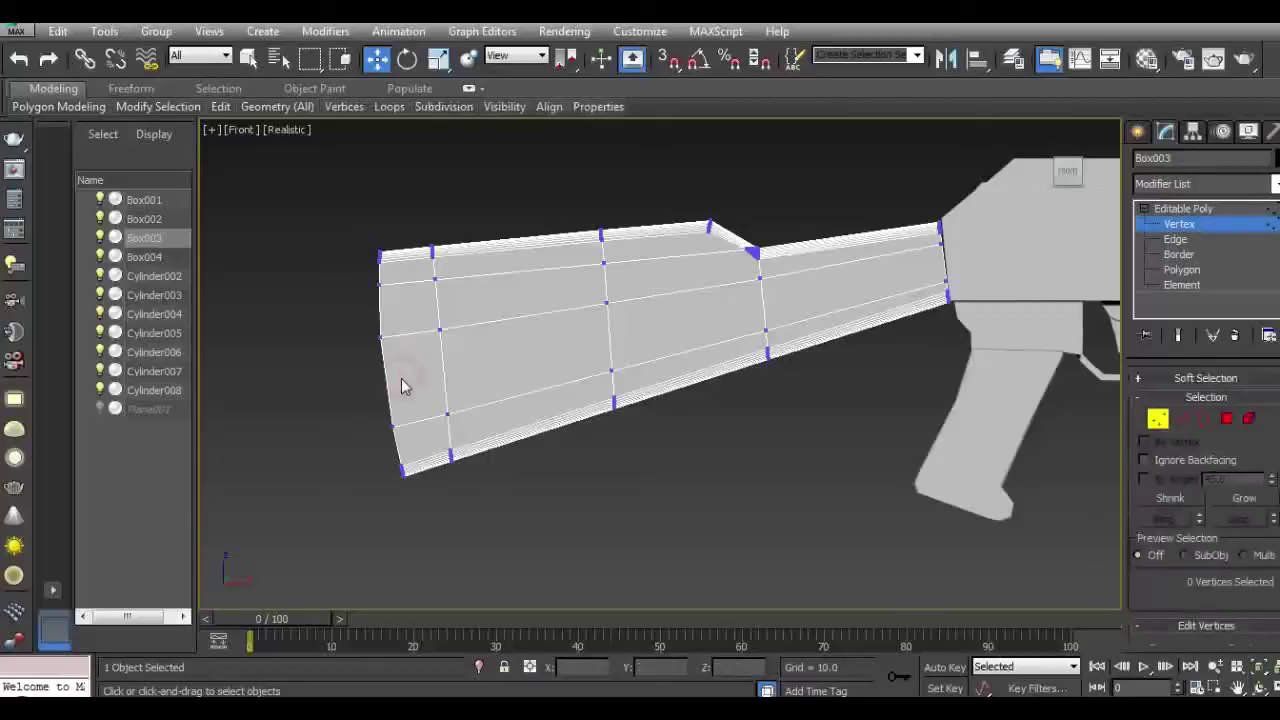
Step: Add an edge loop near the stock's butt end with Swift Loop
click(376, 160)
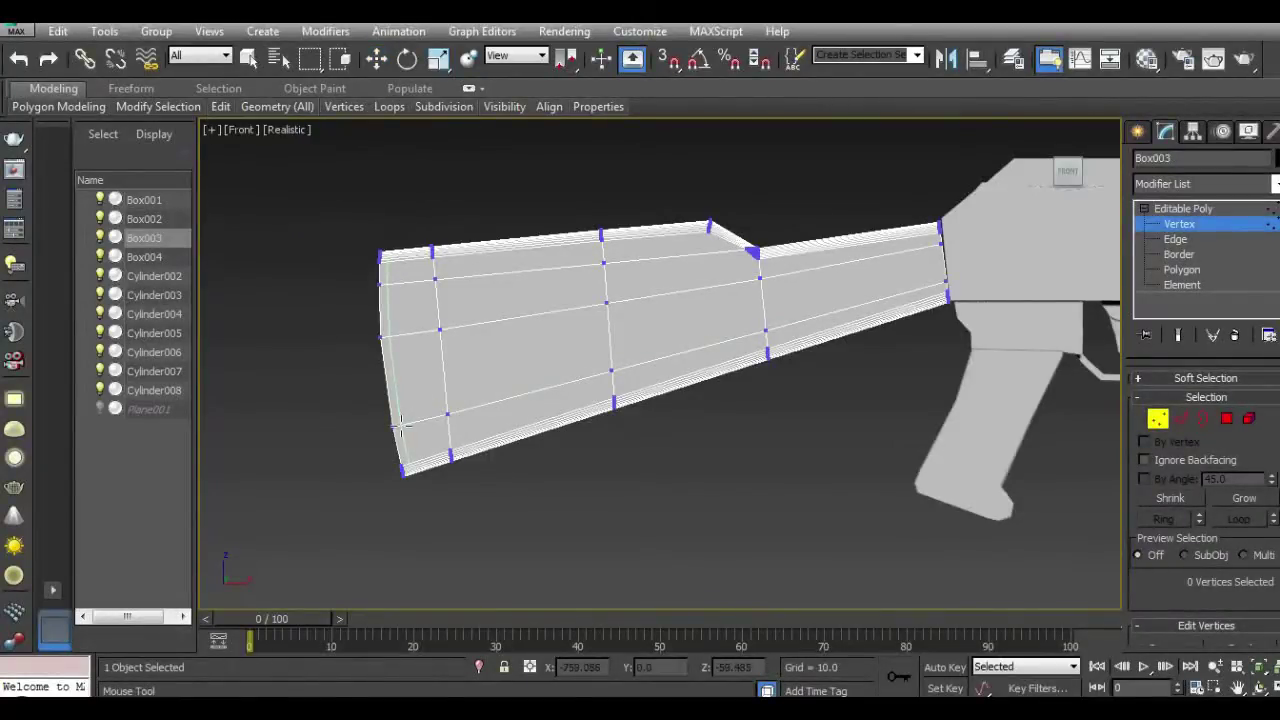
click(400, 425)
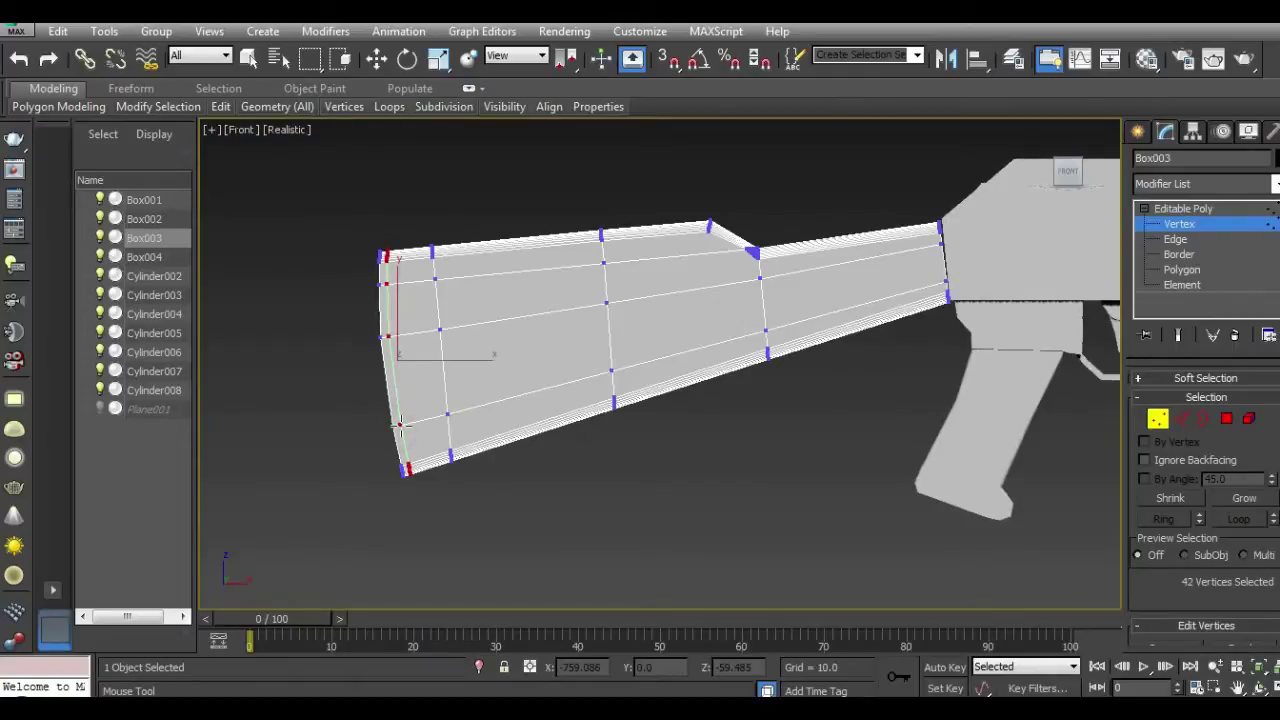
click(378, 59)
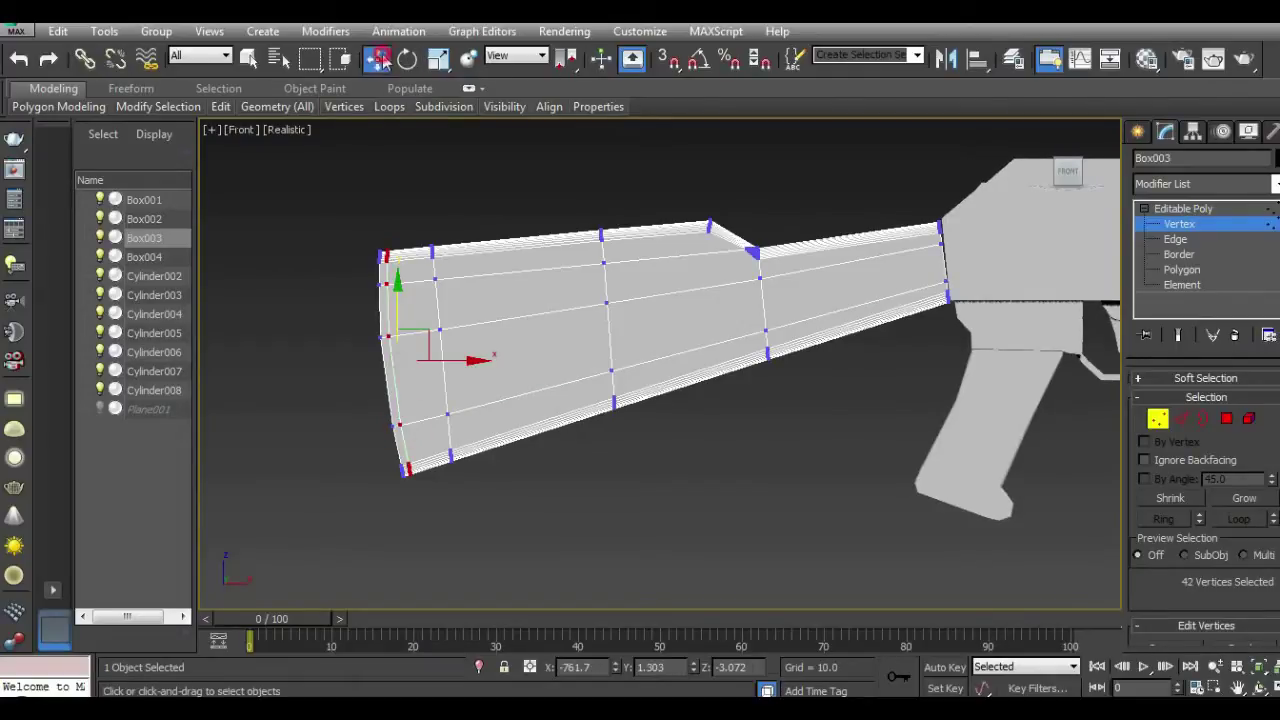
Step: Extrude the selected butt-end polygons, bringing the height down to about 3 units
ctrl+click(1226, 418)
scroll(398, 440, up, 4)
scroll(398, 440, up, 1)
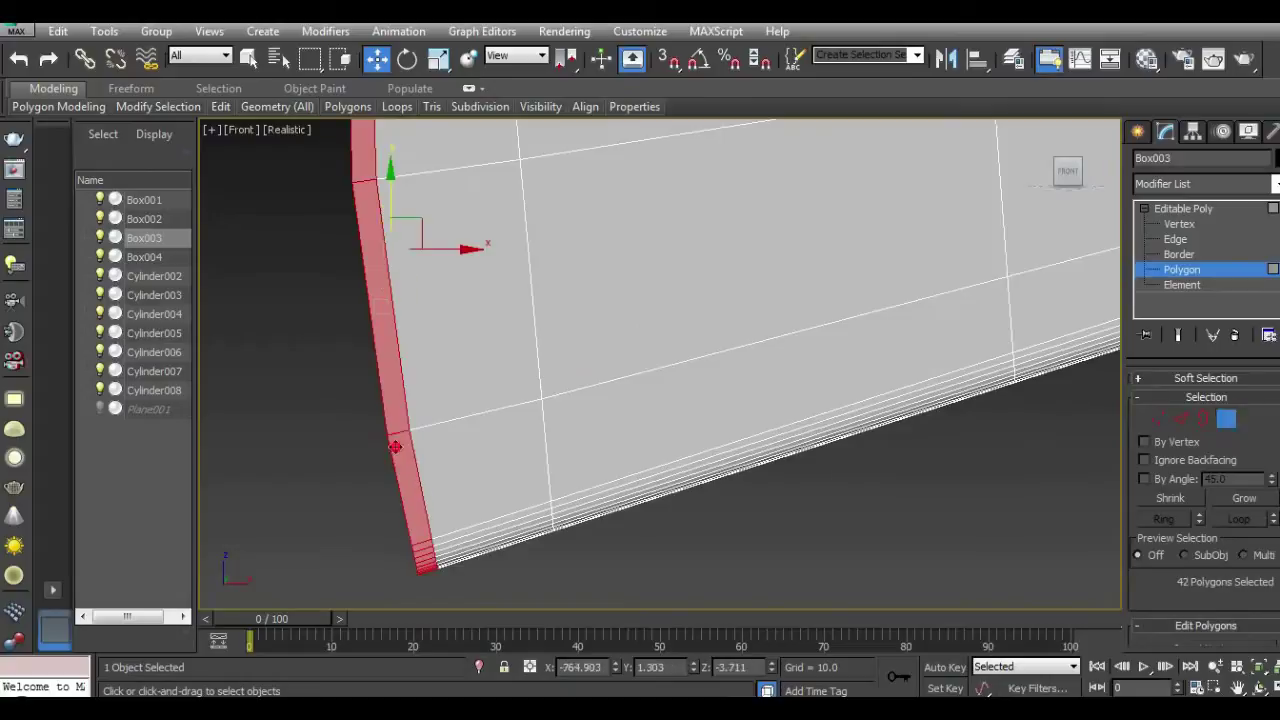
scroll(1173, 548, down, 3)
click(1196, 580)
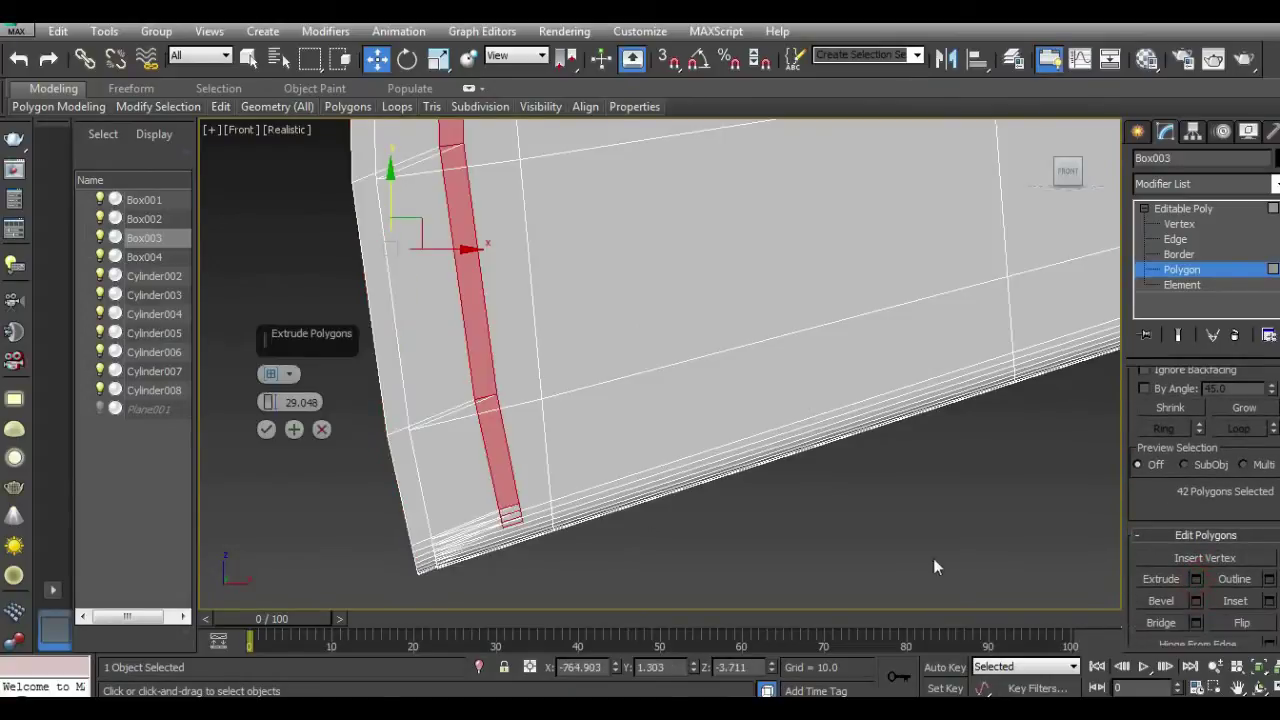
mouse_move(266, 402)
mouse_down()
mouse_move(266, 380)
mouse_move(266, 425)
mouse_up()
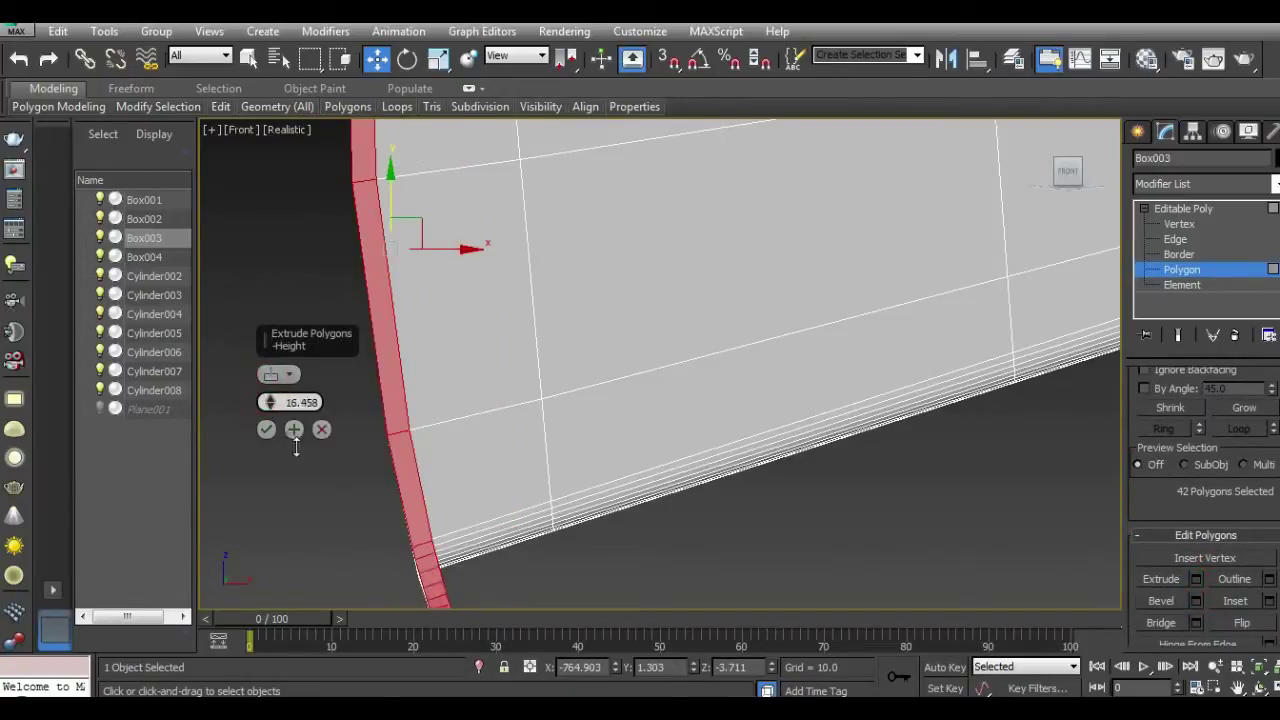
drag(1068, 171, 260, 206)
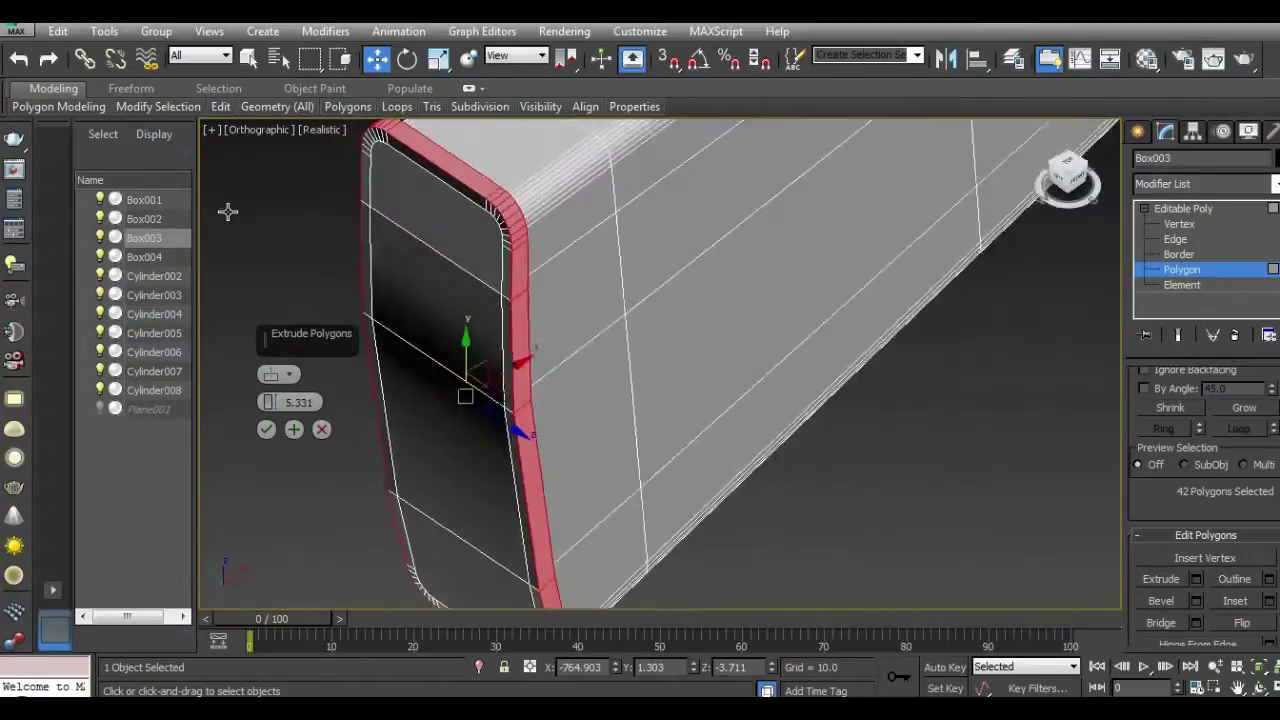
drag(270, 402, 272, 415)
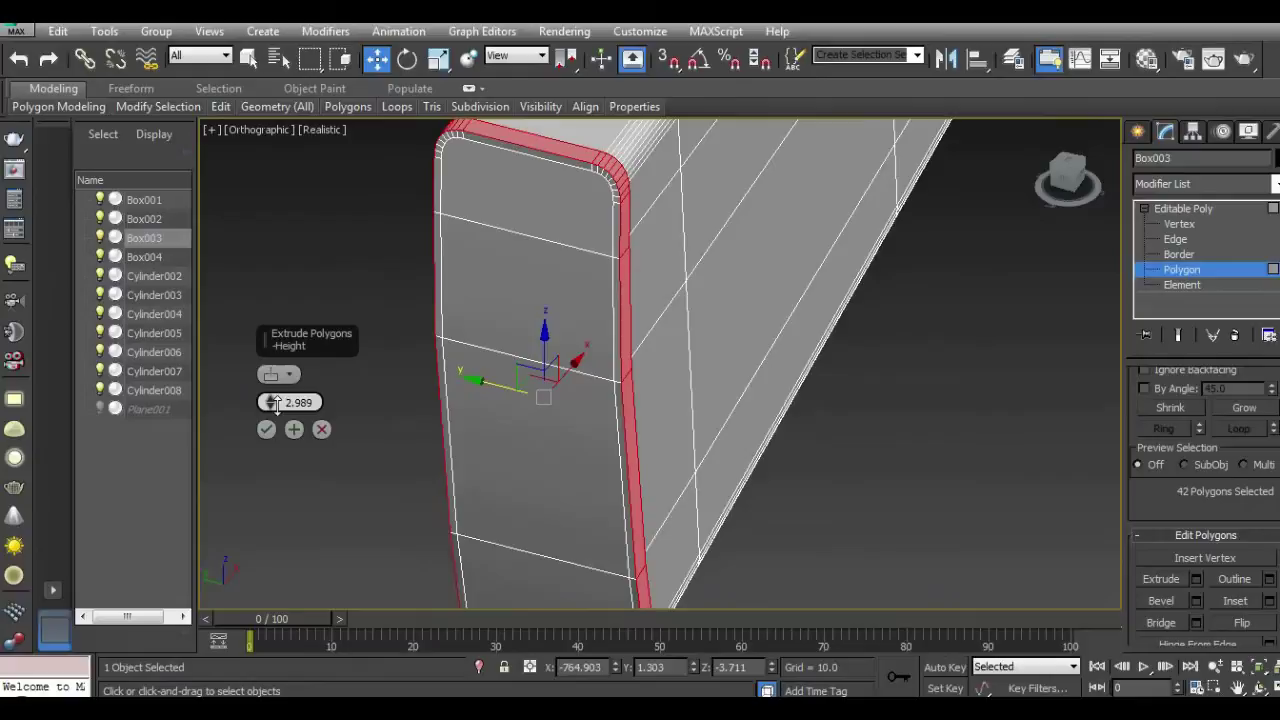
Step: Extrude all 46 butt-end faces with a height of 1.818 to form a thin rim
click(321, 430)
ctrl+click(530, 240)
ctrl+click(526, 300)
middle_drag(615, 460, 598, 296)
ctrl+click(579, 405)
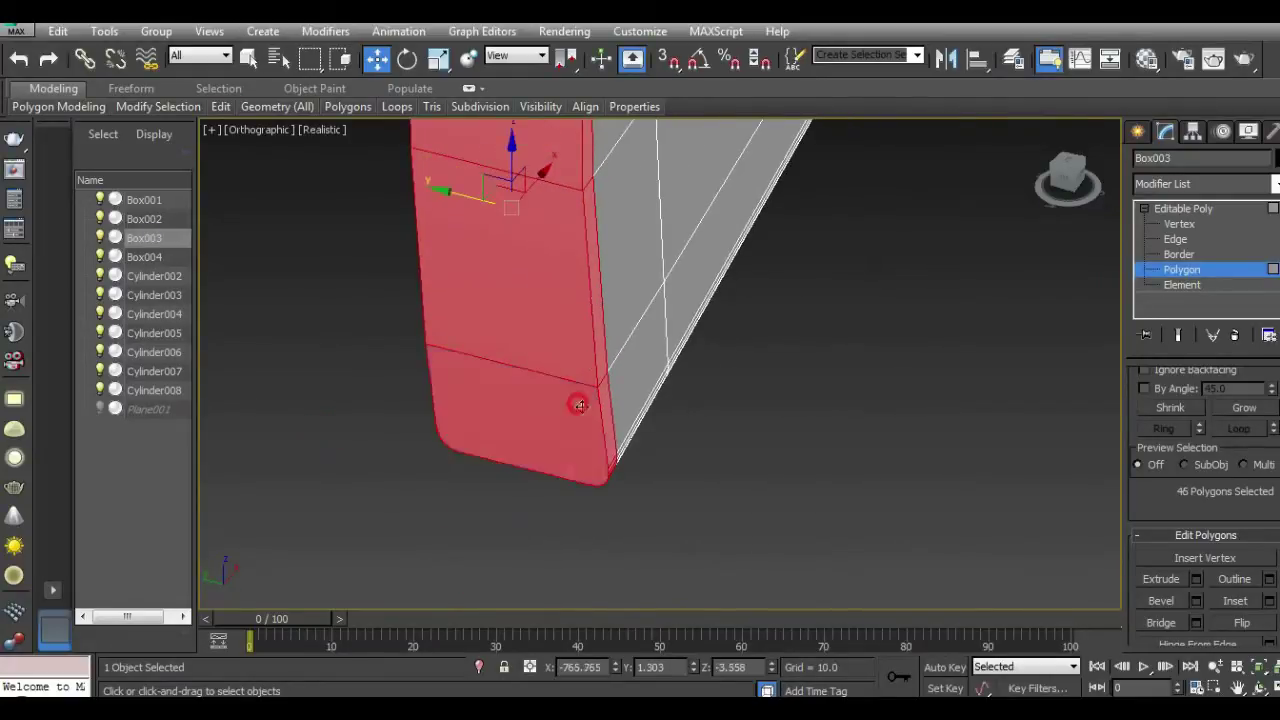
click(1197, 579)
middle_drag(871, 443, 852, 608)
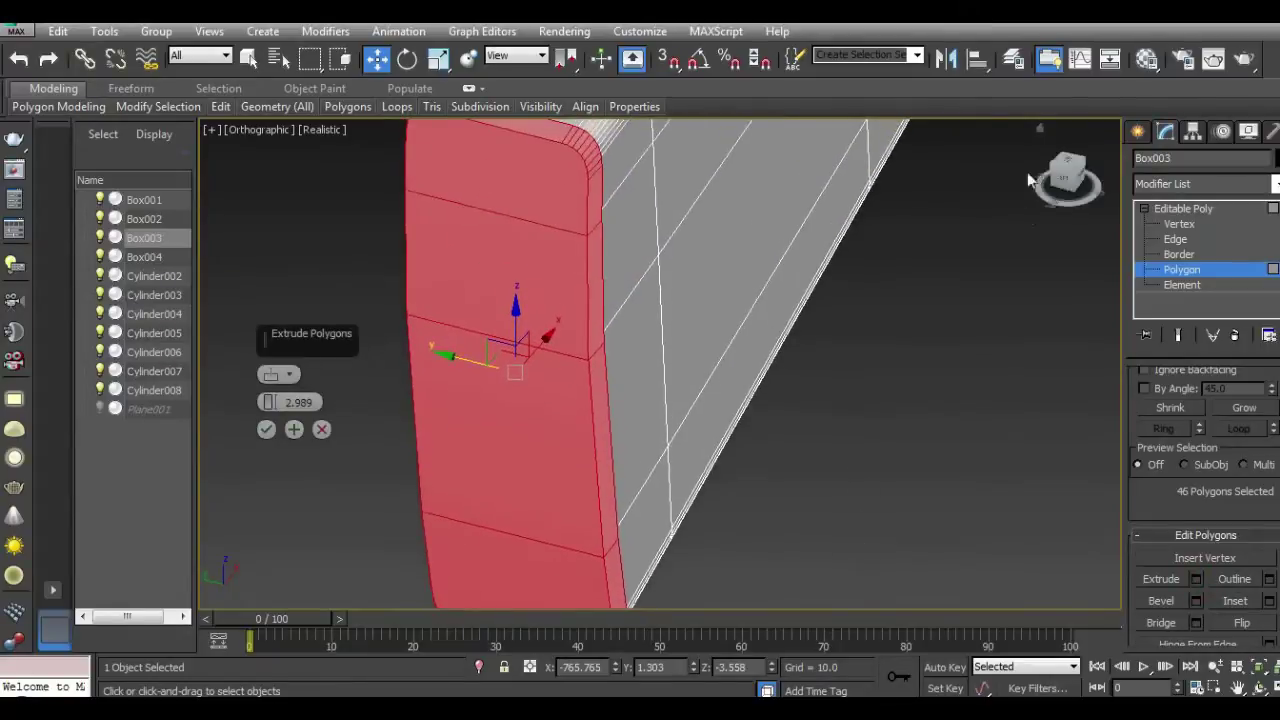
drag(1060, 178, 1065, 182)
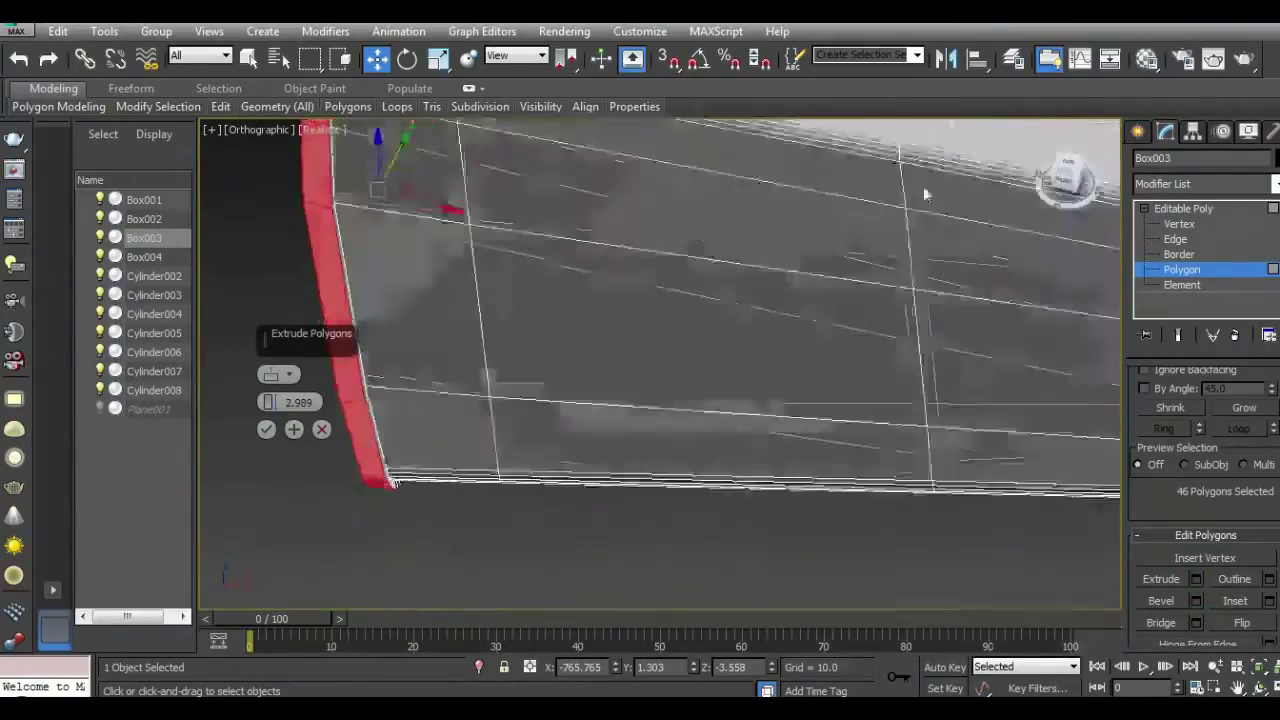
drag(270, 398, 270, 394)
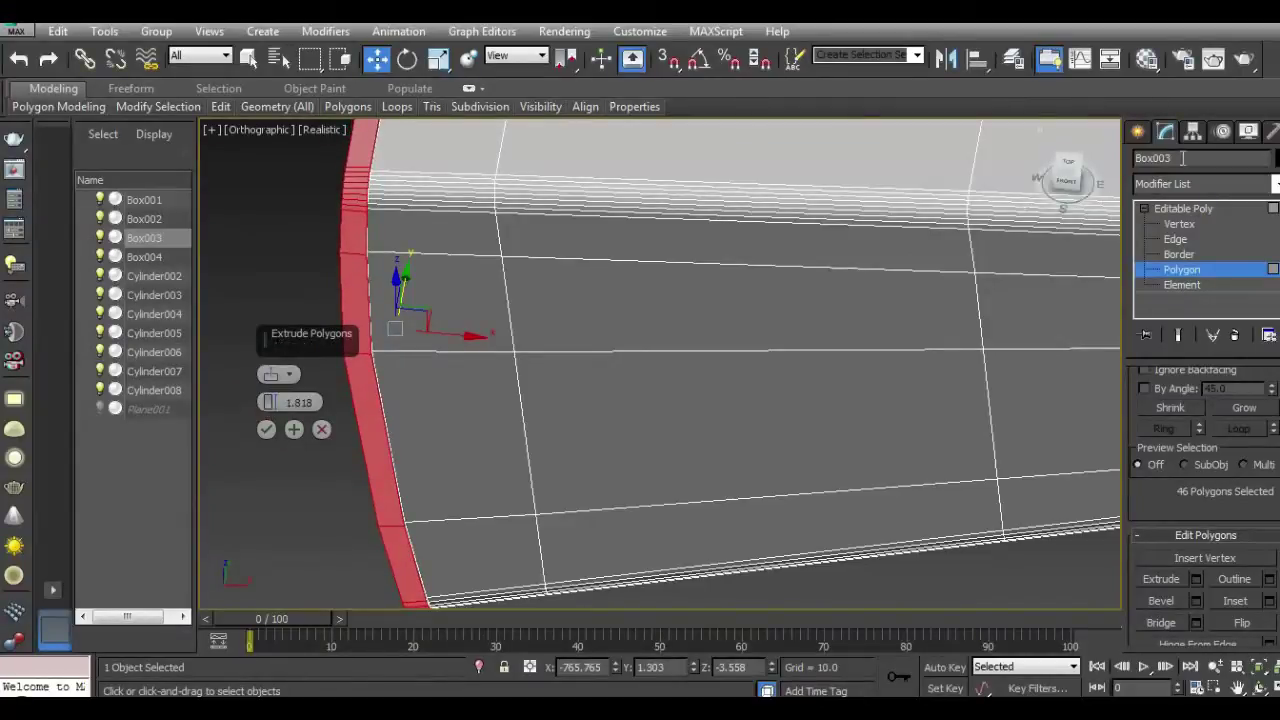
drag(1068, 180, 667, 362)
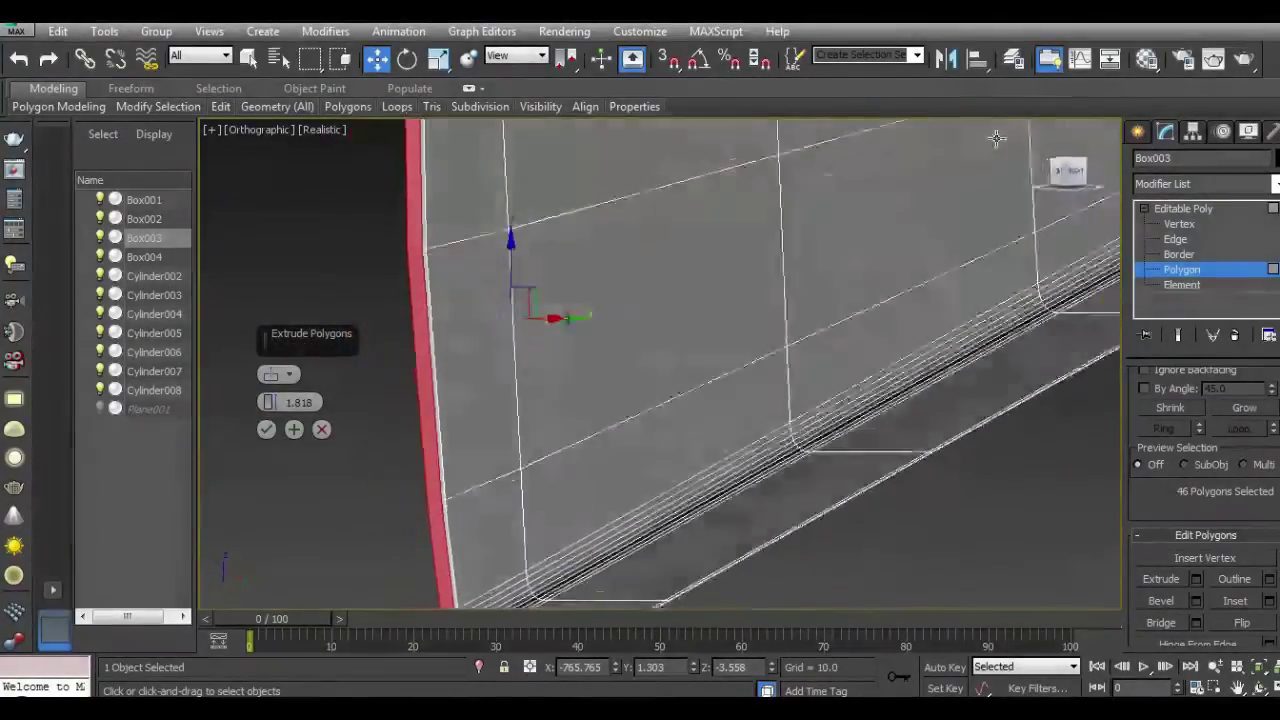
middle_drag(667, 362, 668, 280)
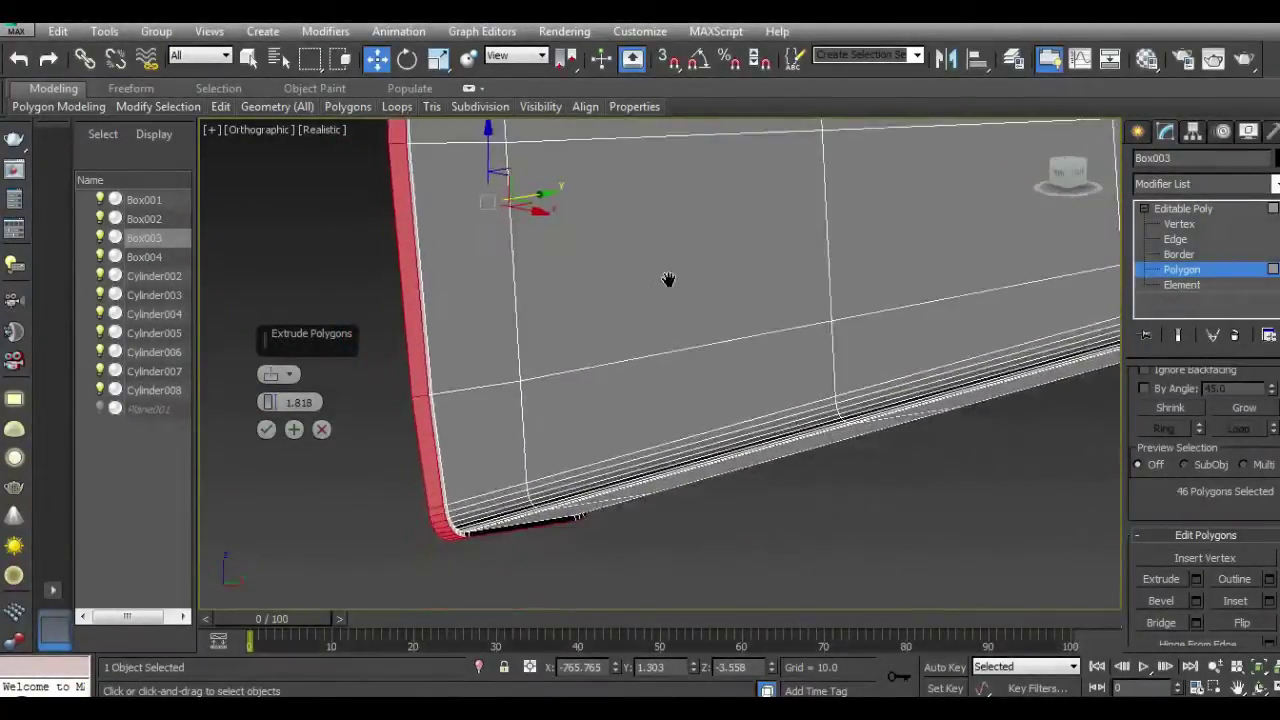
click(267, 430)
Step: Switch the viewport display to Shaded + Edged Faces
click(323, 134)
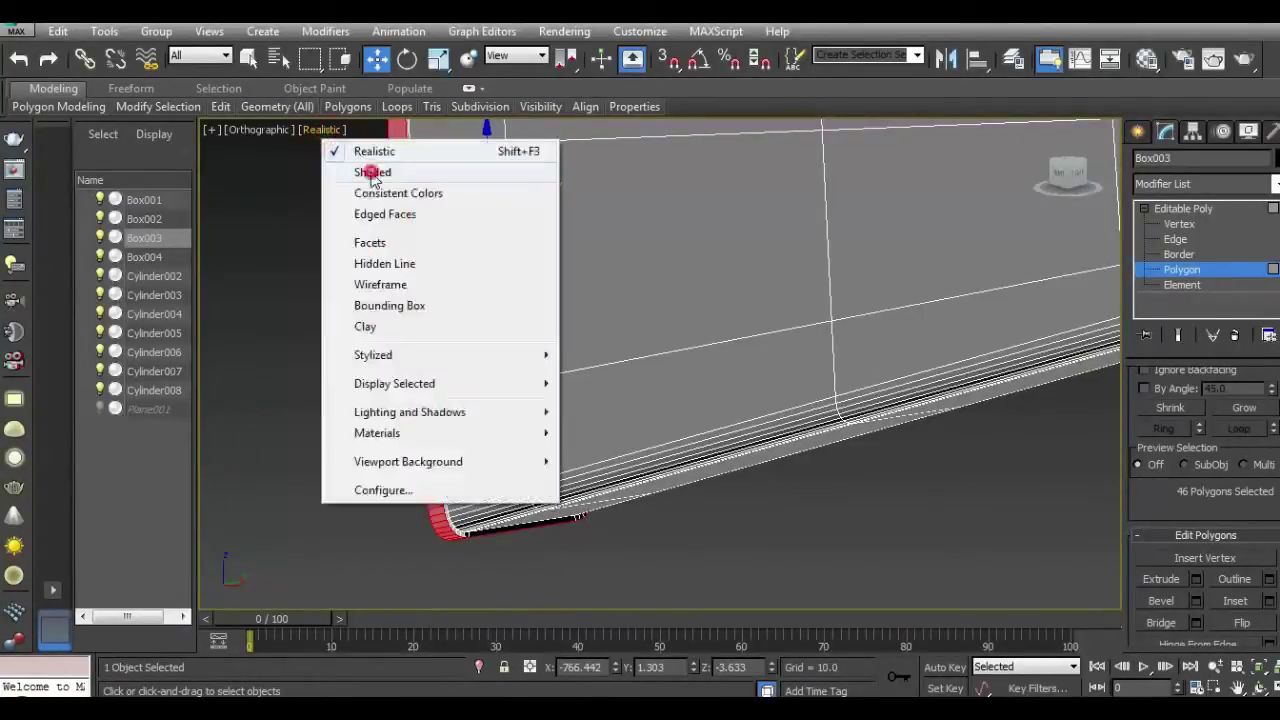
click(365, 174)
click(322, 130)
click(370, 211)
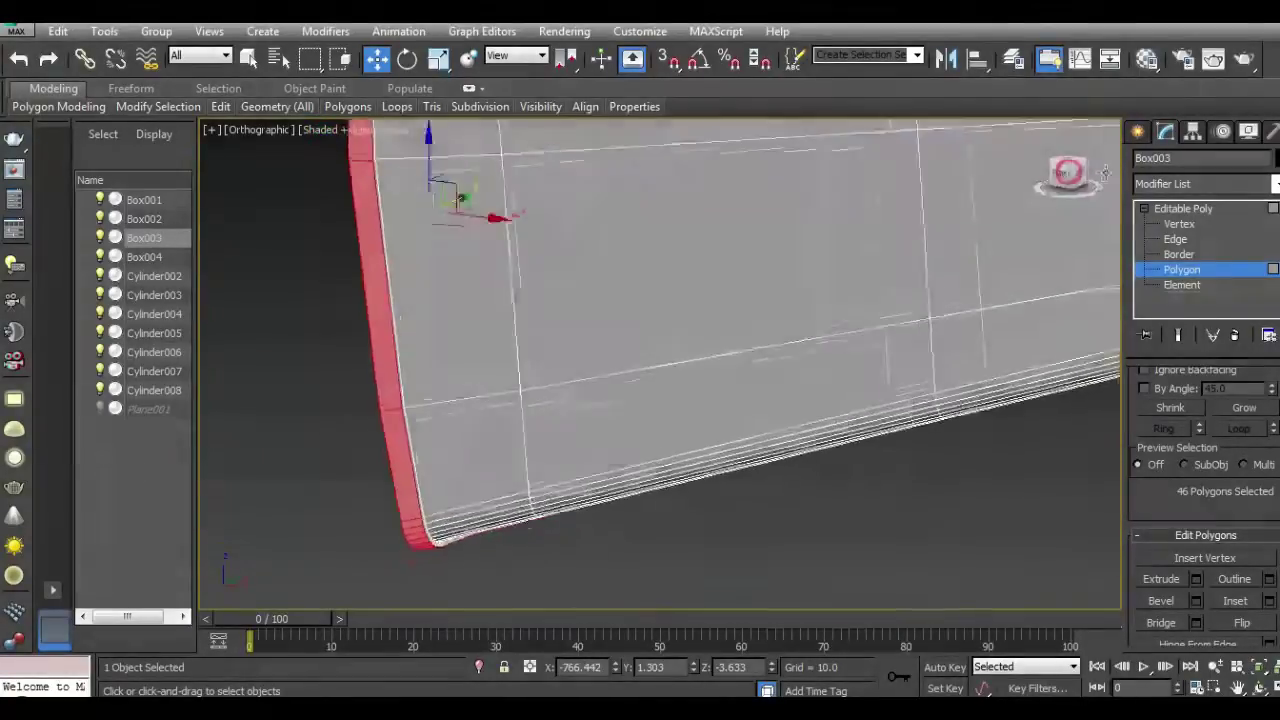
Step: Select the four butt-end polygons and flatten them with Make Planar
drag(1113, 215, 1060, 190)
click(467, 472)
ctrl+click(467, 462)
ctrl+click(437, 229)
alt+middle_drag(437, 229, 490, 300)
ctrl+click(490, 308)
alt+middle_drag(857, 472, 857, 510)
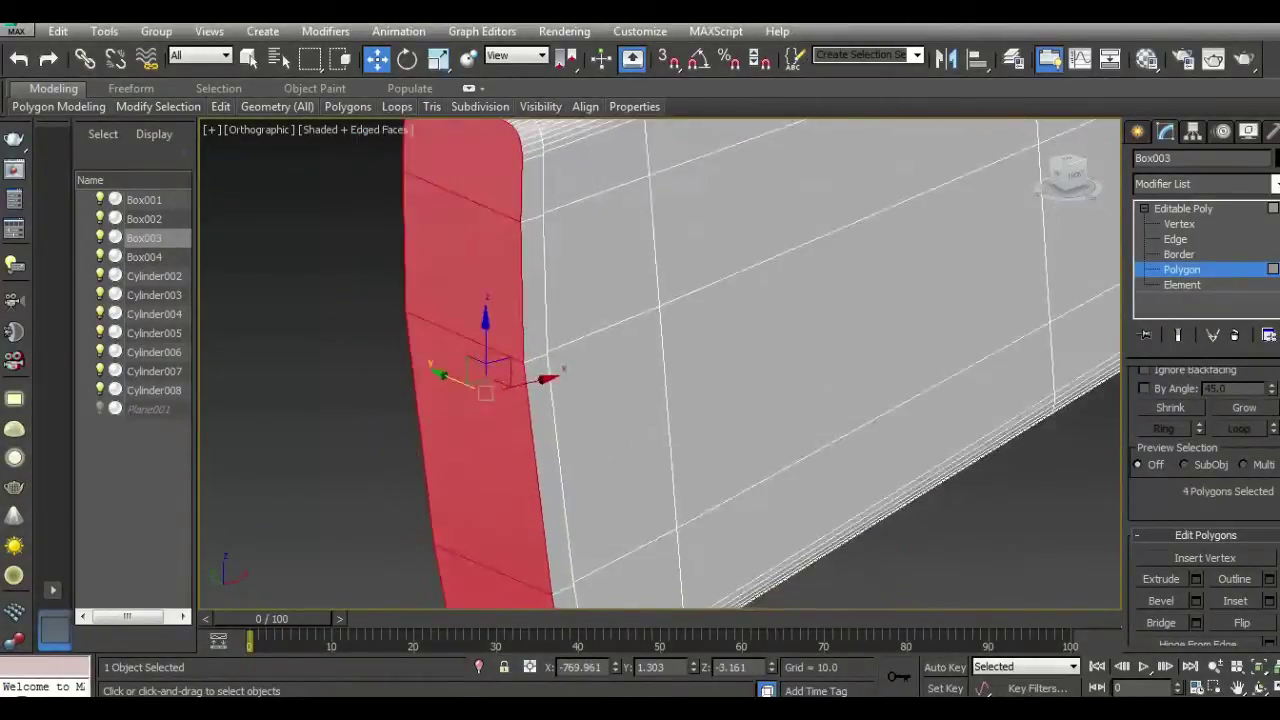
scroll(1200, 491, down, 2)
scroll(1184, 490, down, 3)
scroll(1248, 530, down, 2)
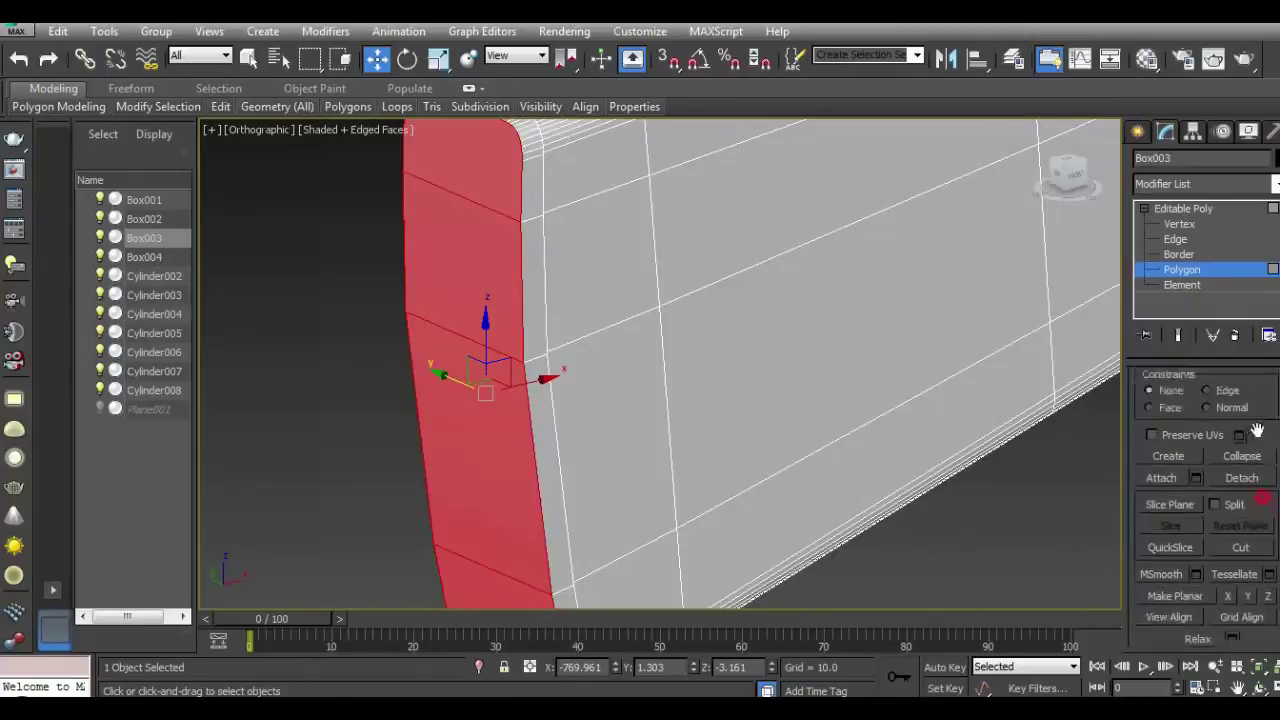
scroll(1200, 550, down, 1)
click(1180, 565)
Step: Push the butt-end faces slightly outward along Local X, then exit editing and deselect Box003
alt+middle_drag(898, 487, 950, 400)
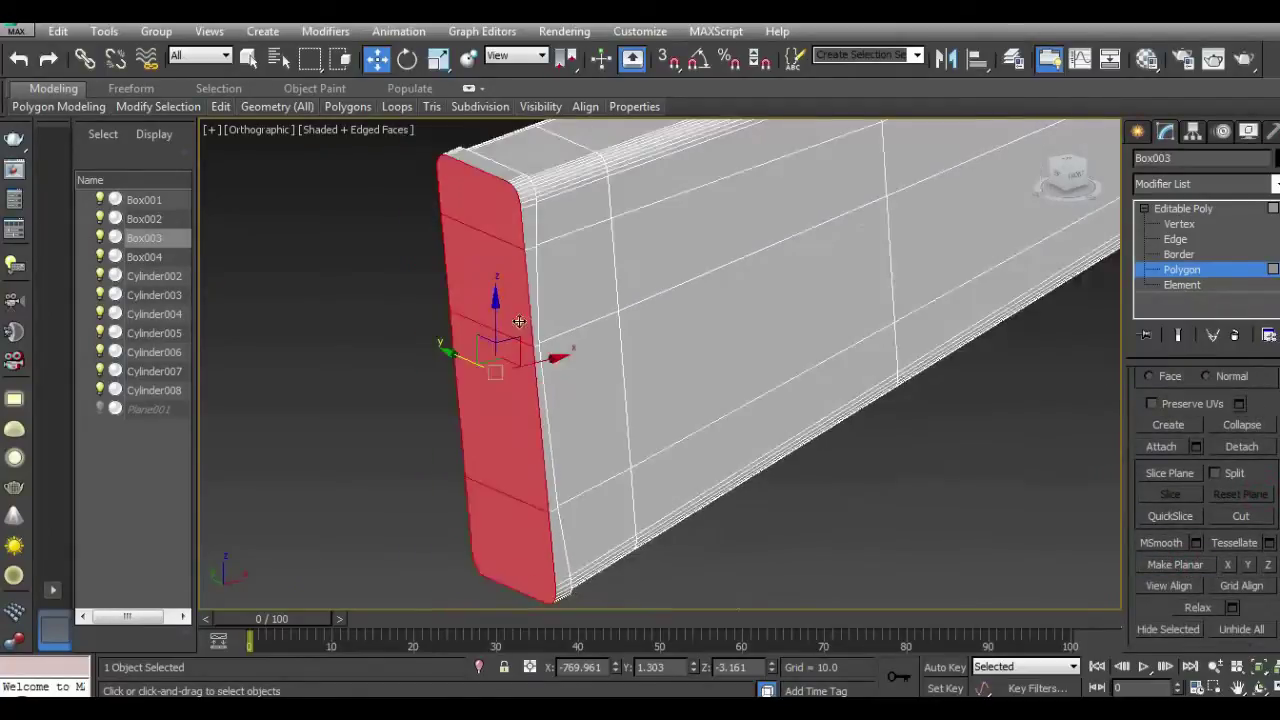
alt+middle_drag(1040, 128, 1004, 162)
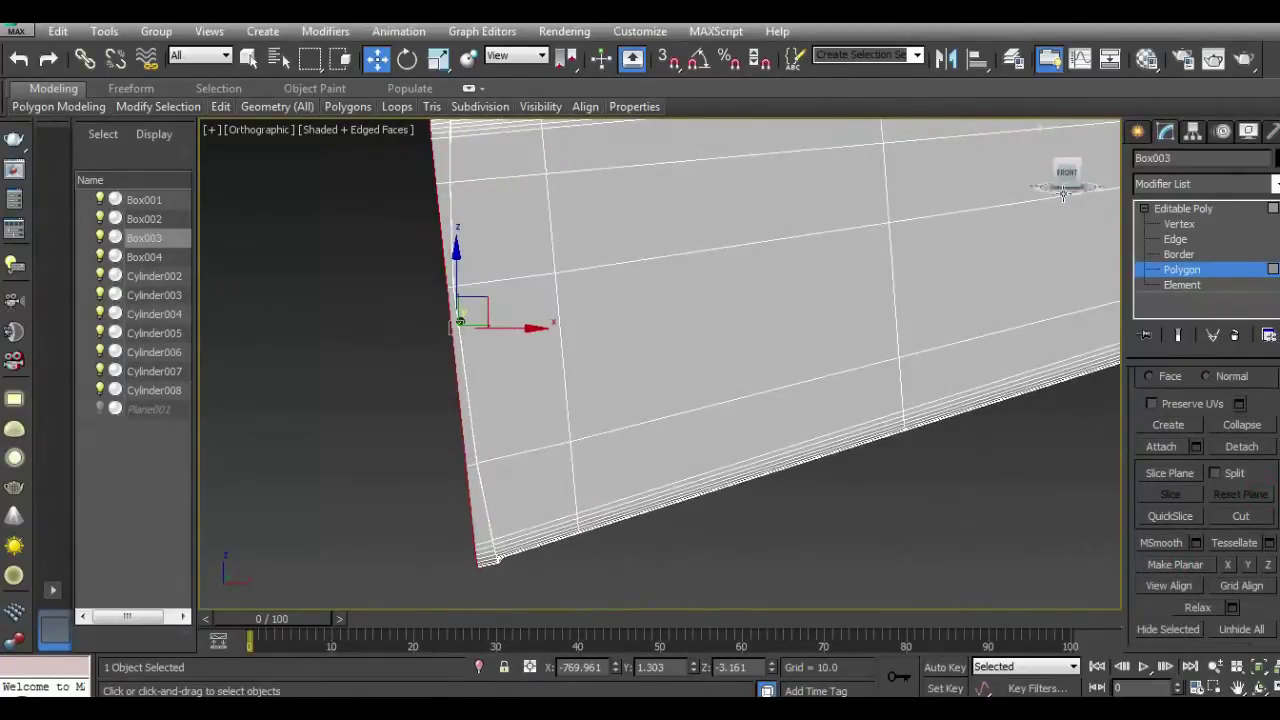
click(1059, 190)
scroll(374, 405, up, 2)
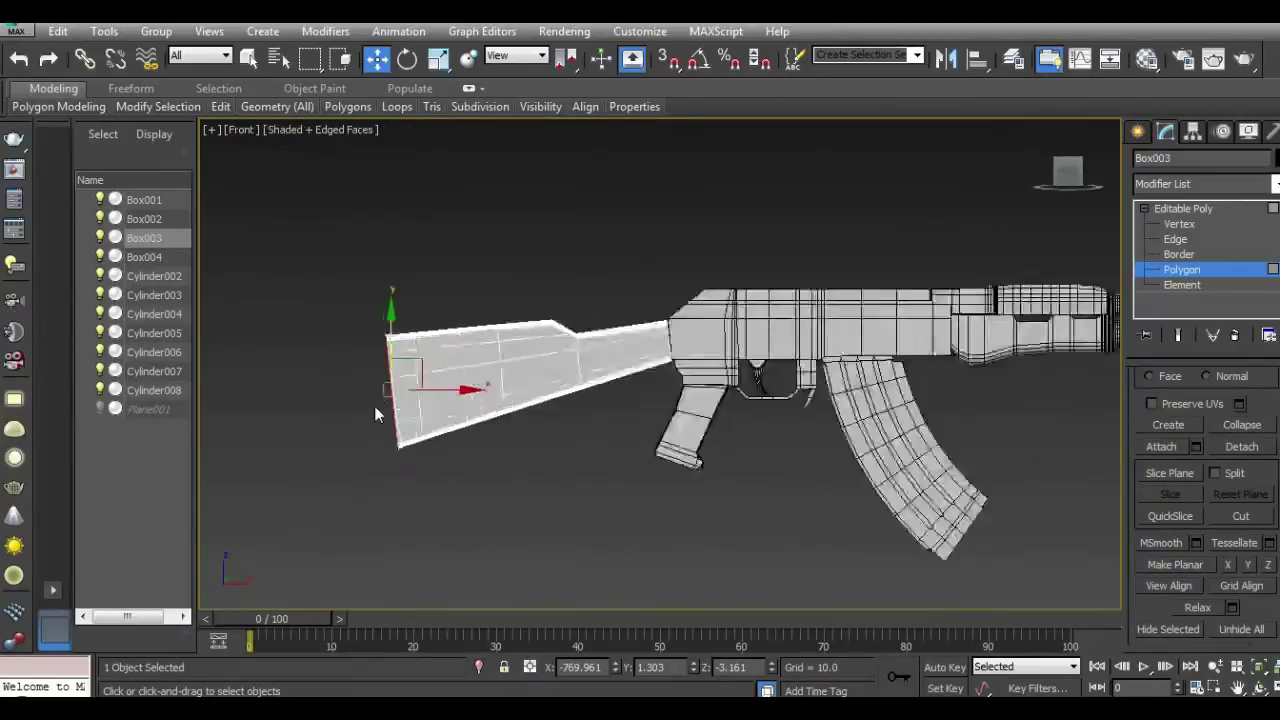
scroll(385, 388, up, 3)
click(509, 57)
click(507, 118)
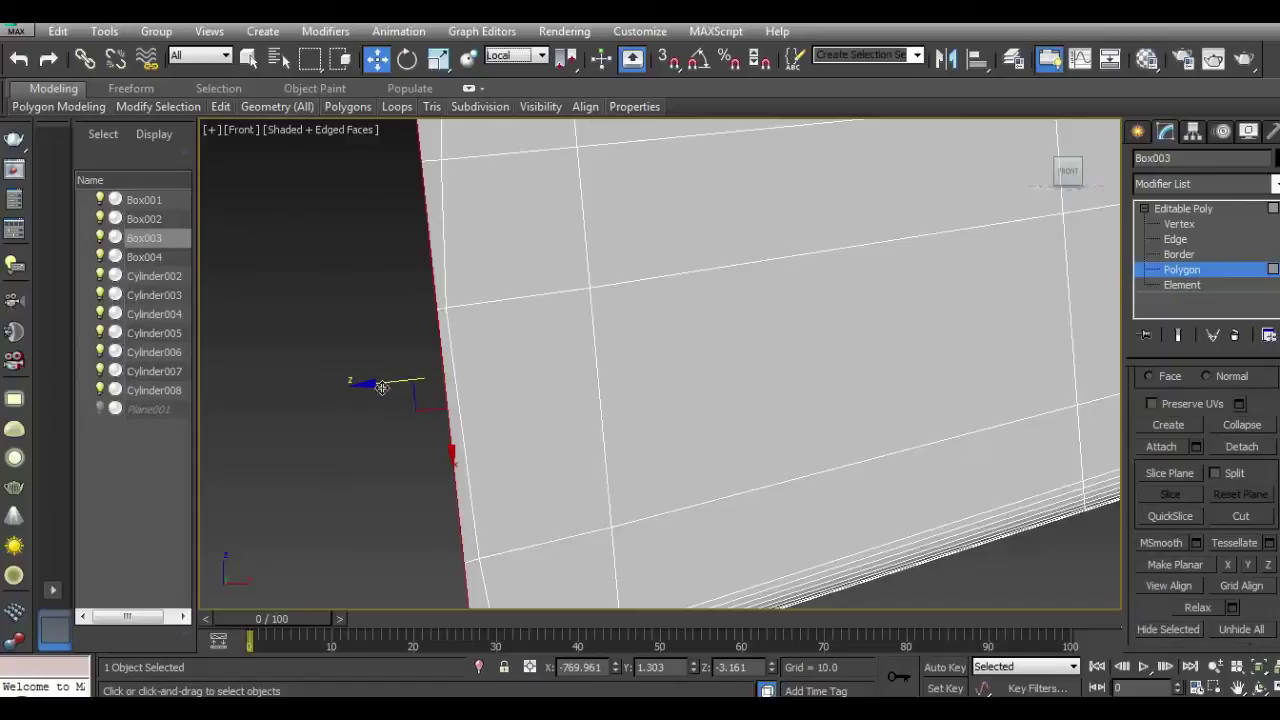
drag(380, 387, 356, 384)
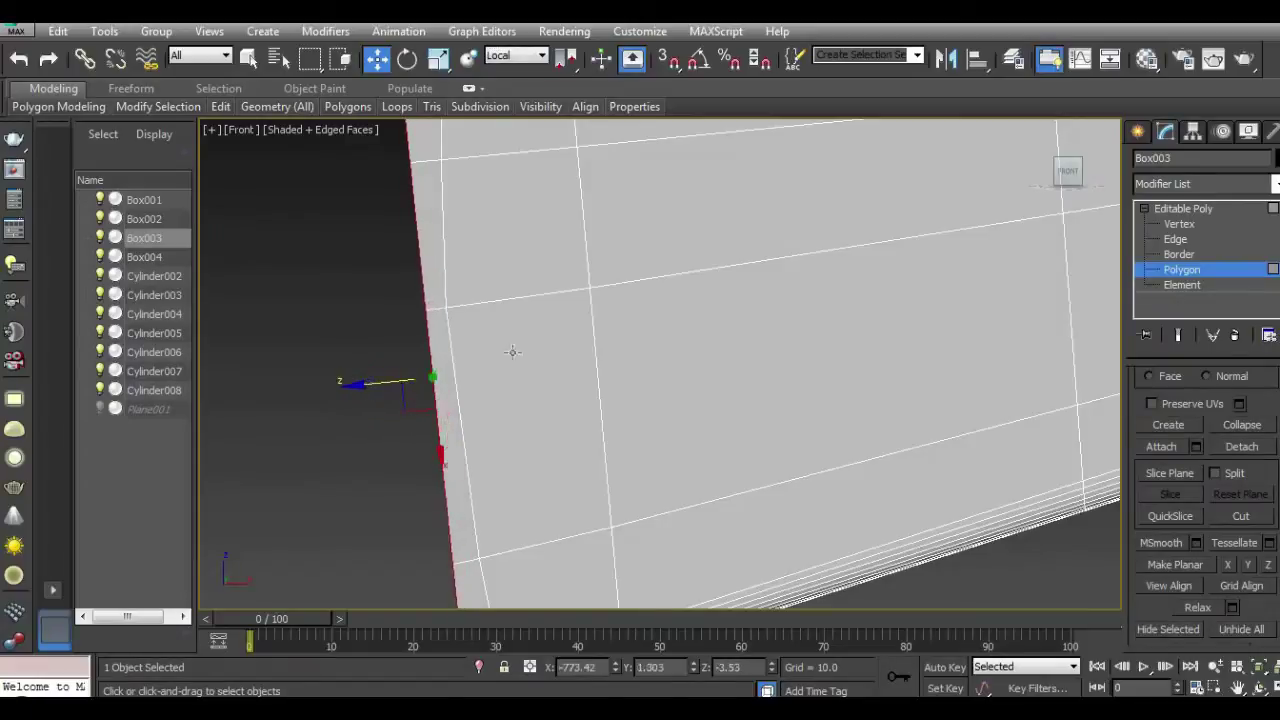
scroll(481, 327, down, 2)
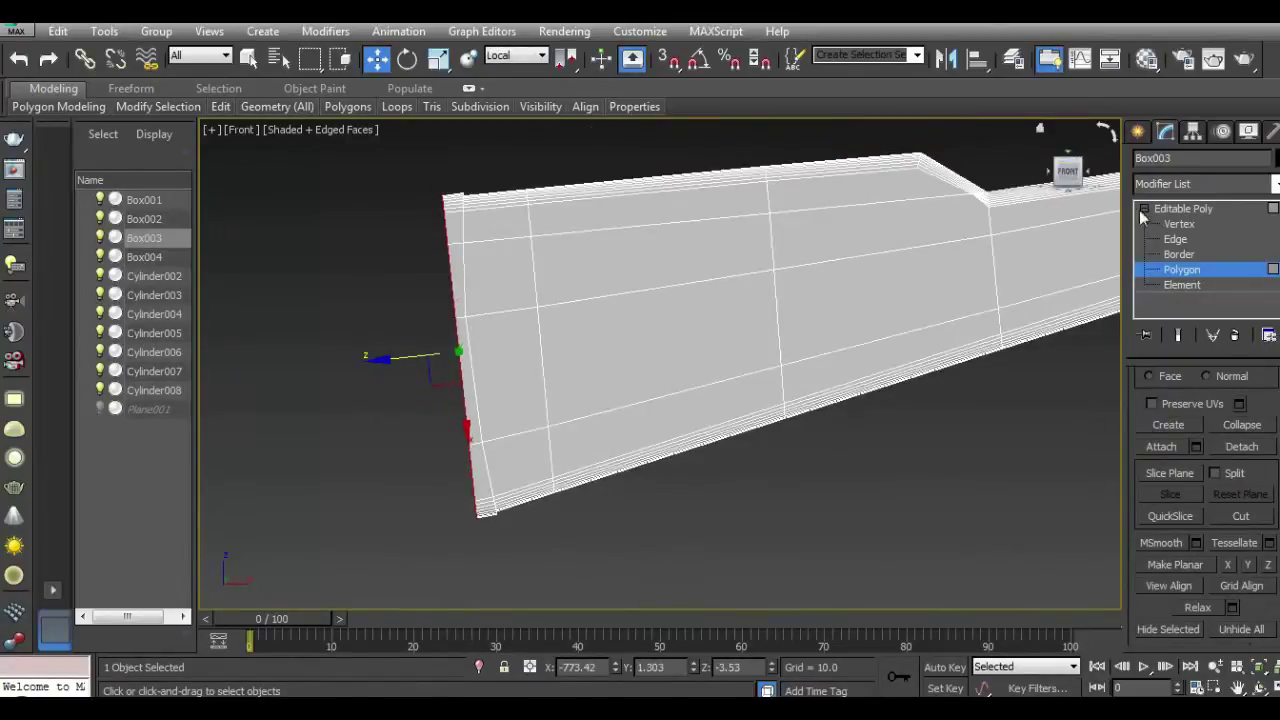
click(1180, 208)
click(932, 443)
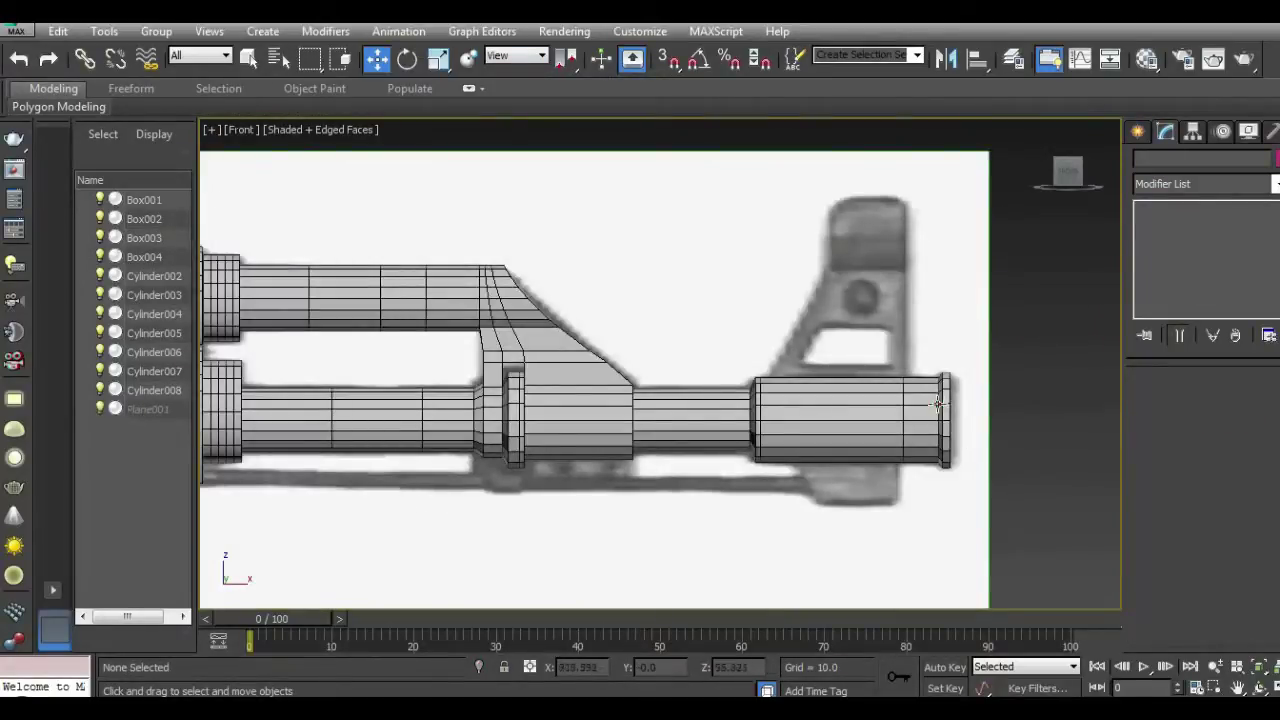
Step: Select three top polygons on the barrel cylinder Cylinder002
click(937, 404)
click(1226, 419)
drag(1068, 168, 944, 183)
scroll(666, 476, up, 3)
click(687, 480)
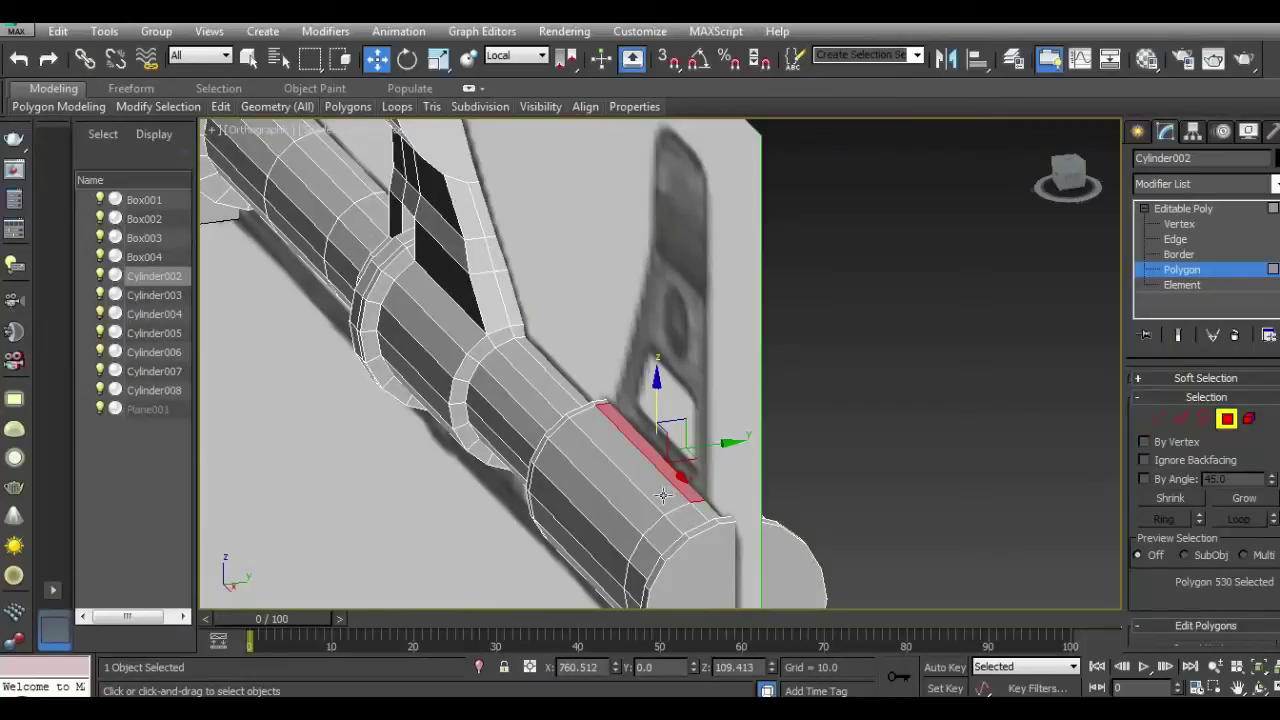
ctrl+click(660, 490)
mouse_move(1068, 172)
mouse_down()
mouse_move(1035, 178)
mouse_move(1080, 190)
mouse_move(1030, 210)
mouse_up()
ctrl+click(512, 395)
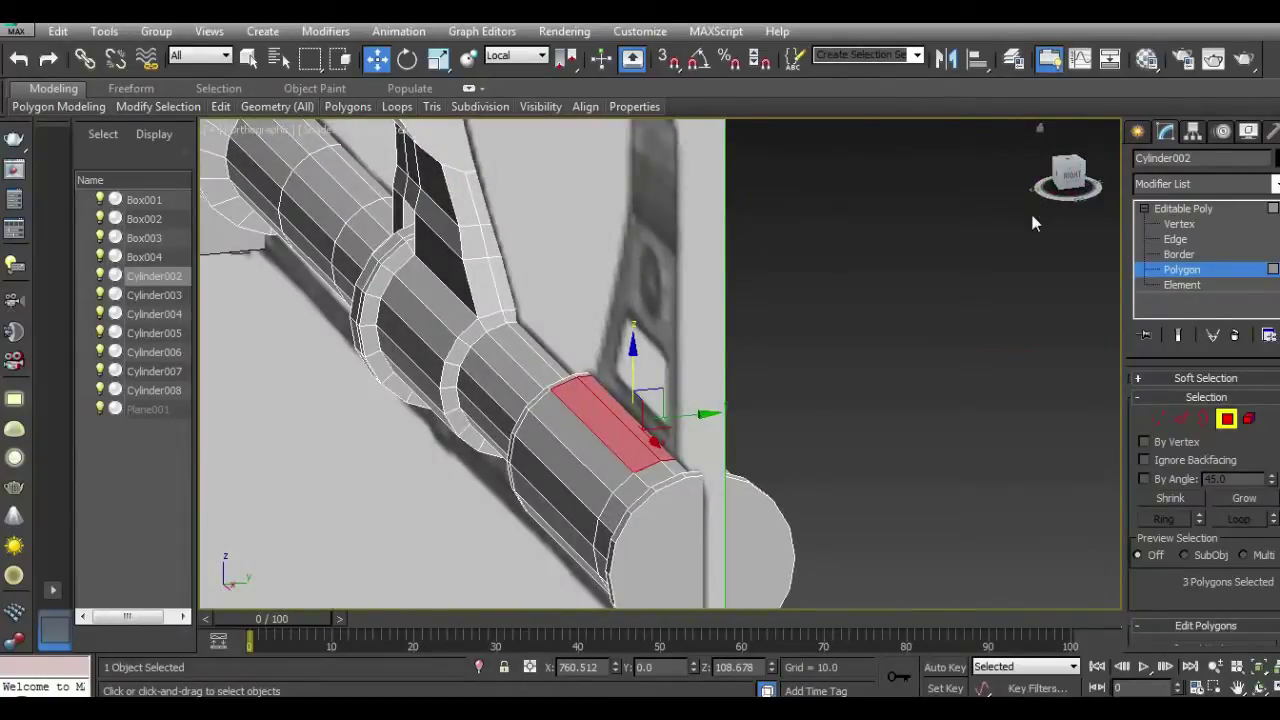
Step: Extrude the three top polygons upward twice, about 22 units and then higher
key(f)
scroll(975, 352, up, 3)
scroll(900, 380, up, 3)
scroll(780, 424, up, 3)
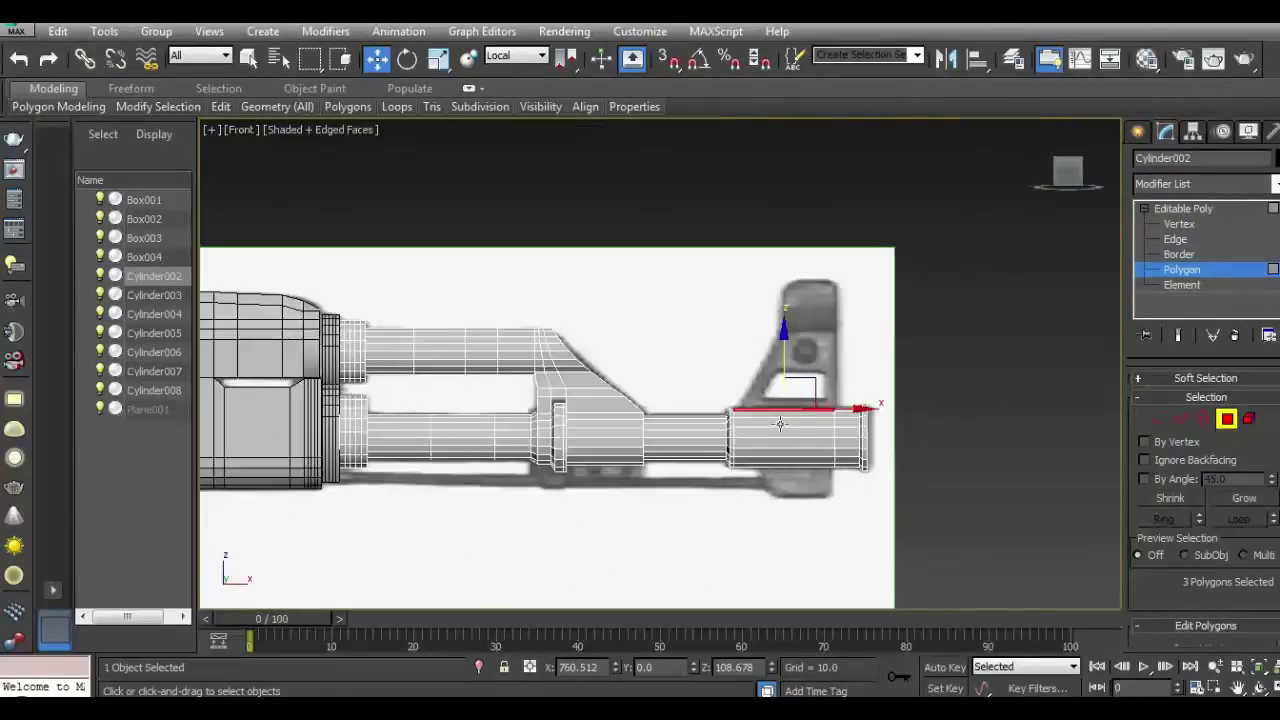
scroll(792, 422, up, 3)
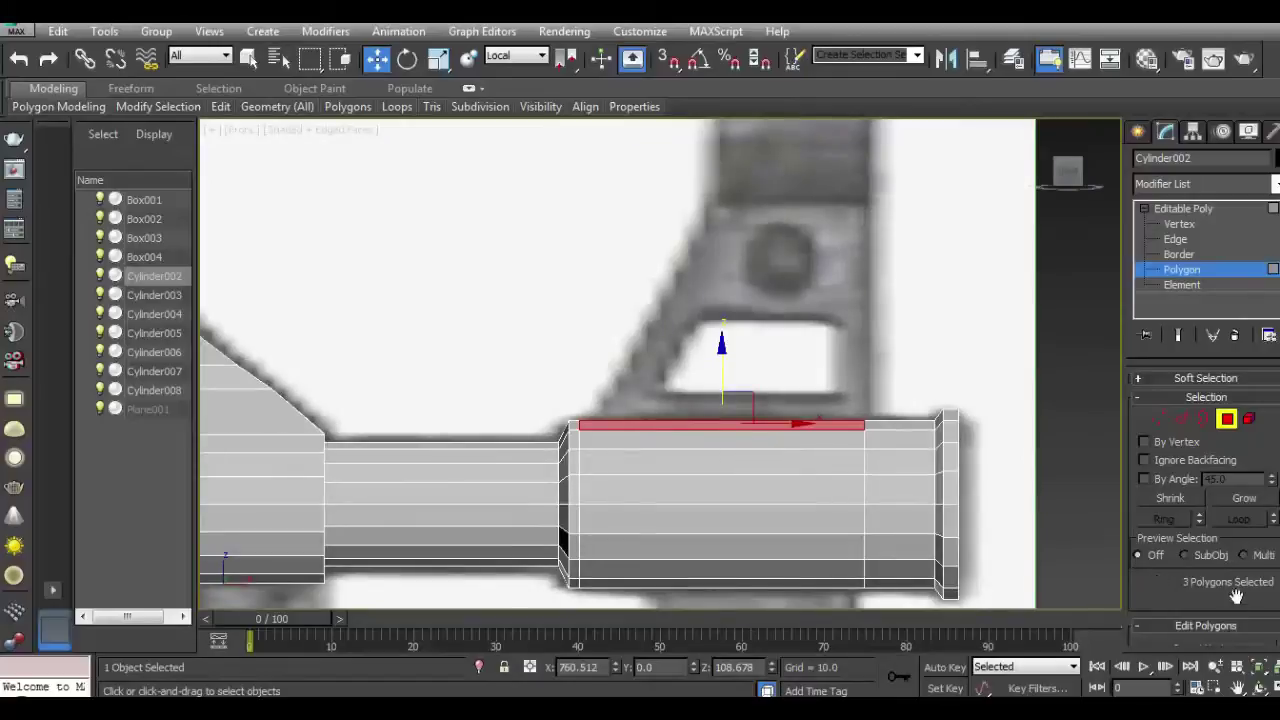
scroll(1201, 551, down, 3)
click(1197, 535)
mouse_move(270, 401)
mouse_down()
mouse_move(283, 345)
mouse_move(270, 420)
mouse_up()
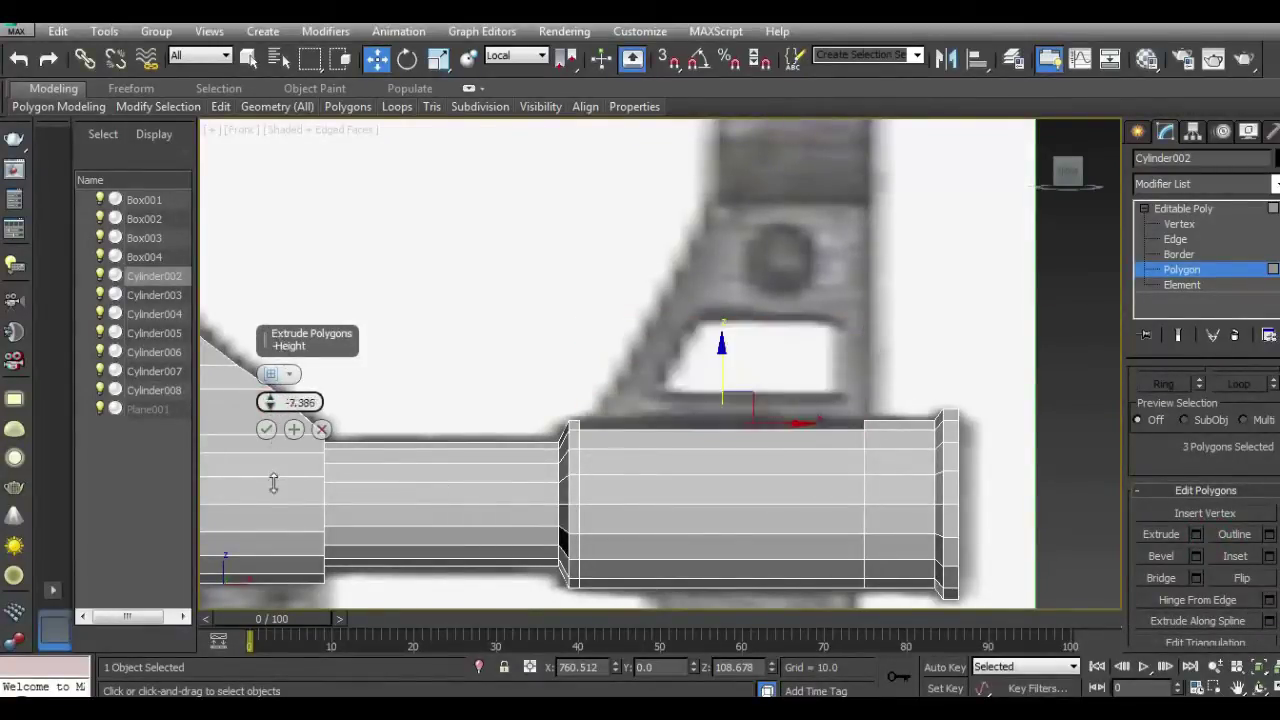
click(294, 430)
drag(268, 402, 276, 357)
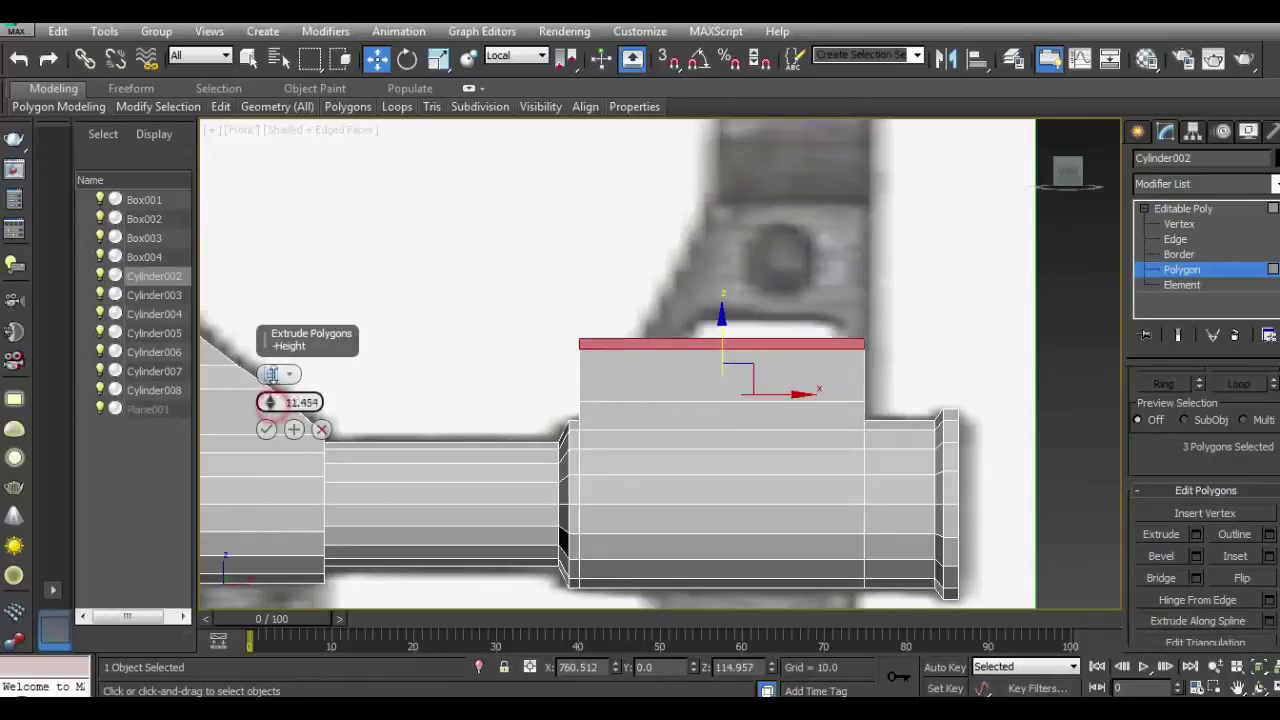
click(266, 429)
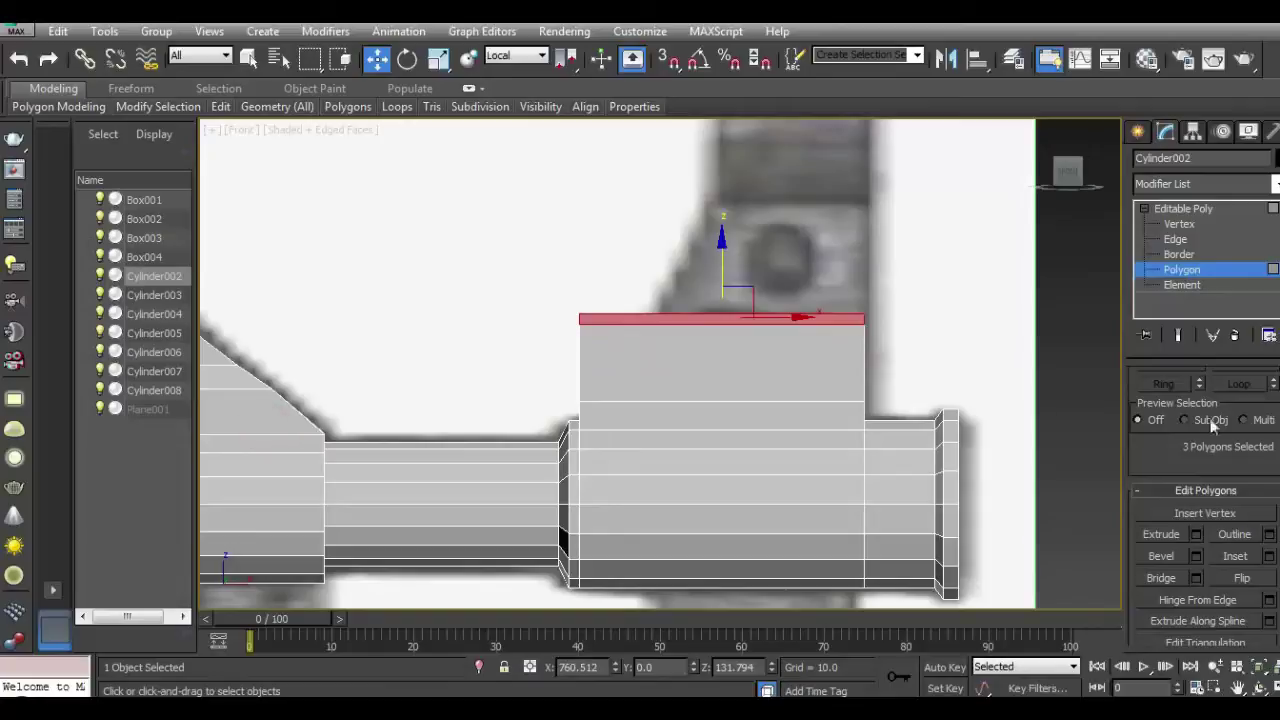
Step: Flatten the block's top with Make Planar and turn on See-Through mode
scroll(1200, 428, down, 5)
click(1195, 497)
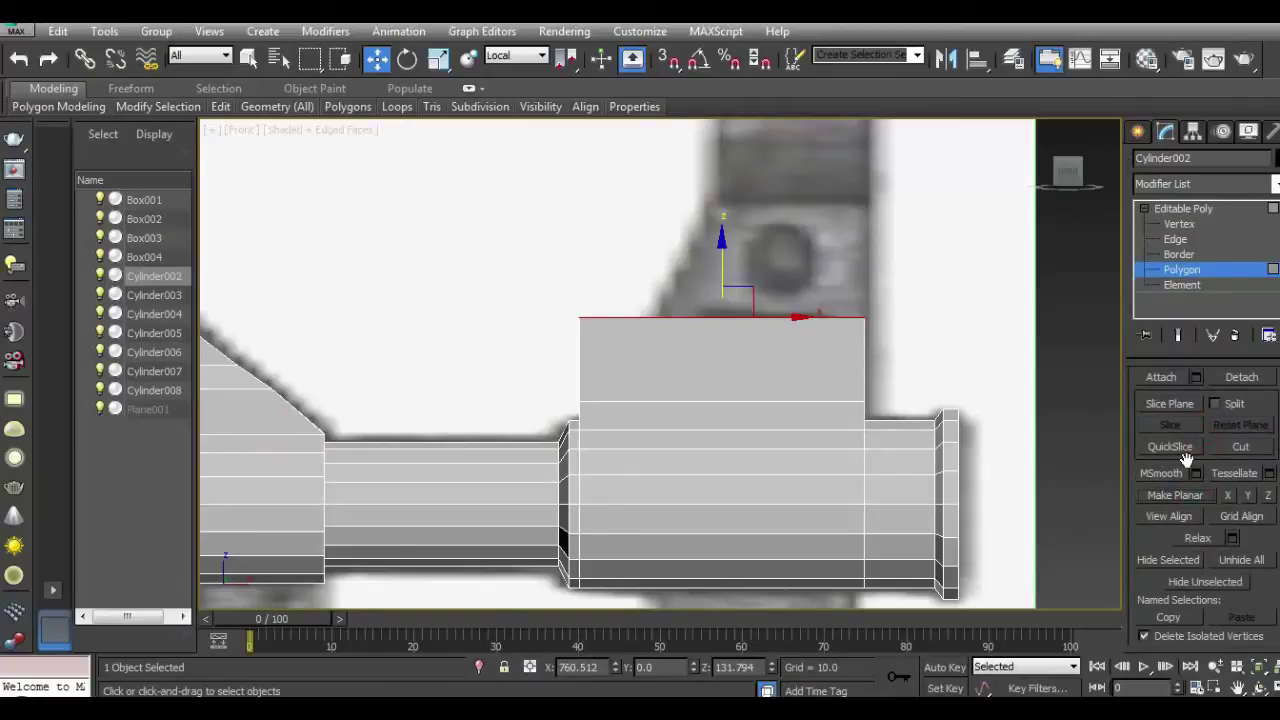
key(alt+x)
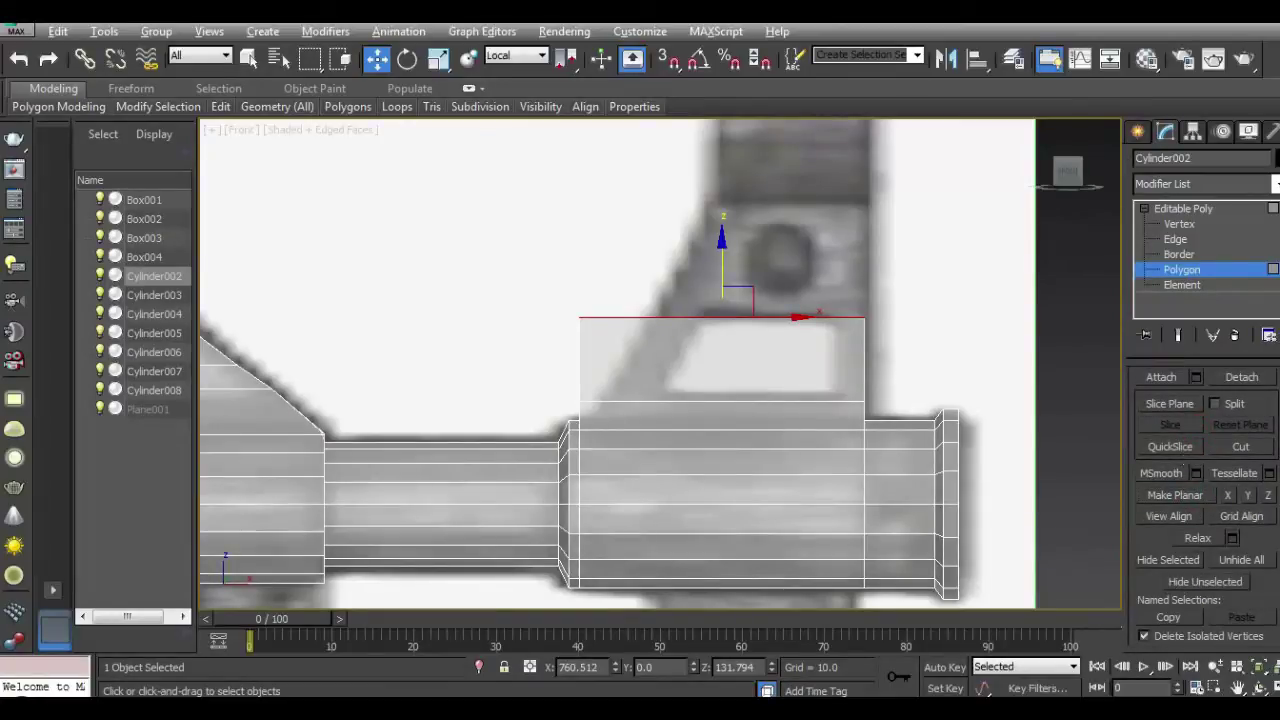
Step: Shift the block's top-left vertices right along view axes to slant its front edge
click(1179, 224)
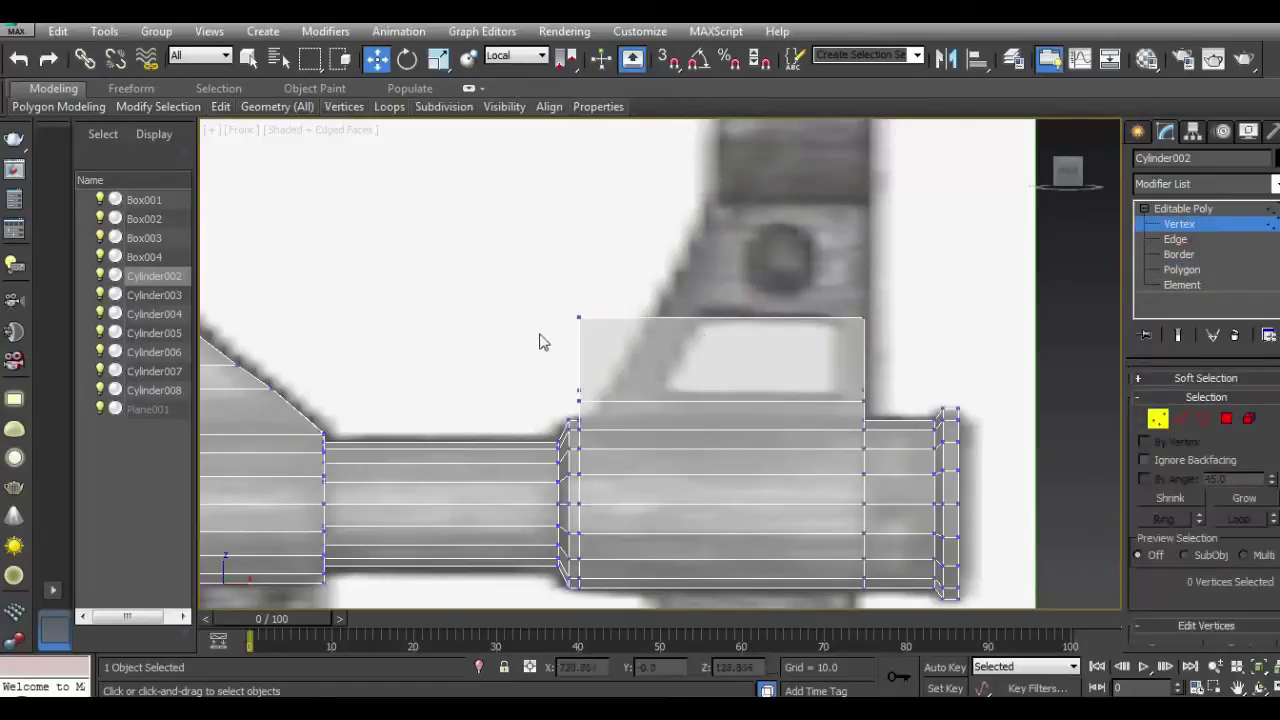
drag(543, 371, 615, 414)
click(507, 58)
click(507, 69)
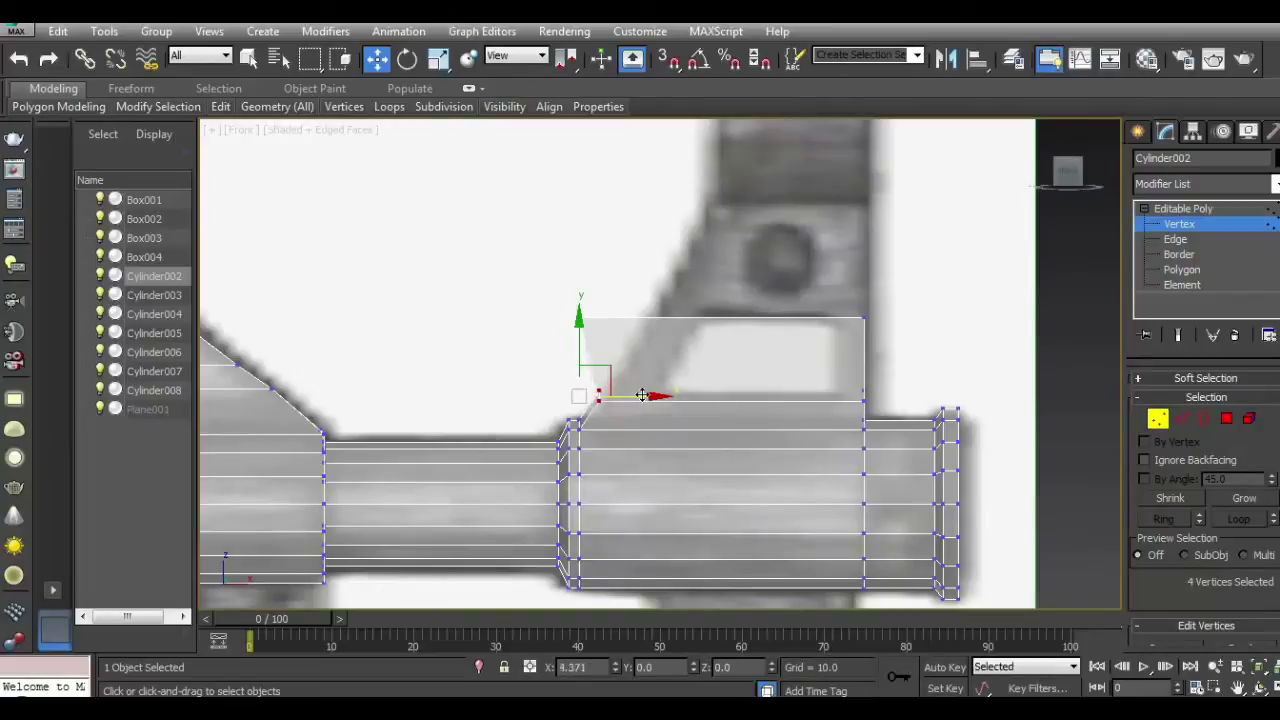
drag(648, 395, 710, 316)
mouse_move(620, 263)
mouse_down()
mouse_move(849, 366)
mouse_move(922, 372)
mouse_up()
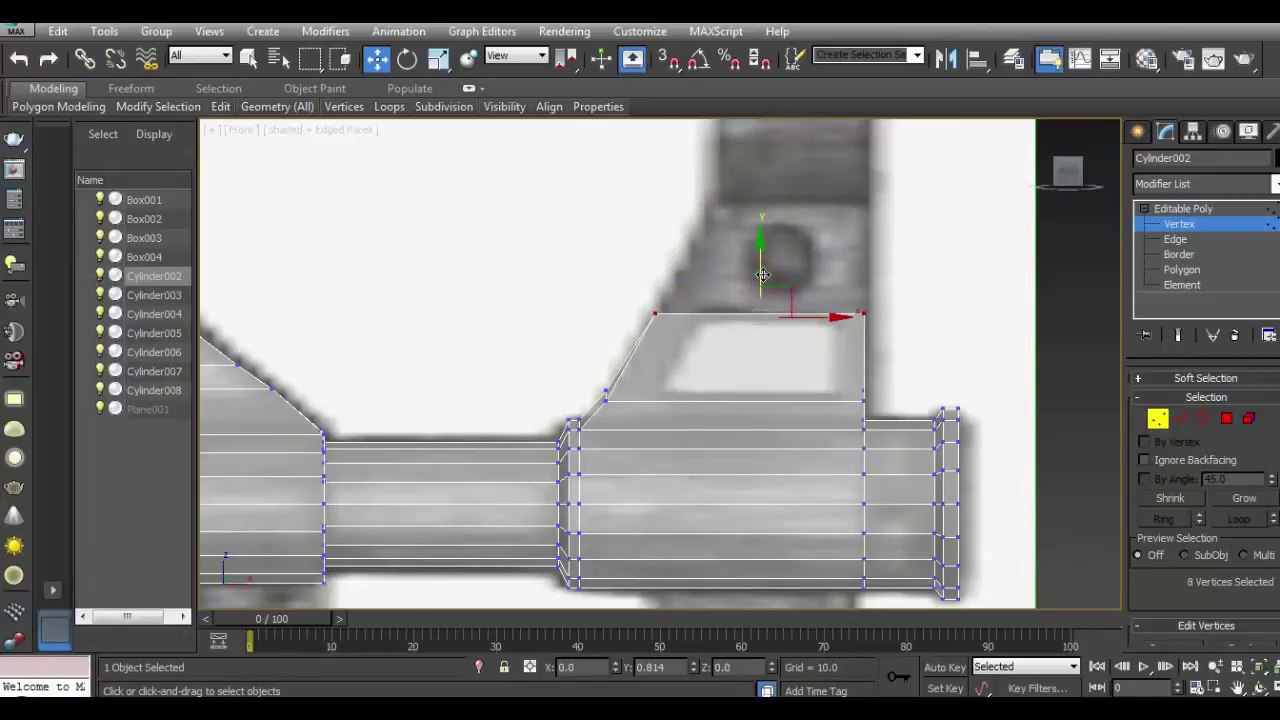
drag(634, 280, 668, 325)
drag(658, 271, 660, 266)
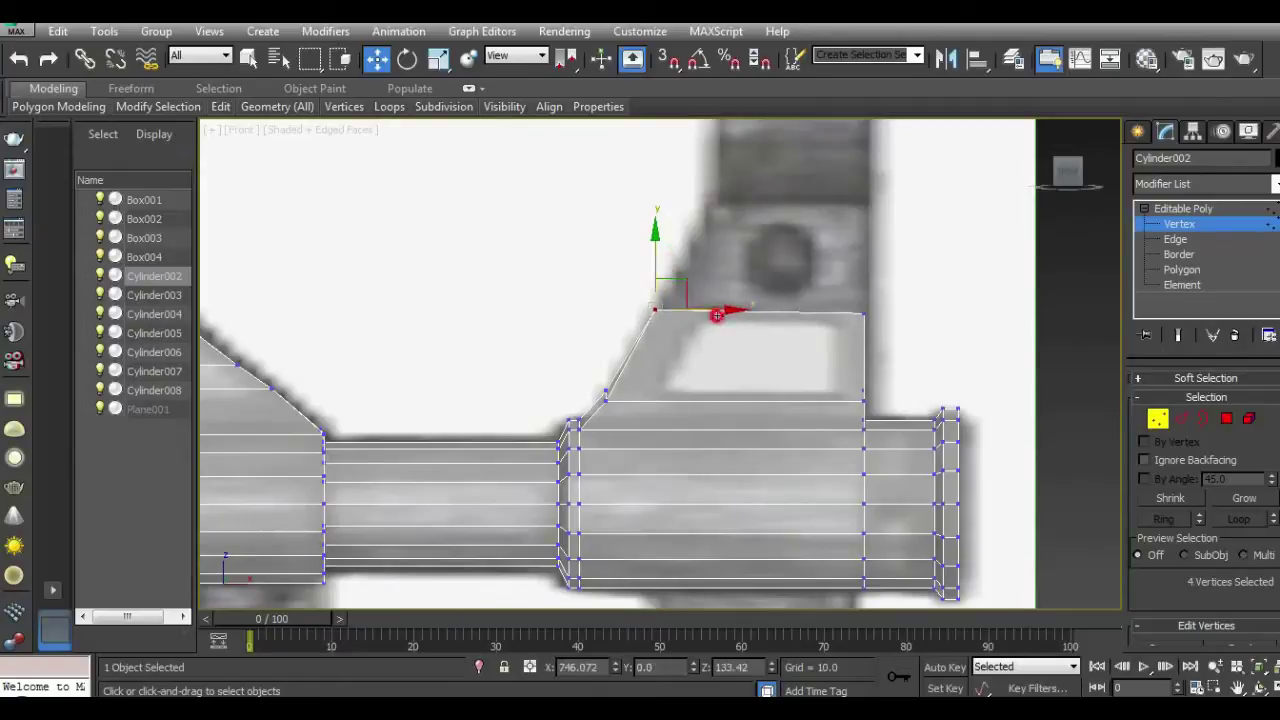
drag(717, 316, 721, 314)
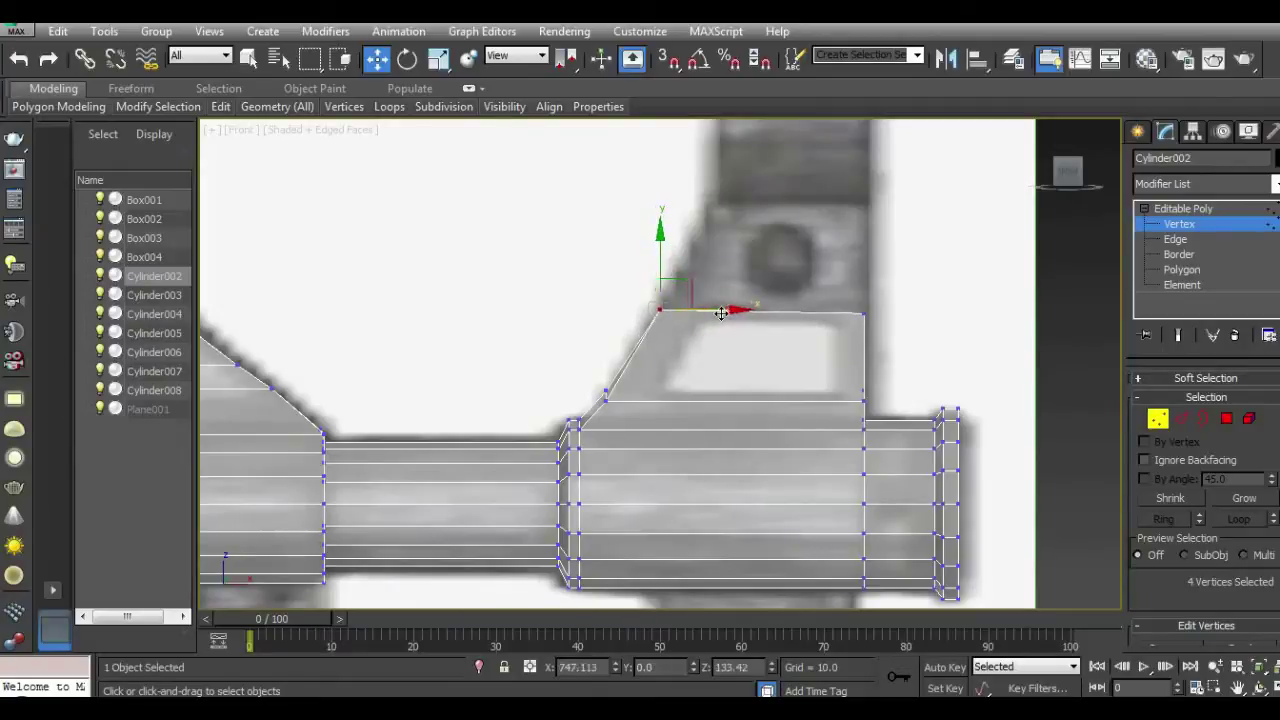
Step: Extrude the top polygons upward about 23 and shift the new top-left vertices right
click(1226, 418)
scroll(1216, 502, down, 3)
click(1196, 562)
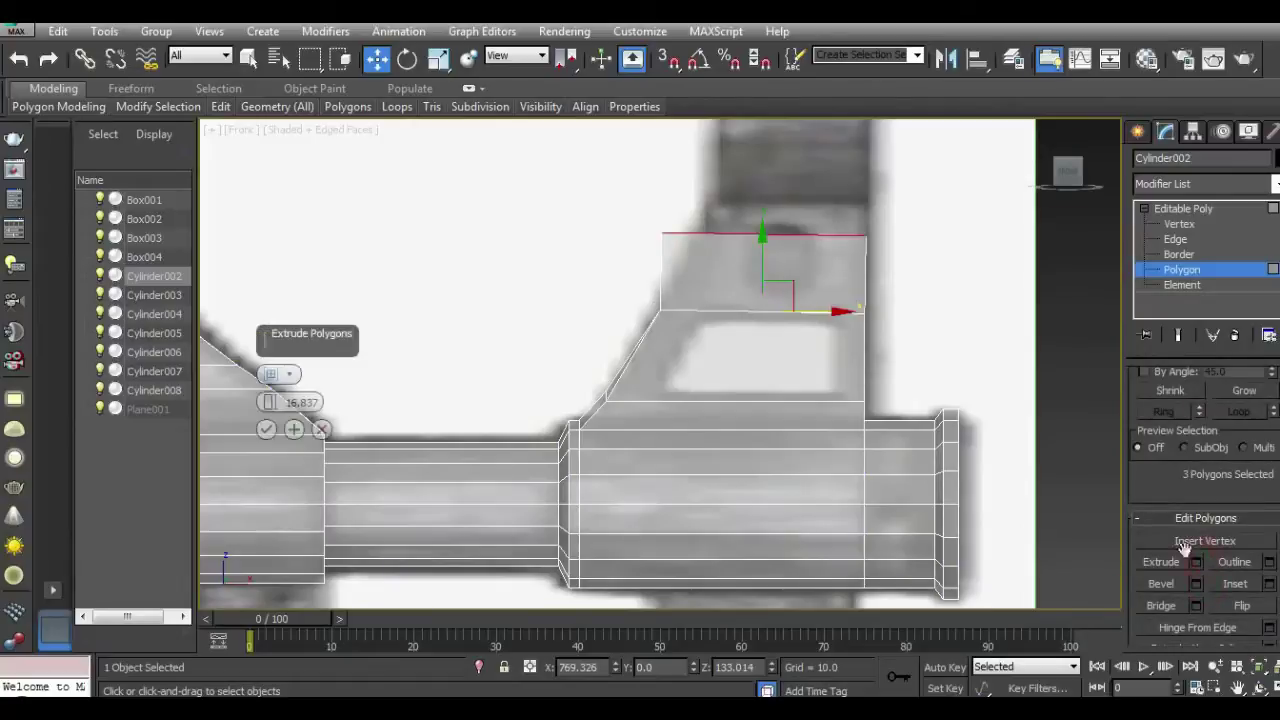
drag(268, 402, 268, 376)
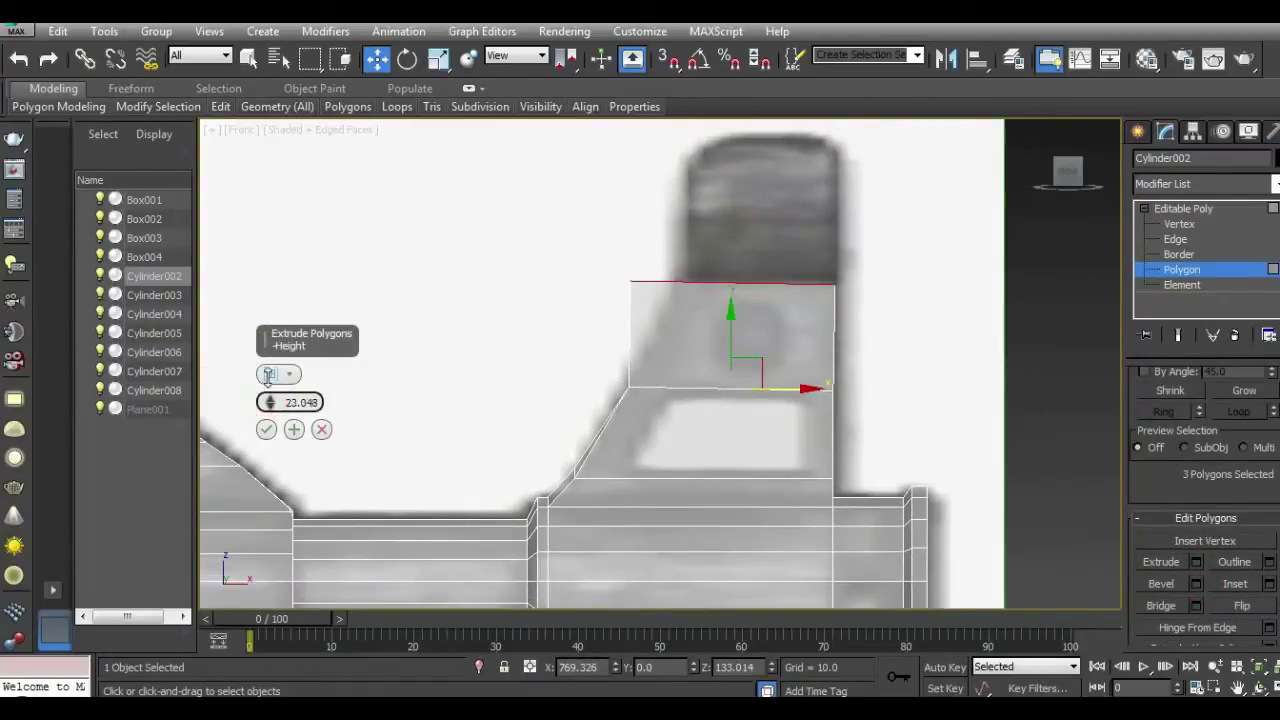
click(266, 429)
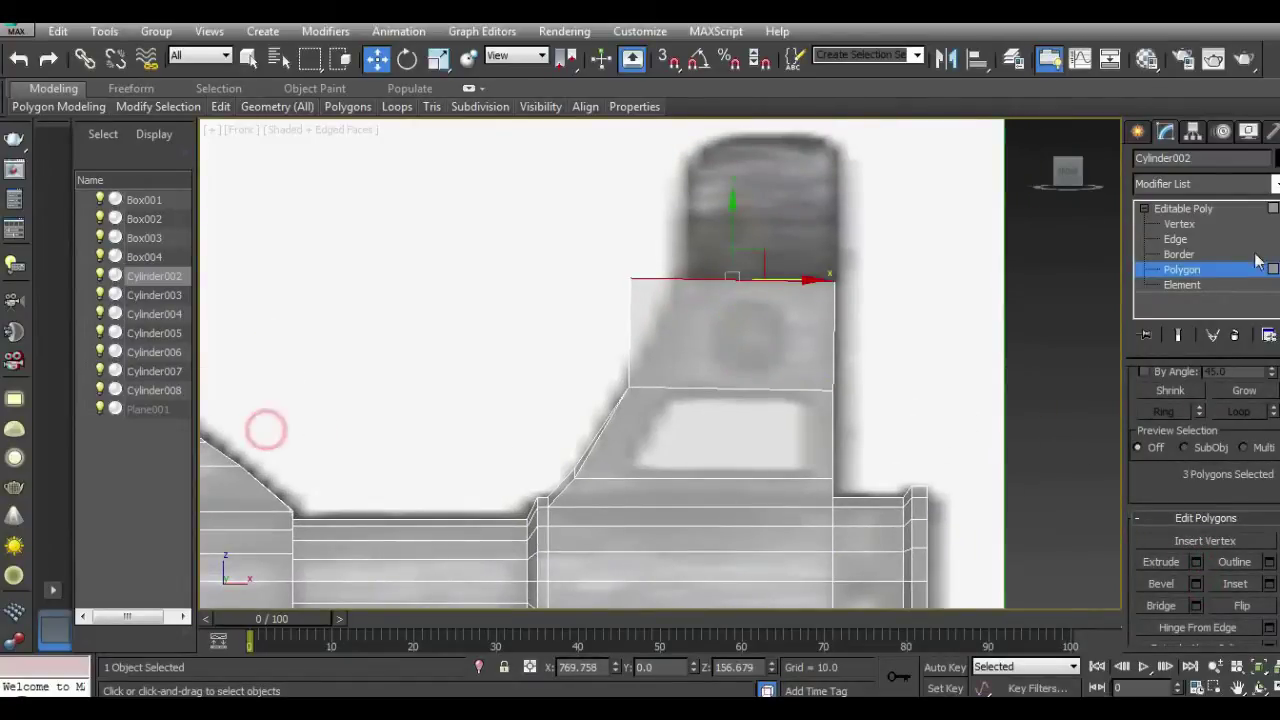
click(1178, 224)
drag(690, 278, 738, 280)
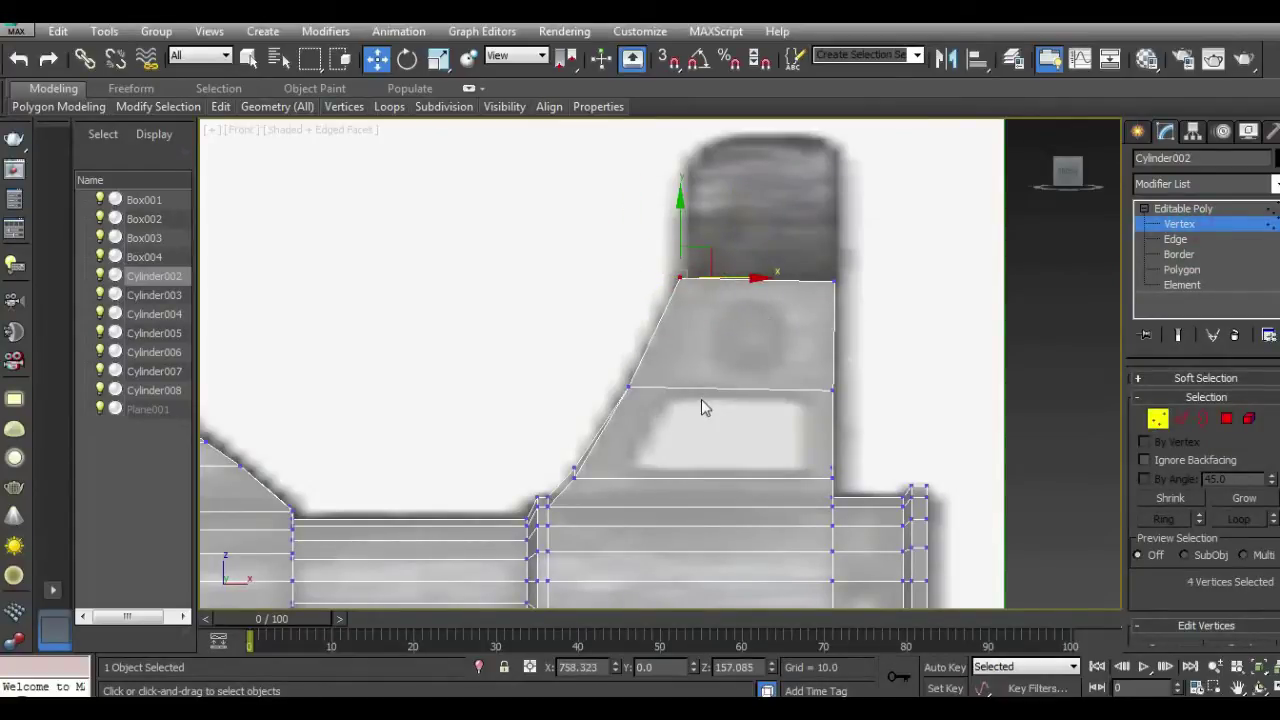
Step: Select both side faces of the front sight base
click(1225, 419)
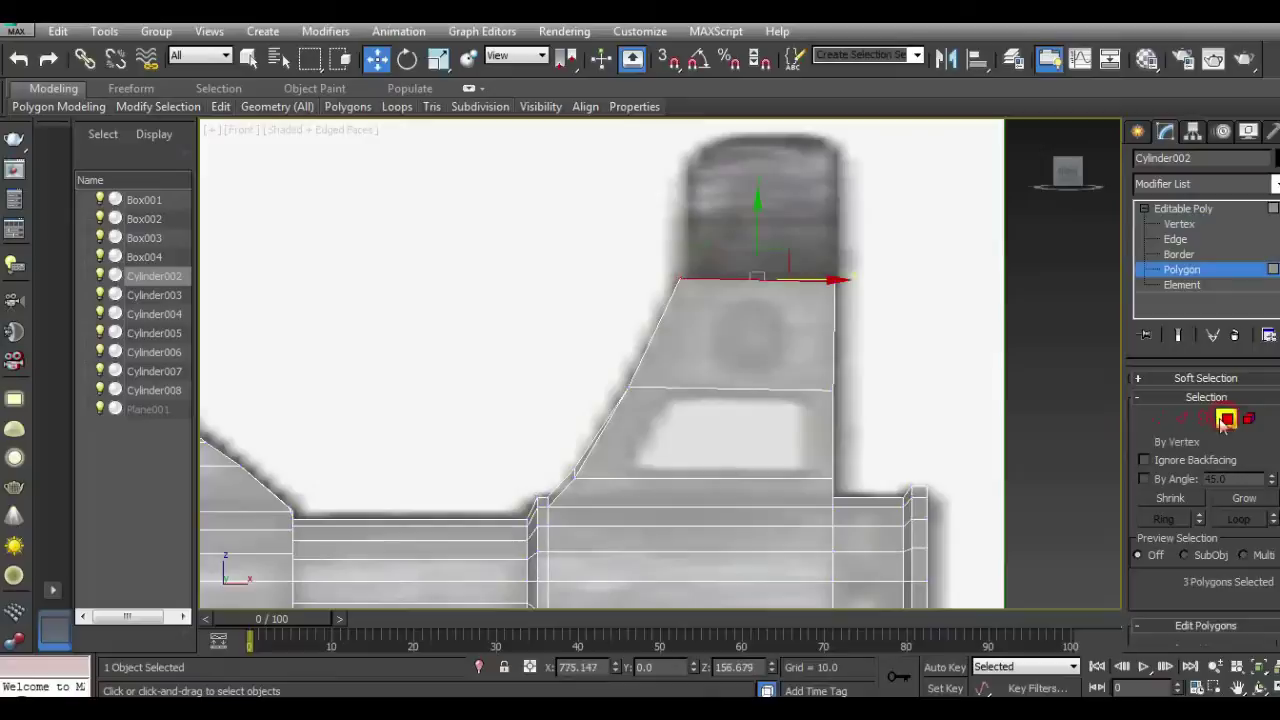
click(739, 426)
drag(1050, 182, 648, 450)
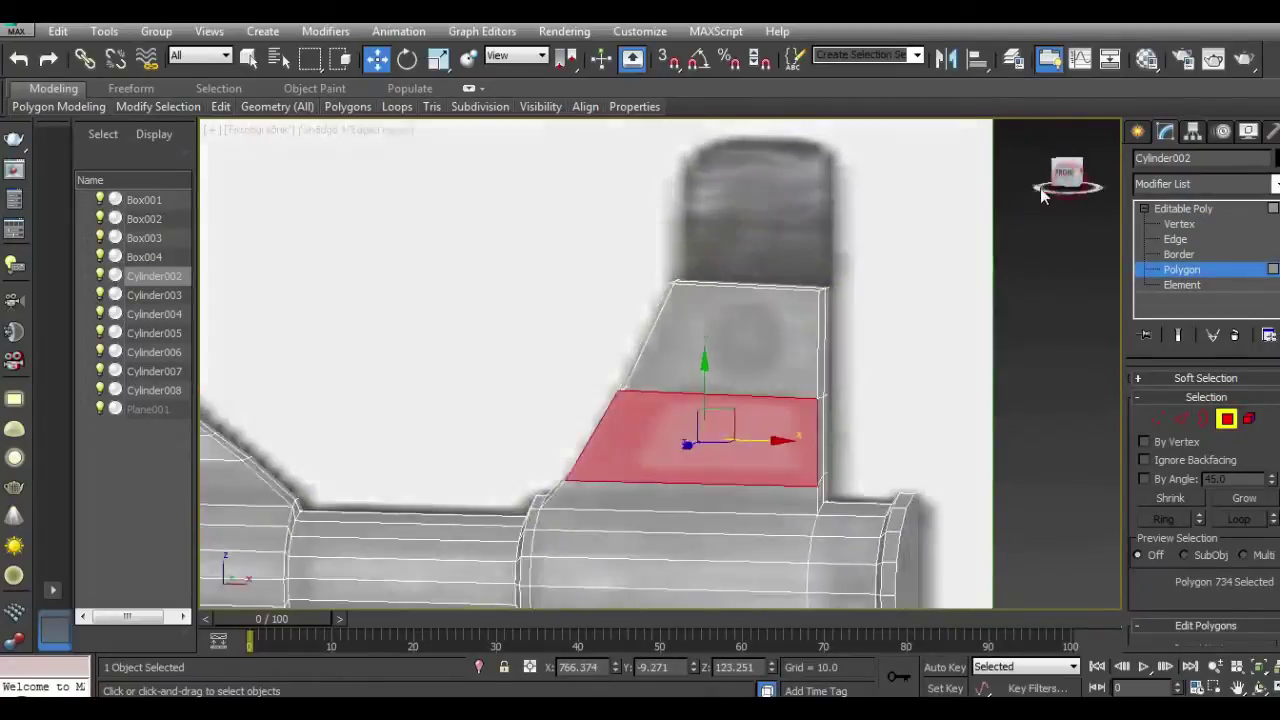
ctrl+click(686, 465)
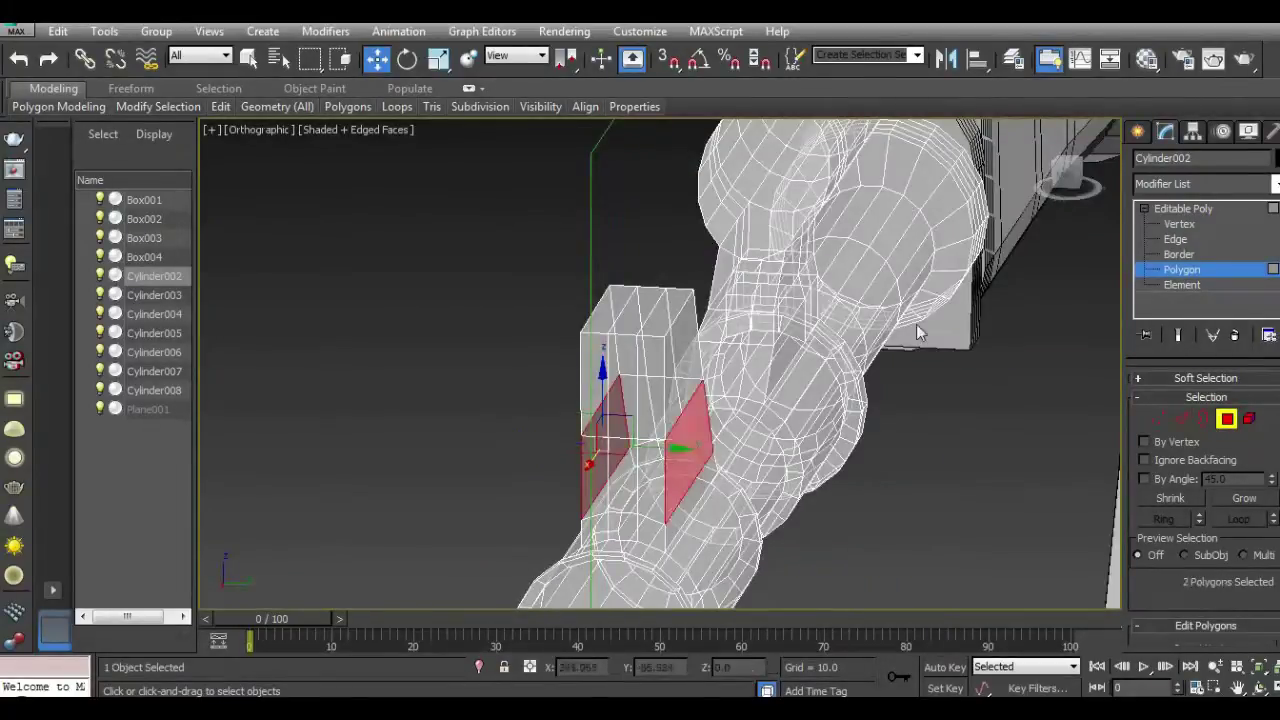
key(f)
scroll(1005, 345, up, 1)
scroll(915, 358, up, 3)
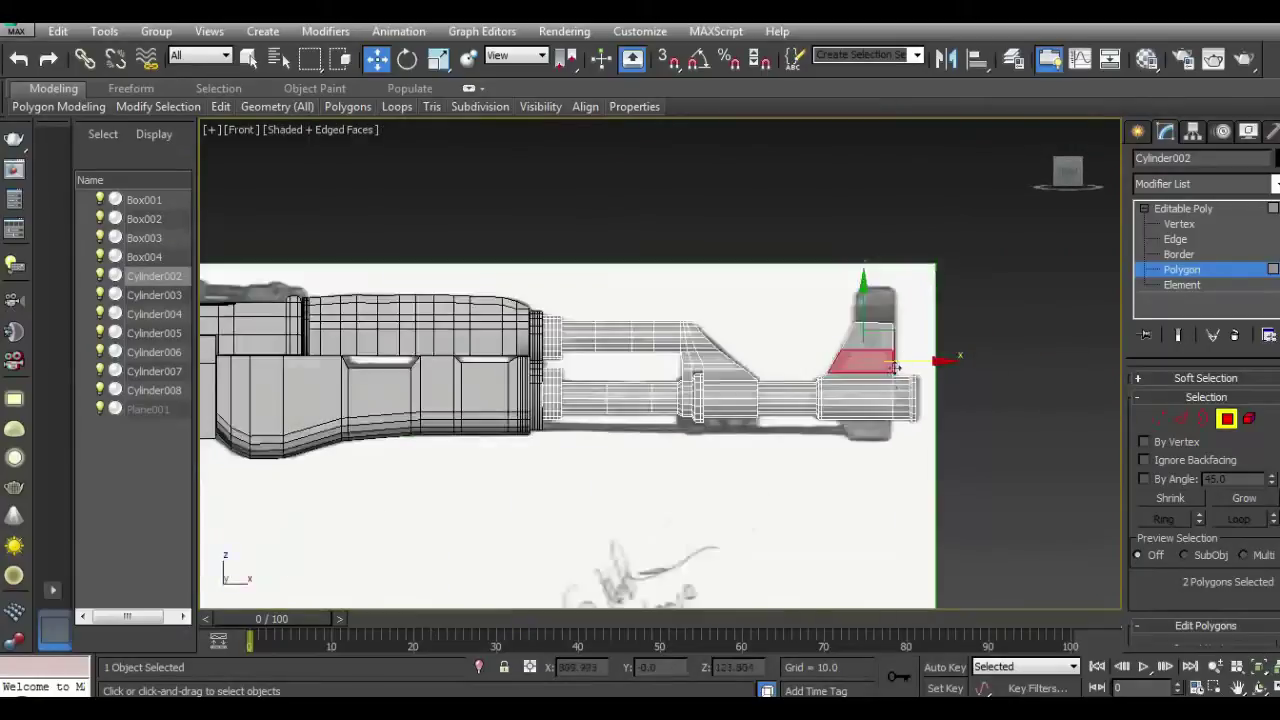
scroll(880, 350, up, 2)
scroll(869, 349, up, 2)
scroll(1250, 540, down, 4)
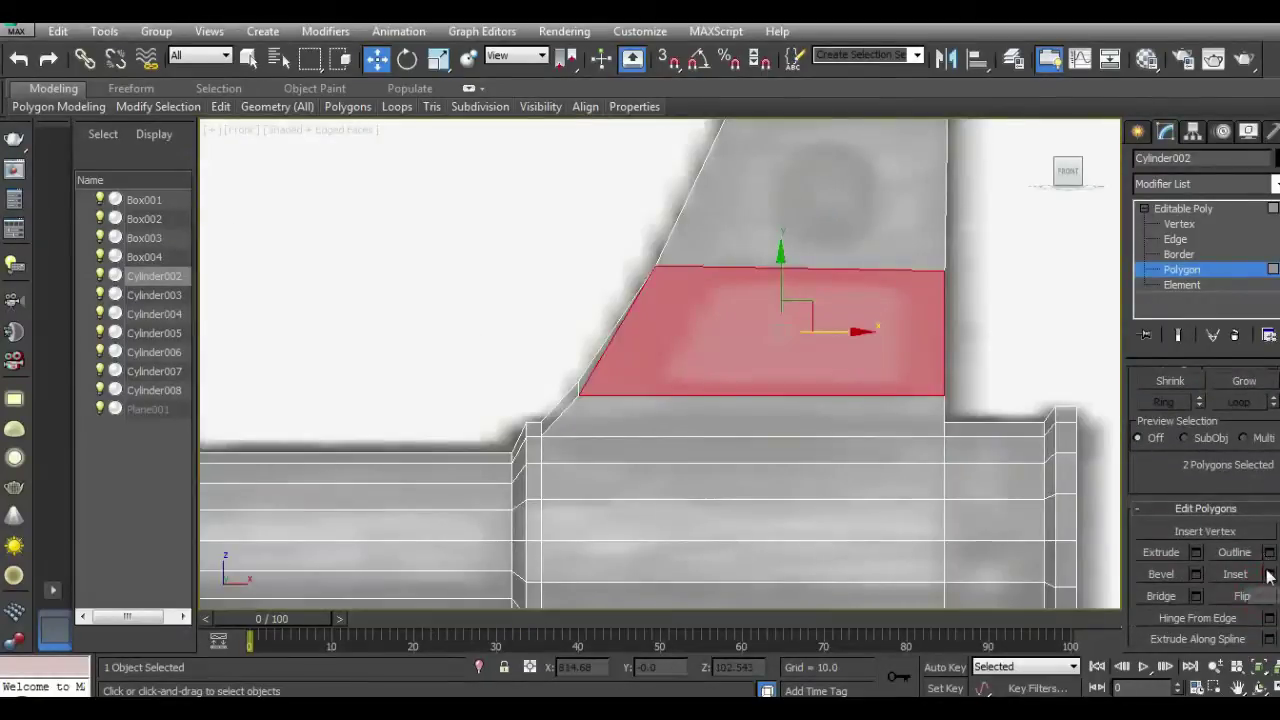
Step: Inset the two side faces by 1.732
click(1268, 574)
drag(270, 402, 278, 425)
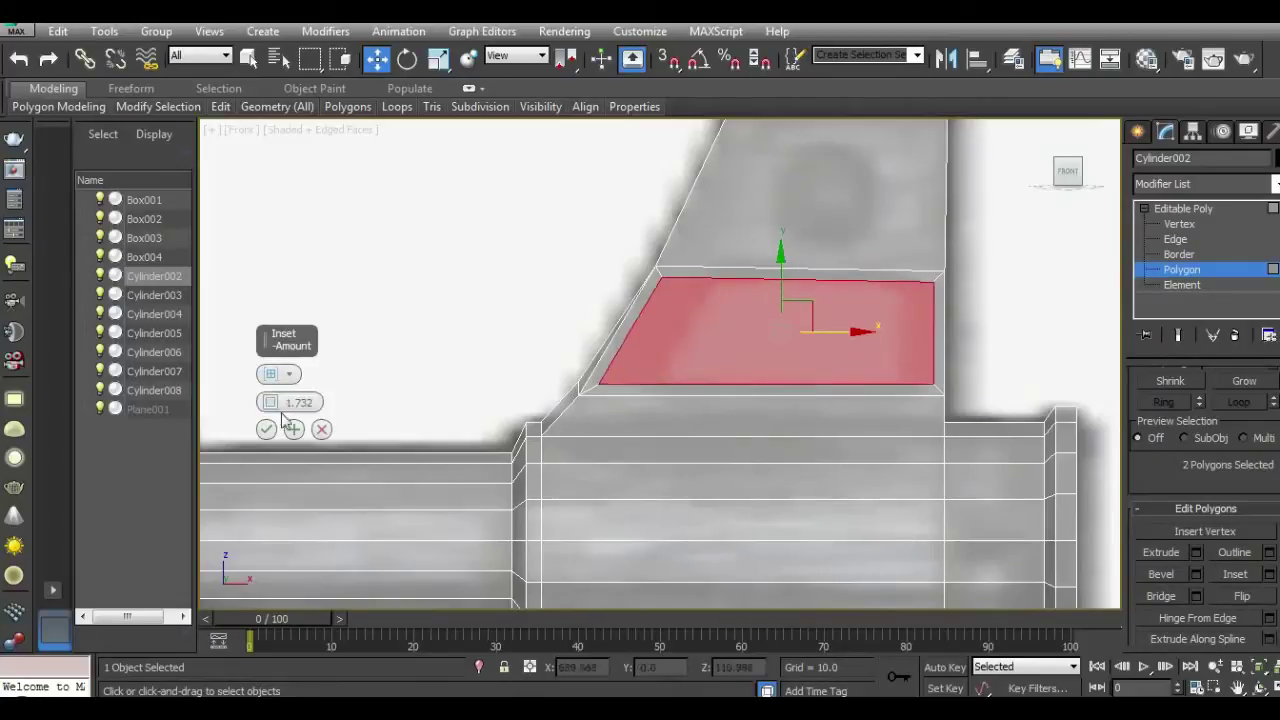
click(266, 429)
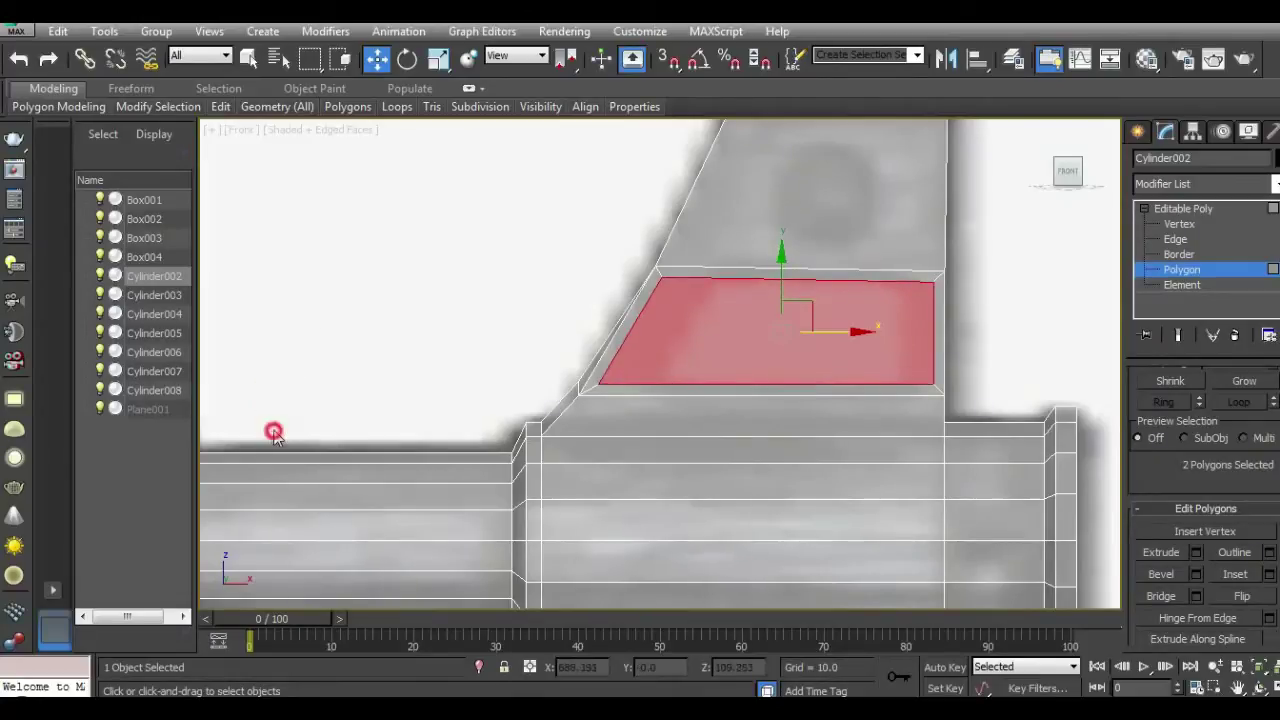
click(1178, 224)
scroll(660, 280, up, 2)
Step: Move the inset's inner corner vertices to match the reference opening's shape
mouse_move(698, 313)
mouse_down()
mouse_move(729, 285)
mouse_move(735, 320)
mouse_up()
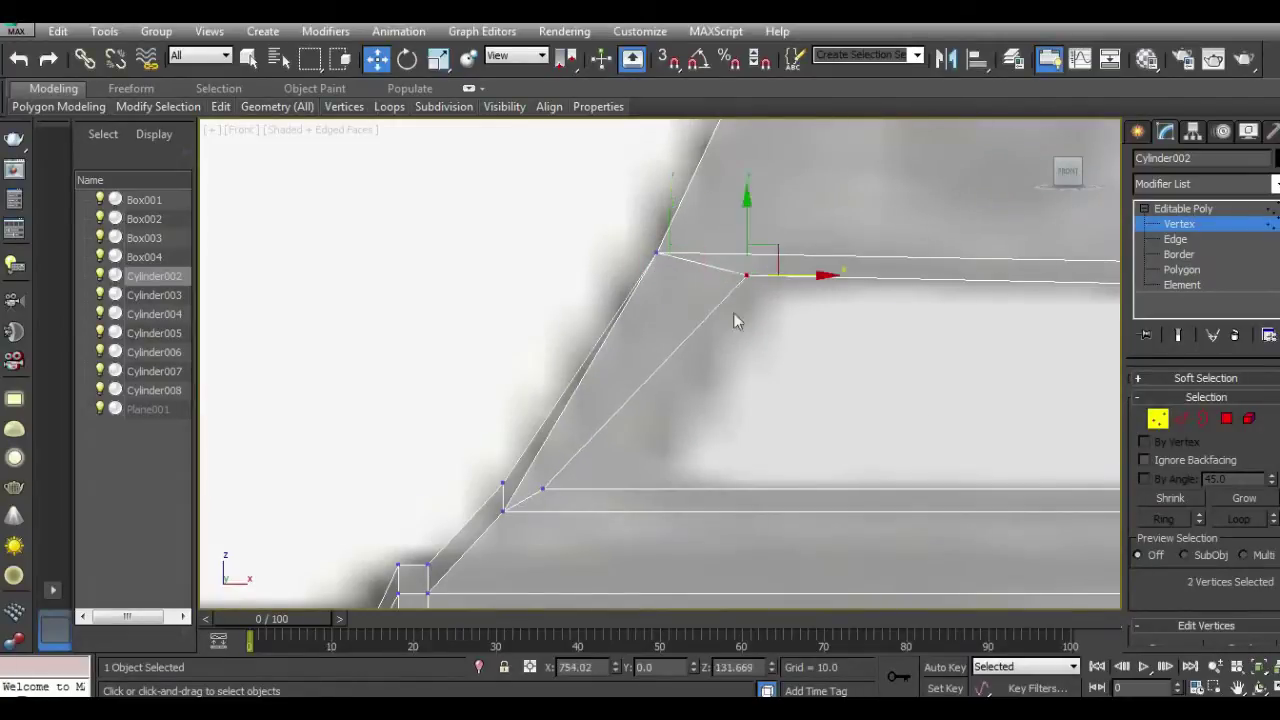
click(536, 488)
mouse_move(600, 487)
mouse_down()
mouse_move(698, 491)
mouse_move(686, 491)
mouse_up()
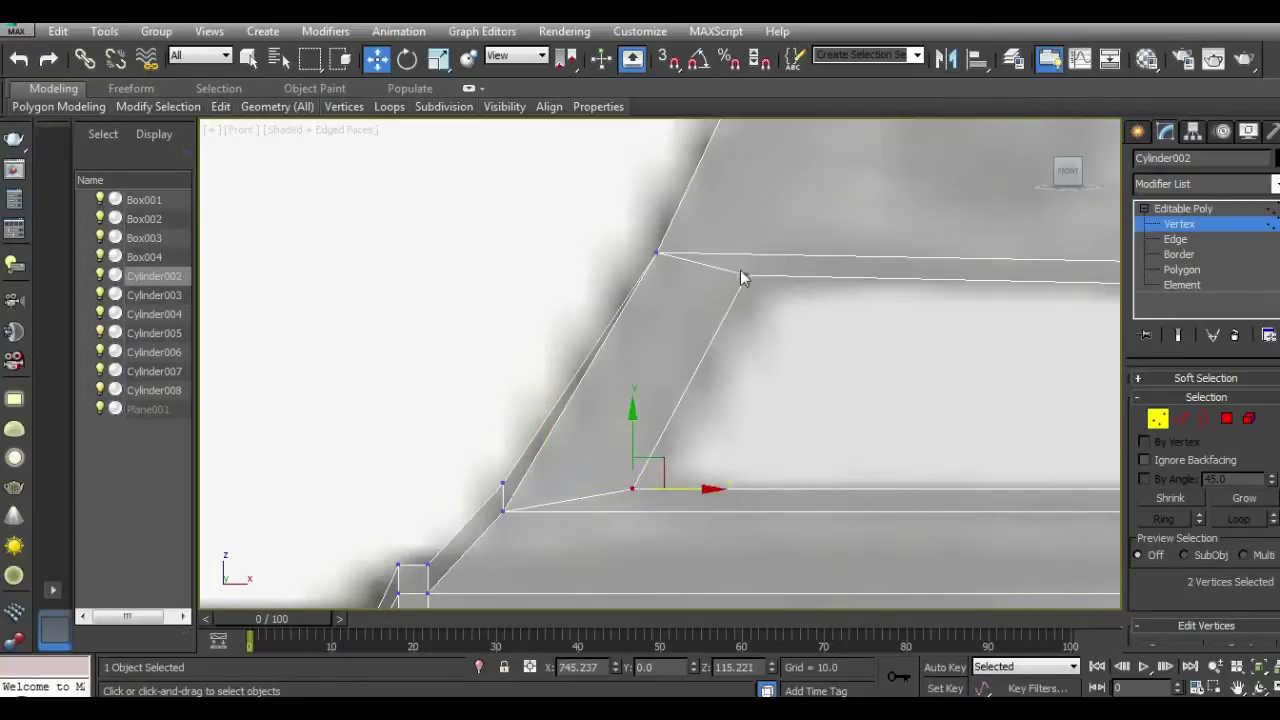
drag(790, 313, 790, 313)
drag(755, 274, 770, 274)
scroll(908, 357, down, 1)
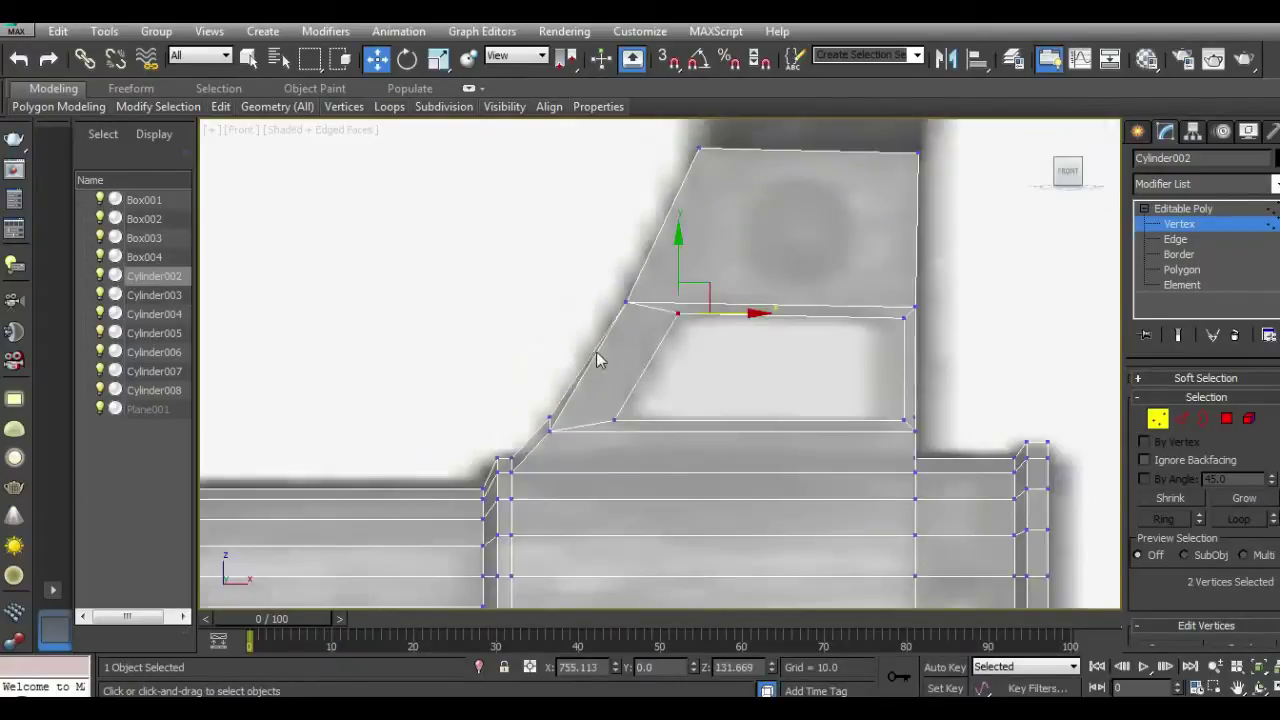
scroll(908, 357, down, 1)
scroll(908, 357, up, 2)
mouse_move(878, 262)
mouse_down()
mouse_move(925, 318)
mouse_move(894, 286)
mouse_up()
mouse_move(866, 458)
mouse_down()
mouse_move(922, 514)
mouse_move(901, 492)
mouse_up()
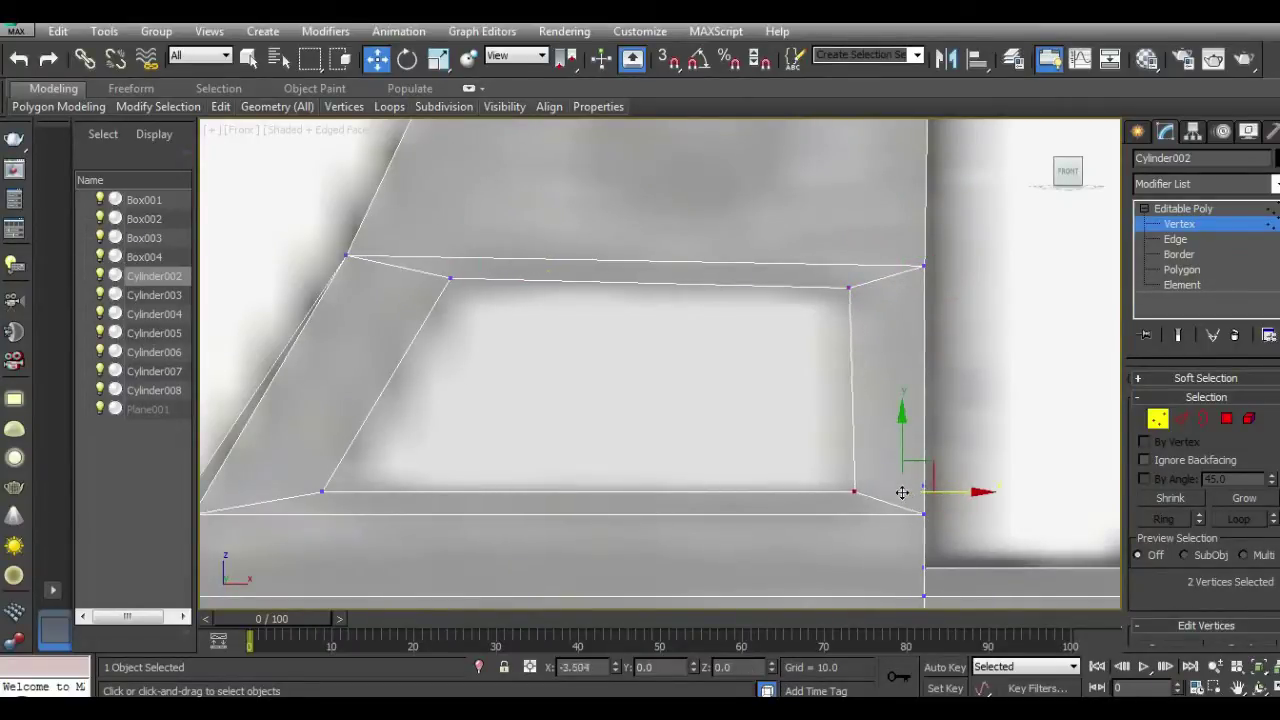
Step: Bridge the two inset side faces to cut the hole through the sight base
click(1226, 421)
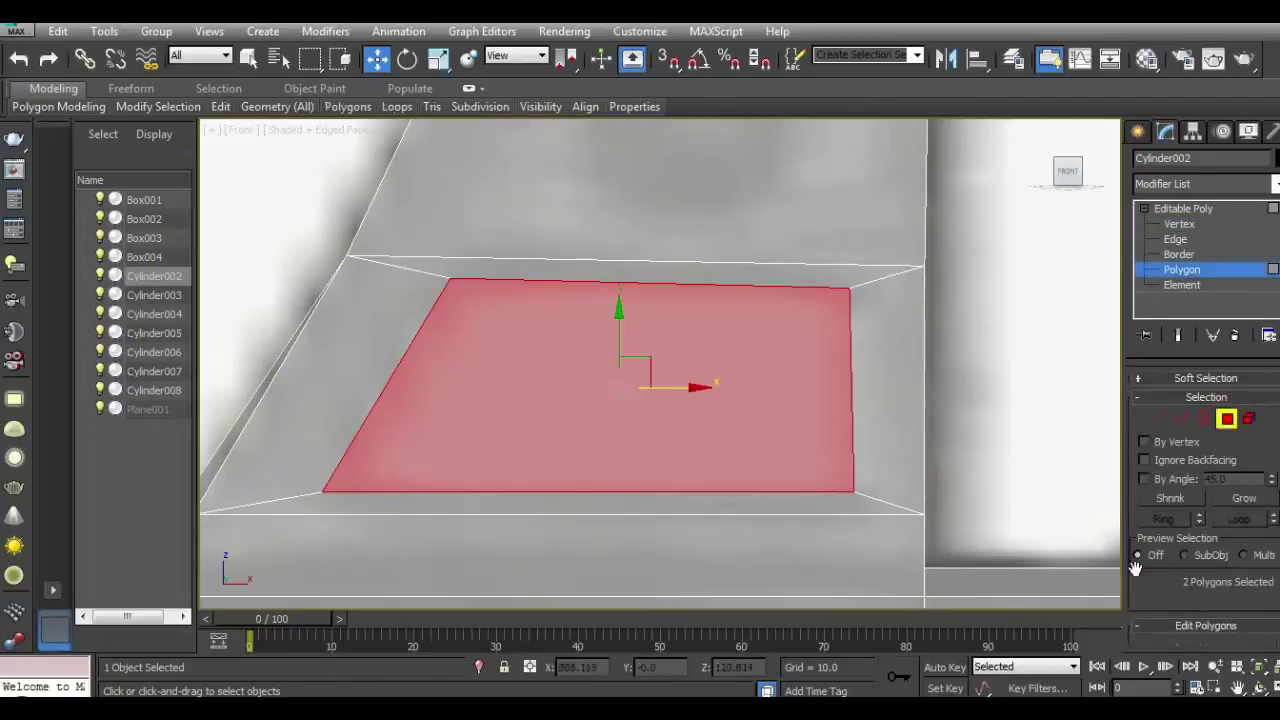
drag(1190, 590, 1196, 438)
click(1200, 553)
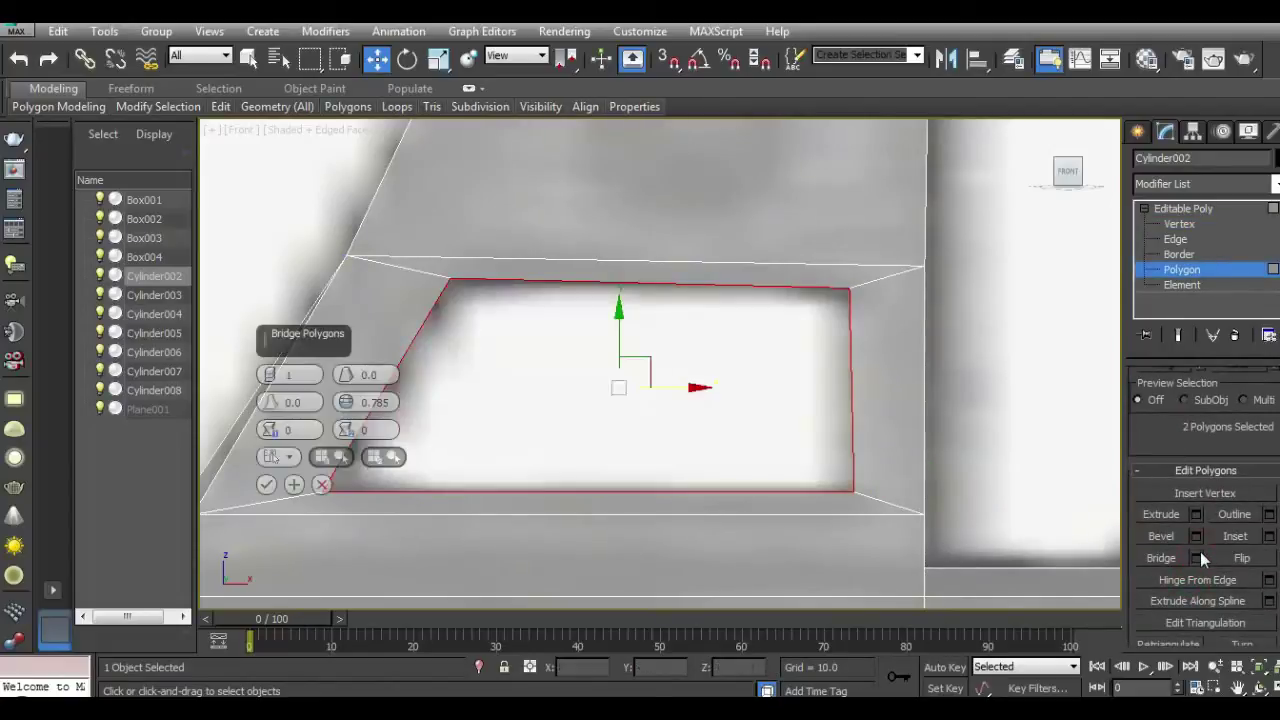
click(270, 485)
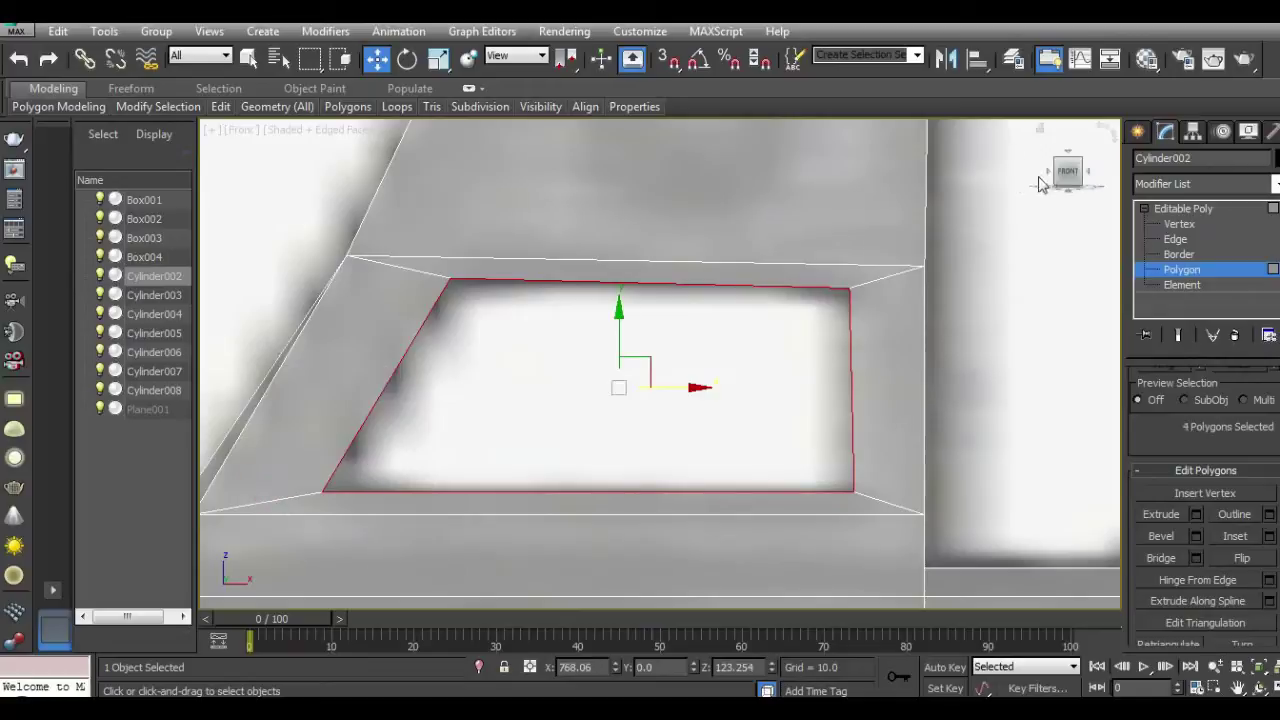
drag(1065, 170, 1043, 192)
Step: Create a new cylinder over the round top of the front sight
key(f)
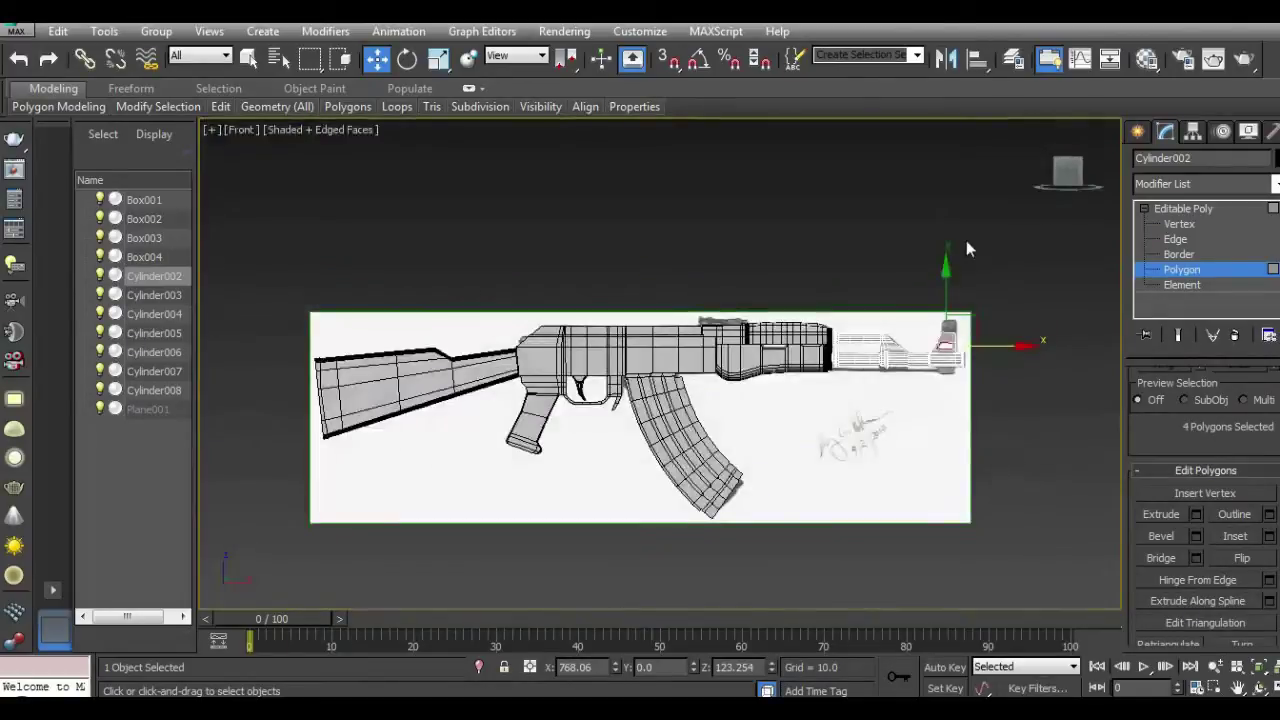
scroll(944, 360, up, 3)
scroll(938, 368, up, 2)
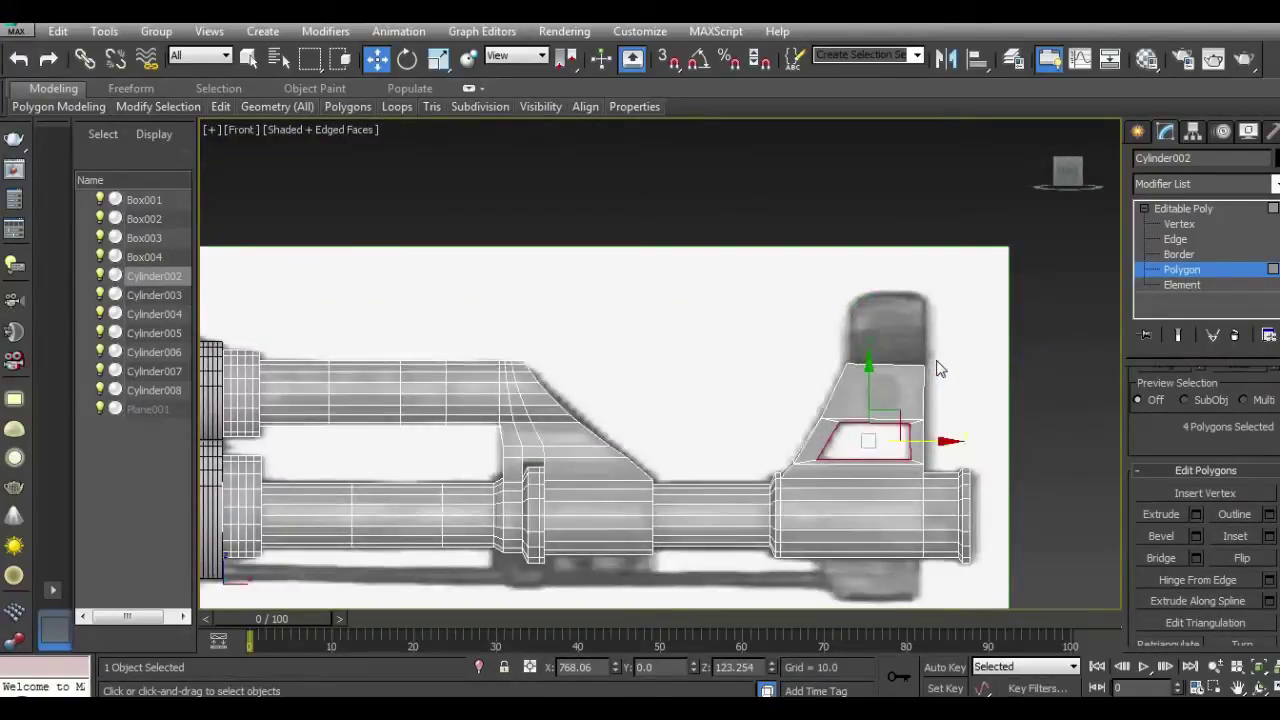
click(1184, 209)
click(1139, 132)
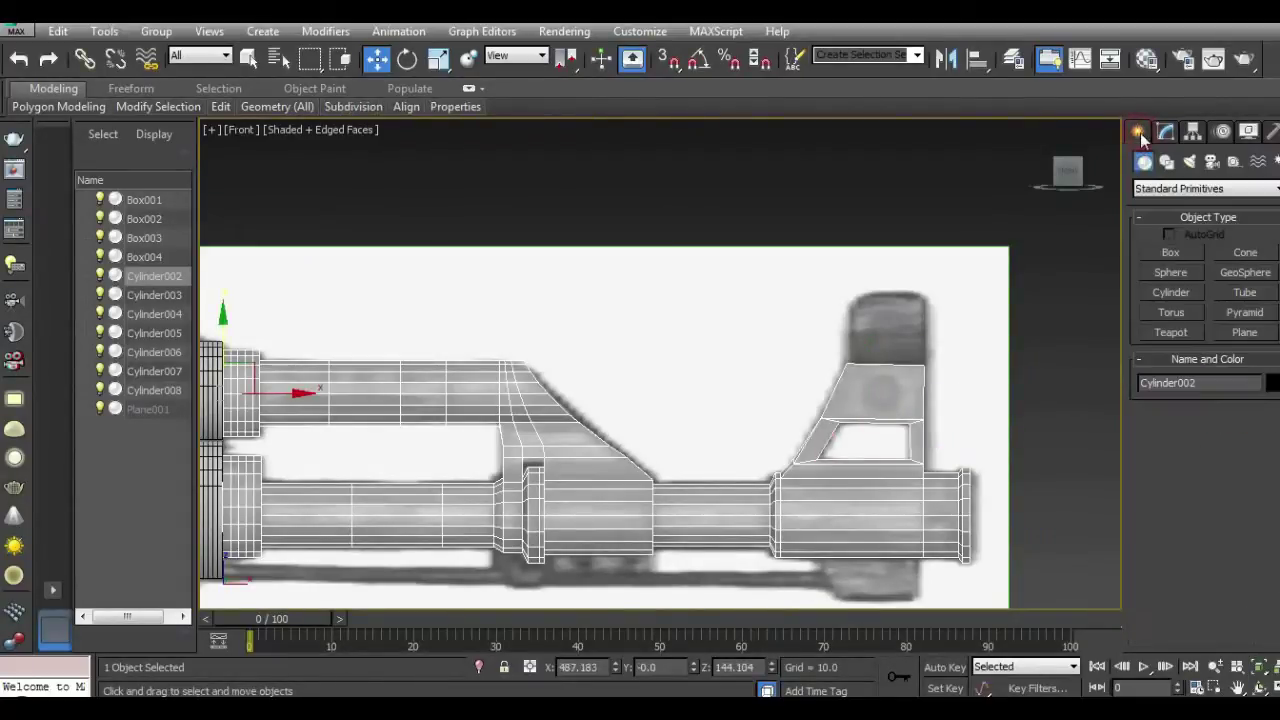
click(1176, 295)
drag(889, 330, 923, 341)
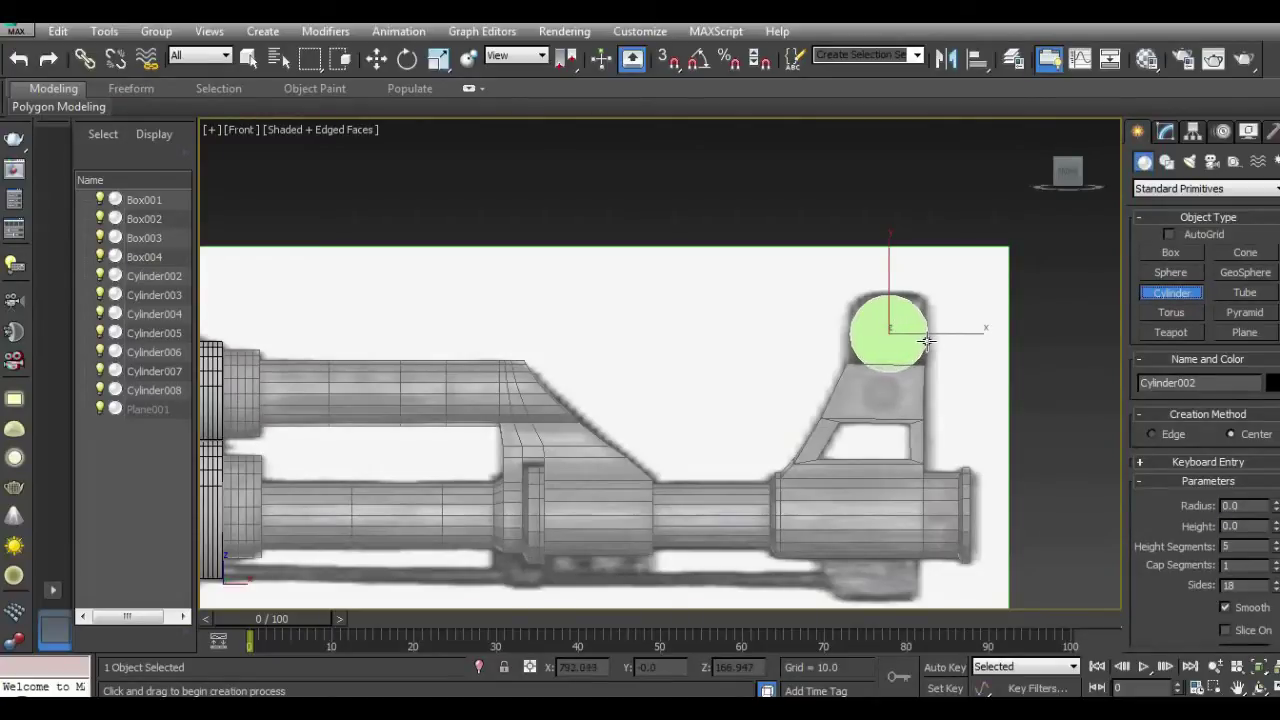
drag(927, 341, 929, 337)
click(894, 323)
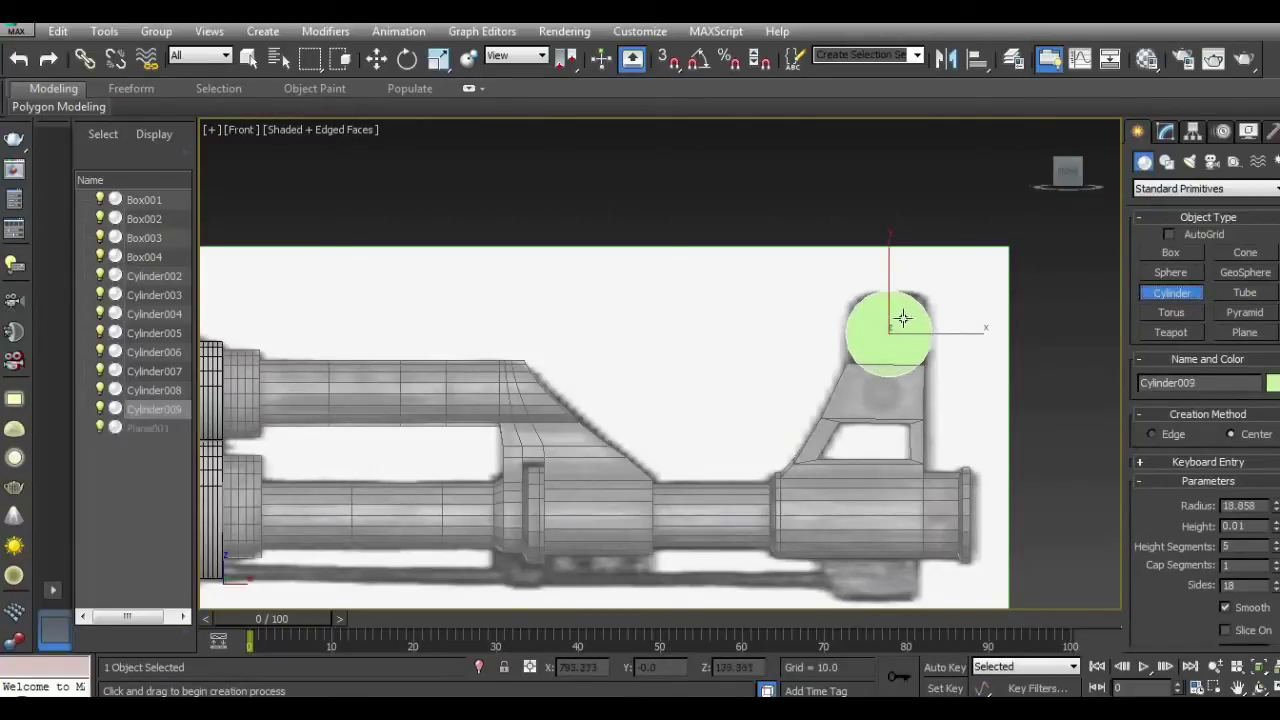
Step: Rotate the cylinder 90° sideways and move it onto the front sight post
key(e)
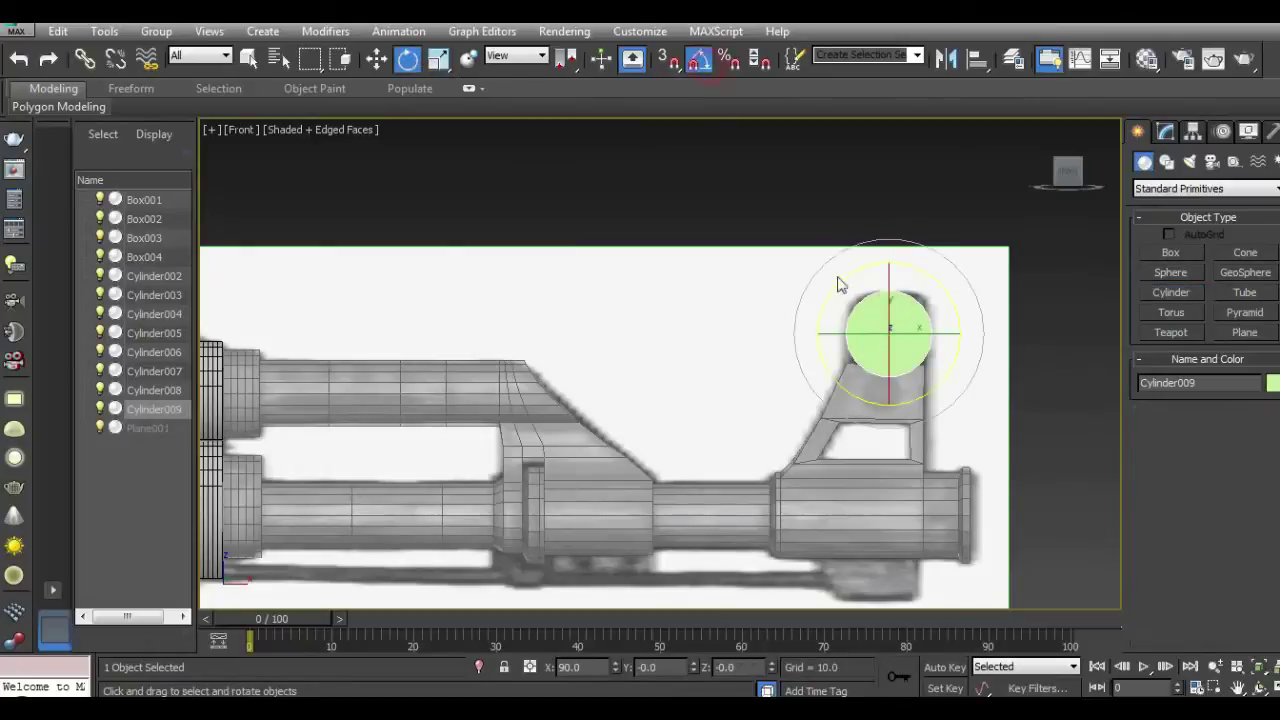
drag(903, 334, 906, 336)
scroll(906, 334, up, 2)
key(w)
drag(917, 336, 882, 333)
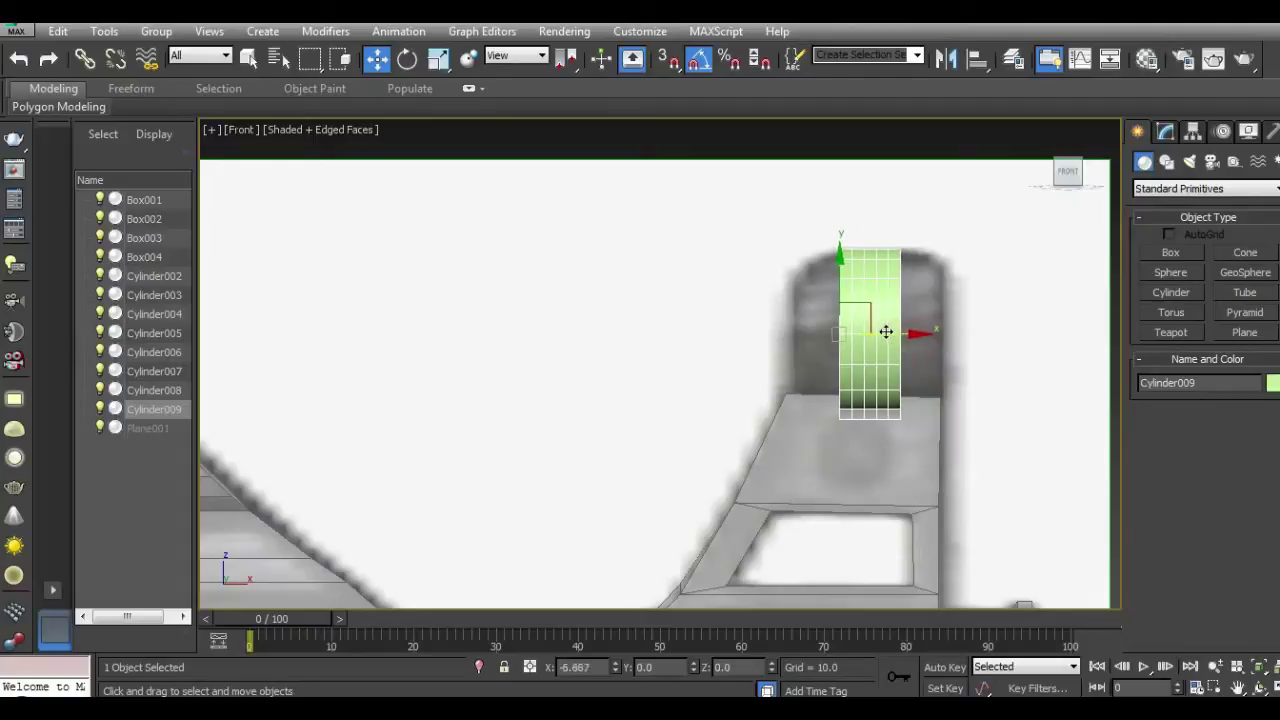
mouse_move(837, 290)
mouse_down()
mouse_move(835, 265)
mouse_move(879, 272)
mouse_up()
Step: Set the cylinder's radius to about 16 and height to about 32, repositioning it to fit
click(1166, 133)
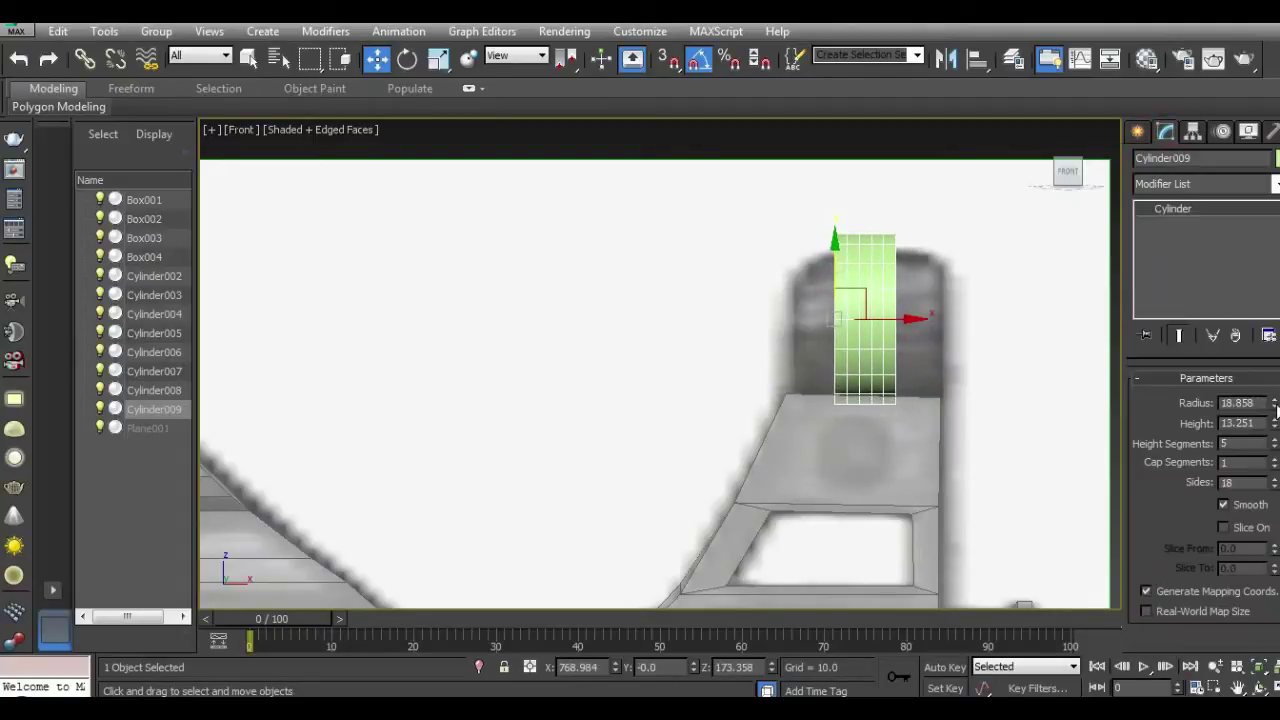
drag(1274, 403, 1265, 420)
drag(838, 248, 838, 251)
drag(1274, 423, 1270, 365)
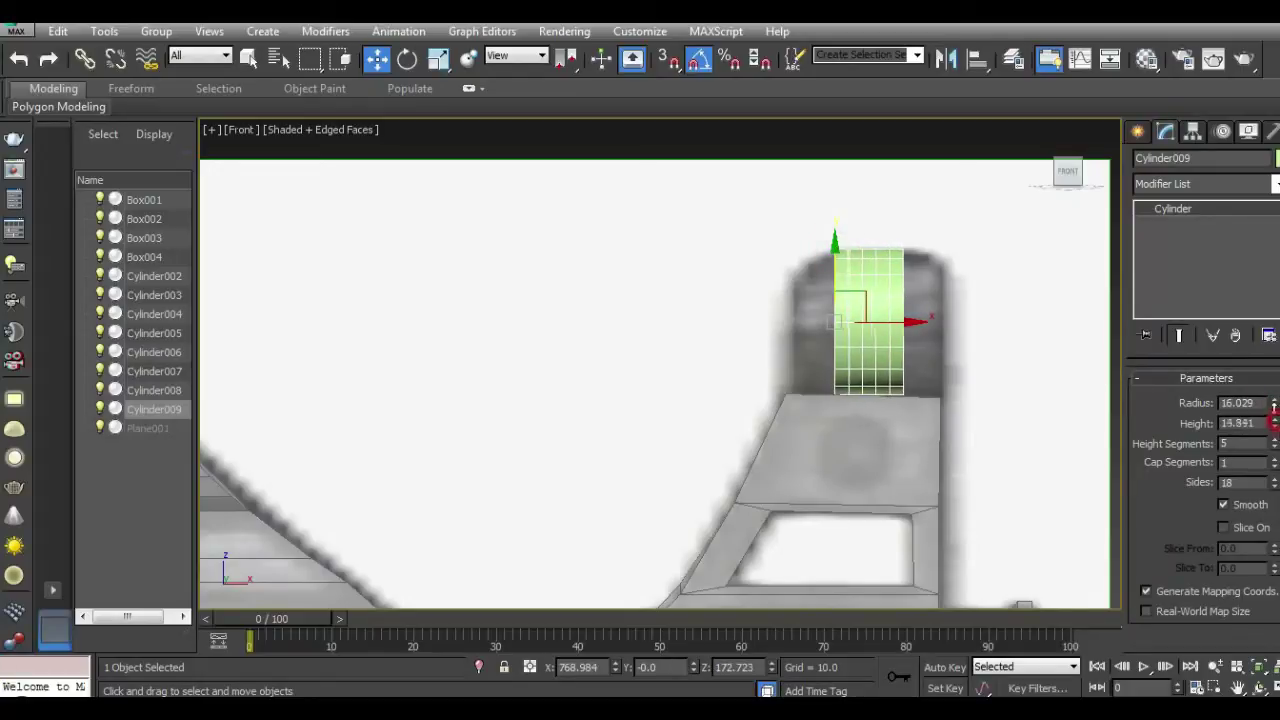
drag(916, 322, 864, 321)
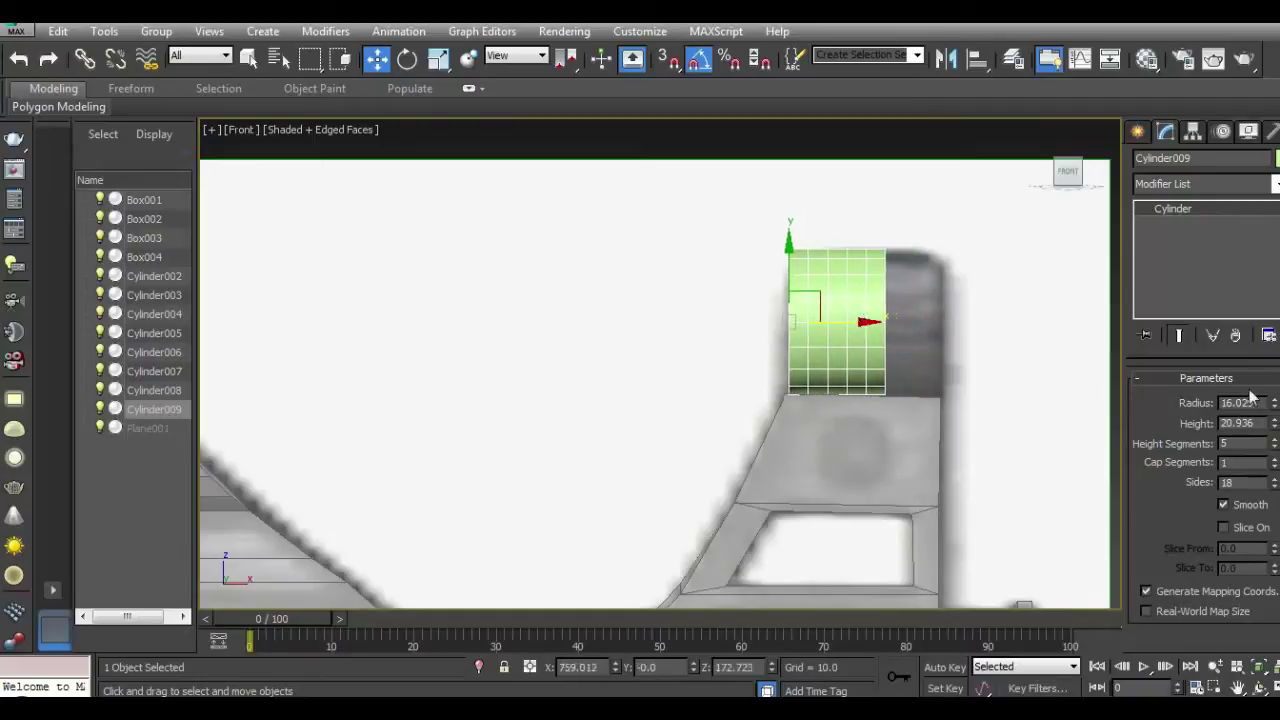
drag(1274, 423, 1274, 385)
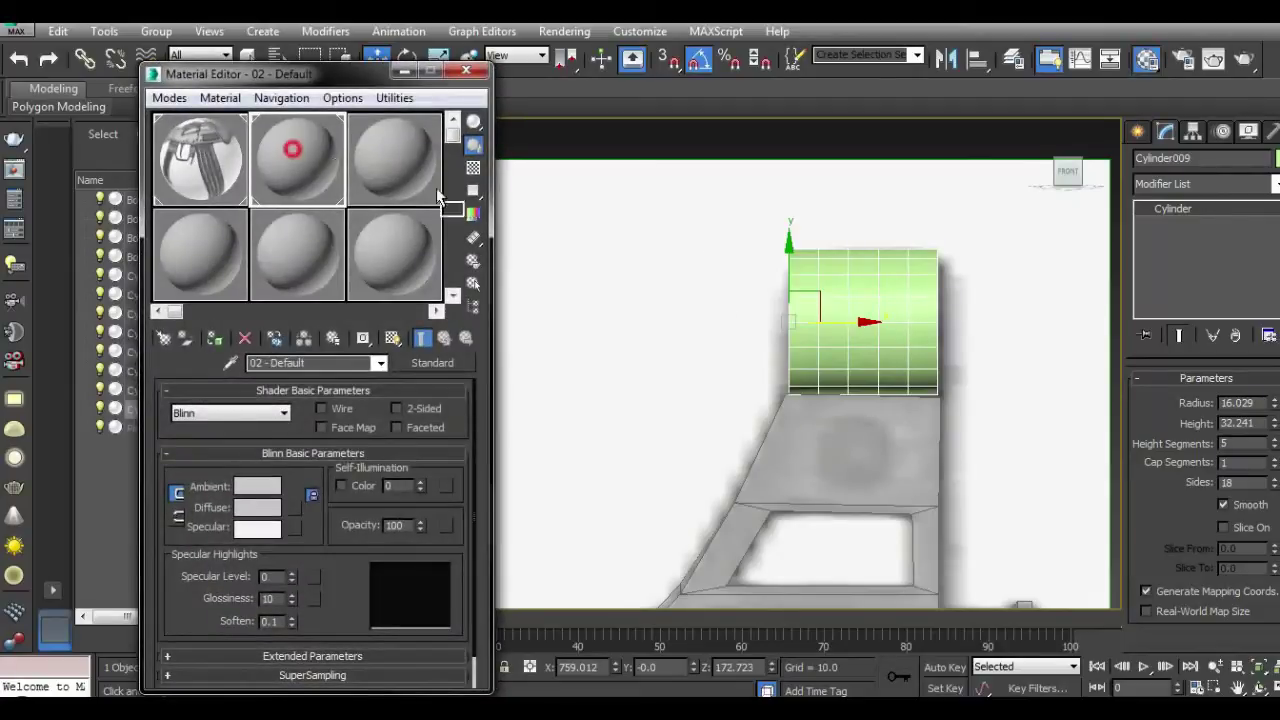
Step: Apply the grey 02 - Default material to Cylinder009, convert it to Editable Poly, and nudge it lower
drag(290, 150, 795, 285)
click(466, 70)
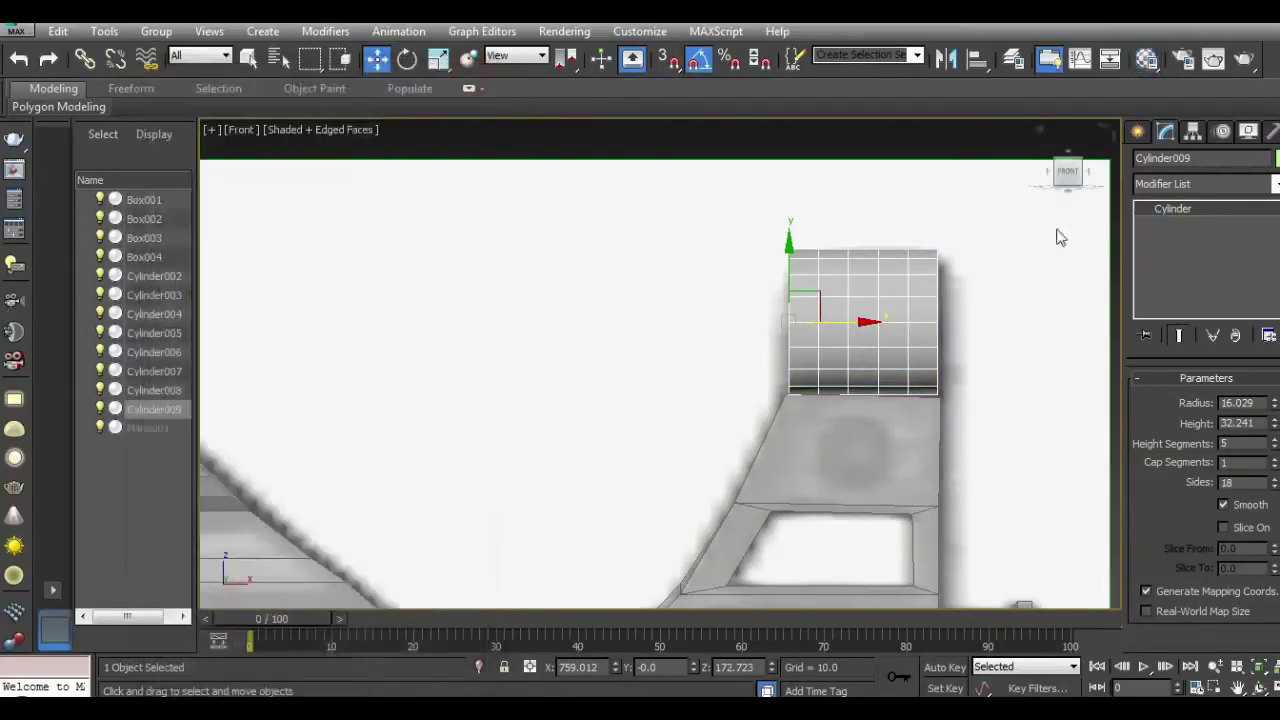
right_click(1203, 231)
click(1185, 366)
mouse_move(1068, 172)
mouse_down()
mouse_move(1042, 187)
mouse_move(970, 165)
mouse_up()
drag(722, 263, 724, 272)
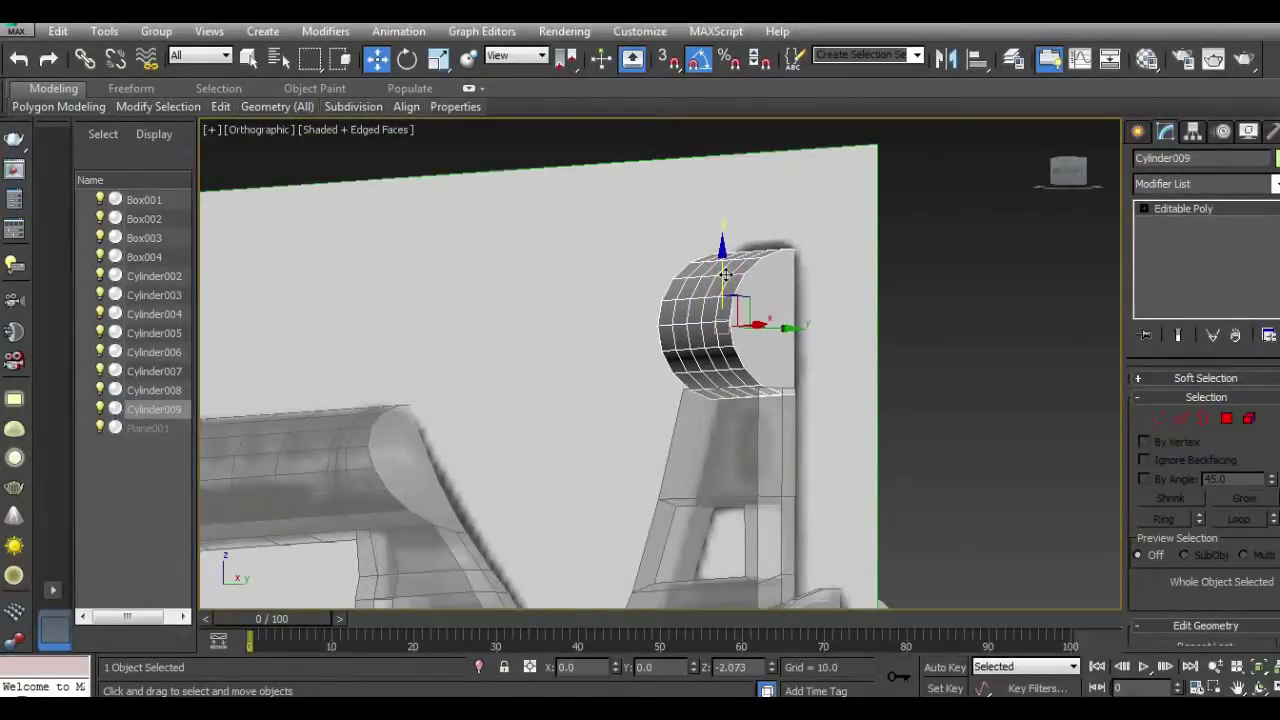
Step: Return to the Front view and nudge the cylinder slightly higher on the sight
key(f)
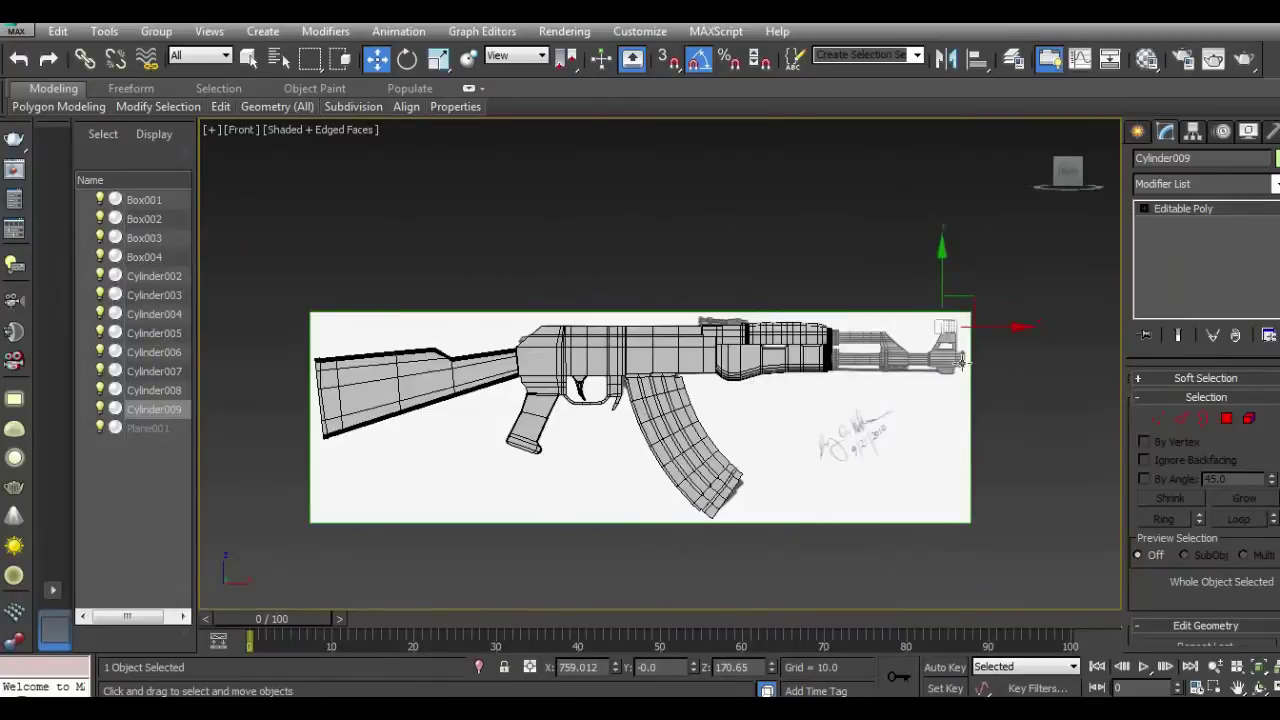
scroll(960, 362, up, 5)
scroll(887, 257, up, 2)
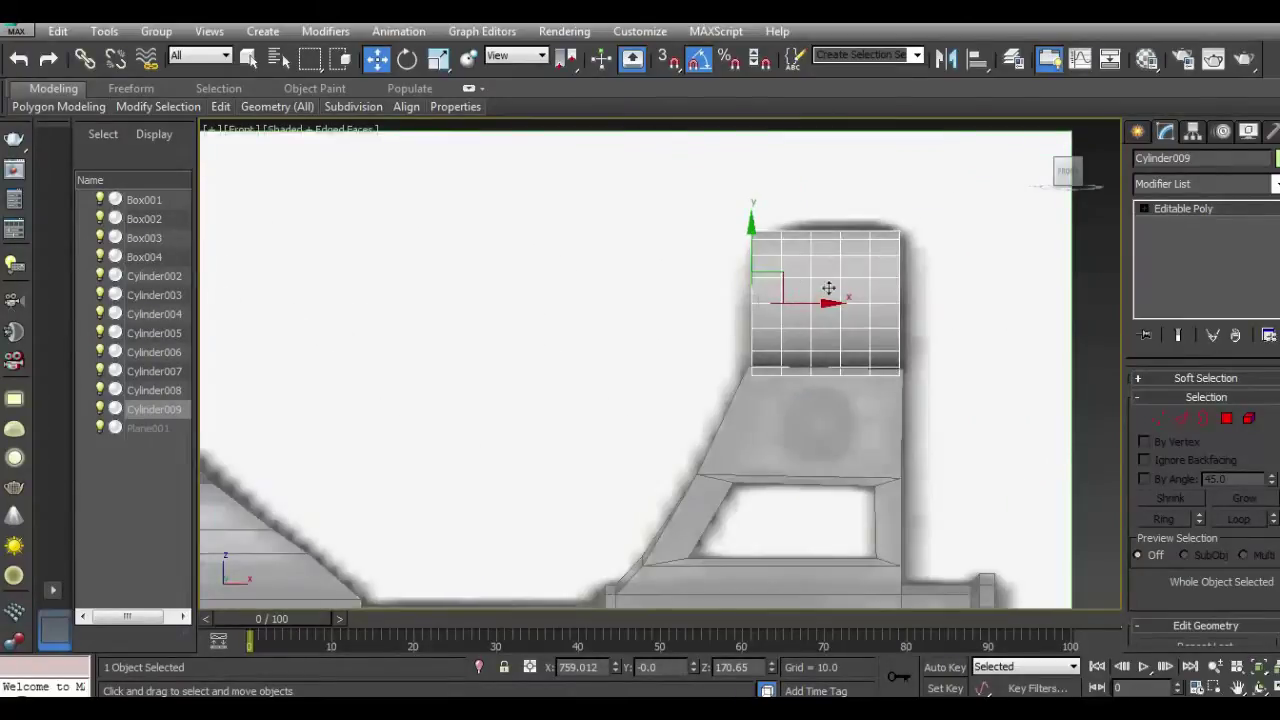
drag(753, 263, 753, 256)
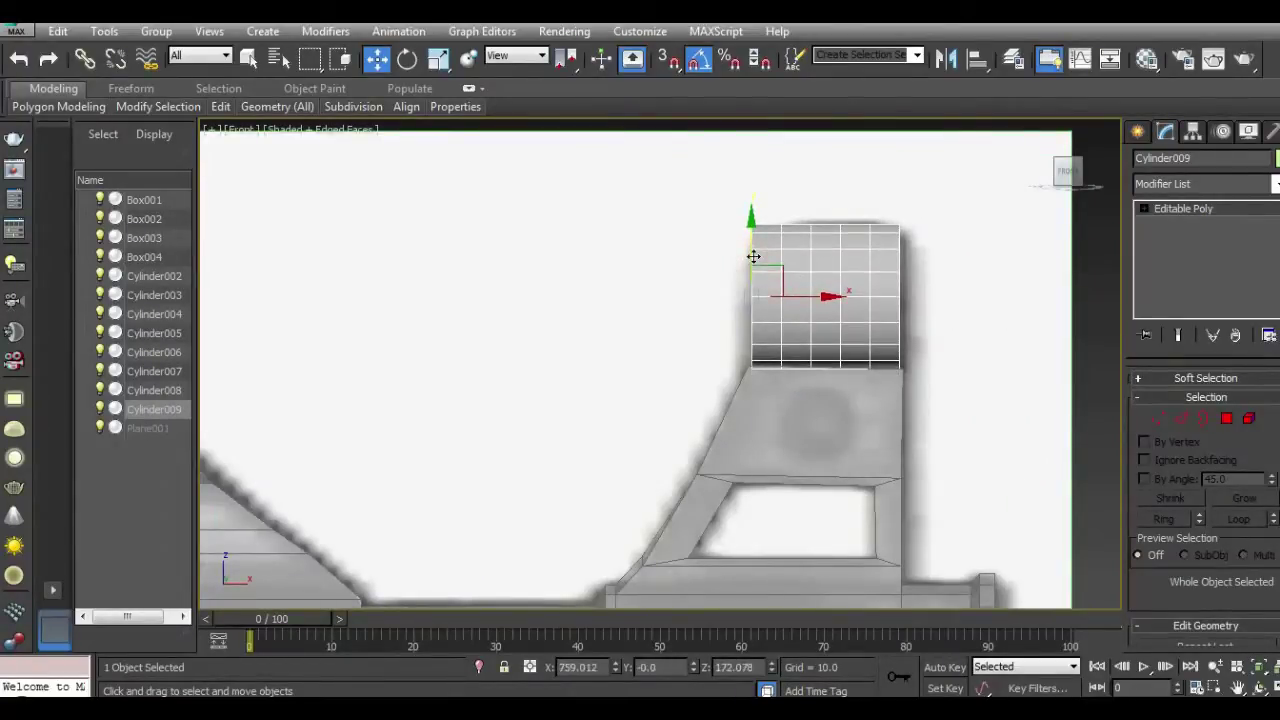
Step: In Polygon mode, select the cylinder's end-cap face and try an inset, then cancel it
click(1227, 418)
mouse_move(1063, 171)
mouse_down()
mouse_move(1045, 180)
mouse_move(1055, 185)
mouse_up()
click(860, 333)
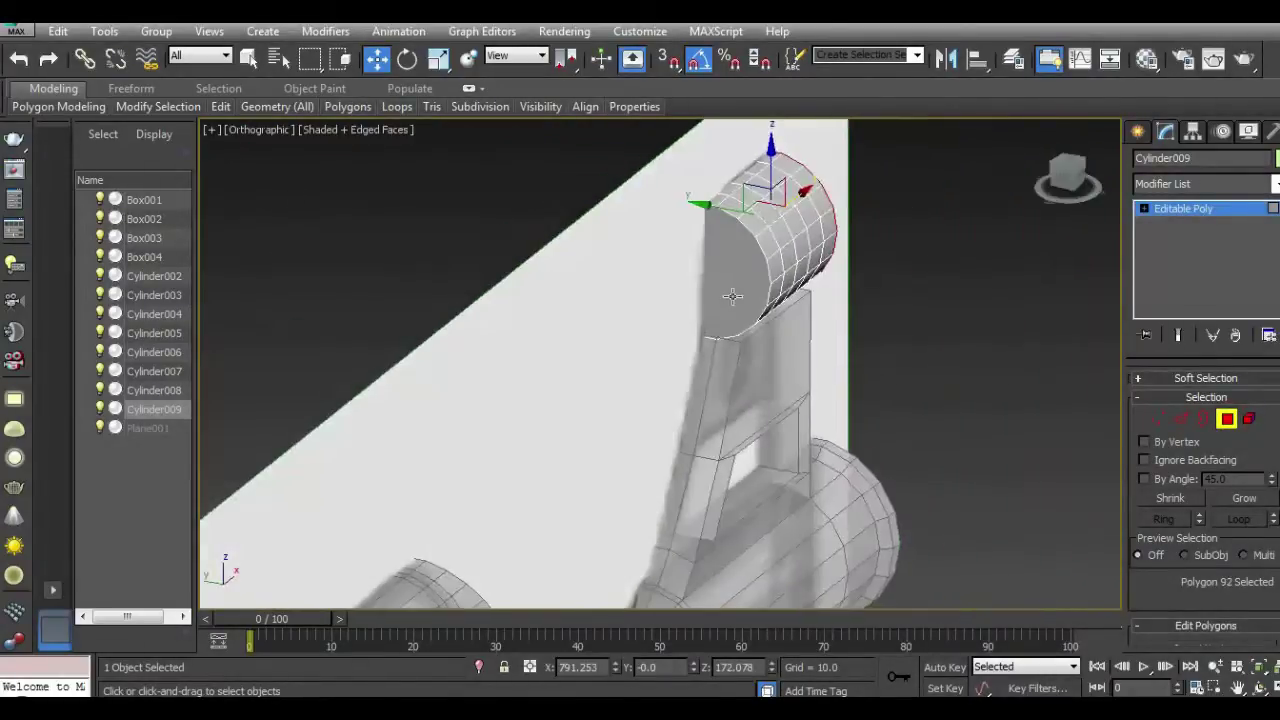
scroll(1200, 550, down, 3)
click(1268, 536)
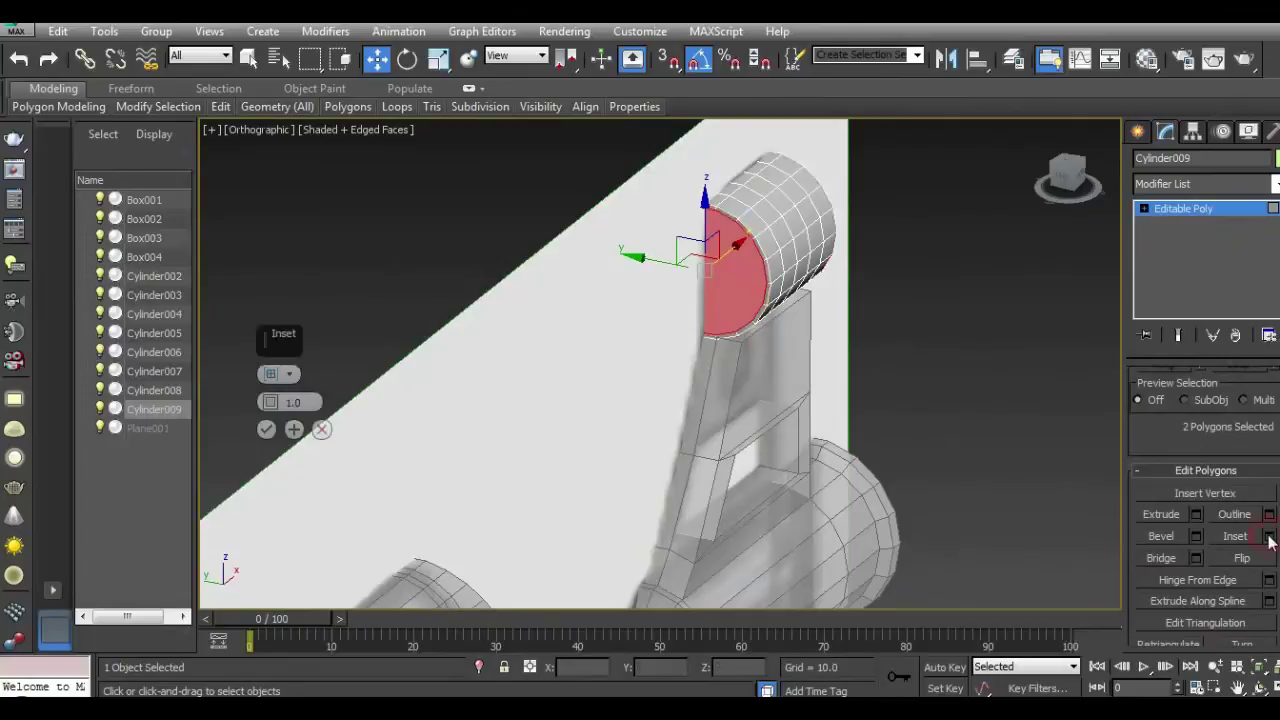
drag(268, 402, 281, 392)
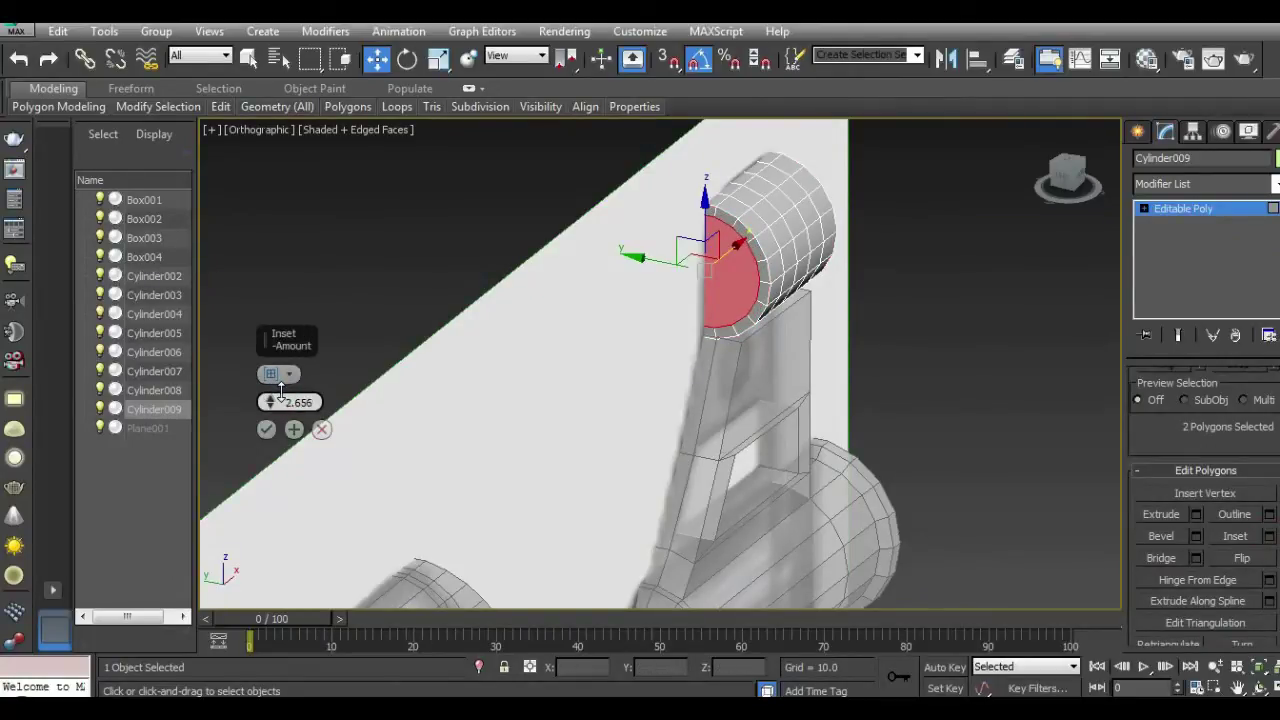
click(321, 429)
Step: Delete both end caps of Cylinder009 and hide the Plane001 reference plane
drag(1097, 190, 876, 174)
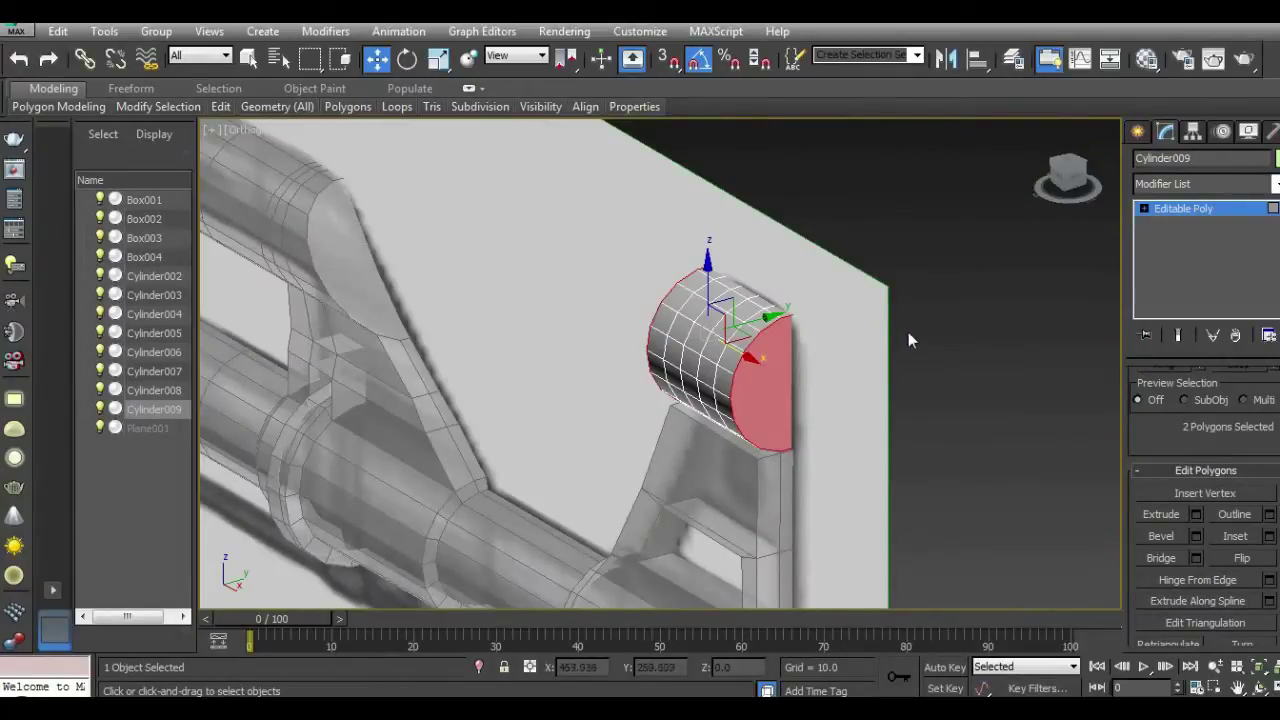
key(Delete)
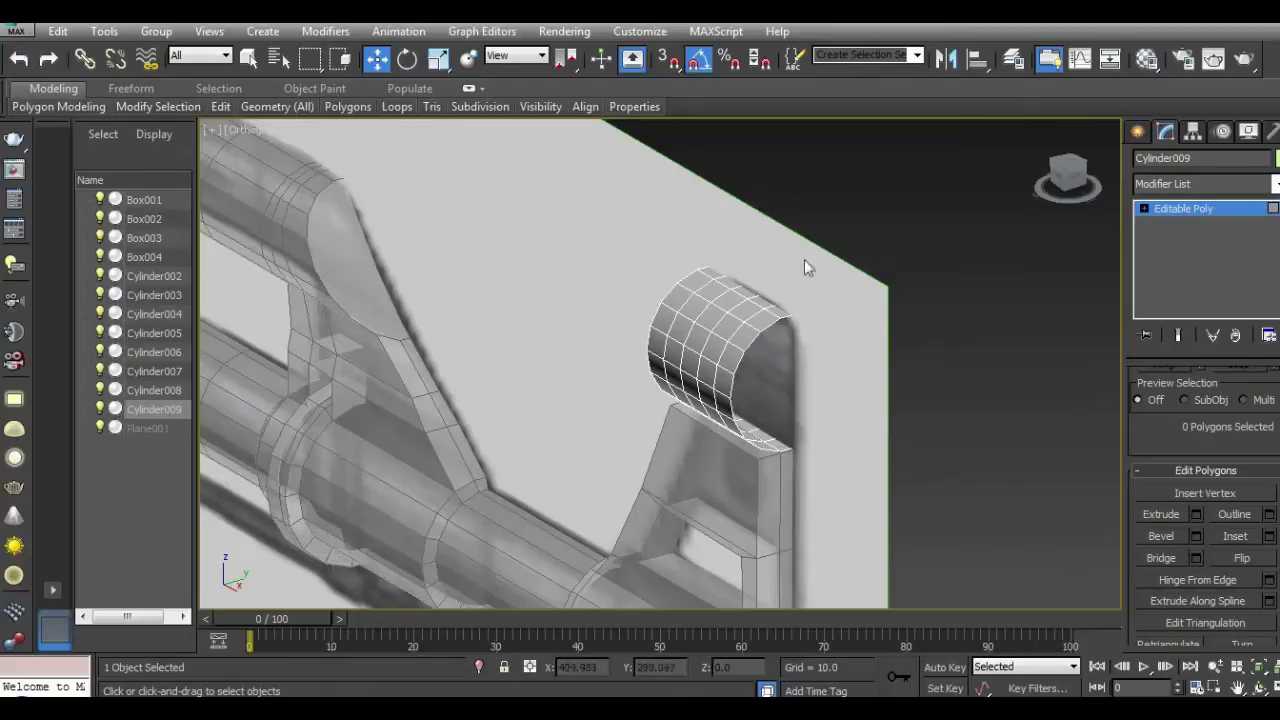
click(100, 428)
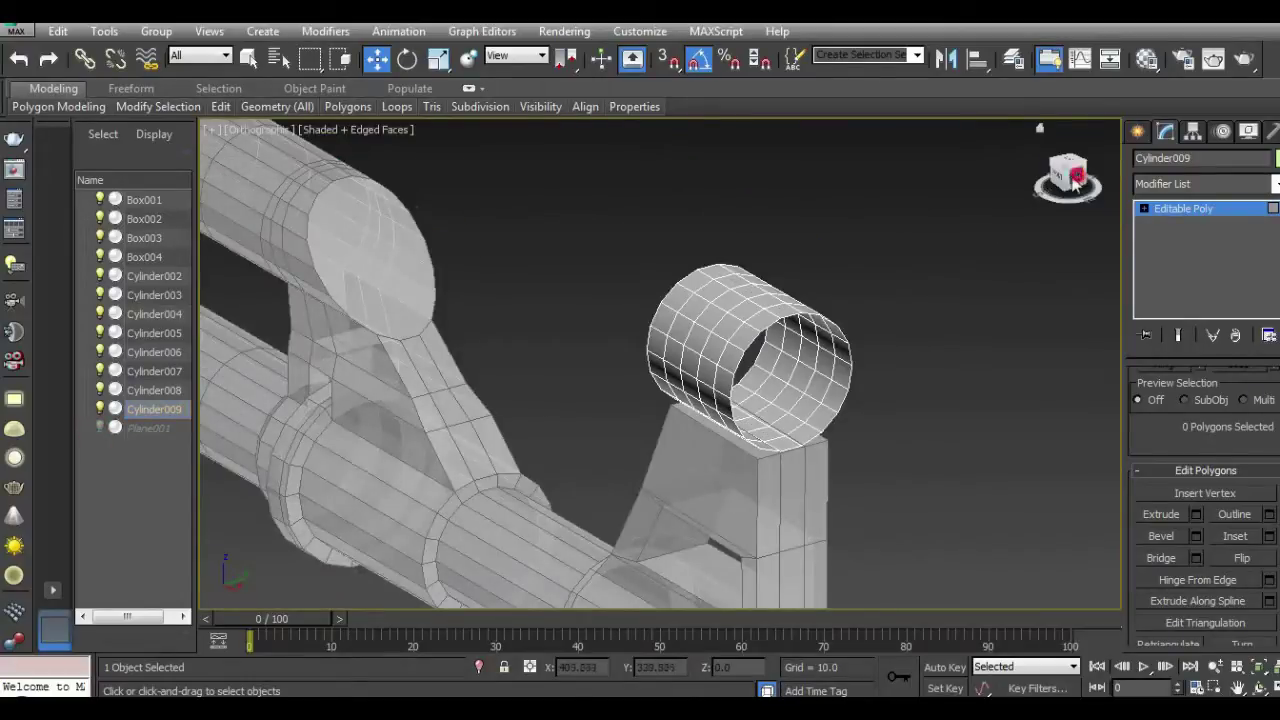
Step: Select a column of five top polygons on the tube, testing a delete and undoing it
click(1075, 178)
scroll(665, 375, up, 3)
click(665, 375)
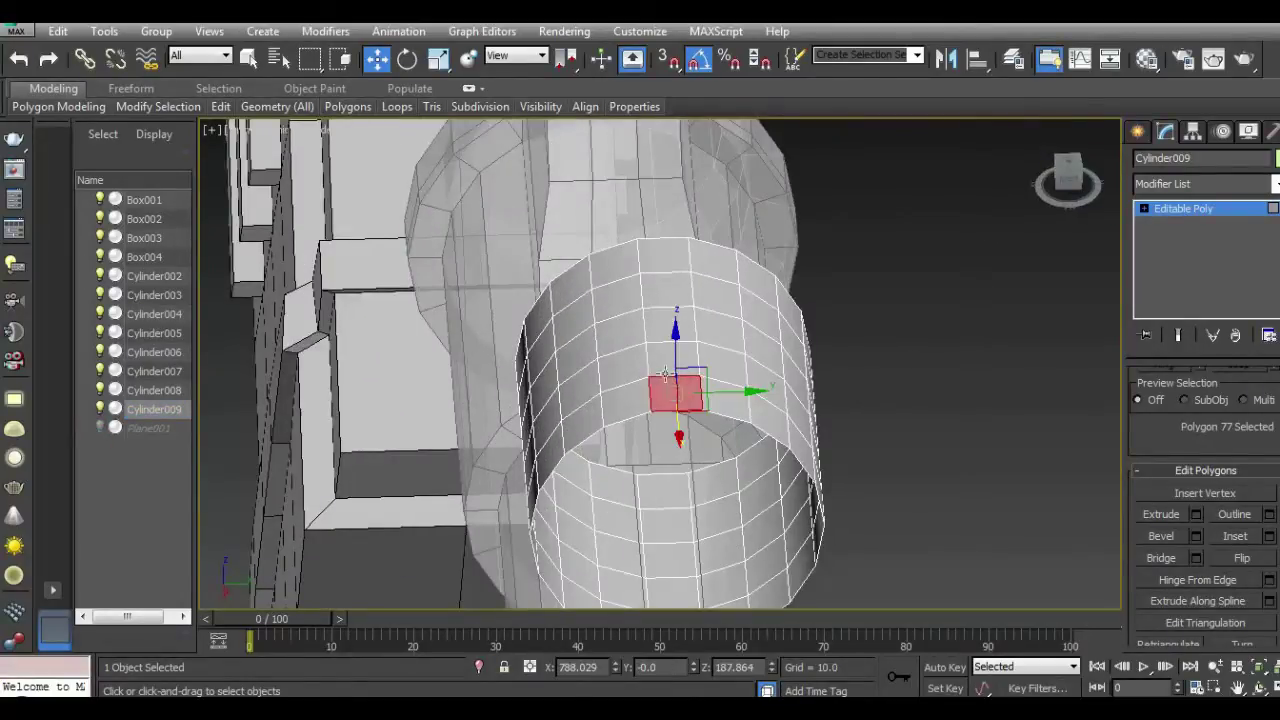
shift+click(662, 367)
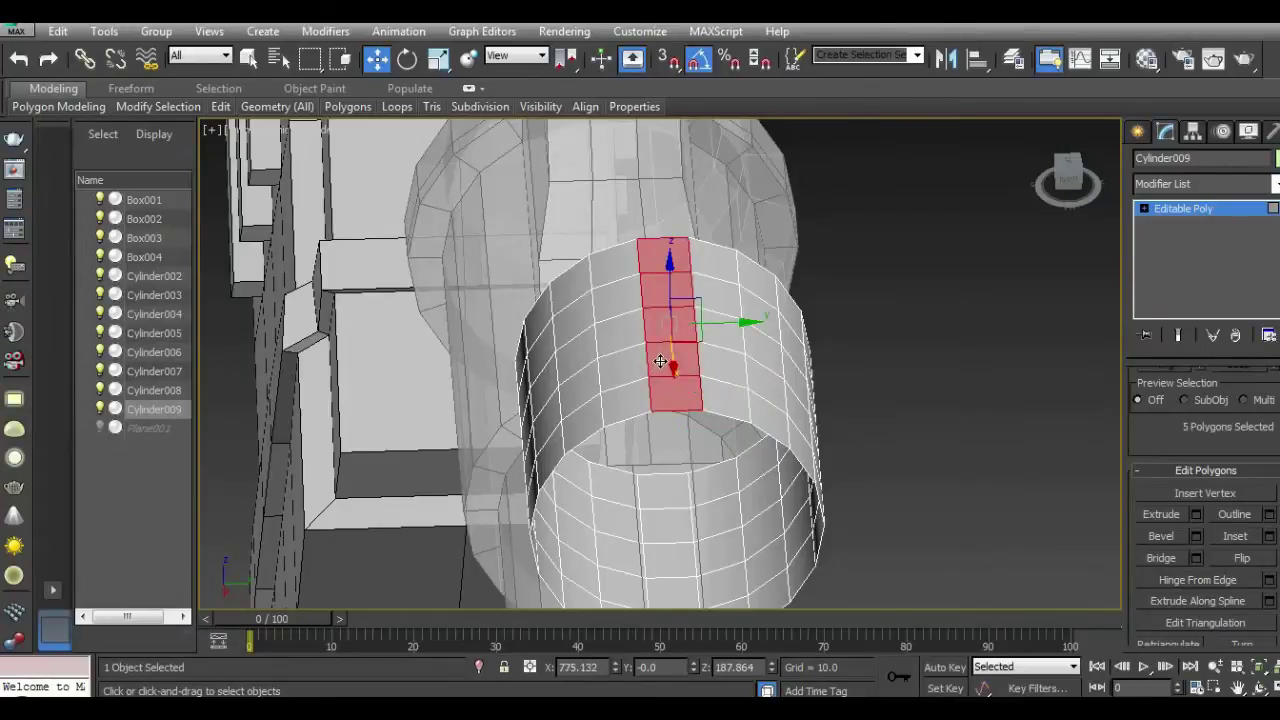
key(Delete)
key(ctrl+z)
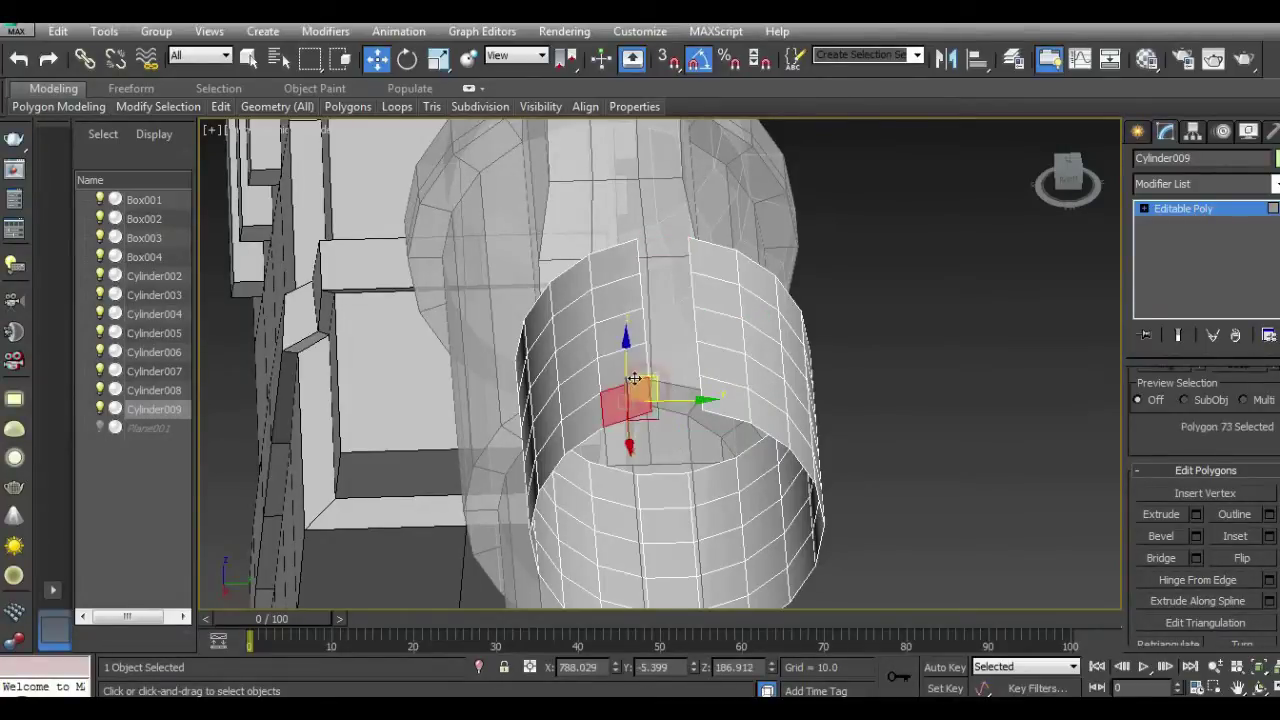
key(Delete)
click(24, 58)
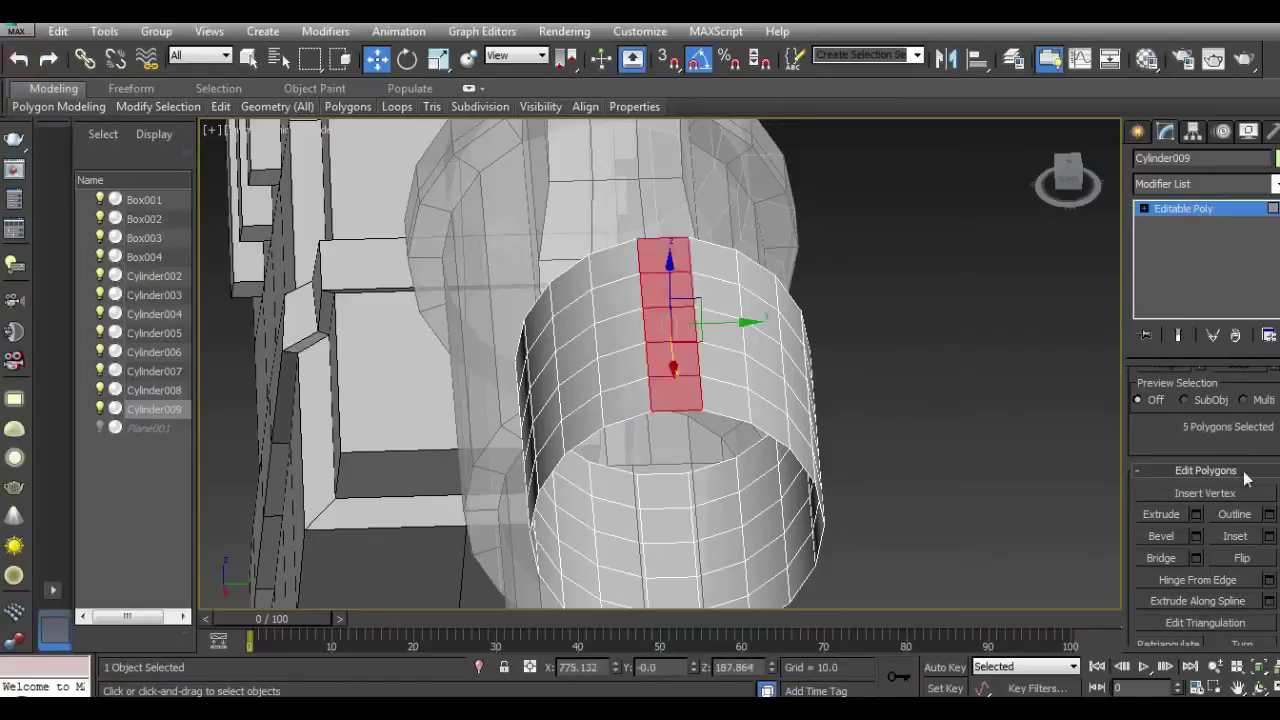
Step: Grow the selection twice to 35 top polygons and delete them, leaving a U-shaped channel
scroll(1236, 412, up, 1)
click(1242, 407)
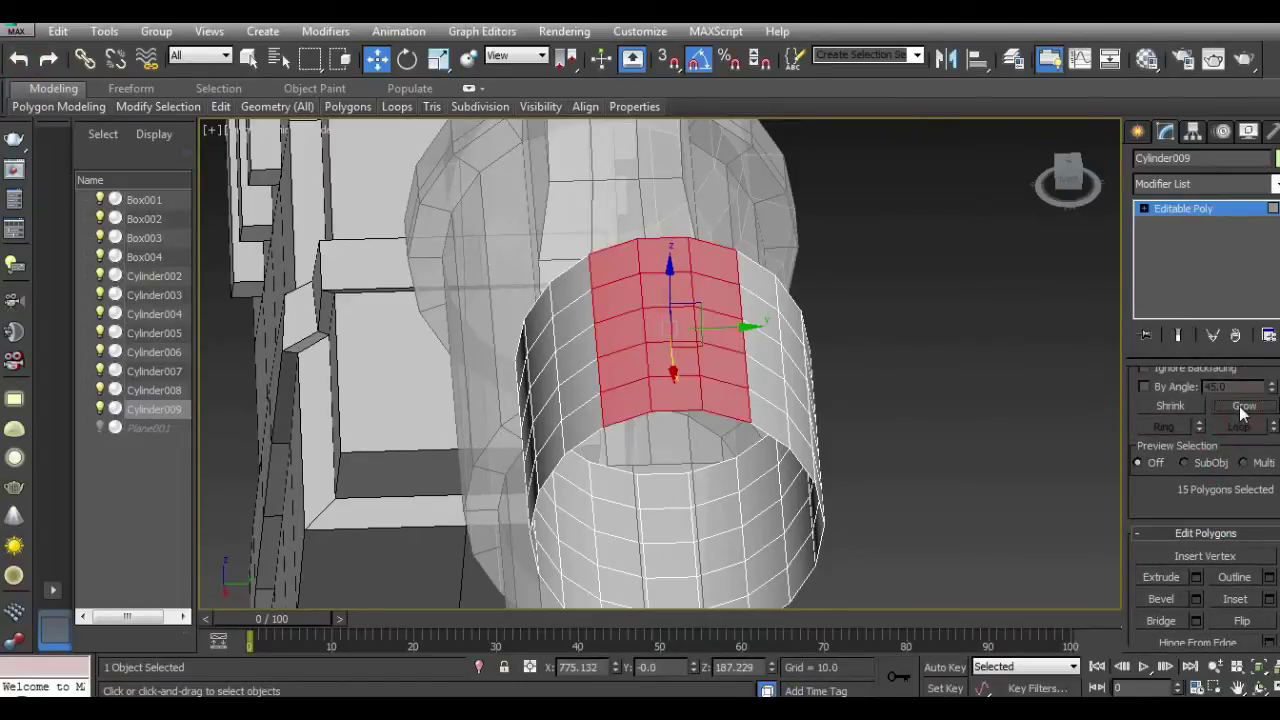
click(1242, 407)
click(1242, 407)
mouse_move(1068, 180)
mouse_down()
mouse_move(1098, 178)
mouse_move(1065, 180)
mouse_up()
key(Delete)
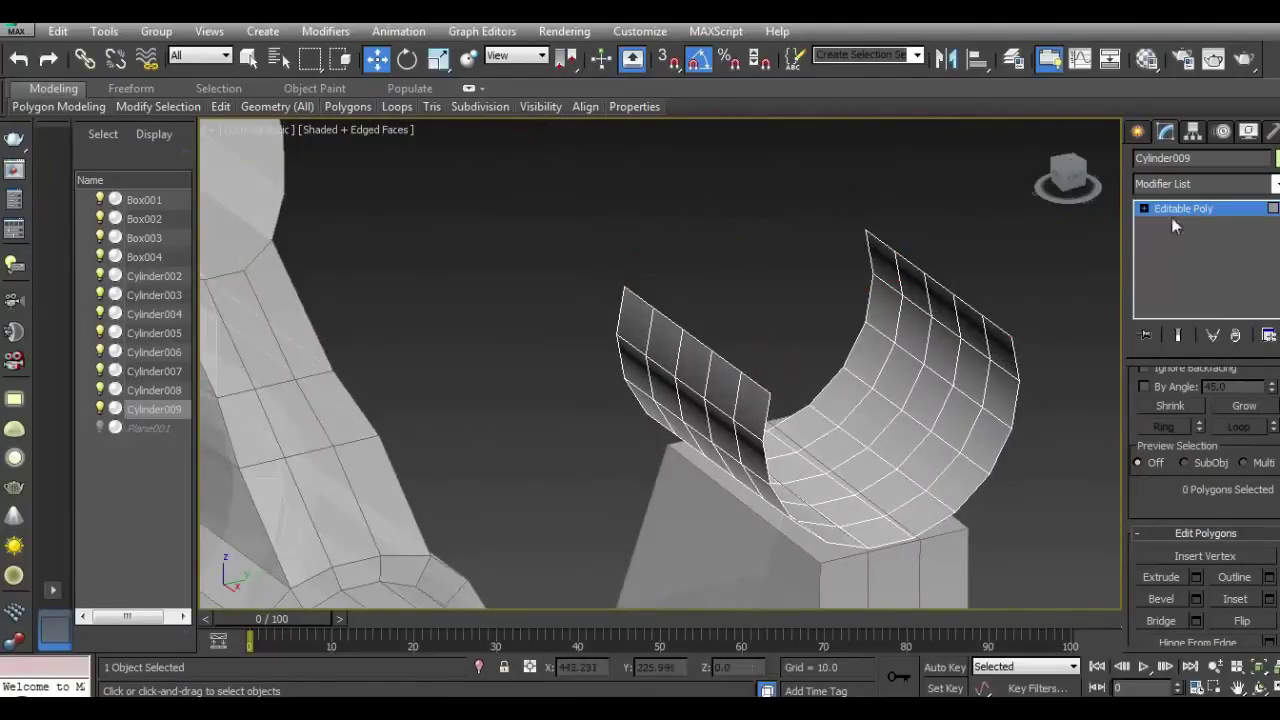
Step: Exit Polygon mode and add a Shell modifier to the channel
click(1182, 210)
click(1200, 184)
scroll(1180, 449, down, 10)
scroll(1180, 449, down, 5)
scroll(1180, 449, down, 1)
click(1165, 432)
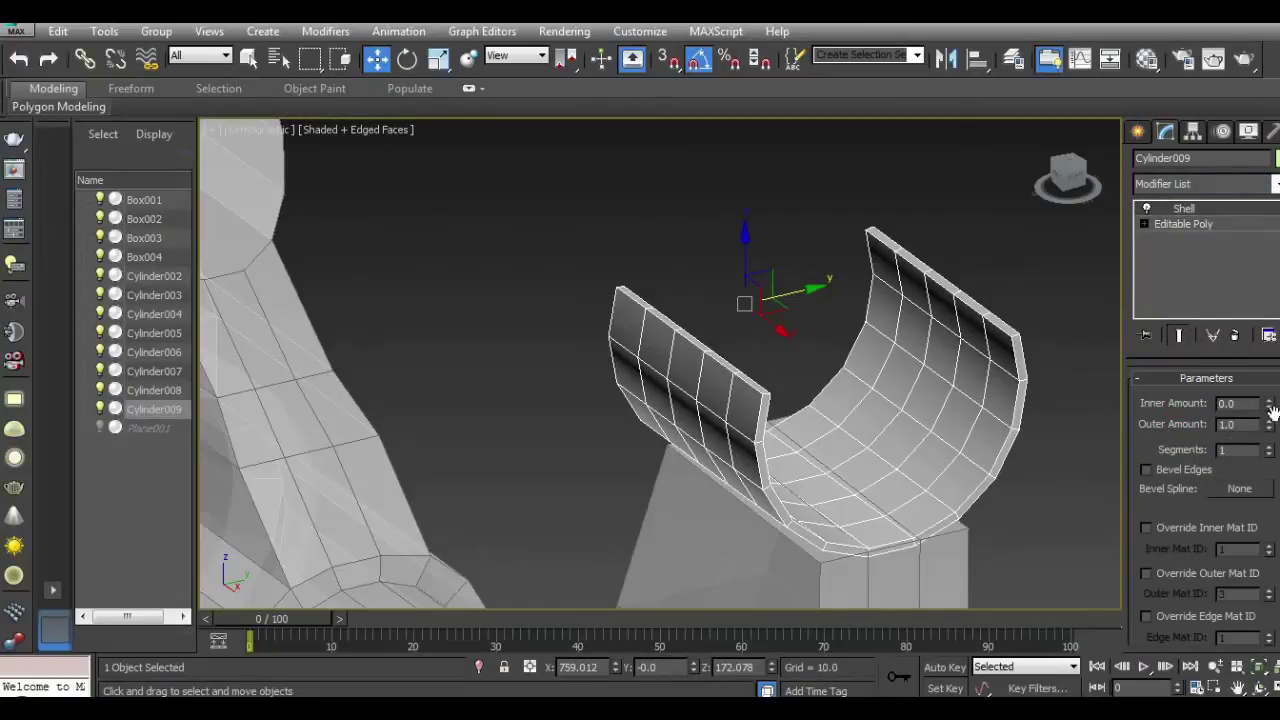
Step: Set the Shell inner amount to 1.02 and outer to 1.96, and make the object black
drag(1269, 404, 1244, 308)
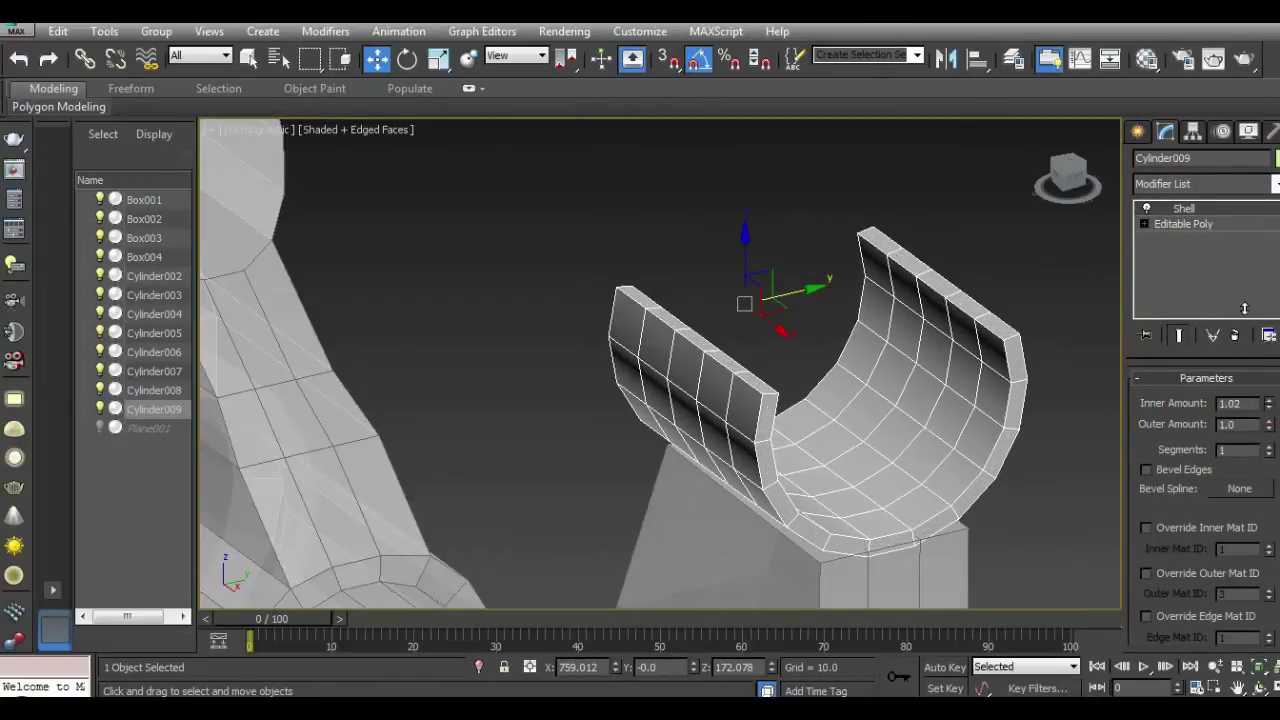
drag(1269, 425, 1188, 349)
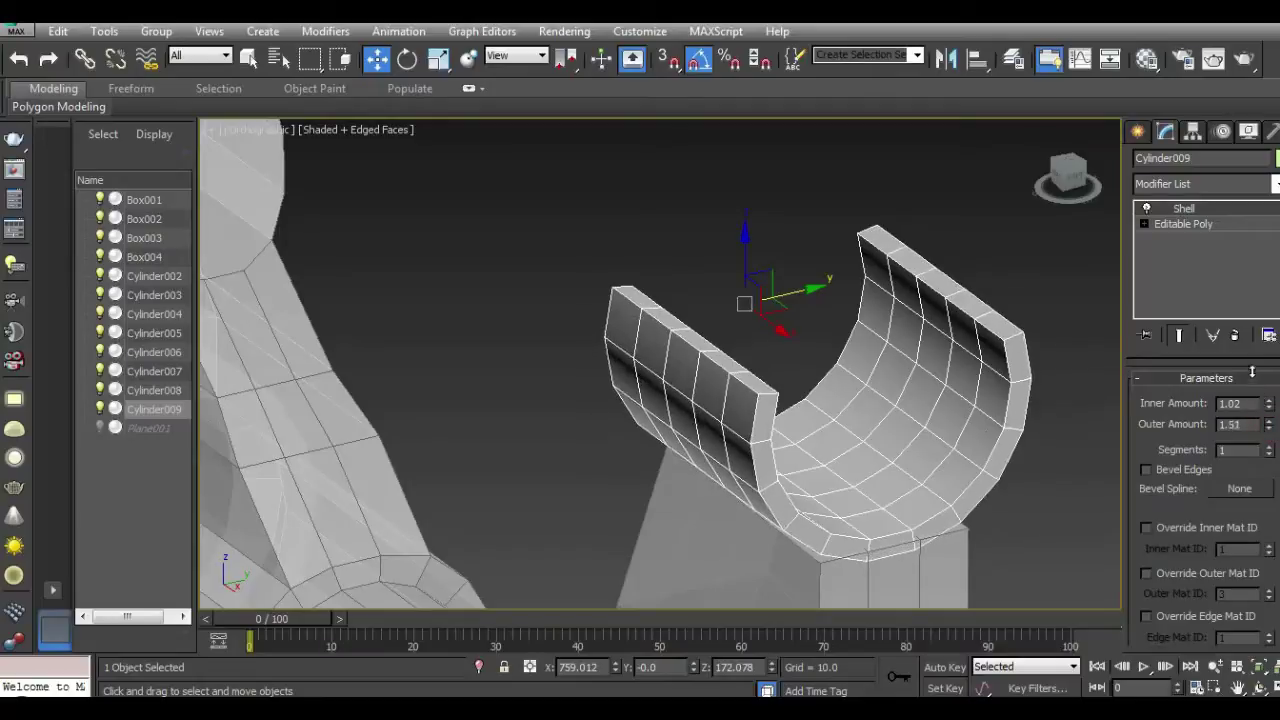
click(1184, 226)
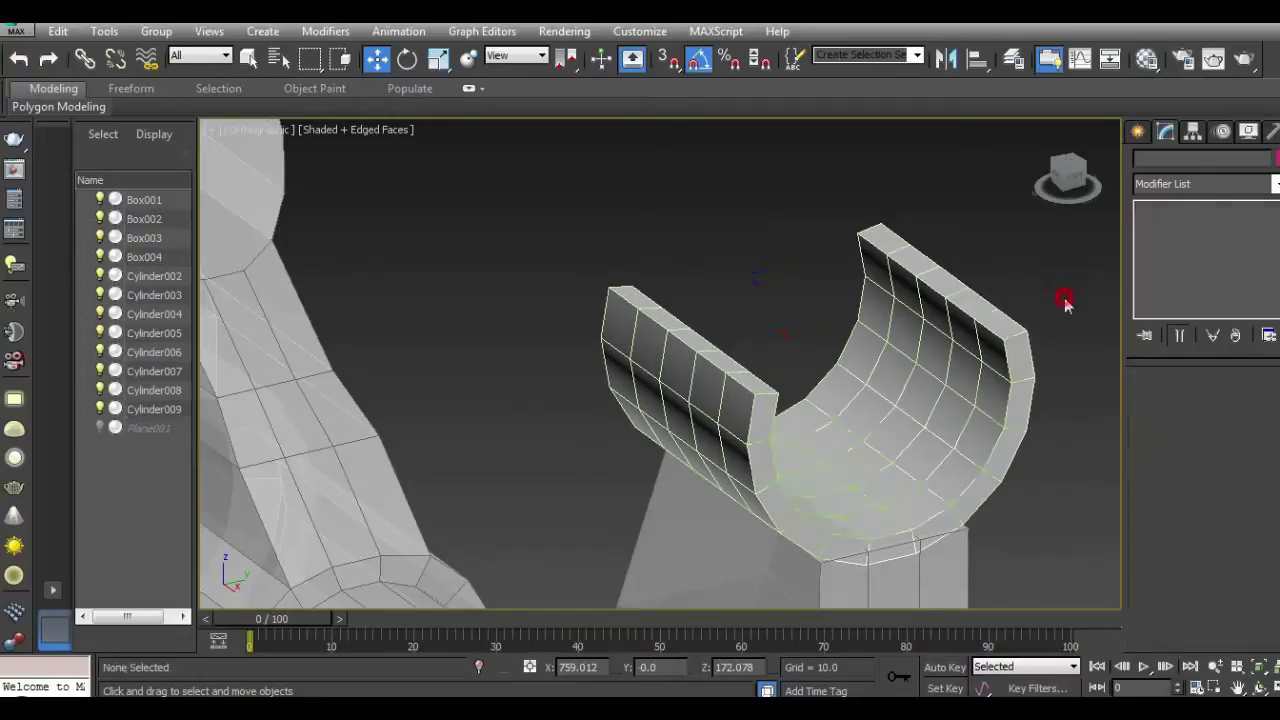
click(1276, 163)
click(811, 400)
click(740, 457)
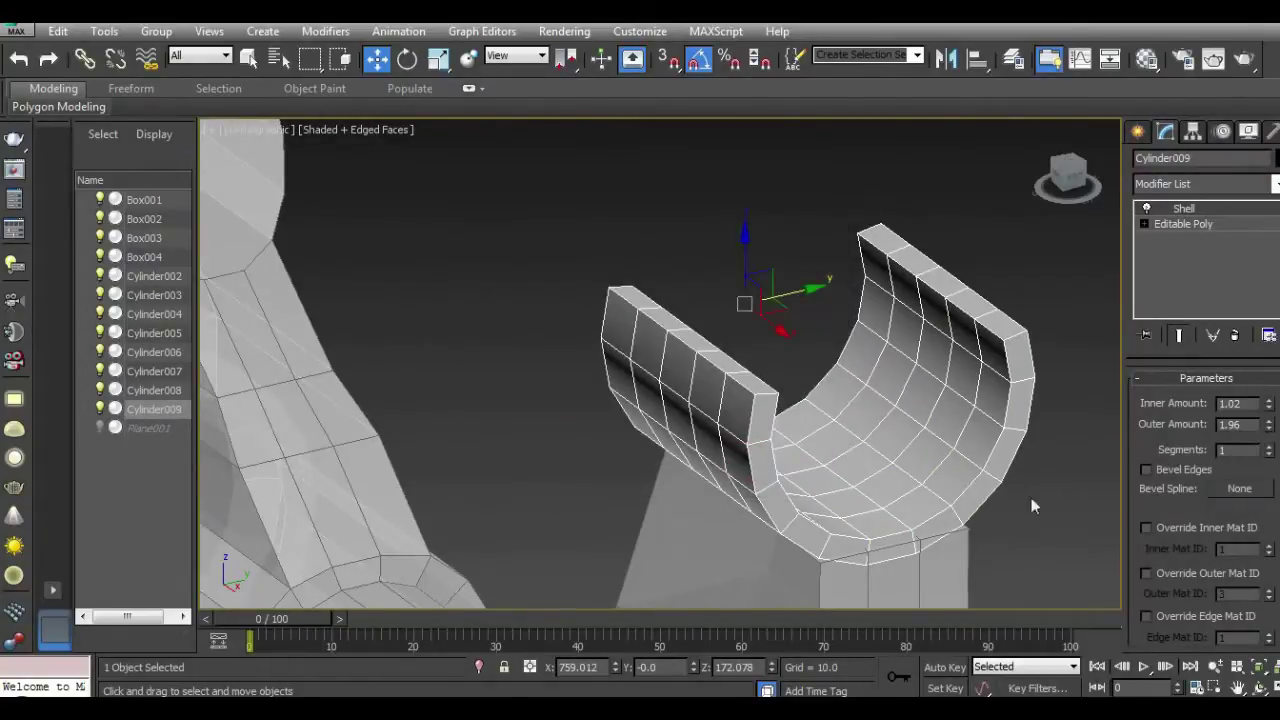
Step: Collapse the Shell modifier into the mesh and convert Cylinder009 back to Editable Poly
click(1145, 225)
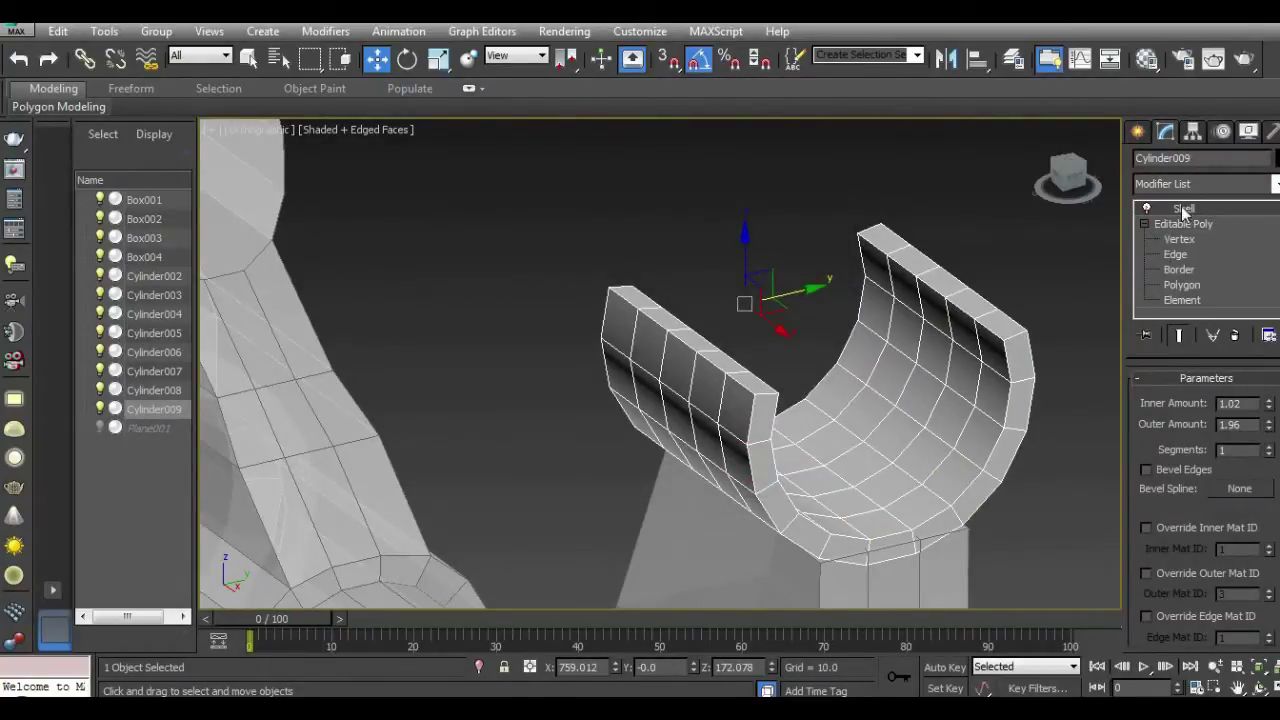
click(1180, 240)
click(1184, 208)
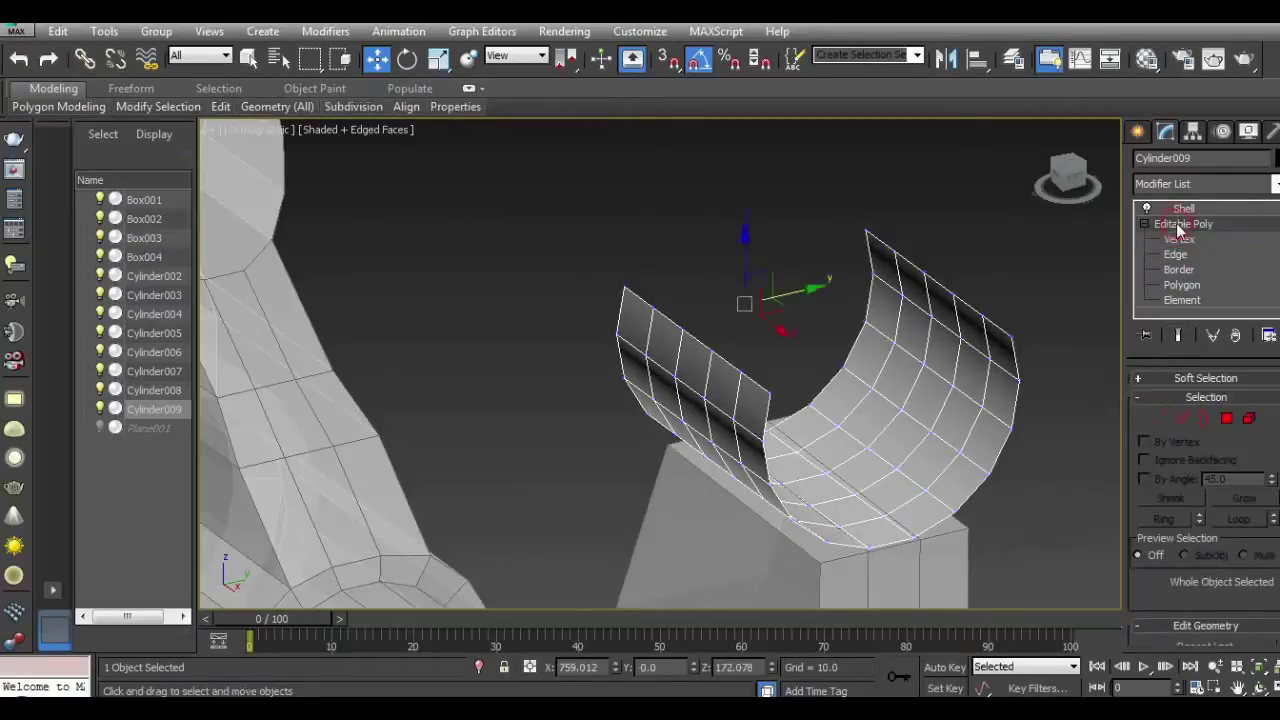
right_click(1184, 210)
click(1097, 401)
right_click(1175, 210)
click(1187, 377)
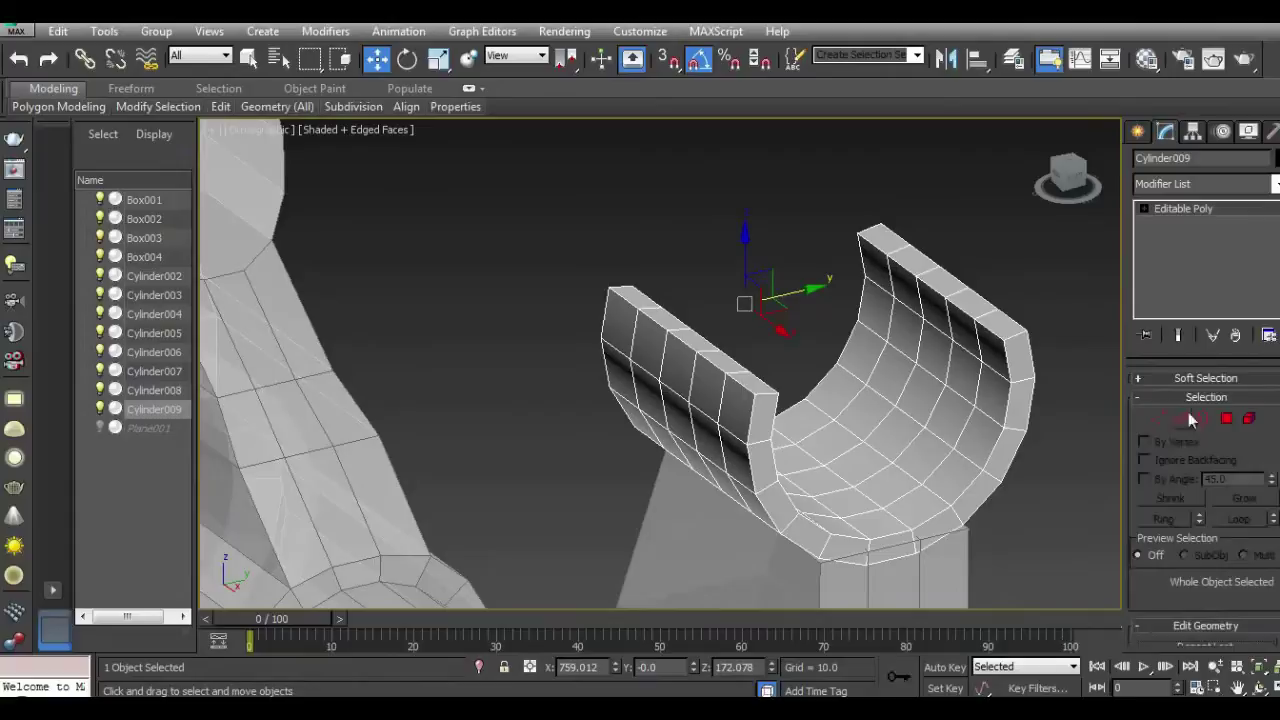
Step: Select the channel's 32-edge rim ring and connect it with two new edge loops
key(2)
click(756, 444)
click(1163, 518)
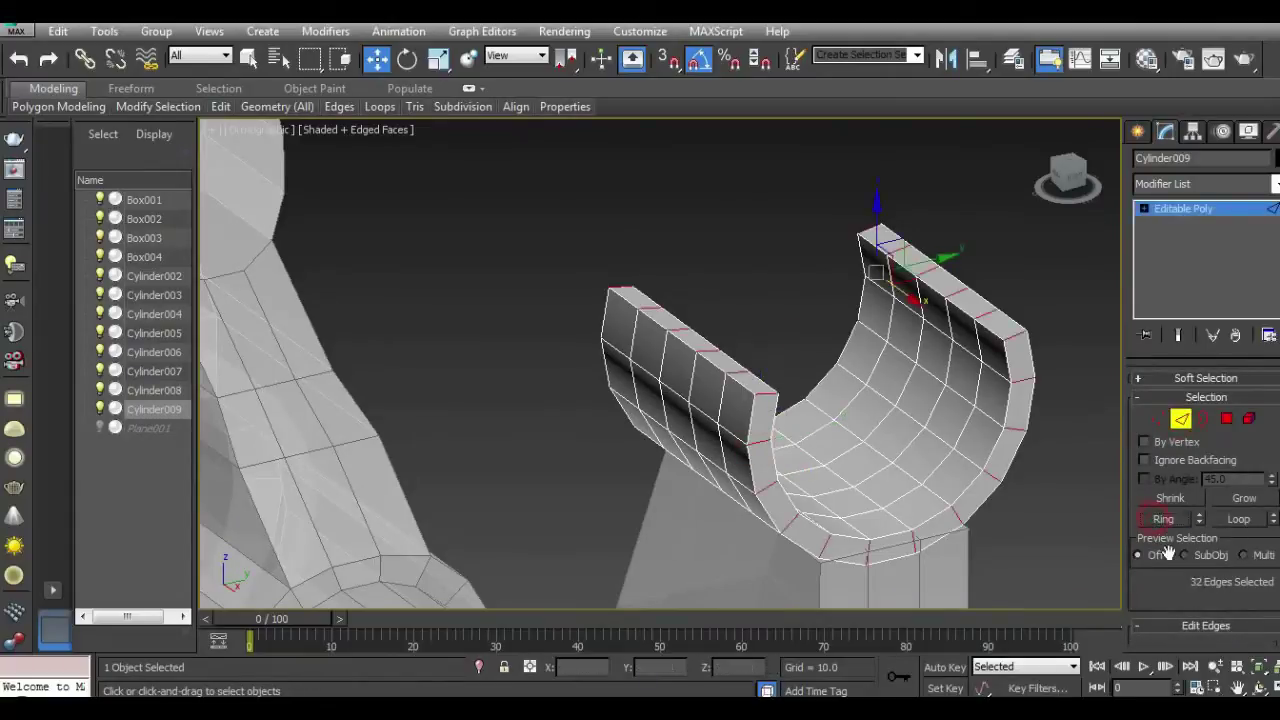
scroll(1175, 567, down, 3)
click(1268, 598)
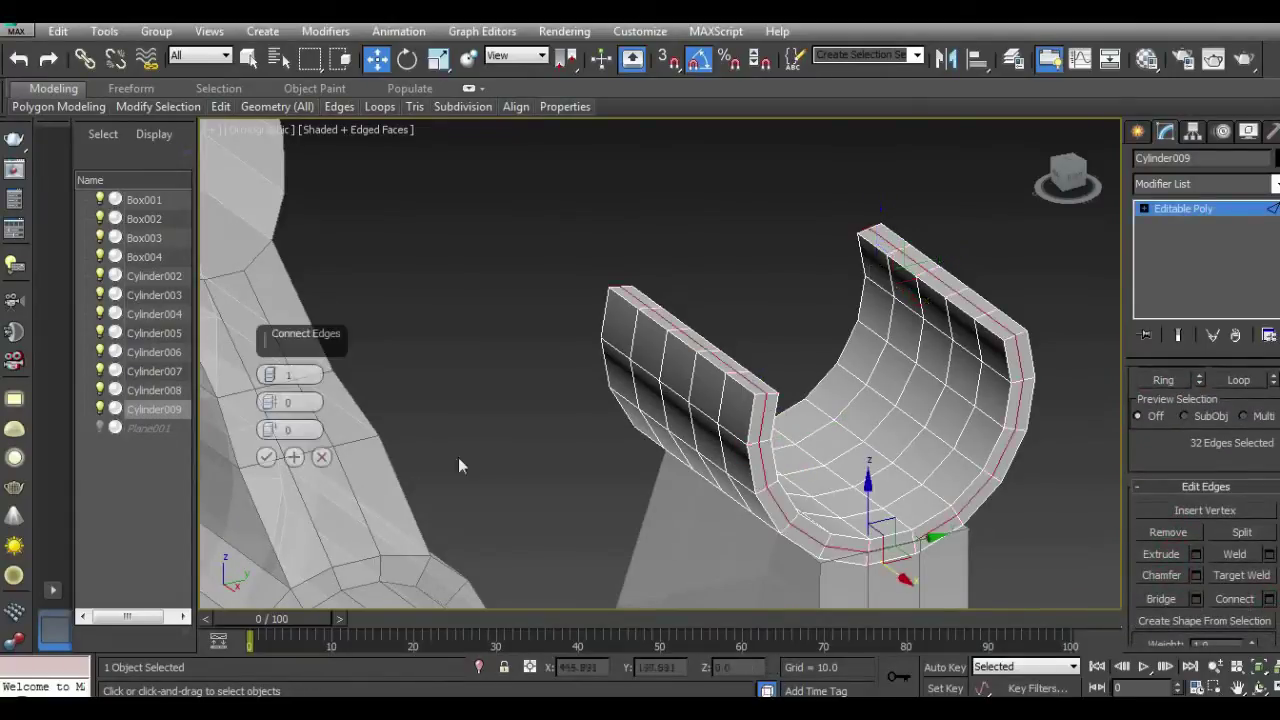
drag(268, 376, 270, 368)
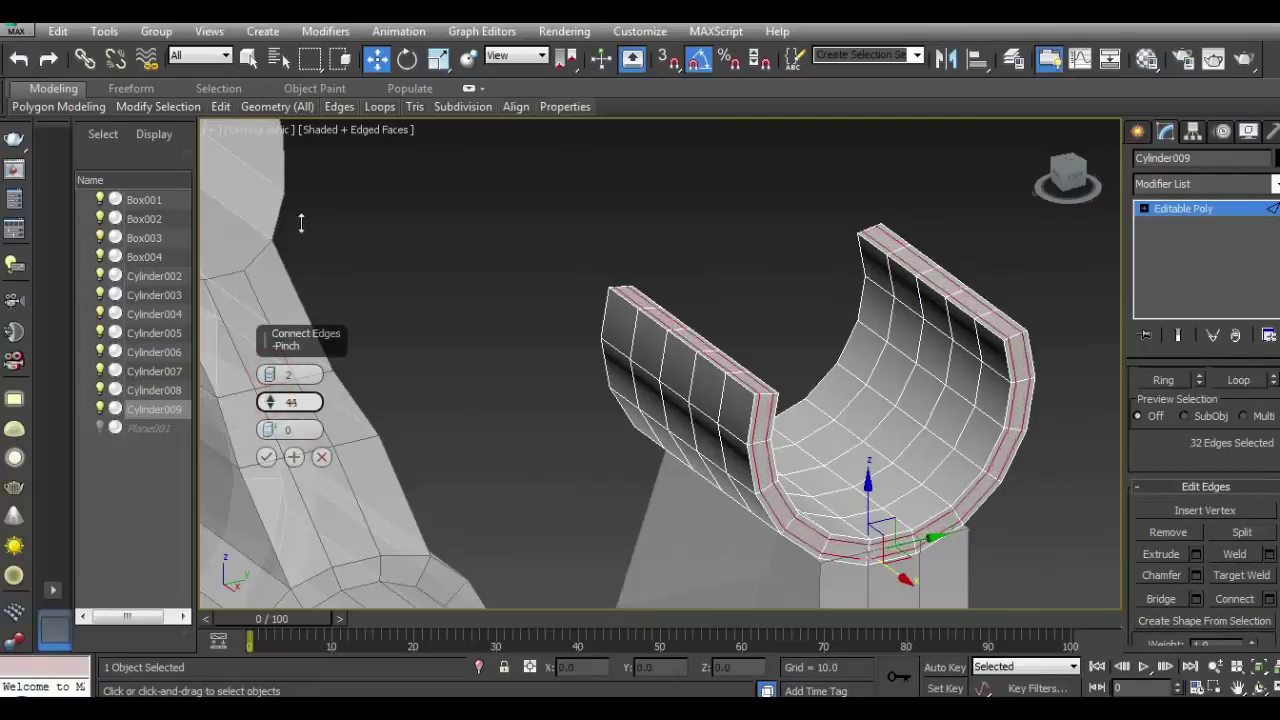
key(1)
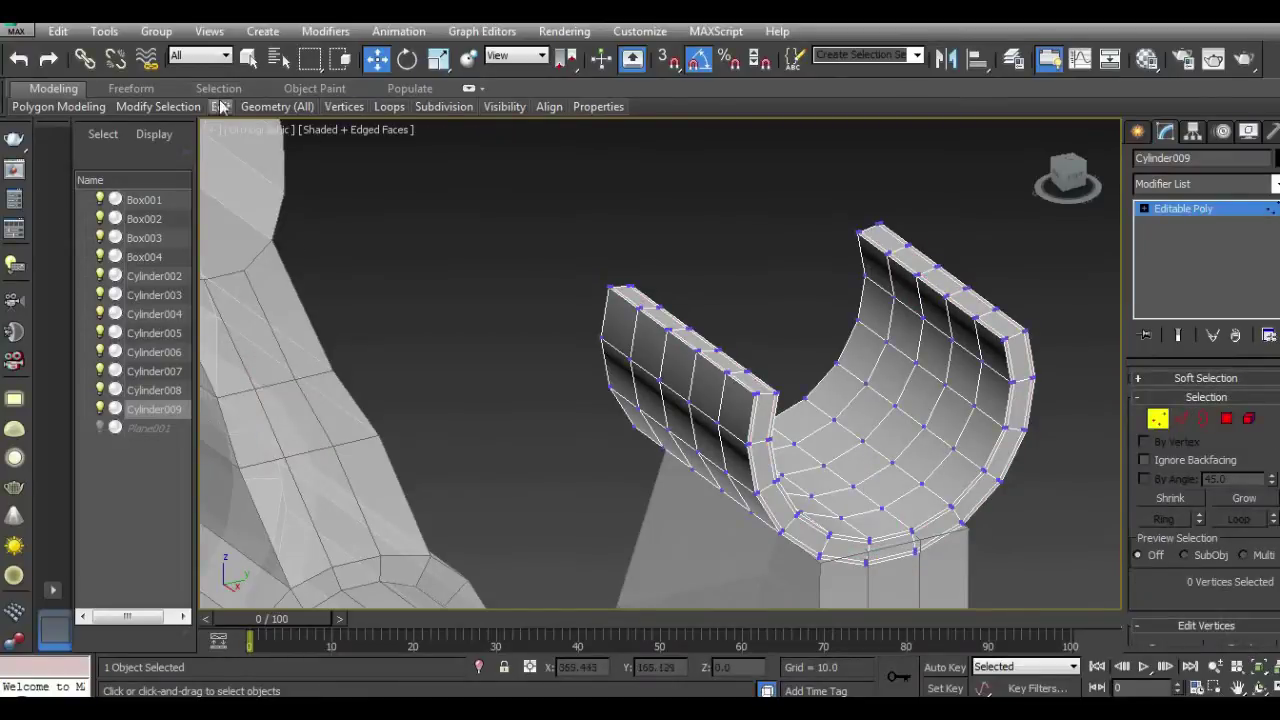
Step: Select the vertex loops on both arm tops, then return to object level and pick Cylinder002
click(220, 106)
click(763, 397)
click(1015, 340)
click(376, 58)
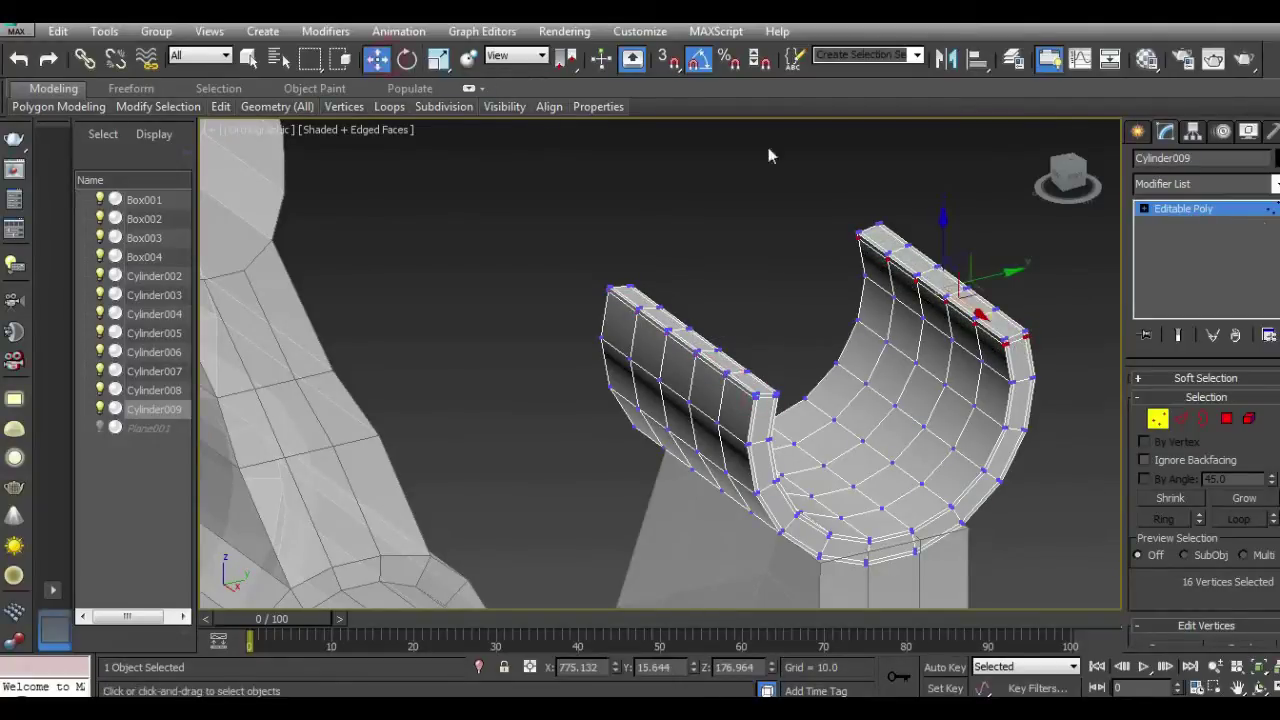
click(1217, 208)
click(1078, 425)
Step: Switch to solid display and attach the U-shaped piece to the barrel Cylinder002
scroll(830, 400, down, 10)
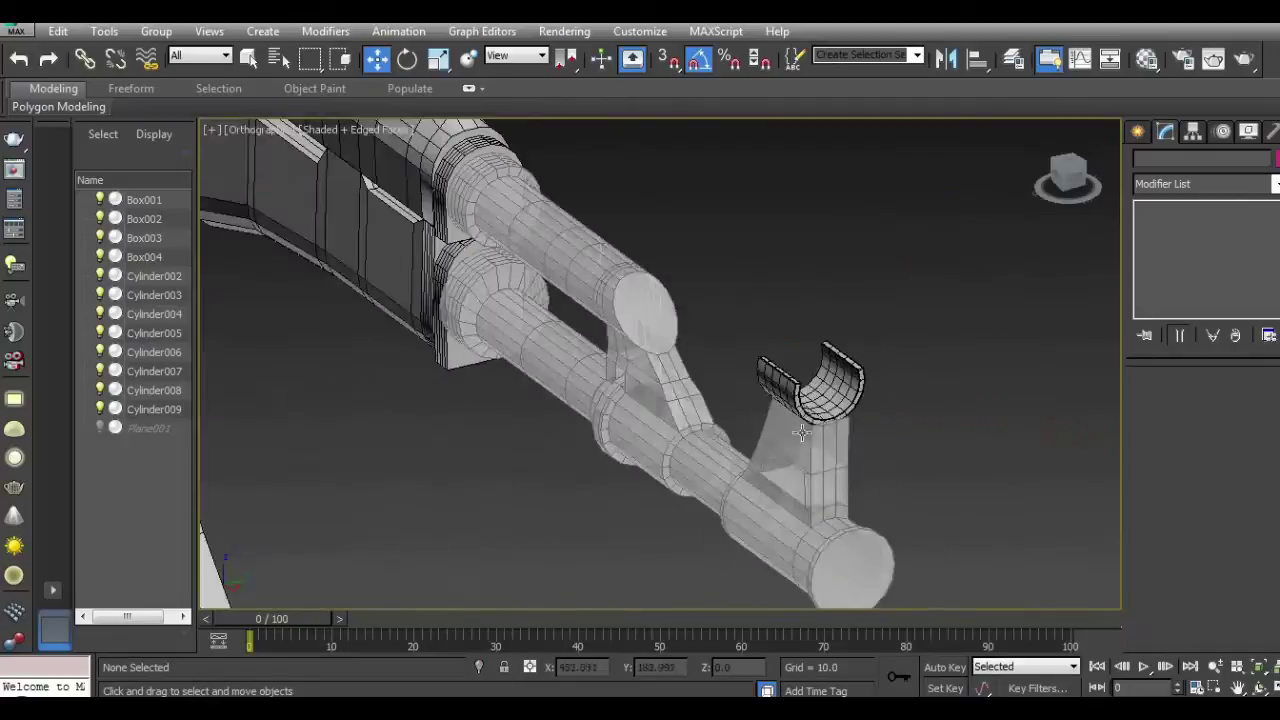
click(840, 390)
key(alt+x)
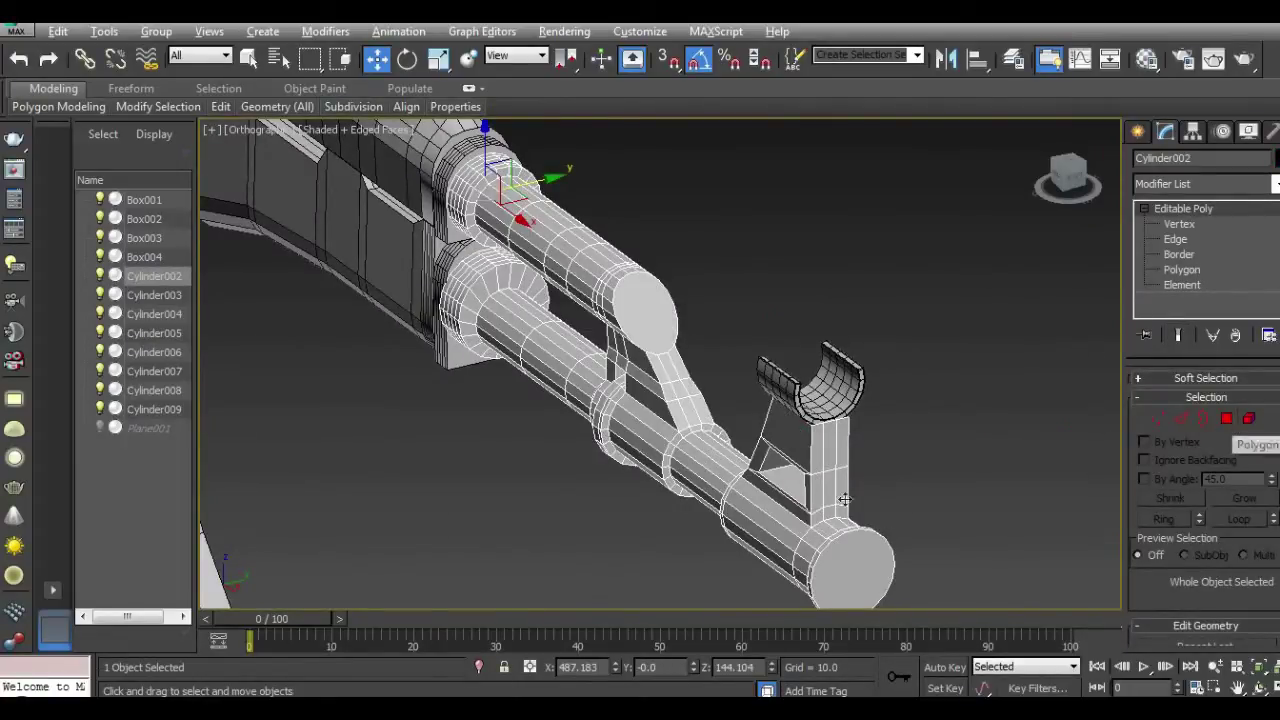
scroll(1188, 522, down, 3)
click(1166, 622)
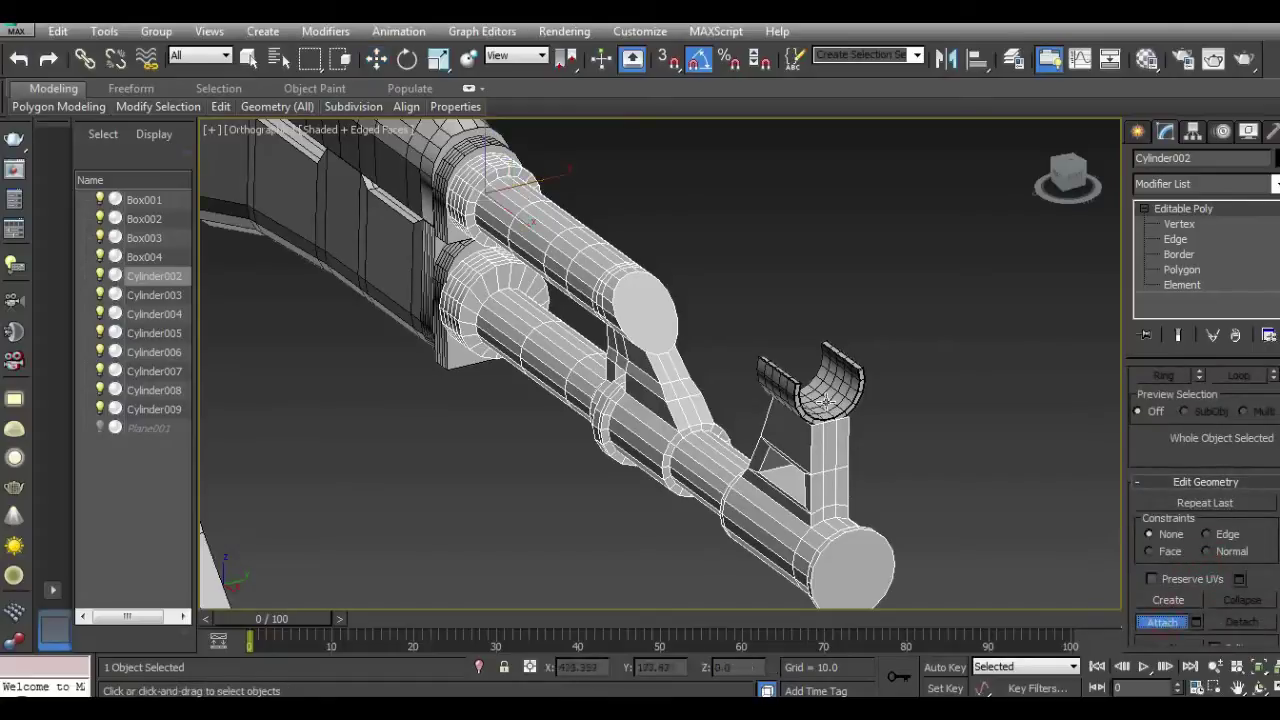
click(822, 398)
click(1160, 623)
Step: In Polygon mode, select the barrel's end-cap face
click(1181, 270)
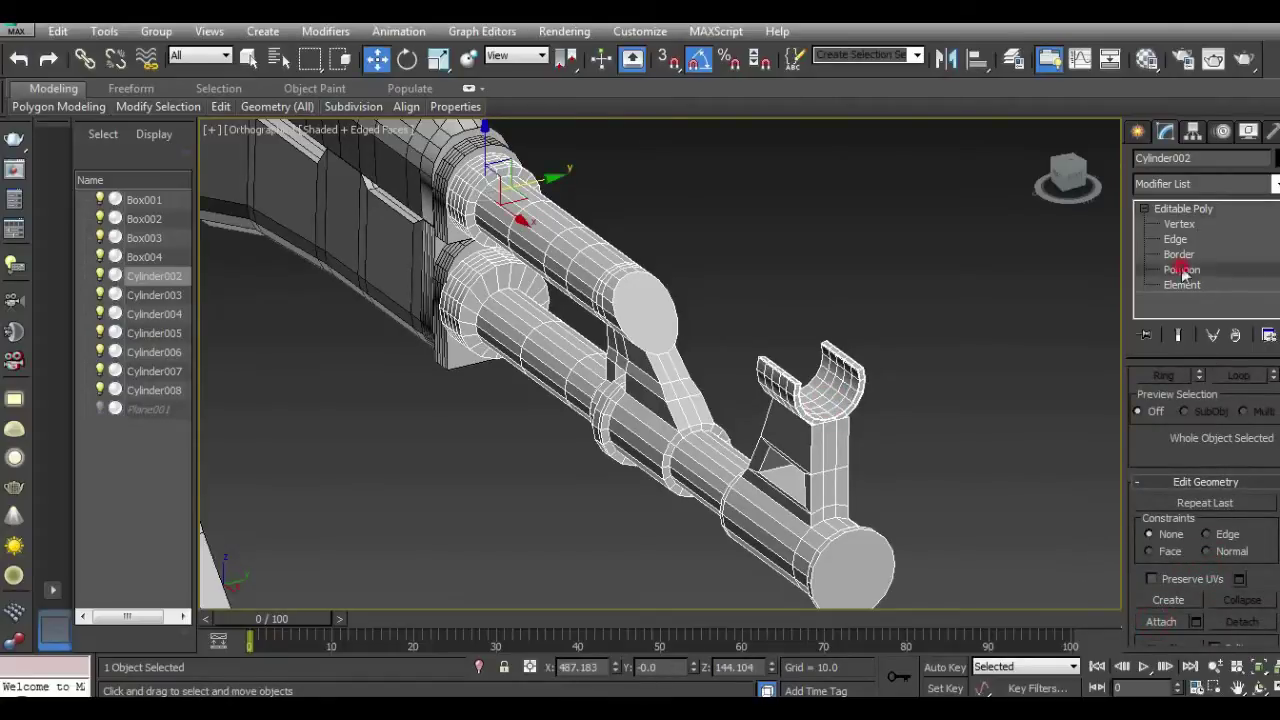
click(852, 565)
middle_drag(931, 516, 937, 460)
scroll(937, 460, up, 4)
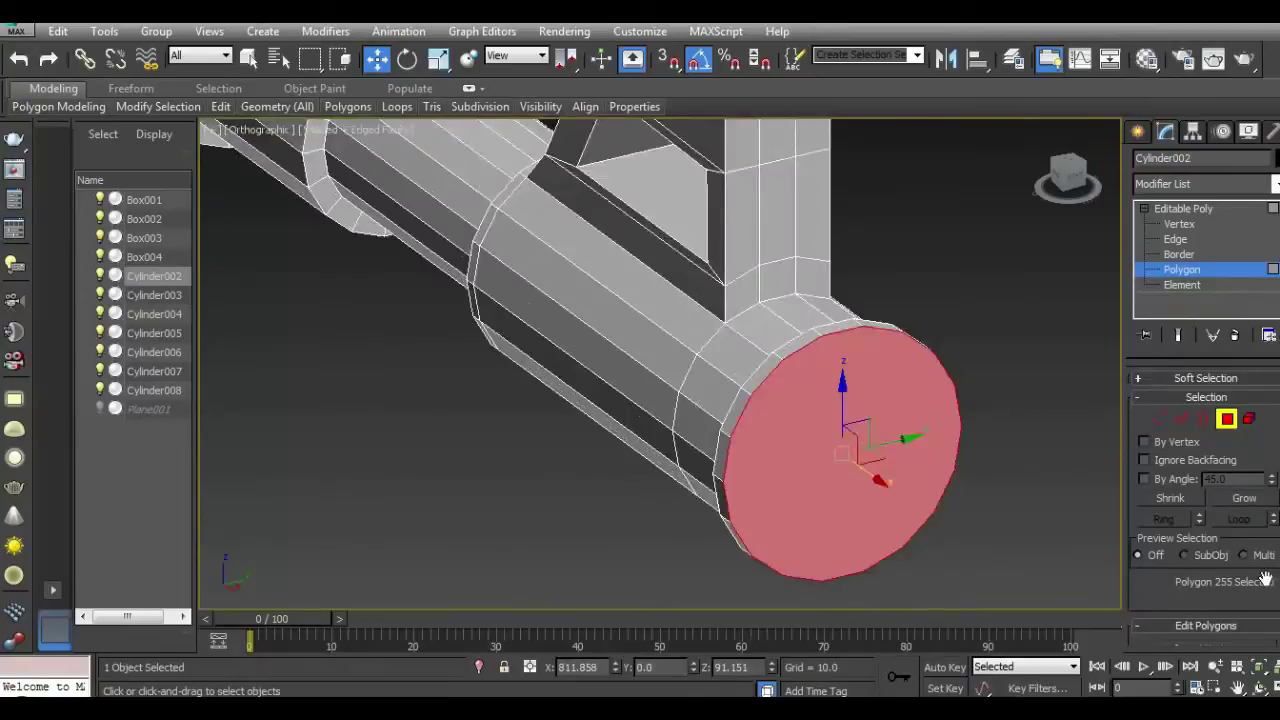
Step: Inset the barrel's end-cap face by 3.782
scroll(1268, 578, down, 2)
click(1268, 577)
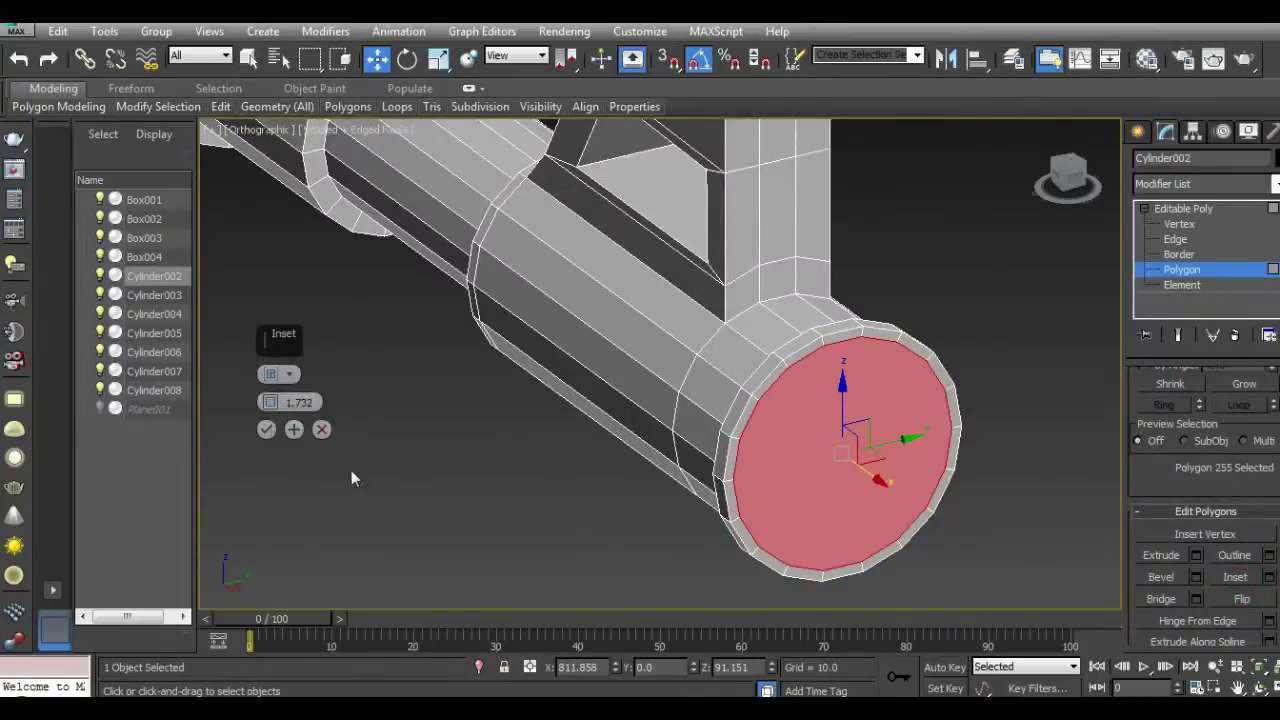
drag(268, 402, 256, 390)
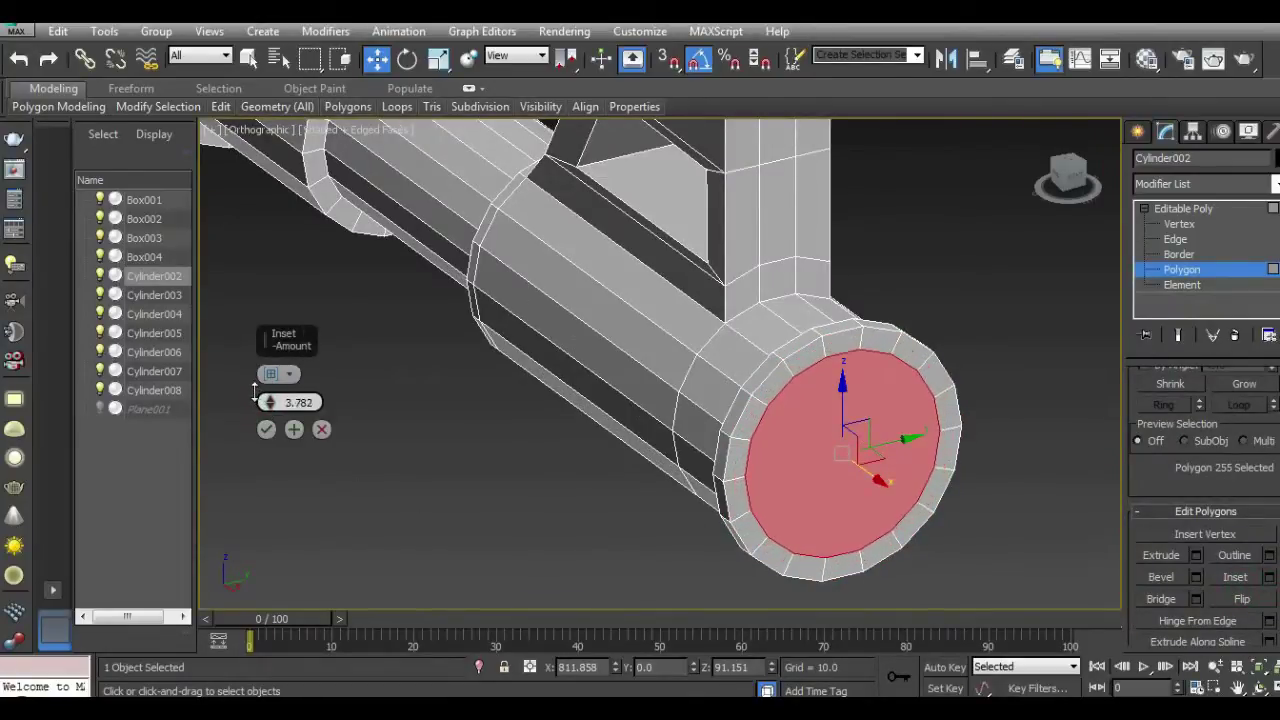
click(266, 429)
Step: Extrude the inset face inward to about -56.557 to hollow out the muzzle bore
click(1196, 556)
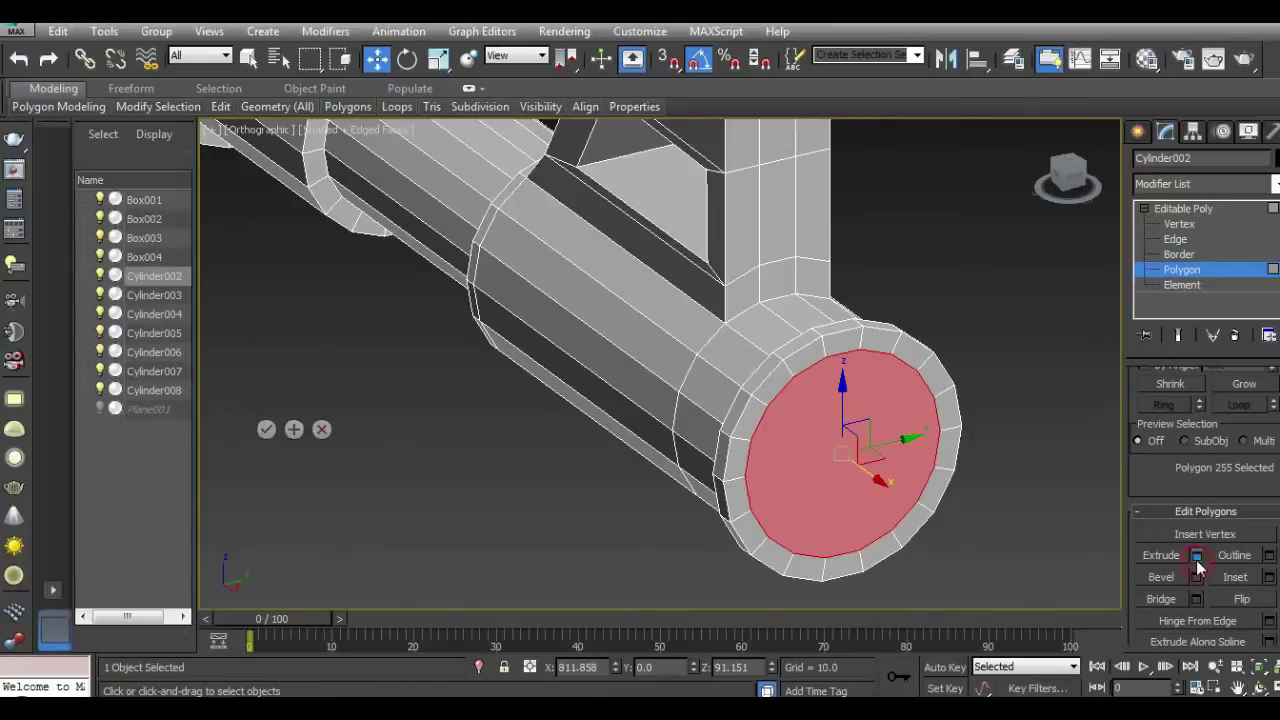
drag(268, 400, 493, 487)
key(alt+x)
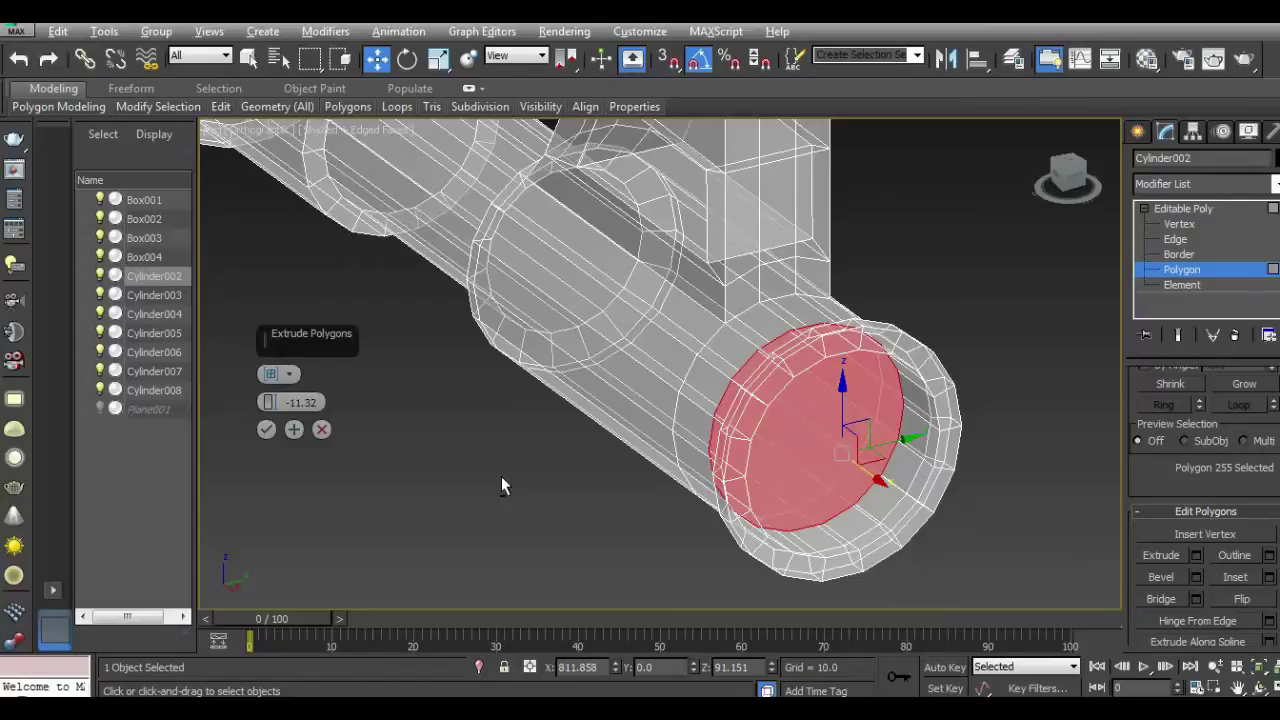
key(f)
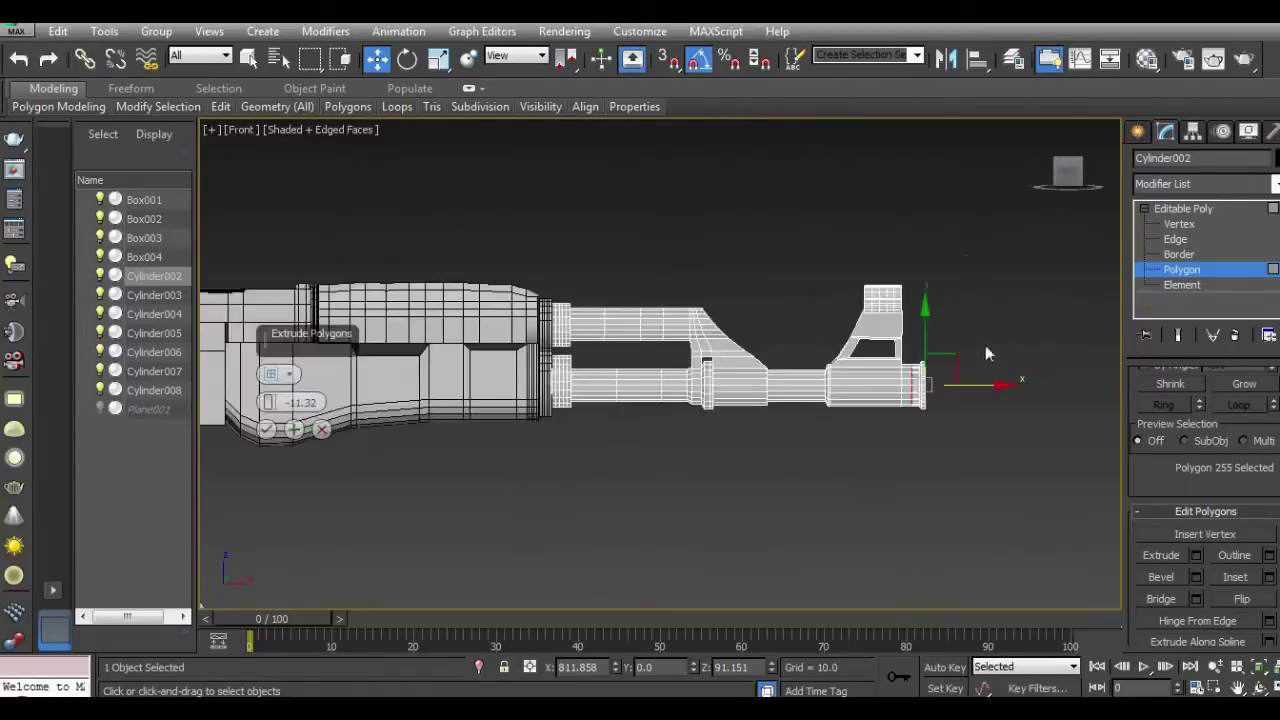
scroll(985, 350, up, 5)
drag(267, 402, 330, 470)
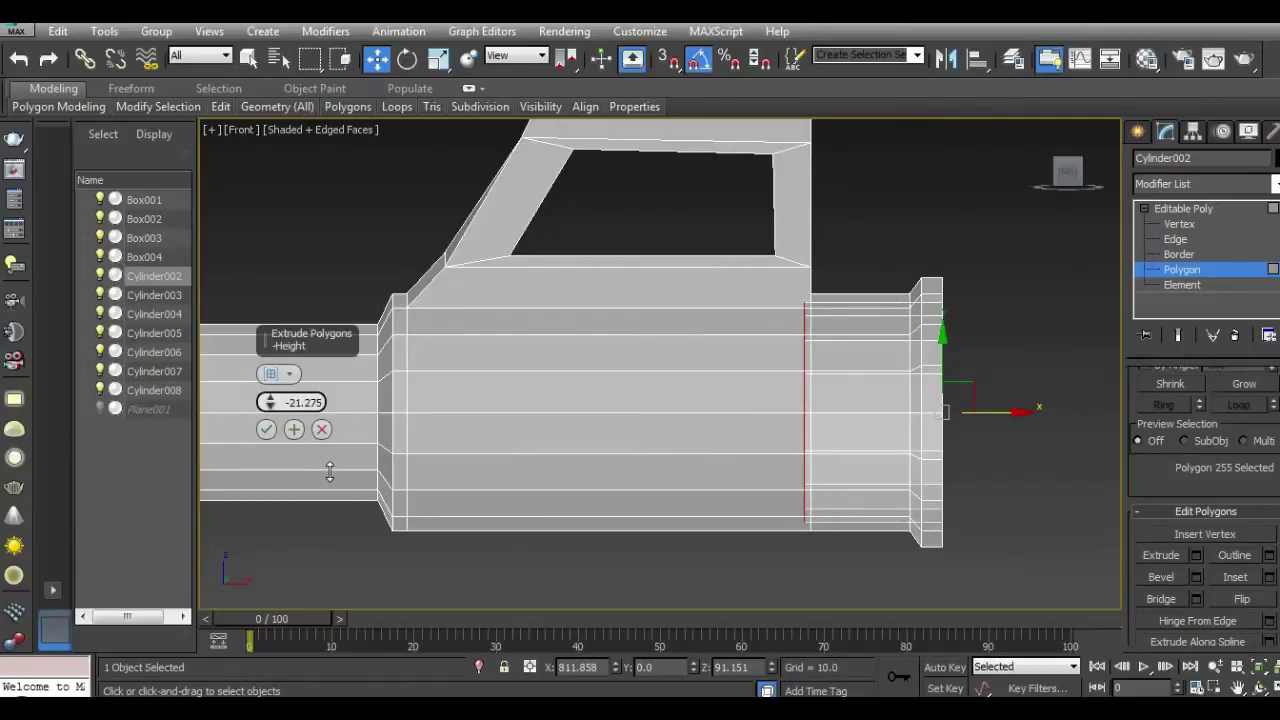
middle_drag(413, 413, 565, 413)
drag(267, 402, 795, 632)
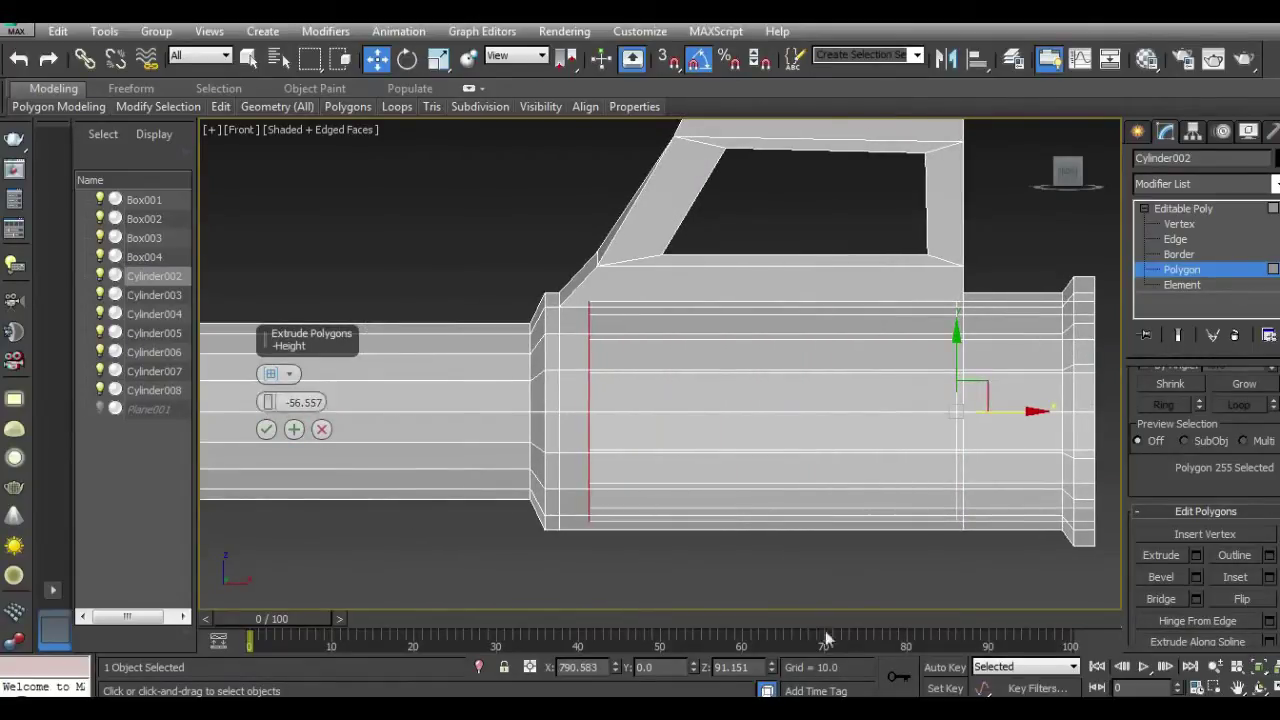
click(266, 429)
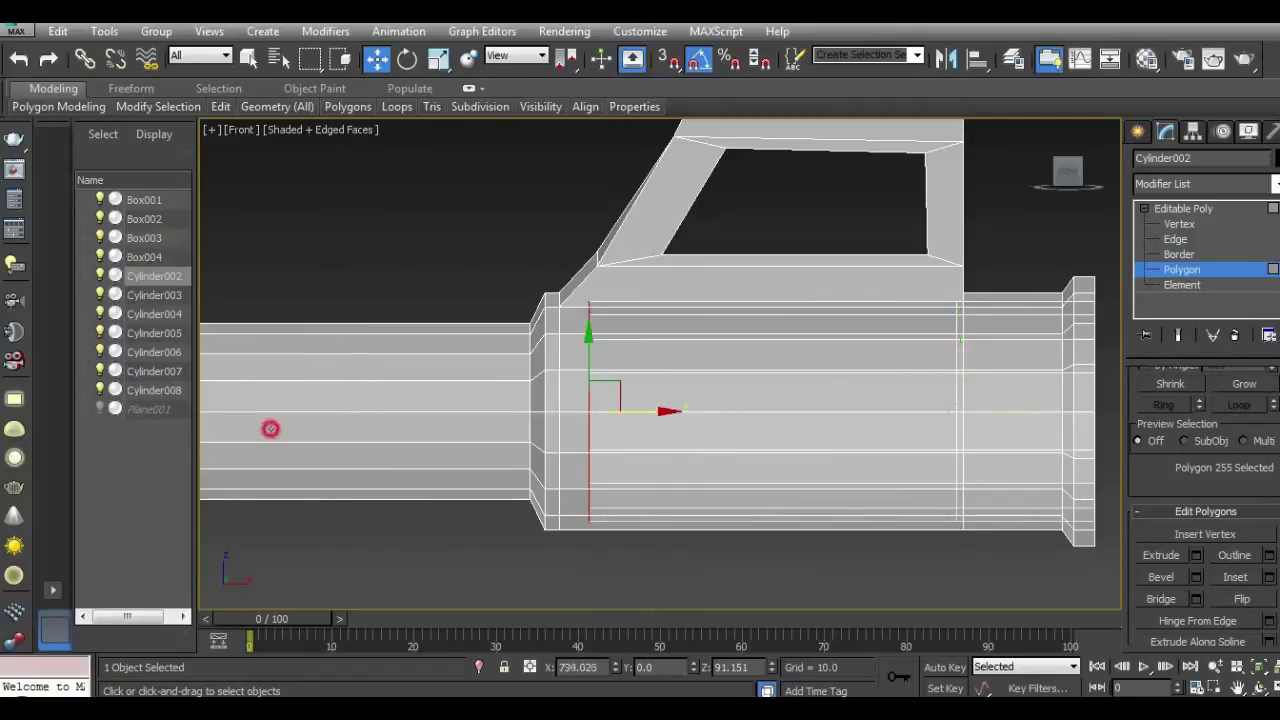
click(1183, 210)
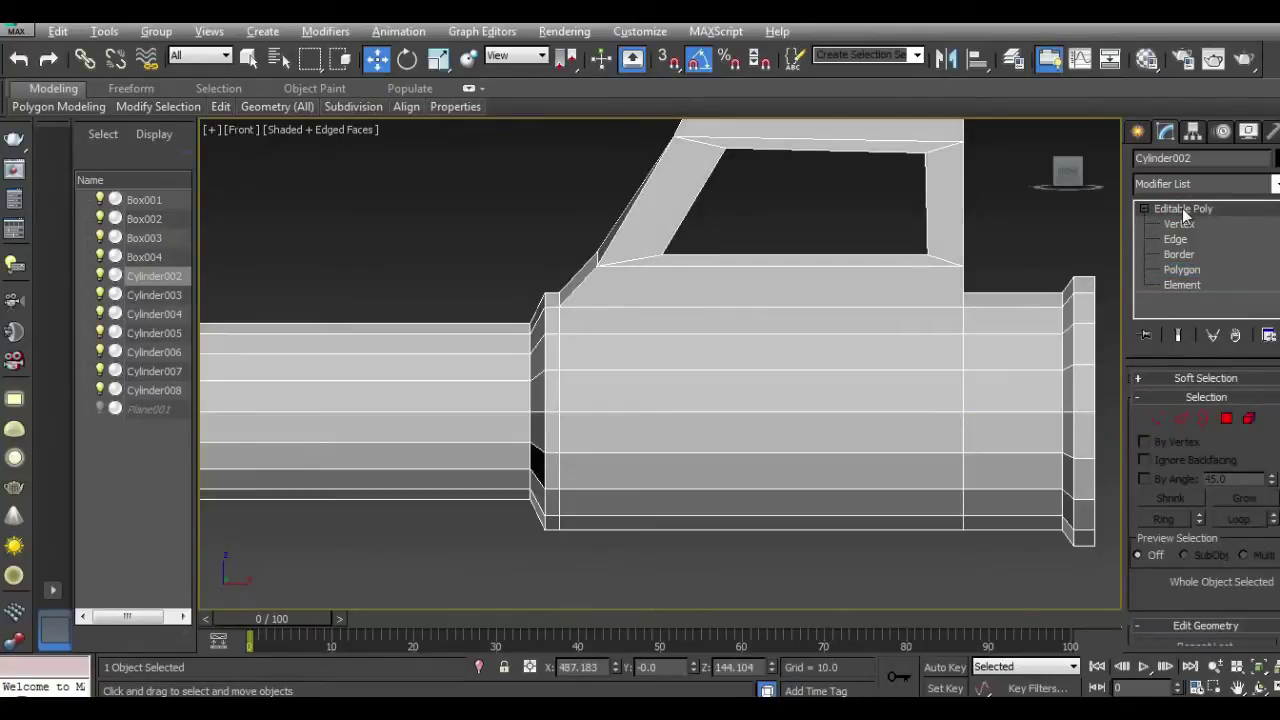
Step: In Perspective view, select the 18-edge loop around the barrel opening
key(p)
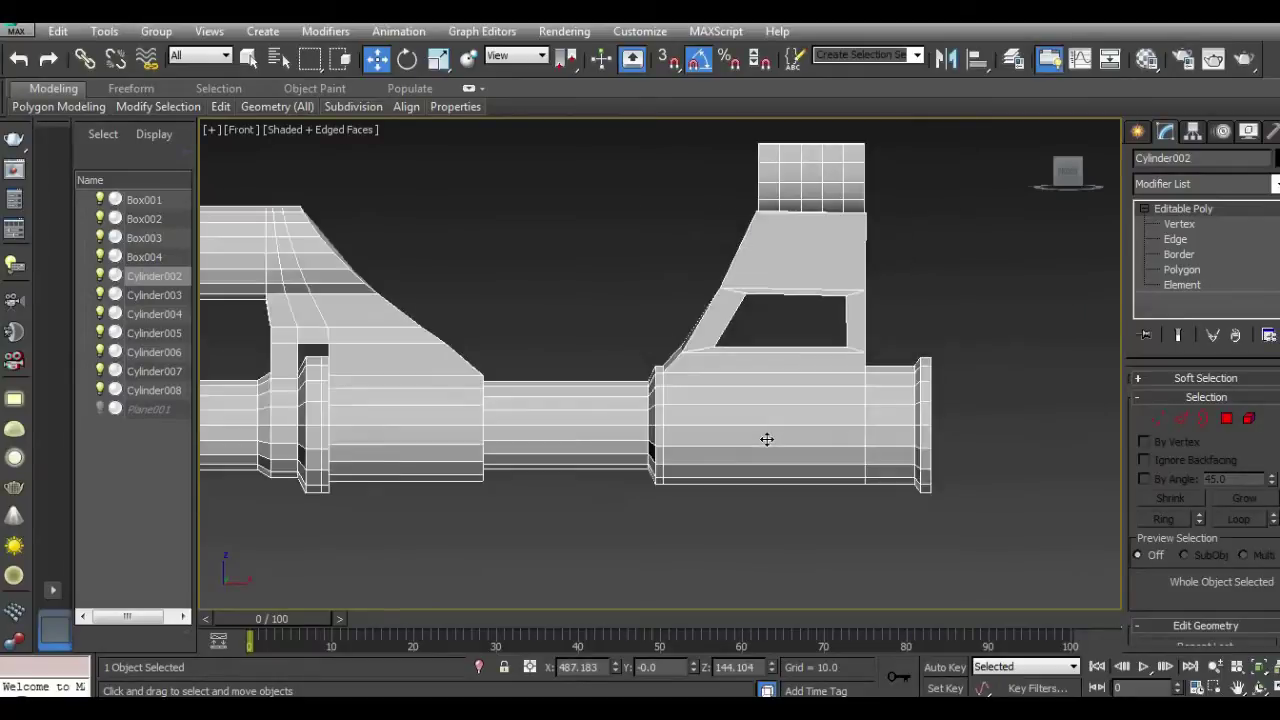
alt+middle_drag(784, 432, 897, 460)
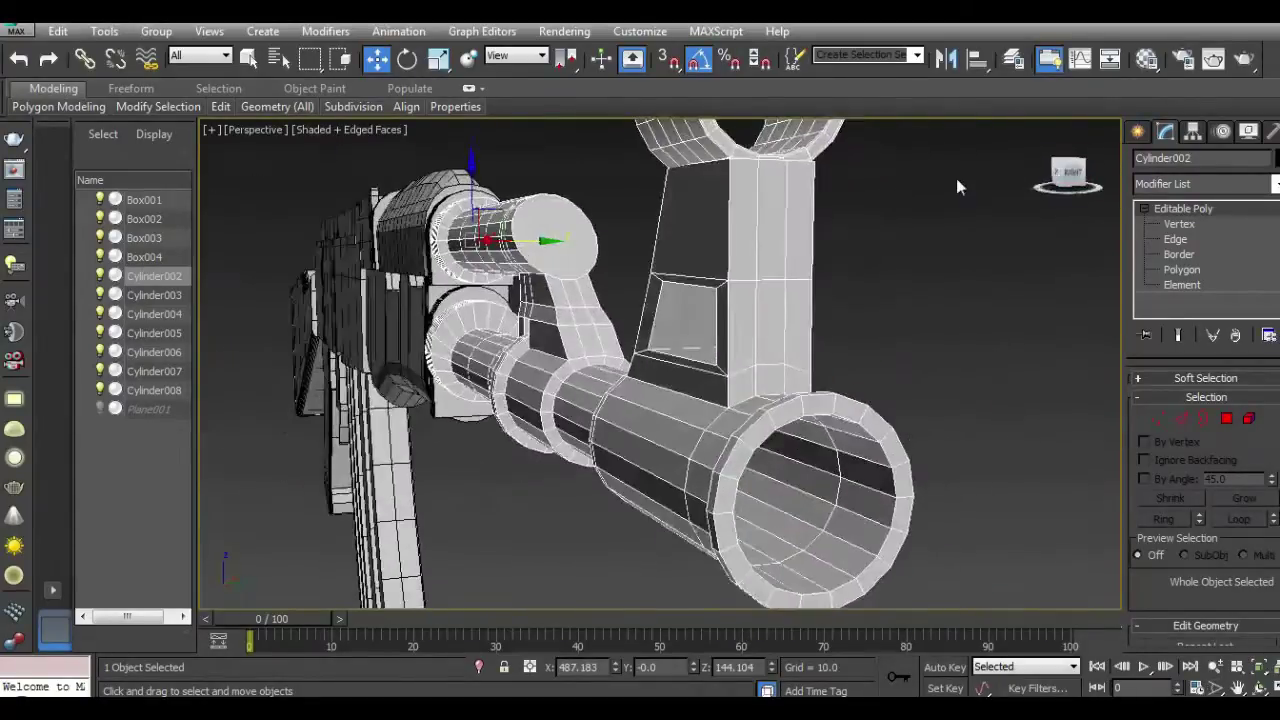
scroll(874, 564, up, 5)
scroll(989, 516, down, 1)
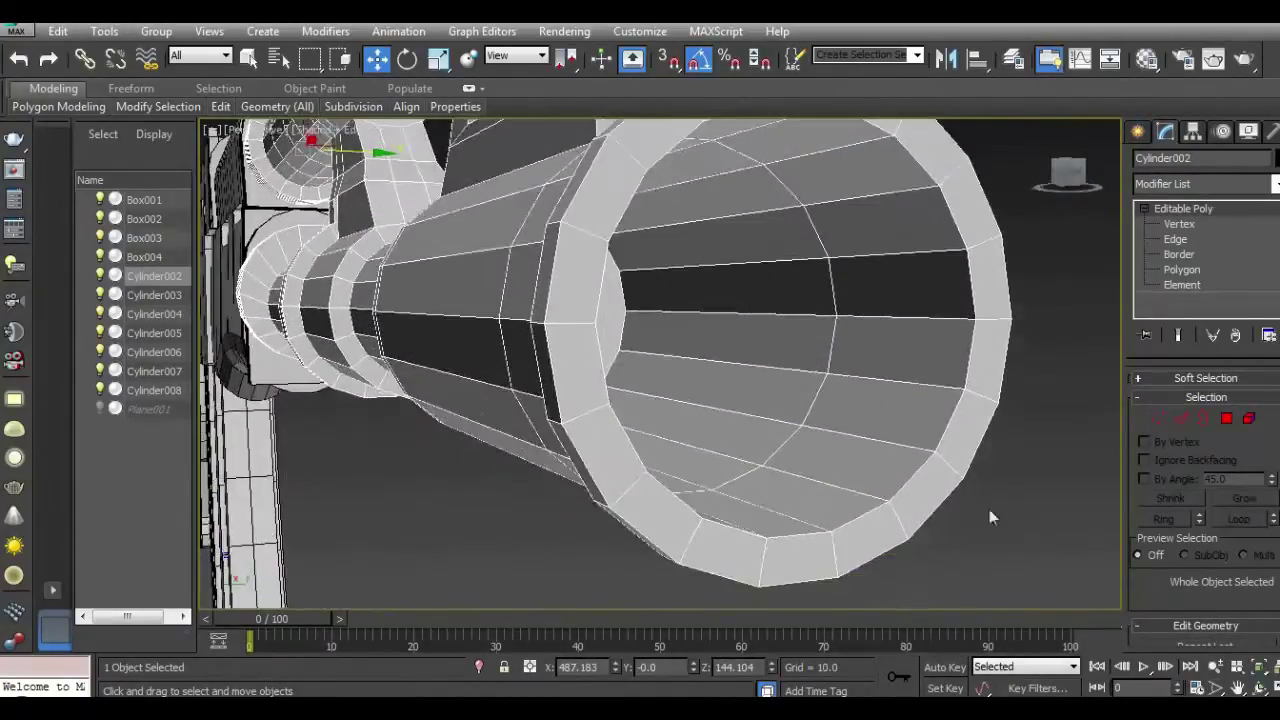
click(1190, 420)
double_click(898, 495)
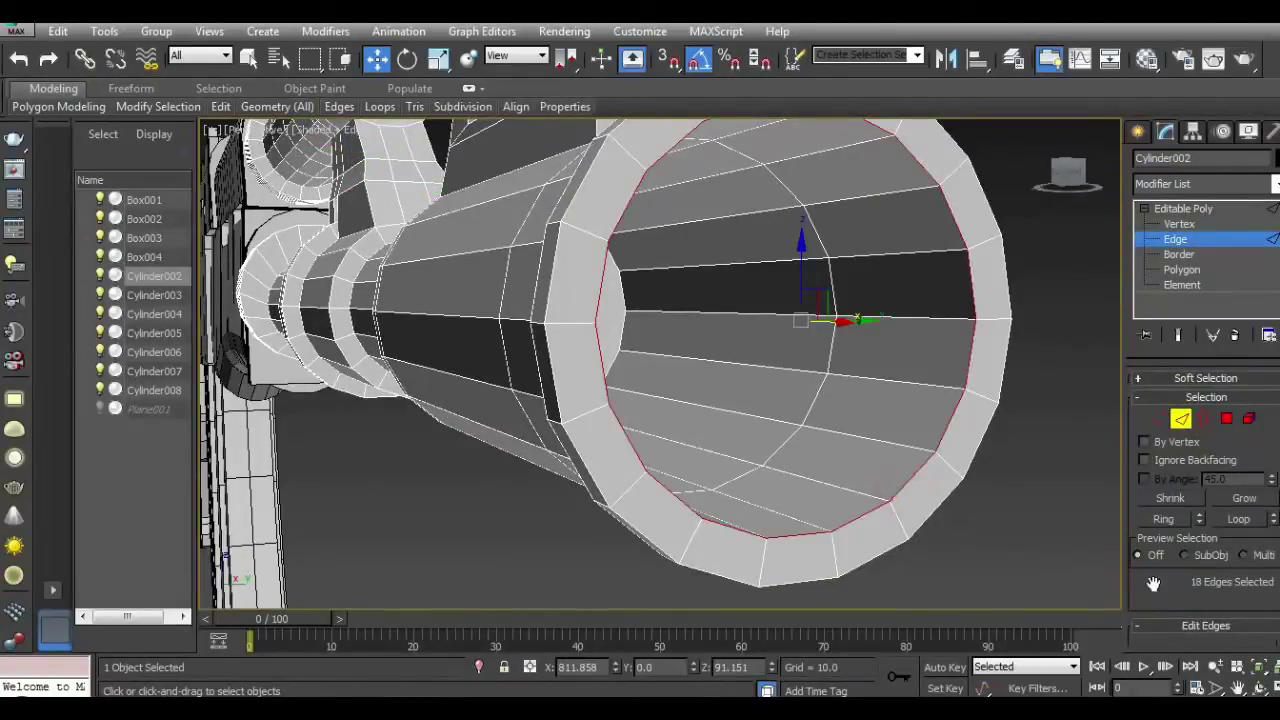
Step: Chamfer the rim loop by 1.0 with 5 segments, then return to object level
scroll(1179, 607, down, 2)
click(1196, 628)
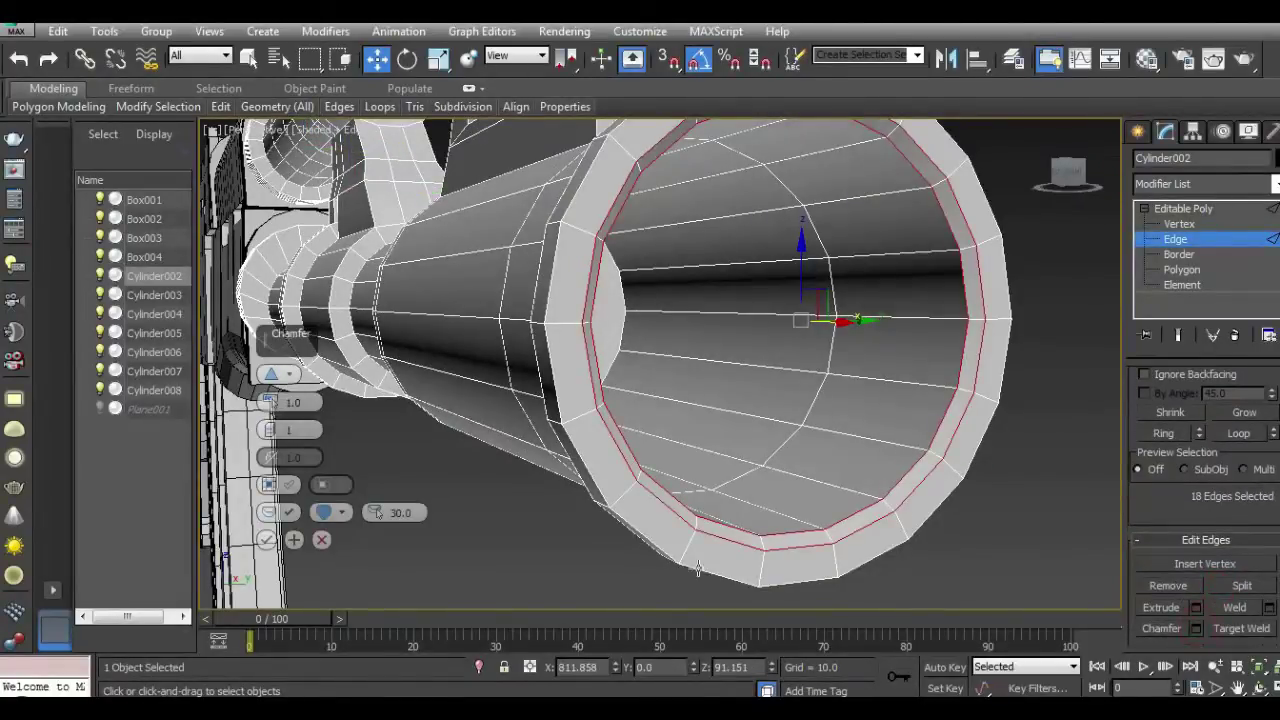
drag(290, 333, 388, 391)
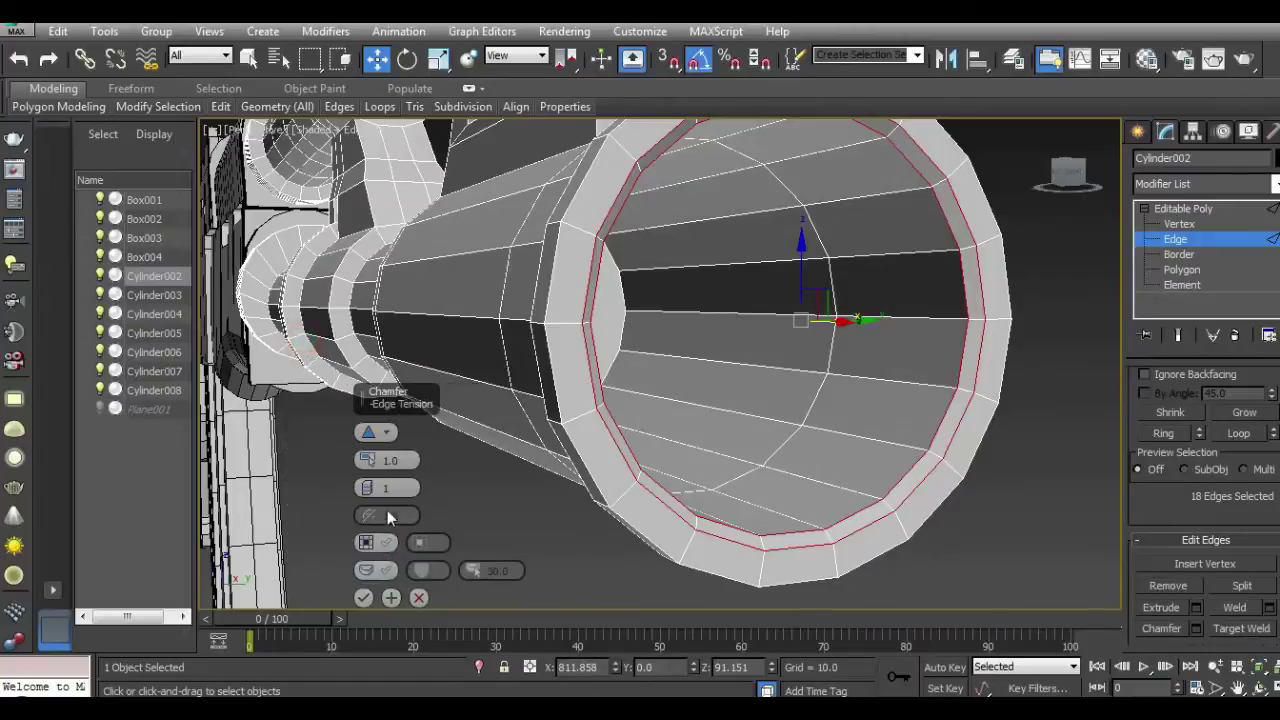
drag(367, 488, 367, 470)
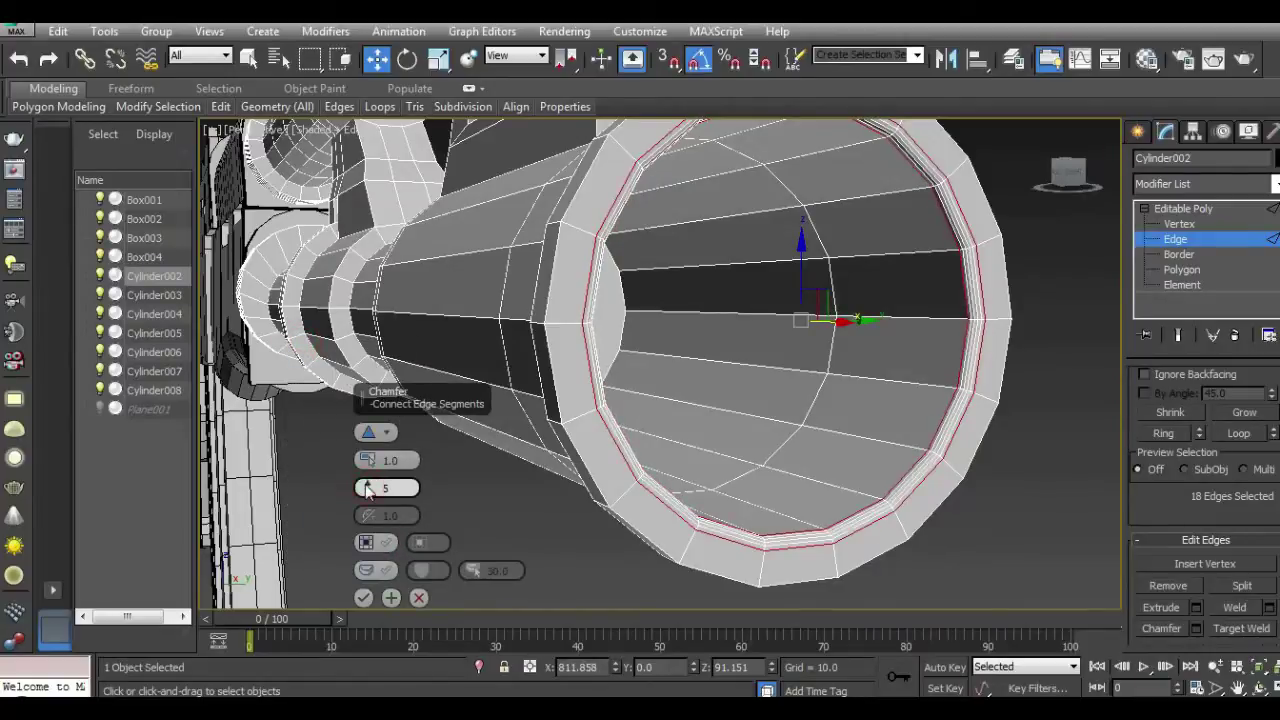
click(364, 596)
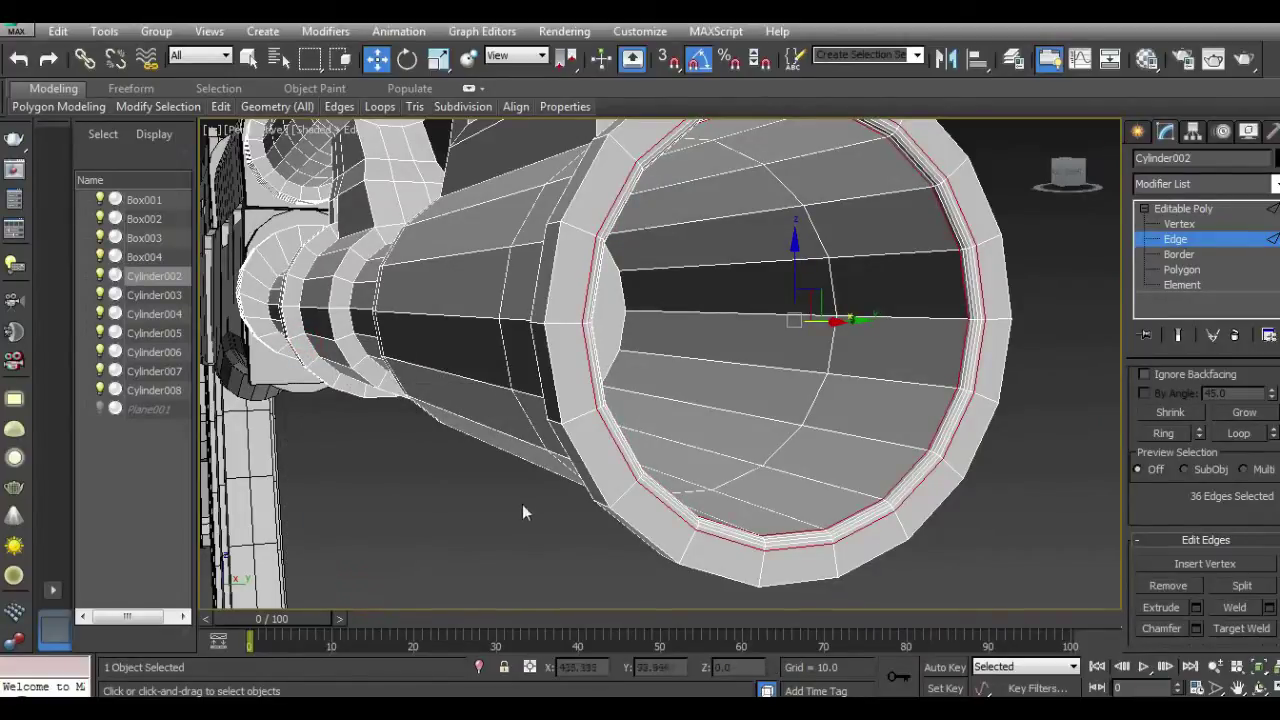
click(1176, 210)
click(1074, 446)
Step: Toggle edged faces and realistic shading in the viewport display options
click(318, 131)
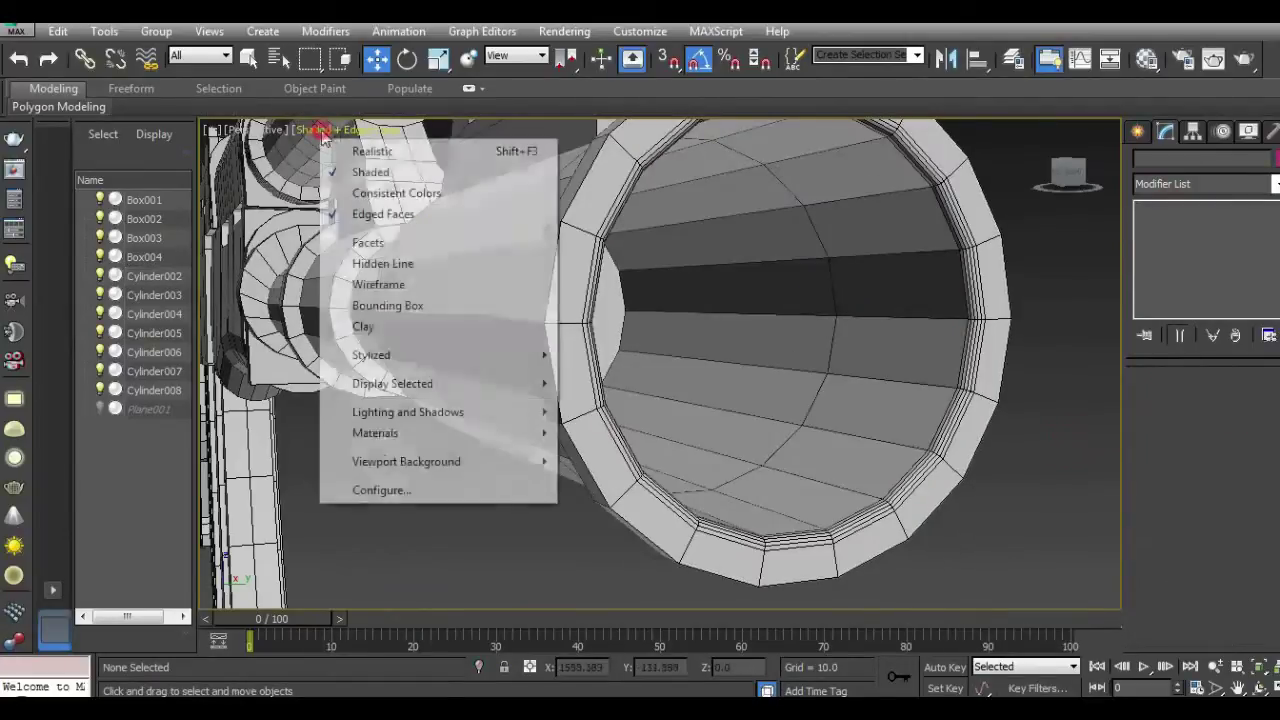
click(383, 214)
click(335, 131)
click(372, 151)
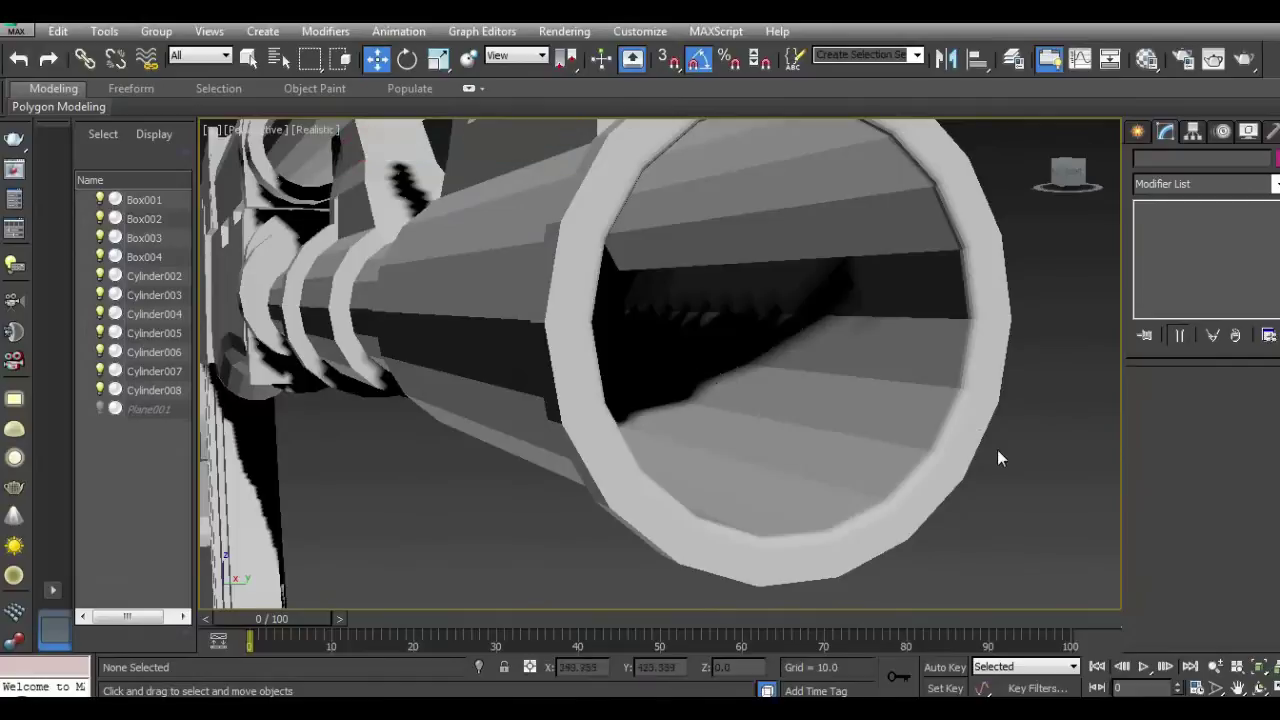
click(900, 452)
mouse_move(220, 106)
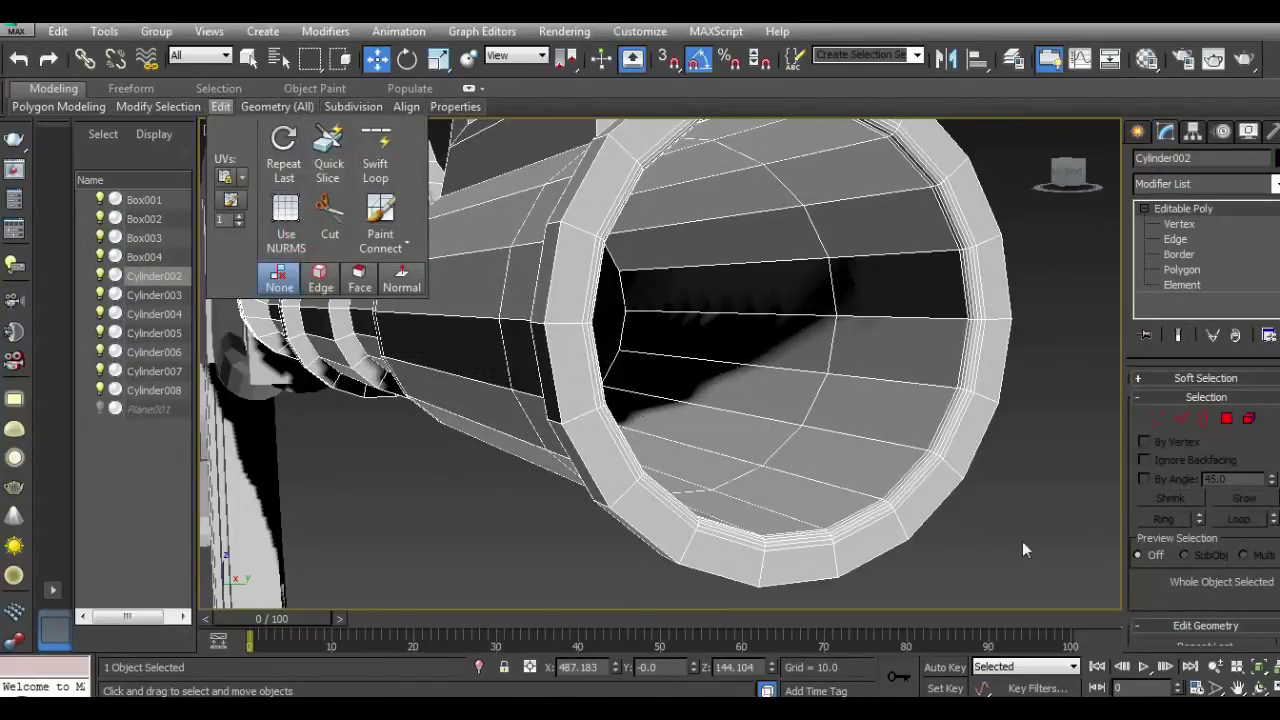
click(1022, 544)
click(326, 136)
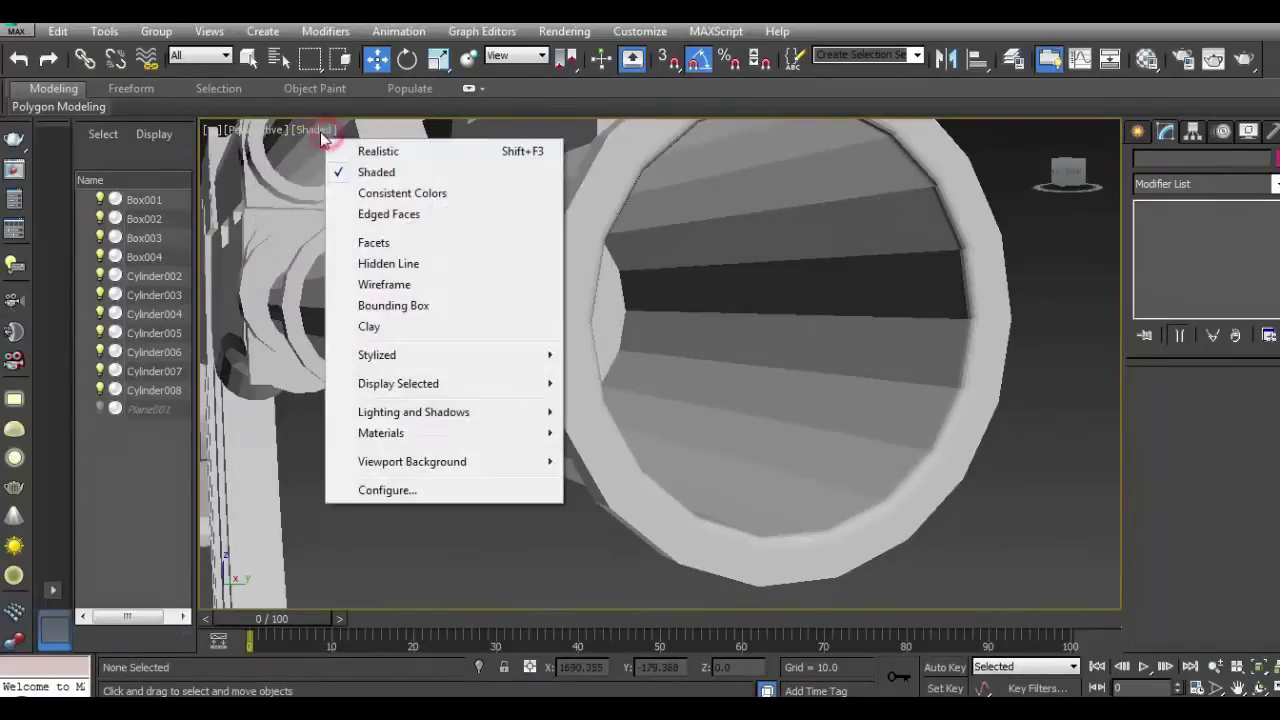
click(366, 214)
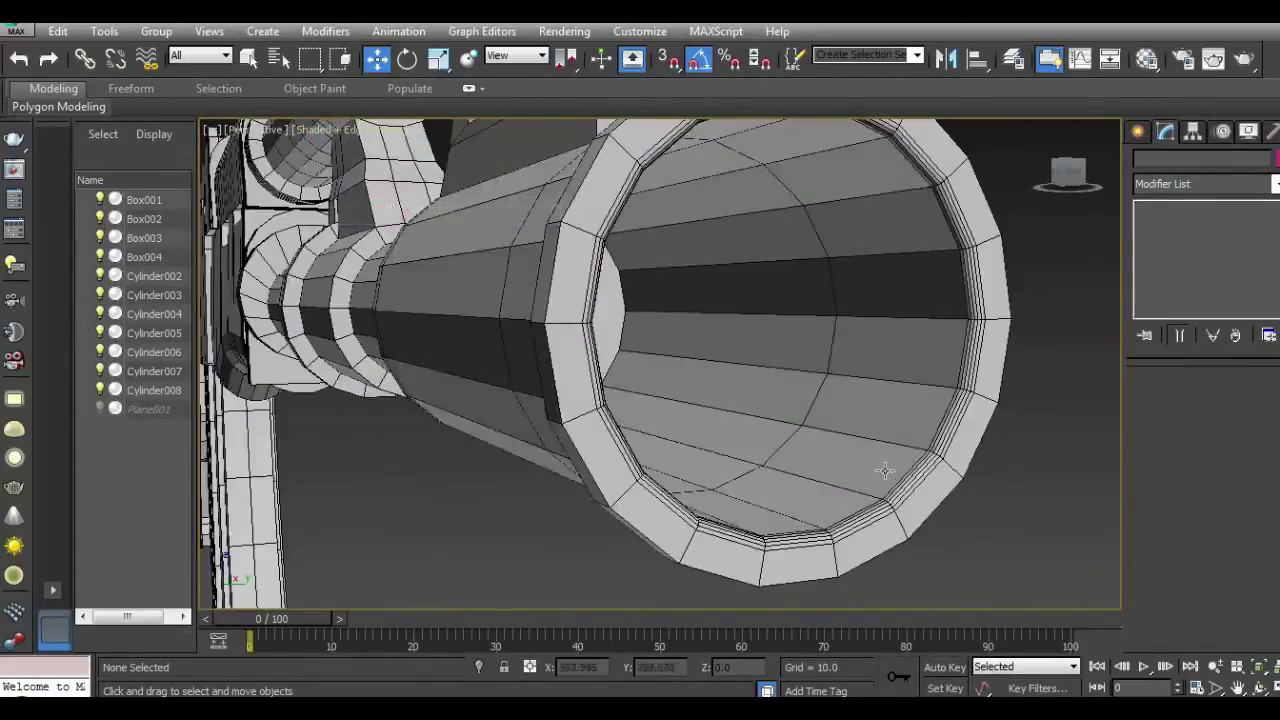
Step: Select the barrel's muzzle rim edge ring and connect it with pinched support edges
click(861, 555)
click(1180, 418)
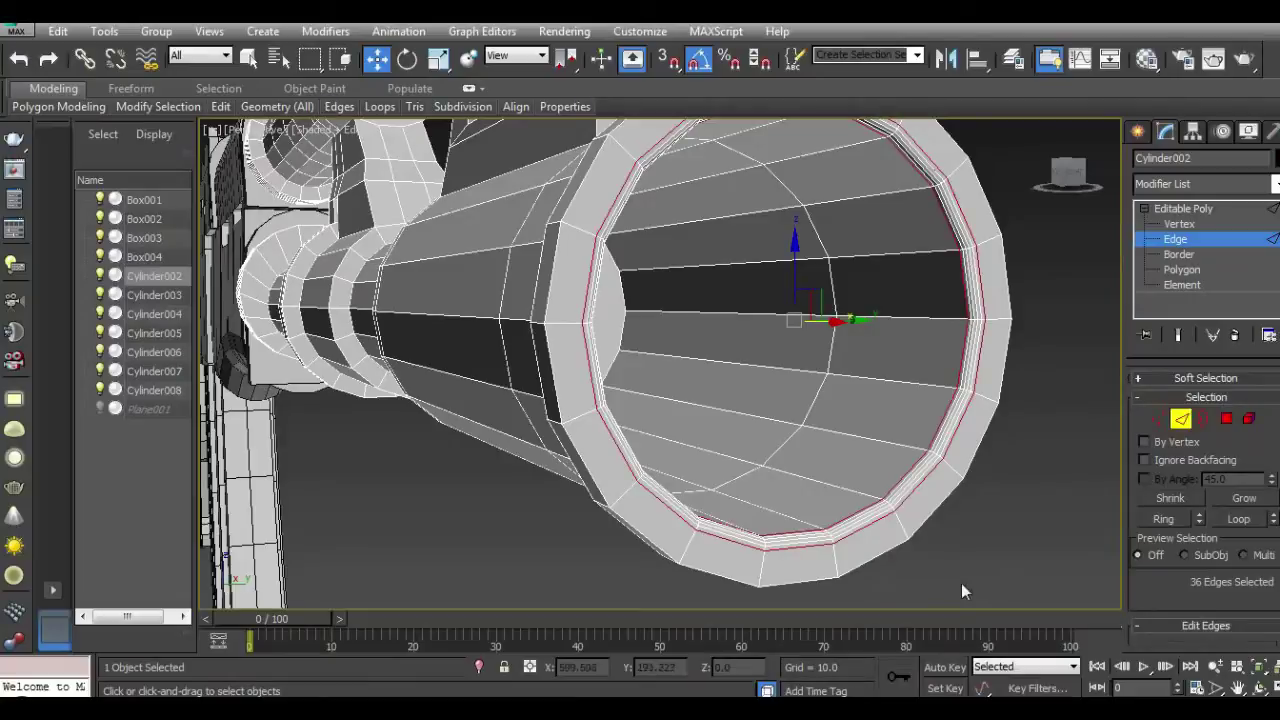
scroll(684, 526, up, 2)
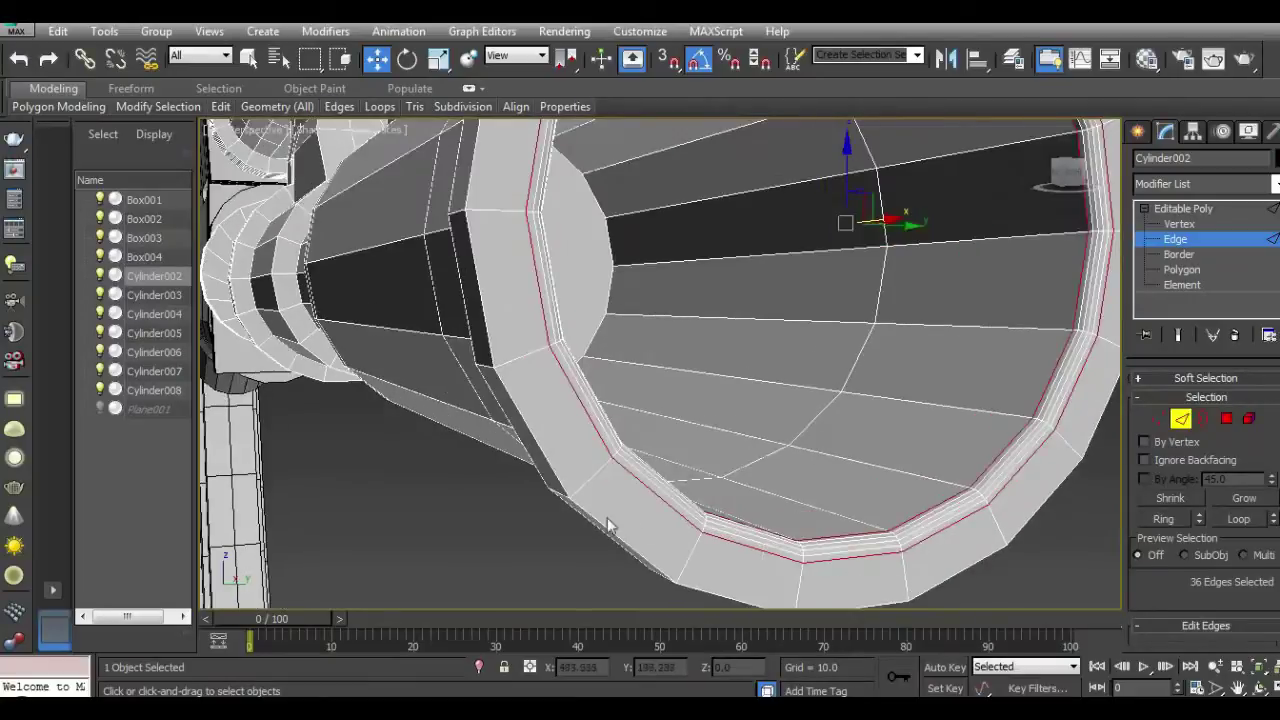
click(525, 355)
click(1163, 518)
scroll(1200, 530, down, 2)
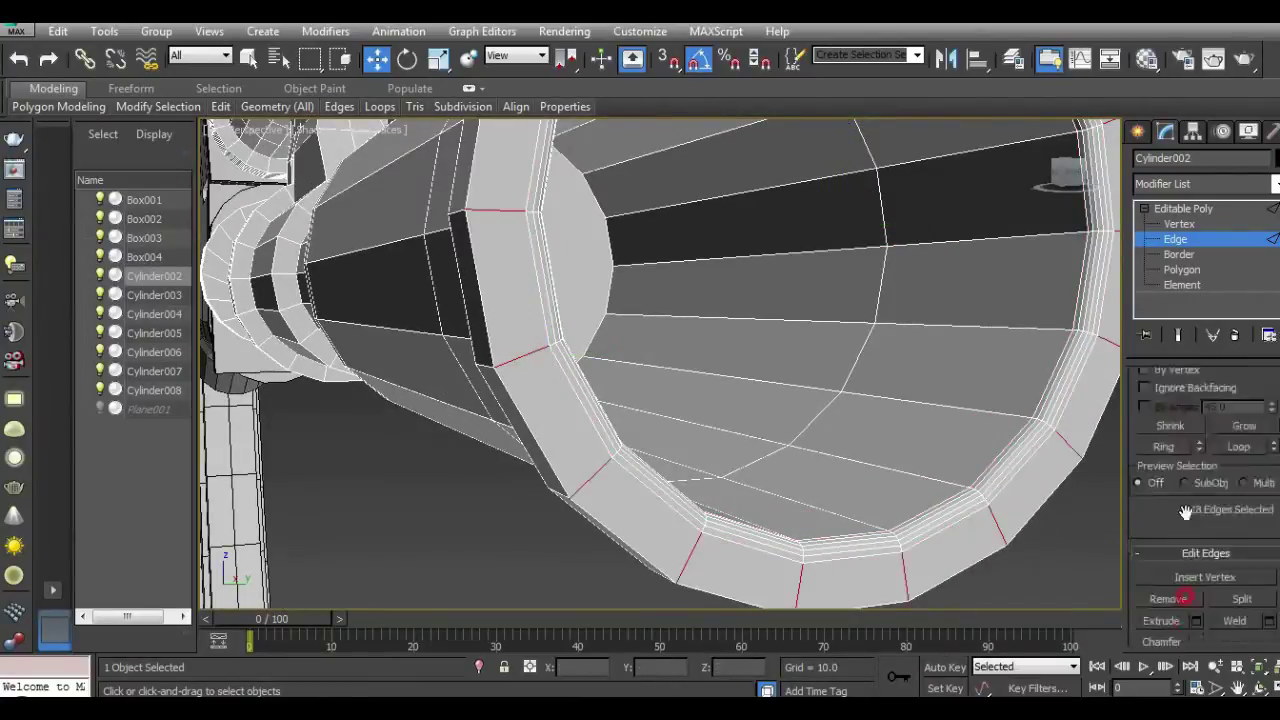
scroll(1230, 570, down, 2)
click(1268, 594)
drag(368, 469, 373, 253)
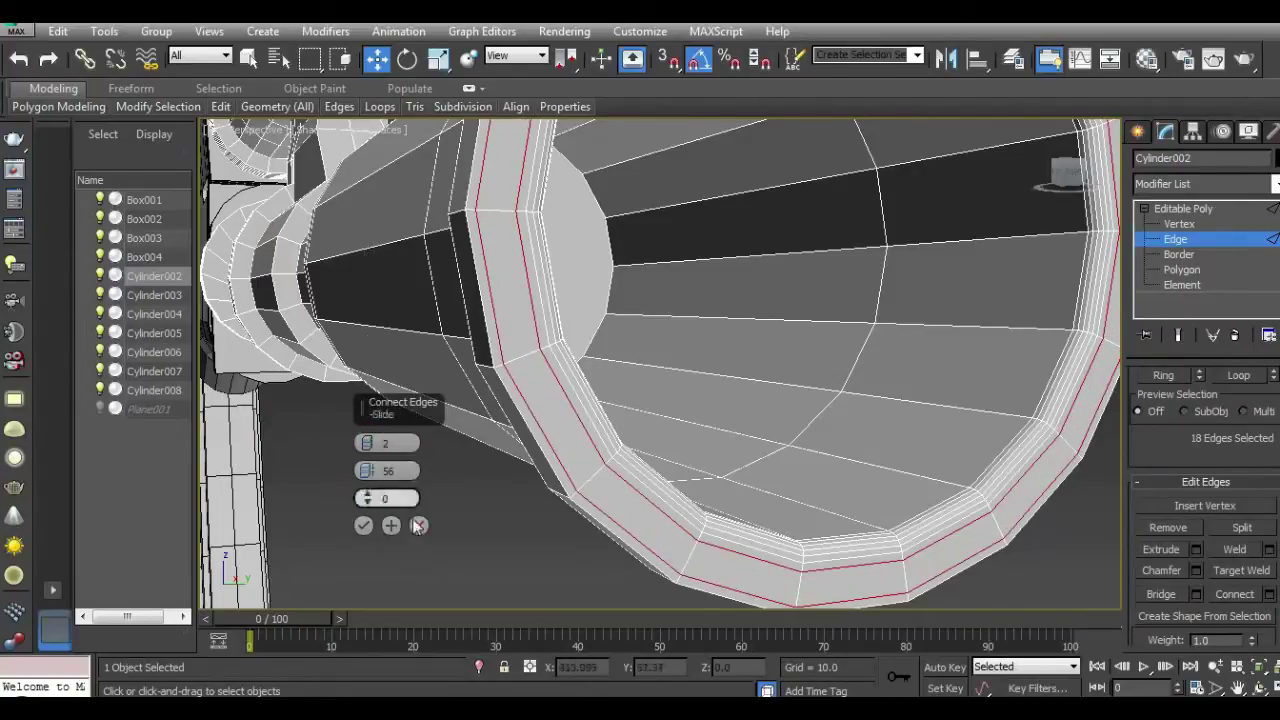
click(363, 525)
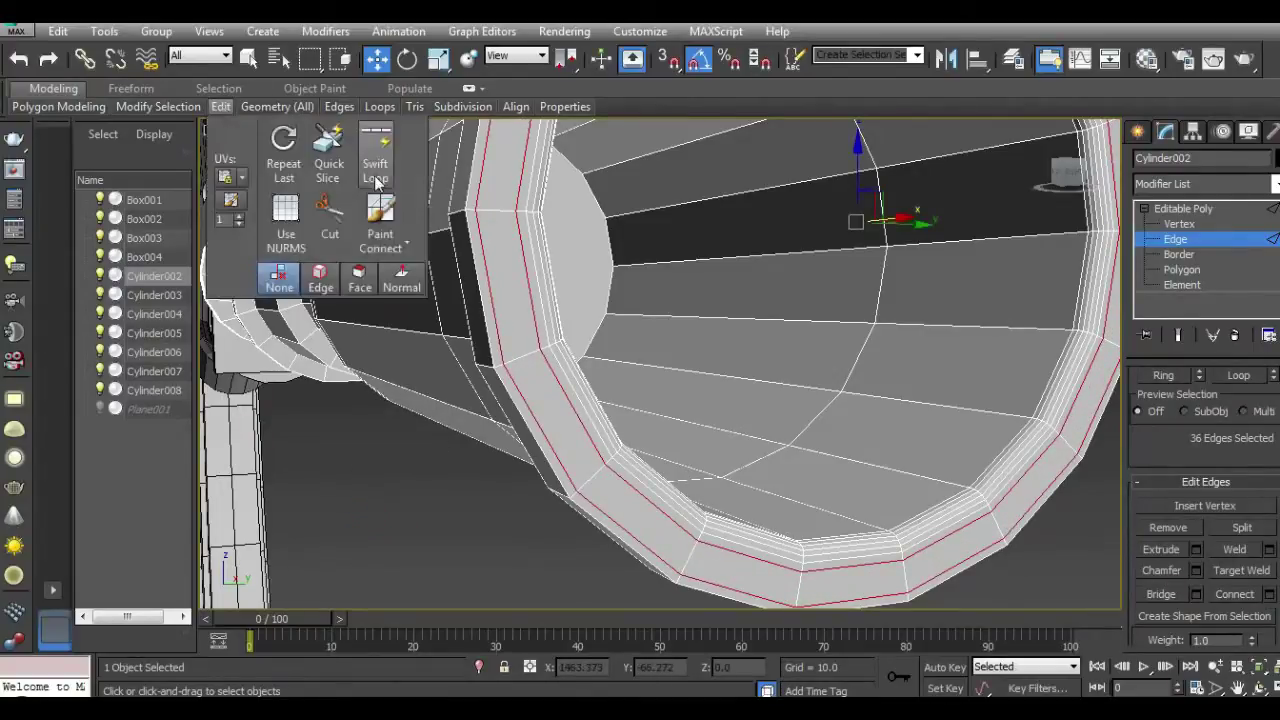
Step: Insert a Swift Loop edge loop near the muzzle
click(376, 145)
click(962, 487)
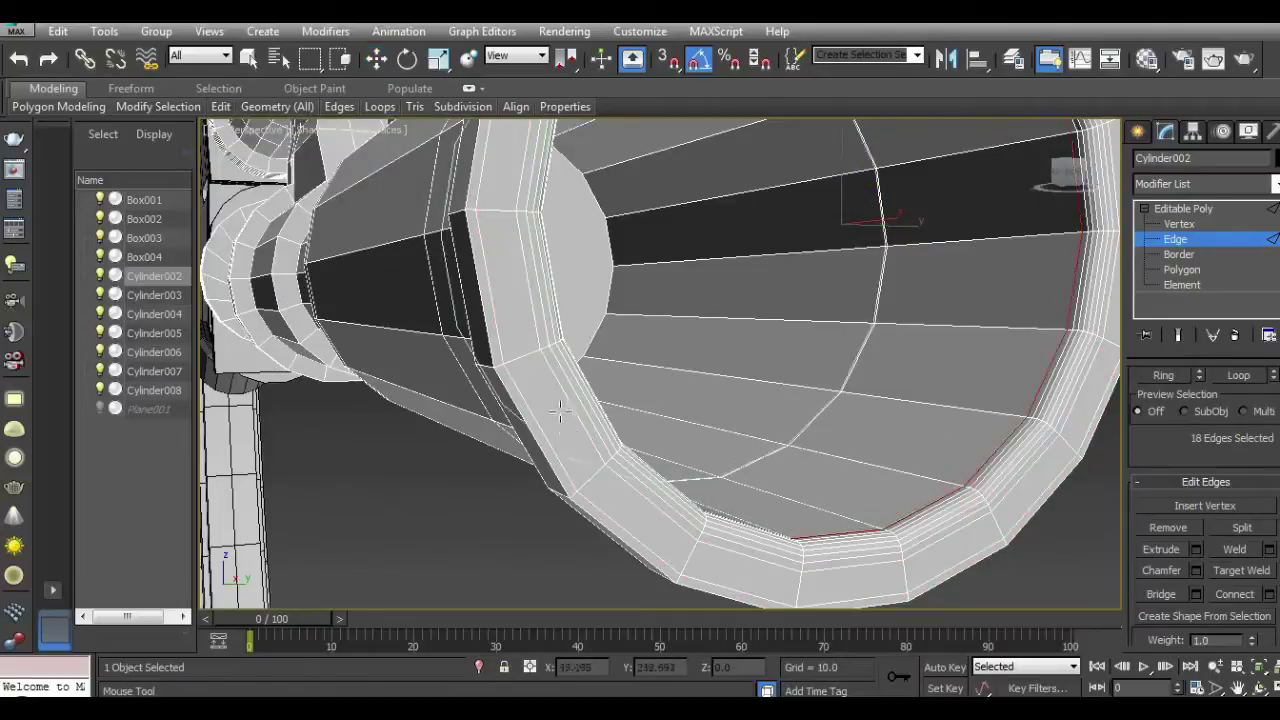
click(376, 58)
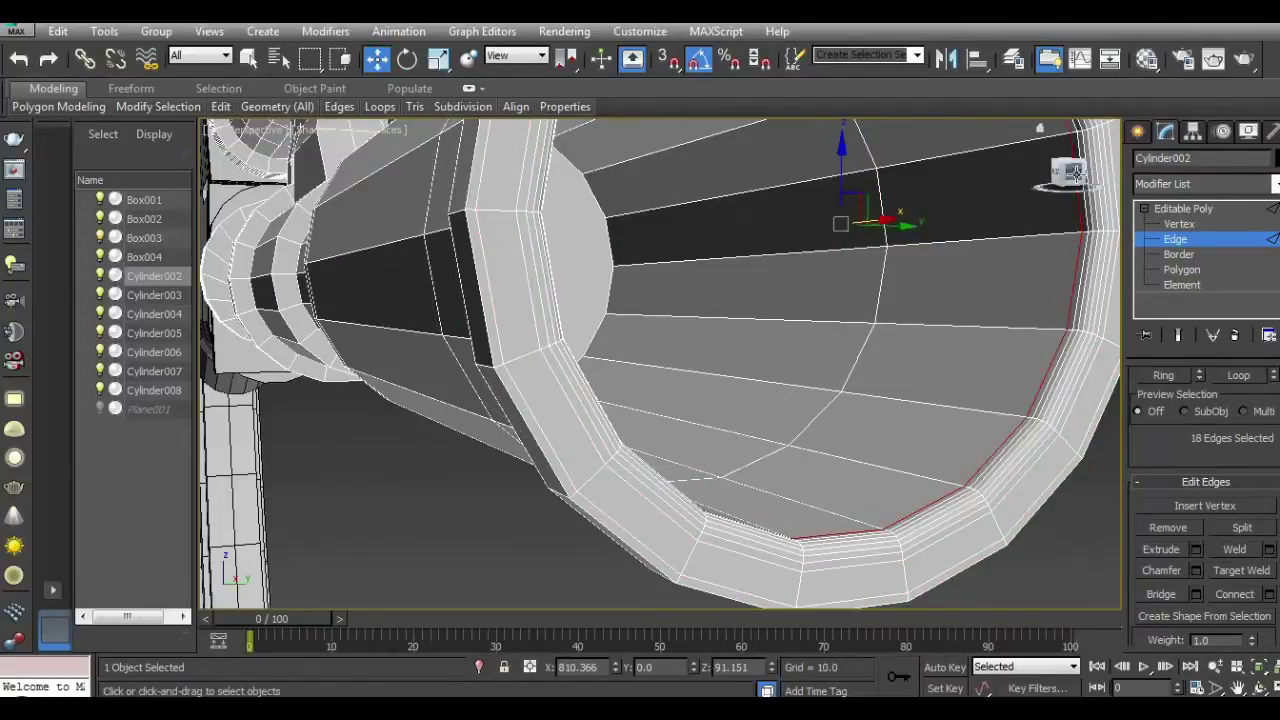
alt+middle_drag(1072, 172, 814, 348)
scroll(568, 250, up, 2)
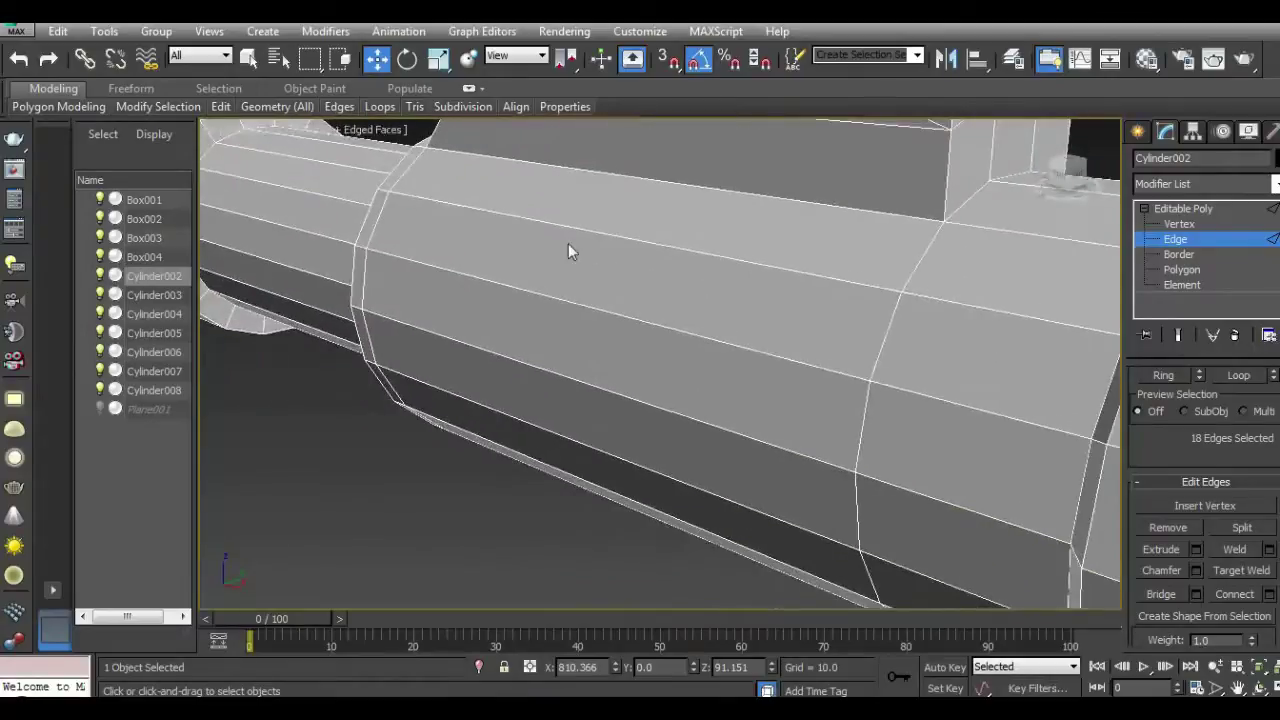
scroll(568, 250, down, 3)
scroll(876, 446, up, 2)
Step: Connect the outer muzzle edge ring with loops pinched to 56, then deselect the barrel
click(875, 446)
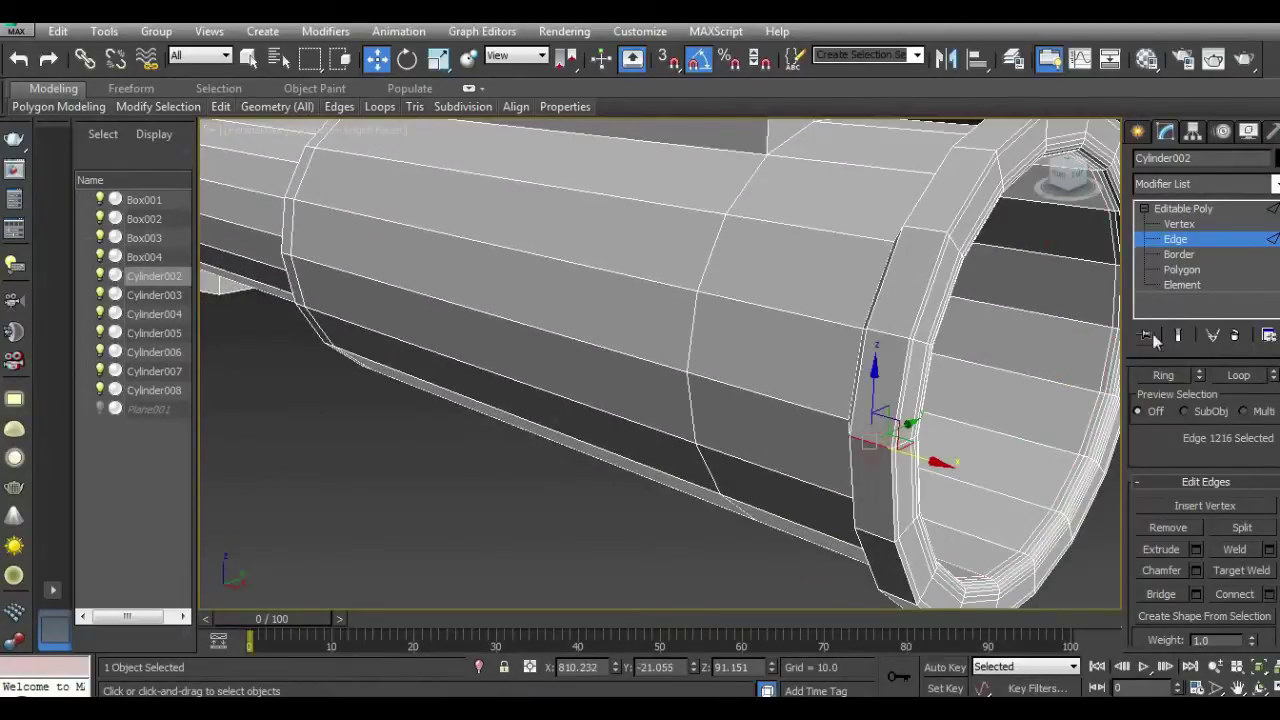
click(1162, 374)
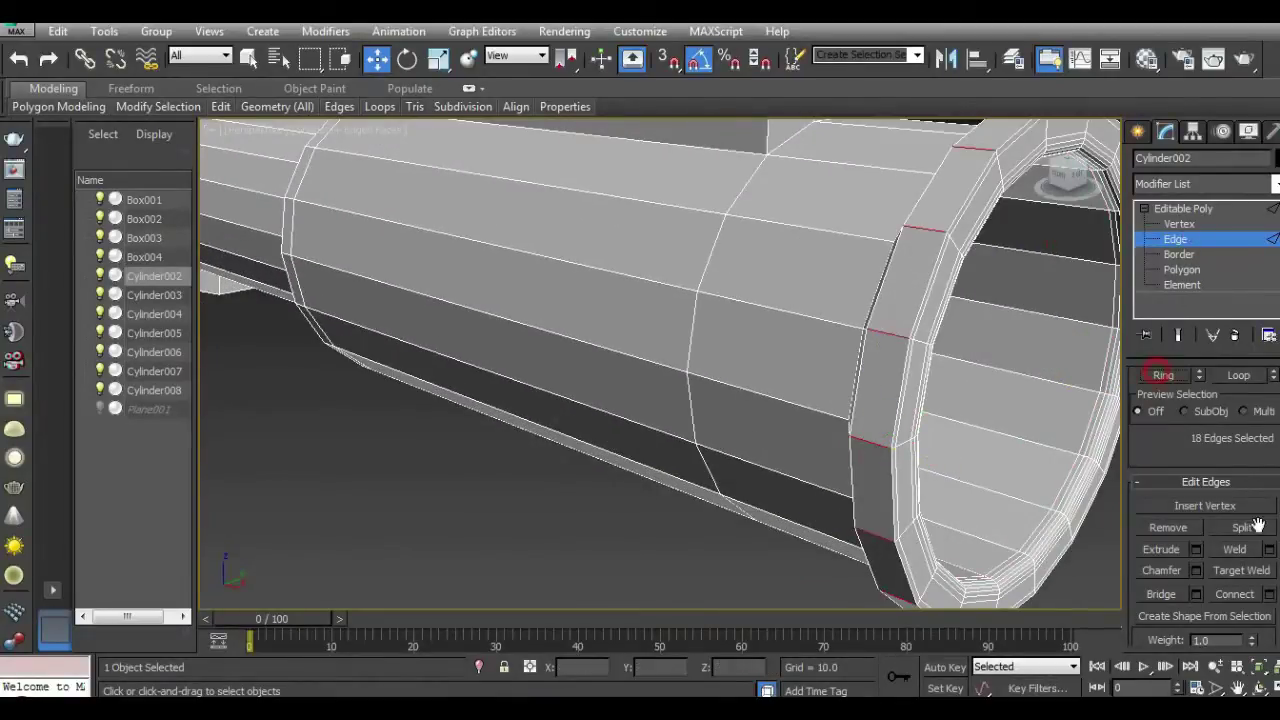
click(1235, 594)
click(19, 58)
click(1268, 594)
drag(366, 470, 363, 400)
click(363, 525)
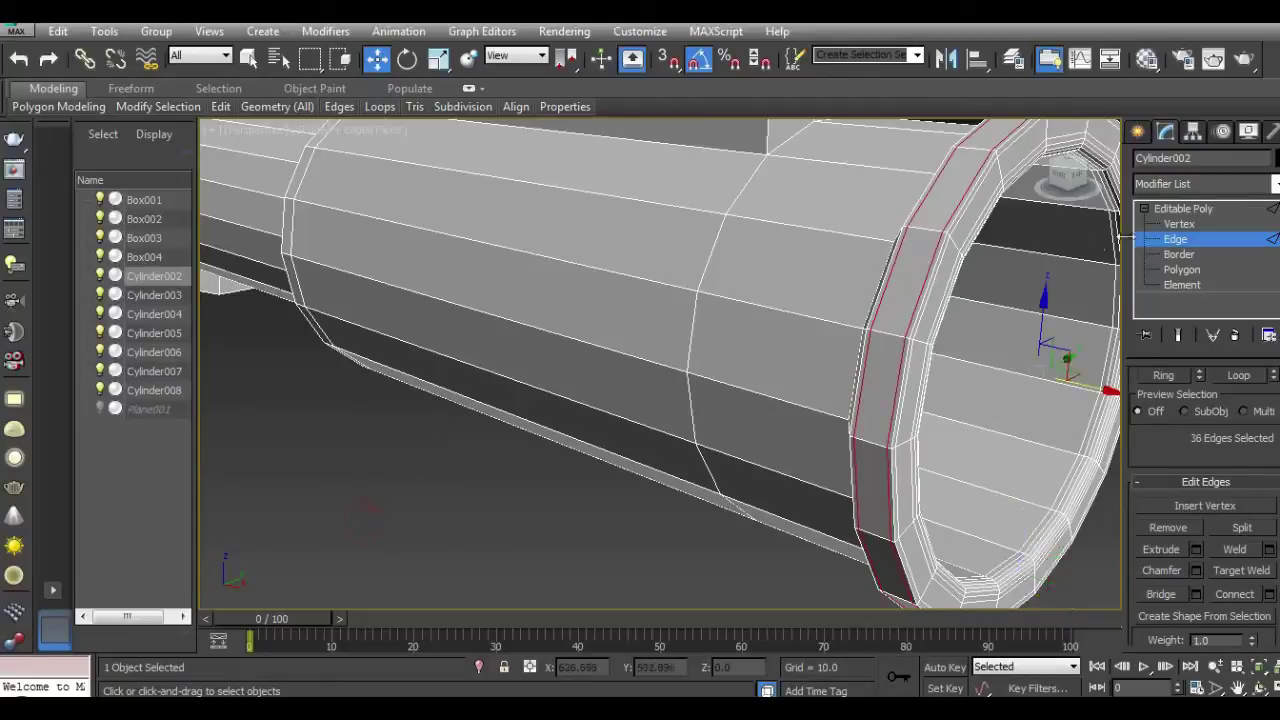
click(1177, 210)
key(ctrl+d)
Step: Select the barrel cylinder Cylinder002 in Front view and enter Polygon level
scroll(978, 432, down, 3)
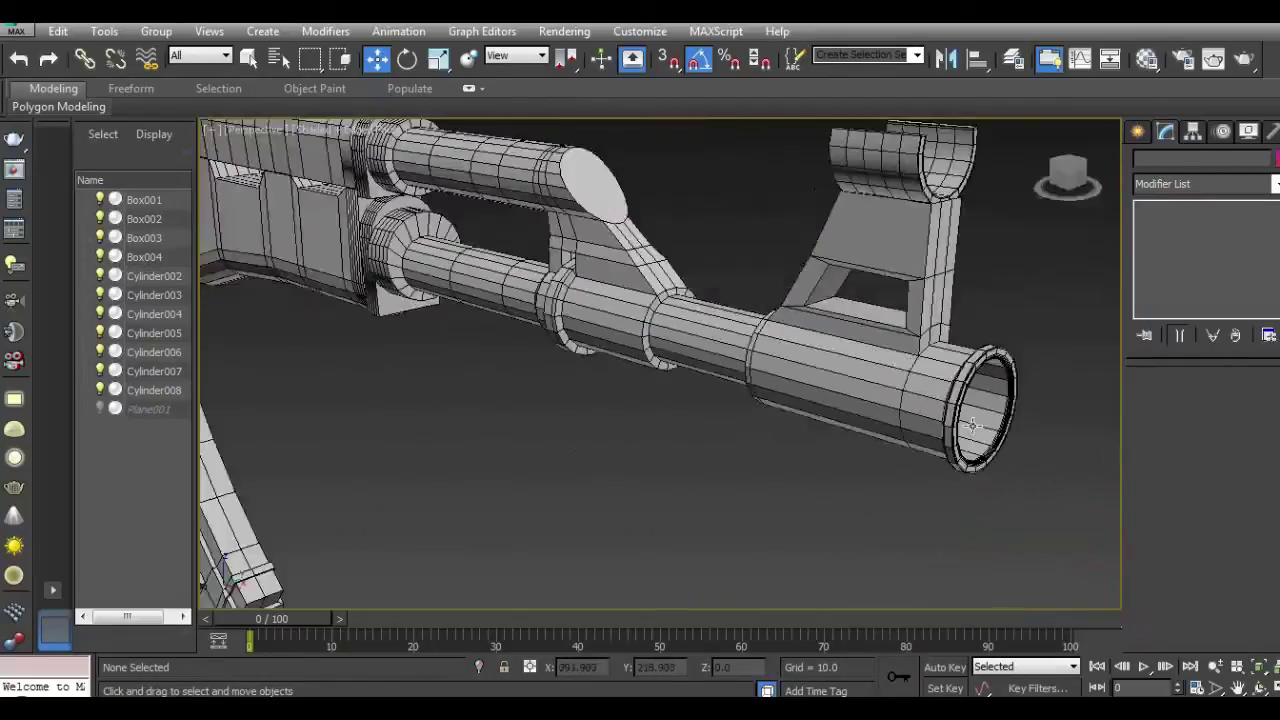
scroll(978, 432, down, 3)
scroll(978, 432, down, 2)
drag(1068, 175, 1093, 170)
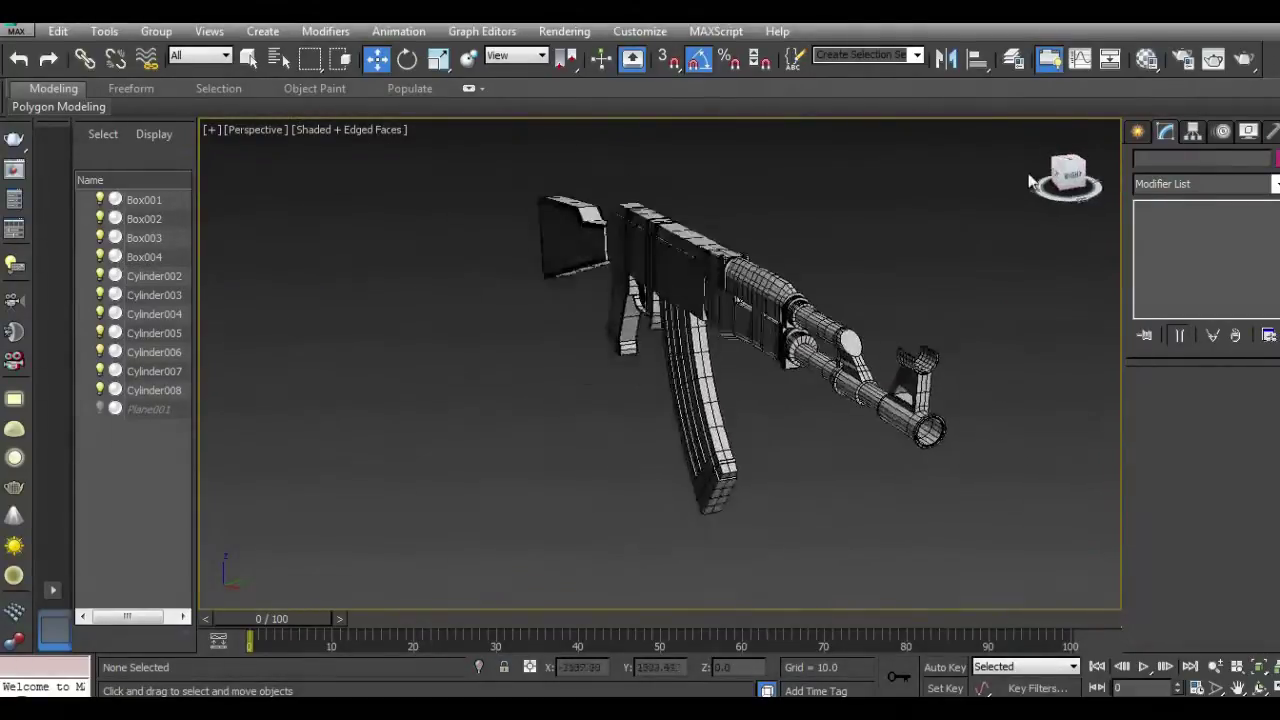
key(f)
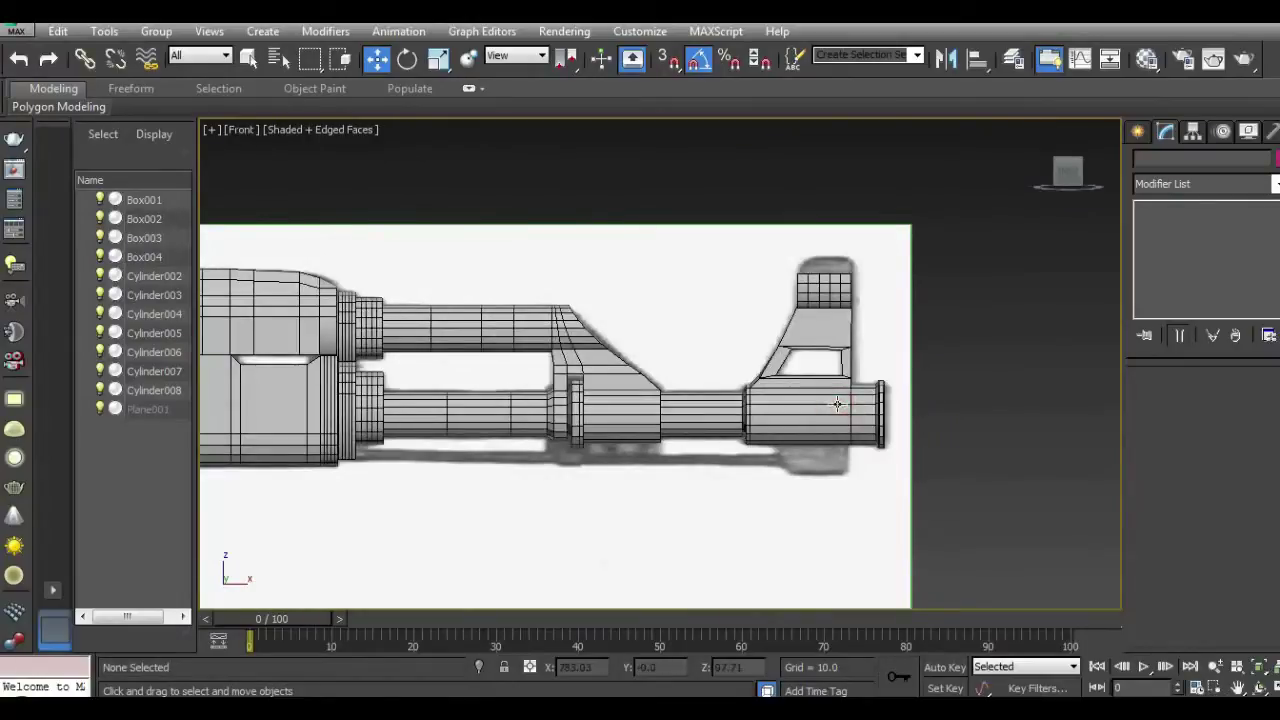
click(836, 415)
scroll(804, 453, up, 1)
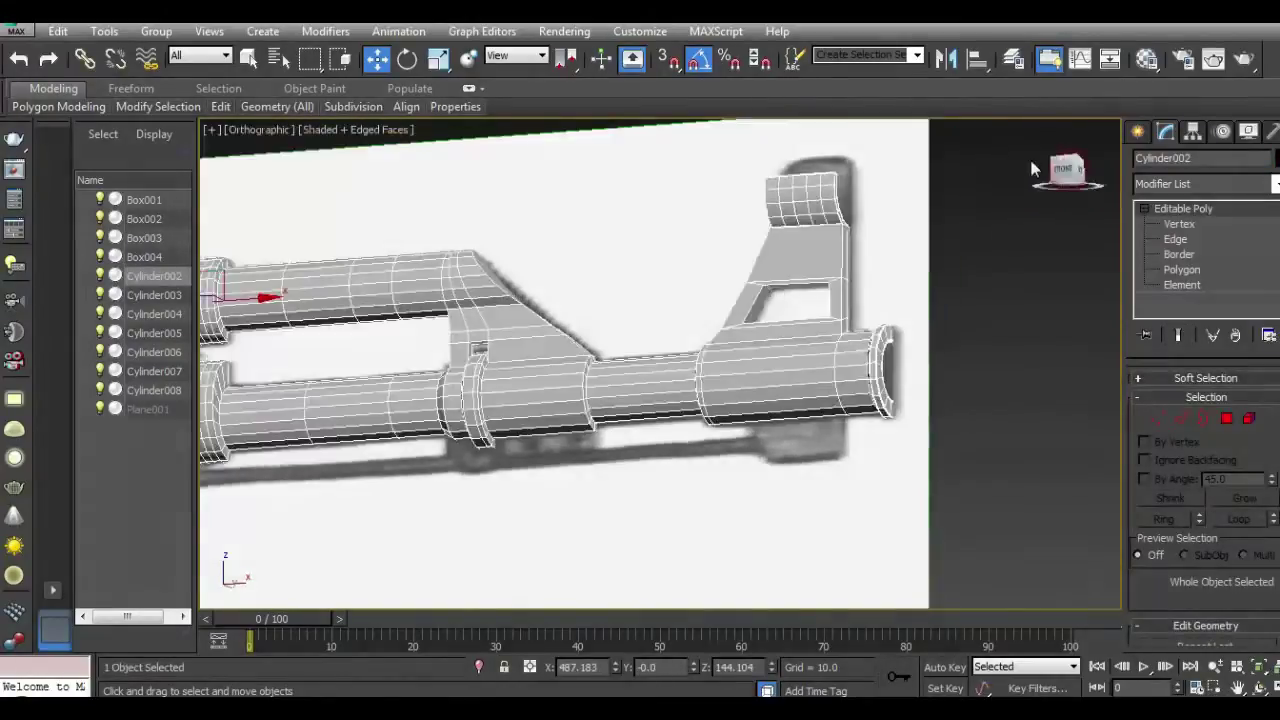
drag(1093, 203, 959, 151)
scroll(1050, 300, up, 2)
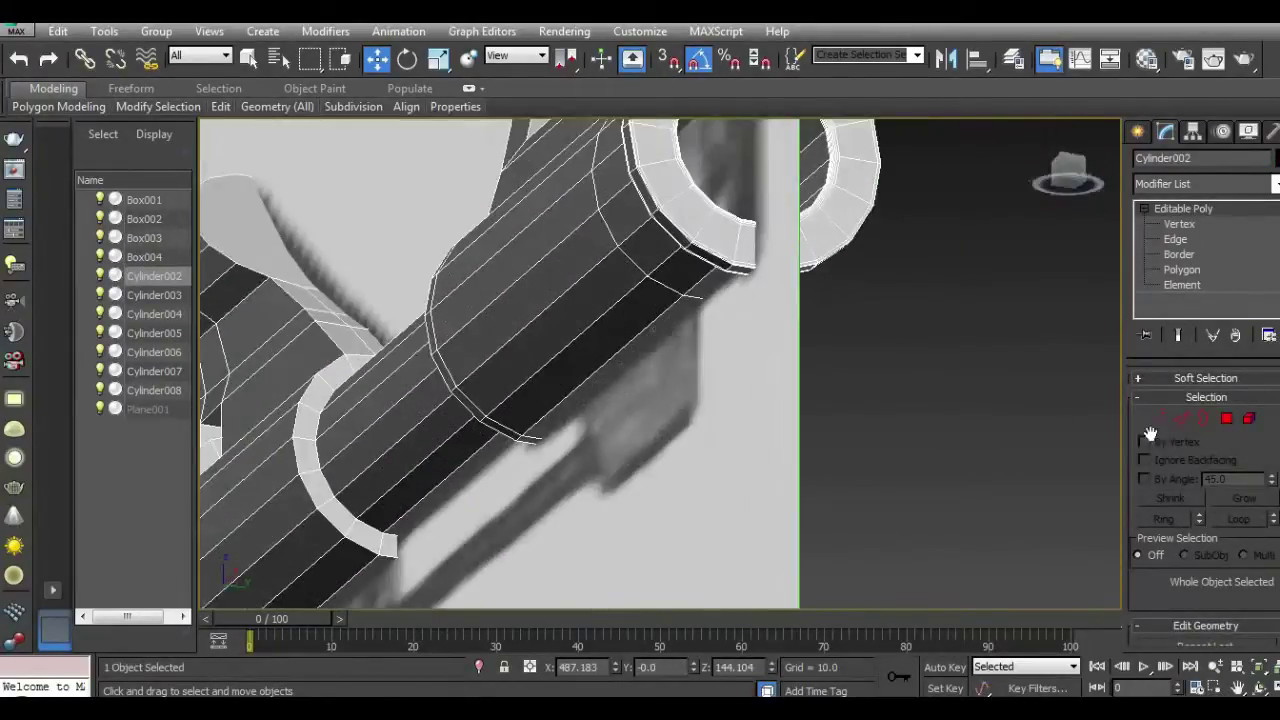
click(1227, 420)
Step: Select the first six barrel-underside faces beneath the gas block and front sight
click(675, 327)
ctrl+click(660, 314)
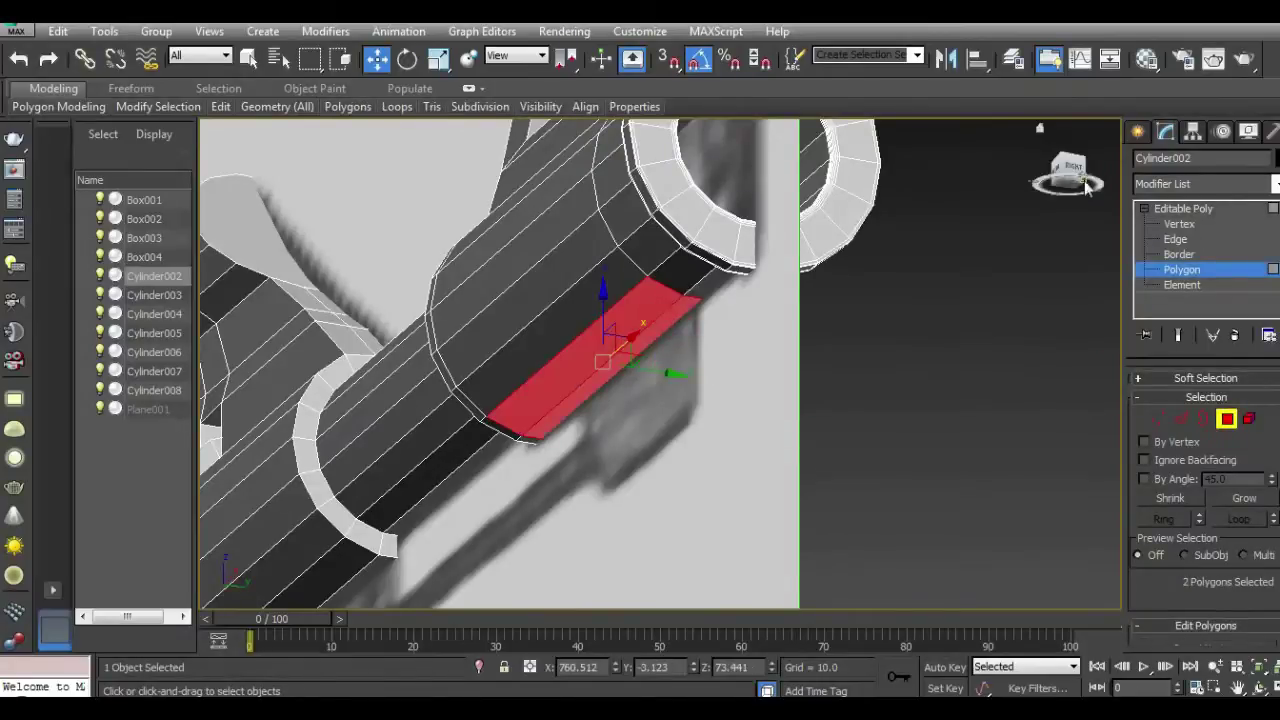
click(1088, 188)
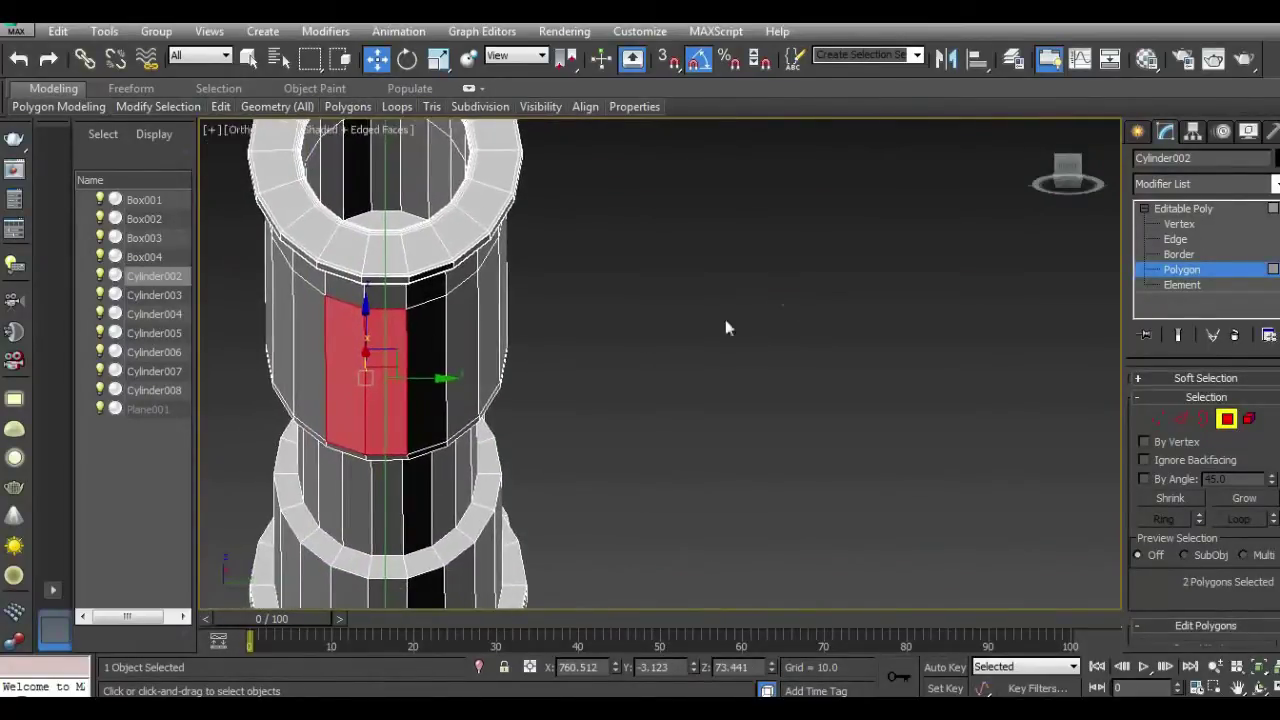
ctrl+click(436, 362)
middle_drag(591, 255, 601, 231)
ctrl+click(490, 428)
ctrl+click(460, 430)
ctrl+click(540, 435)
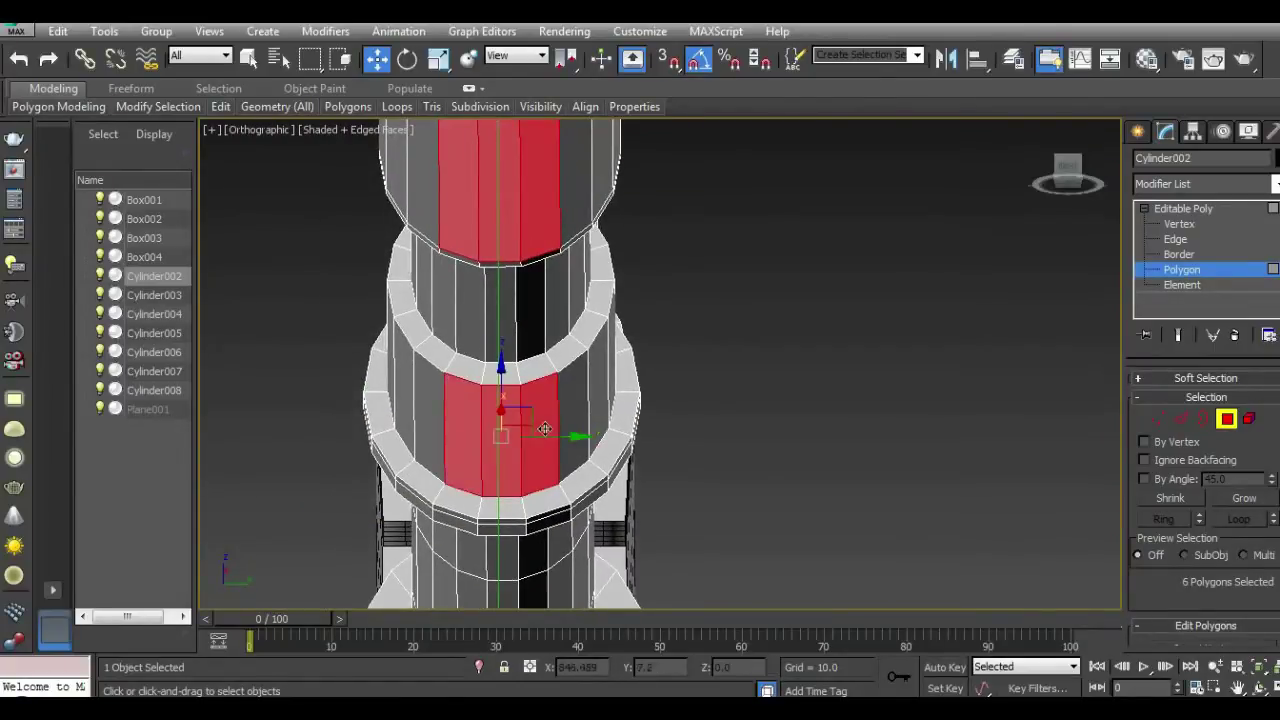
Step: Add three more underside faces to complete the nine-face selection
key(f)
mouse_move(563, 491)
middle_down()
mouse_move(563, 433)
mouse_move(651, 403)
middle_up()
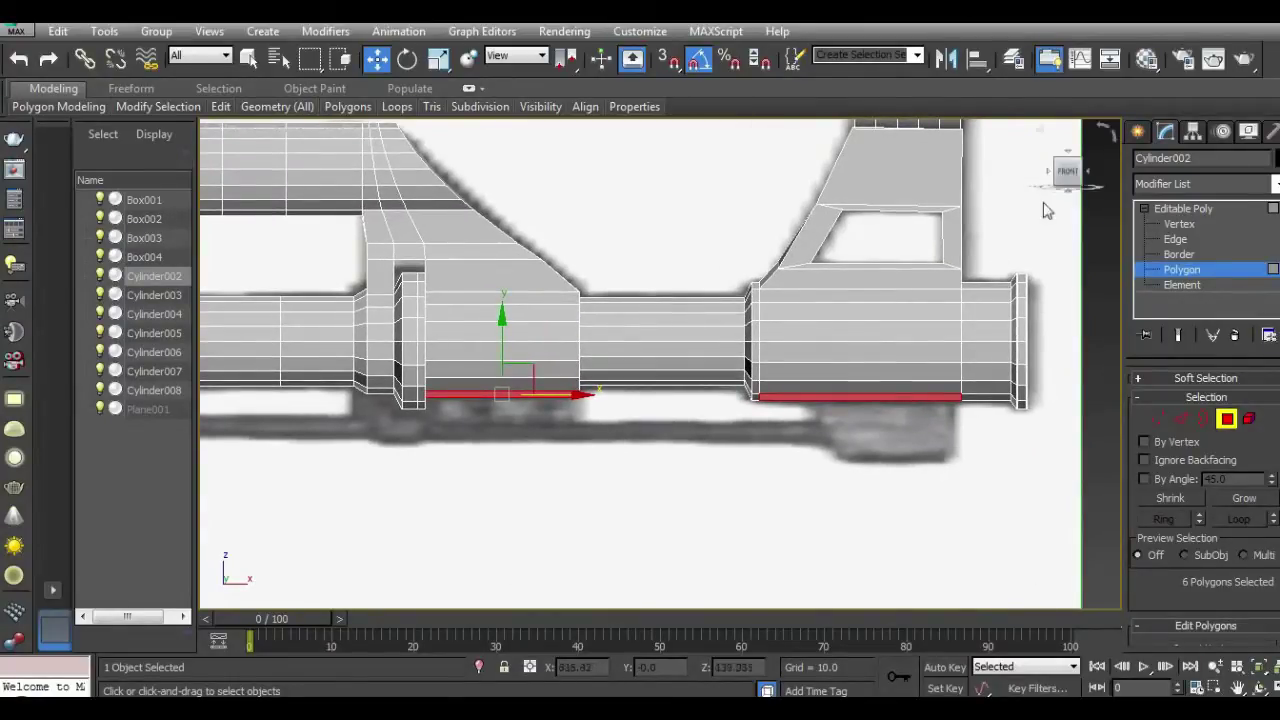
drag(1067, 172, 735, 160)
middle_drag(735, 160, 791, 337)
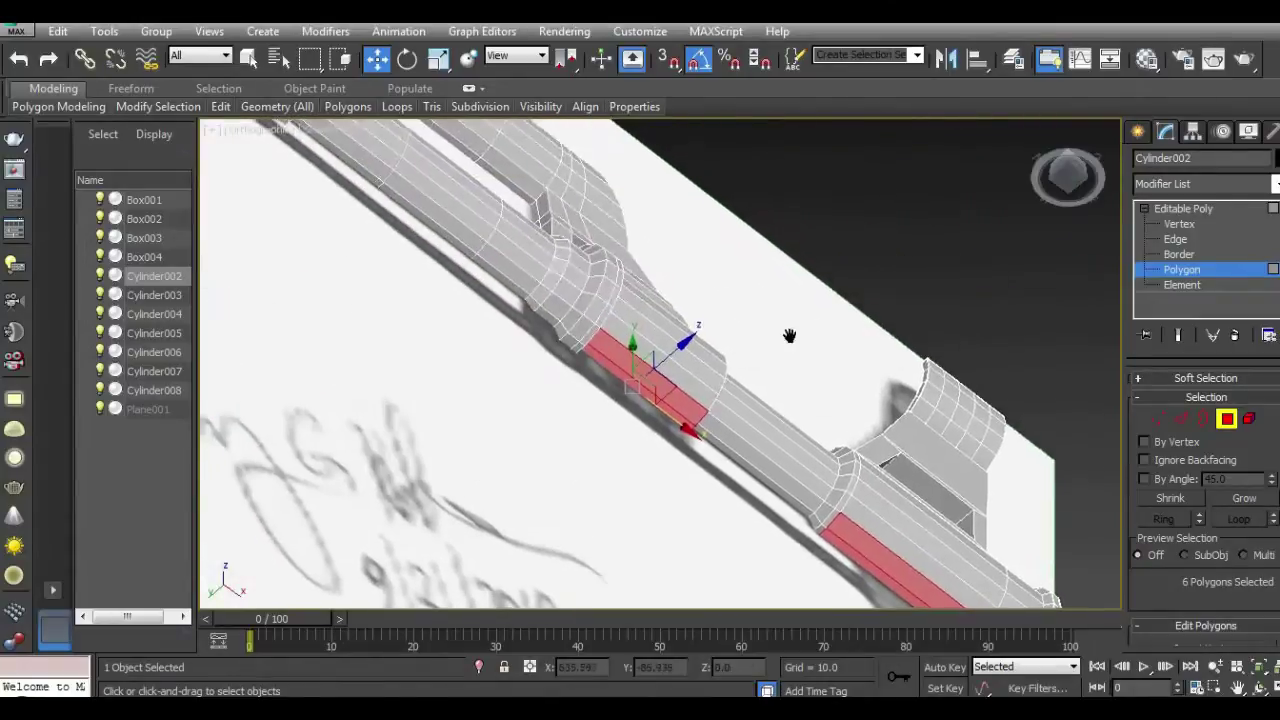
scroll(540, 313, up, 3)
ctrl+click(567, 313)
ctrl+click(543, 322)
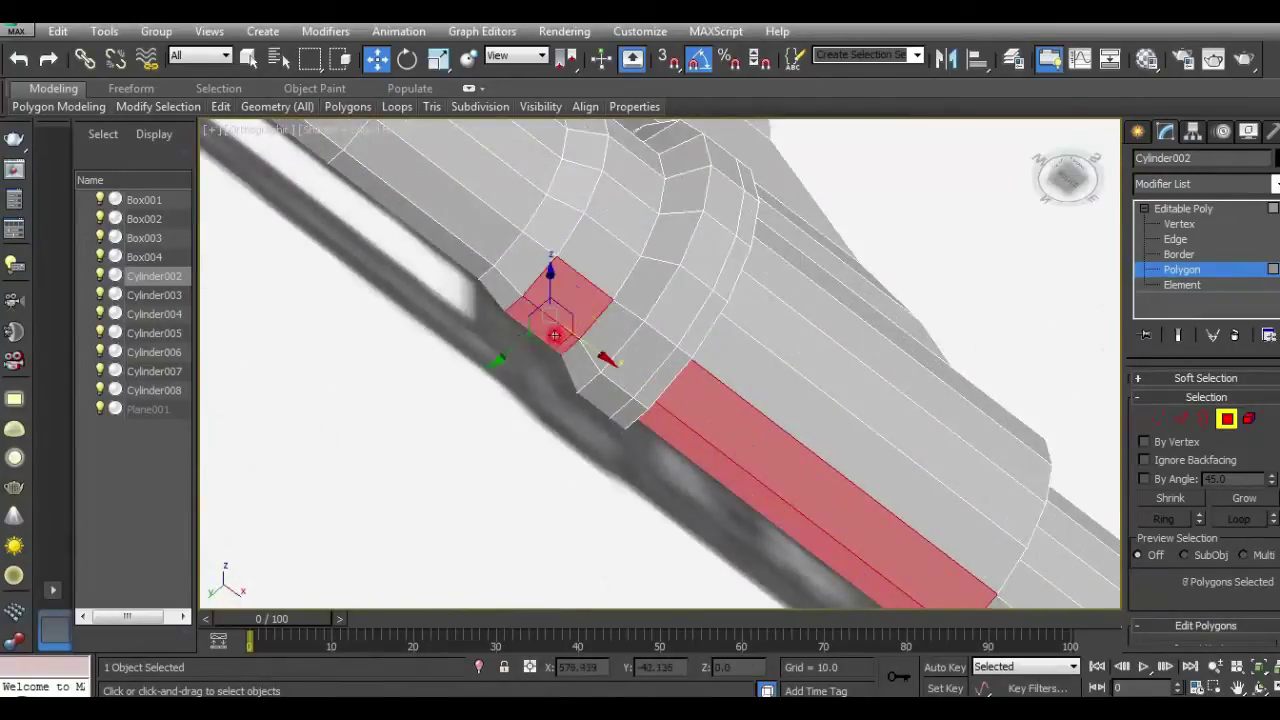
drag(1085, 178, 223, 173)
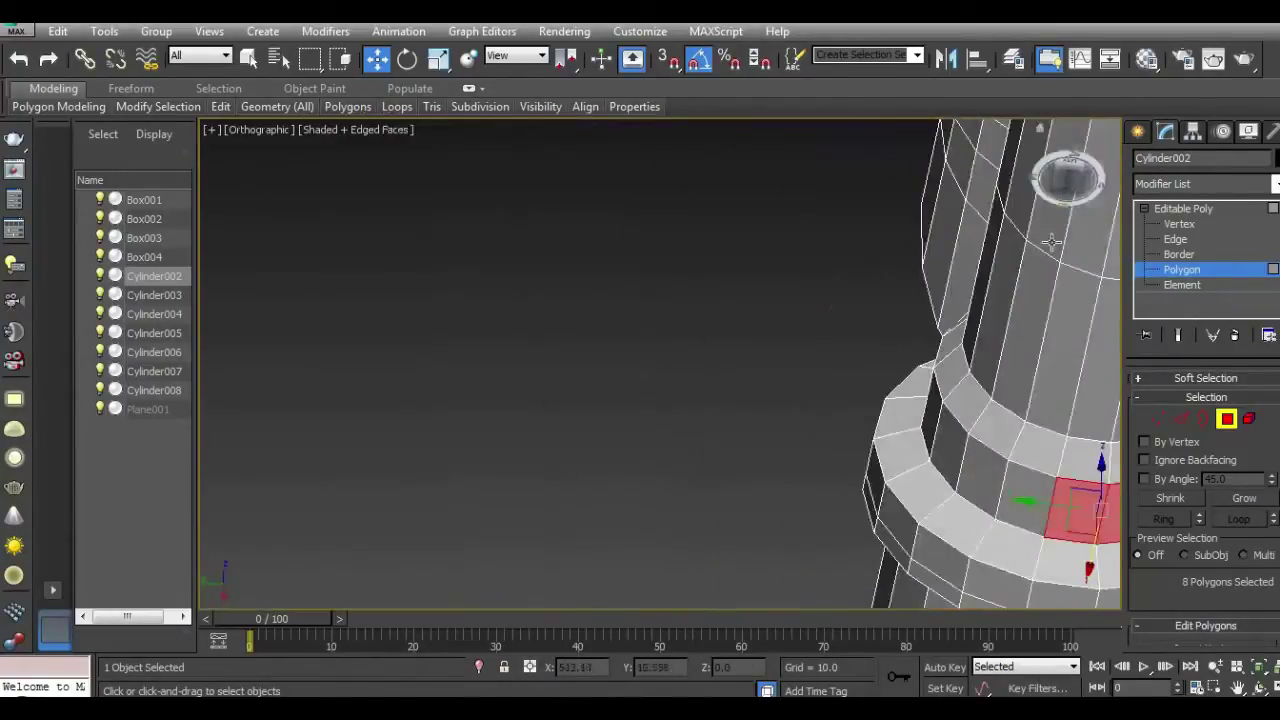
ctrl+click(1018, 517)
key(f)
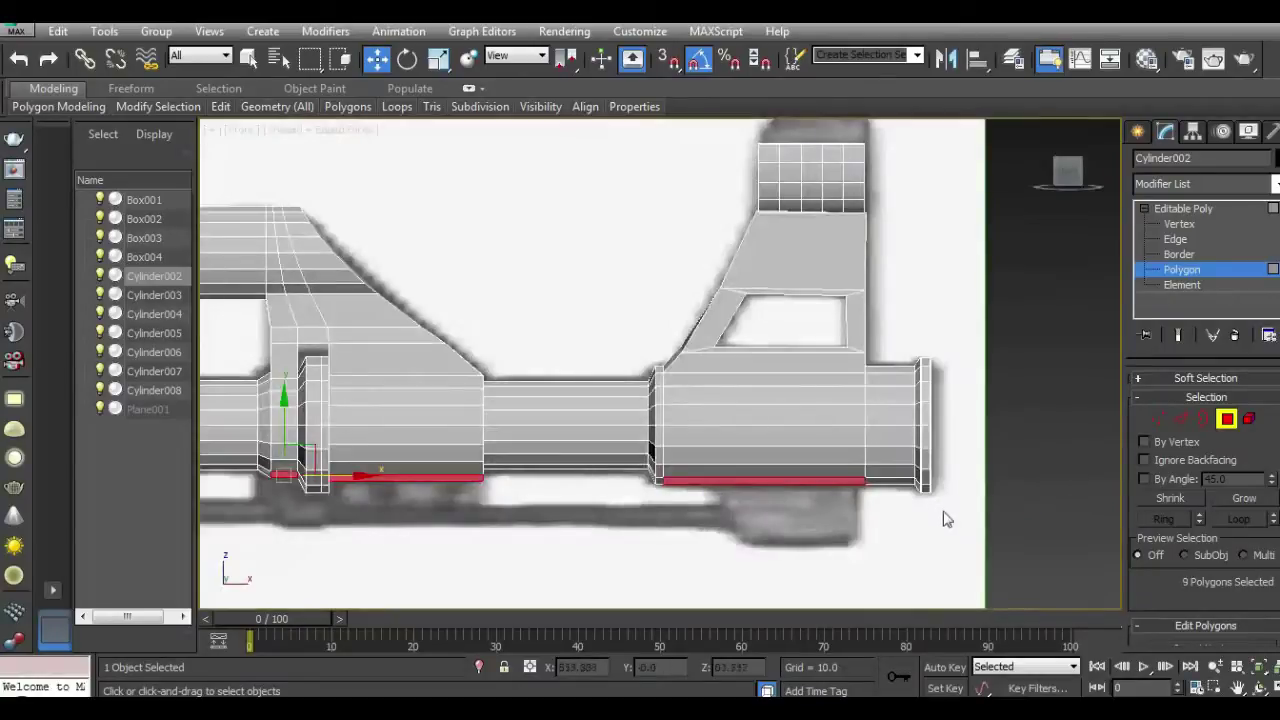
middle_drag(857, 552, 853, 528)
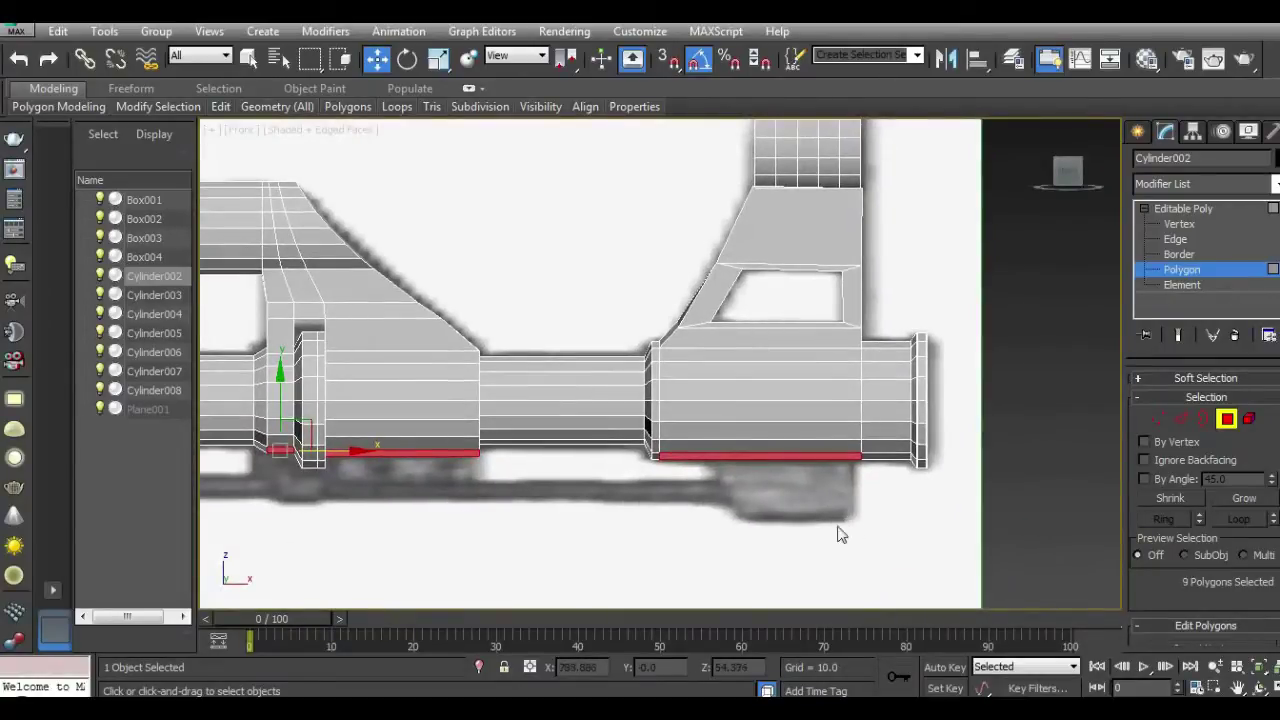
scroll(830, 540, up, 2)
Step: Insert an edge loop through the front sight base and deselect the faces left of it
mouse_move(220, 106)
click(372, 160)
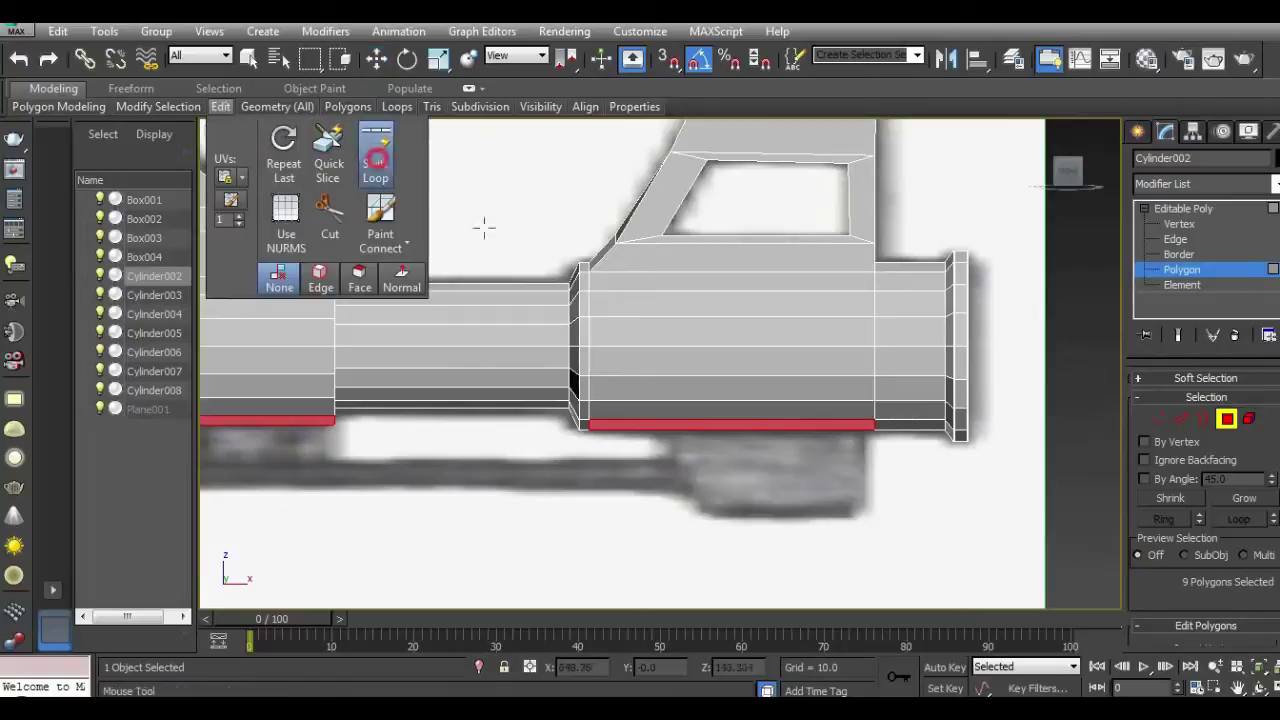
click(673, 415)
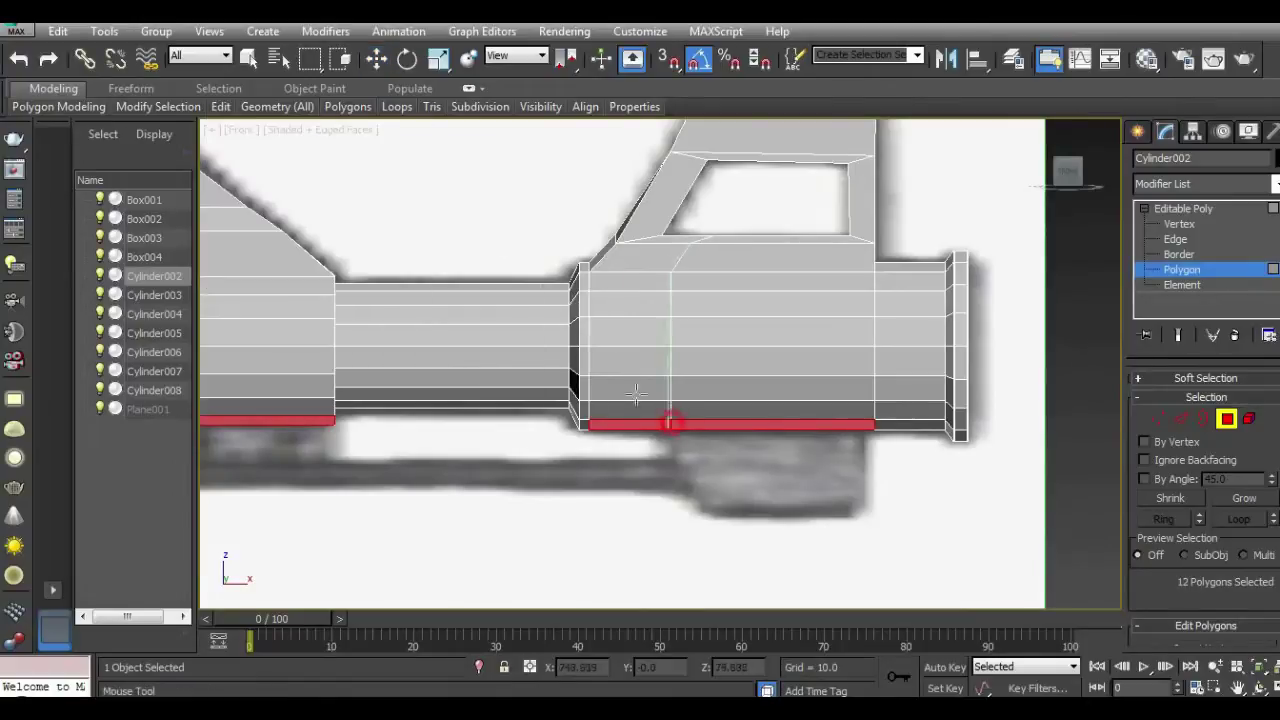
click(376, 58)
alt+drag(437, 269, 634, 514)
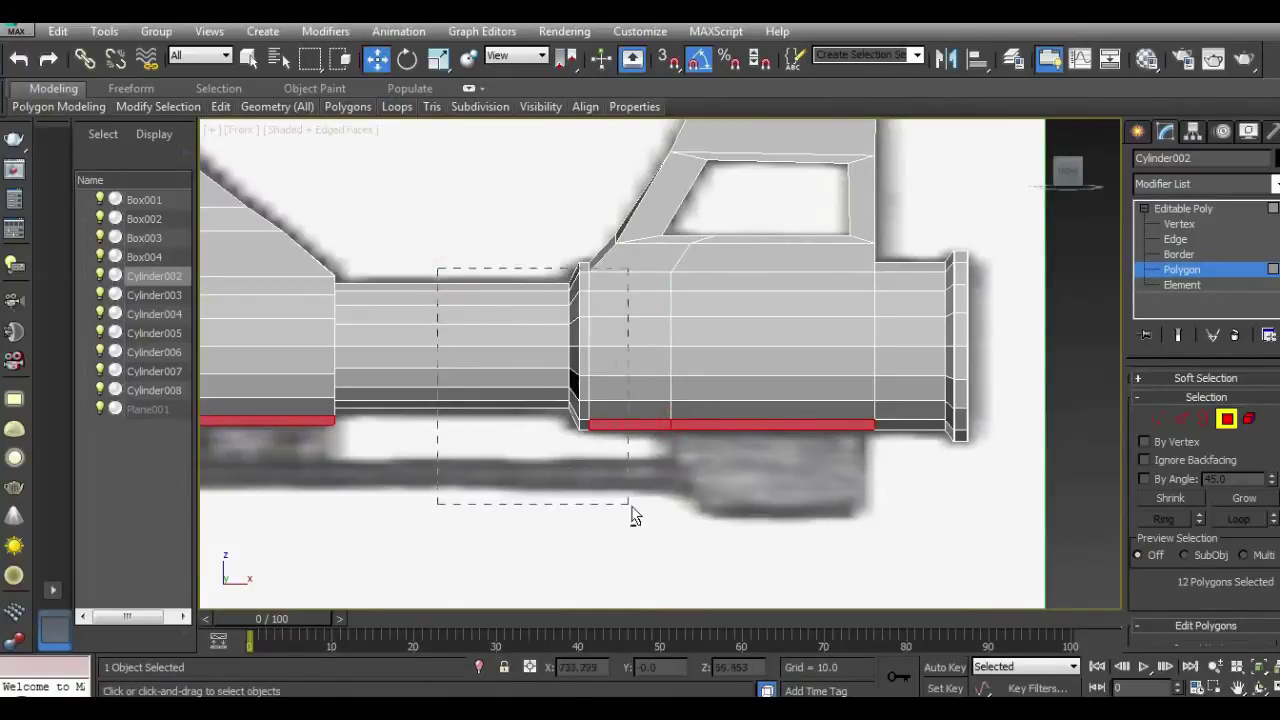
scroll(1212, 571, down, 3)
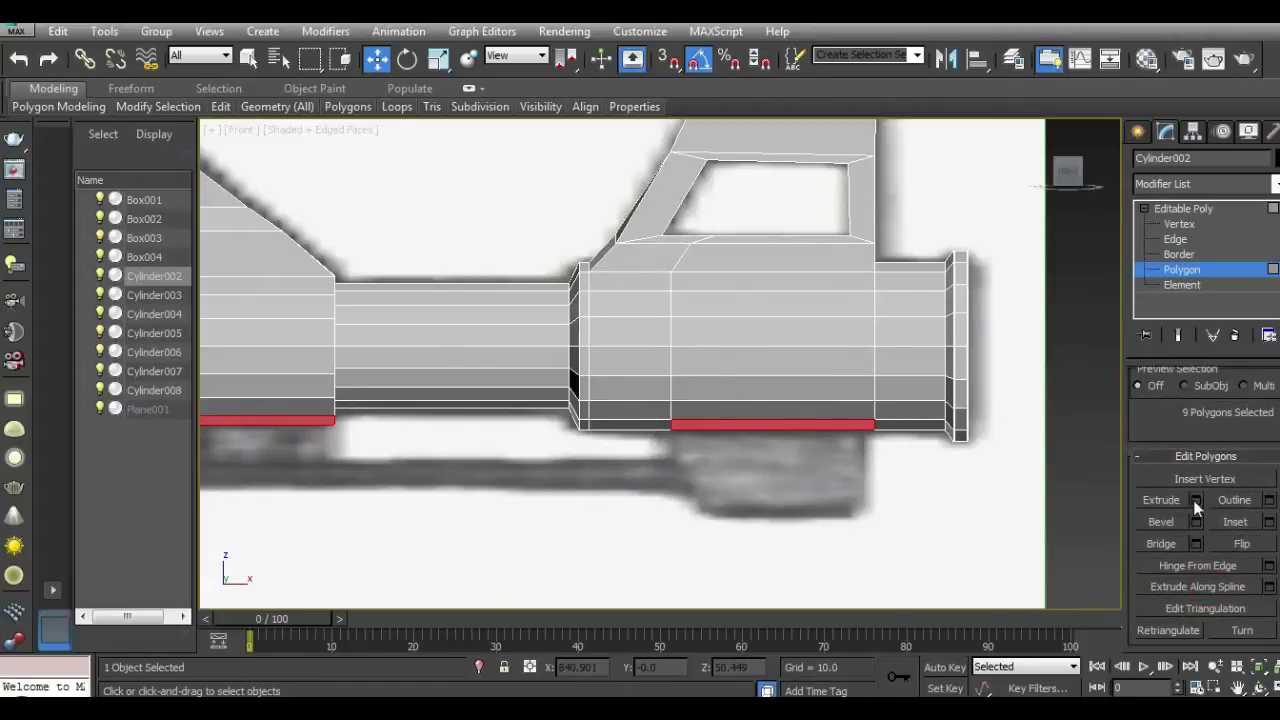
Step: Try an extrusion of the underside faces, then back out to Polygon level
click(1196, 500)
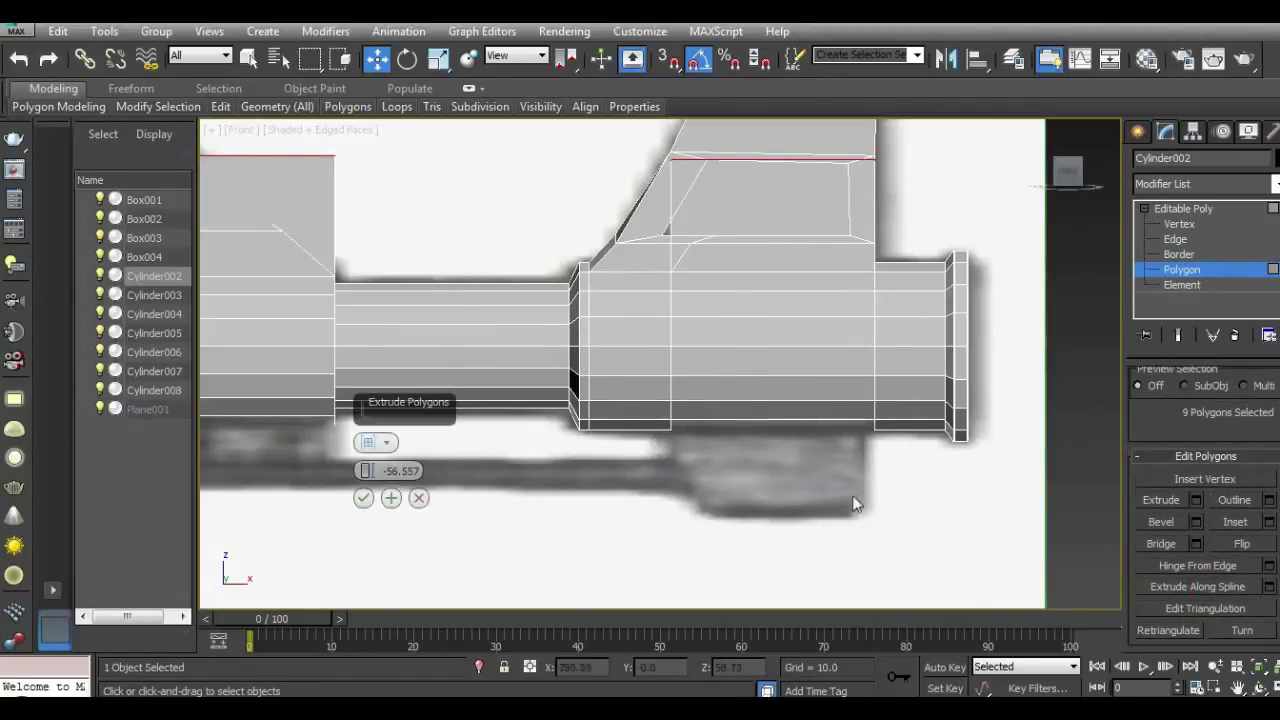
drag(366, 470, 392, 172)
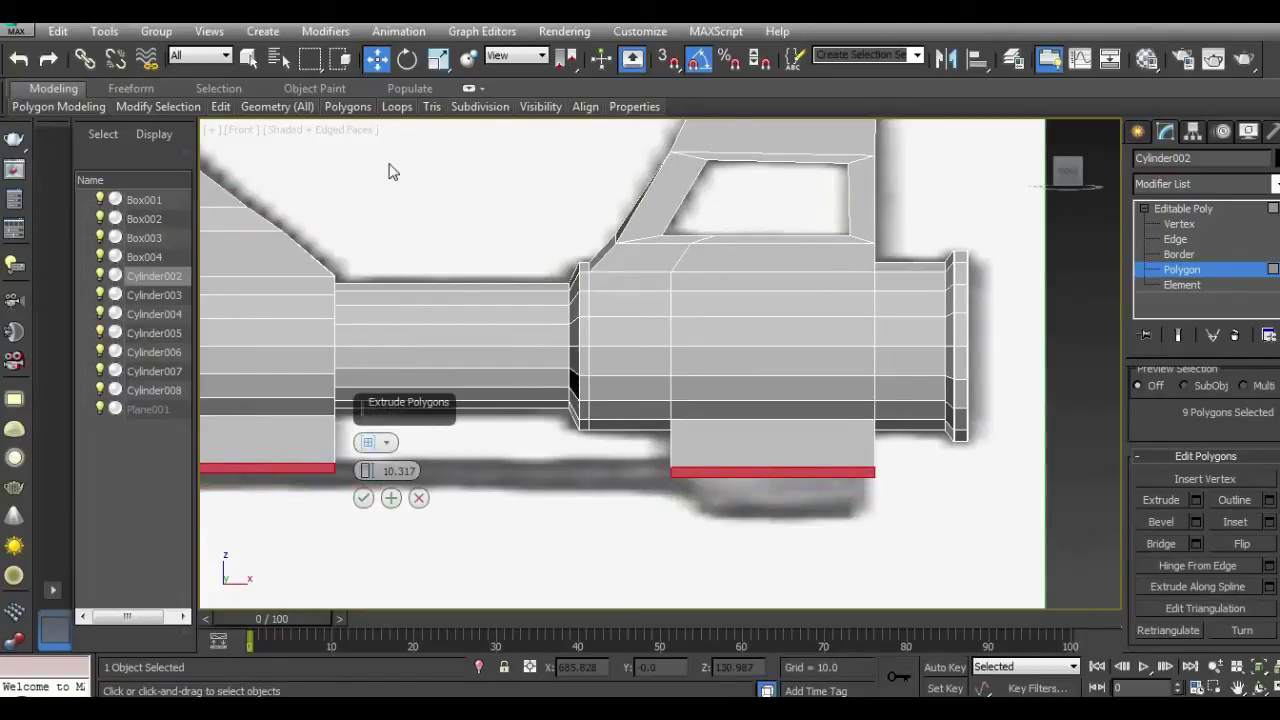
key(1)
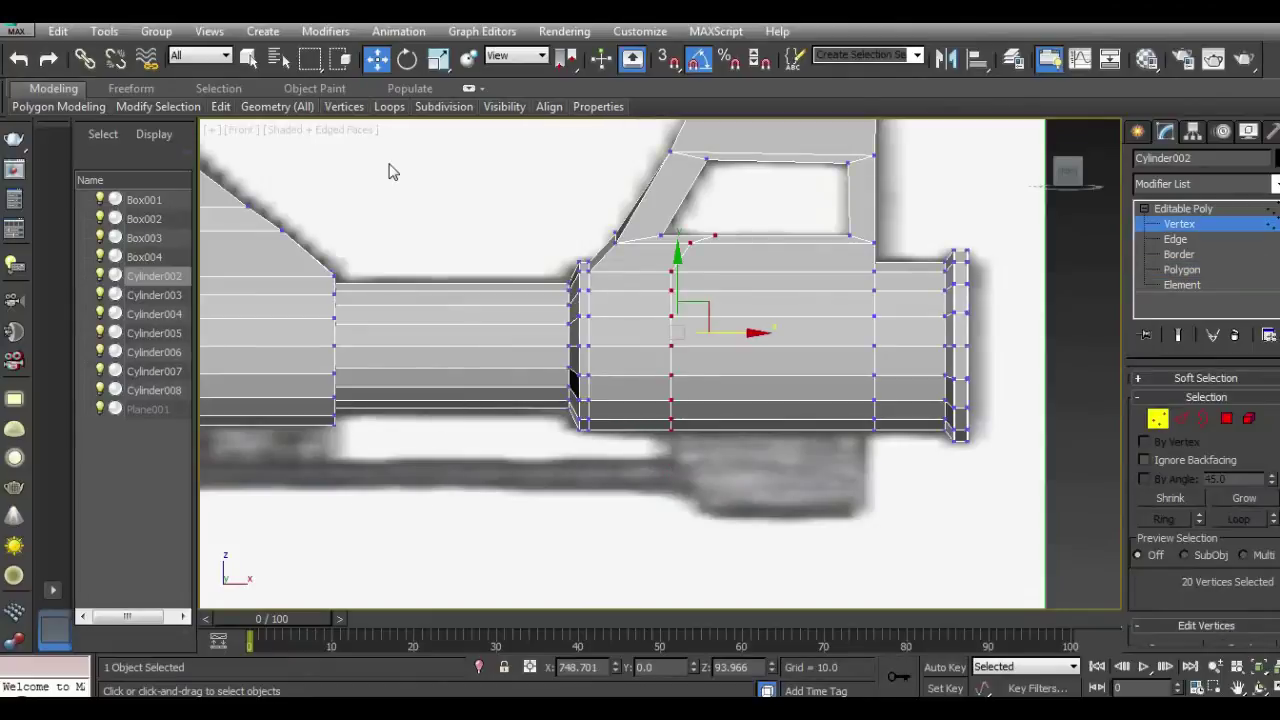
click(1228, 418)
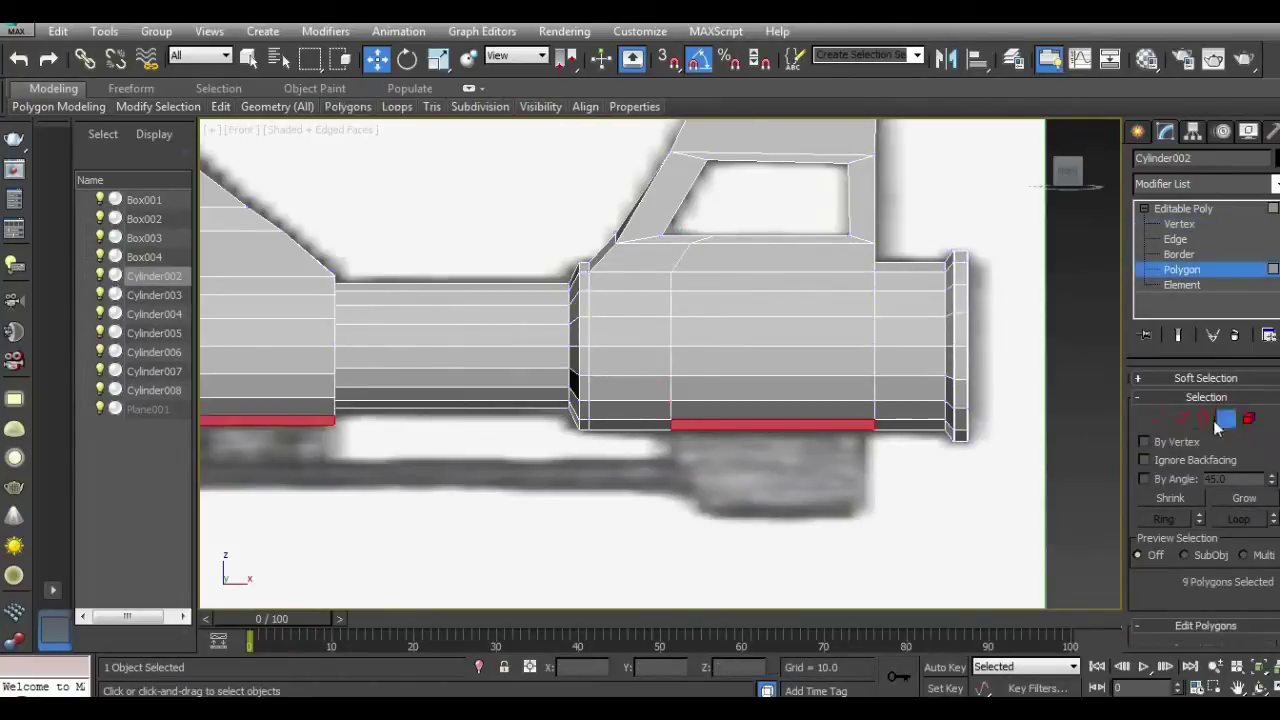
scroll(1232, 470, down, 3)
Step: Extrude the nine bottom faces downward by about 10.731 units
click(1201, 527)
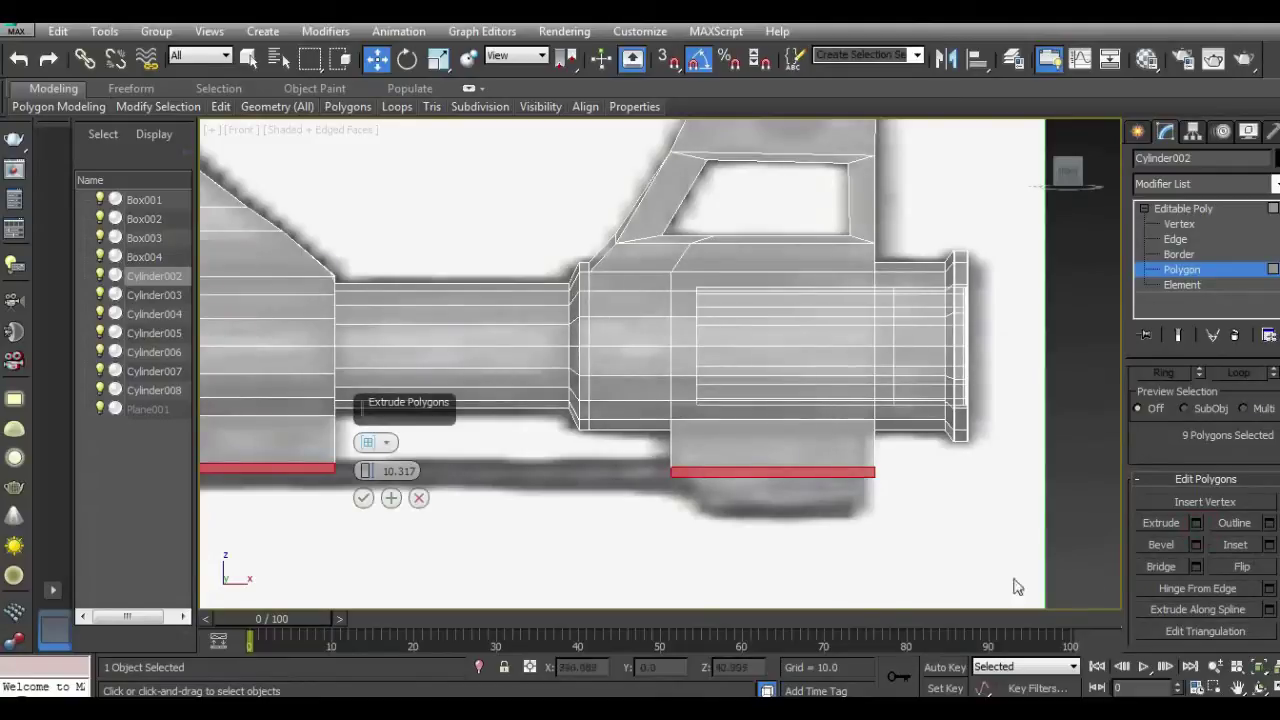
middle_drag(737, 527, 814, 503)
middle_drag(524, 498, 699, 489)
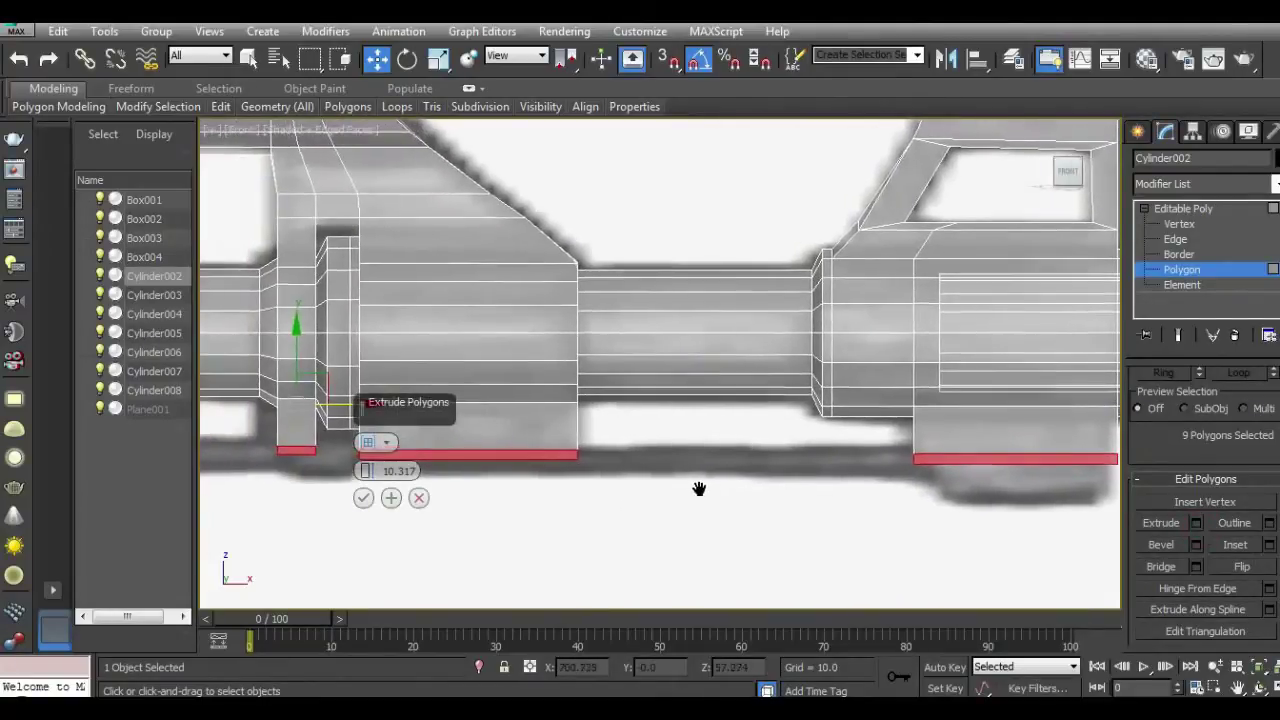
drag(368, 475, 366, 477)
click(363, 499)
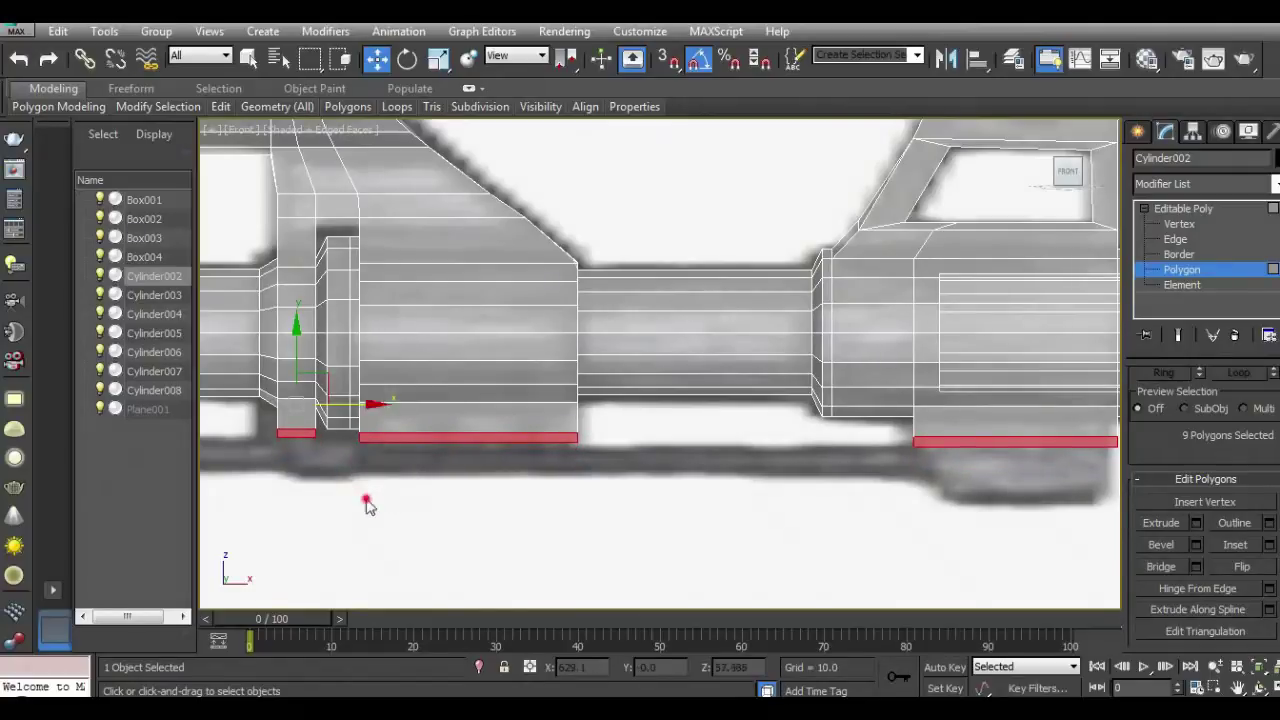
scroll(1185, 465, down, 5)
Step: Flatten the extruded faces with Make Planar and lower the bottom vertex row
click(1180, 487)
scroll(843, 500, up, 2)
scroll(851, 466, up, 2)
scroll(851, 466, up, 2)
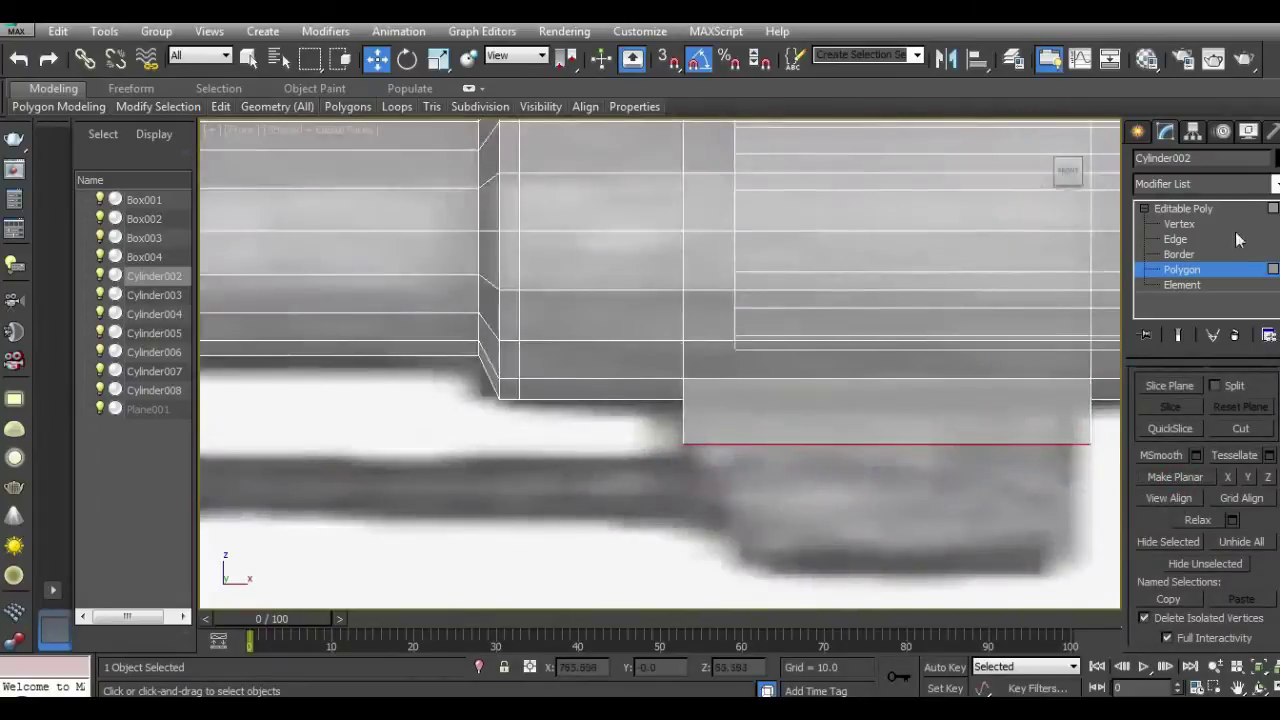
click(1179, 224)
drag(654, 427, 1175, 557)
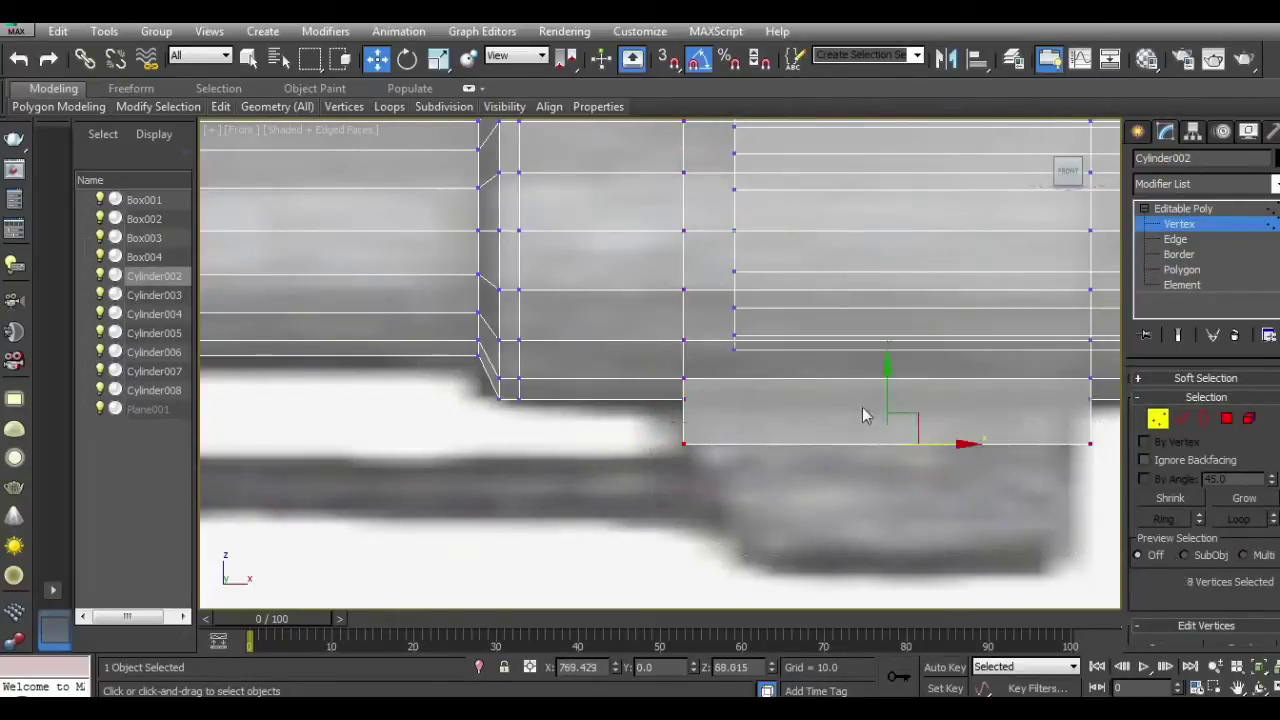
drag(890, 396, 891, 414)
Step: Pull the bottom-left and bottom-right corner vertices inward to taper the block
mouse_move(646, 434)
mouse_down()
mouse_move(732, 467)
mouse_move(752, 453)
mouse_up()
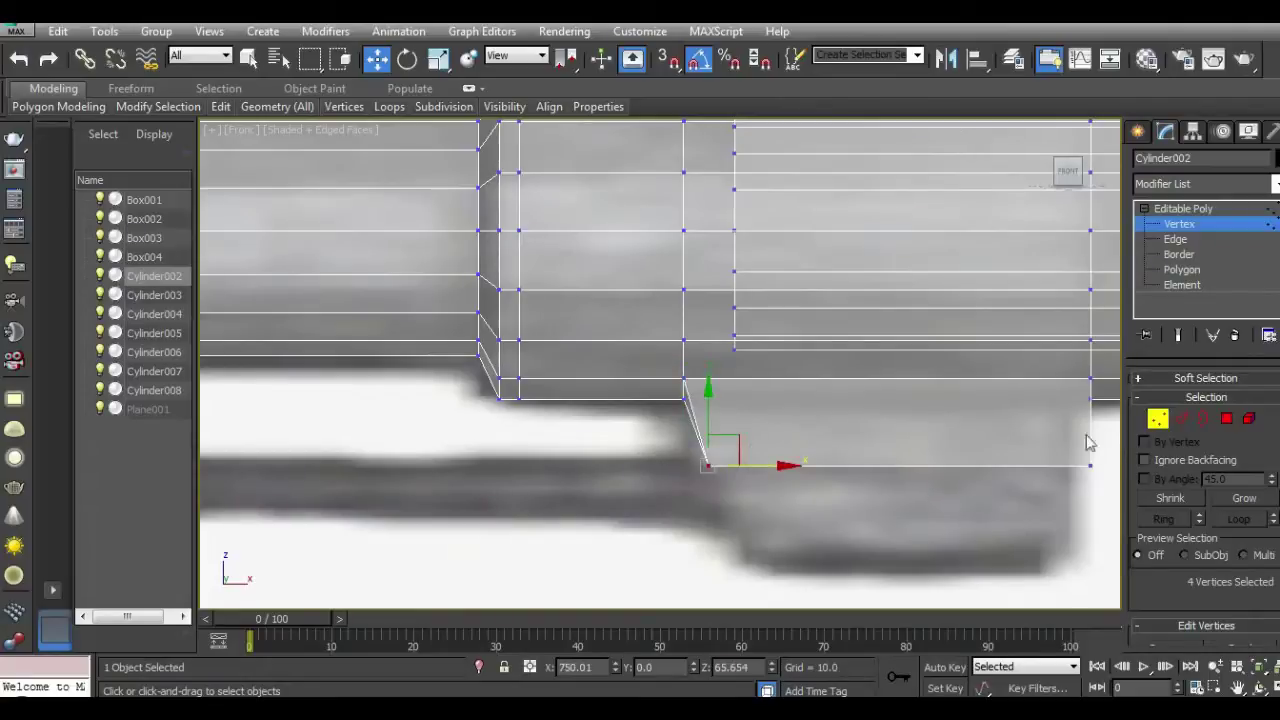
middle_drag(1088, 443, 988, 426)
drag(986, 423, 1045, 515)
drag(1028, 451, 1000, 451)
scroll(856, 502, down, 2)
scroll(848, 445, down, 1)
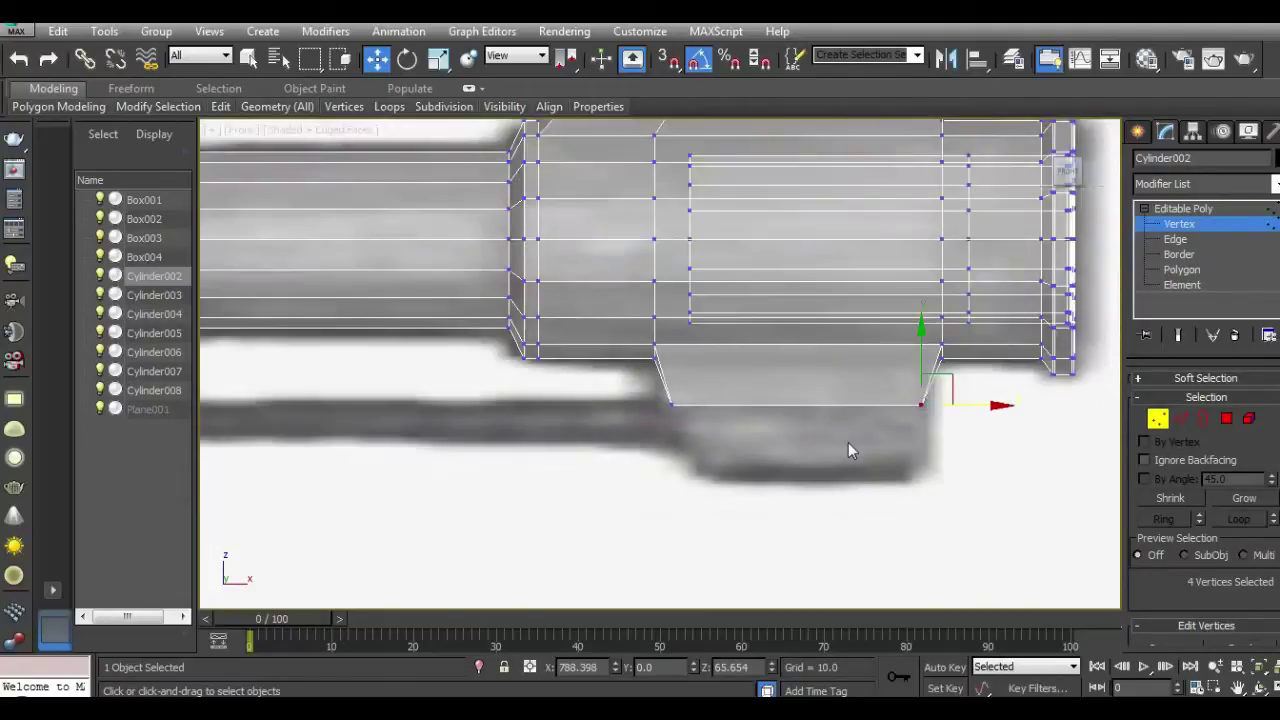
scroll(990, 410, down, 2)
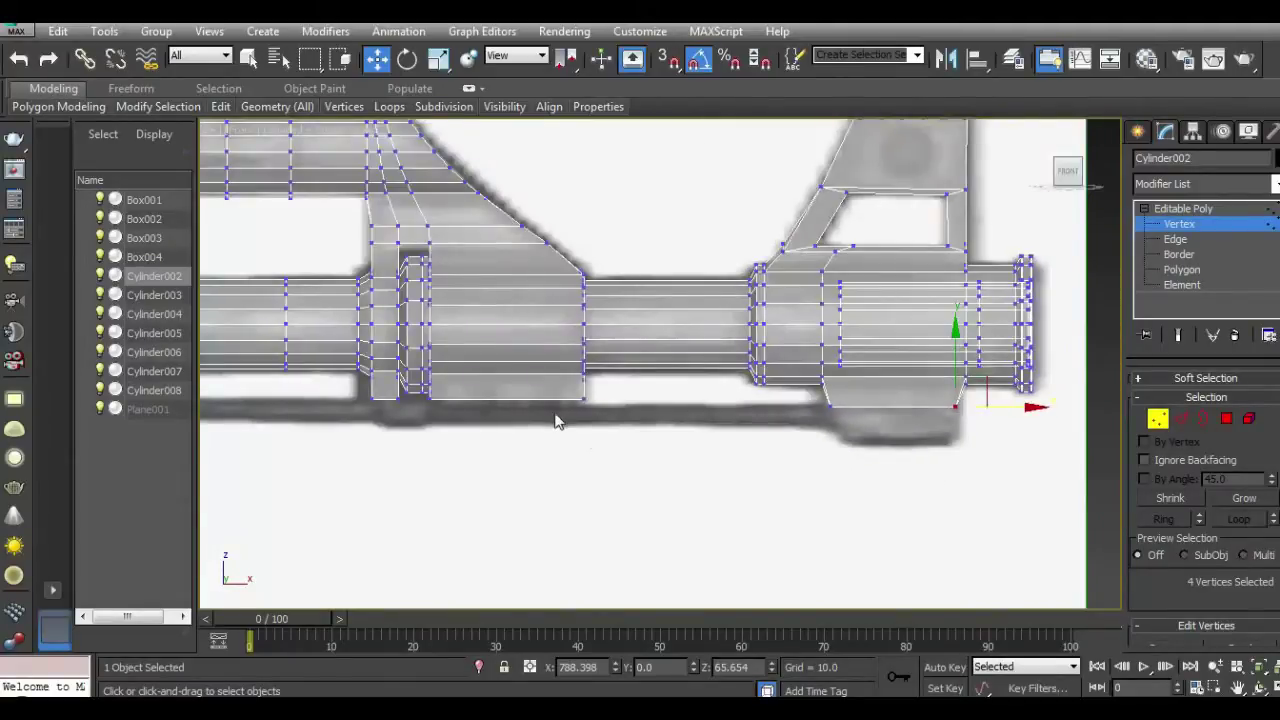
scroll(557, 421, up, 1)
Step: Return to Polygon level with the rifle's front end in view
middle_drag(517, 417, 654, 437)
scroll(408, 368, down, 1)
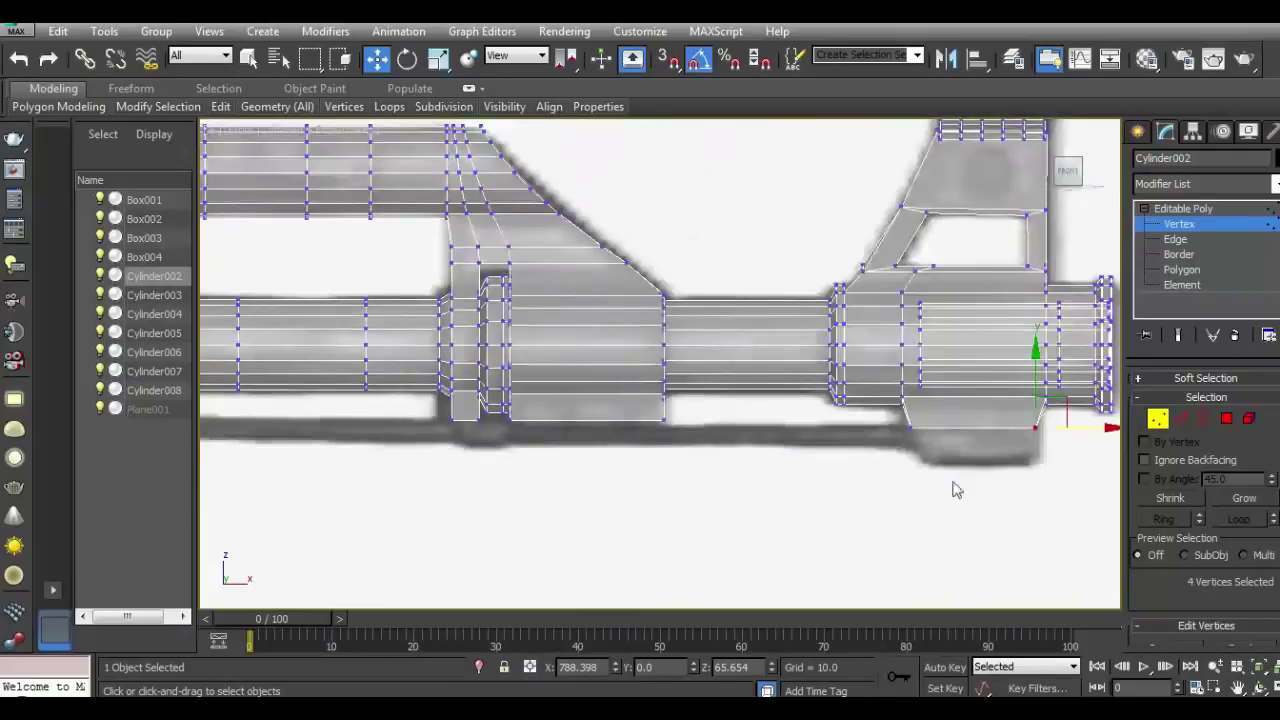
scroll(1040, 440, up, 2)
scroll(1035, 420, up, 2)
click(1230, 422)
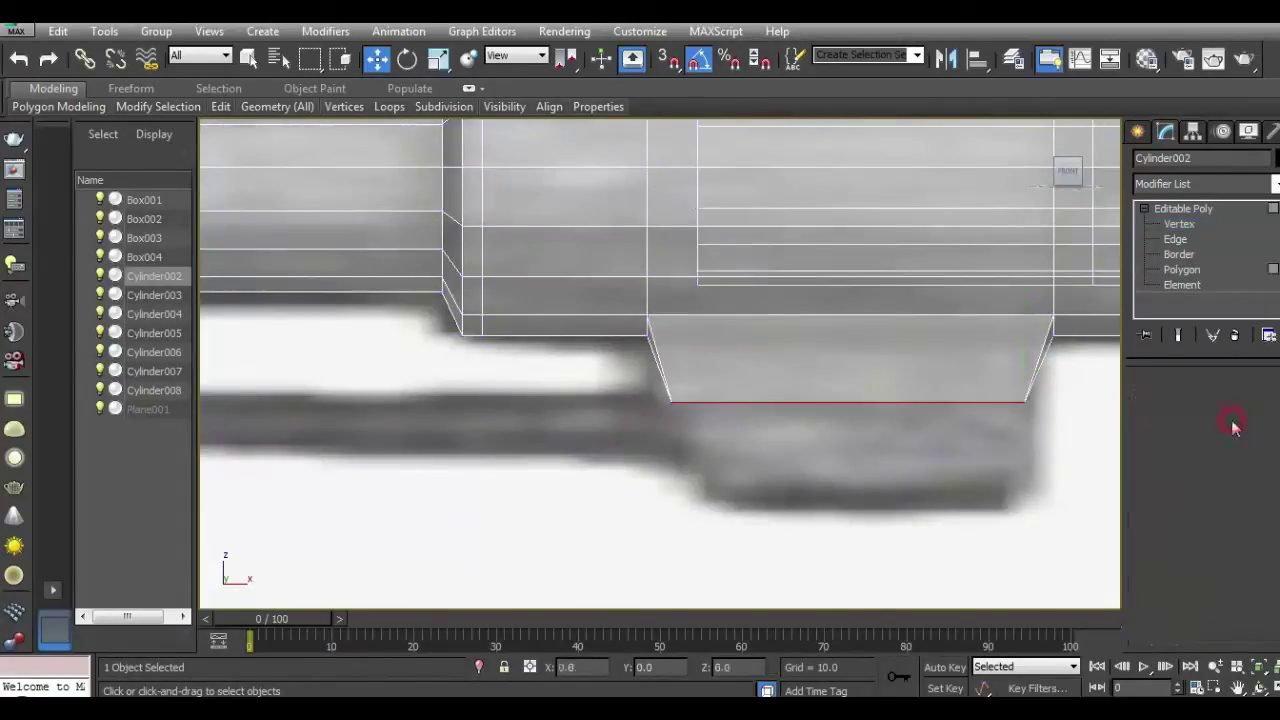
key(4)
scroll(953, 290, down, 4)
Step: Select the block's three bottom faces and preview an extrusion with Plane001 hidden, then cancel
click(514, 249)
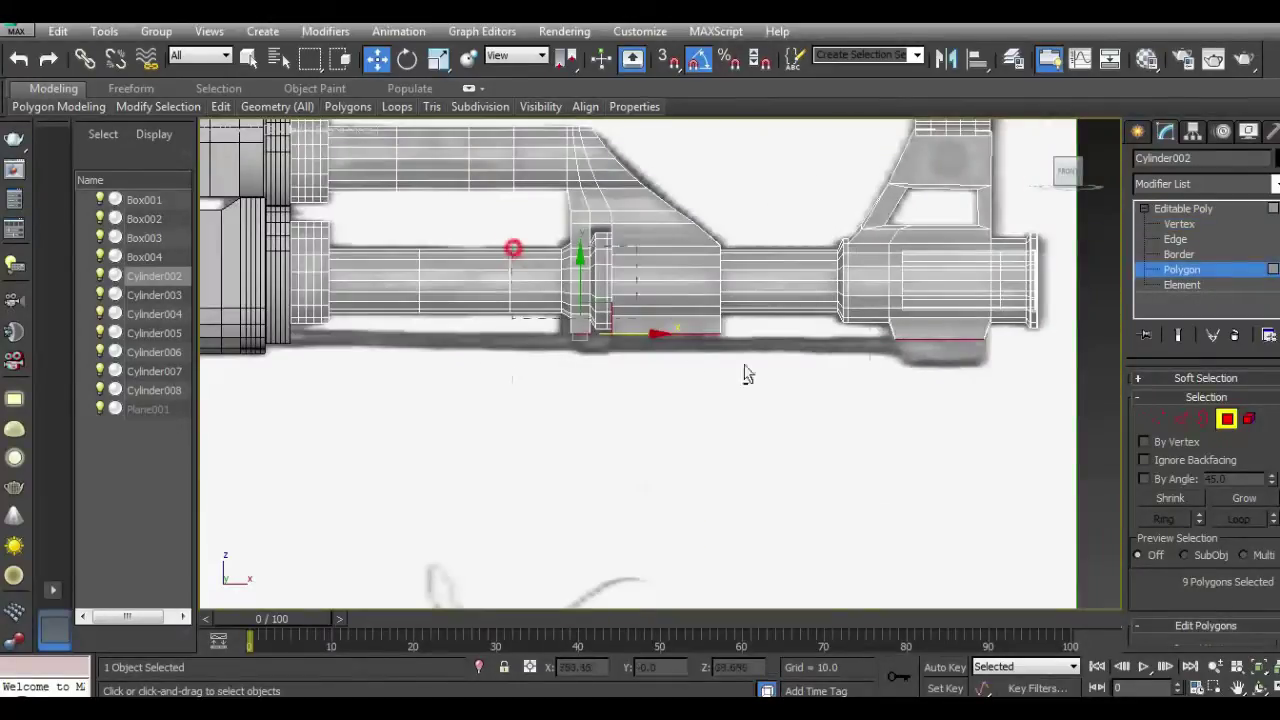
scroll(1000, 320, up, 3)
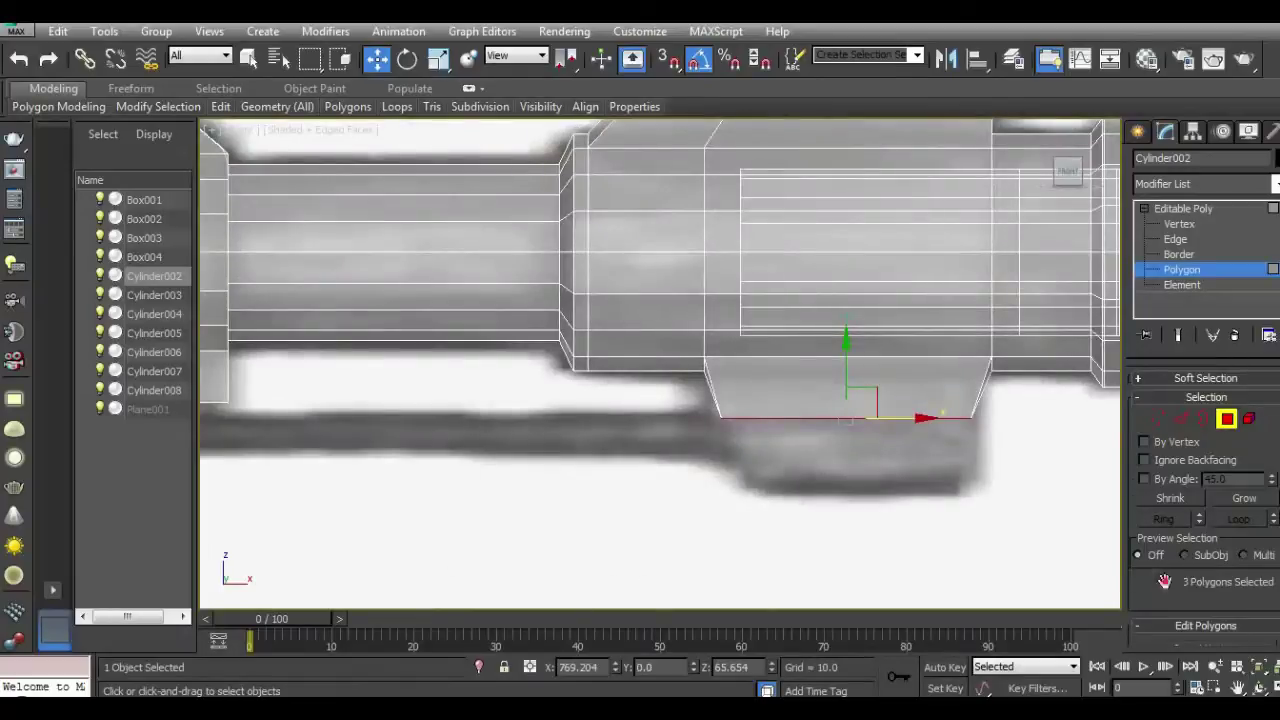
scroll(1164, 581, down, 4)
click(1197, 527)
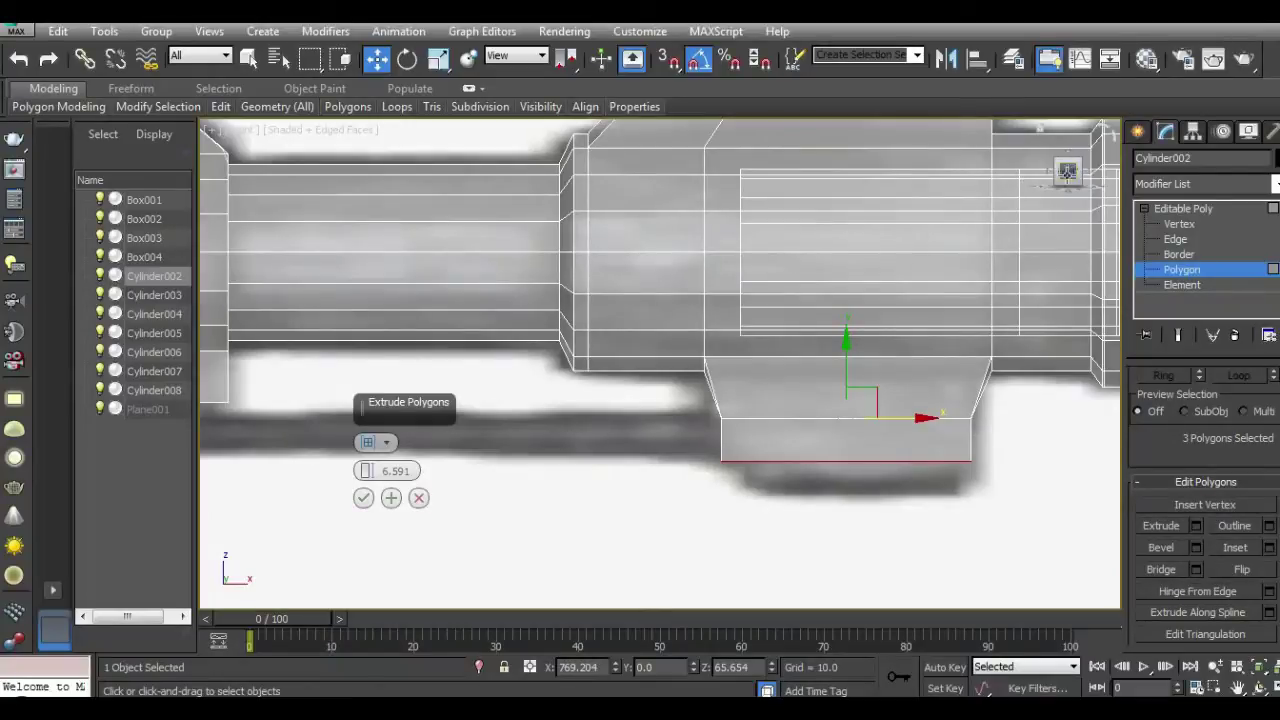
click(100, 410)
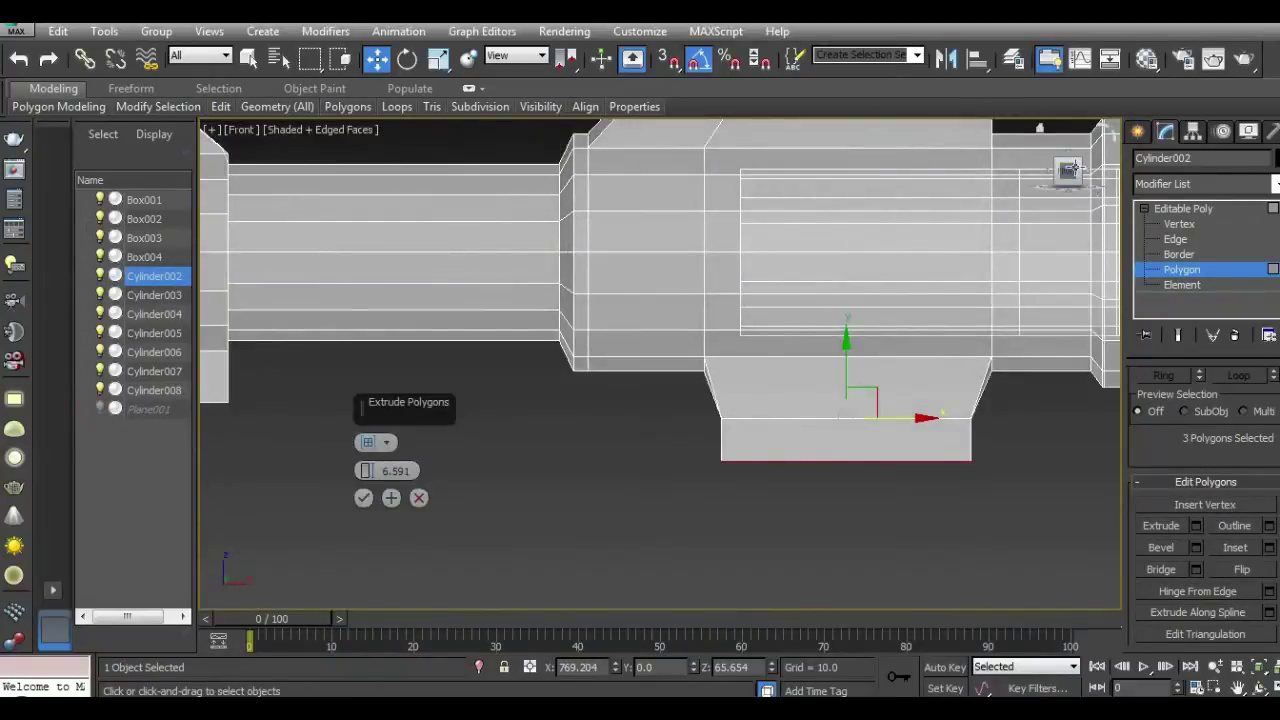
drag(1068, 168, 1066, 172)
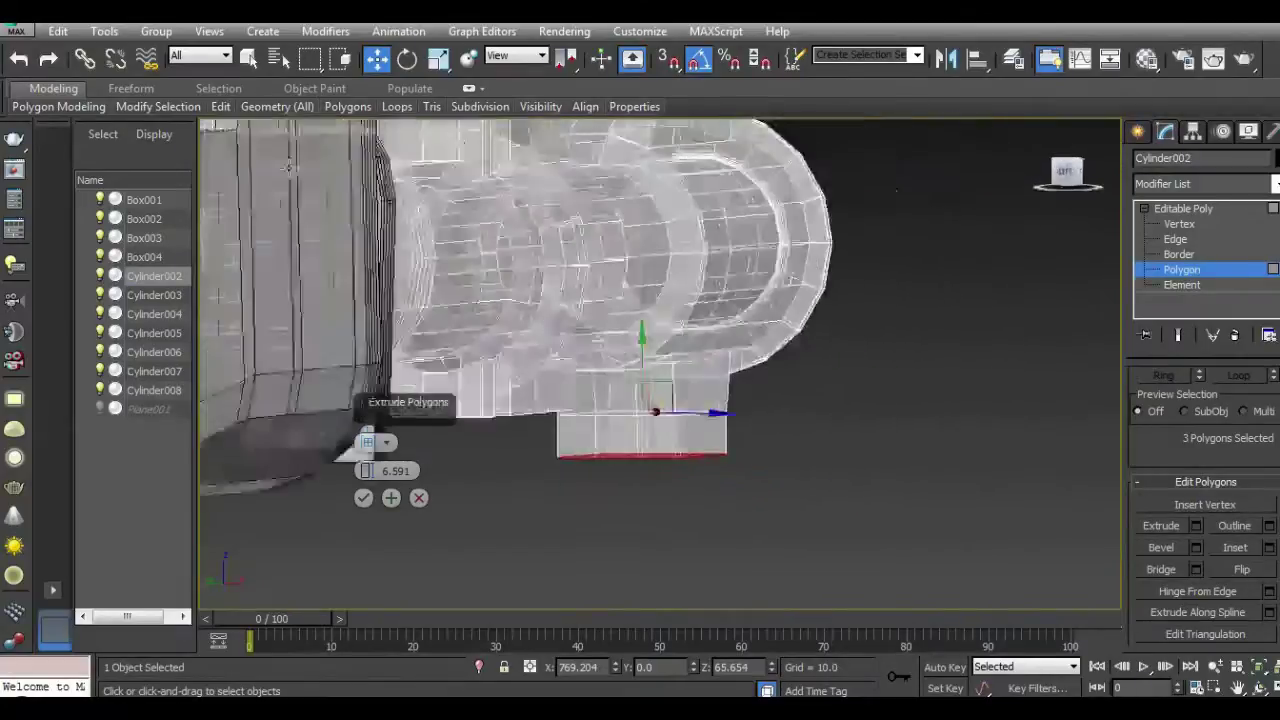
alt+middle_drag(287, 165, 500, 550)
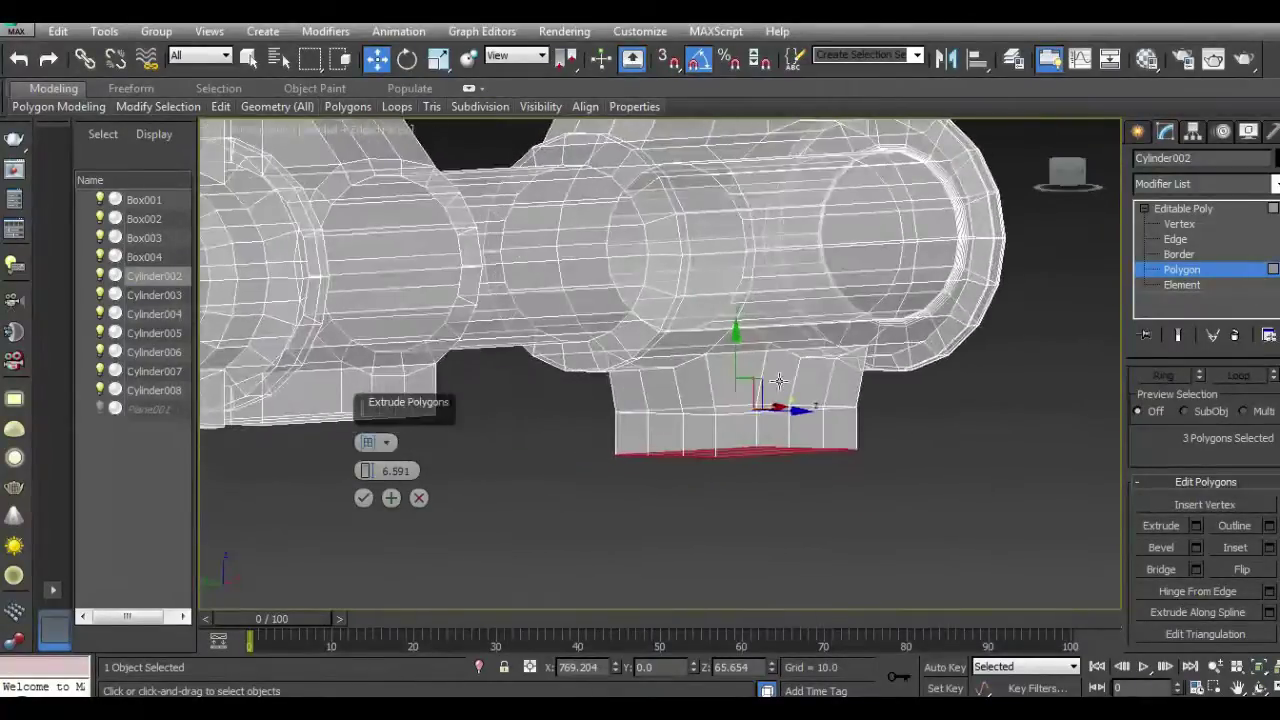
click(420, 500)
Step: Scale the three bottom faces narrower
click(438, 58)
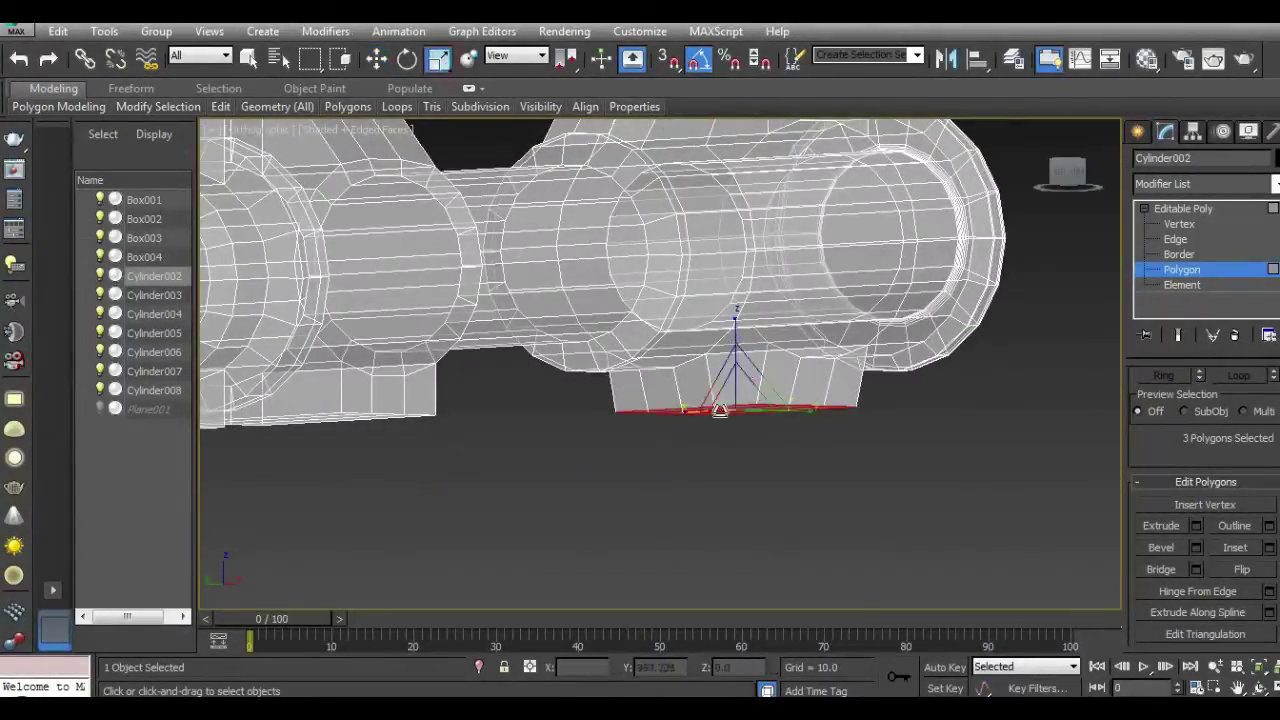
drag(798, 414, 714, 417)
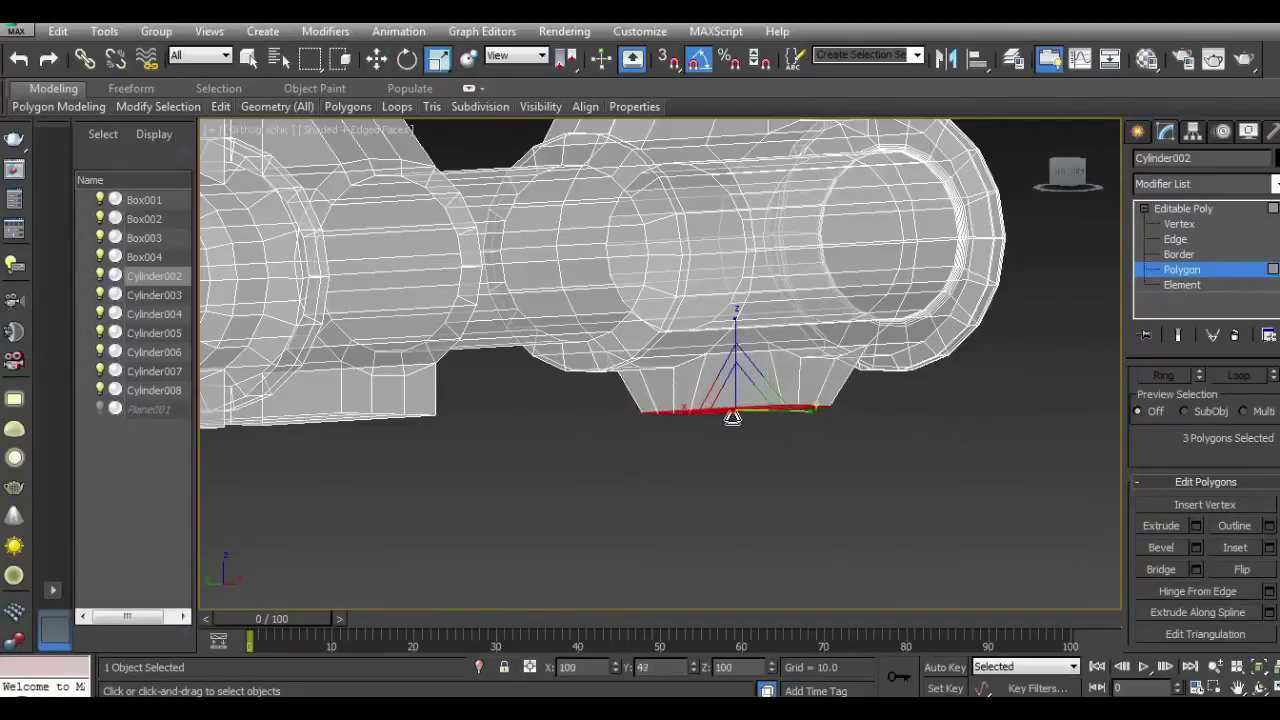
click(1086, 176)
mouse_move(1086, 176)
mouse_down()
mouse_move(1050, 182)
mouse_move(1062, 178)
mouse_up()
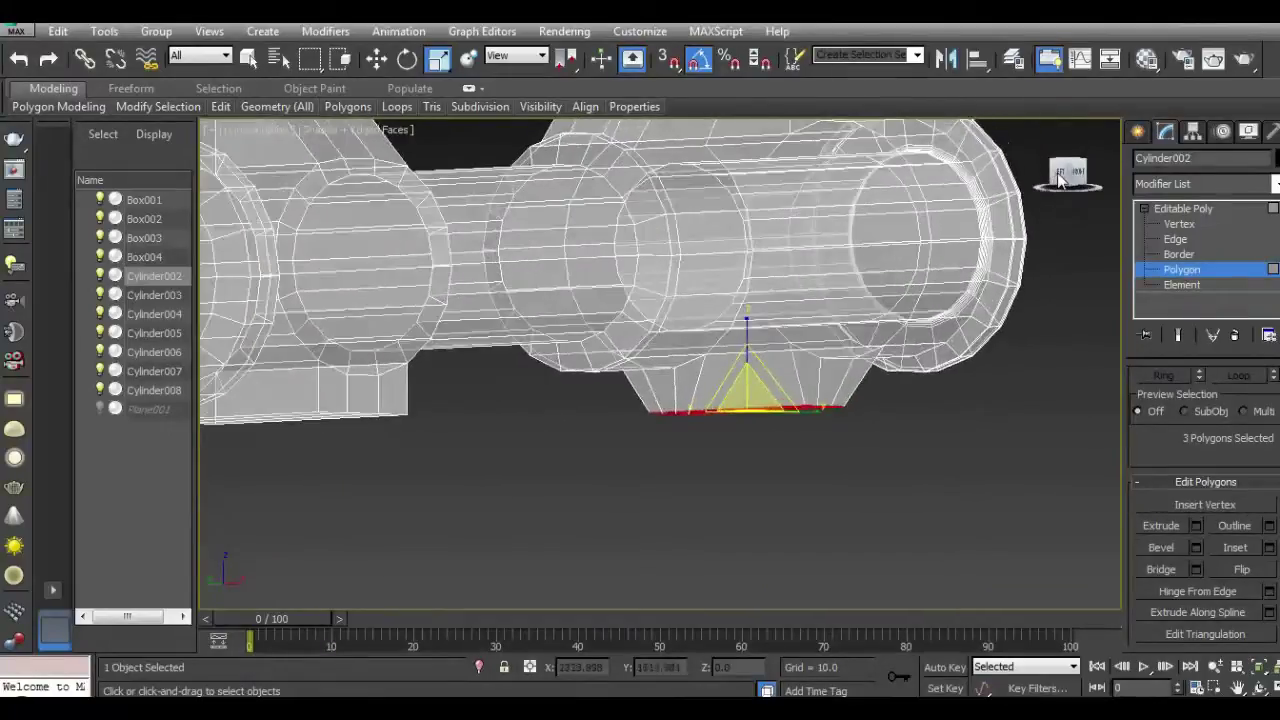
Step: Extrude the narrowed faces down 6.591 units and show Plane001 again
click(1195, 527)
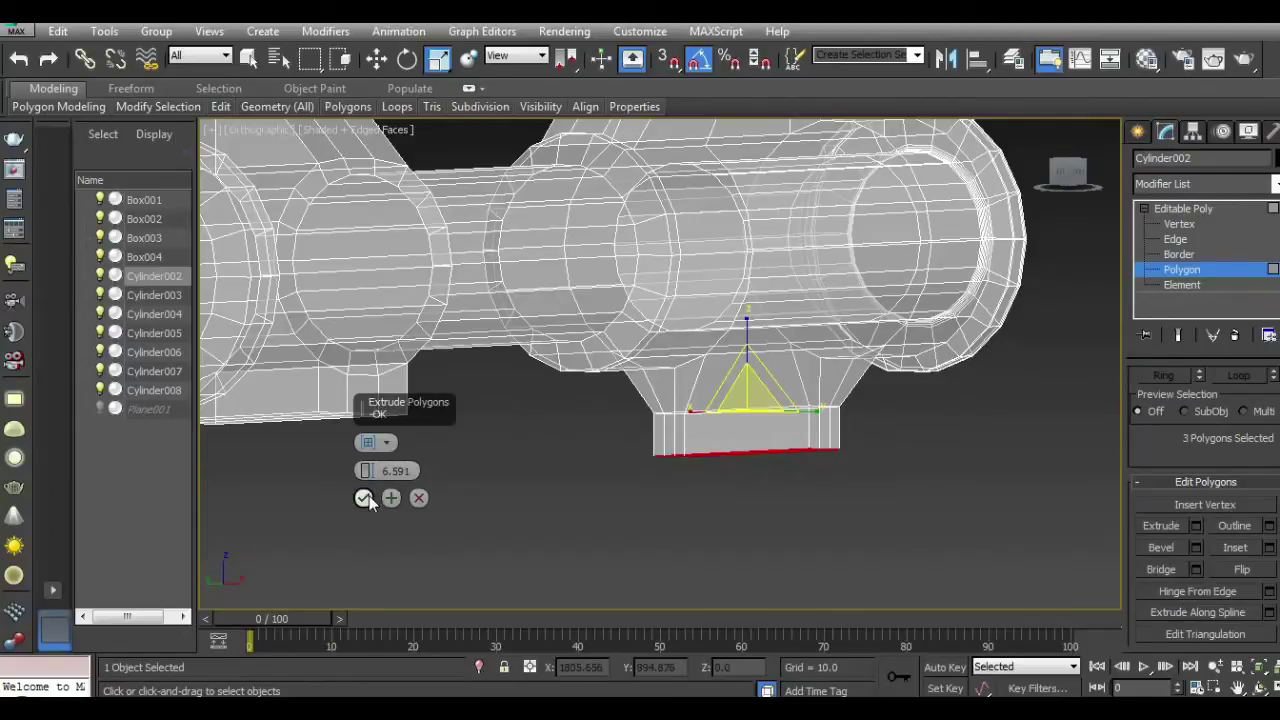
key(f)
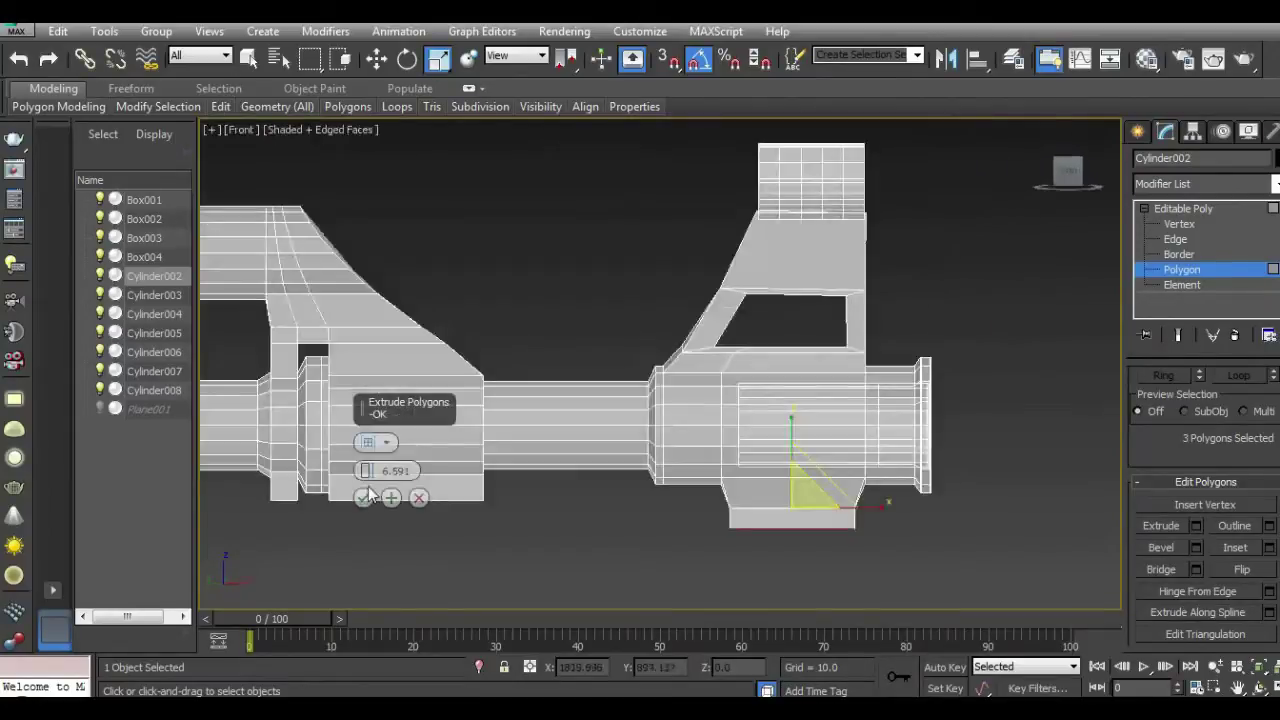
click(101, 409)
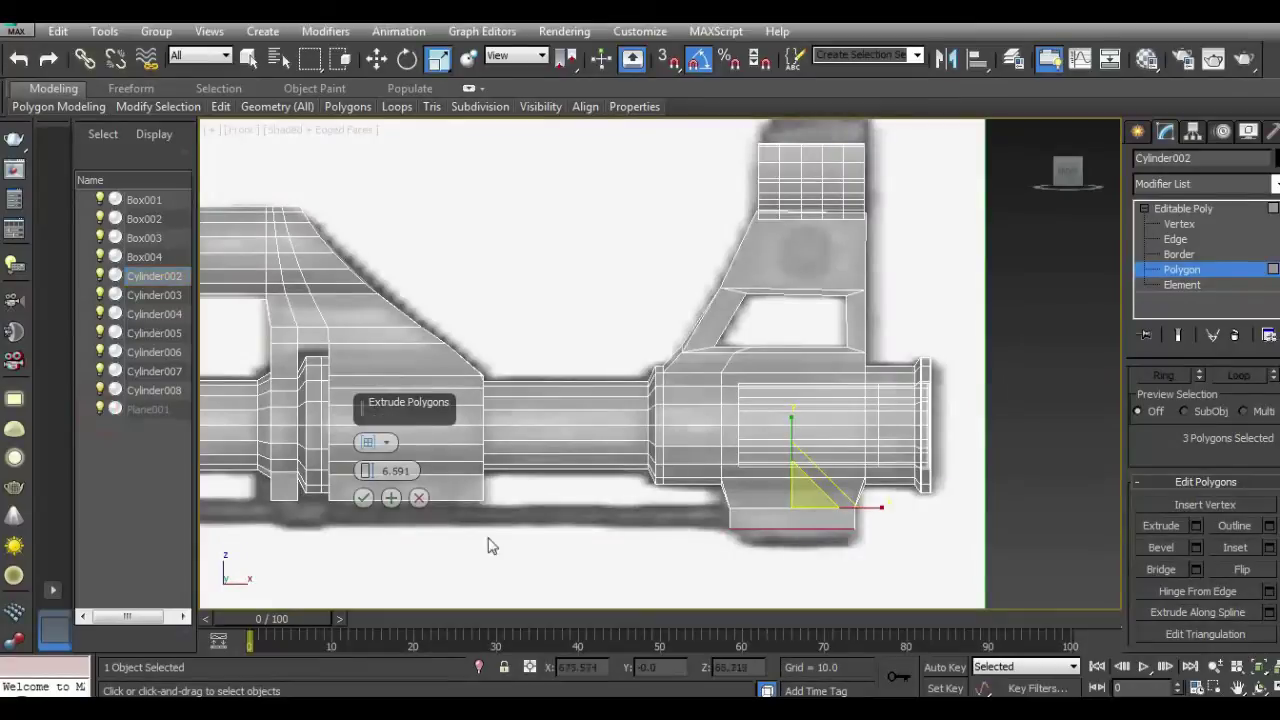
scroll(717, 540, up, 5)
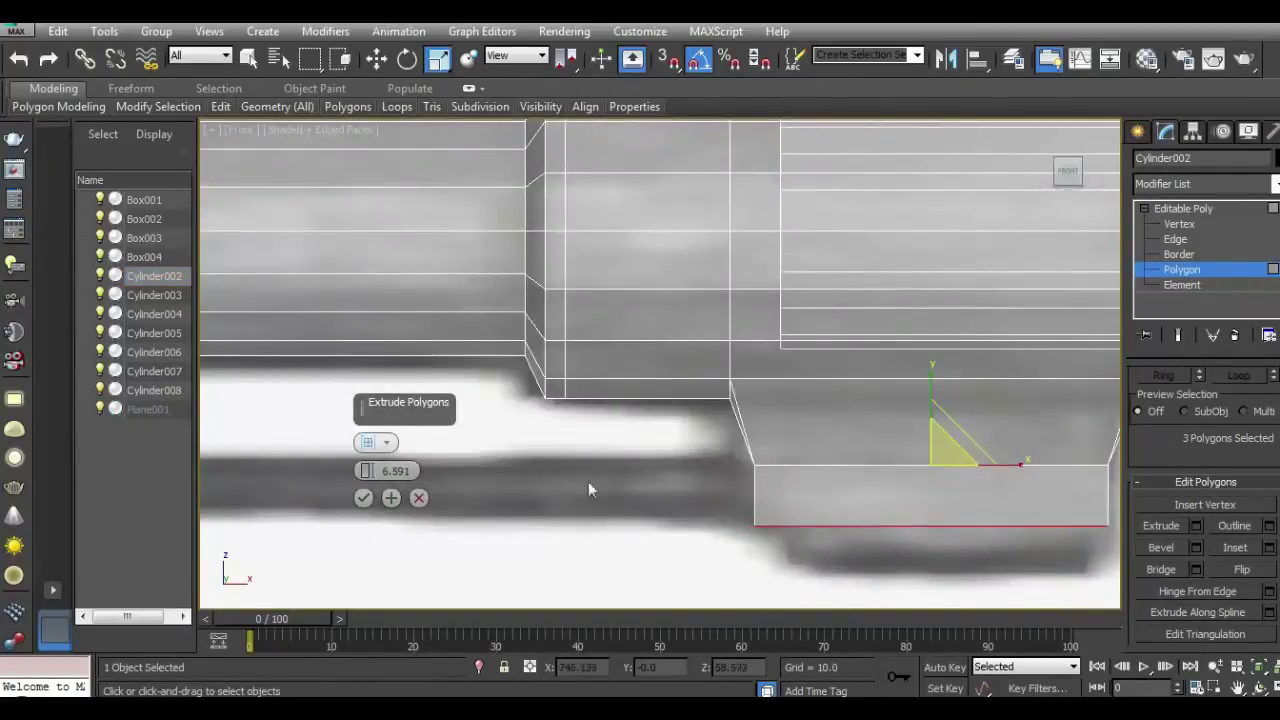
click(364, 499)
middle_drag(875, 405, 590, 343)
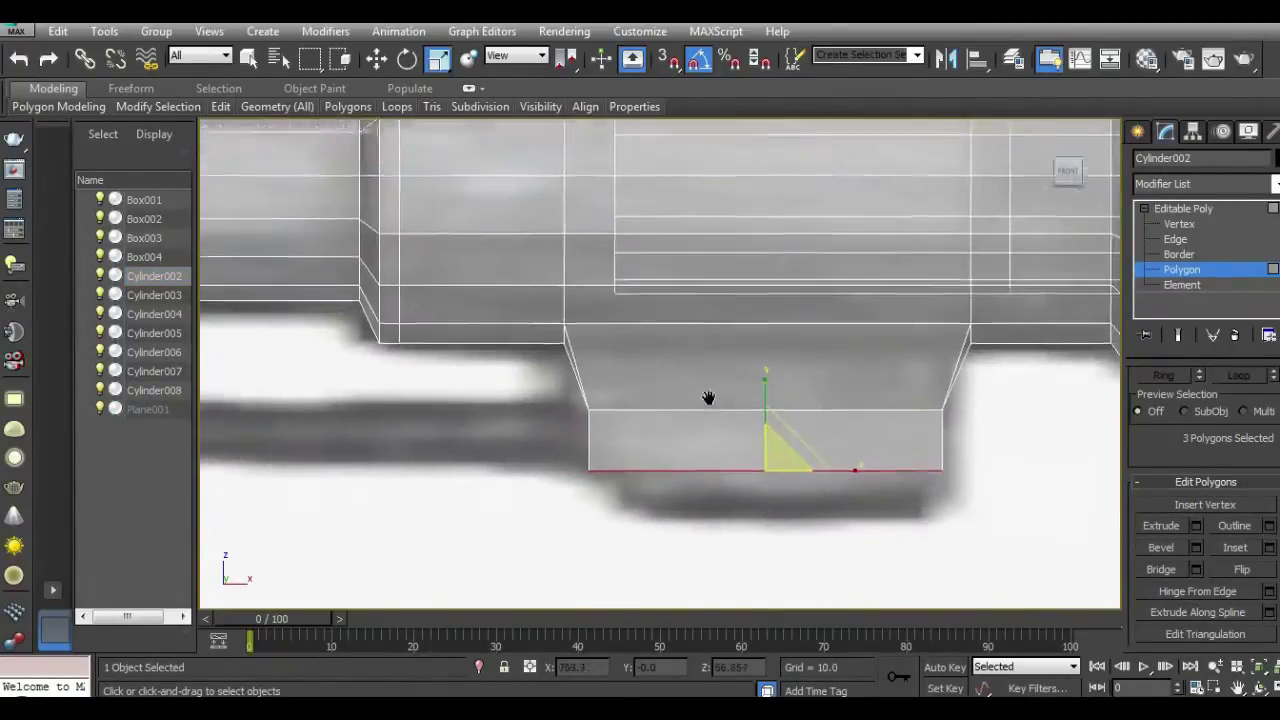
click(1179, 224)
Step: Lower the new section's bottom edge and pull its bottom corner vertices inward
click(376, 58)
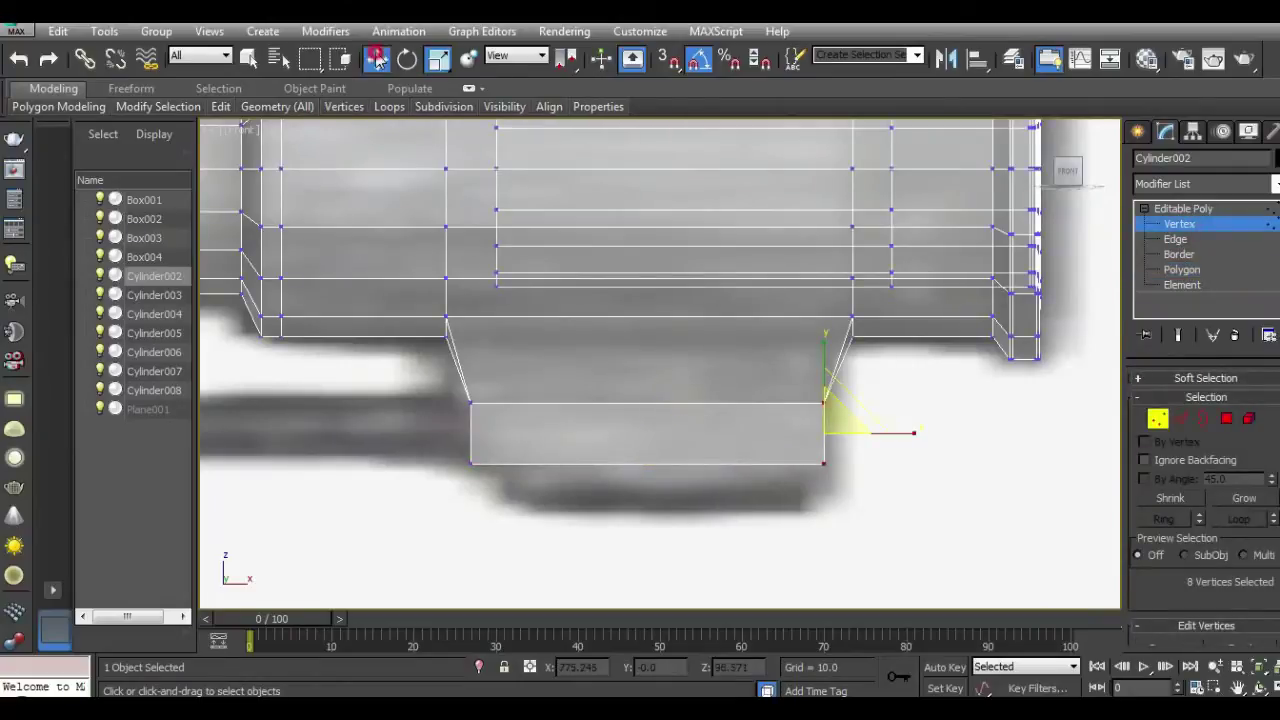
drag(425, 448, 567, 520)
drag(537, 462, 573, 462)
drag(466, 434, 930, 555)
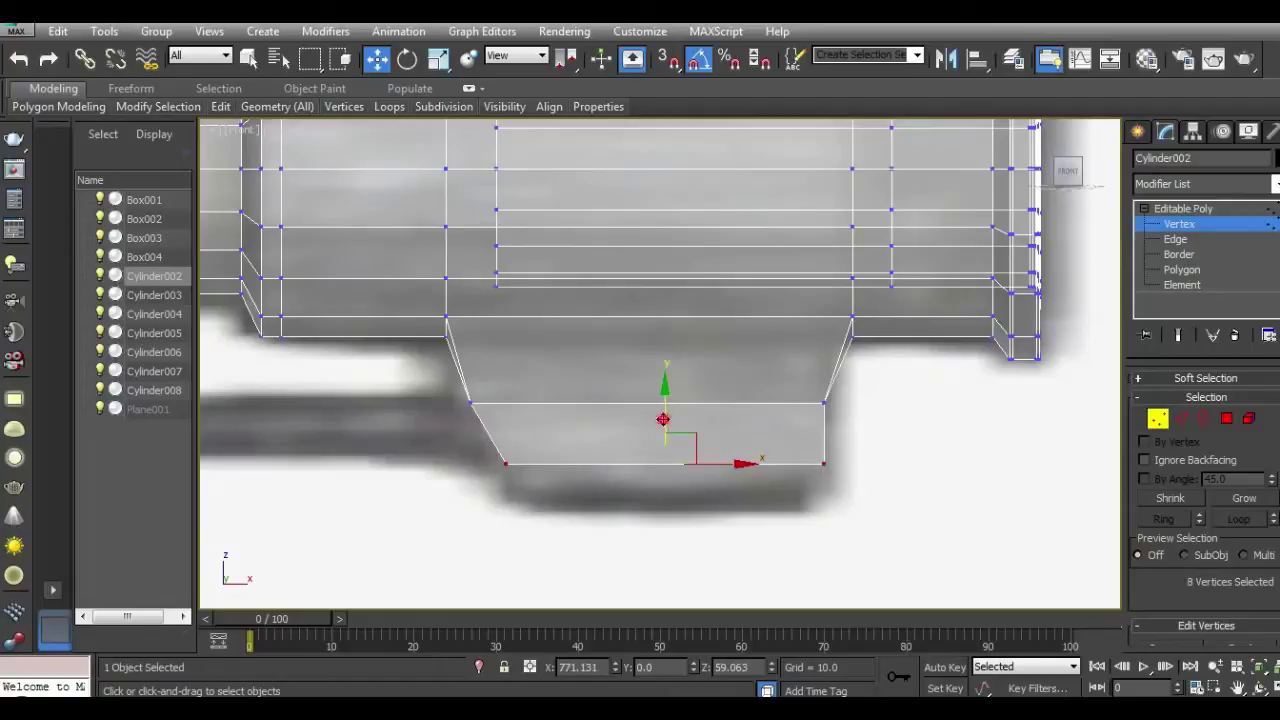
drag(663, 420, 663, 465)
drag(797, 457, 903, 562)
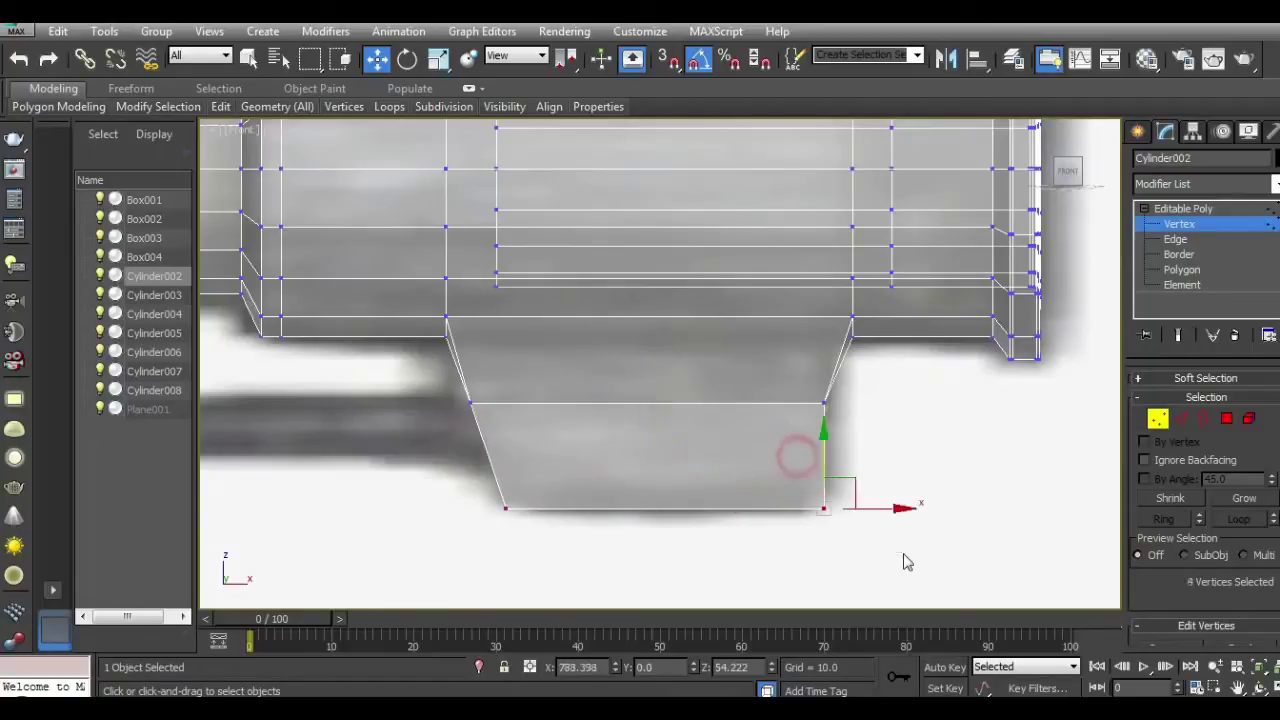
drag(886, 509, 867, 509)
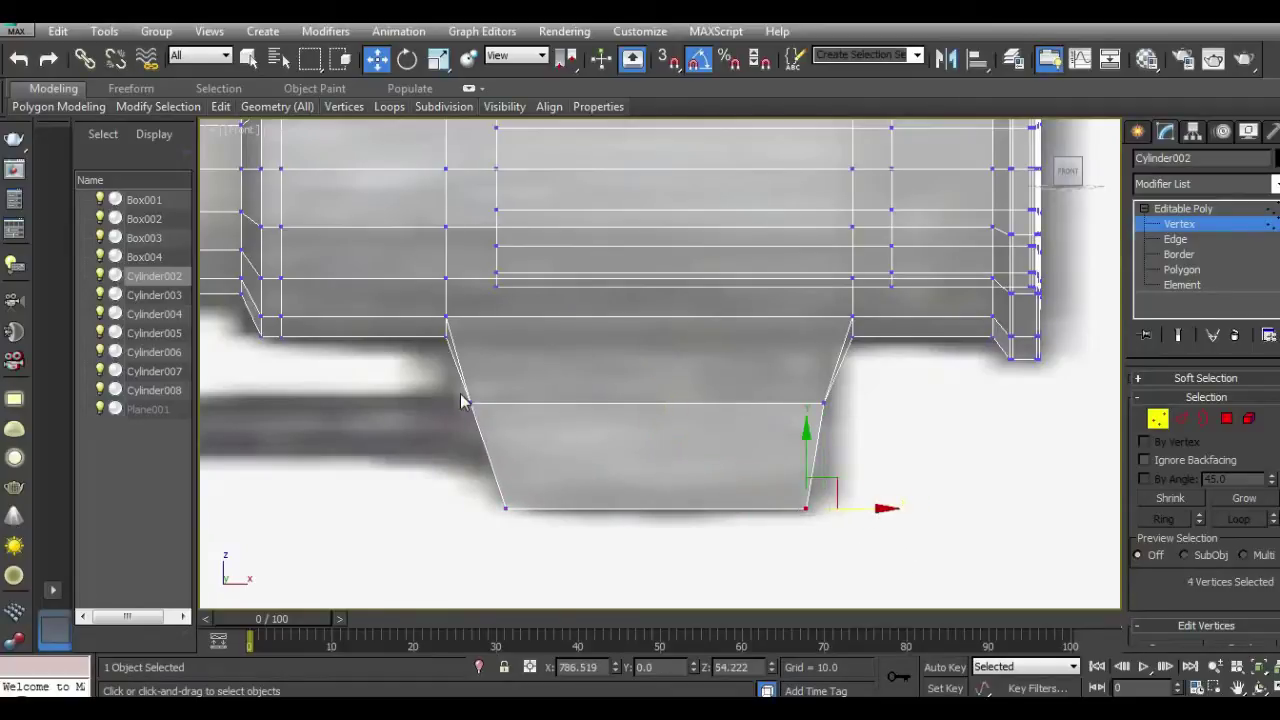
Step: Lengthen the narrow lower post downward by moving its bottom vertices
scroll(663, 441, down, 3)
scroll(714, 434, down, 3)
scroll(700, 460, down, 2)
middle_drag(675, 477, 685, 479)
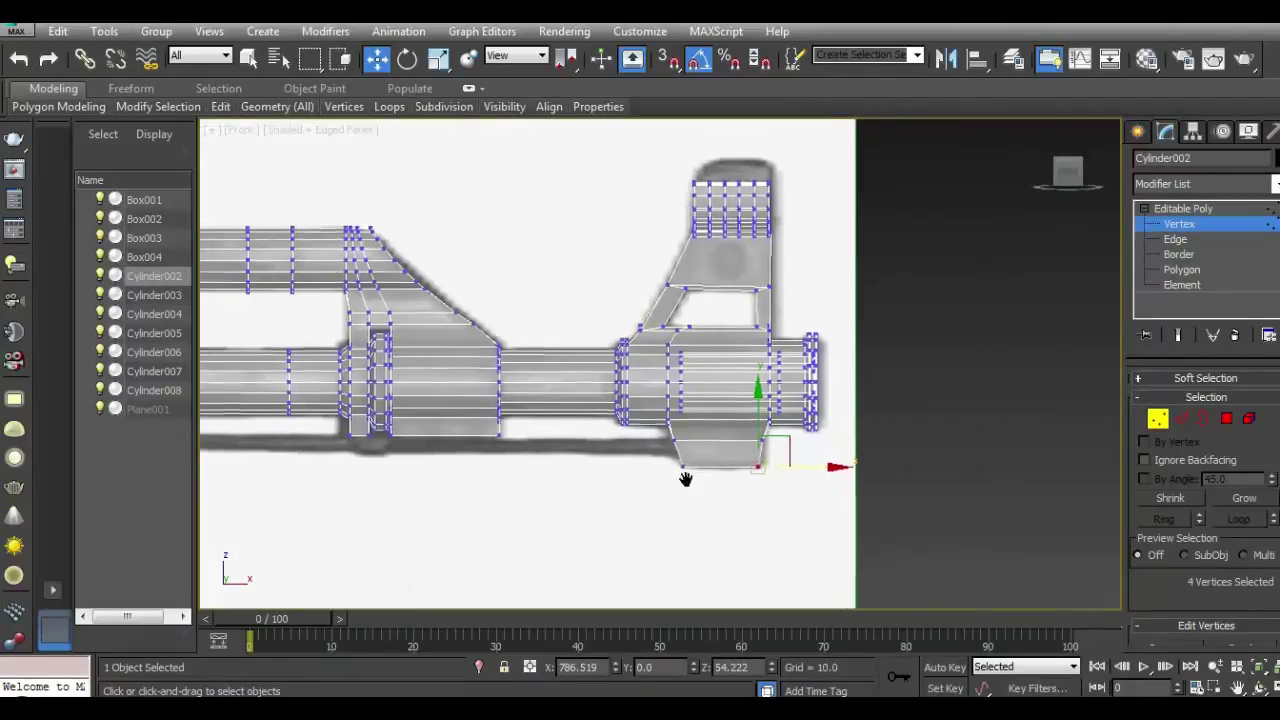
scroll(446, 446, up, 5)
middle_drag(446, 446, 546, 451)
scroll(425, 427, up, 1)
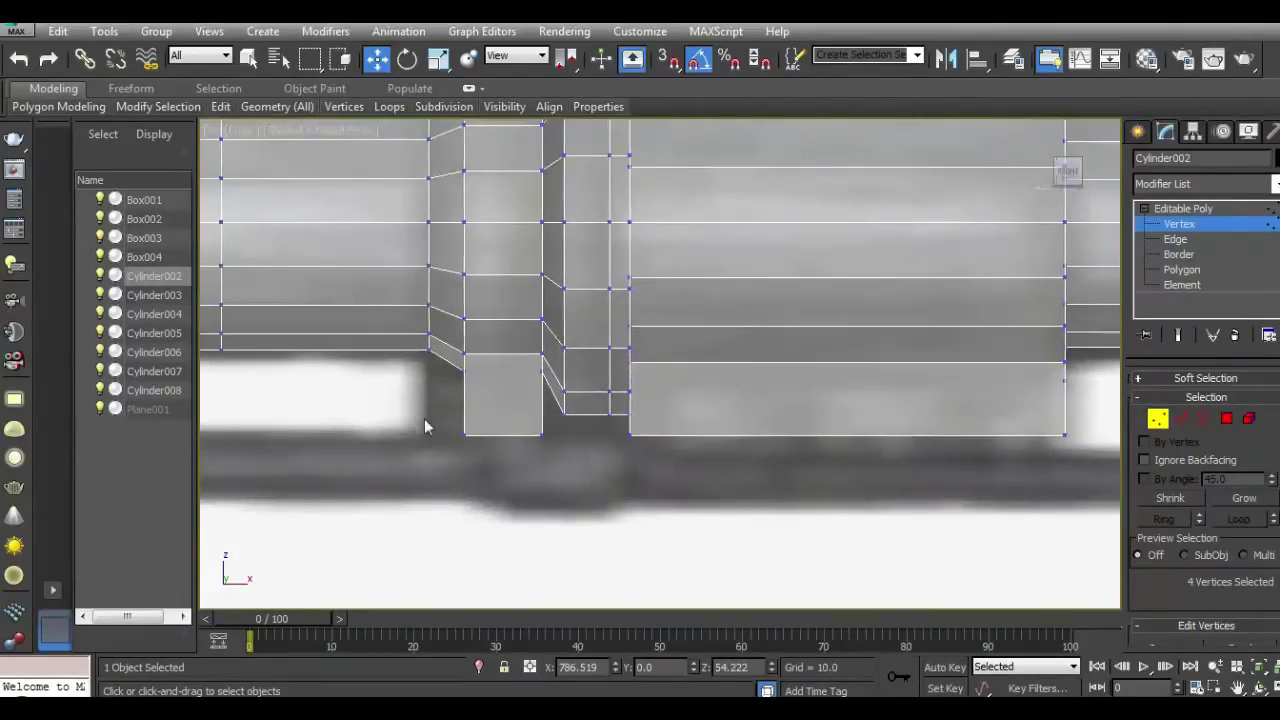
drag(587, 517, 585, 513)
drag(437, 425, 590, 503)
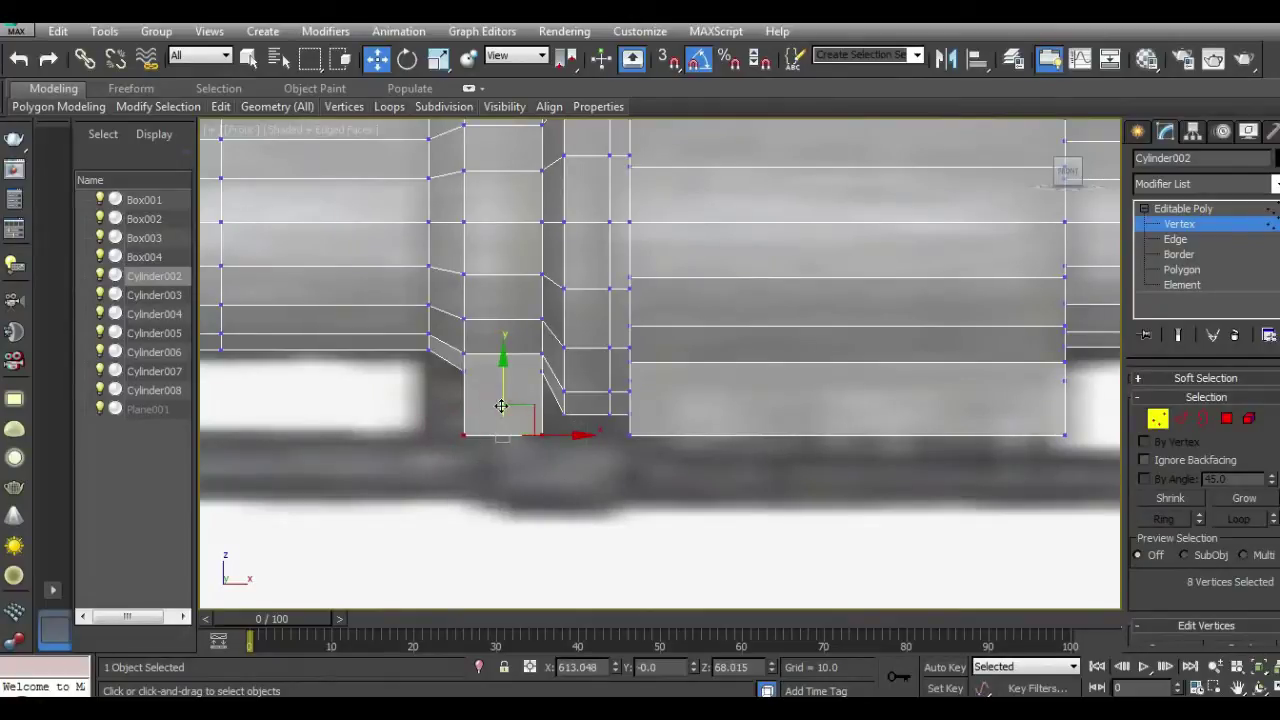
drag(501, 406, 511, 469)
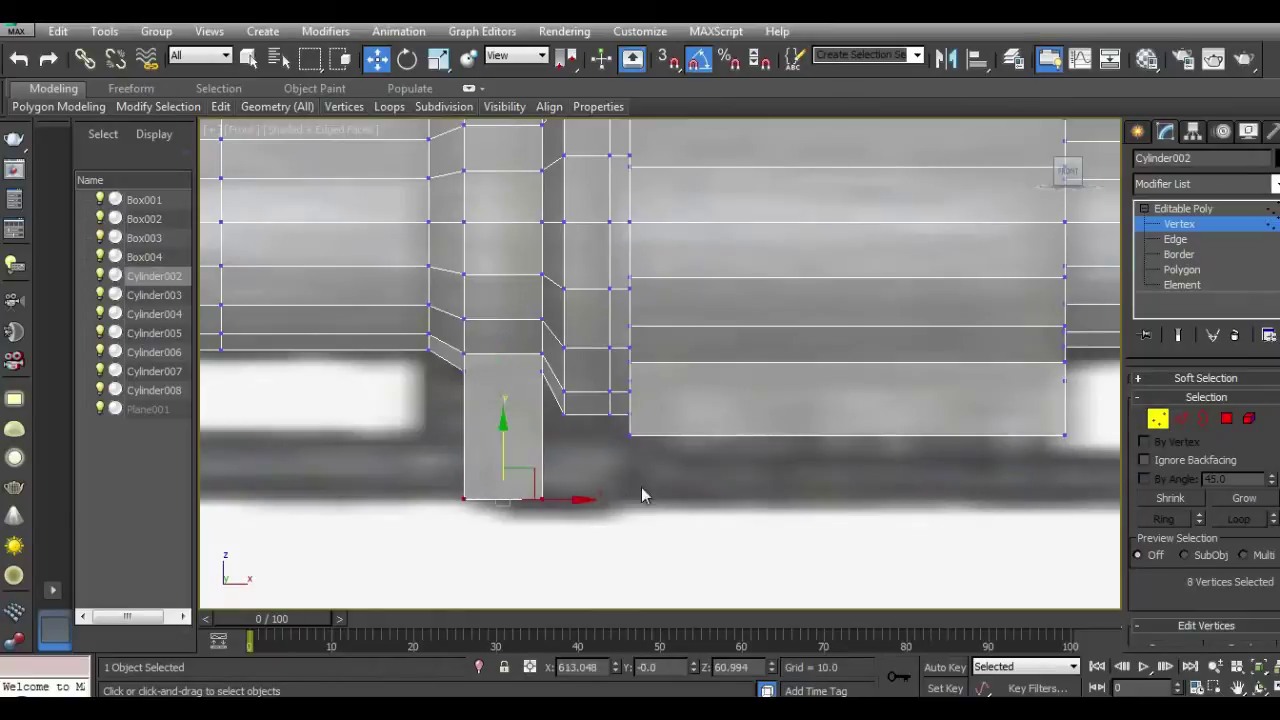
middle_drag(643, 491, 432, 477)
Step: Lower the adjacent wide block's bottom vertices slightly
drag(953, 520, 955, 522)
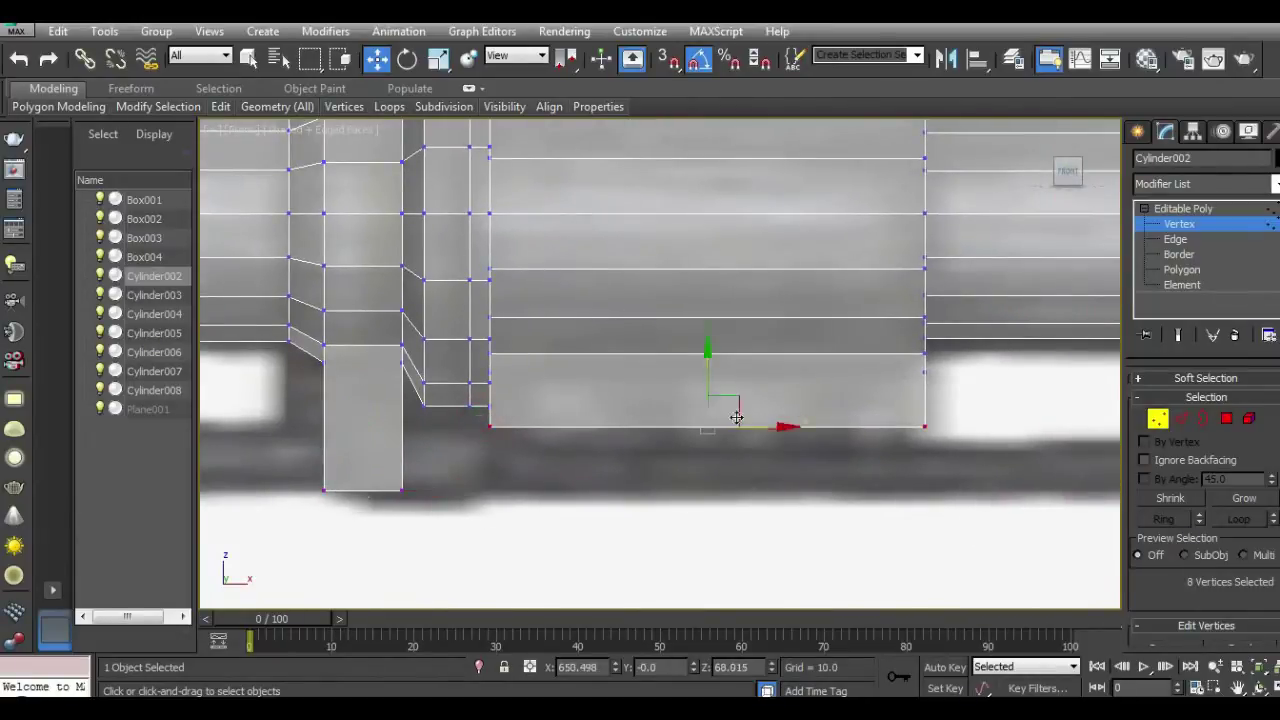
drag(708, 381, 710, 450)
scroll(624, 430, down, 2)
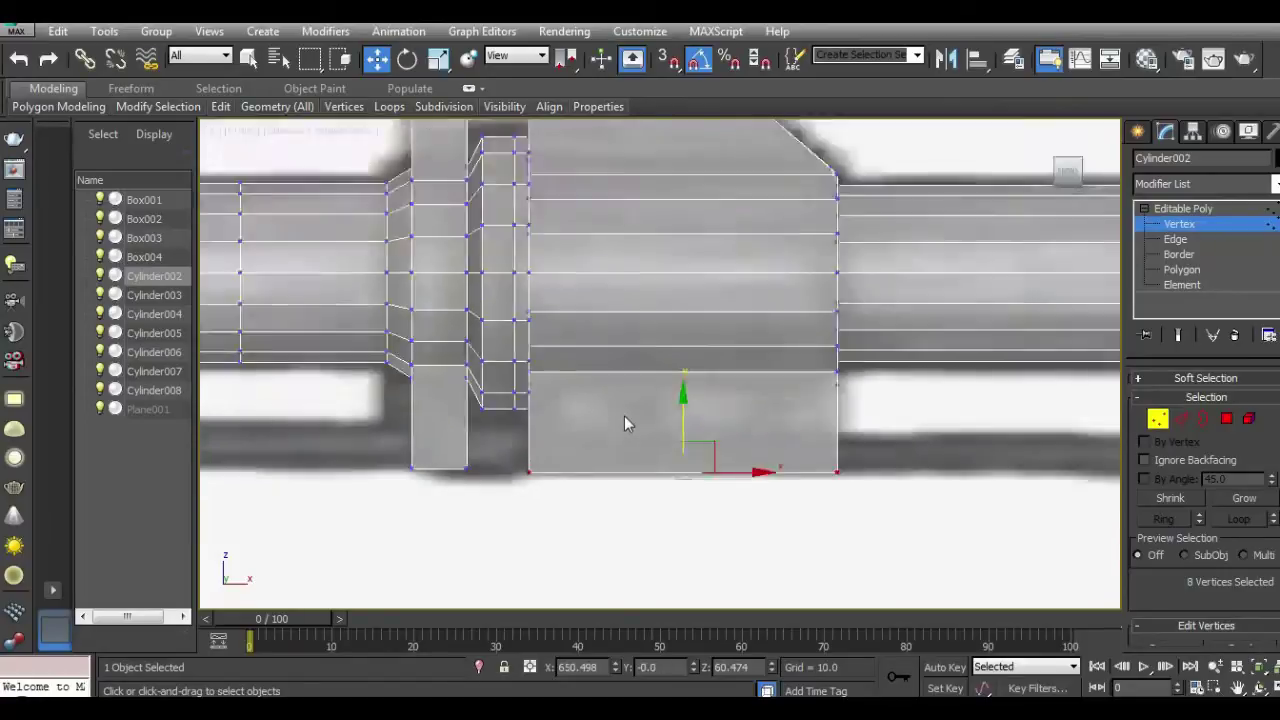
scroll(623, 423, down, 4)
middle_drag(486, 451, 629, 462)
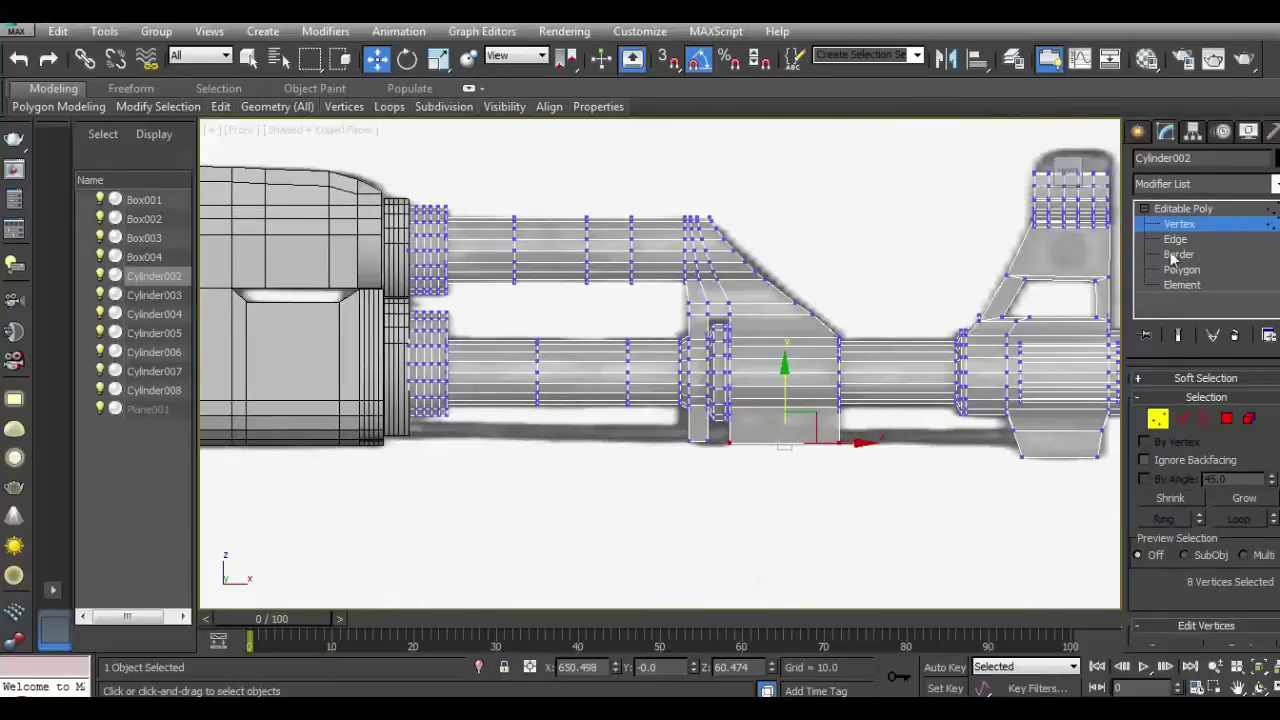
Step: Ring-select the block's vertical edges and Connect them with 2 segments
click(1181, 419)
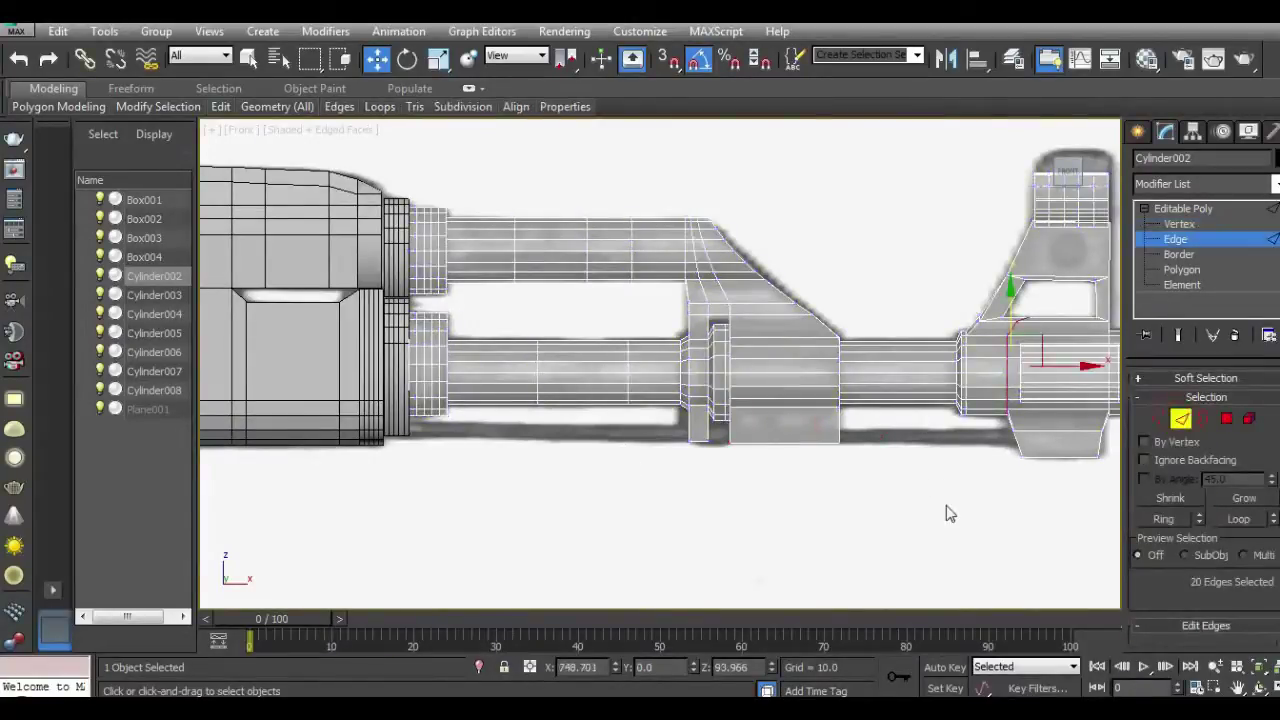
scroll(870, 458, up, 4)
click(819, 418)
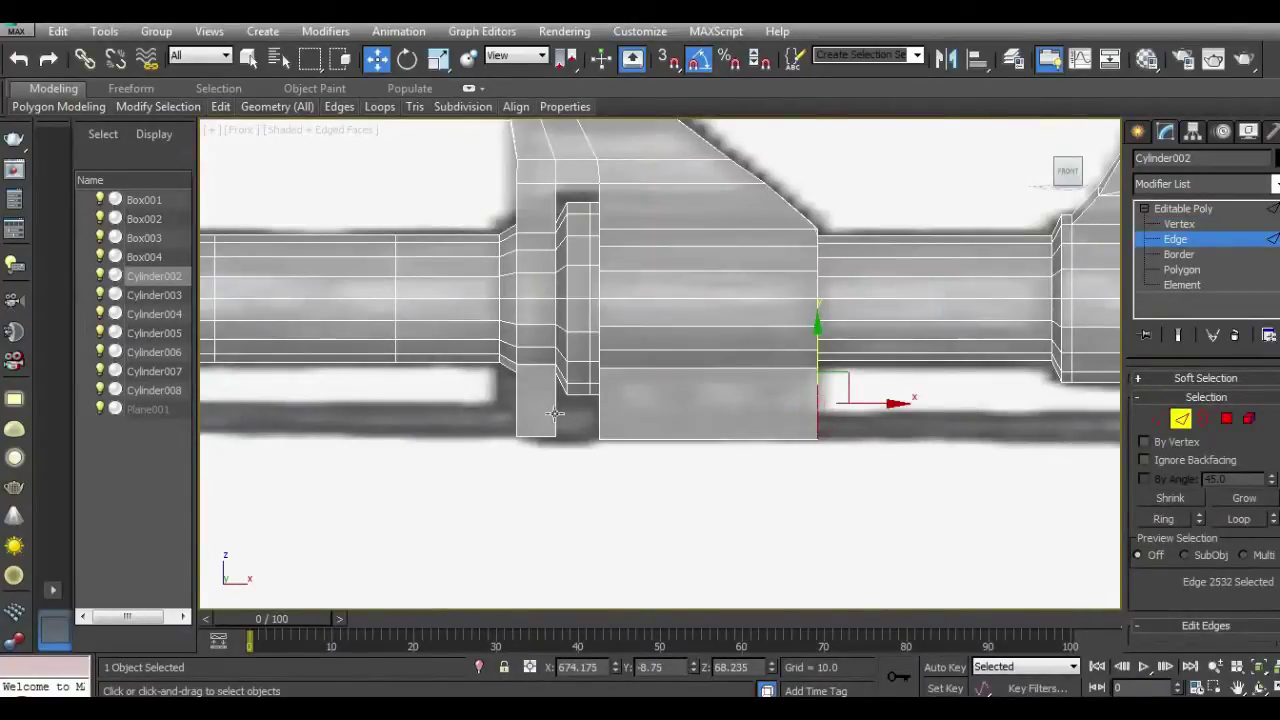
ctrl+click(555, 413)
middle_drag(840, 463, 550, 456)
ctrl+click(889, 444)
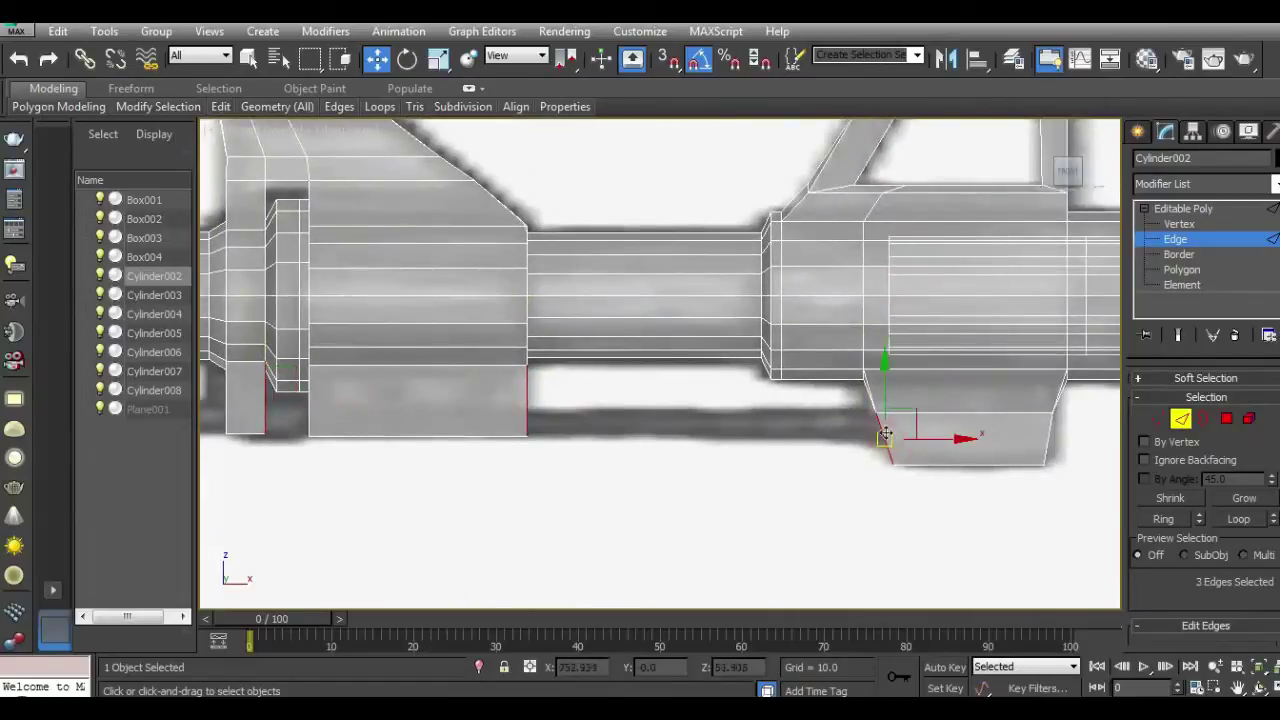
alt+click(877, 445)
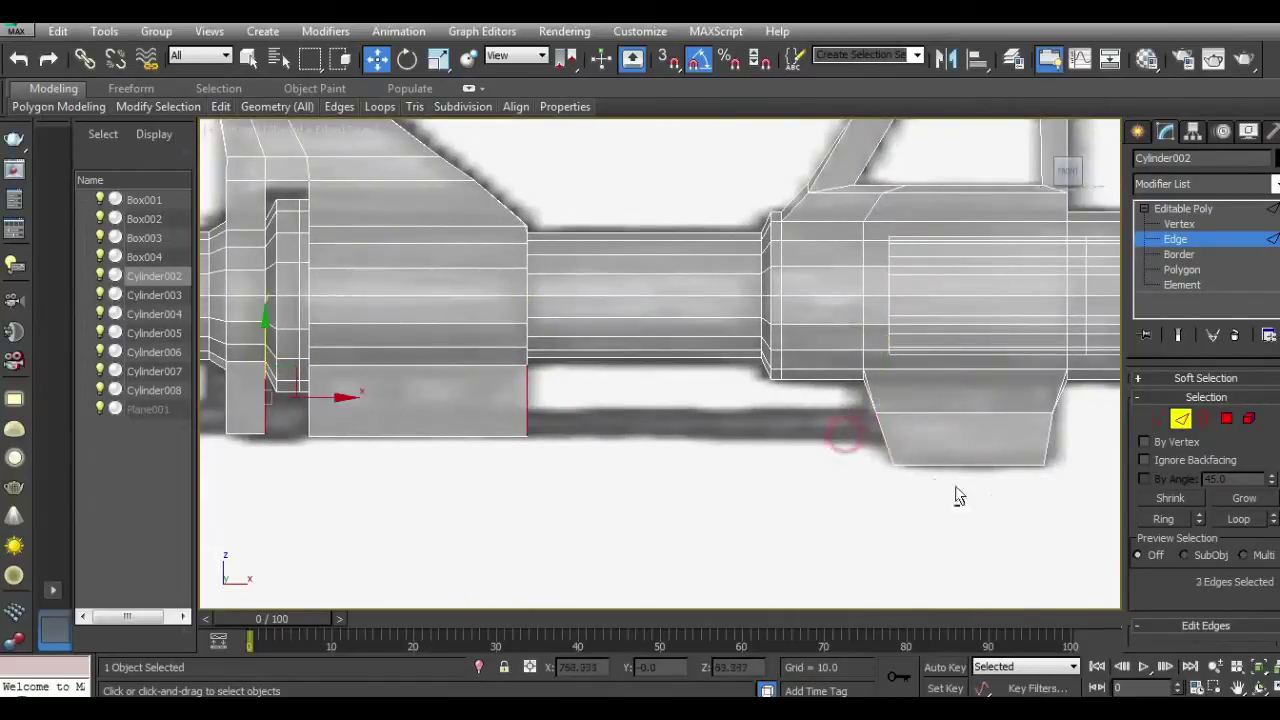
click(1176, 520)
scroll(1207, 492, down, 3)
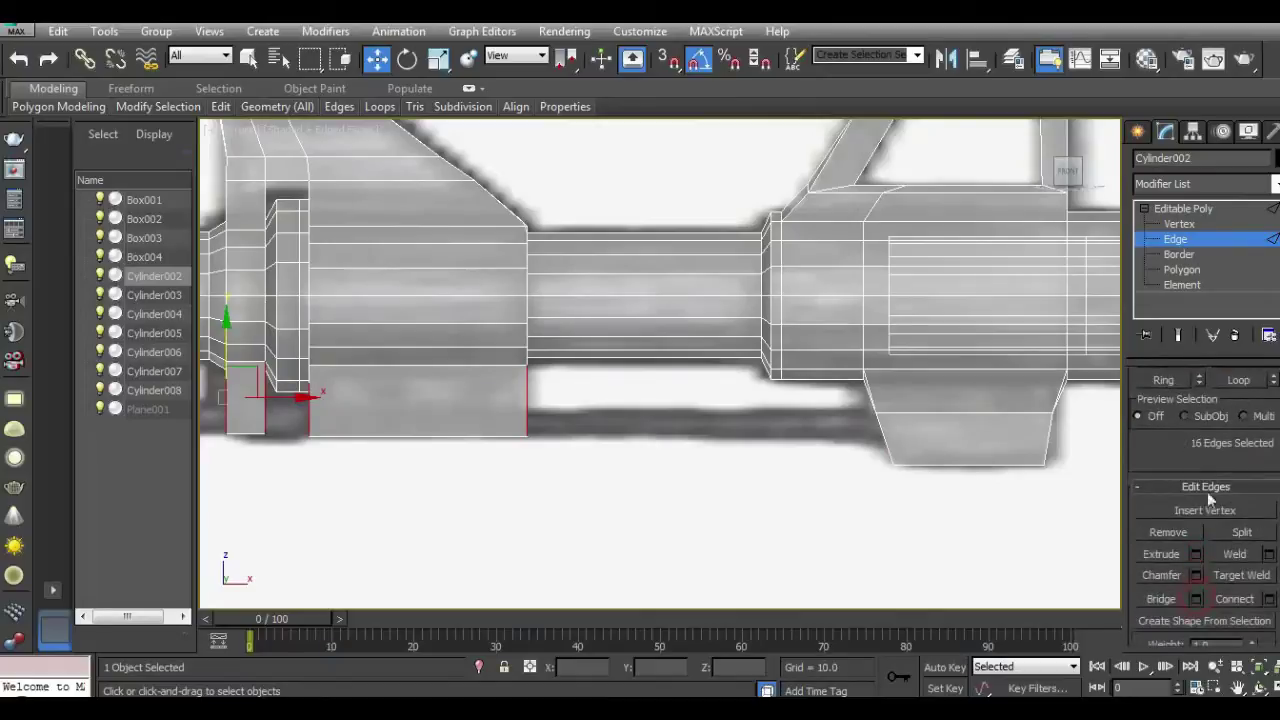
click(1267, 598)
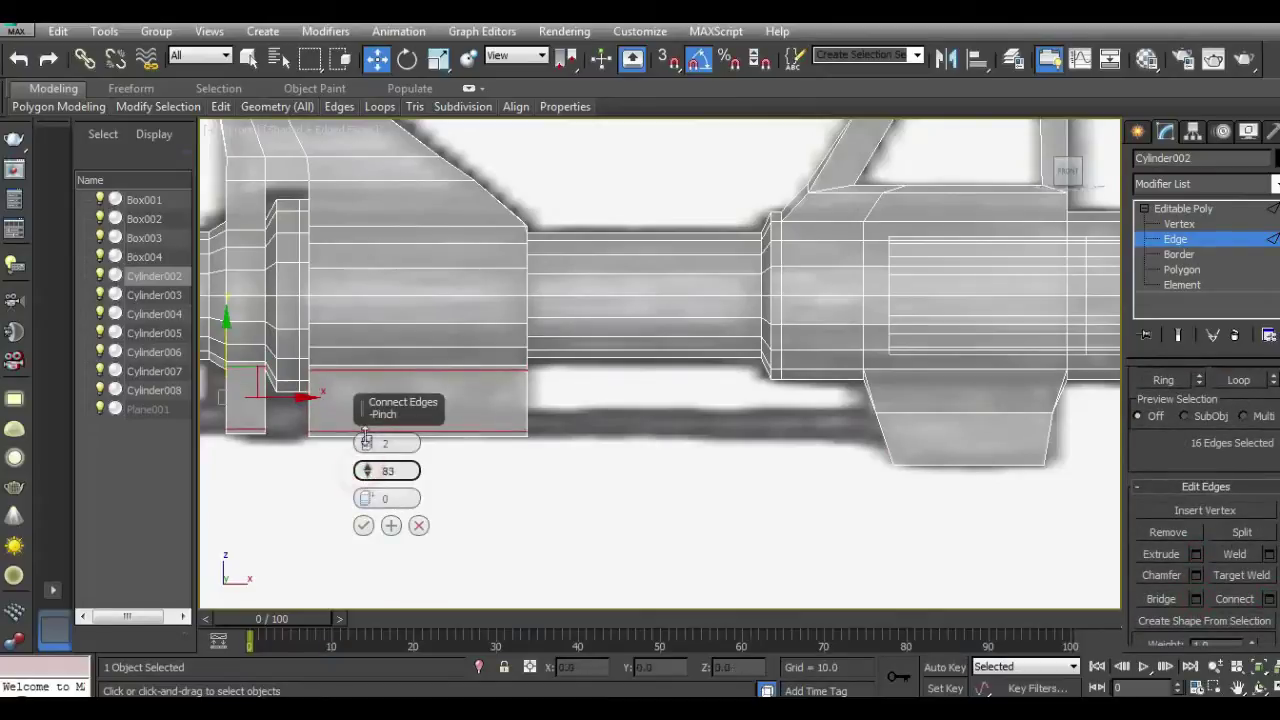
click(363, 525)
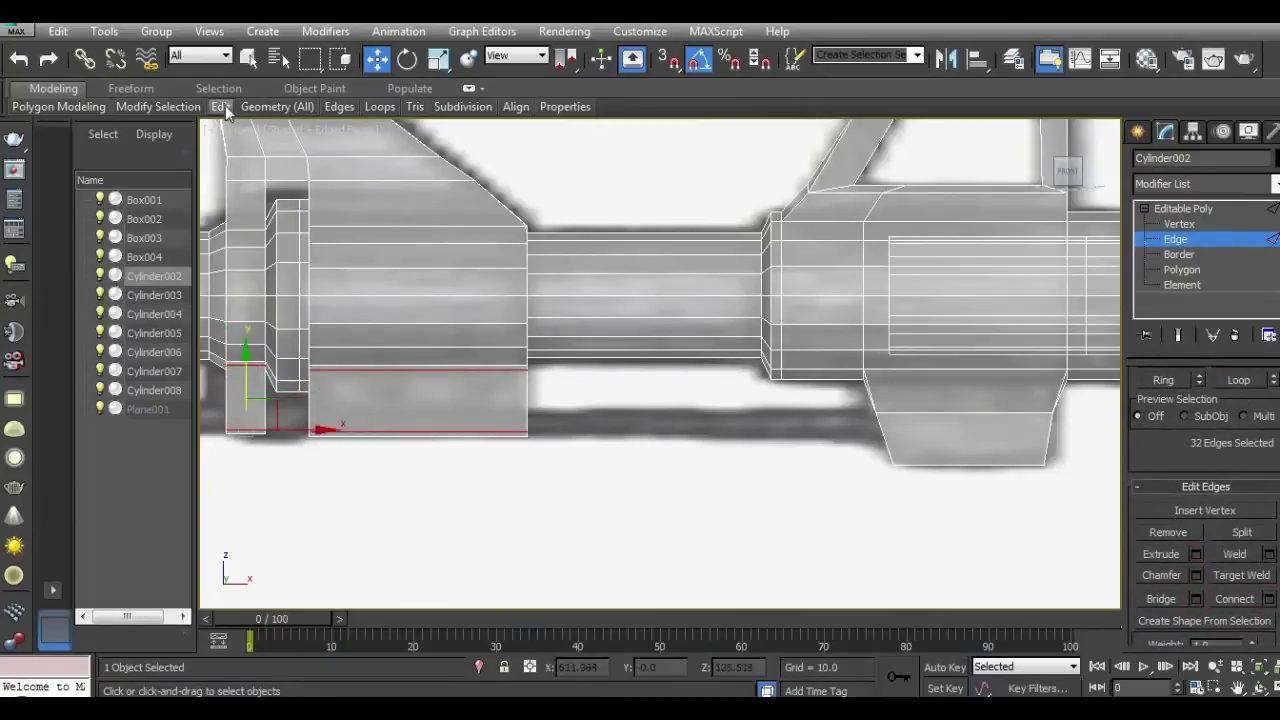
Step: Add Swift Loop edge loops across the gas block, left block and front sight block
click(220, 106)
click(372, 155)
click(523, 367)
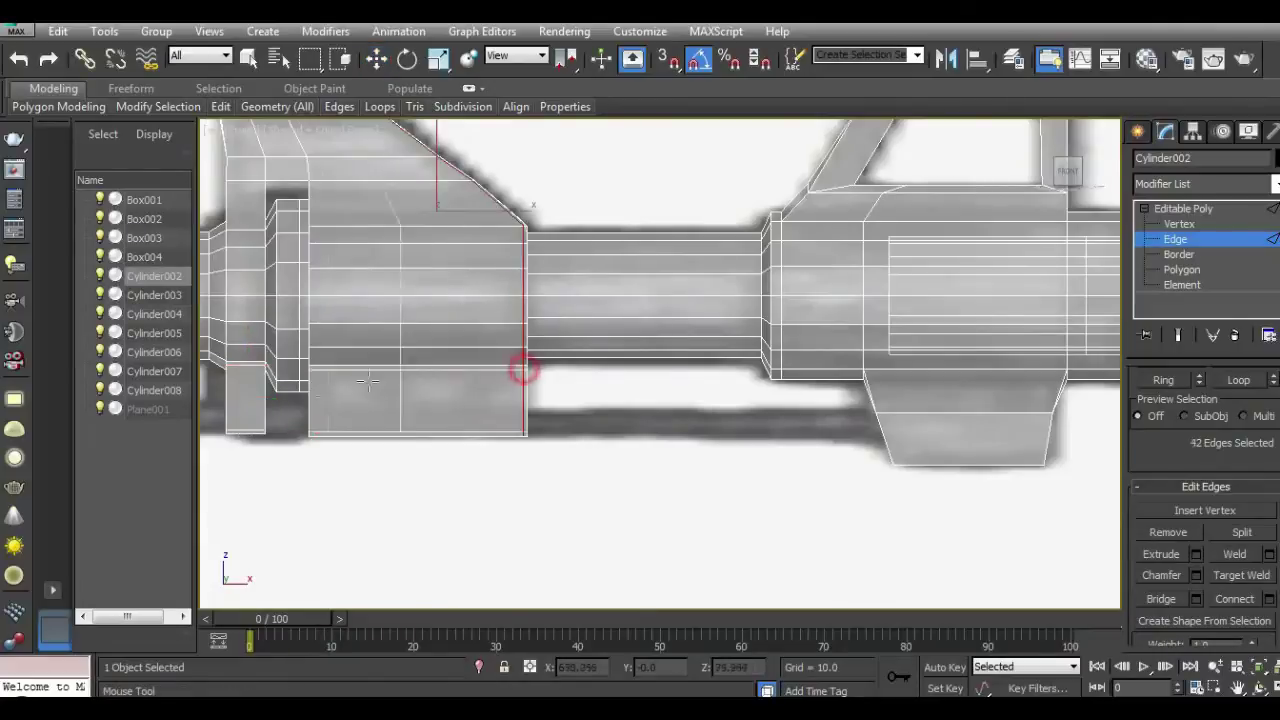
click(313, 370)
click(258, 370)
click(229, 368)
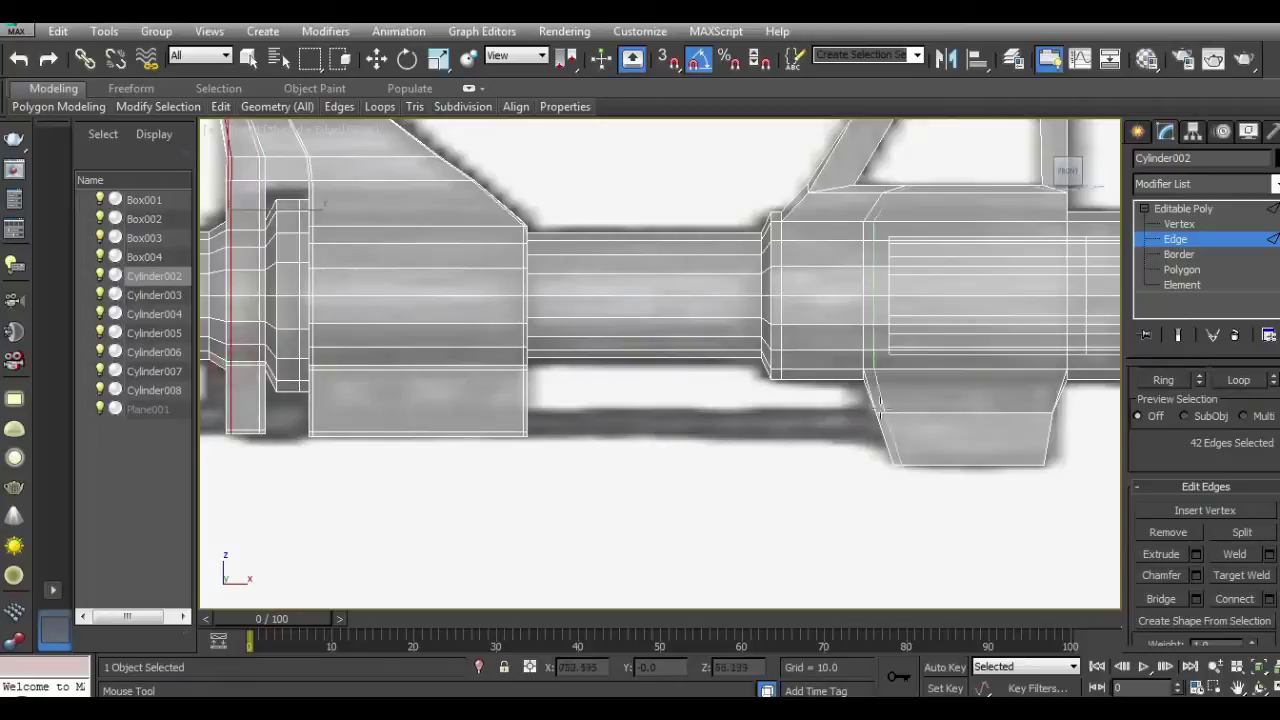
click(877, 414)
click(1046, 409)
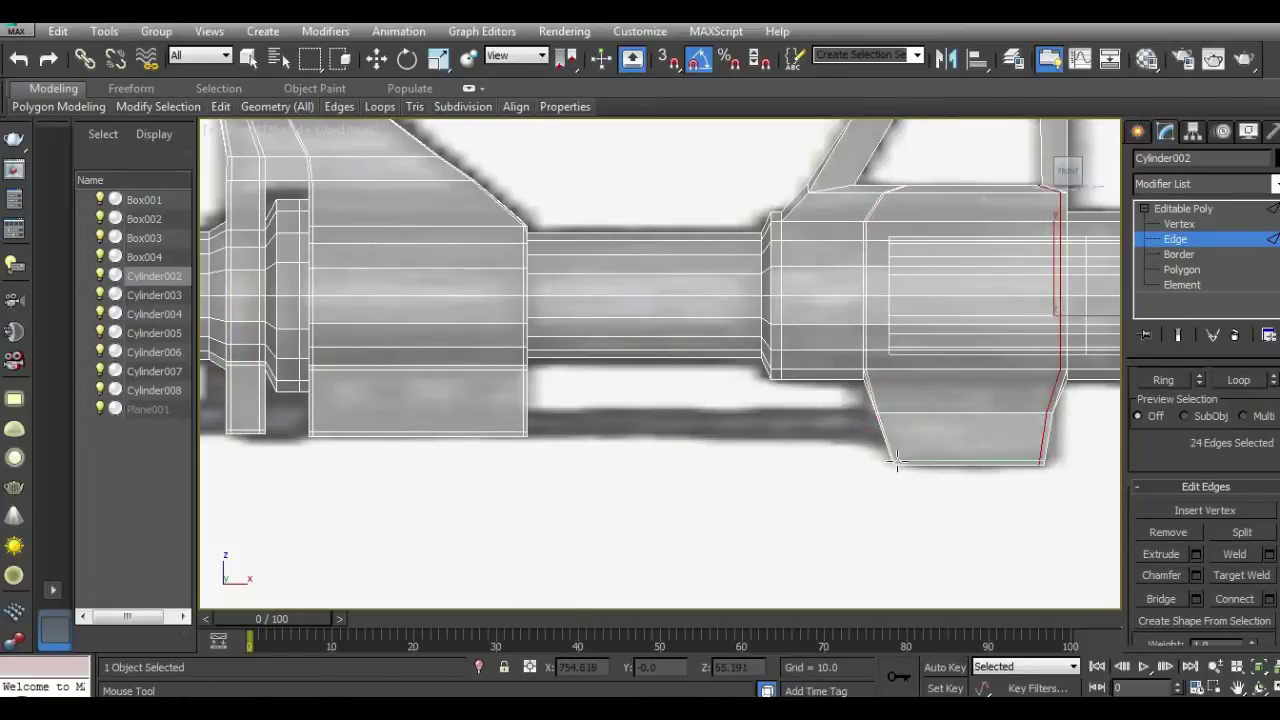
click(869, 377)
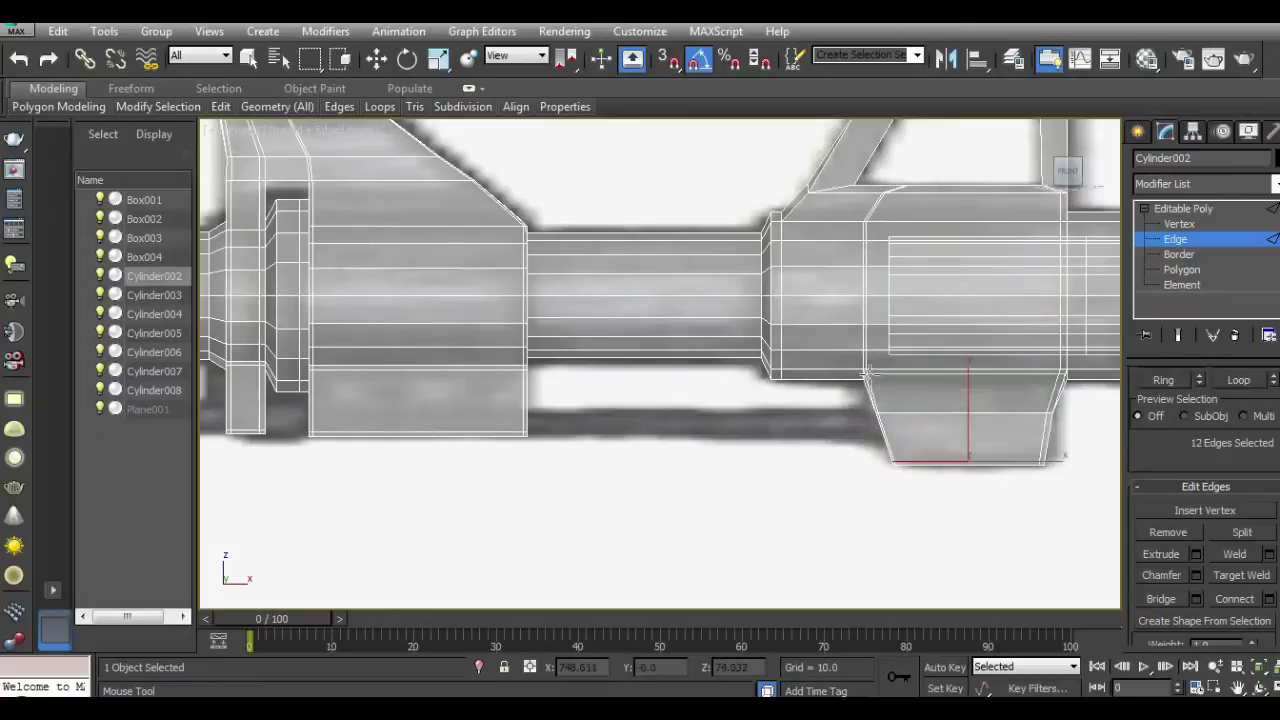
click(757, 335)
click(376, 58)
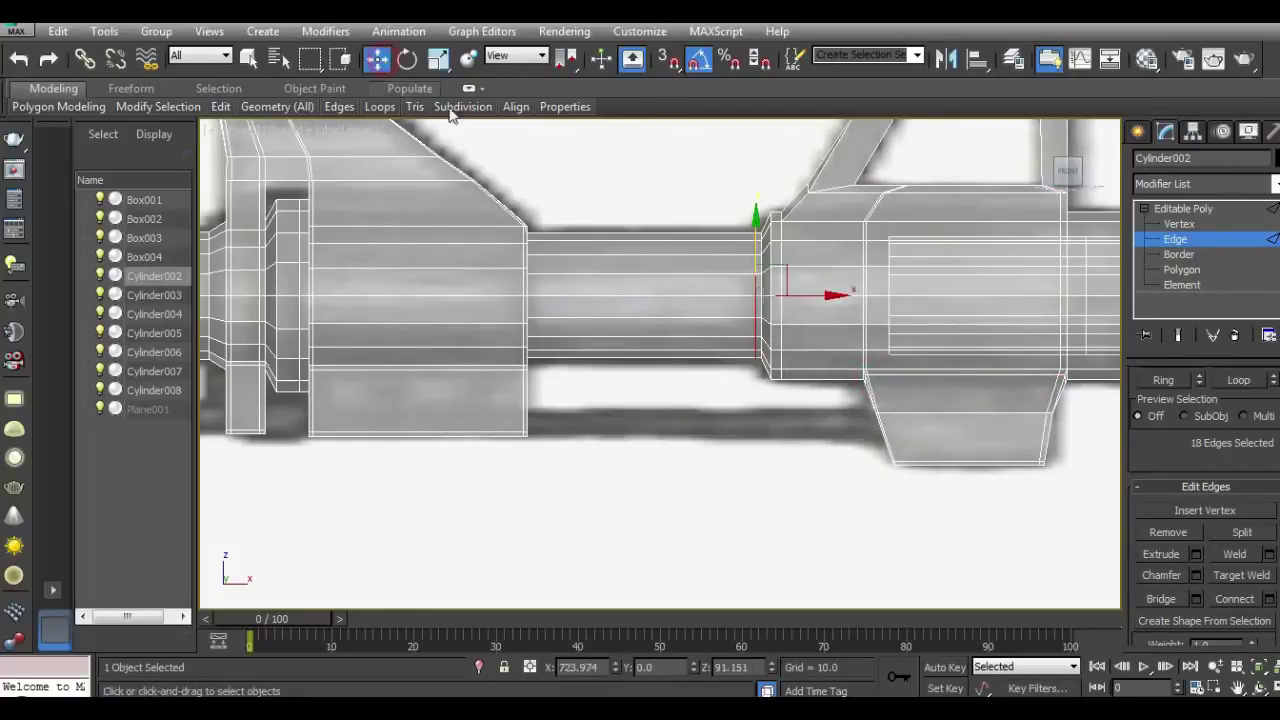
click(625, 210)
scroll(845, 424, down, 4)
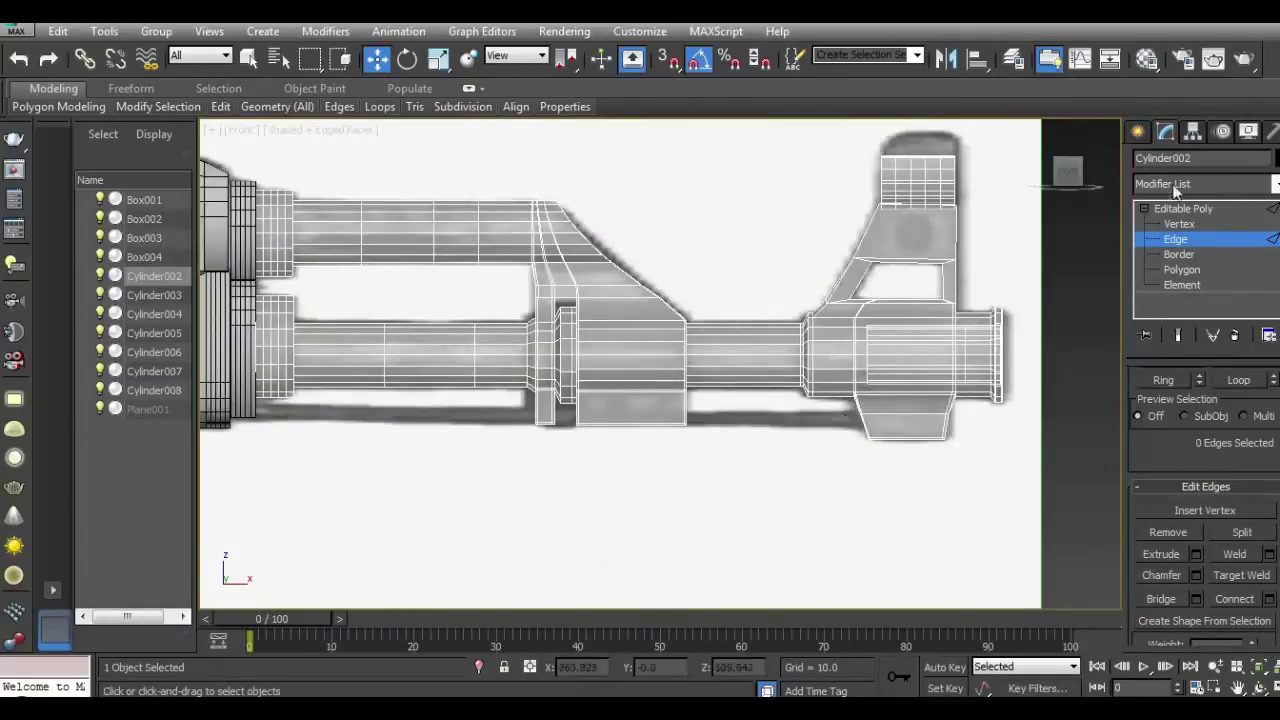
Step: Create a new cylinder, Cylinder009, just below the barrel
key(1)
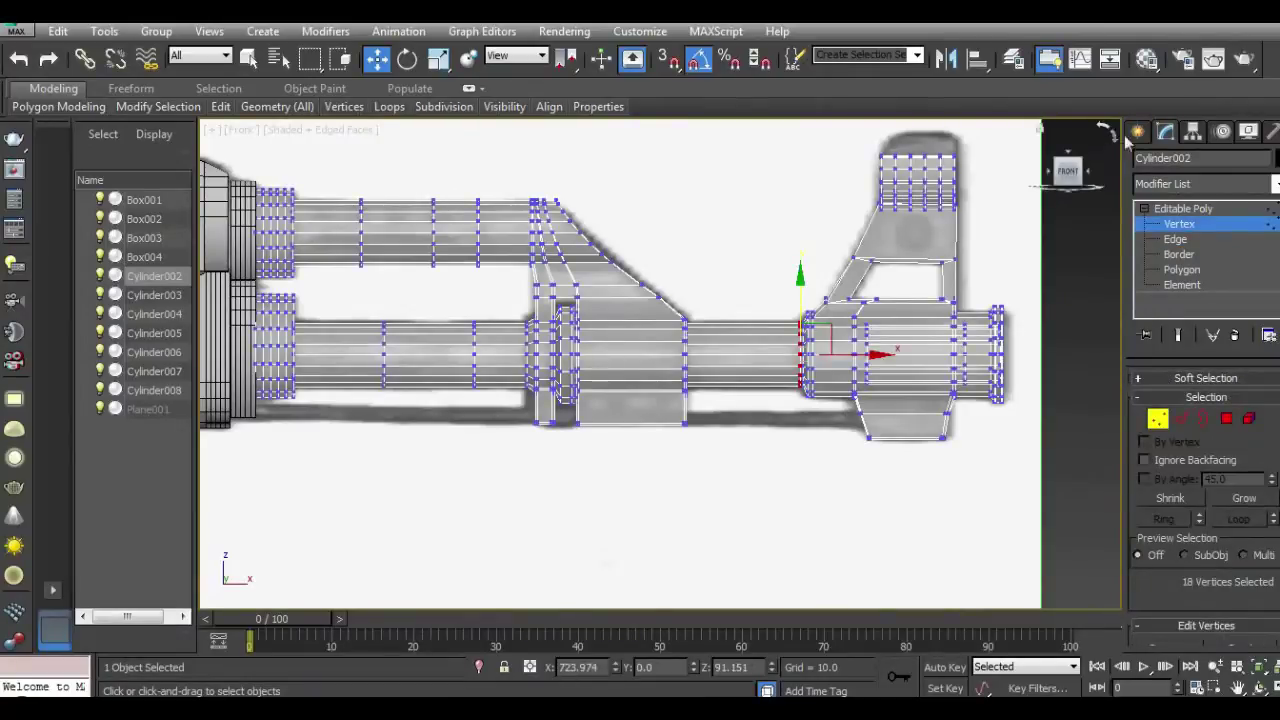
click(1183, 208)
click(1138, 131)
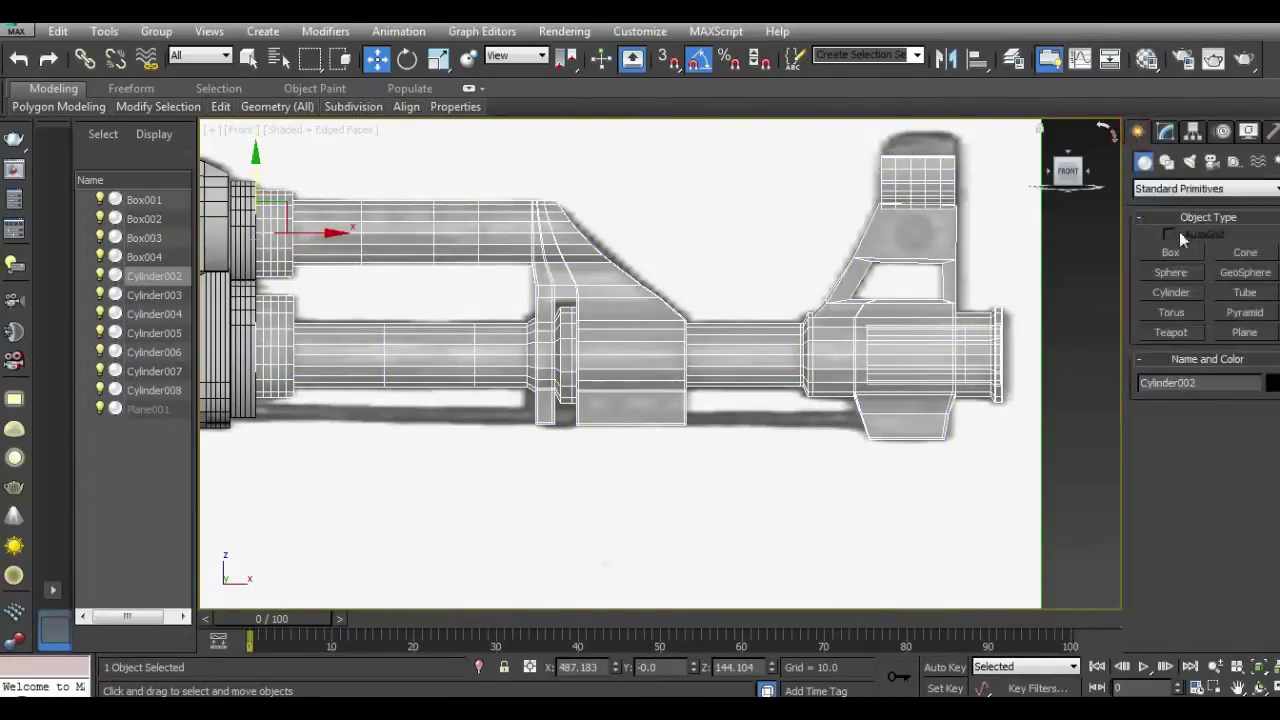
click(1178, 293)
middle_drag(380, 412, 503, 402)
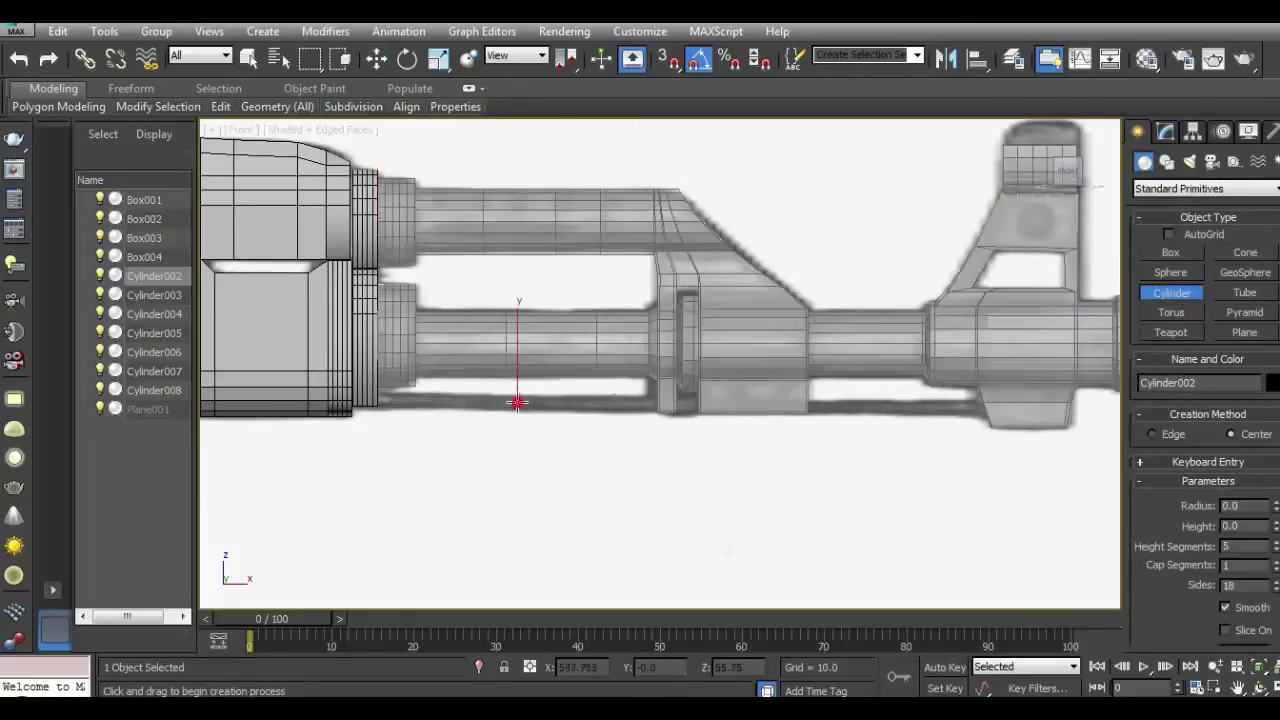
click(520, 403)
click(428, 218)
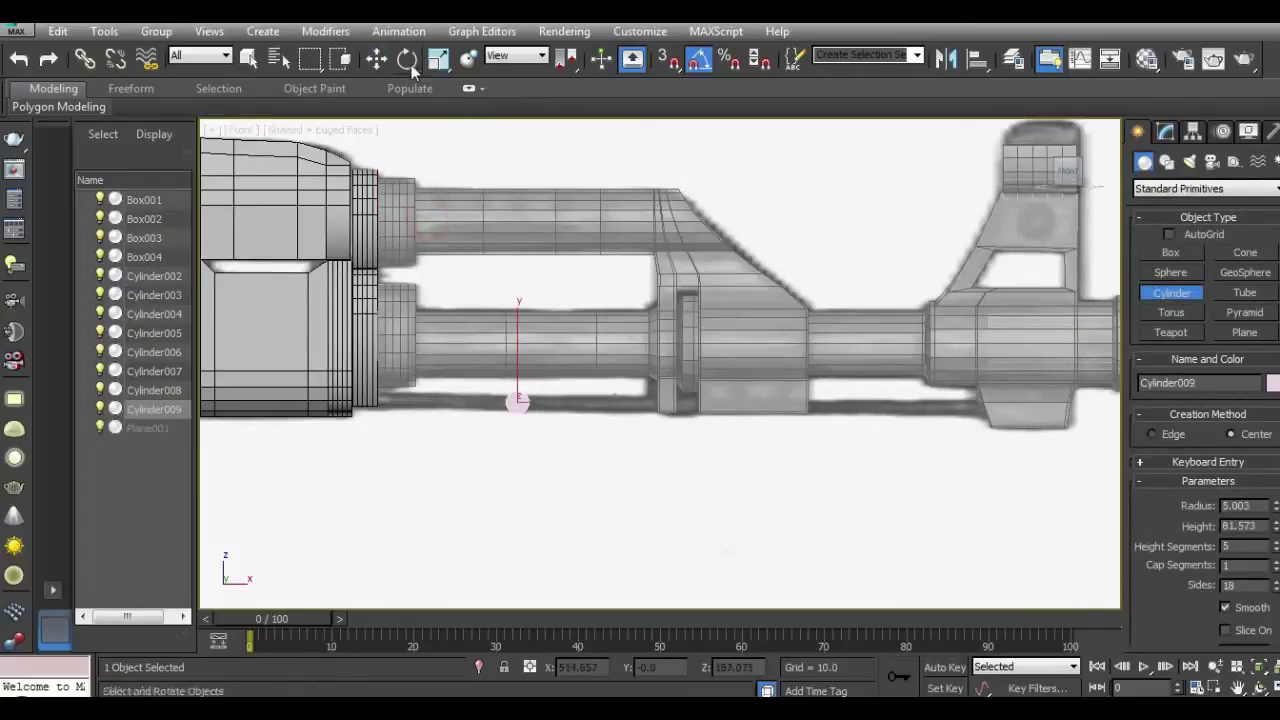
Step: Rotate the cylinder to lie horizontally and slide it left under the barrel
key(e)
drag(571, 406, 567, 407)
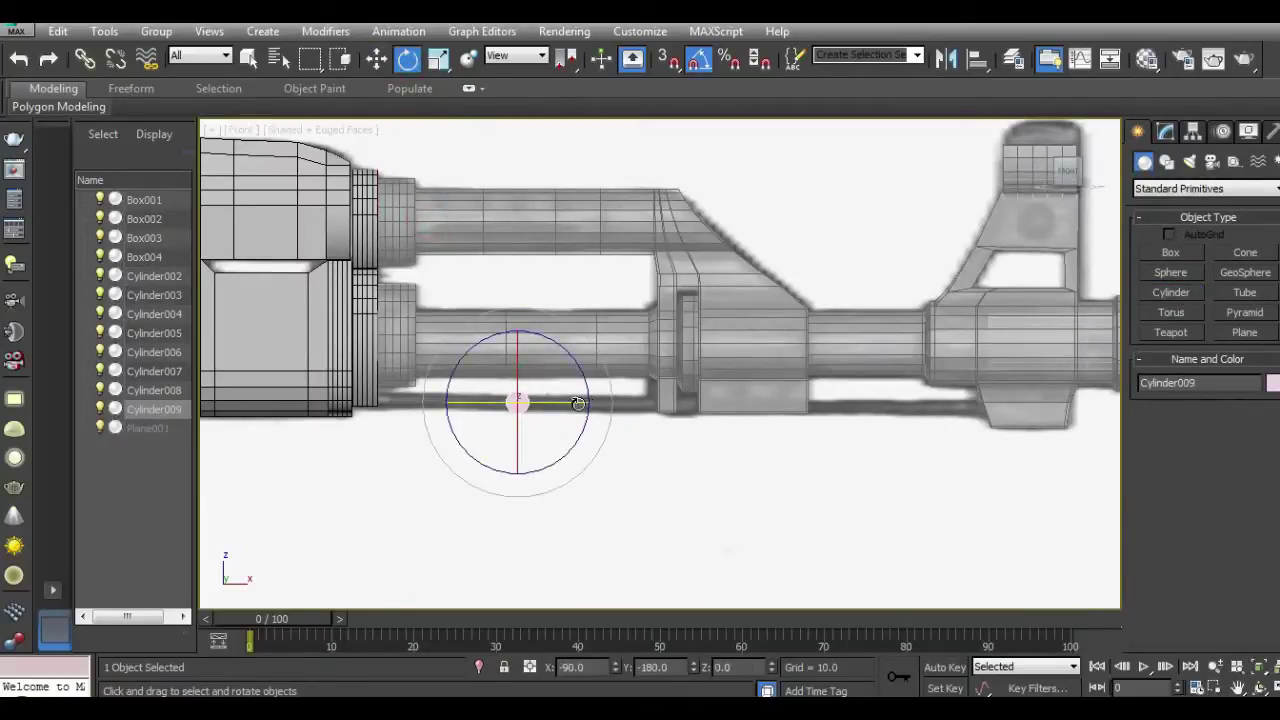
scroll(567, 407, up, 3)
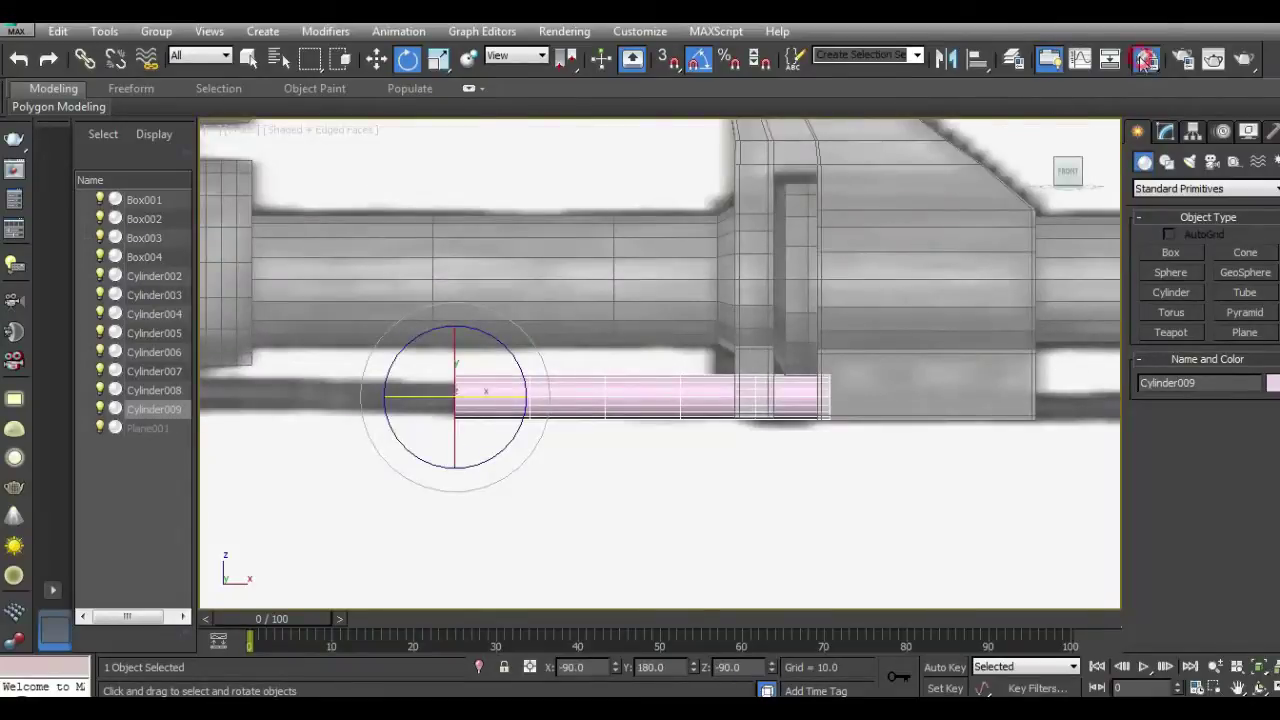
click(1147, 59)
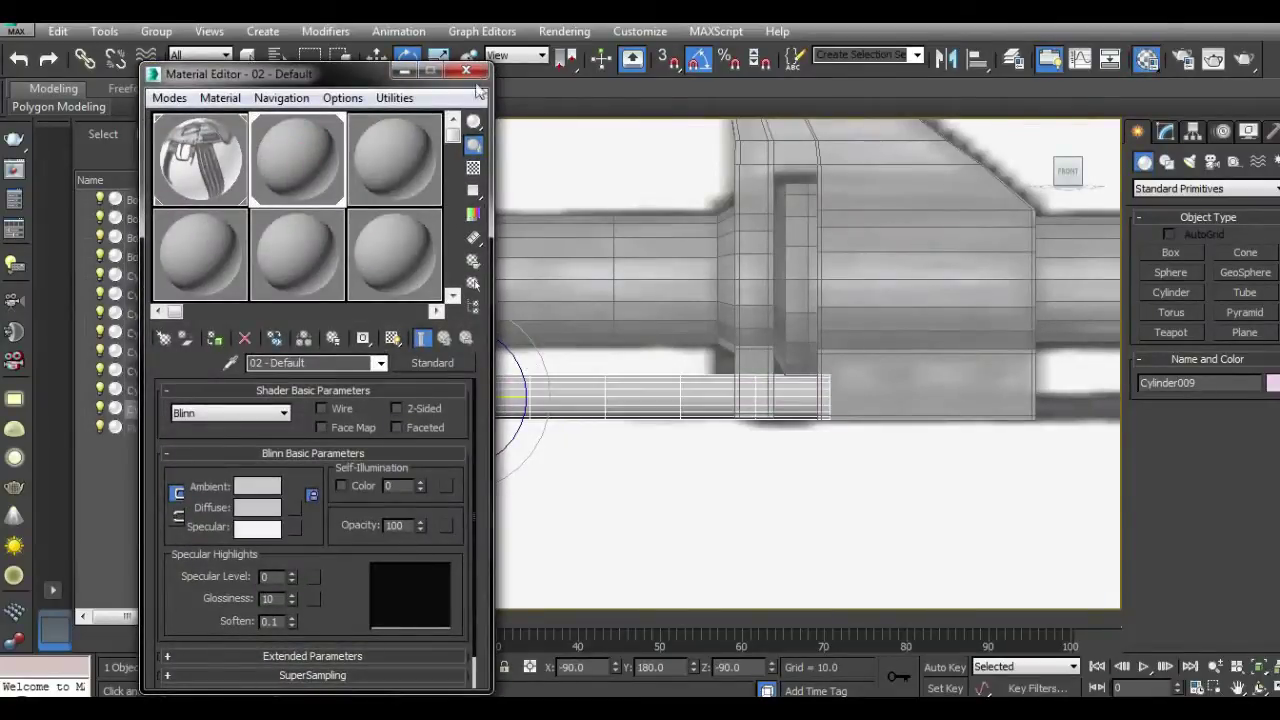
click(466, 70)
key(w)
drag(507, 401, 379, 399)
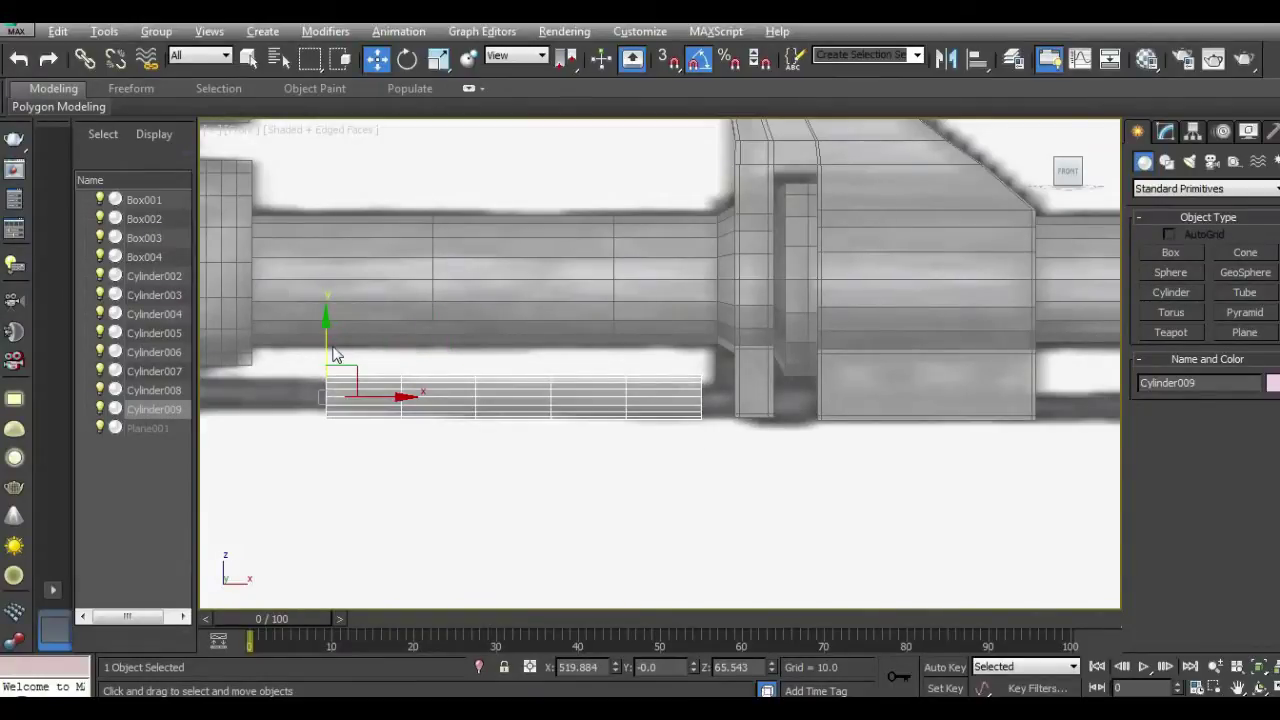
Step: Thin the cylinder to radius 4.103 and lengthen it to 285.222 along the whole barrel
click(1164, 133)
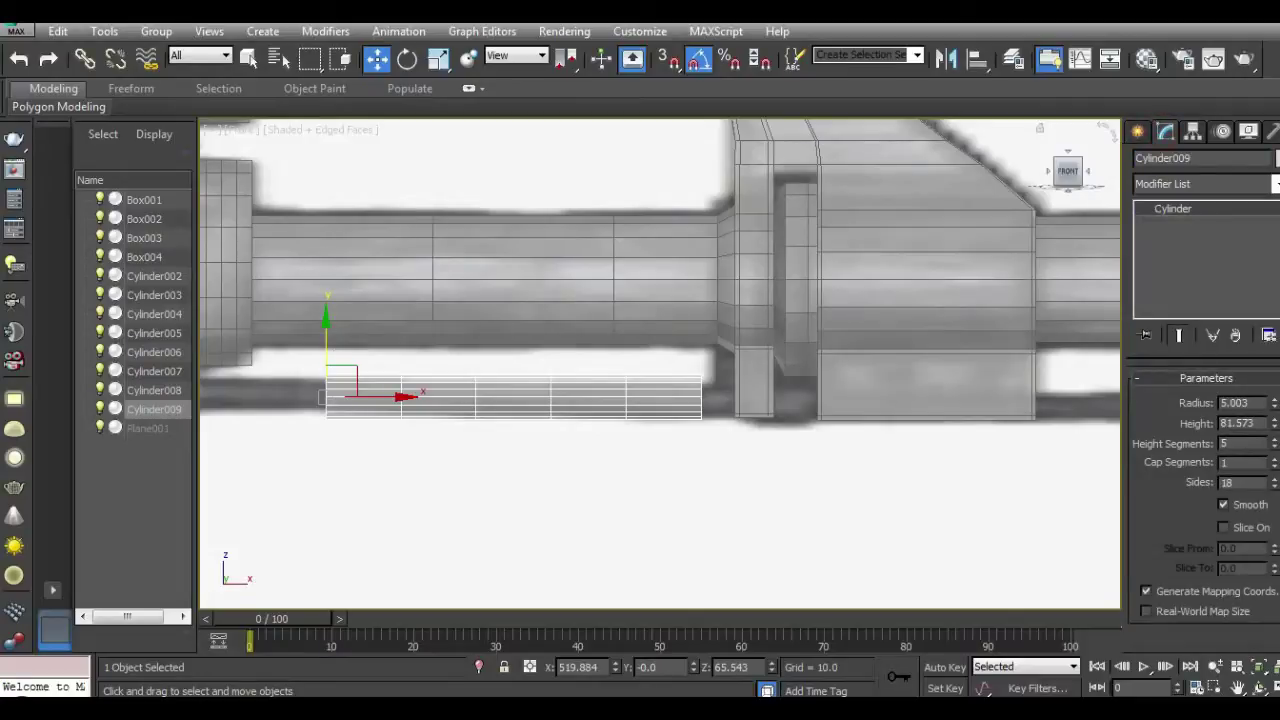
drag(1273, 403, 1273, 418)
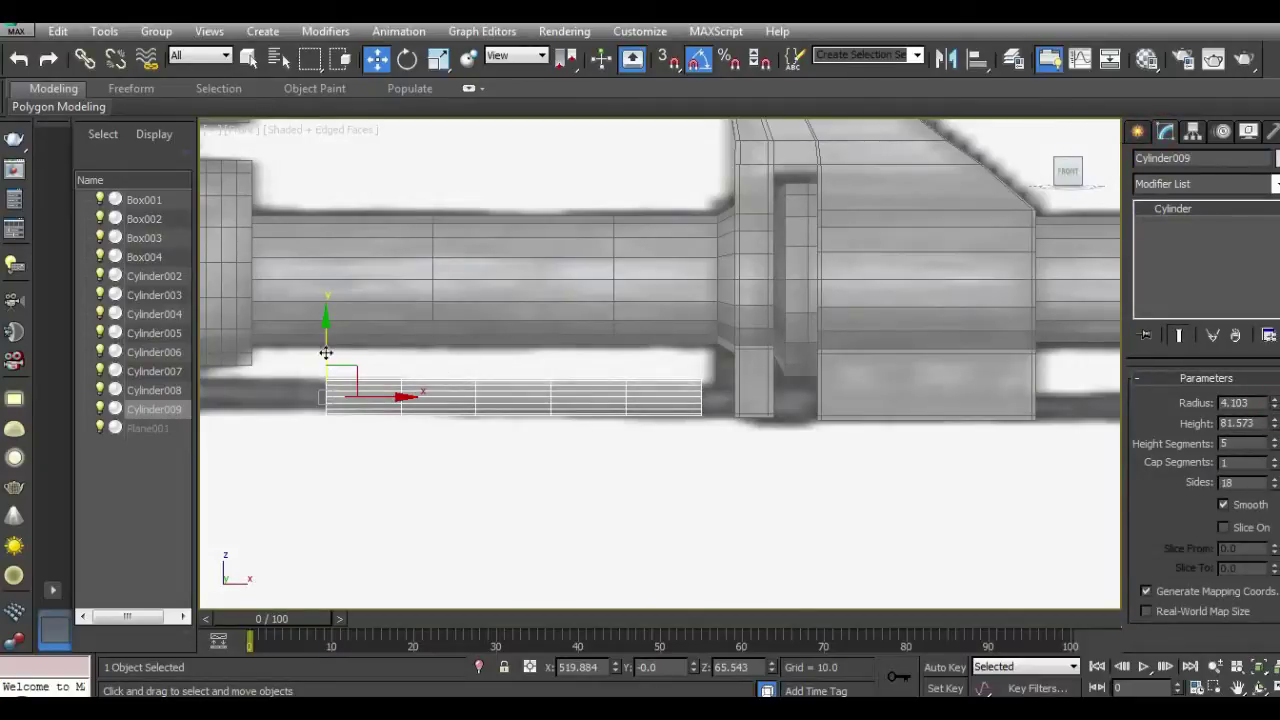
drag(329, 340, 331, 343)
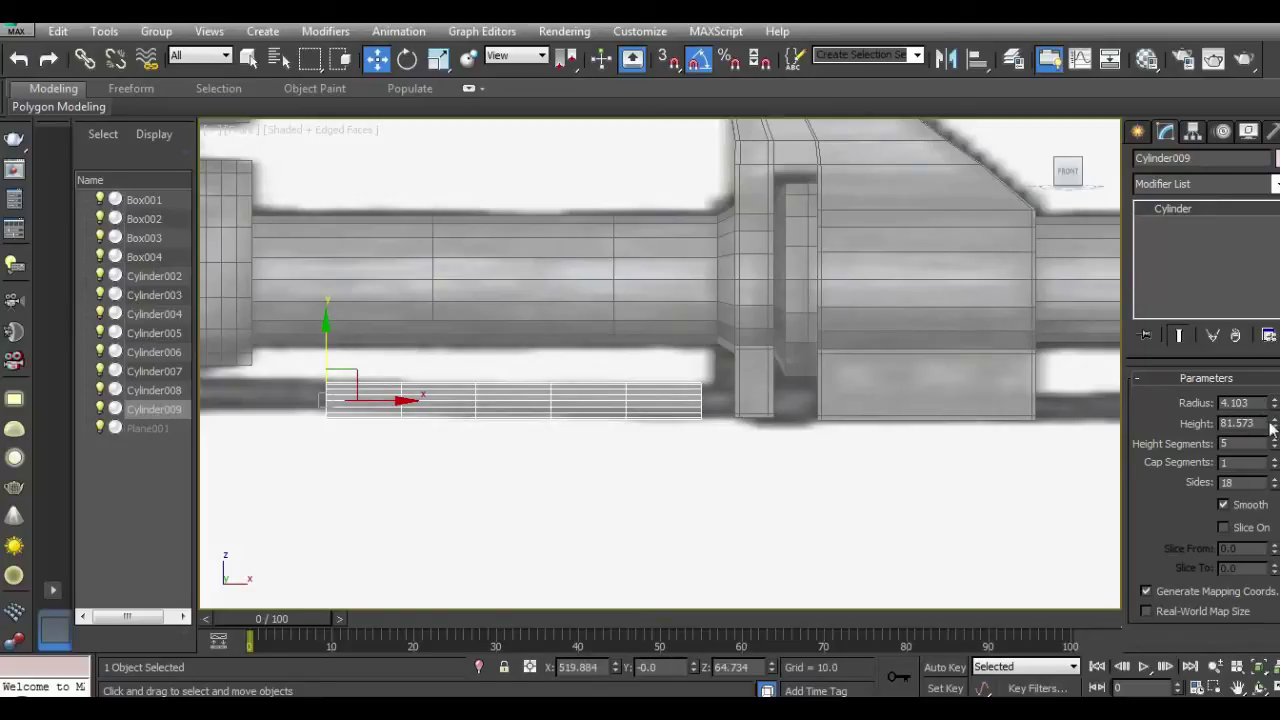
drag(1273, 423, 1273, 400)
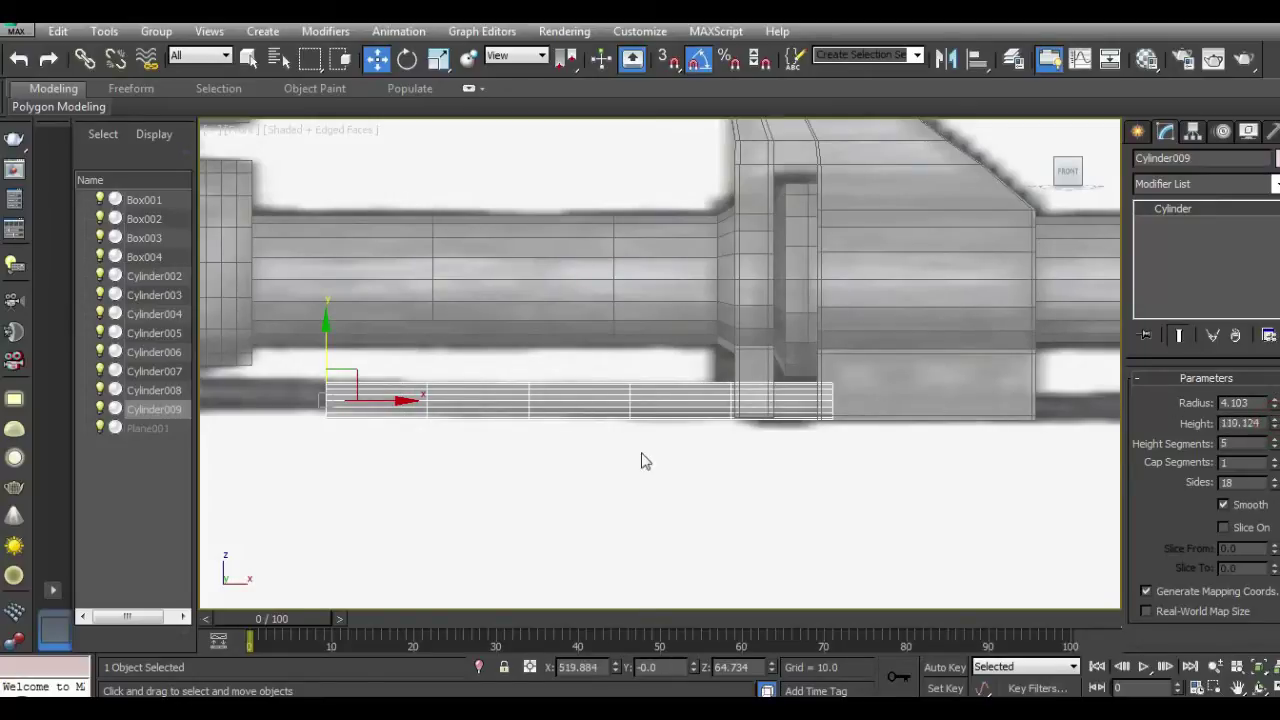
scroll(725, 449, down, 2)
drag(622, 421, 512, 387)
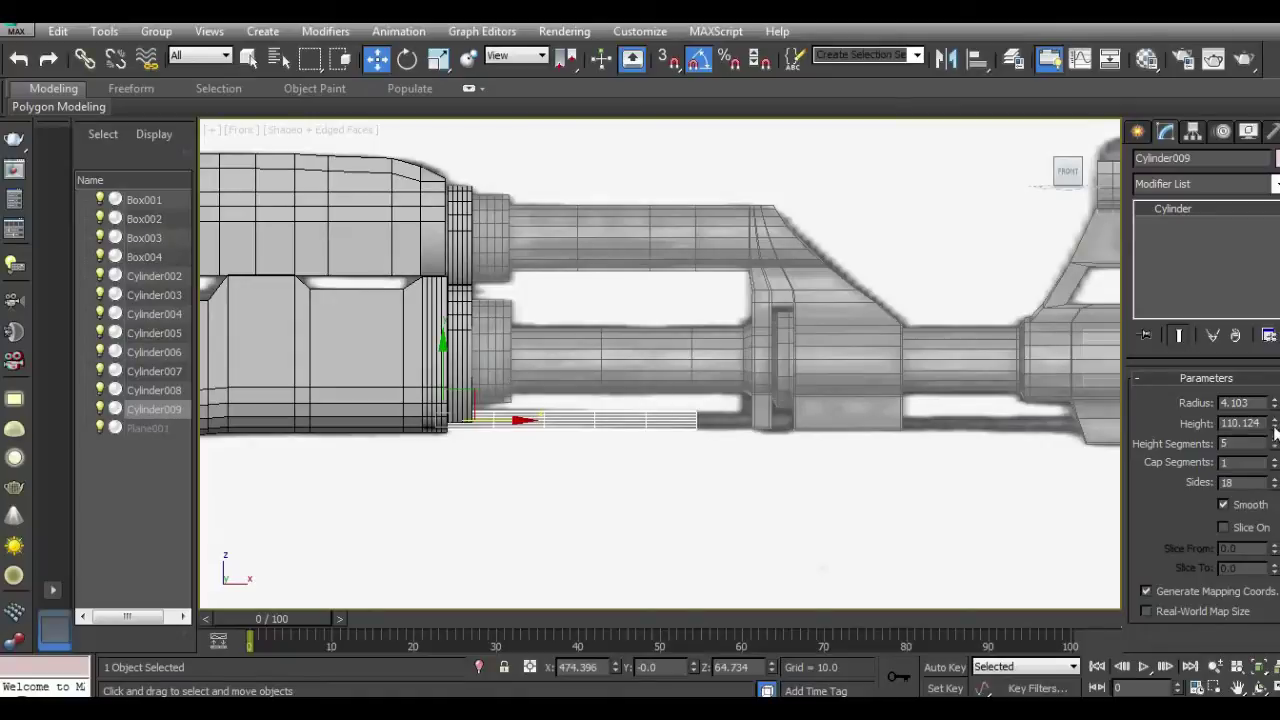
drag(1275, 430, 1275, 390)
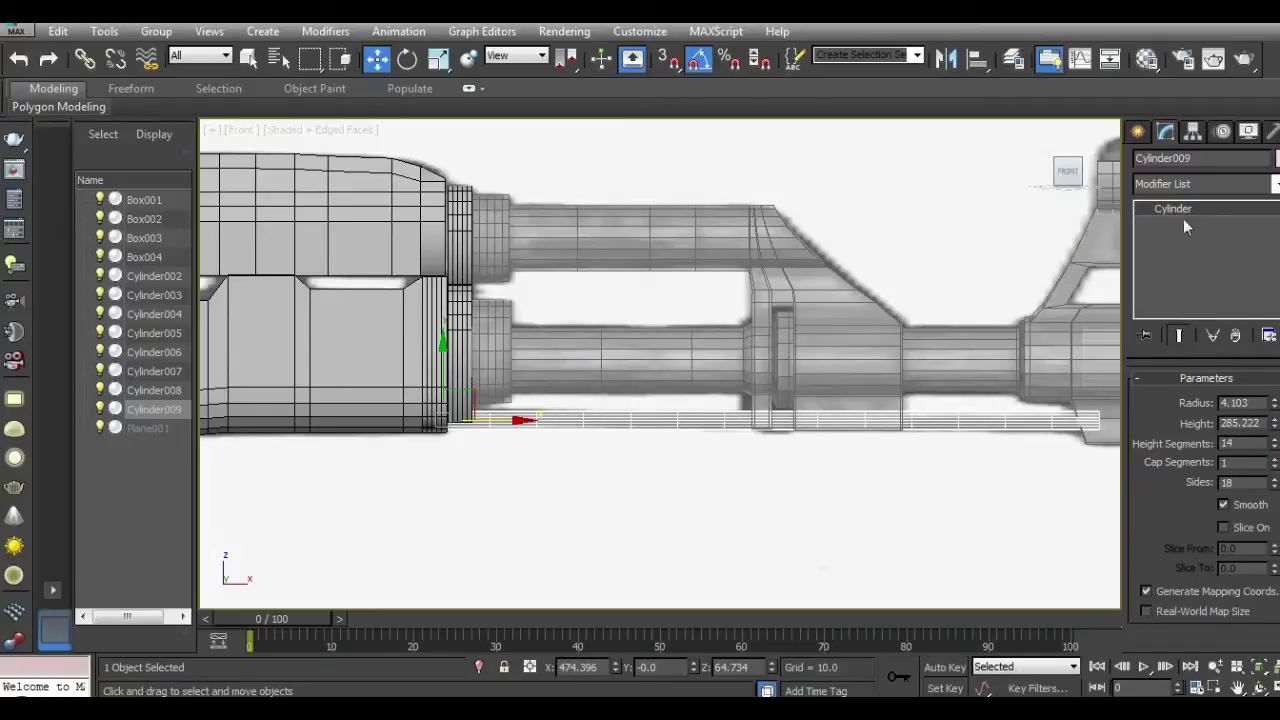
Step: Lower the end vertices of Cylinder005 slightly
click(455, 335)
click(1155, 418)
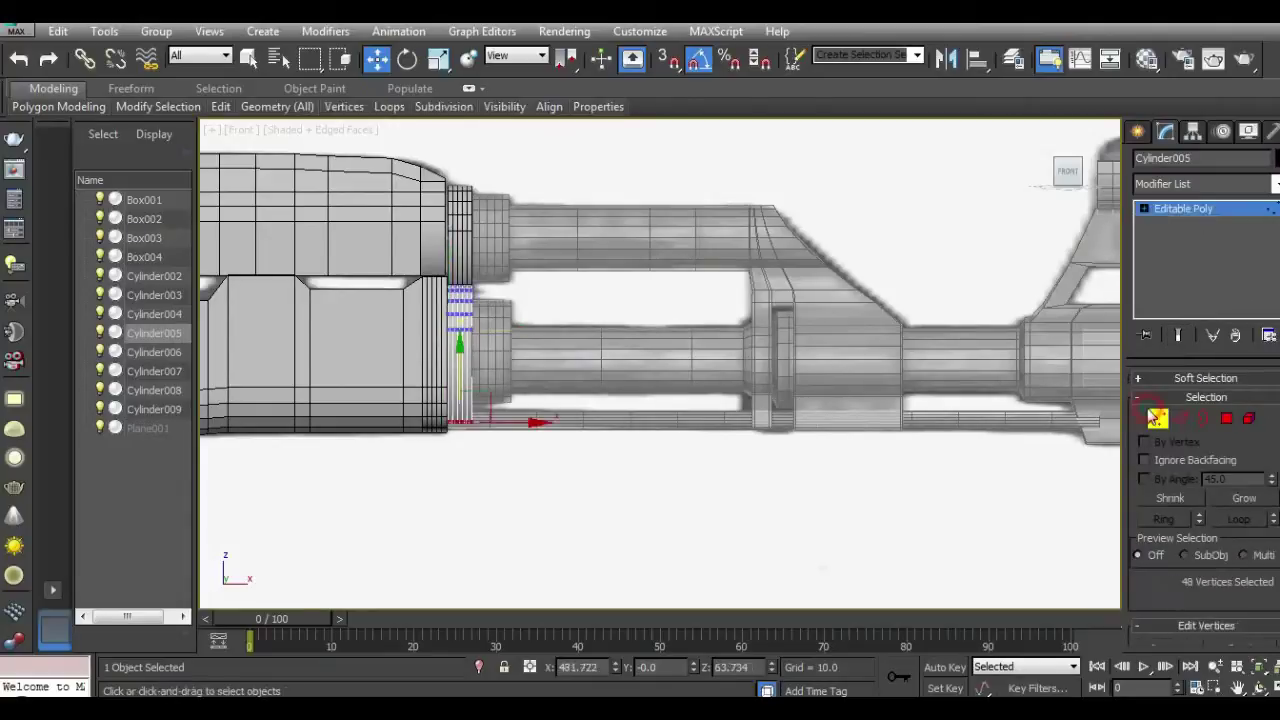
drag(462, 381, 466, 388)
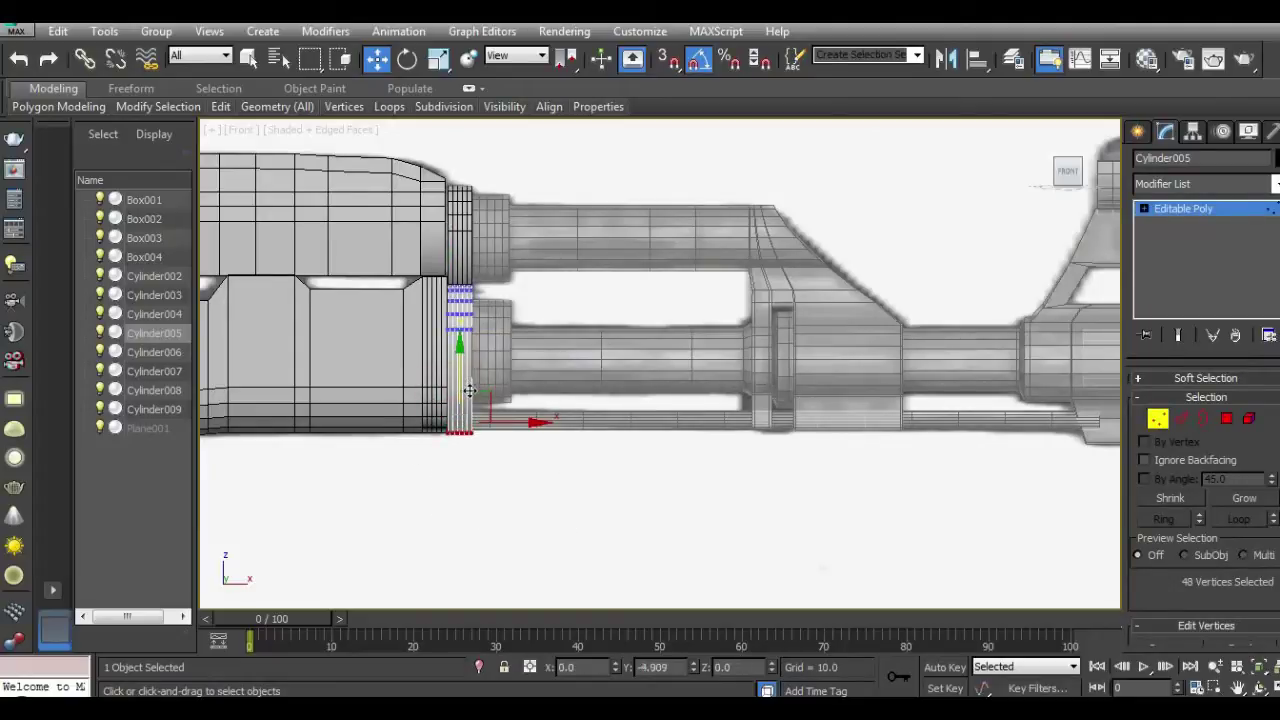
click(1190, 210)
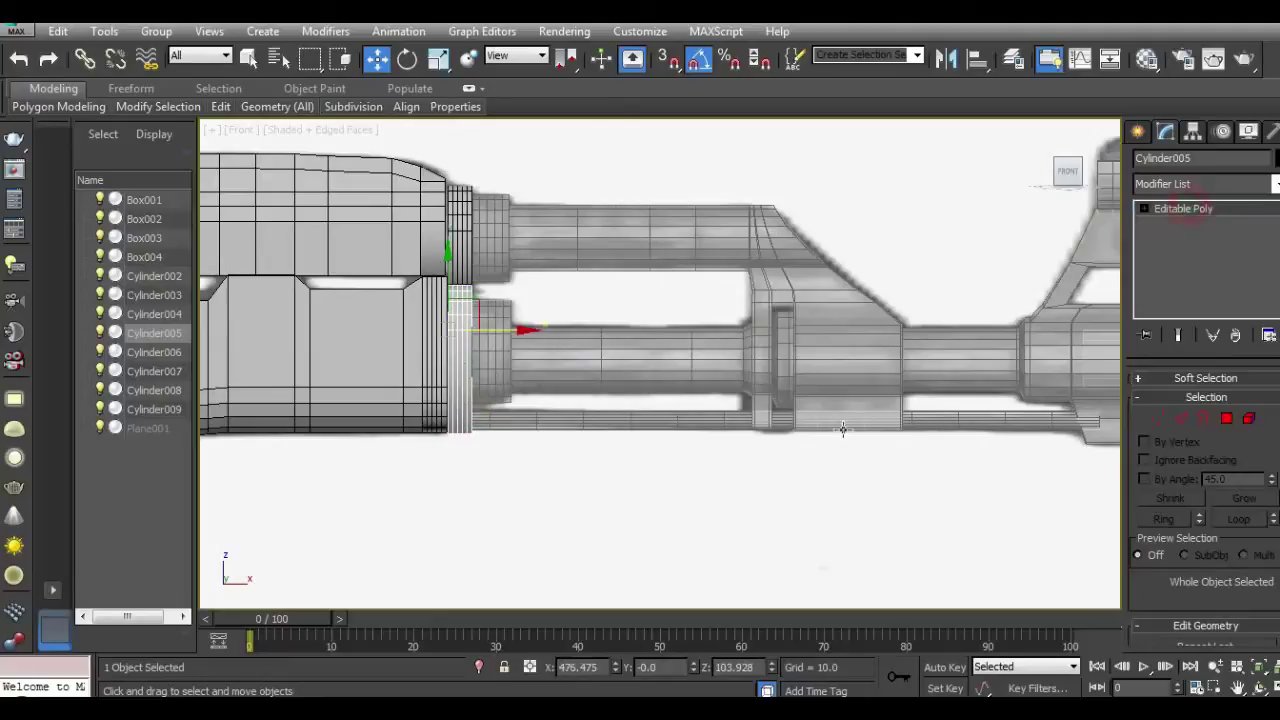
Step: Give the thin gas tube Cylinder009 a black object colour
click(922, 422)
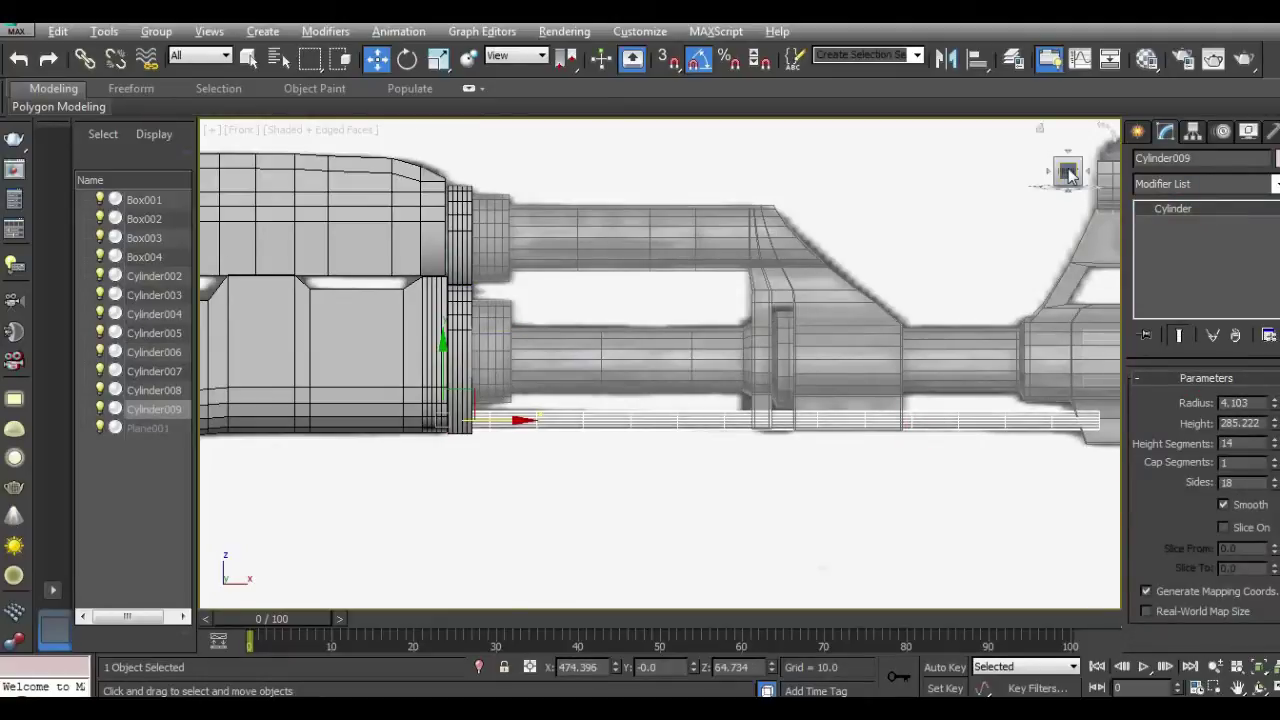
drag(1072, 173, 934, 173)
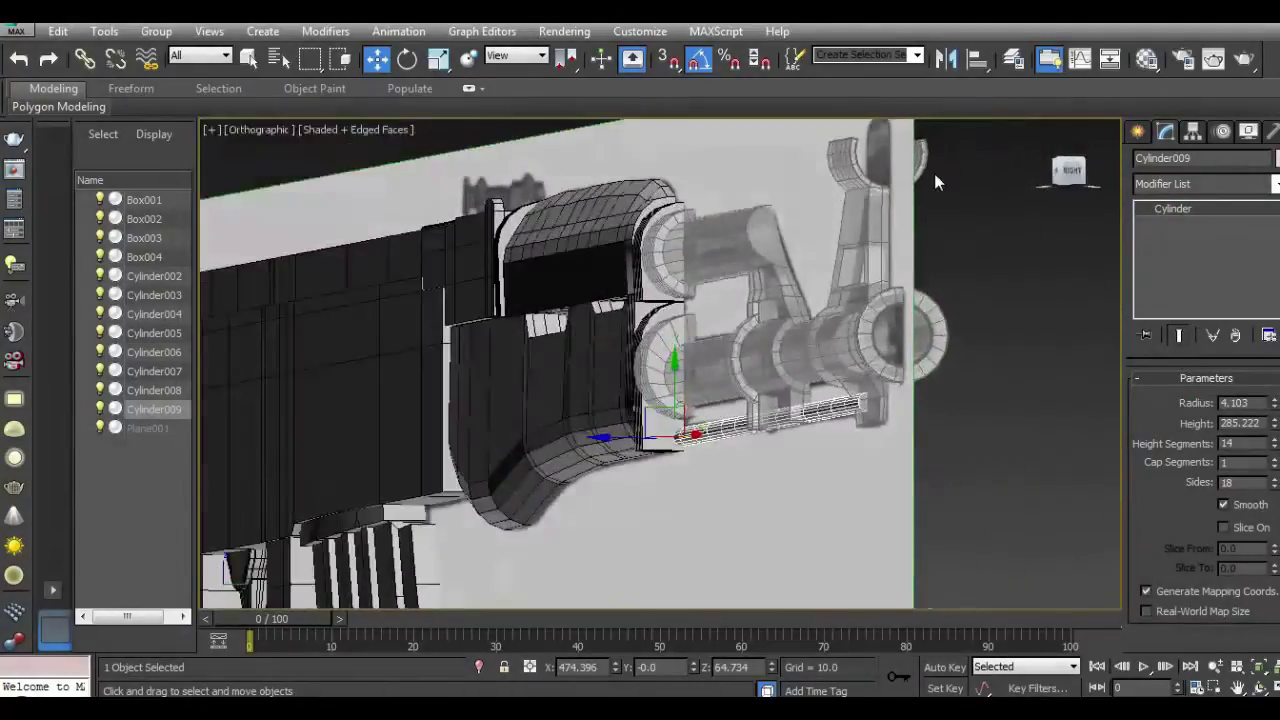
scroll(800, 401, up, 3)
click(749, 341)
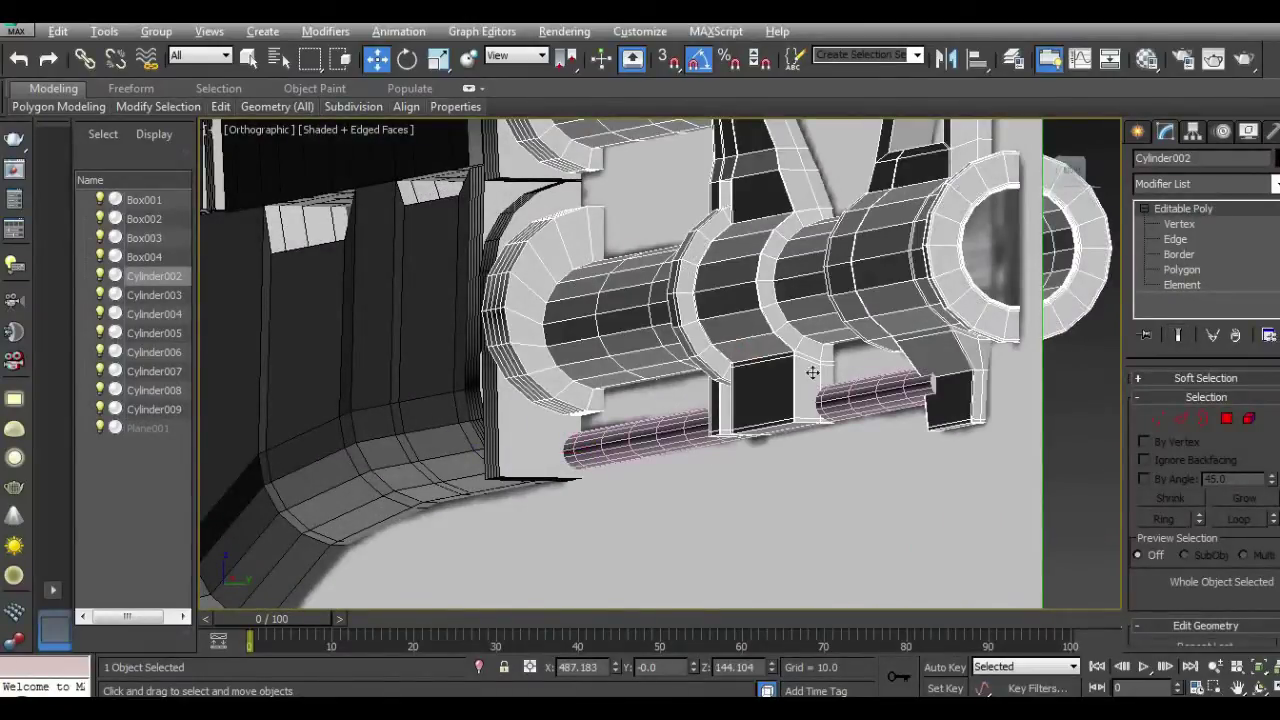
click(846, 406)
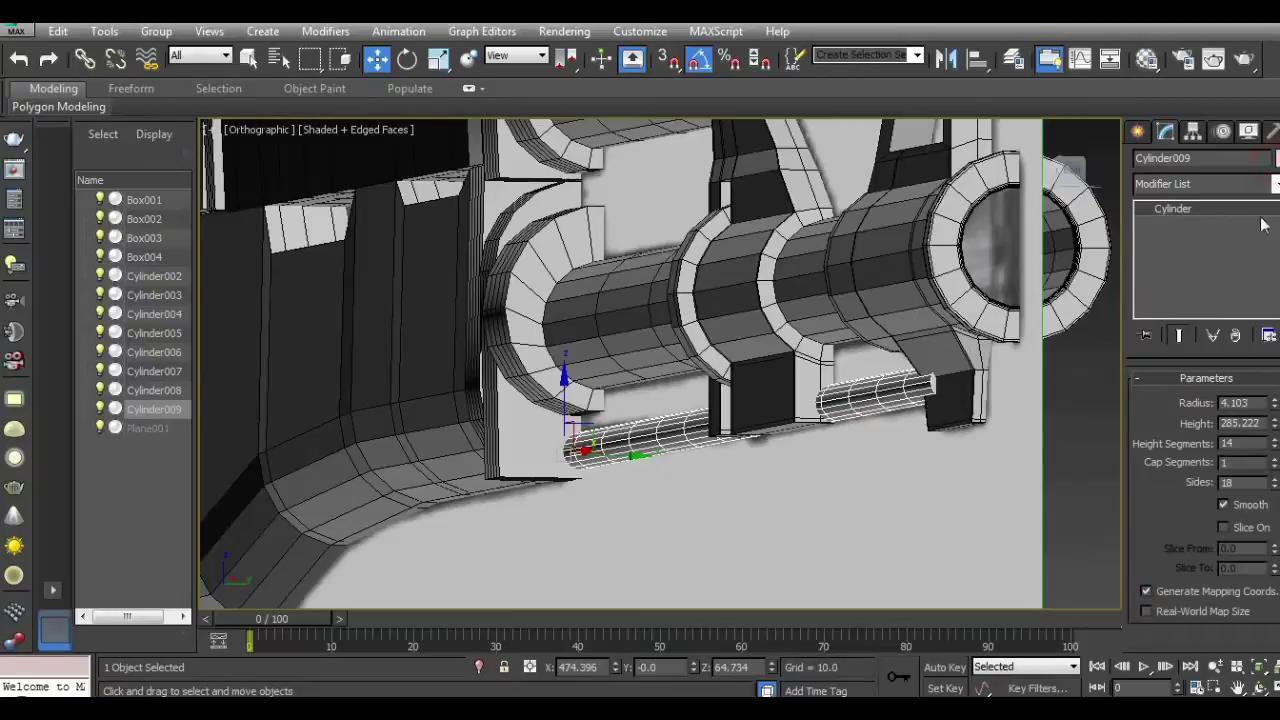
click(1277, 158)
click(791, 400)
click(742, 462)
Step: Nudge the gas tube 1.39 along Y, then enter face editing on Cylinder002
drag(1060, 172, 1071, 166)
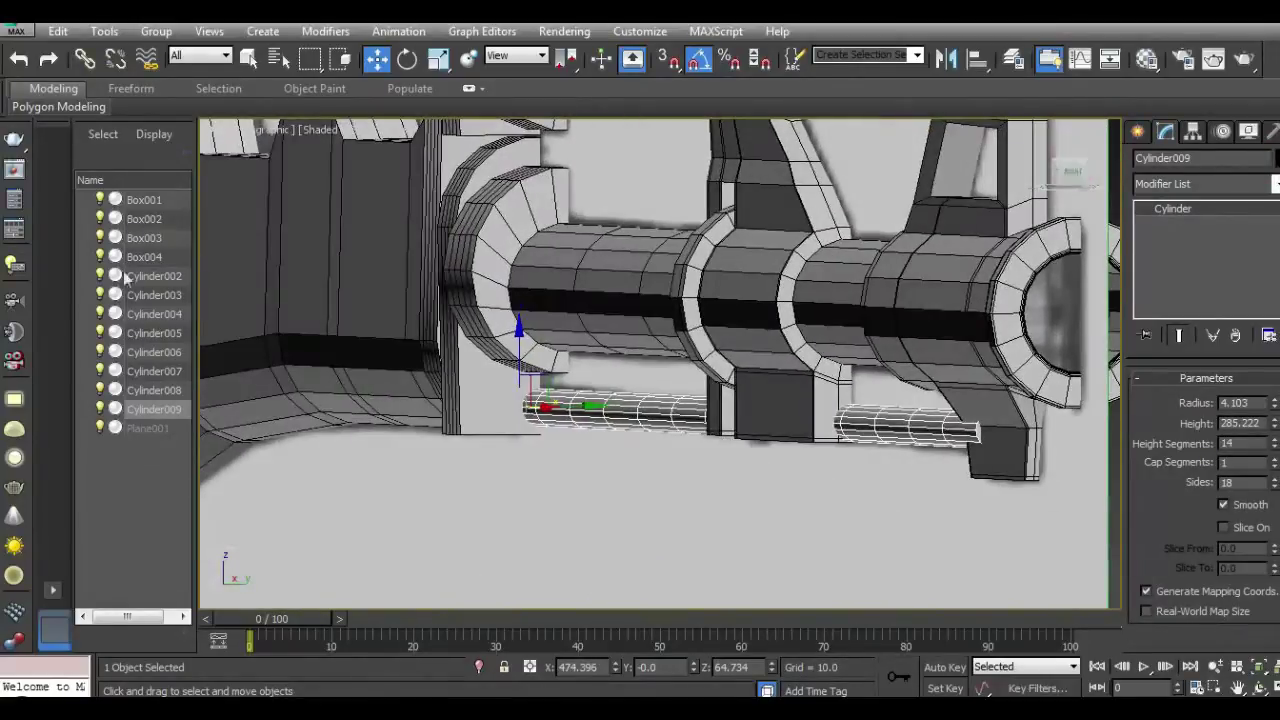
middle_drag(725, 481, 648, 468)
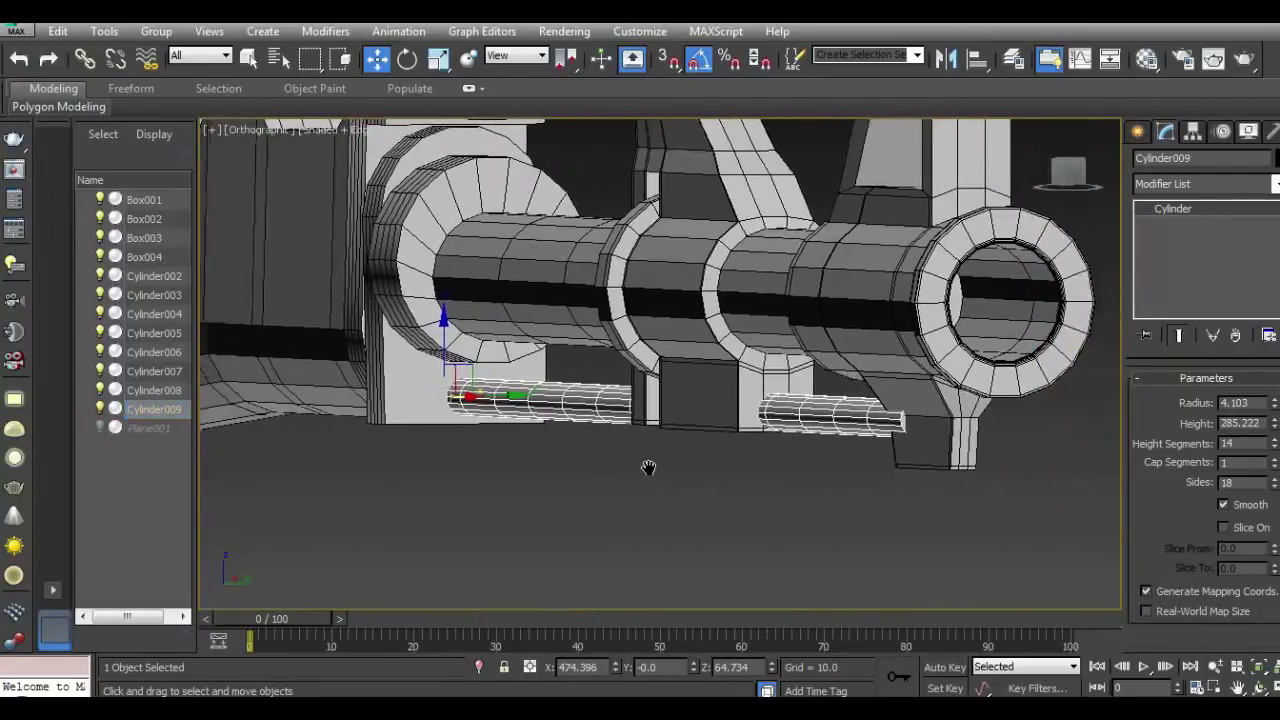
drag(508, 397, 513, 396)
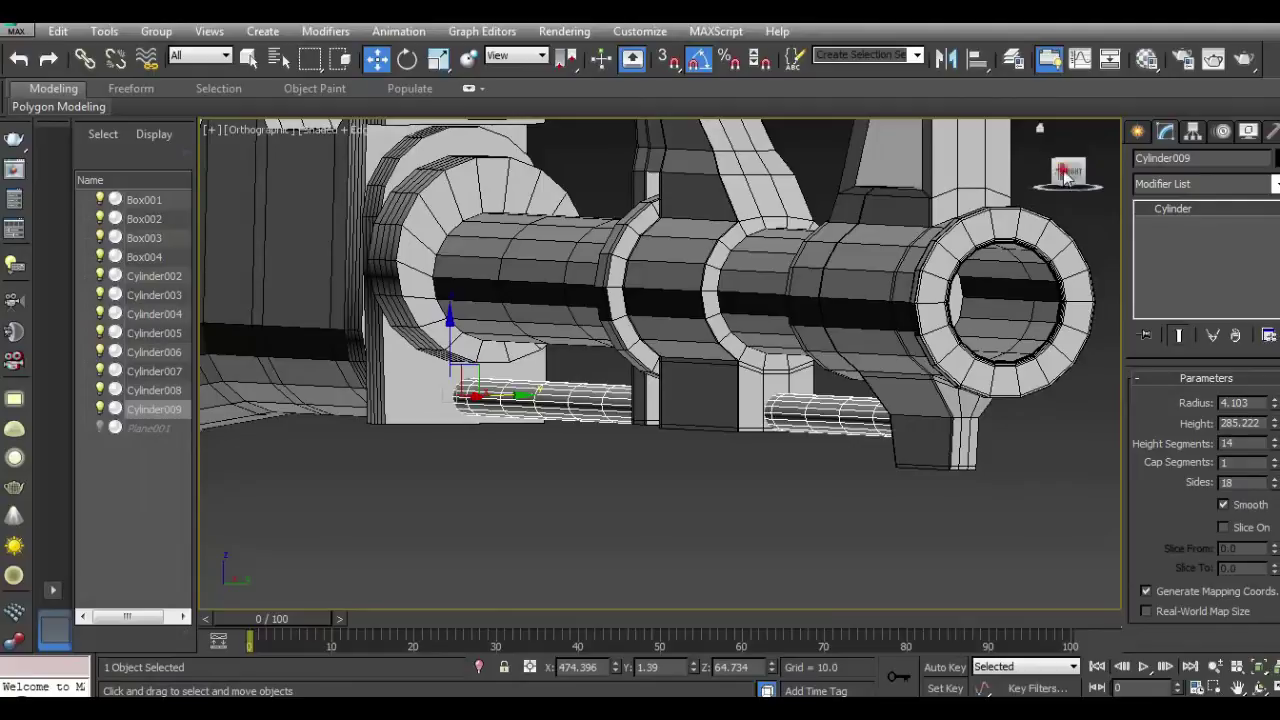
drag(1068, 172, 1020, 168)
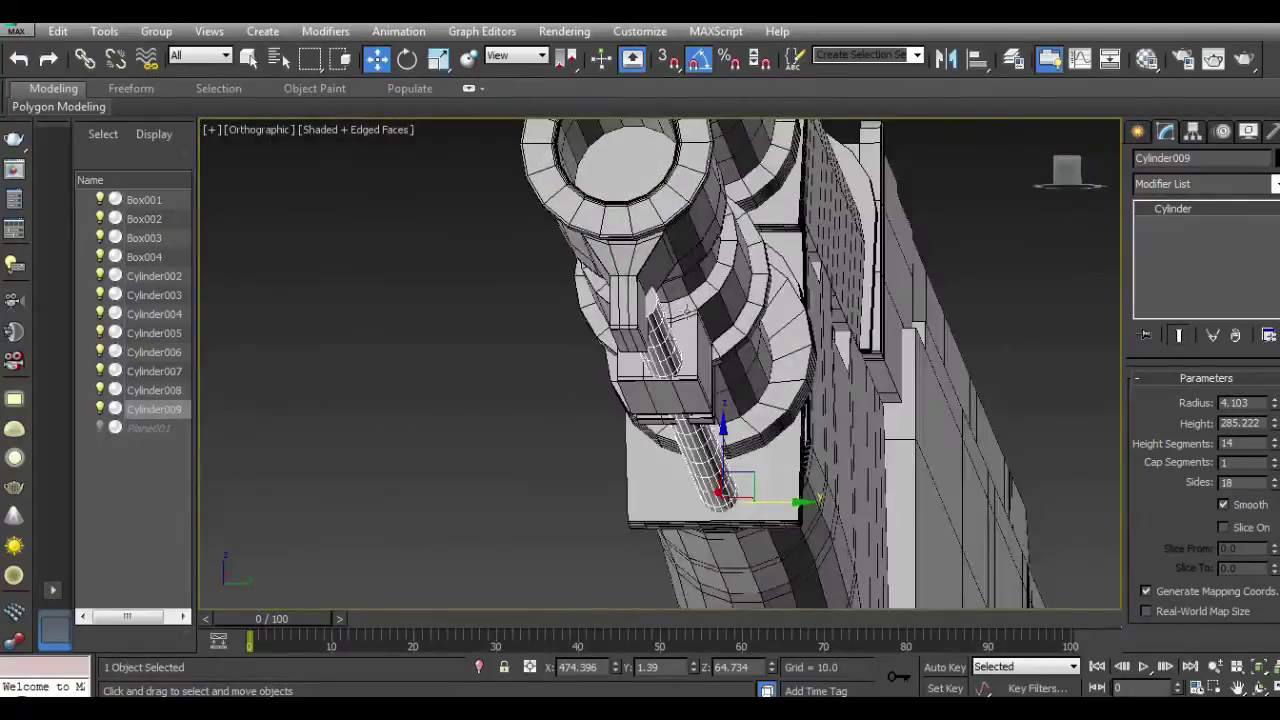
click(1225, 420)
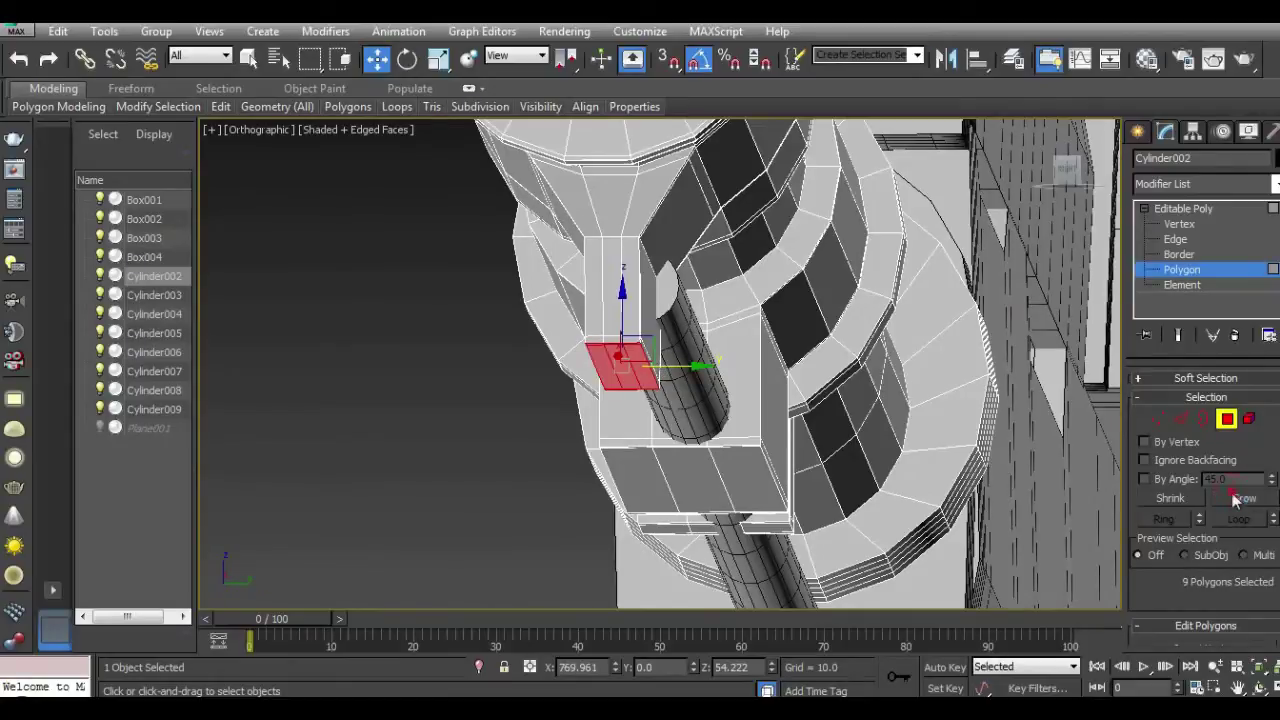
Step: Grow the gas block face selection and scale it to 111% along Y
click(1236, 499)
click(438, 58)
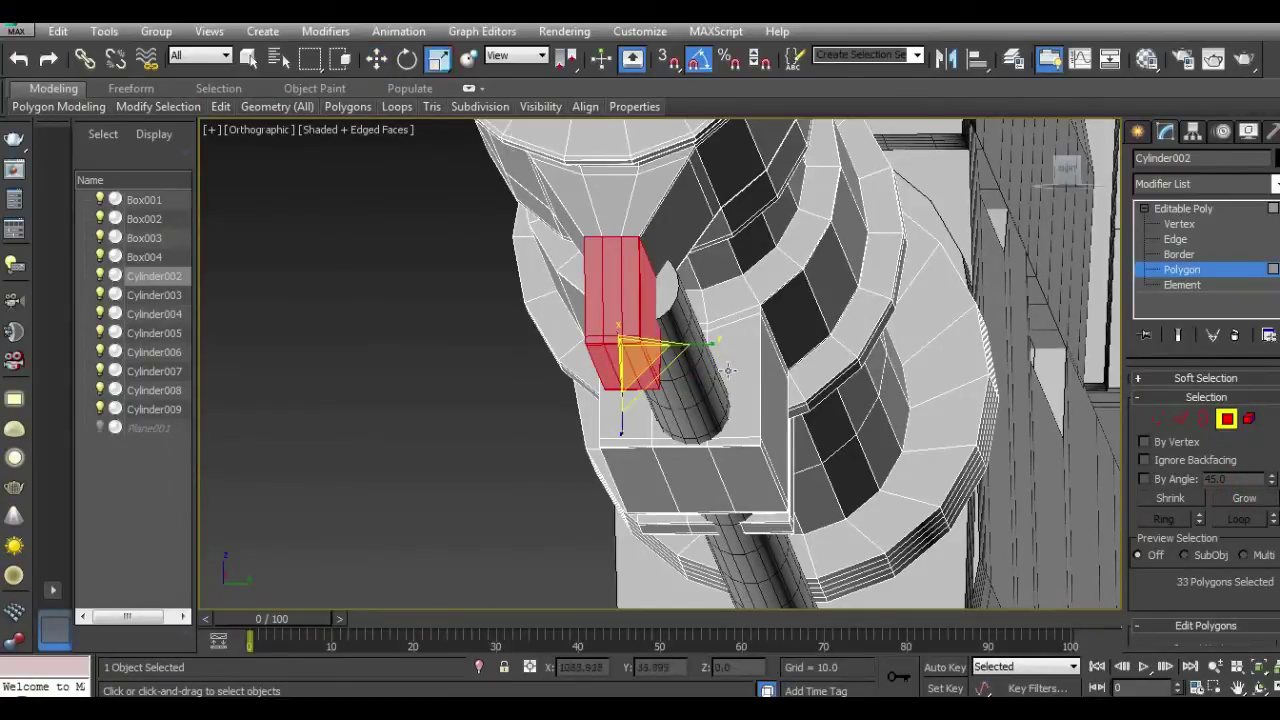
drag(706, 344, 776, 336)
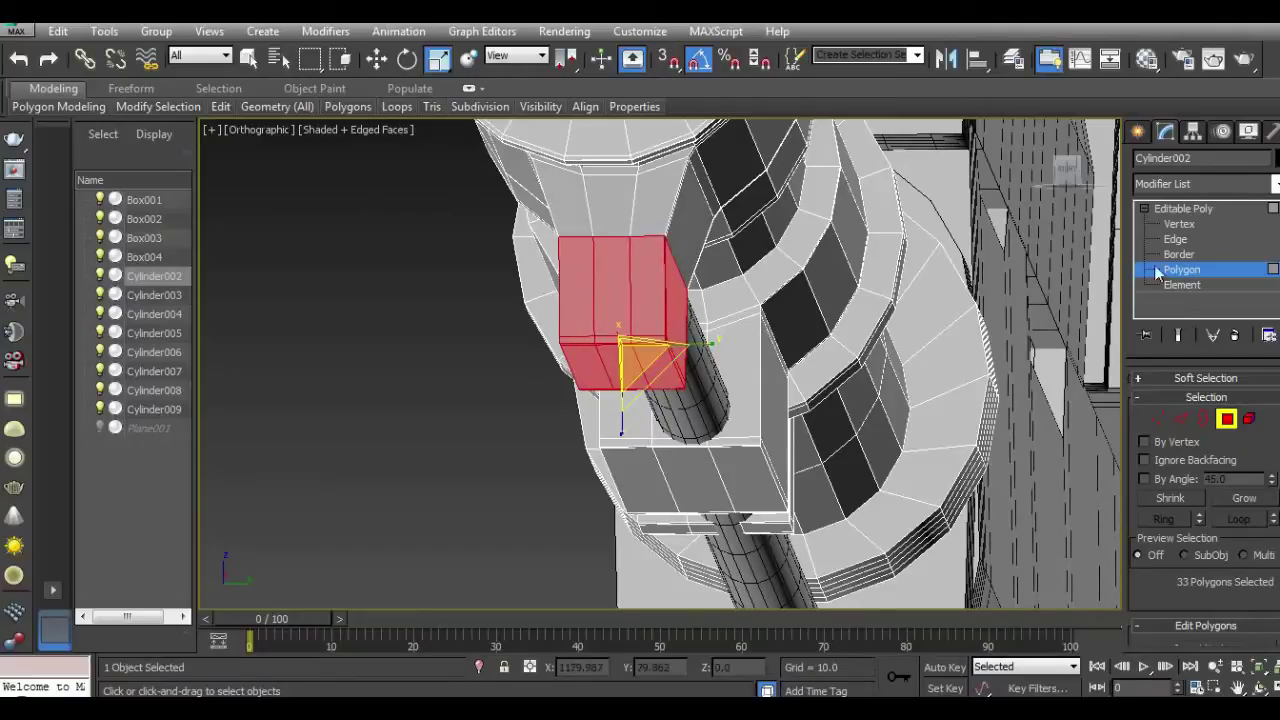
Step: Shift the gas tube Cylinder009 slightly into the block, to Y -0.59
click(1212, 210)
click(705, 425)
click(376, 58)
middle_drag(743, 494, 703, 323)
drag(836, 522, 814, 513)
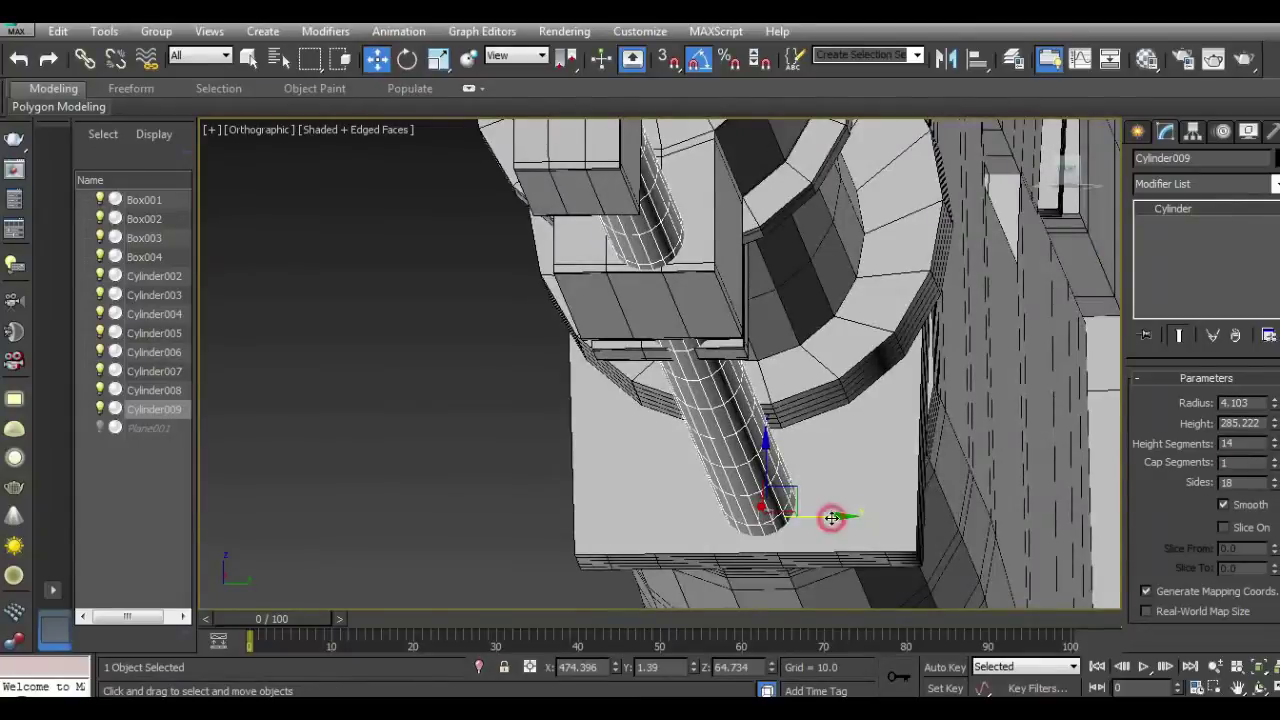
alt+middle_drag(814, 513, 797, 520)
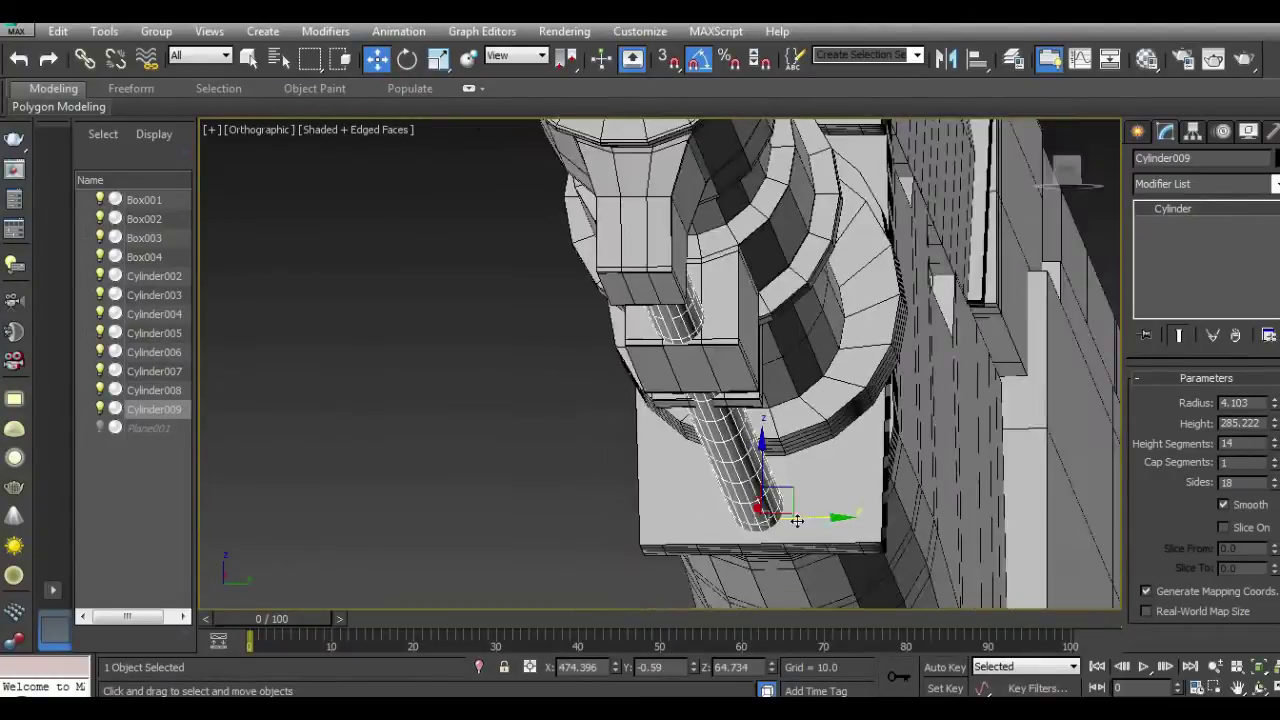
click(1069, 171)
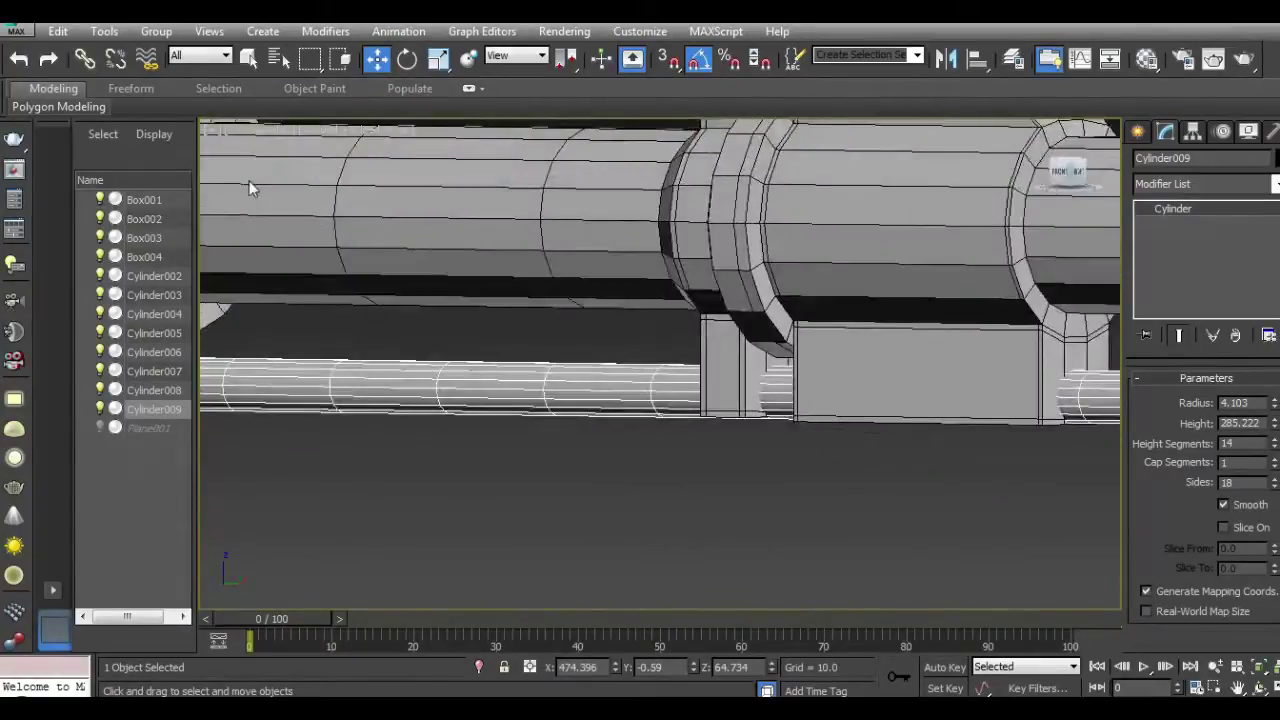
Step: Switch to Front view along the barrel and show the white backdrop plane Plane001
key(f)
mouse_move(944, 371)
middle_down()
mouse_move(1086, 283)
mouse_move(820, 420)
middle_up()
scroll(820, 420, down, 2)
click(100, 428)
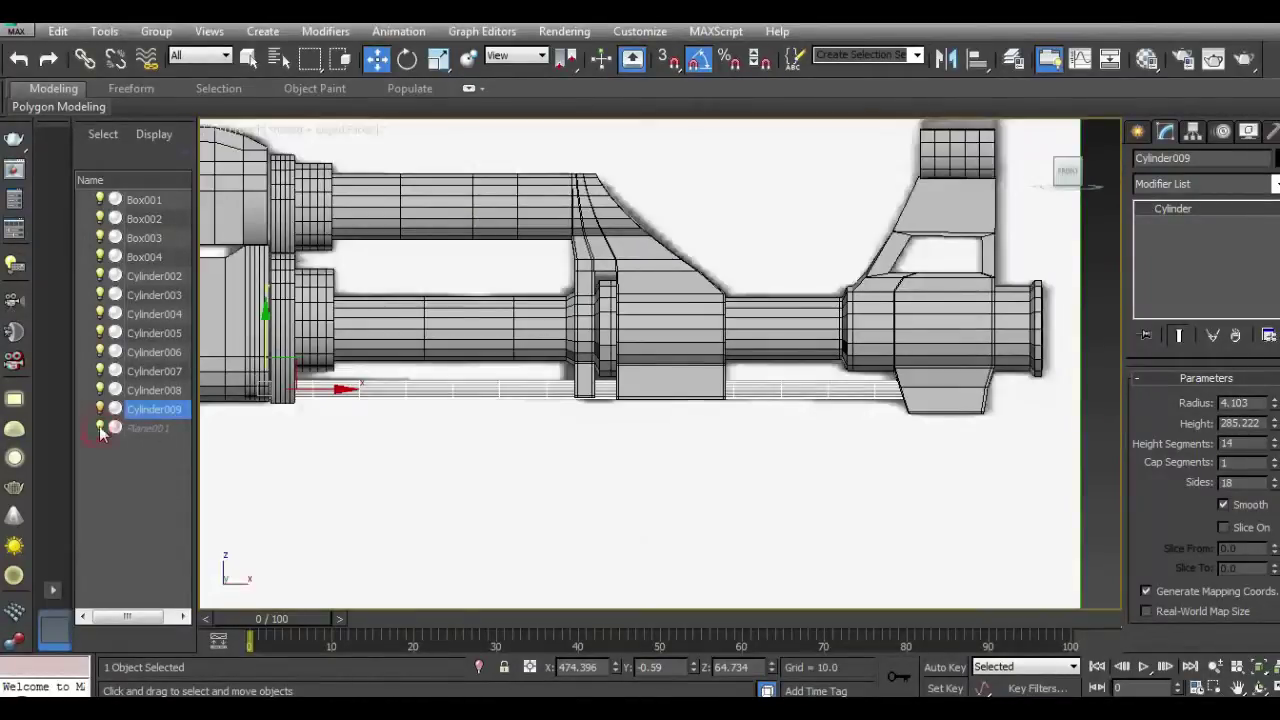
middle_drag(470, 454, 527, 463)
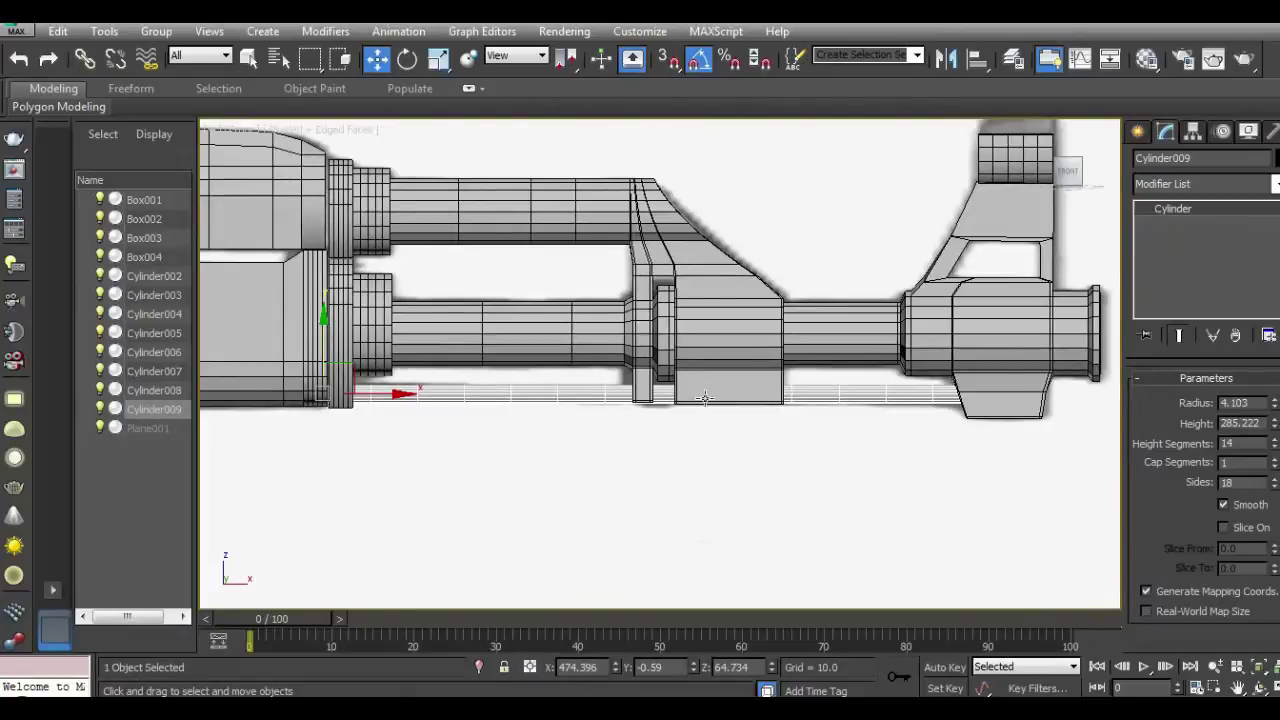
scroll(704, 398, up, 2)
Step: Lower the bottom vertices of Cylinder002's gas block and front sight slightly, then deselect
click(693, 395)
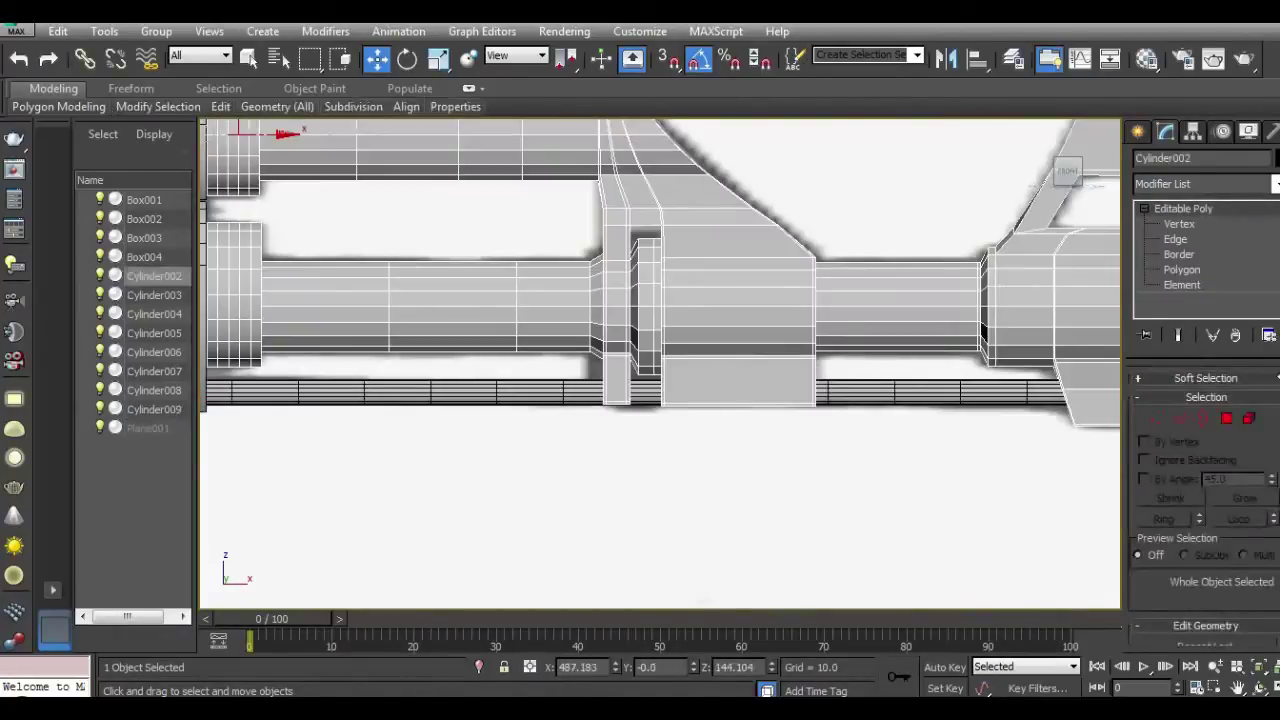
click(1157, 419)
drag(568, 380, 957, 477)
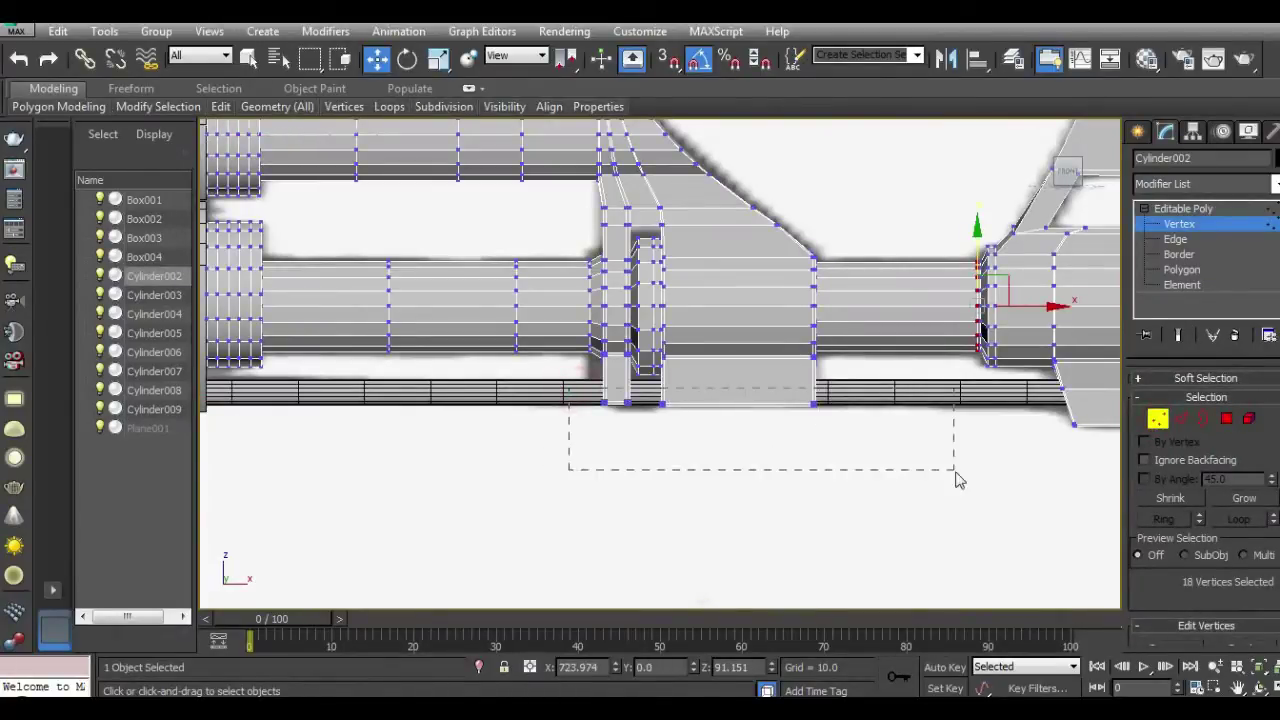
drag(683, 366, 679, 374)
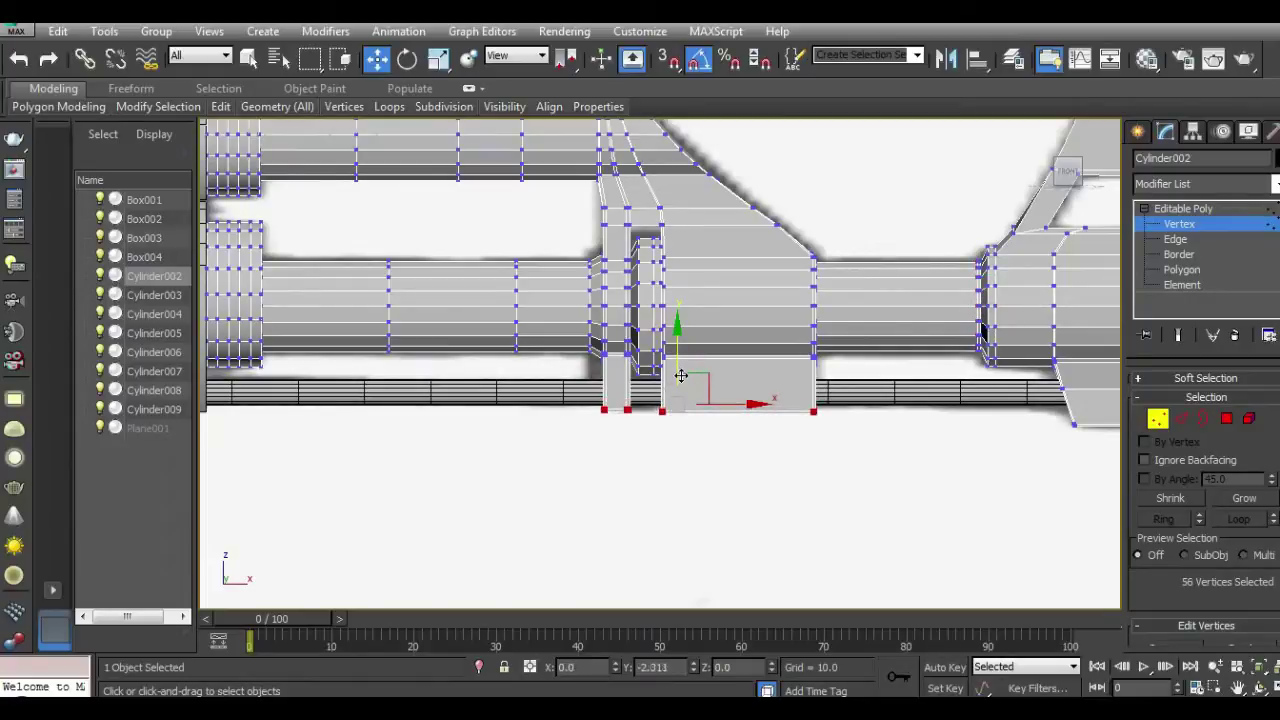
middle_drag(851, 446, 540, 480)
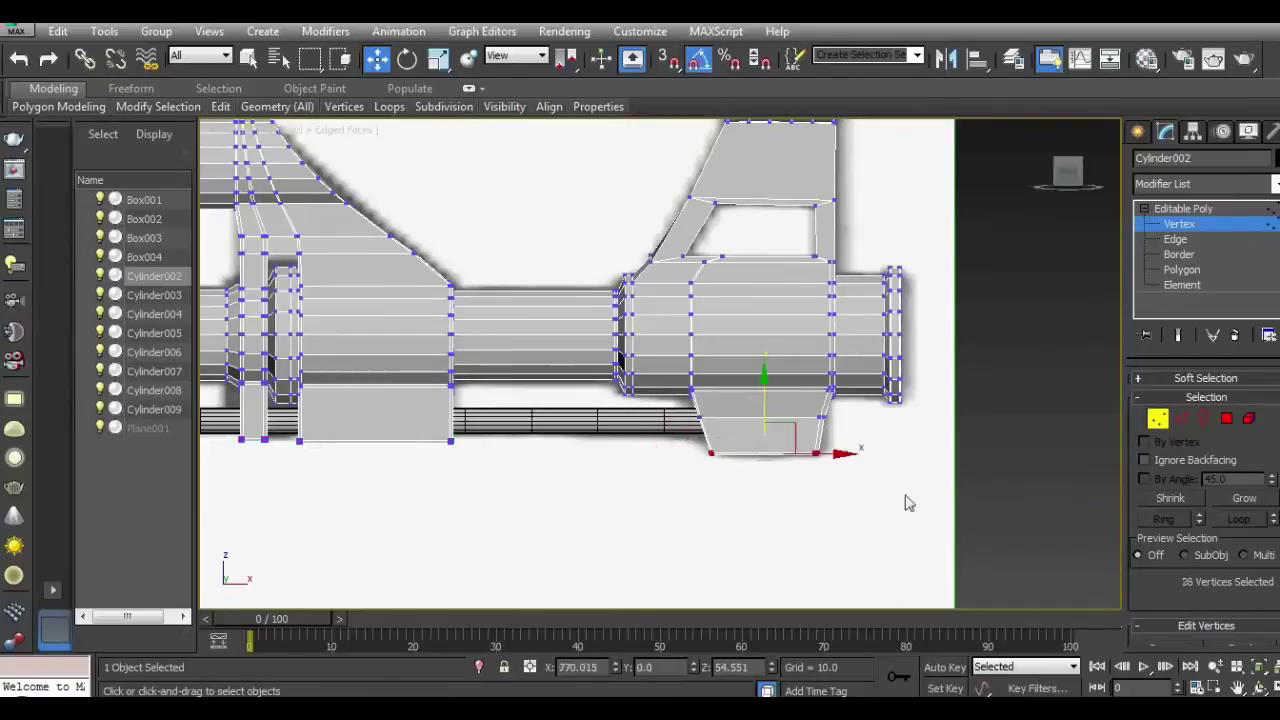
click(1190, 208)
click(1040, 354)
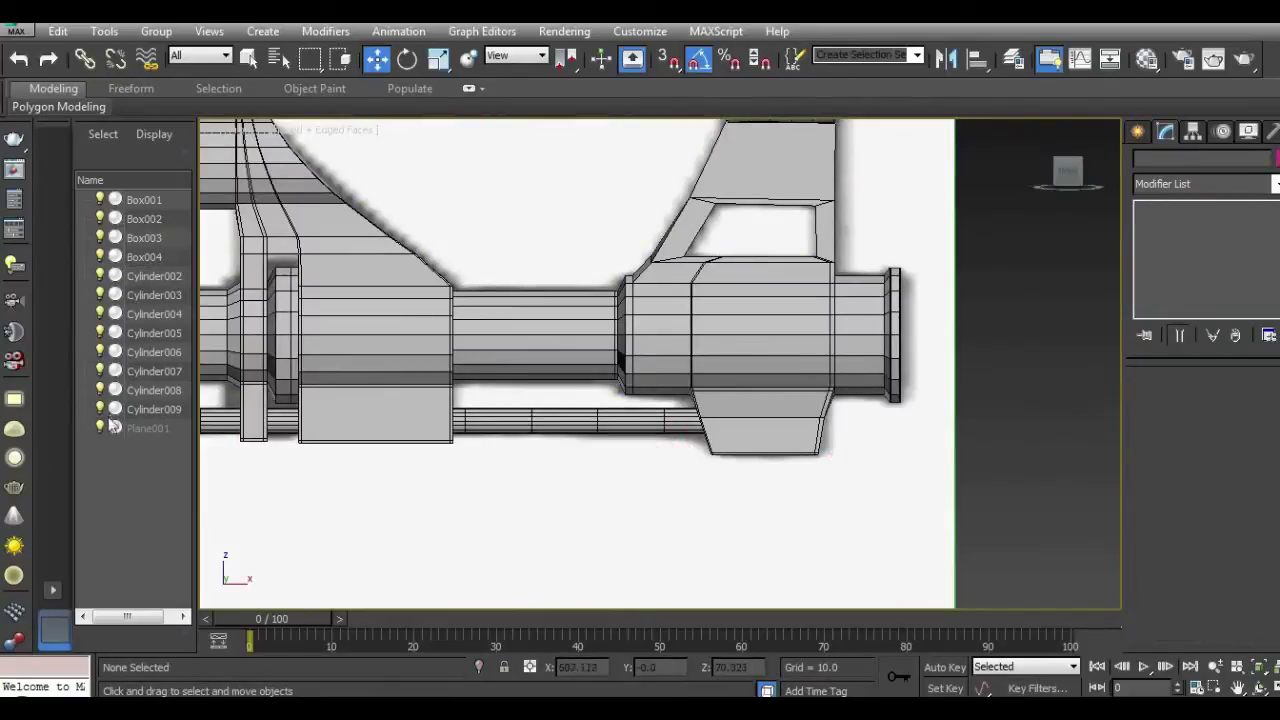
Step: Orbit around the barrel to inspect the front end, then return to Front view
mouse_move(1063, 177)
mouse_down()
mouse_move(1048, 192)
mouse_move(953, 185)
mouse_up()
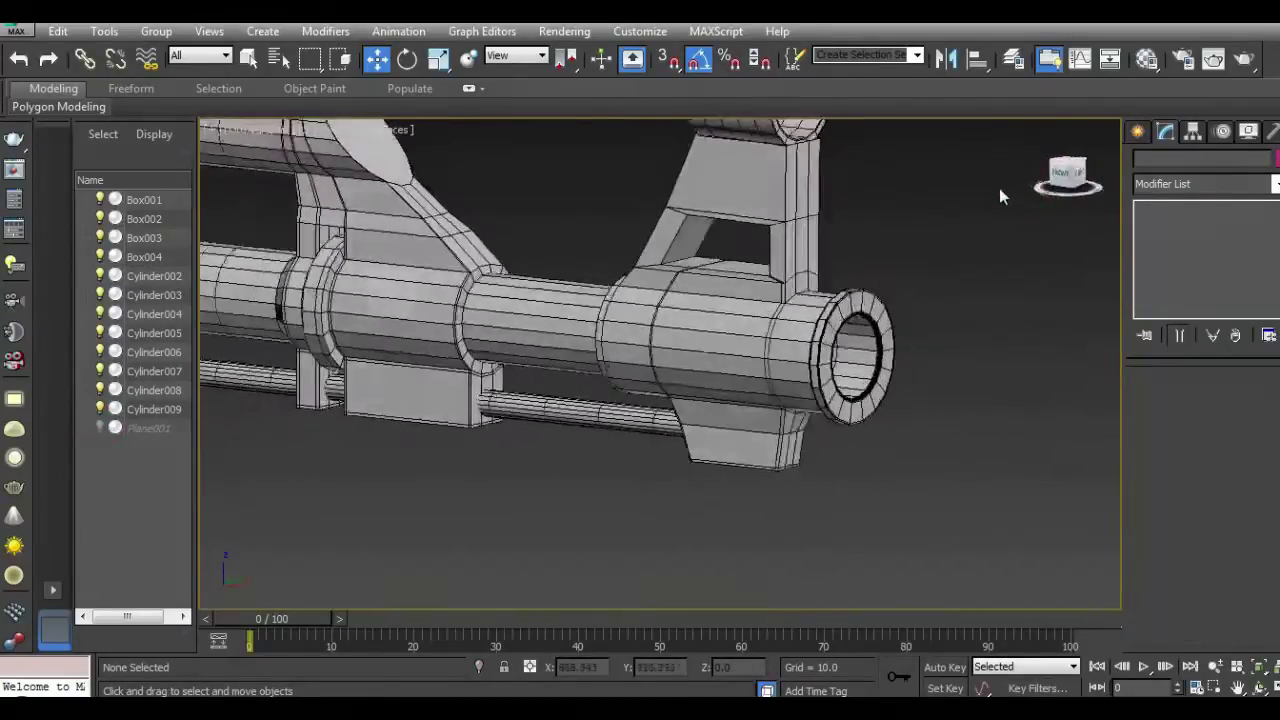
mouse_move(936, 451)
alt+middle_down()
mouse_move(225, 173)
mouse_move(247, 176)
alt+middle_up()
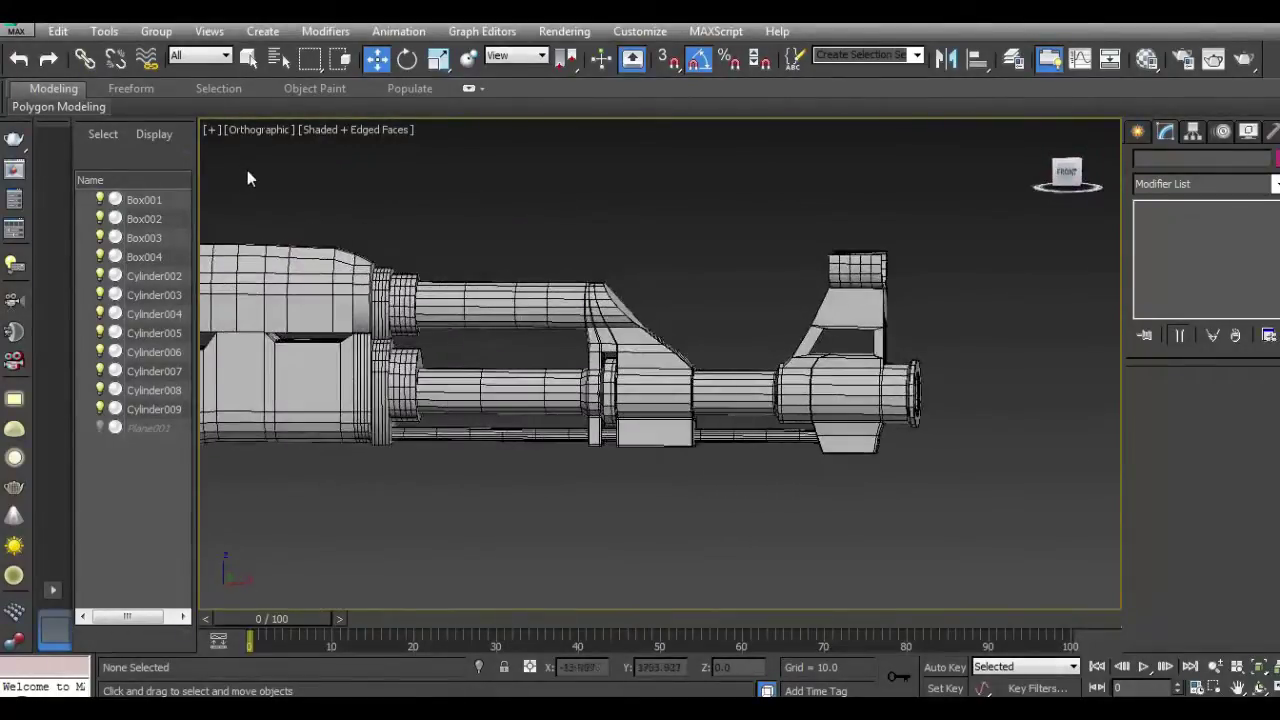
click(1068, 177)
scroll(975, 362, down, 2)
scroll(975, 365, down, 2)
scroll(975, 366, down, 2)
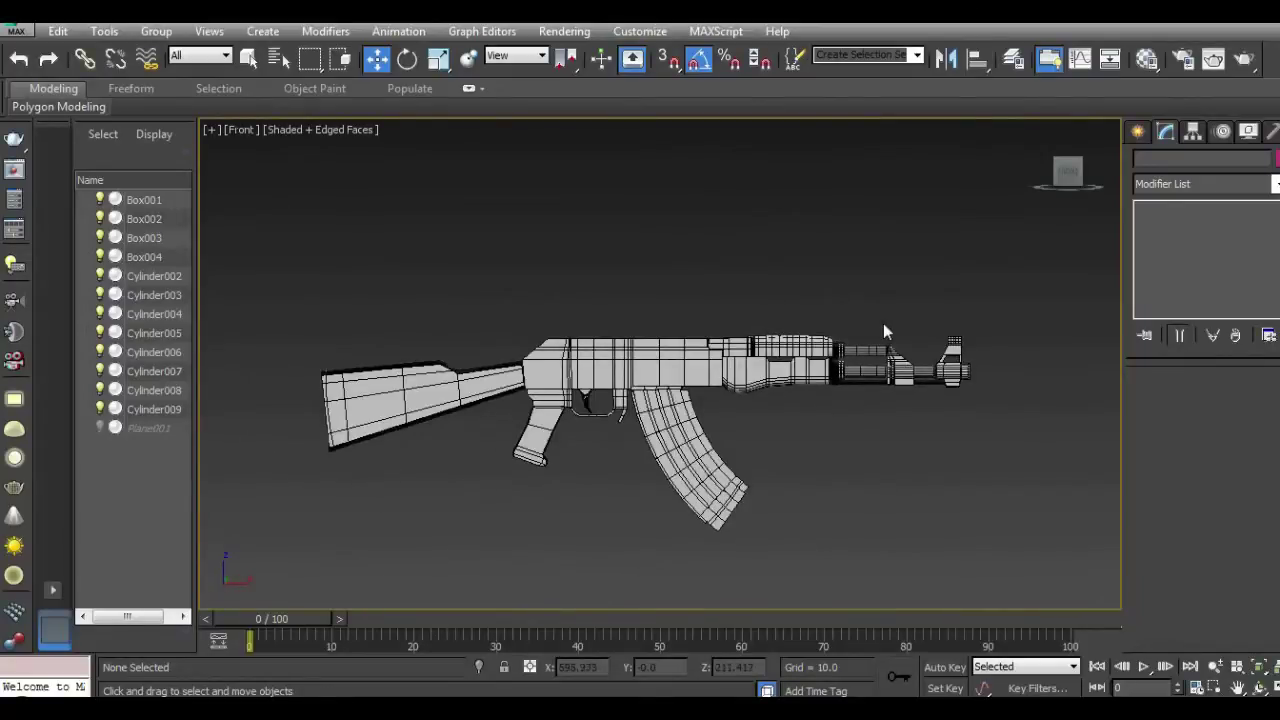
Step: Raise a vertex on the upper row of Box002's pistol grip, cancelling a stray move
click(40, 58)
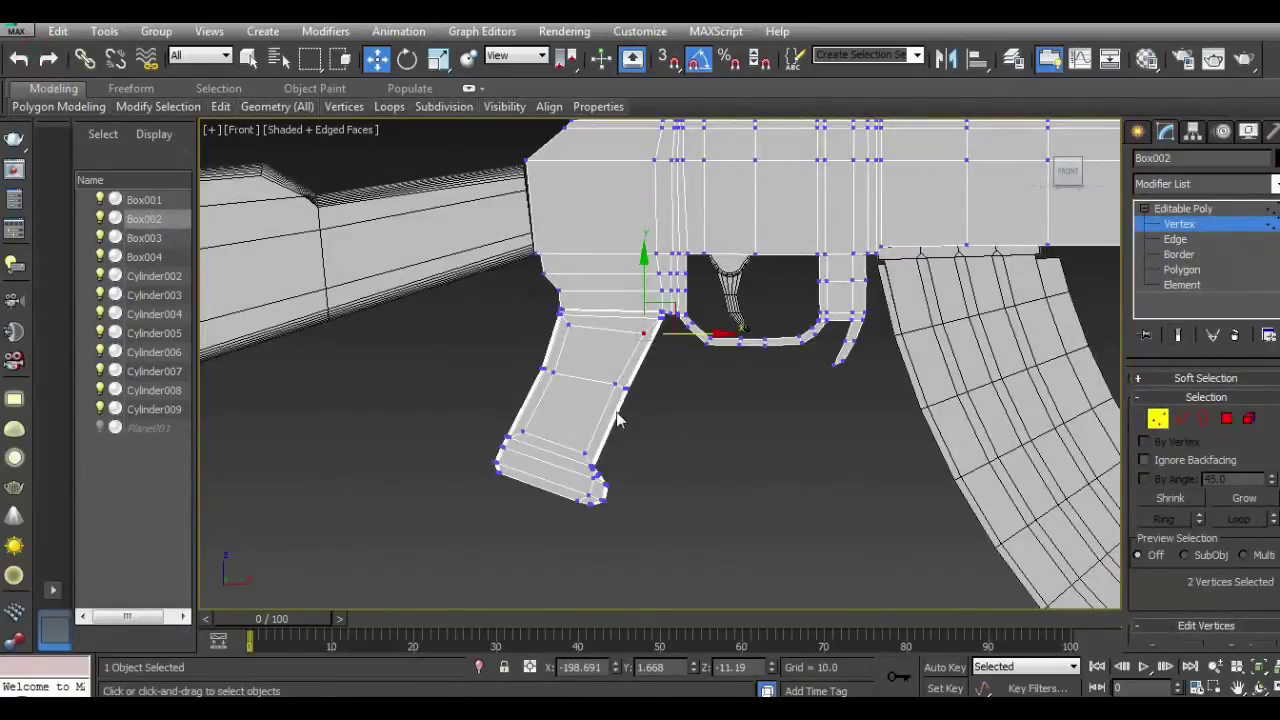
scroll(595, 337, up, 3)
click(534, 316)
mouse_move(590, 320)
mouse_down()
mouse_move(606, 320)
mouse_move(544, 283)
mouse_up()
right_click(544, 283)
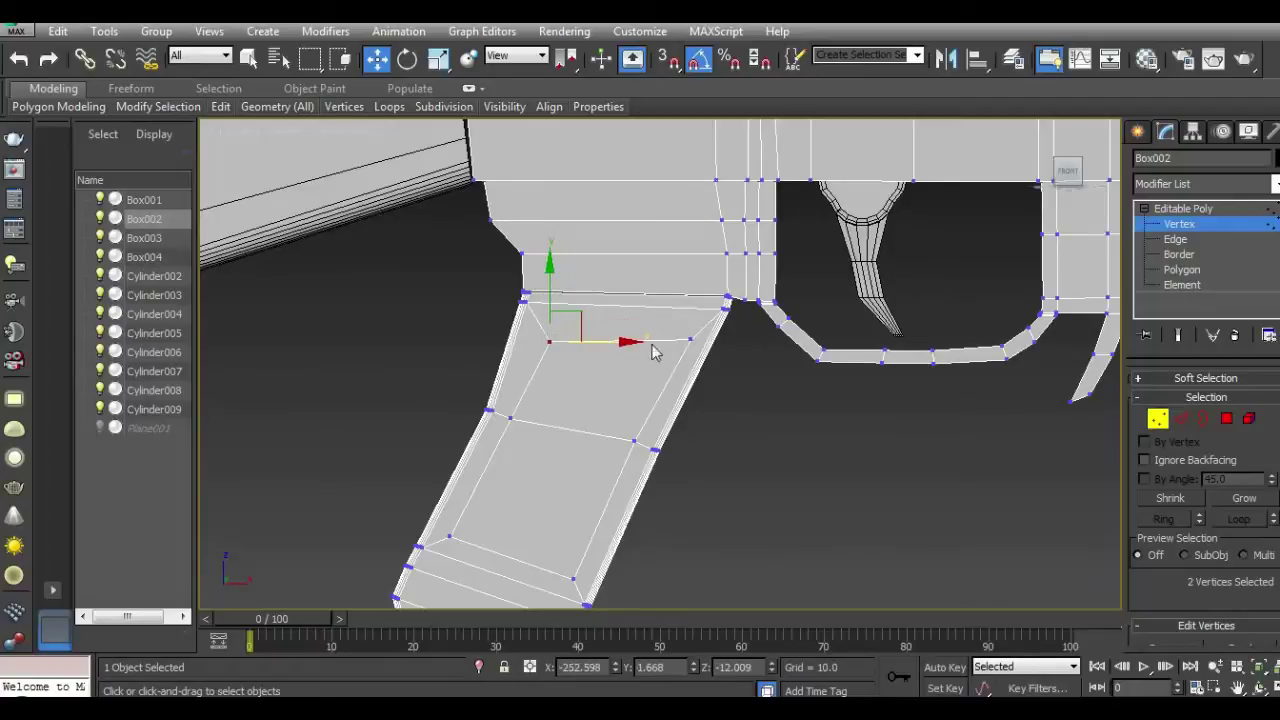
click(690, 339)
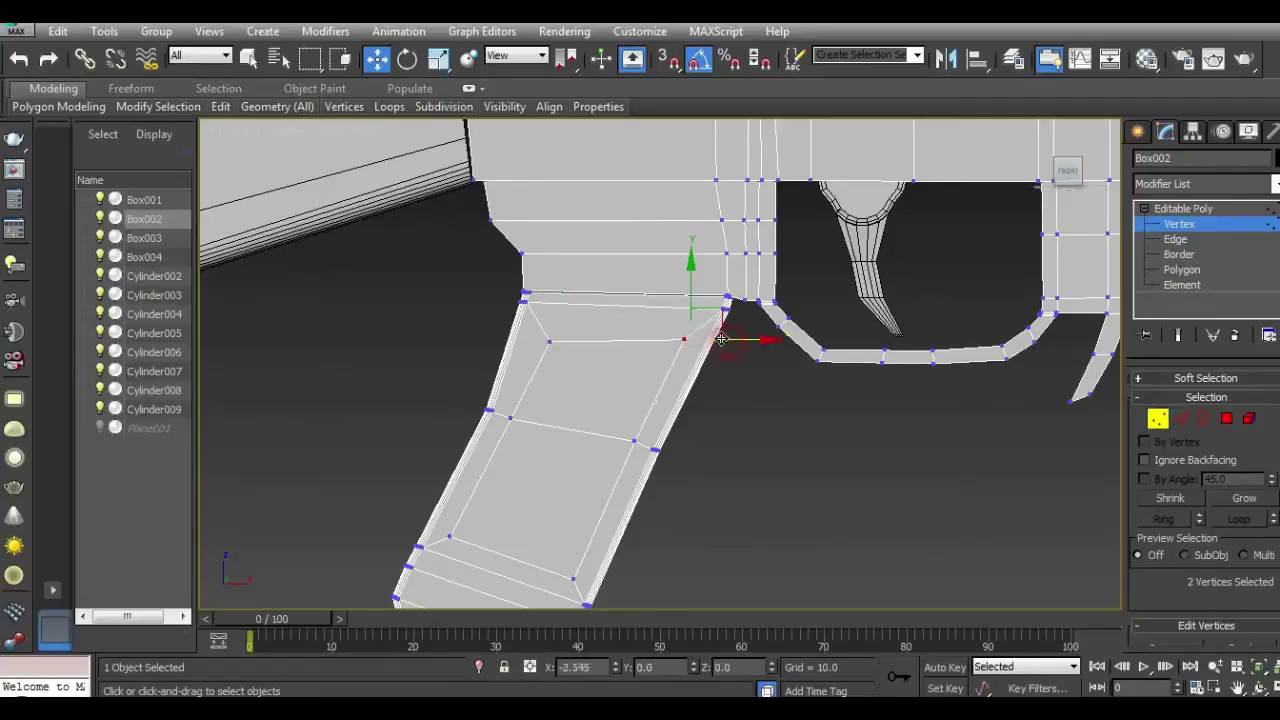
drag(690, 307, 692, 305)
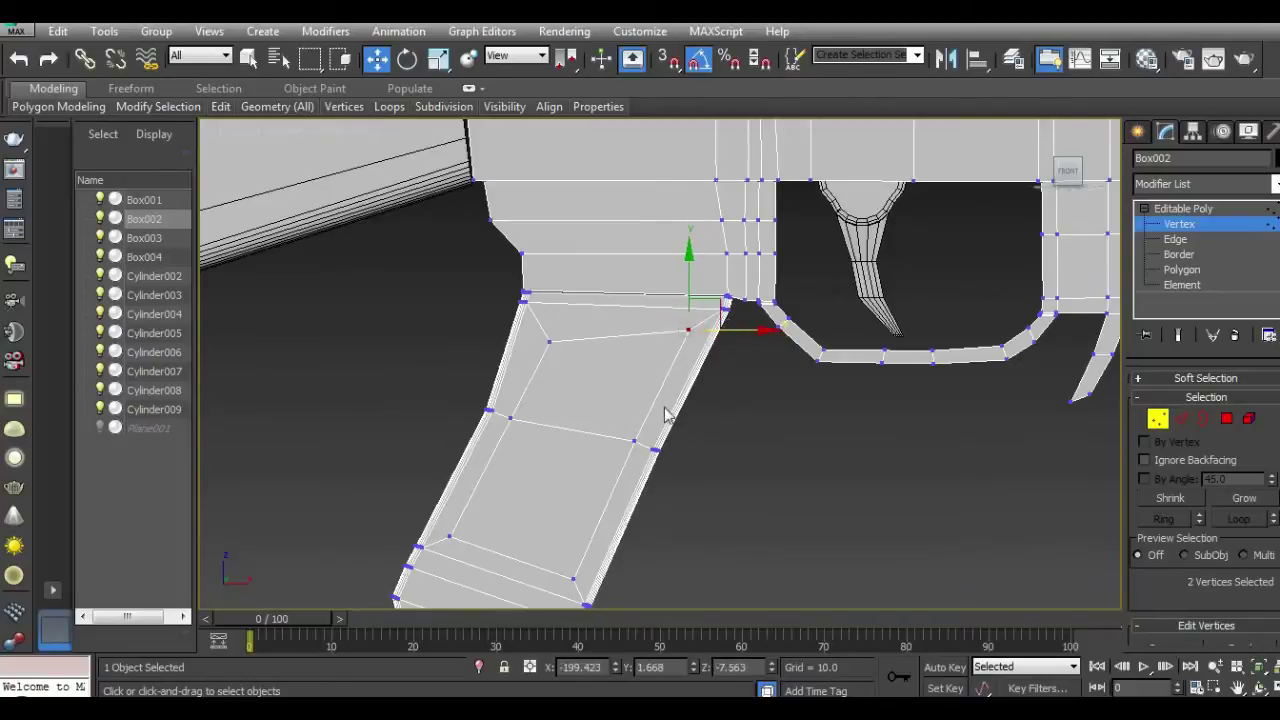
Step: Reposition the grip's lower-left and left-edge vertices along X, then clear the selection
middle_drag(665, 415, 677, 360)
scroll(478, 487, up, 2)
click(462, 483)
drag(509, 486, 517, 489)
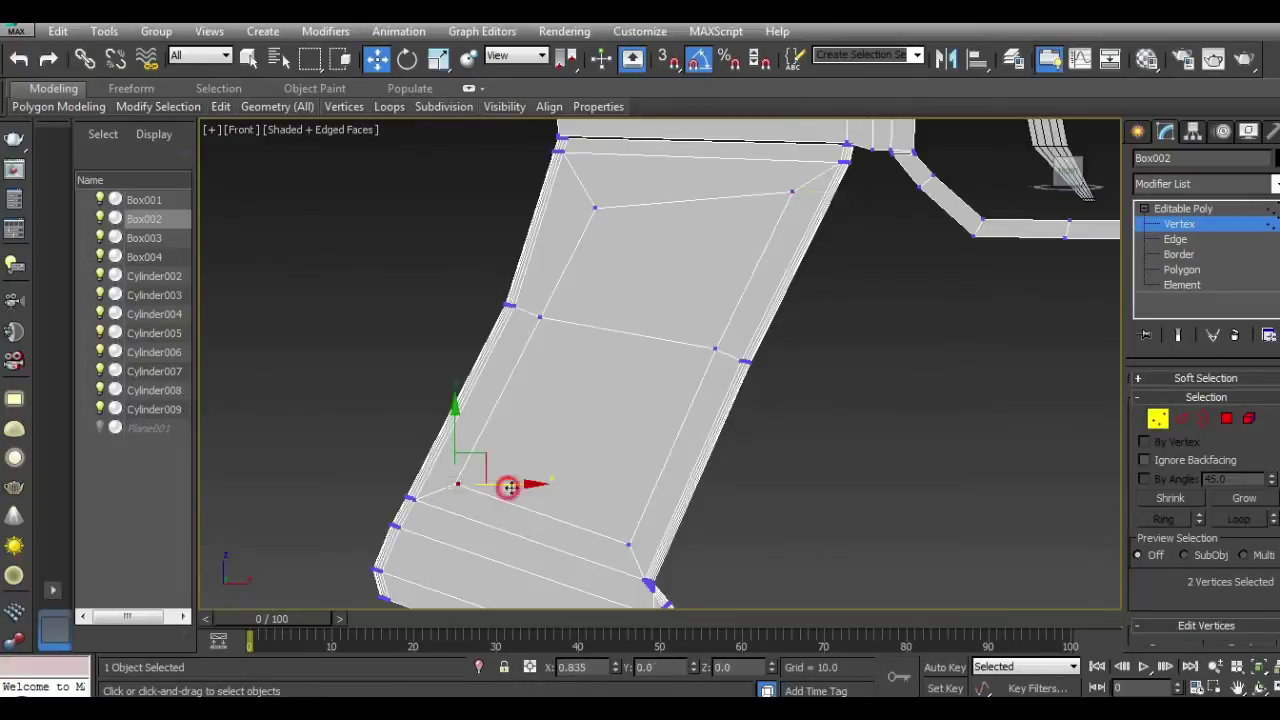
click(543, 317)
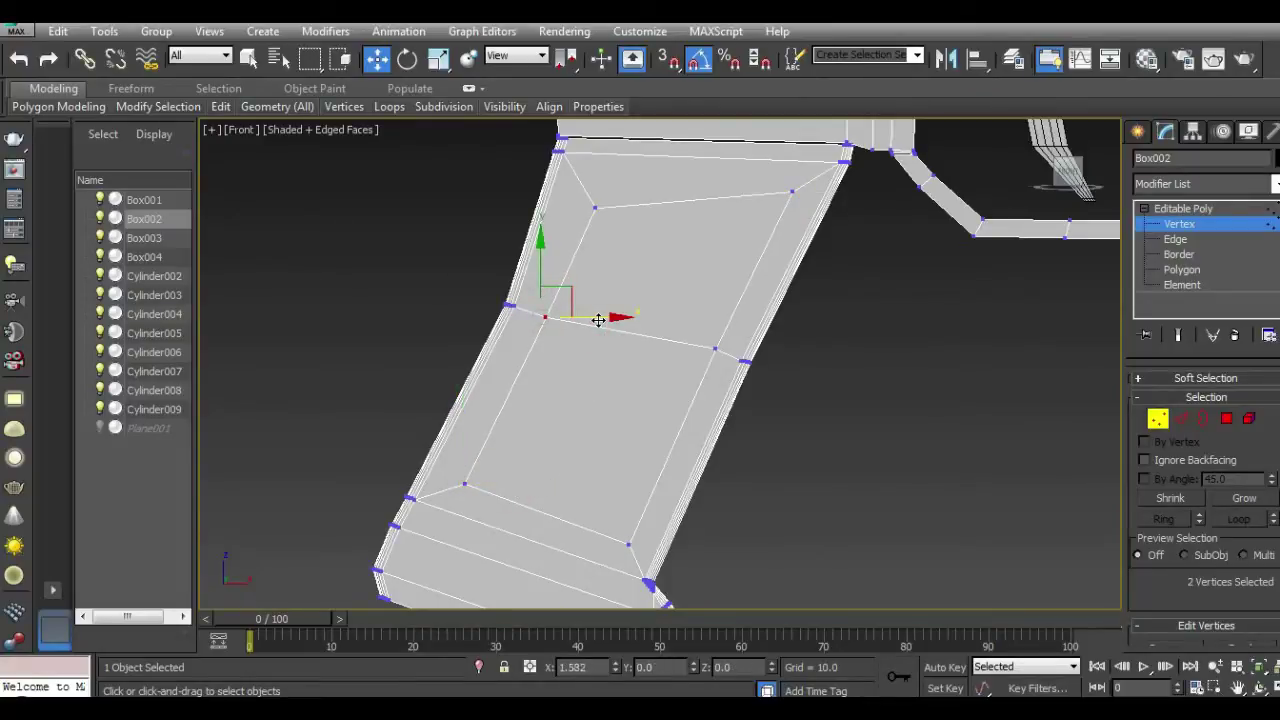
drag(598, 320, 591, 348)
mouse_move(507, 298)
mouse_down()
mouse_move(537, 323)
mouse_move(559, 310)
mouse_up()
scroll(590, 295, down, 2)
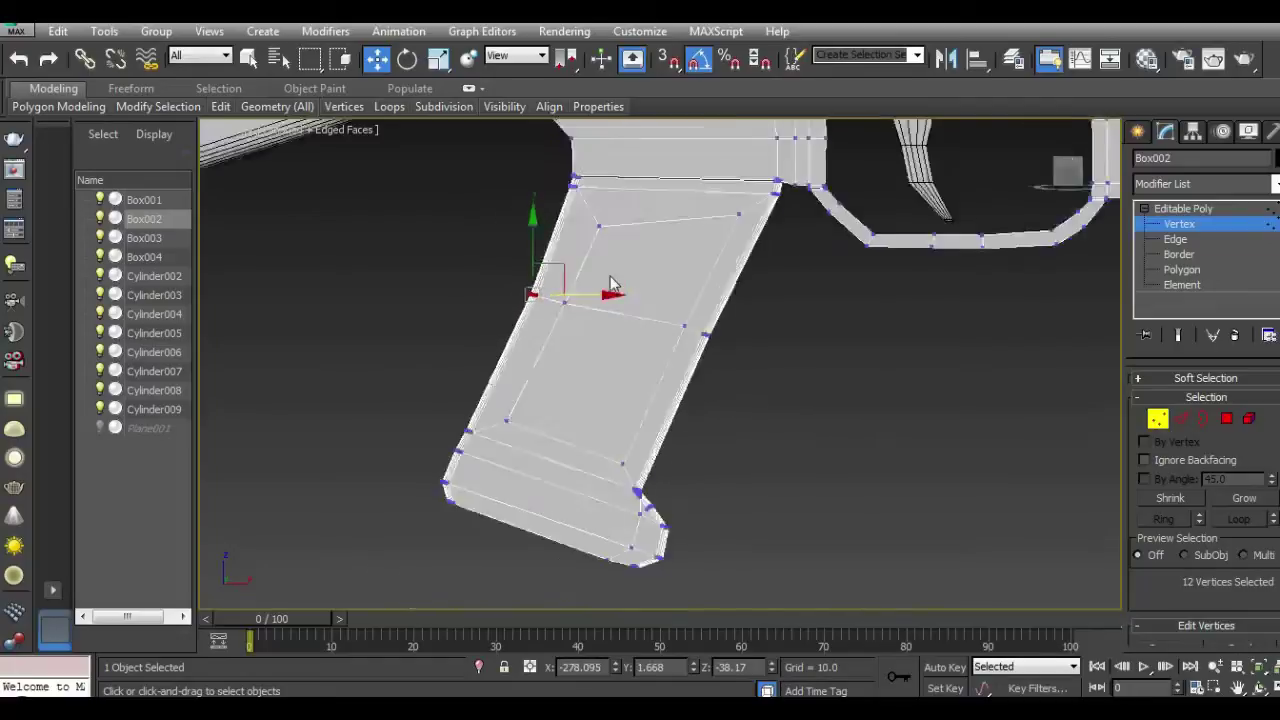
scroll(630, 292, down, 2)
click(730, 325)
scroll(675, 318, up, 2)
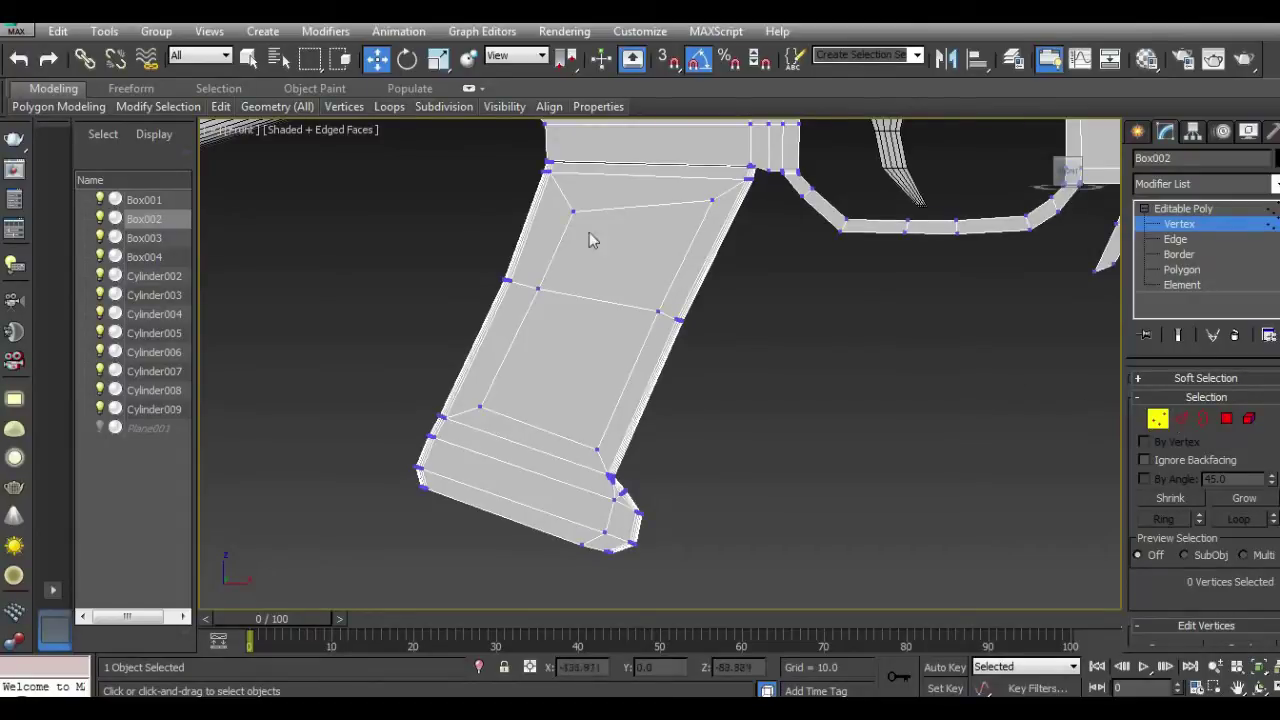
Step: Undo six grip vertex edits, then select the grip face polygons at Polygon level
click(22, 62)
click(22, 62)
click(22, 62)
click(22, 62)
click(22, 62)
click(22, 62)
click(22, 62)
click(22, 62)
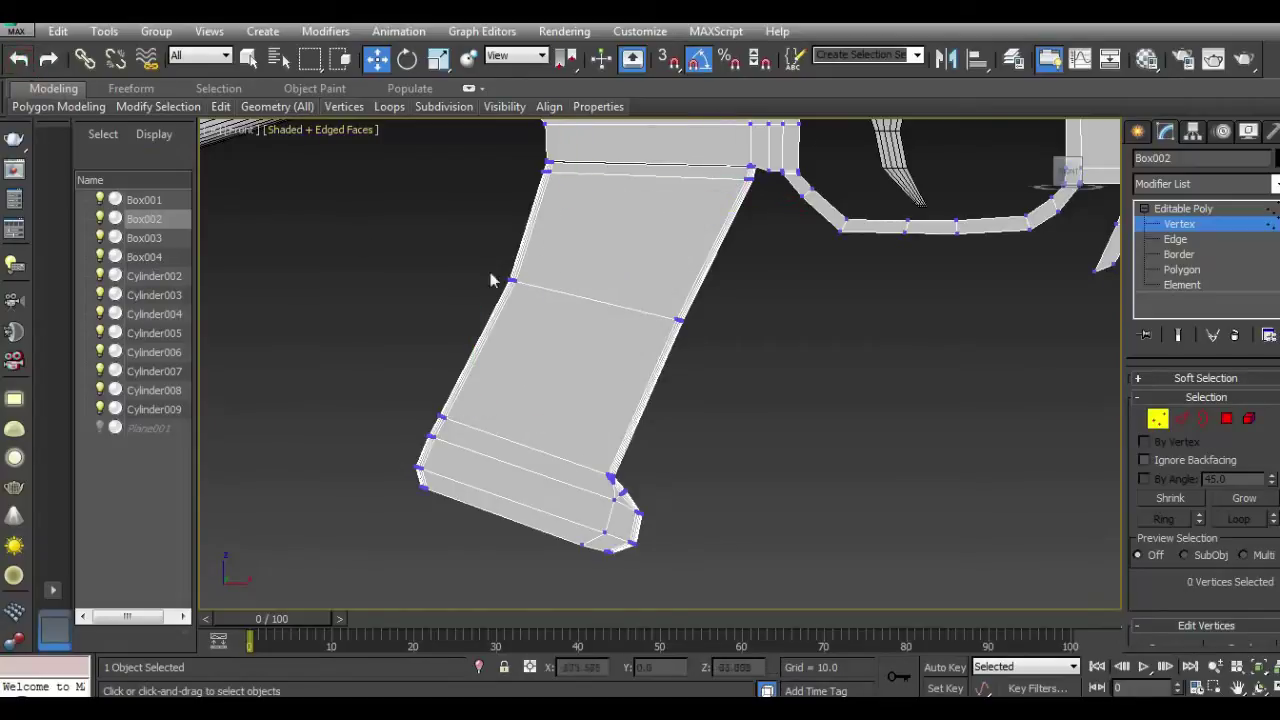
click(1234, 419)
ctrl+click(516, 455)
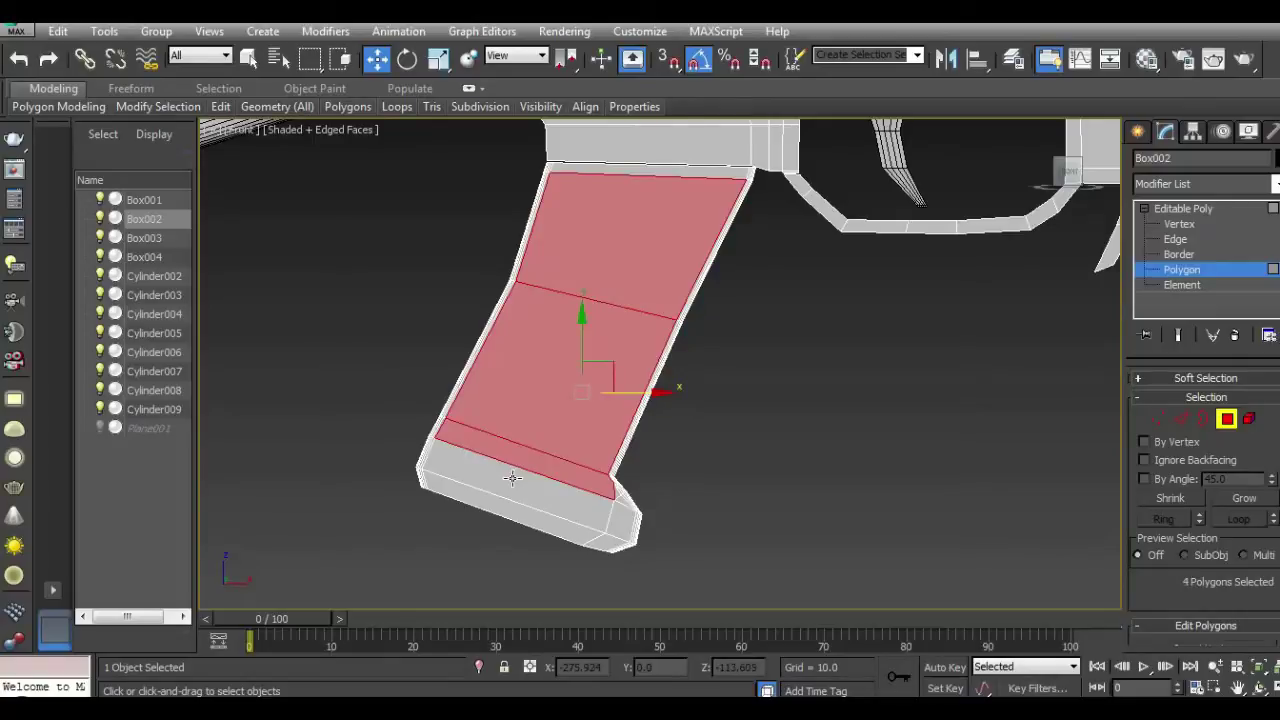
ctrl+click(512, 478)
drag(1068, 170, 870, 178)
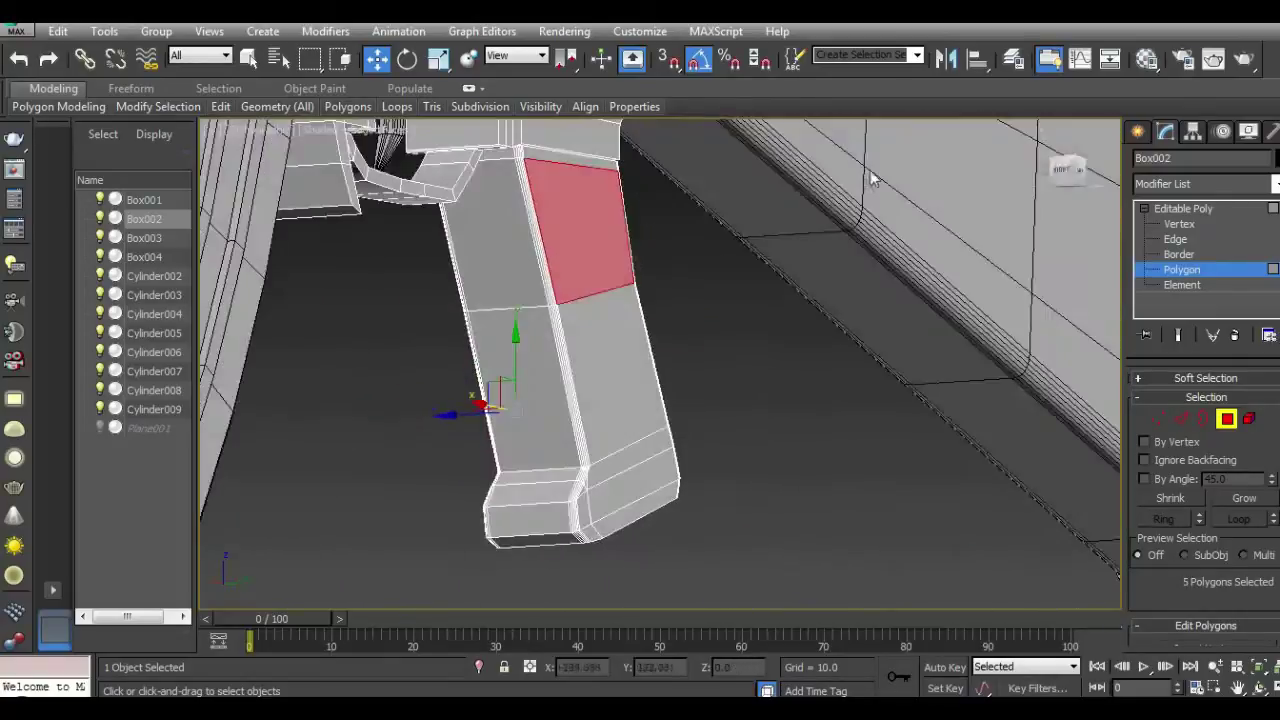
ctrl+click(623, 333)
ctrl+click(625, 474)
ctrl+click(620, 460)
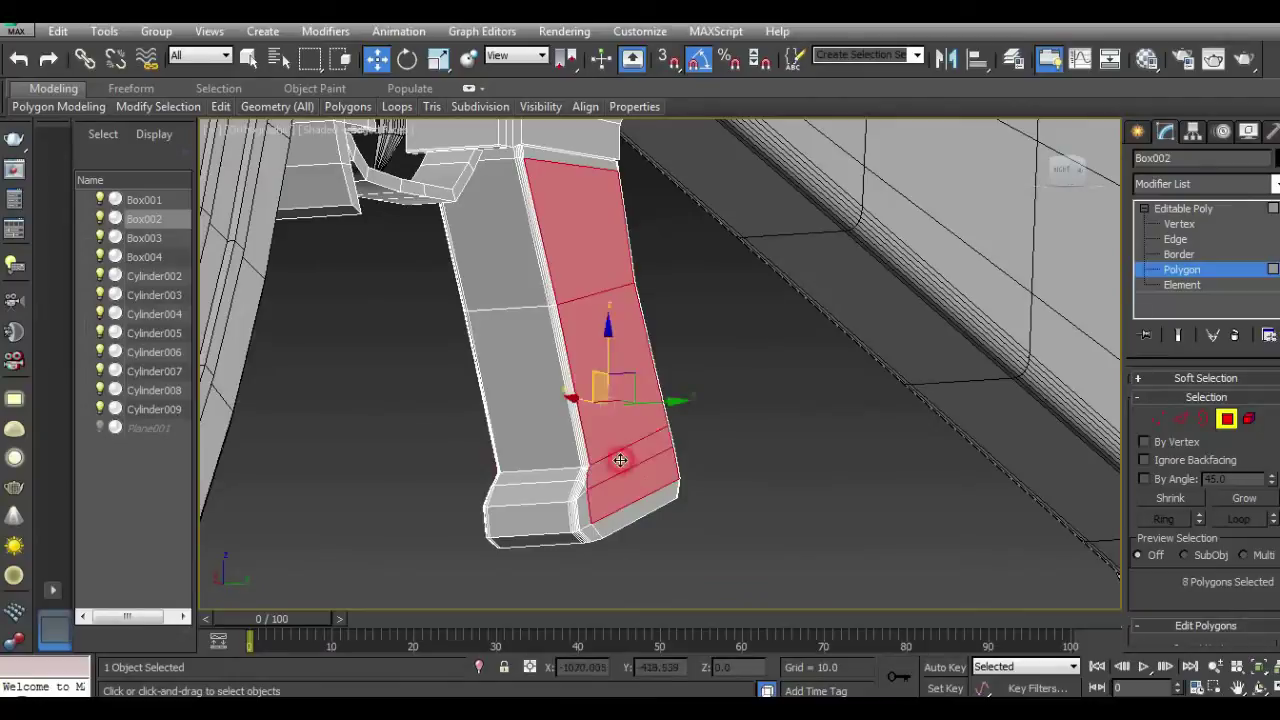
drag(1070, 168, 1078, 178)
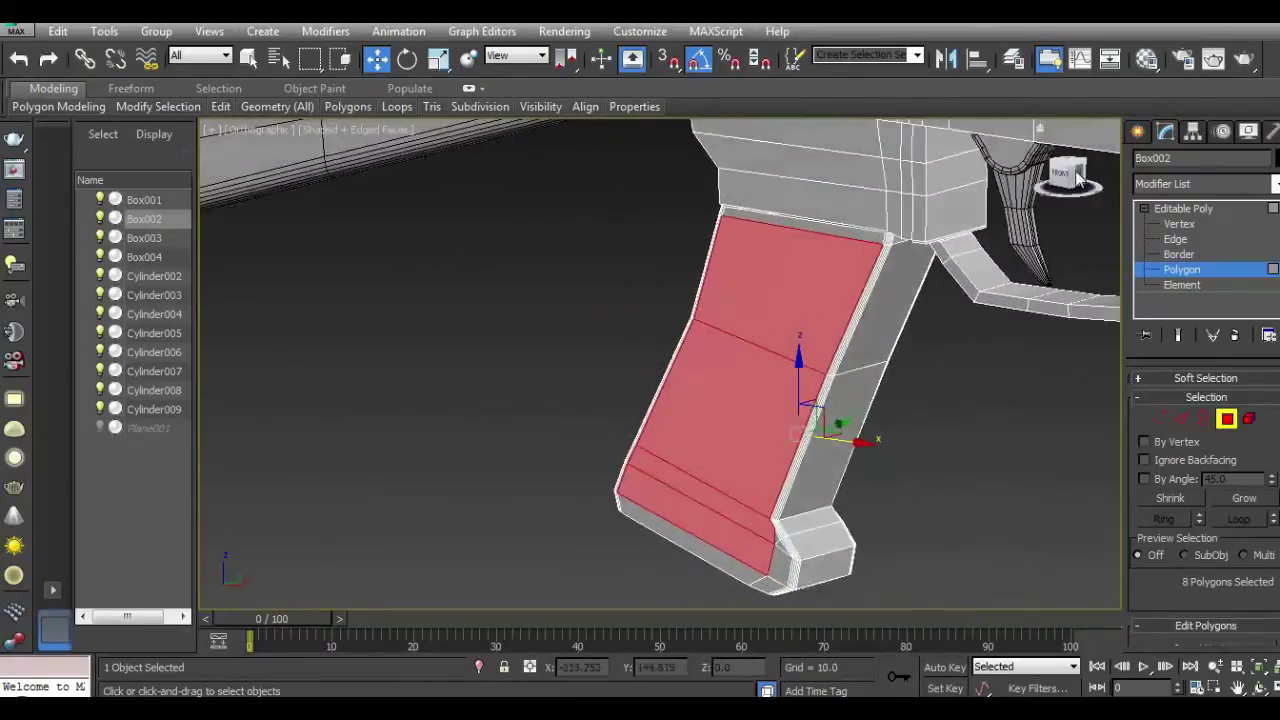
click(1077, 178)
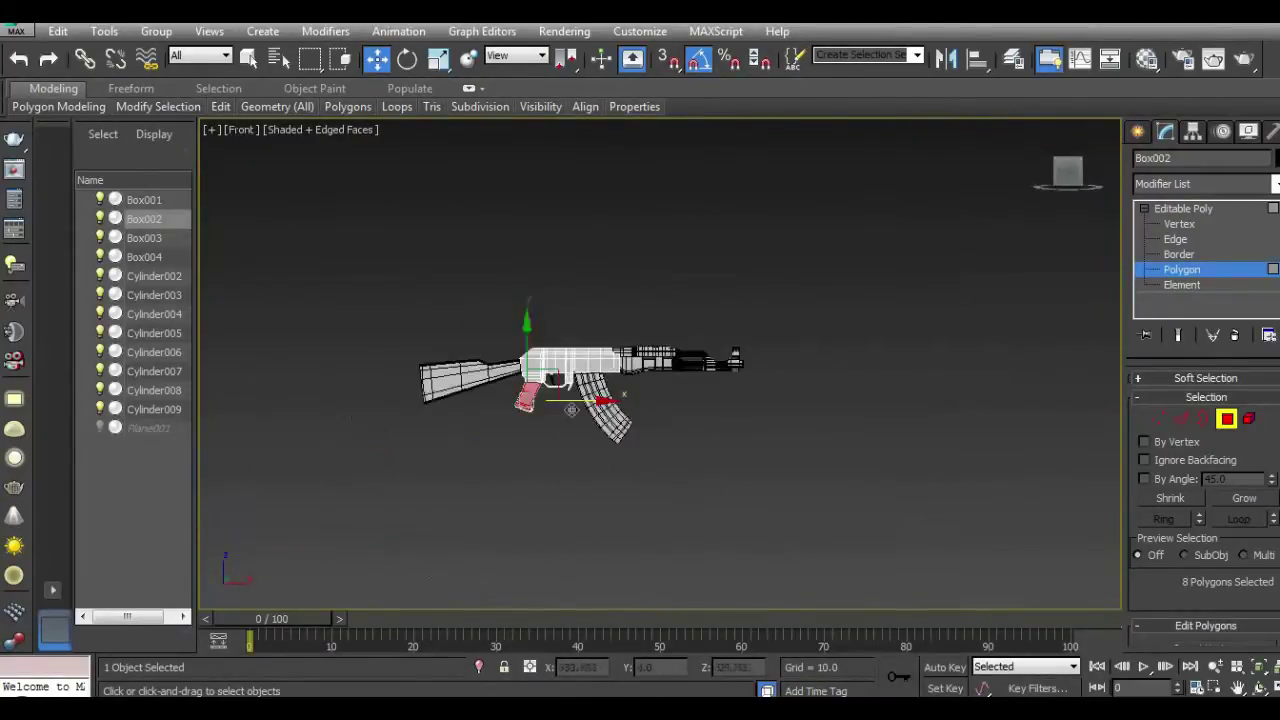
scroll(522, 393, up, 8)
scroll(569, 371, down, 3)
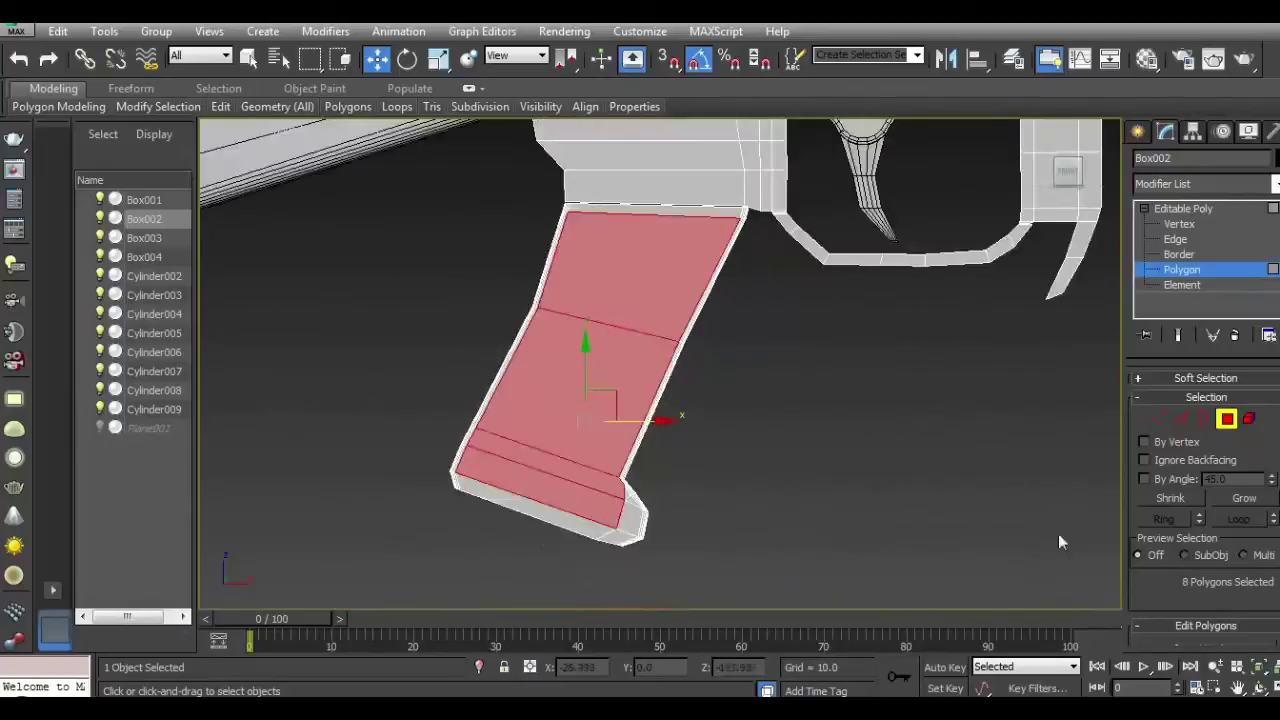
scroll(1182, 528, down, 1)
scroll(1182, 528, down, 1)
click(1268, 560)
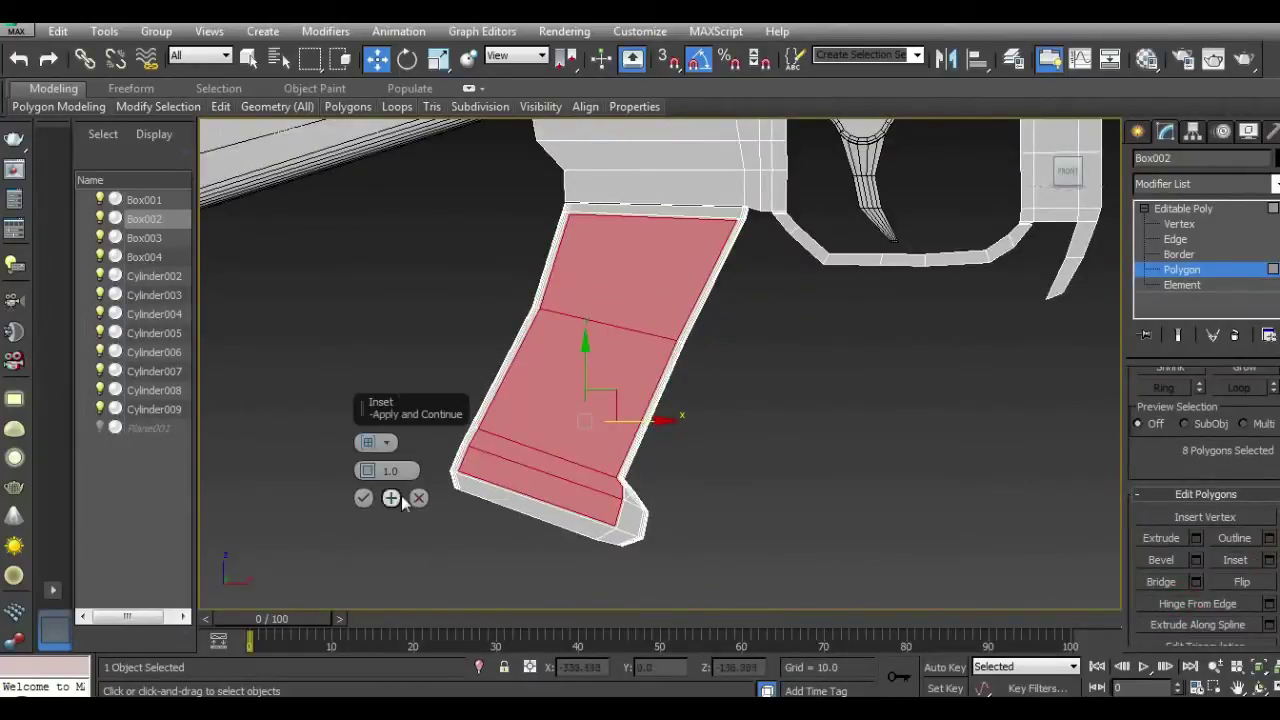
drag(372, 478, 366, 468)
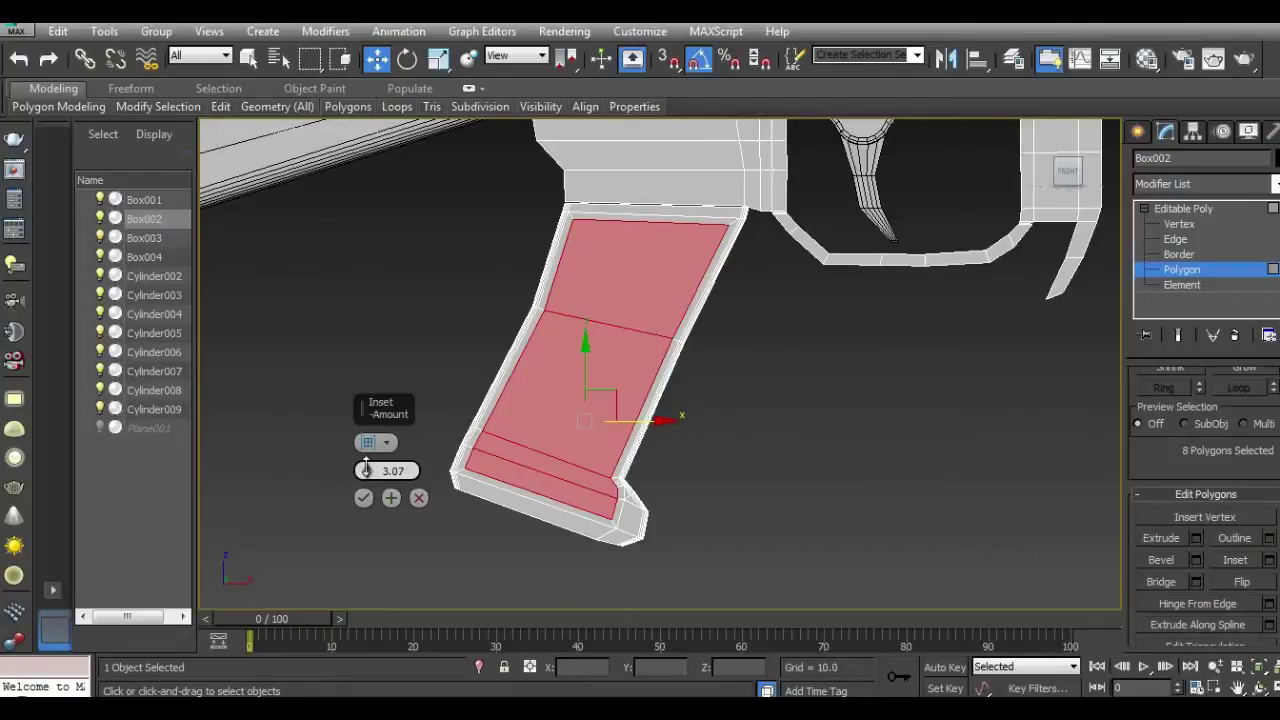
click(418, 497)
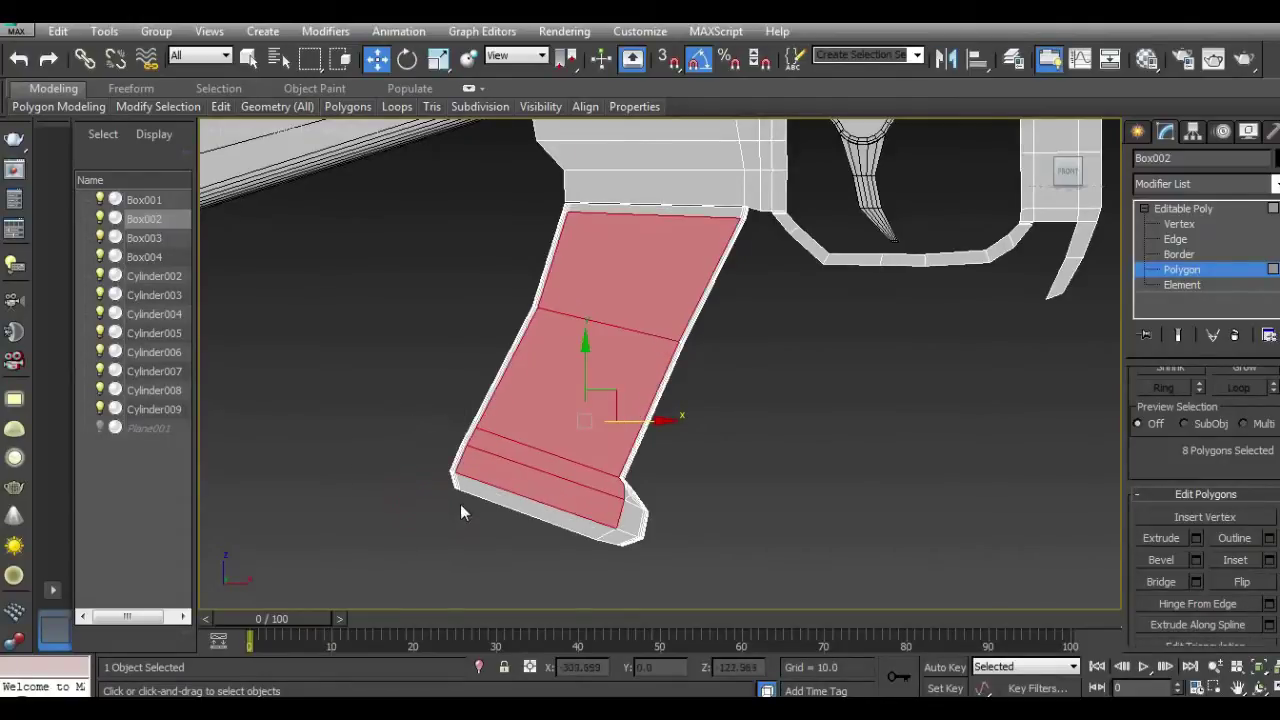
alt+click(512, 460)
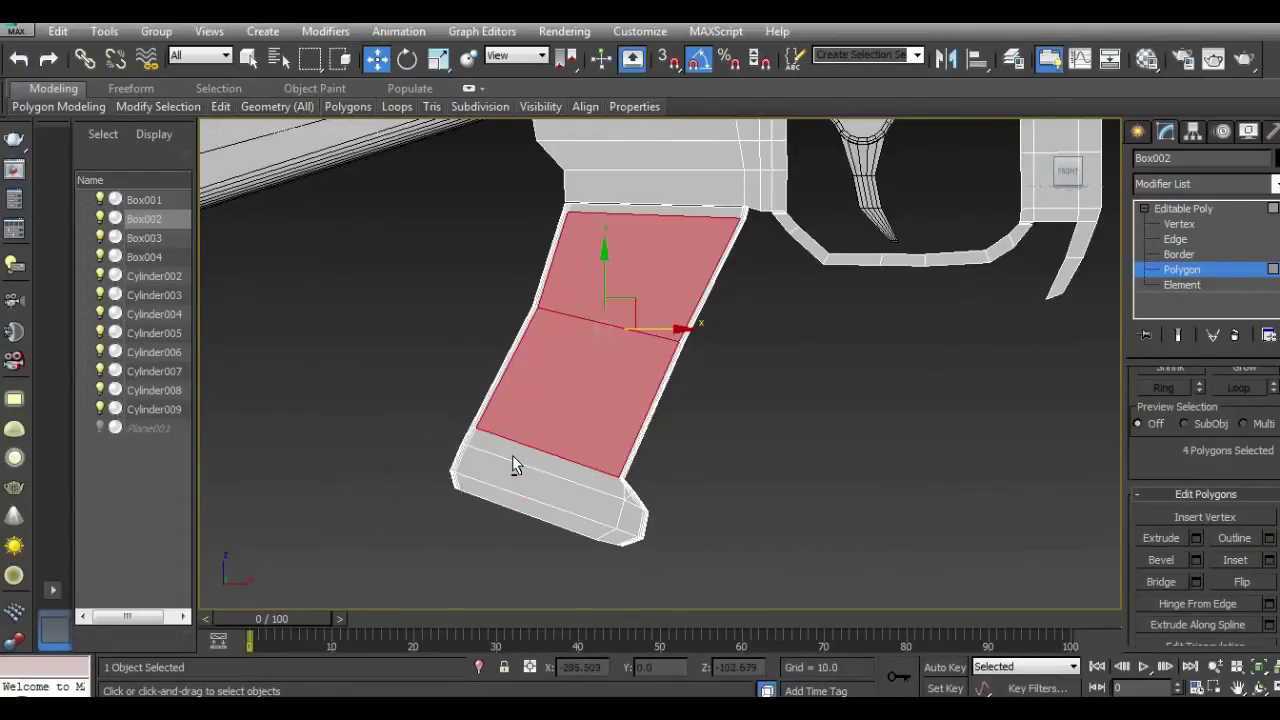
Step: Inset the selected grip polygons, then work on their vertices in Front view
click(1270, 565)
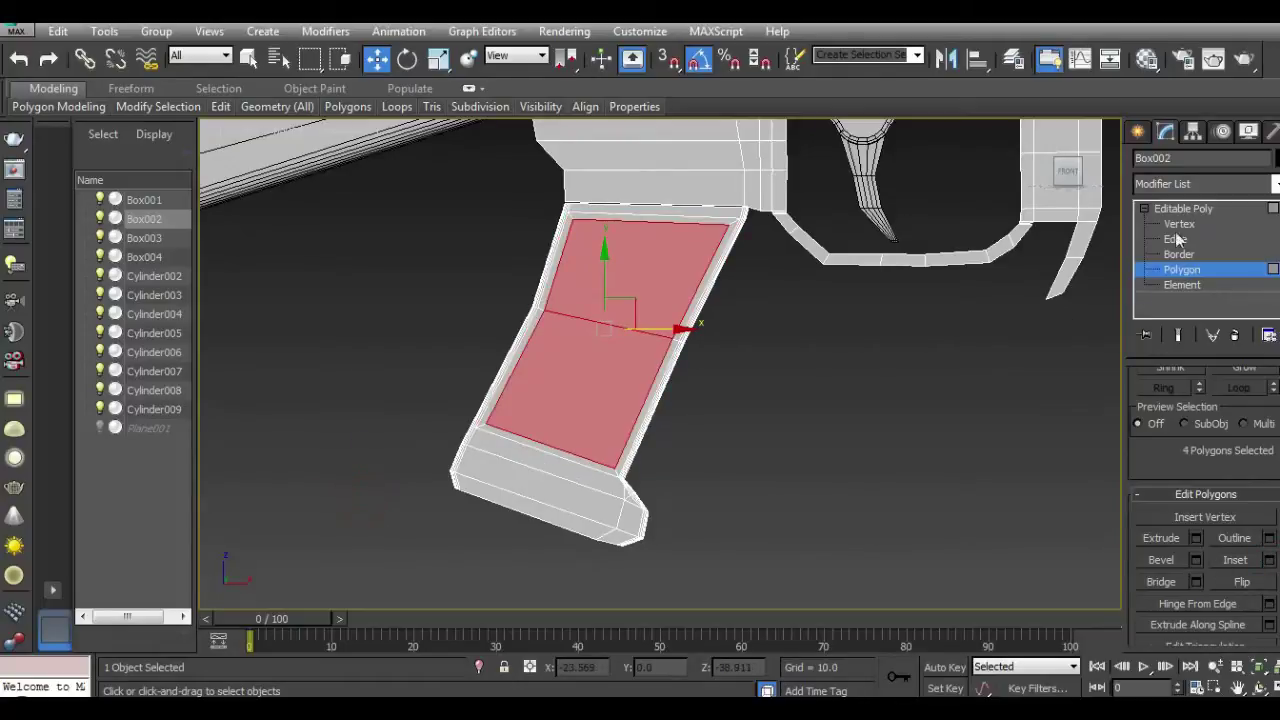
click(1179, 224)
key(f)
scroll(560, 222, up, 5)
Step: Select the top inset corner vertices, try sliding one, then undo the moves
mouse_move(540, 200)
mouse_down()
mouse_move(580, 236)
mouse_move(660, 221)
mouse_up()
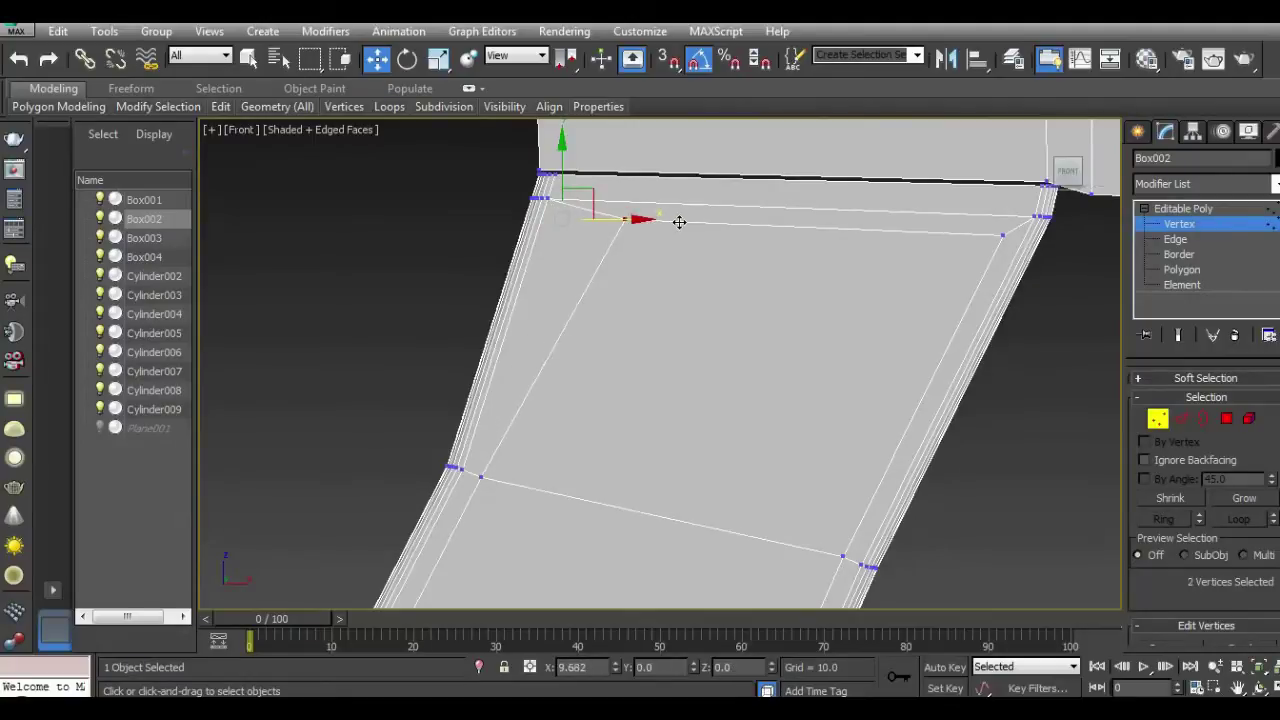
scroll(566, 368, down, 3)
scroll(571, 352, up, 5)
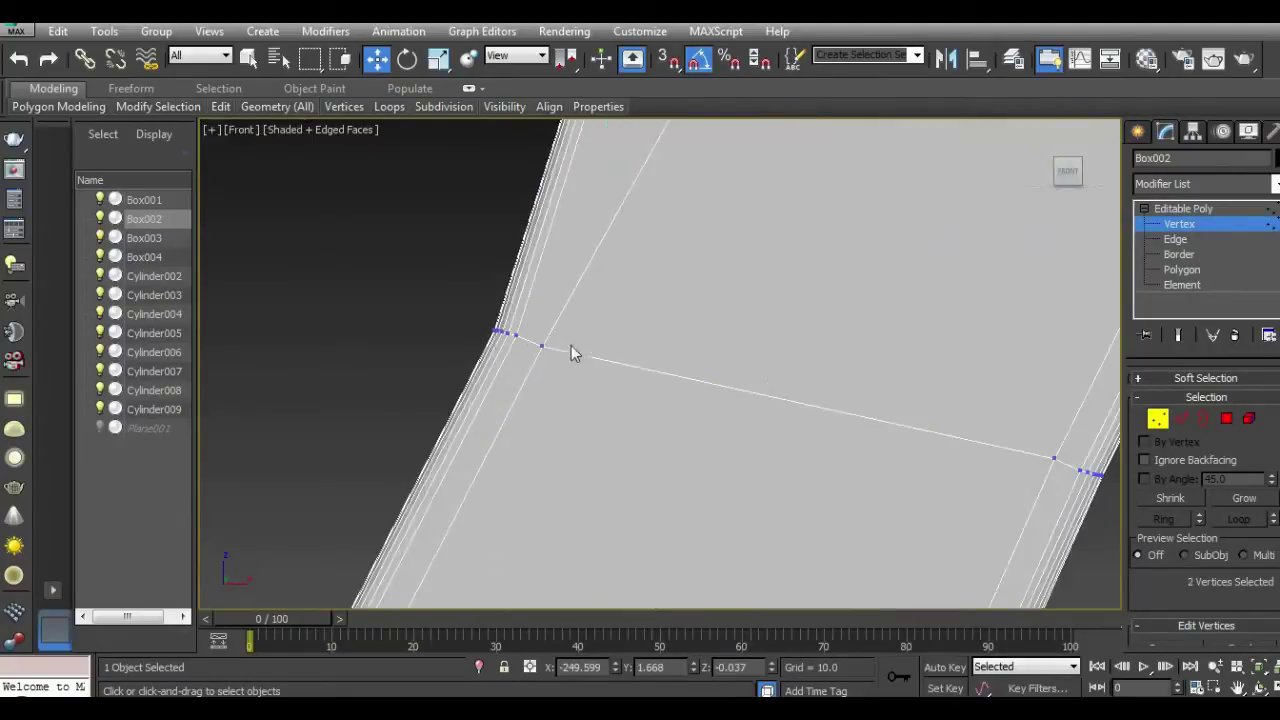
drag(538, 345, 595, 348)
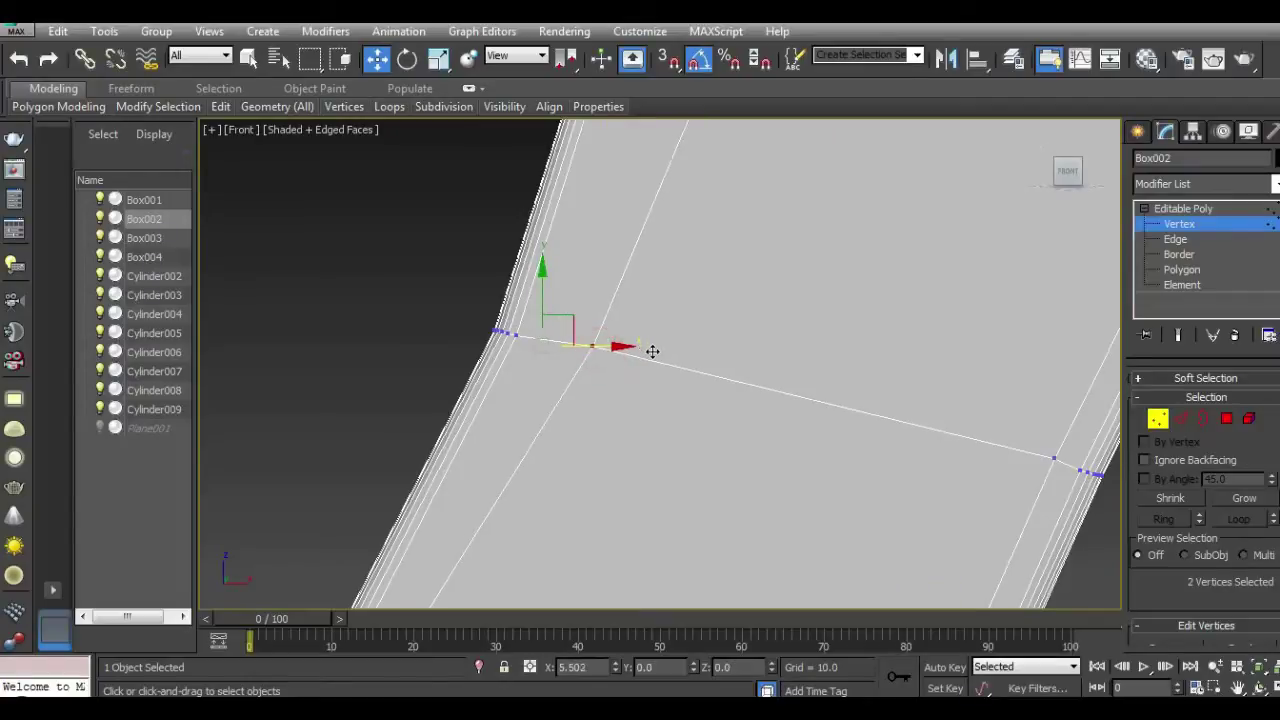
scroll(673, 310, down, 4)
click(19, 59)
click(19, 59)
click(19, 59)
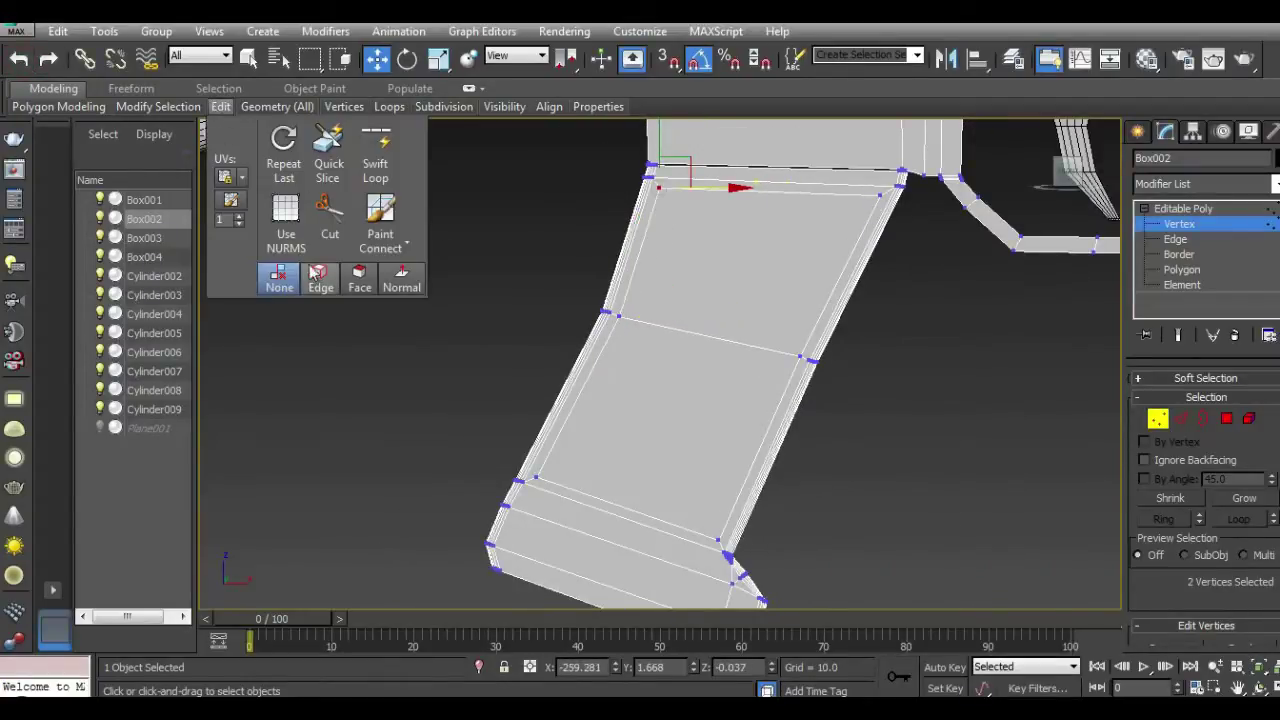
Step: Move the top inset vertex right and slide the inner corner vertex along its edge
drag(714, 193, 756, 193)
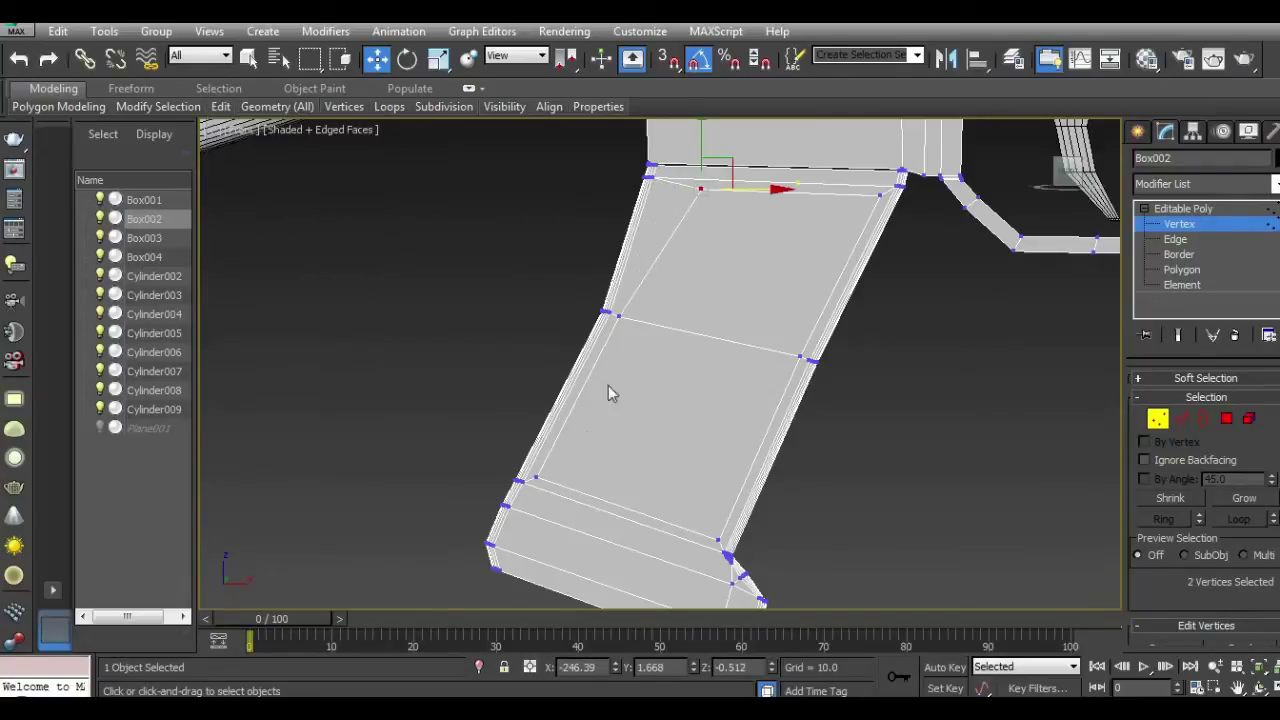
scroll(635, 330, up, 2)
scroll(600, 285, up, 2)
drag(618, 327, 787, 420)
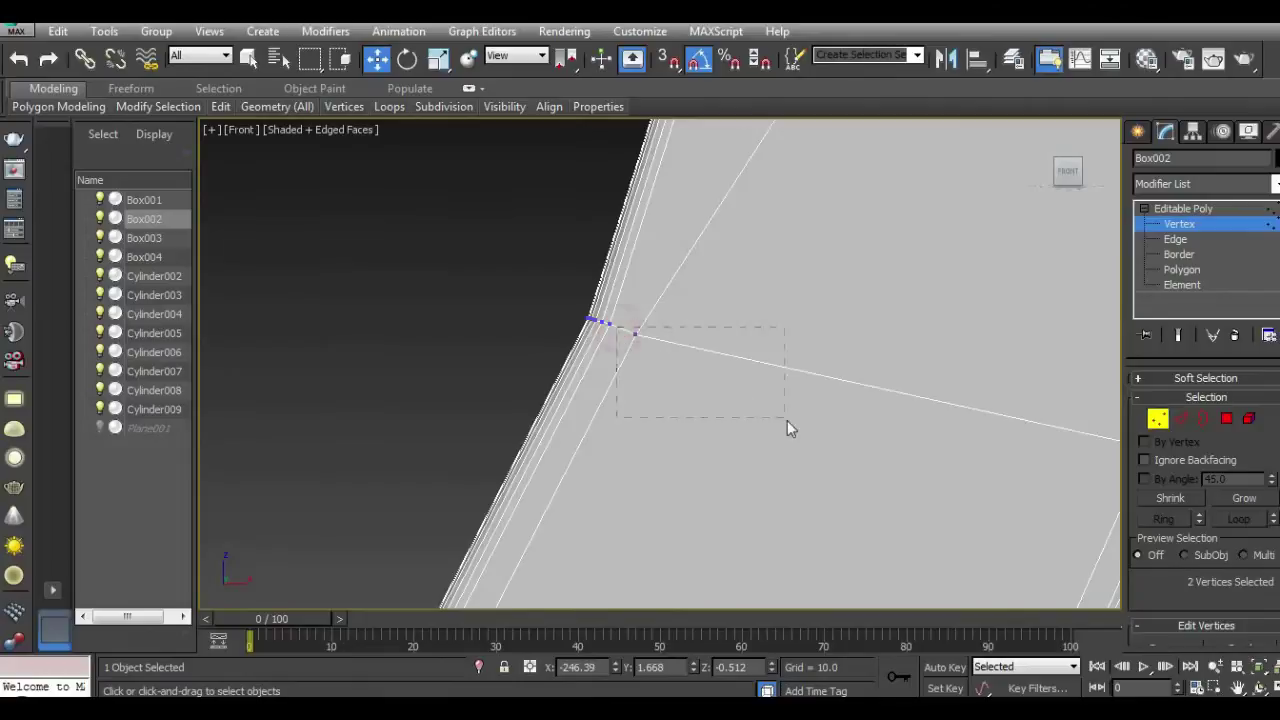
scroll(731, 309, down, 4)
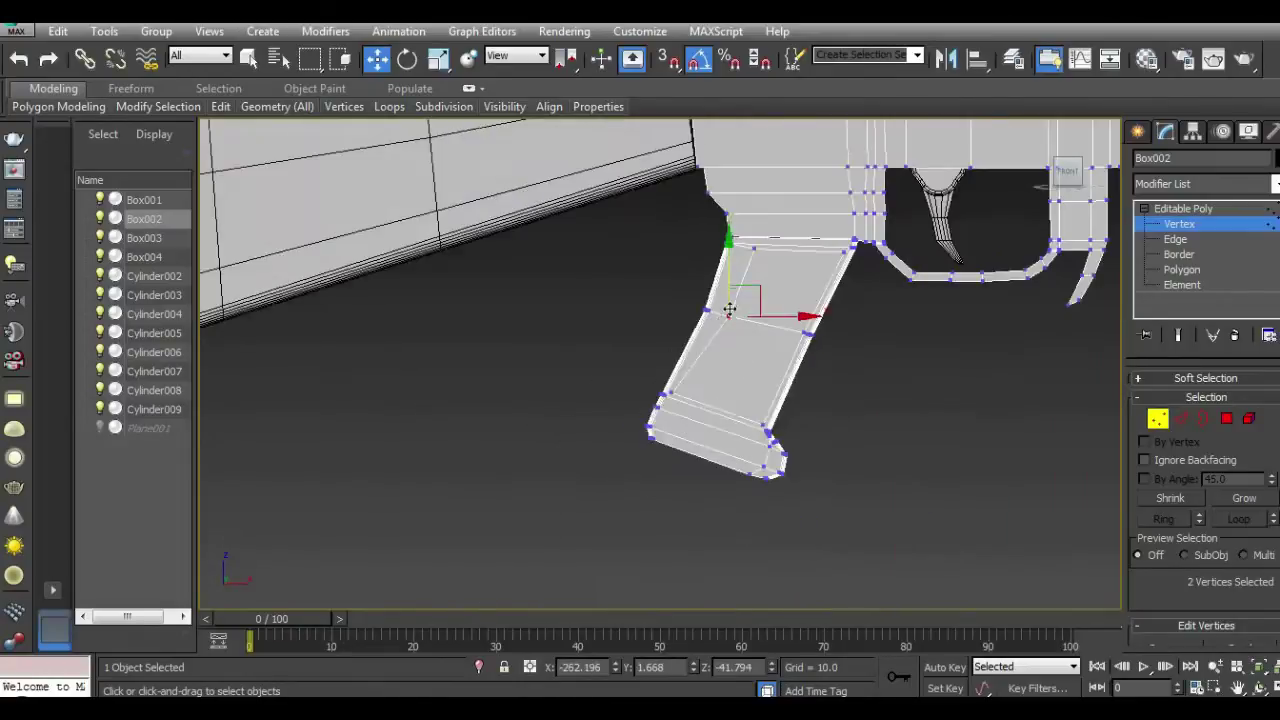
scroll(706, 400, up, 3)
mouse_move(623, 403)
mouse_down()
mouse_move(668, 411)
mouse_move(630, 410)
mouse_up()
scroll(584, 478, down, 3)
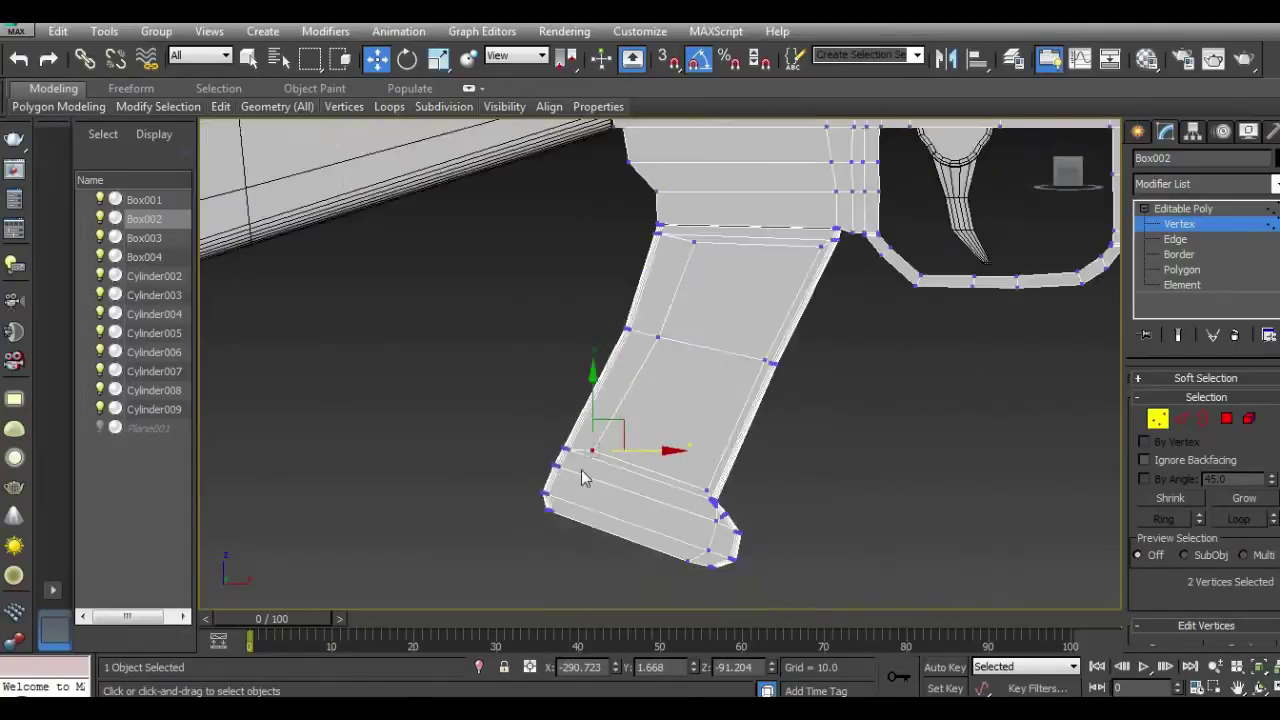
Step: Move the lower-right inset vertex into line with the grip outline
click(652, 335)
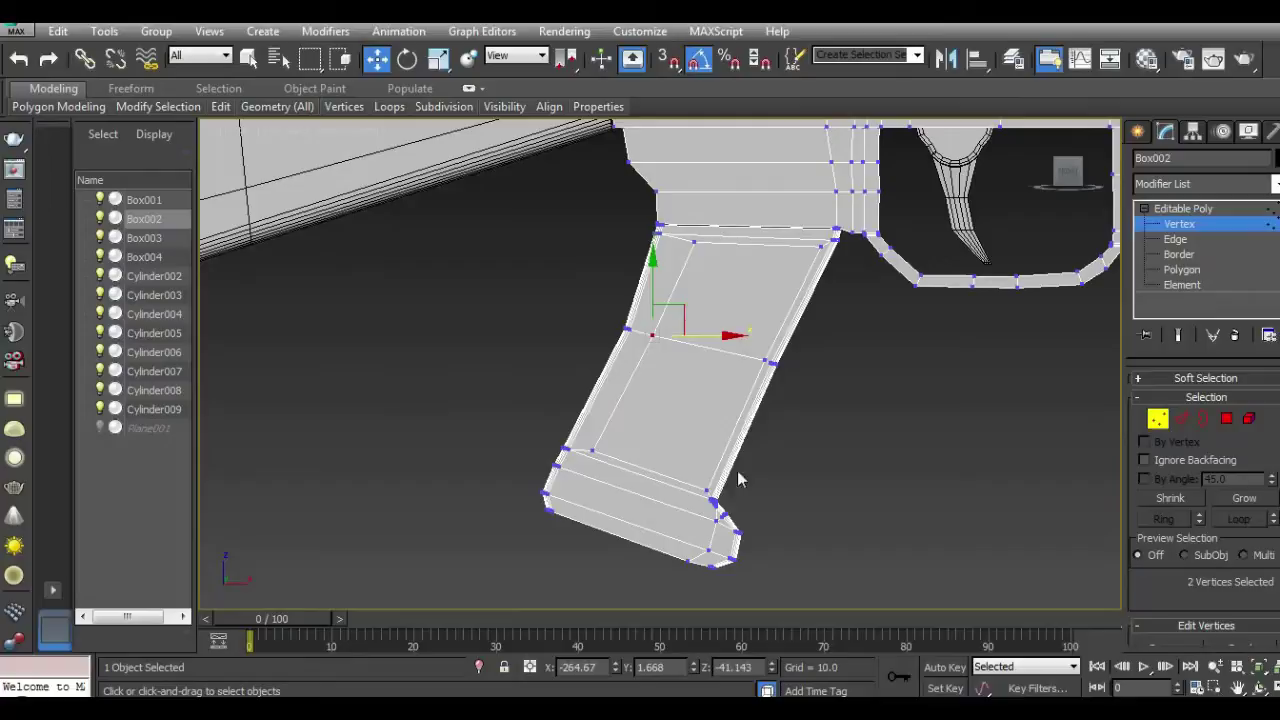
scroll(725, 500, up, 3)
scroll(700, 497, up, 2)
click(678, 486)
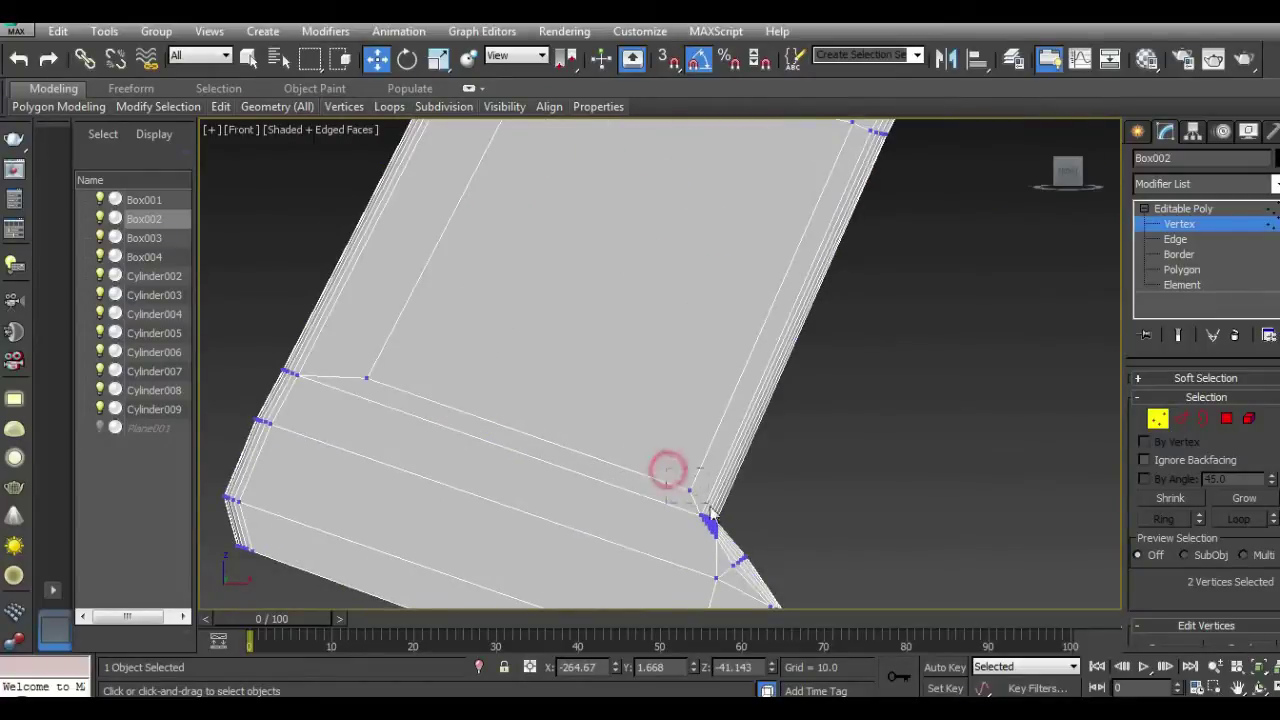
drag(730, 492, 714, 486)
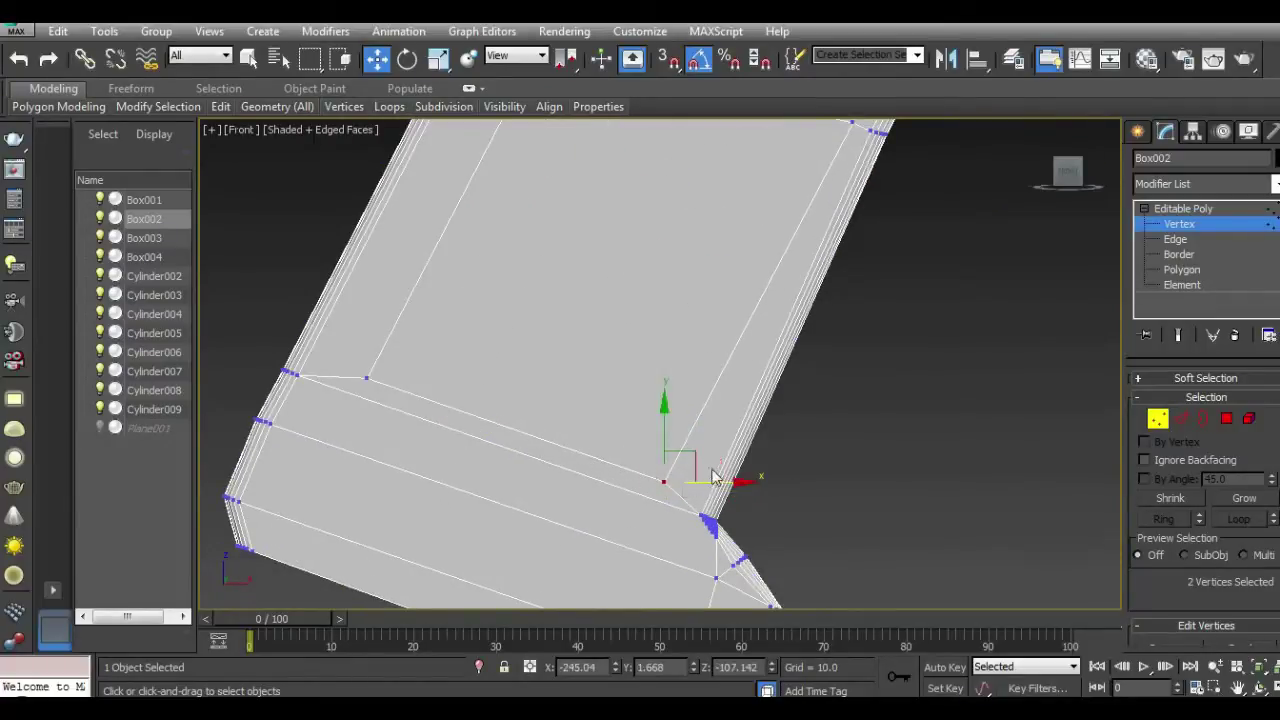
scroll(710, 500, down, 3)
scroll(657, 396, up, 5)
Step: Pull the inset vertex near the top down into line with the grip edge
click(649, 407)
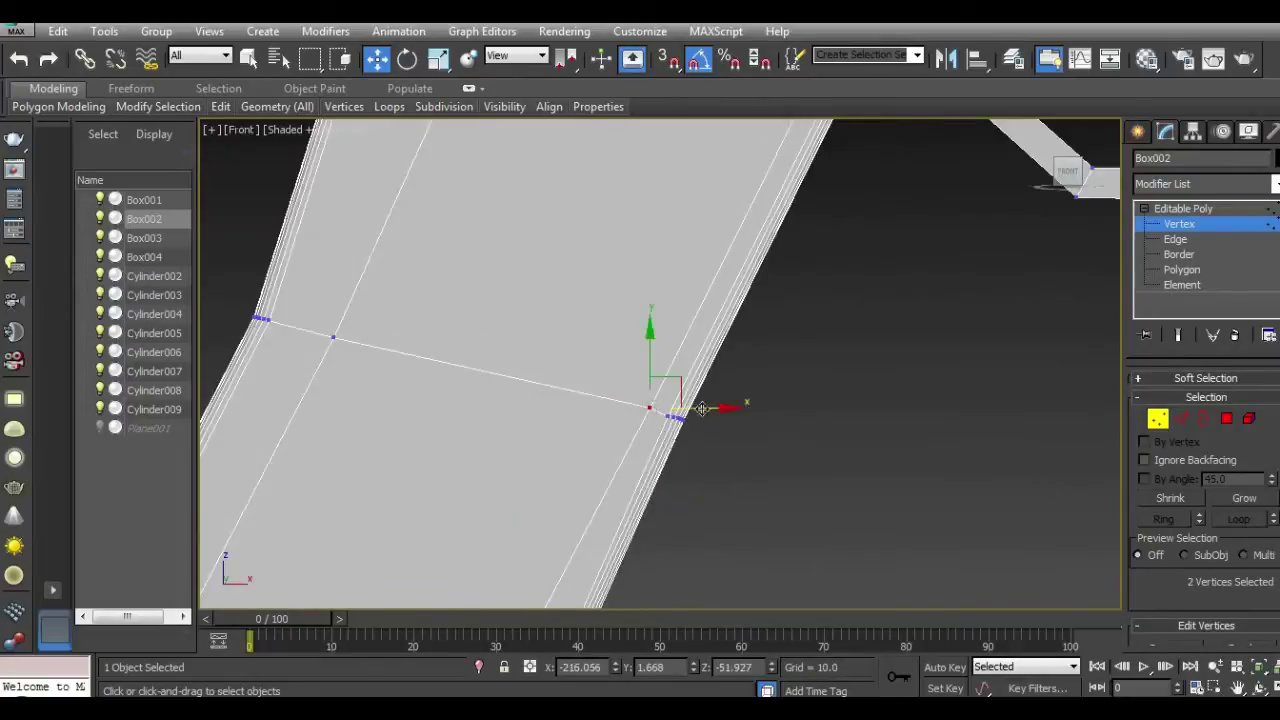
scroll(640, 438, down, 1)
scroll(640, 438, down, 3)
scroll(574, 371, up, 4)
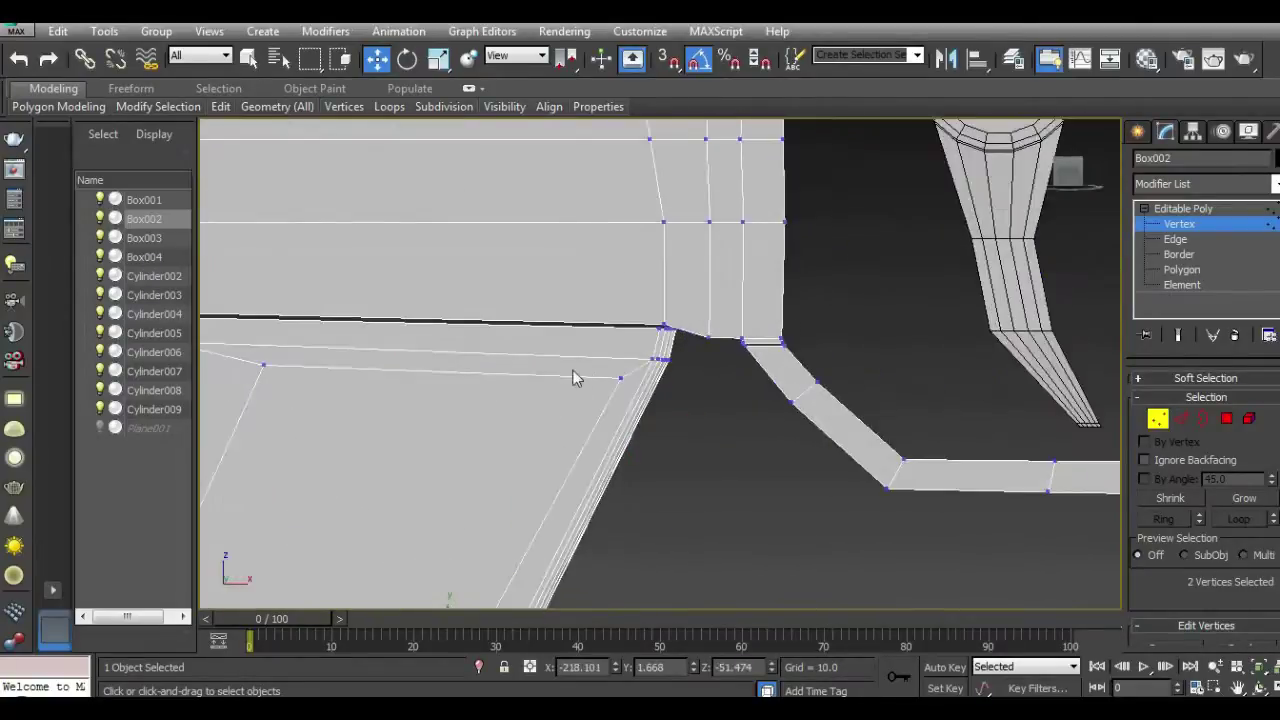
scroll(506, 370, down, 1)
click(460, 360)
drag(466, 342, 454, 344)
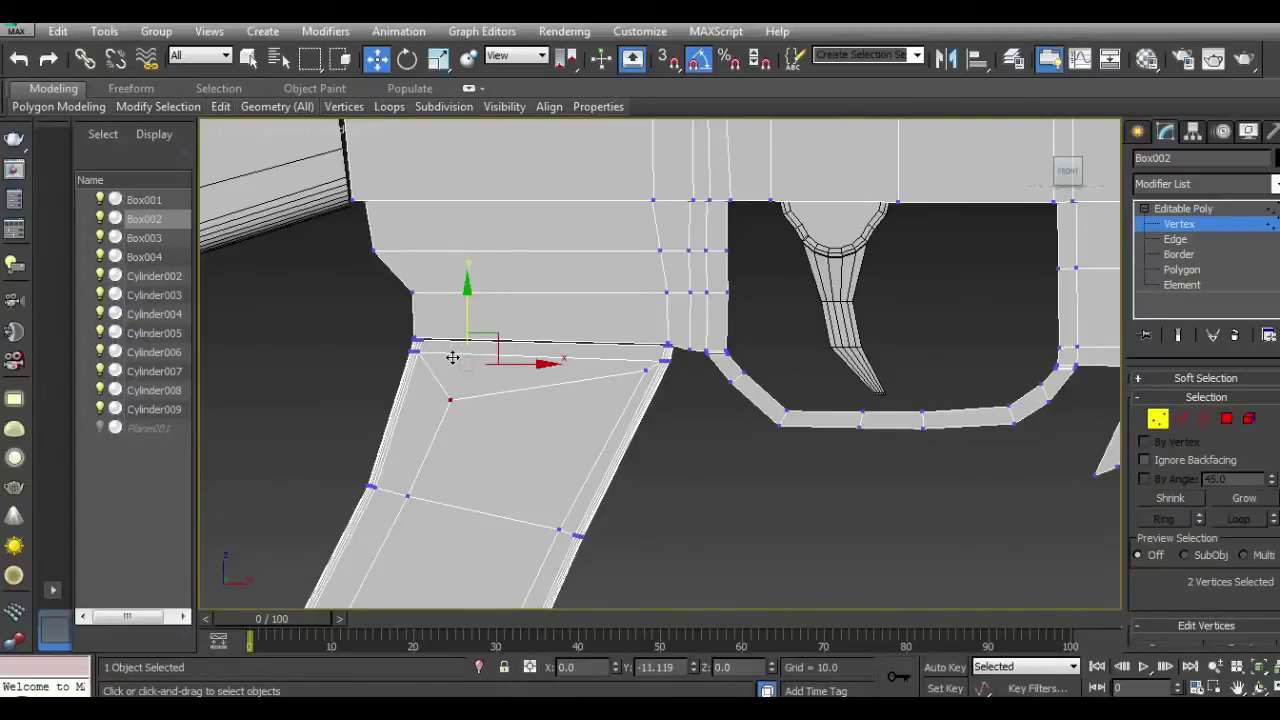
scroll(548, 325, down, 2)
scroll(500, 420, up, 1)
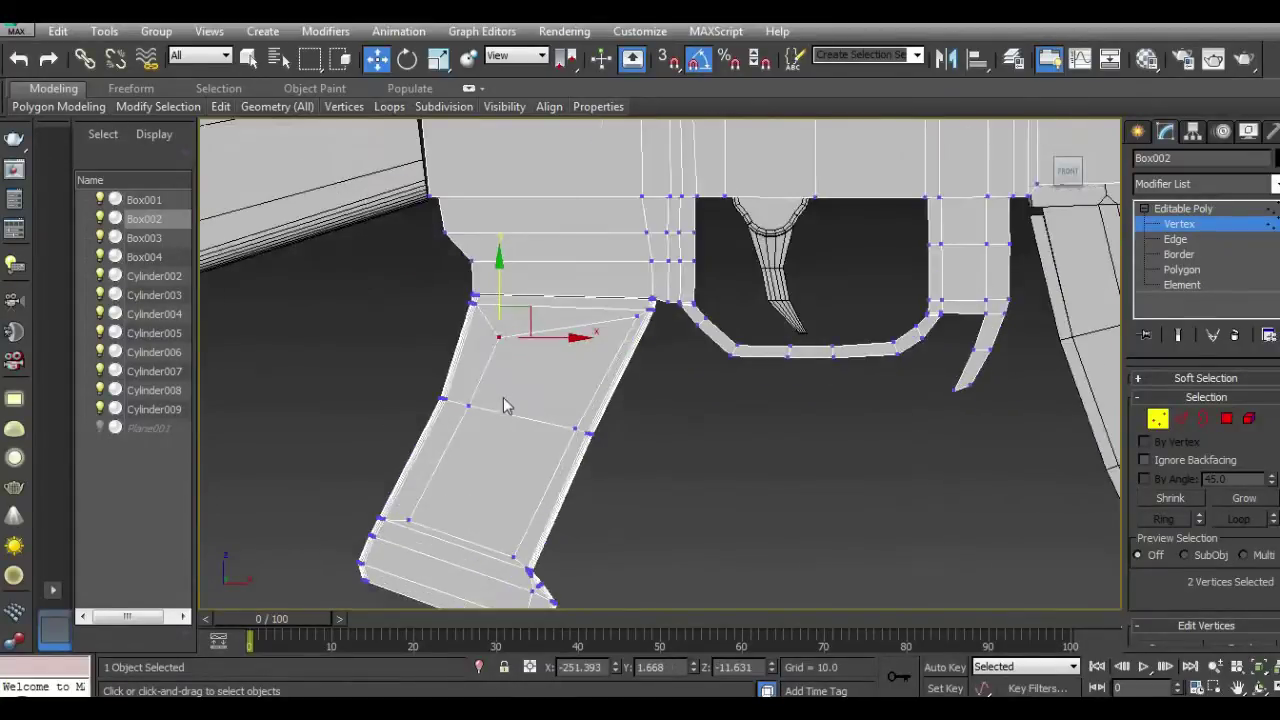
click(1226, 420)
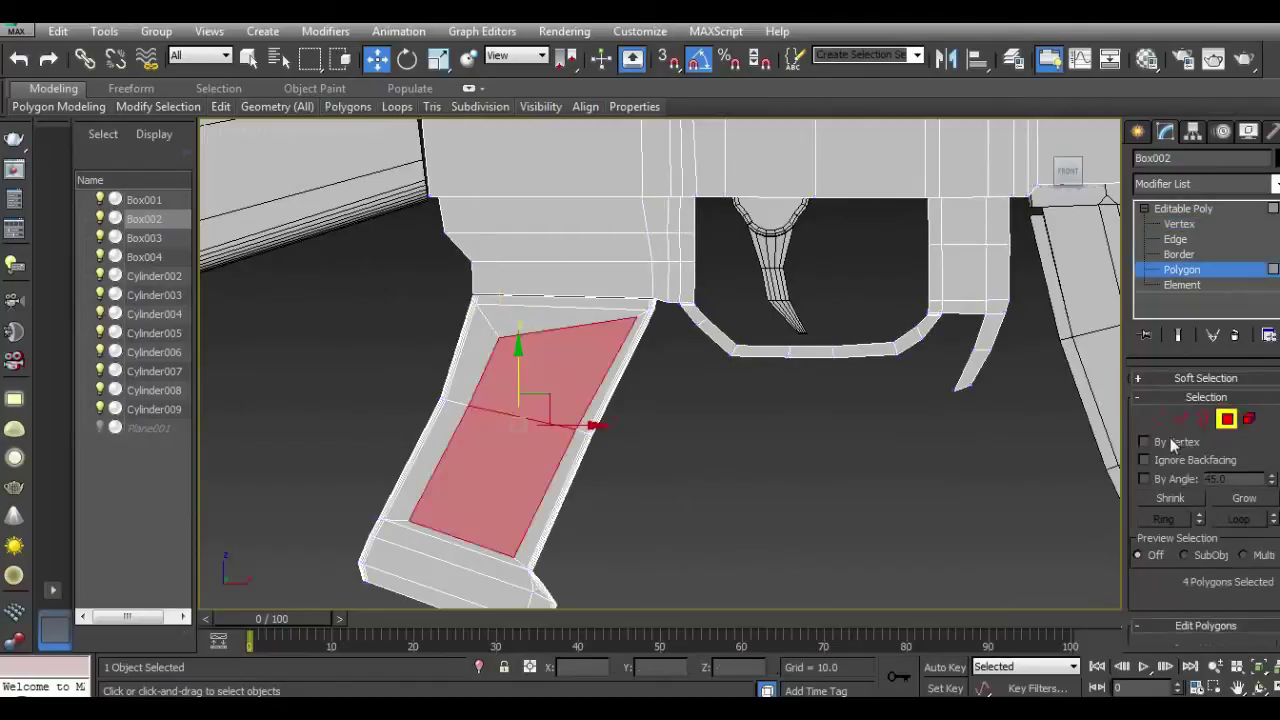
scroll(1195, 570, down, 2)
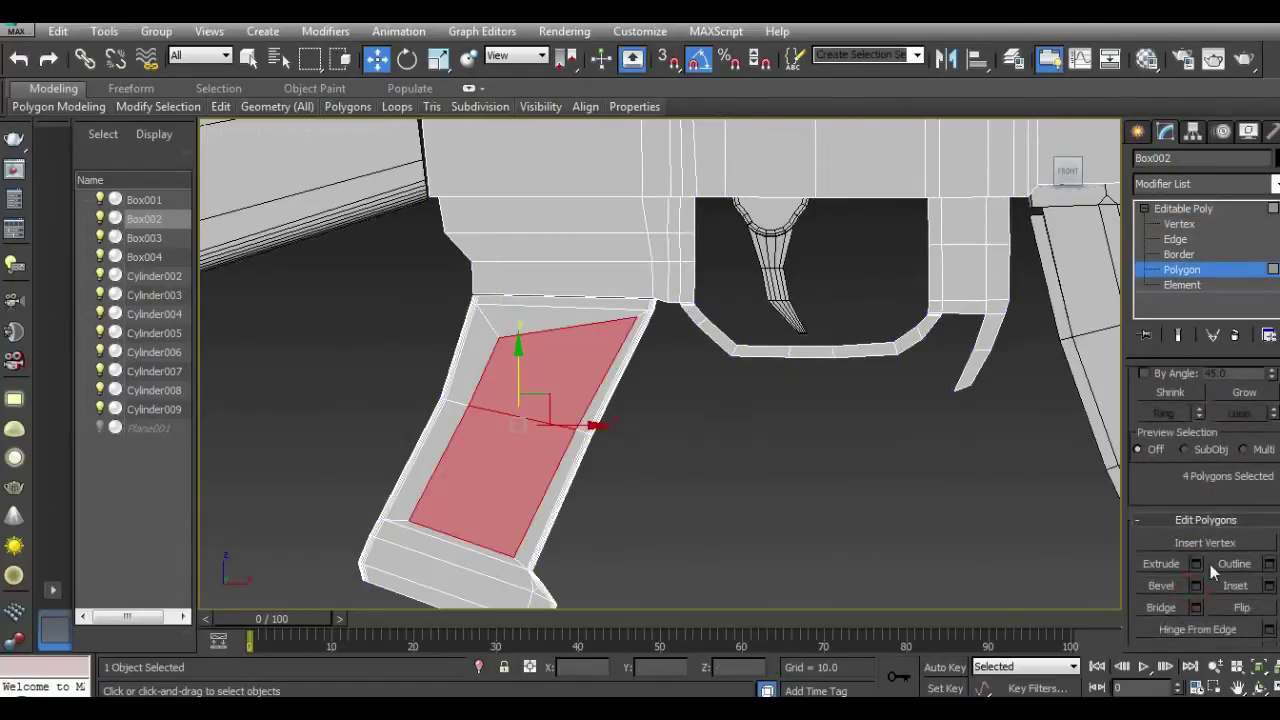
click(1199, 564)
alt+middle_drag(520, 425, 450, 440)
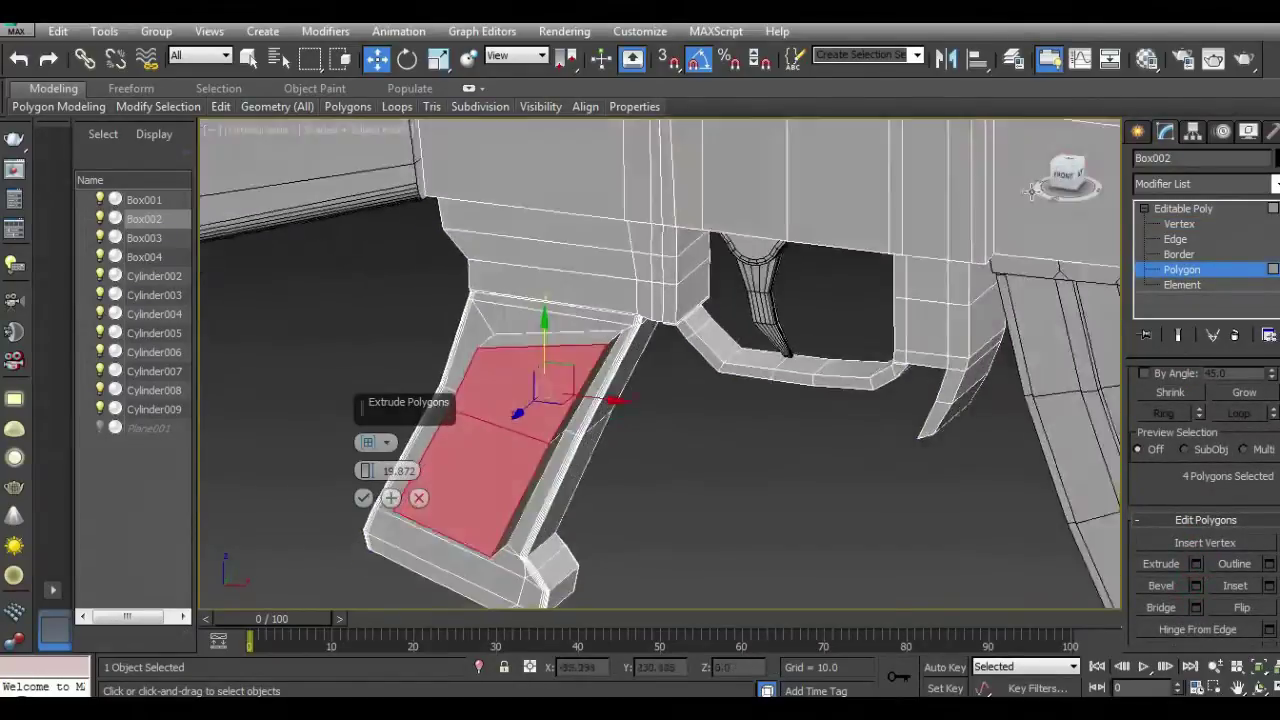
drag(366, 470, 391, 514)
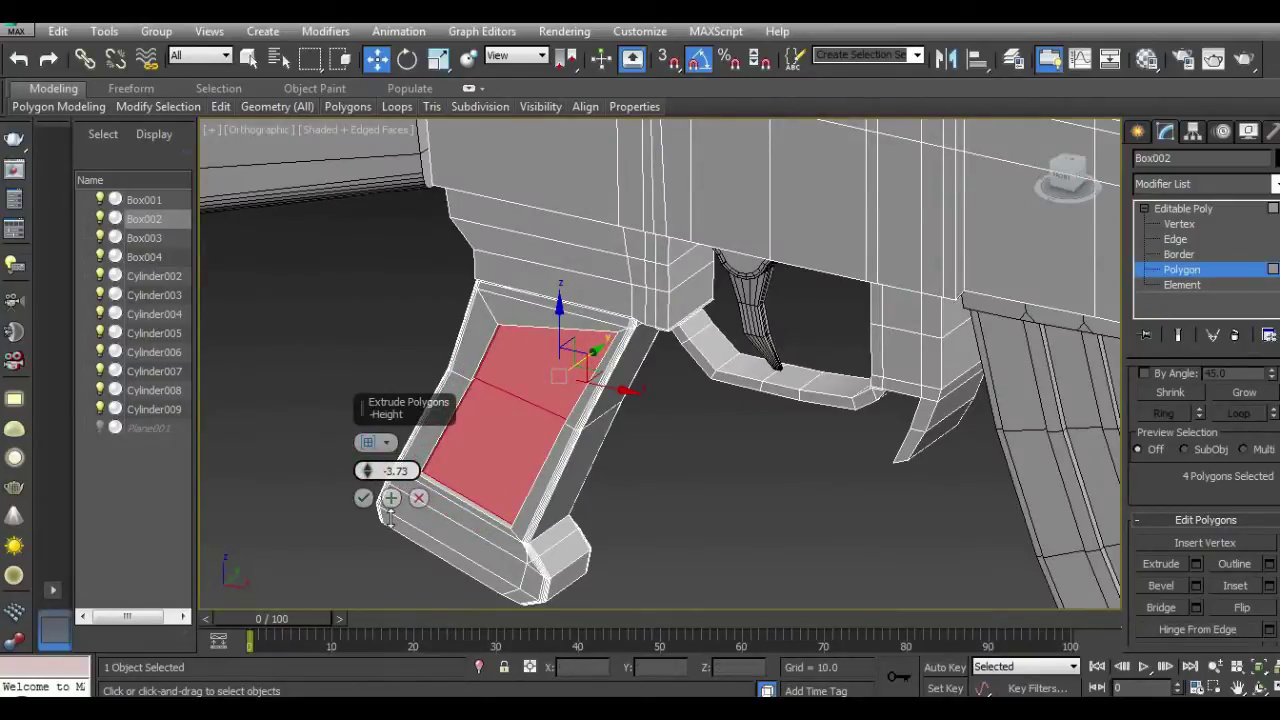
click(418, 499)
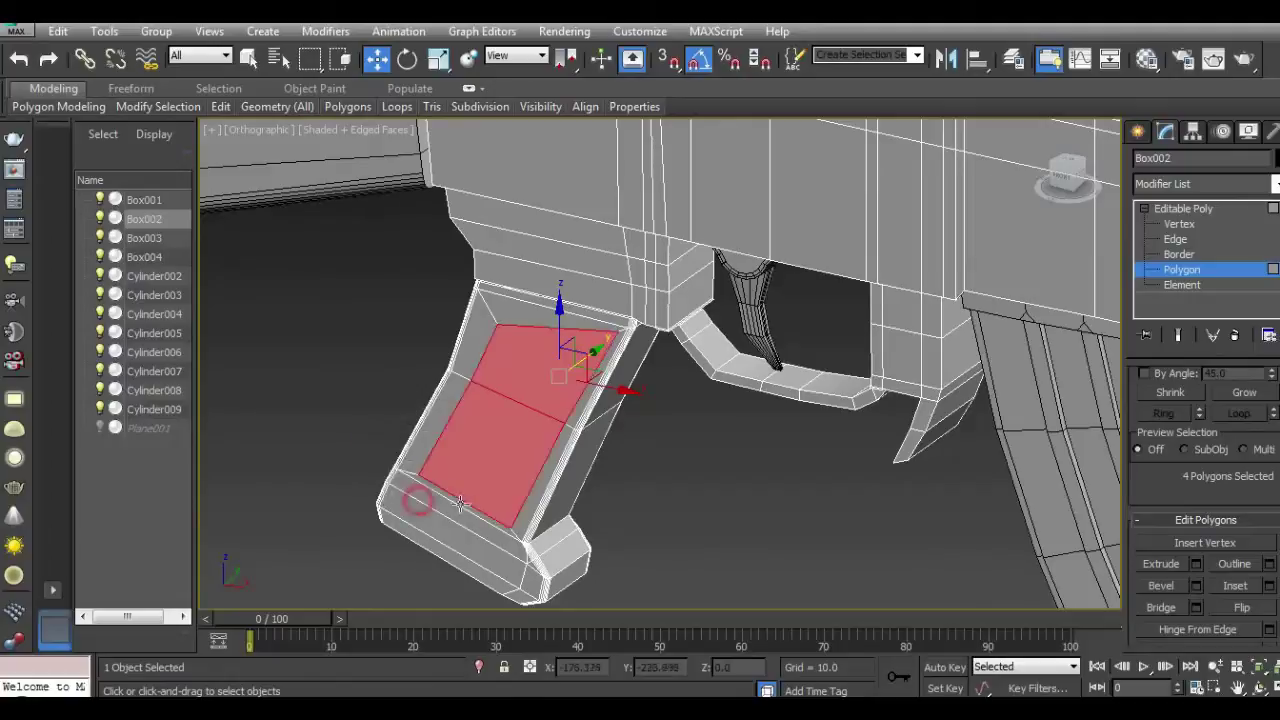
click(1196, 588)
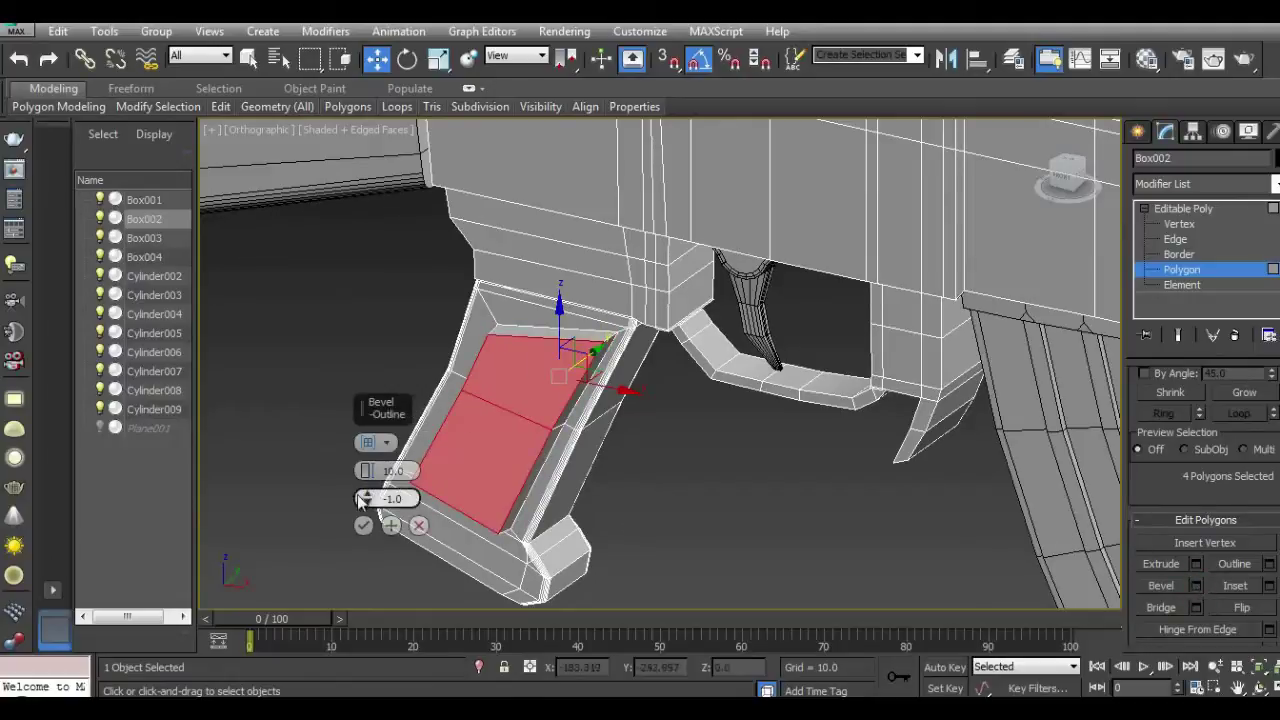
drag(366, 470, 365, 498)
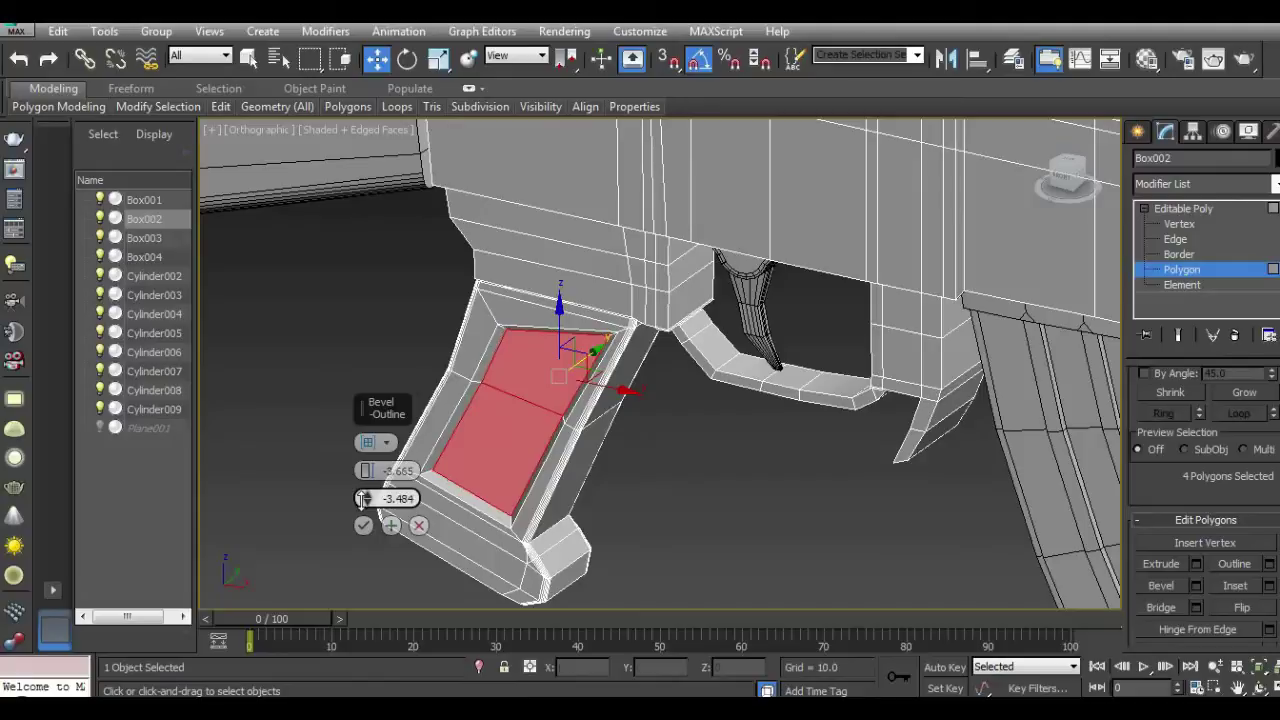
mouse_move(1058, 190)
mouse_down()
mouse_move(258, 163)
mouse_move(340, 320)
mouse_up()
click(420, 527)
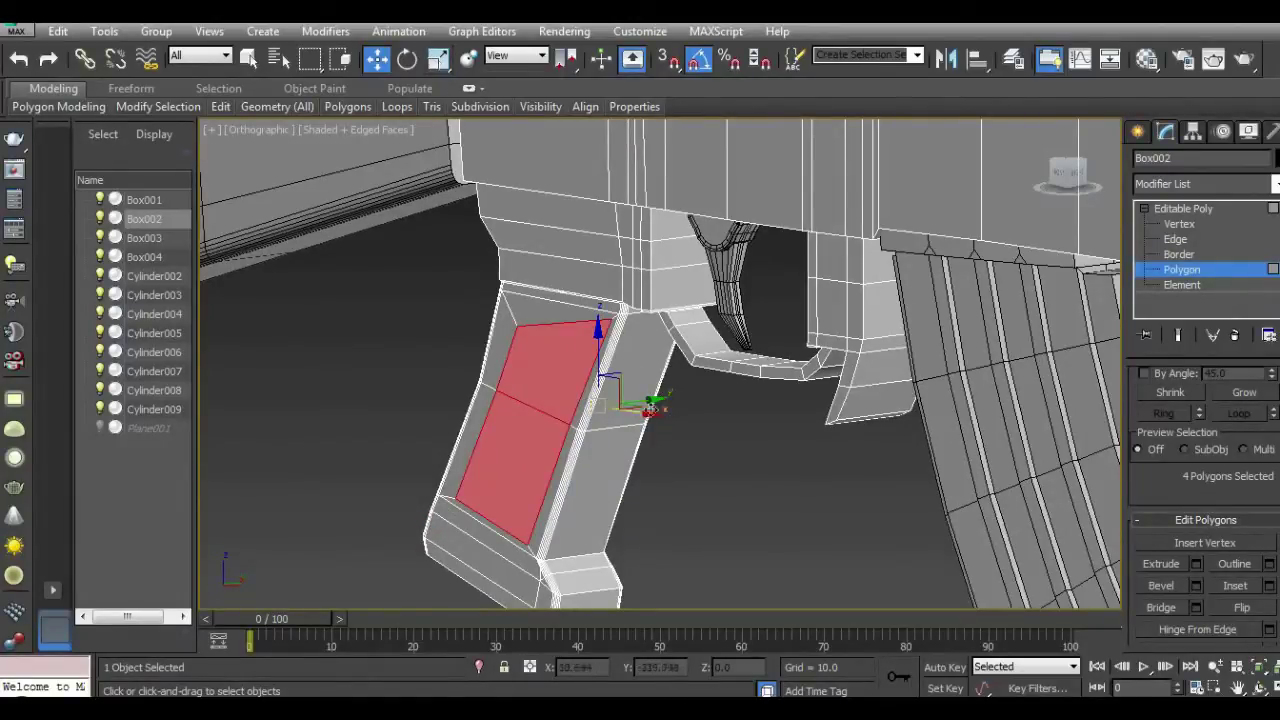
Step: Refine the grip face selection, removing two faces and nudging the selected ones slightly
drag(652, 400, 640, 300)
click(18, 58)
drag(1068, 172, 980, 178)
alt+click(736, 352)
alt+click(737, 432)
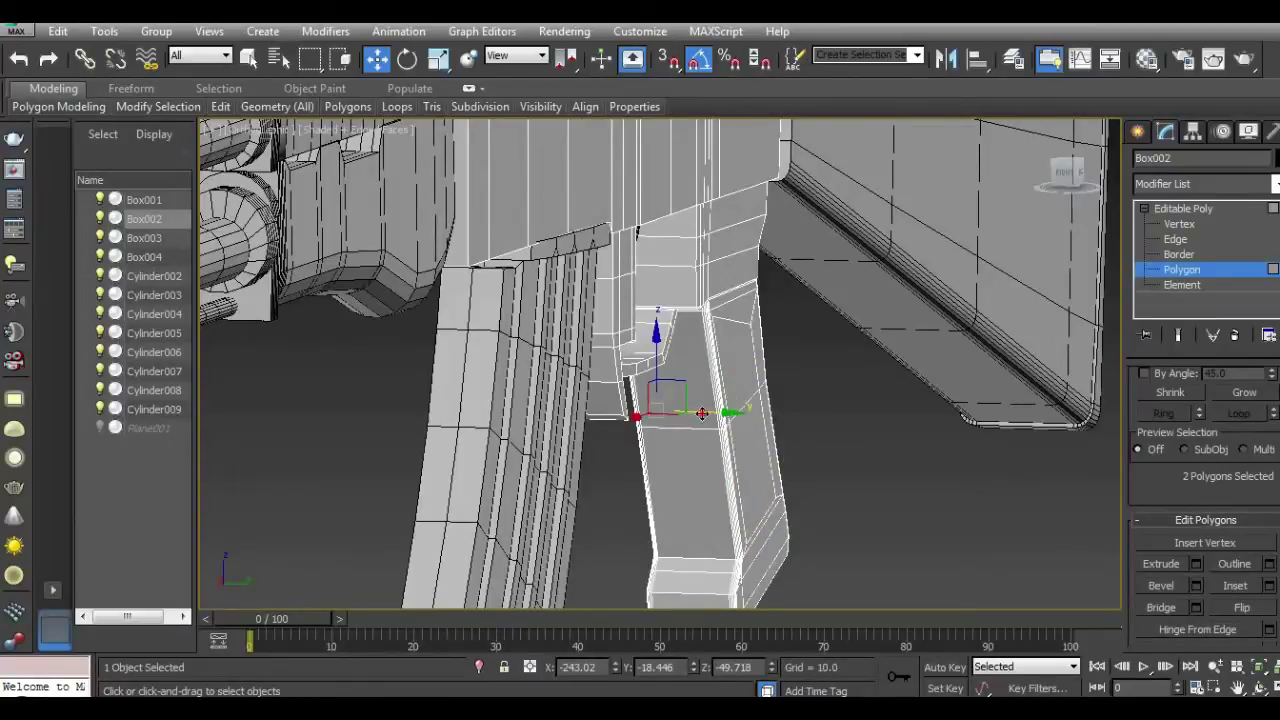
mouse_move(1068, 174)
mouse_down()
mouse_move(1092, 176)
mouse_move(1062, 180)
mouse_up()
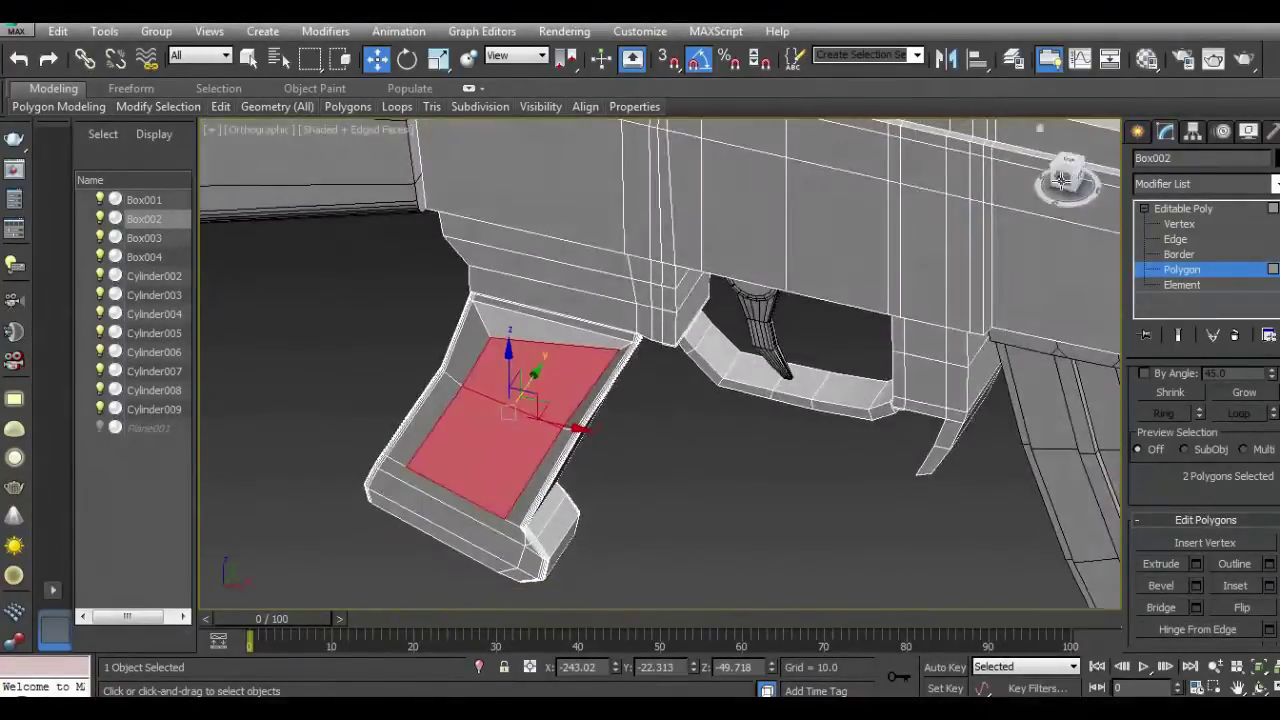
drag(551, 426, 543, 423)
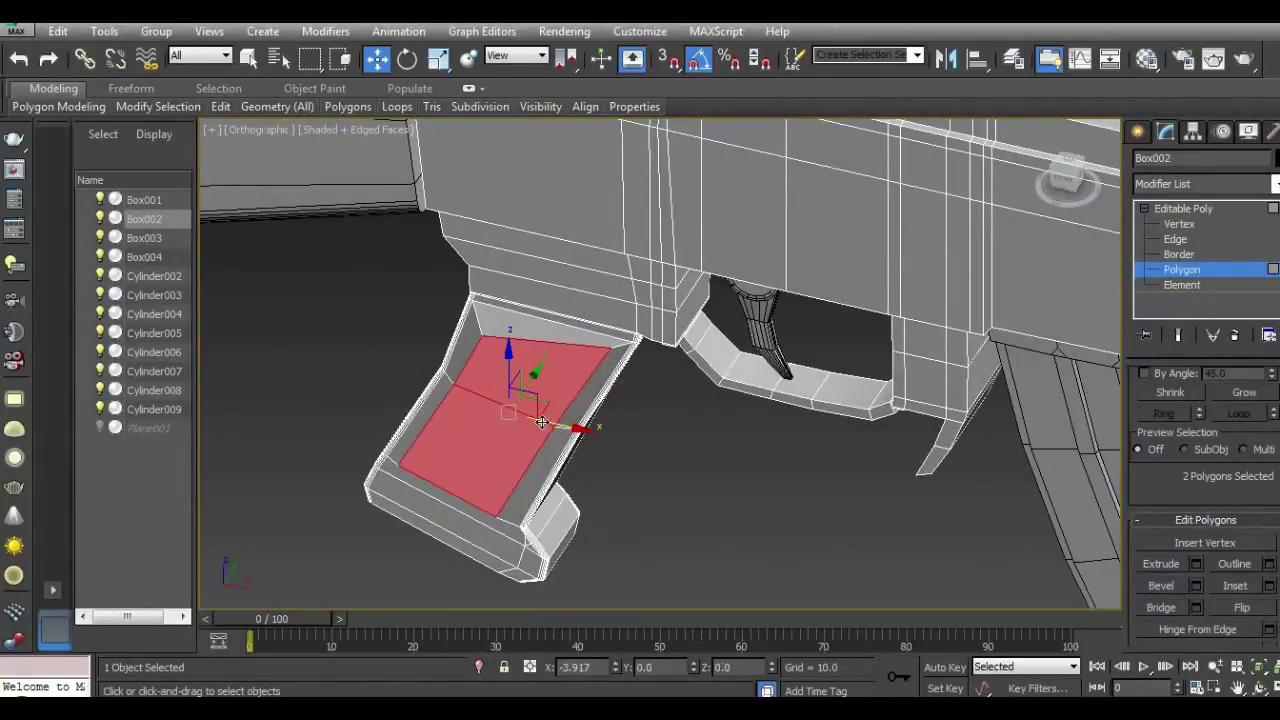
drag(1060, 176, 1097, 188)
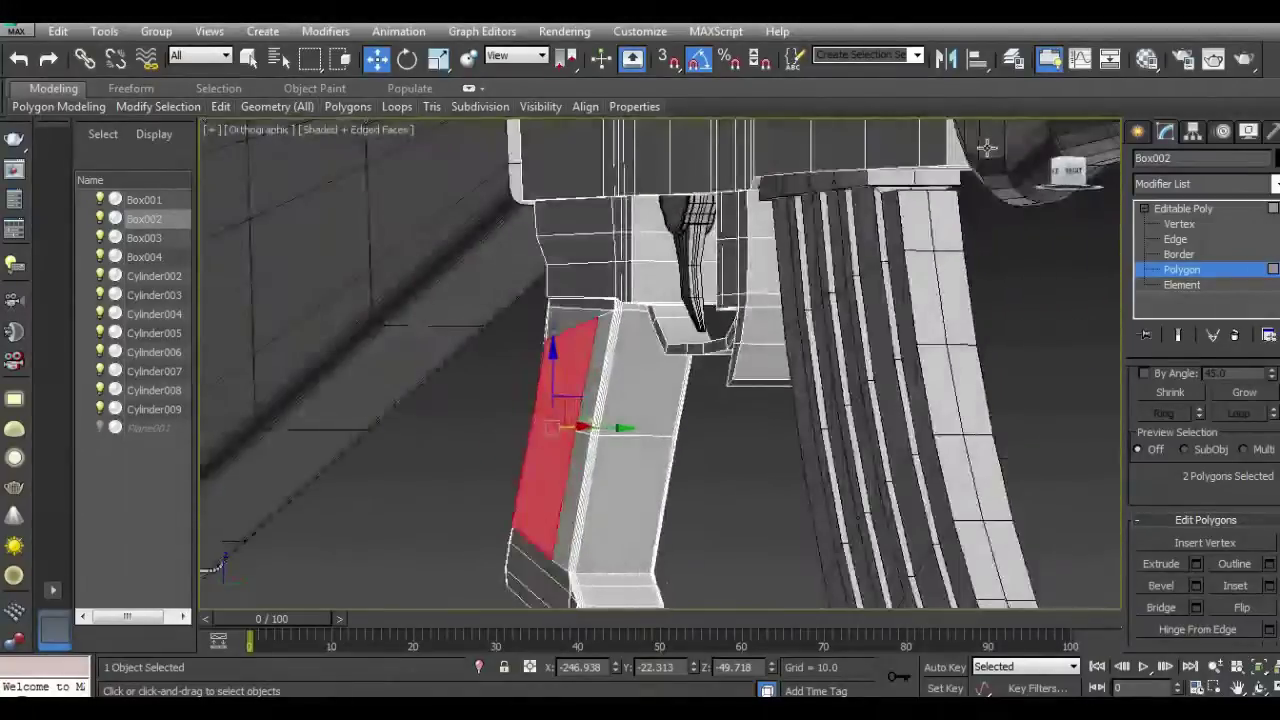
drag(1097, 188, 257, 113)
Step: Briefly preview NURMS smoothing, then select the large faces on the grip's side
click(279, 238)
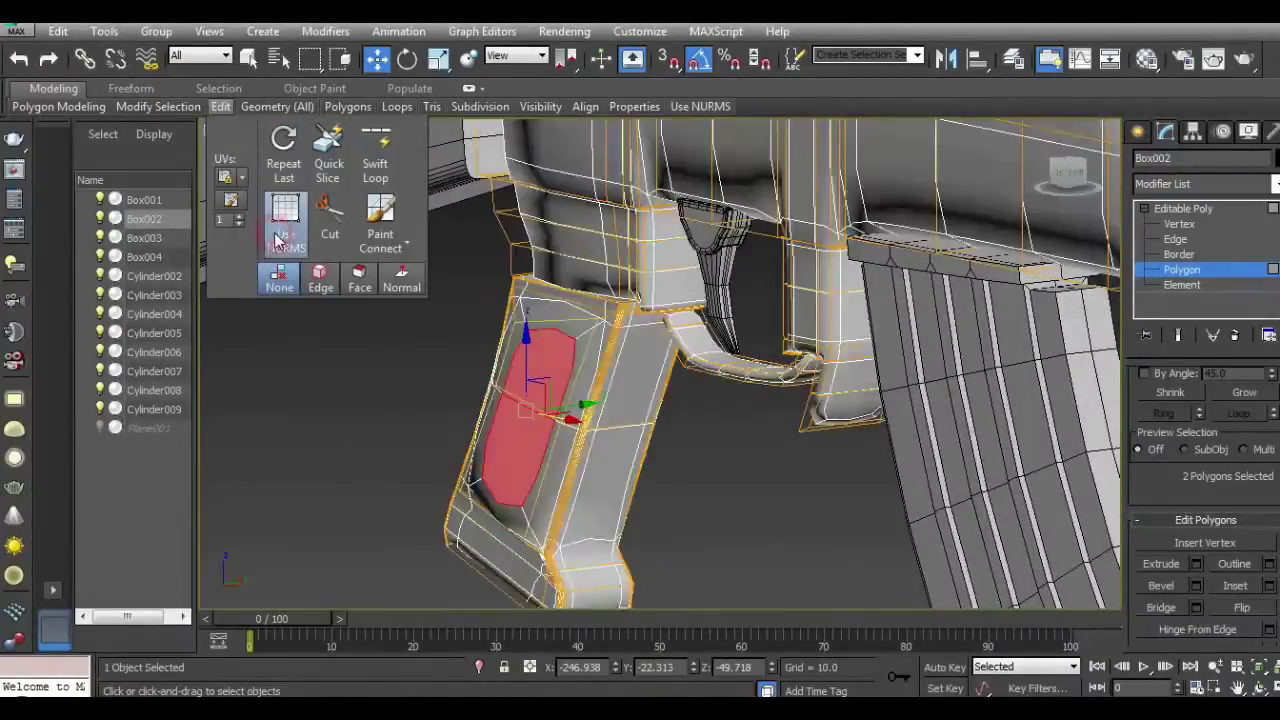
click(279, 240)
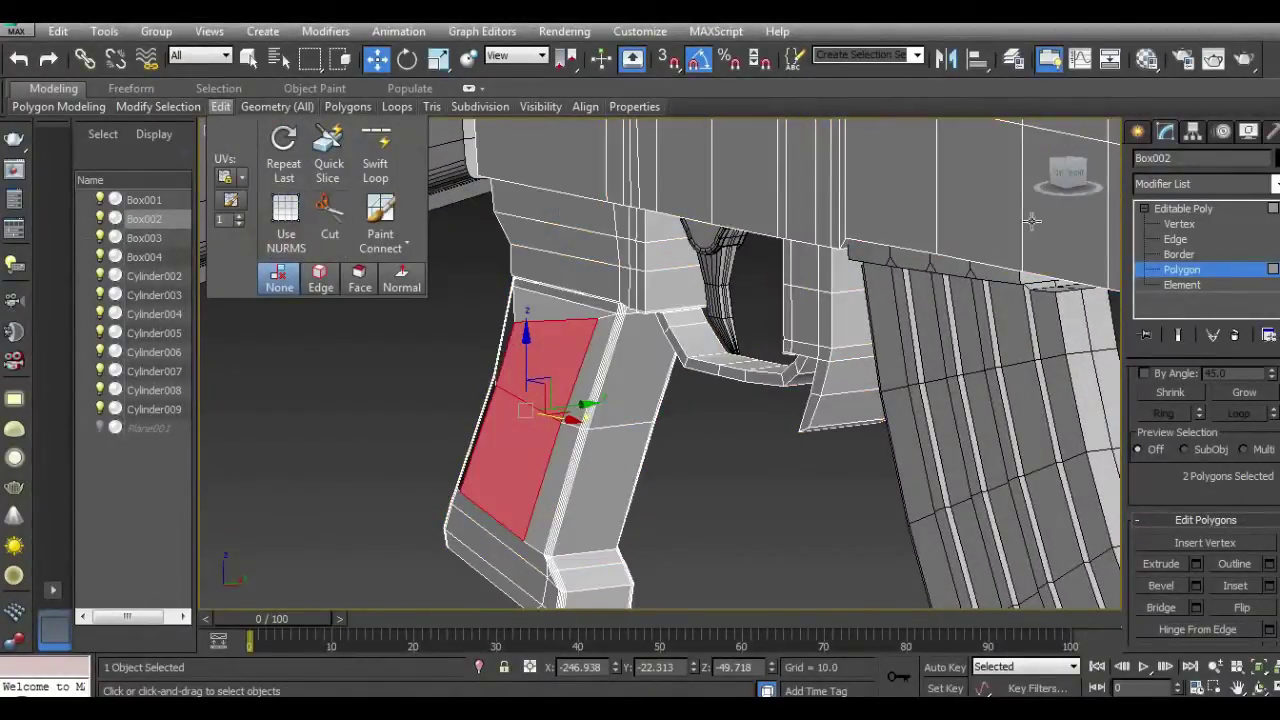
mouse_move(1068, 172)
mouse_down()
mouse_move(967, 165)
mouse_move(930, 180)
mouse_up()
click(760, 385)
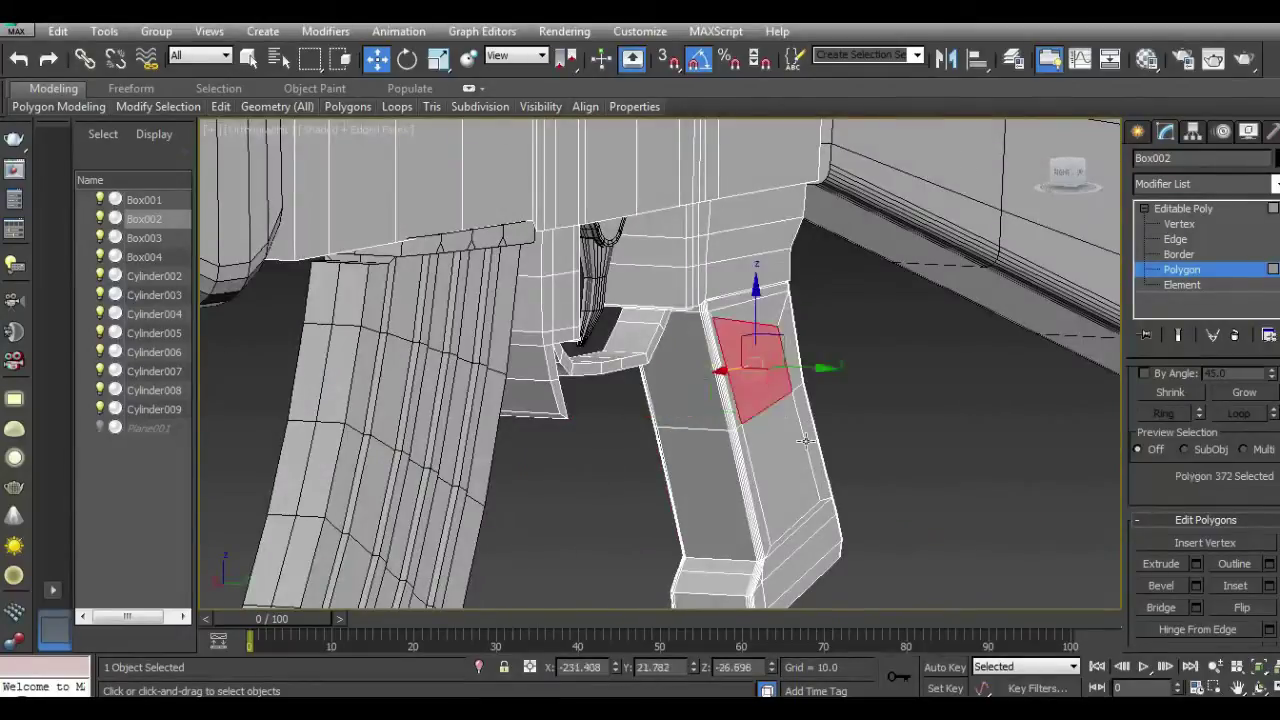
ctrl+click(808, 438)
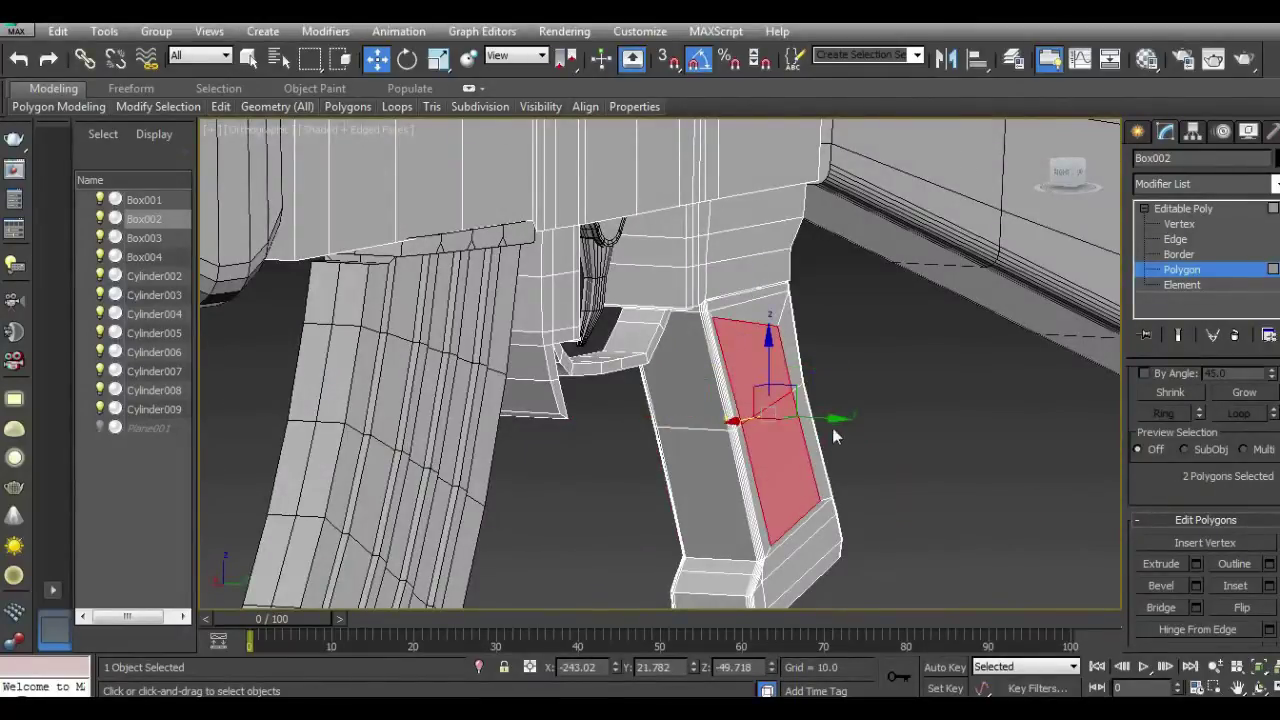
mouse_move(1080, 174)
mouse_down()
mouse_move(1043, 183)
mouse_move(1075, 180)
mouse_up()
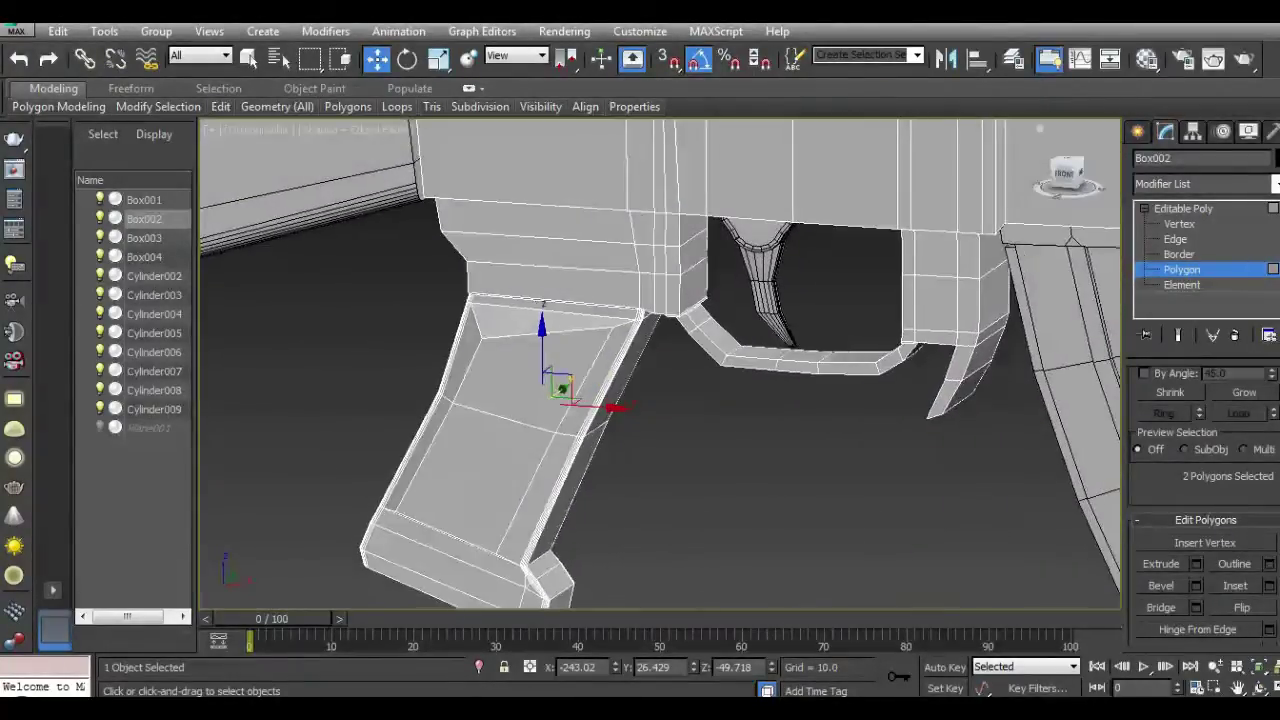
click(514, 378)
ctrl+click(500, 443)
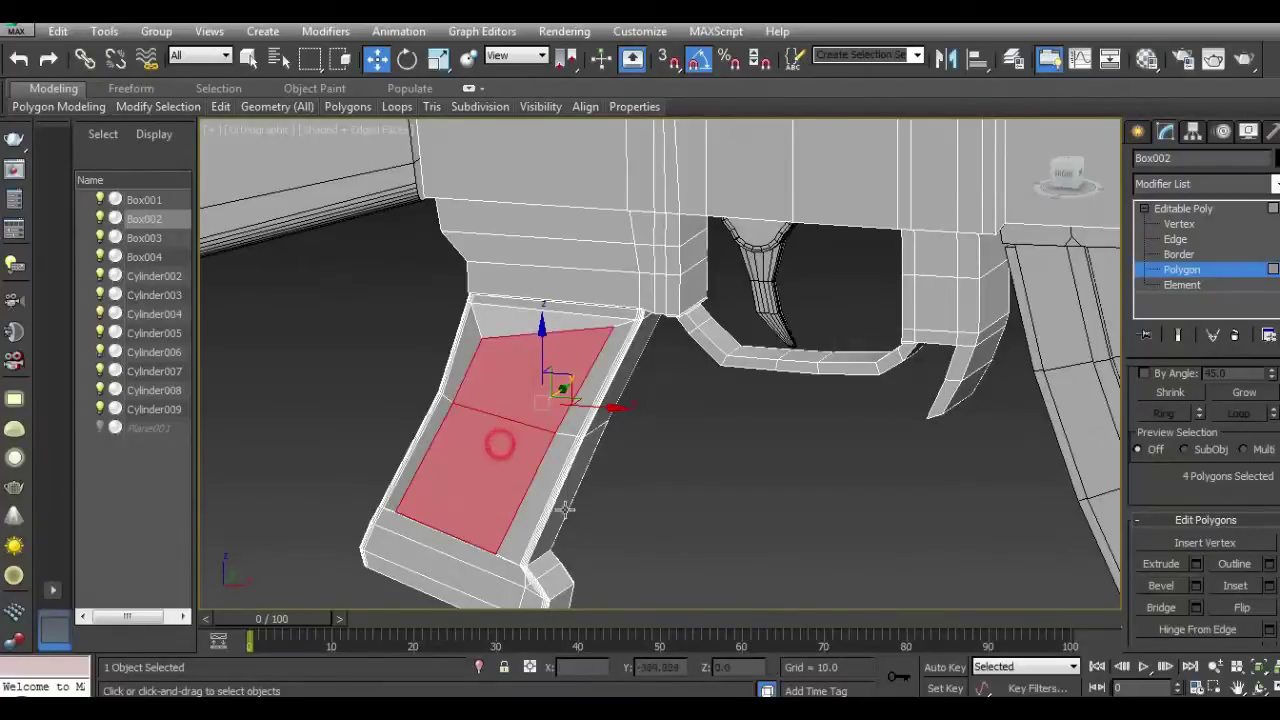
Step: Inset the selected grip faces and extrude them inward by -3.73
click(1269, 587)
click(364, 498)
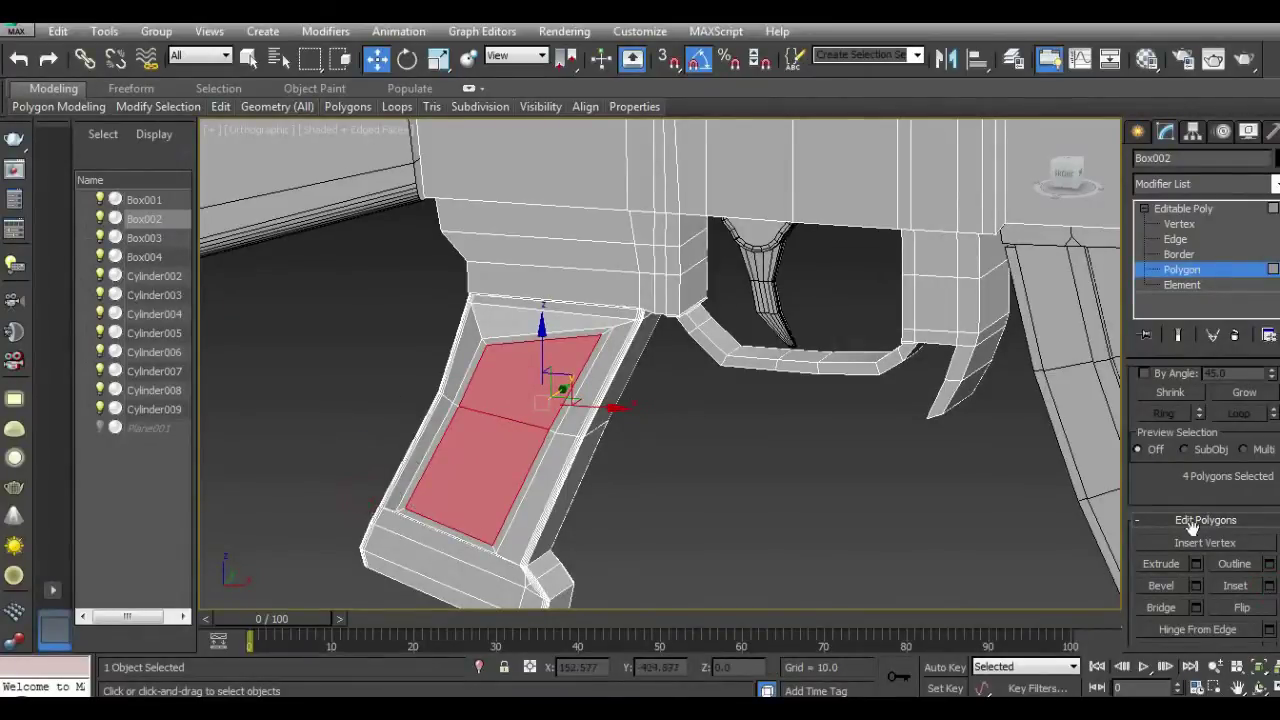
click(1195, 565)
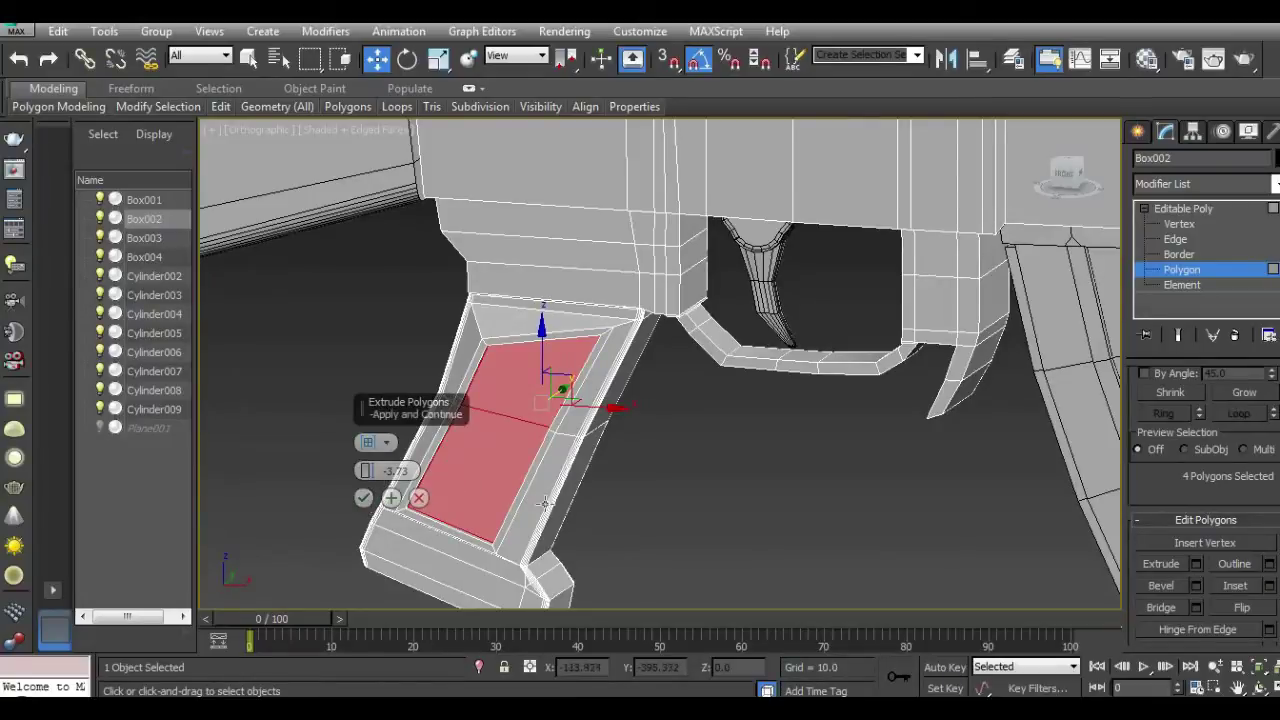
scroll(485, 522, up, 5)
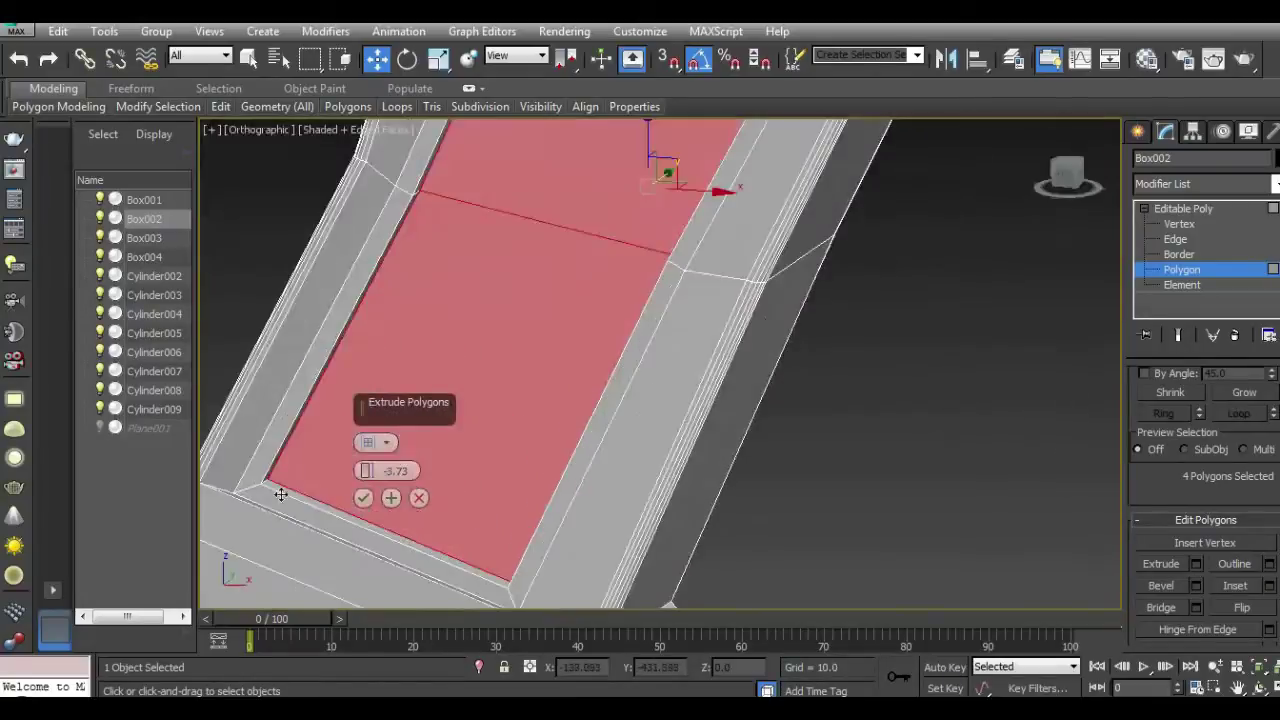
click(362, 498)
Step: Scale the recessed faces down to leave a border, then exit Polygon level and deselect
click(437, 60)
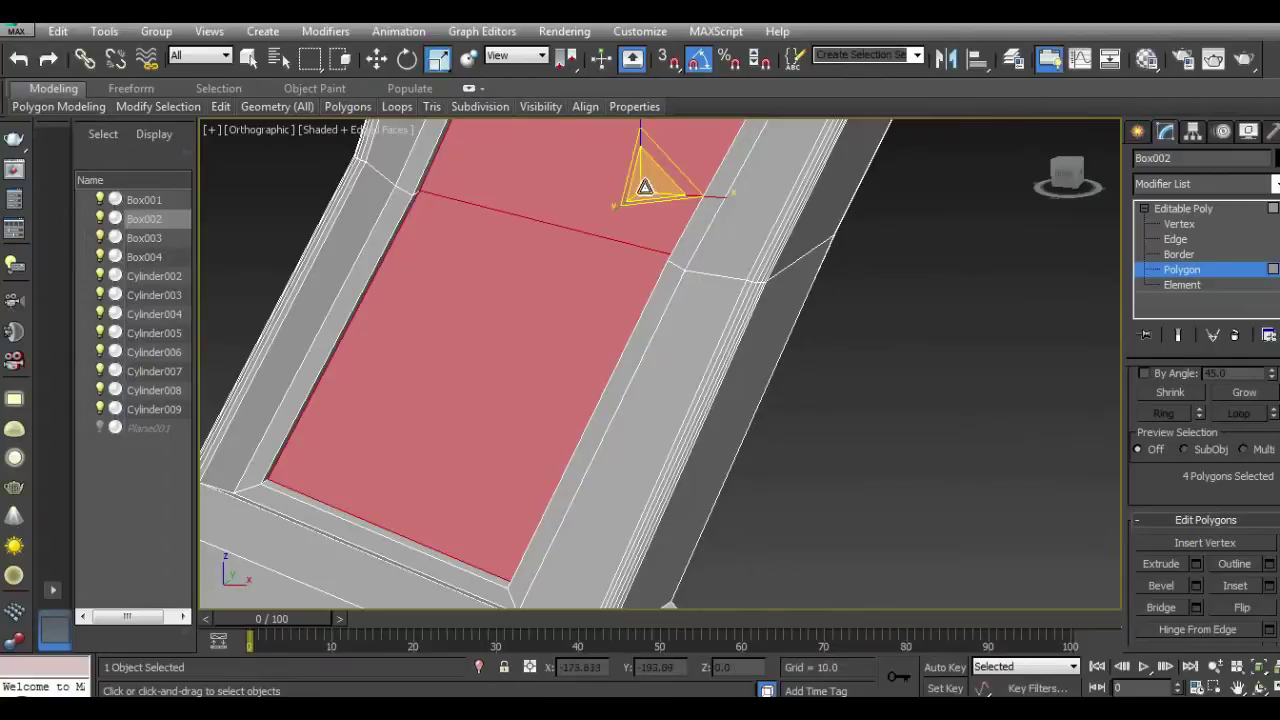
drag(645, 187, 648, 197)
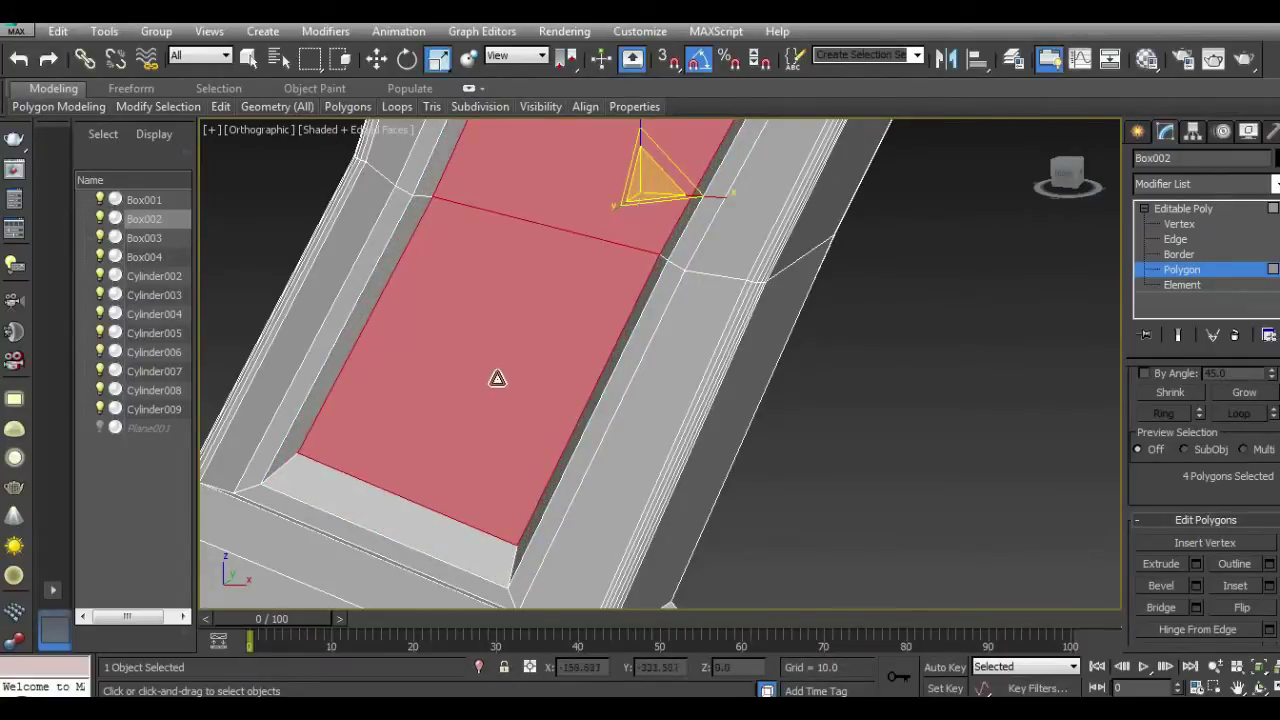
scroll(497, 378, down, 3)
click(1183, 208)
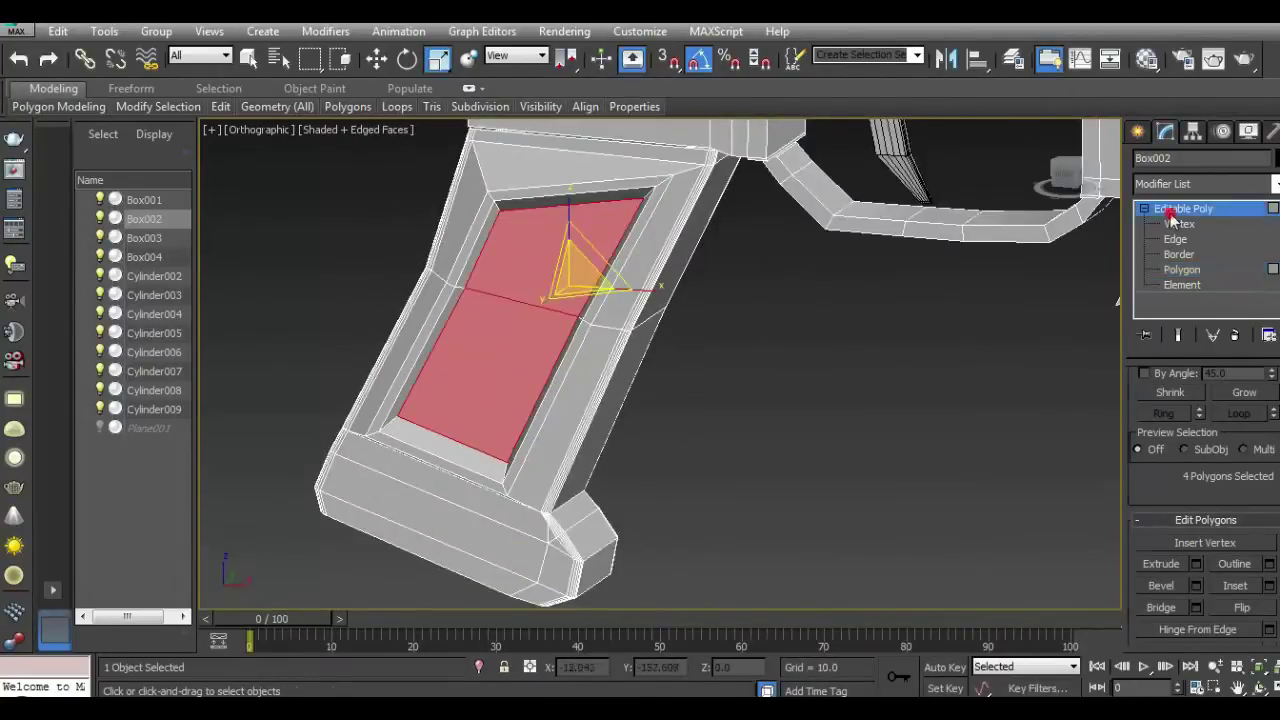
click(960, 365)
alt+middle_drag(640, 423, 779, 365)
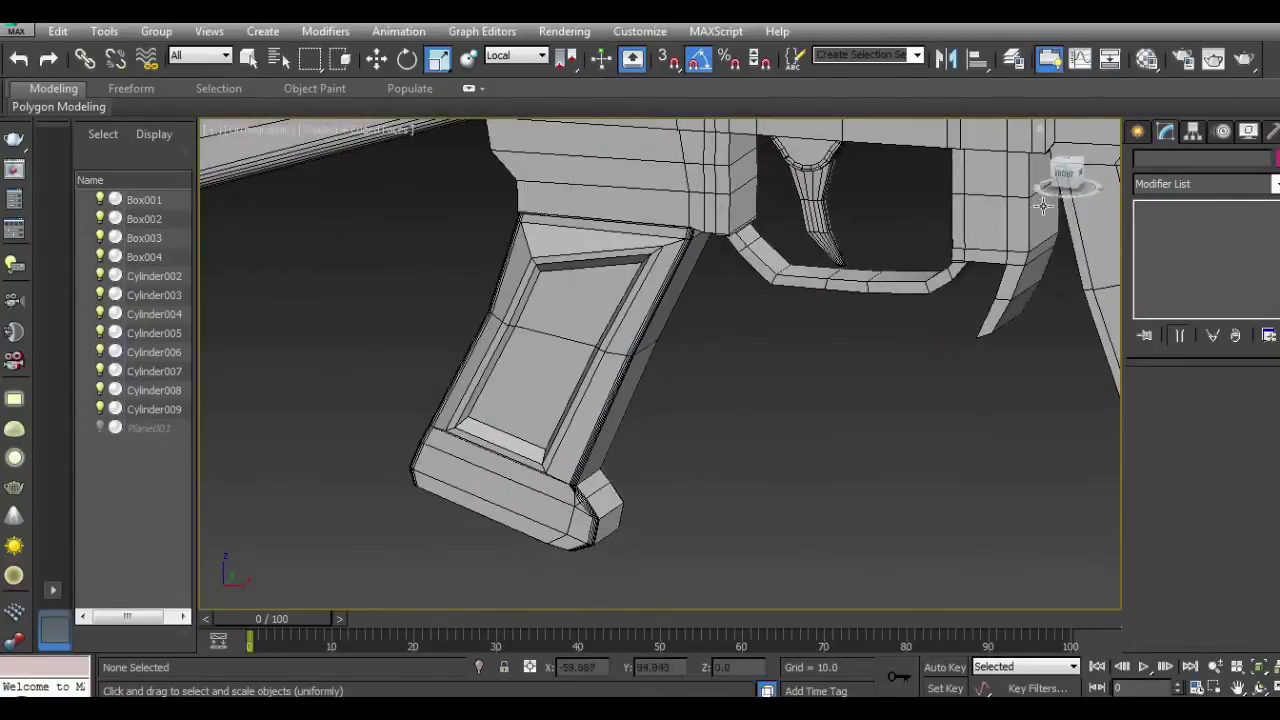
Step: In Front view, shift Box002's left-edge grip vertices slightly left
click(1060, 175)
scroll(339, 417, up, 4)
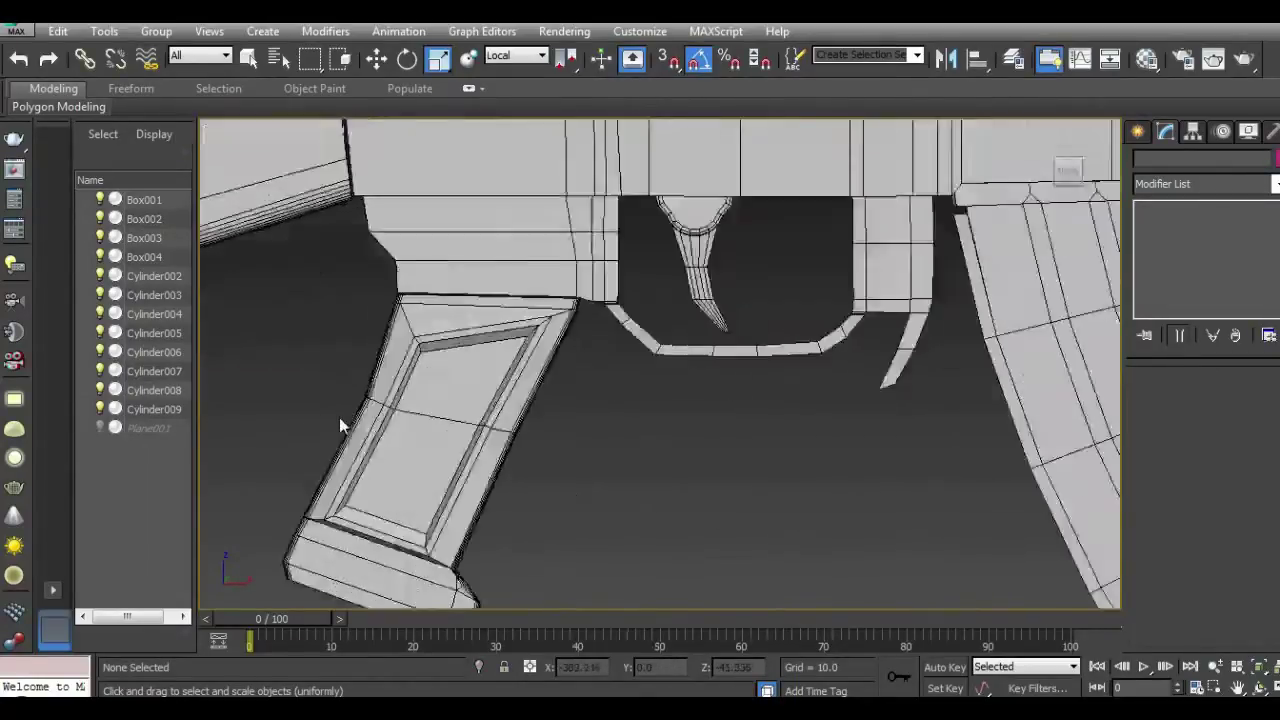
scroll(339, 417, up, 3)
scroll(500, 394, up, 3)
click(584, 371)
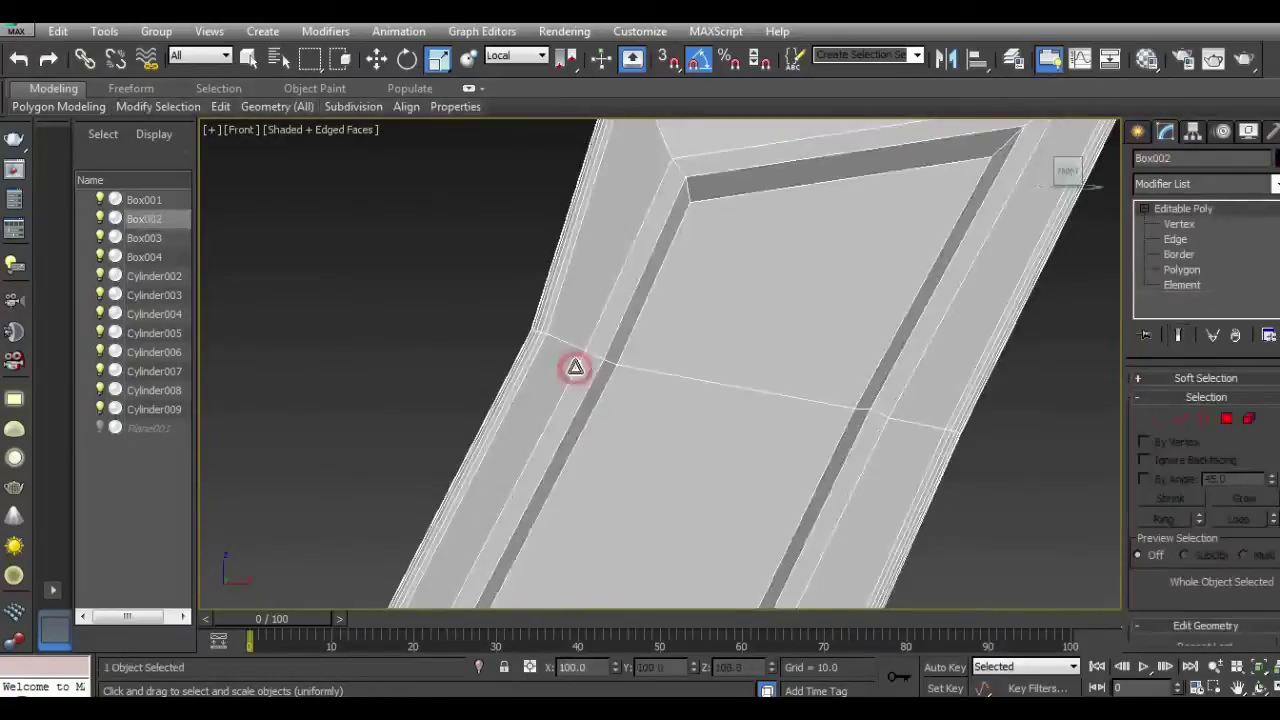
key(1)
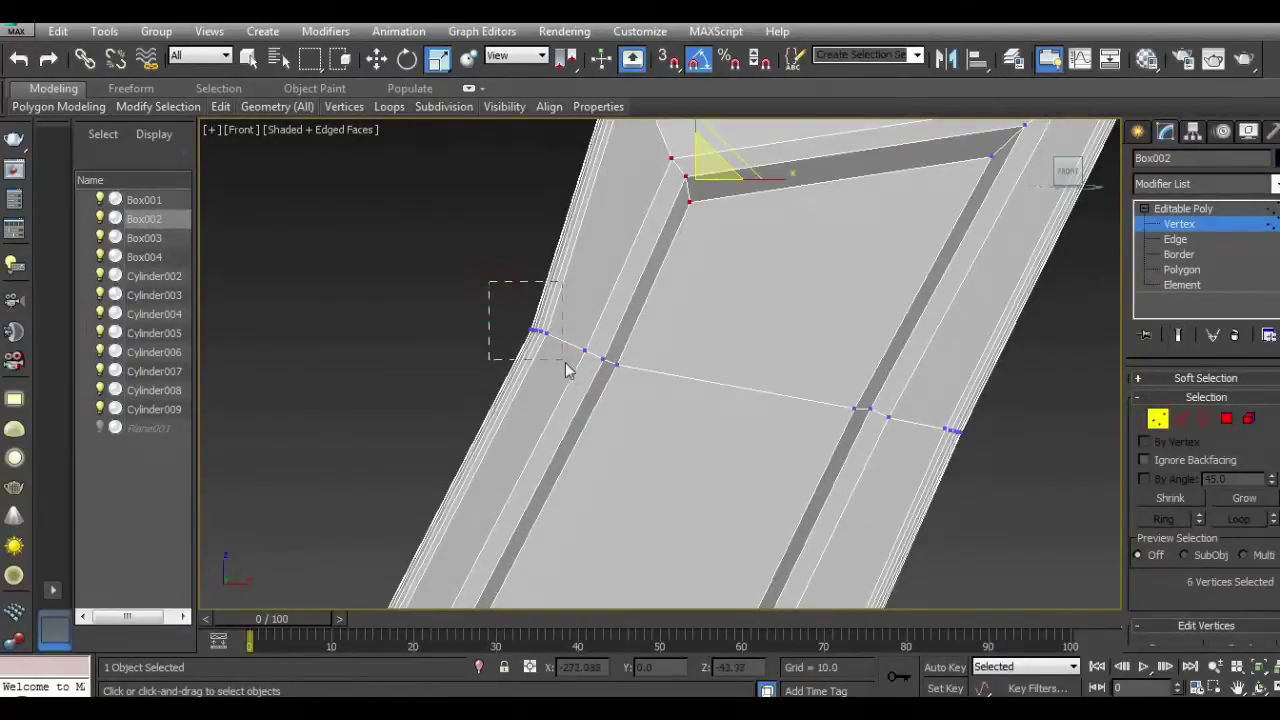
drag(565, 368, 570, 374)
click(377, 59)
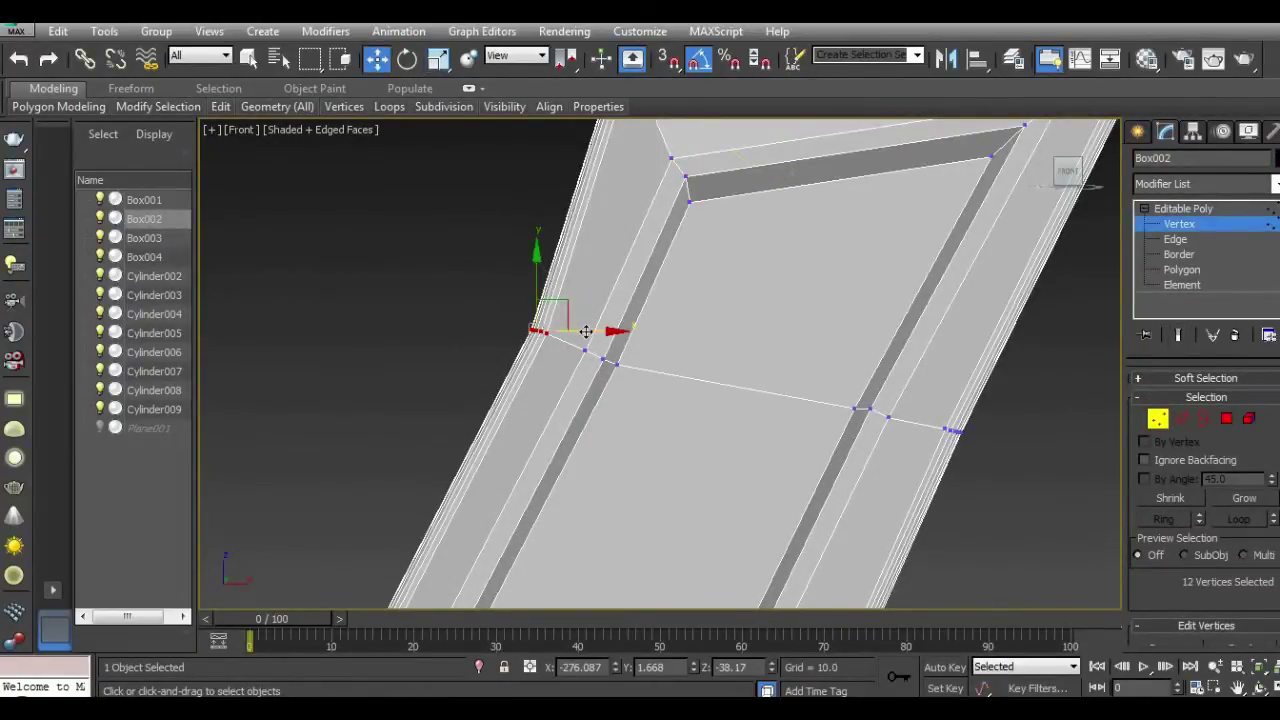
drag(585, 331, 555, 333)
Step: Raise Box001's tapered top block vertices up to Z 180.613
scroll(573, 363, down, 2)
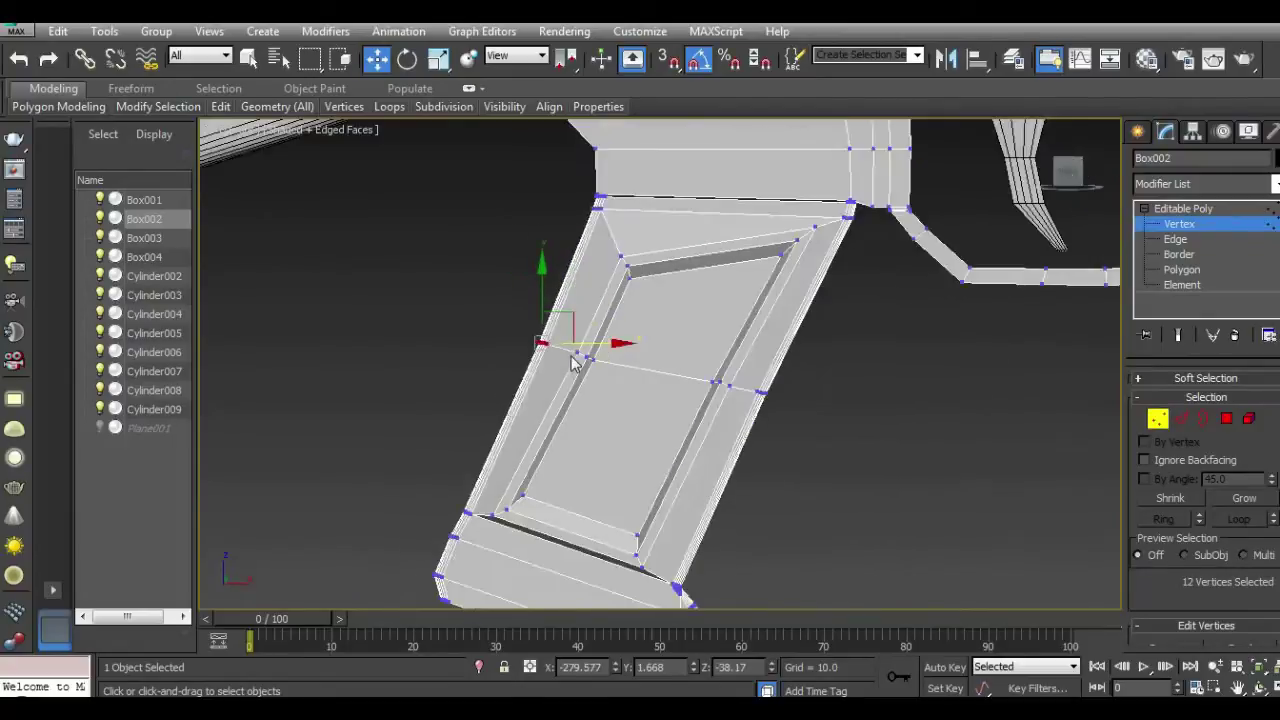
scroll(651, 228, down, 2)
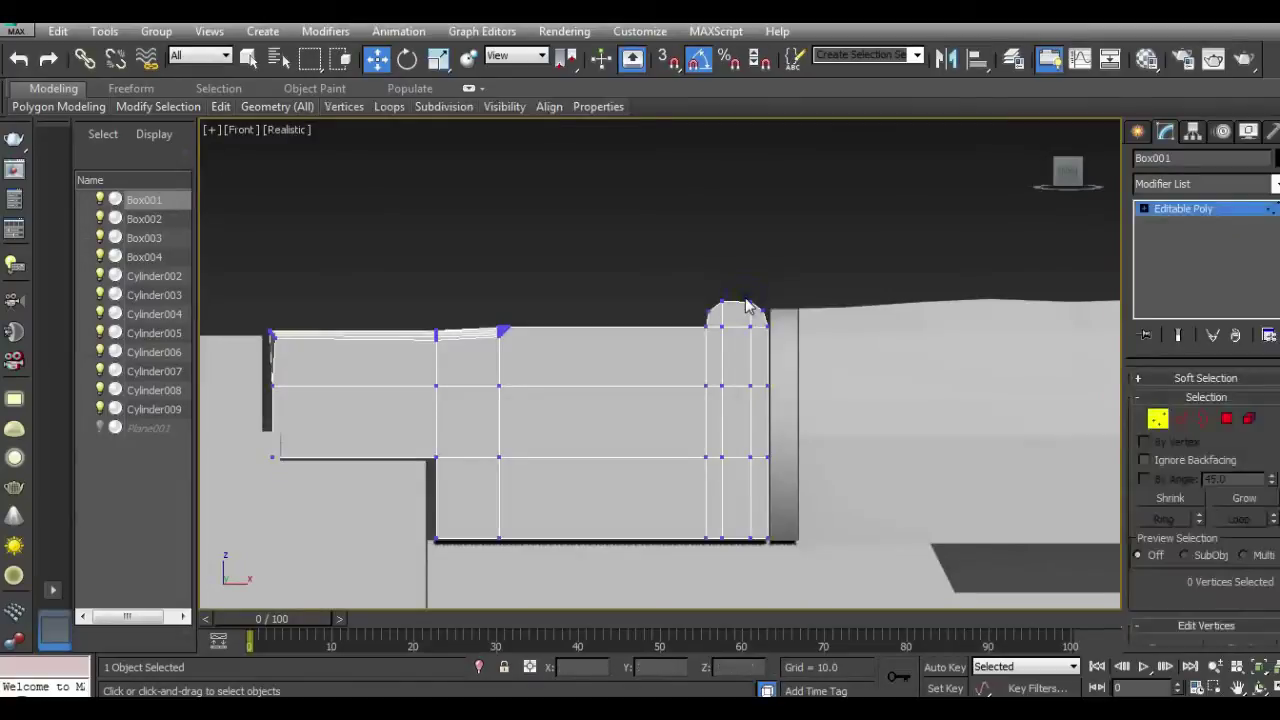
scroll(721, 349, up, 5)
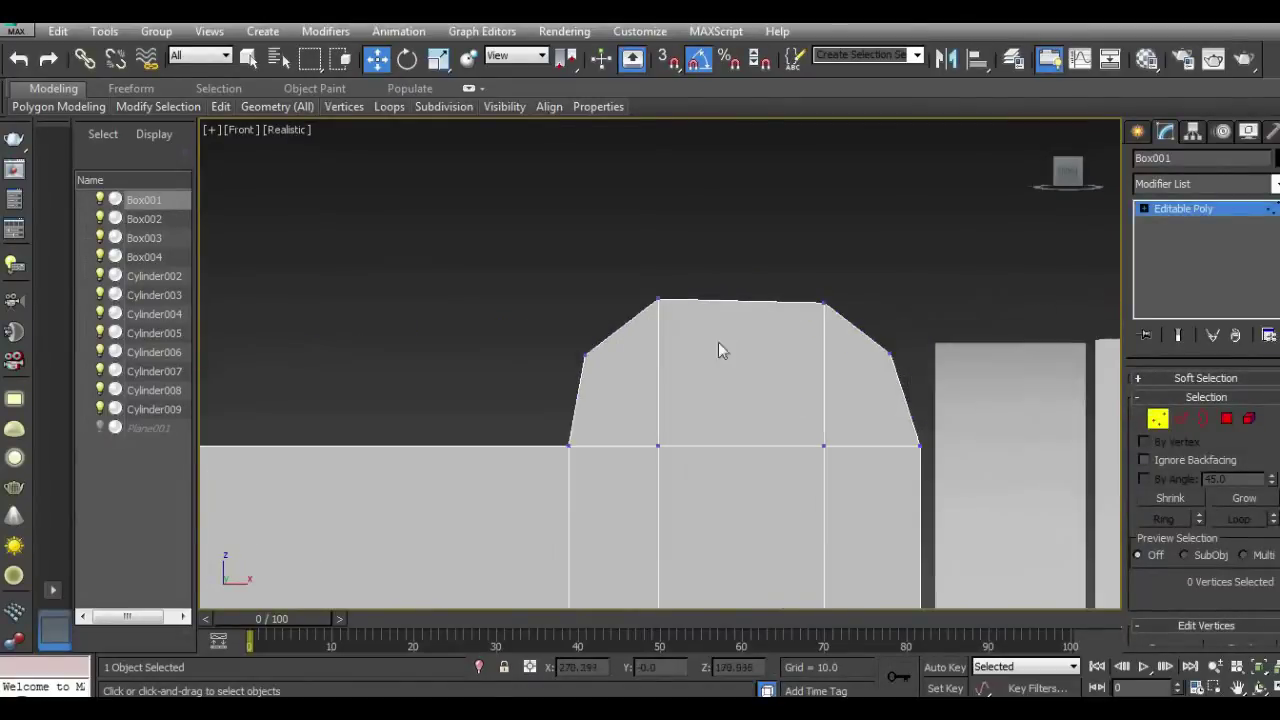
drag(910, 393, 900, 380)
drag(739, 280, 739, 236)
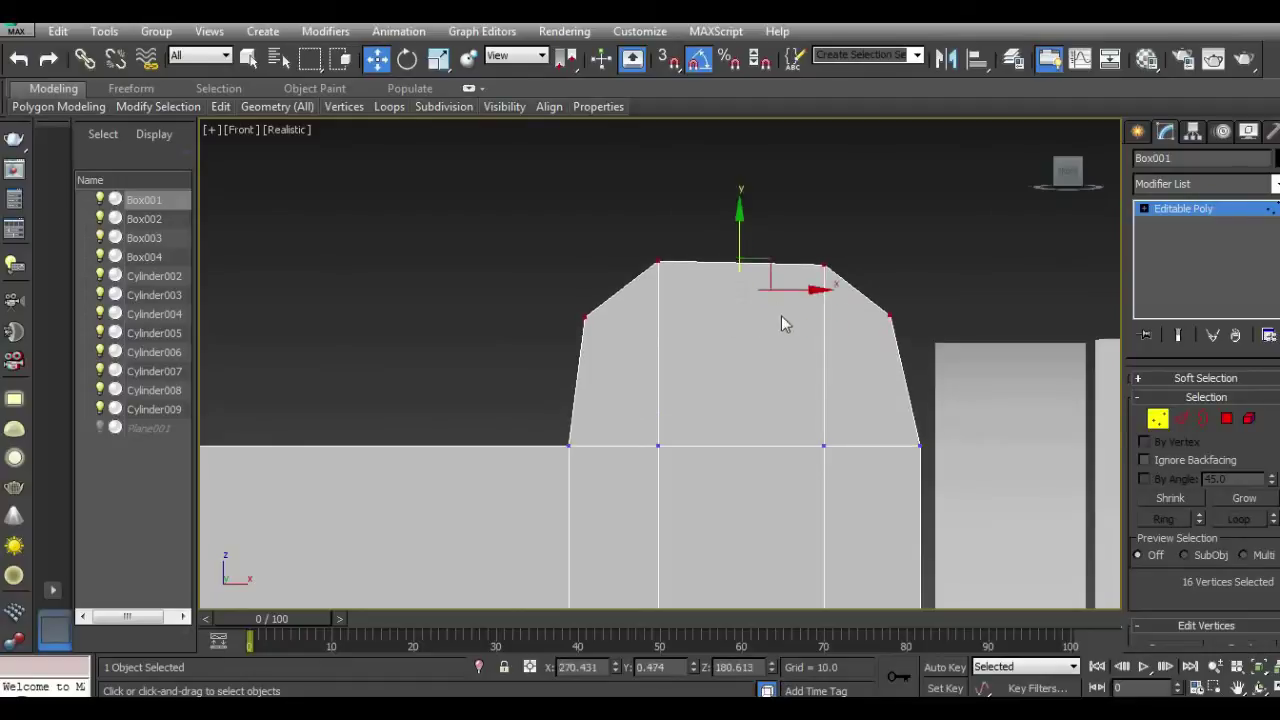
scroll(783, 337, down, 2)
scroll(783, 340, down, 1)
scroll(783, 340, down, 3)
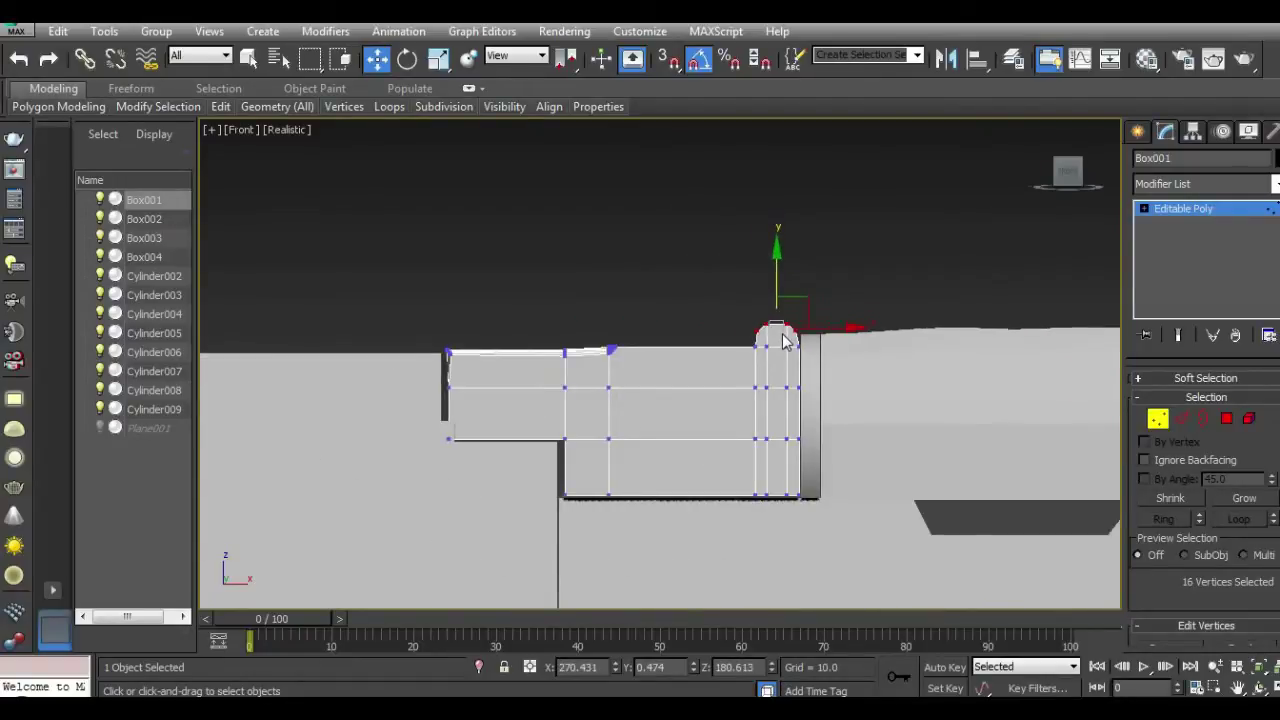
Step: Orbit the Perspective view above the block and open the Standard Primitives list
key(p)
drag(1067, 172, 1155, 236)
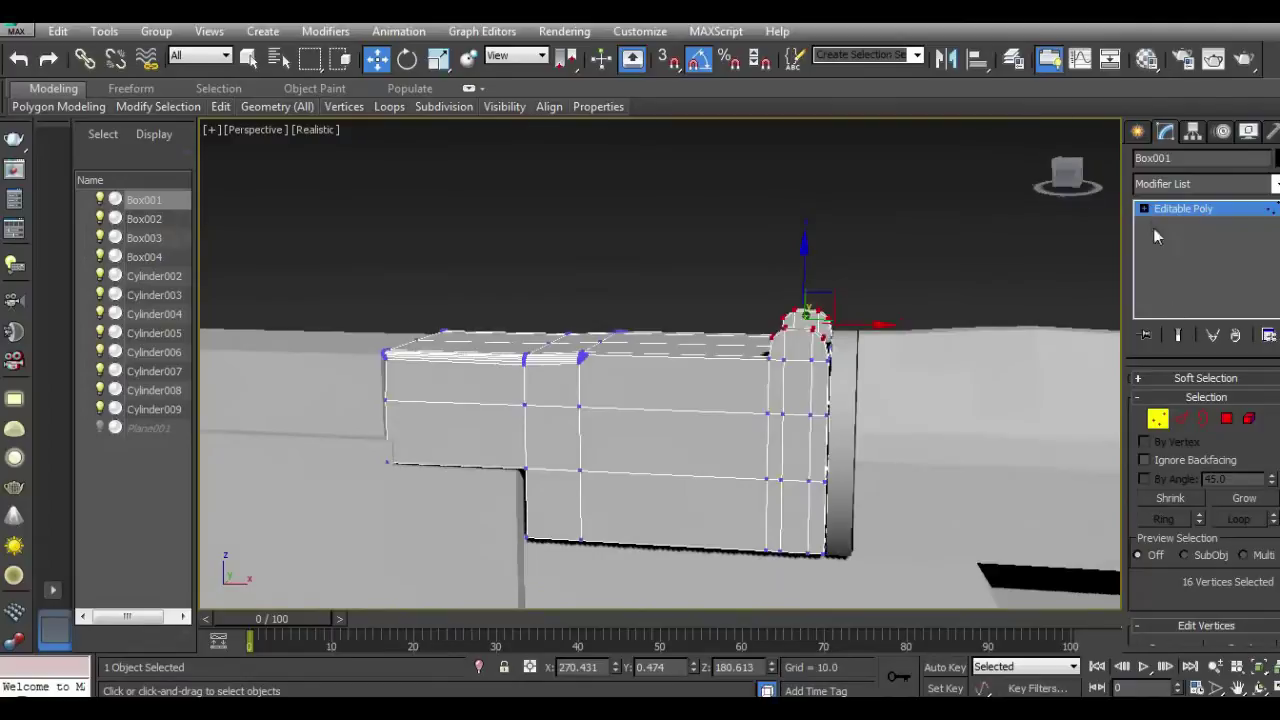
click(1137, 131)
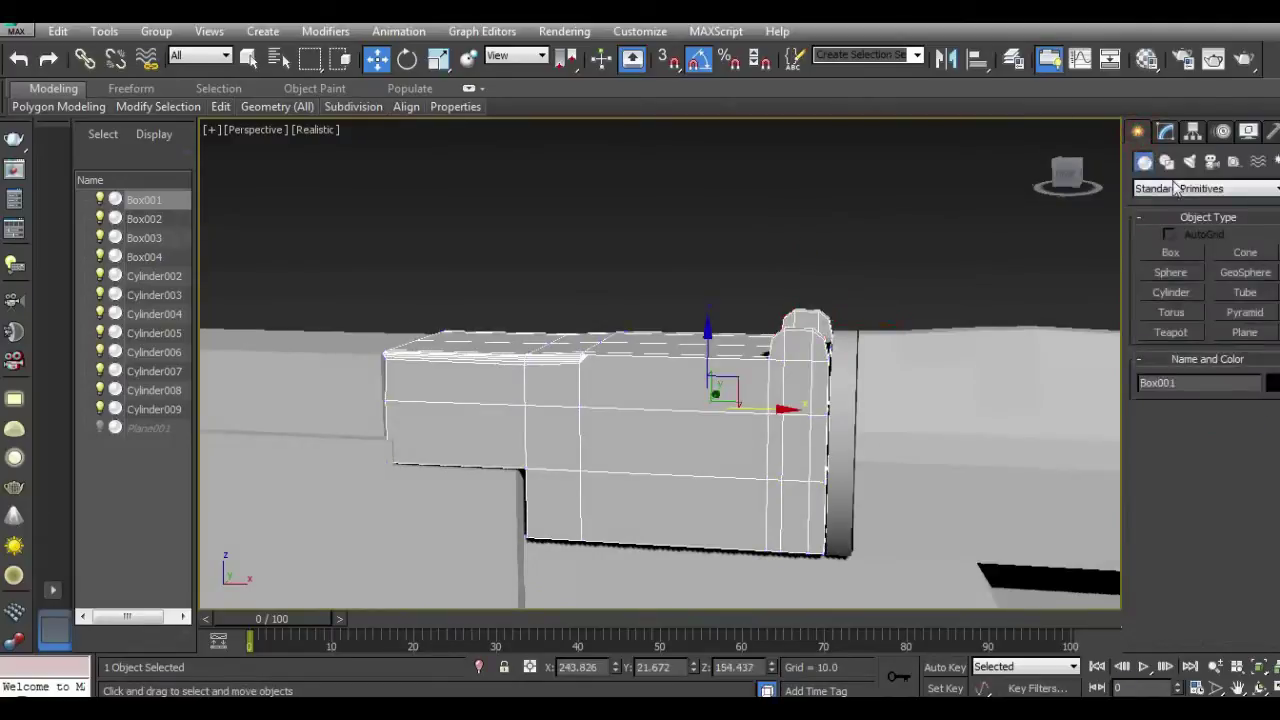
Step: Draw a cylinder pin at the rail block in Front view
click(1172, 293)
drag(690, 312, 706, 315)
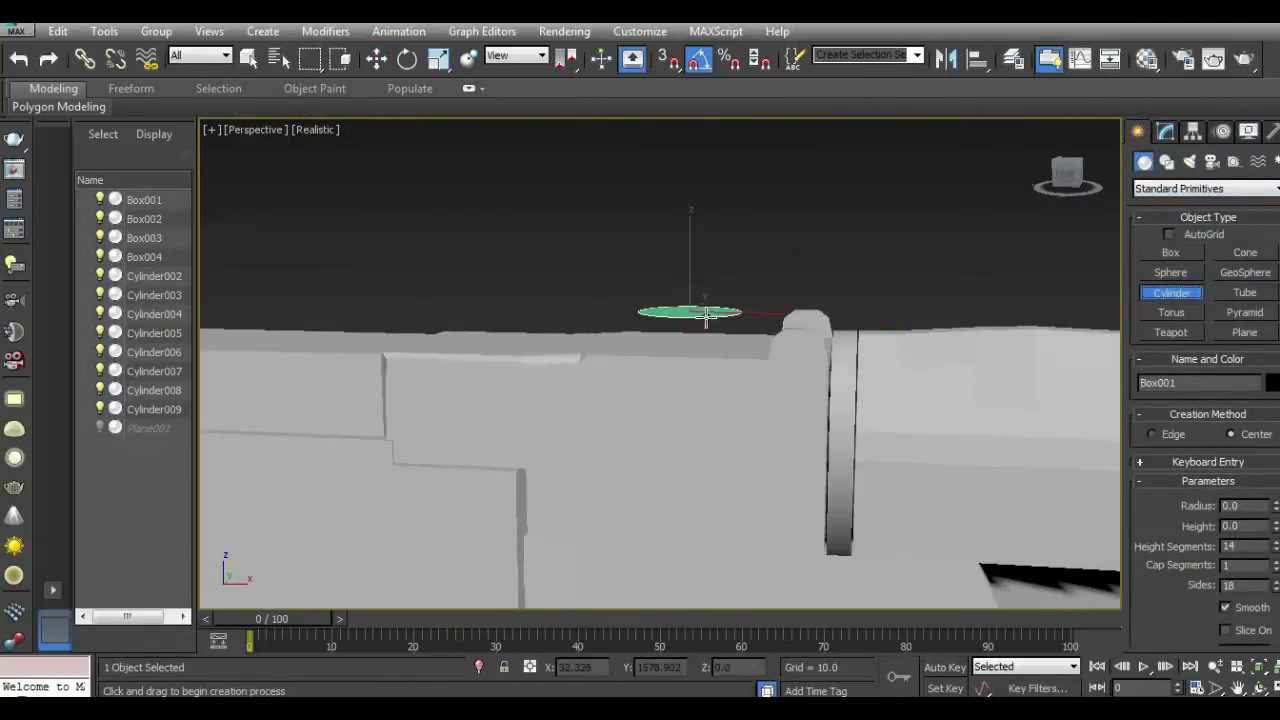
right_click(706, 316)
key(f)
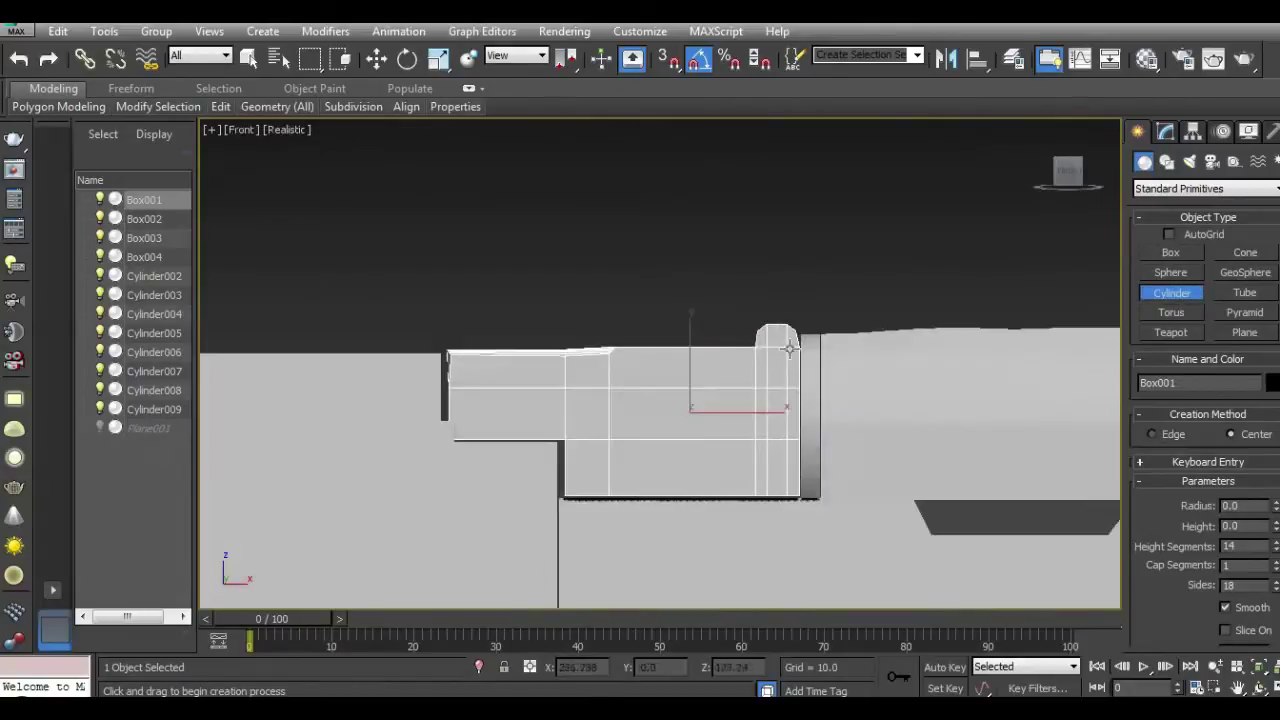
scroll(800, 346, up, 5)
mouse_move(628, 322)
mouse_down()
mouse_move(660, 336)
mouse_move(794, 322)
mouse_up()
Step: Set the viewport to shaded display with edges visible over the faces
click(377, 59)
click(287, 129)
click(345, 172)
click(290, 129)
click(357, 215)
Step: In Perspective view, nudge the cylinder slightly lower and sideways on the rail
key(p)
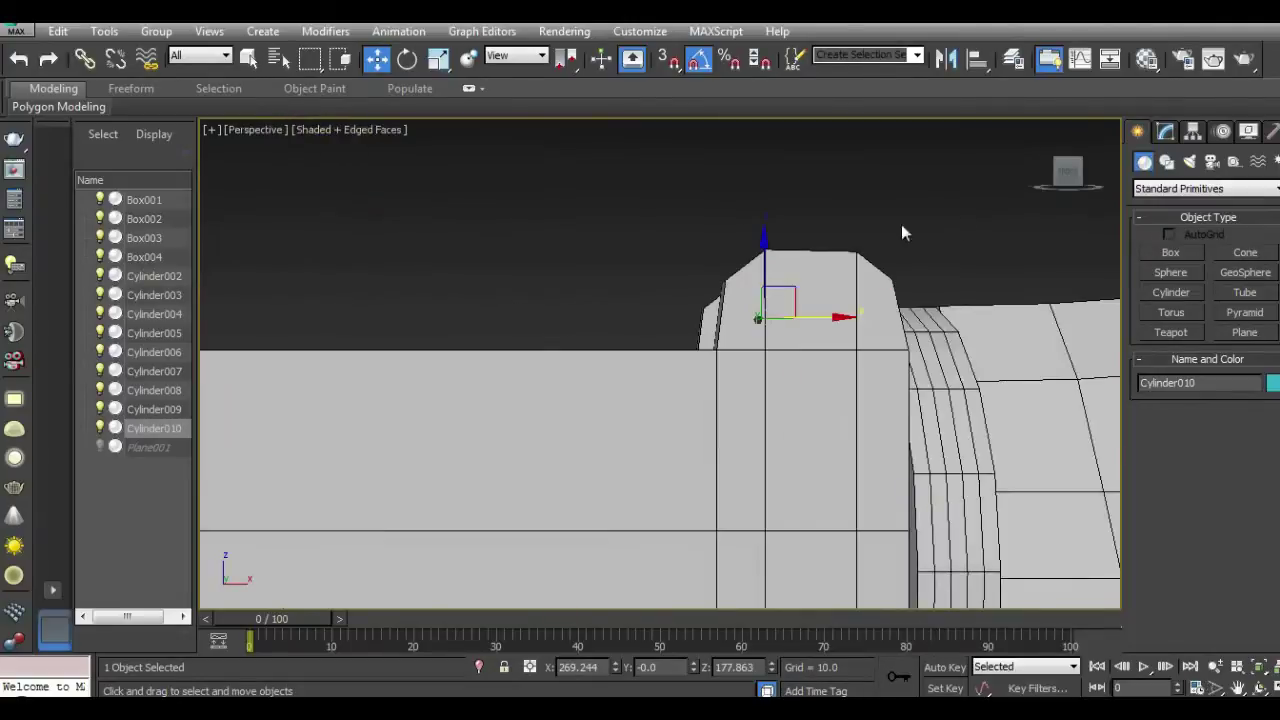
mouse_move(1065, 178)
mouse_down()
mouse_move(693, 388)
mouse_move(553, 447)
mouse_up()
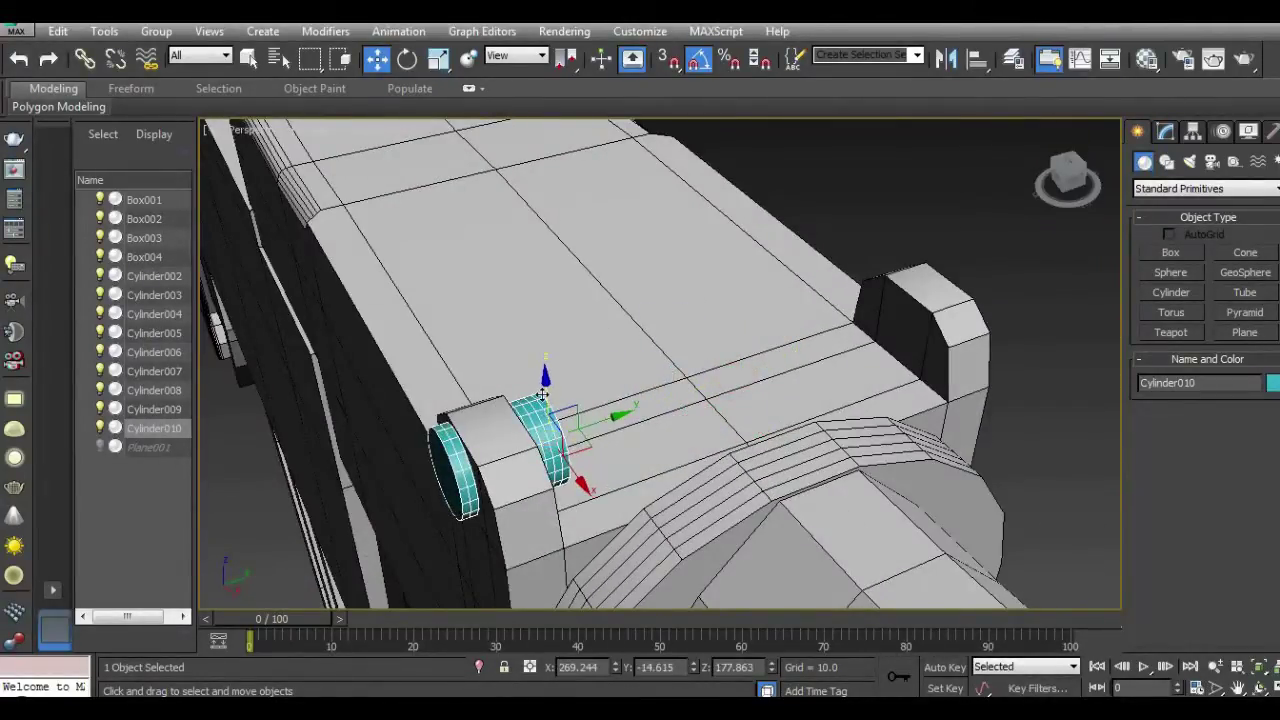
drag(542, 396, 545, 410)
drag(1055, 185, 1067, 197)
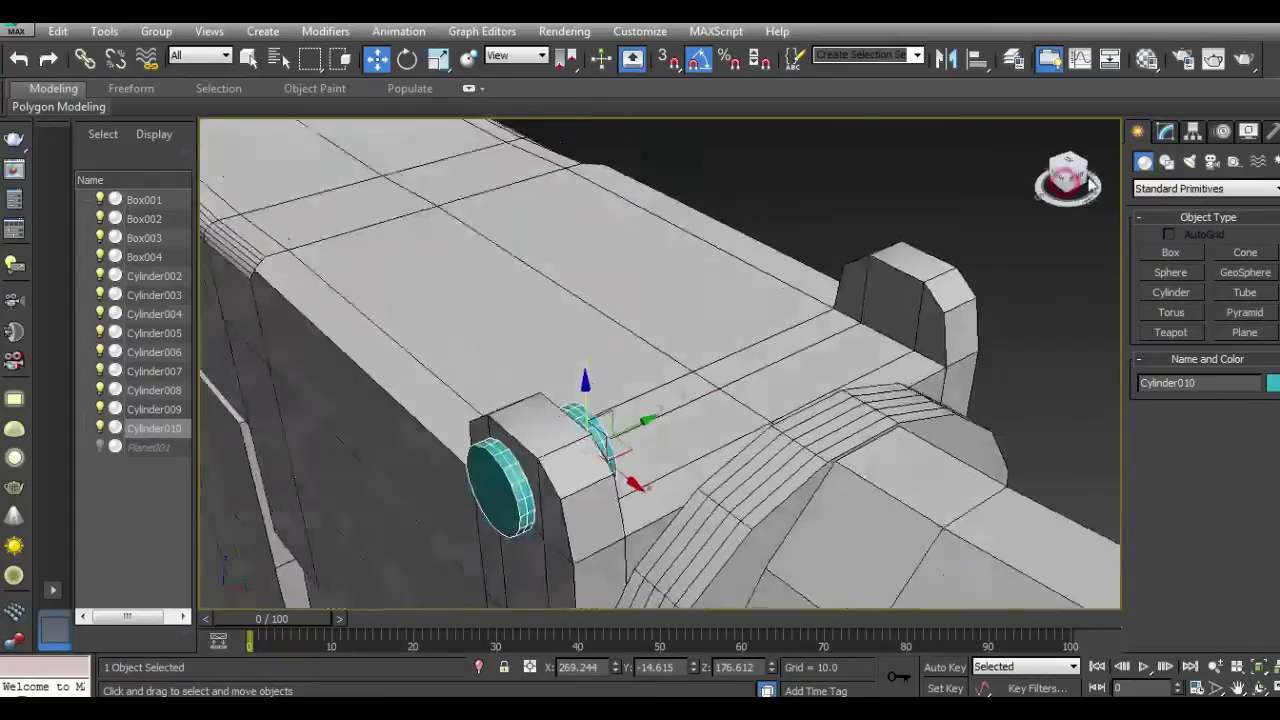
drag(690, 416, 702, 420)
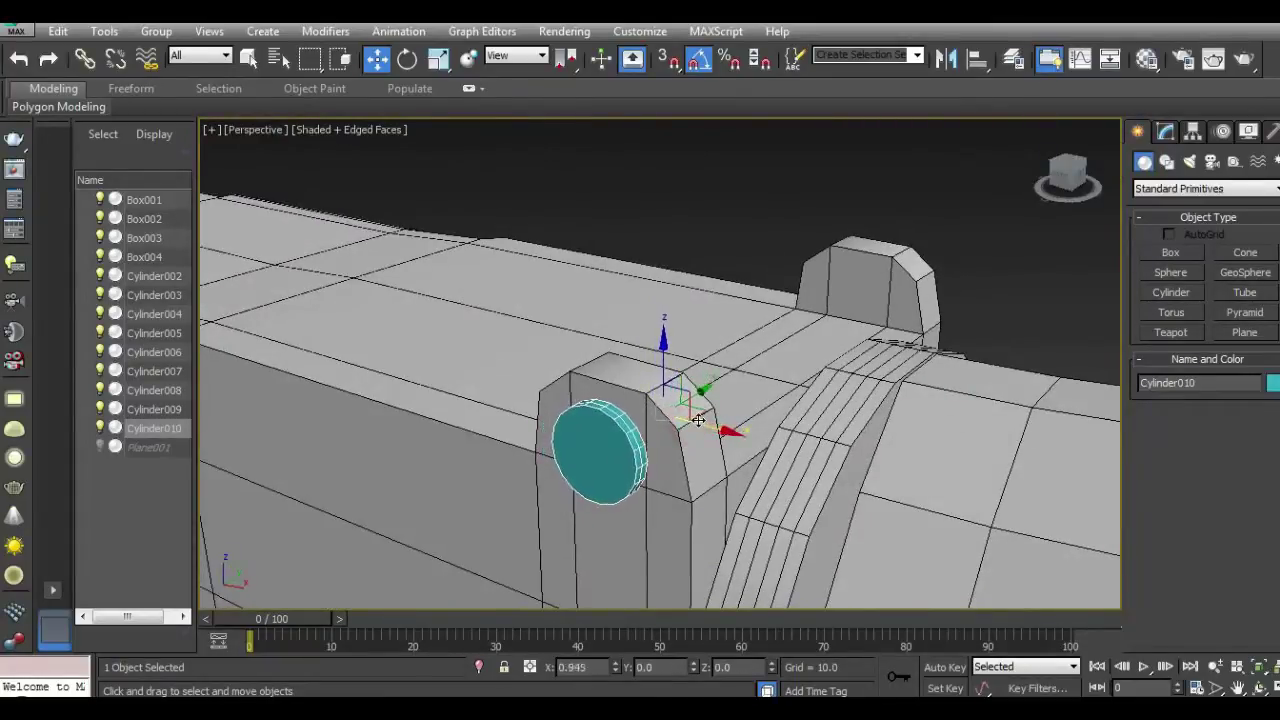
Step: Set the cylinder's Height to 50 and place it between the two rail blocks
click(1166, 132)
drag(1274, 428, 1090, 278)
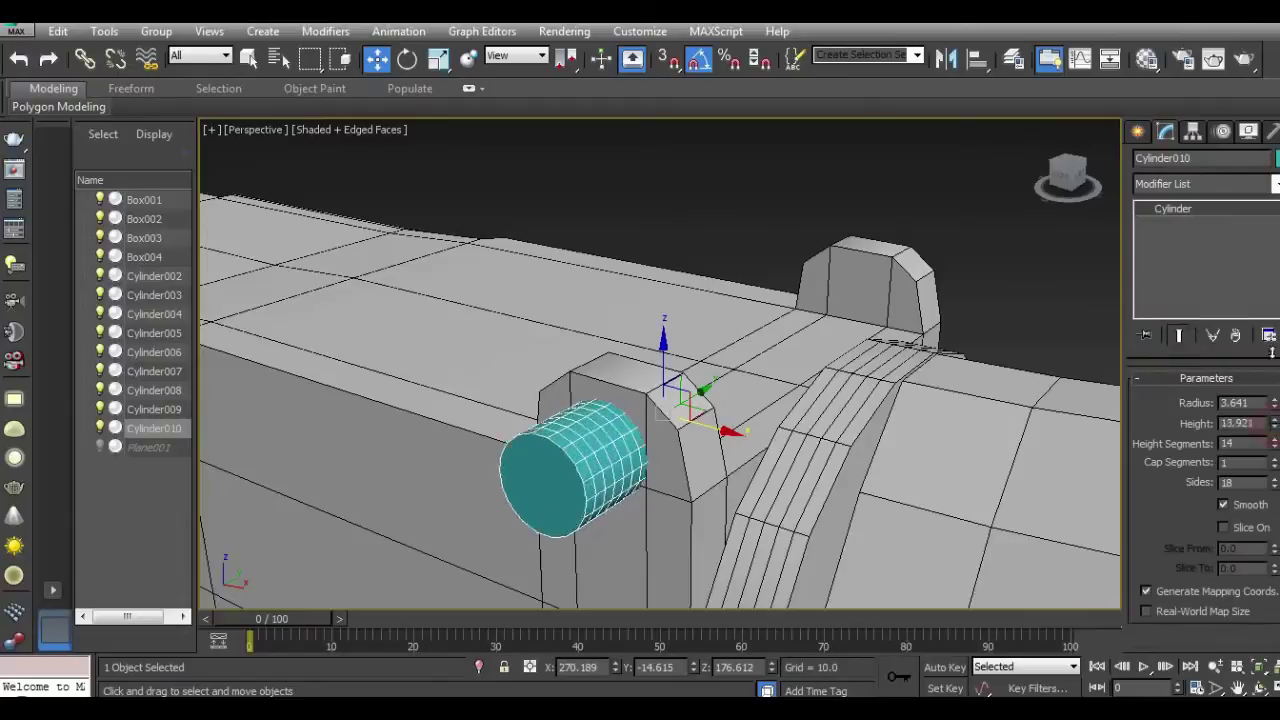
drag(693, 397, 912, 267)
drag(1274, 428, 1265, 333)
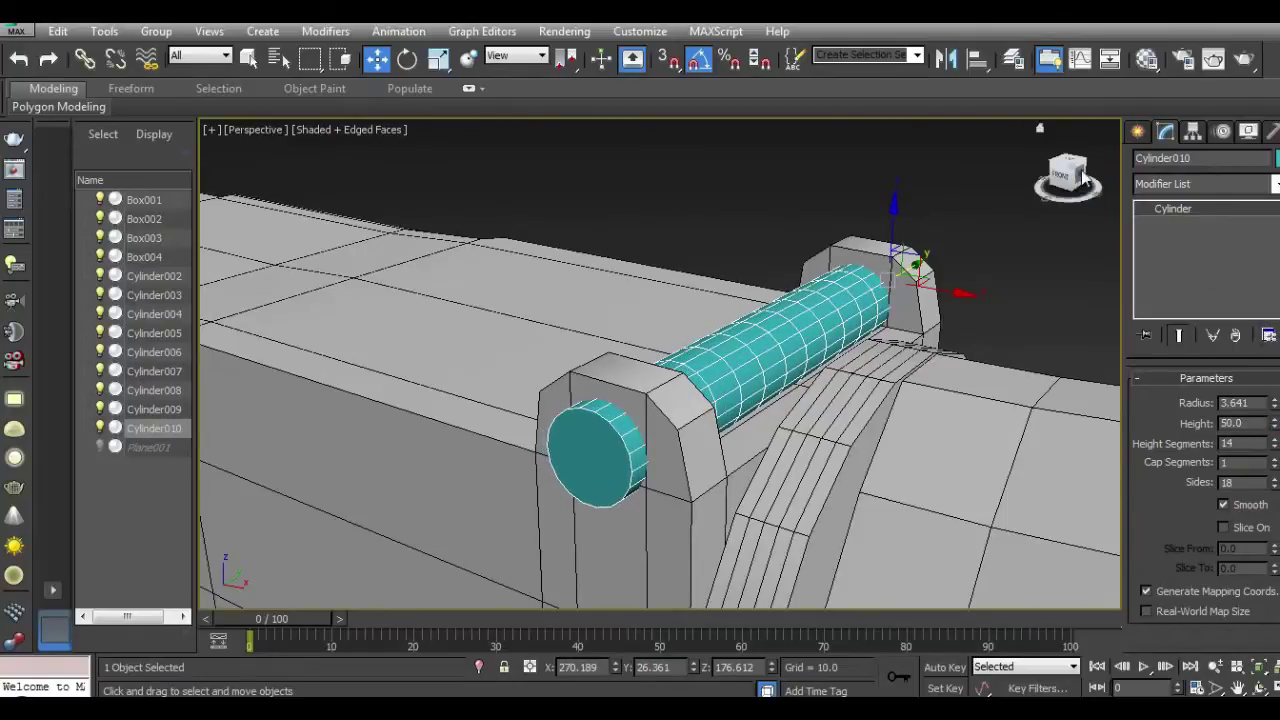
drag(1068, 178, 1003, 169)
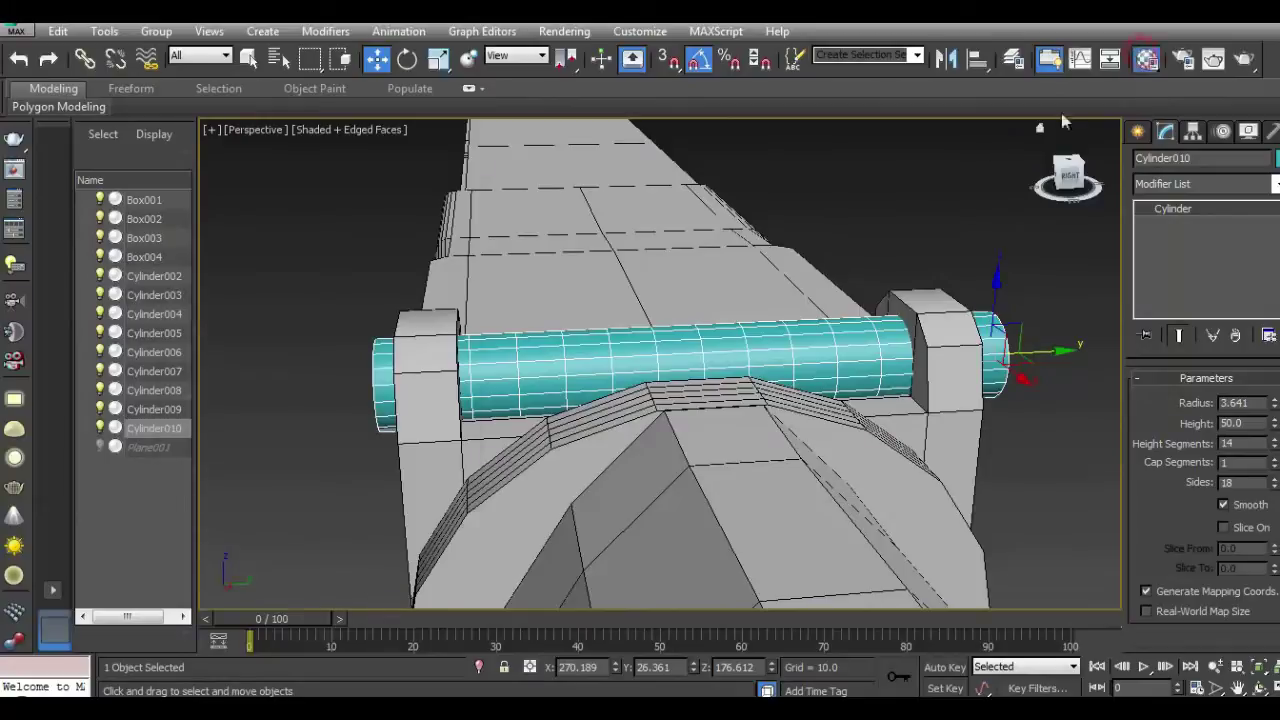
Step: Assign the grey 02 - Default material to the cylinder and deselect it
click(1146, 58)
drag(300, 158, 560, 340)
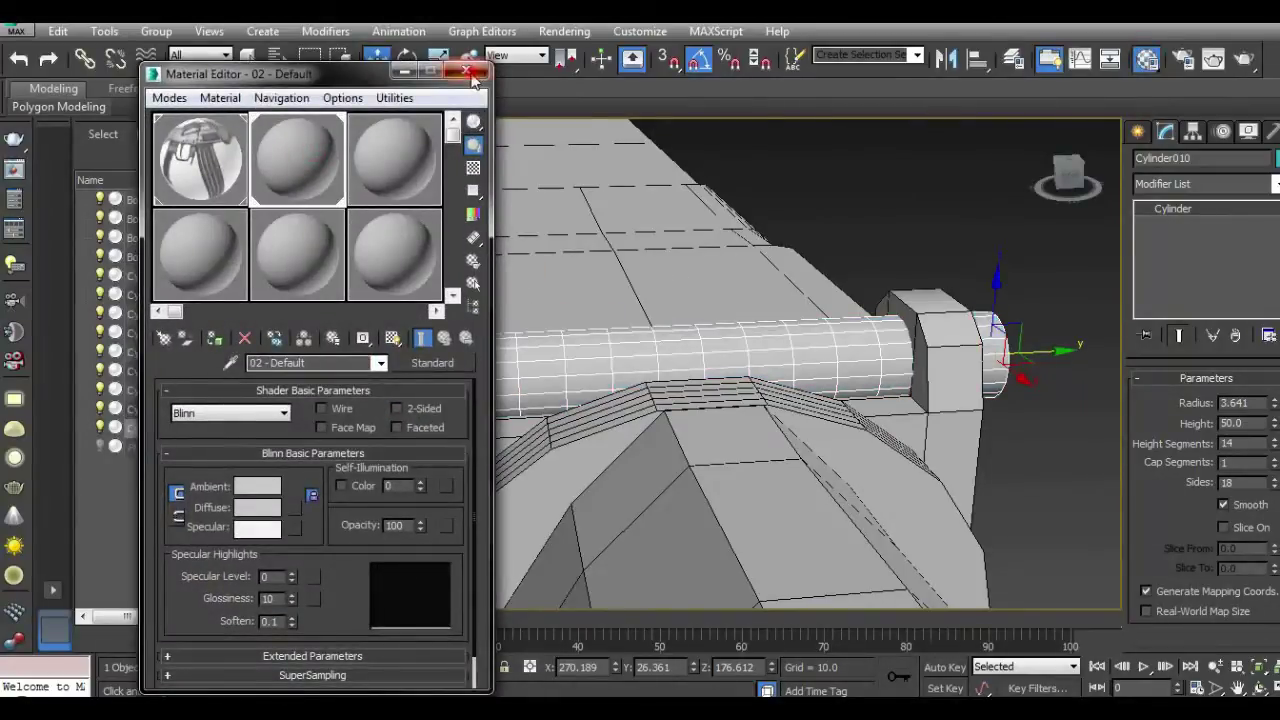
click(466, 71)
click(940, 210)
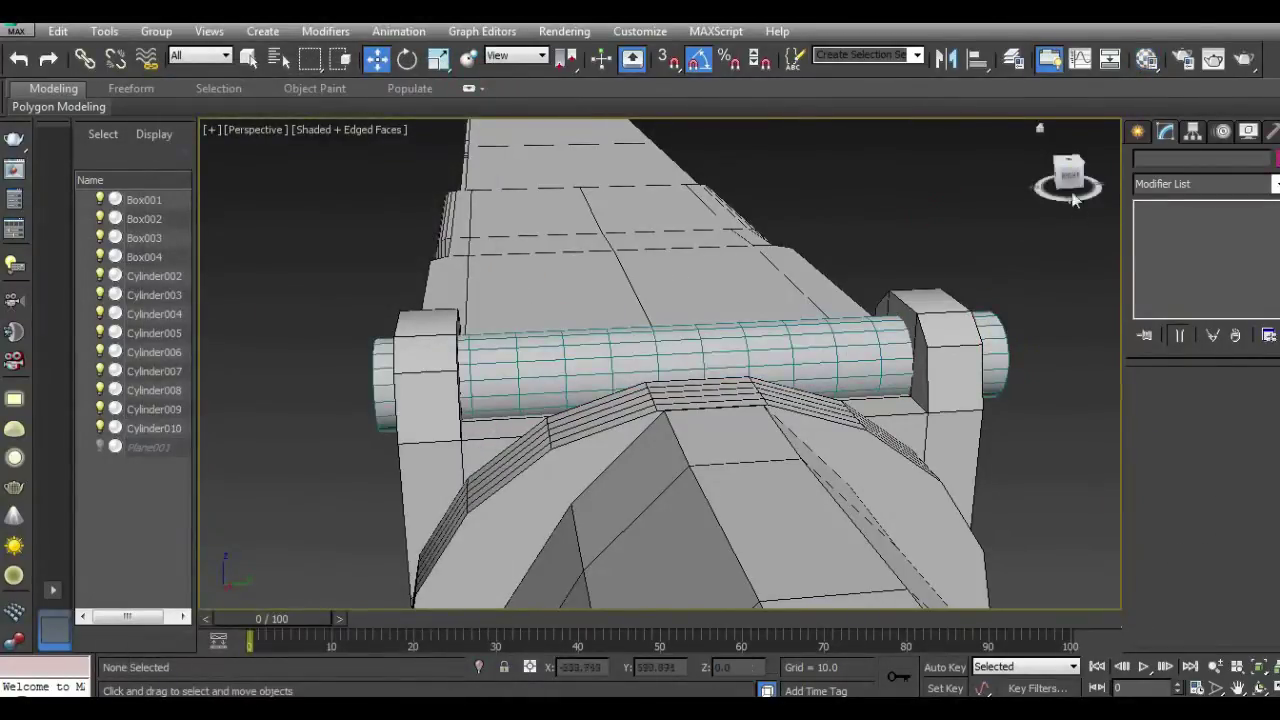
drag(1068, 178, 1010, 175)
Step: Convert the cylinder pin to an Editable Poly
click(620, 390)
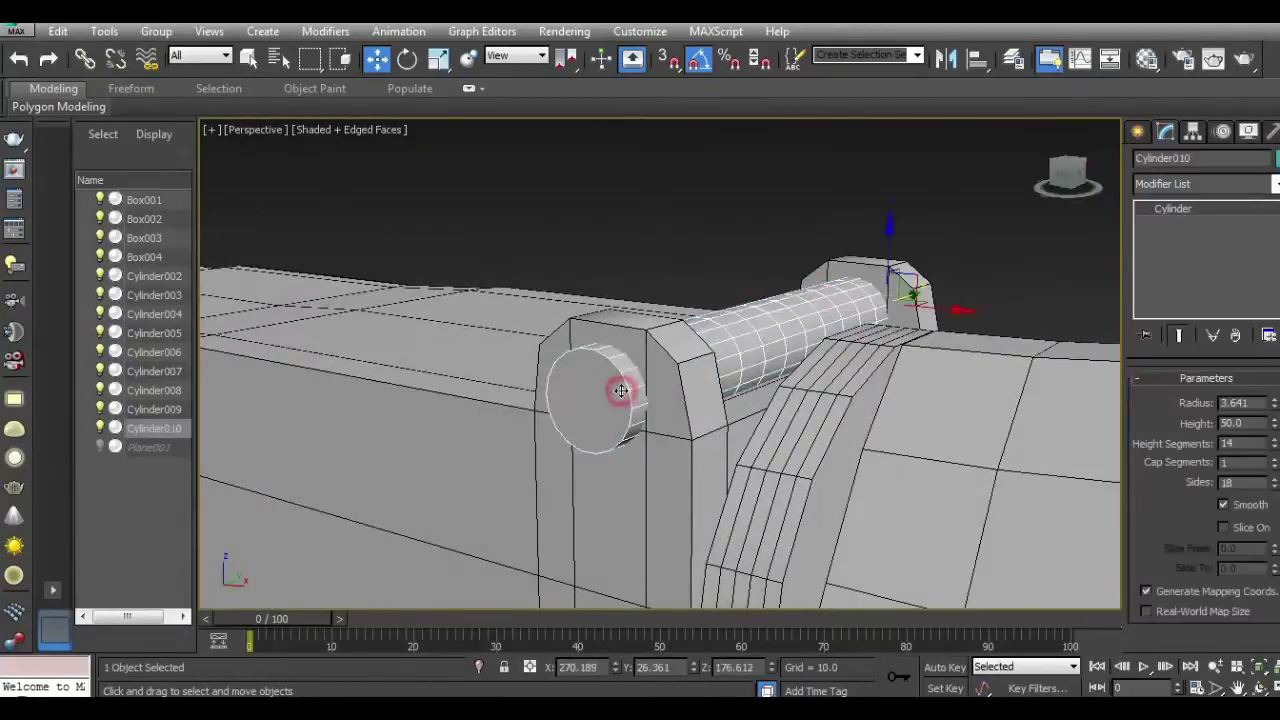
right_click(1170, 212)
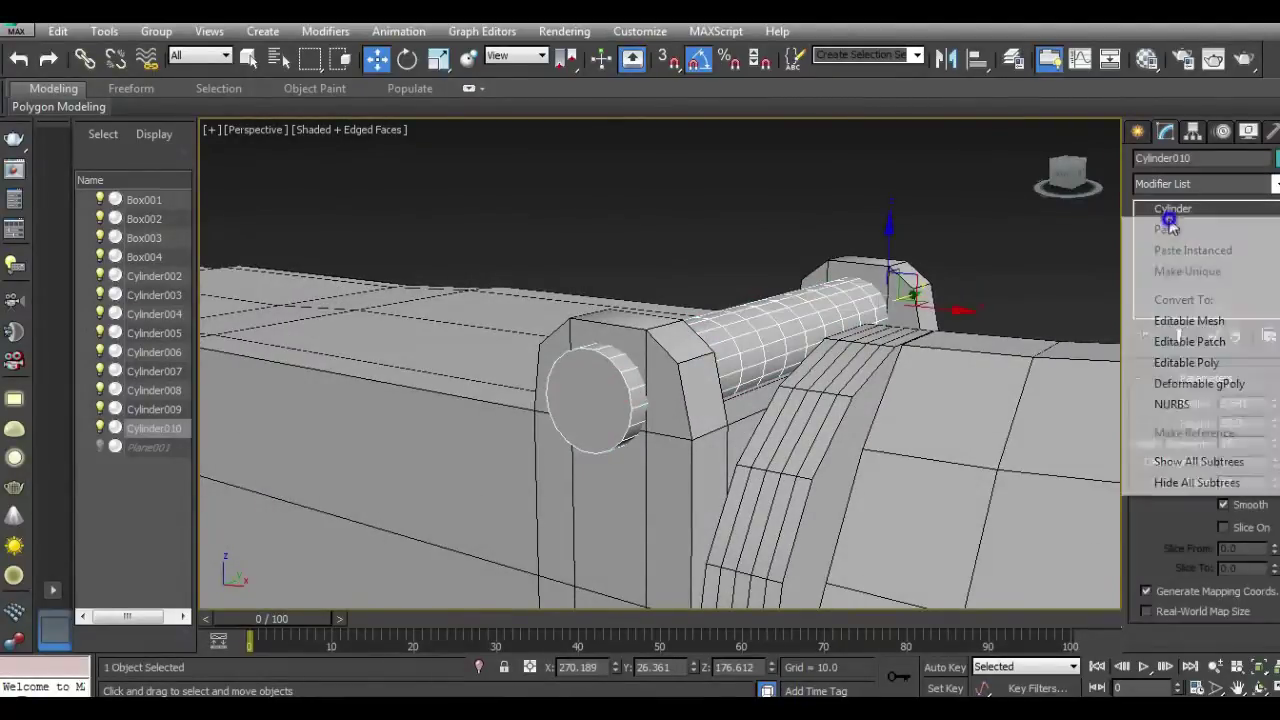
click(1173, 369)
drag(1072, 180, 1048, 200)
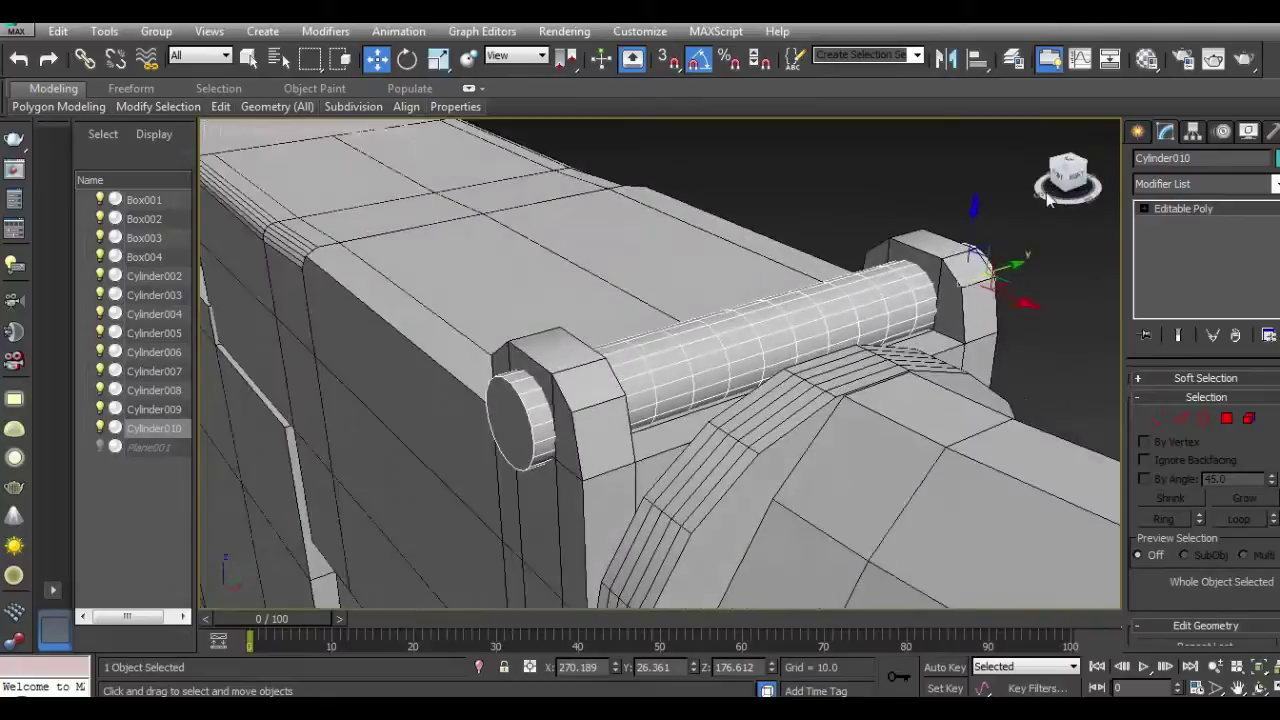
scroll(580, 440, up, 5)
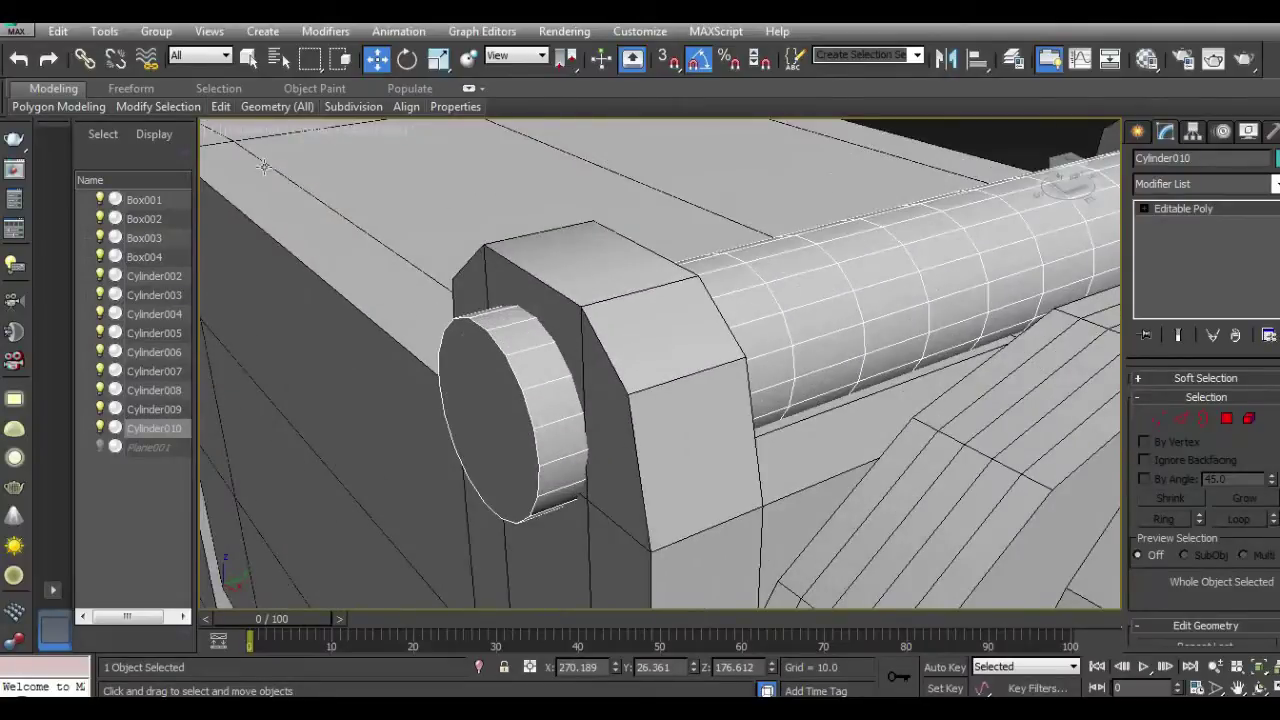
mouse_move(220, 106)
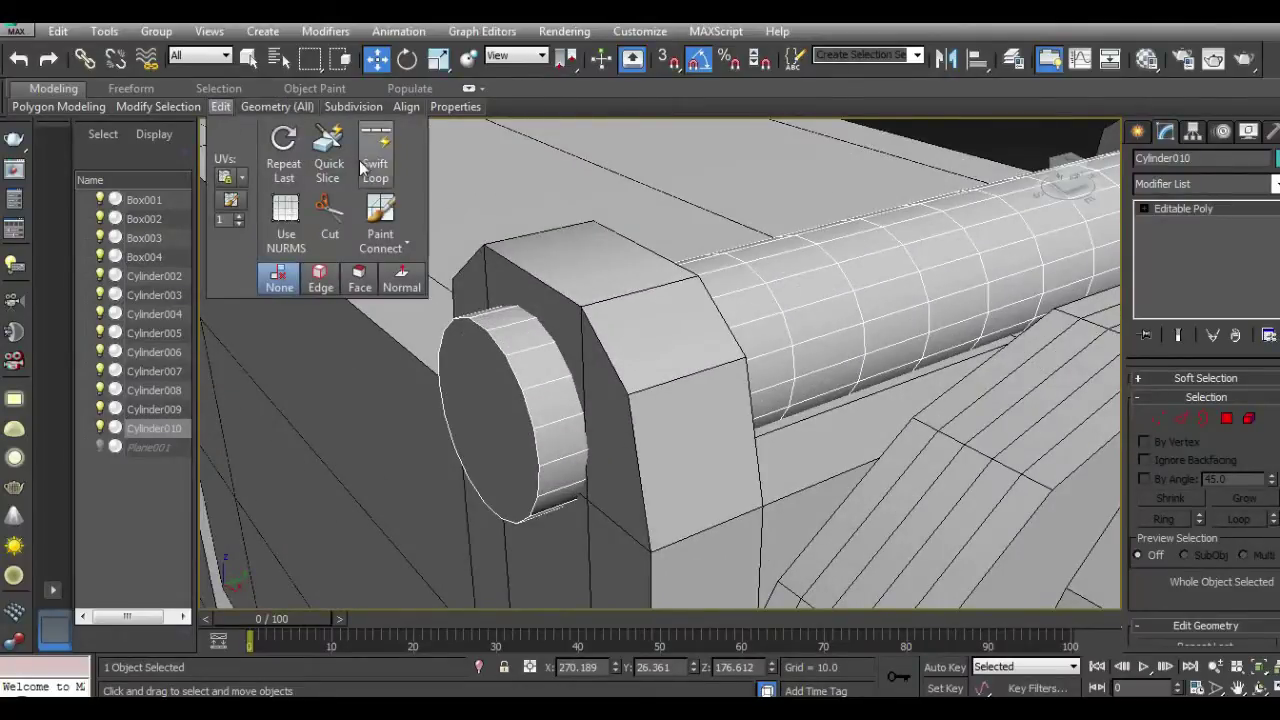
Step: Extrude the pin's end ring of faces into a raised rim and push the end cap slightly out
click(370, 168)
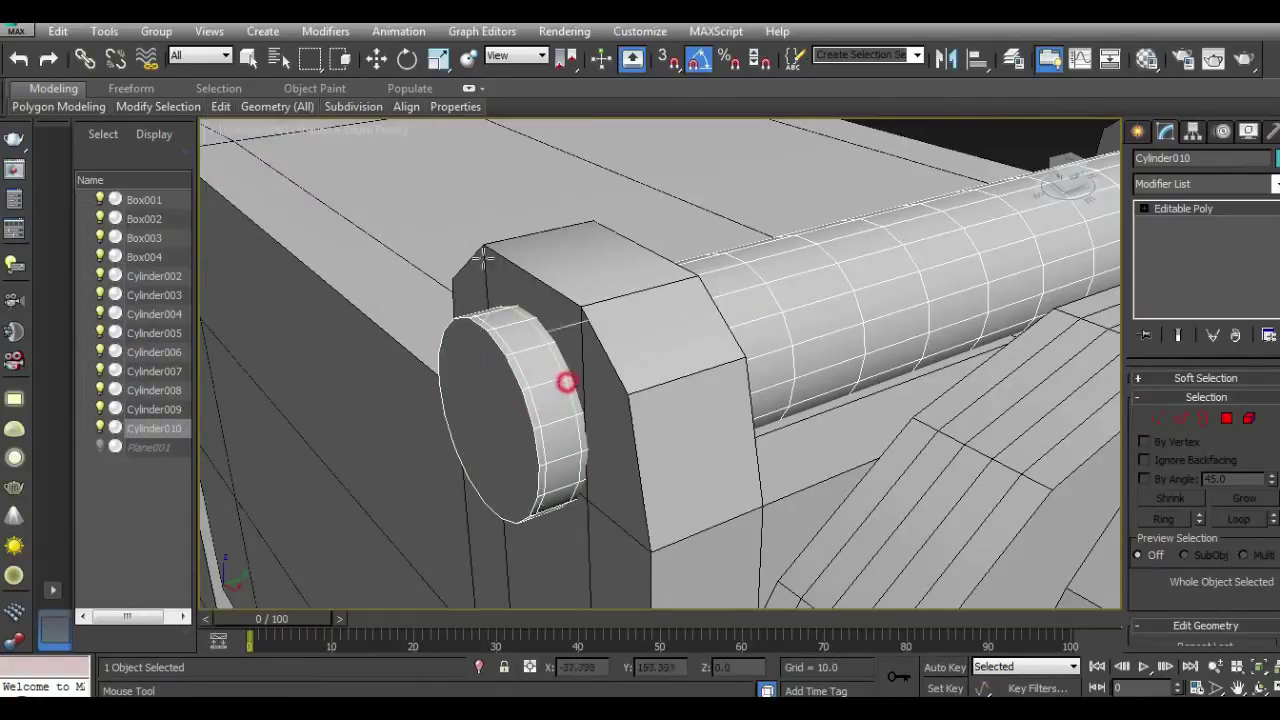
key(w)
click(1226, 418)
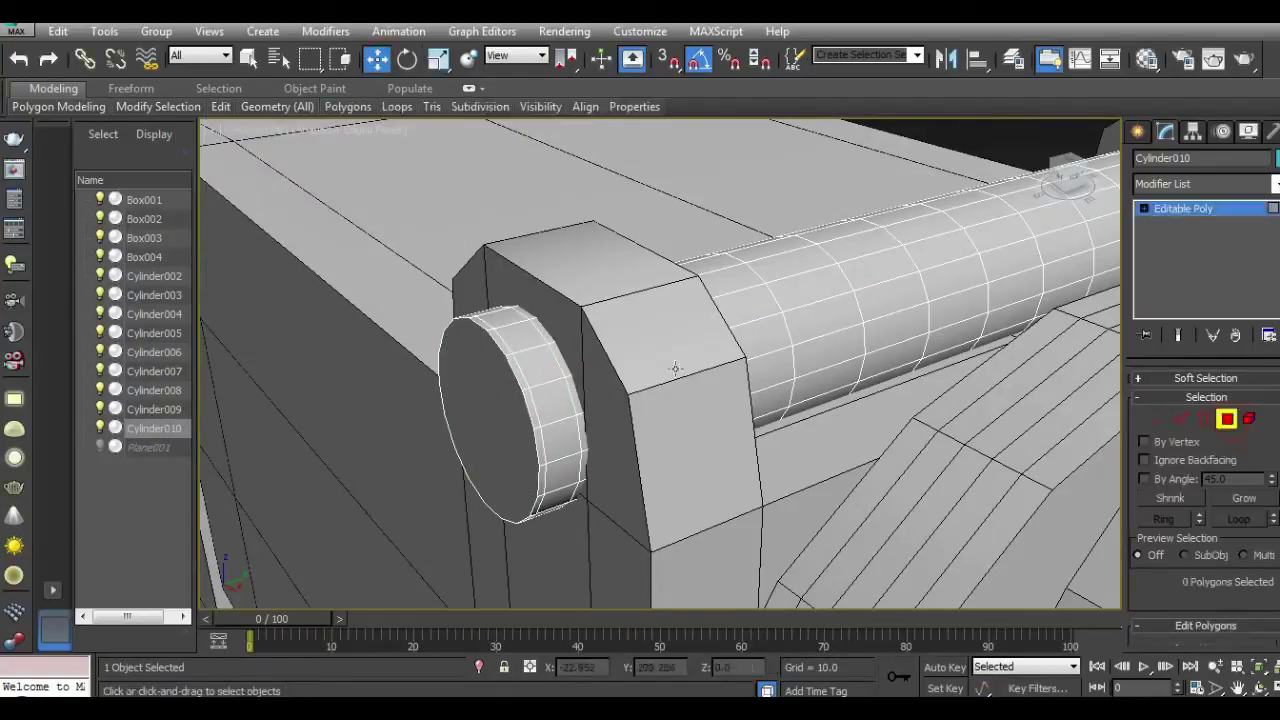
click(528, 385)
shift+click(550, 420)
scroll(1230, 611, down, 2)
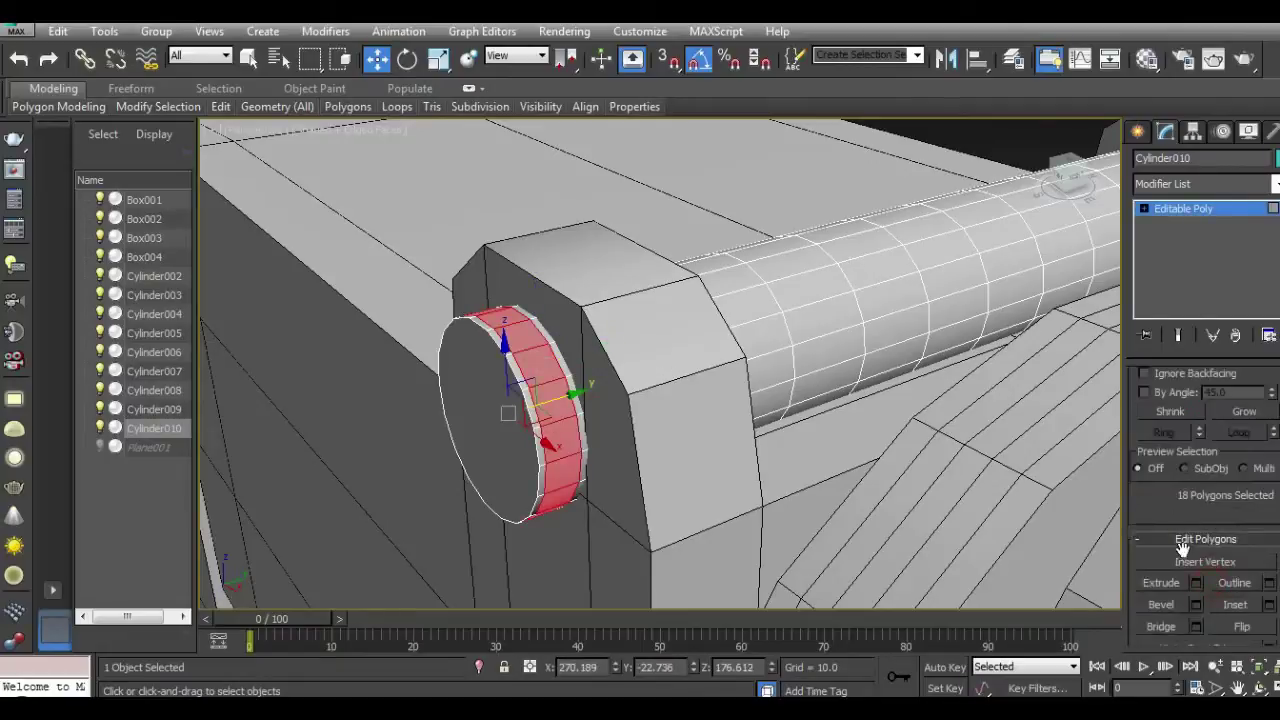
click(1196, 583)
mouse_move(375, 442)
mouse_down()
mouse_move(368, 472)
mouse_move(391, 518)
mouse_up()
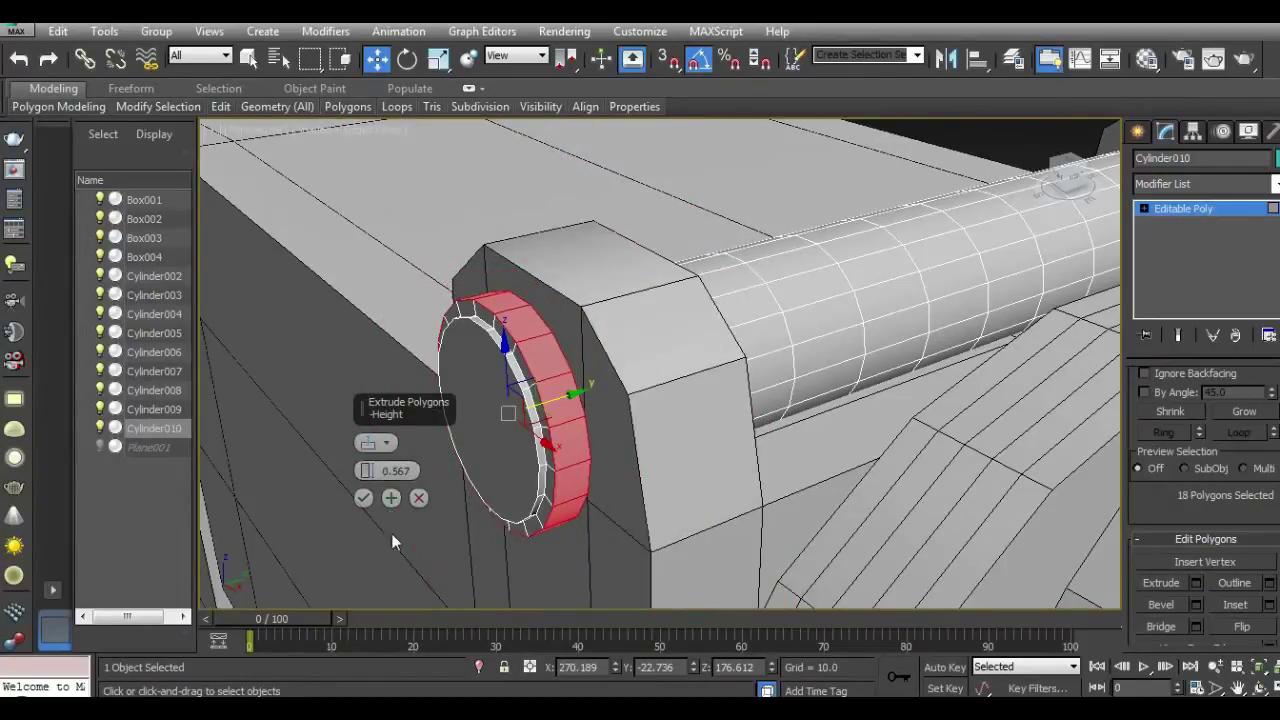
click(363, 498)
click(508, 467)
drag(537, 410, 526, 411)
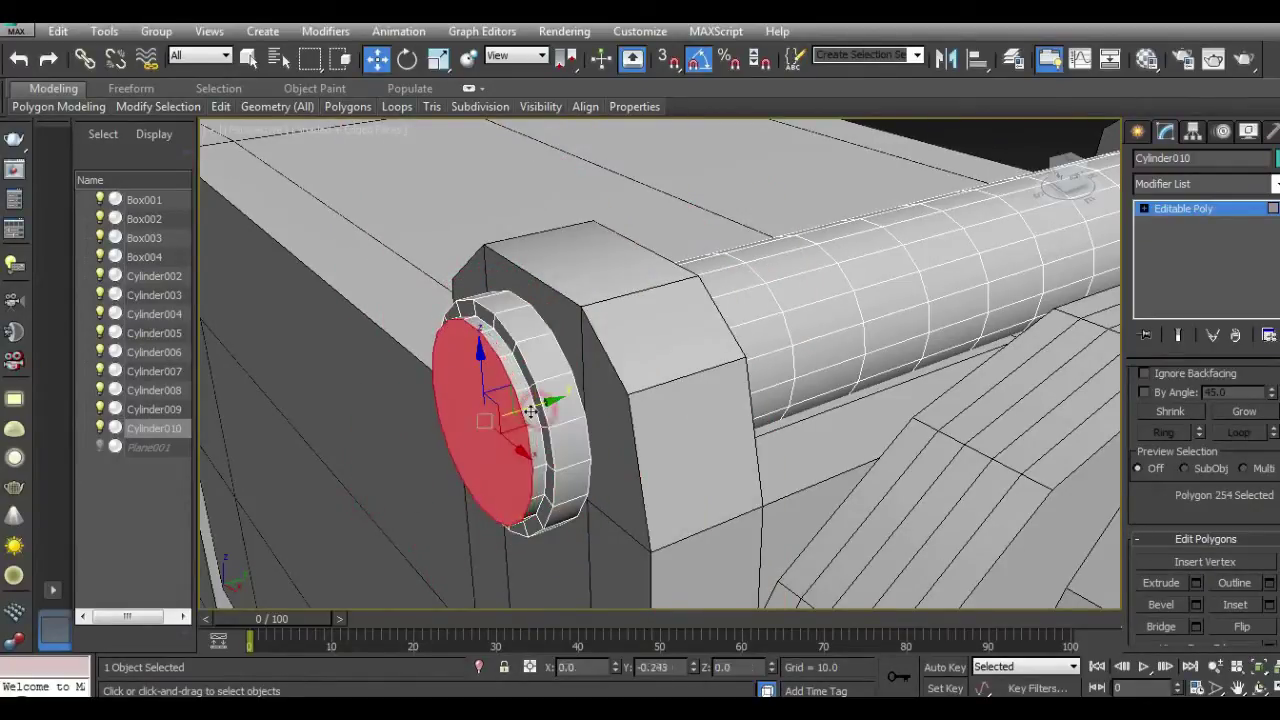
Step: Add a Symmetry modifier on the Z axis and slide its mirror plane to the pin's middle
click(1184, 209)
click(1275, 184)
scroll(1205, 450, down, 10)
scroll(1210, 500, down, 3)
click(1175, 463)
middle_drag(1000, 400, 645, 440)
click(1236, 413)
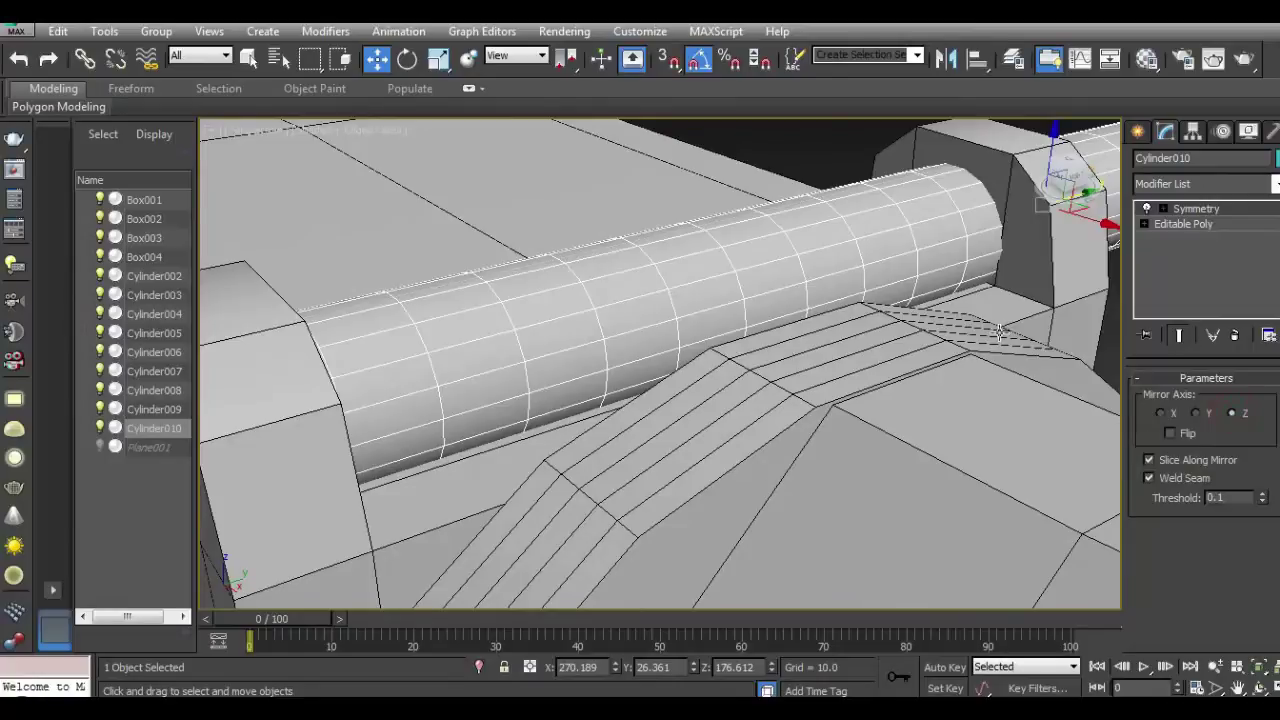
alt+middle_drag(999, 333, 754, 355)
click(1222, 208)
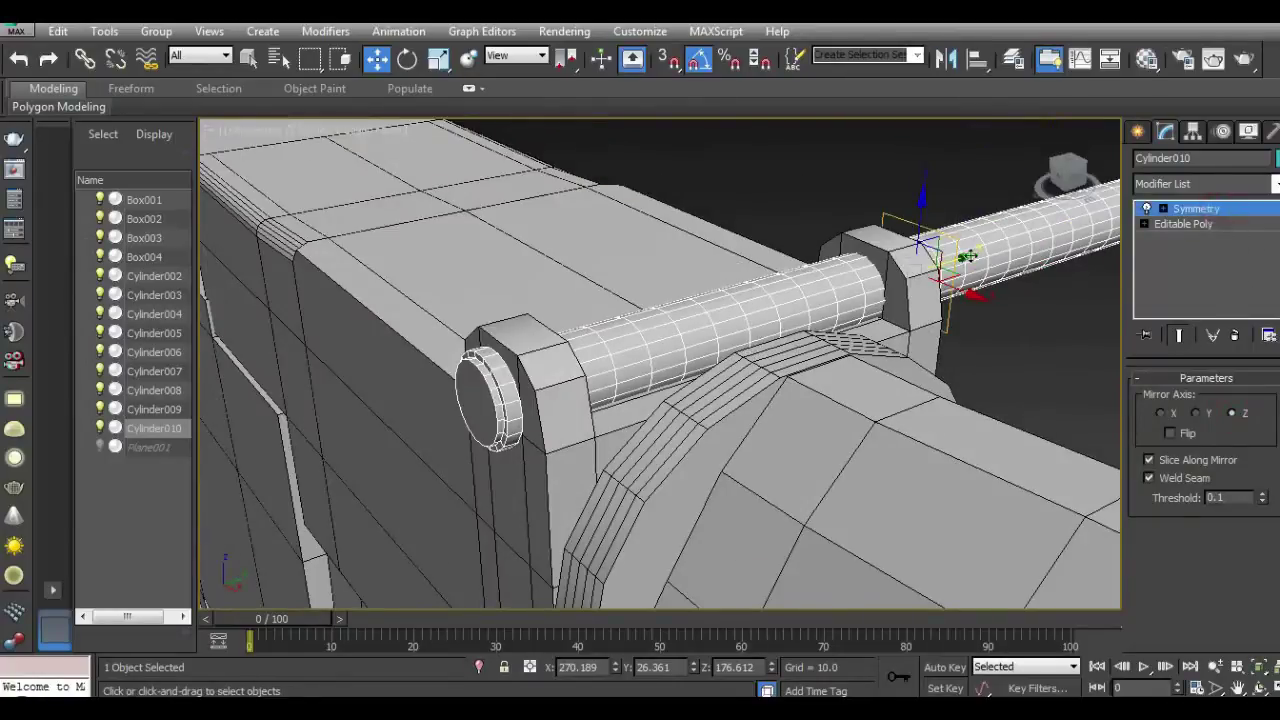
drag(963, 259, 922, 355)
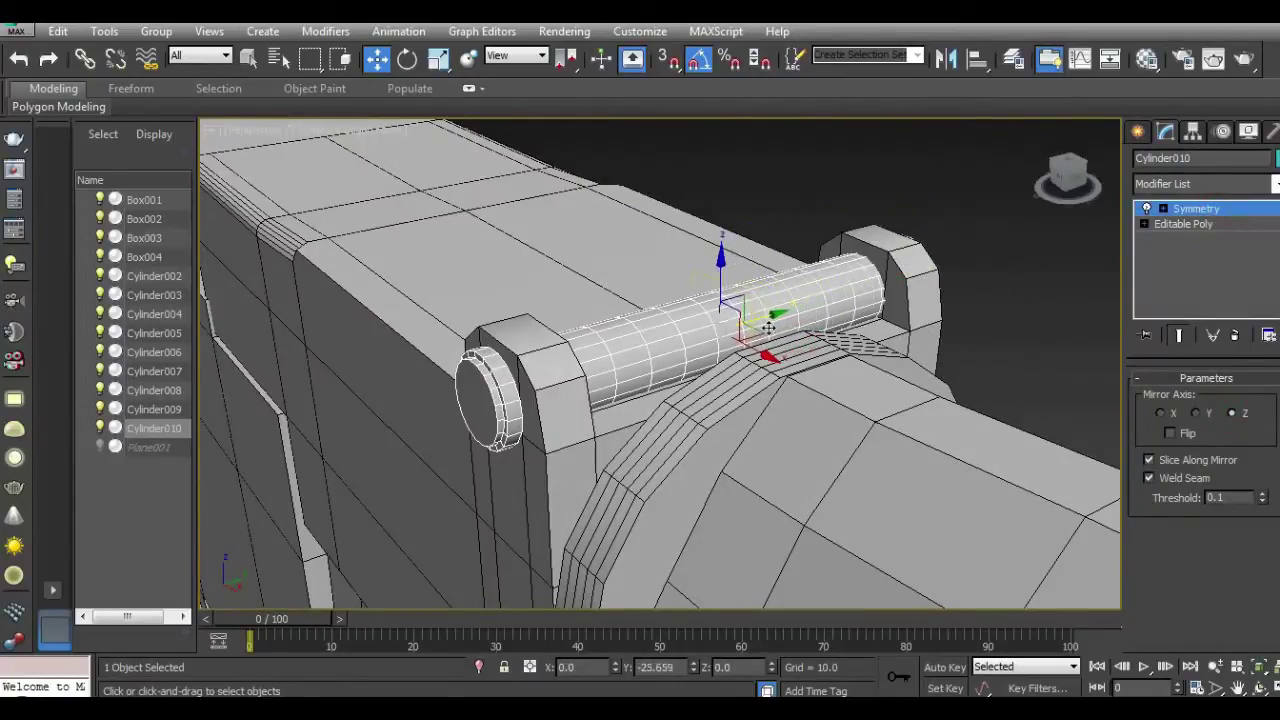
Step: Collapse the pin's modifier stack into a single Editable Poly mesh
mouse_move(1065, 175)
mouse_down()
mouse_move(994, 189)
mouse_move(914, 178)
mouse_move(1183, 222)
mouse_up()
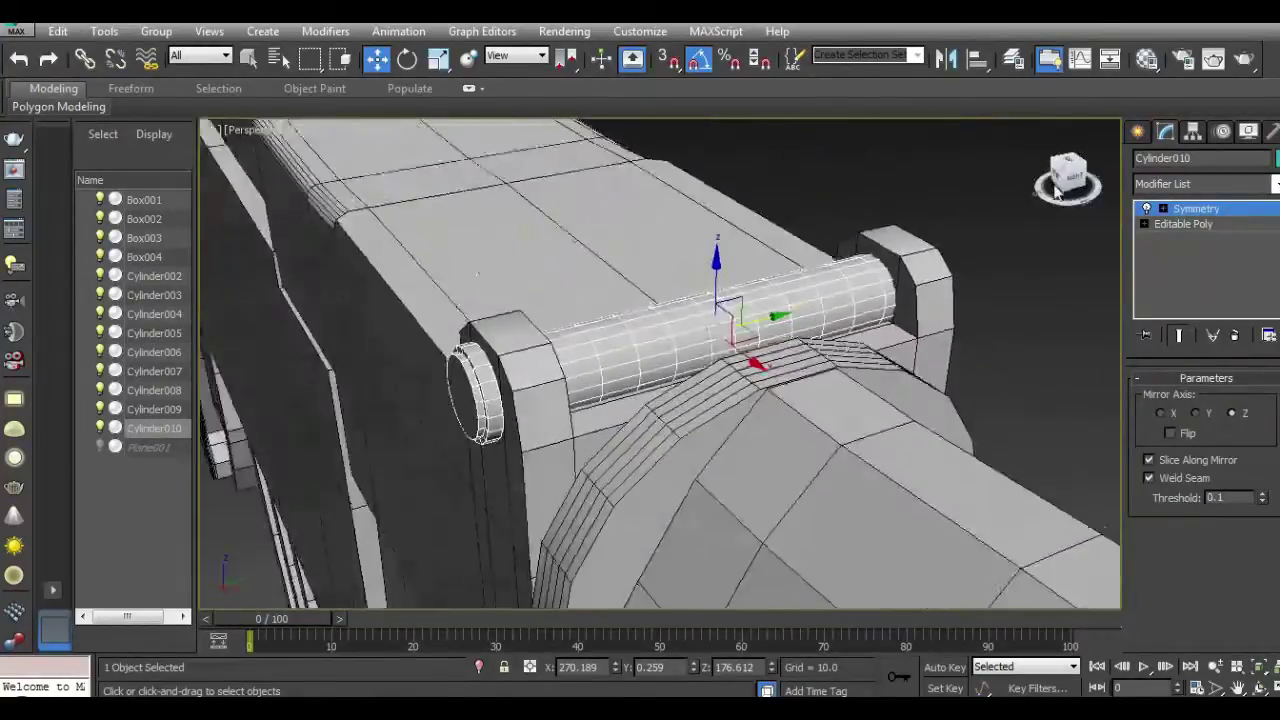
right_click(1185, 209)
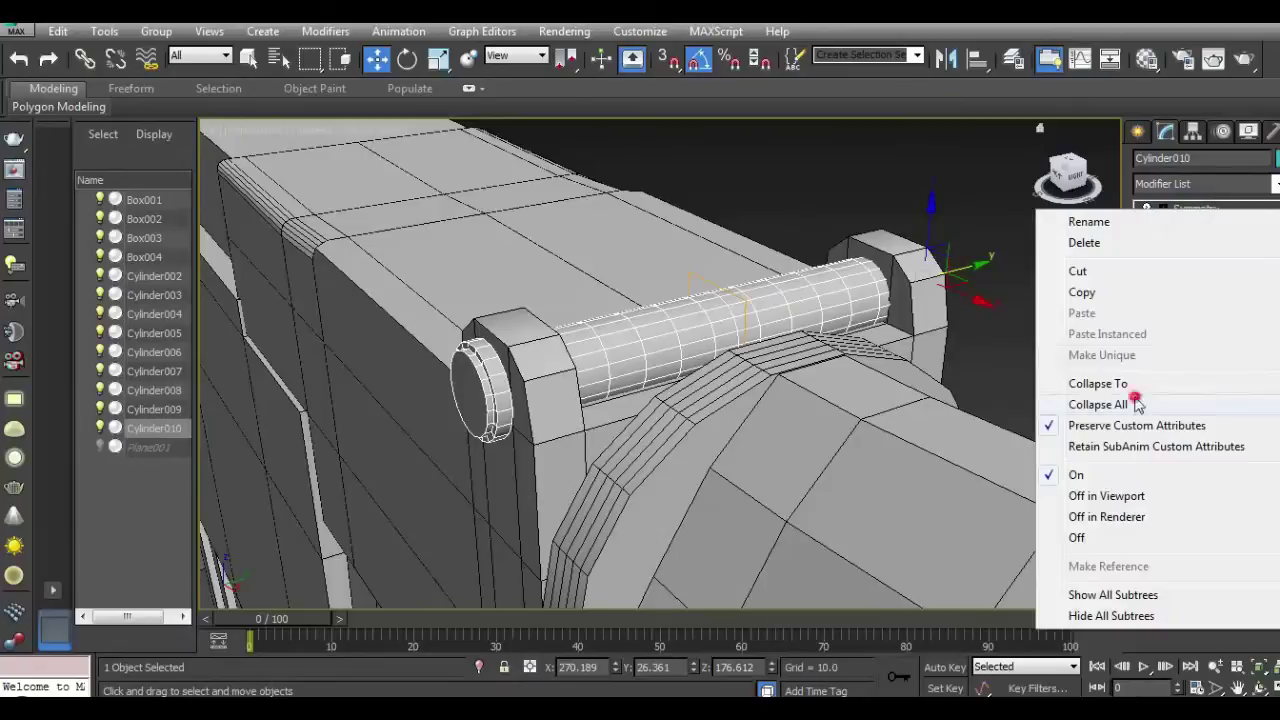
click(1137, 402)
Step: In the front view, draw a thin flat box along the rail top
key(f)
click(932, 333)
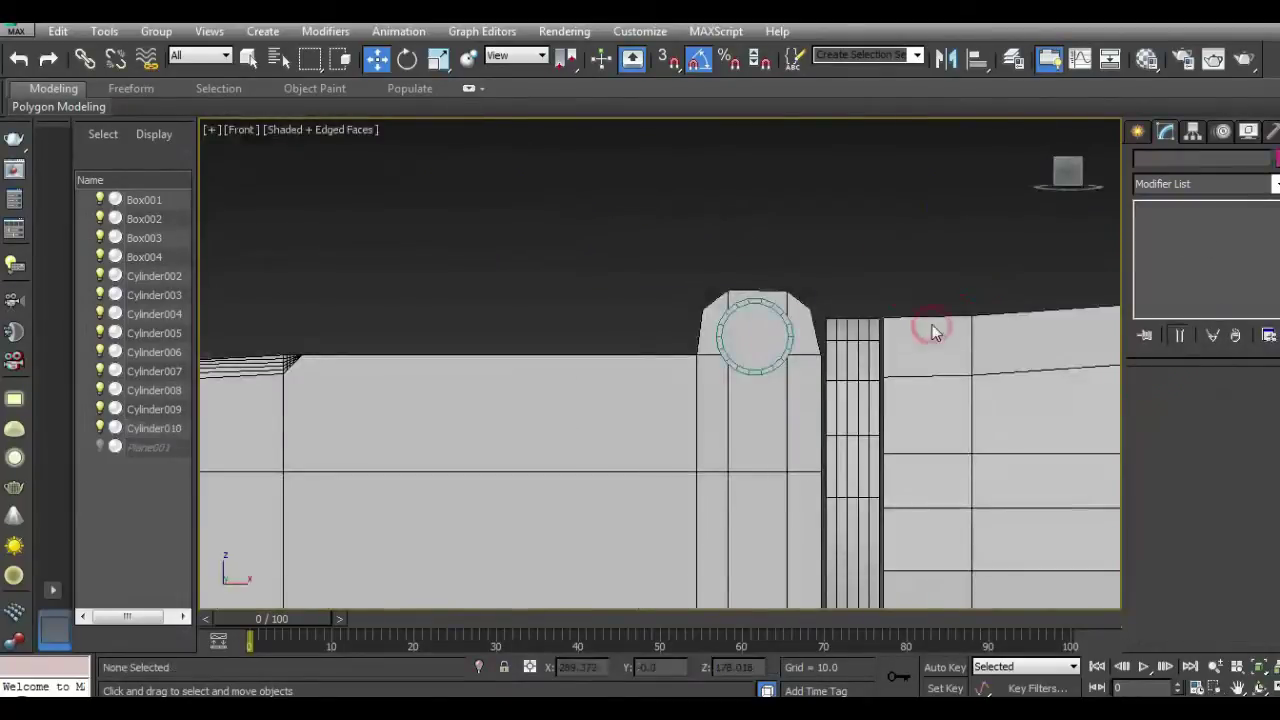
click(1138, 131)
click(1187, 255)
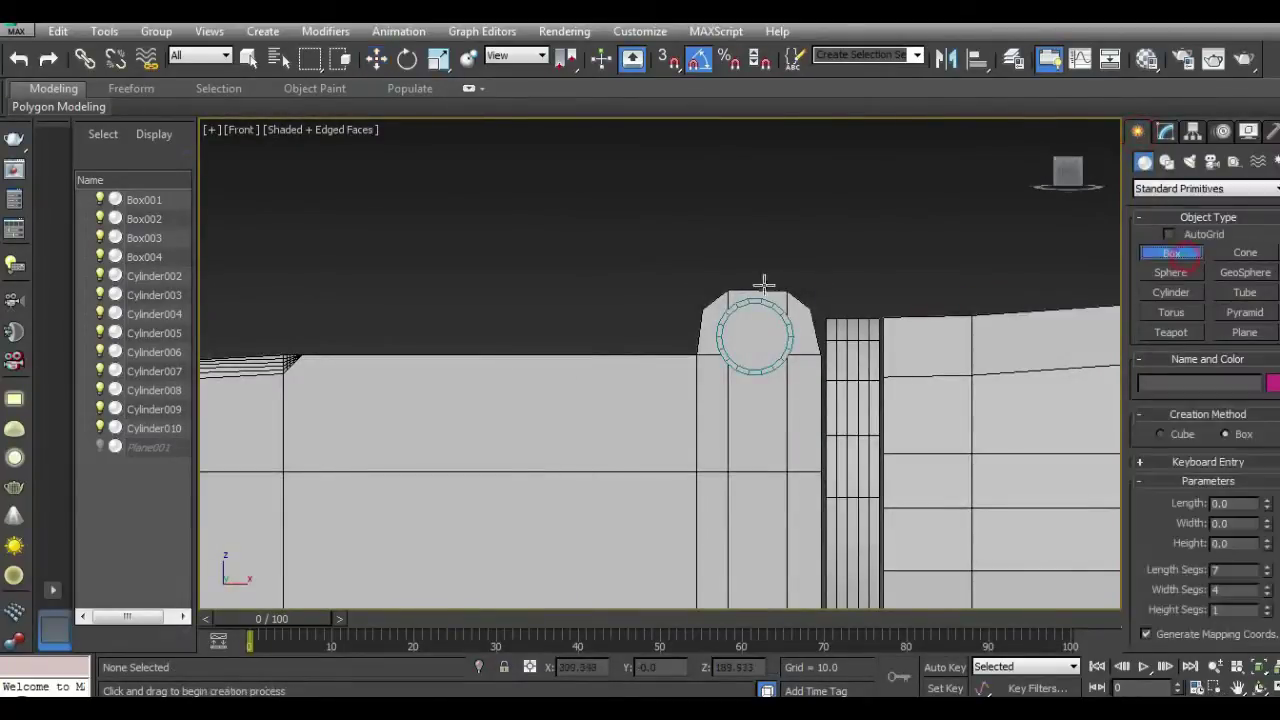
middle_drag(763, 286, 897, 303)
drag(452, 343, 835, 368)
click(834, 367)
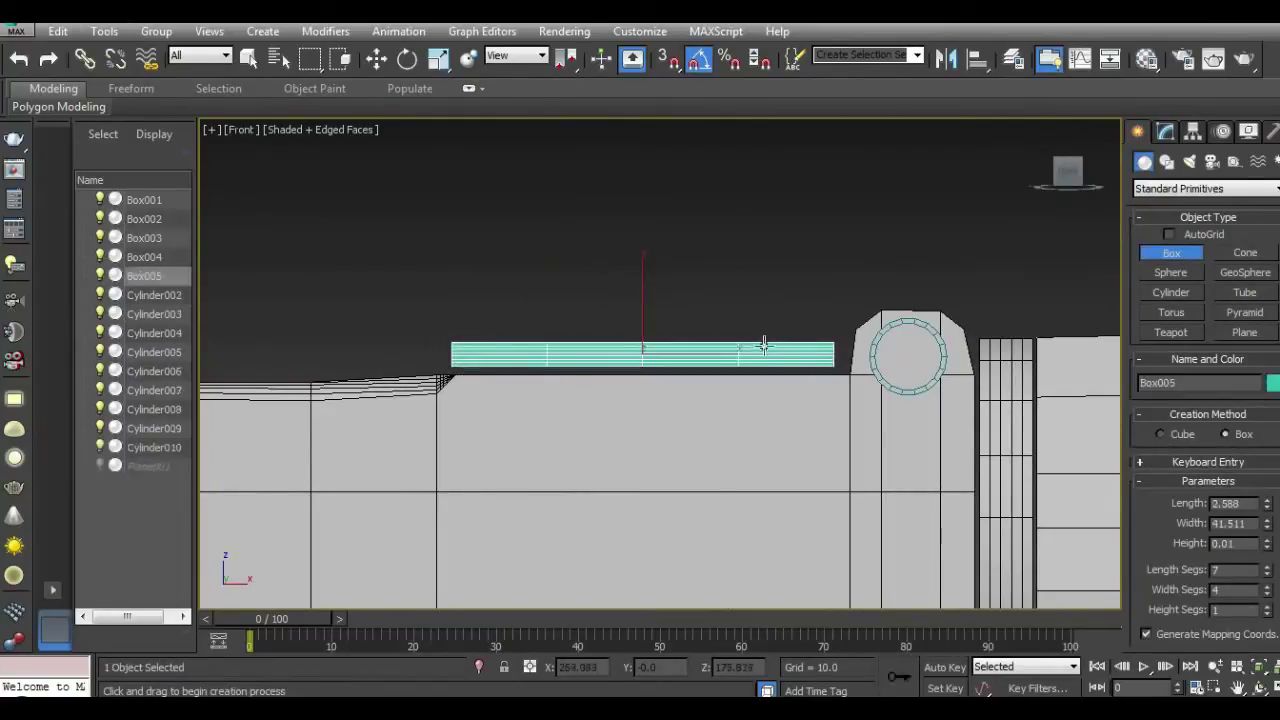
Step: Apply the grey default material to the new box
key(m)
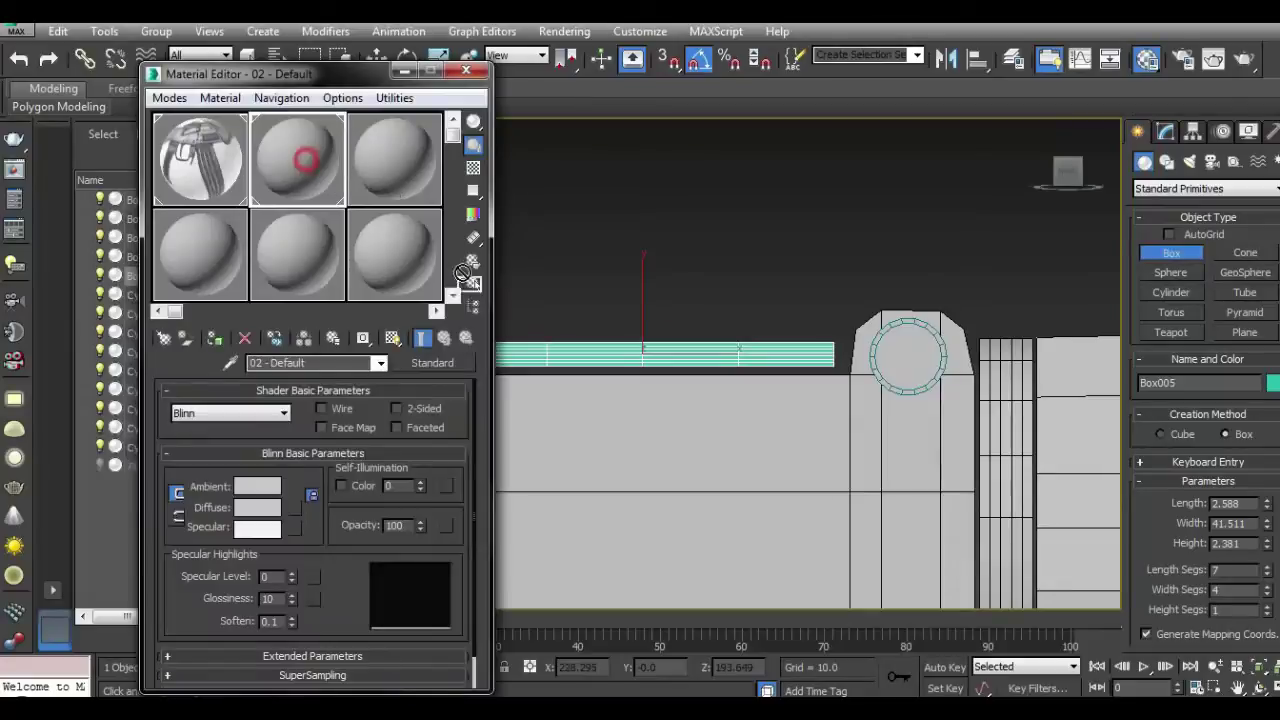
drag(463, 272, 512, 350)
click(465, 73)
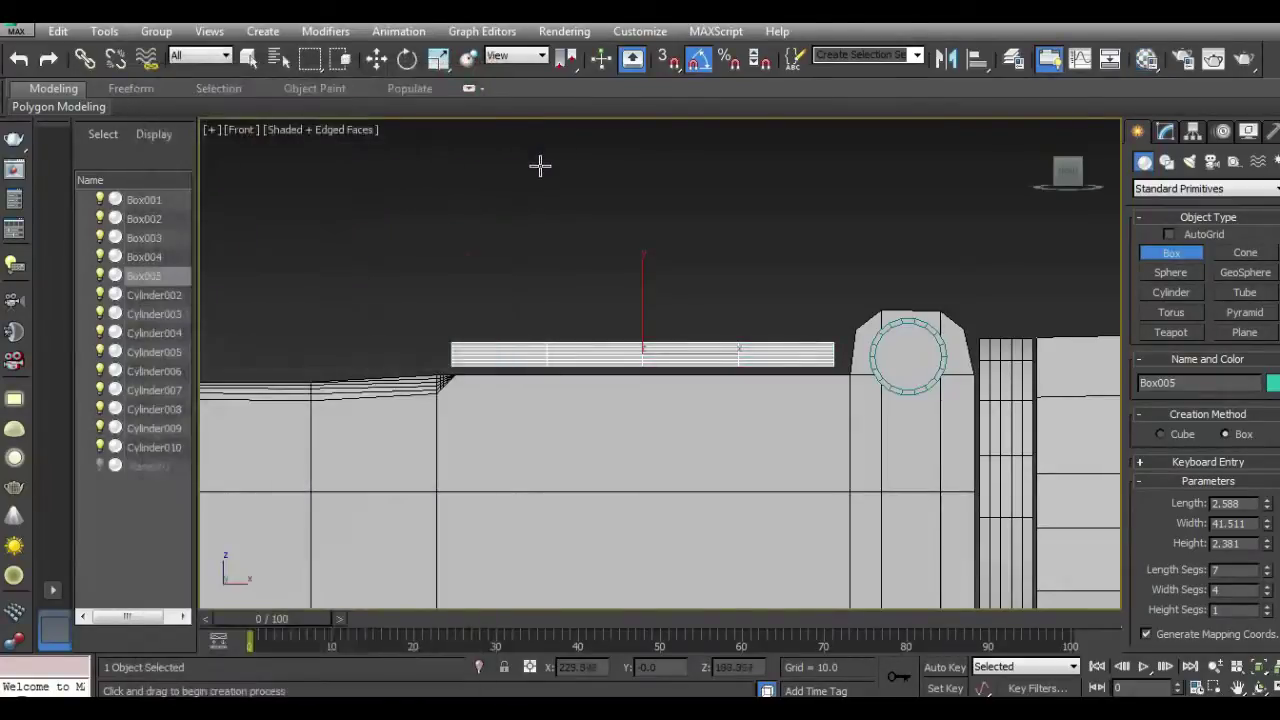
key(p)
key(w)
drag(1068, 176, 1005, 203)
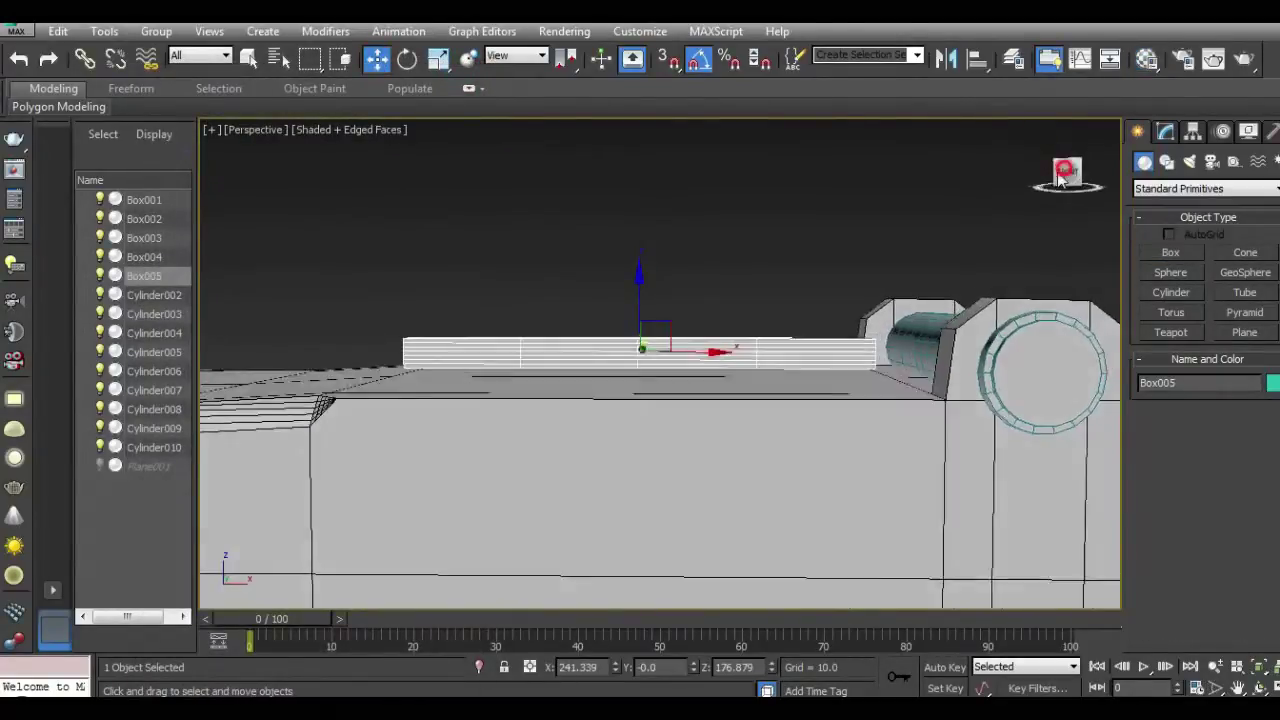
scroll(679, 317, up, 5)
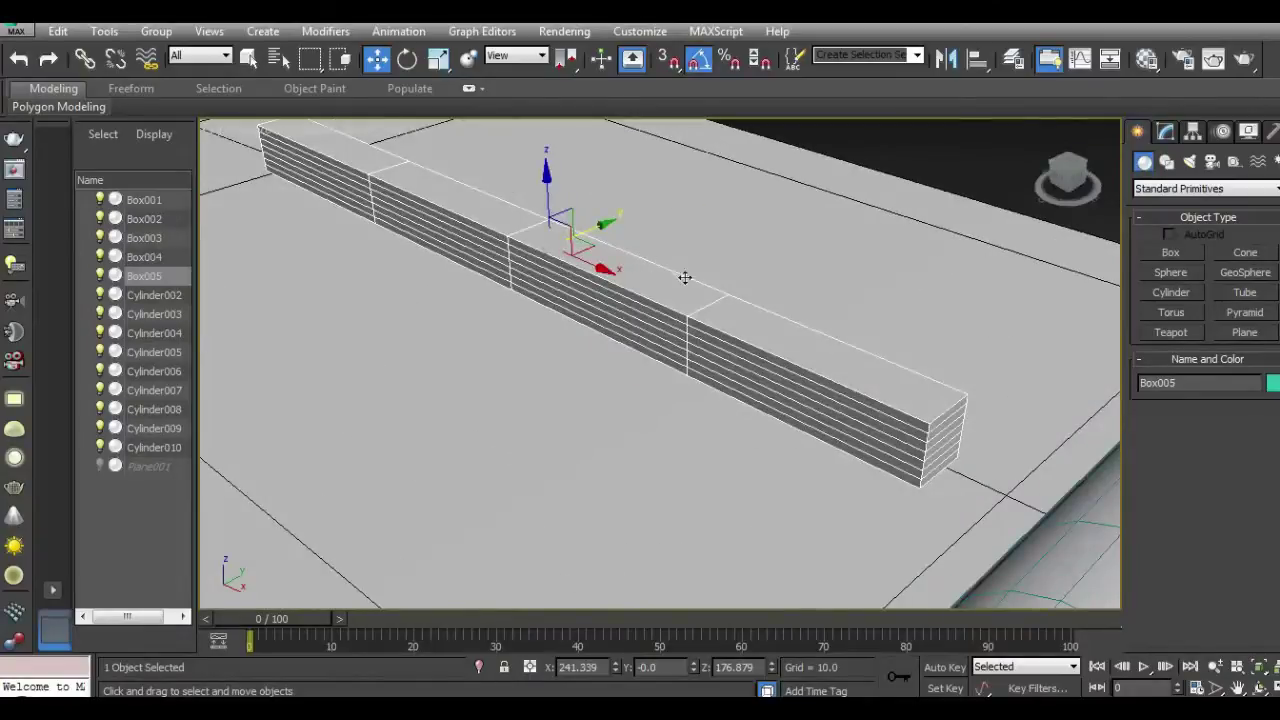
scroll(685, 277, down, 2)
middle_drag(643, 243, 420, 349)
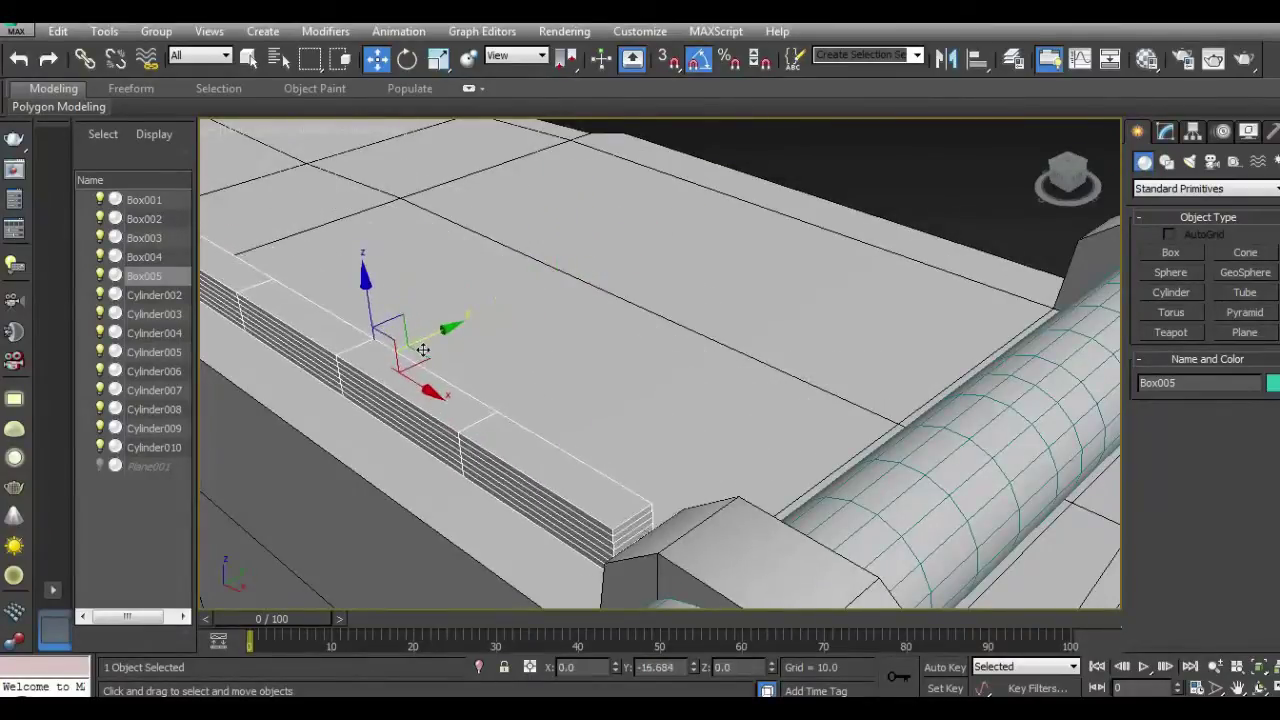
alt+middle_drag(517, 294, 523, 313)
scroll(500, 340, up, 3)
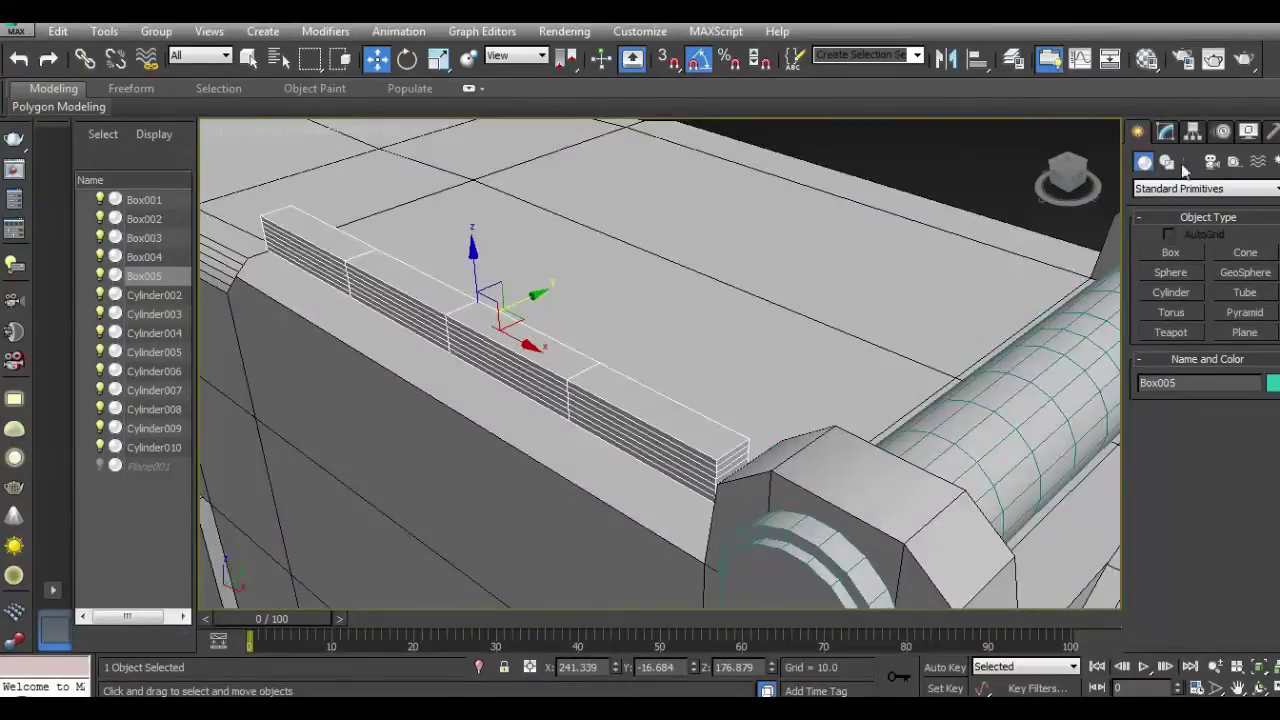
Step: Set Box005's Width to 51.889 and reduce its Length Segs to 1
click(1166, 133)
drag(1265, 428, 1245, 399)
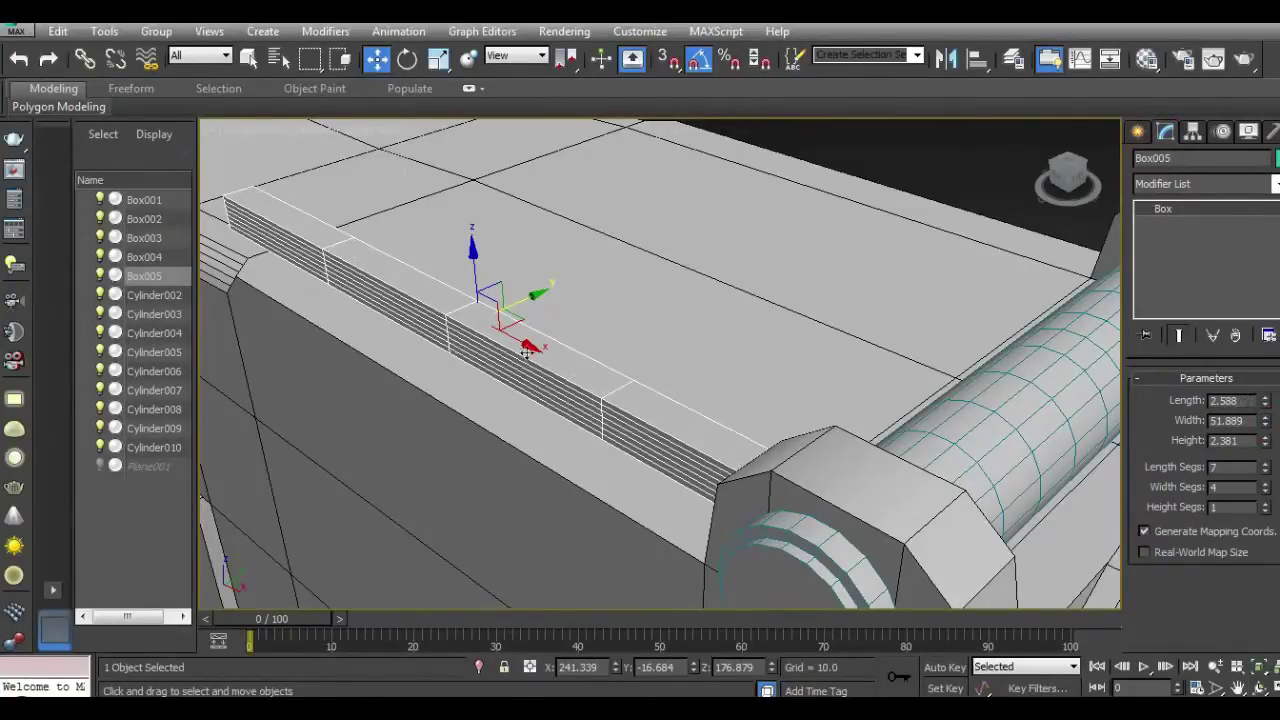
drag(526, 352, 455, 307)
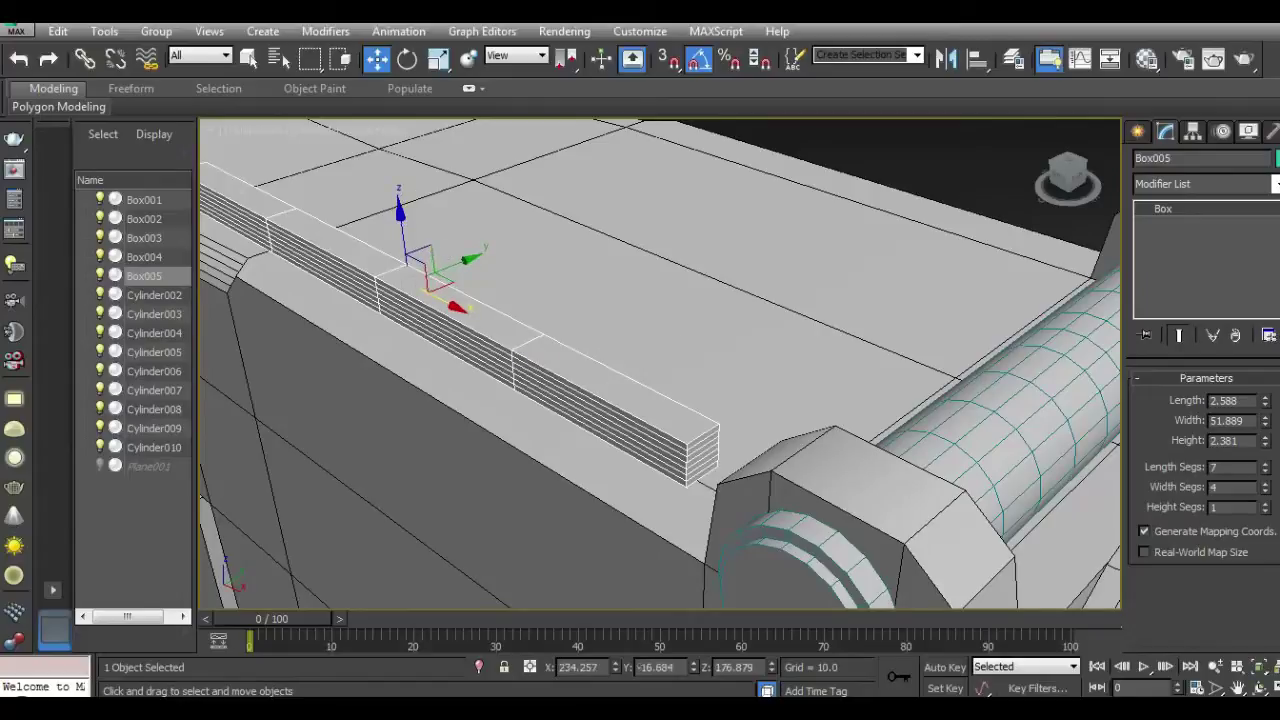
click(1266, 471)
click(1266, 472)
click(1266, 474)
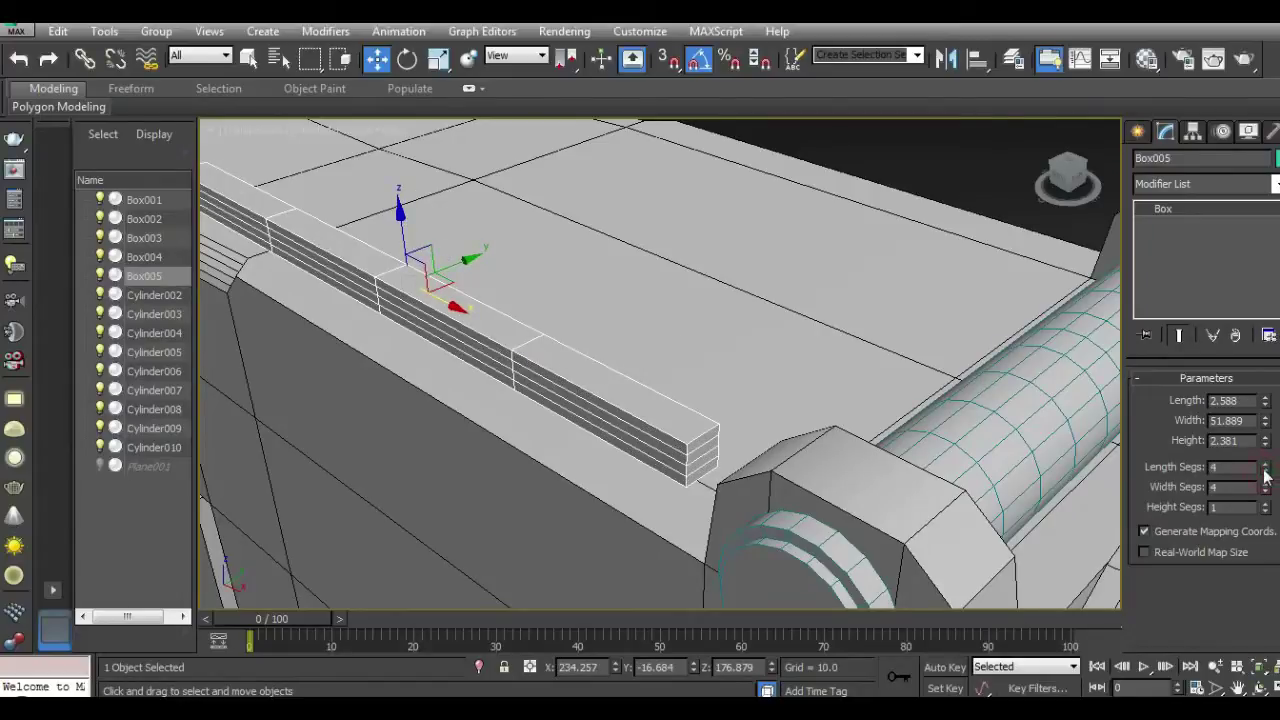
click(1266, 472)
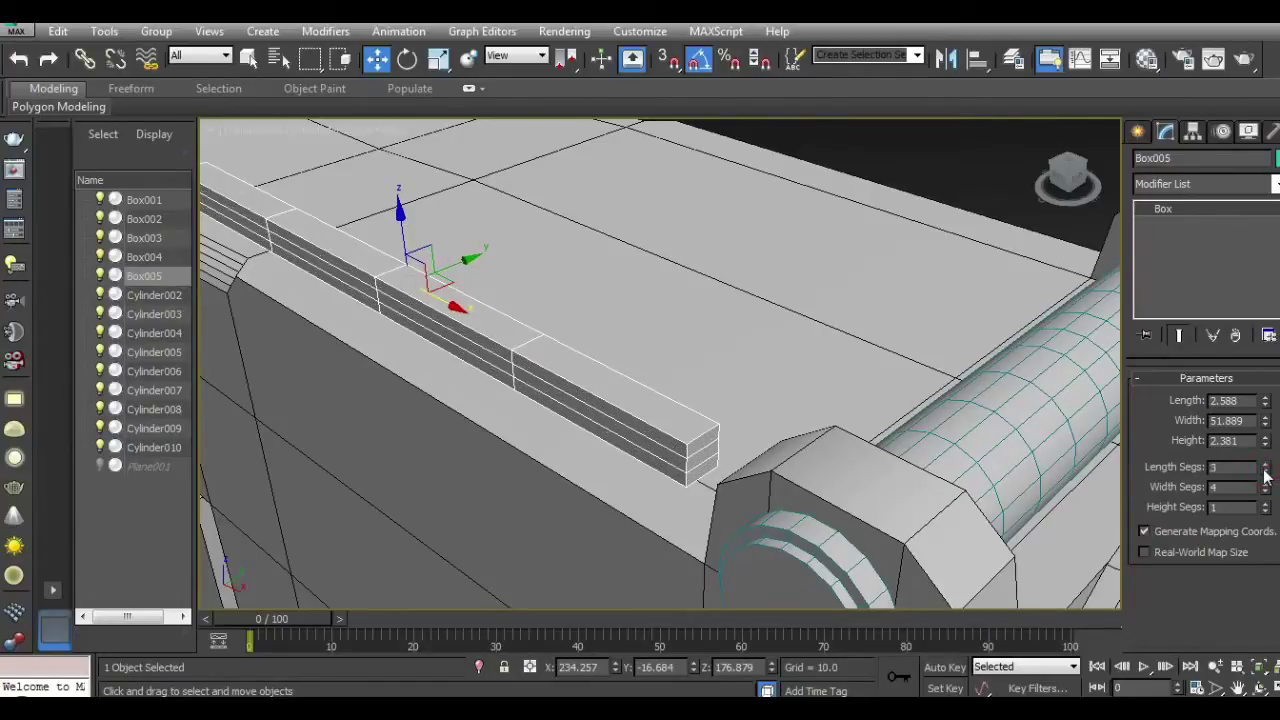
double_click(1266, 472)
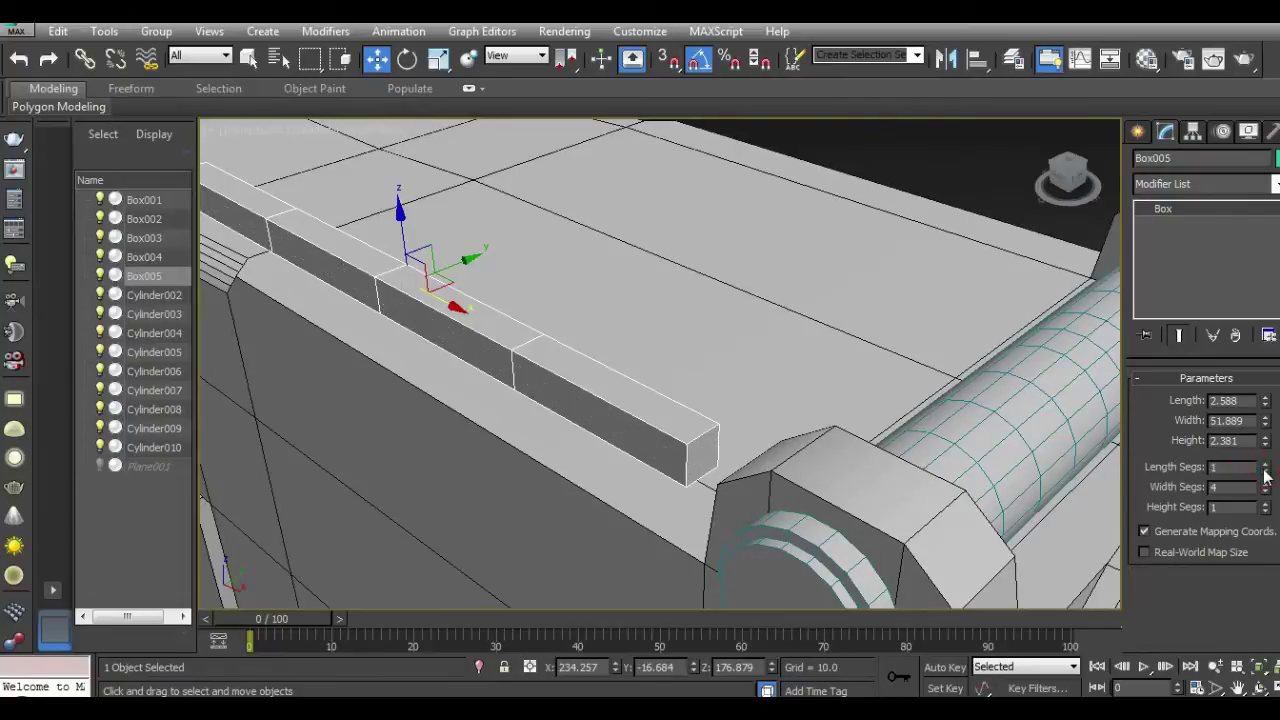
Step: Slide Box005 further along the receiver top from the opposite side
alt+middle_drag(838, 490, 845, 503)
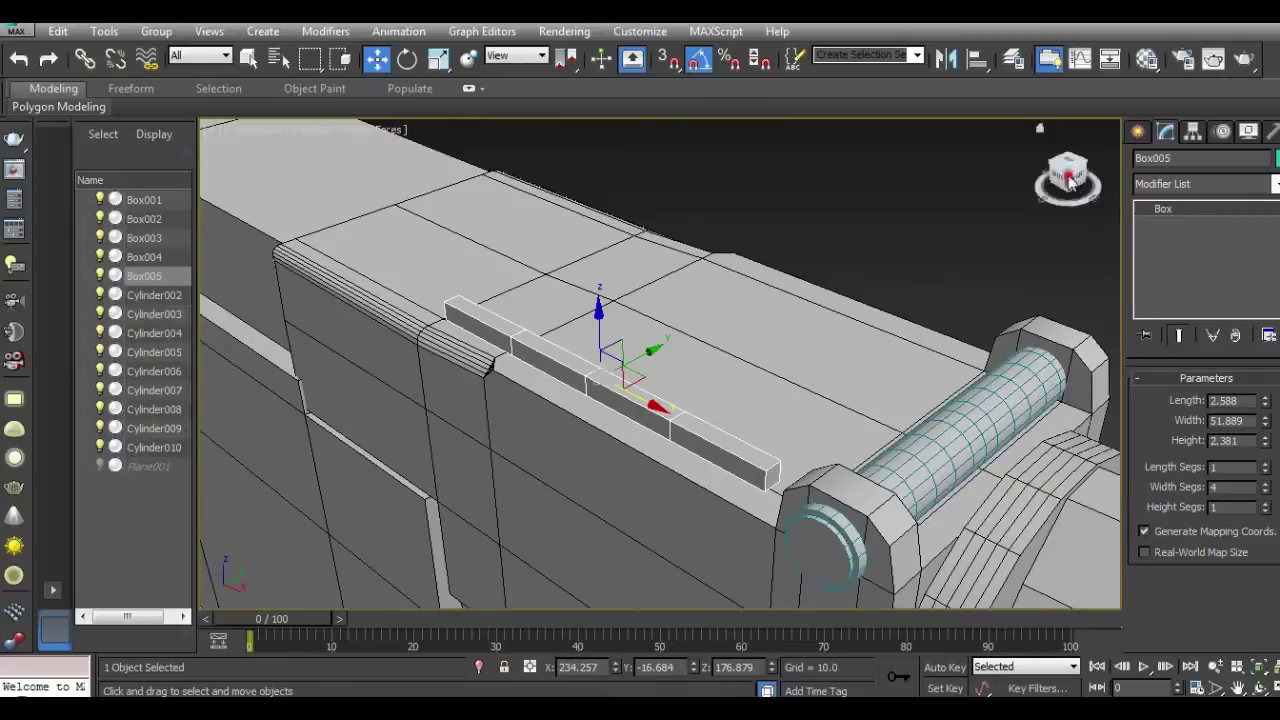
drag(1068, 178, 781, 394)
mouse_move(843, 425)
mouse_down()
mouse_move(835, 404)
mouse_move(888, 392)
mouse_up()
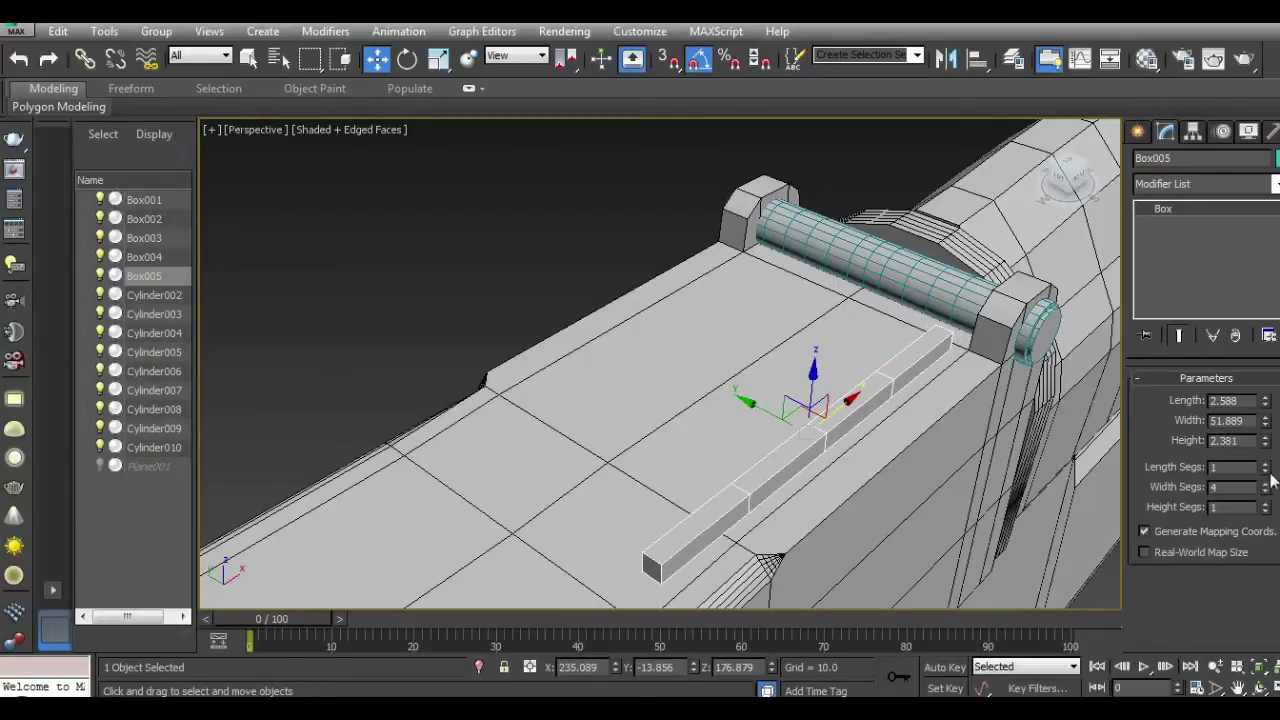
right_click(1215, 212)
Step: Convert Box005 to Editable Poly, extrude its end face 3.654 up, and scale the top narrower
click(1211, 366)
click(1226, 418)
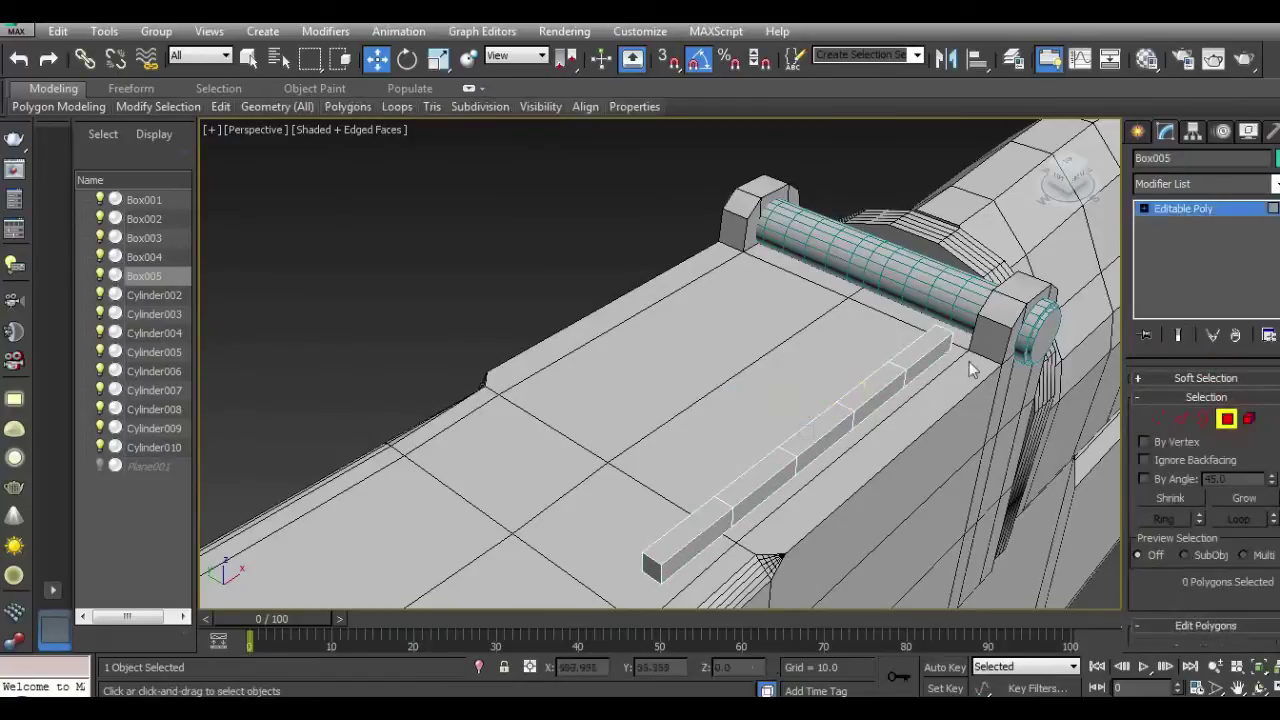
click(920, 345)
drag(1078, 176, 1004, 162)
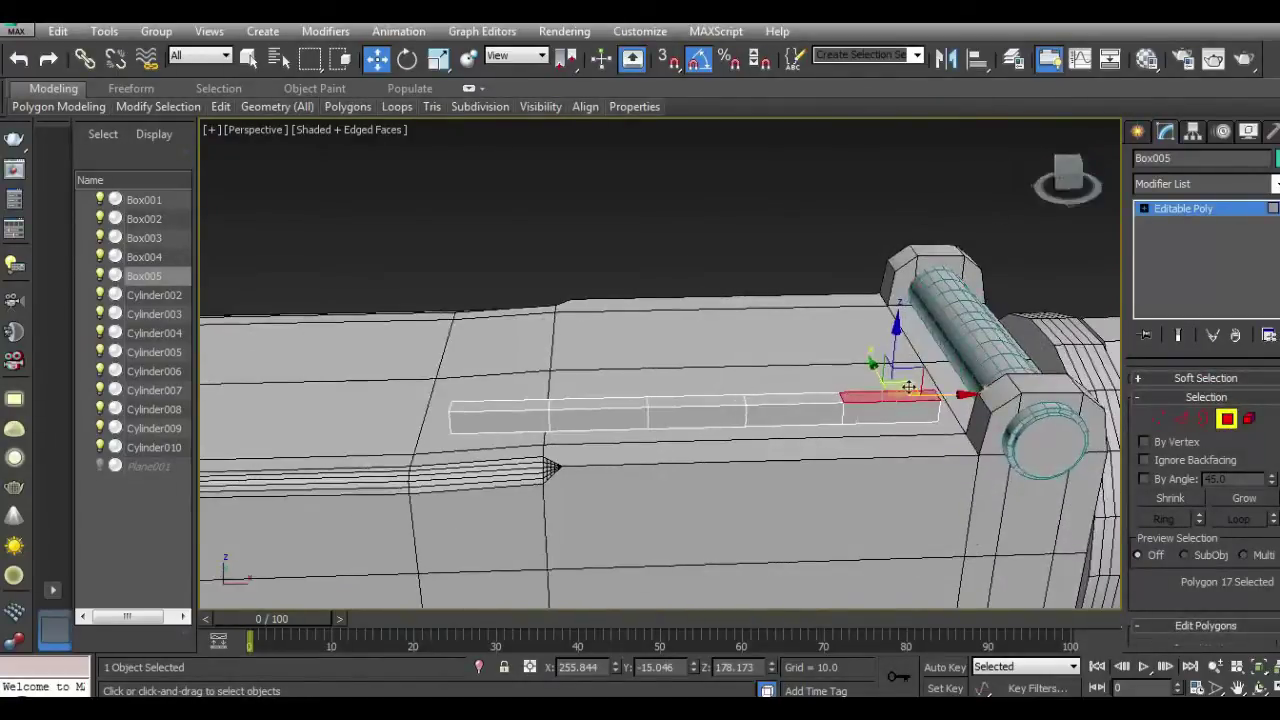
scroll(1225, 545, down, 3)
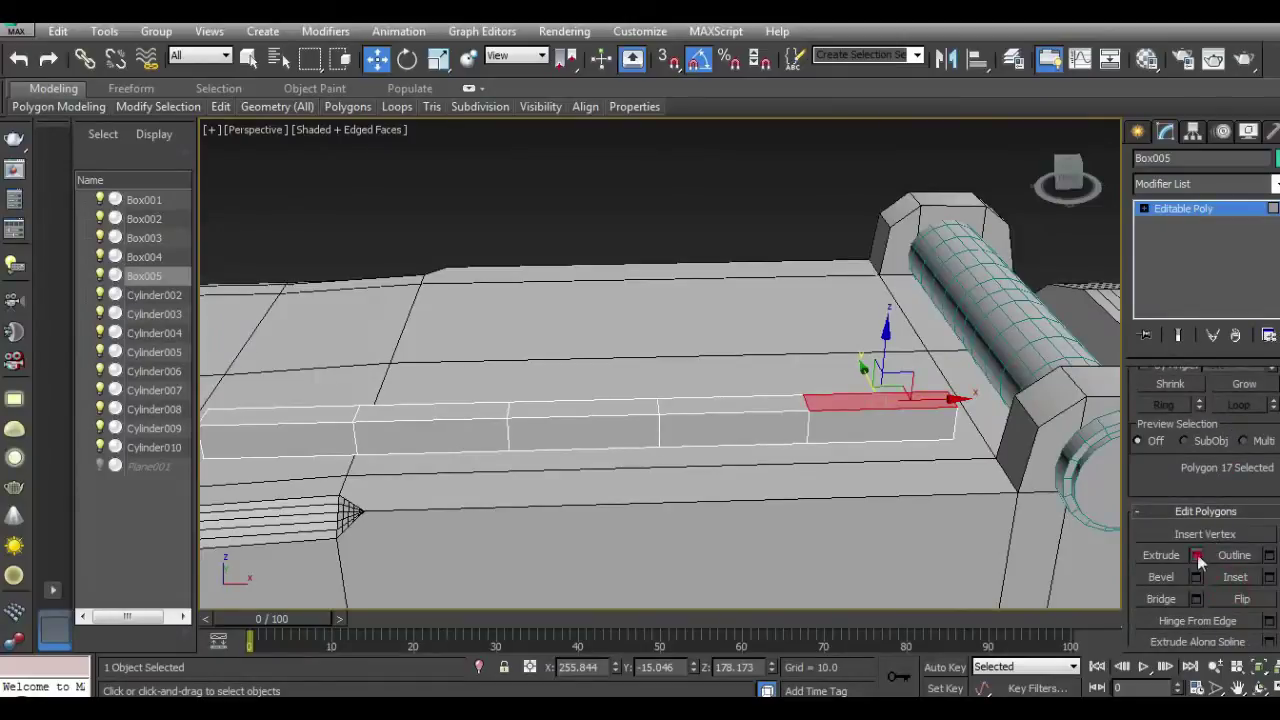
click(1197, 556)
drag(366, 470, 395, 503)
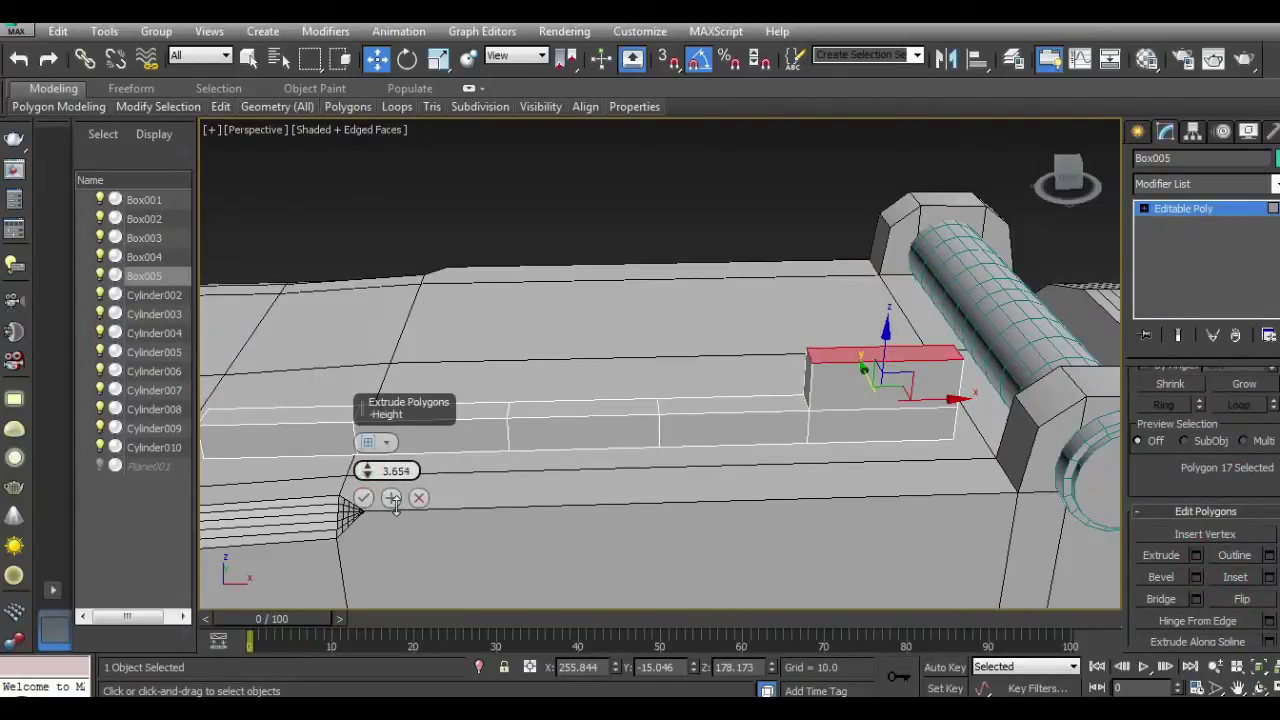
click(363, 497)
click(438, 58)
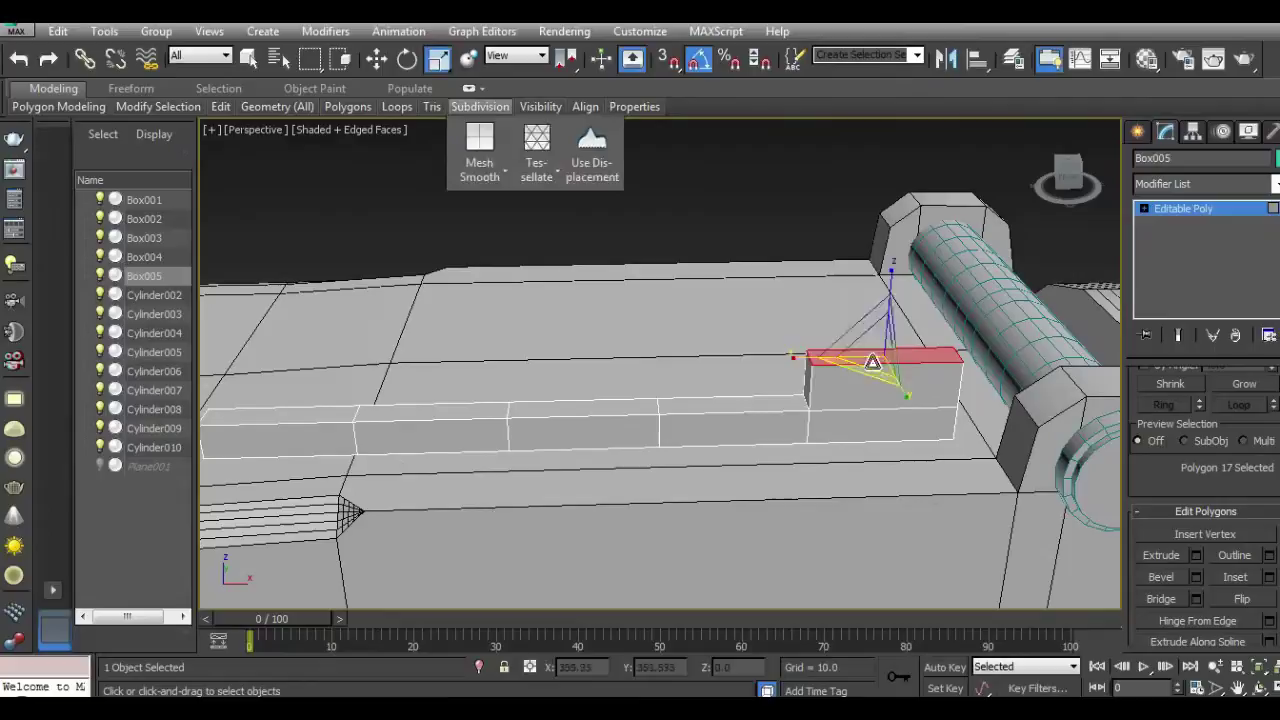
drag(872, 362, 883, 387)
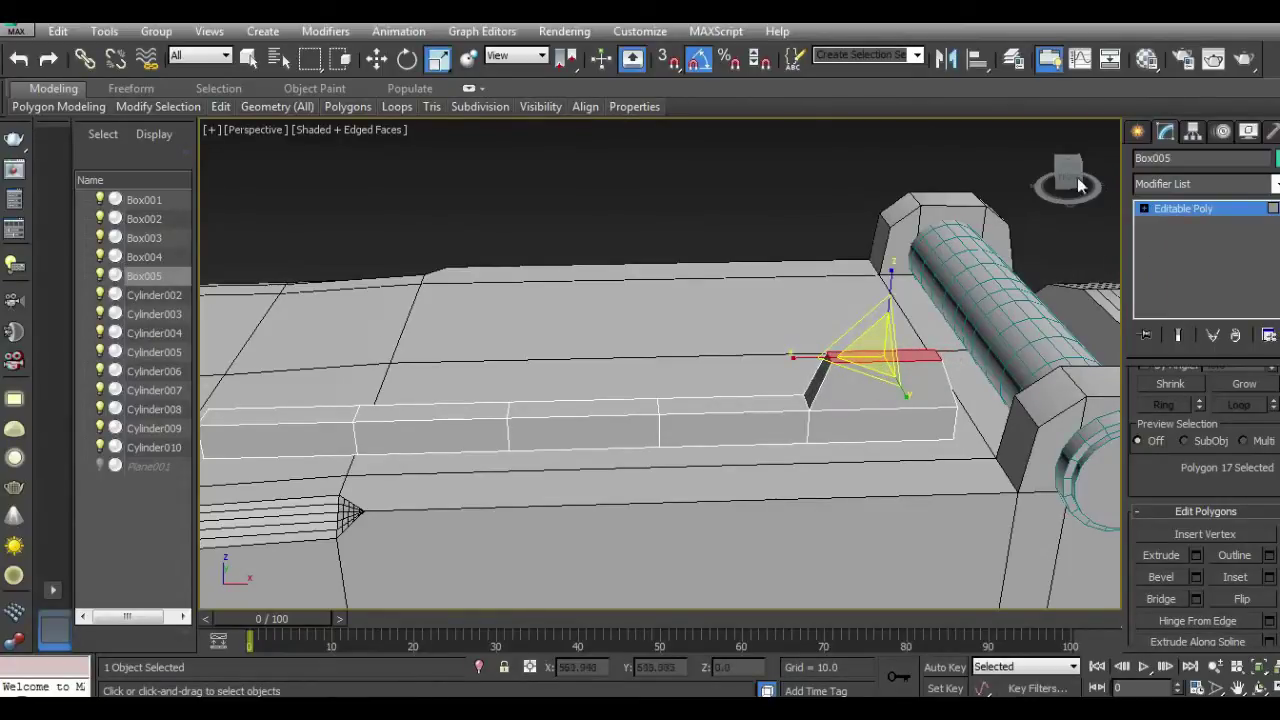
Step: Extrude two faces of the raised block outward by 11.372
drag(1078, 183, 964, 197)
ctrl+click(472, 420)
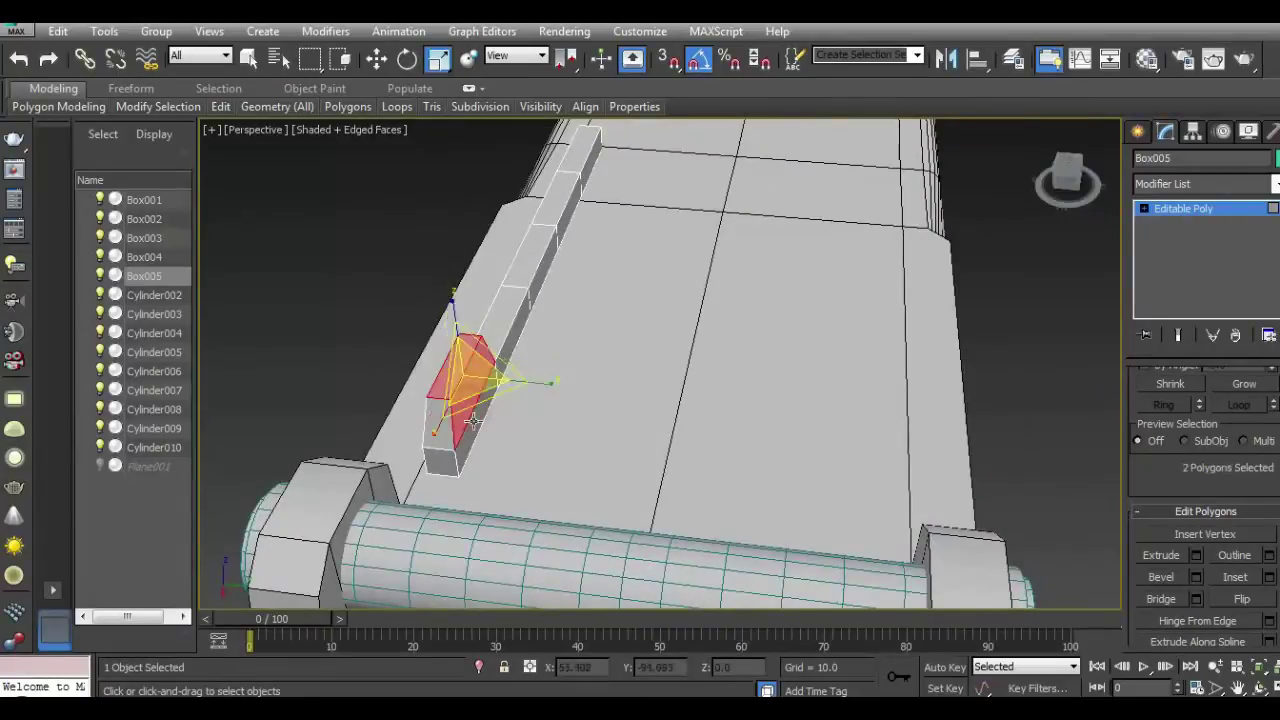
click(472, 430)
click(478, 395)
ctrl+click(465, 420)
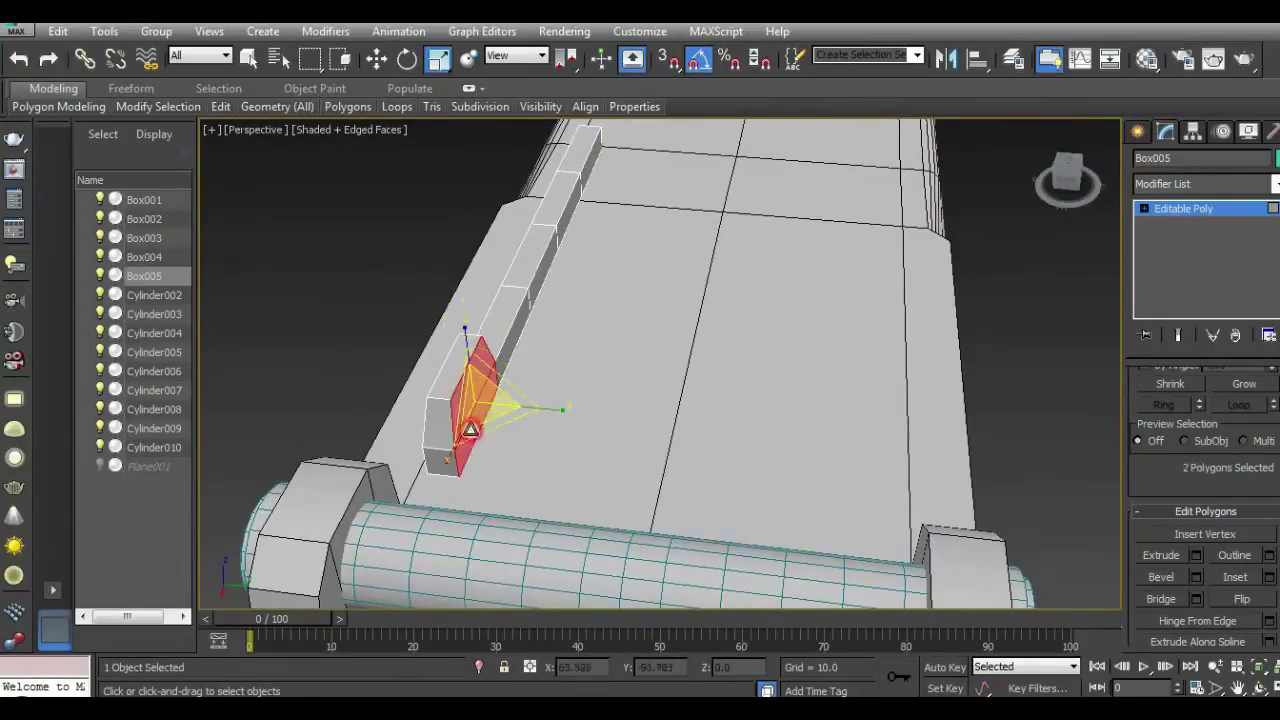
click(1200, 556)
mouse_move(367, 470)
mouse_down()
mouse_move(363, 437)
mouse_move(437, 432)
mouse_up()
mouse_move(1047, 207)
mouse_down()
mouse_move(443, 196)
mouse_move(319, 180)
mouse_up()
key(t)
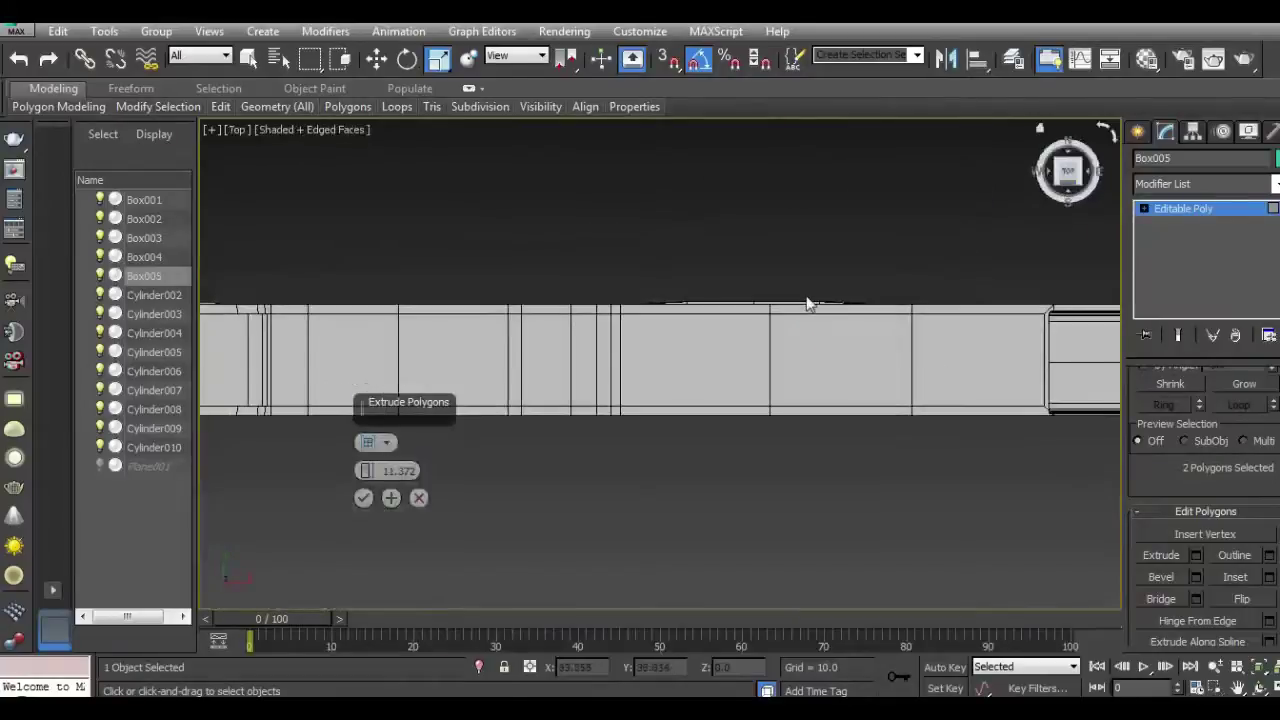
scroll(829, 423, up, 3)
scroll(815, 442, up, 3)
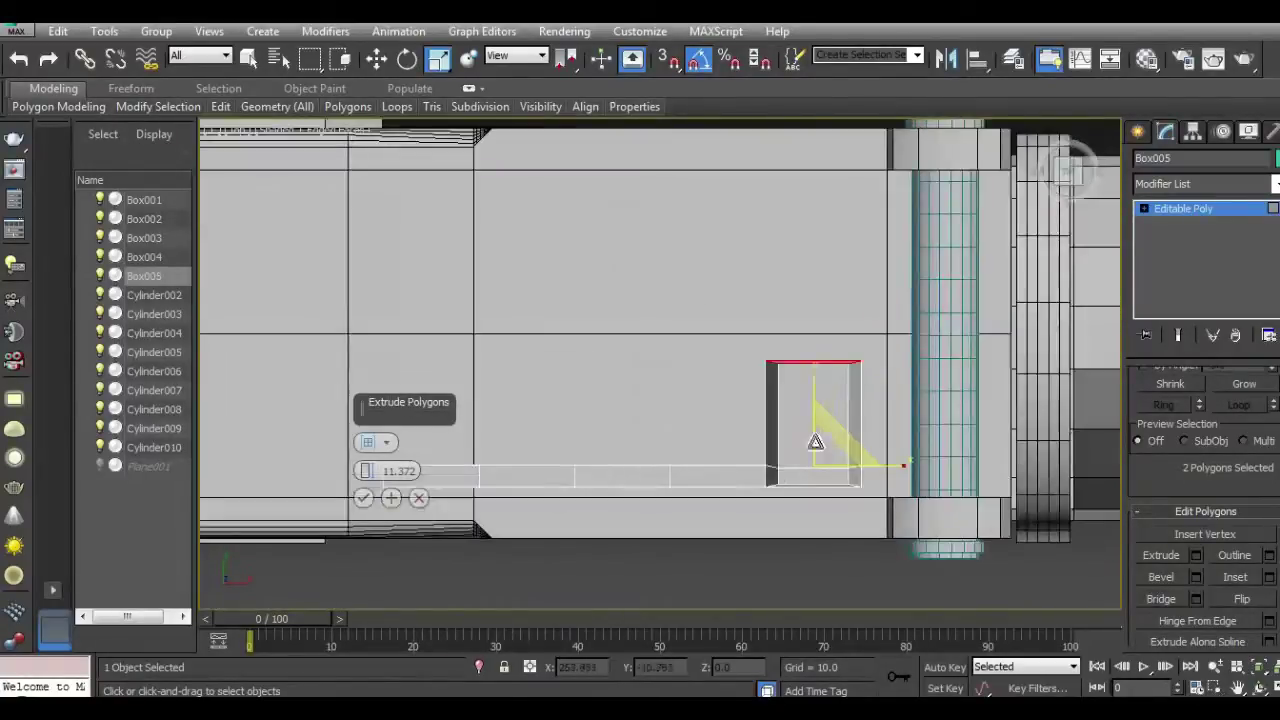
click(364, 497)
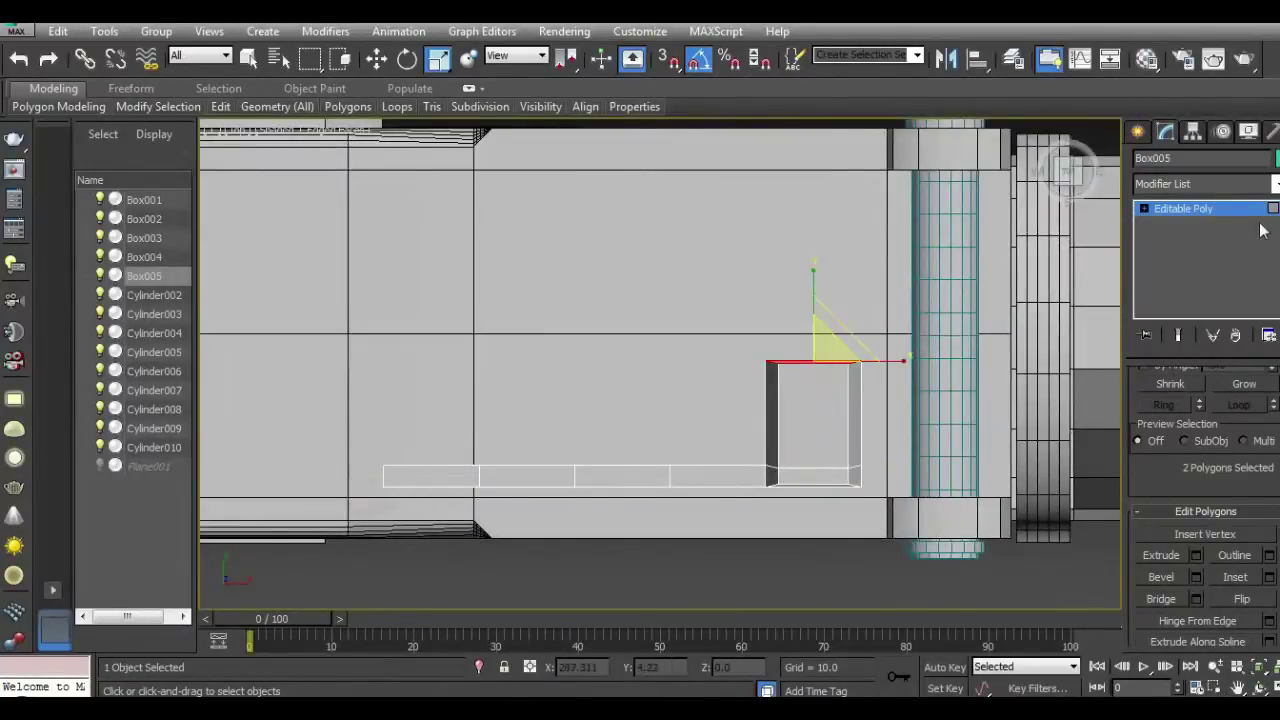
Step: At Vertex level, select the block's lower corner vertices and shift them along the rail
click(1143, 209)
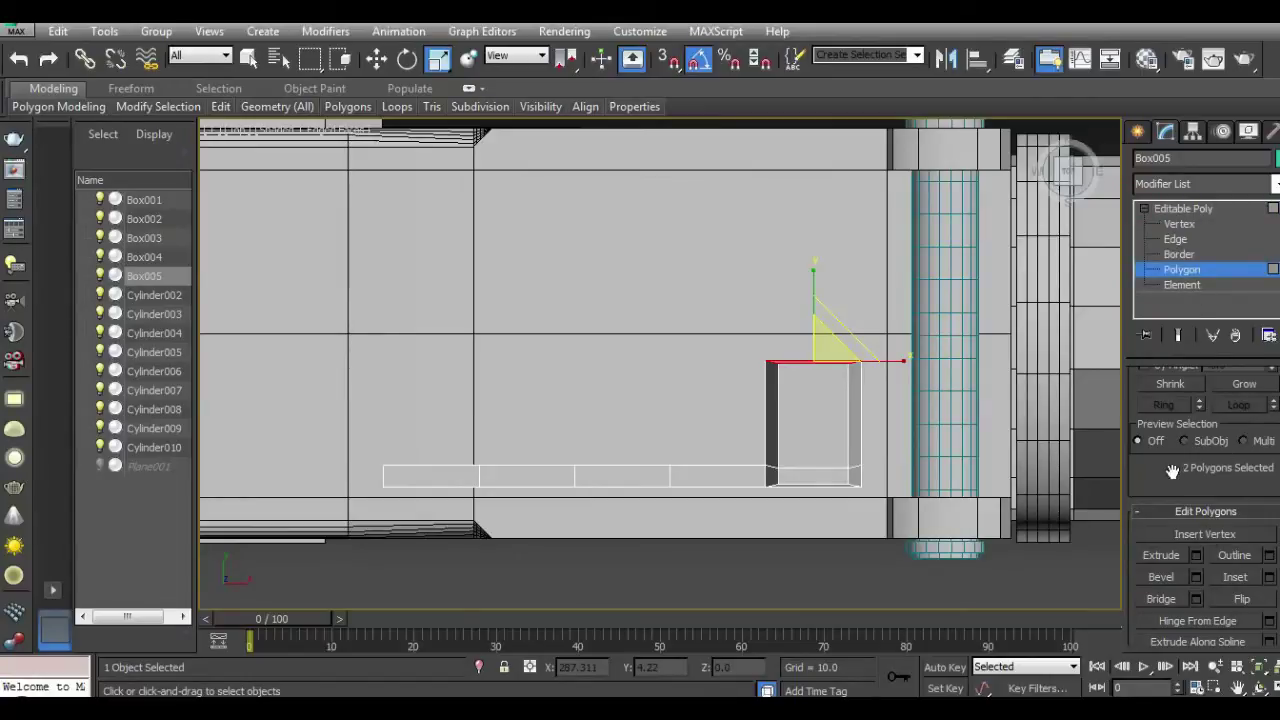
click(1179, 224)
scroll(809, 456, up, 2)
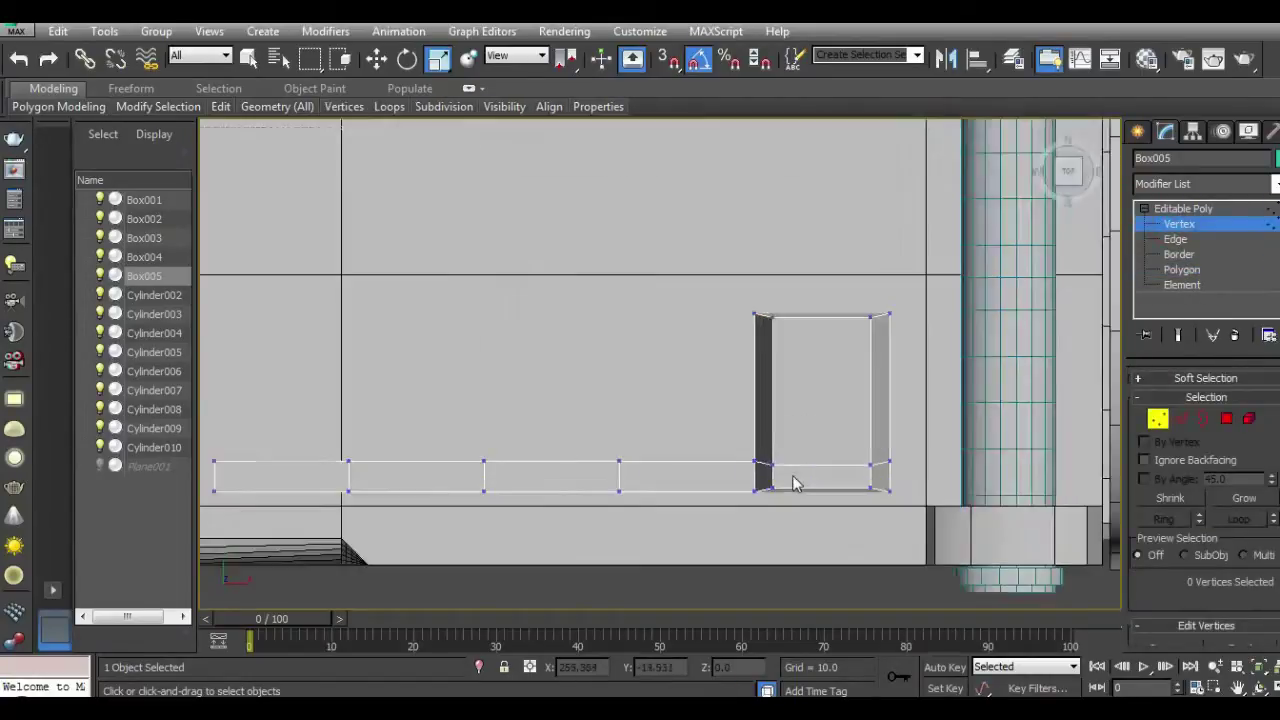
scroll(795, 479, up, 2)
drag(703, 436, 828, 560)
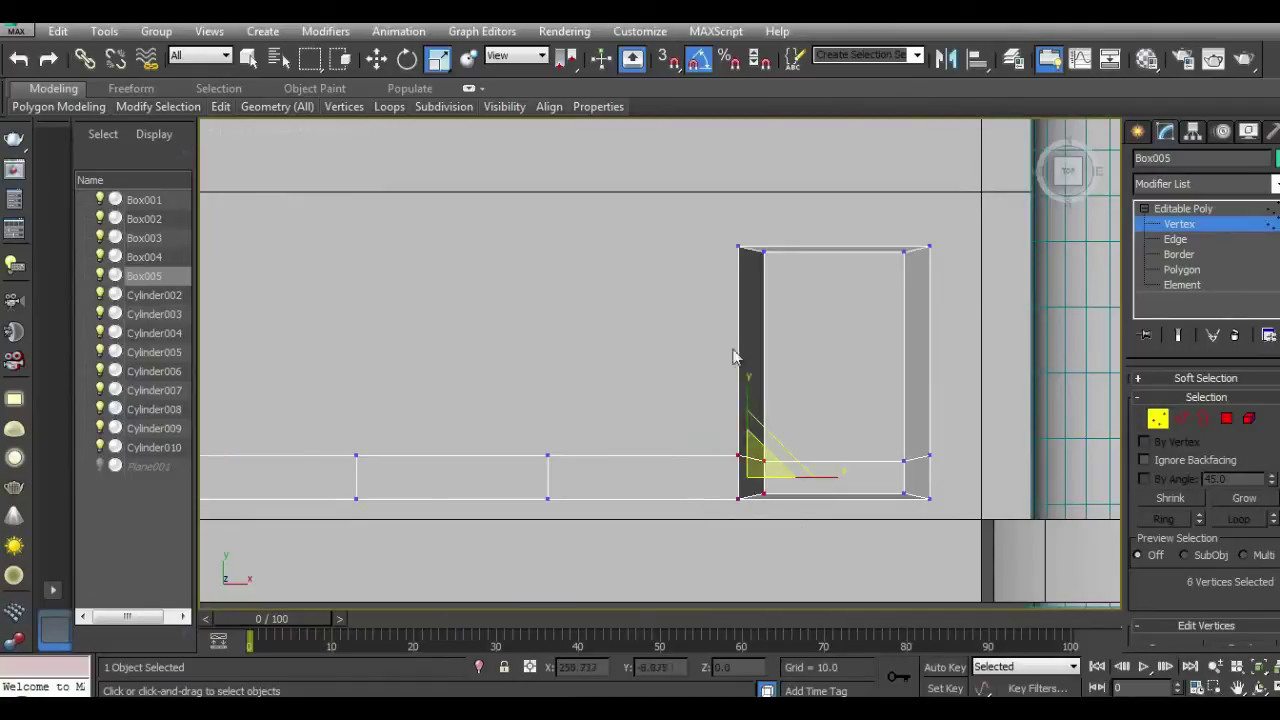
click(376, 58)
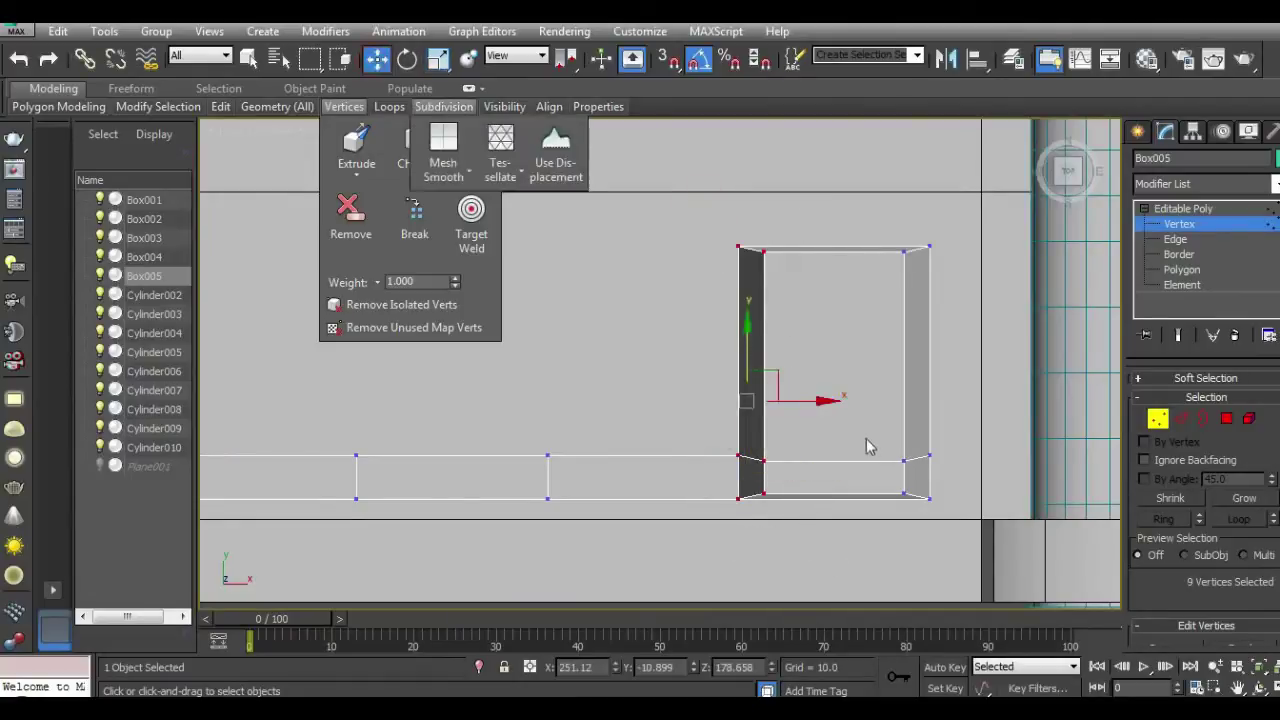
drag(810, 400, 818, 400)
scroll(812, 428, up, 3)
middle_drag(809, 429, 849, 352)
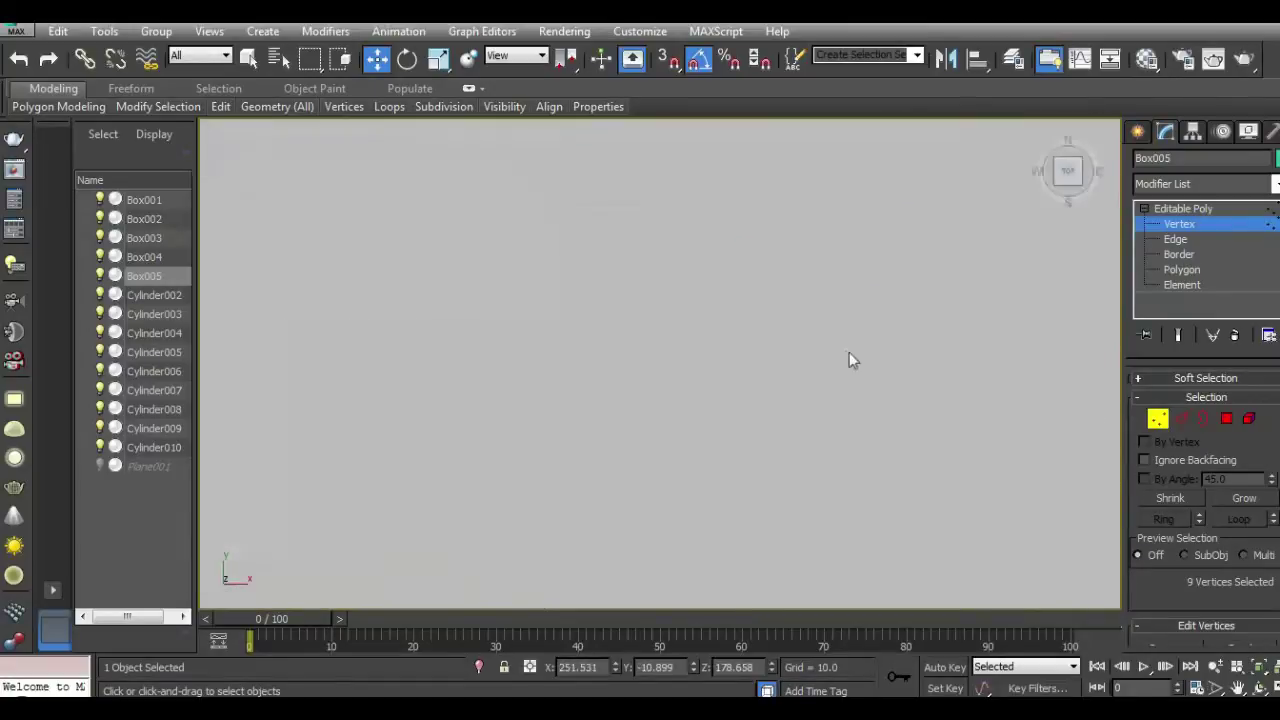
scroll(740, 335, down, 5)
scroll(695, 327, down, 3)
mouse_move(1029, 280)
alt+middle_down()
mouse_move(769, 178)
mouse_move(757, 451)
mouse_move(770, 300)
alt+middle_up()
mouse_move(1070, 185)
alt+middle_down()
mouse_move(700, 406)
mouse_move(768, 366)
alt+middle_up()
drag(754, 333, 761, 330)
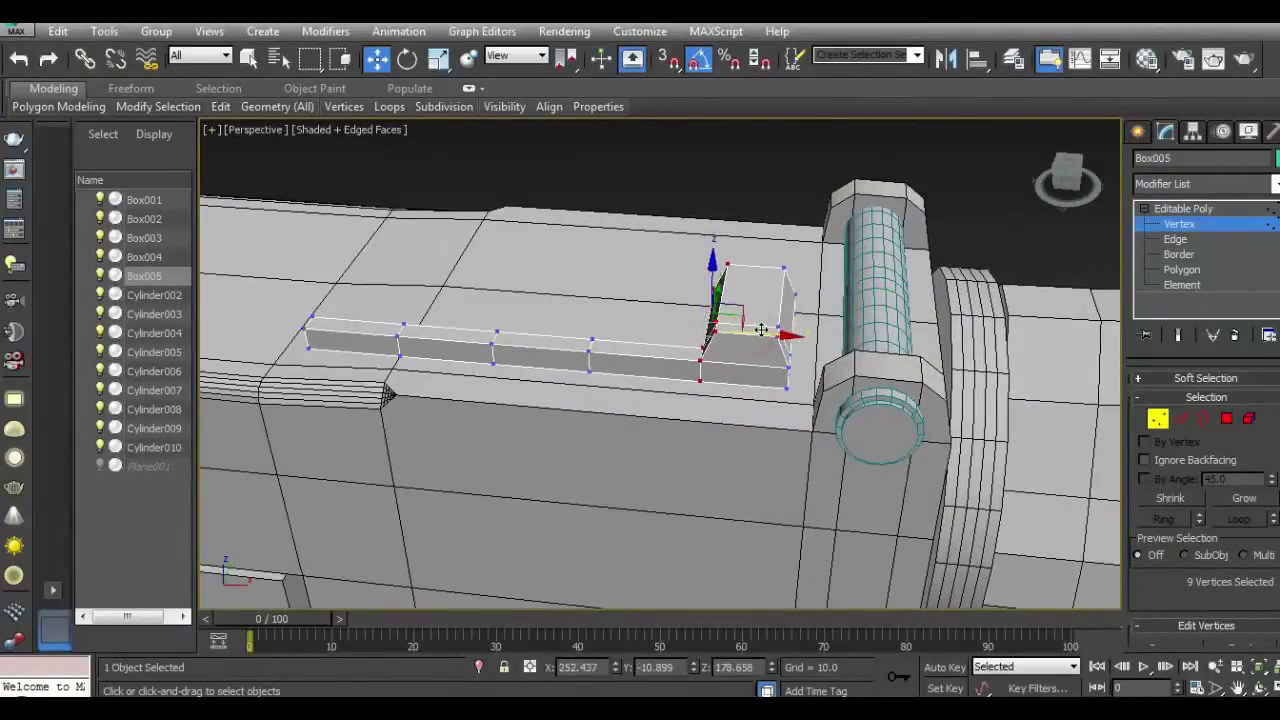
Step: In Front view, raise the block's top vertices and slide them inward into a trapezoid taper
key(f)
scroll(778, 343, up, 2)
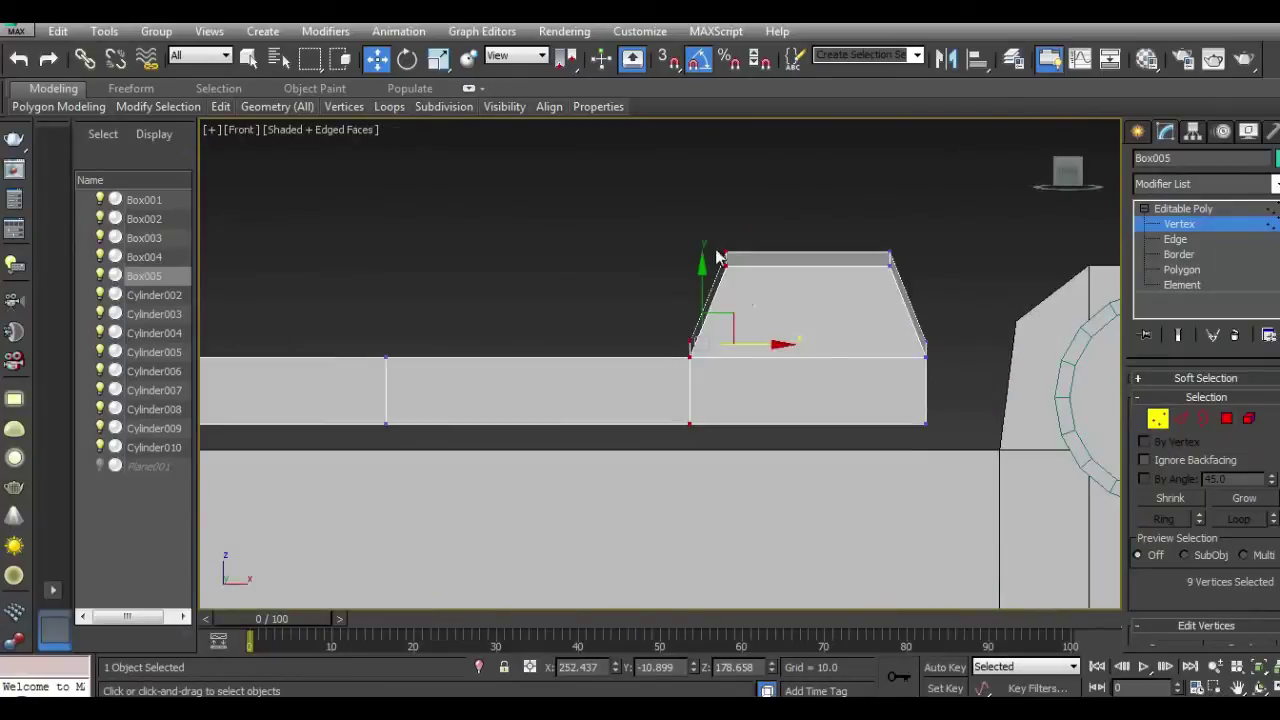
drag(927, 294, 925, 296)
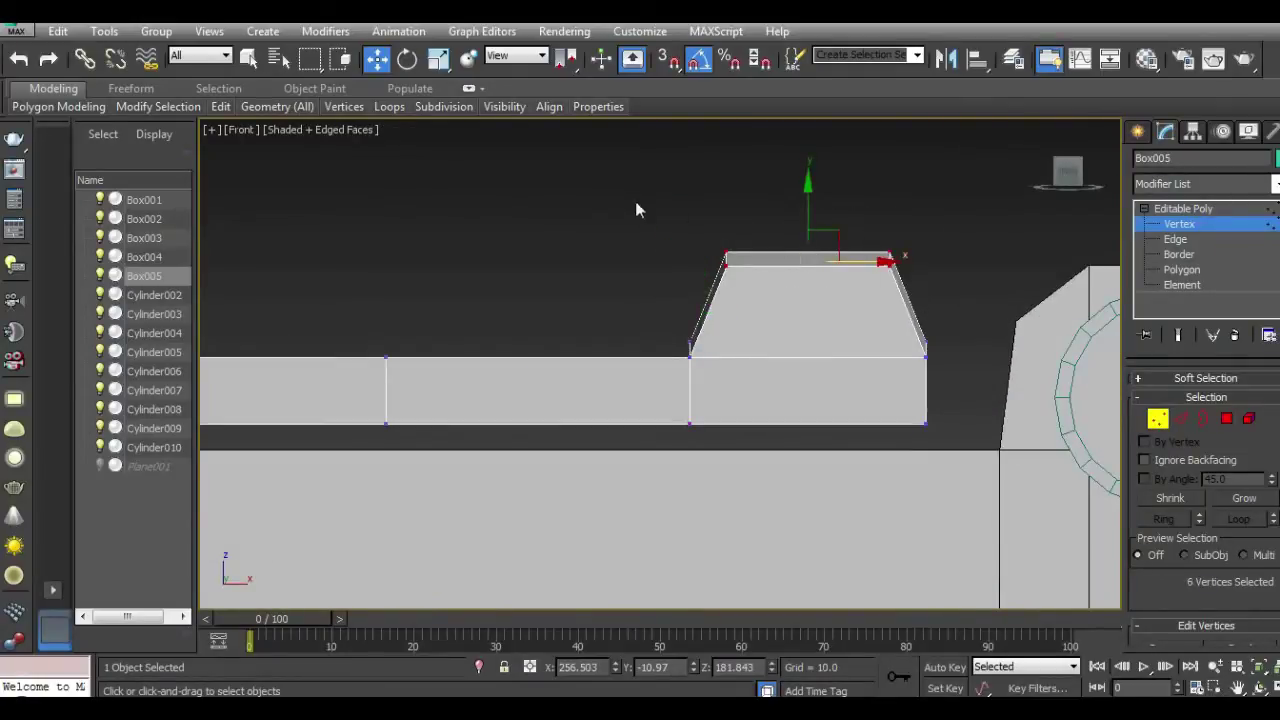
drag(809, 215, 789, 204)
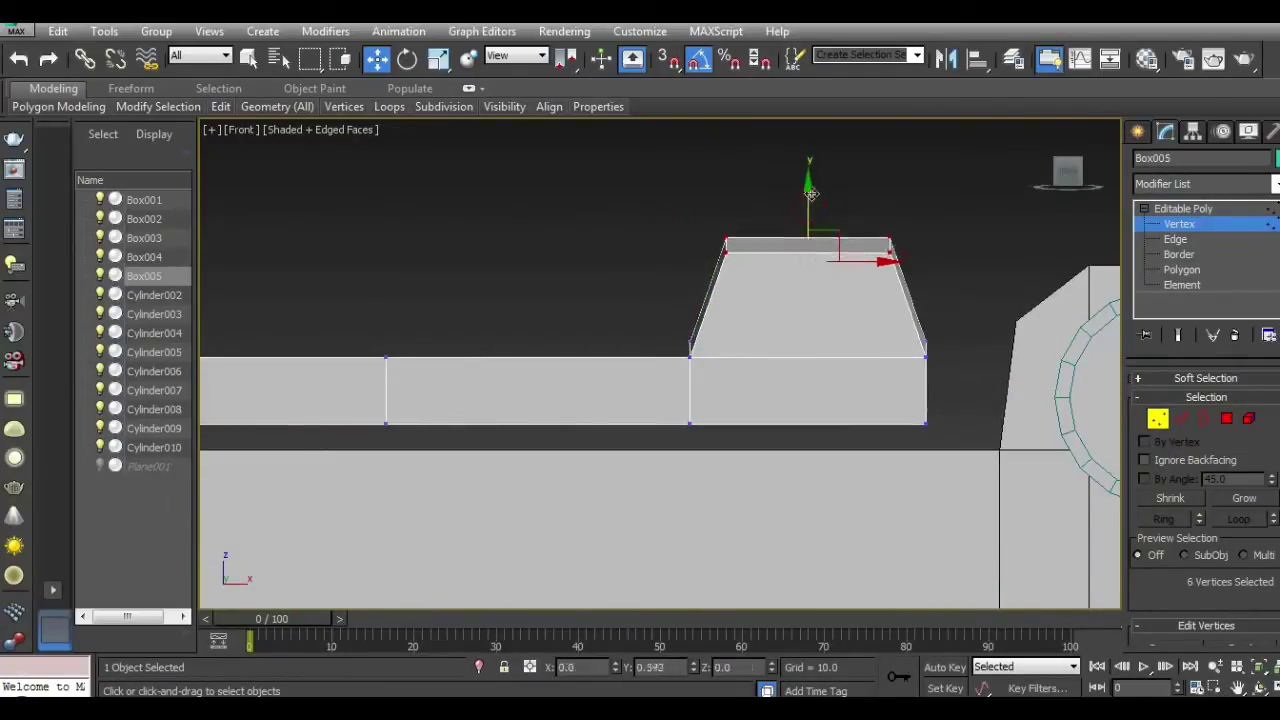
drag(781, 279, 781, 279)
drag(766, 231, 795, 231)
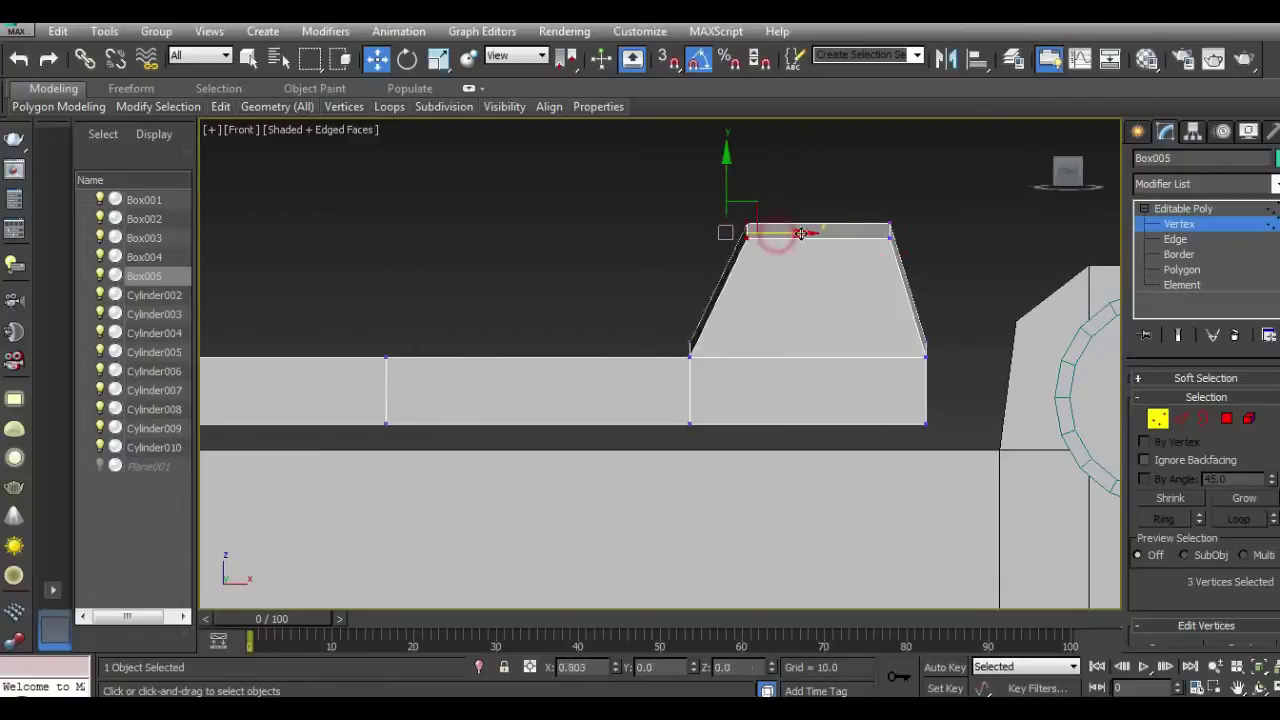
scroll(792, 416, down, 3)
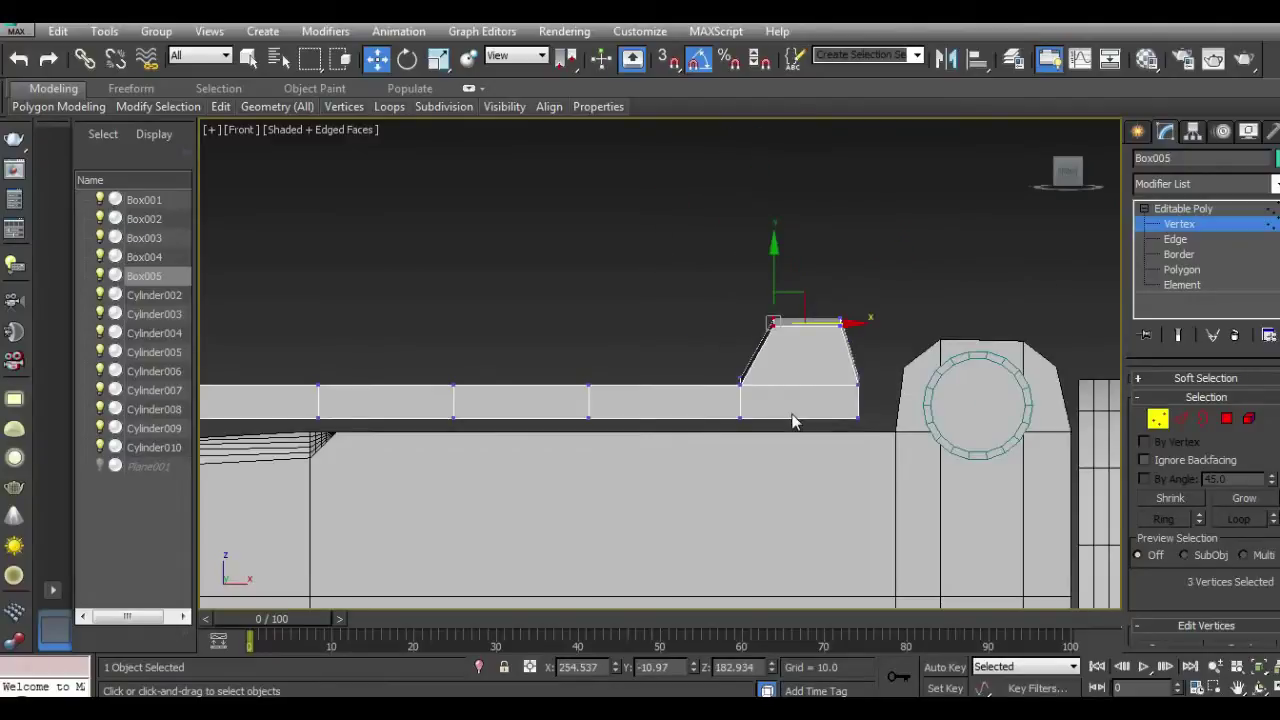
alt+middle_drag(792, 420, 990, 248)
mouse_move(1068, 178)
mouse_down()
mouse_move(999, 204)
mouse_move(739, 486)
mouse_move(743, 462)
mouse_up()
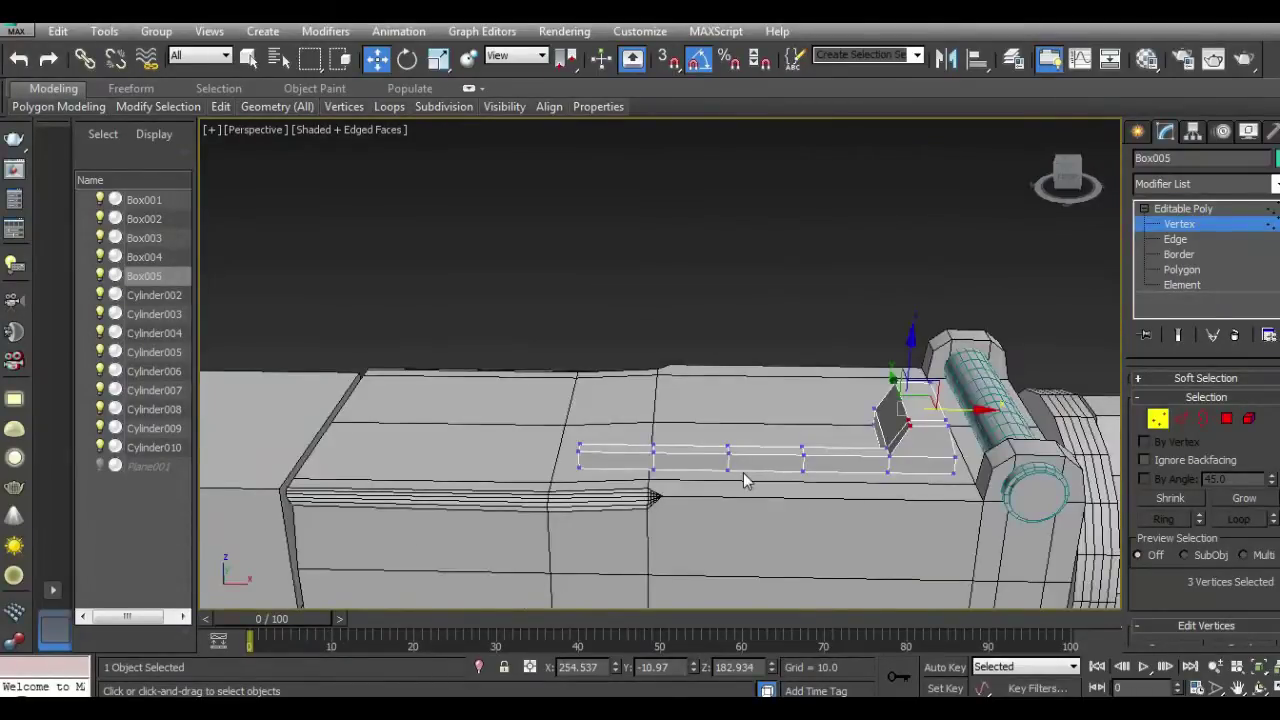
scroll(742, 482, up, 3)
click(1225, 419)
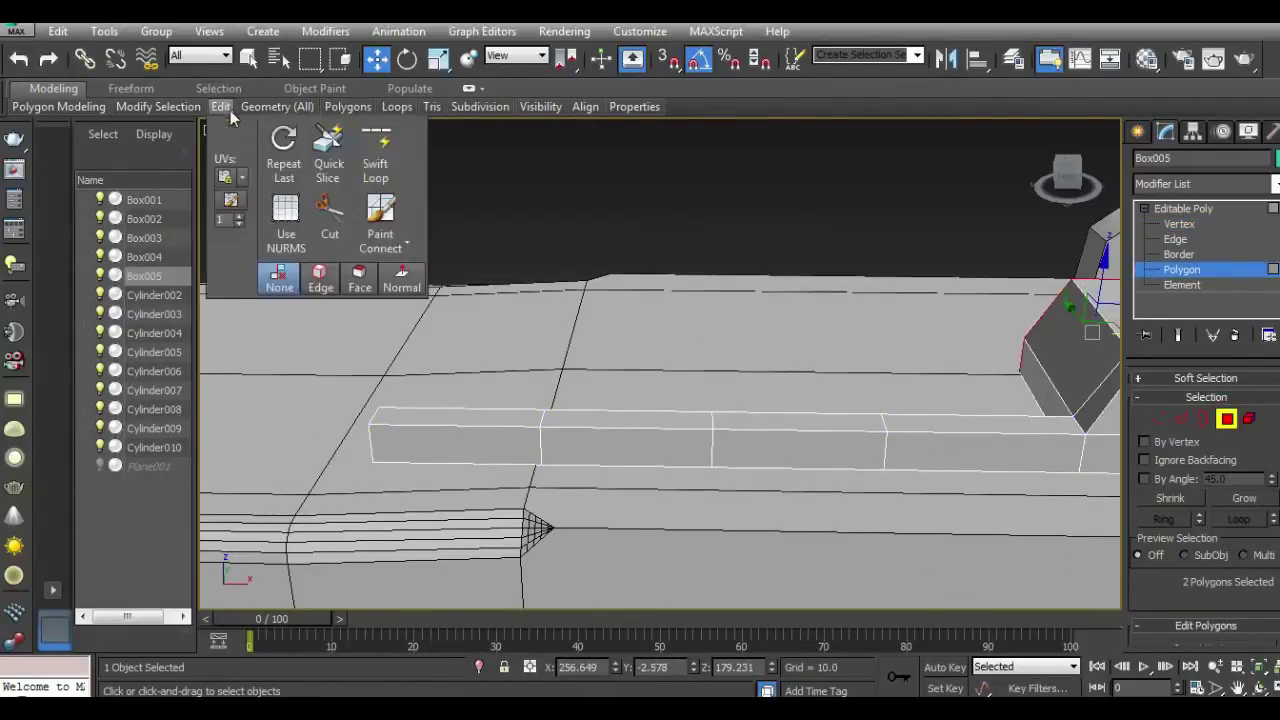
Step: Insert two Swift Loop edge loops across the rail strip
click(376, 140)
click(800, 437)
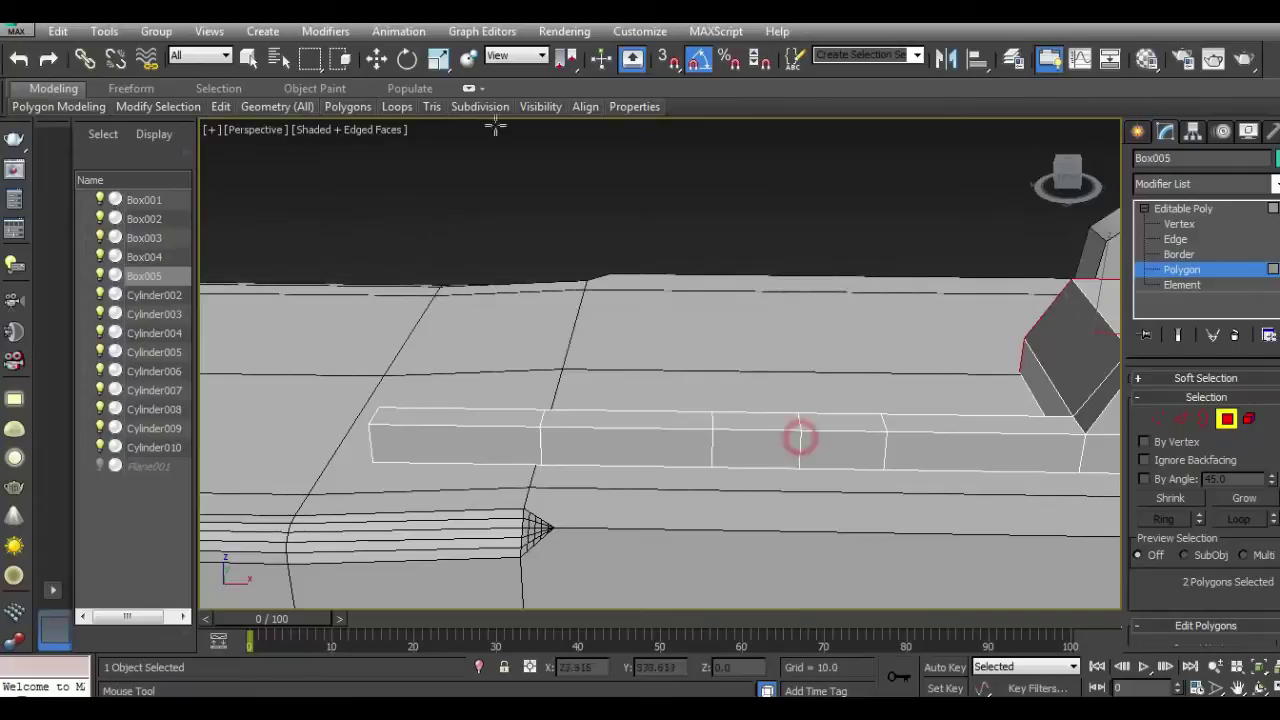
click(376, 58)
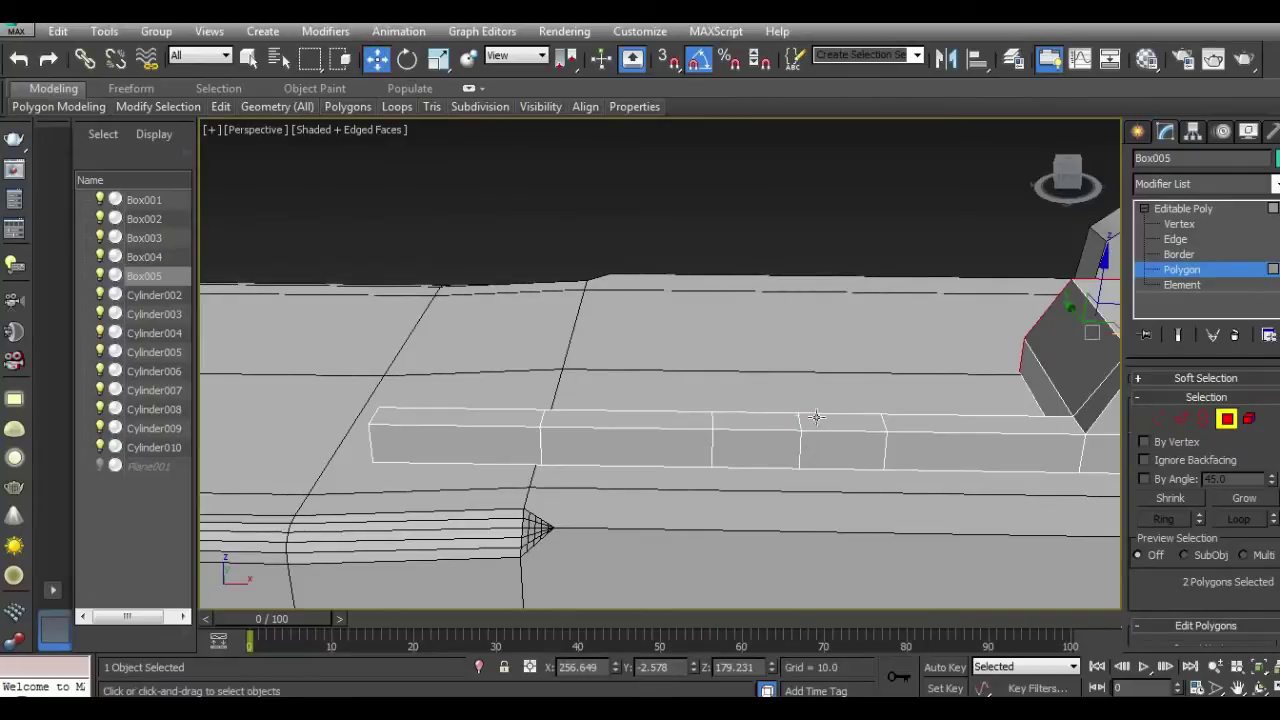
Step: Extrude the face between the loops by 5.712 and scale its top narrower
click(770, 422)
scroll(1188, 526, down, 3)
click(1197, 534)
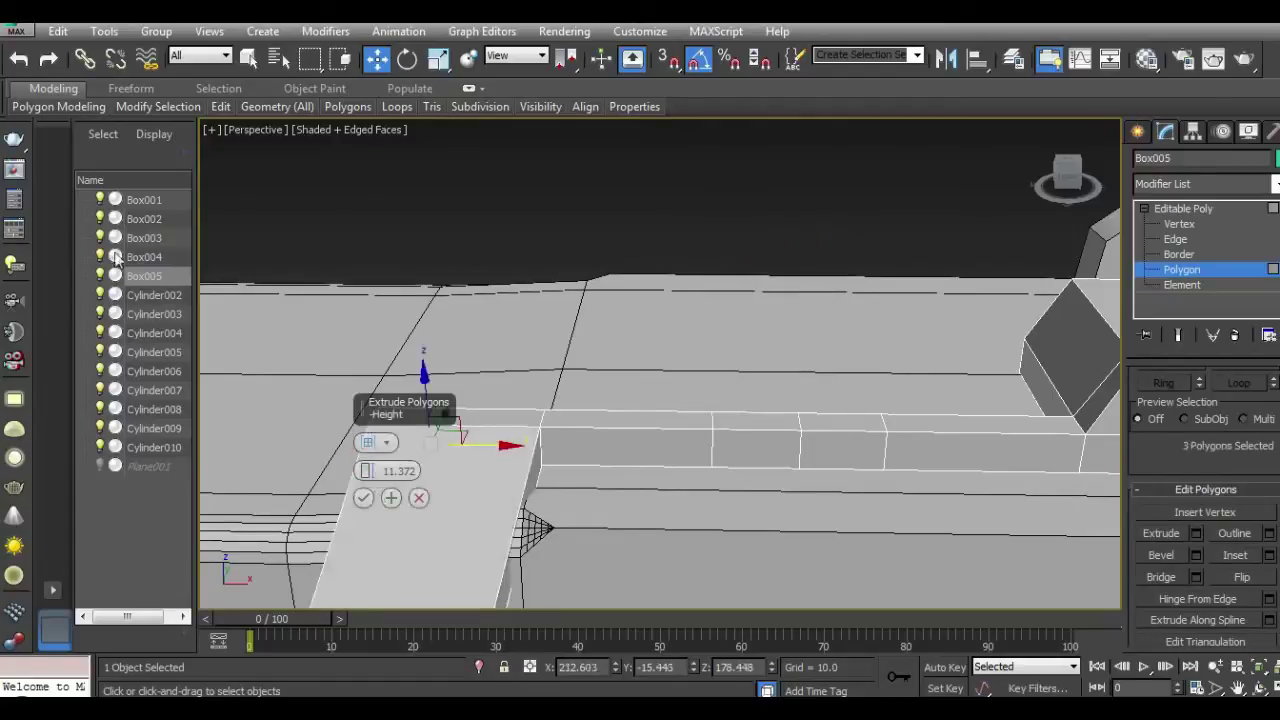
drag(367, 470, 390, 515)
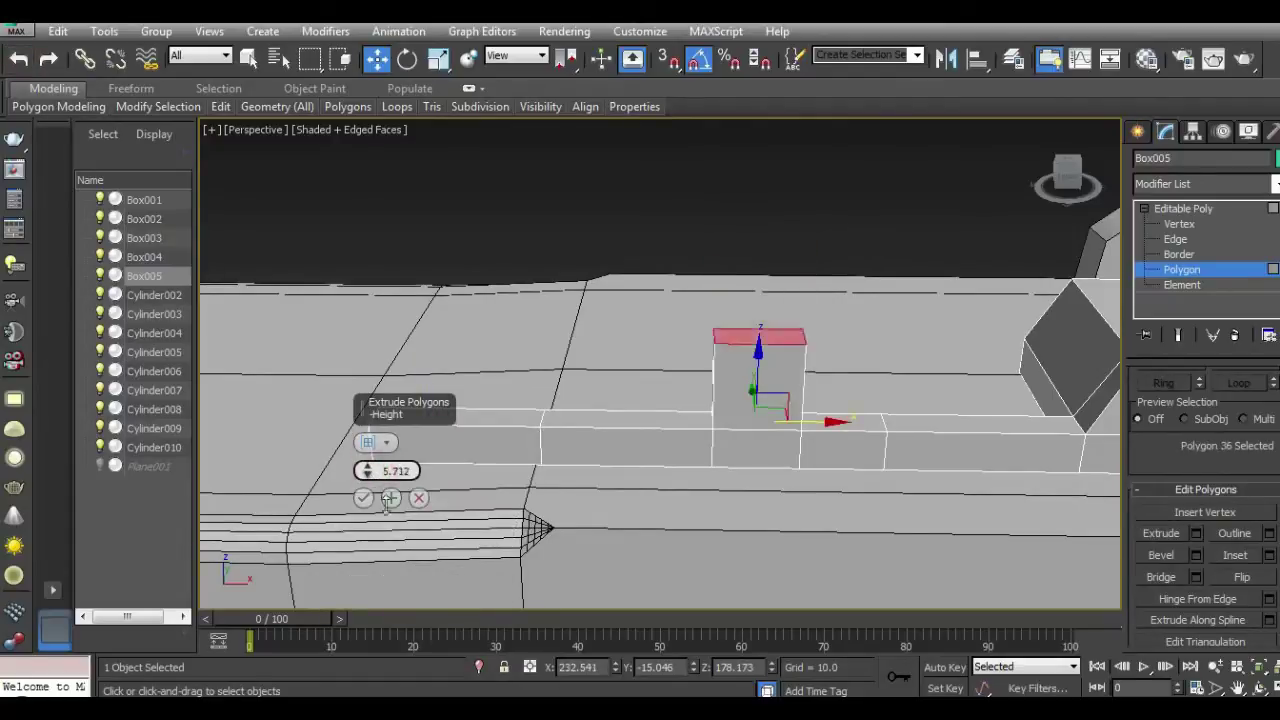
click(363, 497)
key(r)
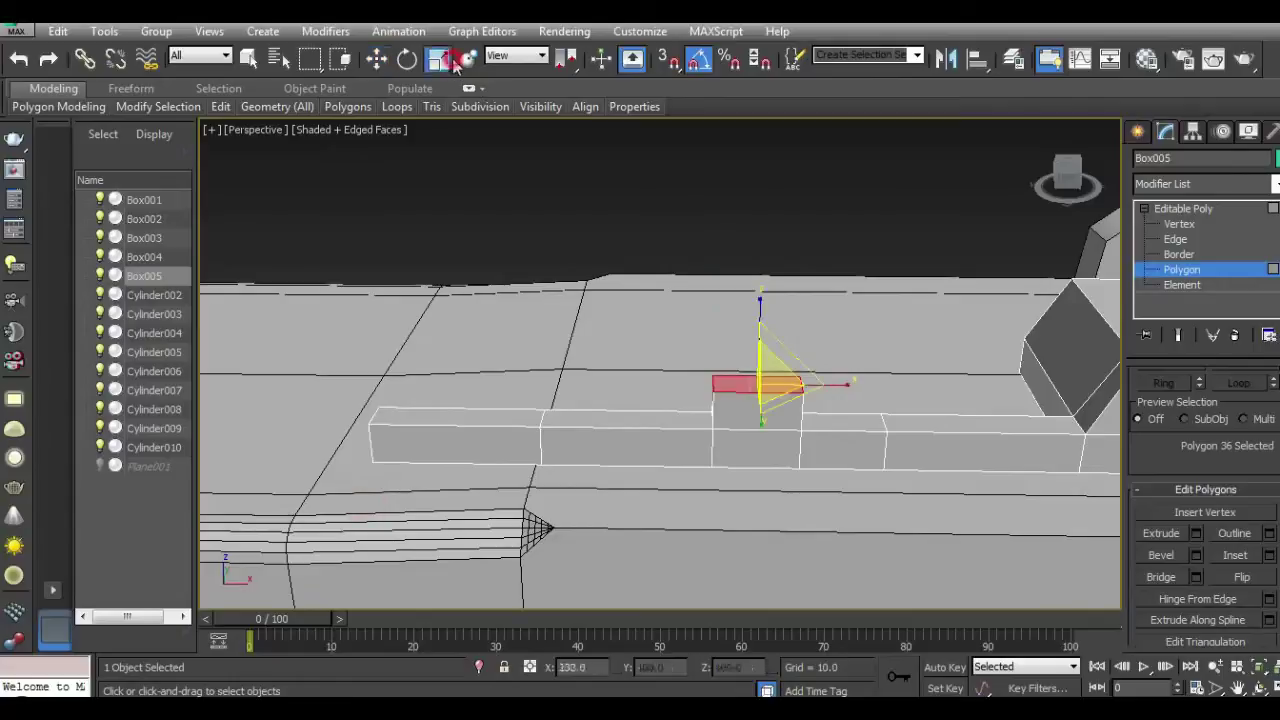
drag(843, 381, 849, 381)
click(376, 58)
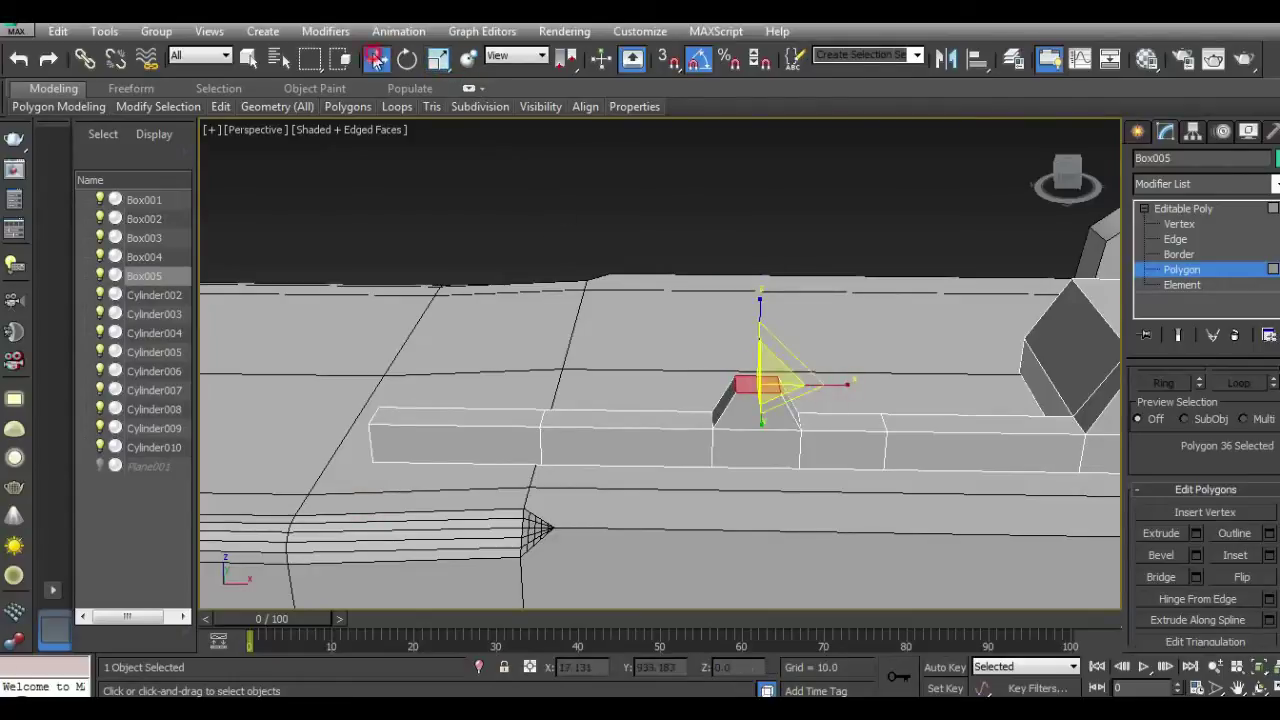
click(1176, 209)
Step: Add a Symmetry modifier to Box005 with the Z mirror axis, leaving Flip off
click(1276, 184)
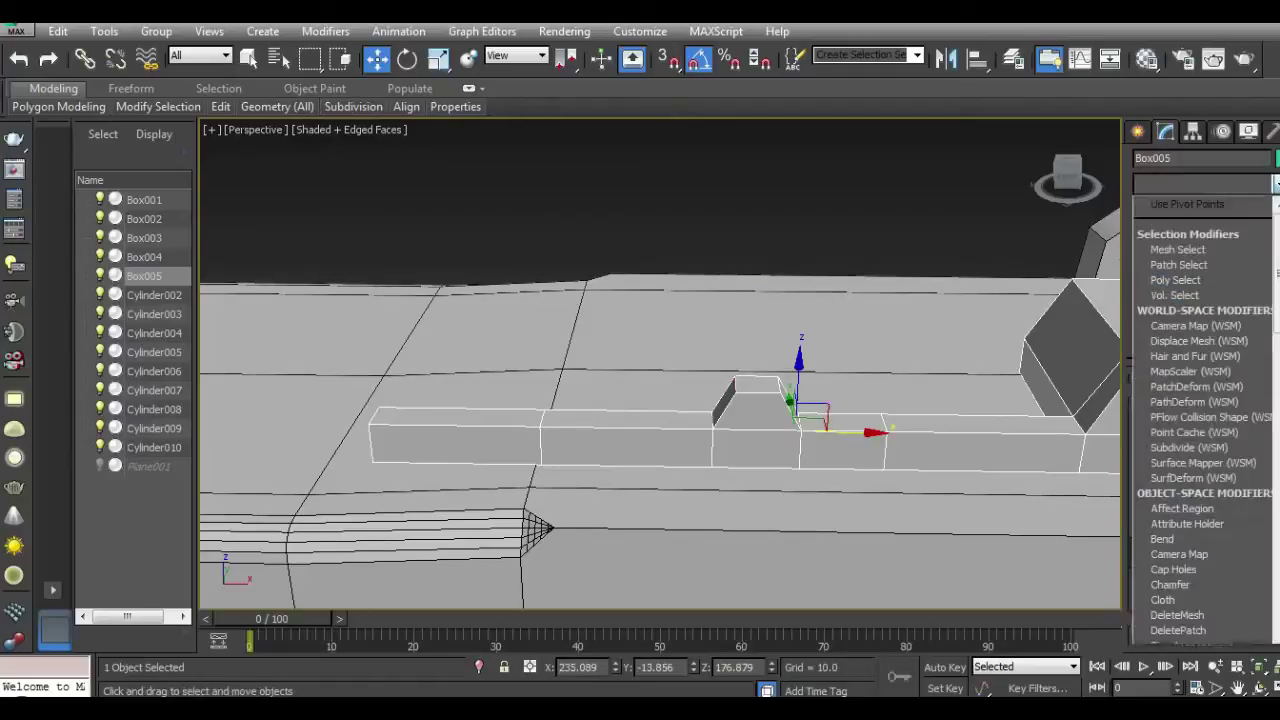
drag(1276, 212, 1275, 540)
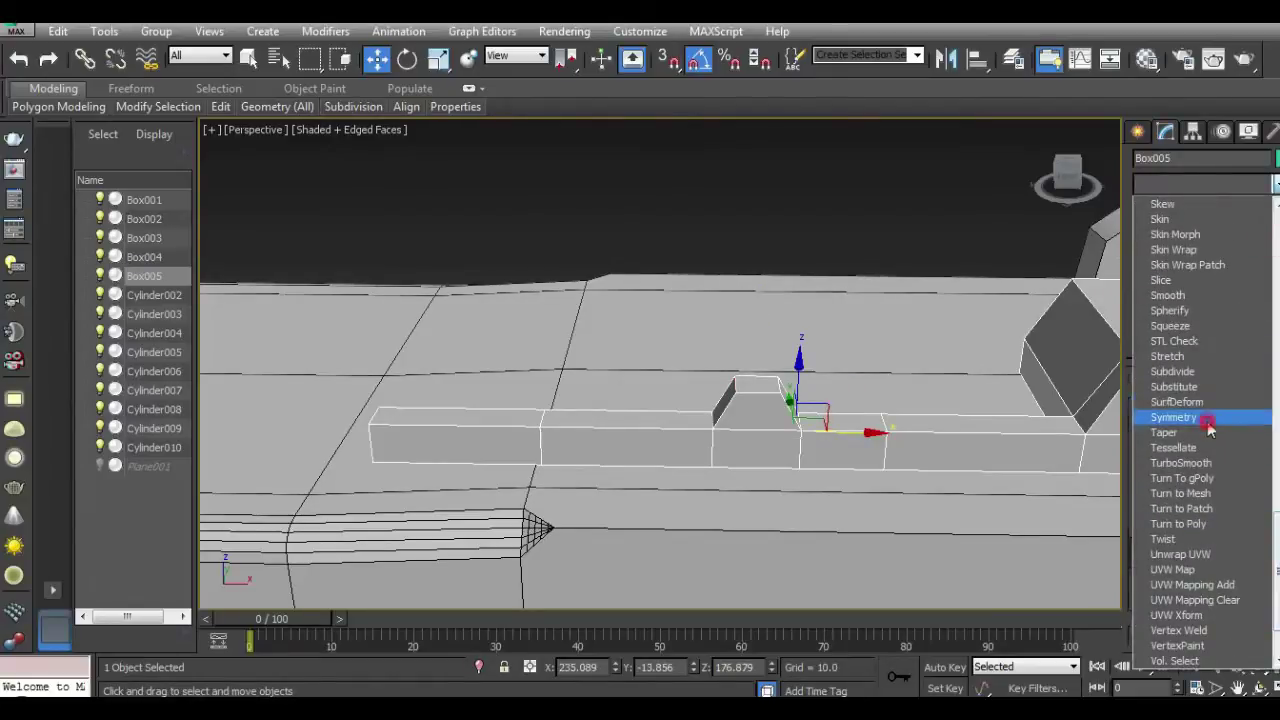
click(1208, 418)
click(1237, 413)
click(1171, 432)
click(1171, 432)
Step: Move the Symmetry mirror plane to form the matching second rail, then reselect Editable Poly
click(1196, 208)
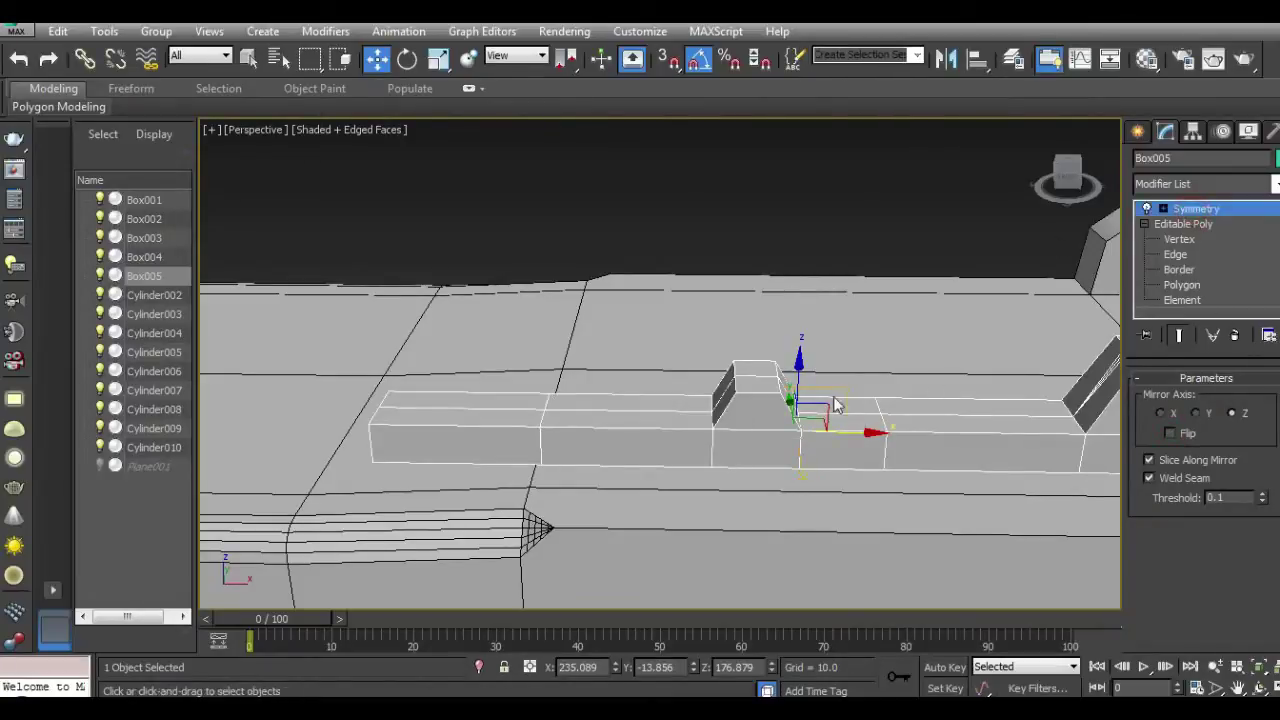
drag(785, 402, 689, 376)
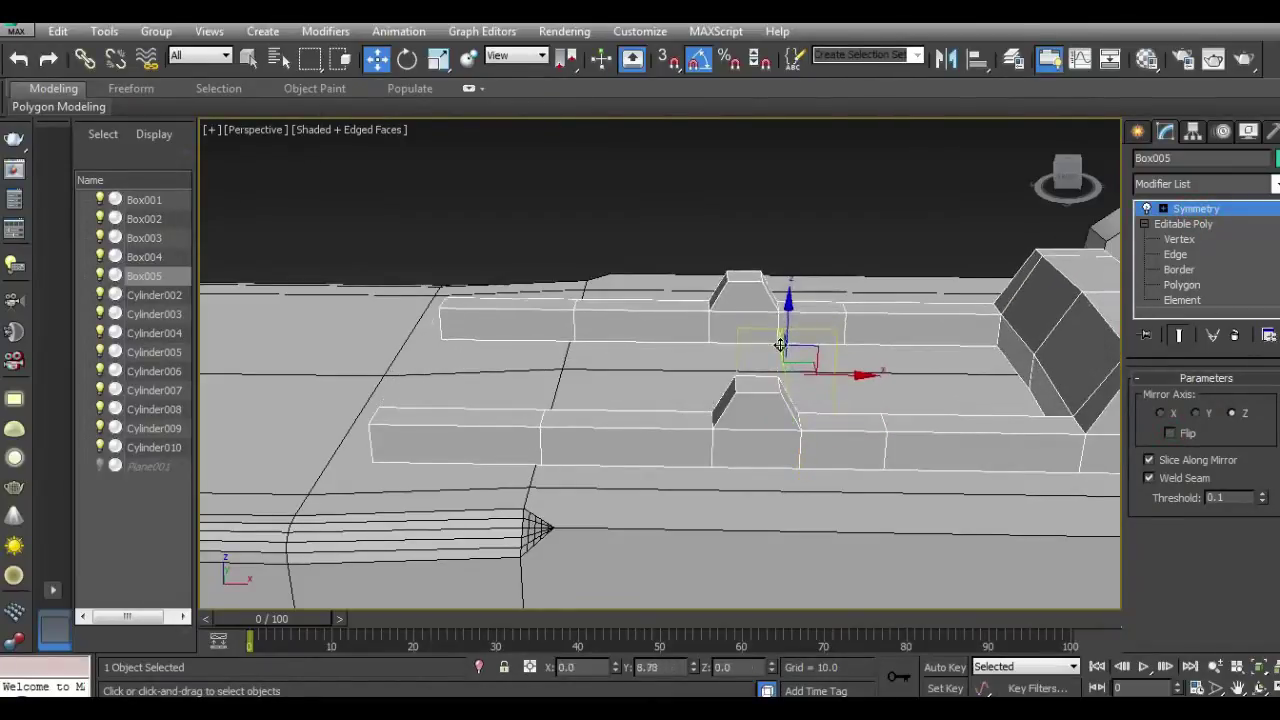
scroll(689, 376, down, 5)
drag(1068, 193, 969, 193)
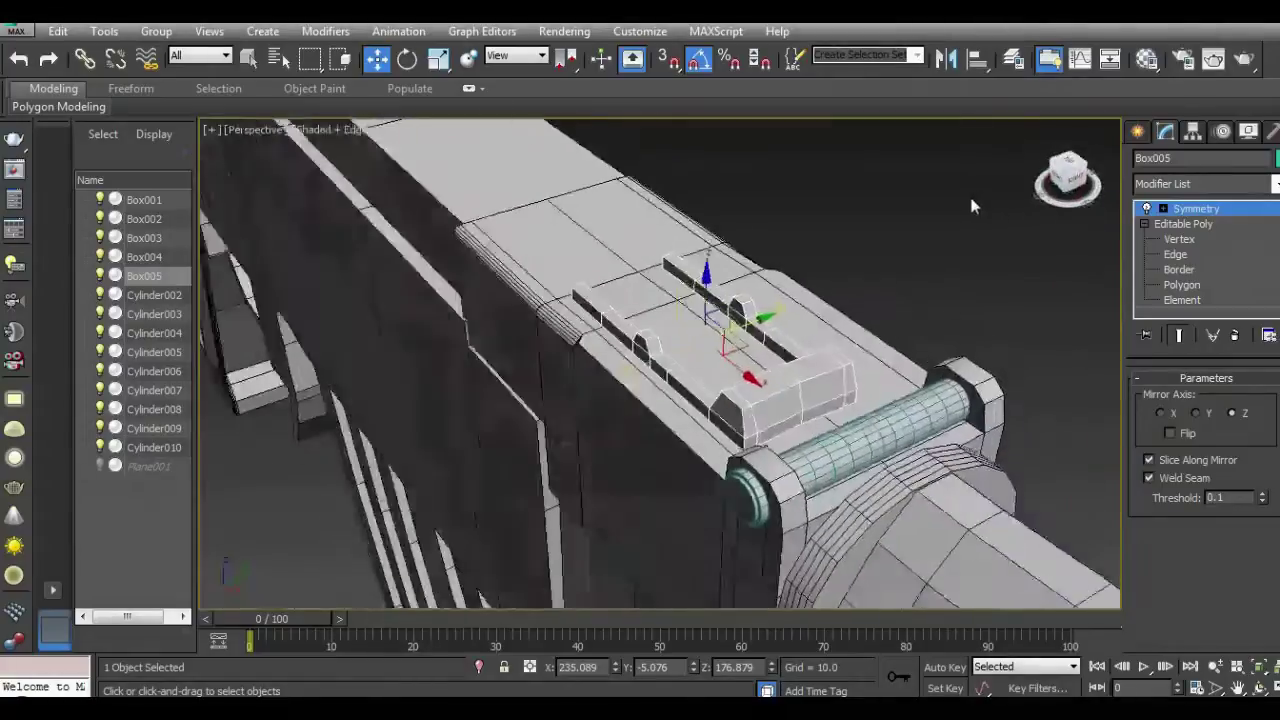
click(1203, 209)
drag(689, 378, 733, 423)
click(1183, 224)
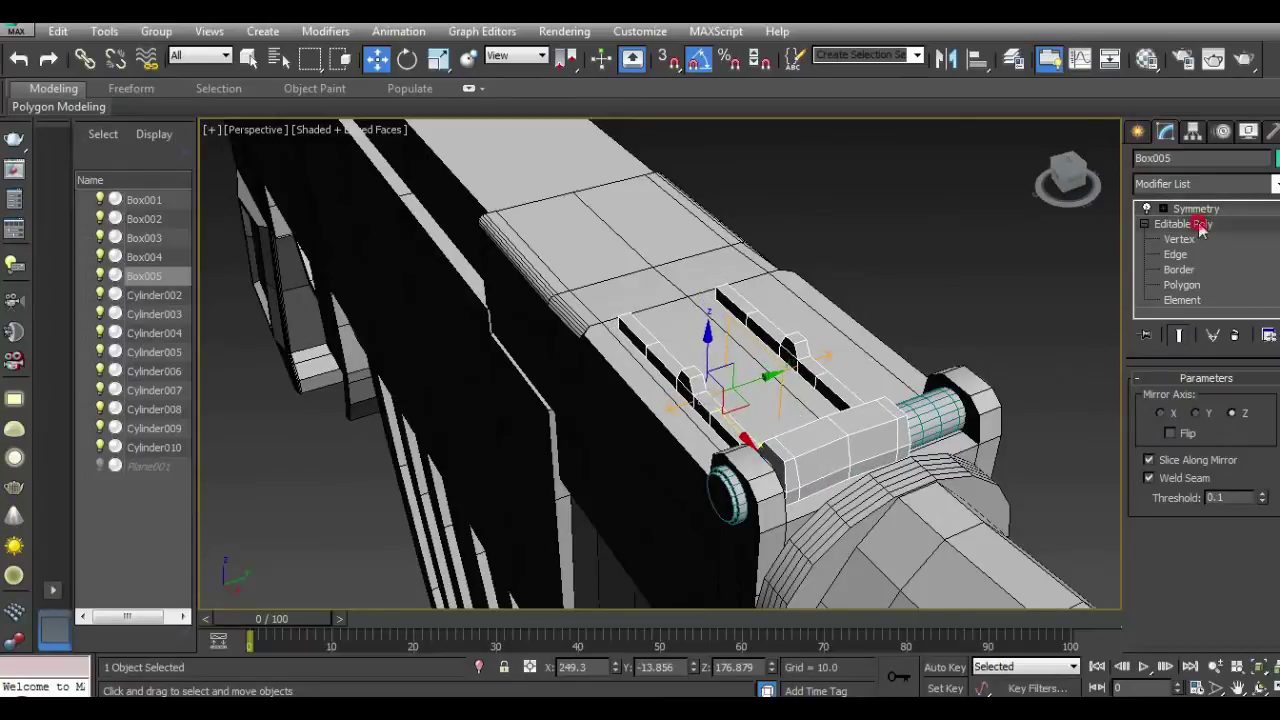
click(1075, 185)
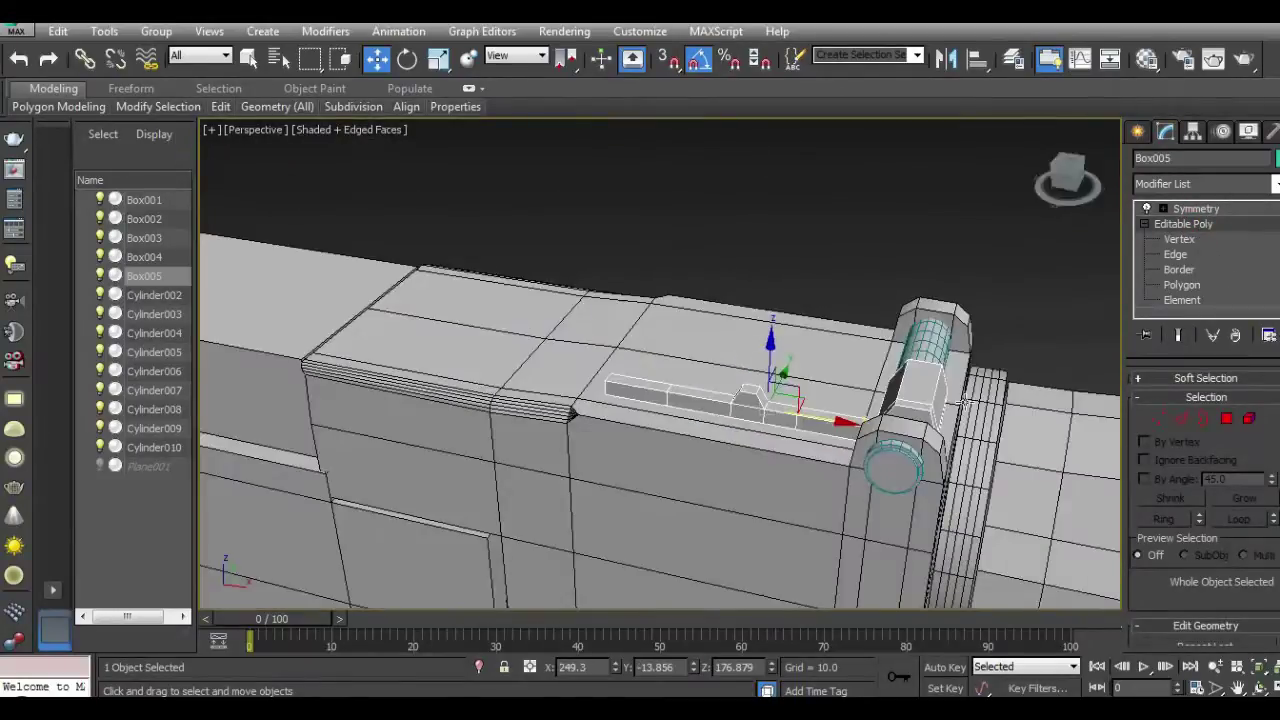
scroll(917, 404, up, 5)
Step: Slide the front piece's top and front faces along the rail
click(1227, 419)
click(868, 320)
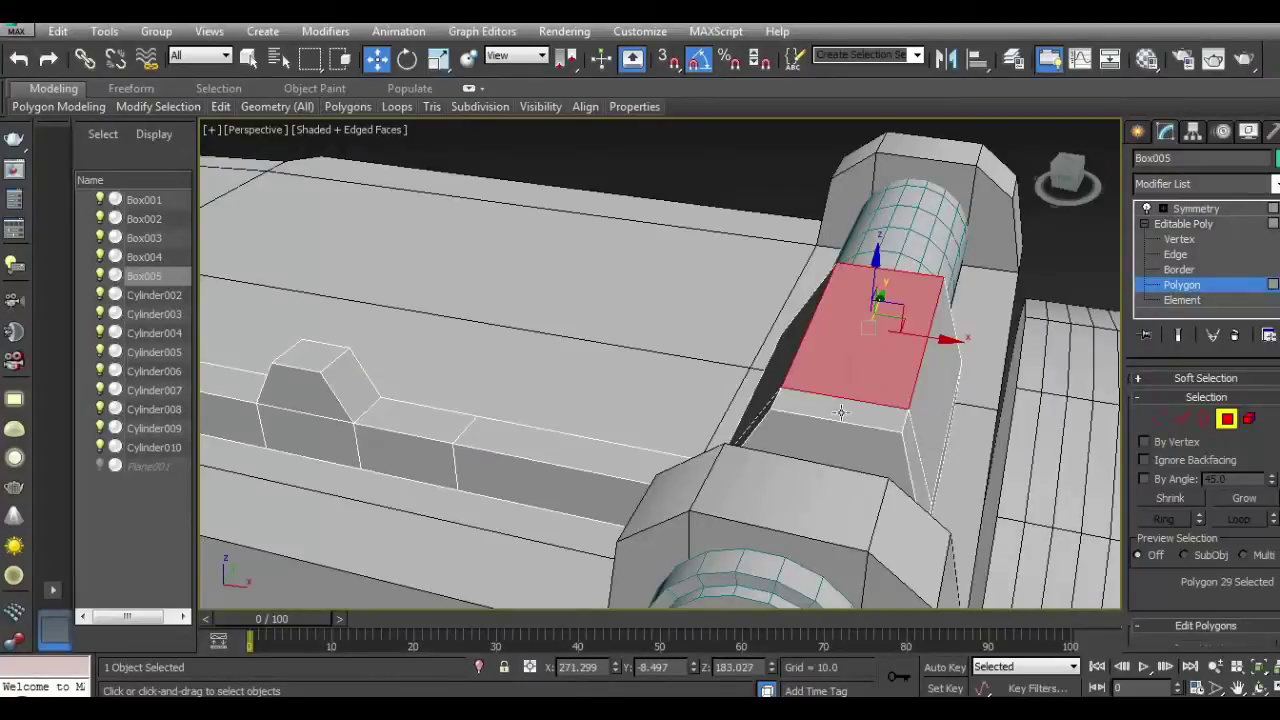
ctrl+click(840, 405)
drag(912, 374, 868, 372)
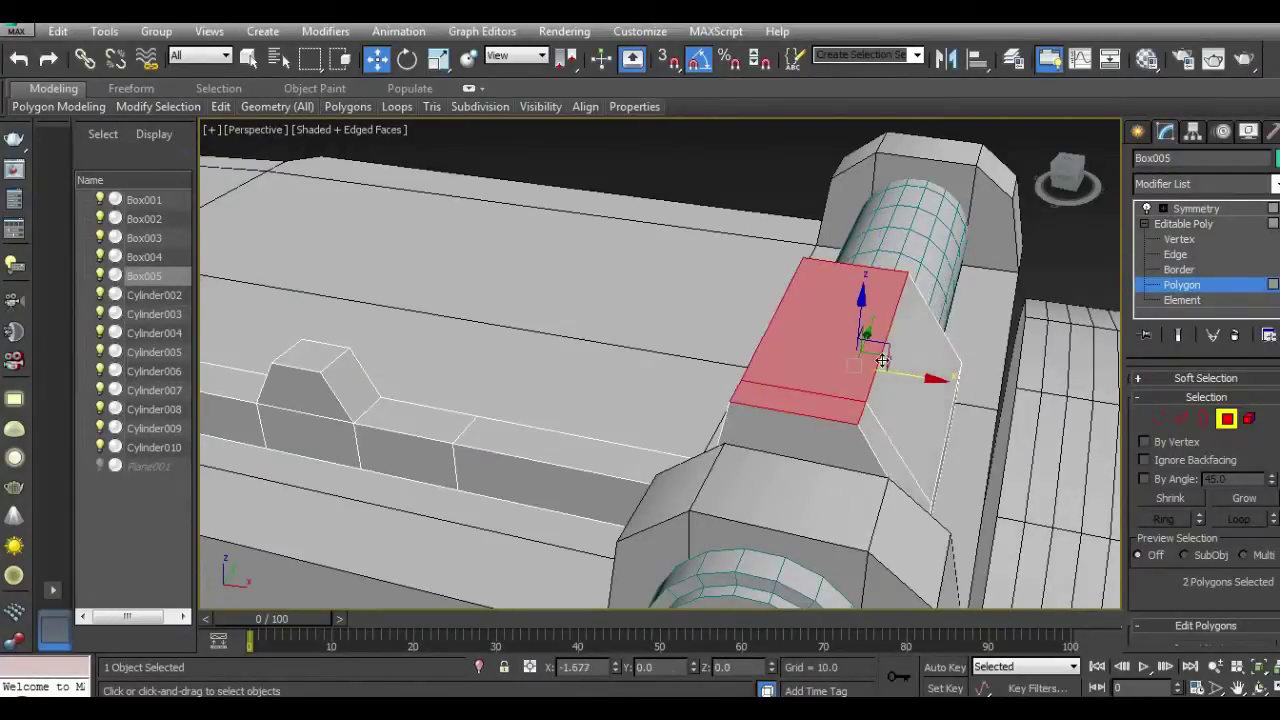
Step: Move the Symmetry mirror plane to change the spacing between the mirrored rails
click(1165, 226)
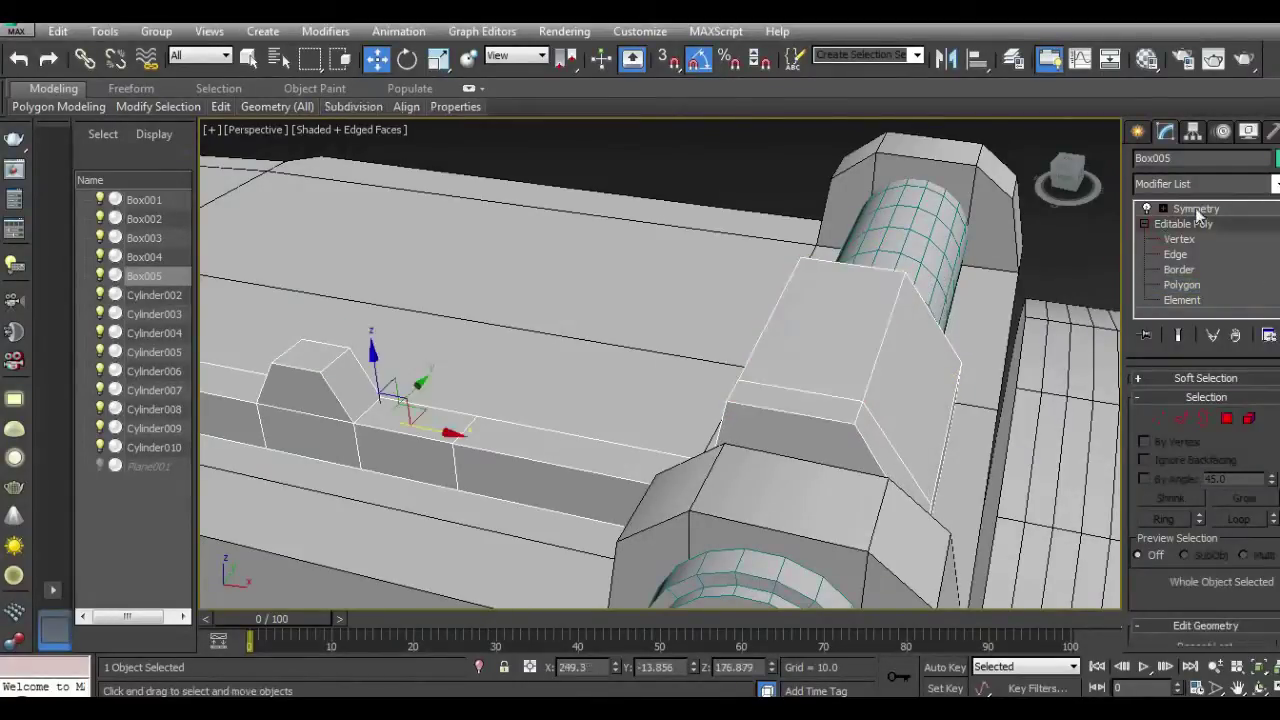
click(1200, 208)
click(1208, 208)
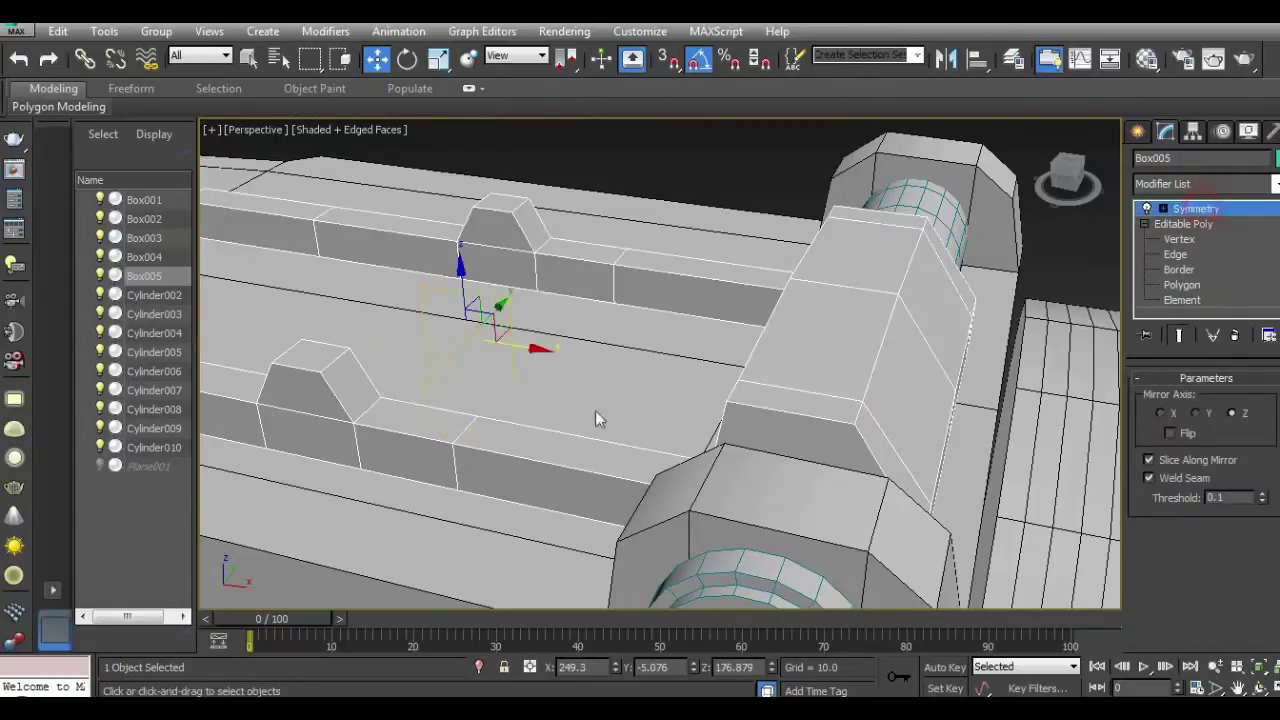
drag(503, 306, 529, 289)
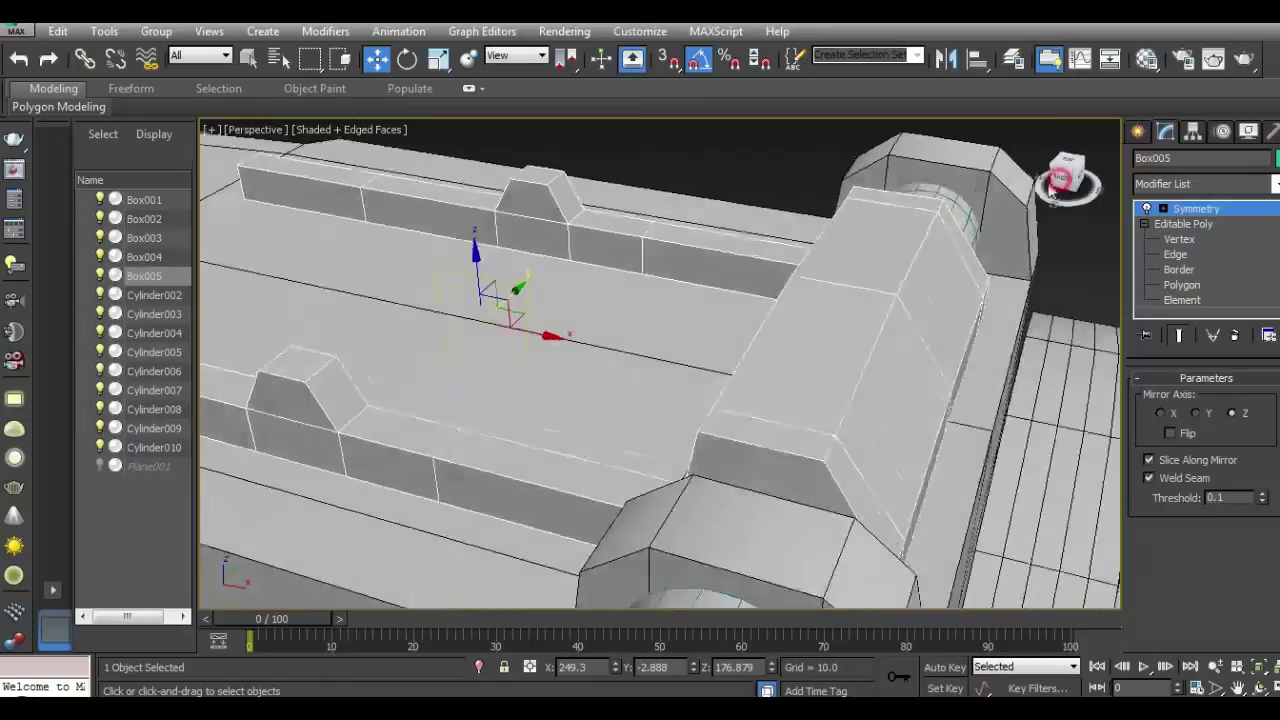
drag(1066, 178, 974, 173)
scroll(766, 373, down, 2)
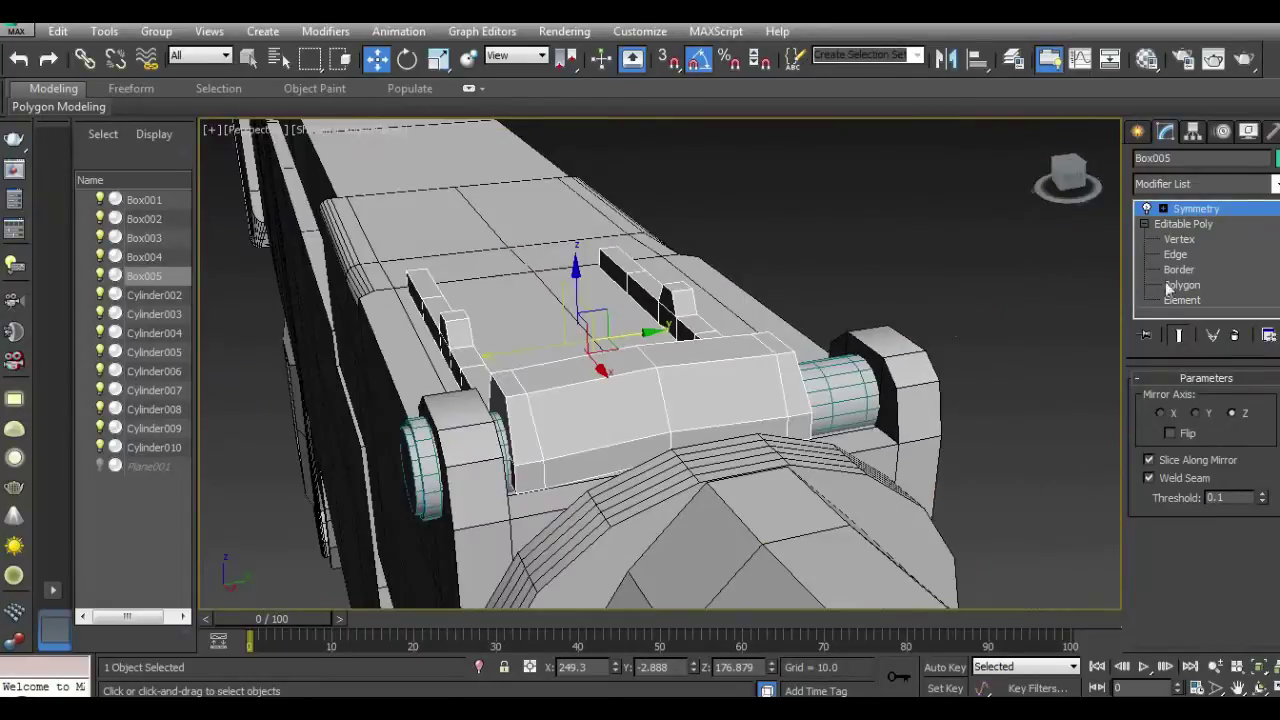
Step: Nudge an edge on the front block vertically
click(1181, 226)
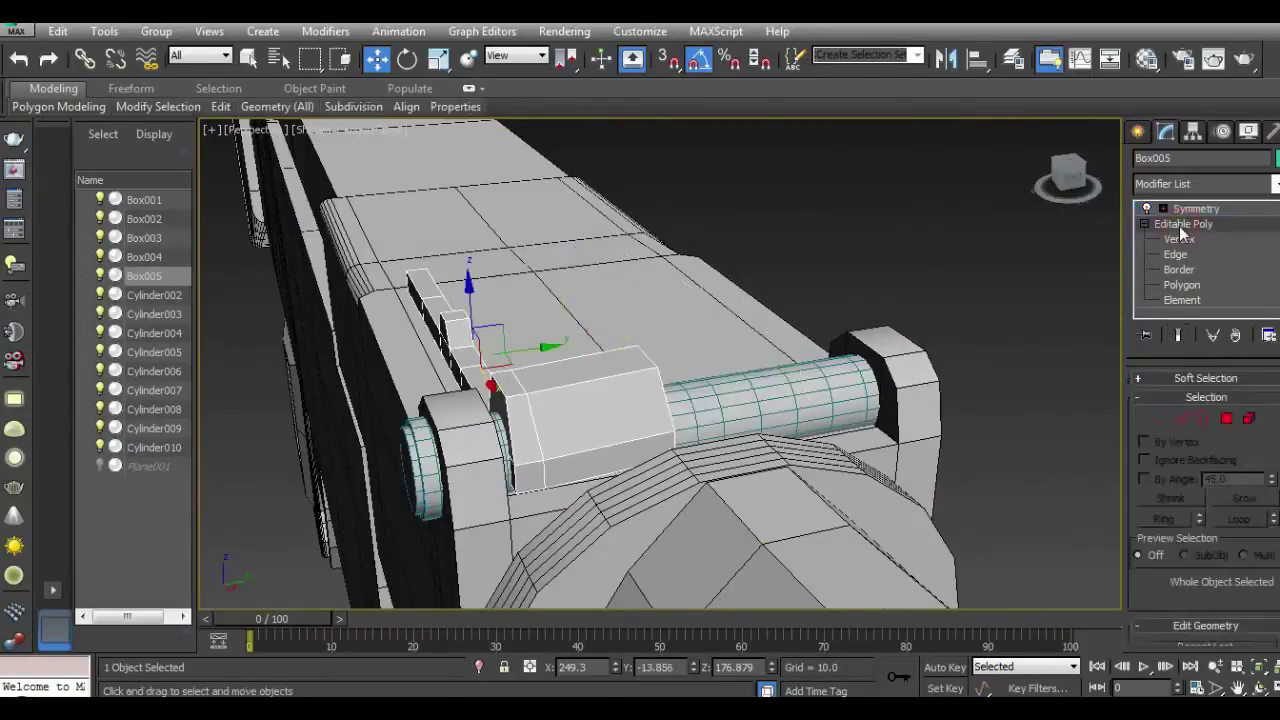
click(1180, 419)
click(644, 358)
drag(648, 309, 650, 315)
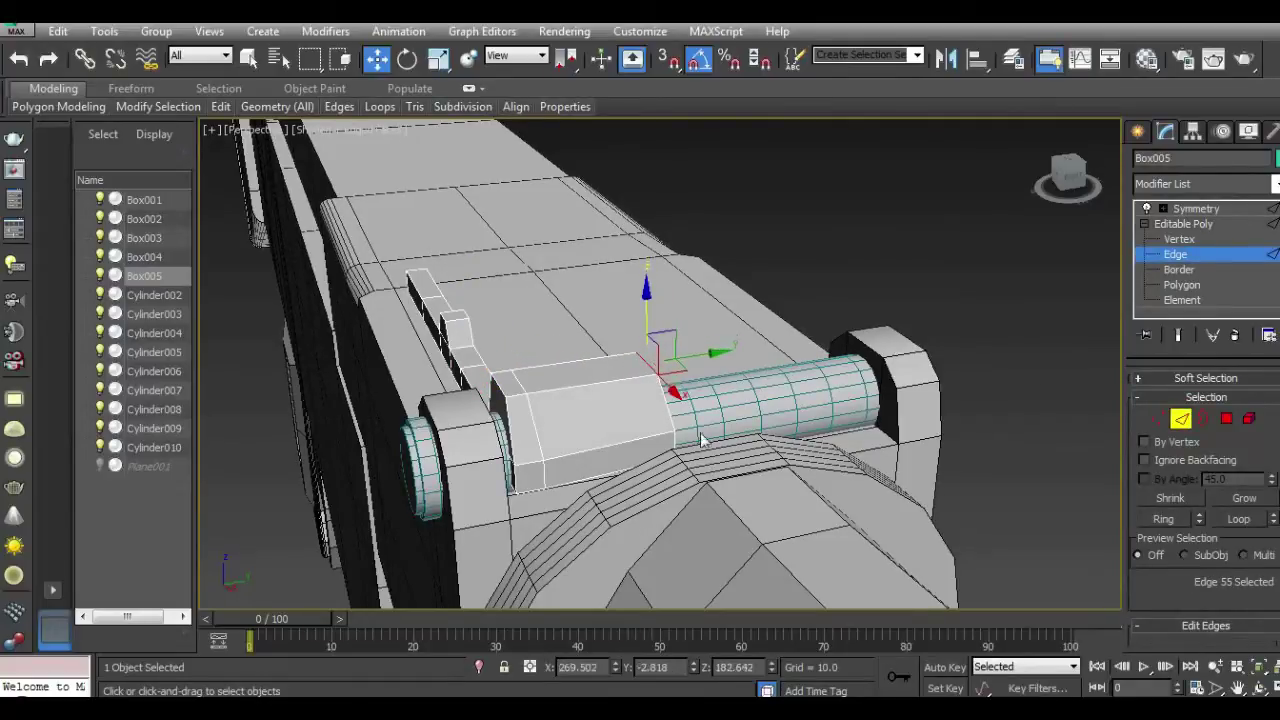
Step: Widen the gap between the mirrored halves by moving the Symmetry mirror plane
click(1157, 419)
click(674, 432)
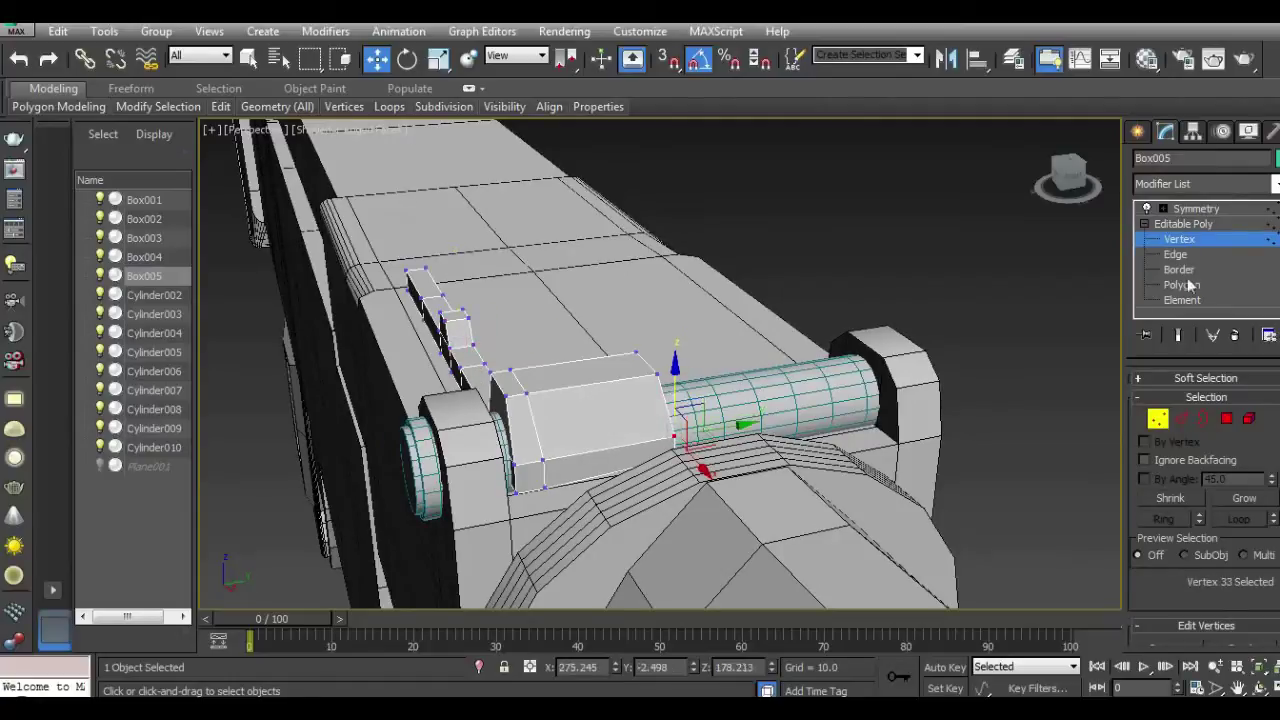
click(1183, 211)
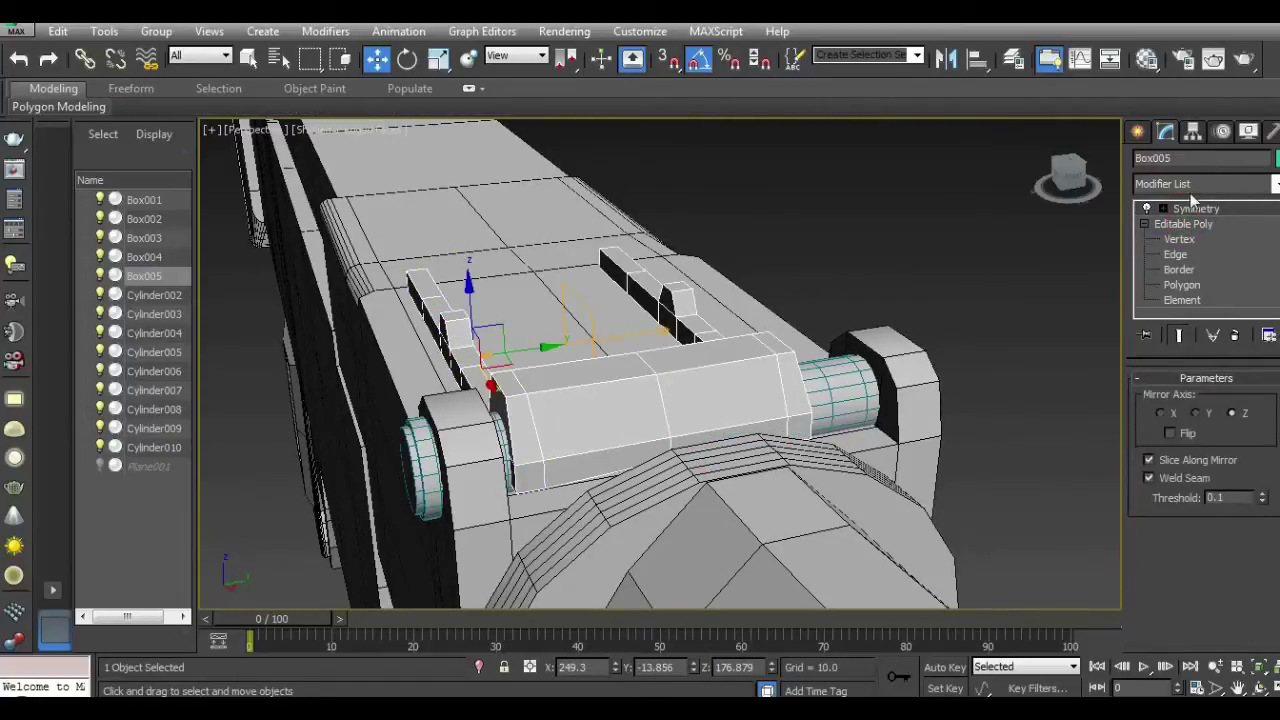
click(1192, 208)
drag(643, 337, 667, 335)
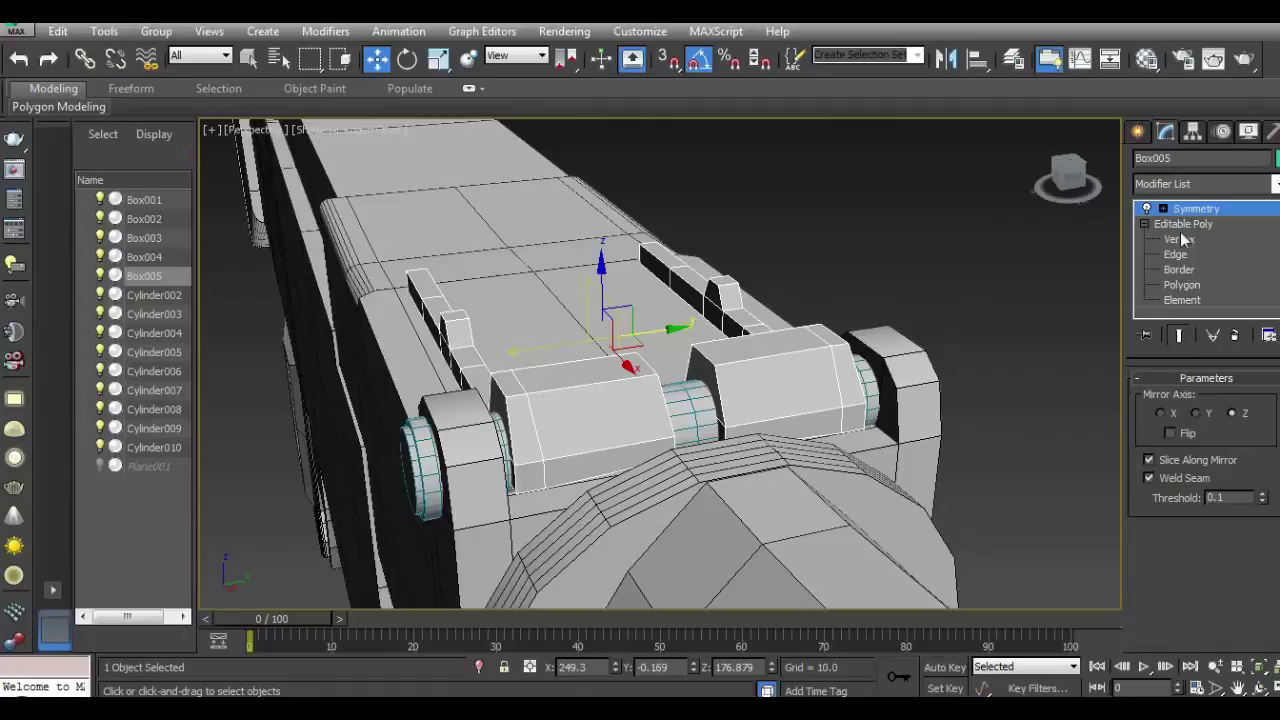
Step: Stretch the block's end faces forward so the block covers the hinge cylinder
click(1180, 285)
drag(1063, 177, 1072, 171)
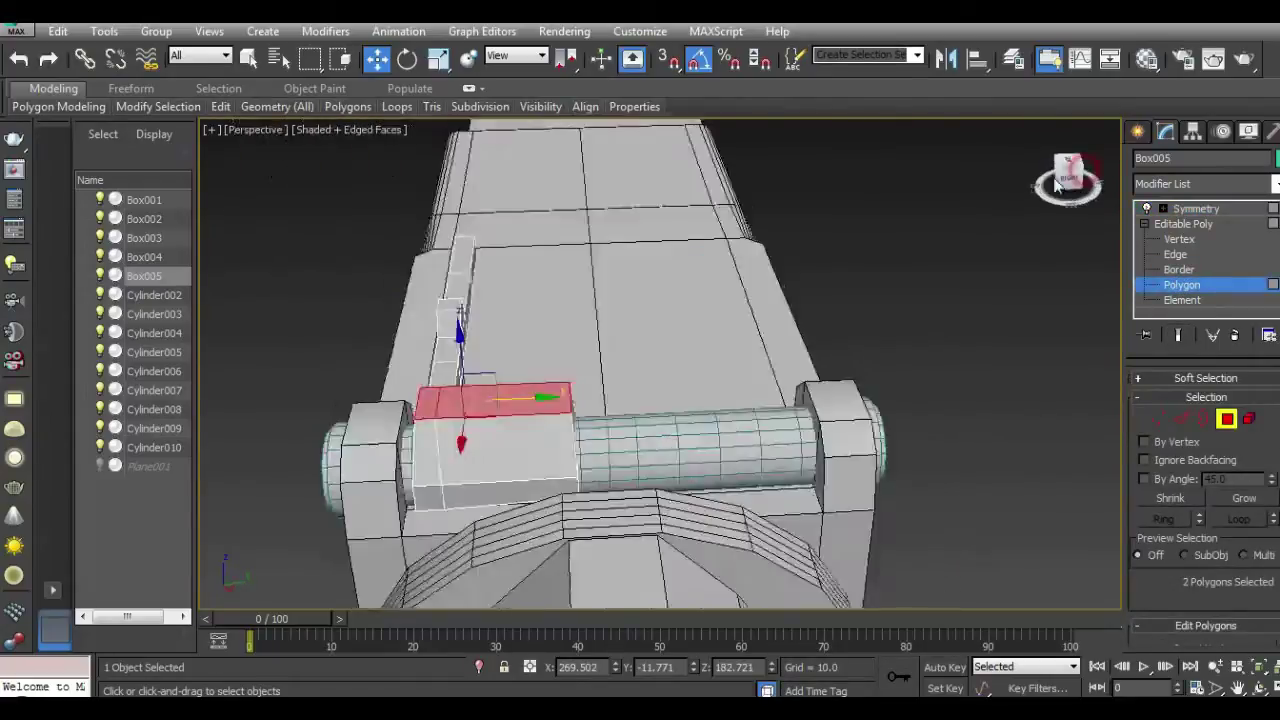
click(497, 420)
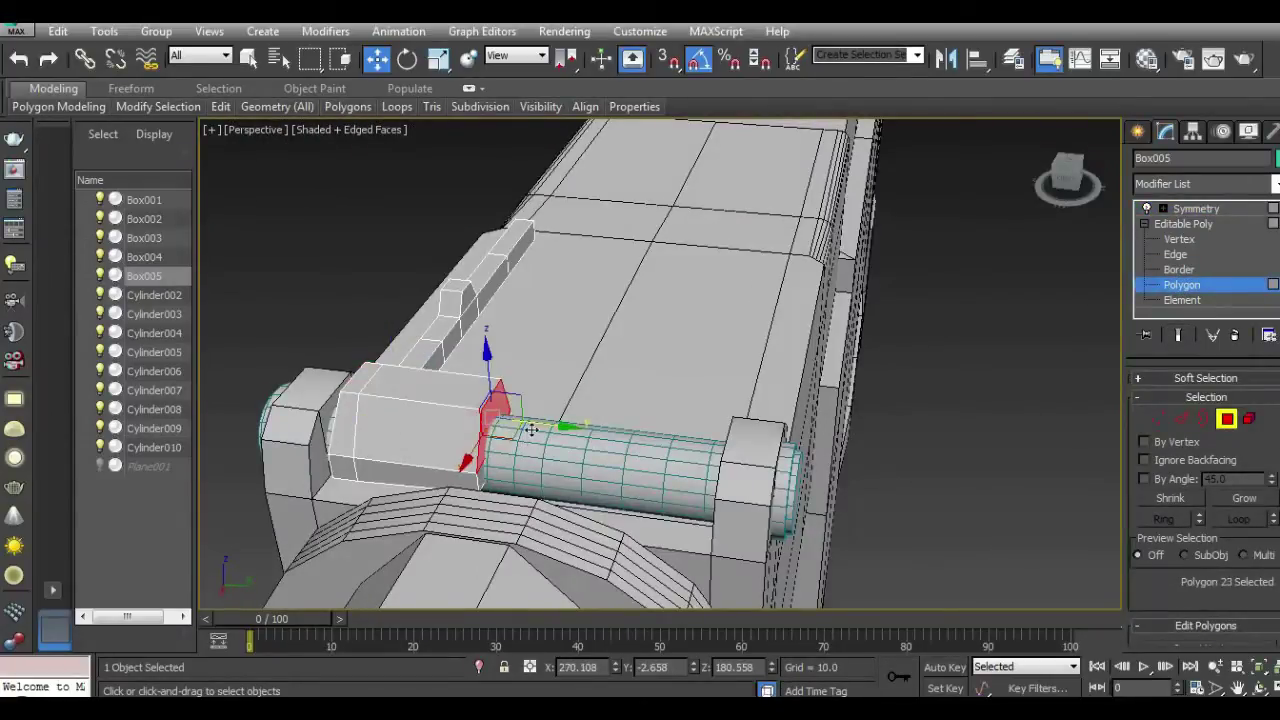
ctrl+click(481, 478)
drag(551, 443, 620, 450)
Step: Lower the rail object slightly to Z 175.708 and check the mirrored result
click(1178, 226)
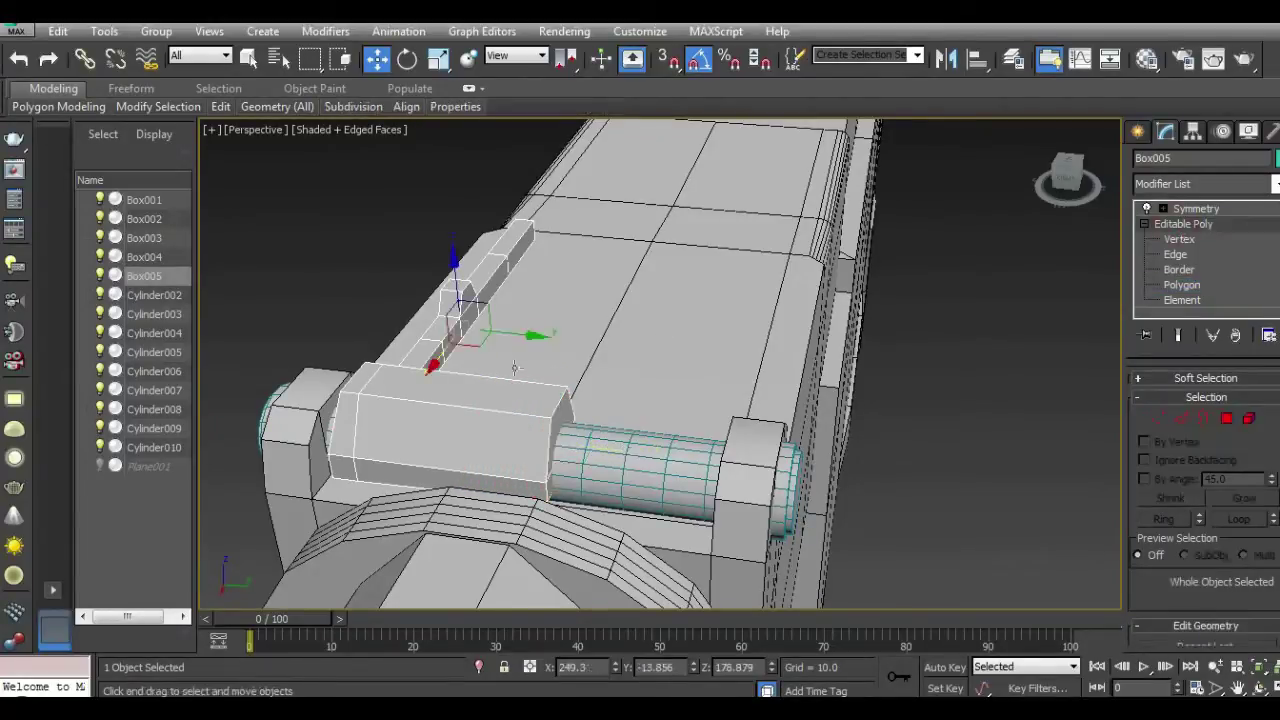
drag(462, 287, 464, 296)
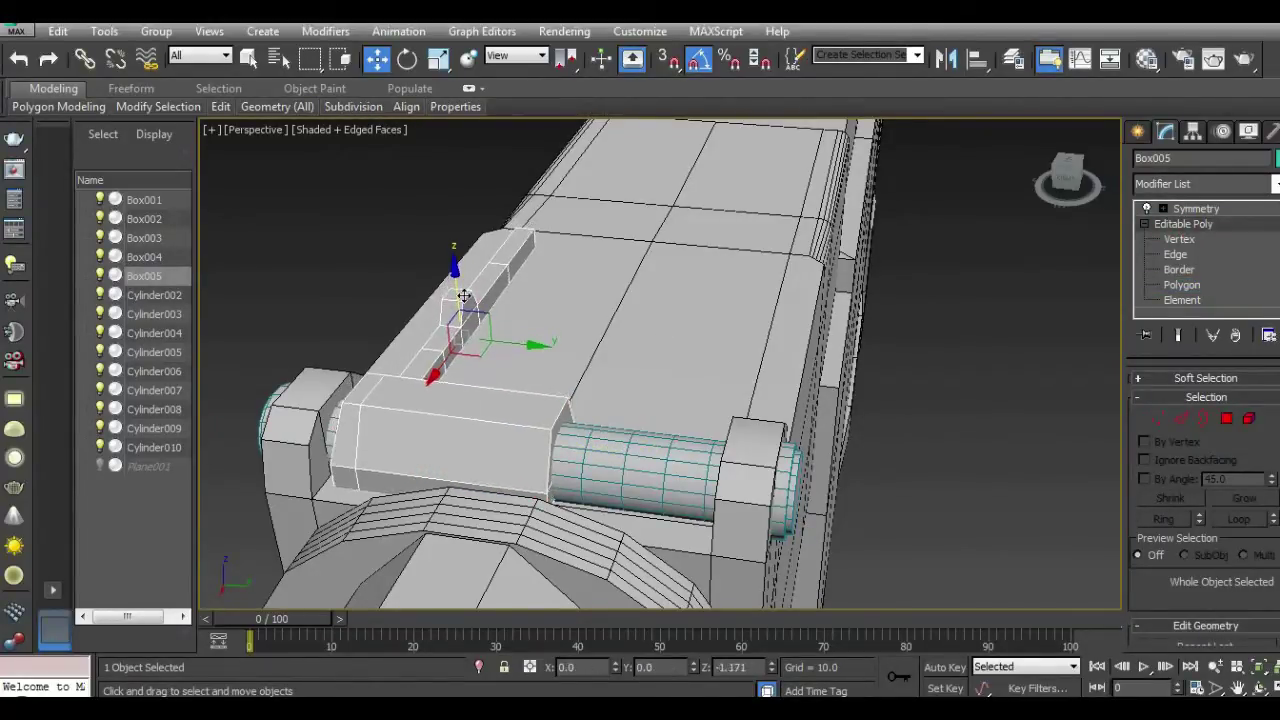
click(1196, 208)
mouse_move(1066, 177)
mouse_down()
mouse_move(1100, 180)
mouse_move(317, 169)
mouse_move(350, 225)
mouse_up()
Step: Clear the selection and reselect the rail object Box005
right_click(1195, 209)
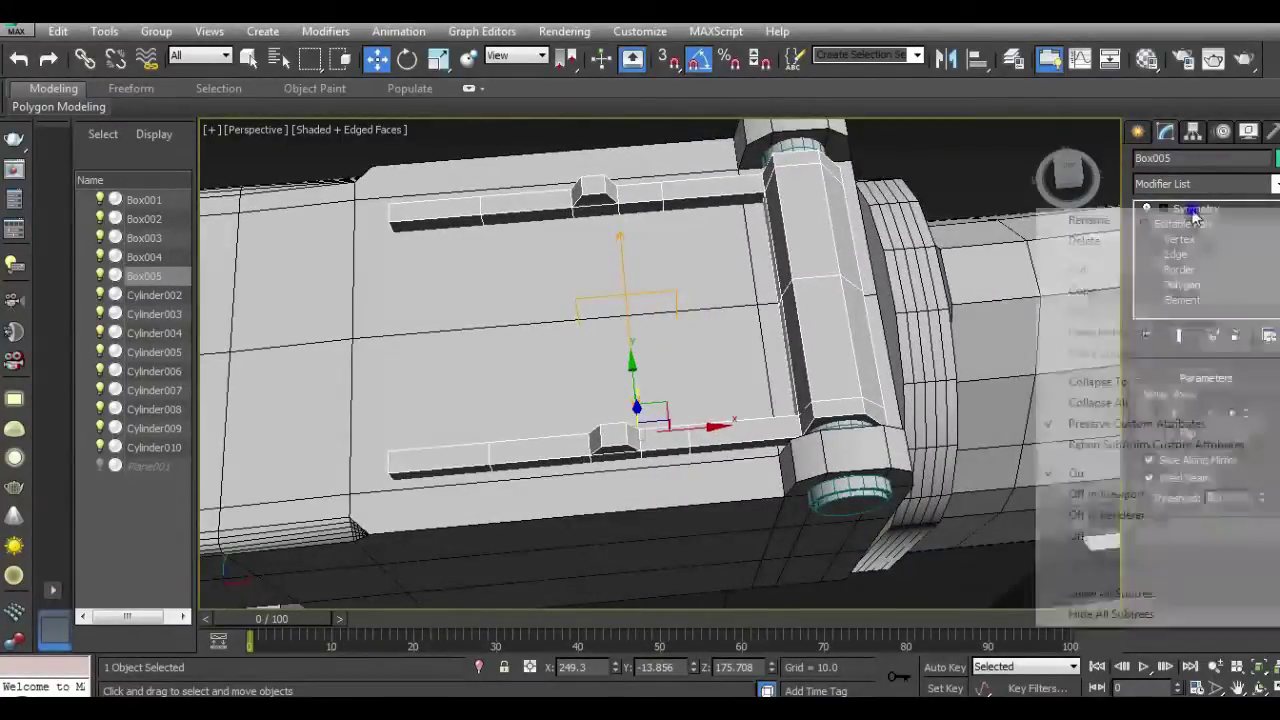
click(1075, 180)
click(1070, 182)
drag(1066, 174, 944, 159)
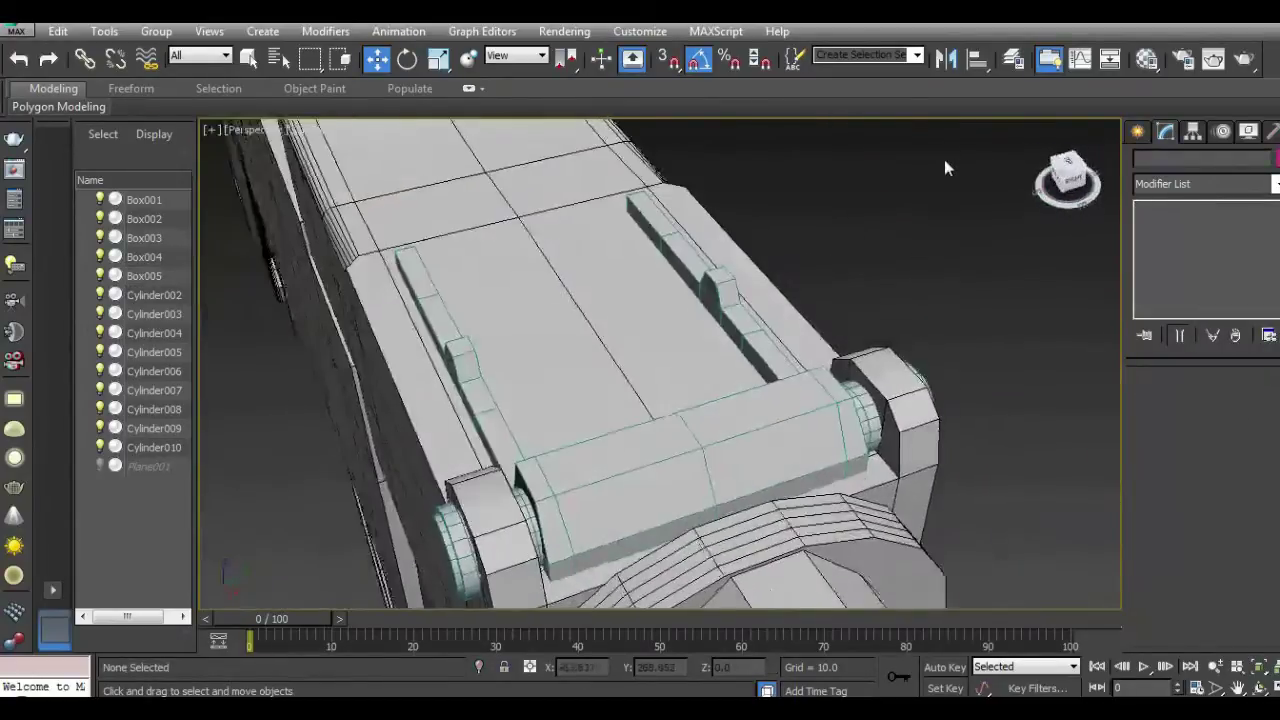
click(721, 415)
Step: Select the block-end edges and the long edges along the rail top
click(1175, 254)
double_click(550, 508)
ctrl+click(505, 435)
ctrl+click(474, 362)
alt+middle_drag(986, 227, 885, 186)
Step: Extend the edge selection along the top bar, try a move, and undo it
ctrl+click(624, 283)
ctrl+click(678, 280)
scroll(608, 268, up, 2)
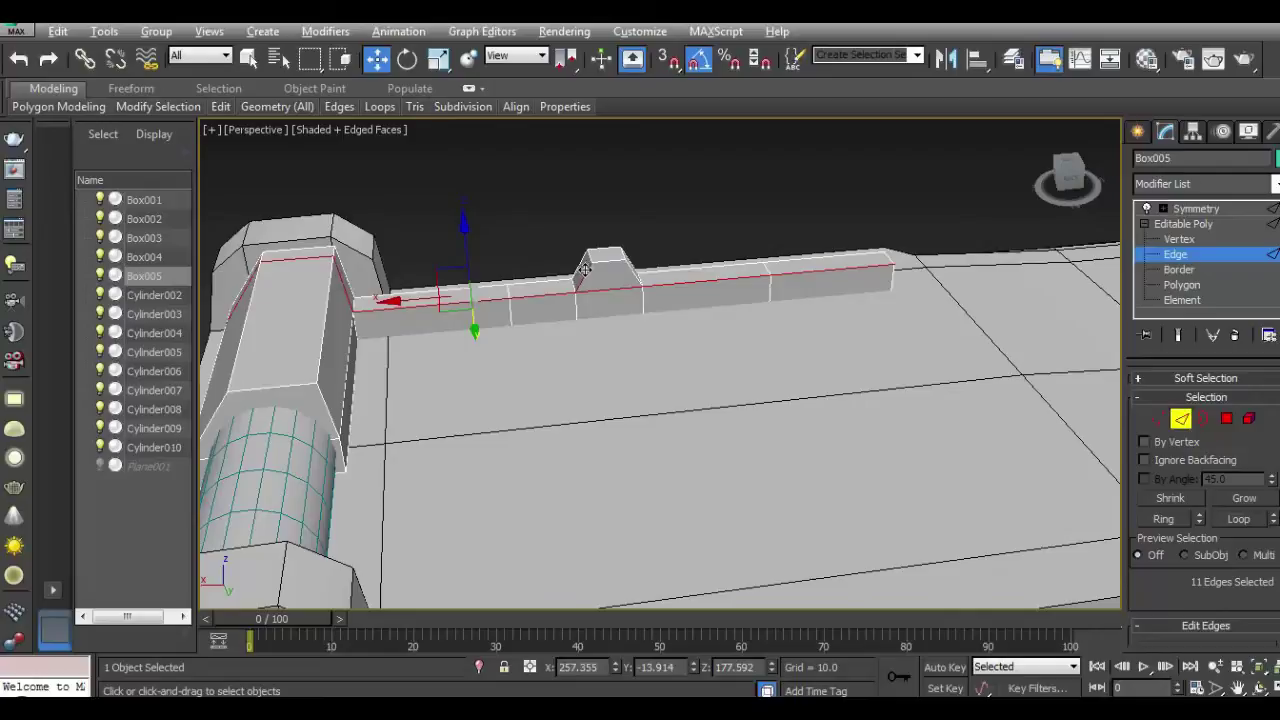
alt+click(585, 268)
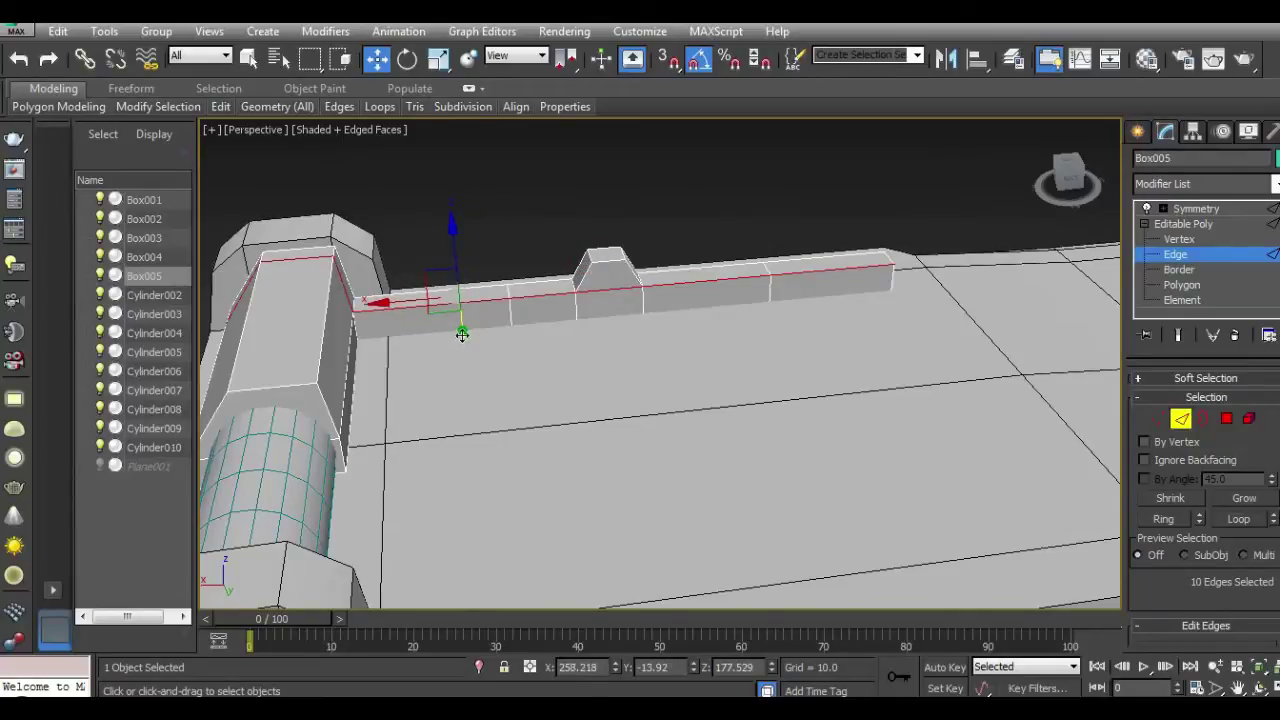
drag(463, 331, 463, 320)
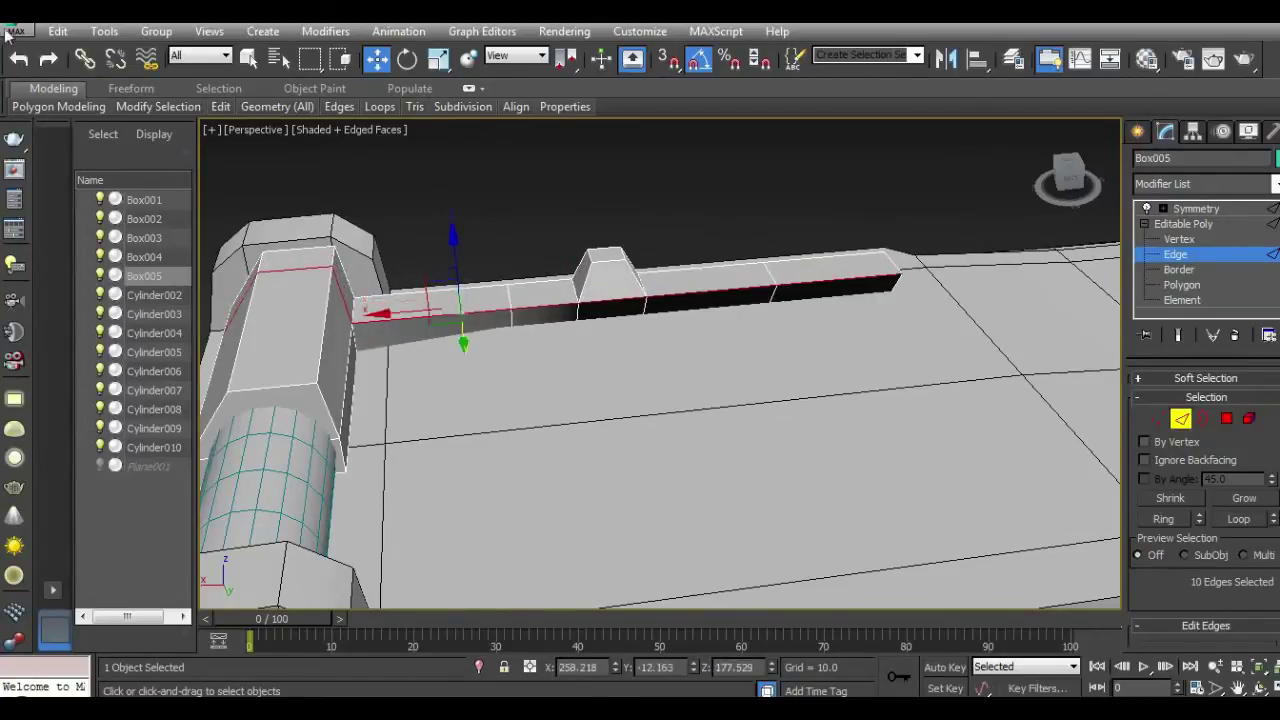
click(19, 60)
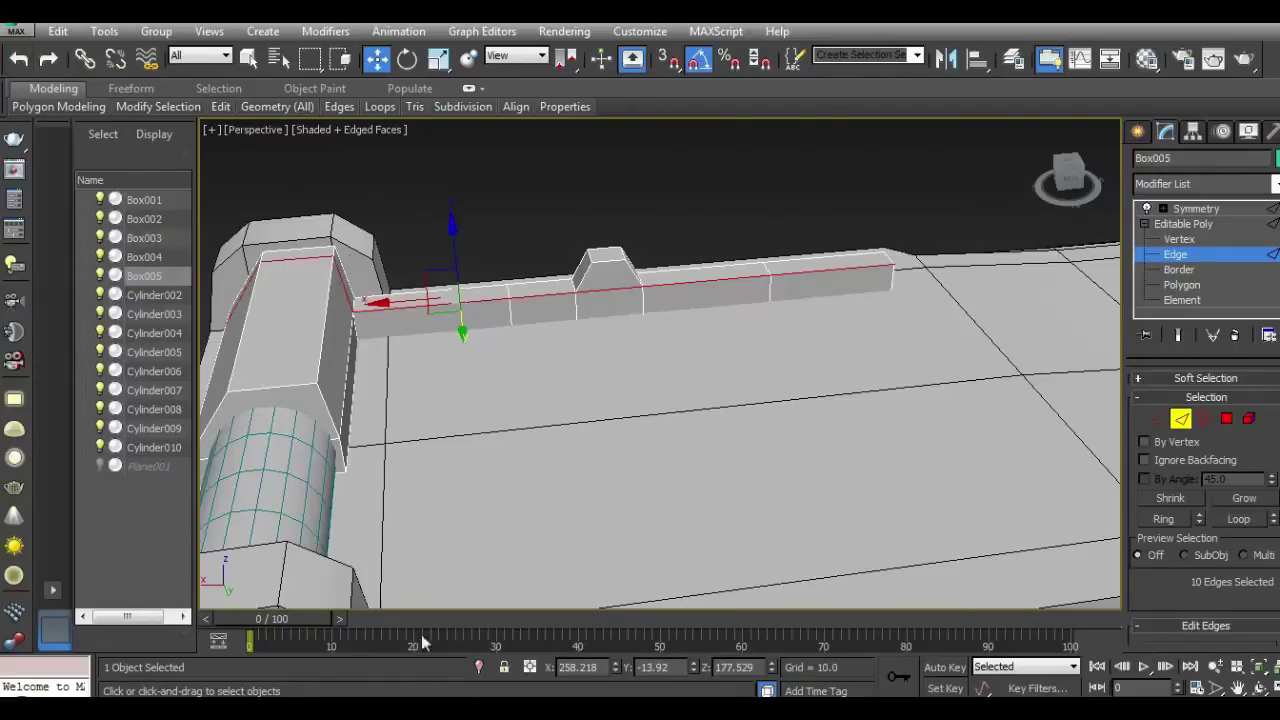
Step: Isolate the rail and add its end edge and bottom edge loop to the selection
click(480, 672)
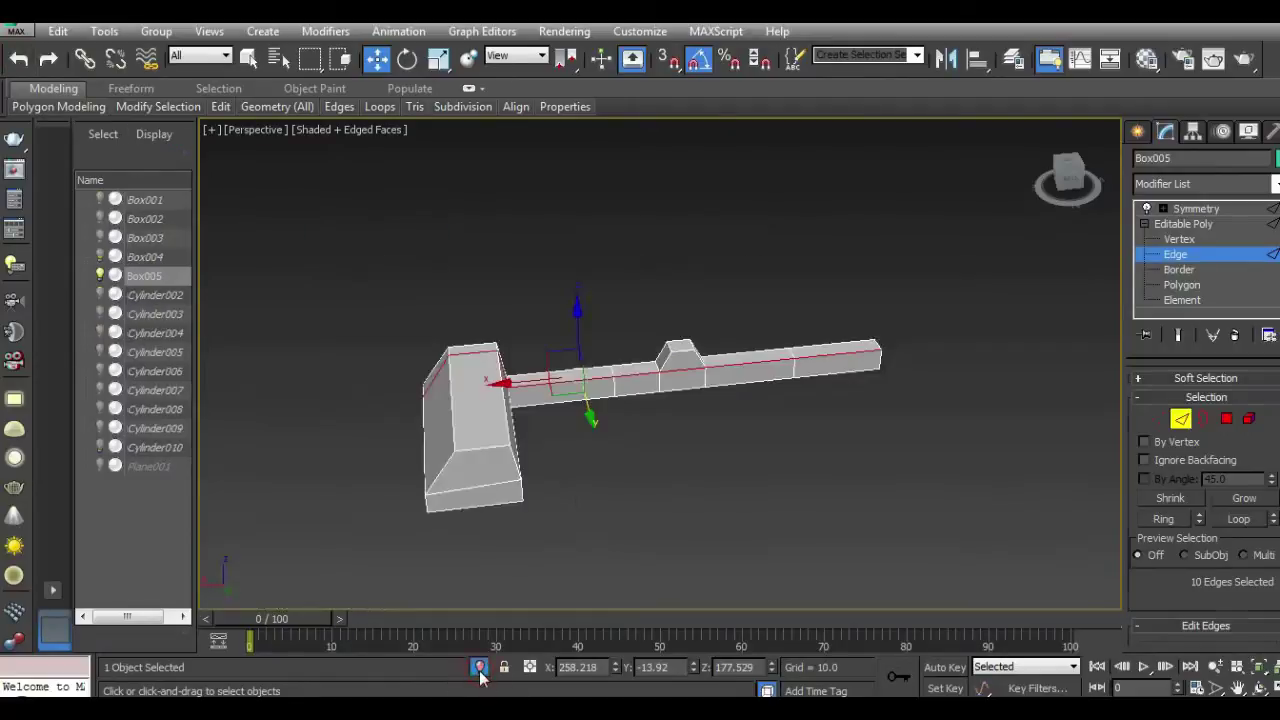
scroll(546, 404, up, 2)
ctrl+click(553, 402)
ctrl+double_click(671, 393)
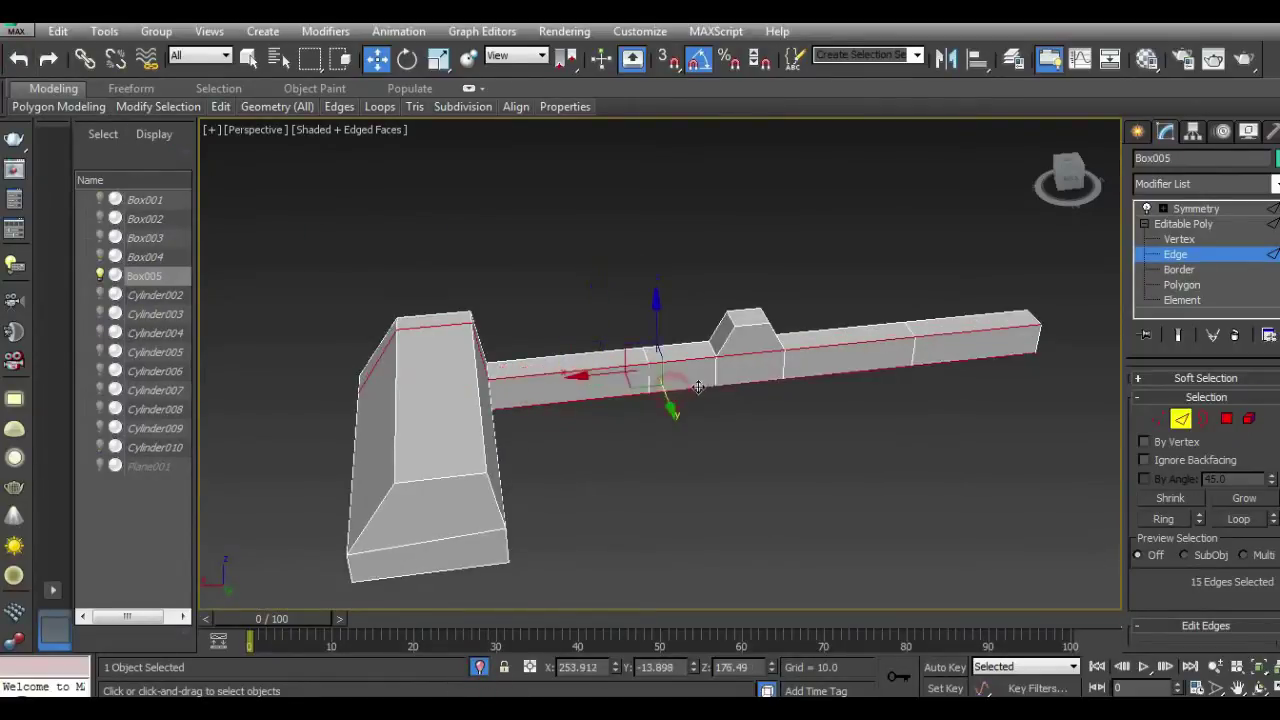
click(480, 669)
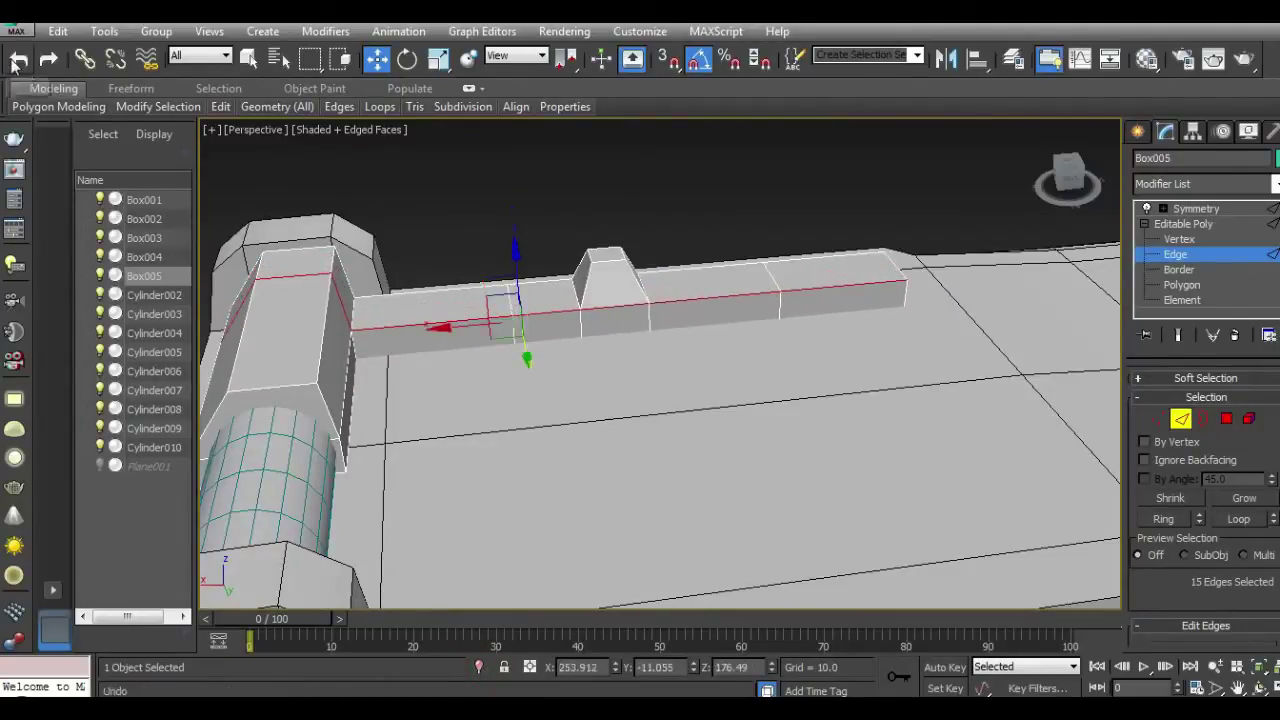
Step: Add the edges around the raised block and shift the selection sideways along Y
ctrl+click(580, 268)
ctrl+click(605, 252)
ctrl+click(632, 275)
drag(537, 326, 556, 356)
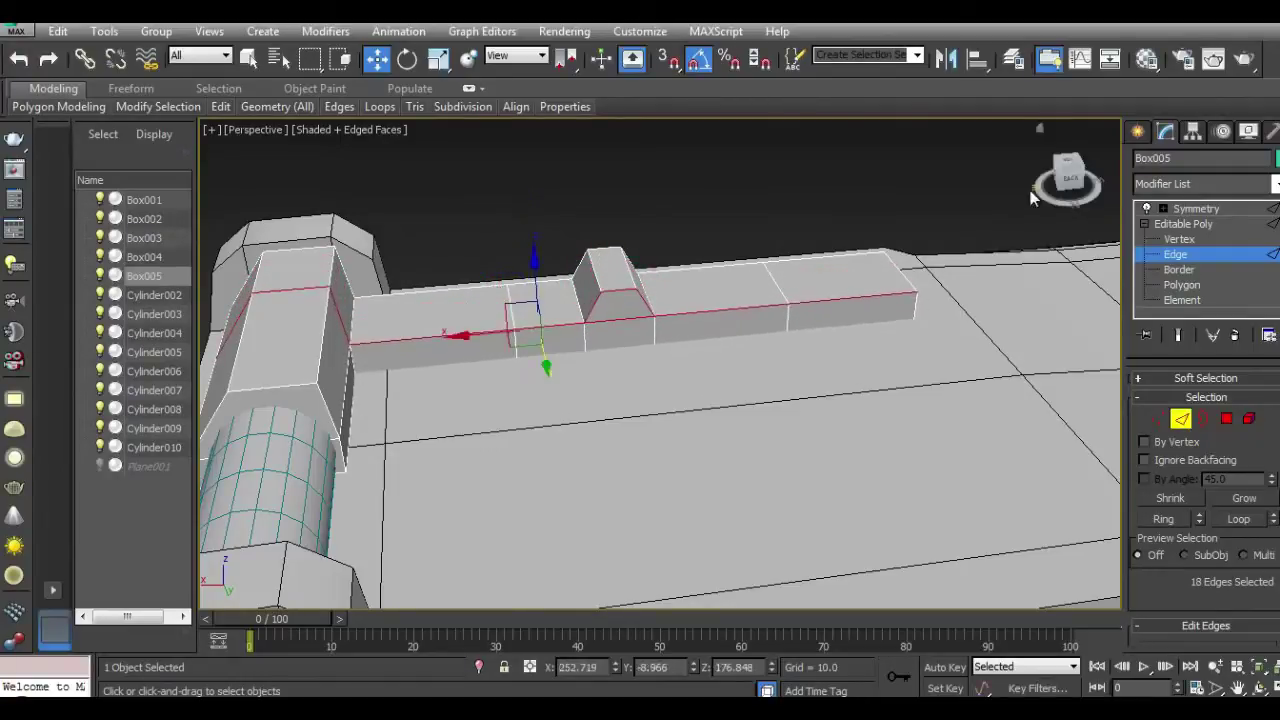
drag(1066, 178, 313, 180)
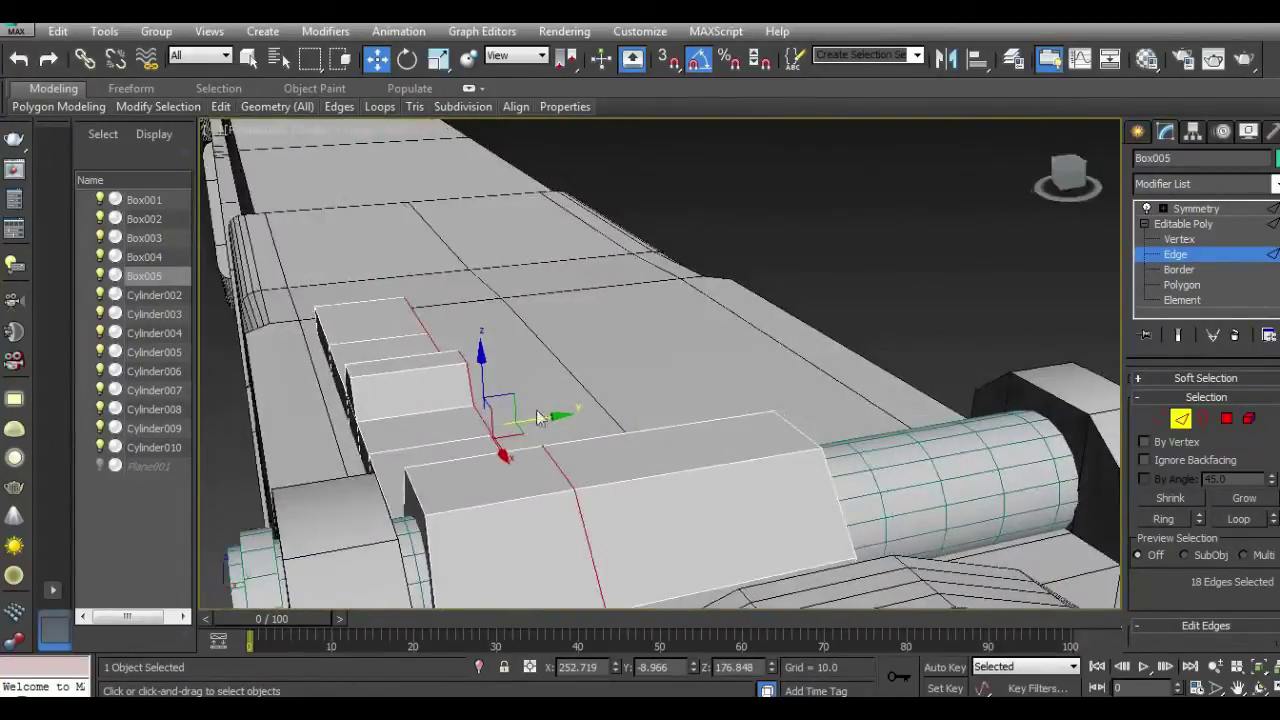
drag(539, 414, 502, 420)
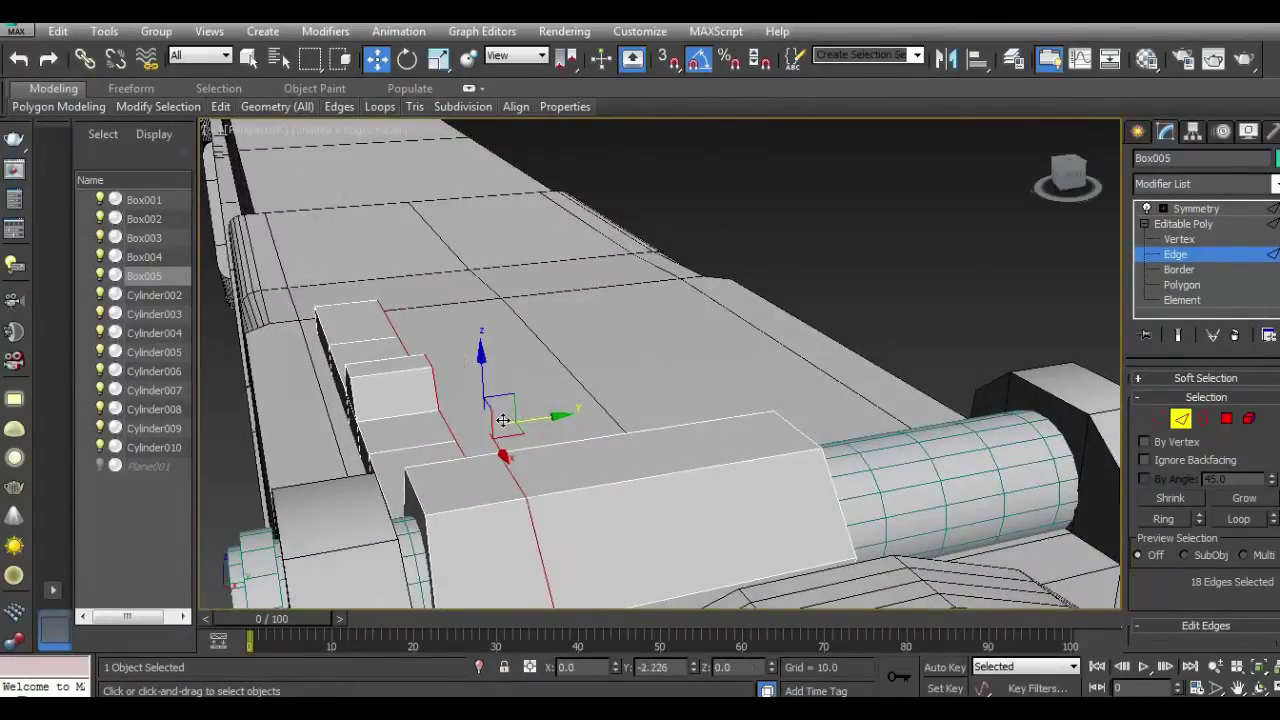
Step: In Front view, collapse the Symmetry modifier into the editable poly with Collapse All
click(1192, 209)
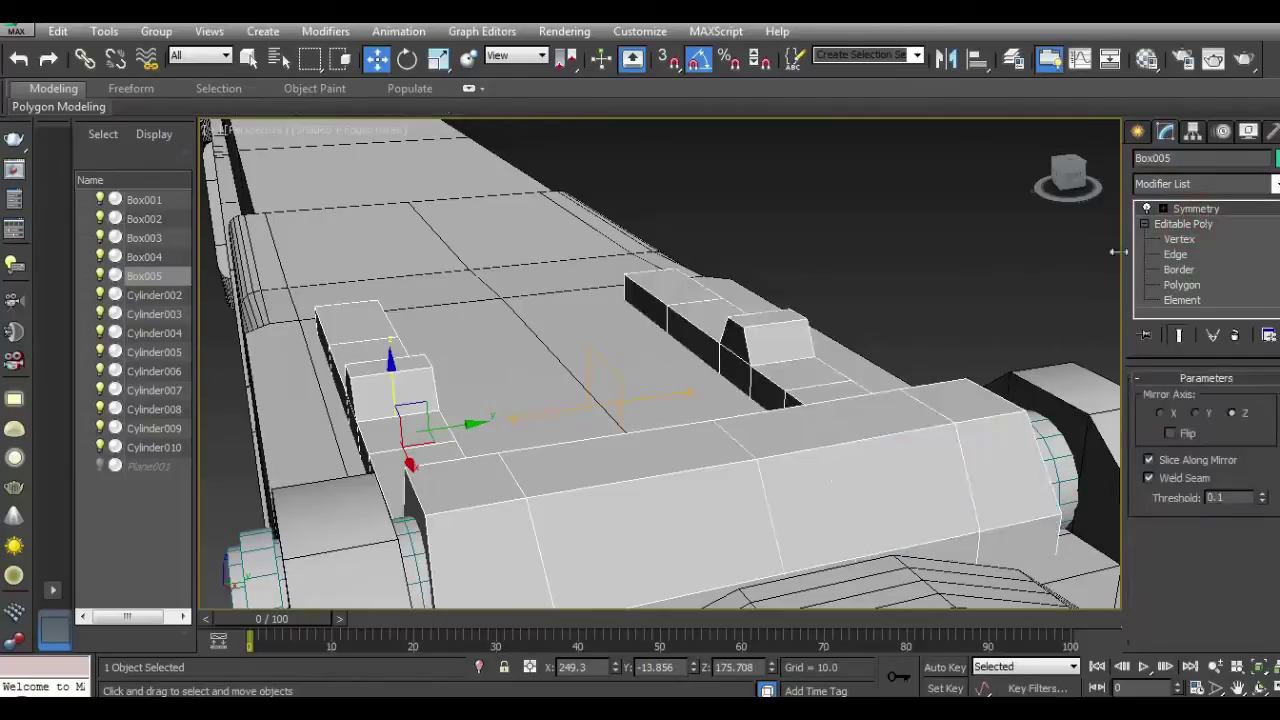
click(1068, 186)
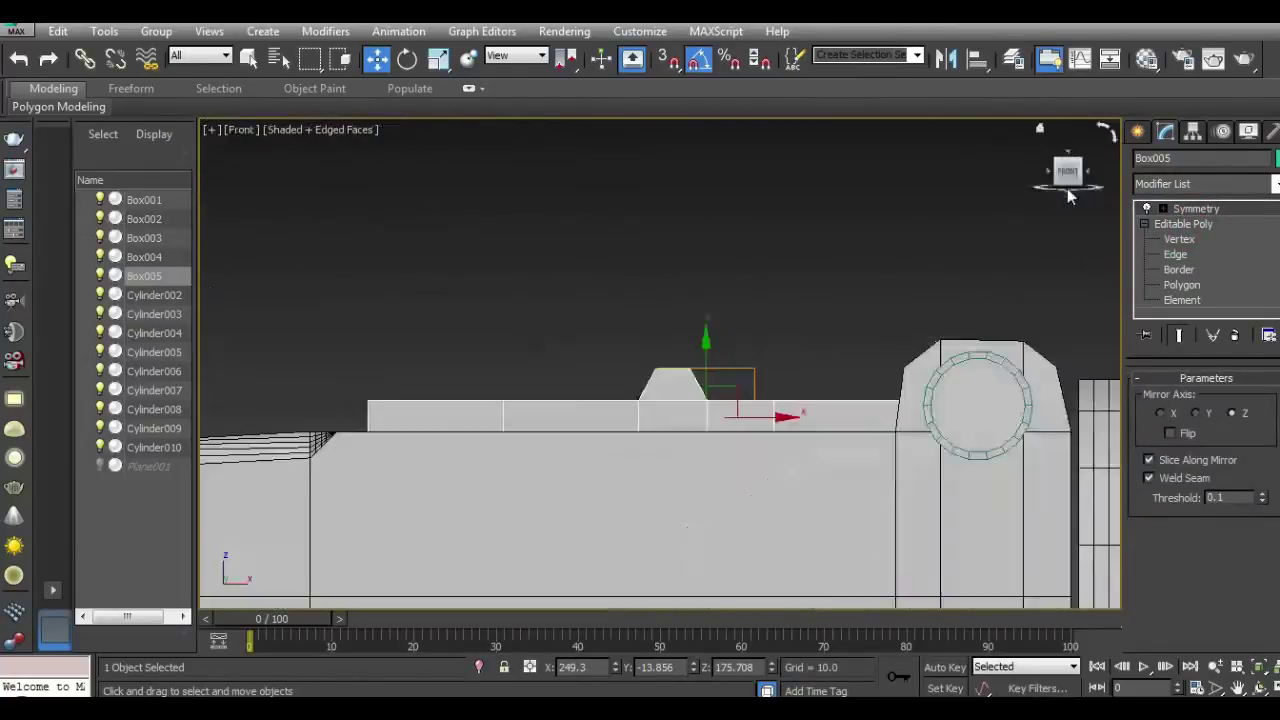
right_click(1222, 222)
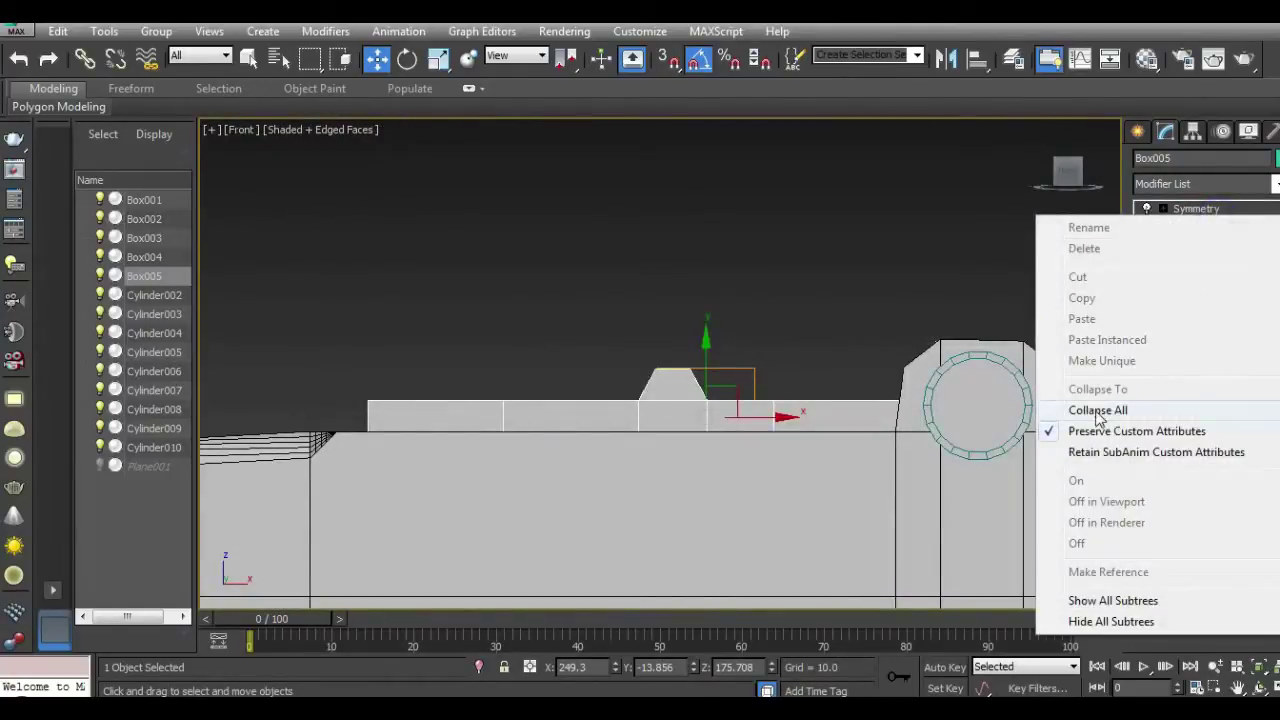
click(1110, 408)
Step: Raise the rail's top vertices and lower the corner vertices so it slopes toward the ends
click(1158, 420)
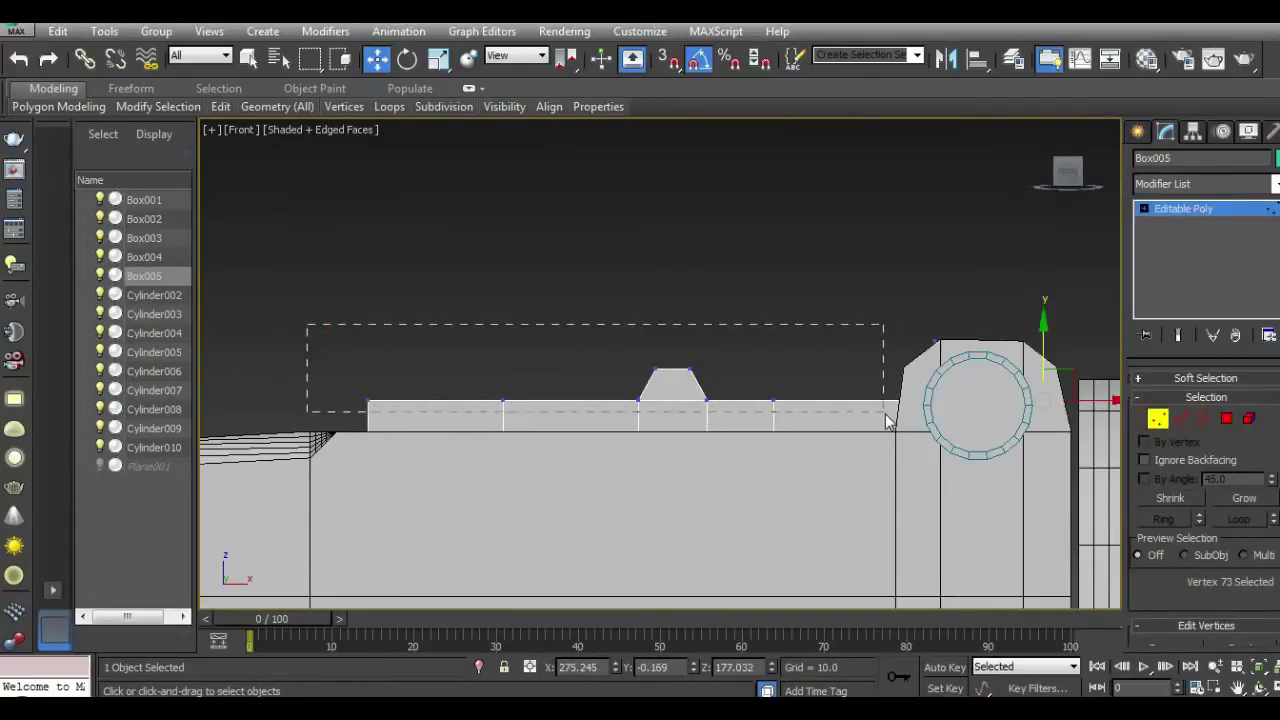
drag(885, 413, 885, 413)
mouse_move(617, 340)
mouse_down()
mouse_move(613, 309)
mouse_move(305, 346)
mouse_up()
drag(443, 398, 443, 398)
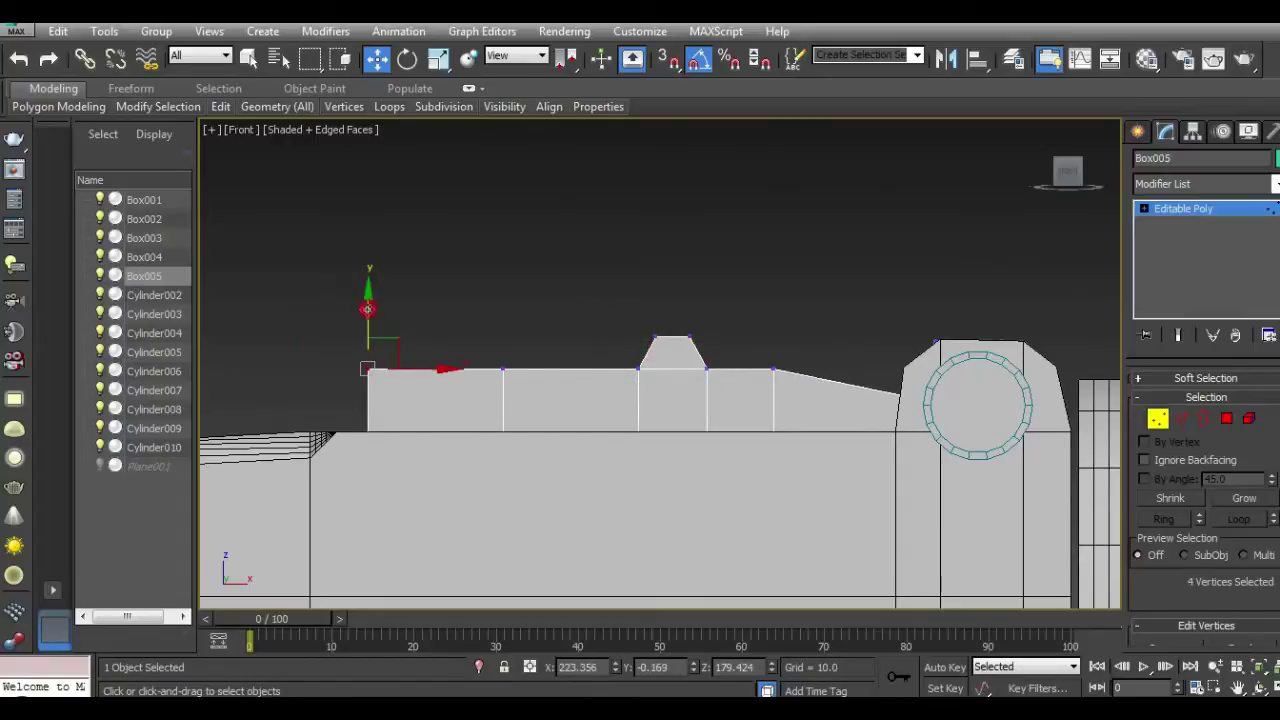
drag(367, 309, 359, 349)
drag(538, 386, 538, 386)
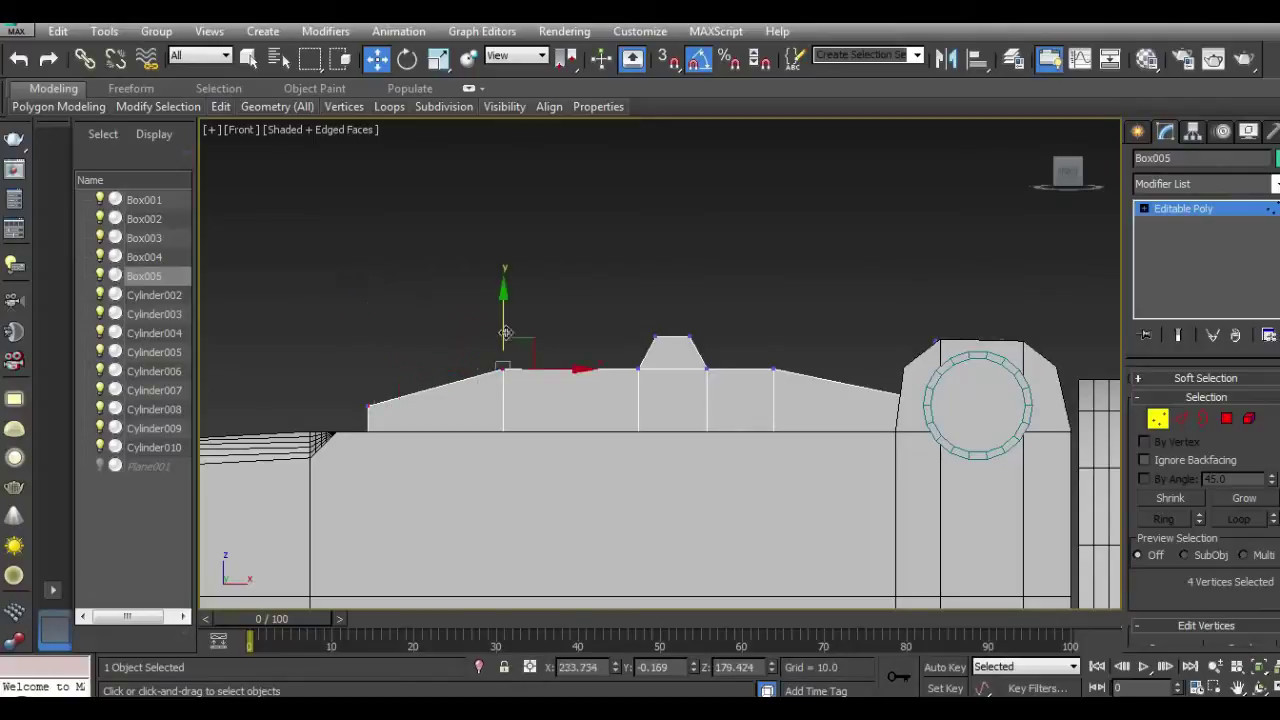
mouse_move(505, 323)
mouse_down()
mouse_move(512, 347)
mouse_move(520, 317)
mouse_up()
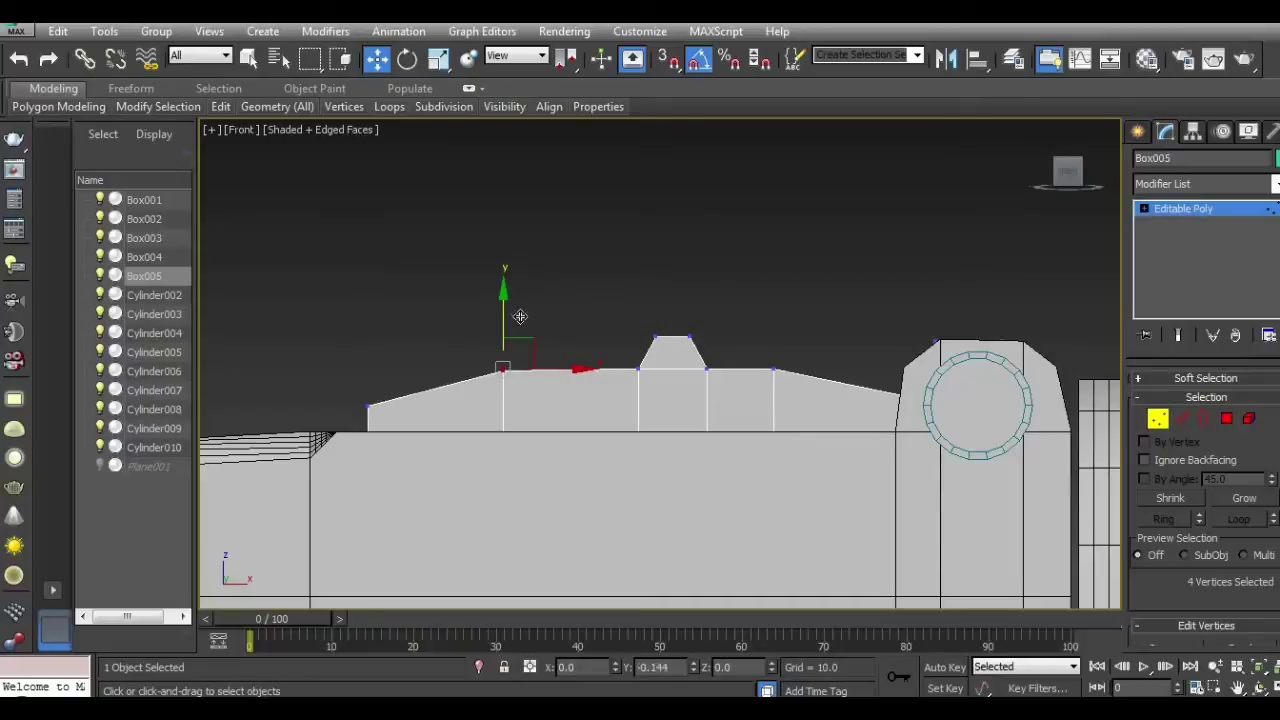
drag(520, 317, 520, 317)
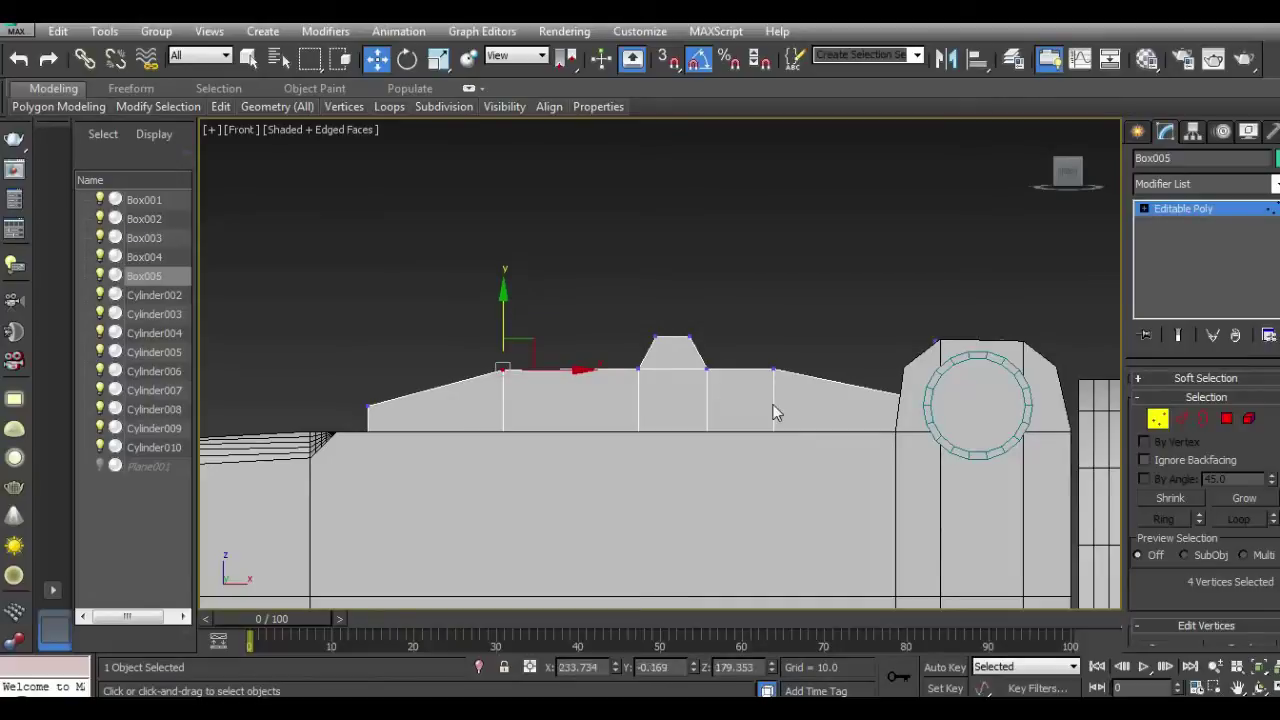
Step: Reselect the rail and raise its left-end vertices to flatten the slope
click(1188, 212)
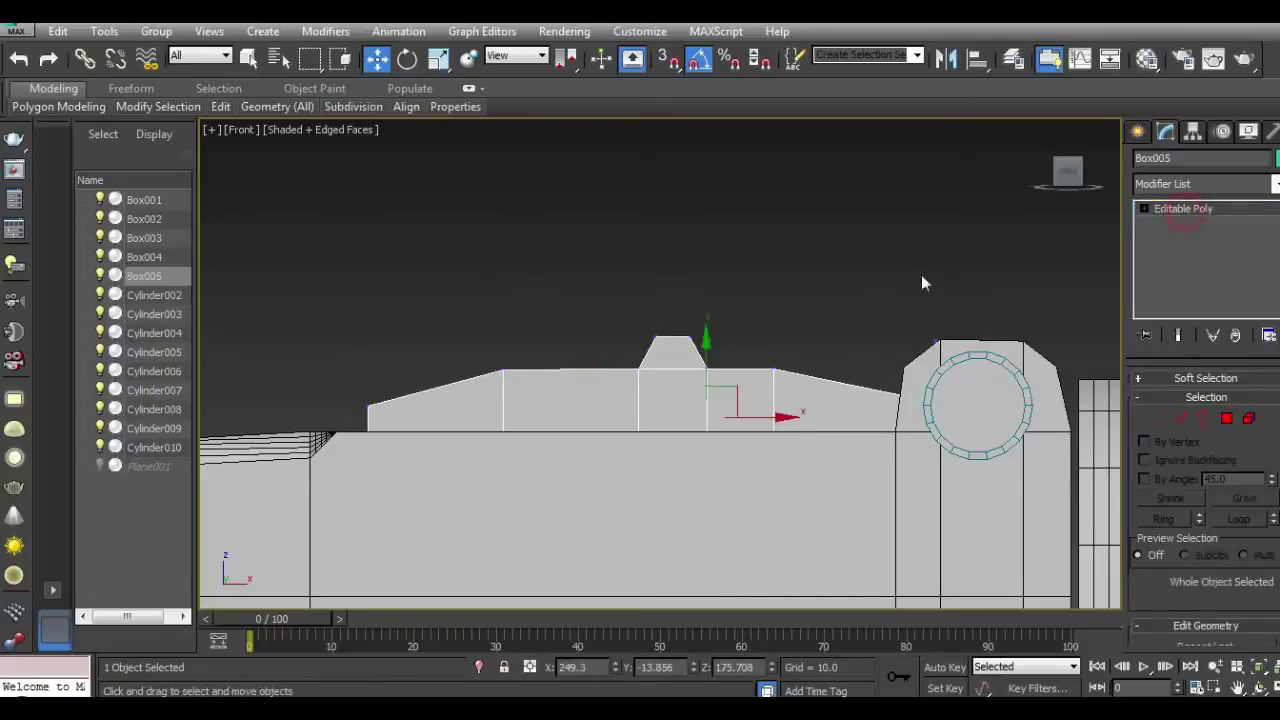
click(877, 293)
scroll(860, 350, down, 2)
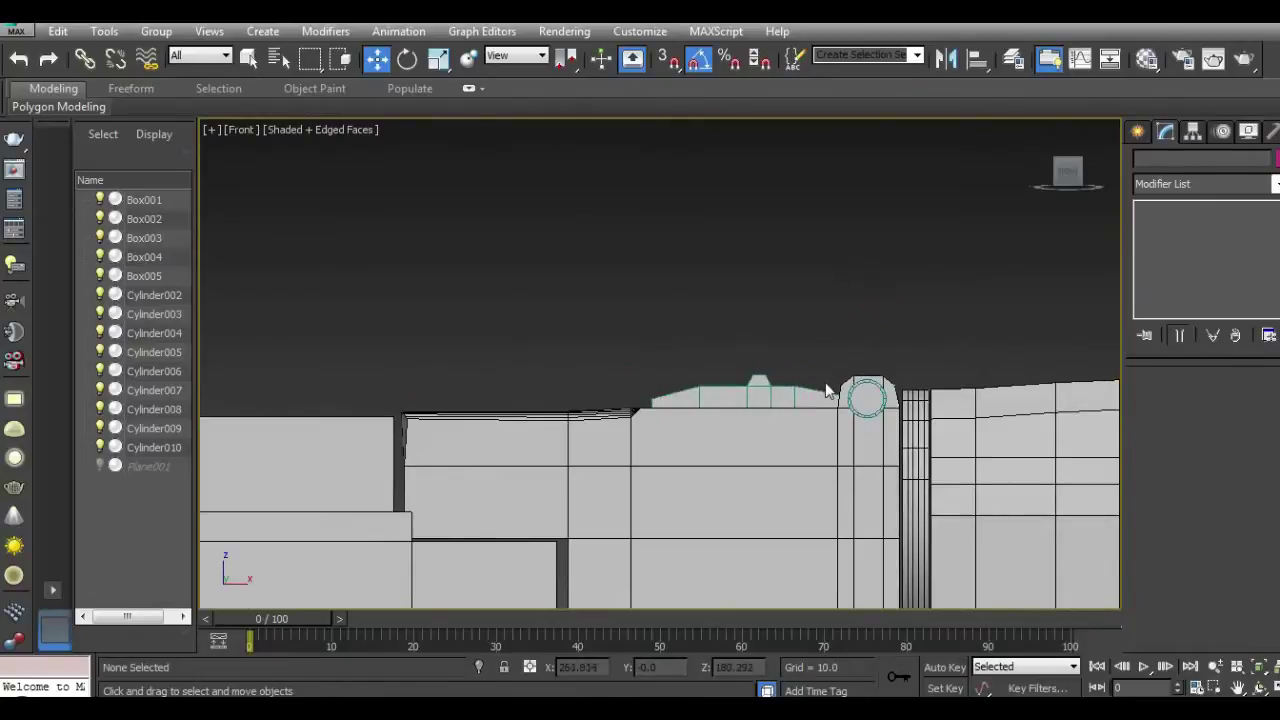
click(748, 400)
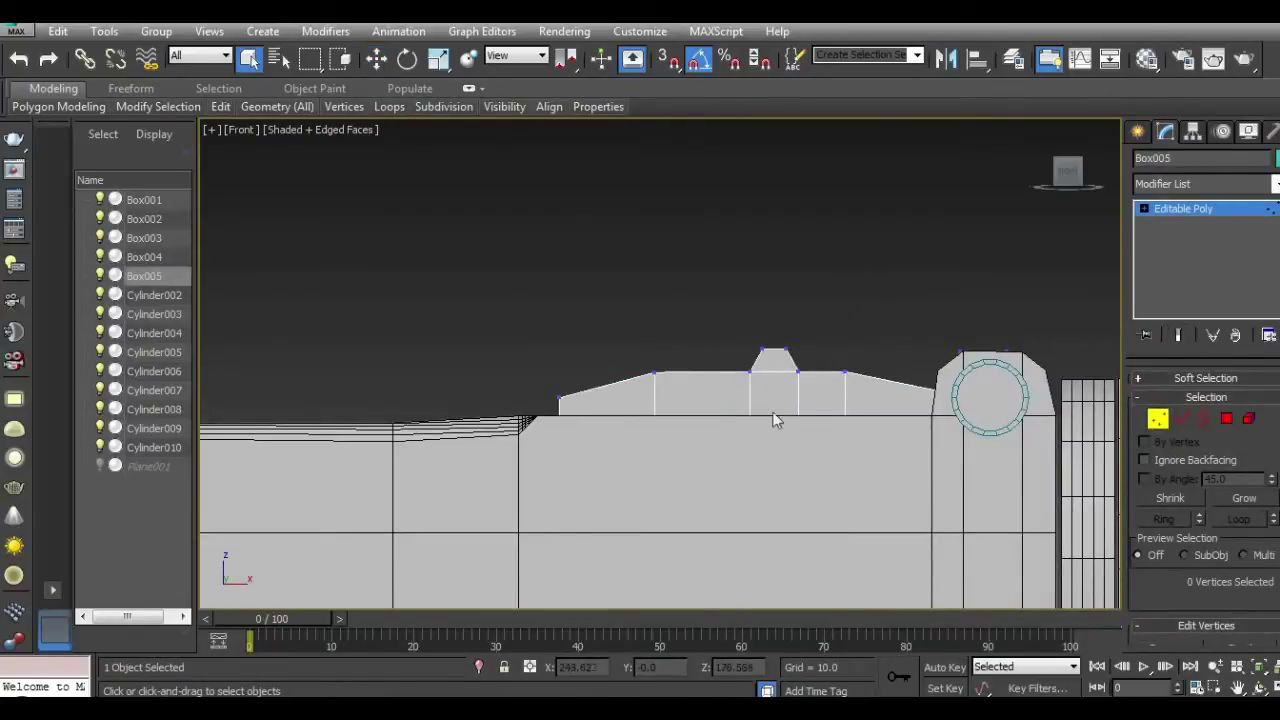
scroll(697, 410, down, 3)
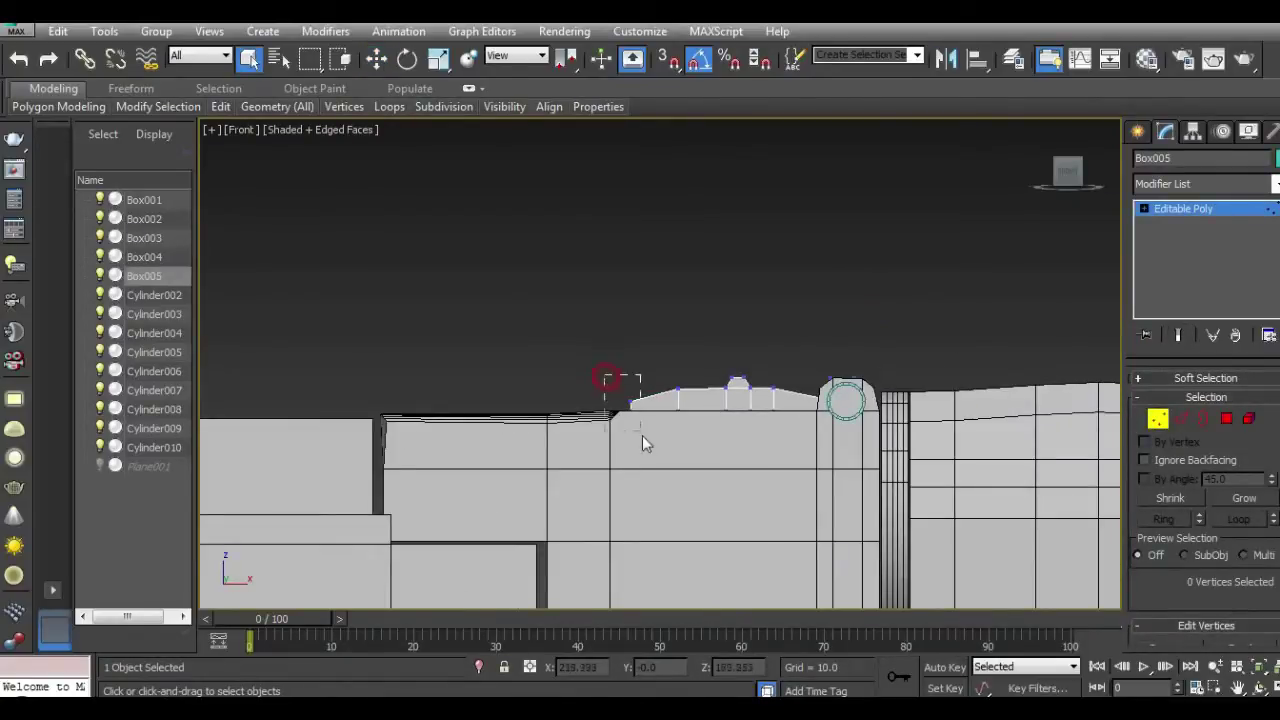
click(376, 58)
scroll(627, 384, up, 2)
drag(643, 375, 645, 360)
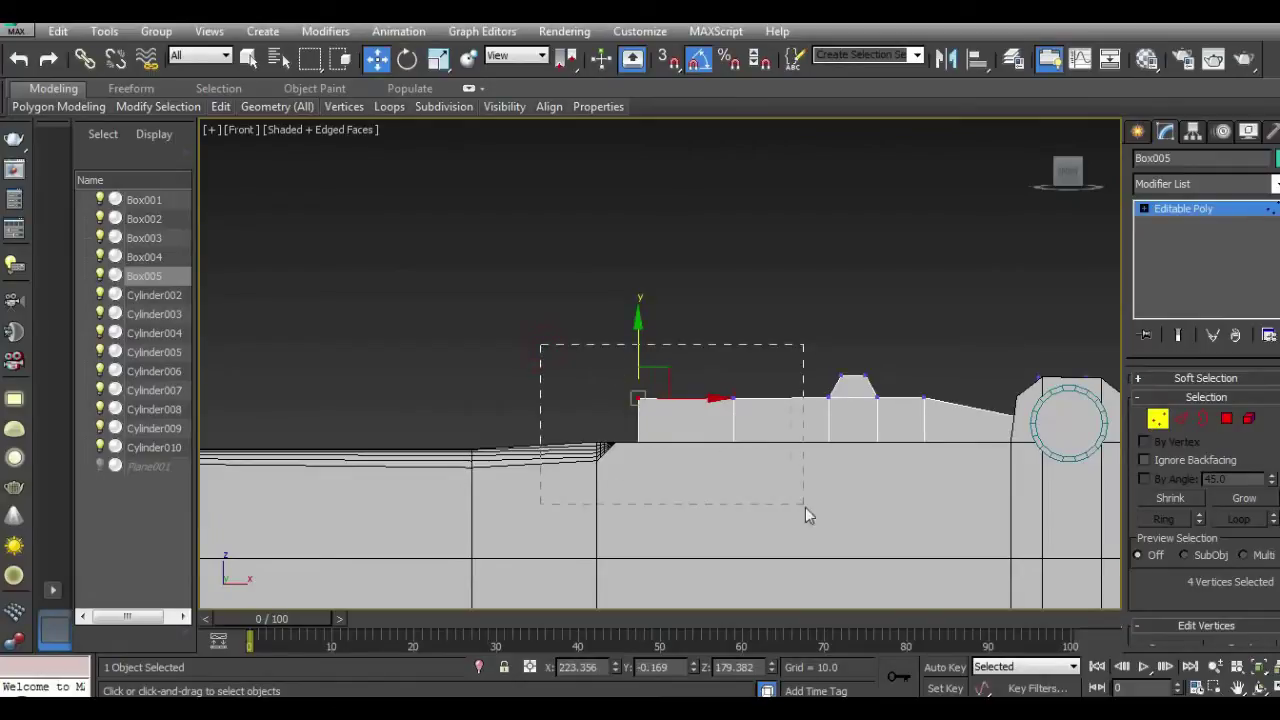
Step: Drag the rail's left-end vertices far left along X and shift an inner division right
drag(805, 507, 805, 507)
middle_drag(805, 507, 908, 372)
drag(871, 354, 375, 311)
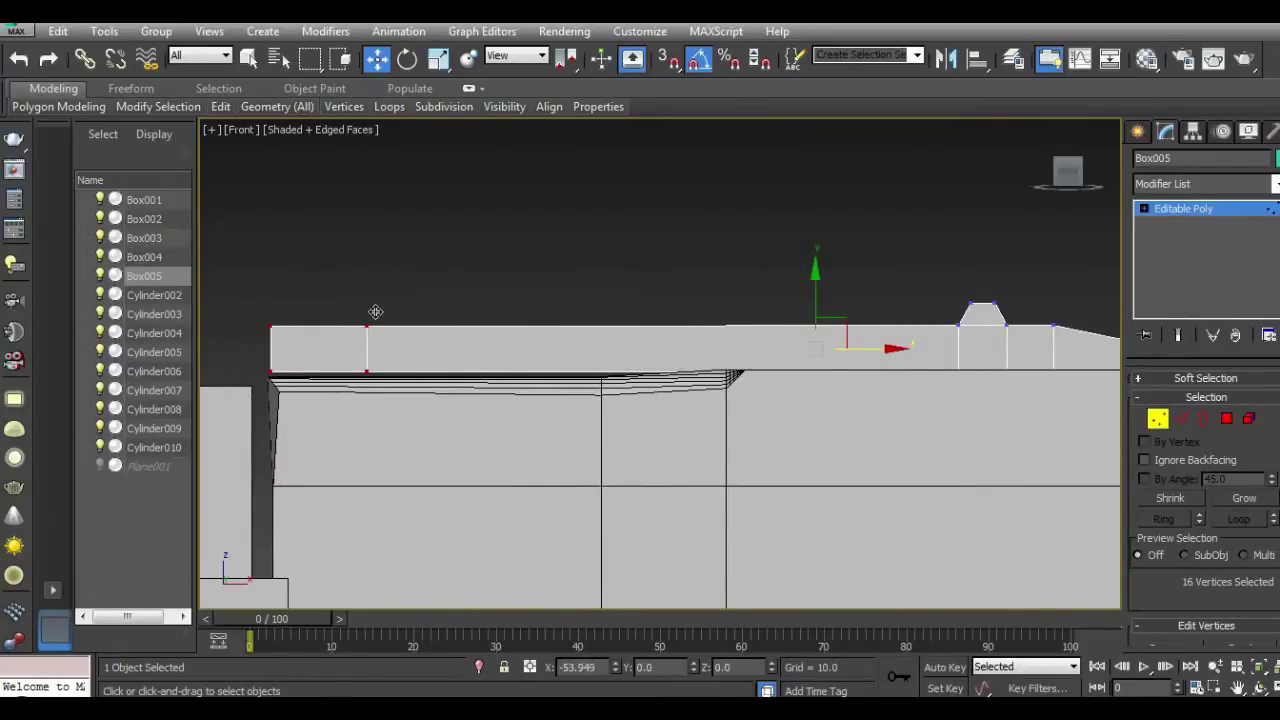
drag(355, 414, 355, 414)
drag(394, 350, 426, 344)
drag(468, 437, 468, 437)
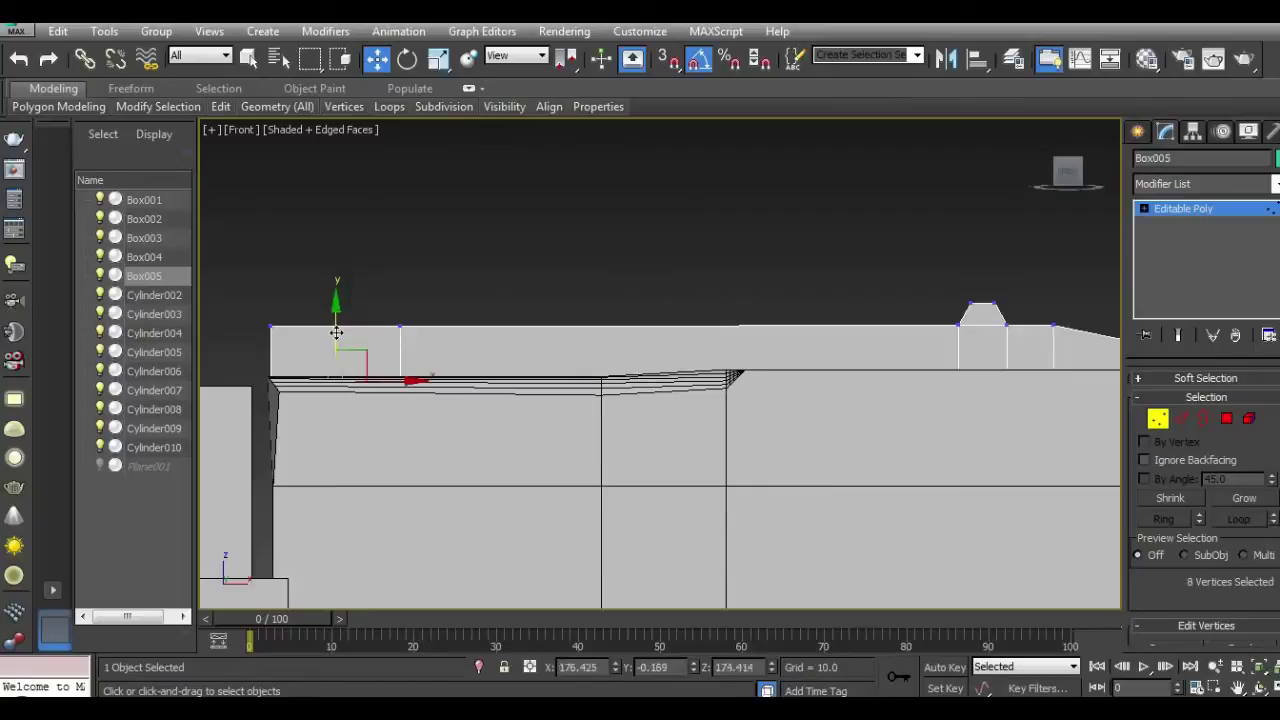
Step: Connect the selected rail edges with 3 new segments
click(1180, 419)
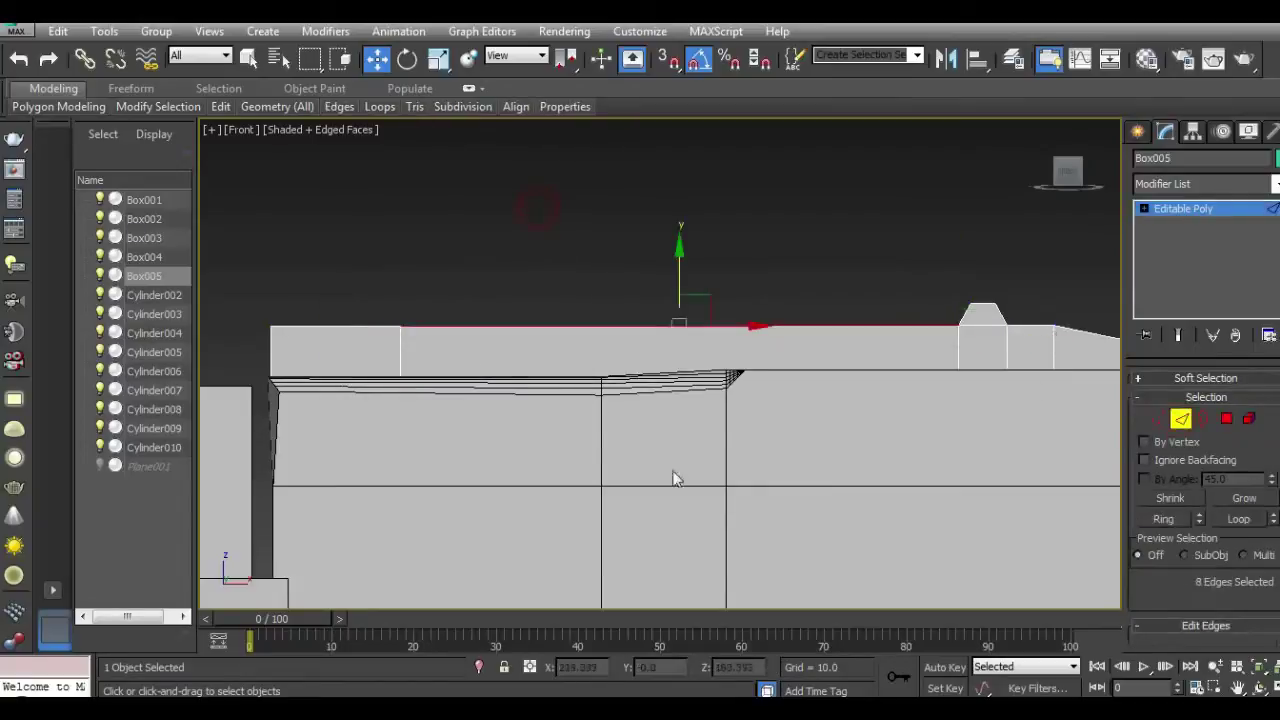
scroll(1161, 585, down, 3)
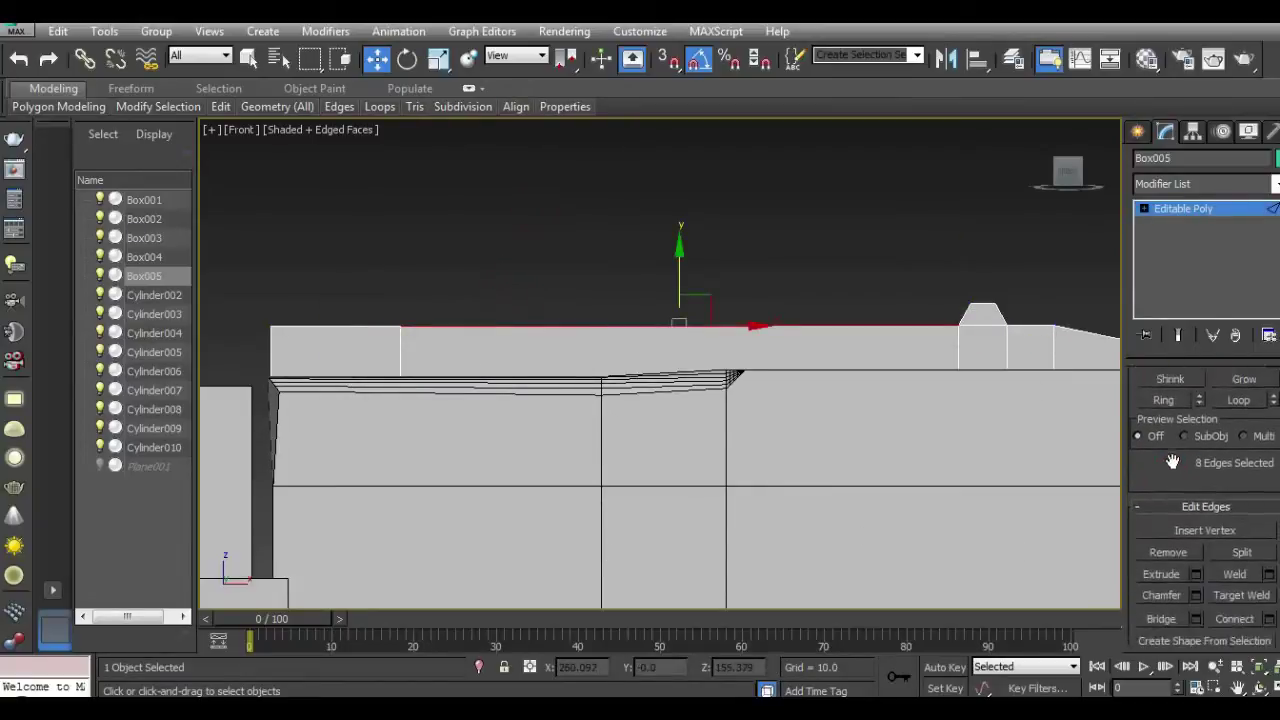
click(1268, 607)
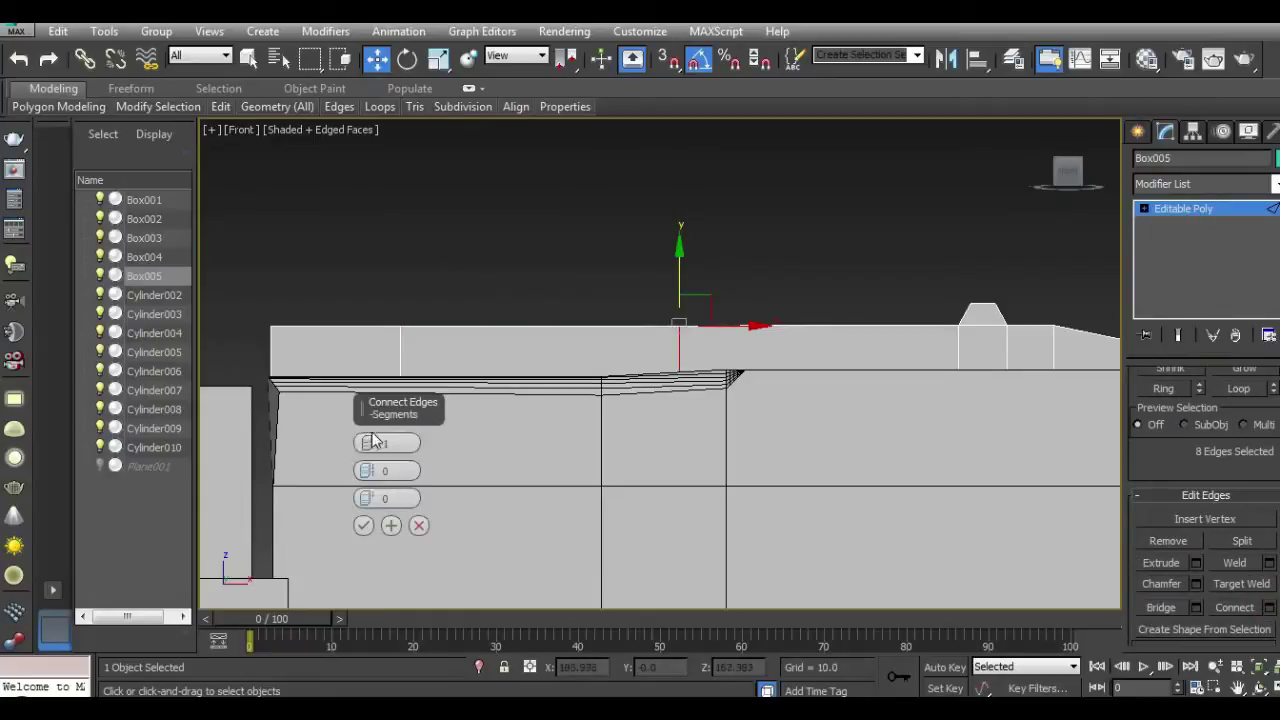
drag(366, 444, 368, 440)
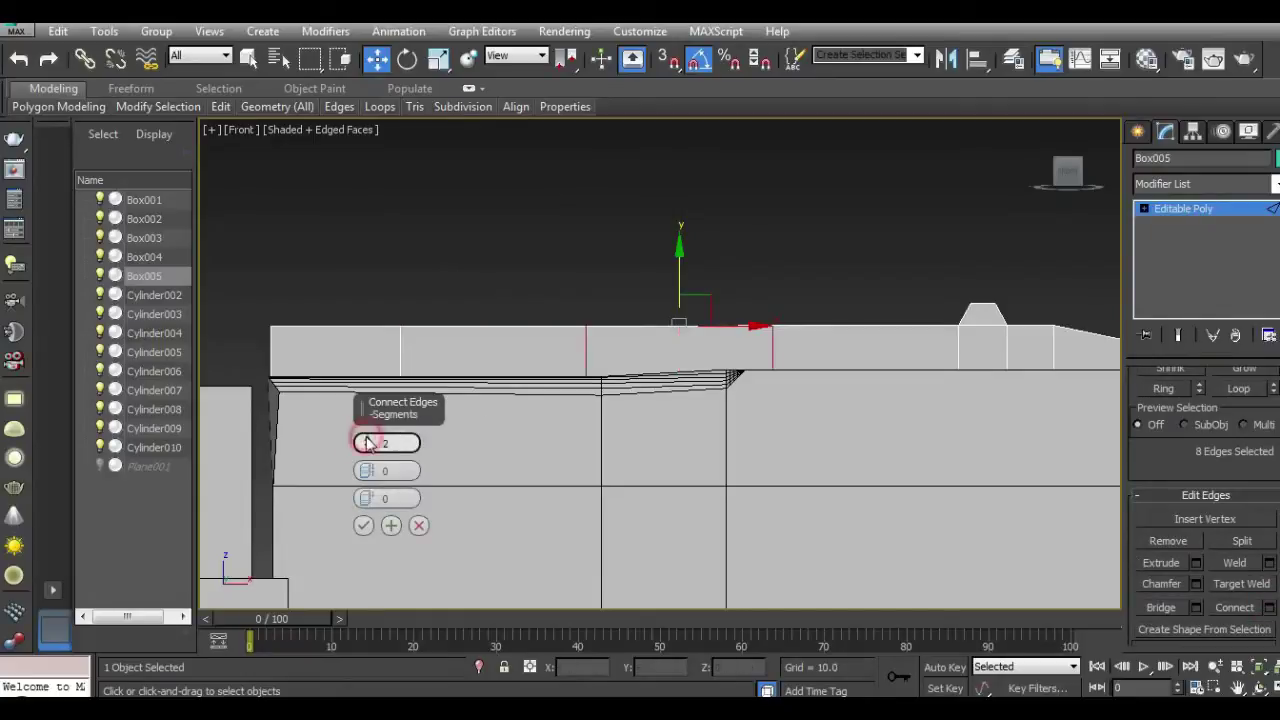
click(363, 527)
Step: Select the edges around the raised block and switch to vertex editing
middle_drag(888, 325, 786, 415)
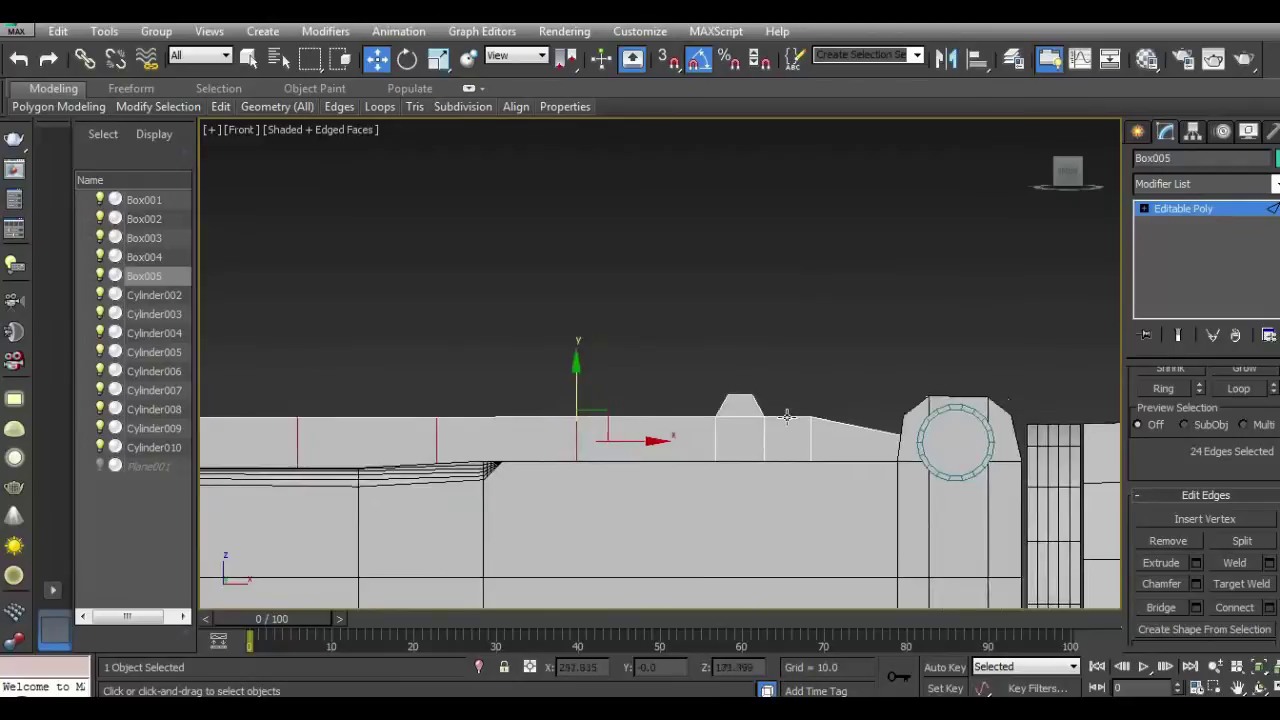
scroll(786, 415, up, 2)
drag(787, 406, 634, 343)
click(1151, 213)
click(1157, 419)
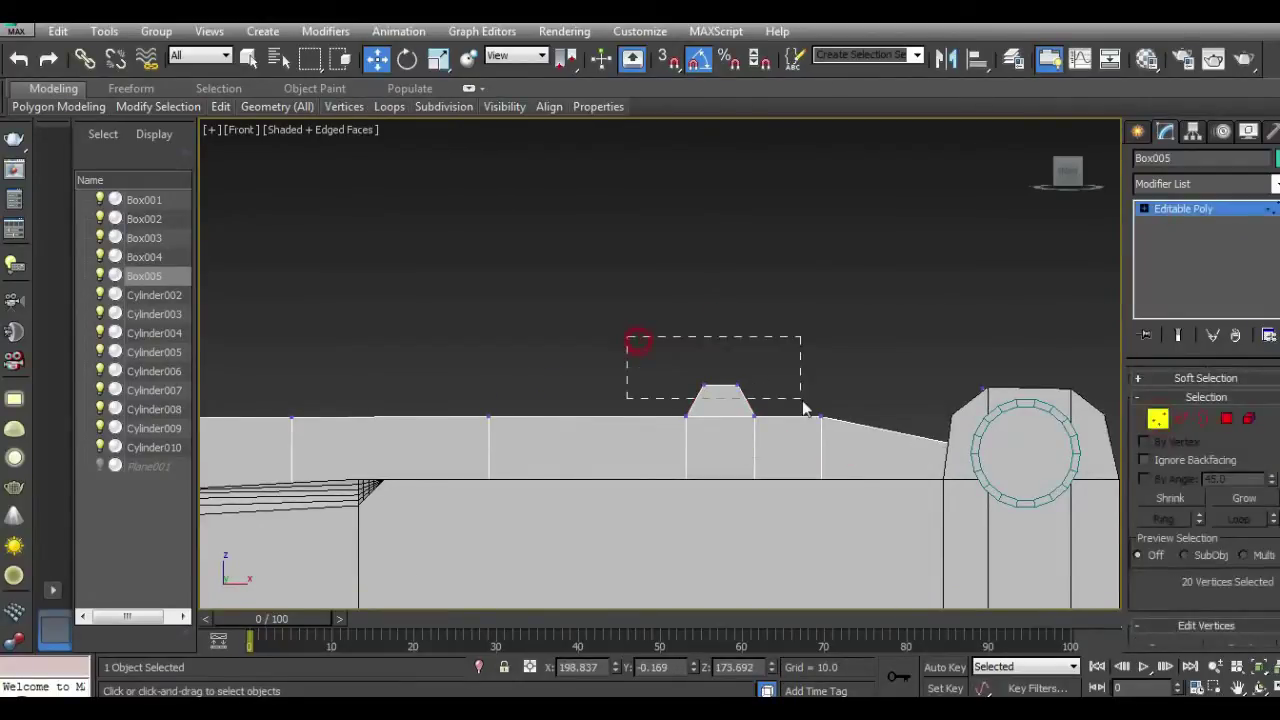
Step: Raise the vertices at the rail's left slope end to form a flat top
key(q)
middle_drag(731, 372, 866, 297)
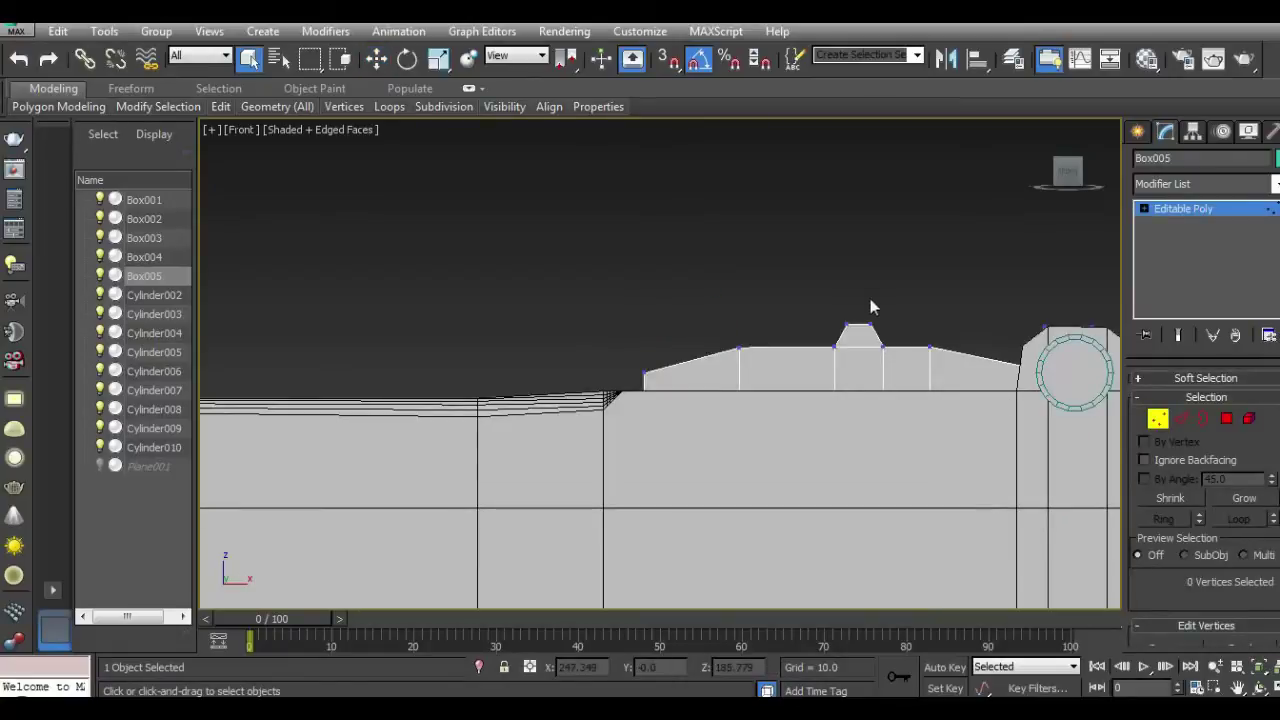
drag(693, 390, 692, 388)
click(389, 62)
drag(651, 330, 641, 313)
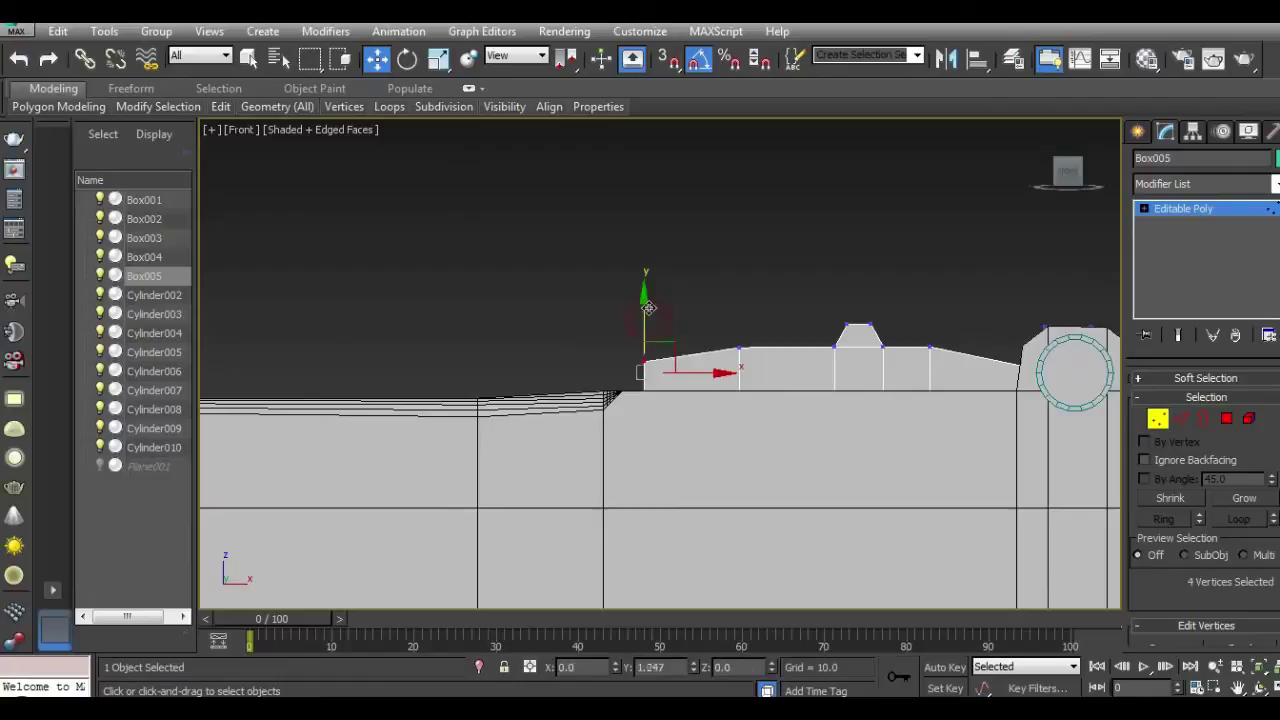
Step: Drag the rail's end vertices left to the receiver's back edge and lower its bottom slightly
drag(765, 465, 768, 463)
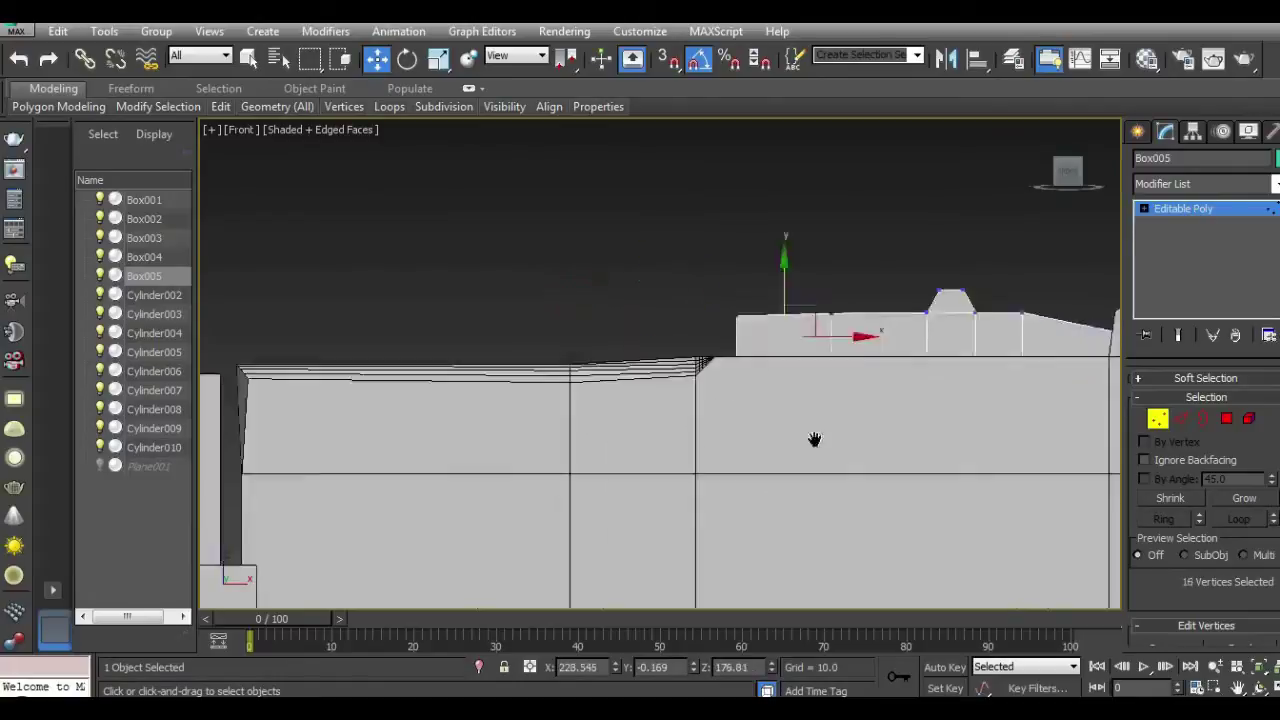
middle_drag(768, 463, 931, 349)
drag(903, 318, 449, 308)
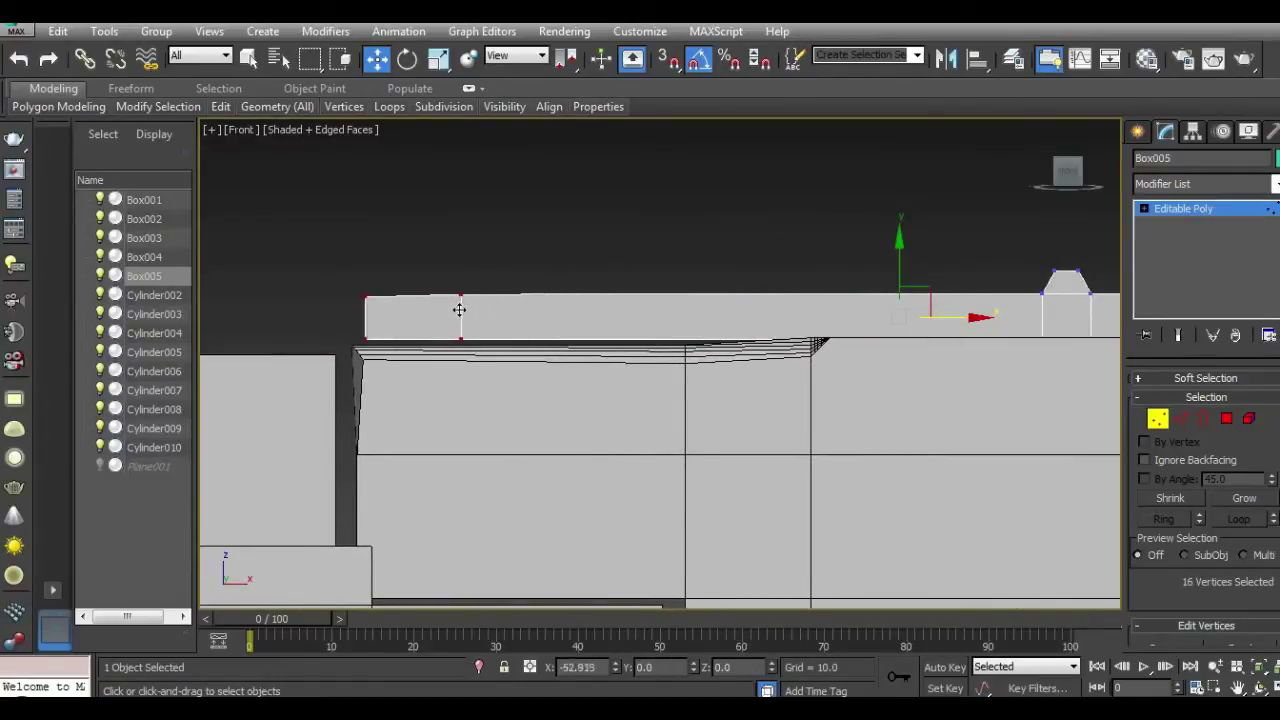
drag(508, 336, 290, 372)
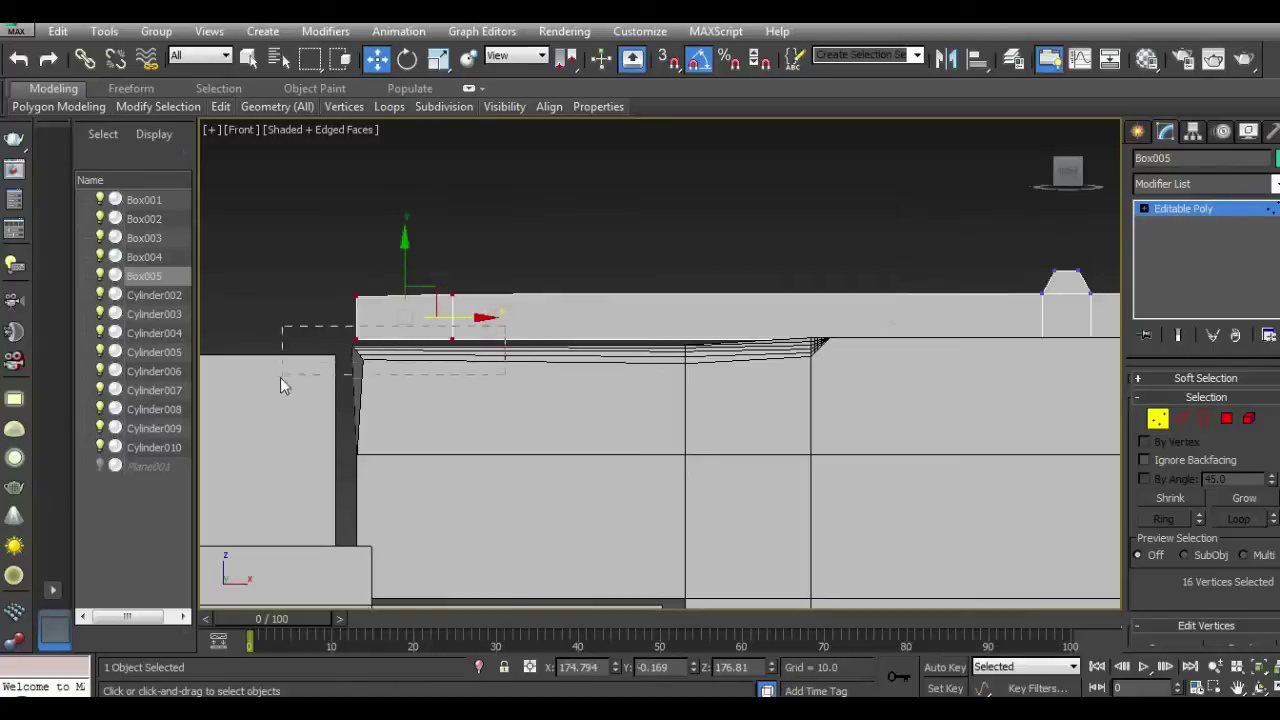
drag(409, 305, 415, 321)
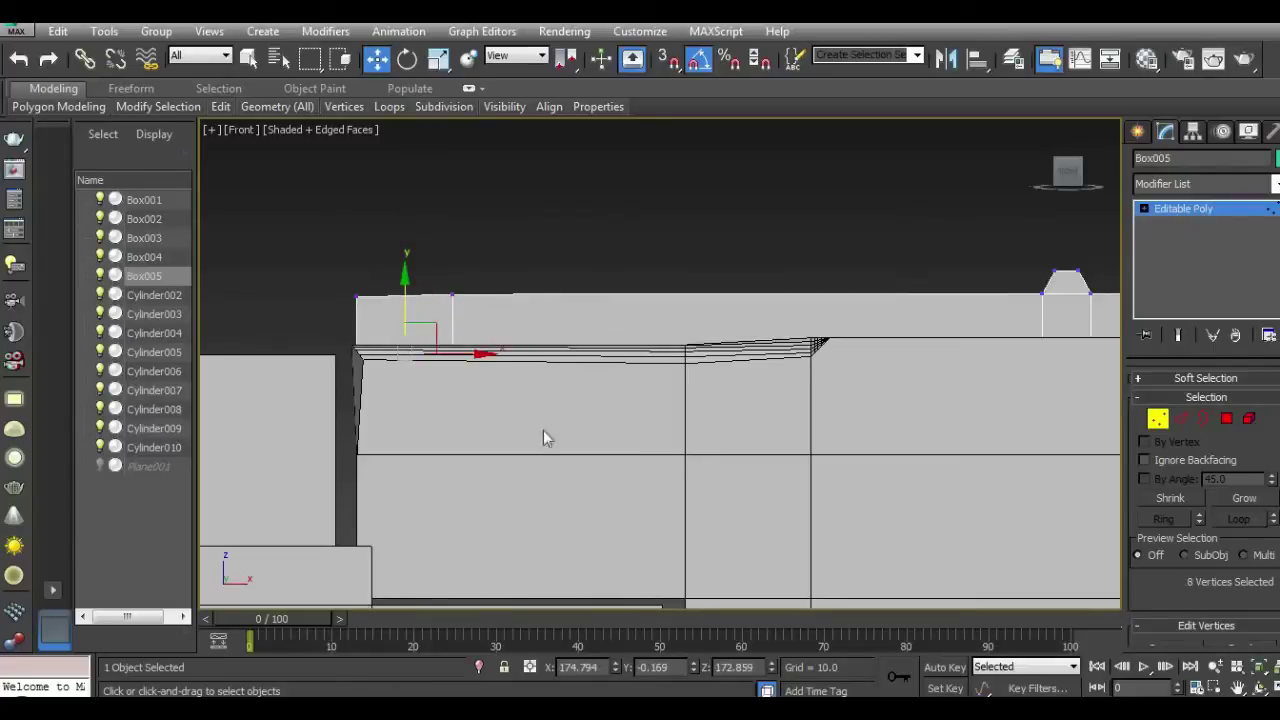
Step: Cut three evenly spaced edge loops across the top rail using Connect with 3 segments
click(1184, 421)
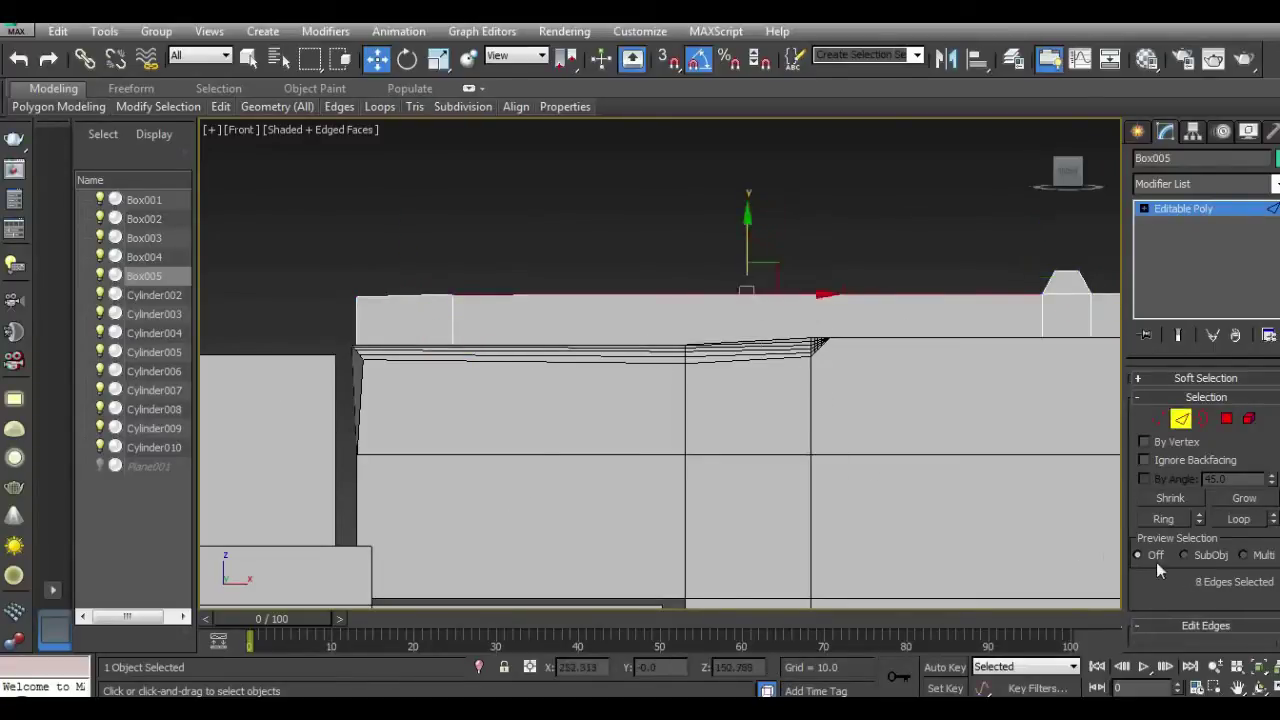
scroll(1185, 598, down, 3)
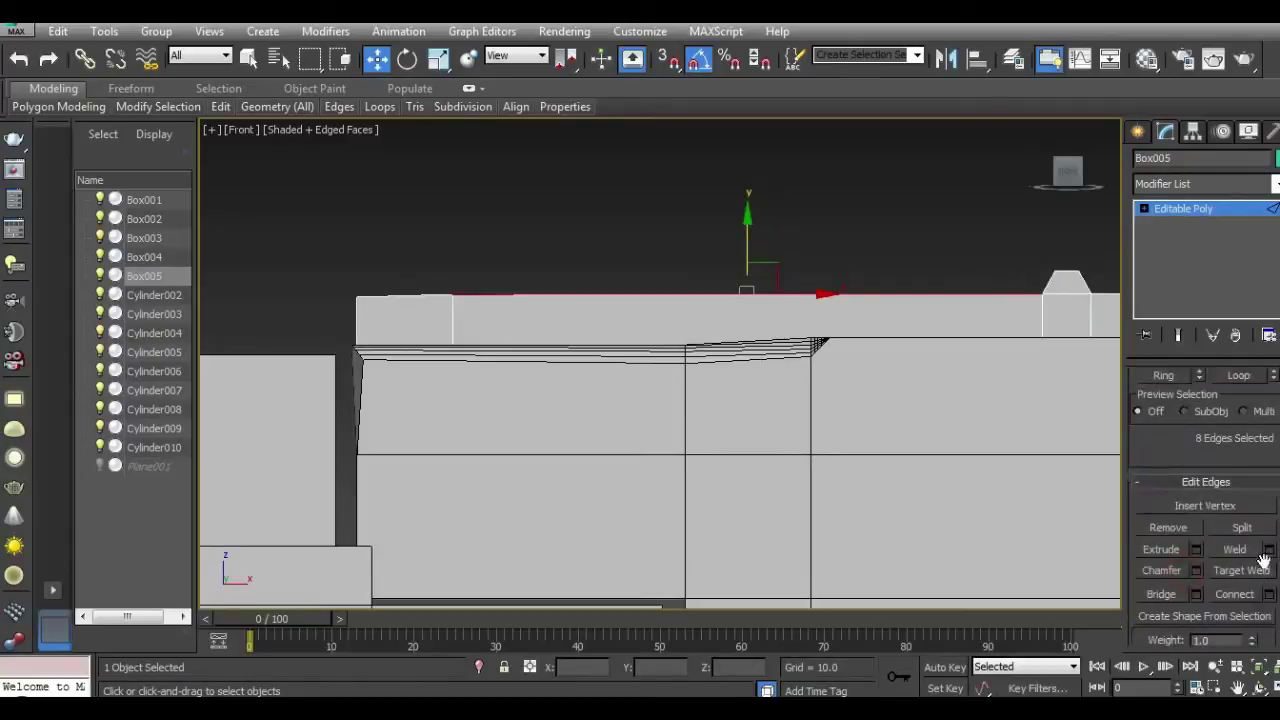
click(1269, 594)
drag(366, 446, 367, 444)
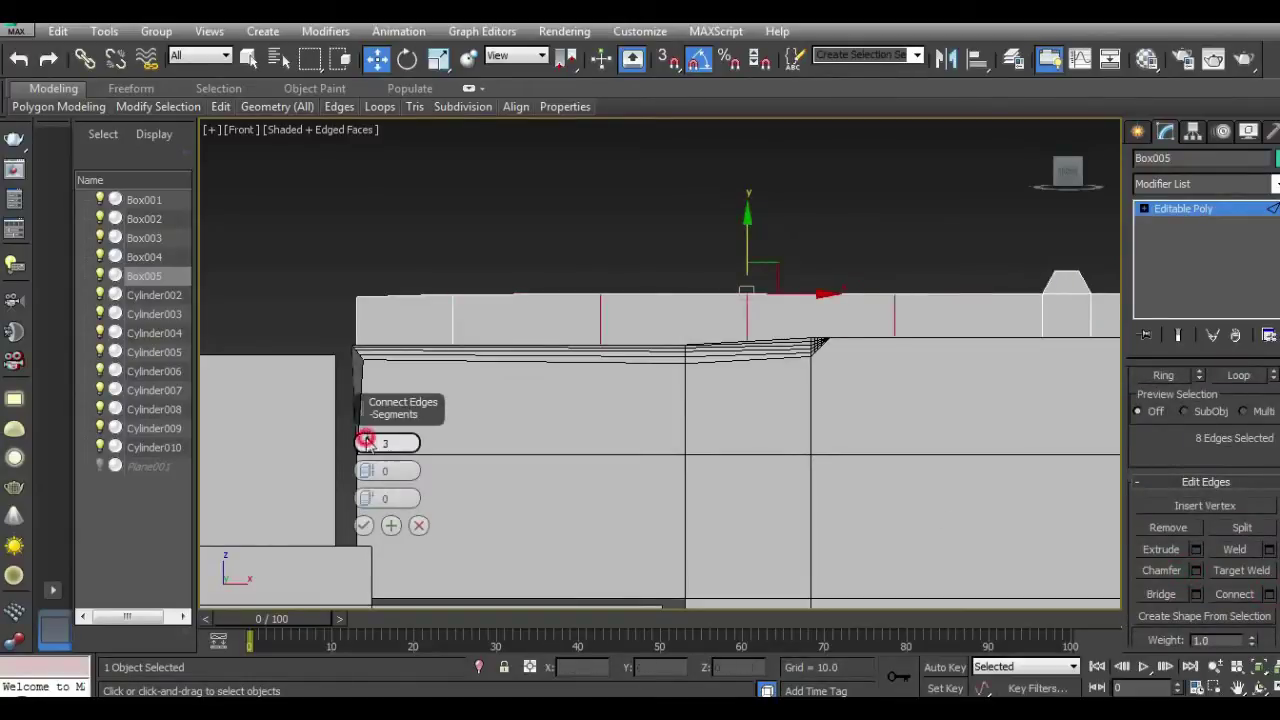
click(367, 444)
click(367, 444)
drag(365, 444, 365, 452)
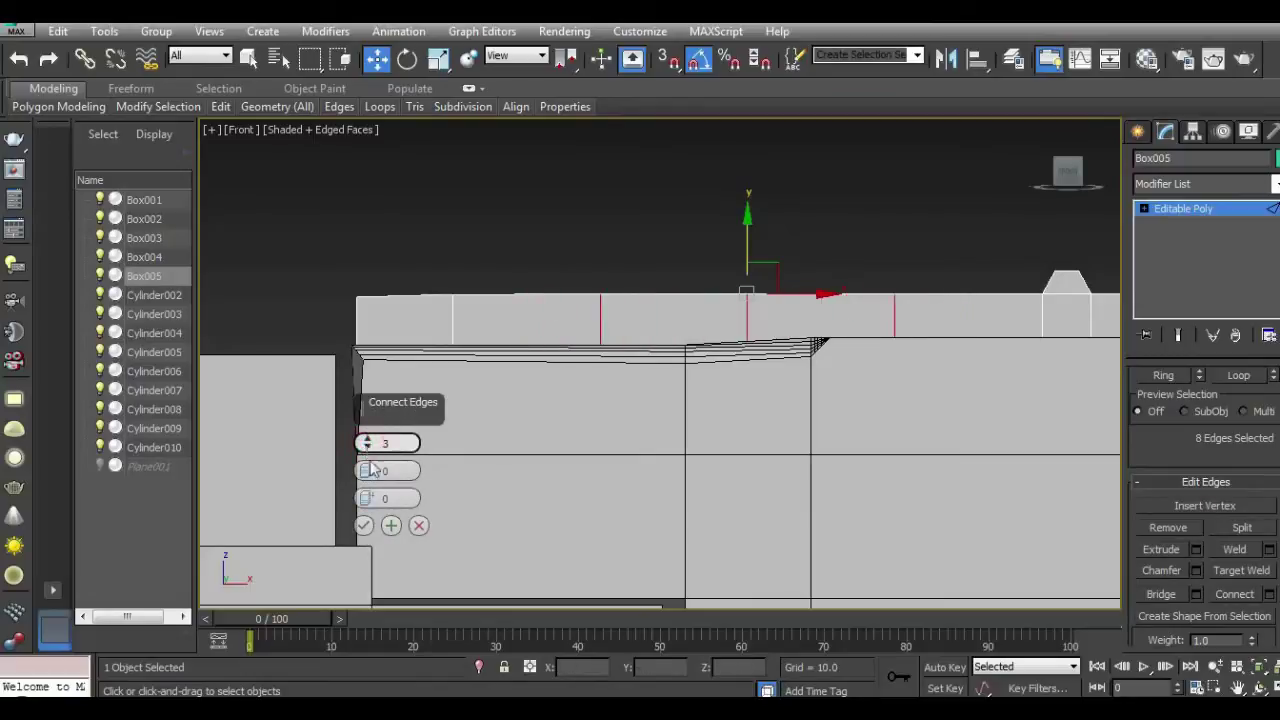
click(363, 525)
Step: In Polygon mode, select the inner wall faces along the first top rail
key(p)
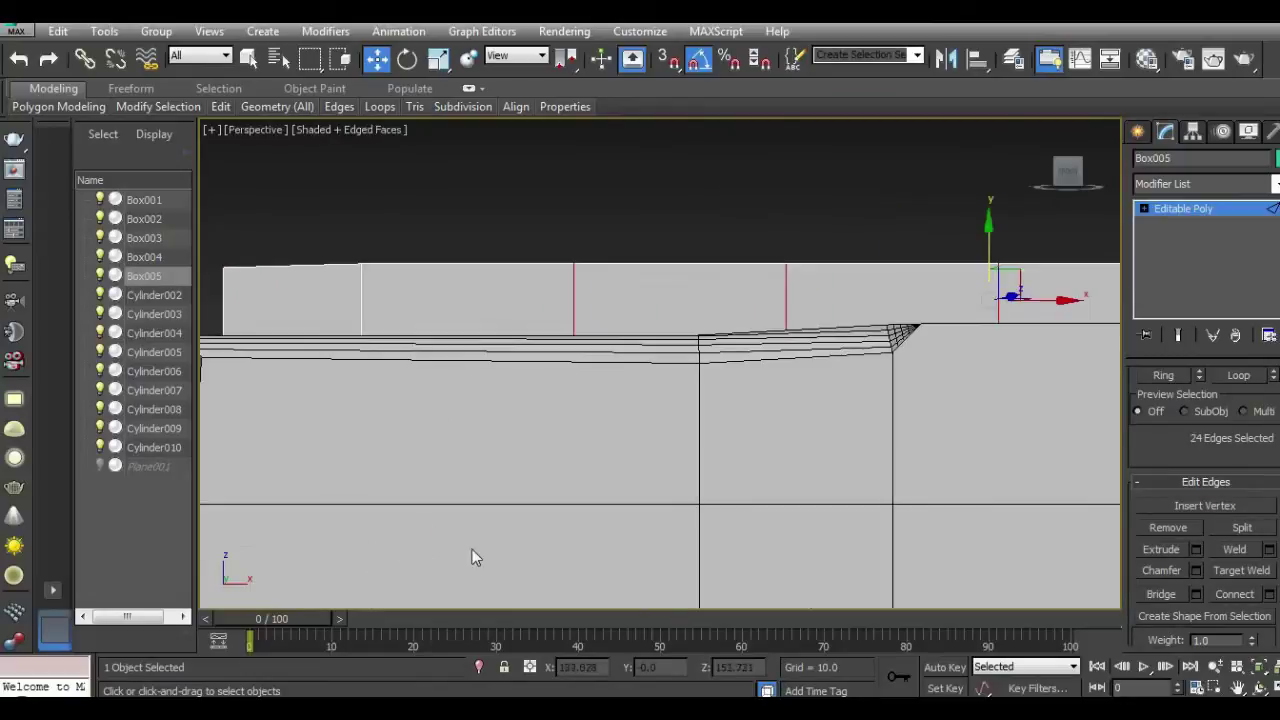
alt+middle_drag(560, 514, 1080, 212)
click(1062, 184)
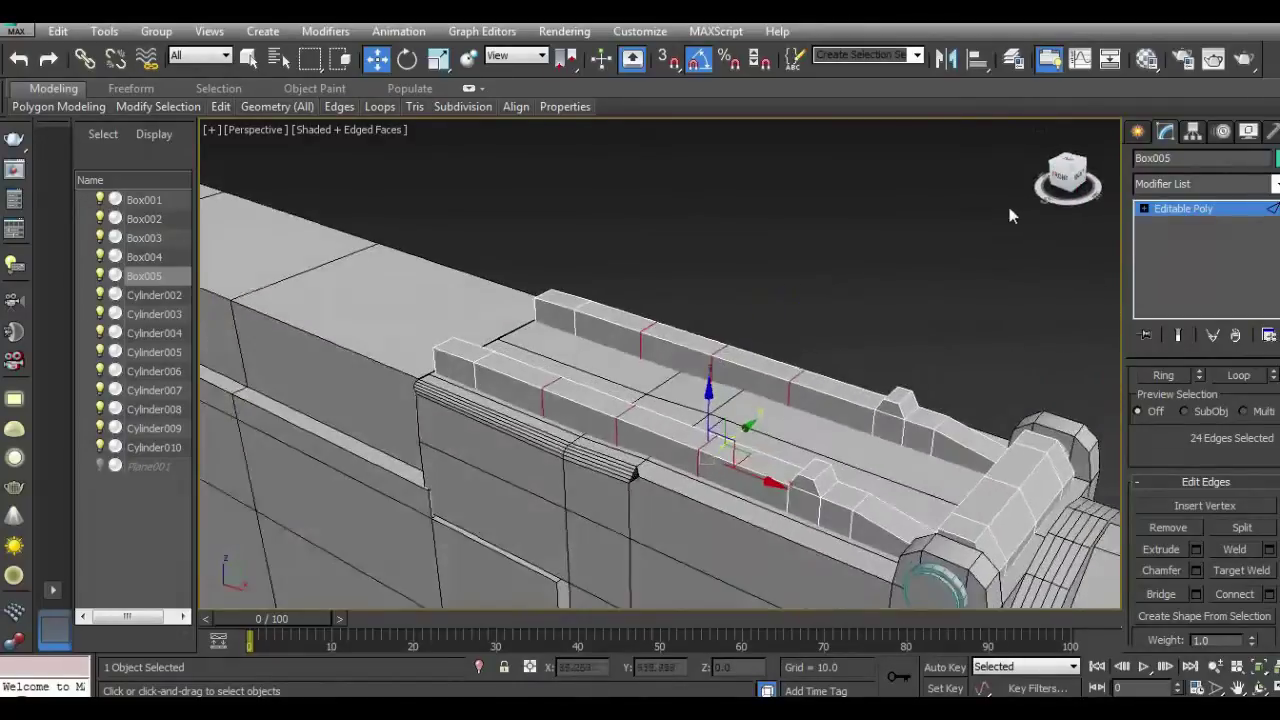
click(1144, 208)
click(1182, 269)
click(830, 412)
alt+middle_drag(930, 418, 924, 443)
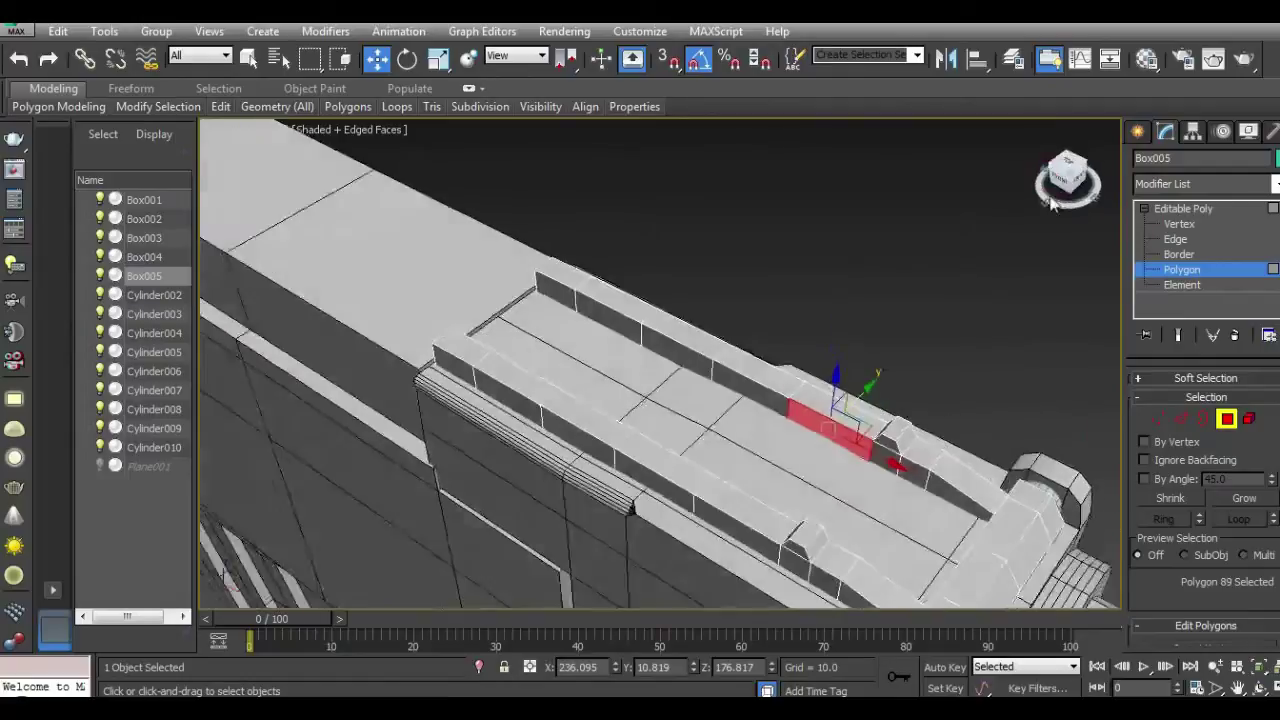
scroll(896, 489, up, 2)
scroll(896, 489, up, 1)
ctrl+click(888, 422)
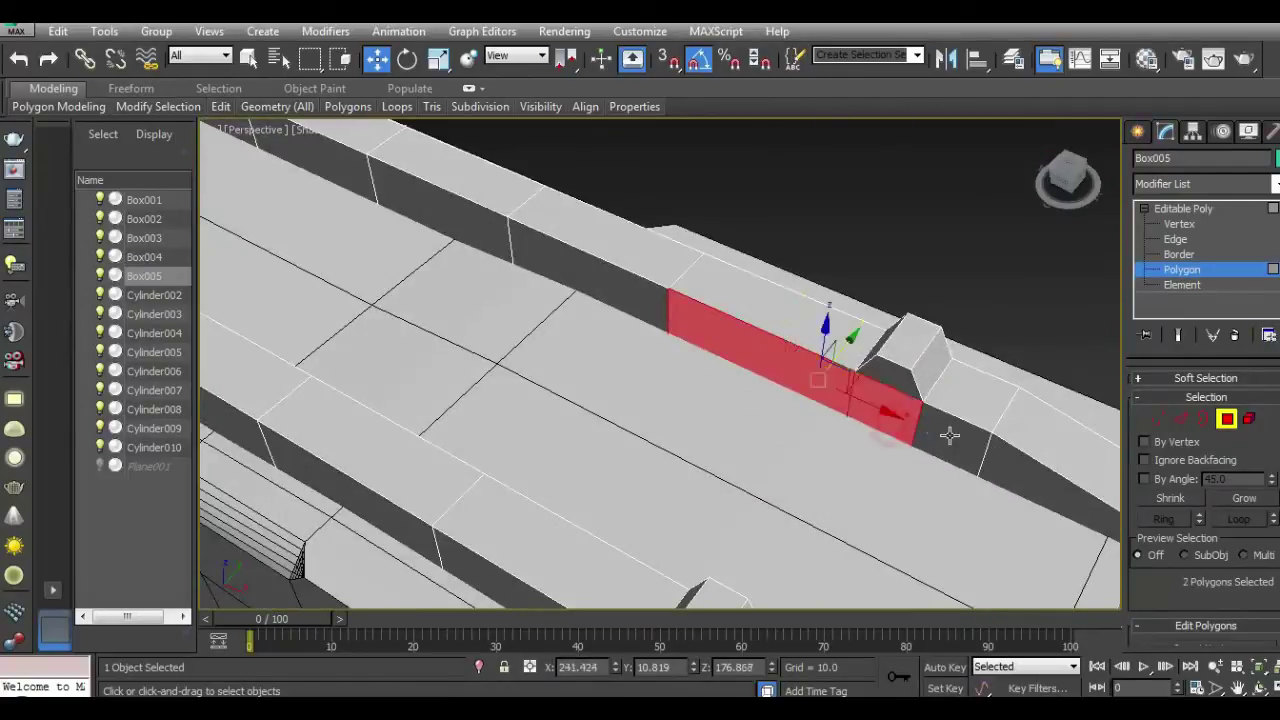
ctrl+click(945, 438)
drag(1062, 193, 1040, 200)
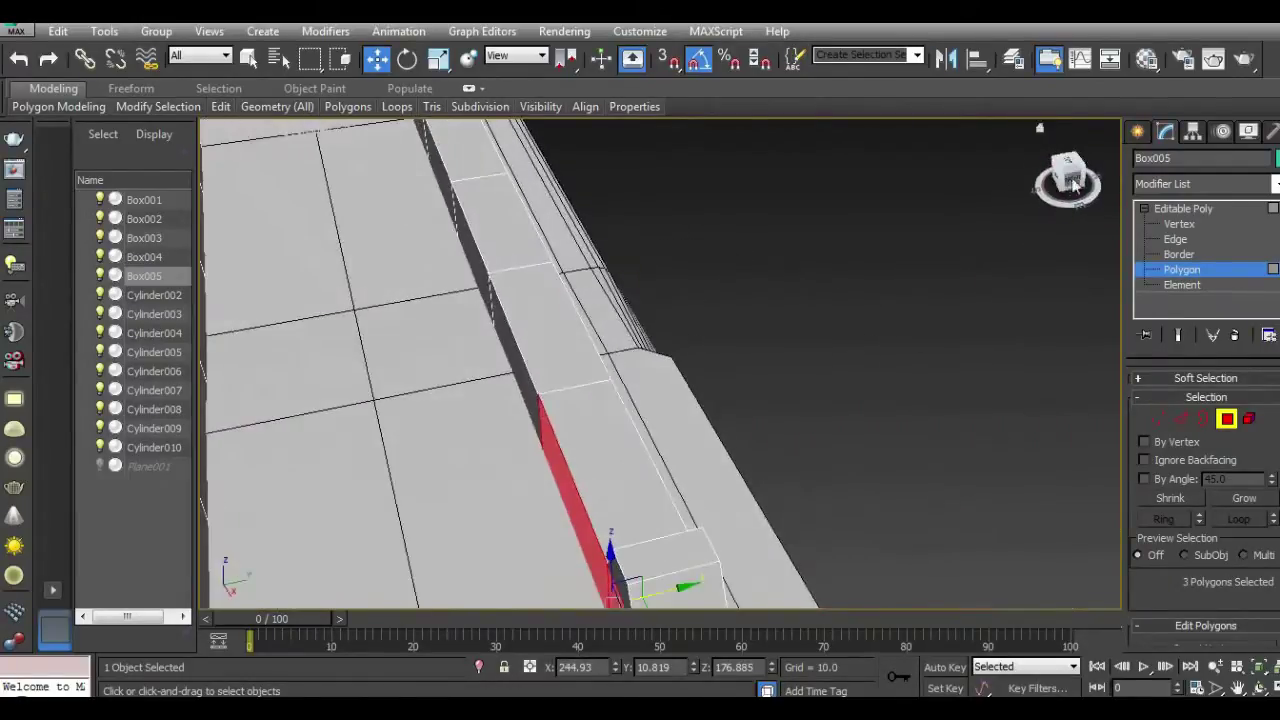
ctrl+click(490, 340)
ctrl+click(476, 270)
ctrl+click(443, 192)
middle_drag(443, 185, 716, 320)
ctrl+click(605, 195)
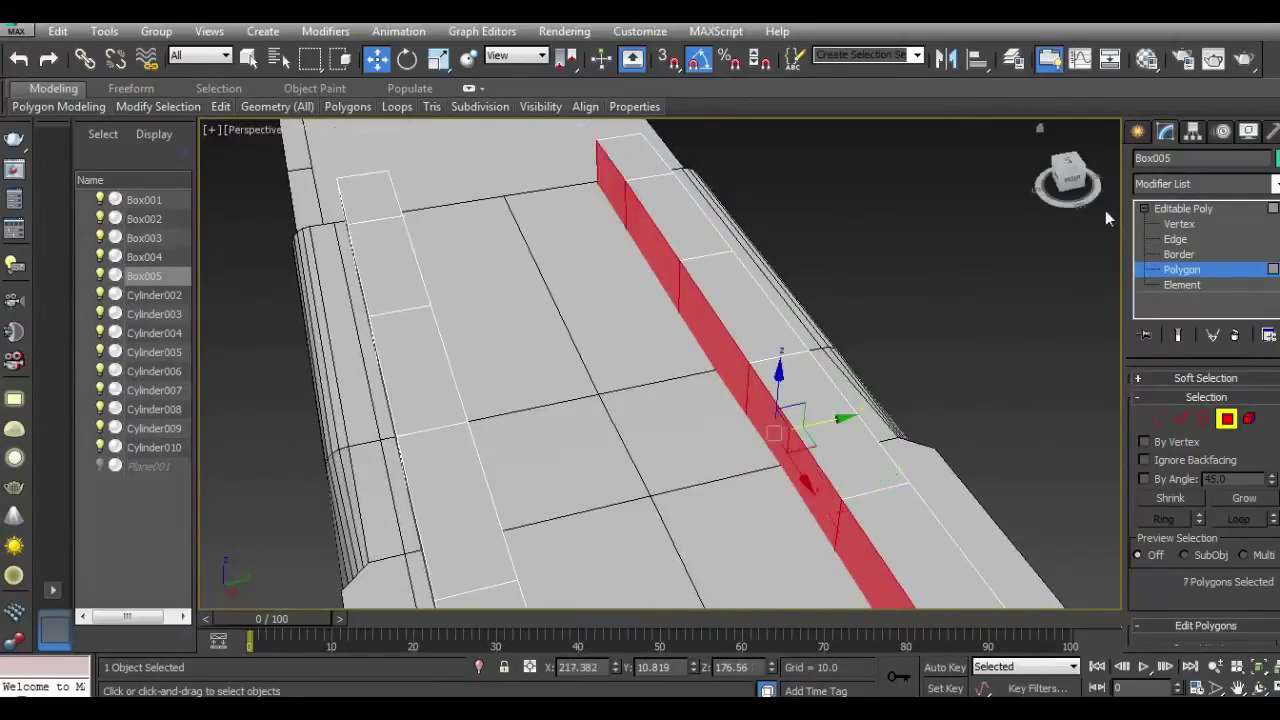
Step: Add the opposite rail's inner wall faces and Bridge the two walls into a floor
alt+middle_drag(615, 205, 643, 283)
ctrl+click(545, 262)
ctrl+click(520, 290)
ctrl+click(455, 330)
ctrl+click(400, 385)
middle_drag(429, 444, 690, 302)
ctrl+click(534, 332)
ctrl+click(497, 364)
ctrl+click(455, 394)
mouse_move(1066, 177)
mouse_down()
mouse_move(1113, 200)
mouse_move(580, 346)
mouse_up()
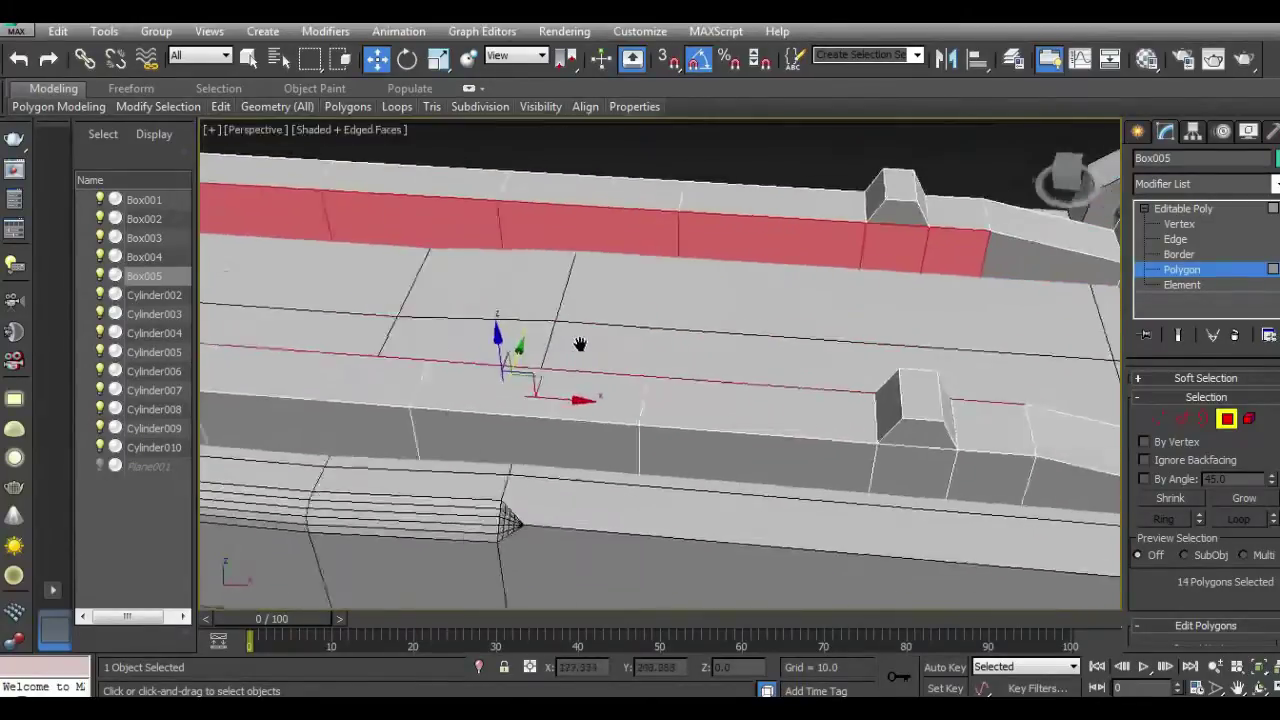
scroll(1208, 597, down, 3)
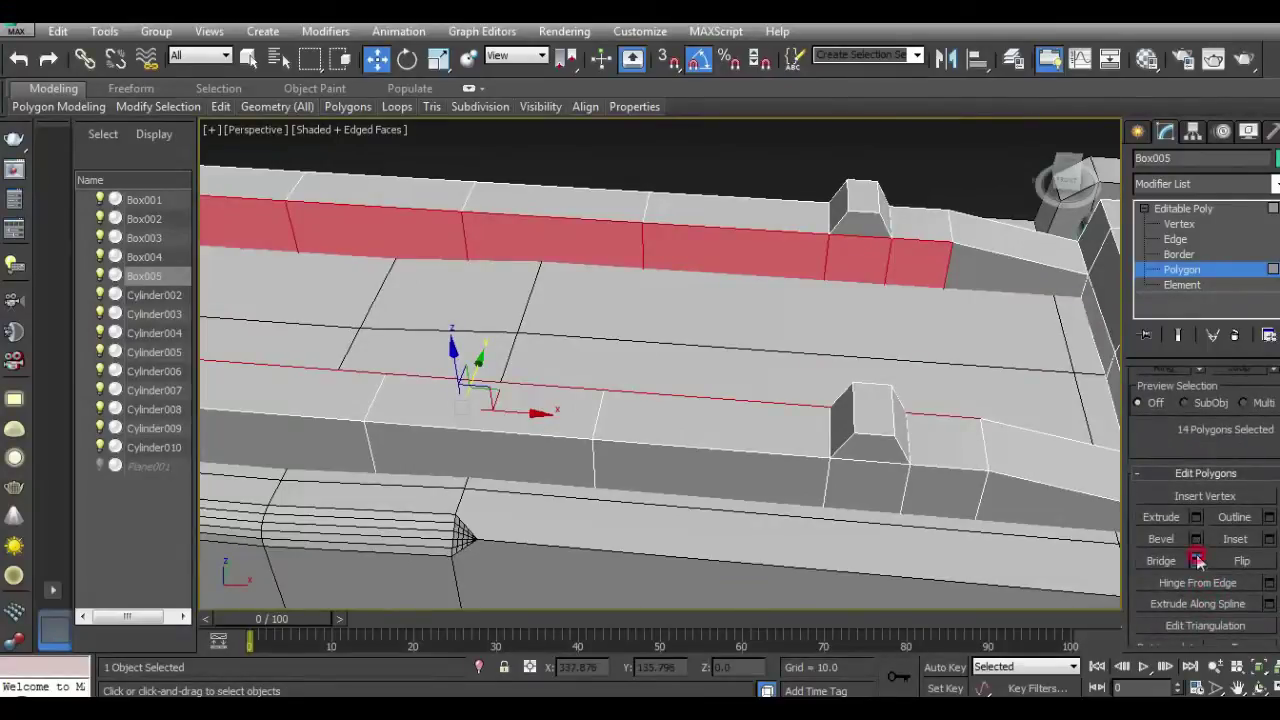
click(1197, 560)
click(358, 552)
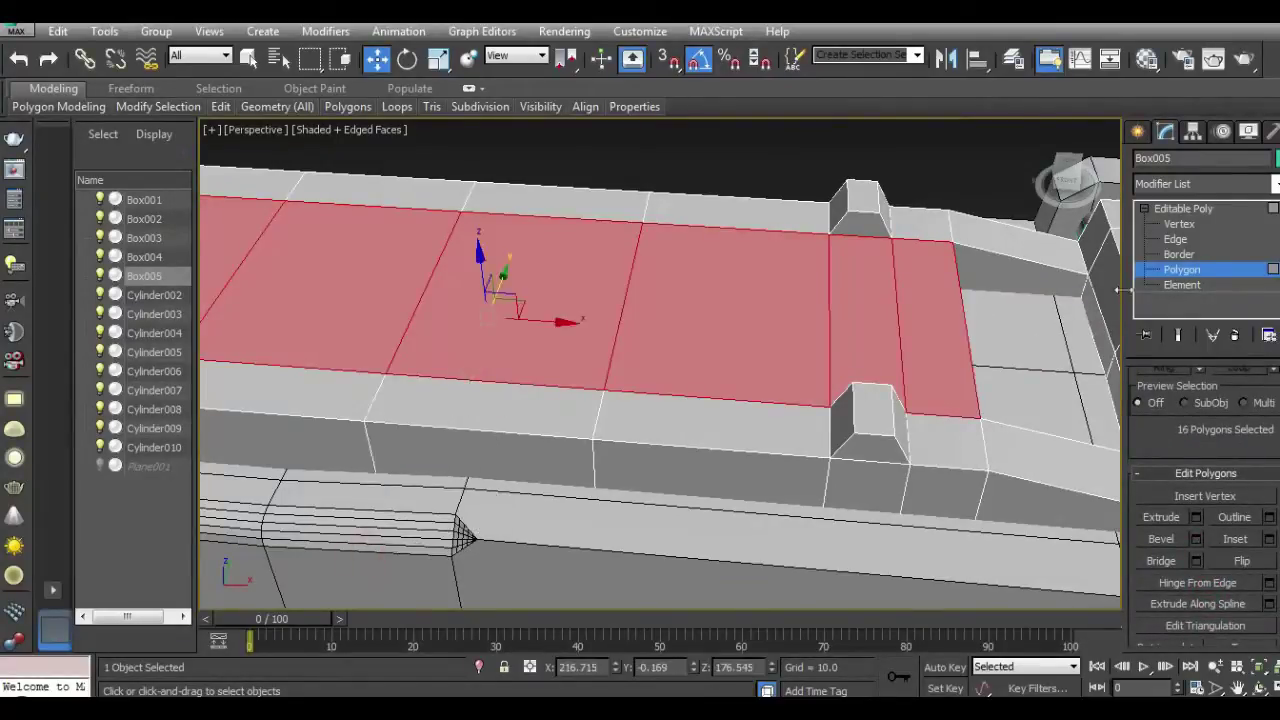
Step: Ring-select the floor's cross edges and Connect them with 2 segments and pinch 38
click(1176, 239)
click(902, 340)
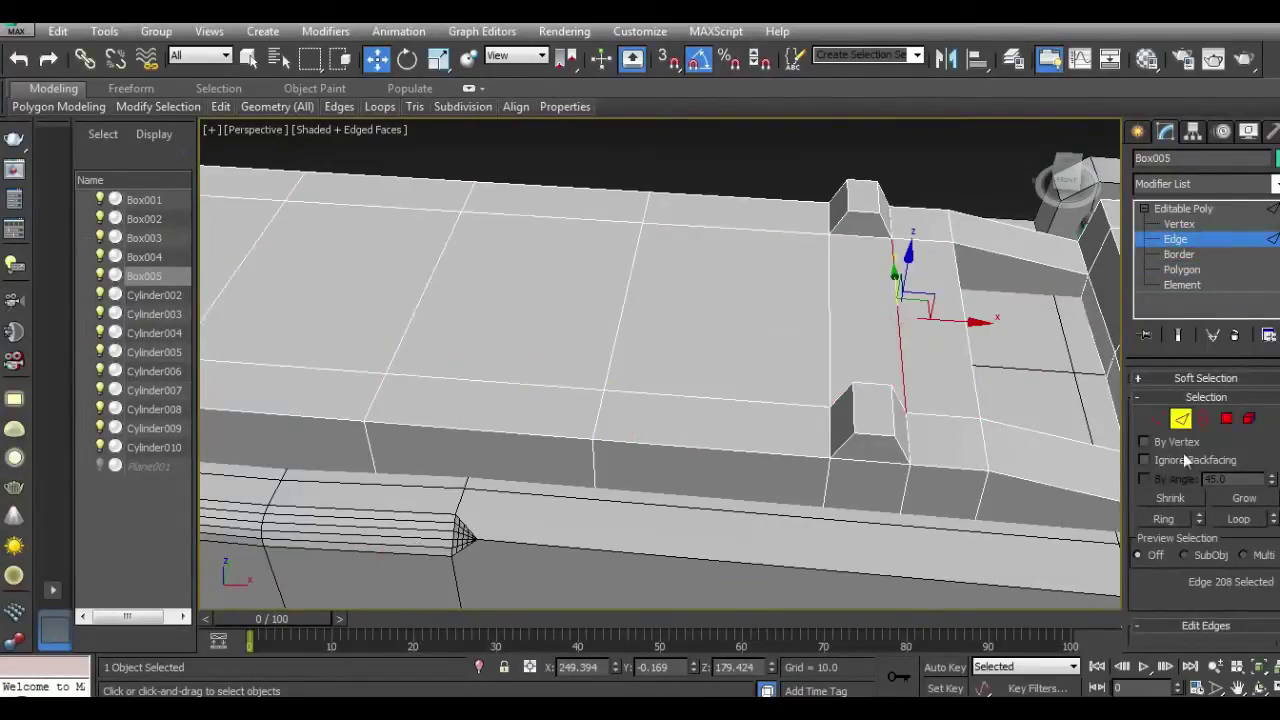
click(1163, 518)
scroll(1200, 450, down, 3)
click(1269, 598)
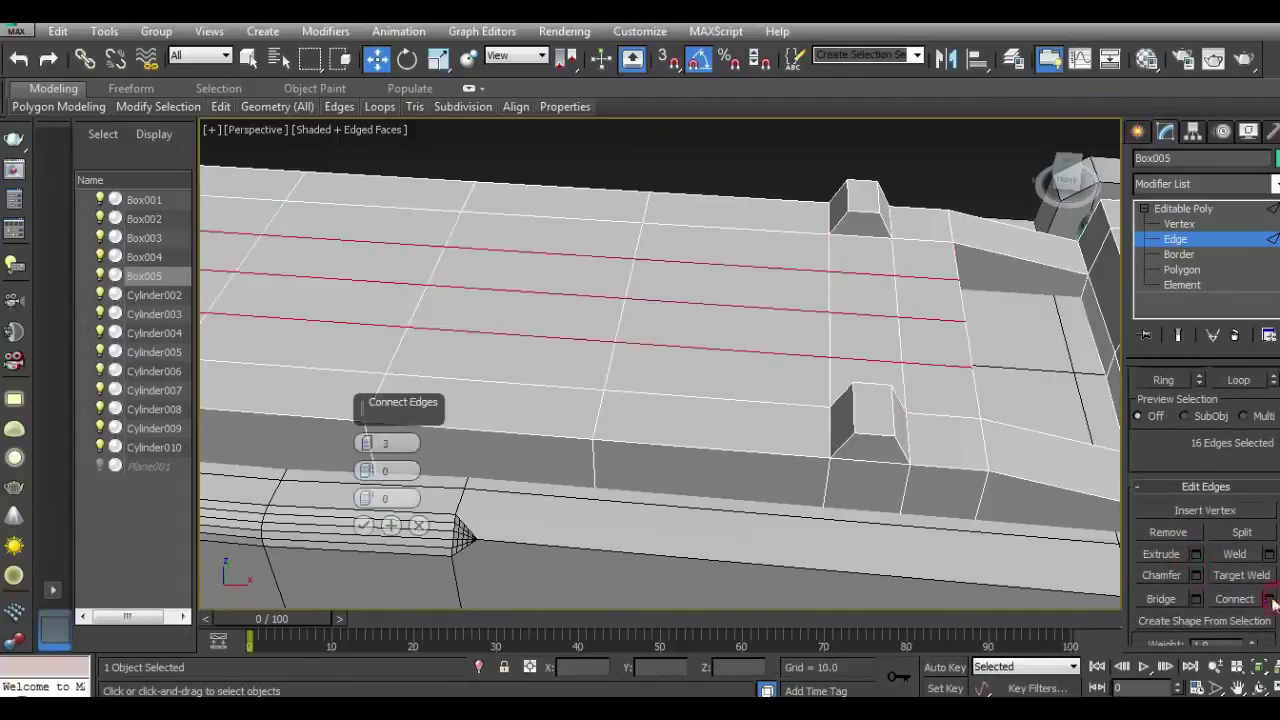
click(368, 452)
drag(366, 470, 397, 331)
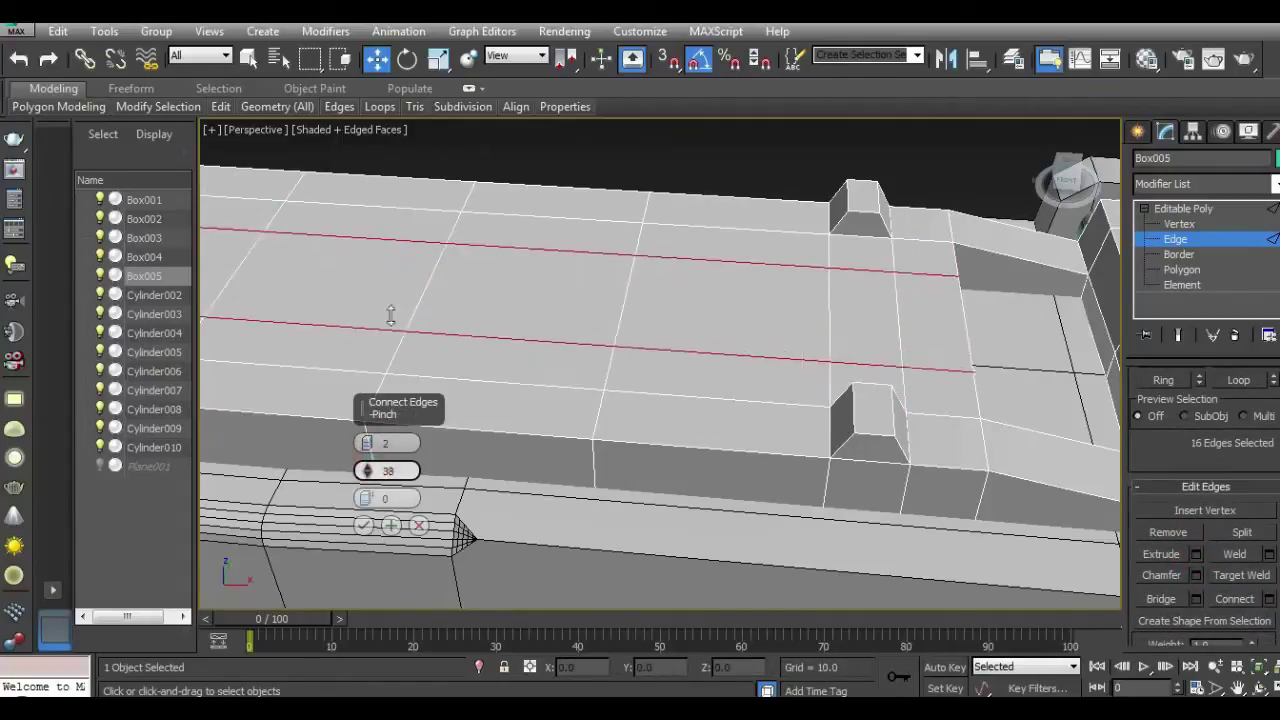
click(363, 527)
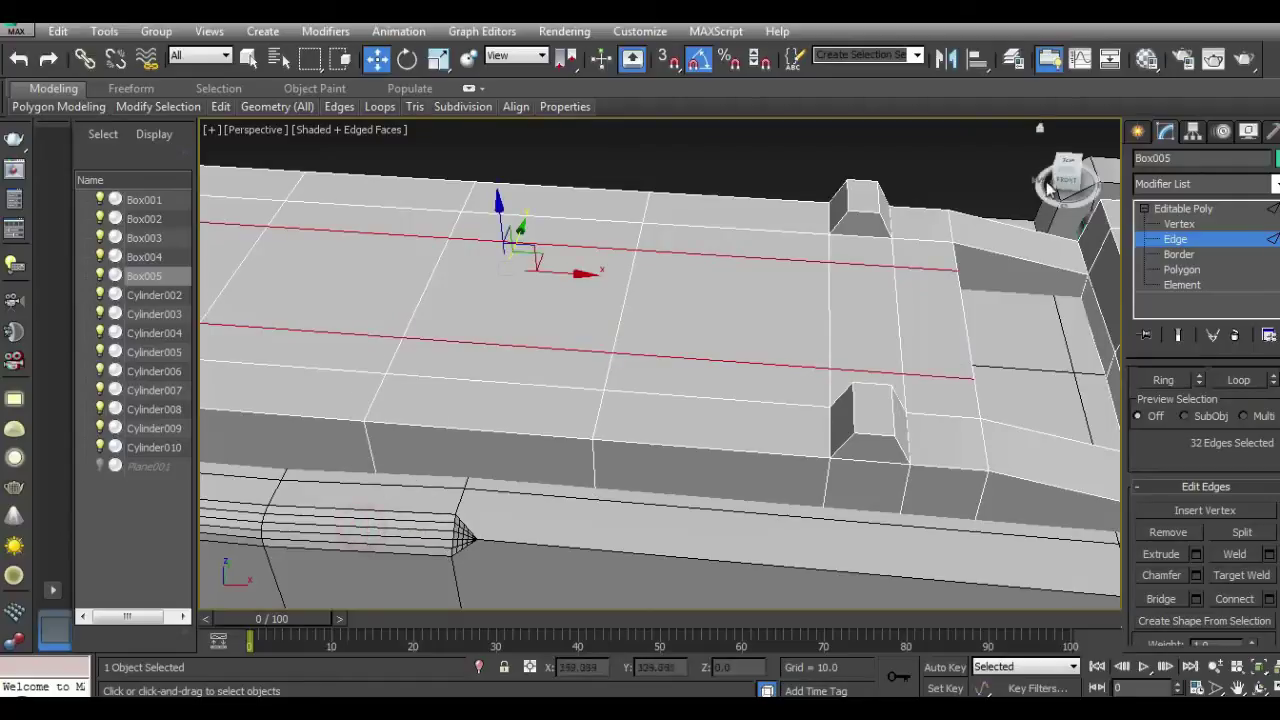
click(1066, 180)
Step: Select the 14 polygons of the two narrow lengthwise strips on the rail top
ctrl+click(1165, 270)
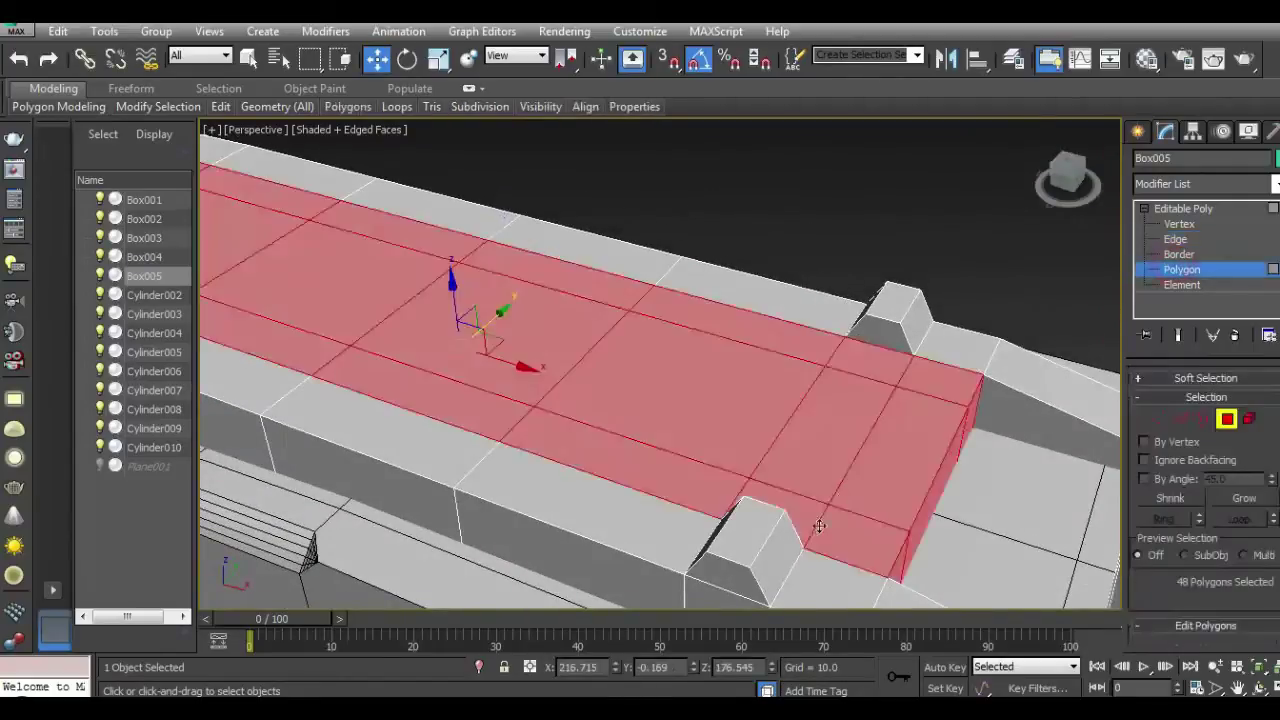
middle_drag(827, 540, 980, 443)
click(1000, 480)
ctrl+click(1040, 335)
ctrl+click(1003, 317)
ctrl+click(900, 455)
ctrl+click(790, 410)
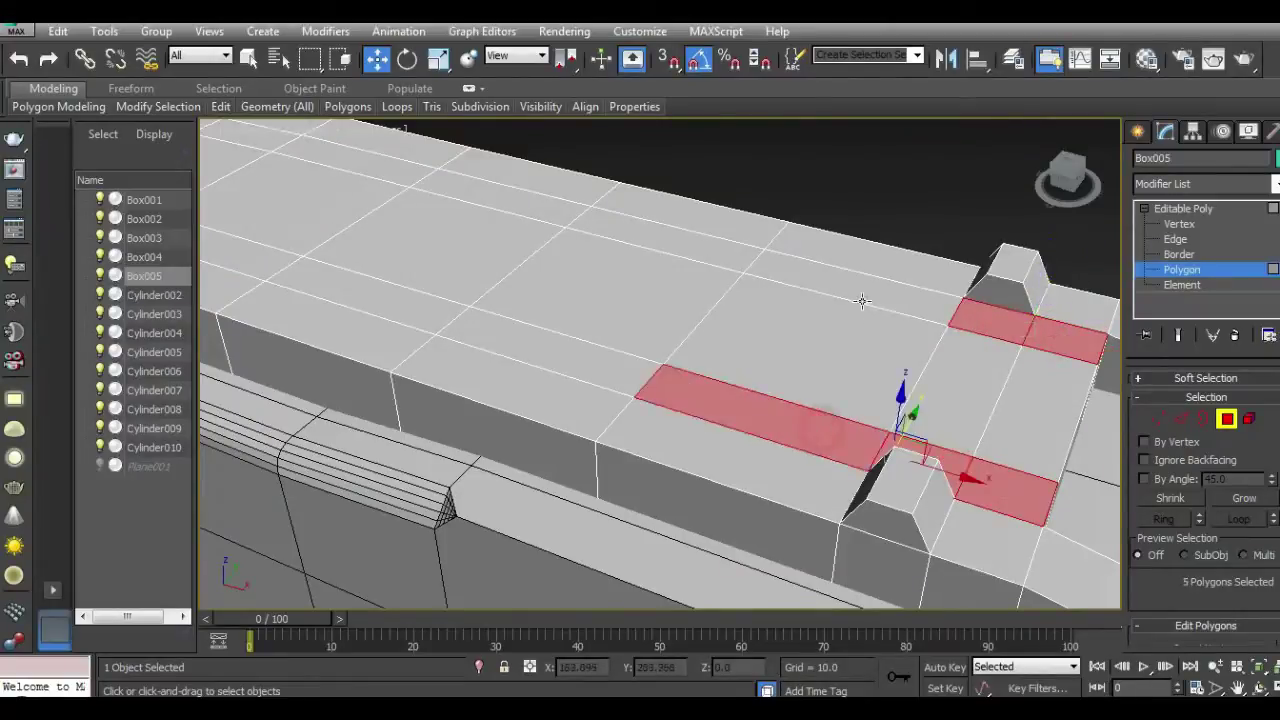
ctrl+click(860, 295)
ctrl+click(697, 244)
ctrl+click(597, 363)
middle_drag(597, 363, 675, 368)
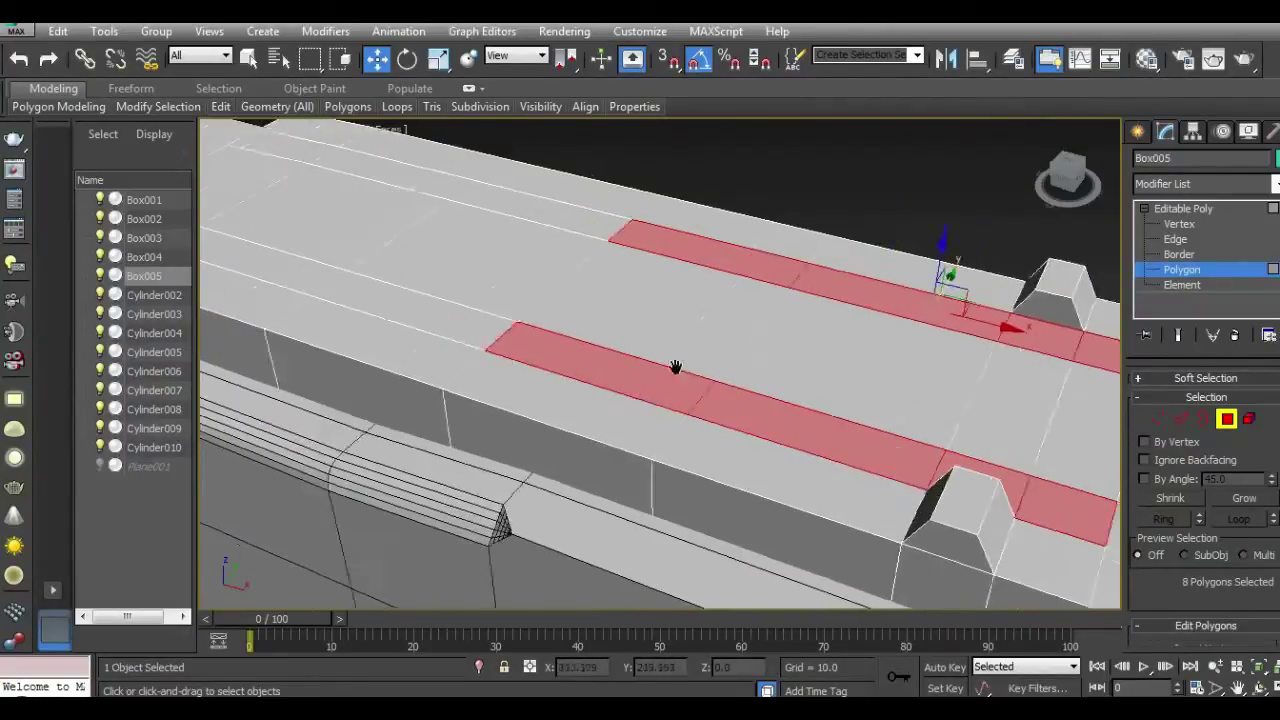
ctrl+click(672, 368)
ctrl+click(718, 258)
ctrl+click(580, 222)
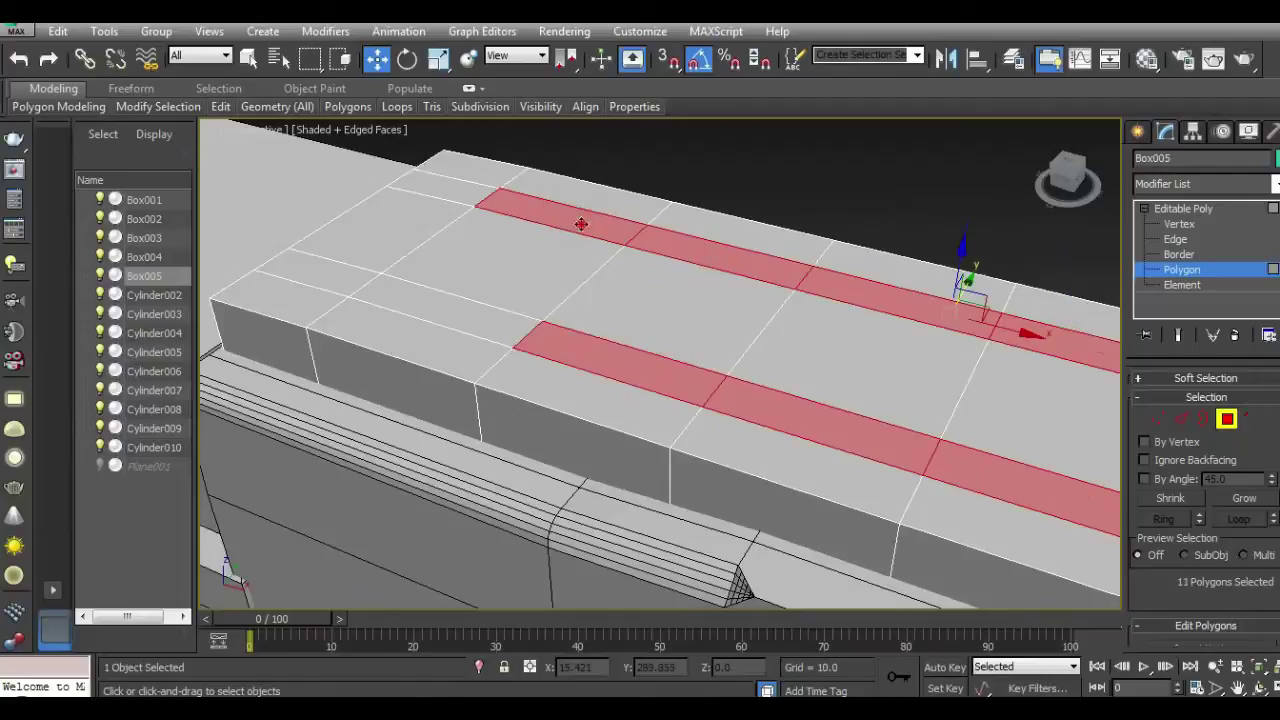
ctrl+click(458, 306)
ctrl+click(370, 276)
ctrl+click(448, 198)
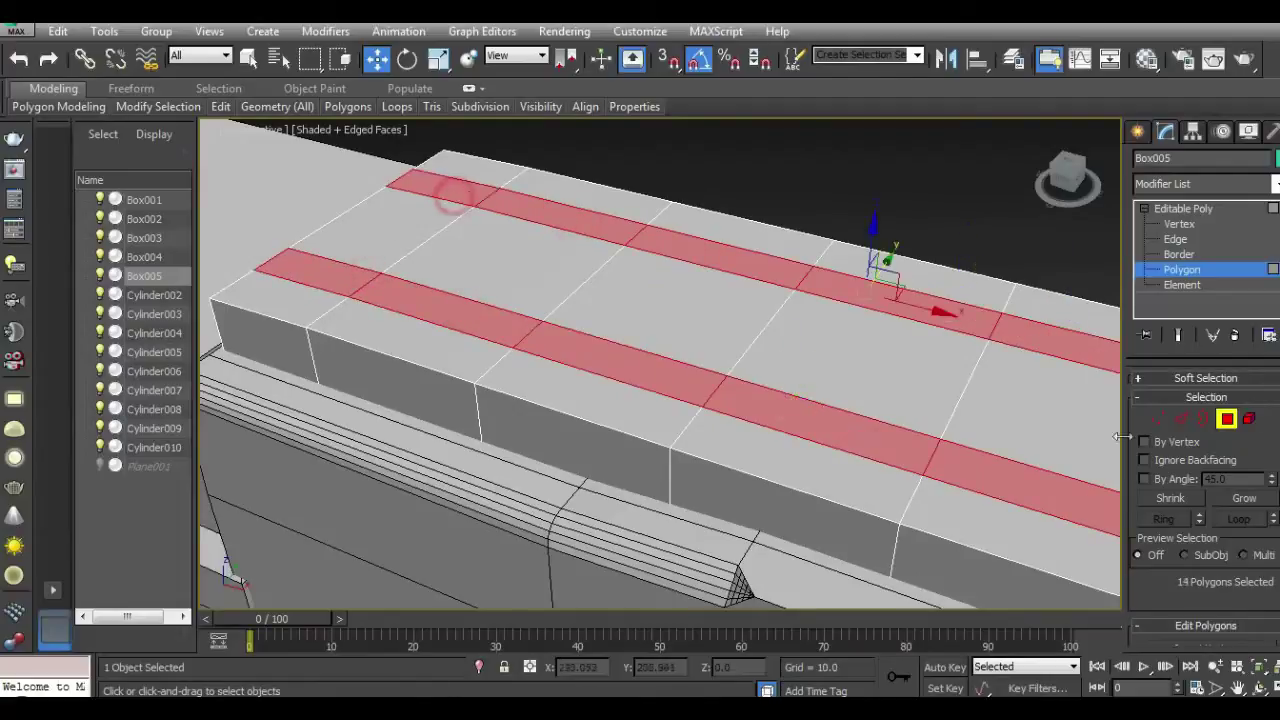
Step: Extrude the two strips upward by a height of 3.139
scroll(1202, 527, down, 2)
scroll(1202, 527, down, 2)
click(1200, 543)
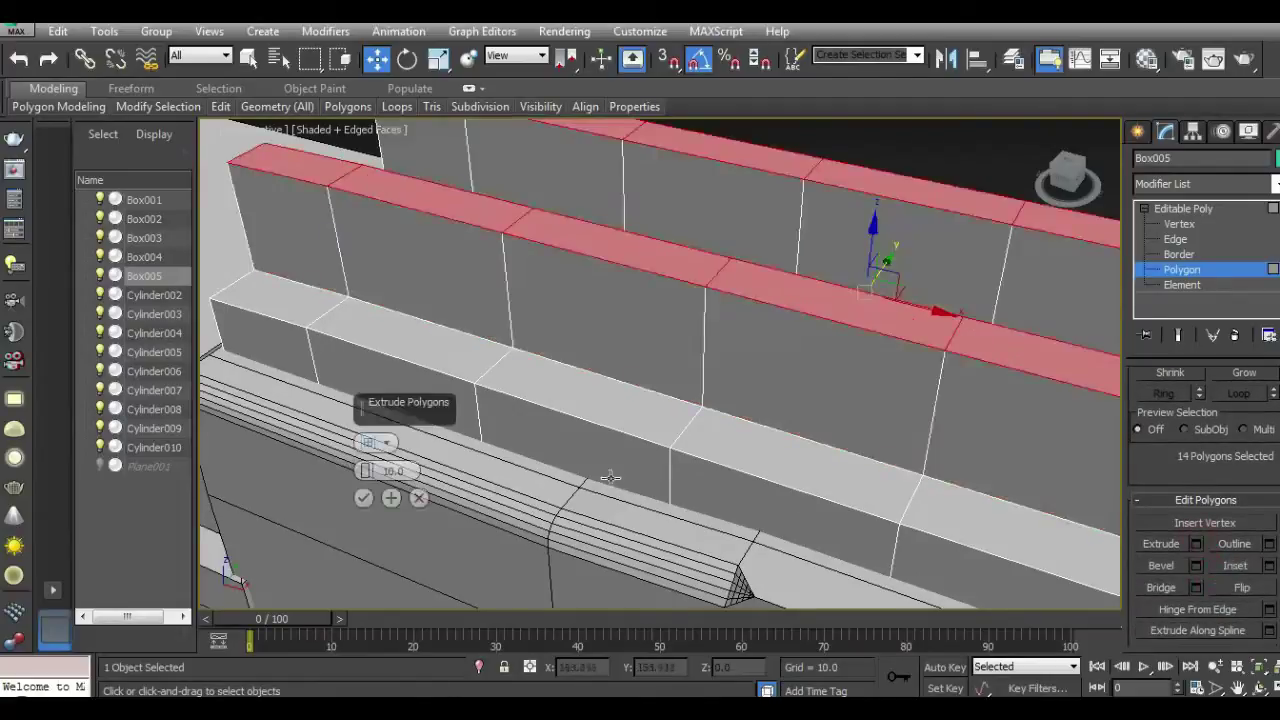
alt+middle_drag(364, 474, 368, 468)
drag(364, 471, 571, 380)
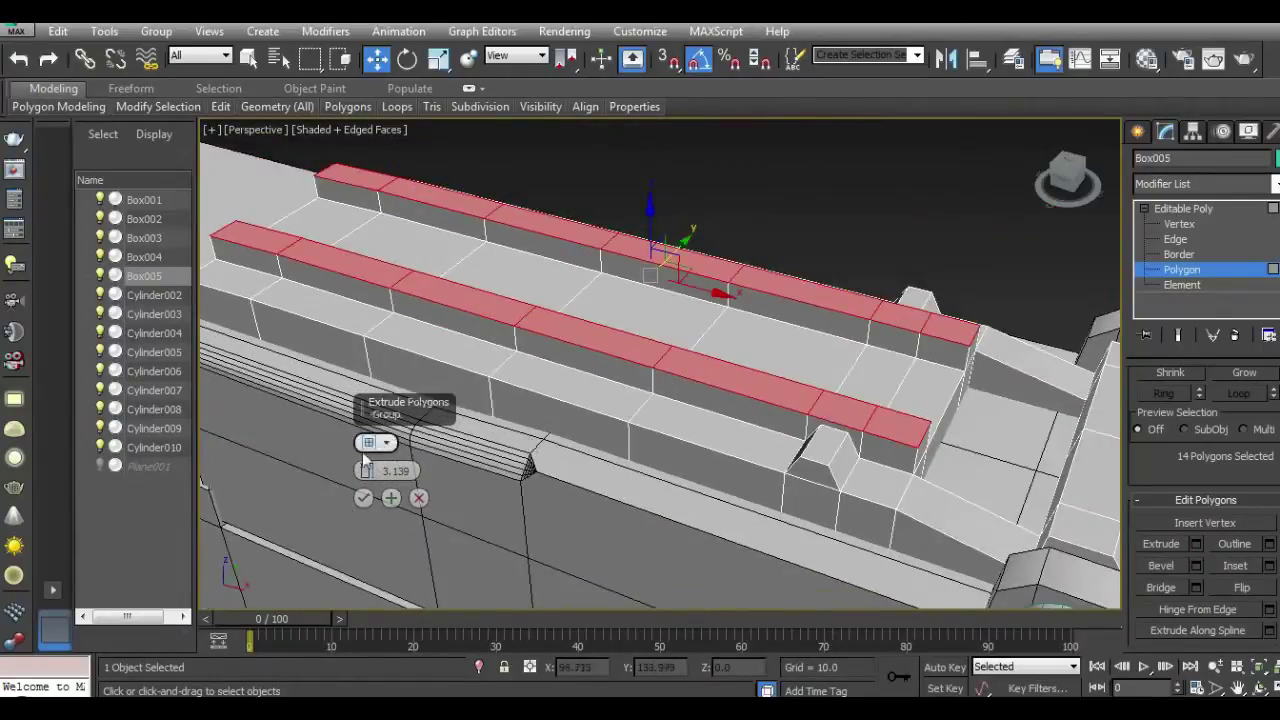
key(f)
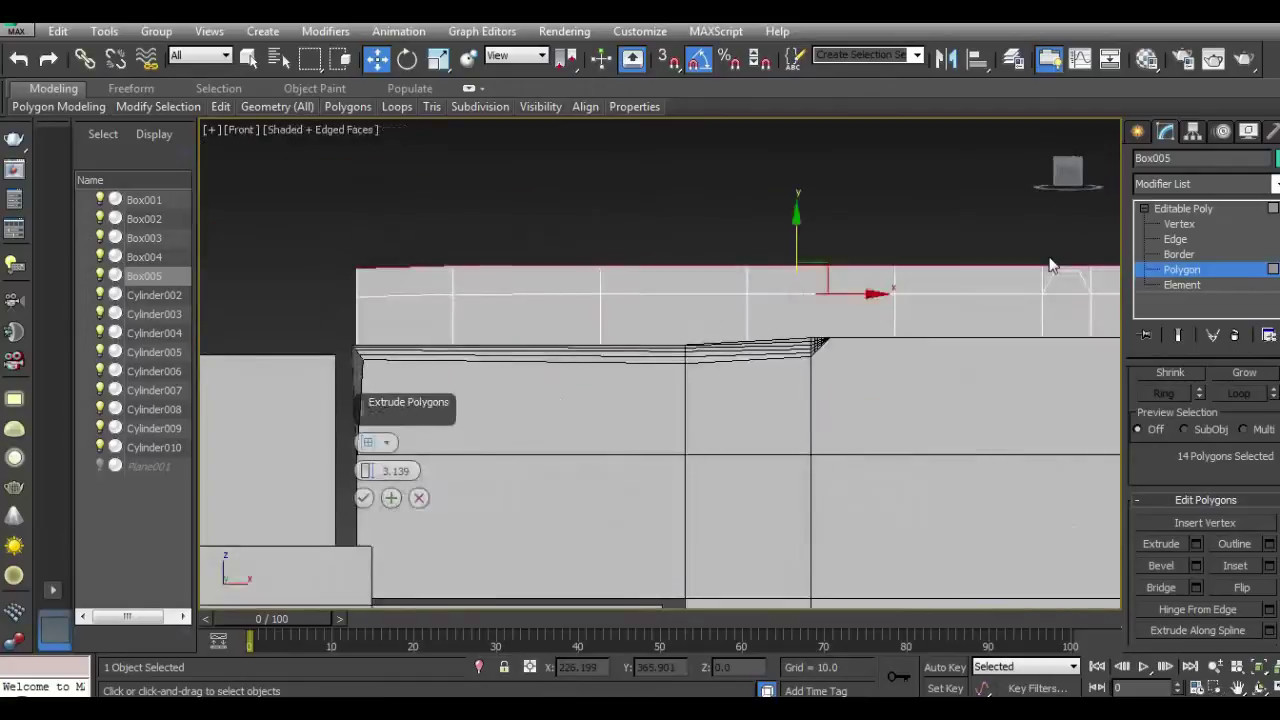
scroll(740, 330, down, 2)
scroll(793, 330, up, 2)
scroll(793, 330, up, 3)
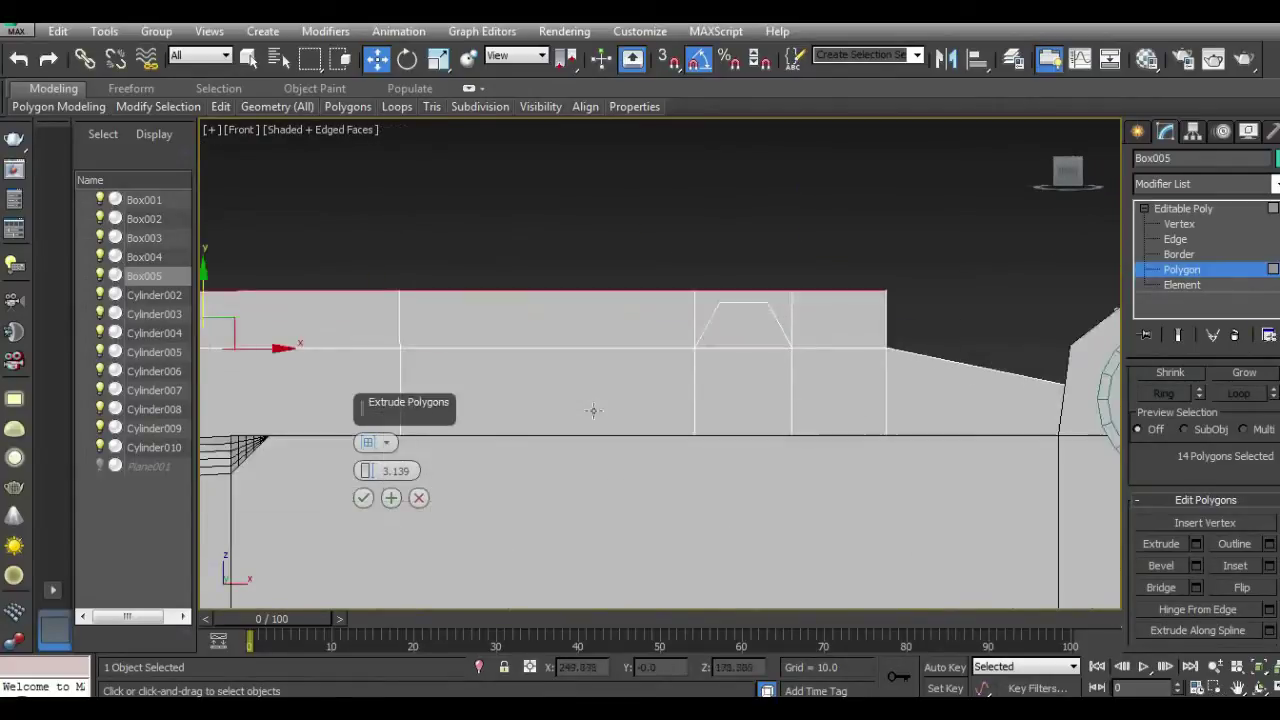
Step: Confirm the extrusion and pull the rail end's top corner vertices back along X
click(363, 497)
click(1197, 223)
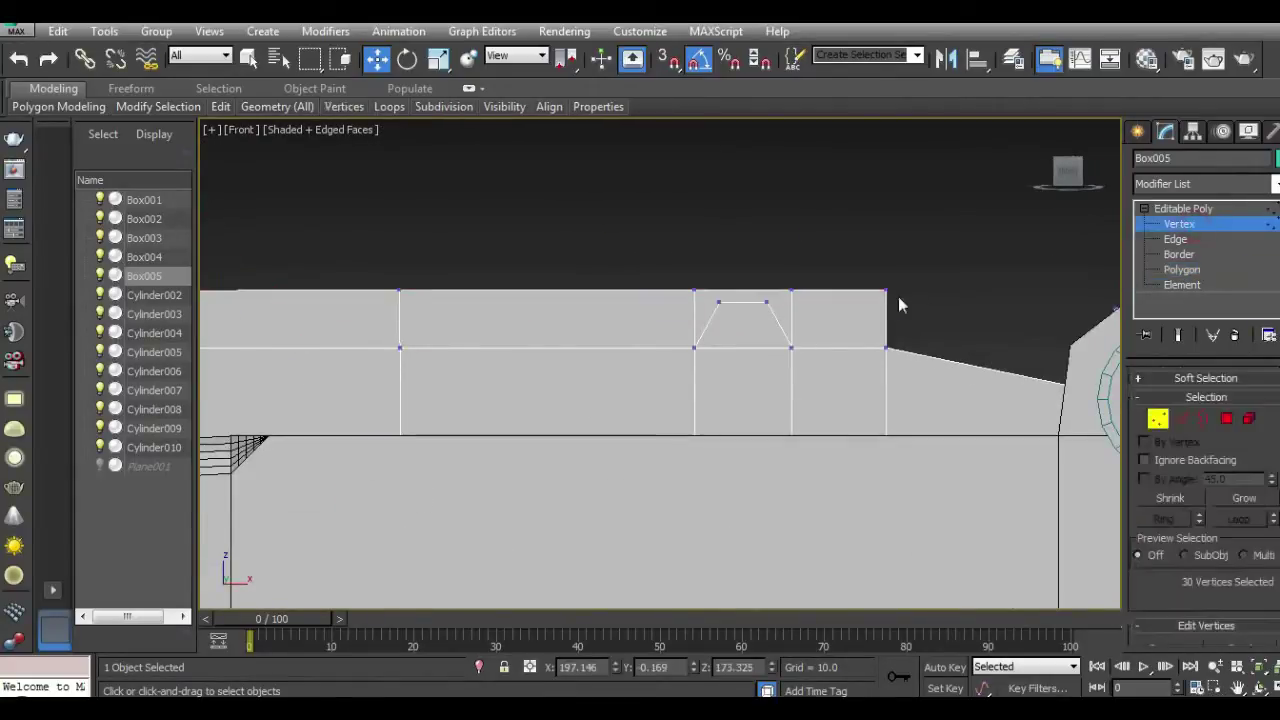
drag(981, 332, 981, 332)
drag(930, 288, 860, 288)
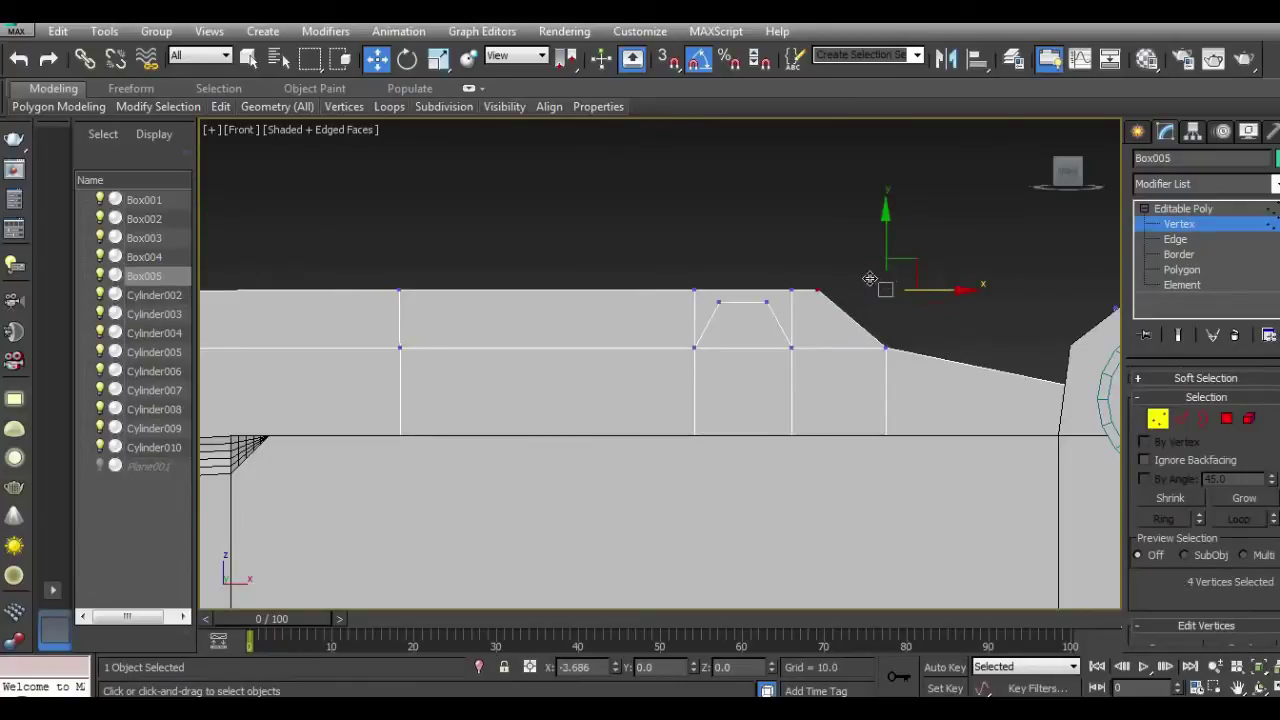
scroll(1064, 353, down, 1)
scroll(1064, 353, up, 1)
scroll(468, 338, up, 1)
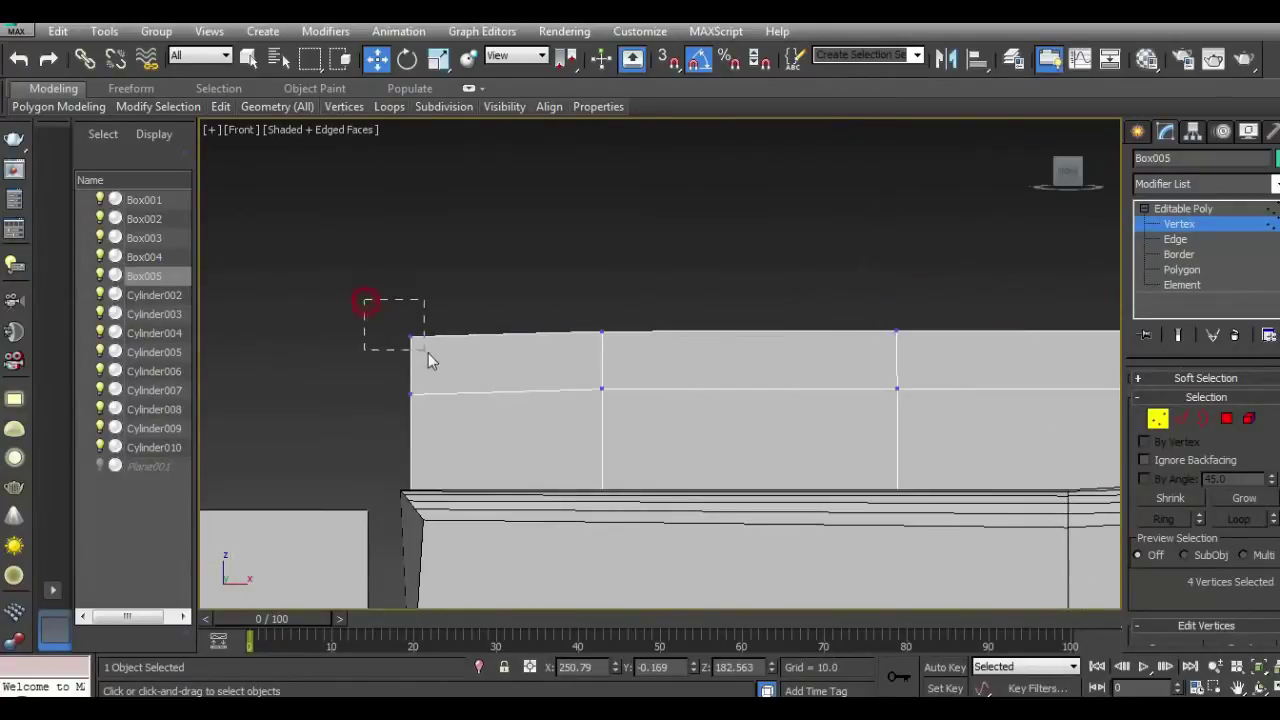
Step: Slide the top-left corner vertices inward to finish tapering the ridge's front end
drag(478, 425, 478, 425)
drag(411, 305, 411, 298)
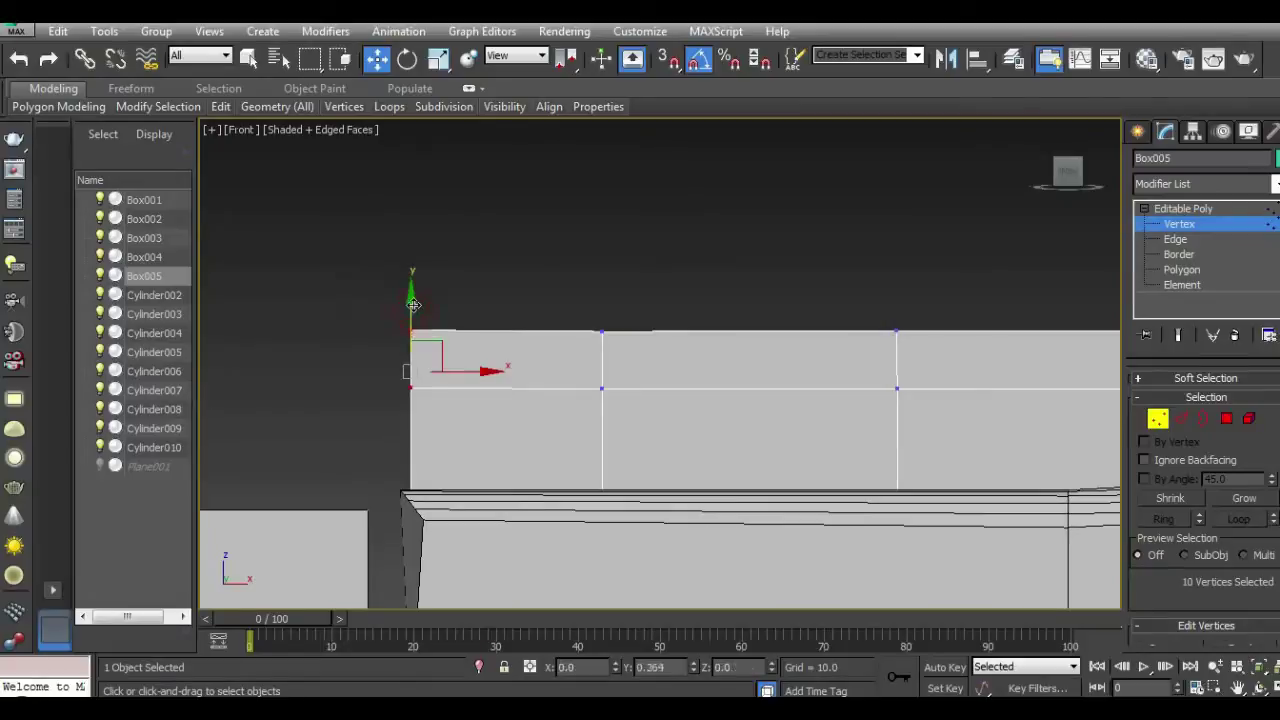
drag(476, 368, 529, 360)
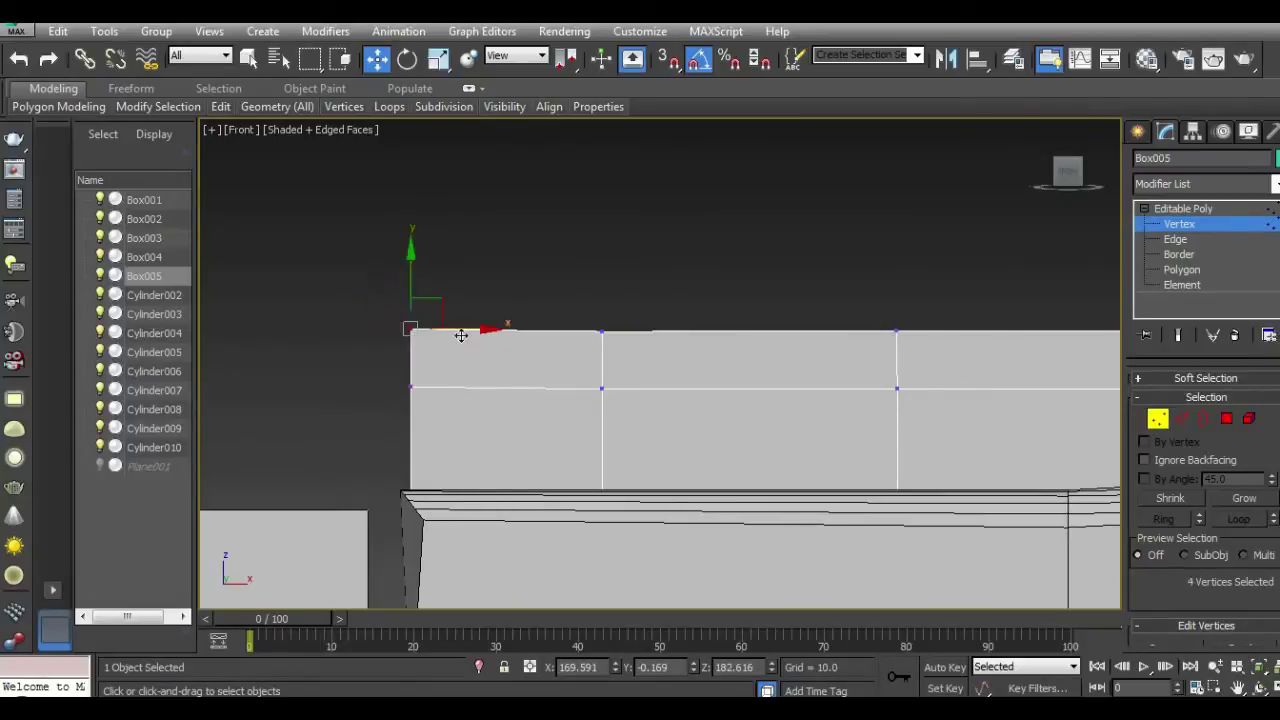
scroll(450, 425, down, 2)
scroll(450, 425, down, 2)
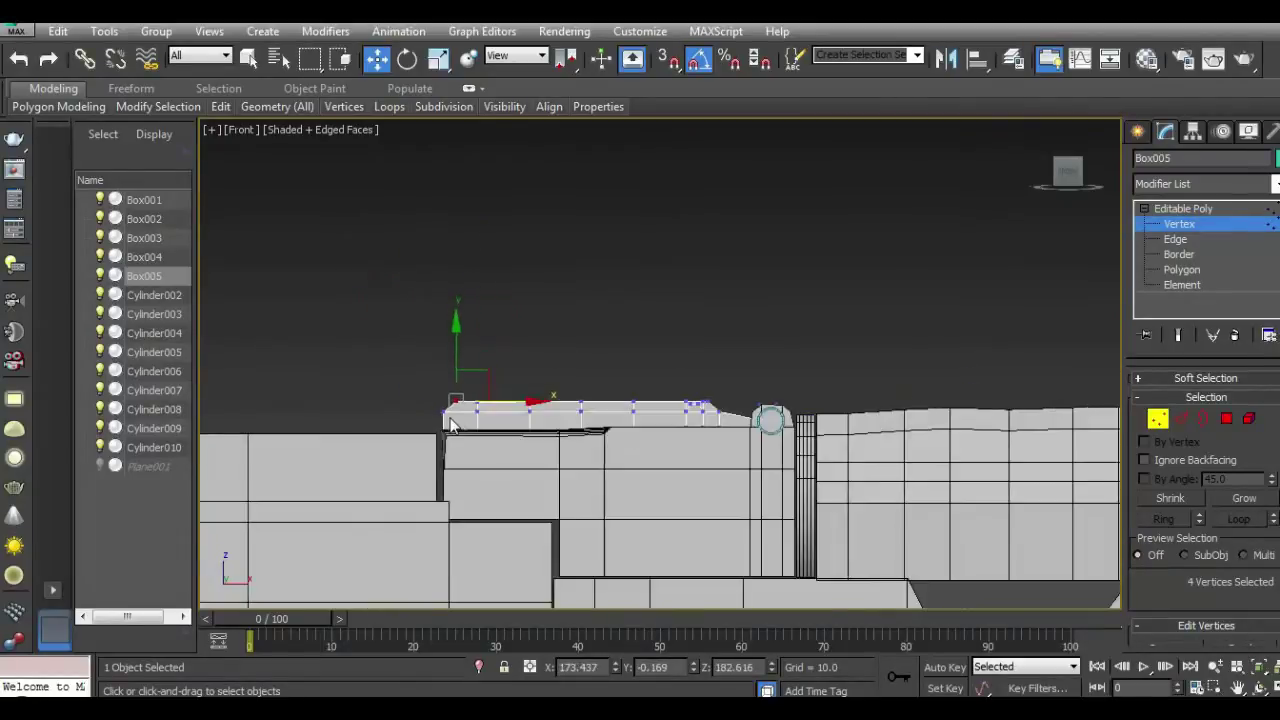
scroll(710, 418, up, 2)
click(1160, 208)
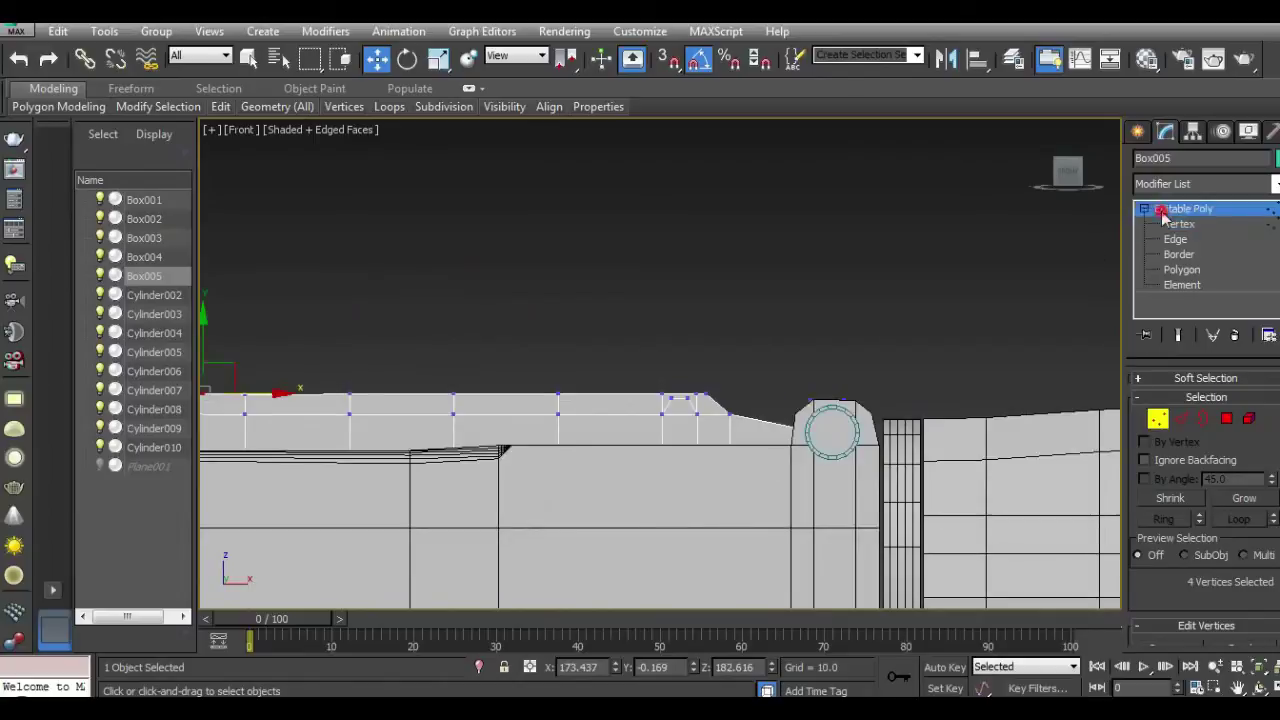
Step: Shift-clone Cylinder010 into Cylinder011 and scale the copy down small
click(848, 427)
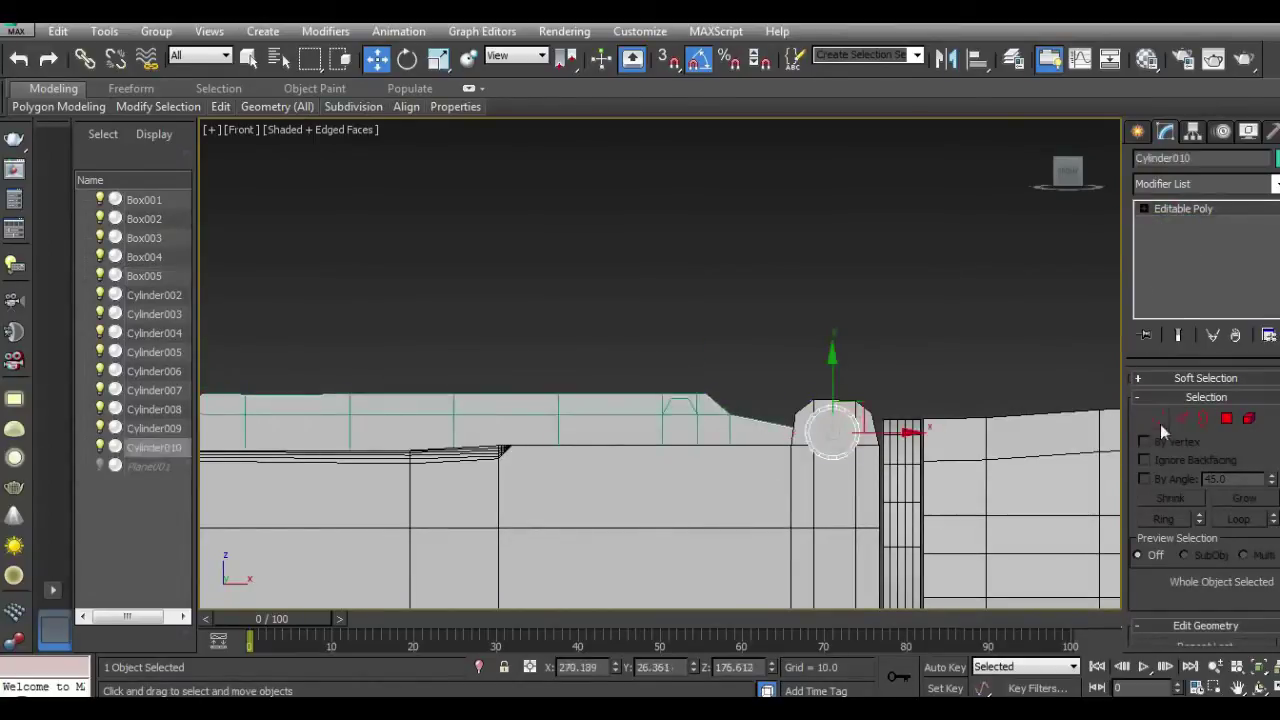
click(748, 402)
shift+drag(748, 402, 723, 400)
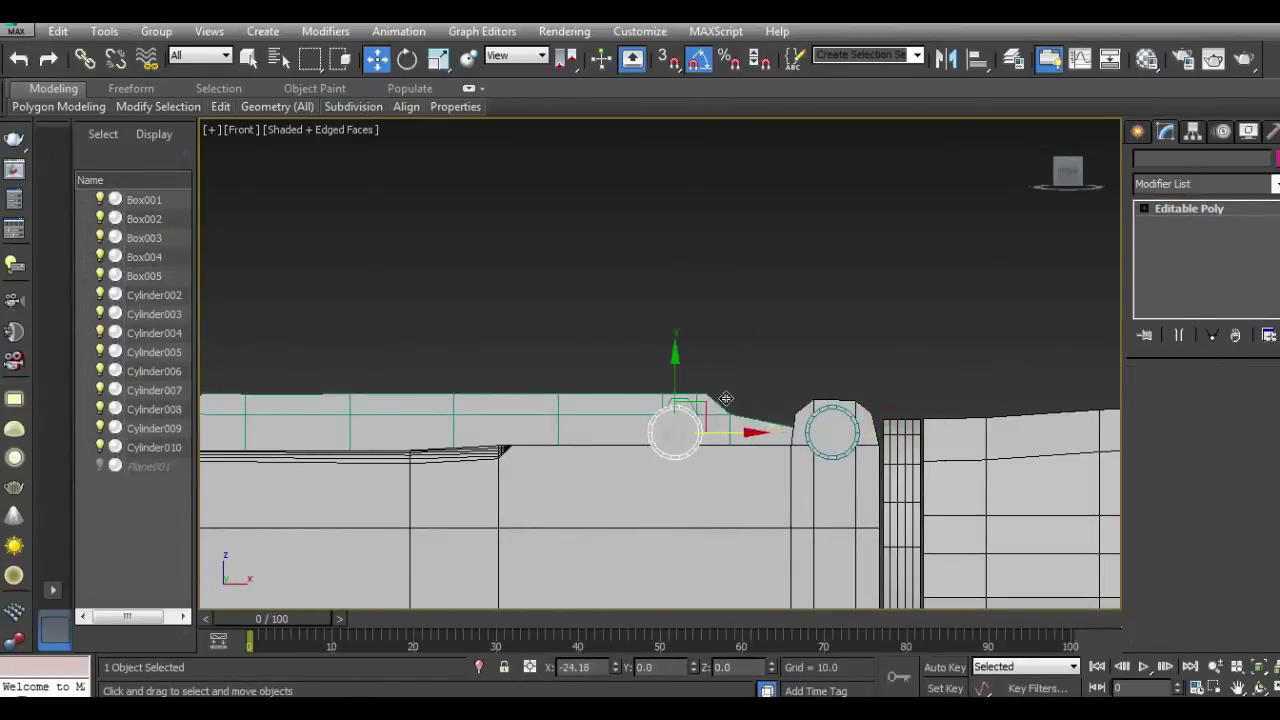
click(665, 436)
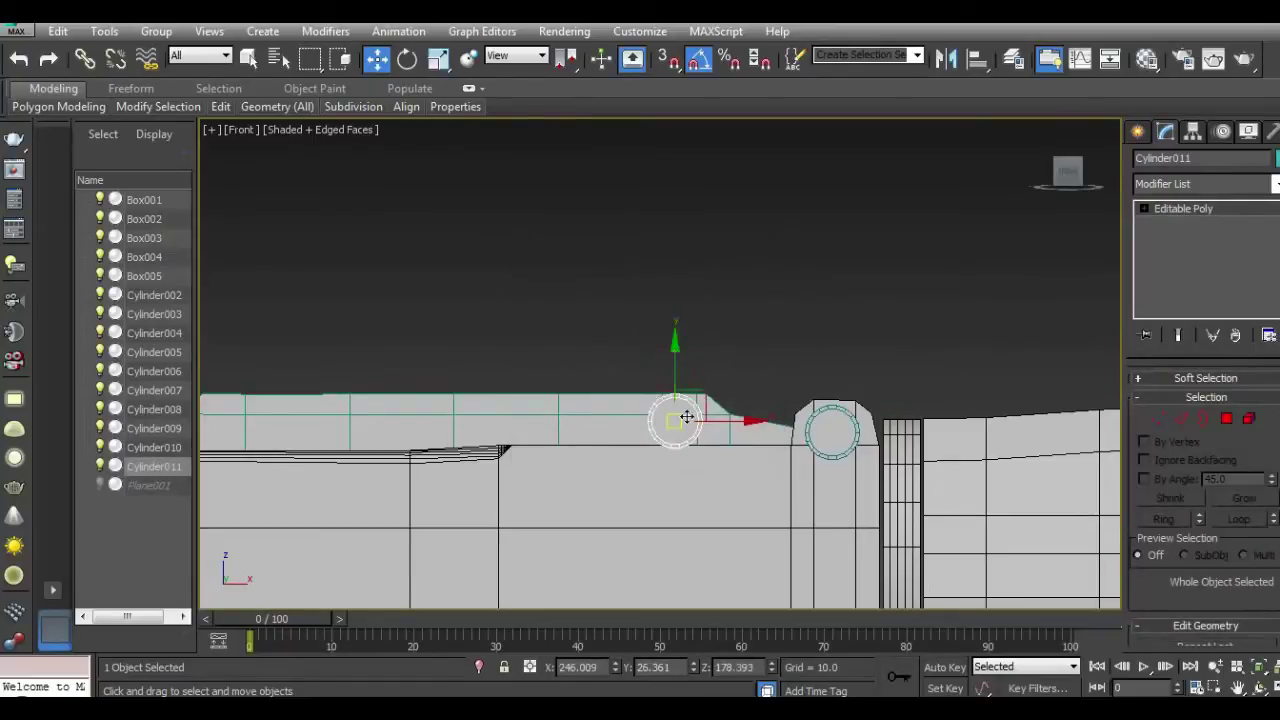
scroll(687, 425, up, 5)
click(438, 59)
drag(658, 410, 737, 497)
Step: Center Cylinder011's pivot on the object using Hierarchy's Affect Pivot Only
key(p)
drag(1063, 166, 1036, 197)
click(376, 58)
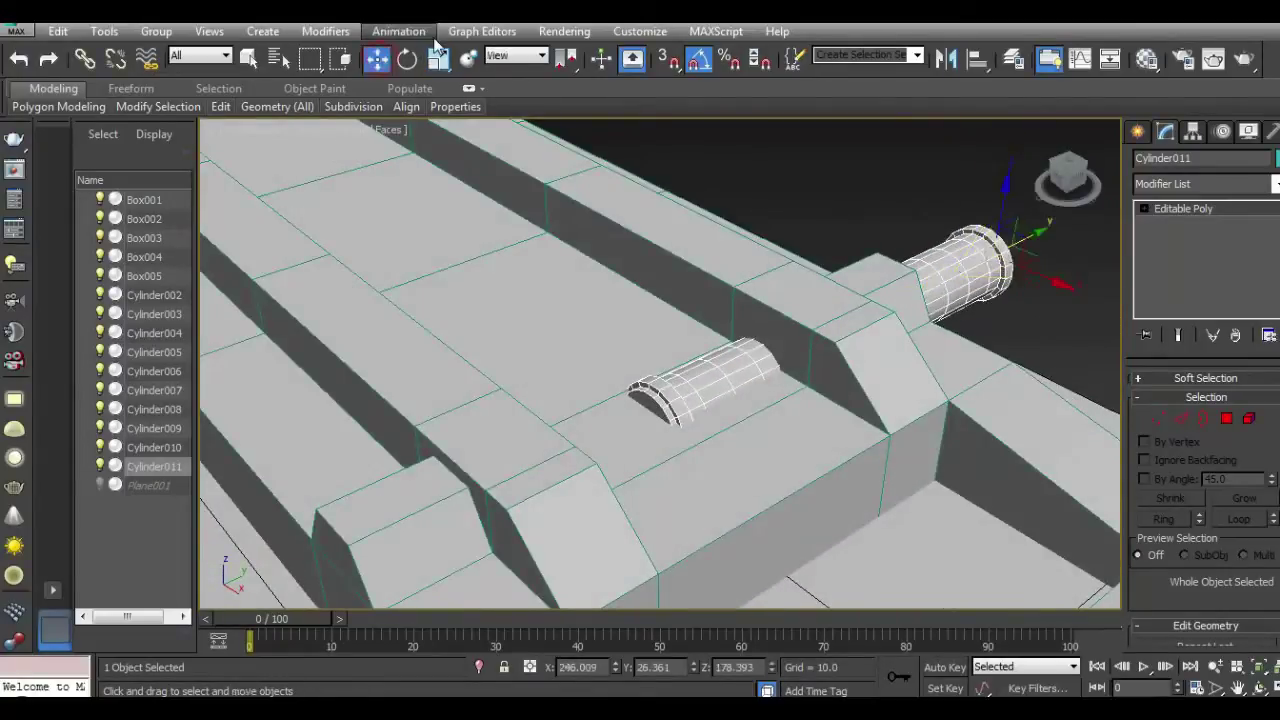
key(1)
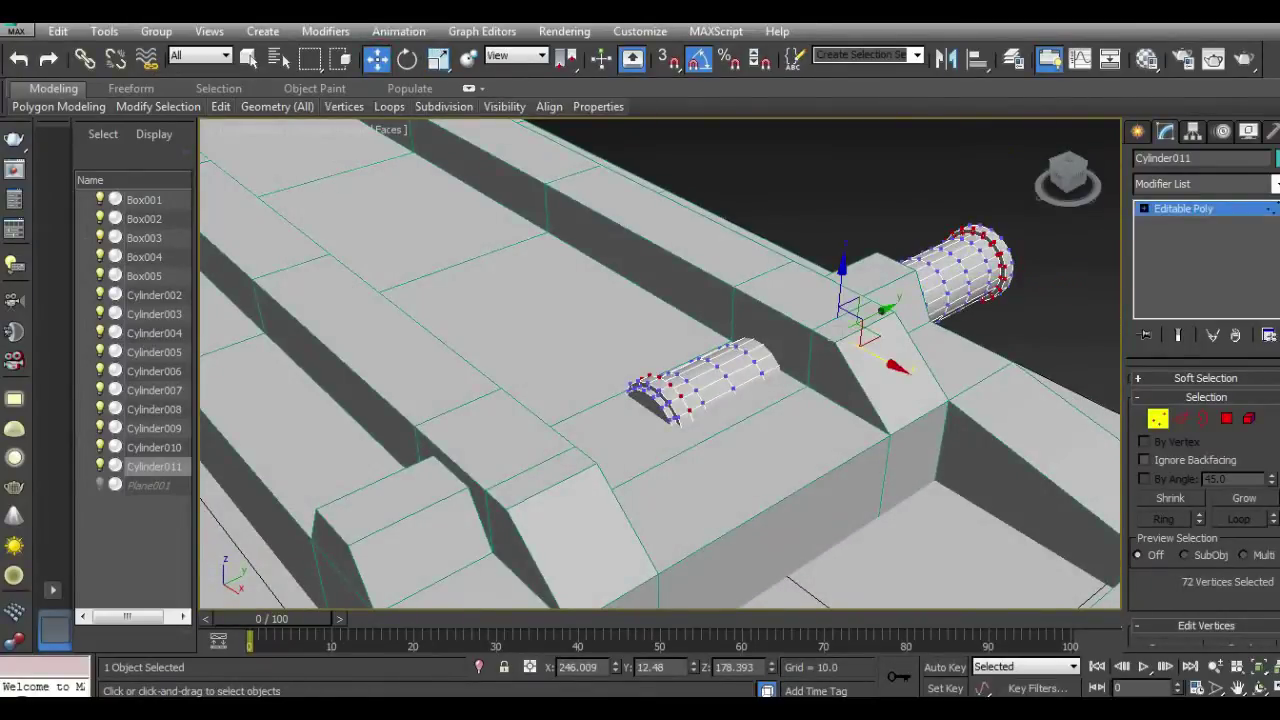
click(1181, 210)
click(1195, 132)
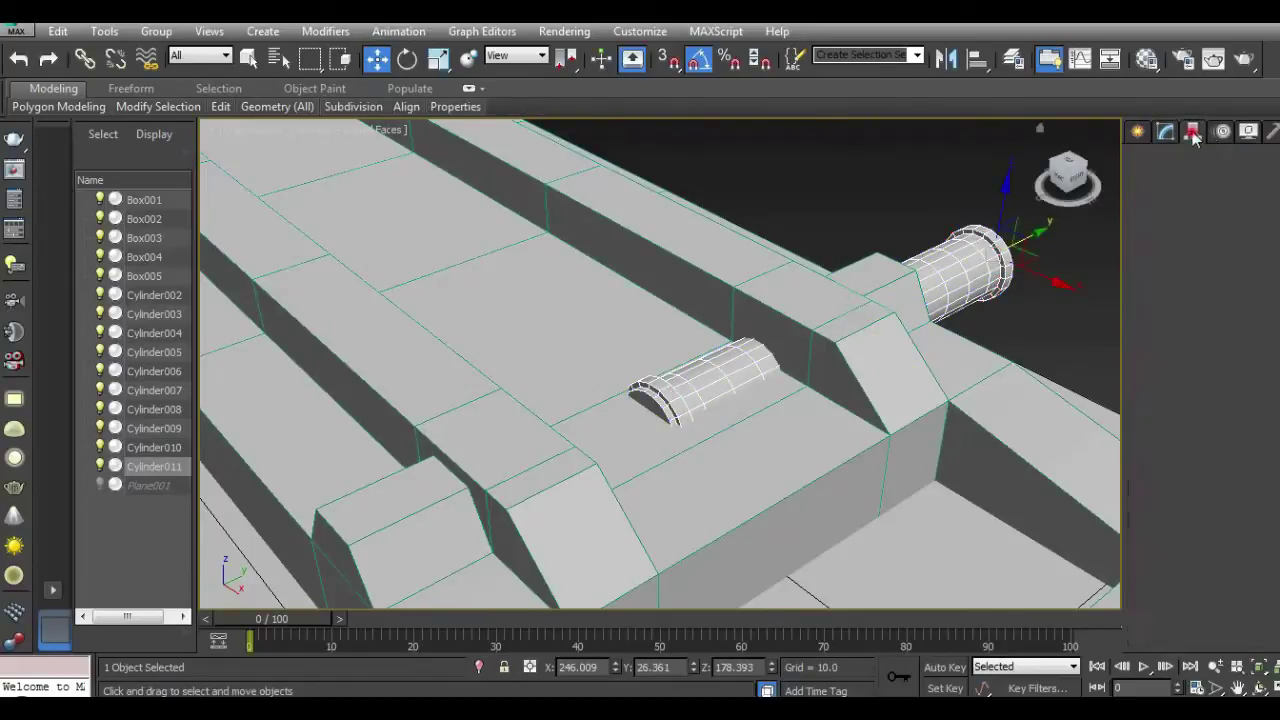
click(1236, 252)
click(1228, 350)
click(1166, 132)
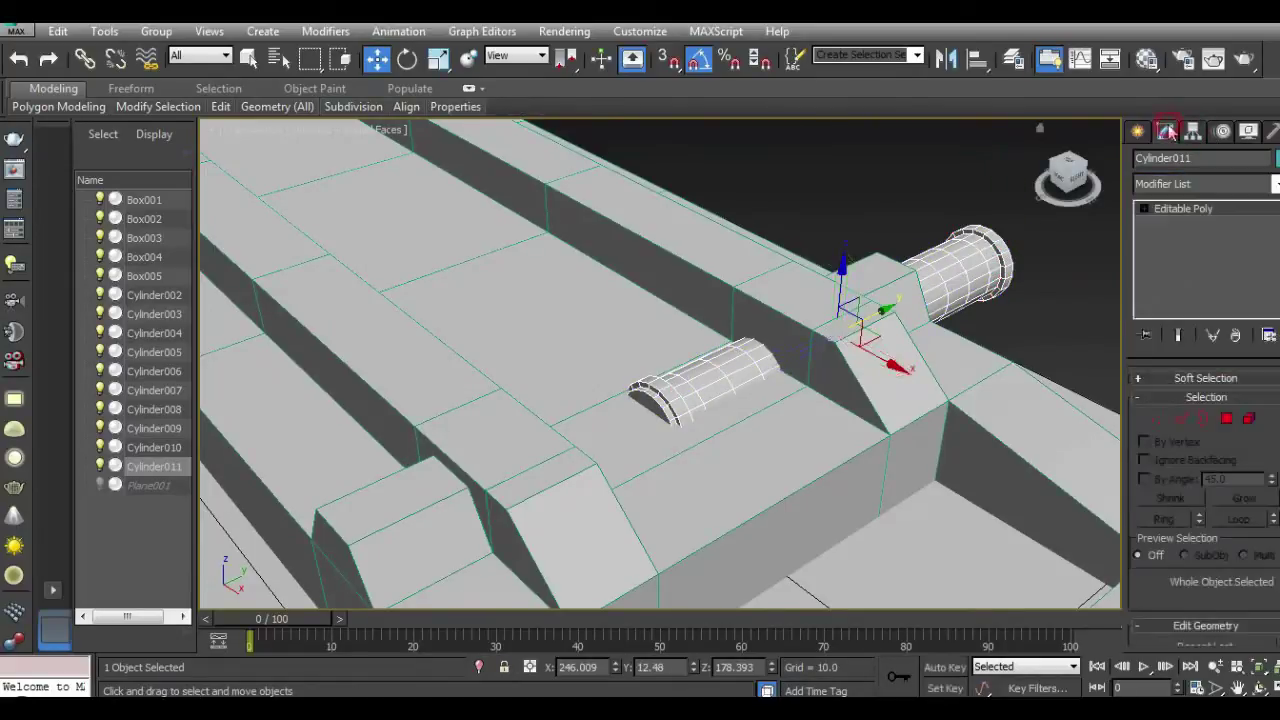
Step: Shrink the pin, move it between the rail blocks, and stretch it lengthwise in Local coordinates
key(r)
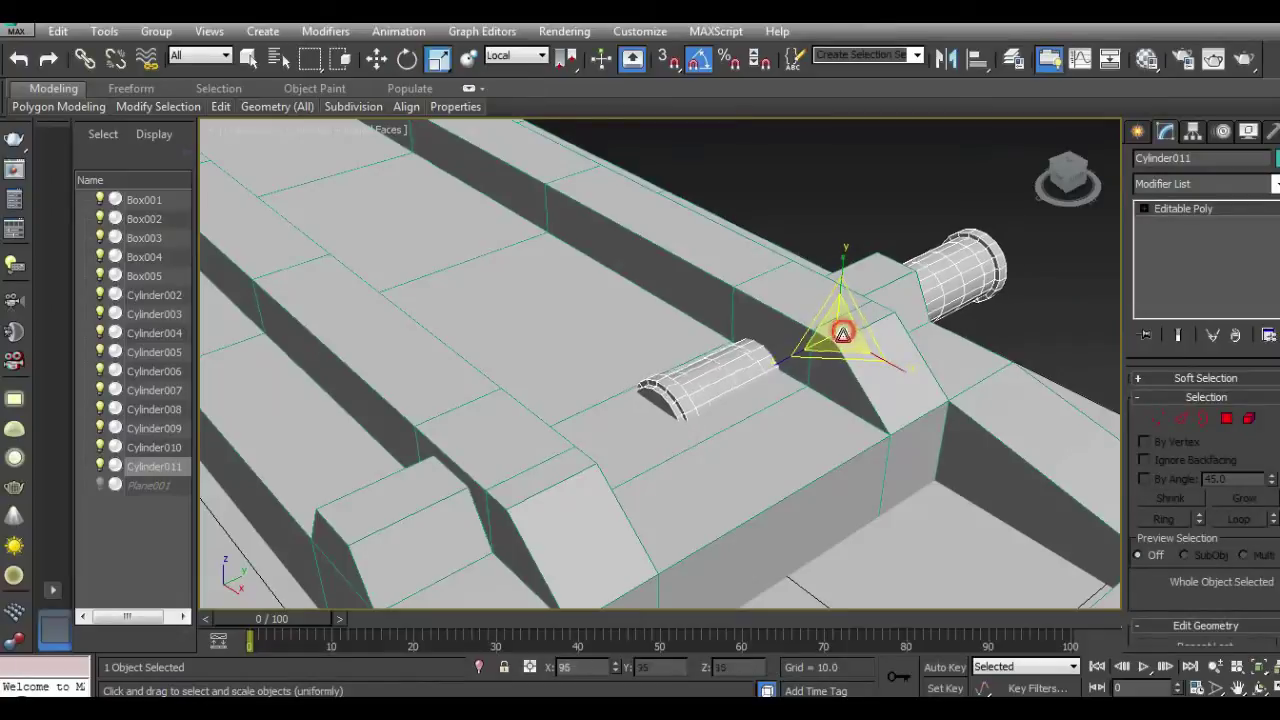
drag(848, 337, 860, 390)
key(w)
drag(865, 318, 600, 378)
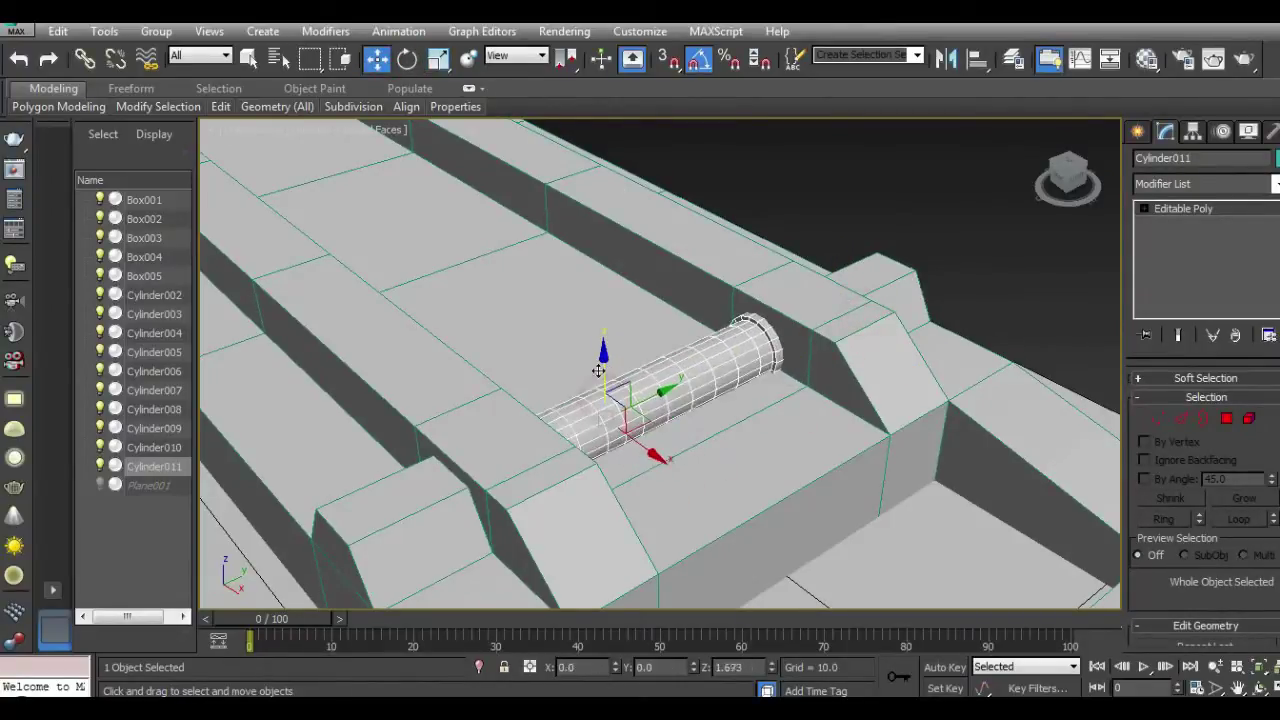
click(438, 58)
click(537, 55)
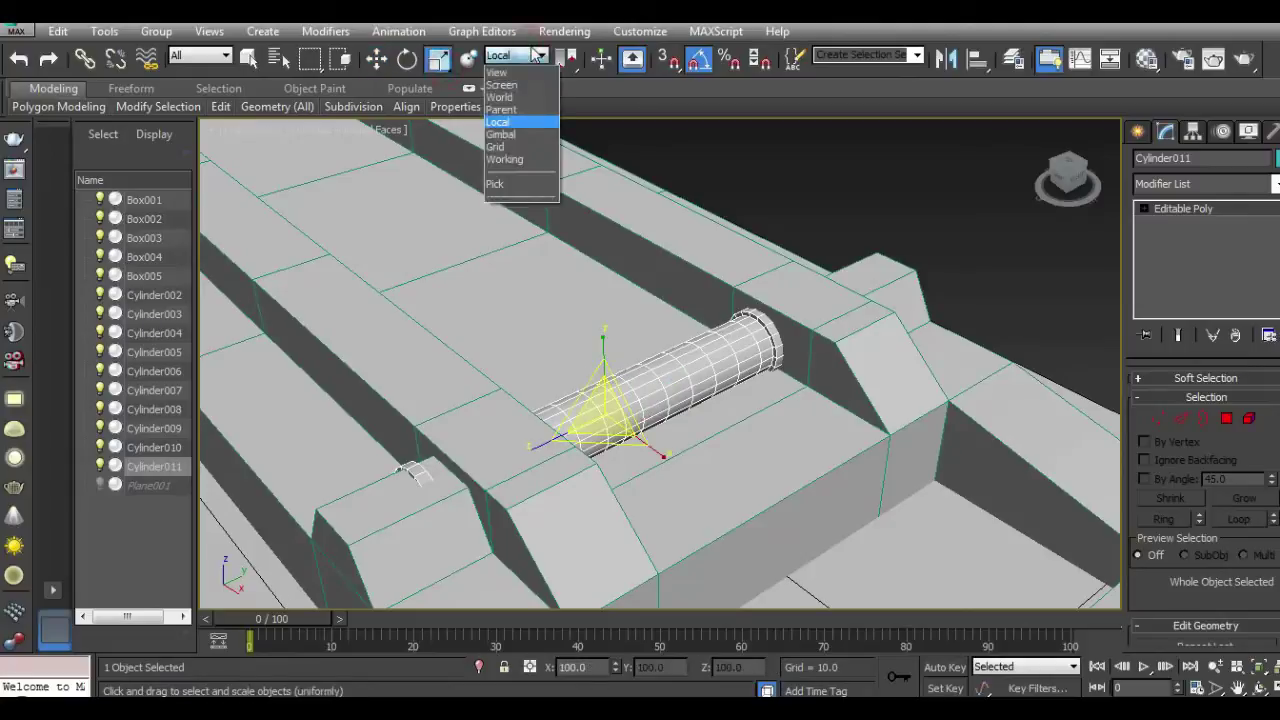
click(540, 455)
drag(544, 445, 585, 441)
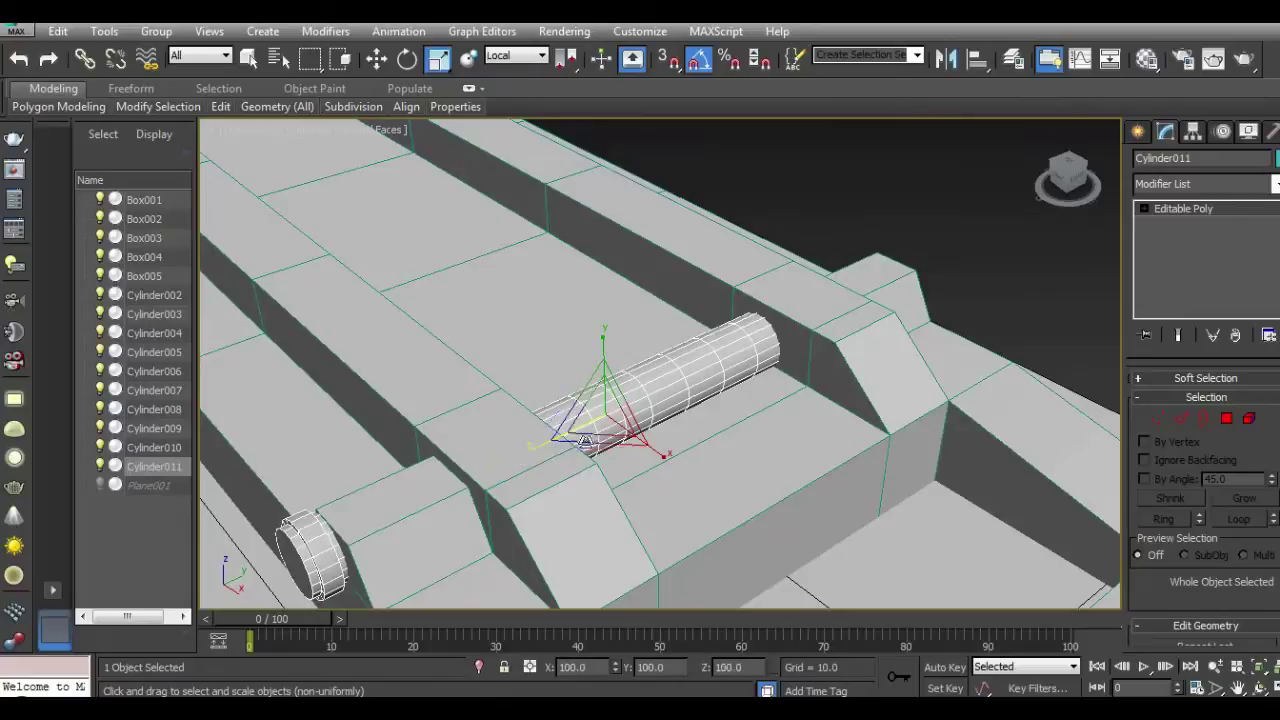
drag(1090, 195, 808, 300)
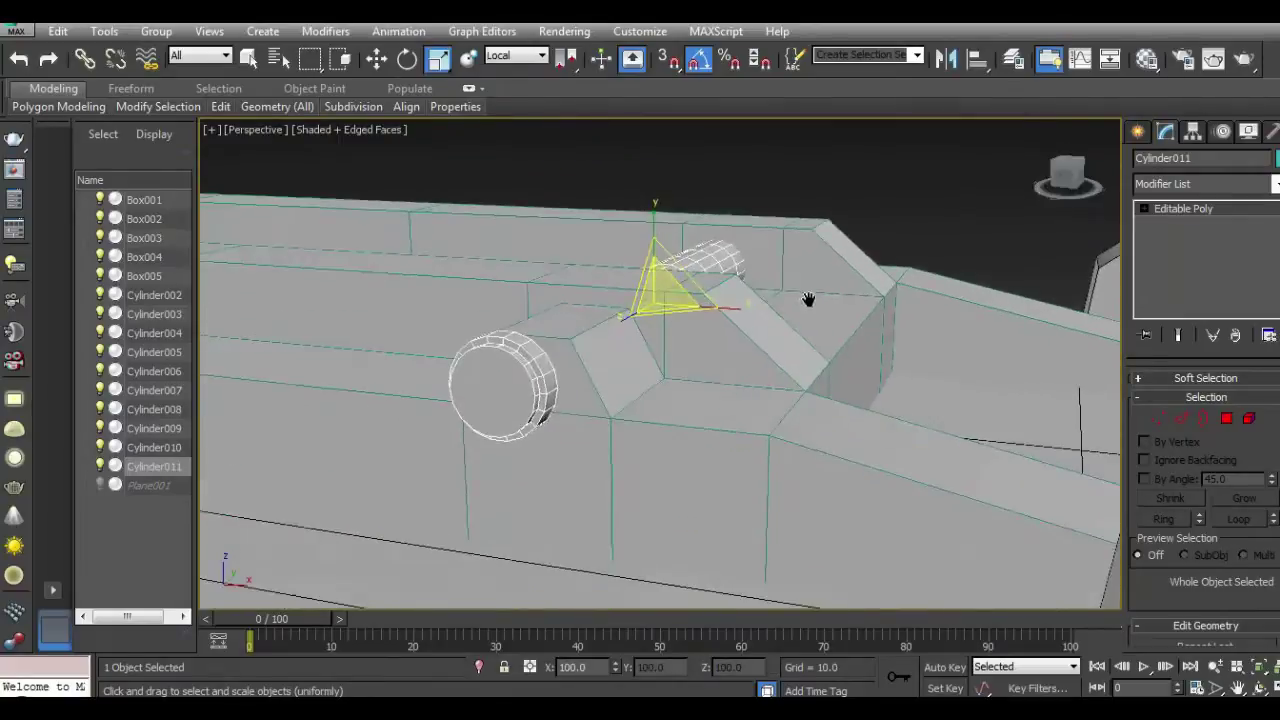
Step: Nudge Cylinder011 along X and down onto the rail between the blocks
click(376, 59)
drag(702, 314, 730, 298)
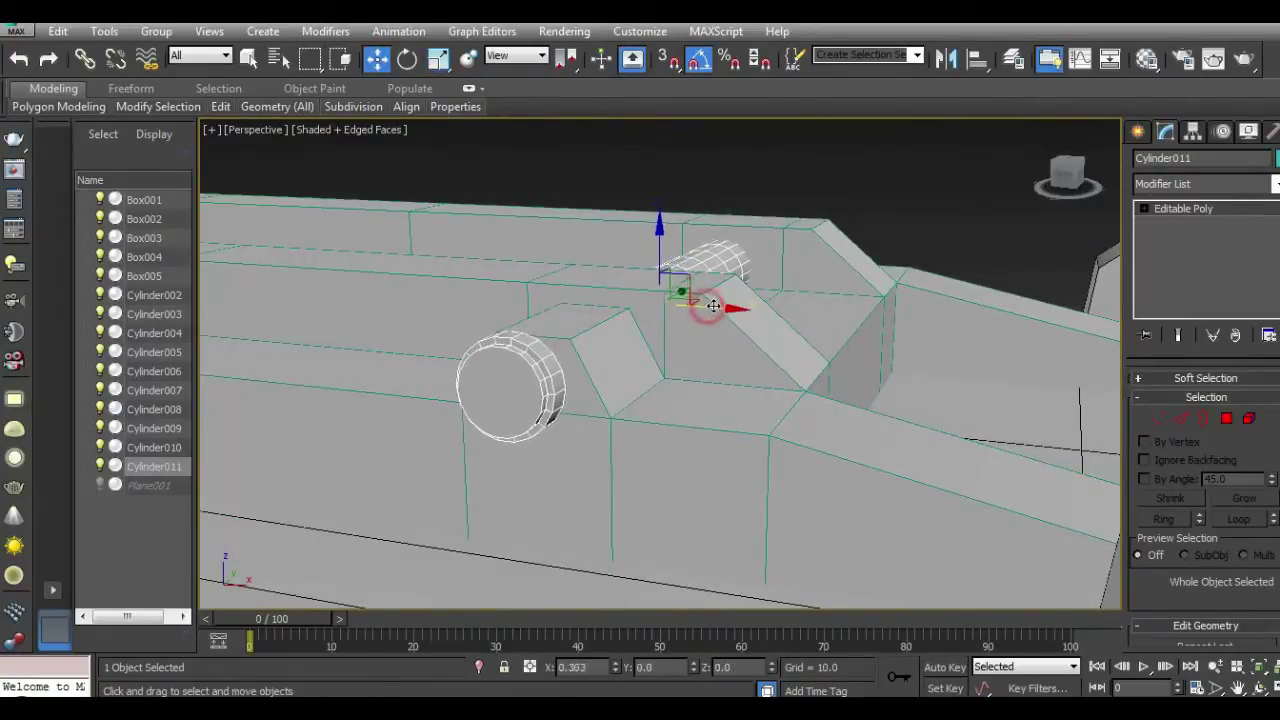
drag(677, 255, 679, 263)
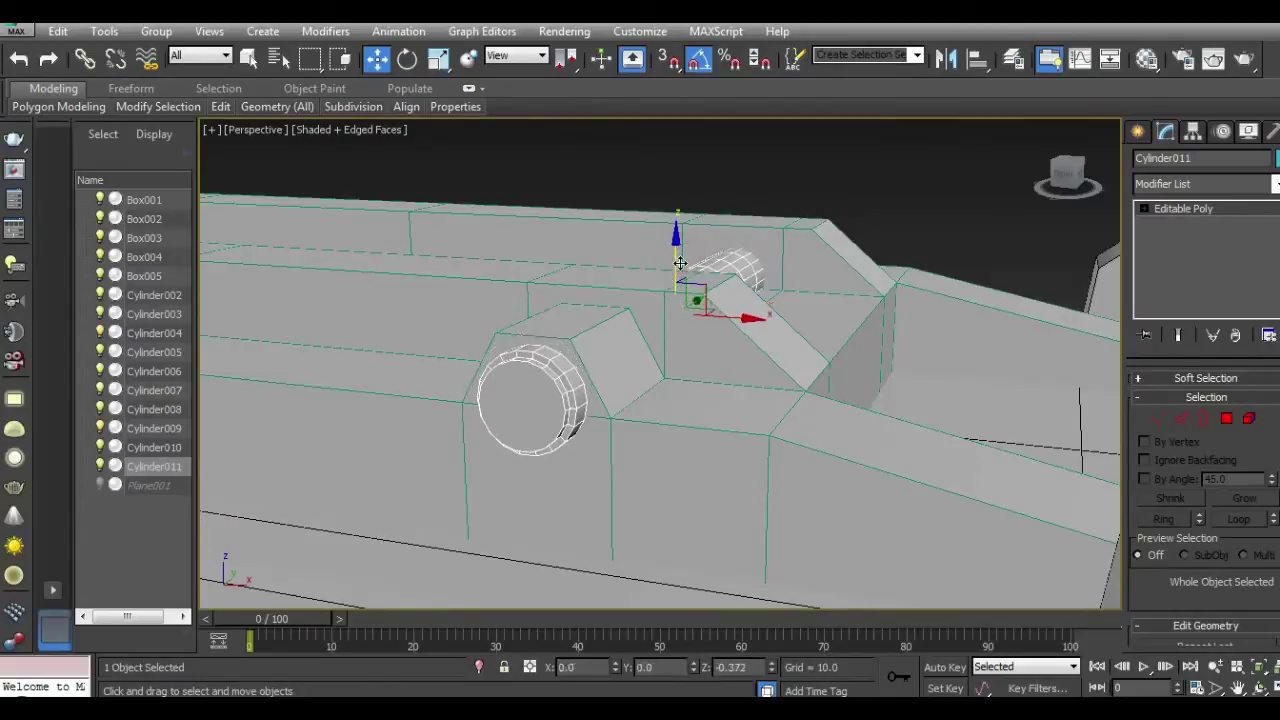
drag(1067, 172, 887, 184)
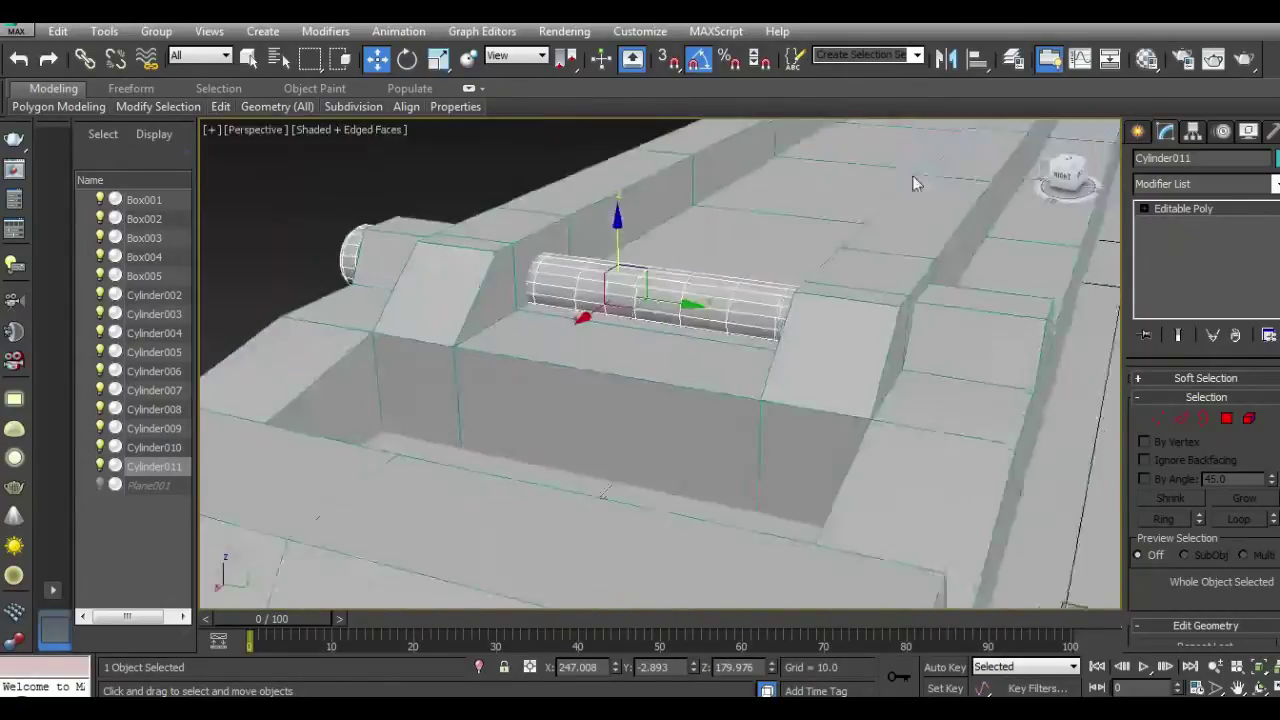
alt+middle_drag(887, 184, 729, 349)
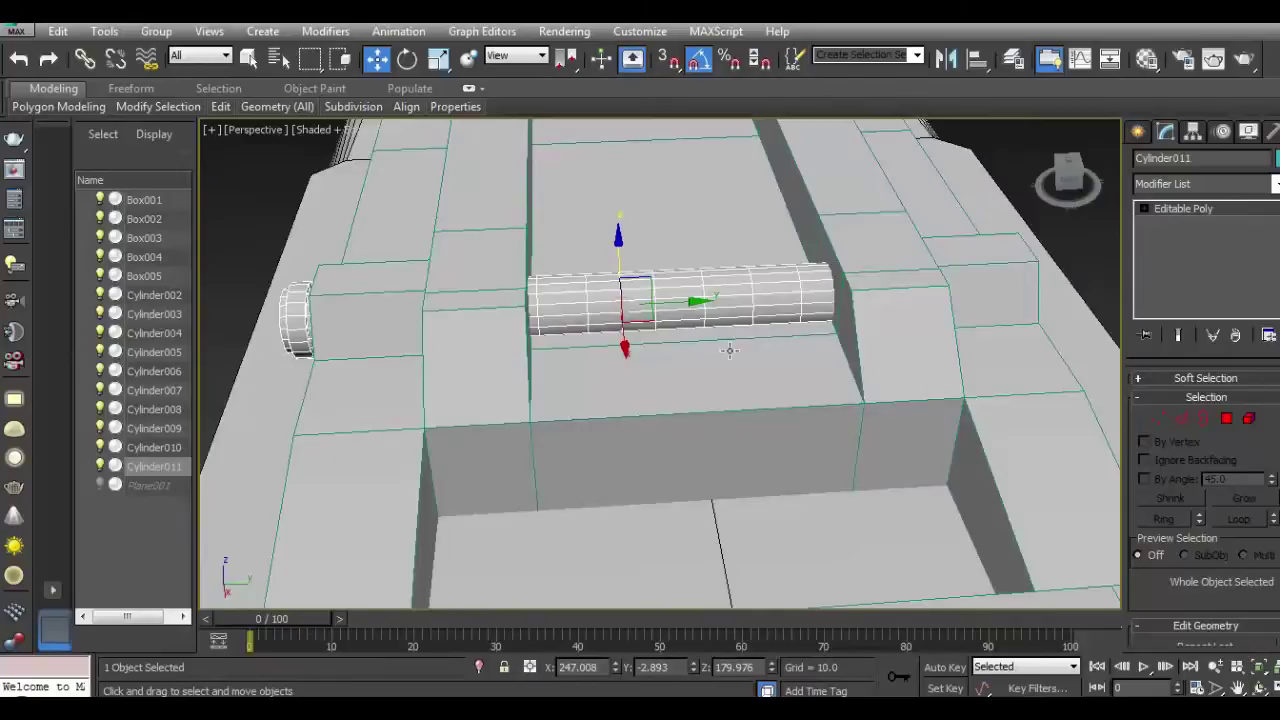
drag(694, 302, 697, 288)
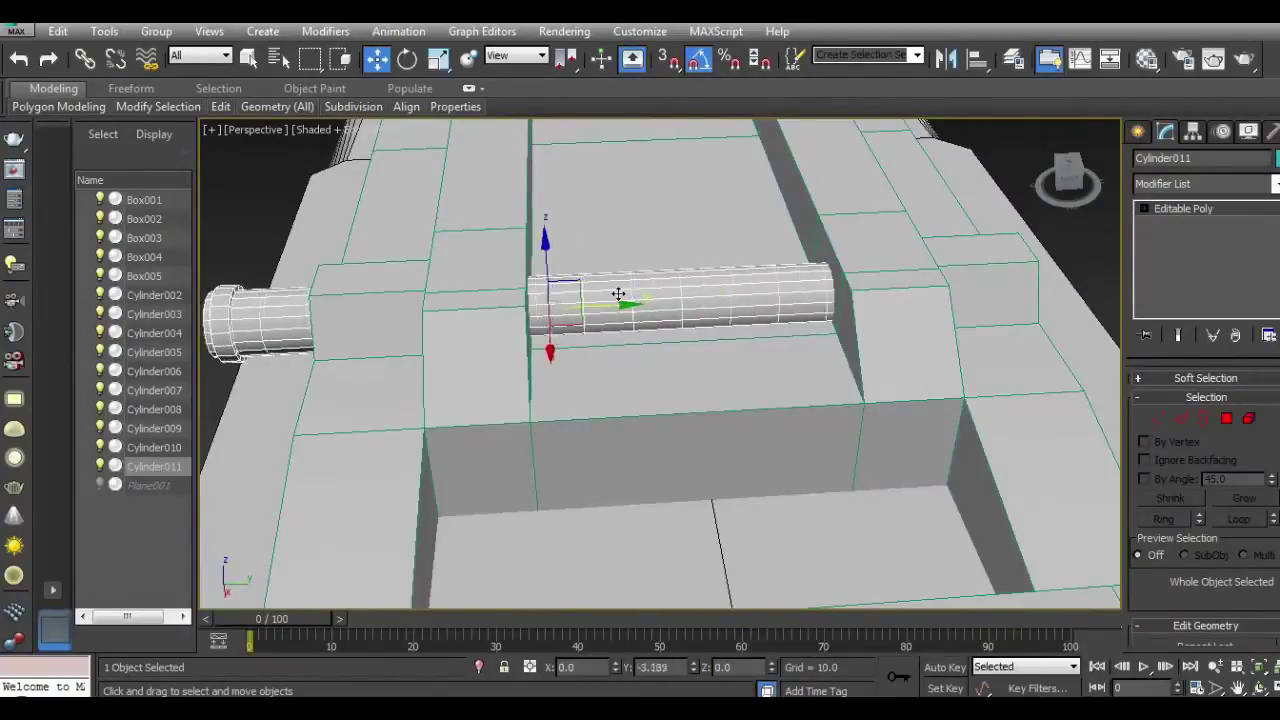
Step: Adjust the pin's length in Local scale and recentre it along Y to fit the gap
click(442, 58)
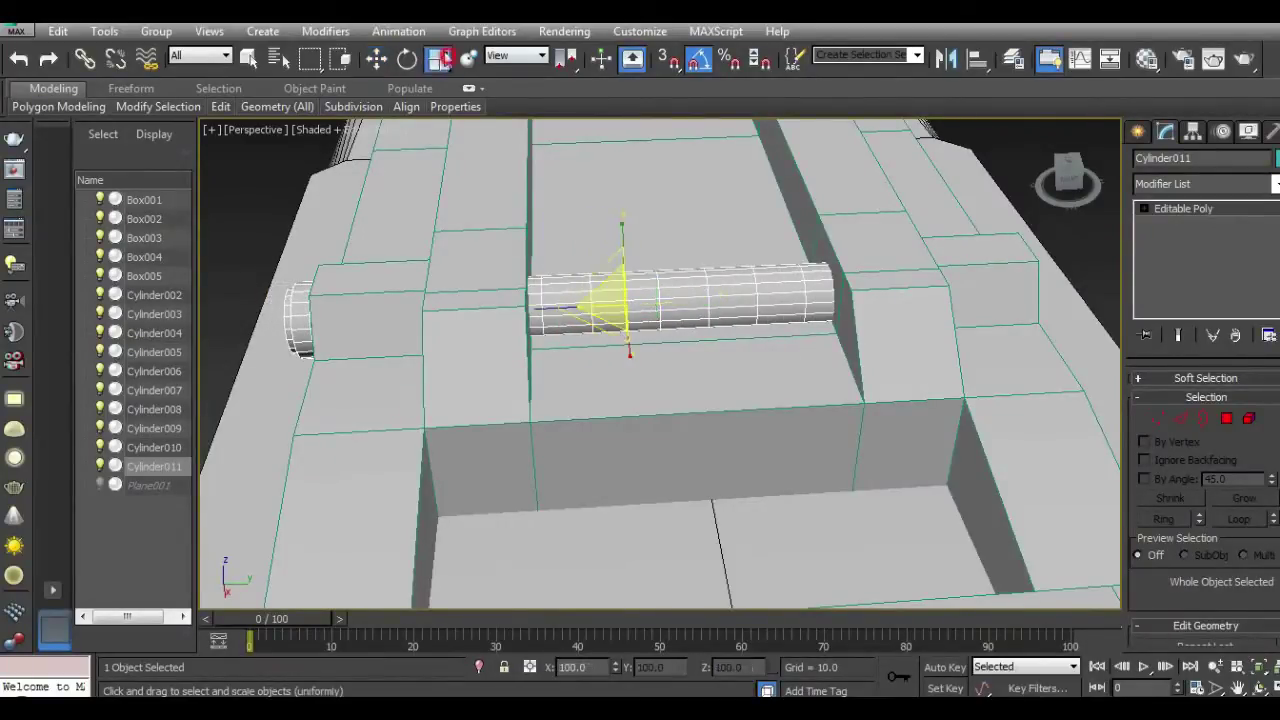
drag(536, 290, 545, 305)
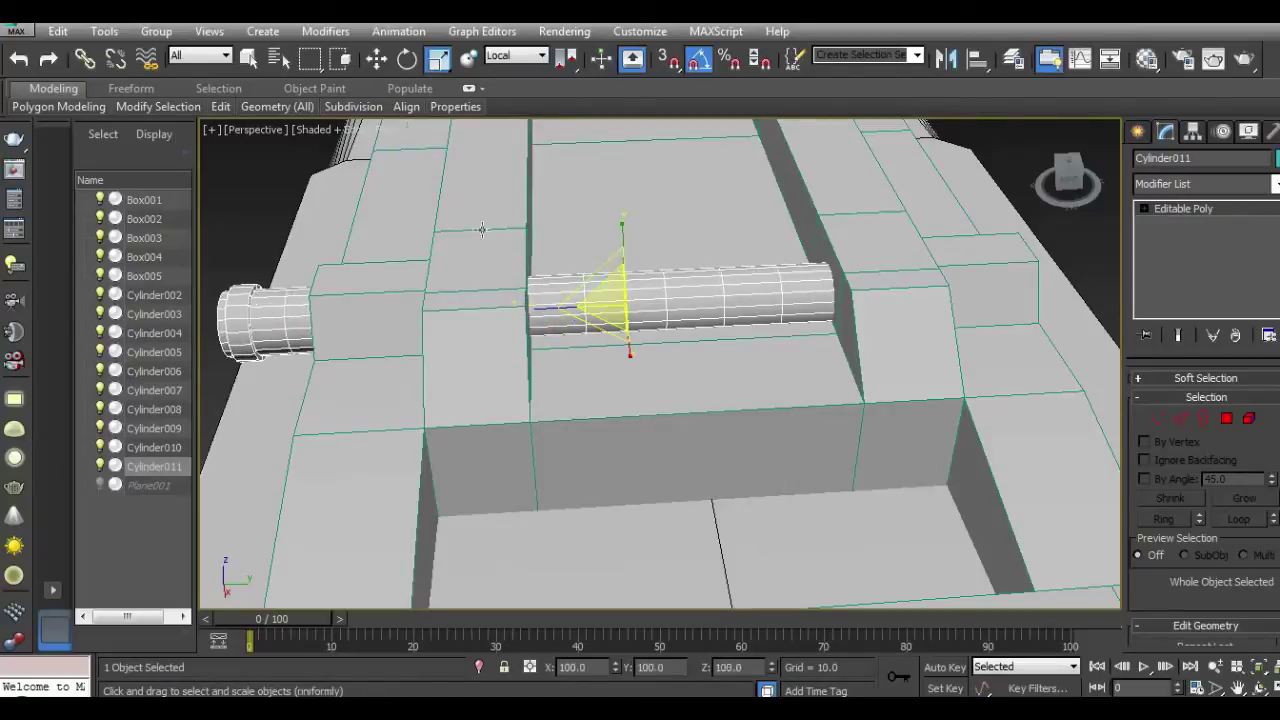
click(380, 60)
drag(666, 306, 719, 300)
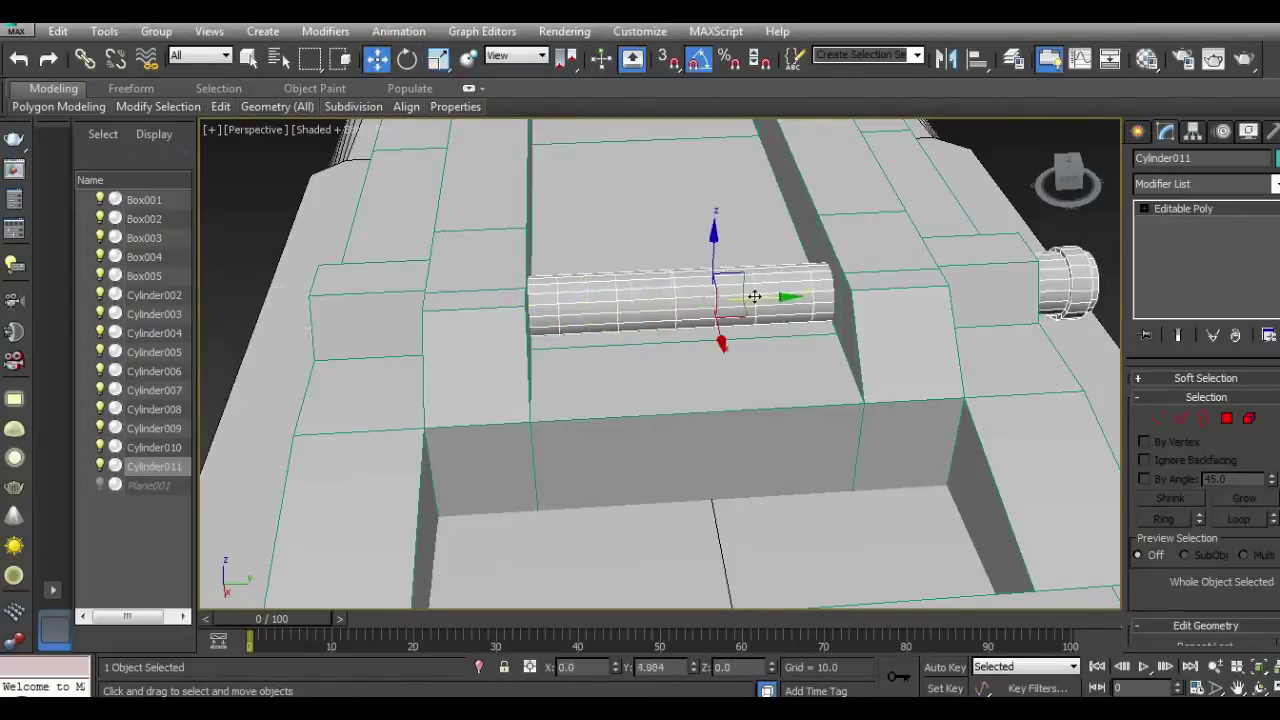
click(438, 58)
drag(600, 312, 604, 308)
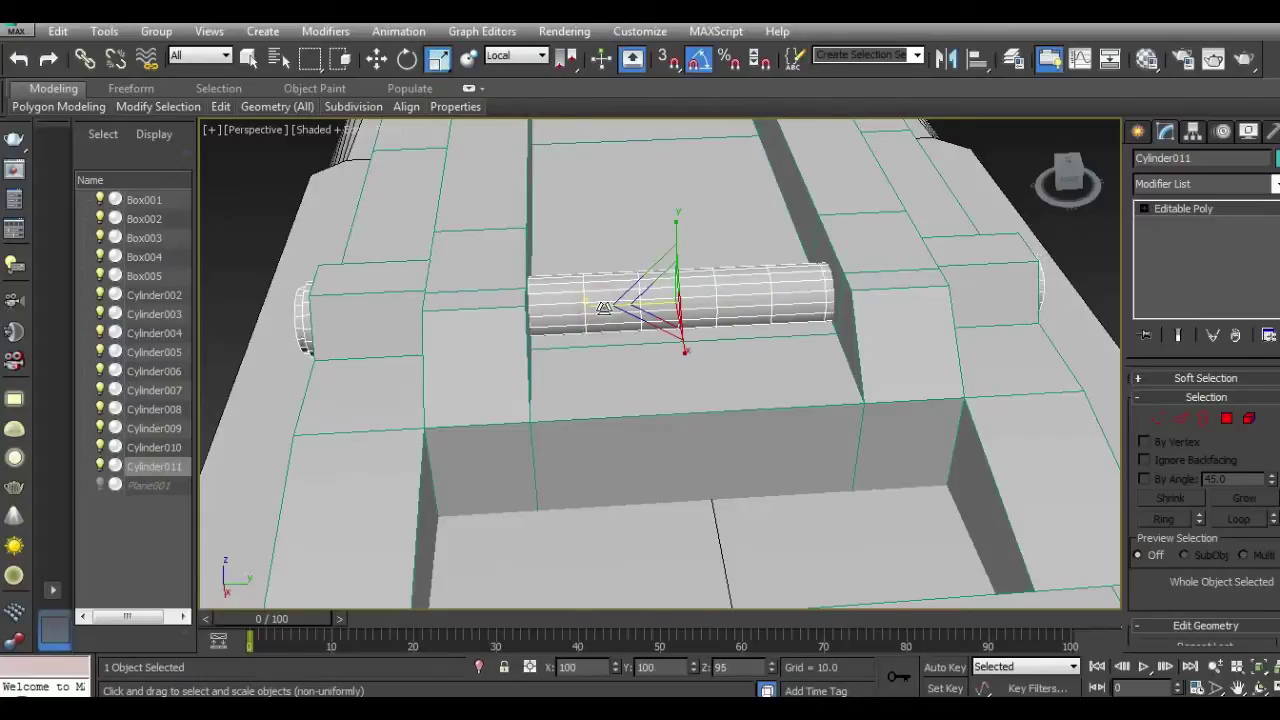
drag(1095, 198, 220, 183)
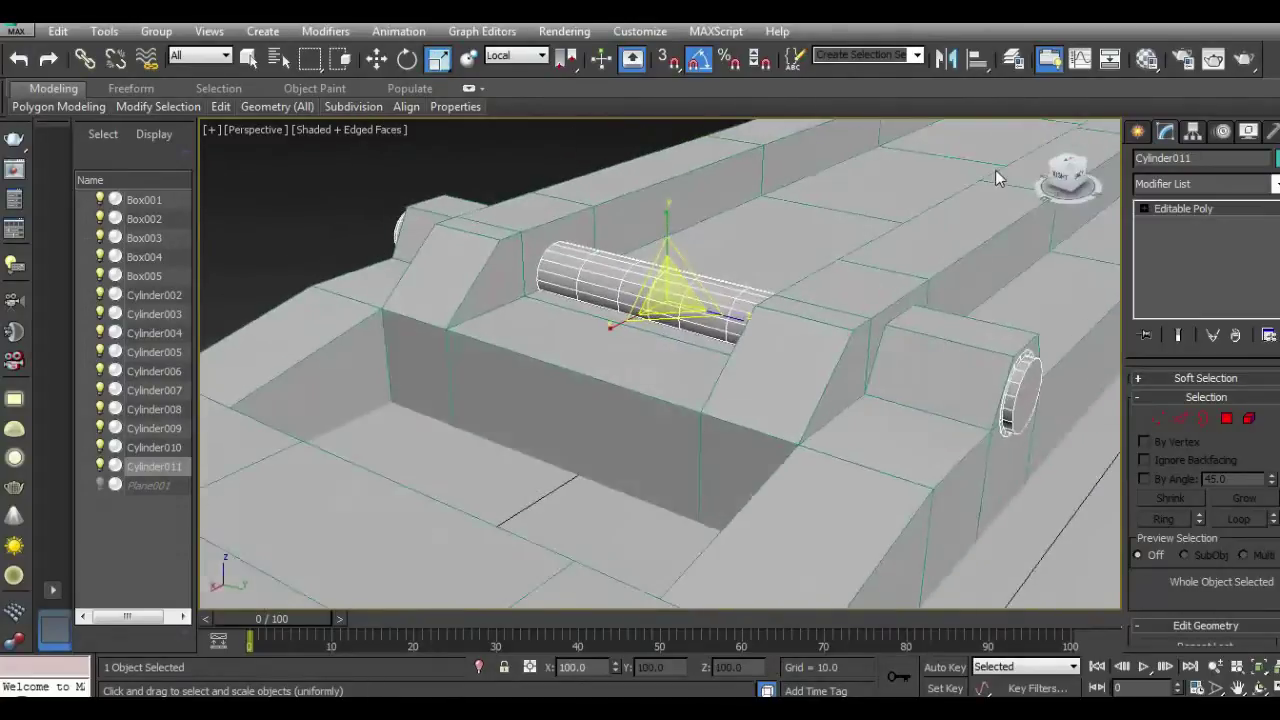
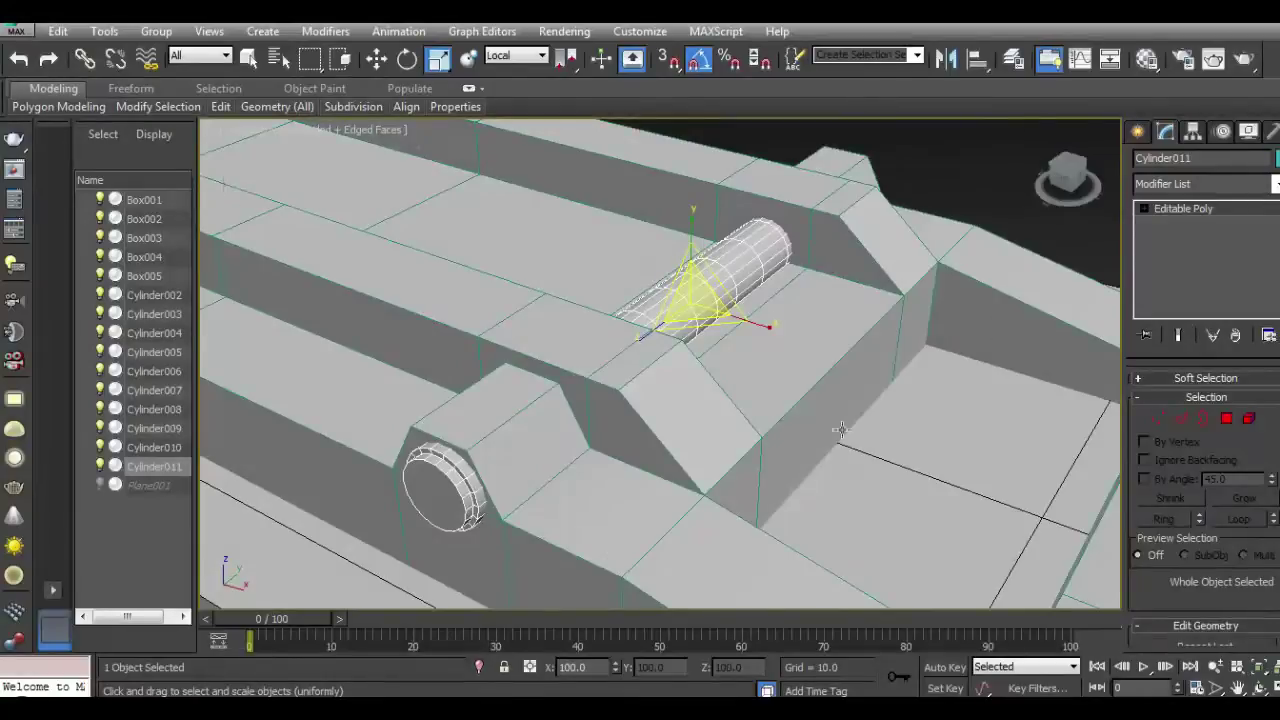
Step: Uniformly scale Box001, Box005, Cylinder010 and Cylinder011 to 107%
drag(1068, 170, 967, 316)
click(967, 316)
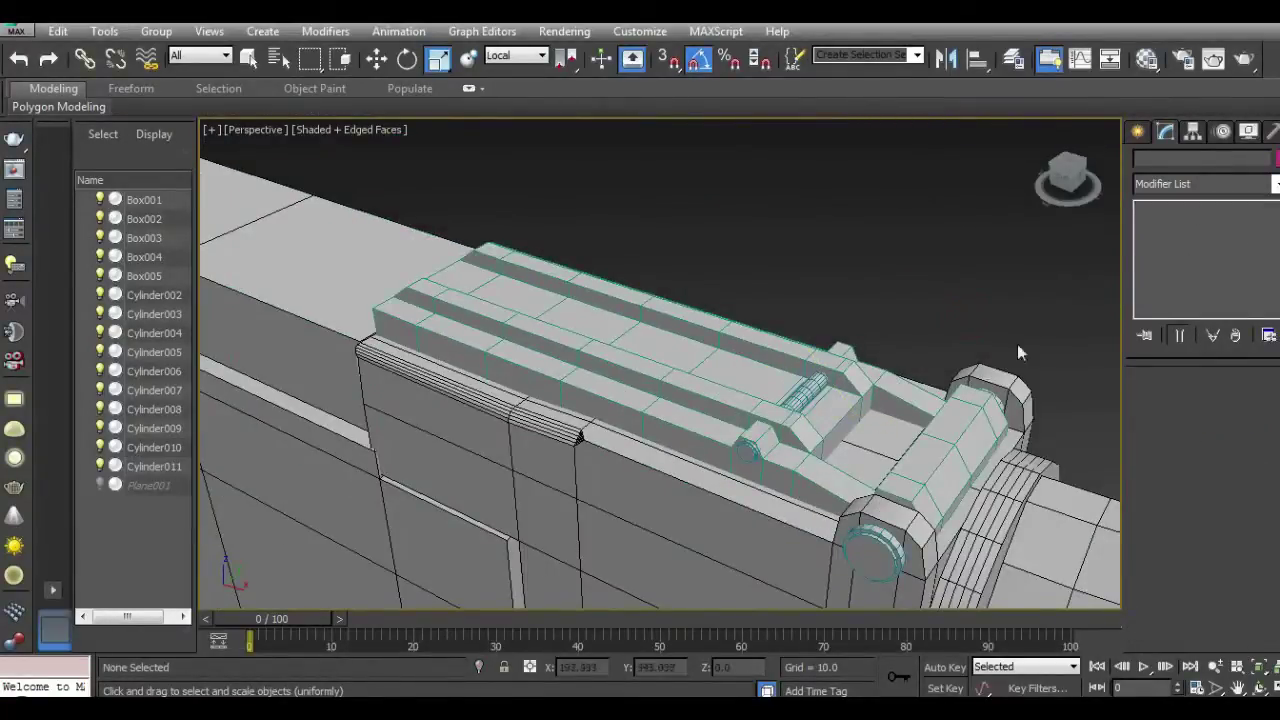
click(649, 411)
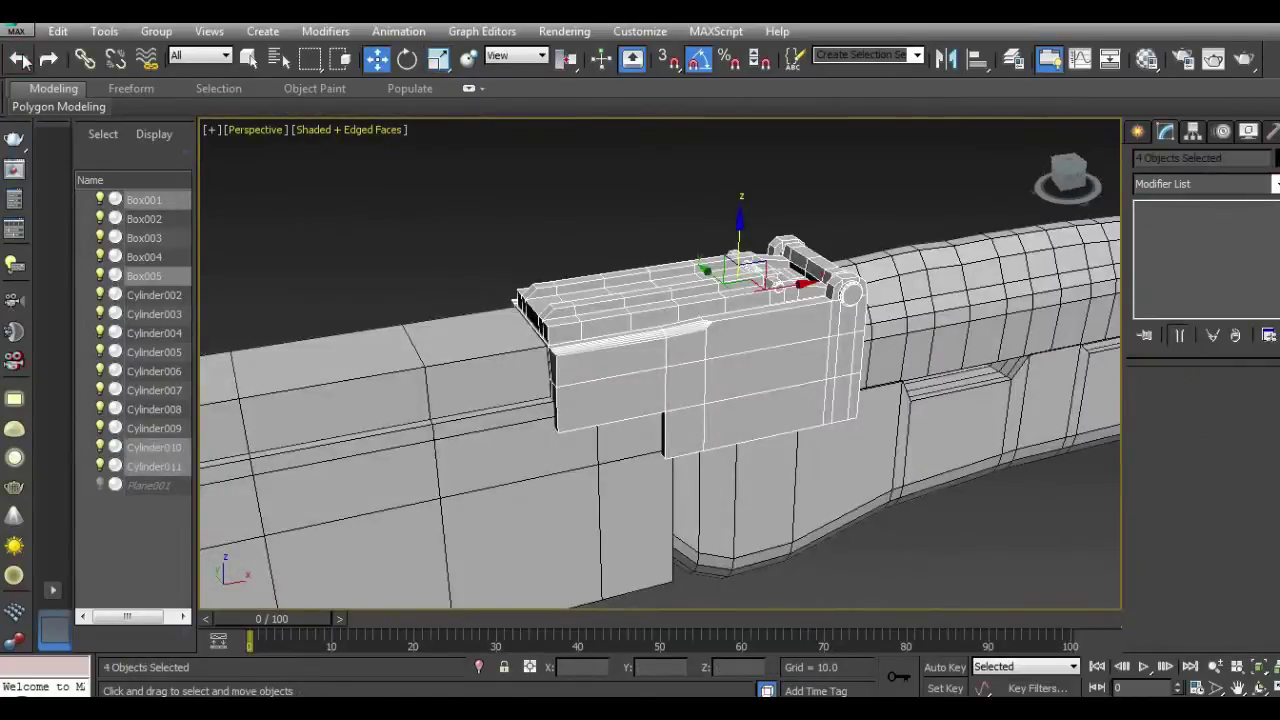
click(438, 58)
drag(731, 290, 737, 235)
key(w)
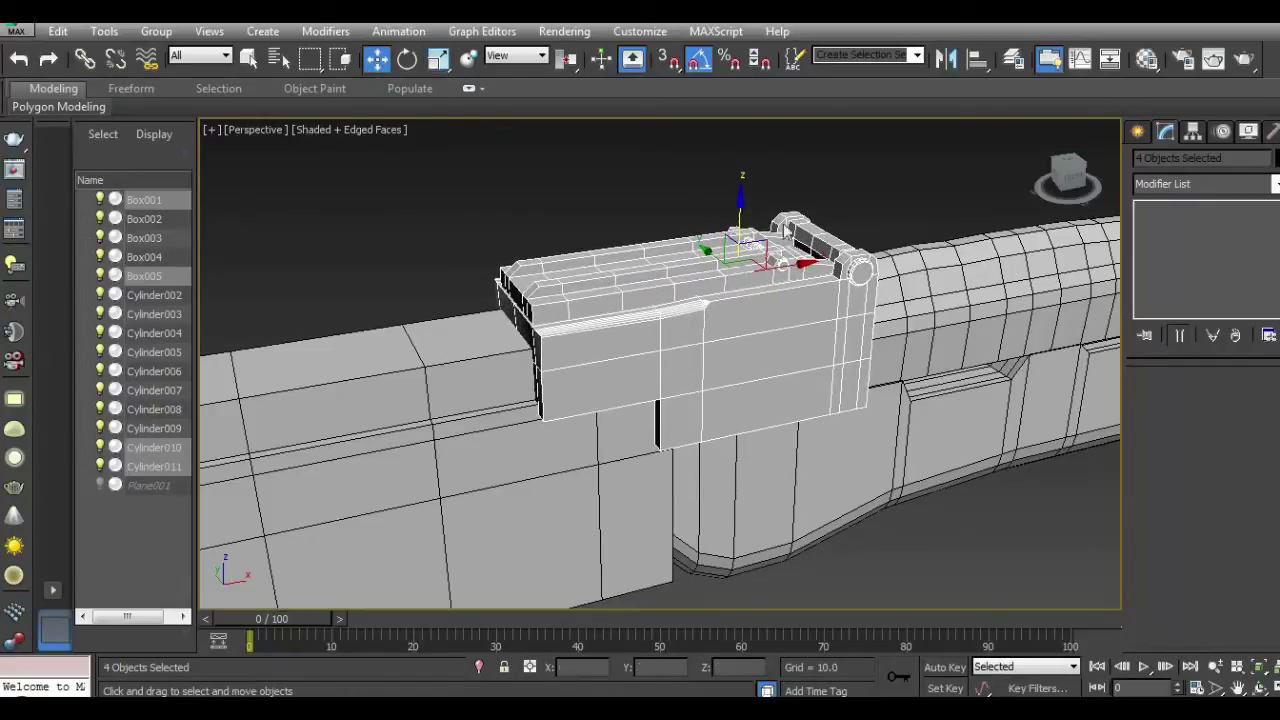
Step: Orbit around the receiver, then switch to the Front view and zoom in
drag(1080, 185, 894, 260)
click(894, 260)
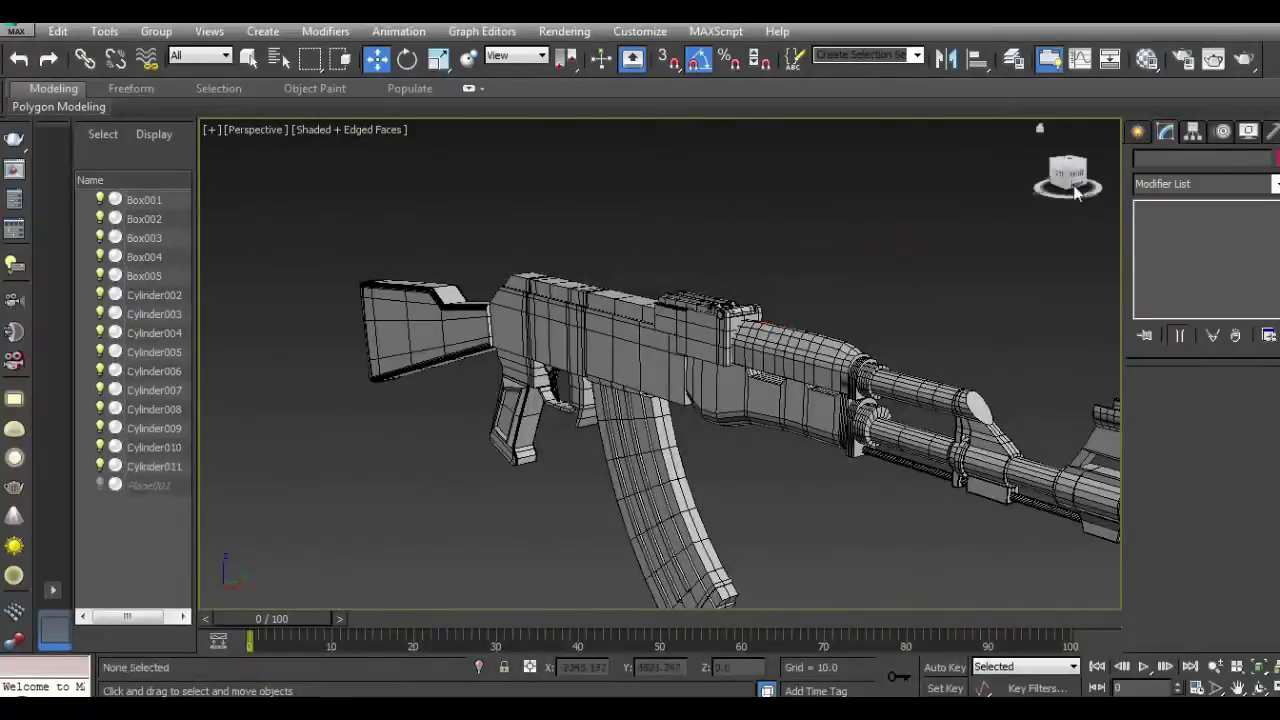
click(1063, 193)
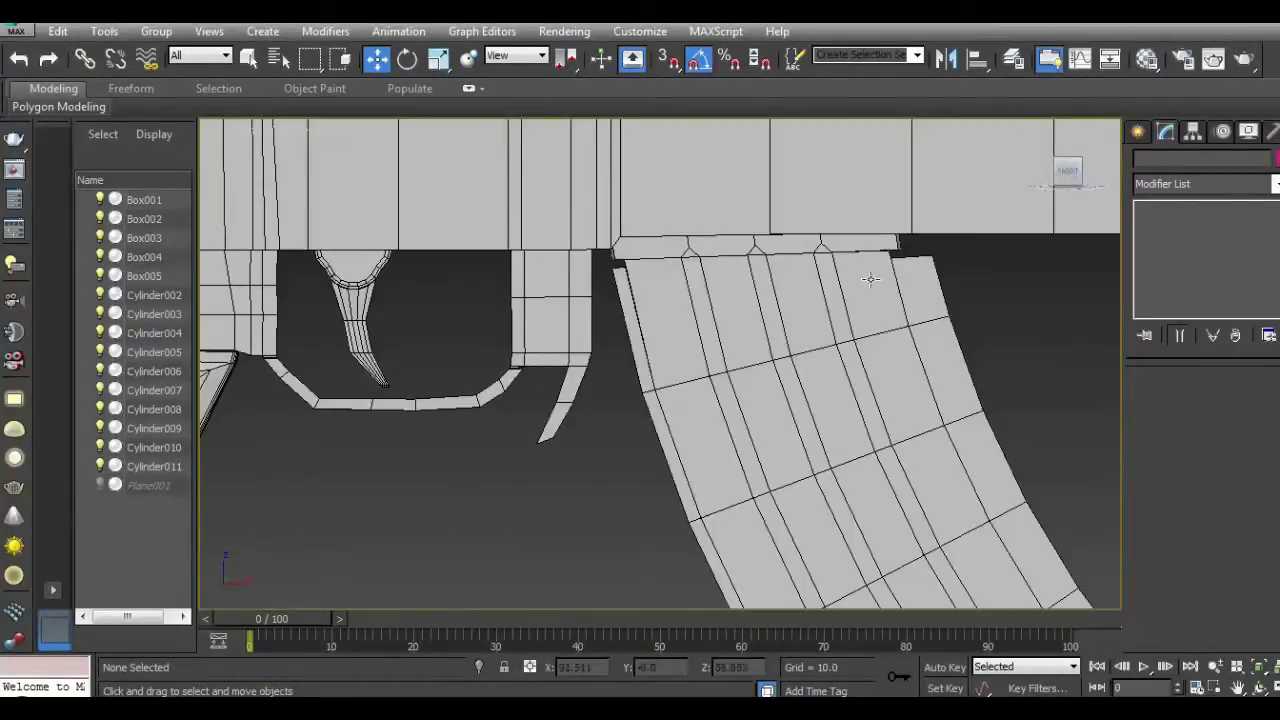
click(16, 31)
click(680, 270)
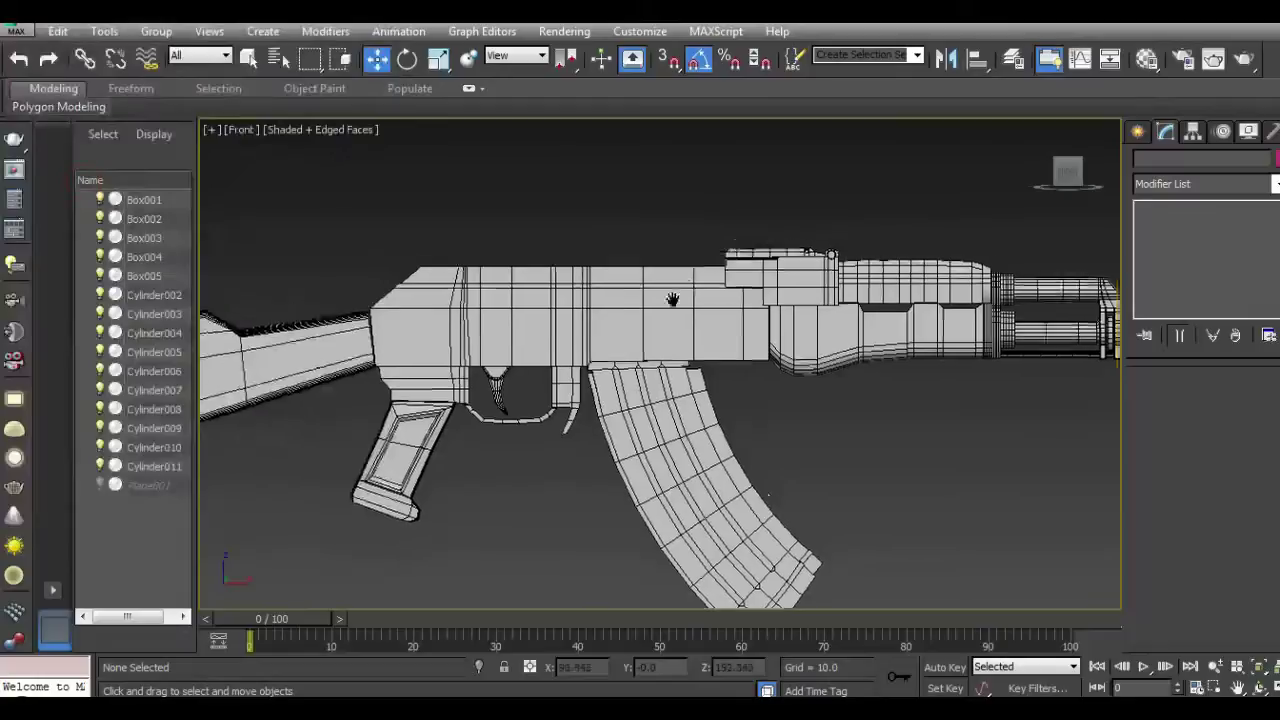
scroll(690, 290, up, 2)
scroll(717, 318, up, 3)
Step: Clone Cylinder010 leftward as Cylinder012 and raise it above the receiver top
click(1140, 133)
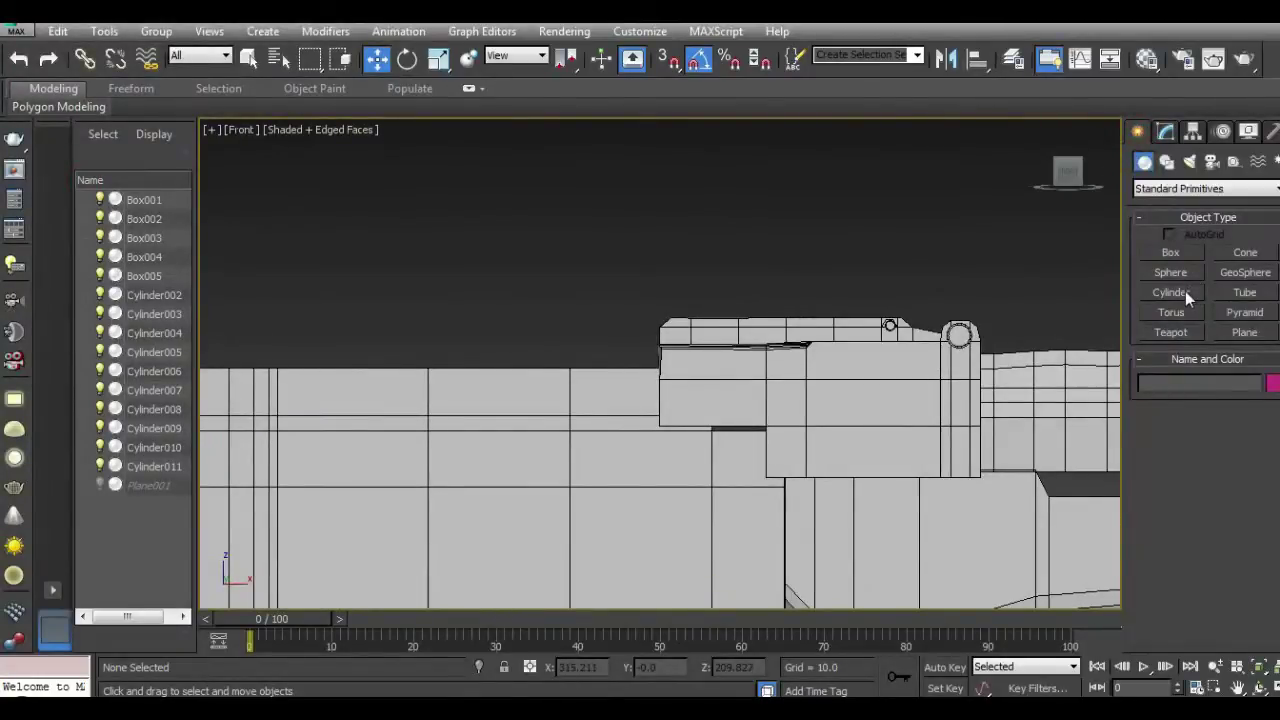
click(966, 340)
scroll(966, 345, up, 2)
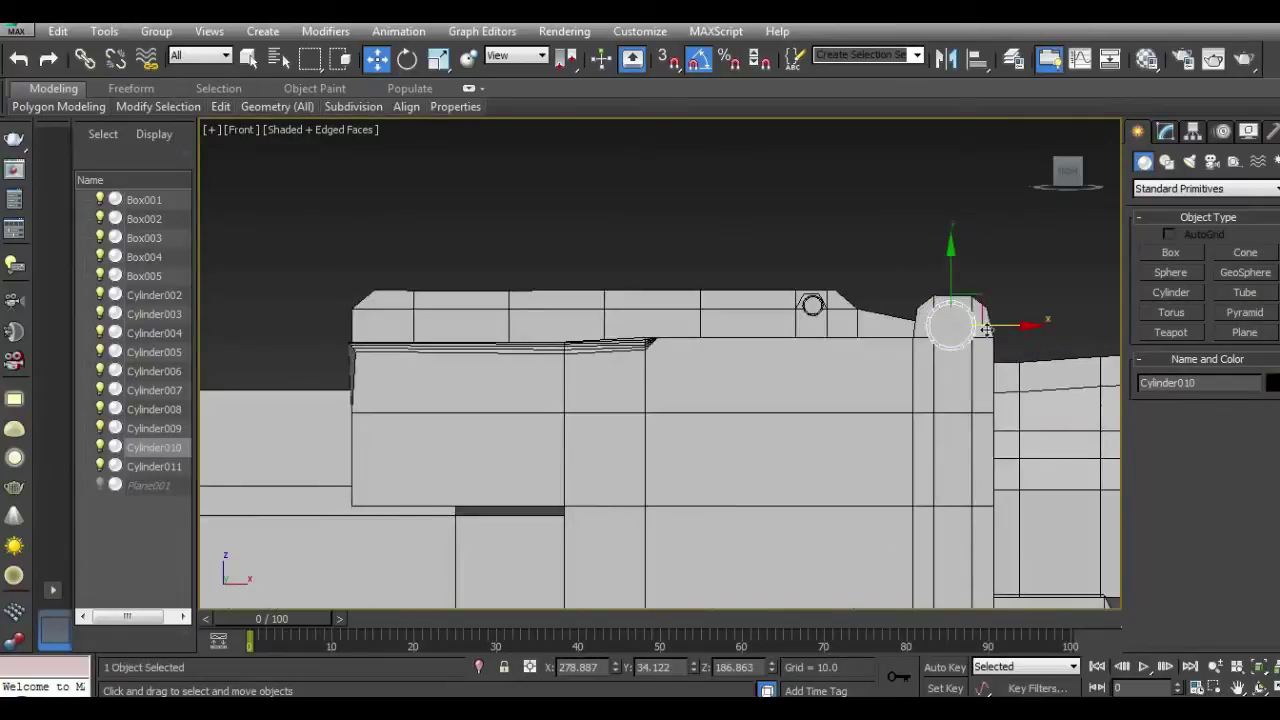
shift+drag(985, 328, 452, 328)
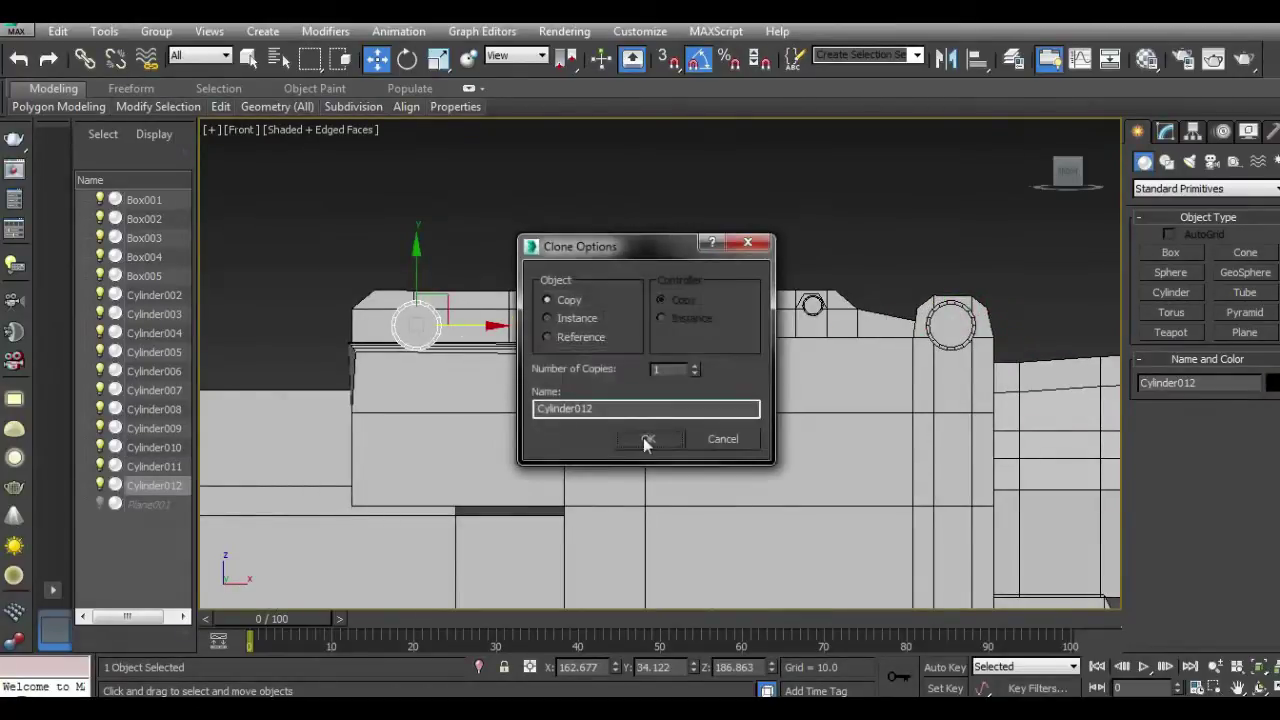
click(646, 440)
drag(417, 276, 425, 232)
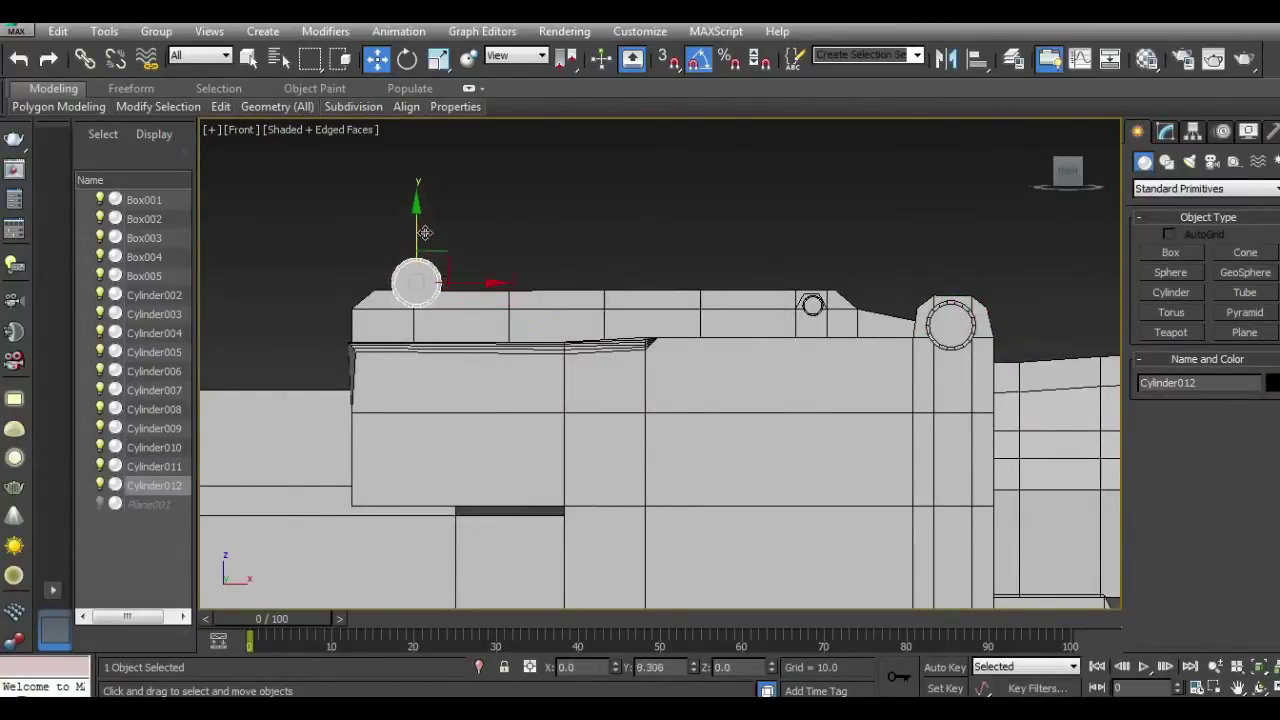
Step: Shorten Cylinder012 along its Local Z axis in a perspective view
key(p)
mouse_move(1078, 183)
mouse_down()
mouse_move(1035, 197)
mouse_move(717, 201)
mouse_move(520, 160)
mouse_move(435, 118)
mouse_up()
click(438, 58)
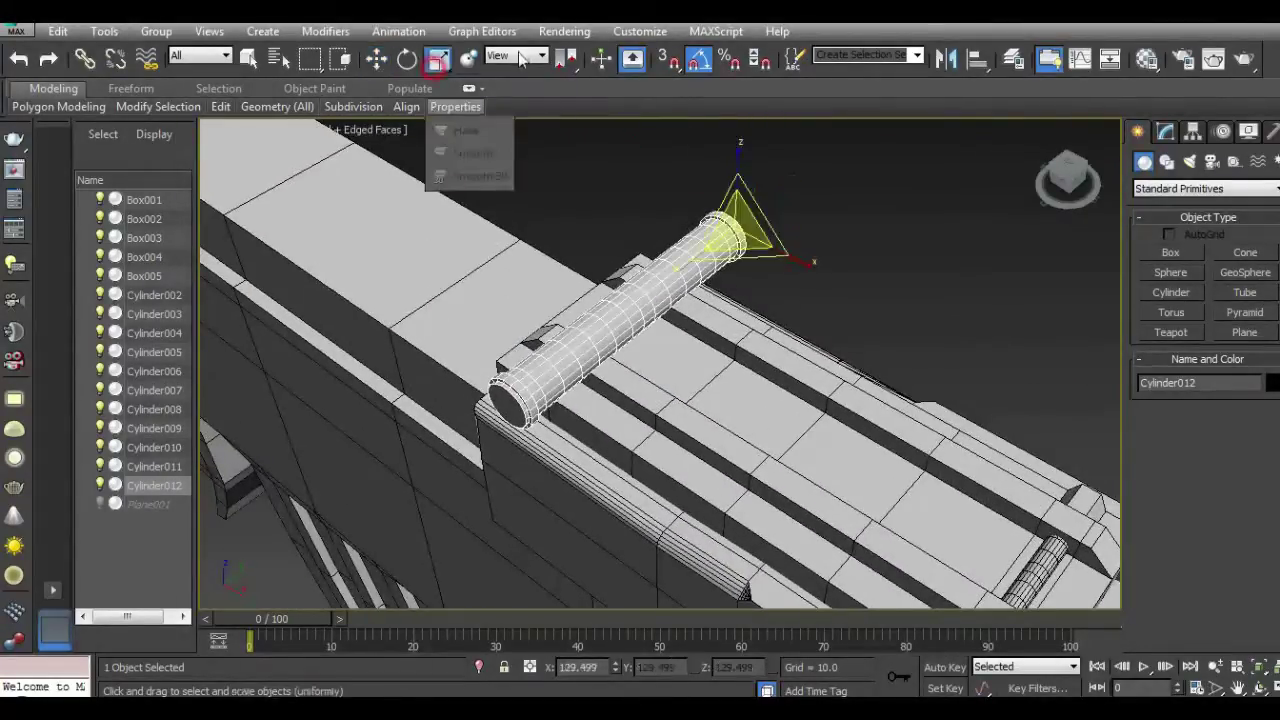
click(516, 55)
click(520, 120)
drag(672, 243, 791, 209)
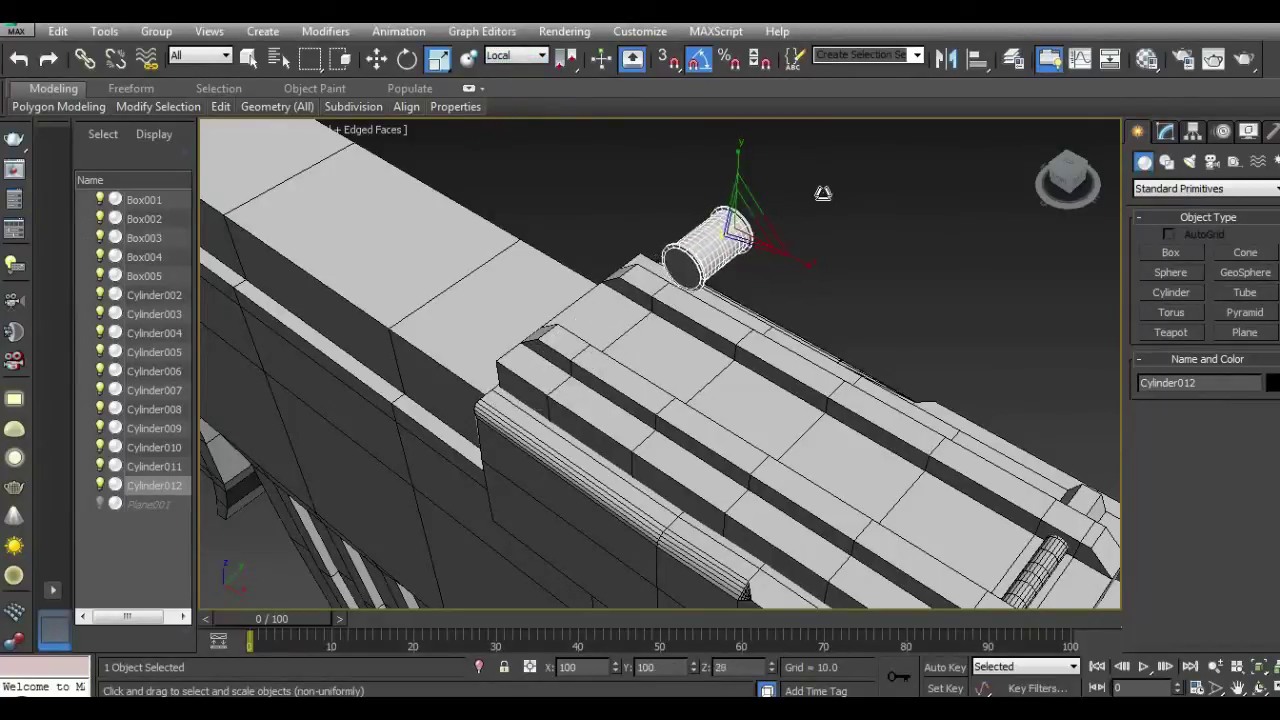
key(w)
Step: Seat the pin on the rail and clone a second copy, Cylinder013, beside it
drag(764, 200, 626, 313)
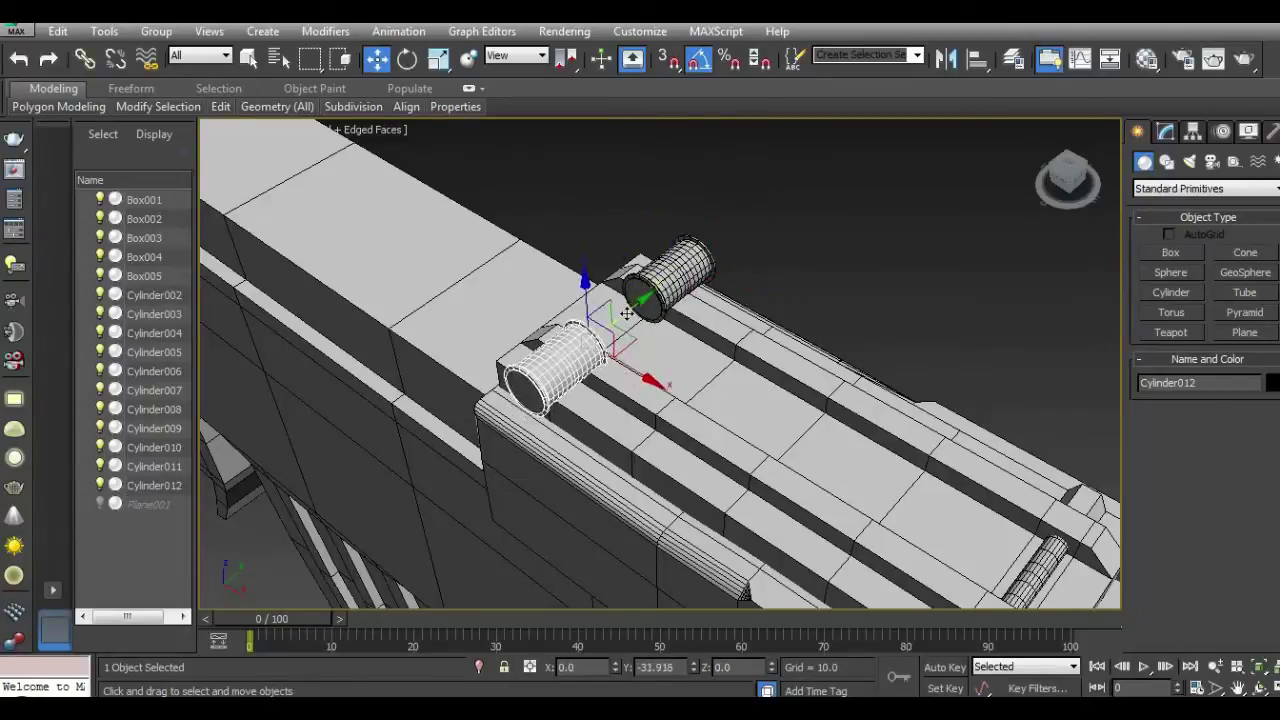
click(652, 437)
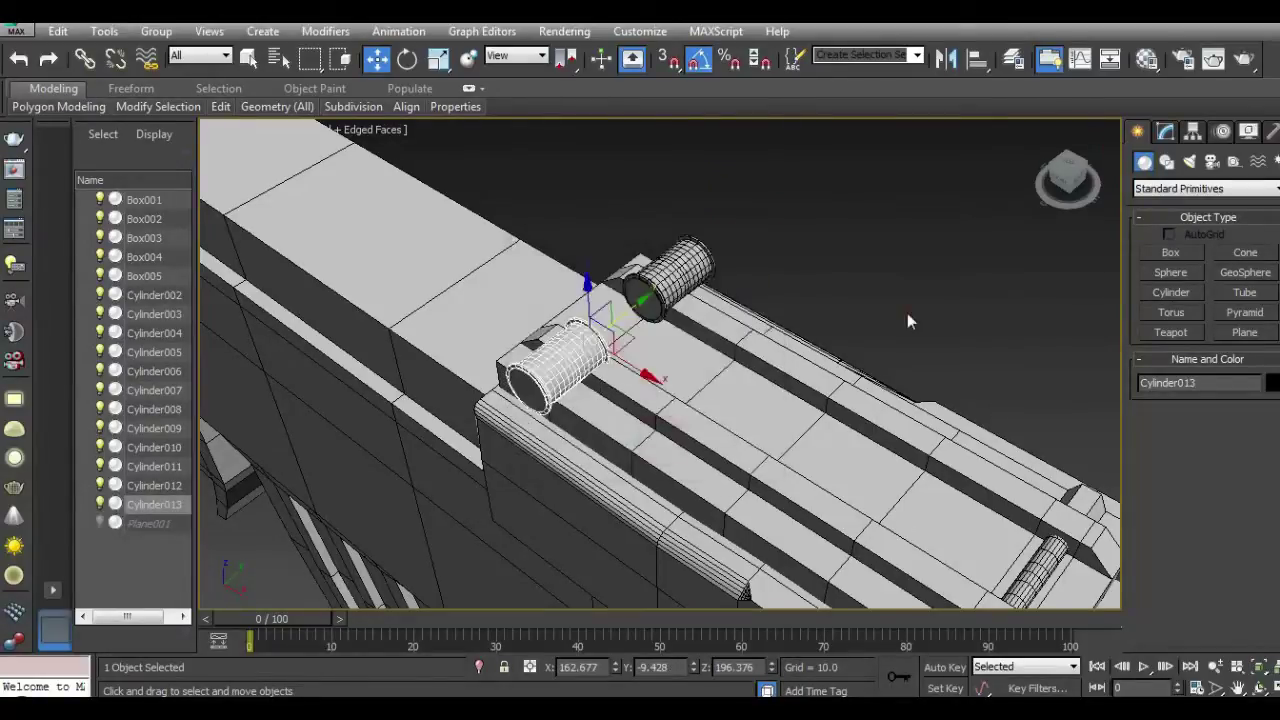
click(907, 321)
mouse_move(1068, 180)
mouse_down()
mouse_move(240, 152)
mouse_move(267, 163)
mouse_up()
mouse_move(267, 163)
alt+middle_down()
mouse_move(219, 173)
mouse_move(274, 166)
mouse_move(256, 177)
mouse_move(225, 172)
alt+middle_up()
mouse_move(1068, 180)
mouse_down()
mouse_move(1090, 183)
mouse_move(1065, 188)
mouse_up()
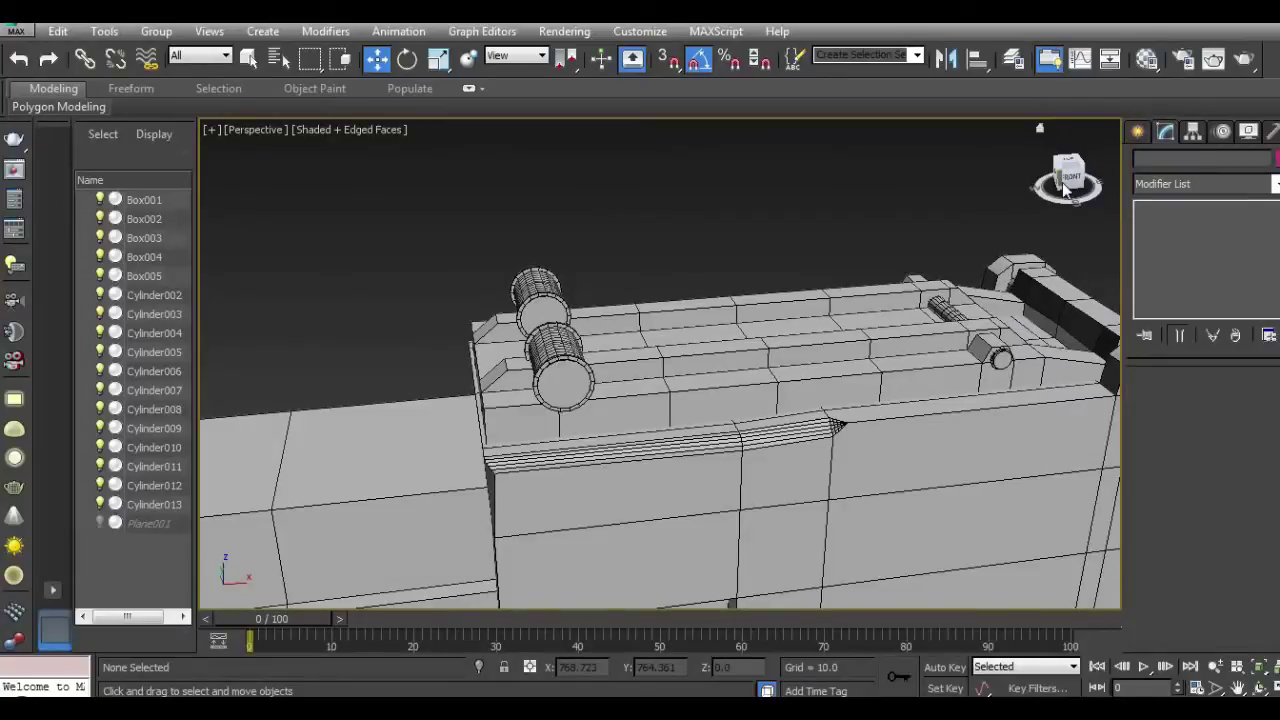
Step: Extrude two Box005 faces beside the pins by a height of 5.883
click(477, 407)
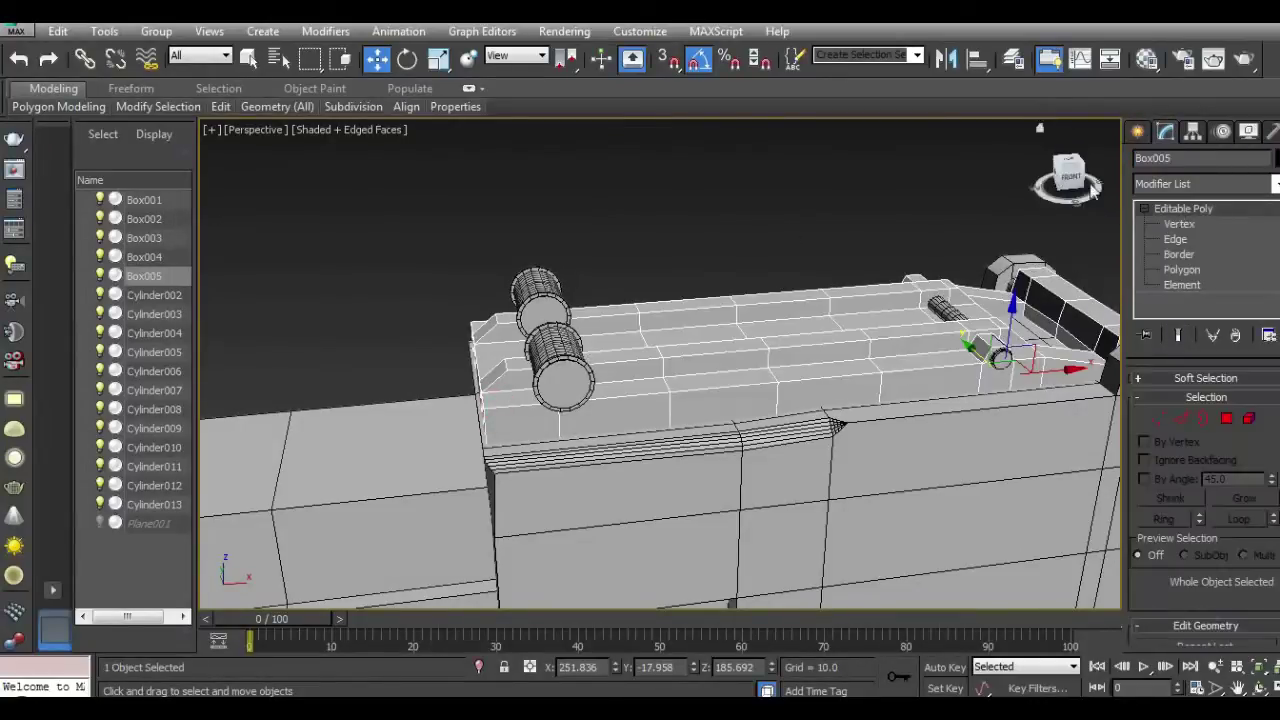
drag(1115, 190, 620, 448)
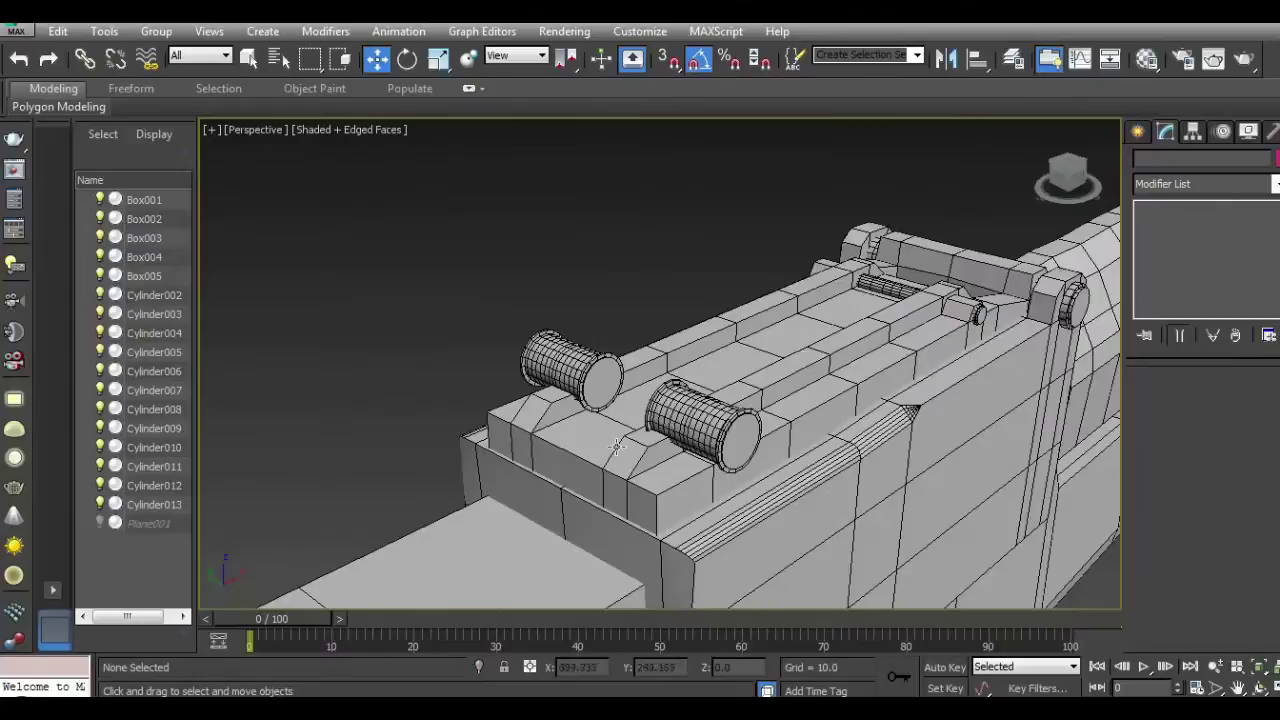
click(637, 460)
key(4)
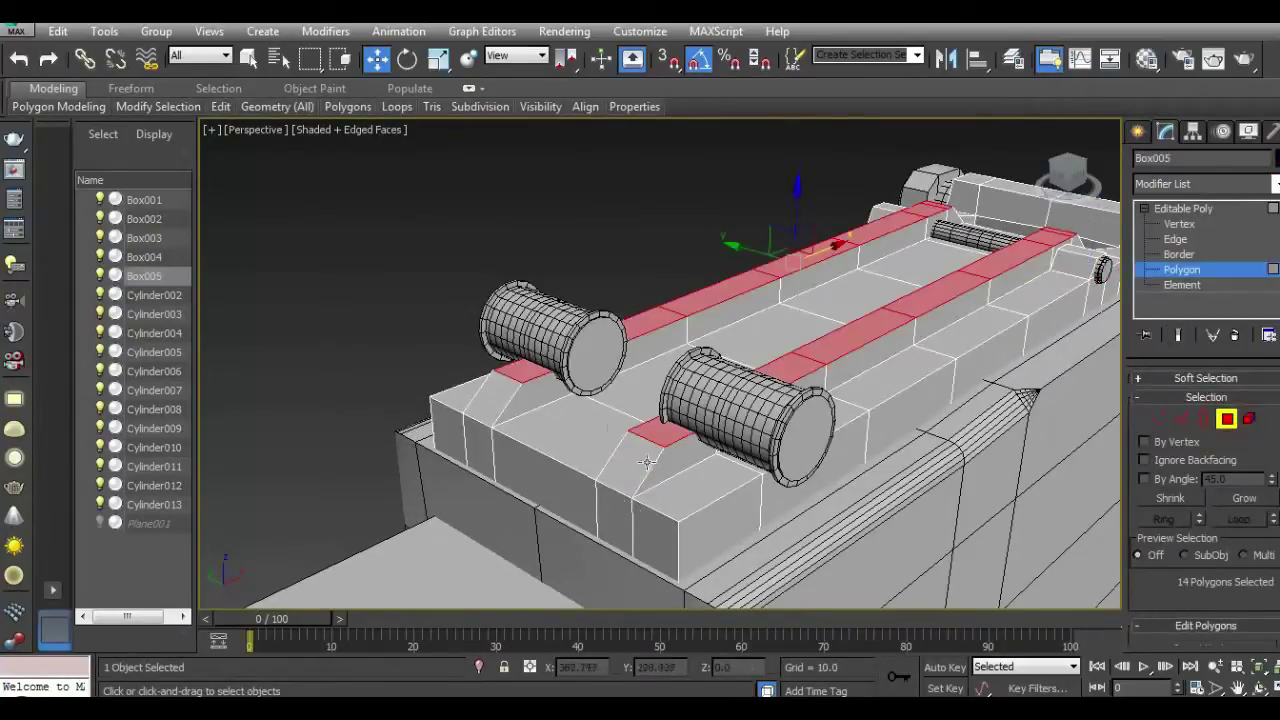
click(640, 458)
ctrl+click(492, 396)
scroll(1183, 500, down, 4)
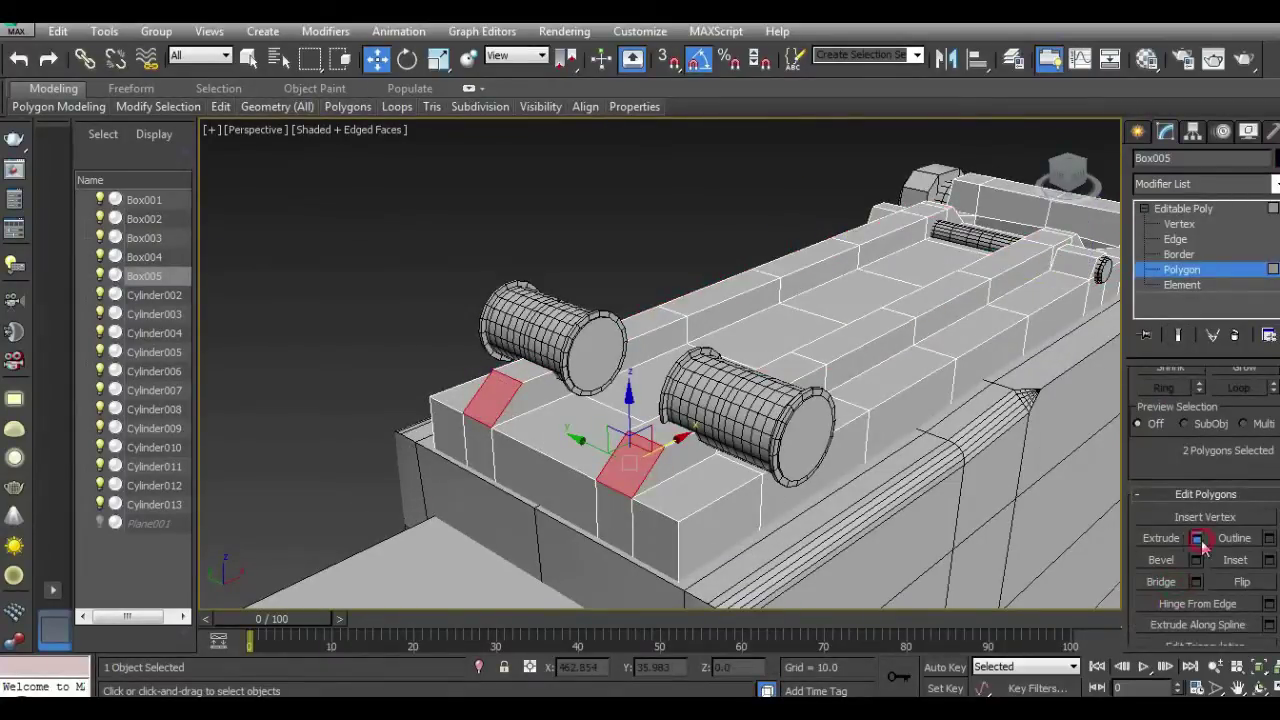
click(1197, 538)
mouse_move(1068, 178)
mouse_down()
mouse_move(911, 170)
mouse_move(900, 278)
mouse_up()
scroll(560, 465, up, 2)
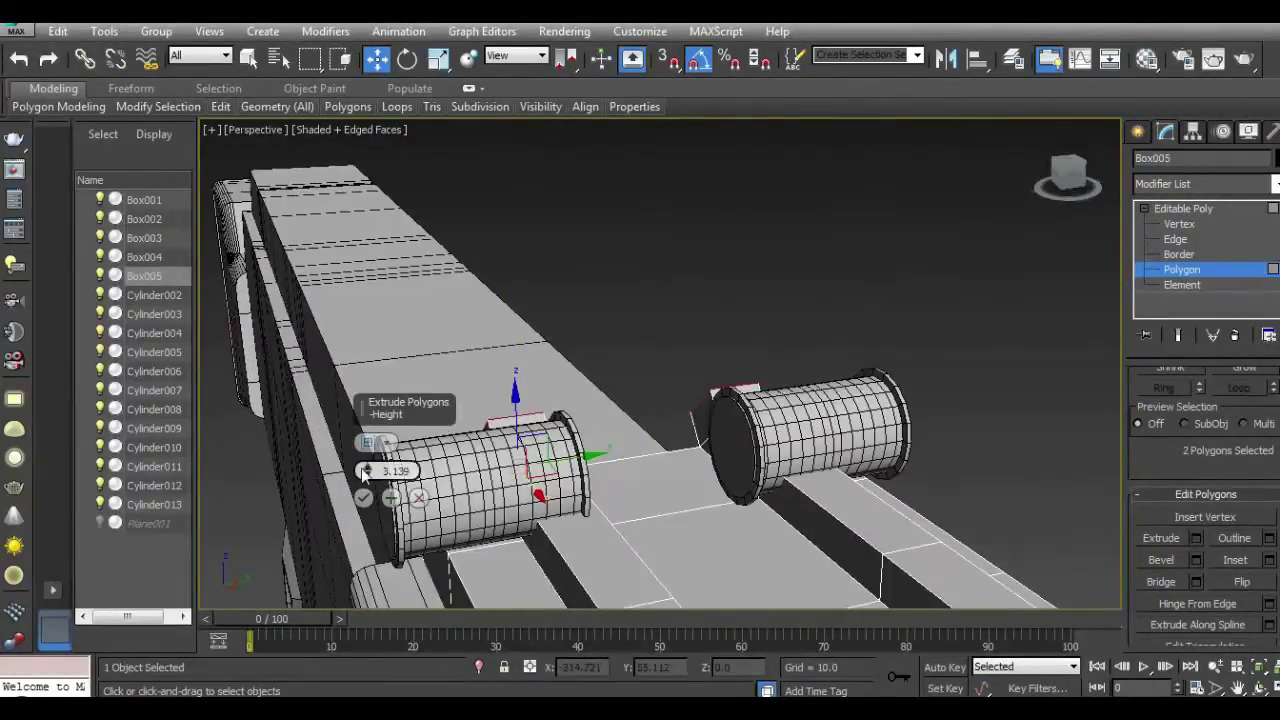
drag(364, 474, 362, 449)
click(363, 497)
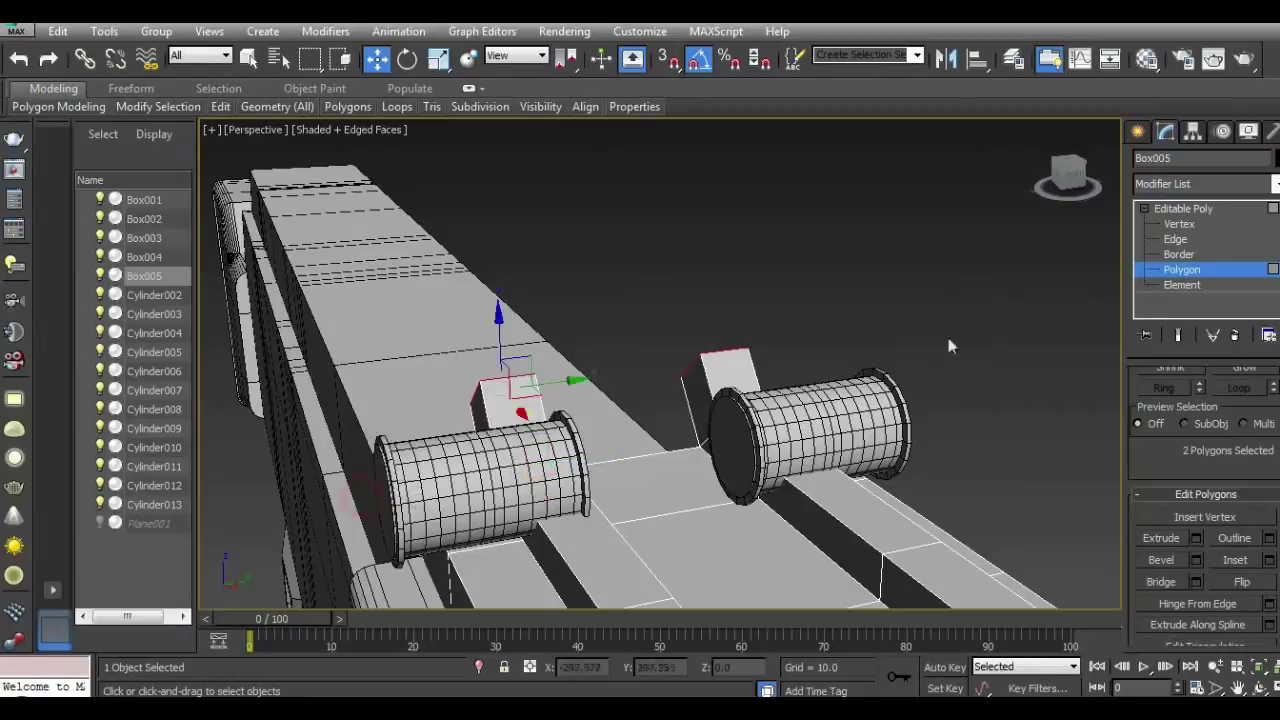
Step: Bridge the two facing sides of the extruded blocks and exit Polygon mode
mouse_move(1062, 165)
mouse_down()
mouse_move(1040, 200)
mouse_move(1070, 192)
mouse_up()
click(905, 268)
middle_drag(1100, 365, 816, 360)
ctrl+click(610, 380)
click(1196, 582)
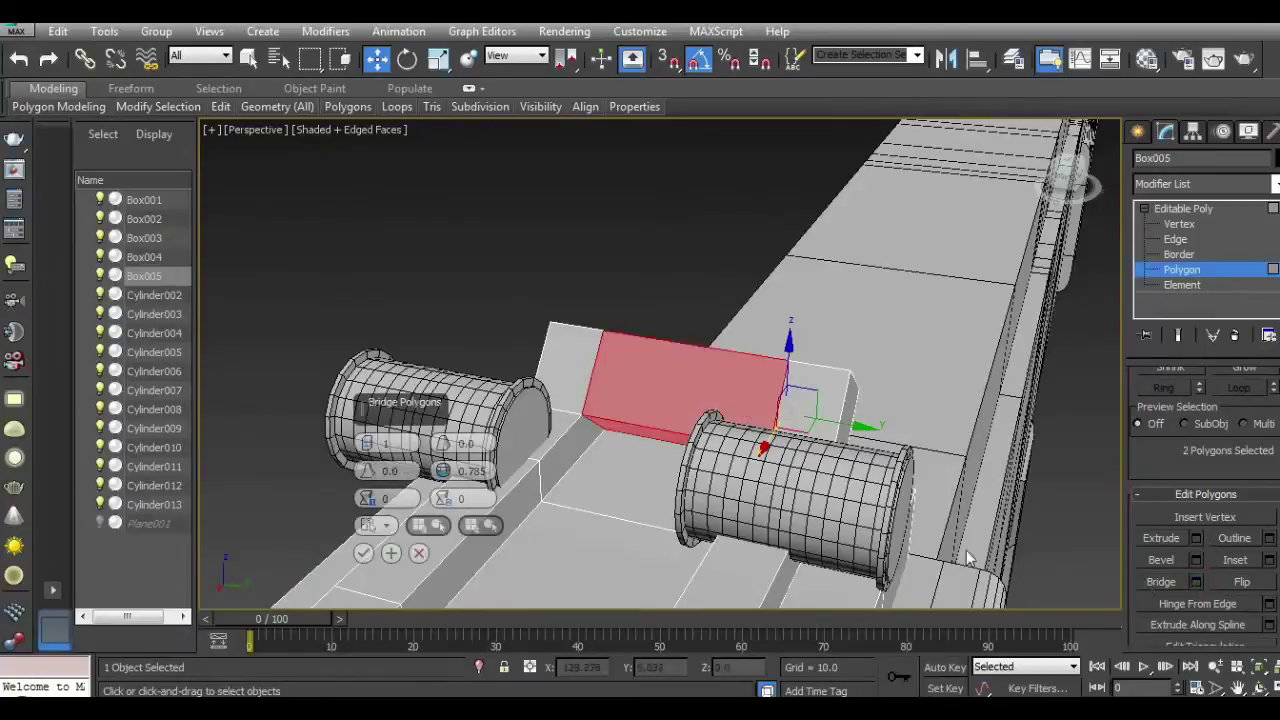
click(363, 553)
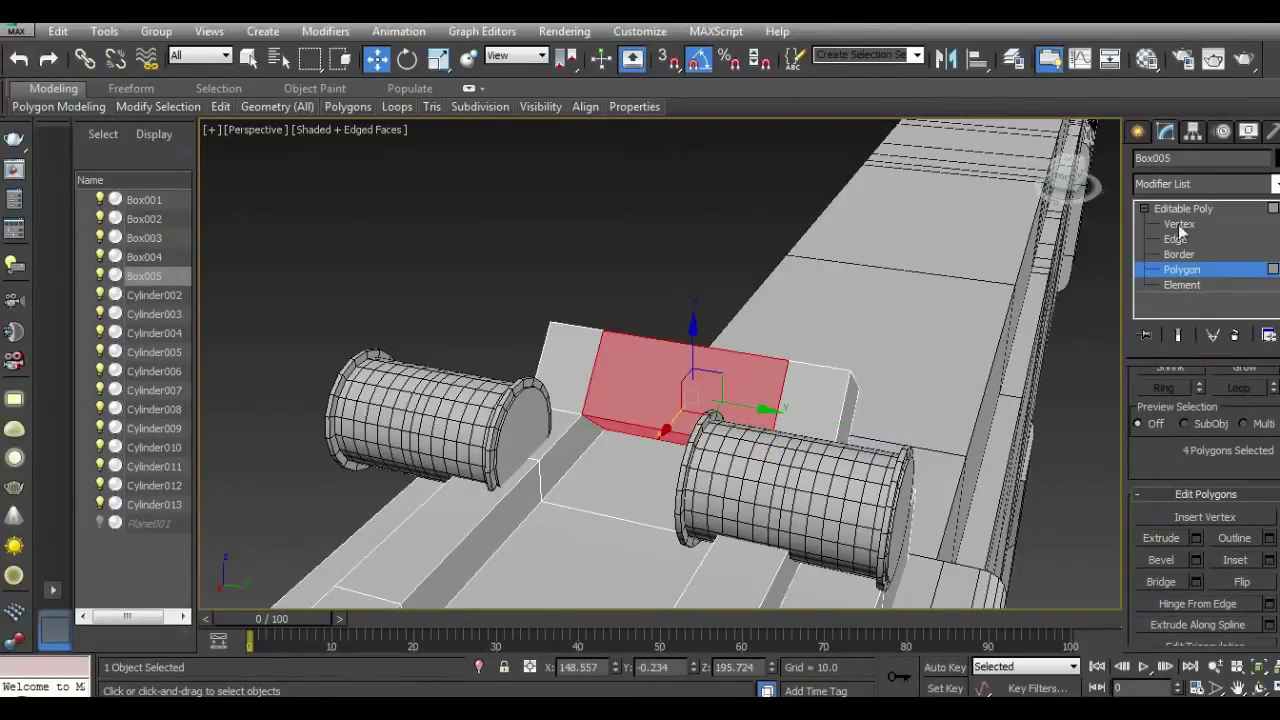
click(1183, 209)
Step: Deselect the cover and orbit around the rifle to inspect the bridged block
click(1066, 389)
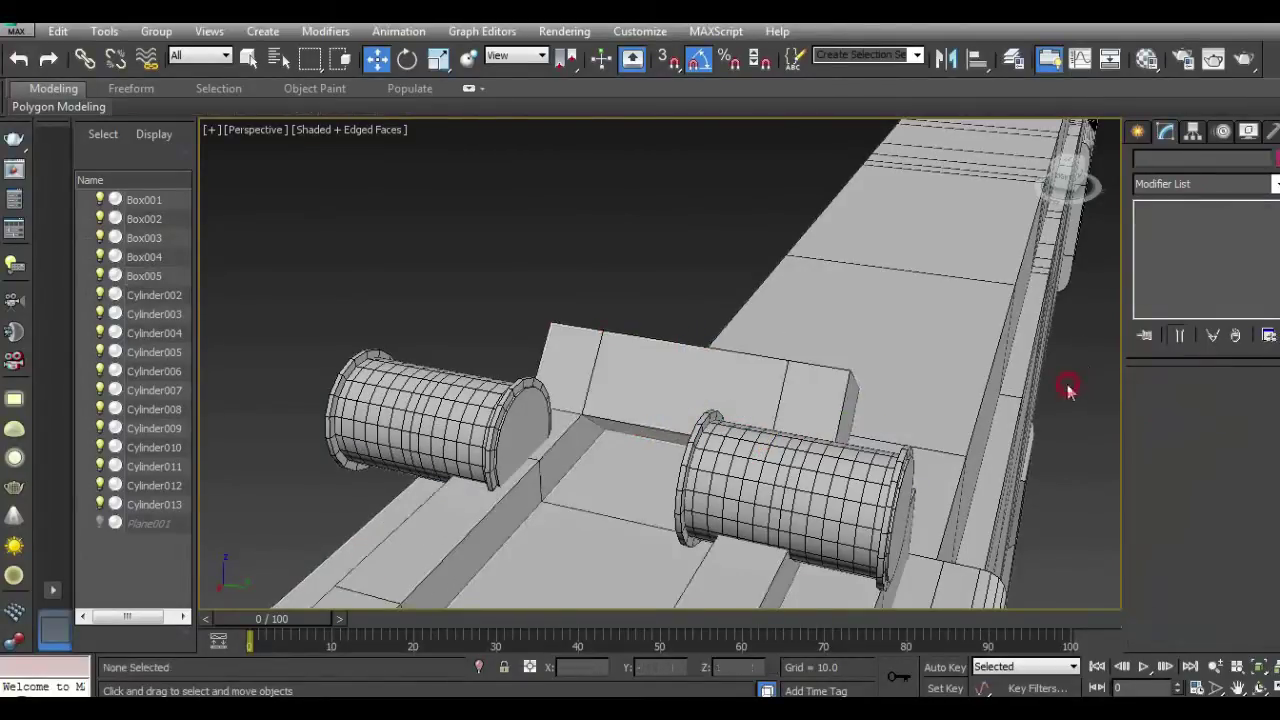
scroll(901, 388, down, 3)
drag(1068, 178, 204, 175)
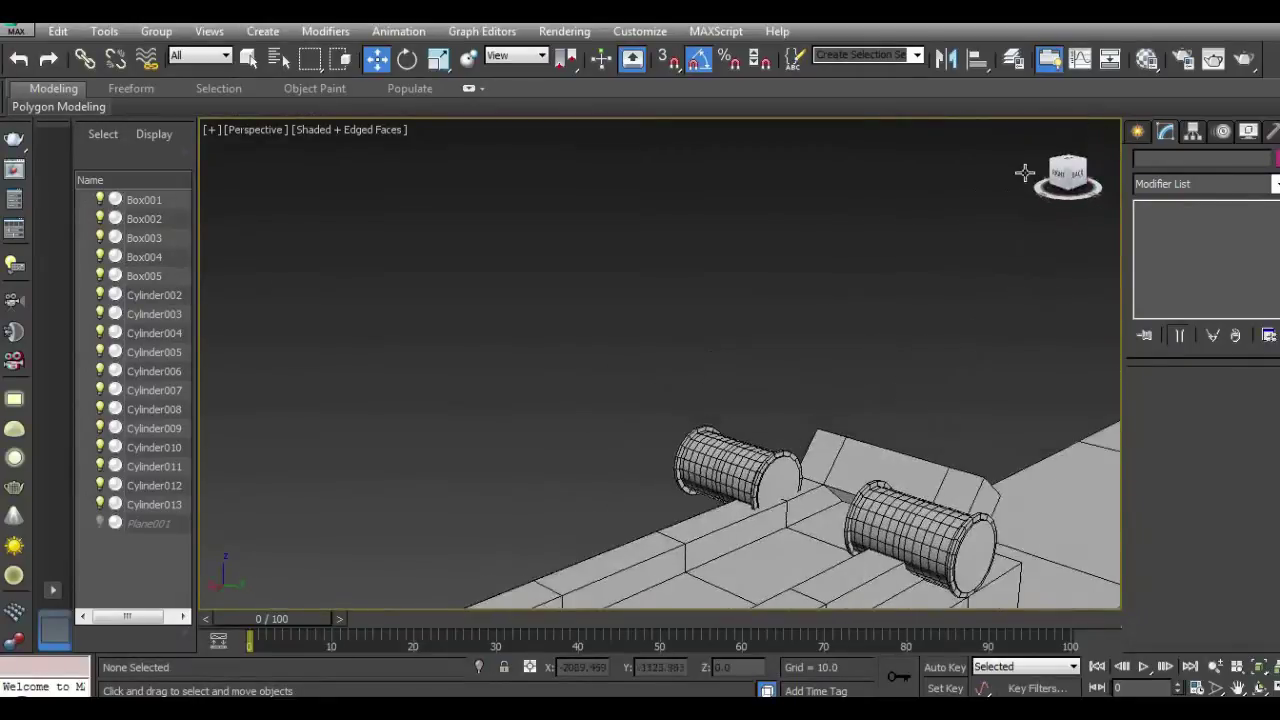
mouse_move(204, 175)
alt+middle_down()
mouse_move(286, 169)
mouse_move(763, 371)
alt+middle_up()
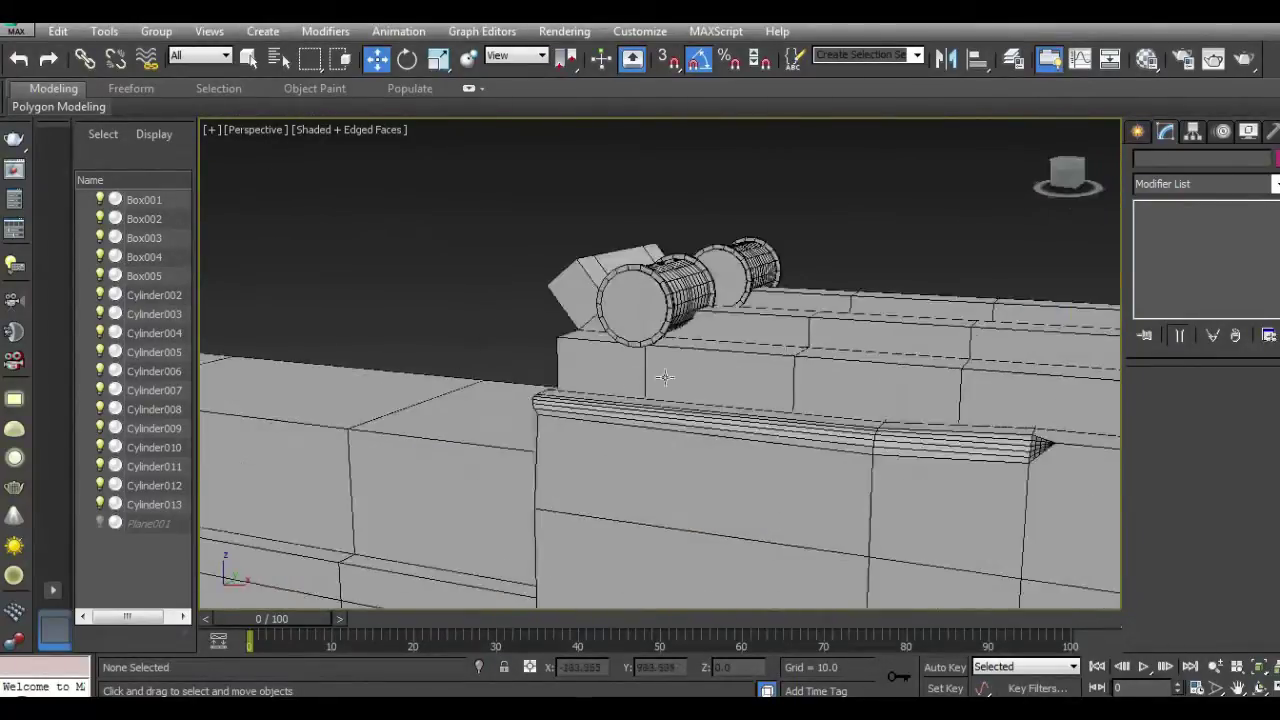
scroll(614, 388, down, 3)
drag(1068, 178, 281, 173)
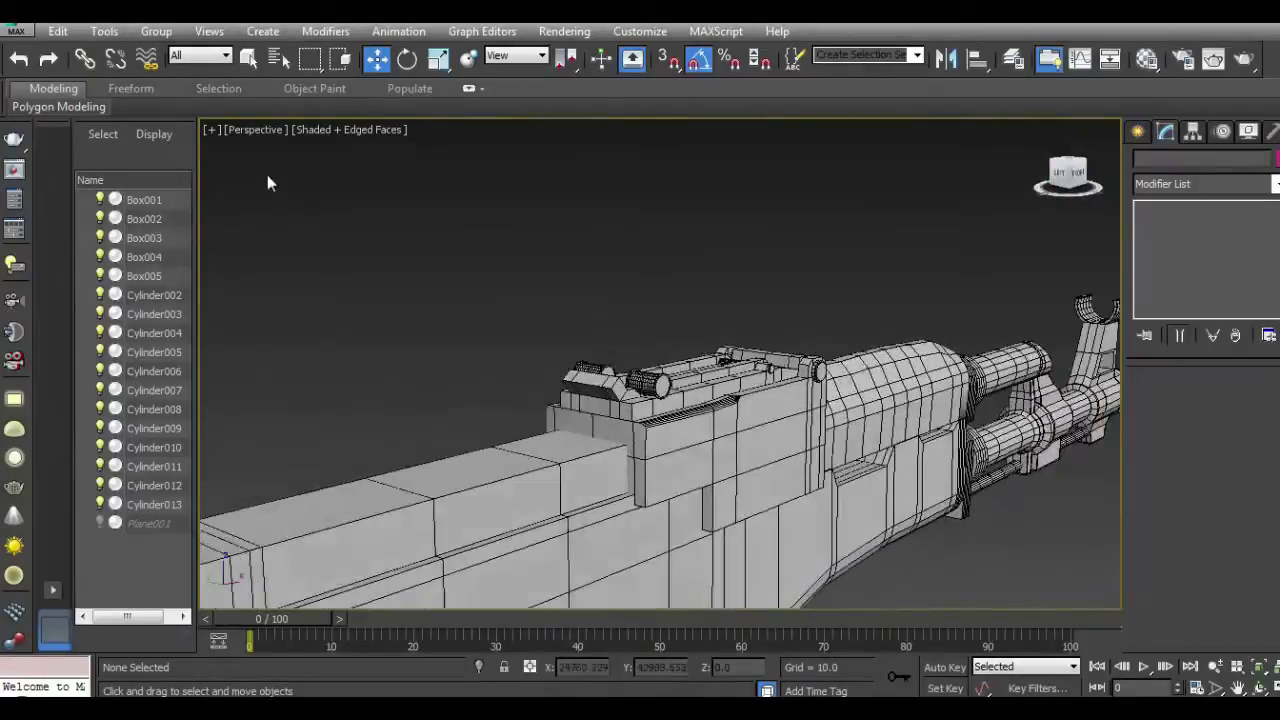
mouse_move(282, 174)
alt+middle_down()
mouse_move(234, 189)
mouse_move(969, 257)
alt+middle_up()
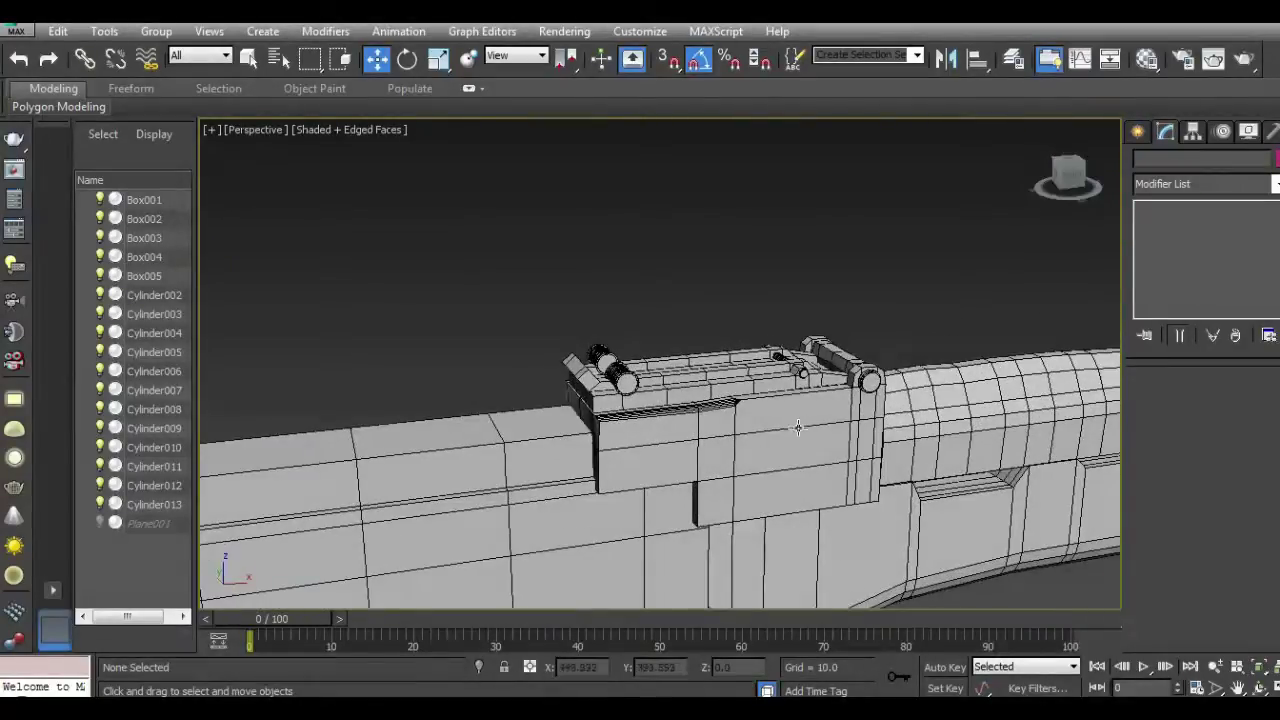
scroll(798, 427, up, 2)
Step: Draw a new cylinder in Front view and slide it against the bolt's rear boss
key(f)
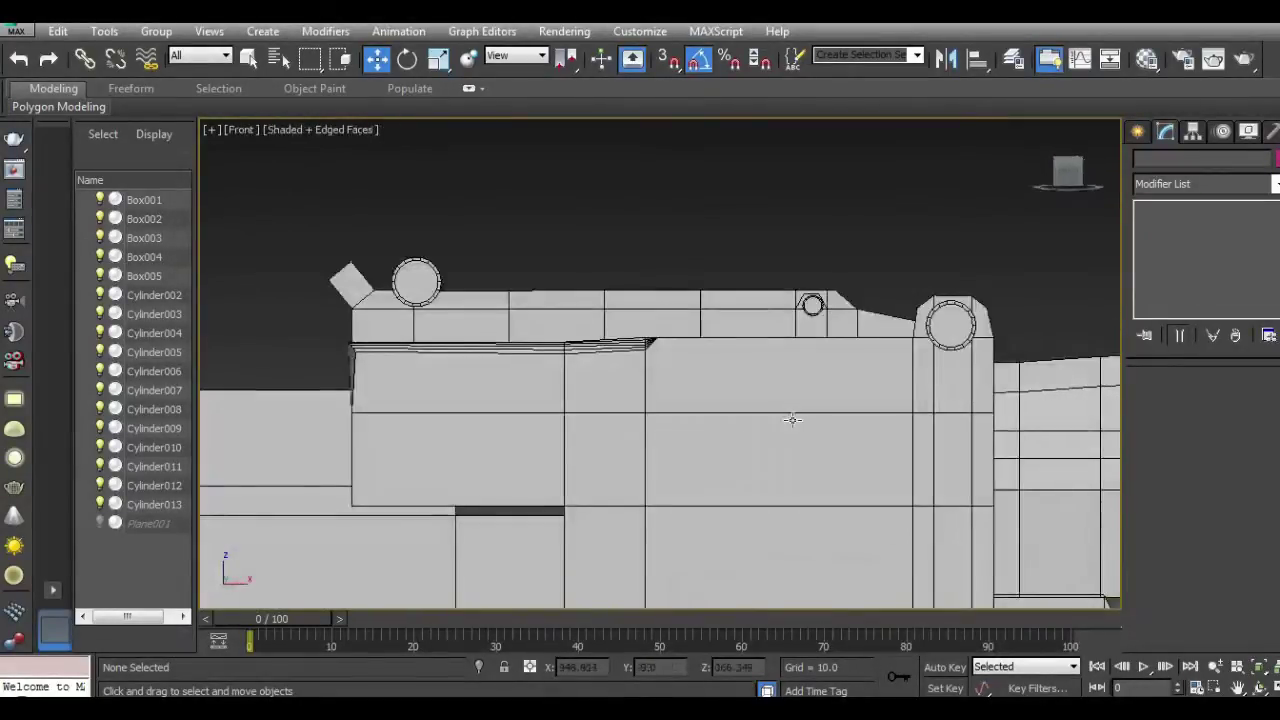
middle_drag(847, 375, 732, 360)
click(1138, 132)
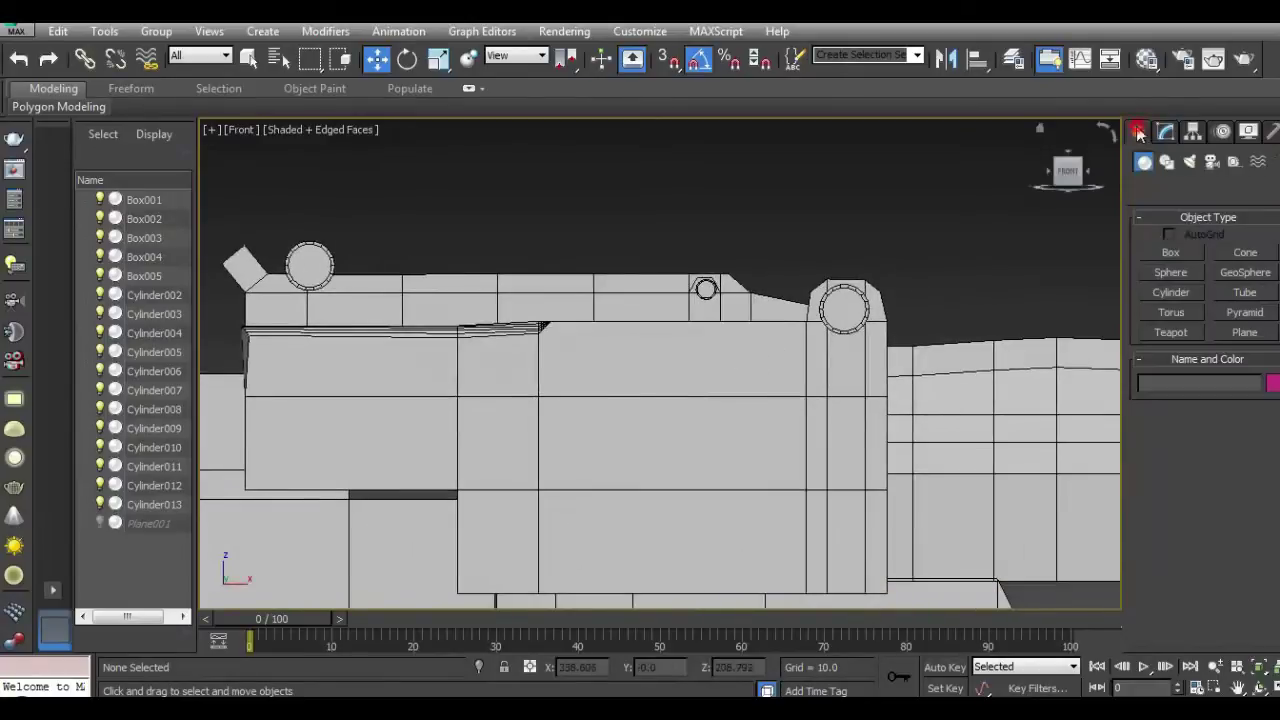
click(1172, 292)
drag(705, 420, 720, 414)
right_click(724, 414)
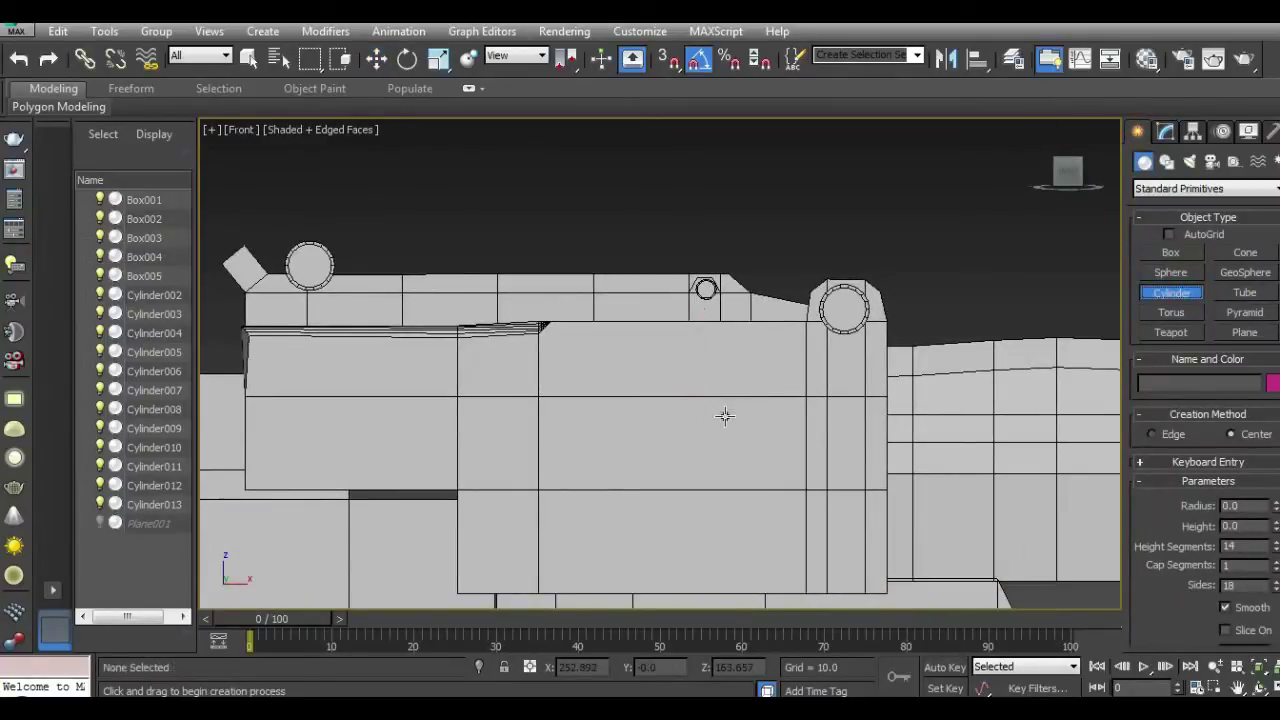
drag(626, 262, 658, 264)
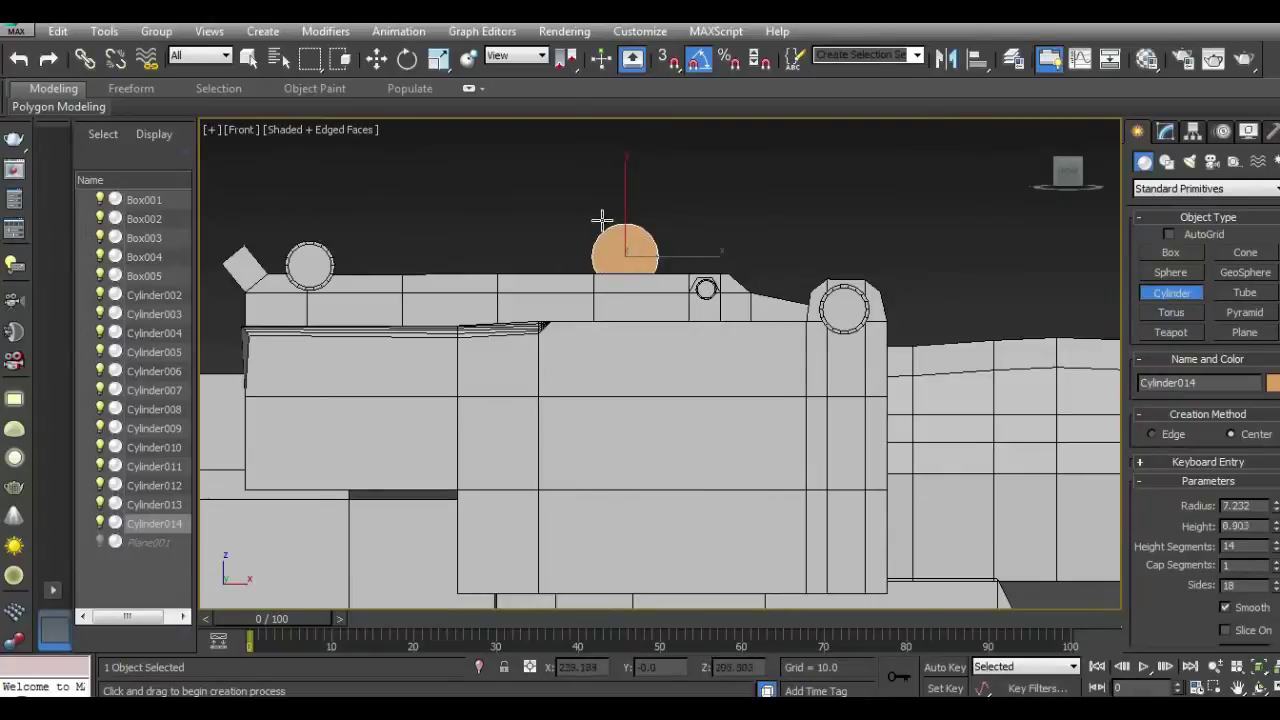
key(w)
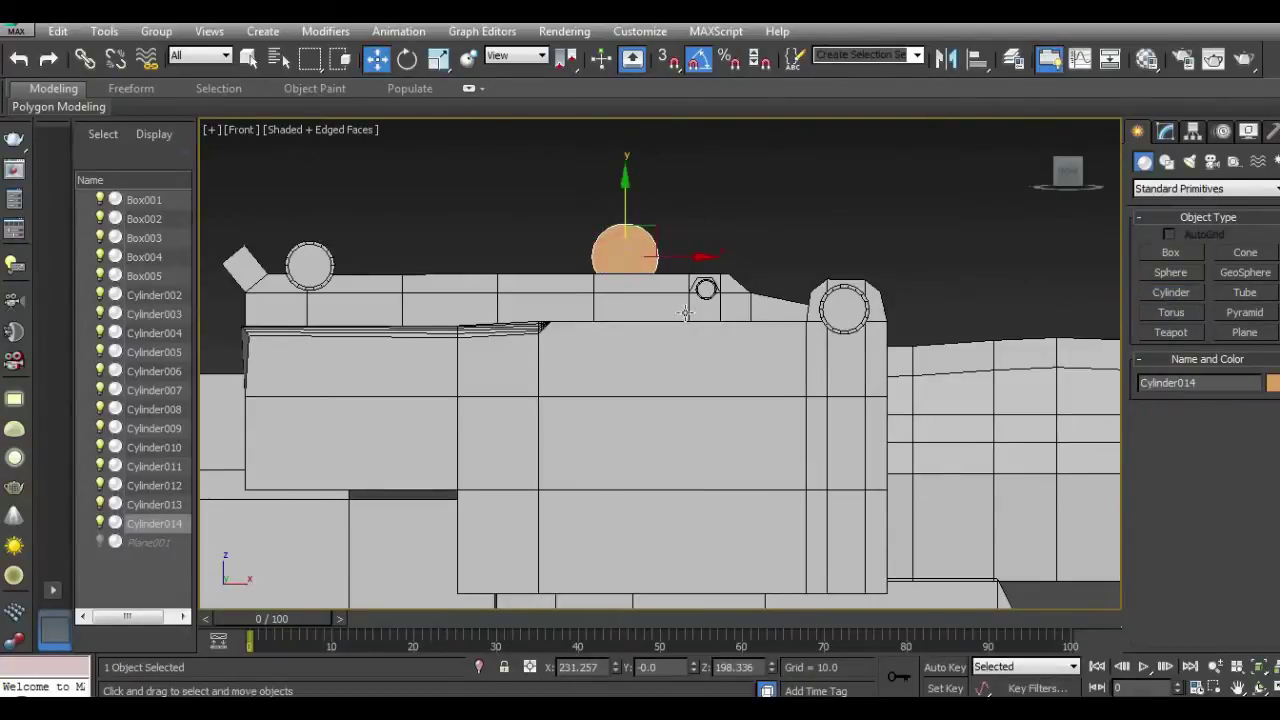
key(p)
drag(1068, 172, 987, 205)
mouse_move(662, 224)
mouse_down()
mouse_move(510, 302)
mouse_move(482, 272)
mouse_move(480, 413)
mouse_move(706, 566)
mouse_up()
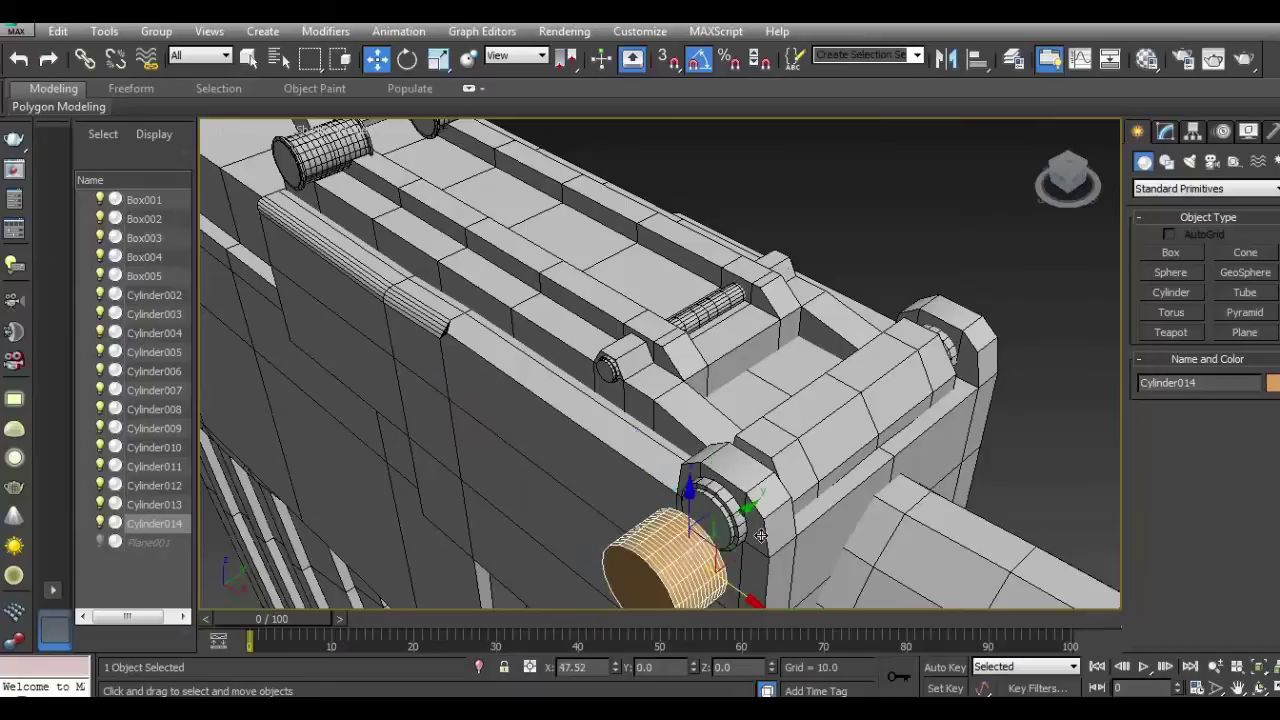
middle_drag(706, 566, 640, 470)
Step: Apply the grey material to the cylinder and give it 4 height segments
click(1146, 60)
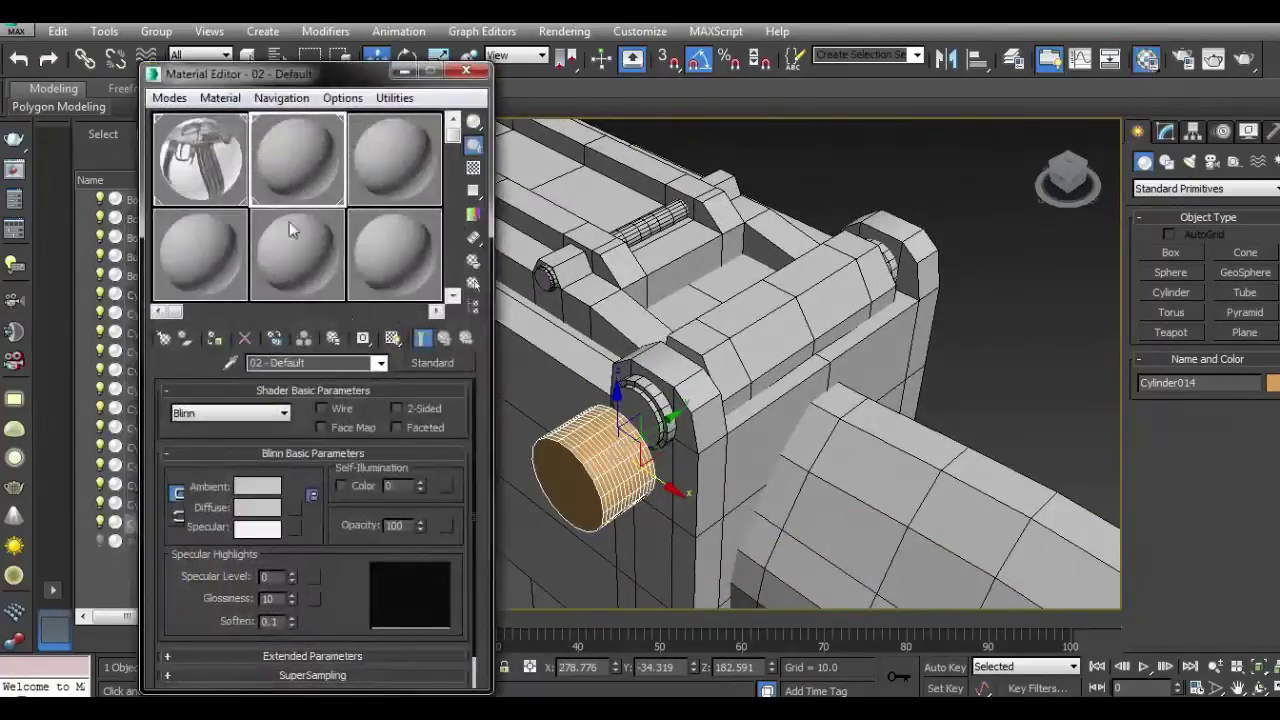
drag(290, 175, 585, 420)
click(465, 73)
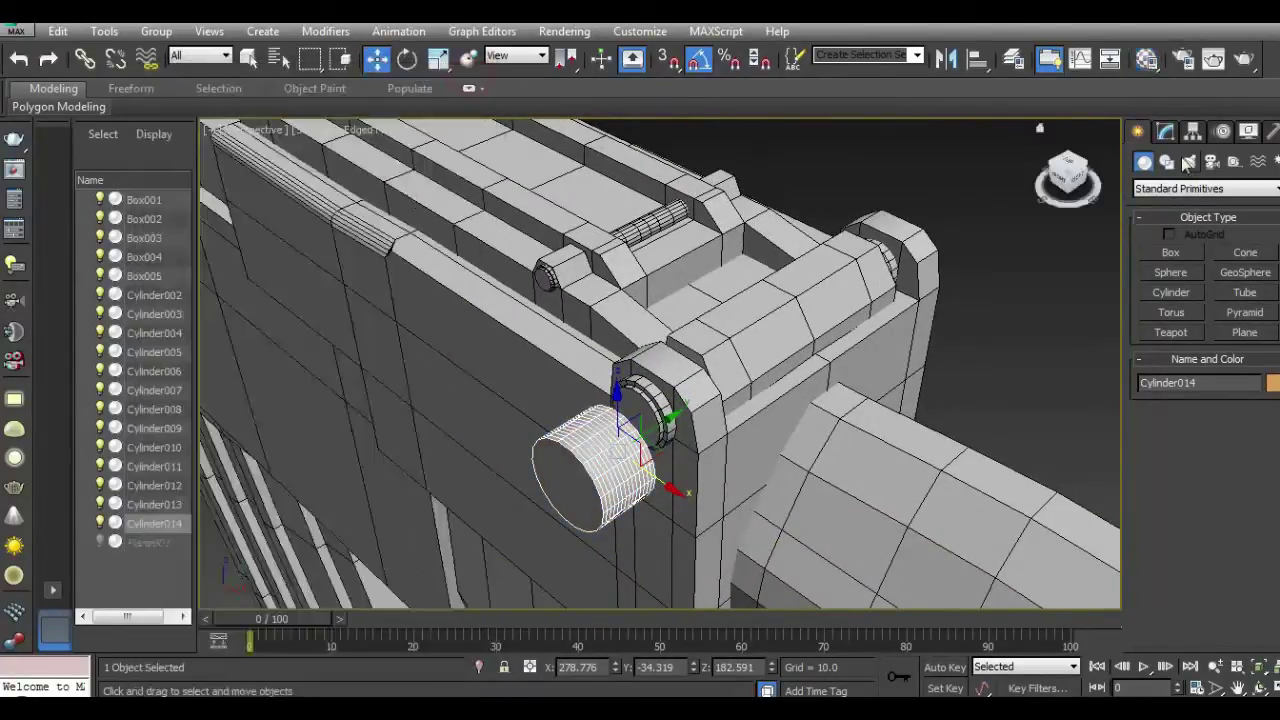
click(1166, 133)
text(4)
key(Return)
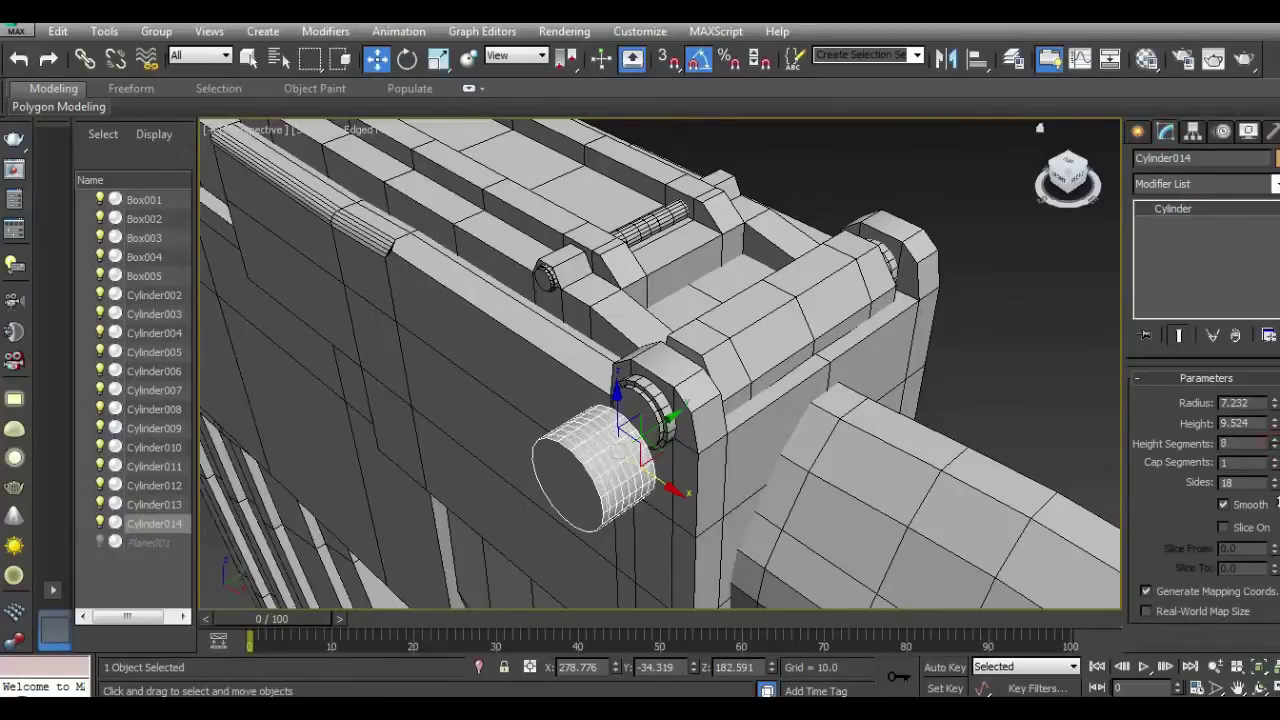
Step: Fit the cylinder to the boss: radius 7.232, height 2.498, 3 height segments
mouse_move(649, 429)
mouse_down()
mouse_move(680, 408)
mouse_move(692, 420)
mouse_up()
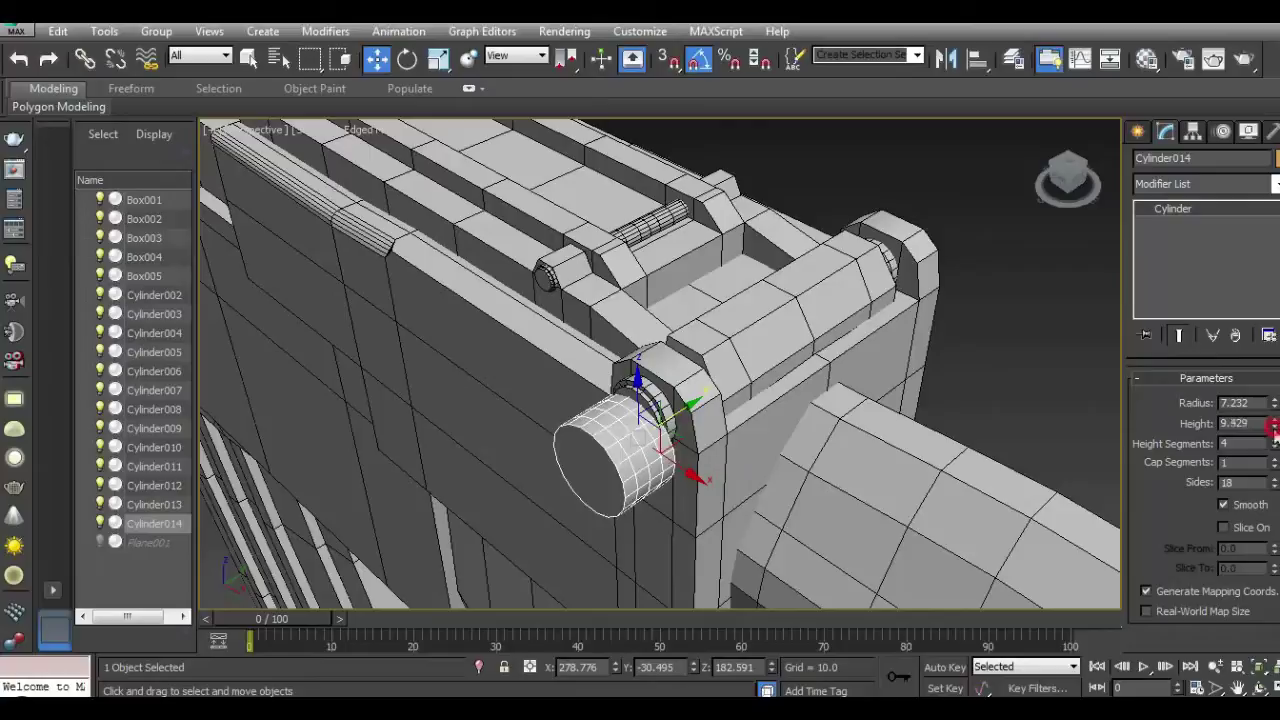
drag(1275, 430, 1275, 462)
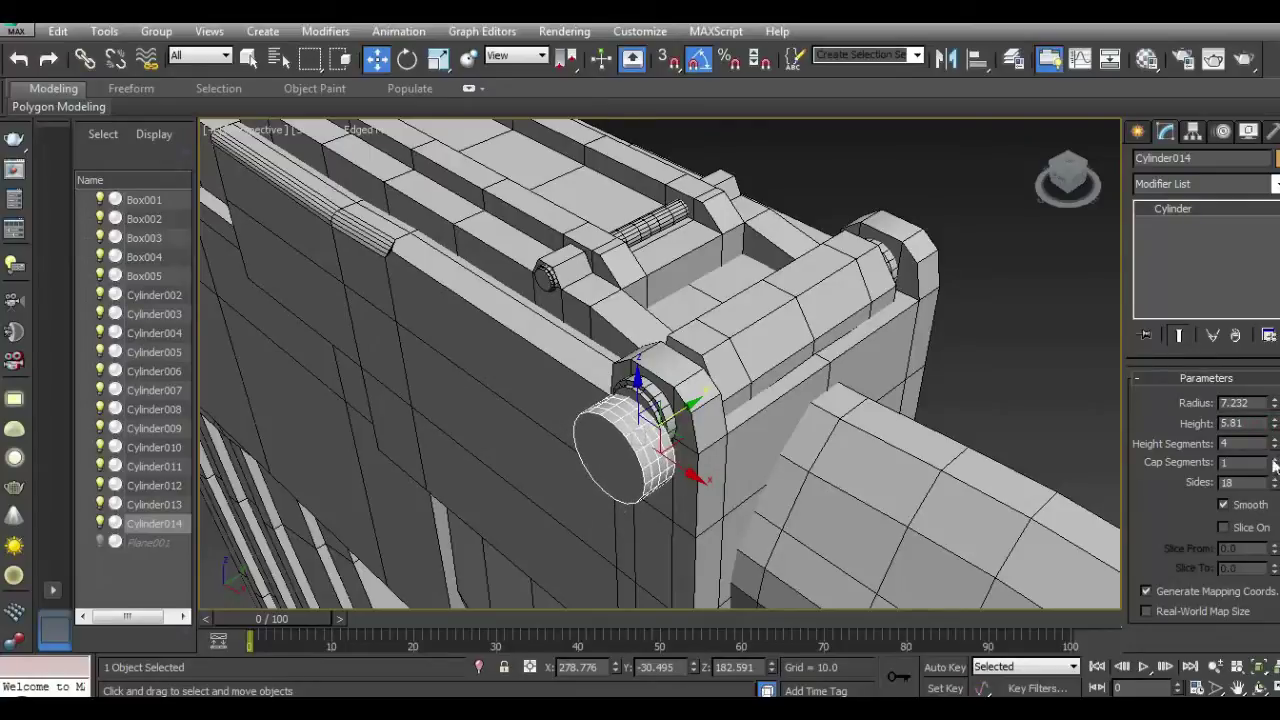
scroll(668, 452, up, 3)
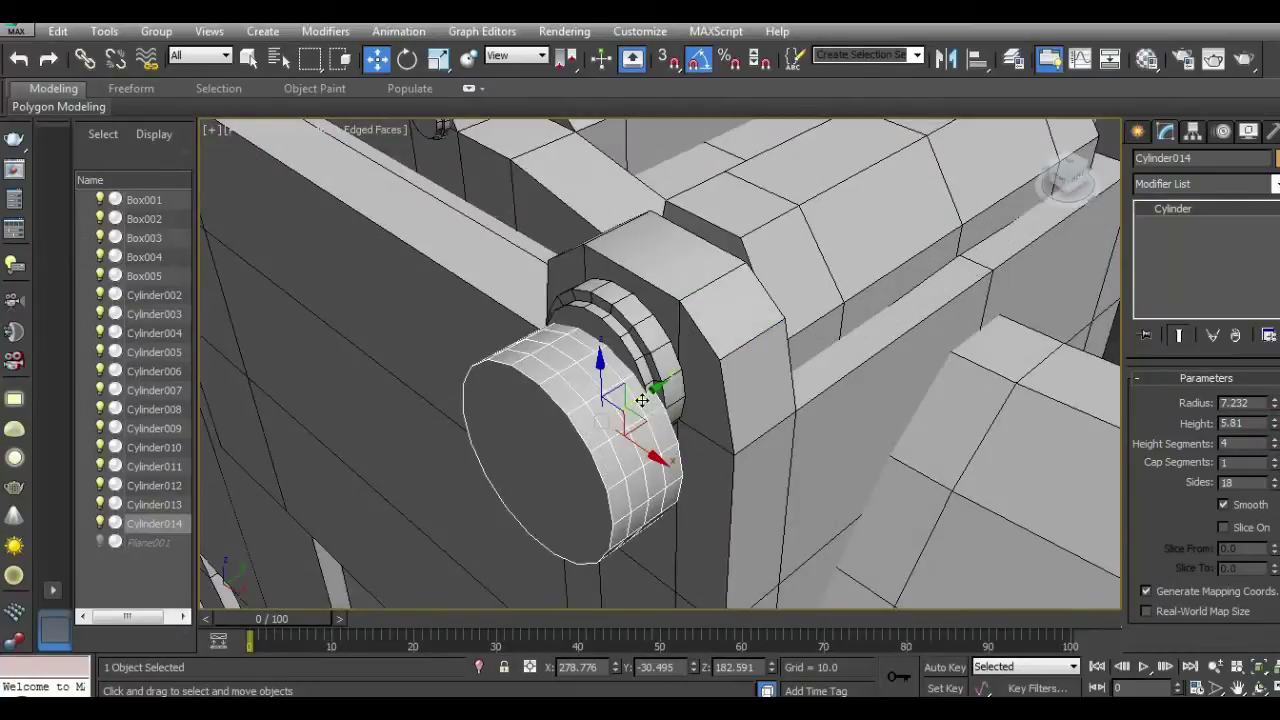
drag(641, 400, 674, 386)
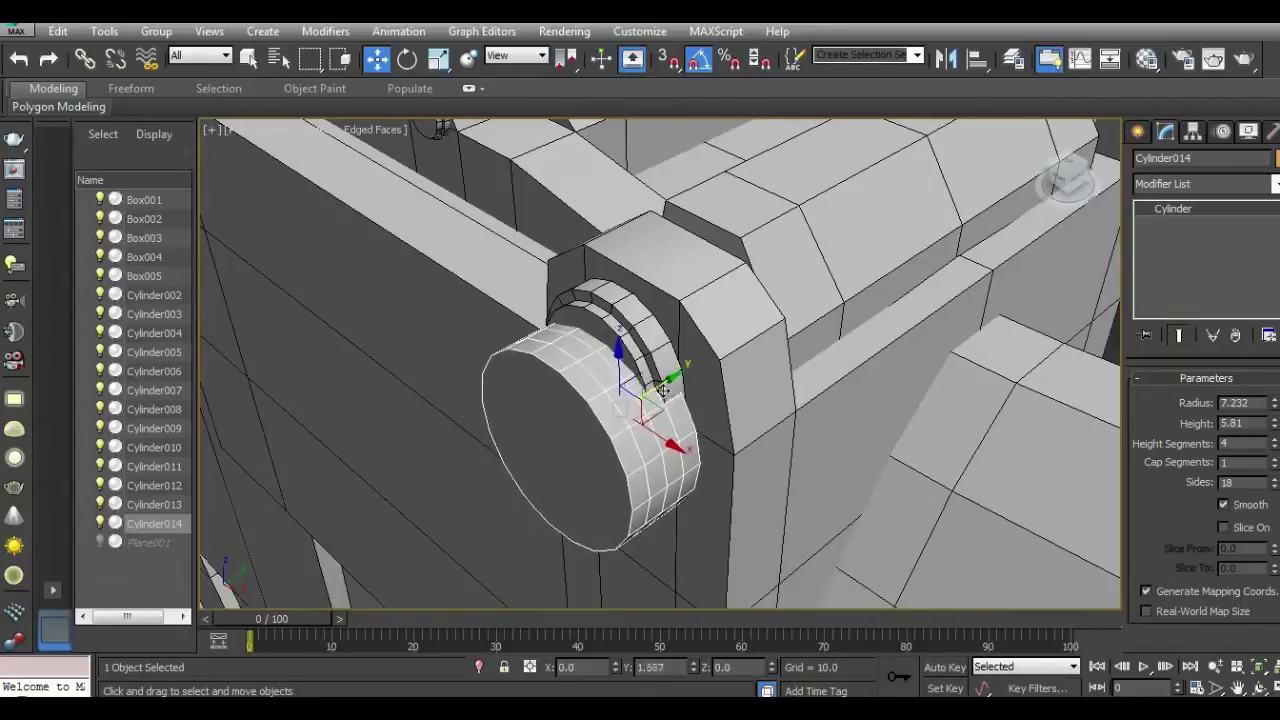
drag(627, 365, 623, 334)
drag(1274, 423, 1274, 470)
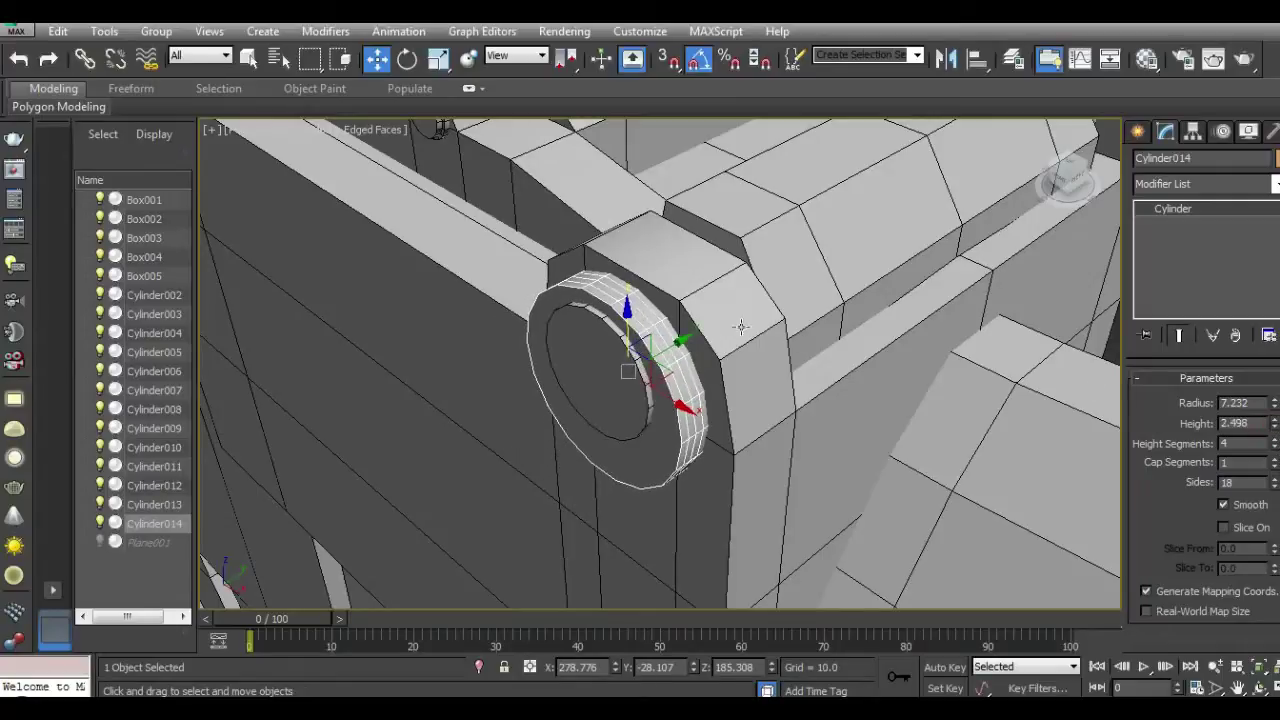
drag(628, 327, 628, 318)
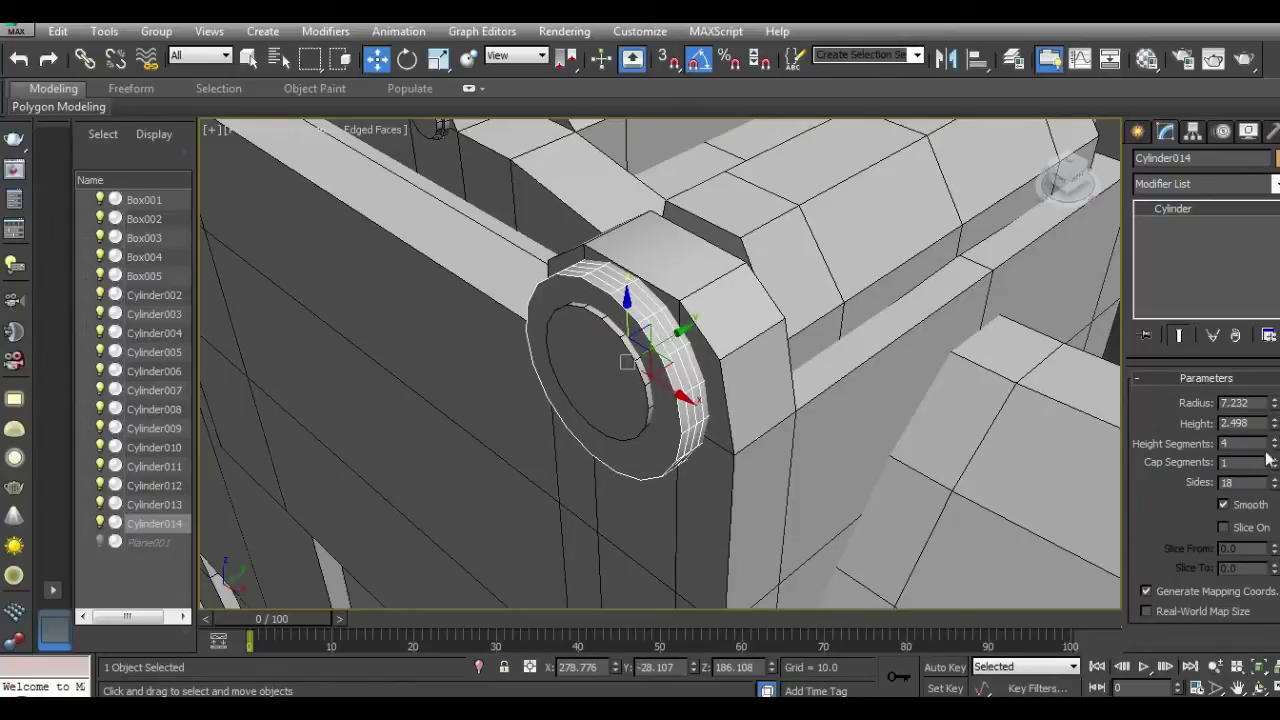
click(1275, 448)
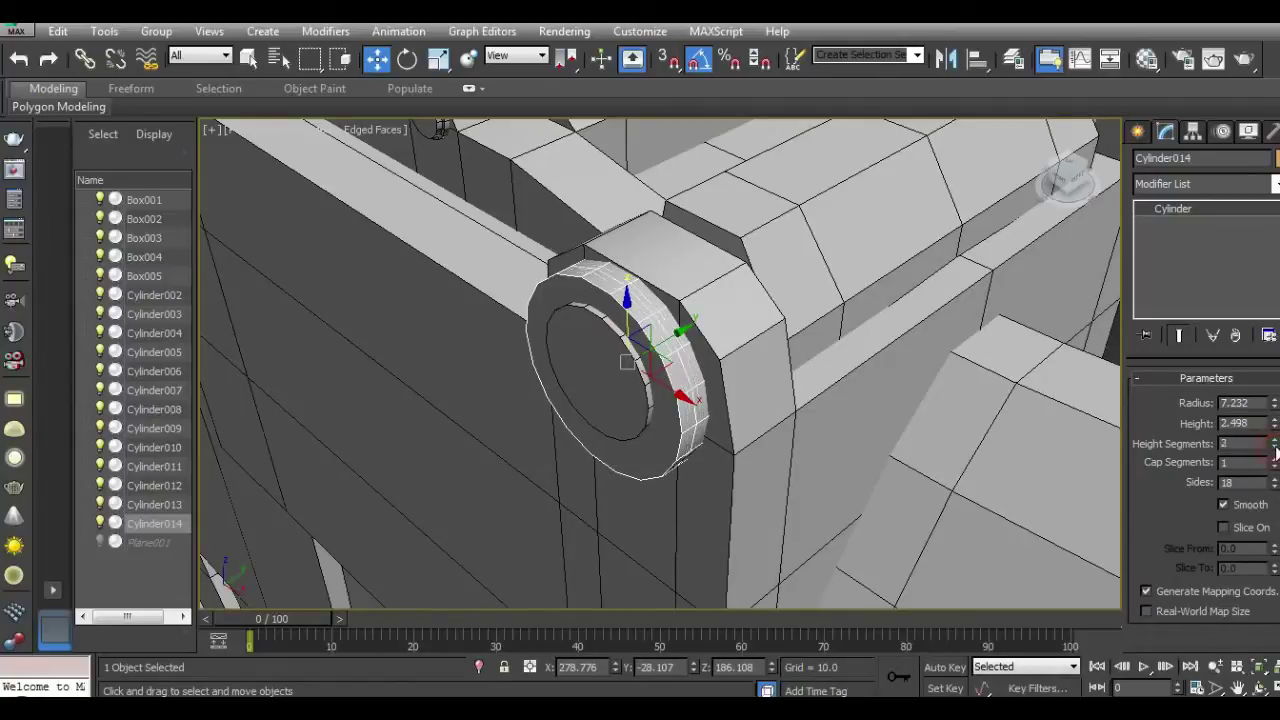
click(1274, 441)
Step: Center the cylinder on the round boss in Front view
key(f)
scroll(857, 292, up, 3)
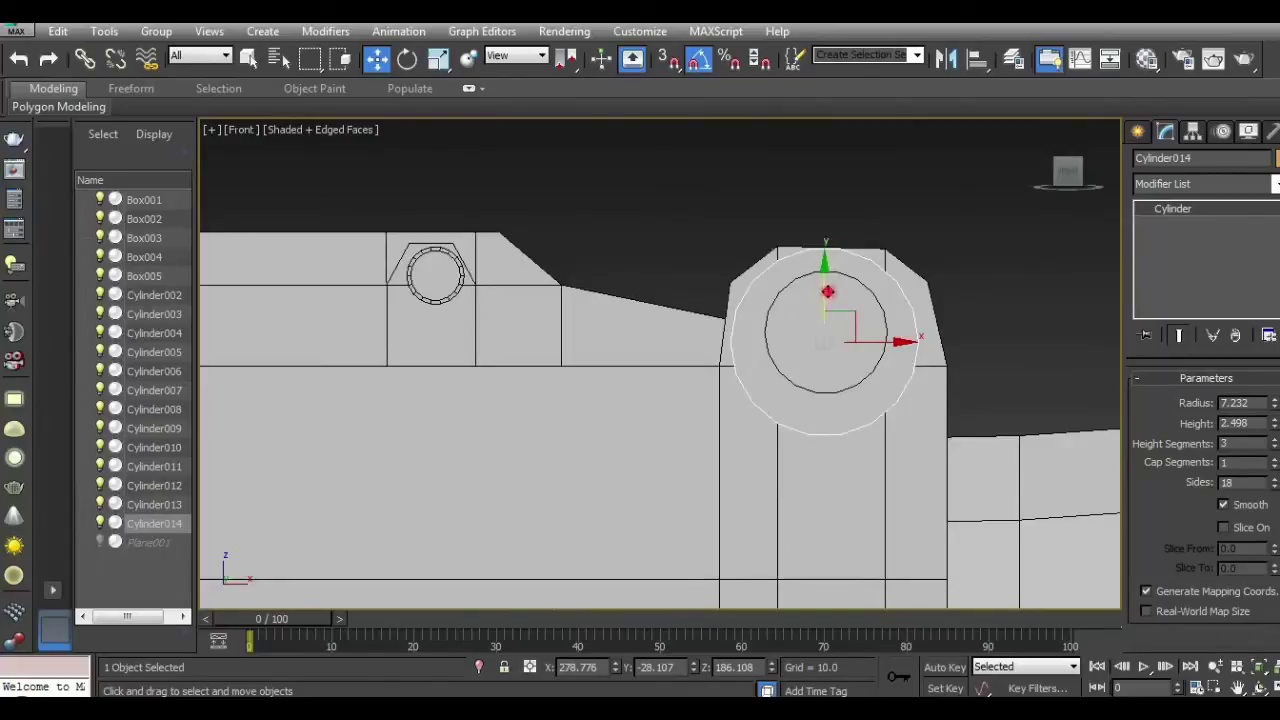
drag(823, 279, 827, 272)
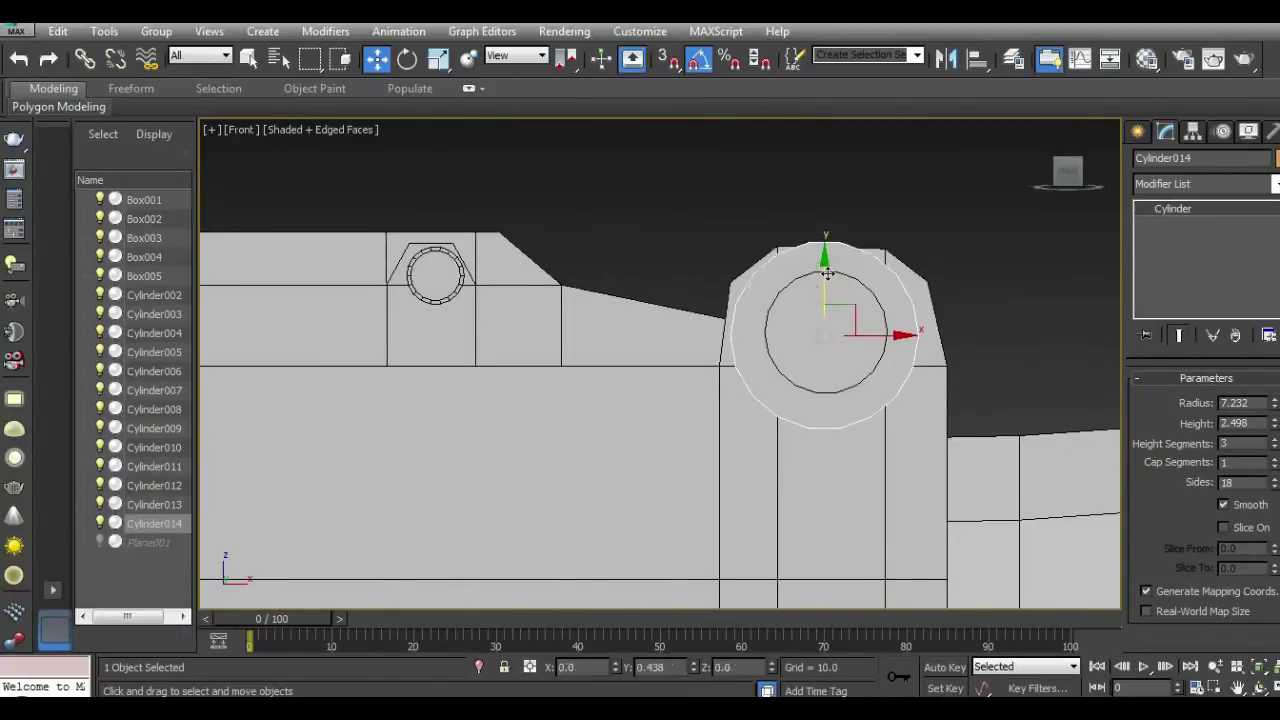
right_click(1243, 212)
Step: Convert Cylinder014 to an Editable Poly and set its object colour to black
click(1176, 344)
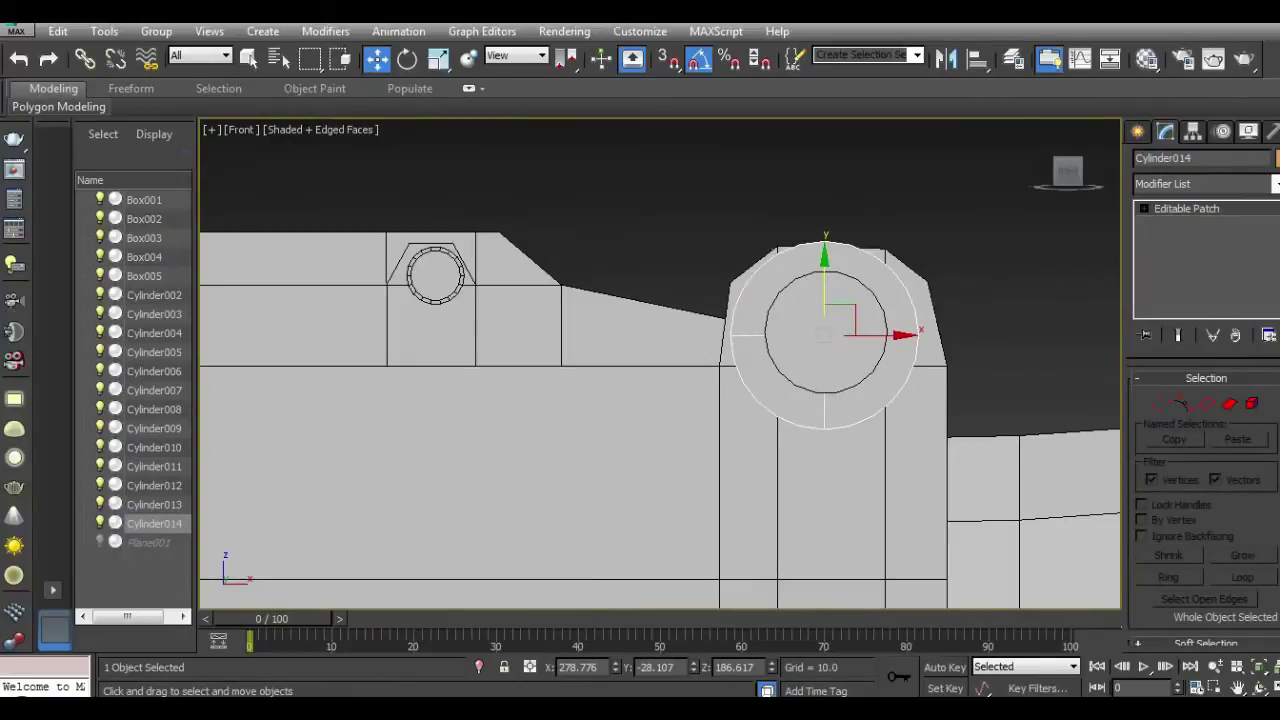
click(20, 58)
right_click(1256, 246)
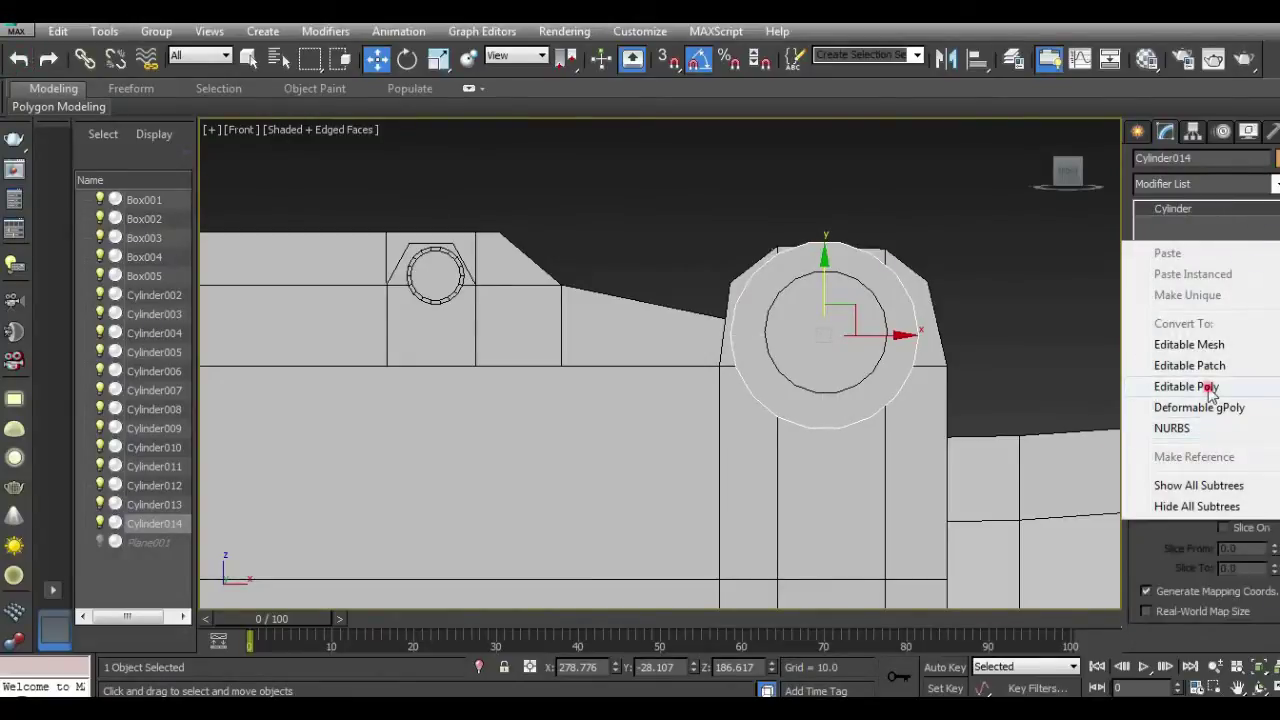
click(1206, 384)
click(1277, 158)
click(792, 400)
click(742, 462)
Step: In Polygon mode, select the first five polygons along the cylinder's lower-left rim
click(1226, 418)
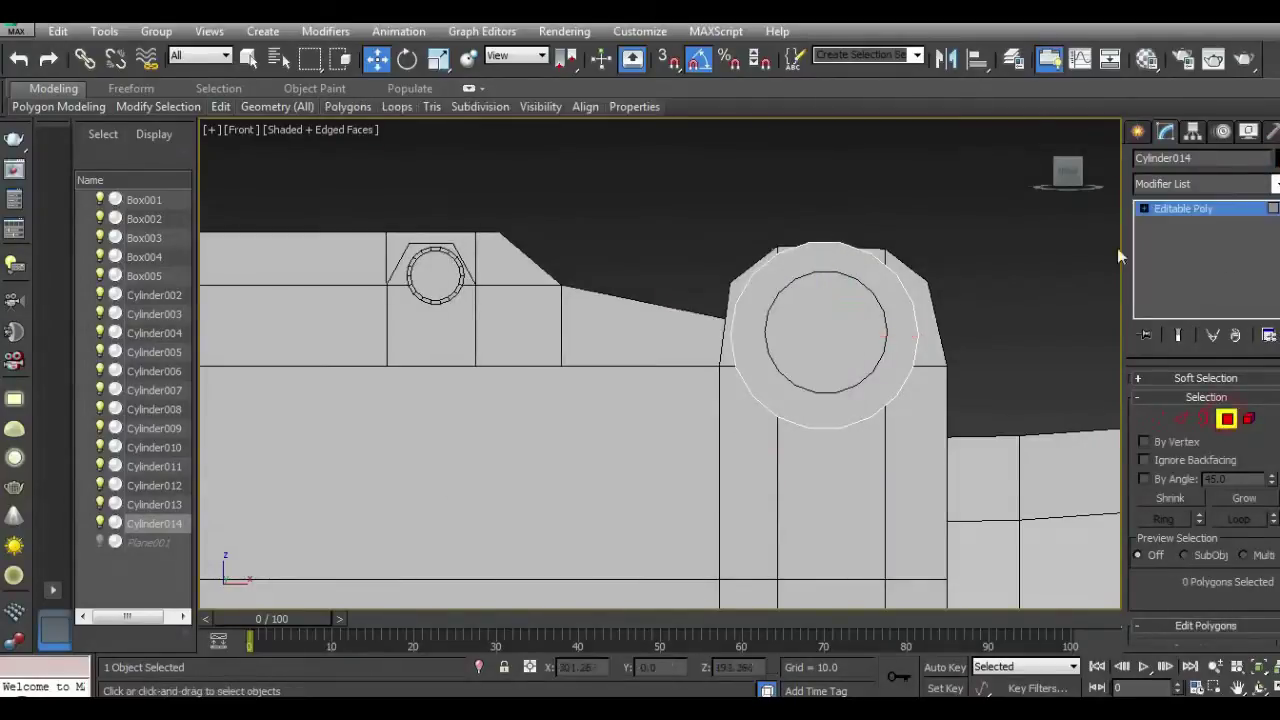
key(p)
mouse_move(900, 330)
alt+middle_down()
mouse_move(943, 320)
mouse_move(878, 282)
alt+middle_up()
click(880, 297)
ctrl+click(878, 280)
ctrl+click(846, 205)
ctrl+click(990, 390)
ctrl+click(1062, 399)
Step: Add ten more rim-band polygons to complete the 15-polygon selection, then return to Front view
ctrl+click(1030, 390)
ctrl+click(950, 345)
ctrl+click(885, 270)
ctrl+click(880, 304)
ctrl+click(903, 331)
ctrl+click(966, 385)
ctrl+click(834, 220)
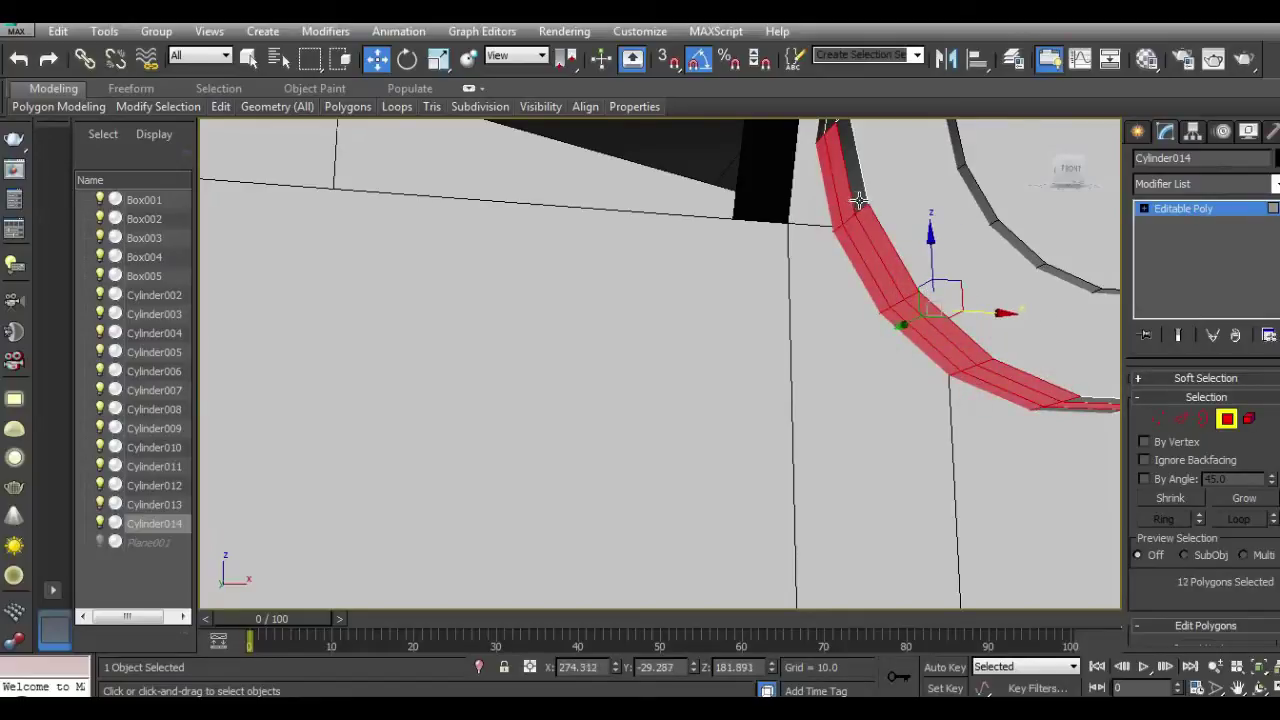
ctrl+click(852, 195)
middle_drag(1090, 400, 878, 310)
ctrl+click(879, 323)
ctrl+click(879, 302)
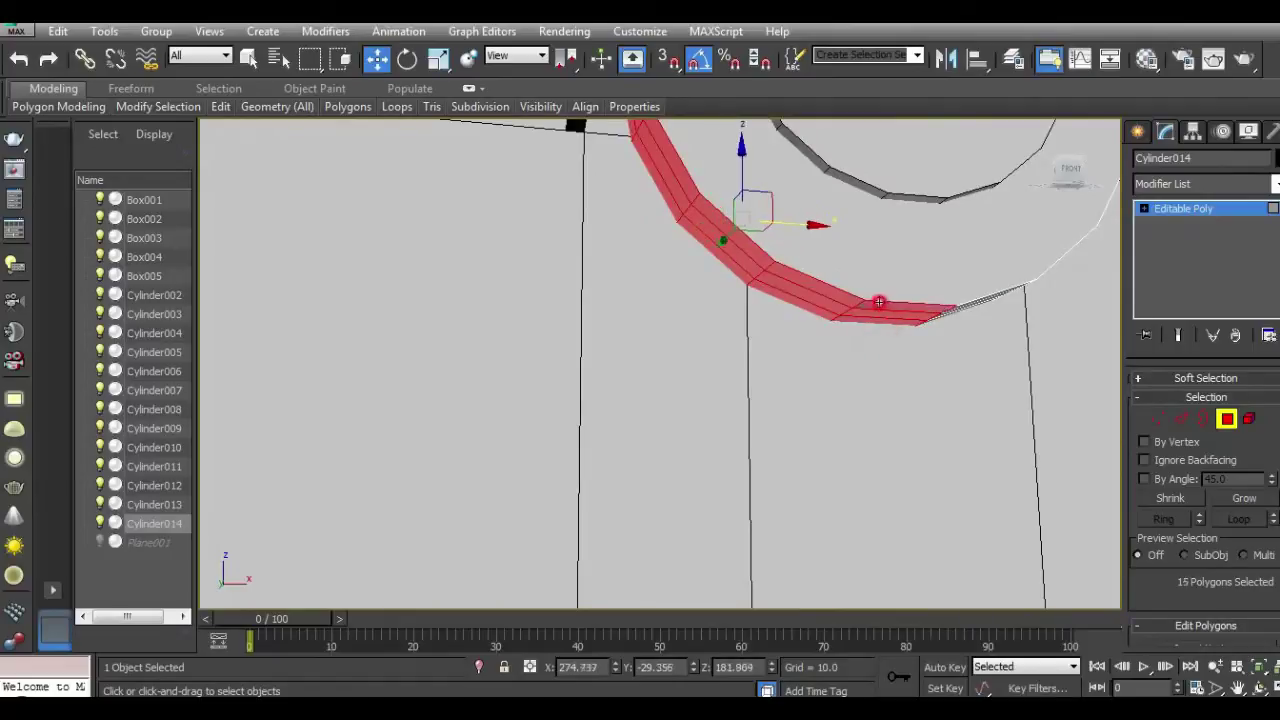
key(f)
mouse_move(948, 284)
middle_down()
mouse_move(749, 391)
mouse_move(880, 394)
middle_up()
scroll(1218, 482, down, 3)
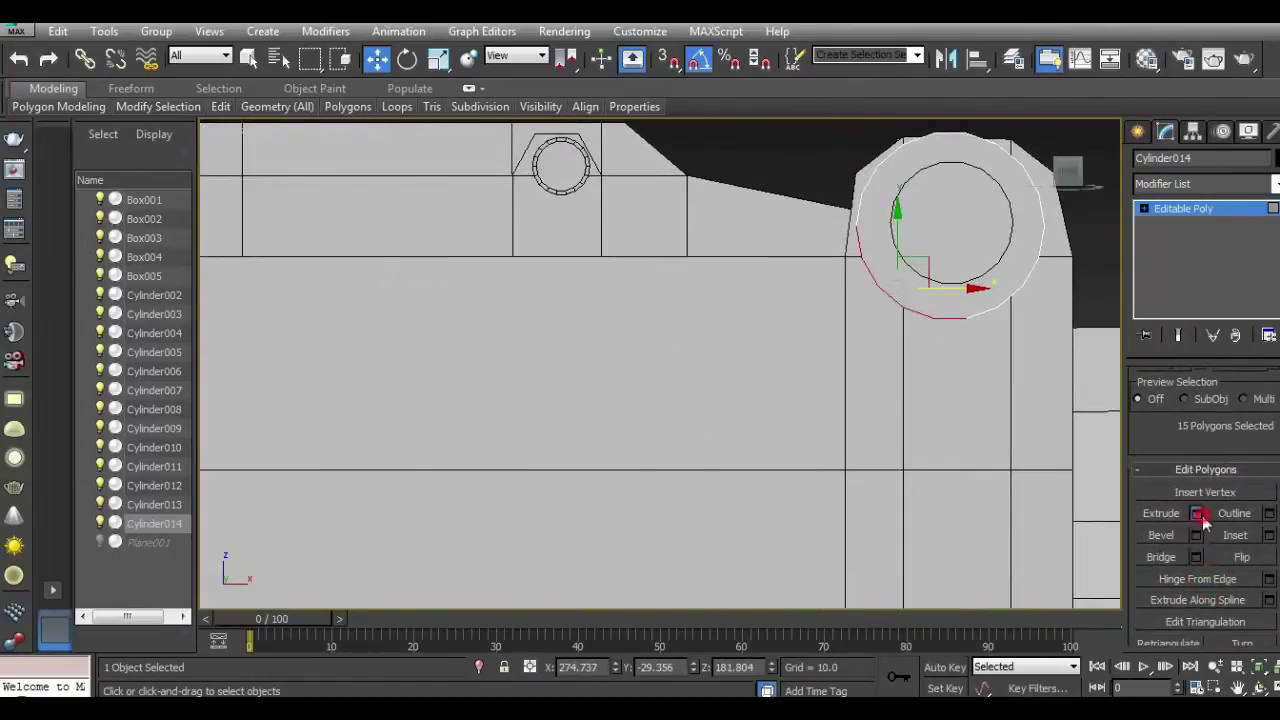
Step: Extrude the lever's end polygons into an arm, flatten the end, and pull it slightly left
click(1197, 514)
drag(366, 471, 364, 410)
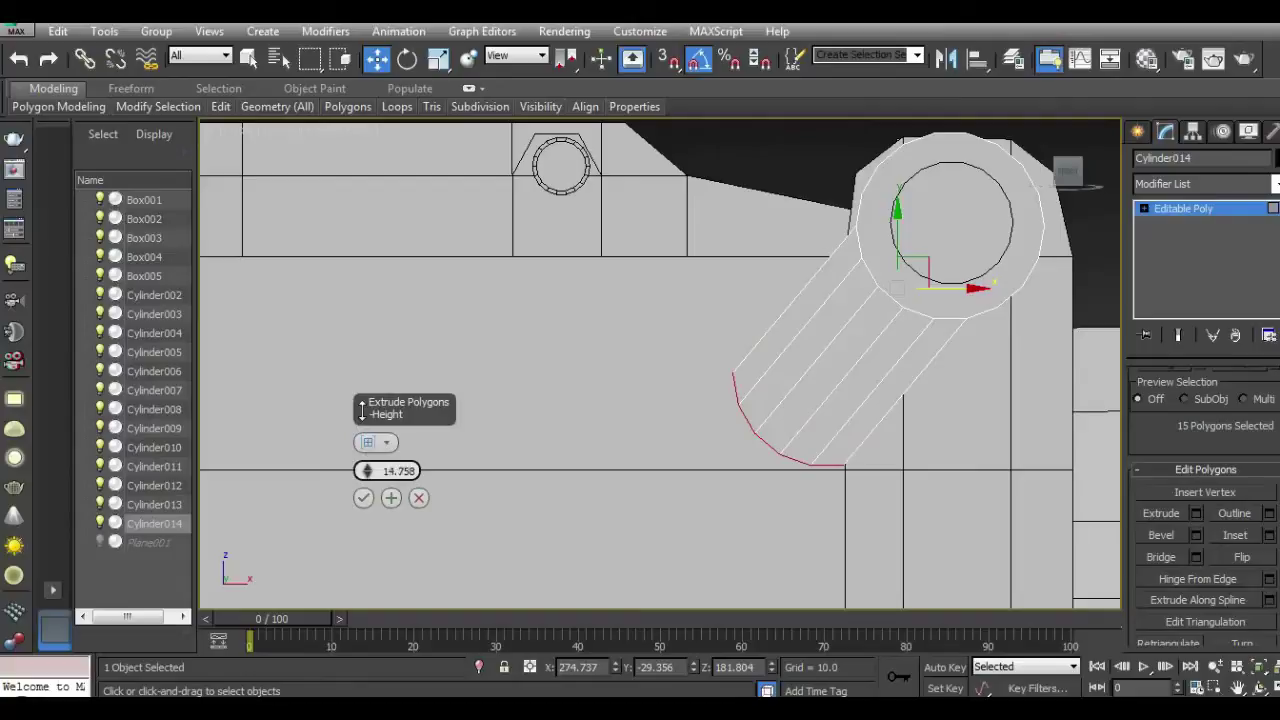
click(364, 498)
scroll(1183, 512, down, 5)
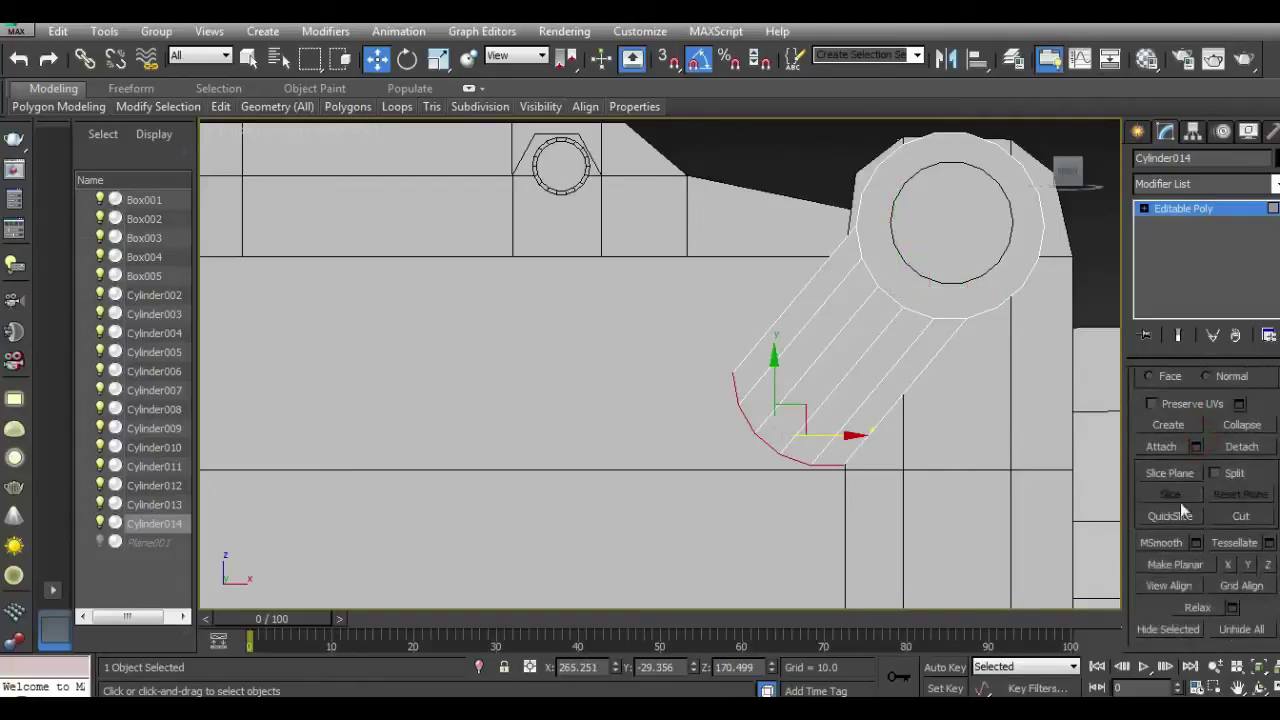
click(1176, 564)
drag(838, 442, 731, 404)
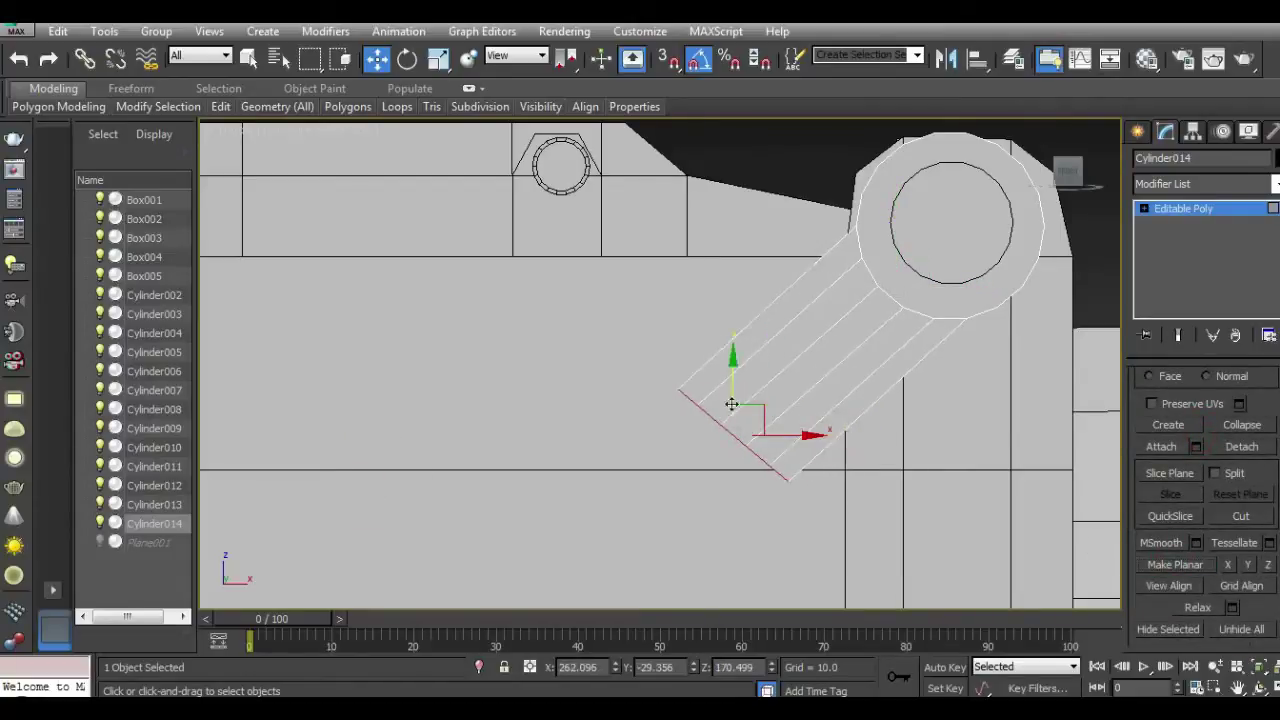
Step: Undo the trial rotate and scale edits and nudge the arm's end polygon into place
click(407, 58)
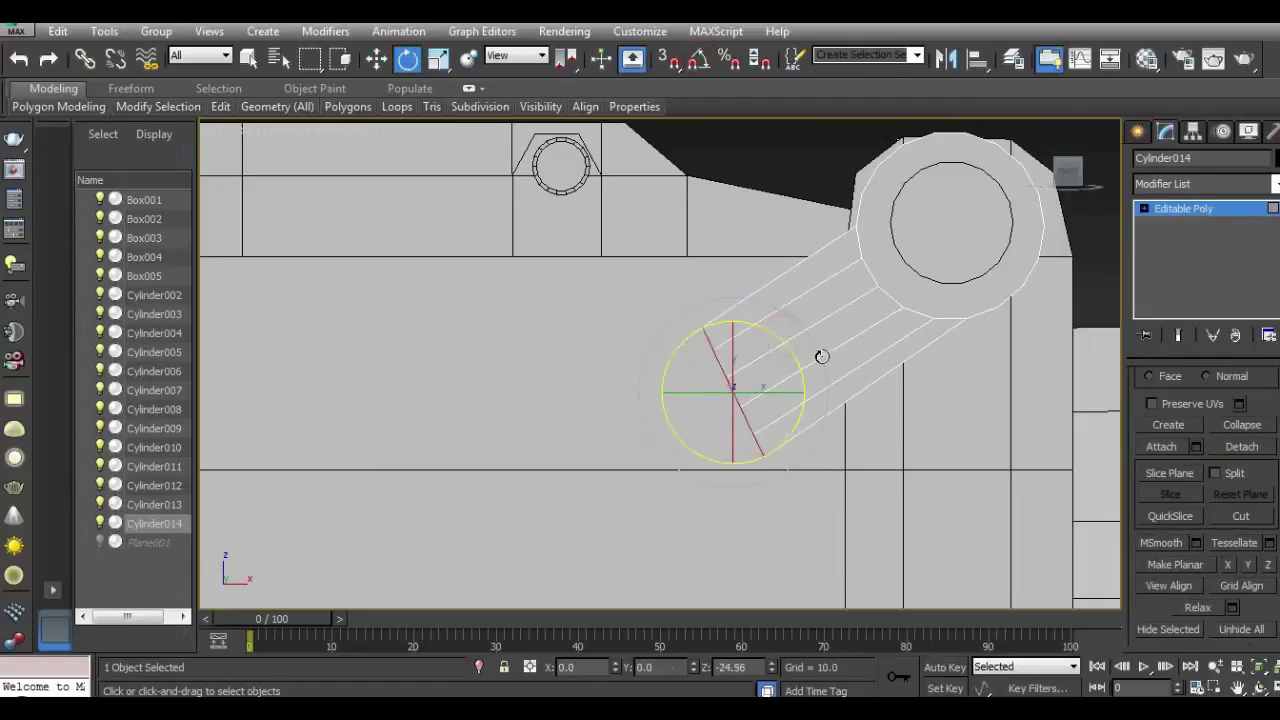
key(ctrl+z)
click(18, 56)
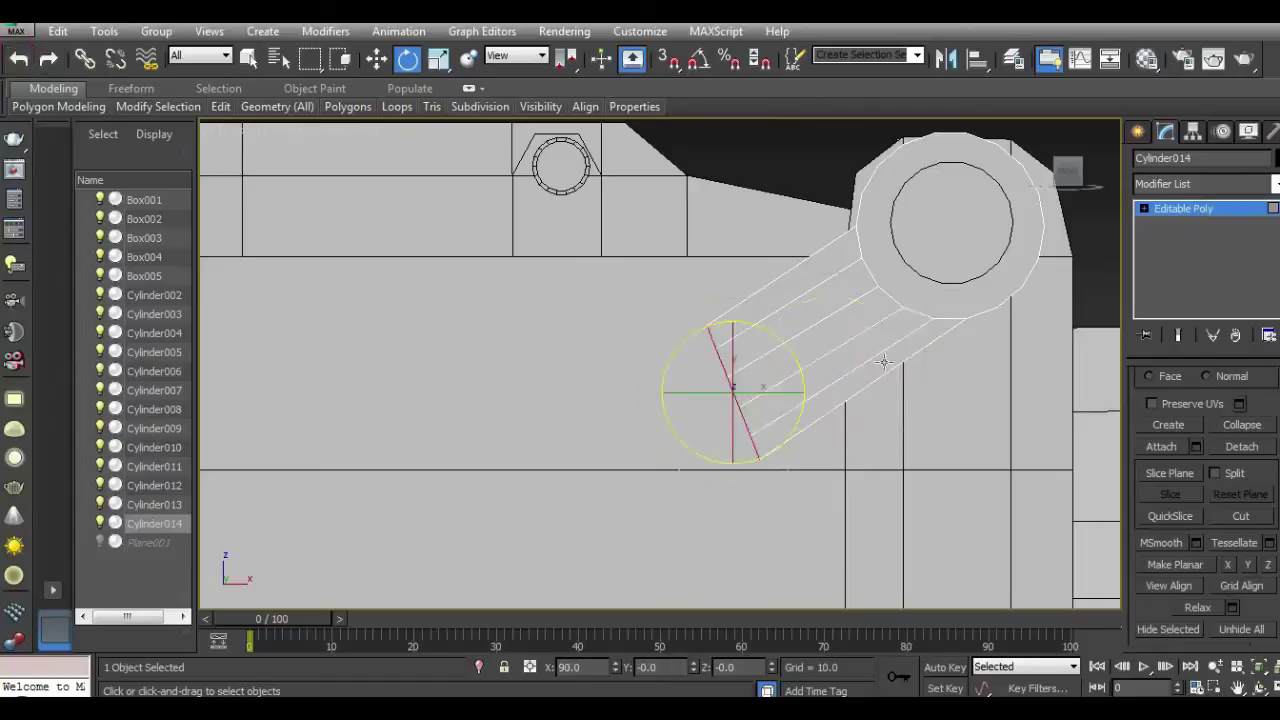
click(792, 346)
key(r)
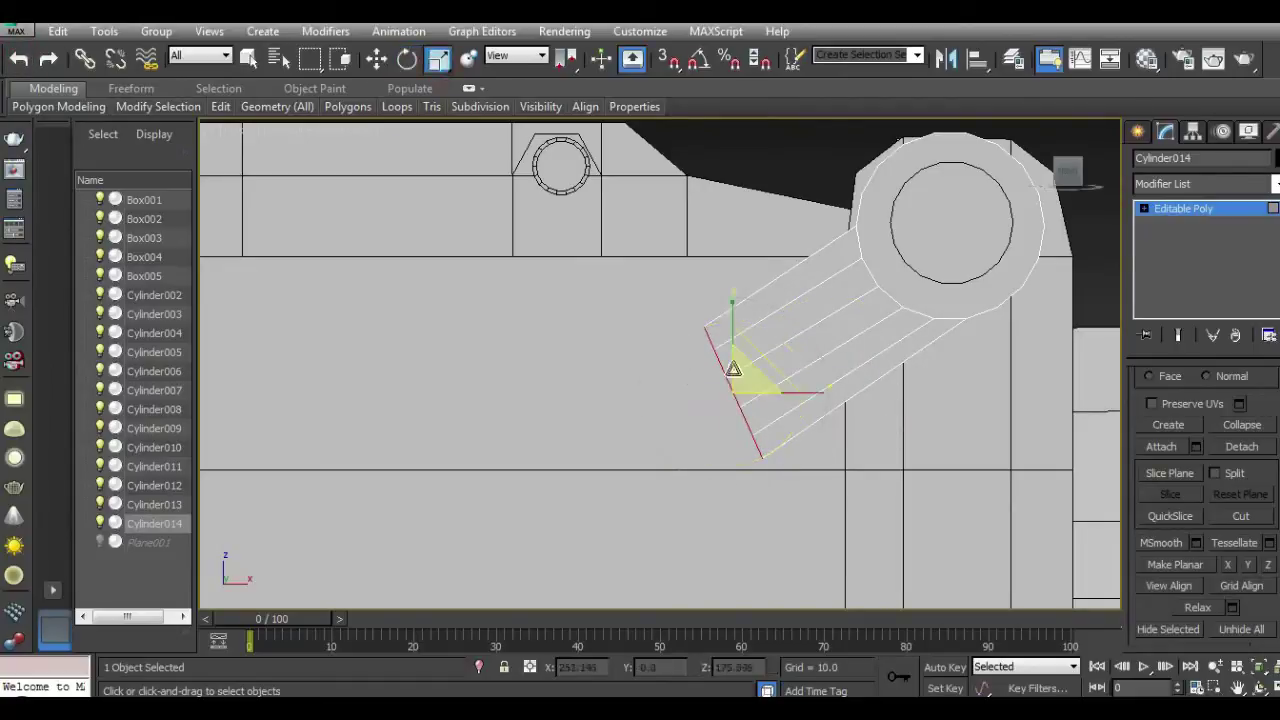
drag(743, 371, 745, 347)
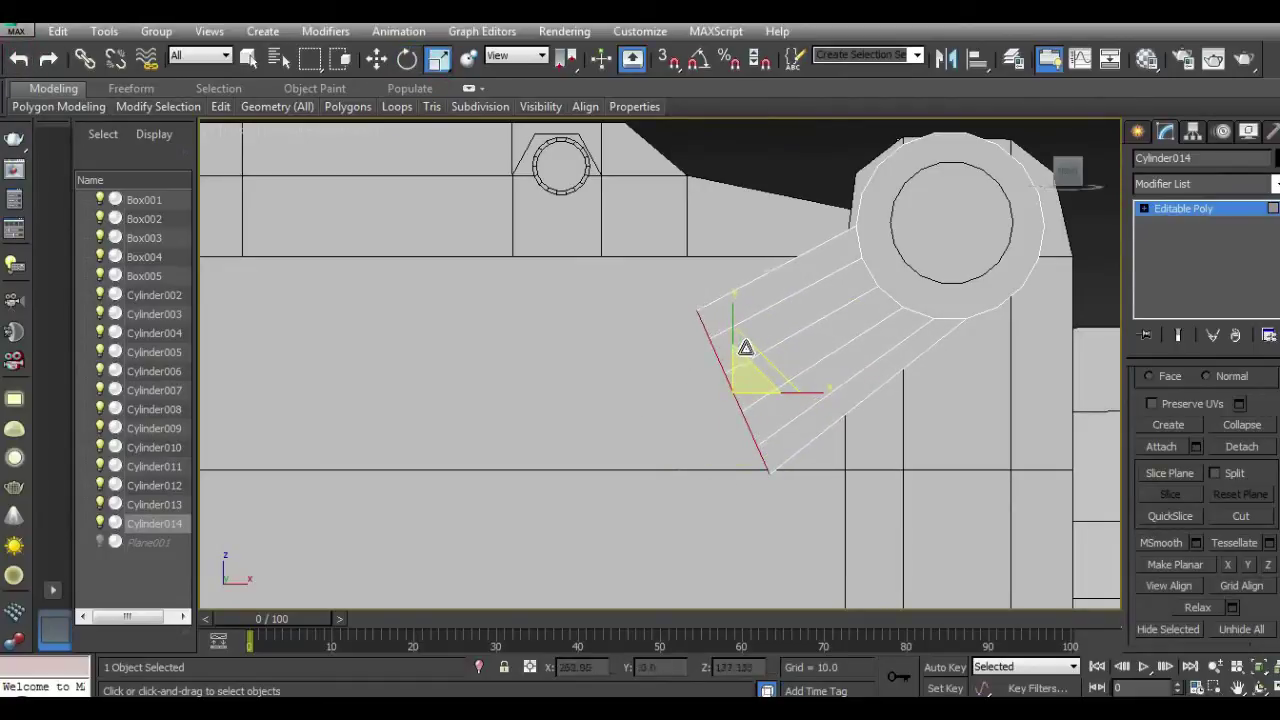
click(18, 58)
click(376, 58)
drag(736, 353, 771, 408)
Step: Extrude the end polygon outward again, turn it near vertical, and raise it slightly
middle_drag(682, 327, 749, 249)
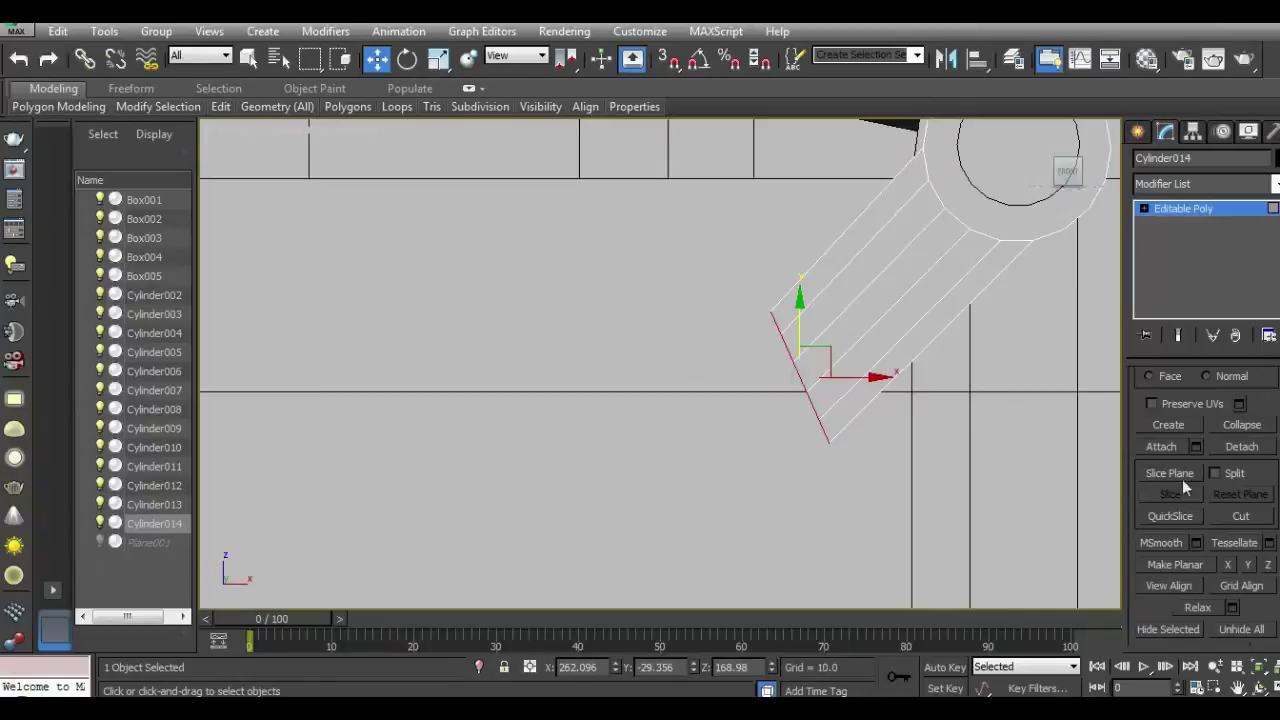
scroll(1220, 420, up, 5)
shift+click(1160, 428)
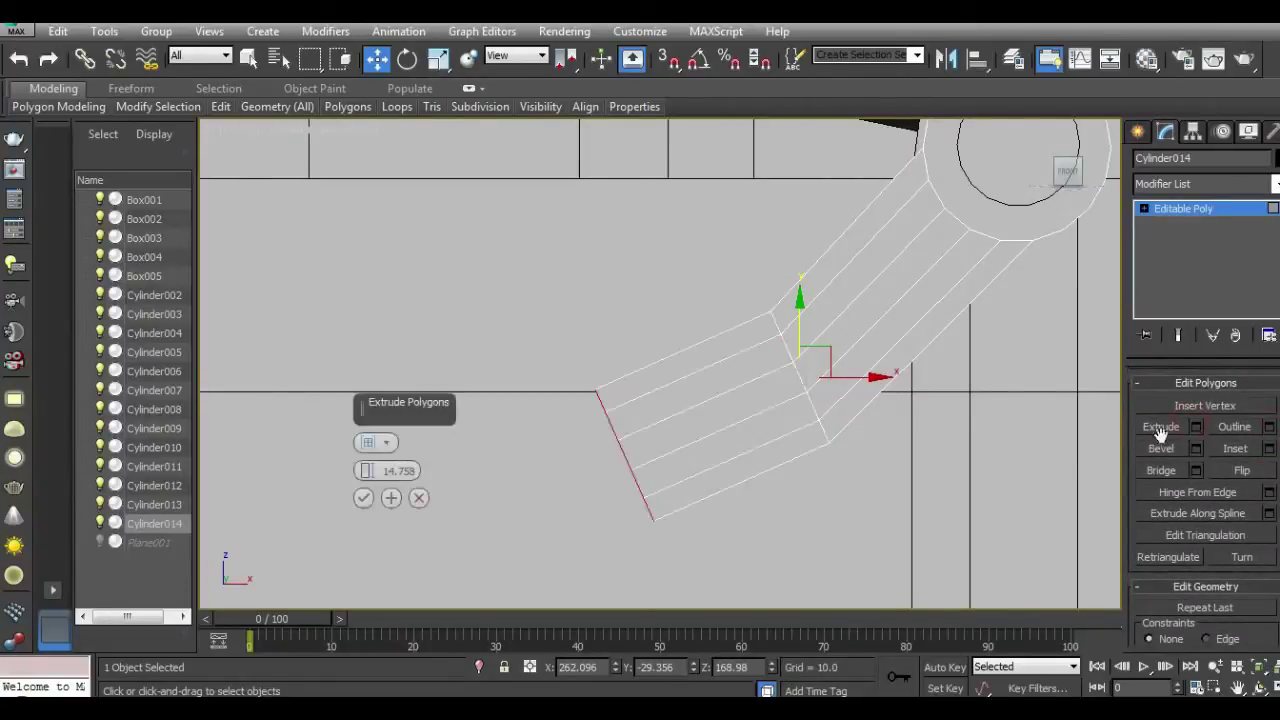
click(363, 497)
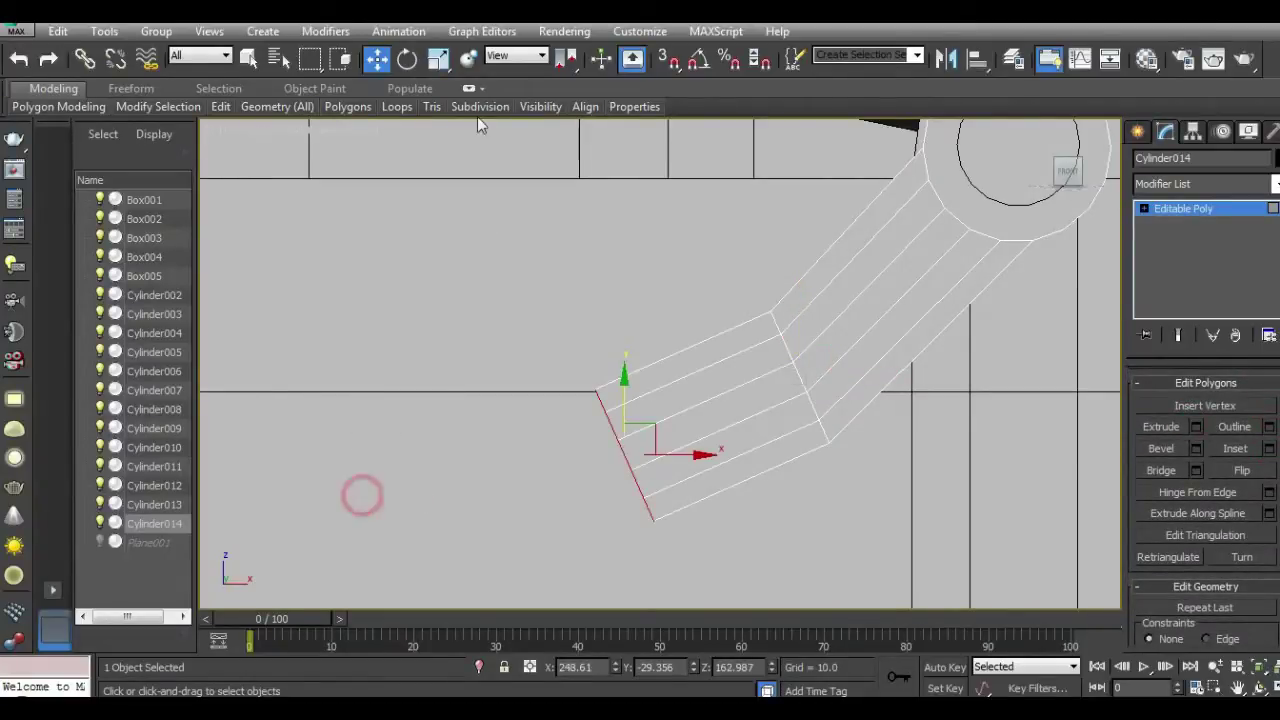
click(408, 59)
drag(683, 415, 702, 445)
click(376, 59)
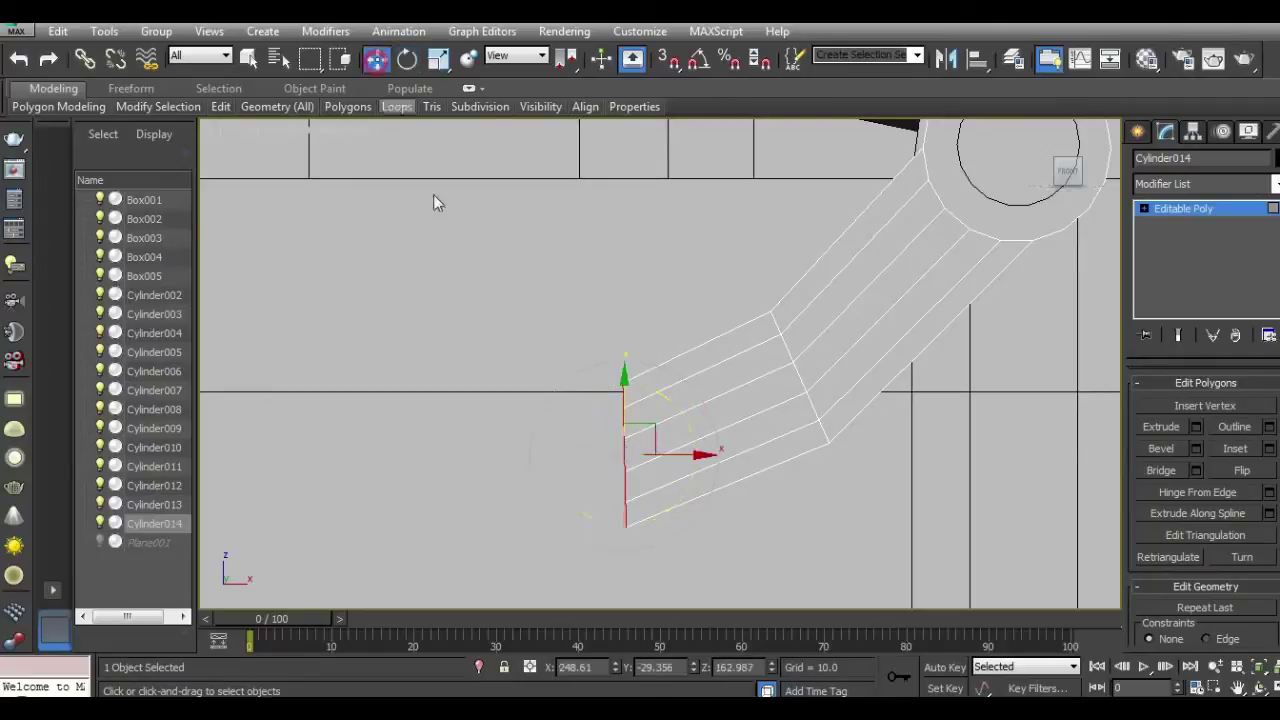
mouse_move(623, 403)
mouse_down()
mouse_move(620, 376)
mouse_move(632, 376)
mouse_up()
click(438, 59)
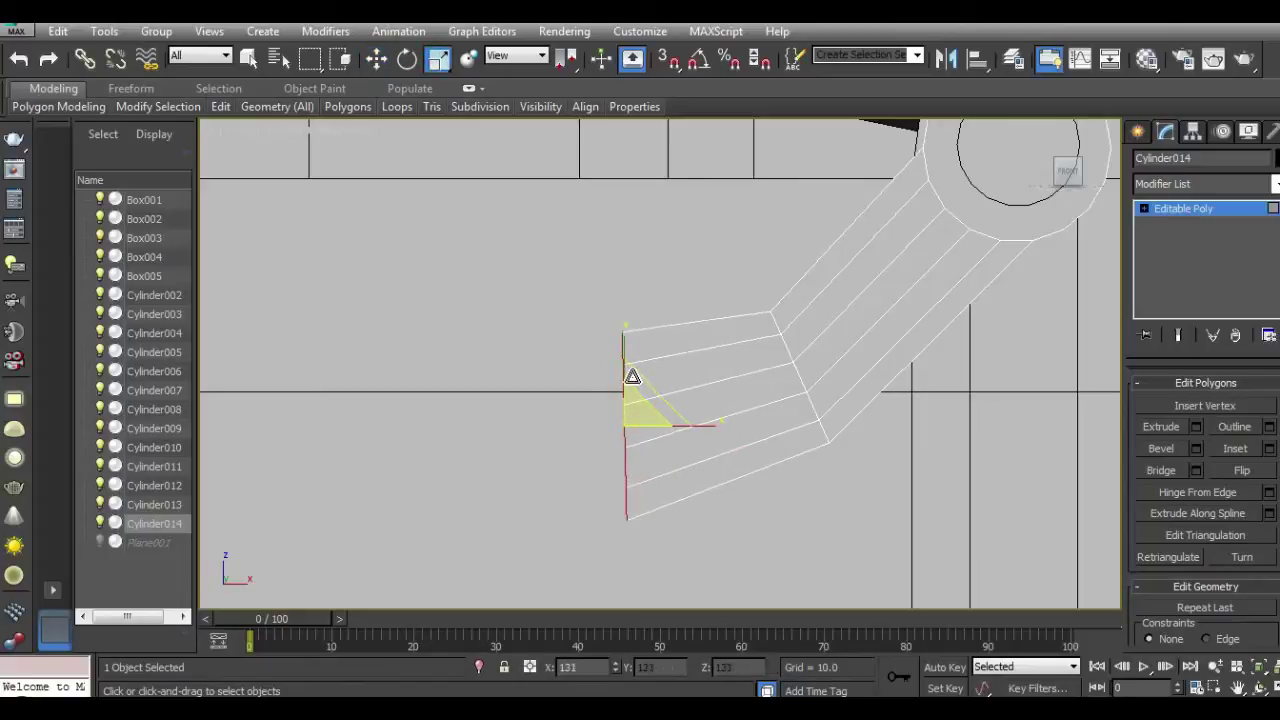
Step: Add a final 14.758-unit extrusion, tilt the tip slightly, and leave polygon editing
scroll(632, 376, down, 2)
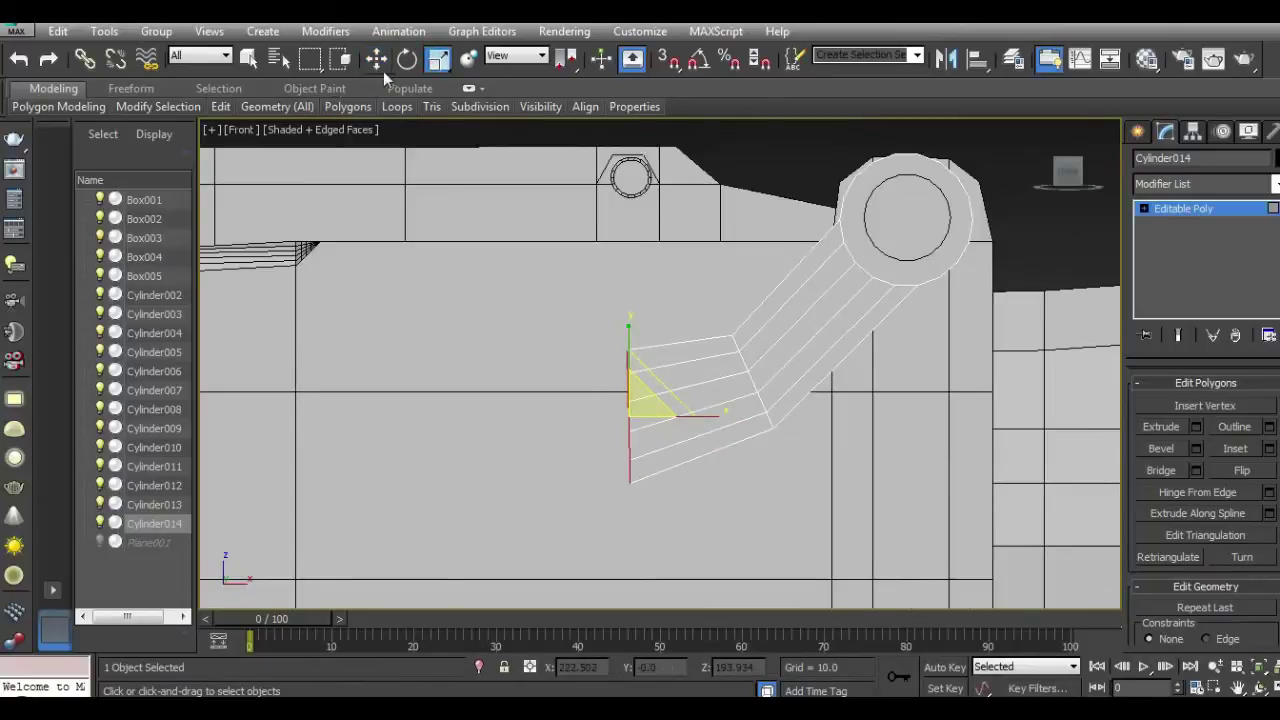
click(1196, 427)
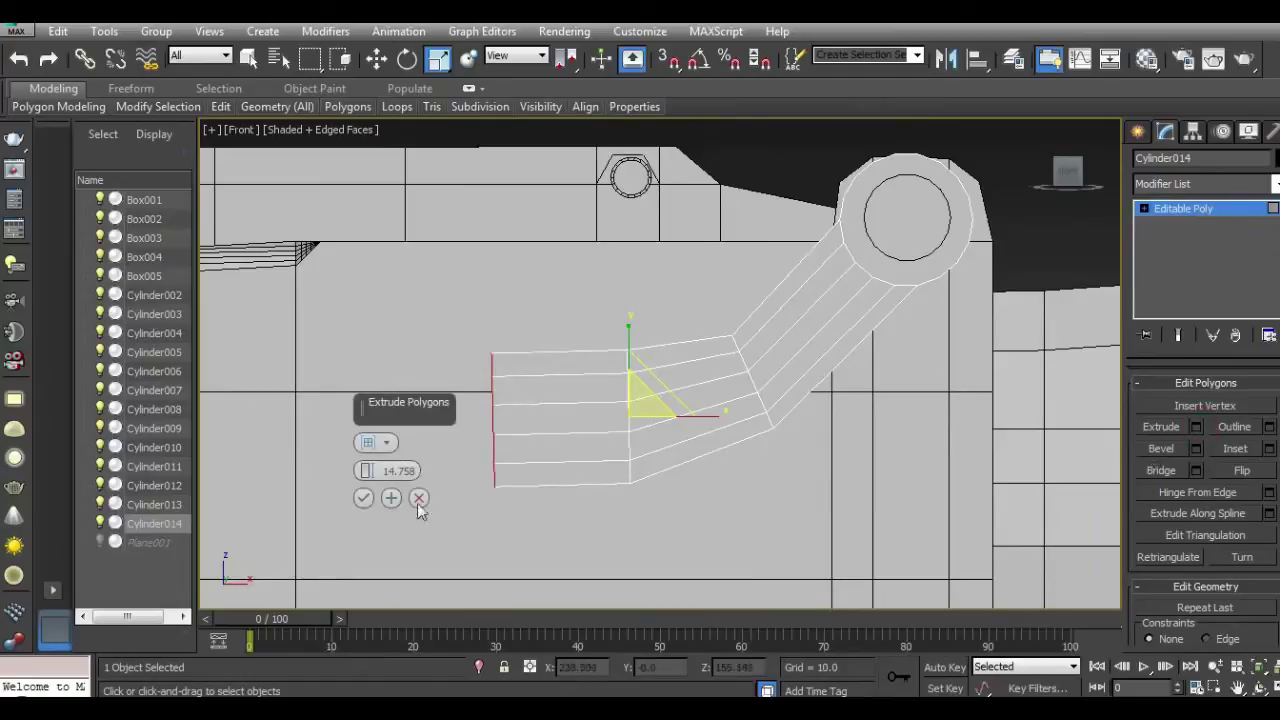
drag(366, 470, 366, 480)
click(363, 498)
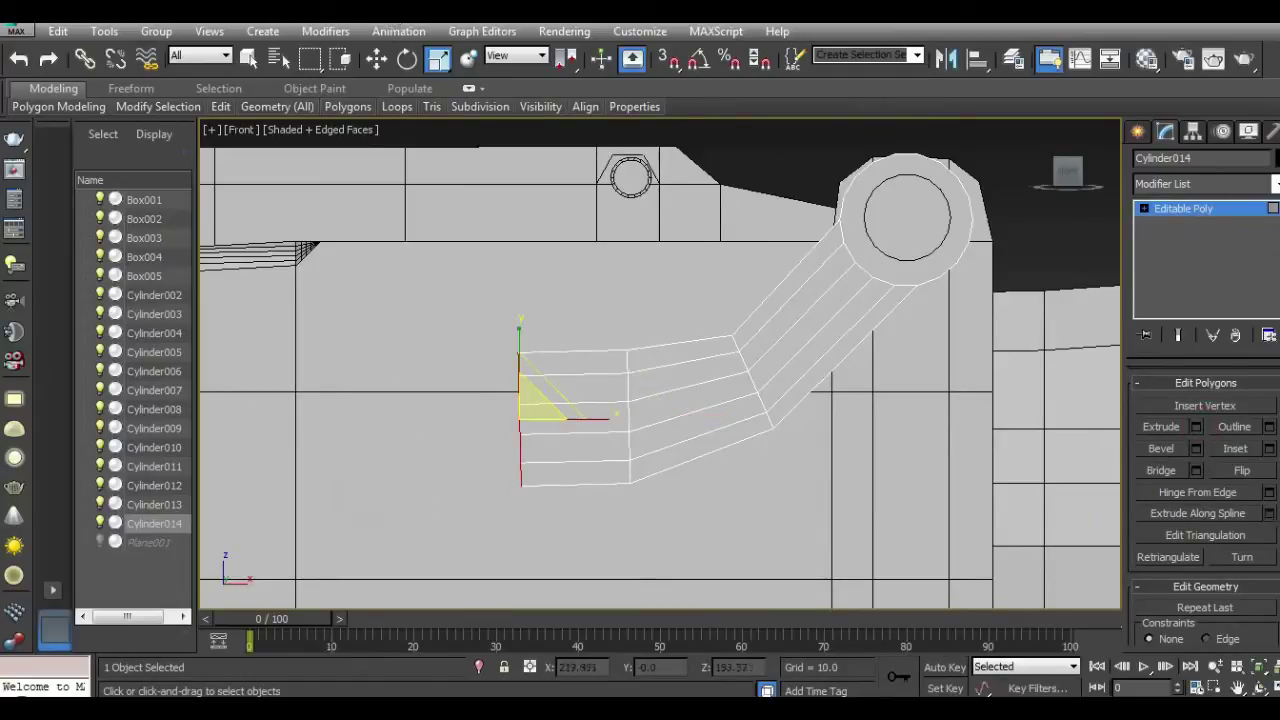
click(407, 58)
drag(561, 366, 566, 374)
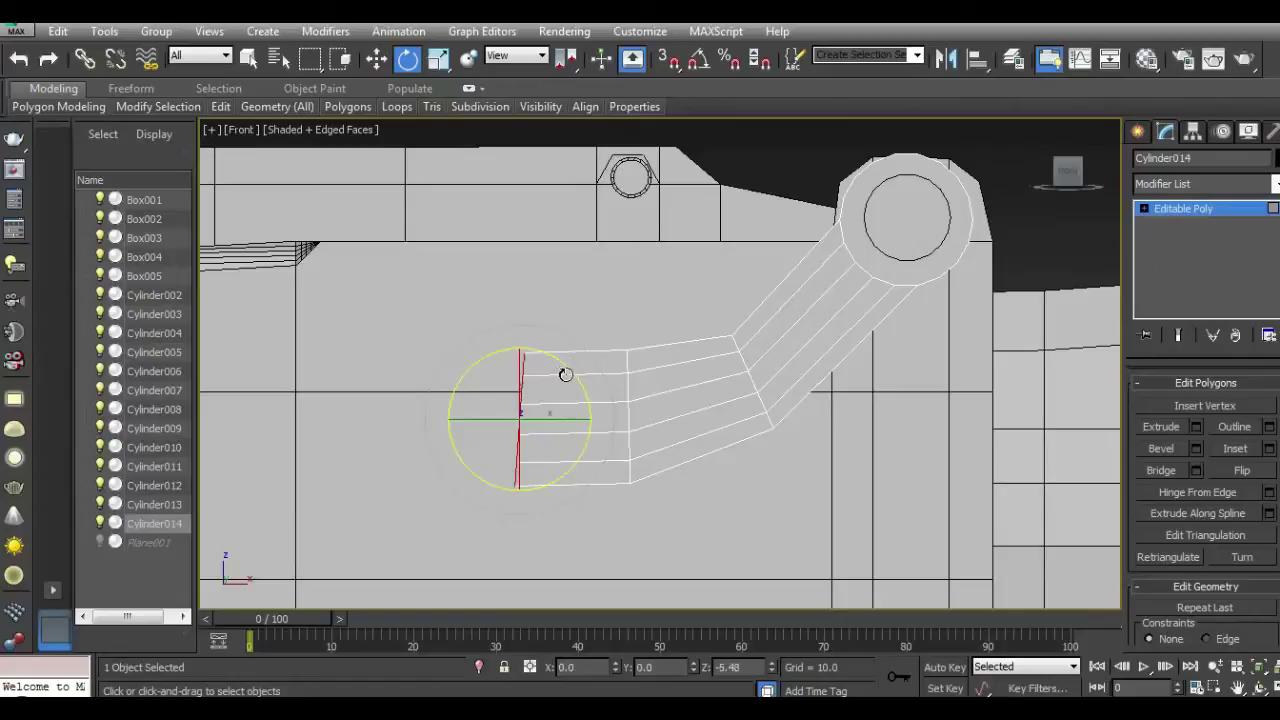
click(1177, 211)
Step: Clone the top pin downward toward the lever, then delete the misplaced copy
click(638, 172)
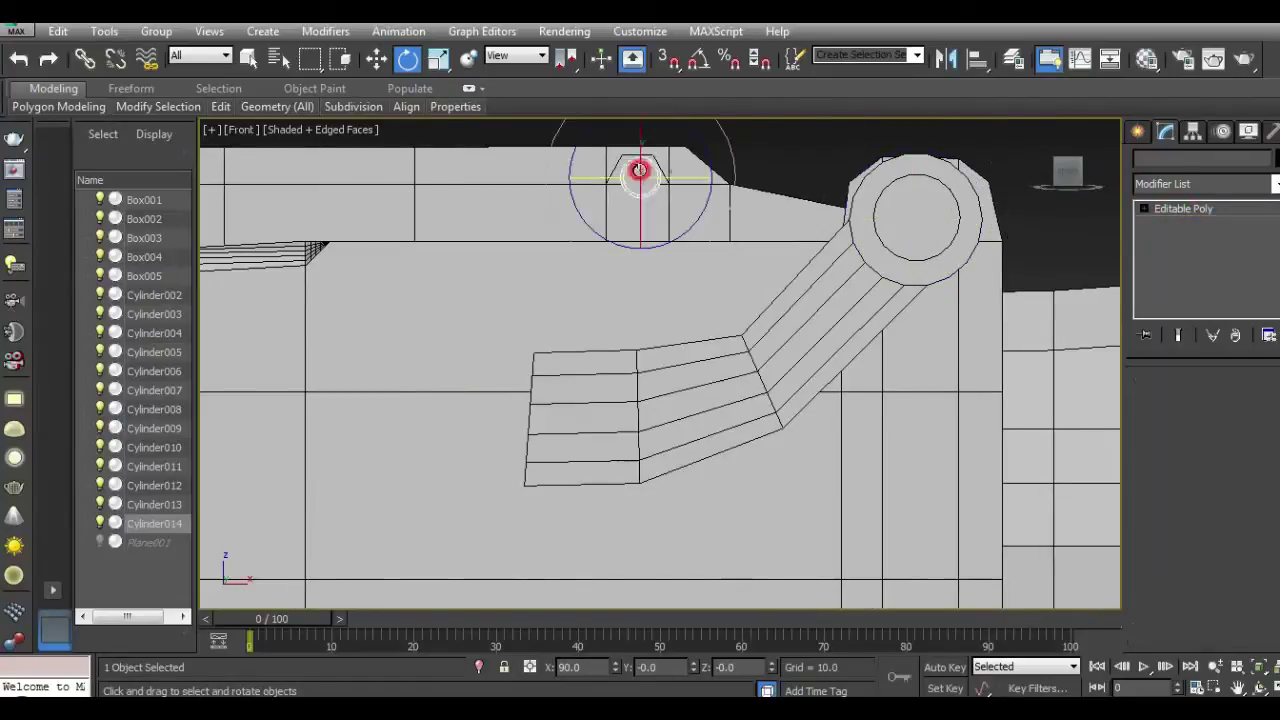
key(w)
click(641, 148)
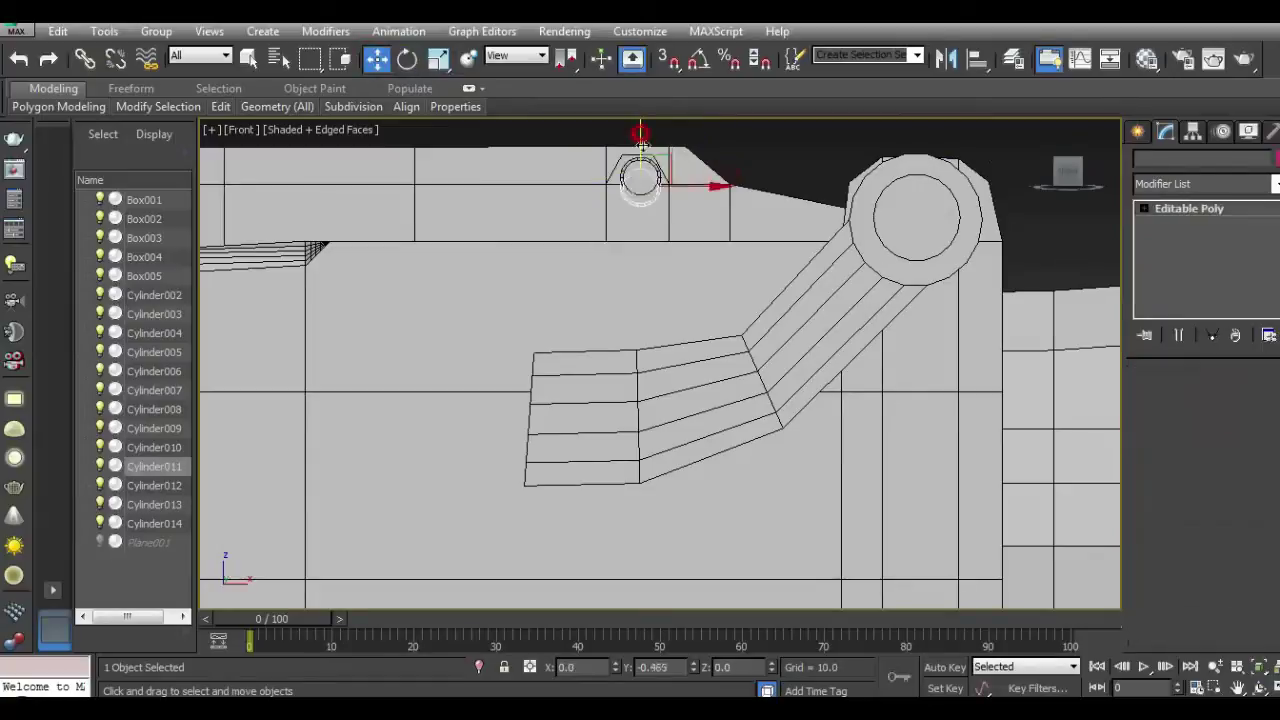
shift+drag(641, 148, 641, 375)
click(655, 440)
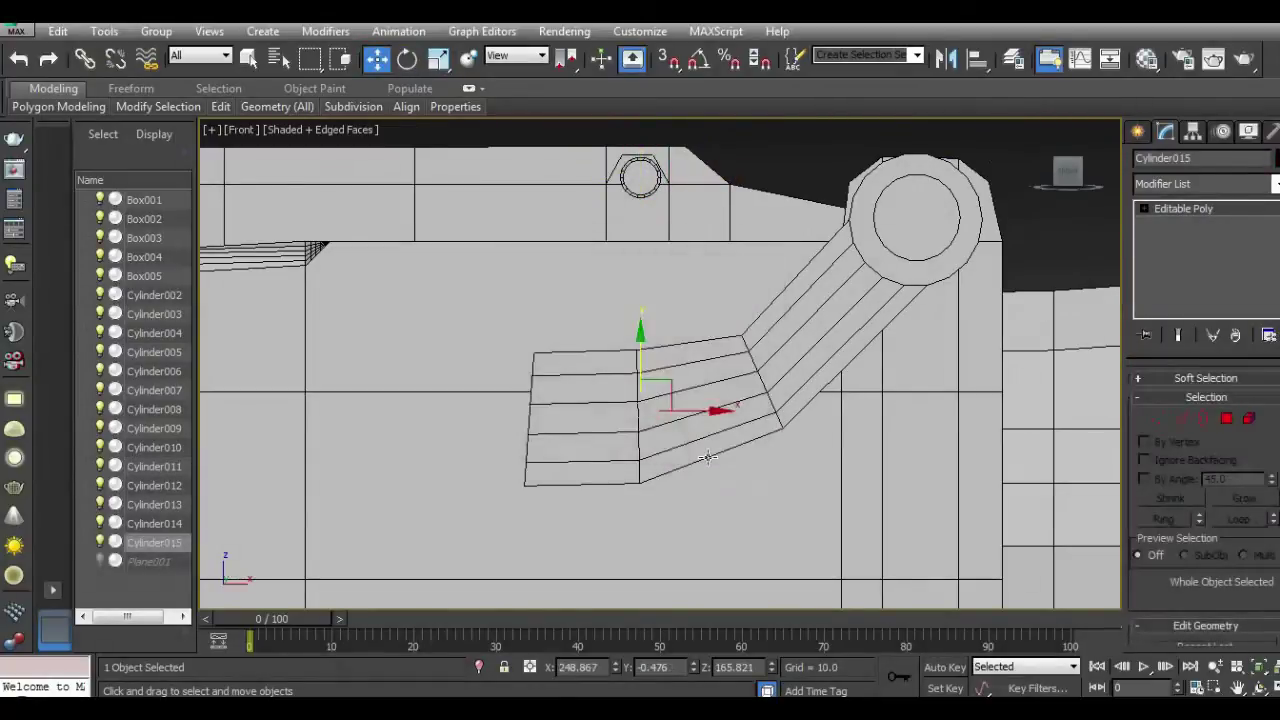
key(p)
mouse_move(1062, 172)
mouse_down()
mouse_move(1043, 200)
mouse_move(664, 365)
mouse_up()
alt+middle_drag(664, 365, 763, 254)
drag(785, 307, 655, 398)
key(Delete)
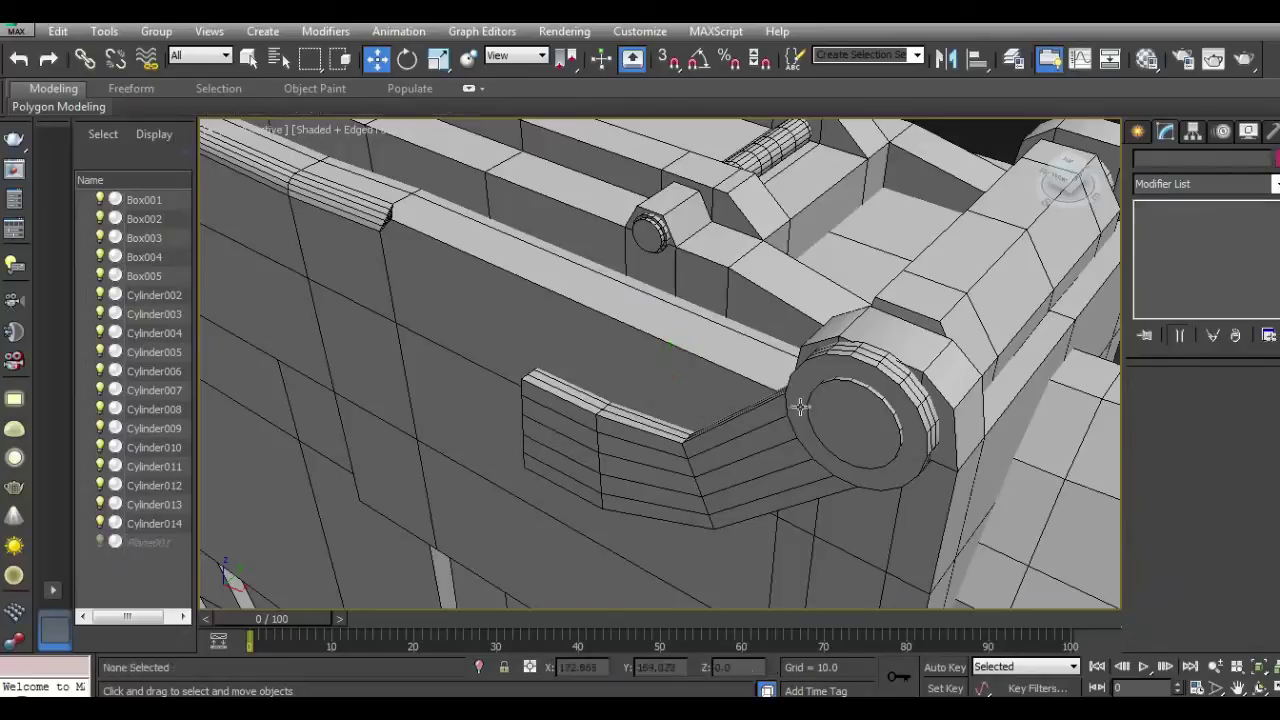
Step: Shift-copy pin Cylinder010 as Cylinder015 and align it on the lever arm's tip in Front view
click(866, 425)
alt+middle_drag(903, 398, 675, 383)
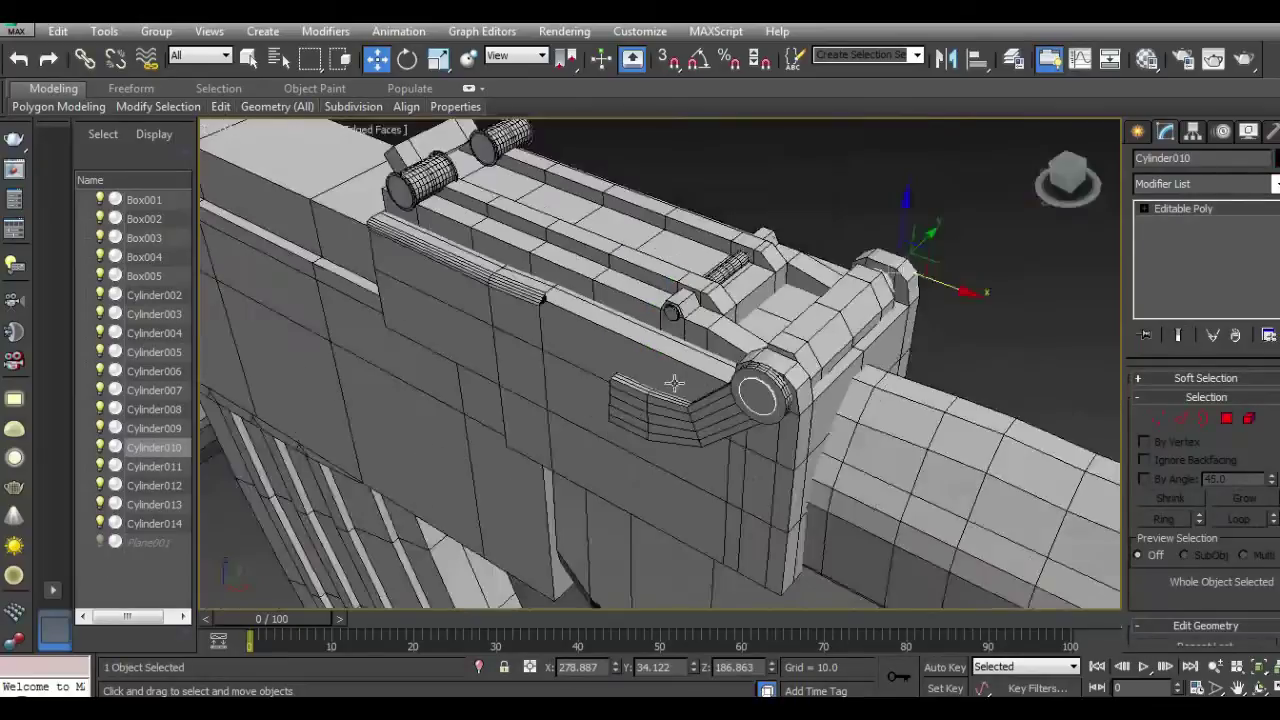
shift+drag(930, 303, 714, 353)
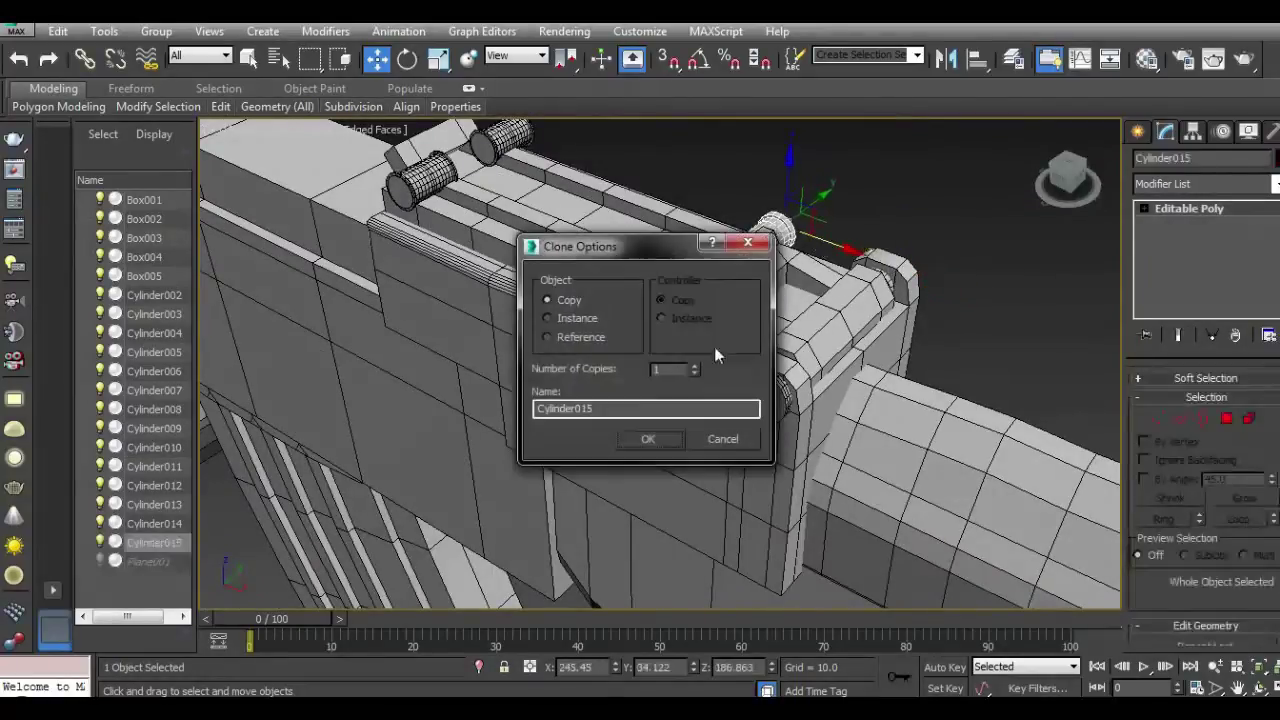
click(647, 440)
mouse_move(786, 200)
mouse_down()
mouse_move(779, 268)
mouse_move(809, 318)
mouse_up()
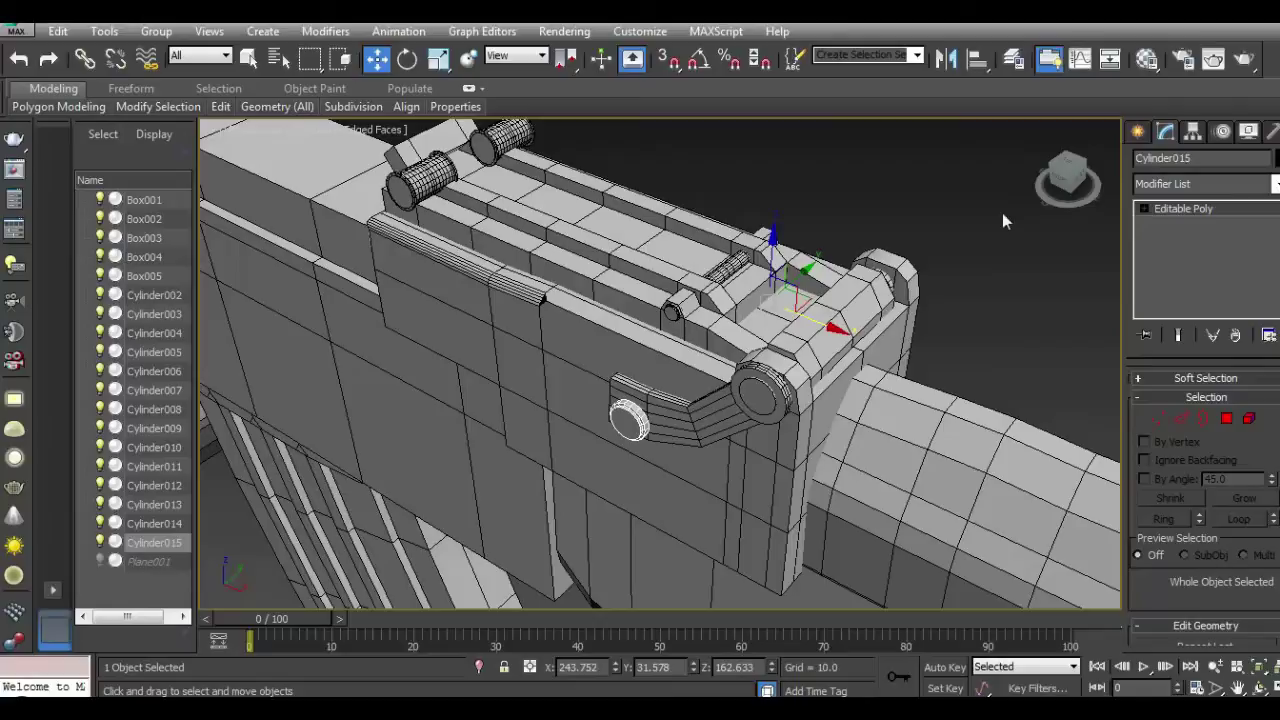
key(f)
drag(638, 398, 638, 390)
Step: Push the new pin outward from the receiver and inspect it from several angles
key(p)
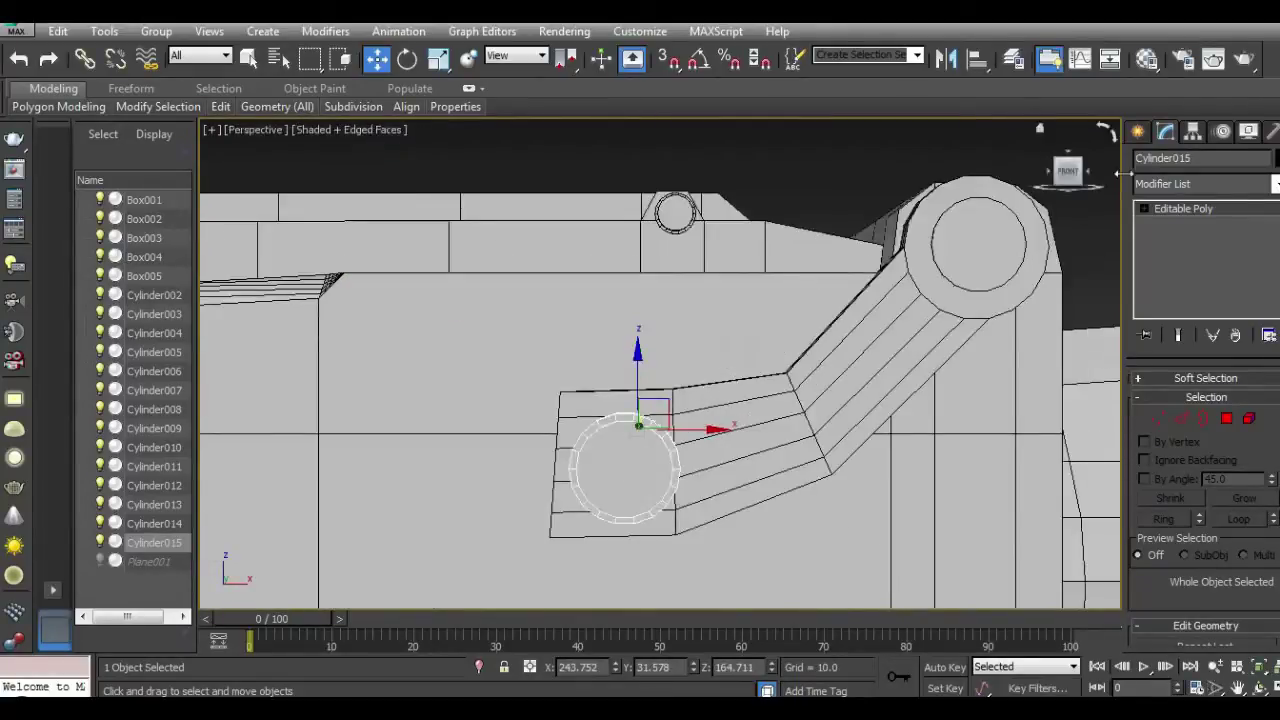
drag(1076, 180, 939, 222)
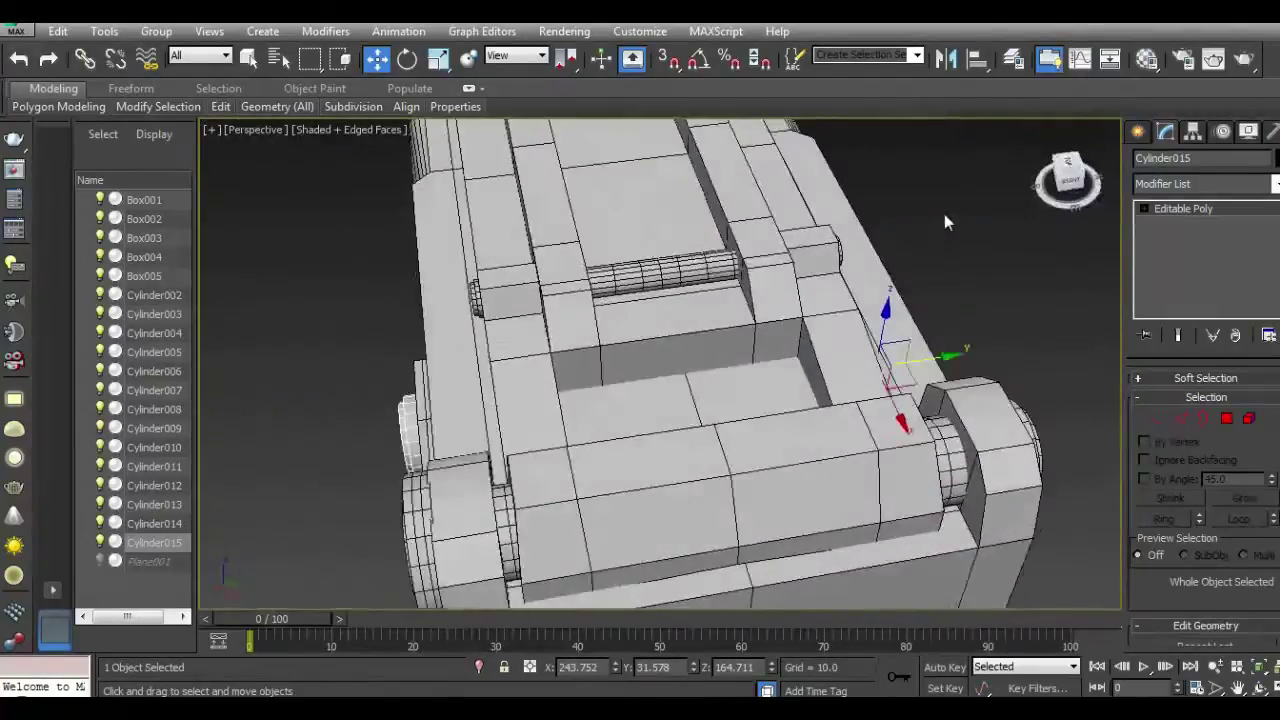
click(438, 58)
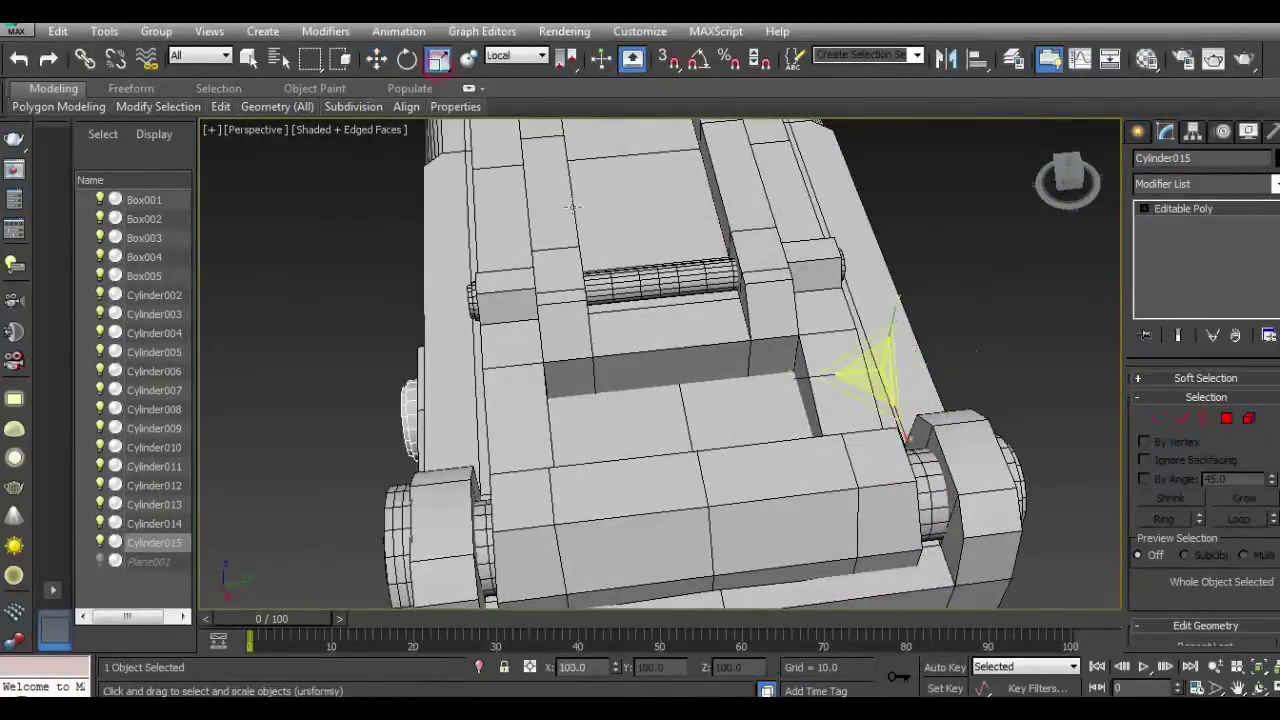
key(w)
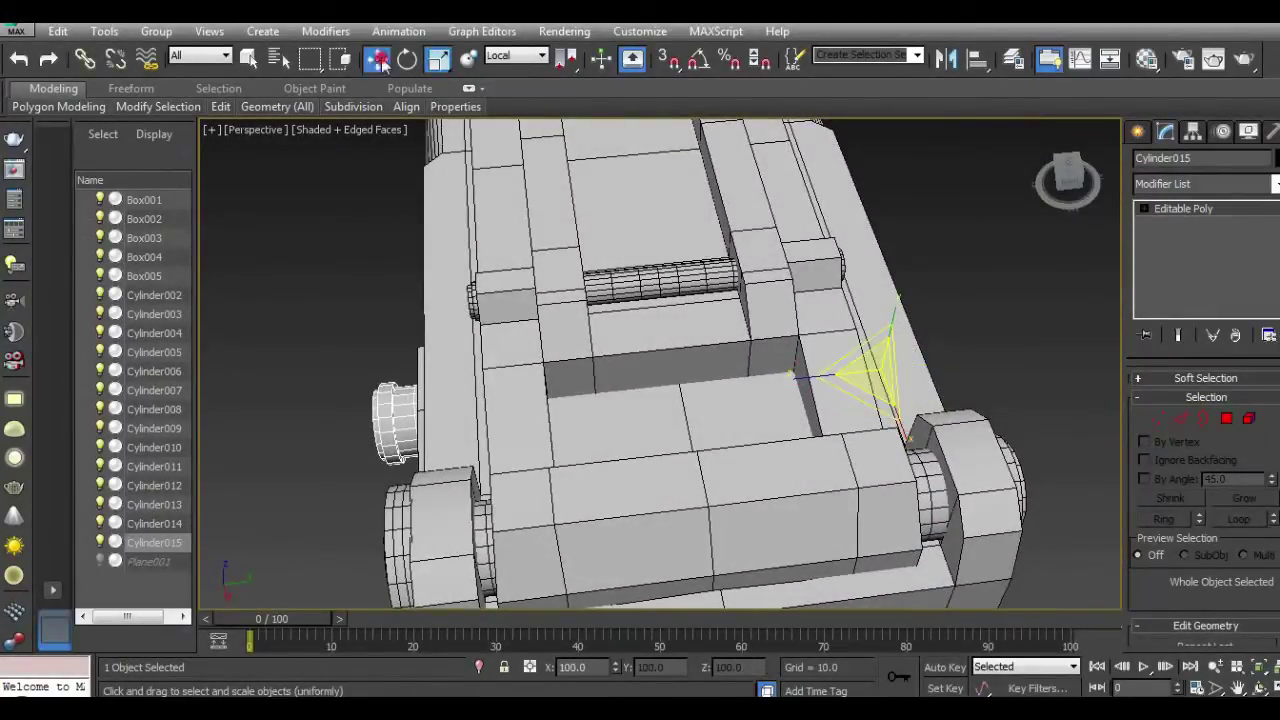
drag(948, 362, 1015, 312)
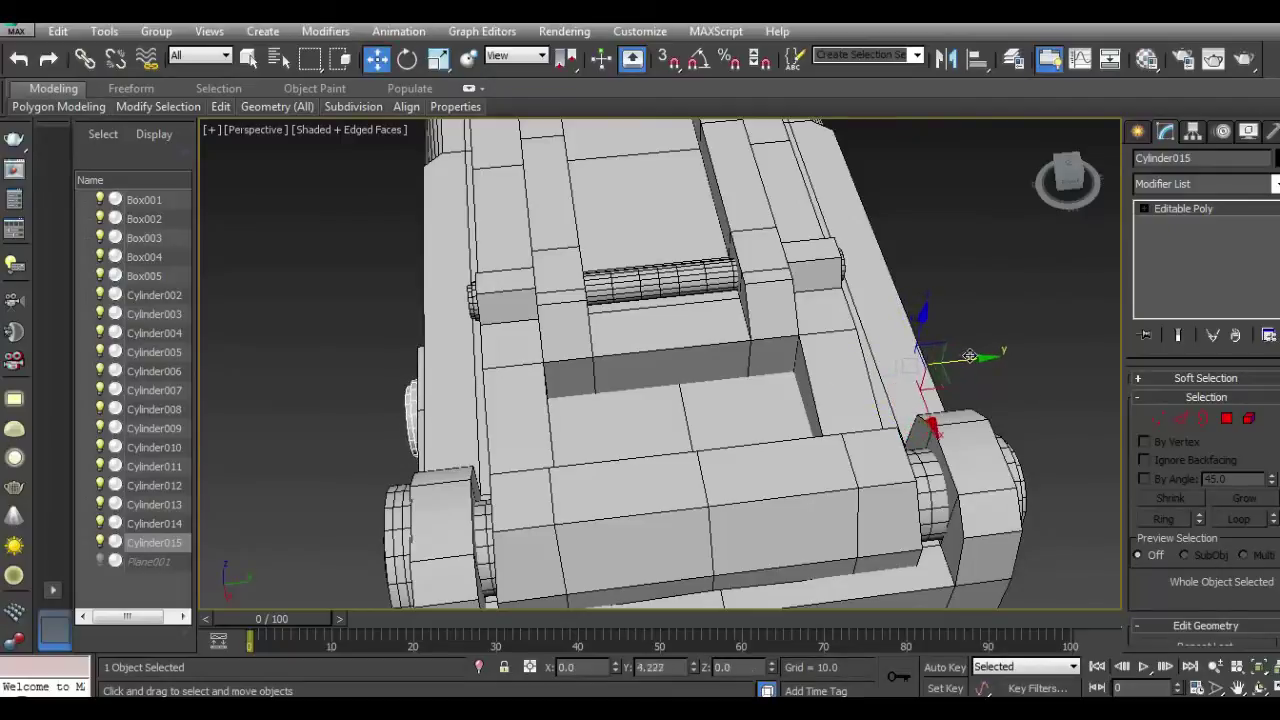
alt+middle_drag(1015, 312, 1007, 464)
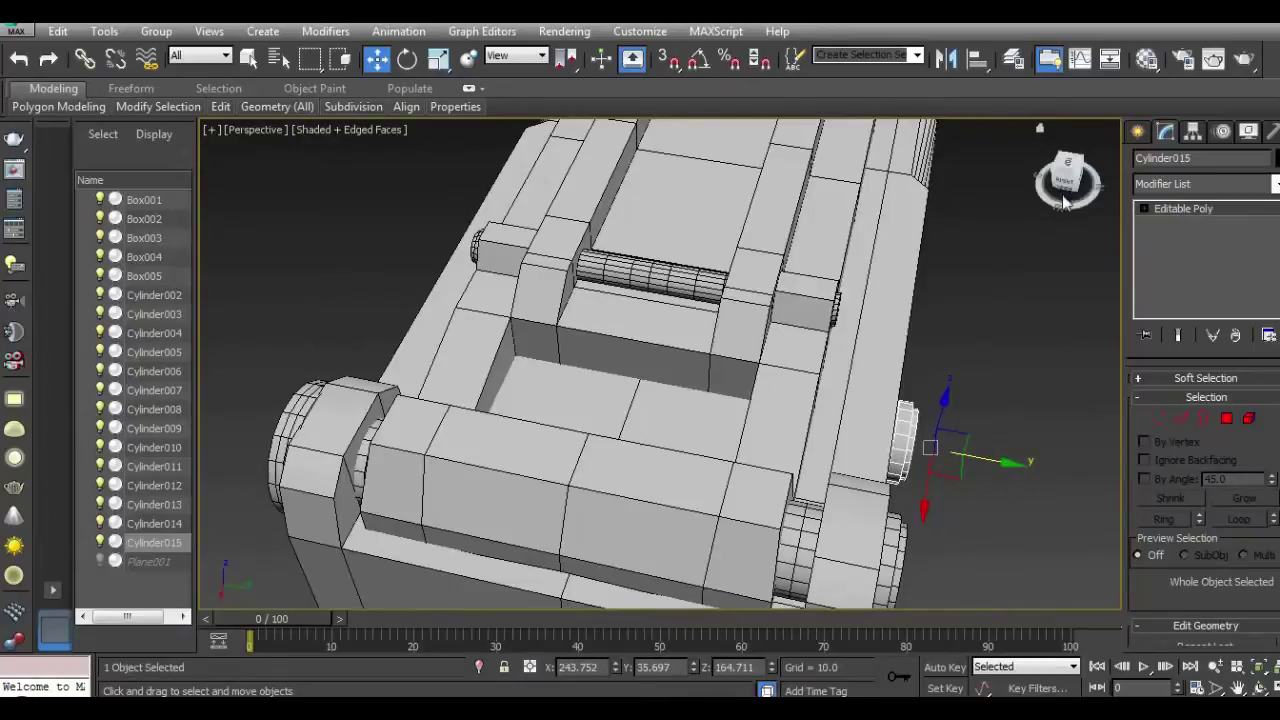
drag(1068, 185, 239, 178)
alt+middle_drag(239, 178, 475, 372)
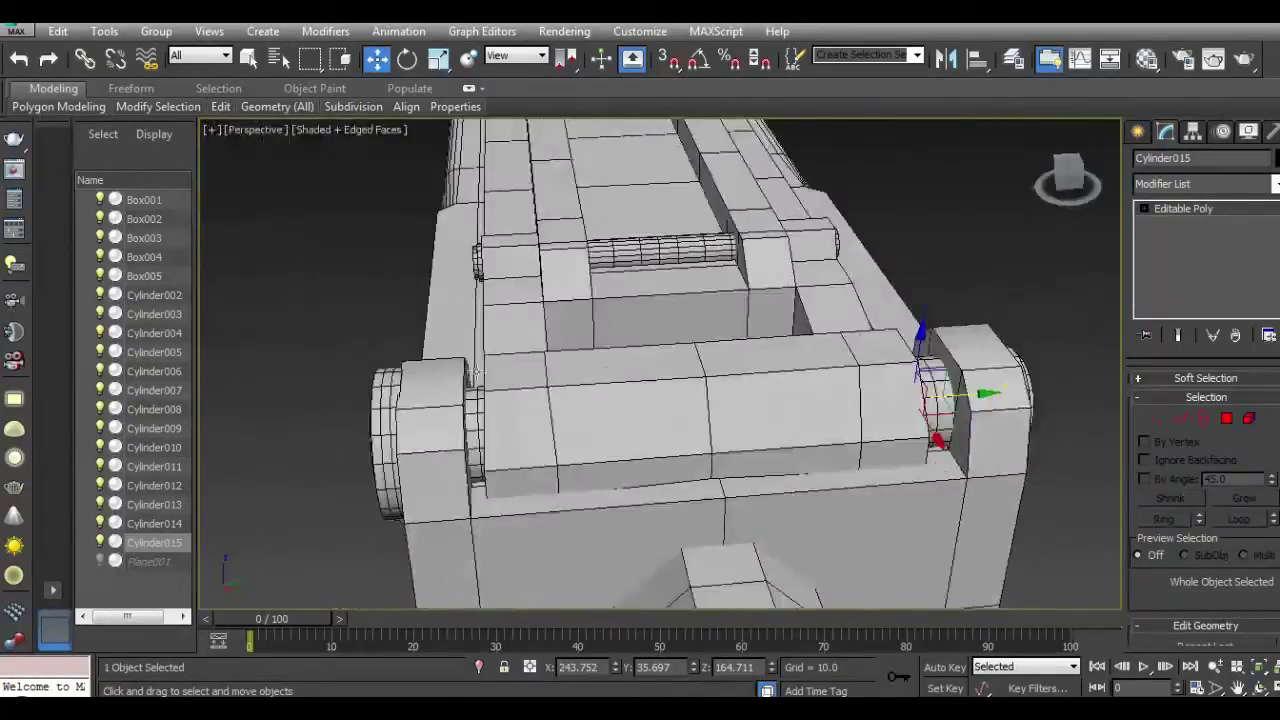
Step: Copy lever arm Cylinder014 to the receiver's other side as Cylinder016 and fine-tune its position
click(378, 458)
drag(1090, 186, 1075, 185)
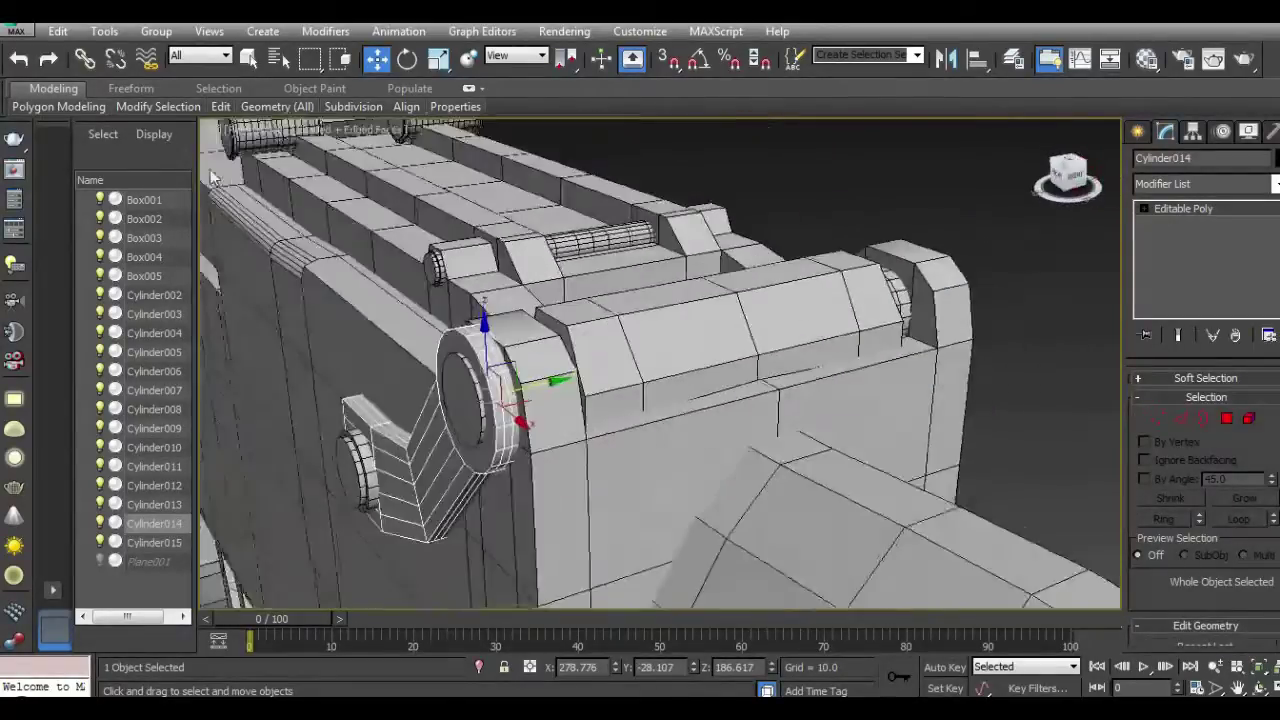
shift+drag(490, 425, 1033, 373)
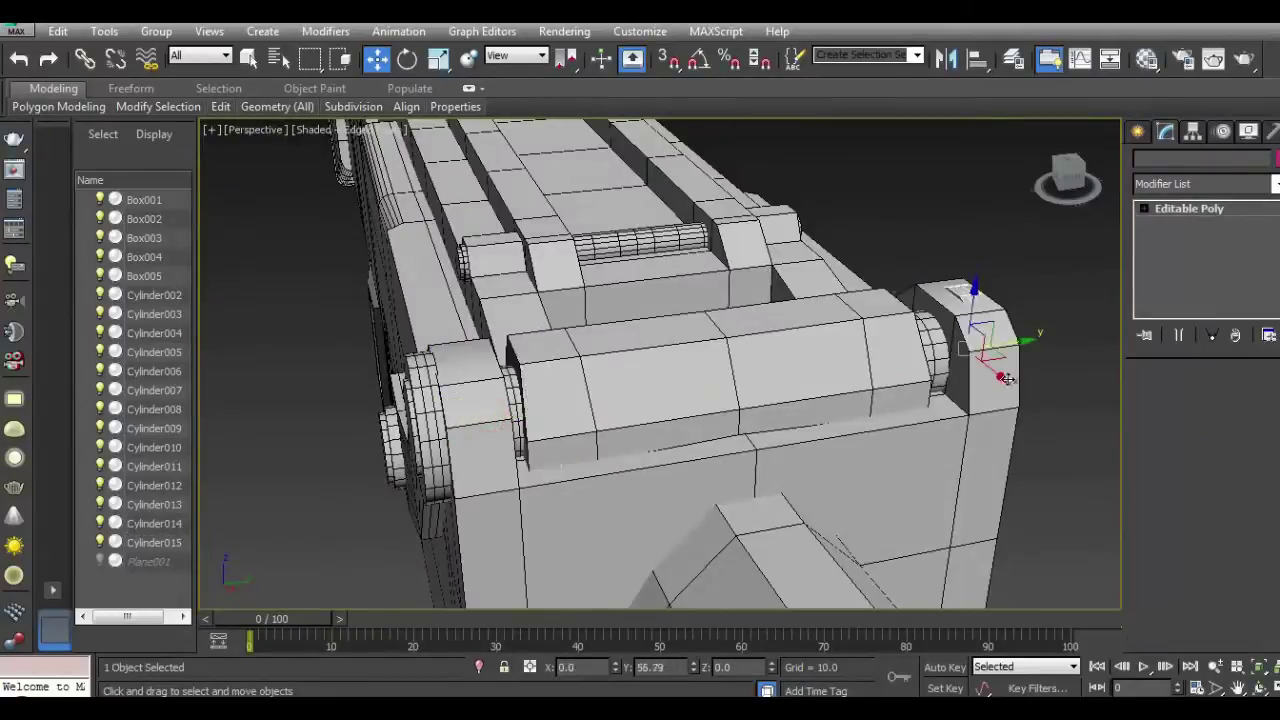
click(646, 437)
drag(1066, 180, 986, 180)
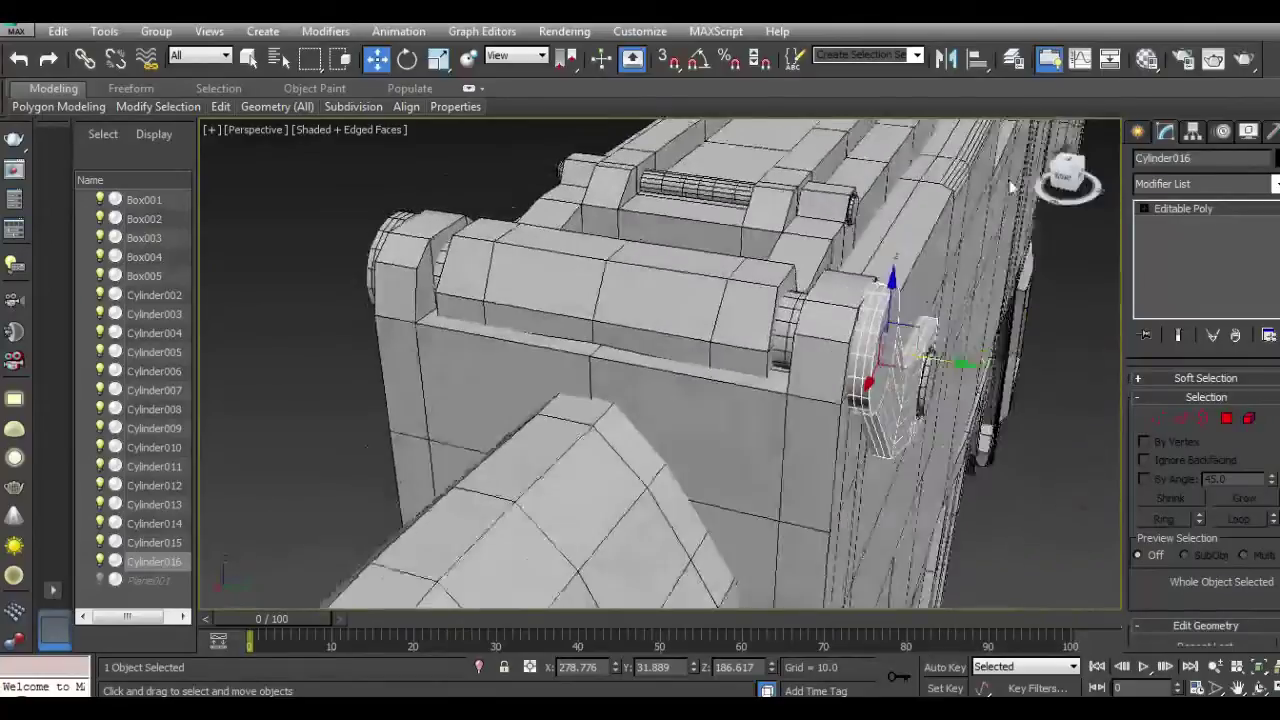
drag(970, 359, 943, 352)
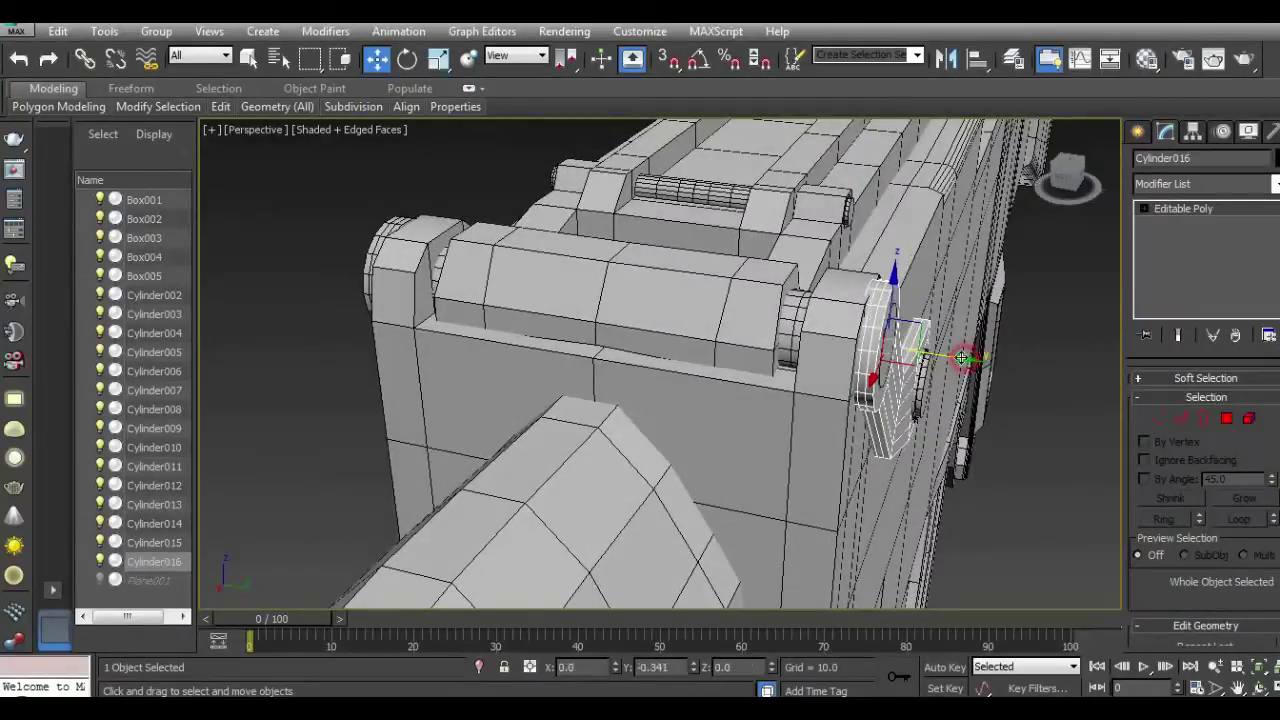
Step: Scale pin Cylinder010 to 106% along its local Z axis, then deselect it
click(798, 340)
shift+drag(962, 356, 988, 352)
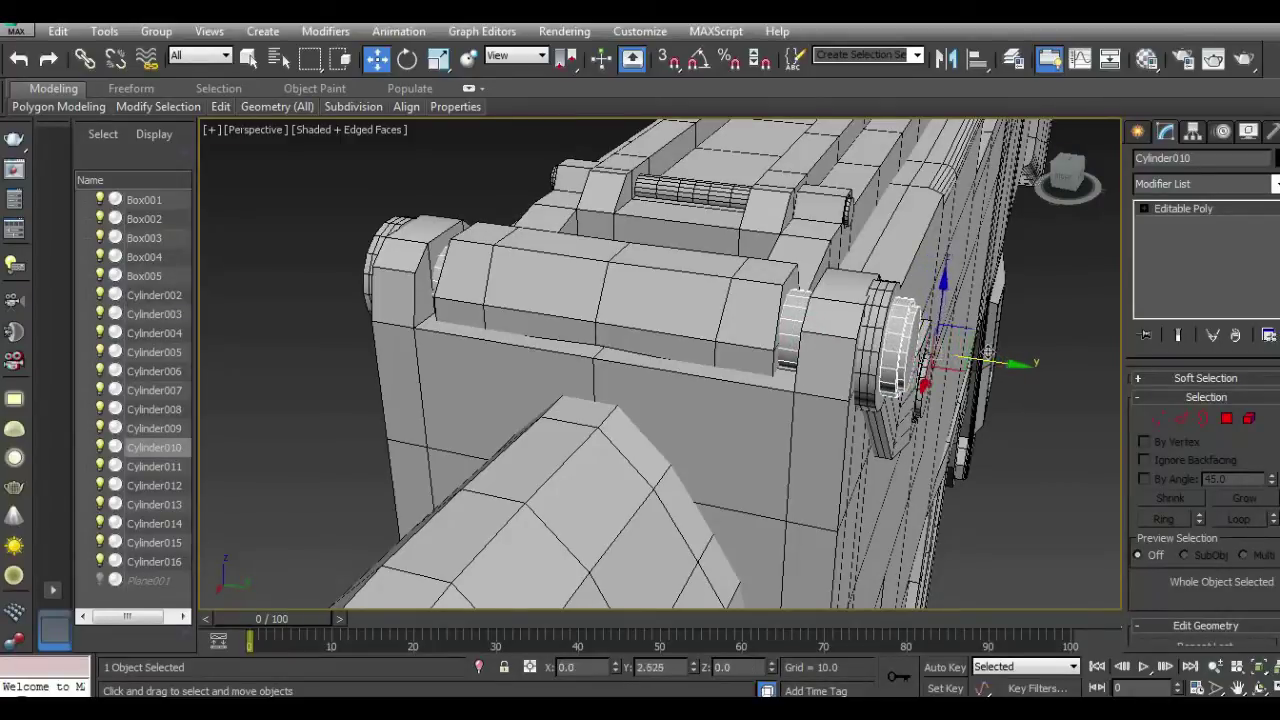
mouse_move(1068, 178)
mouse_down()
mouse_move(240, 175)
mouse_move(437, 65)
mouse_up()
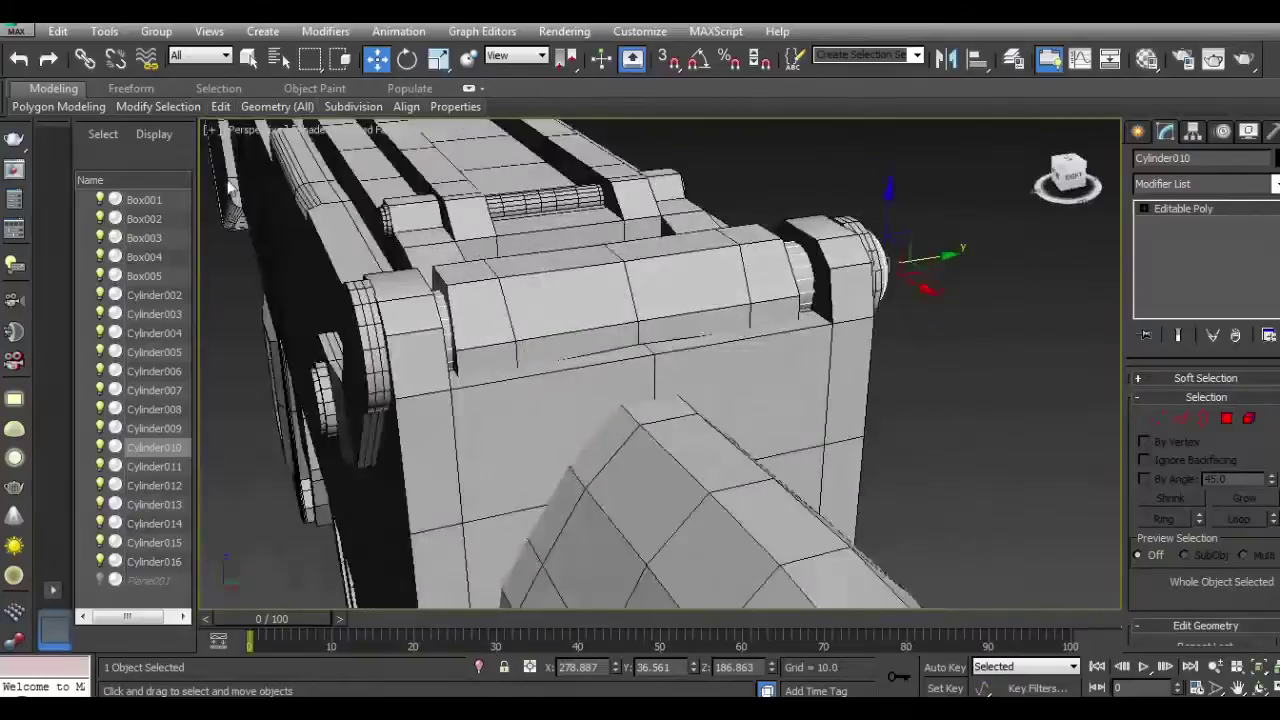
click(438, 58)
drag(817, 283, 810, 285)
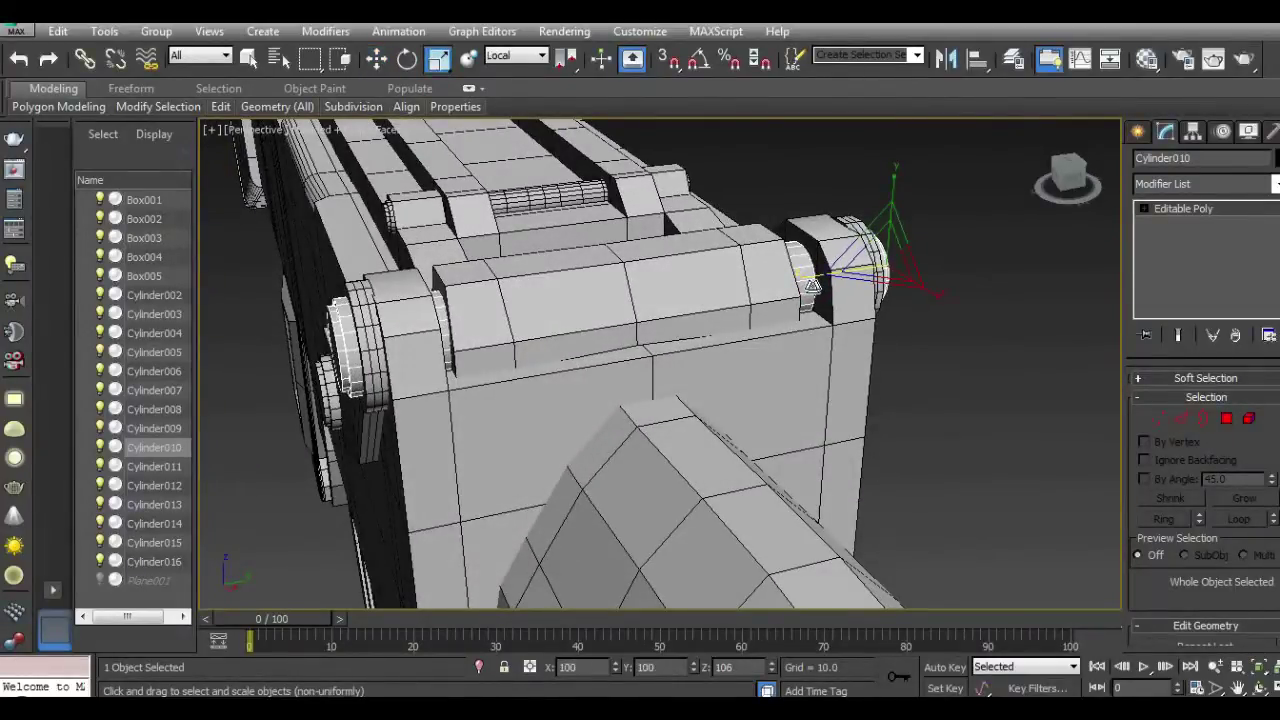
click(1017, 283)
Step: In Front view, draw a new standard-primitive cylinder above the trigger
alt+middle_drag(1017, 283, 1117, 238)
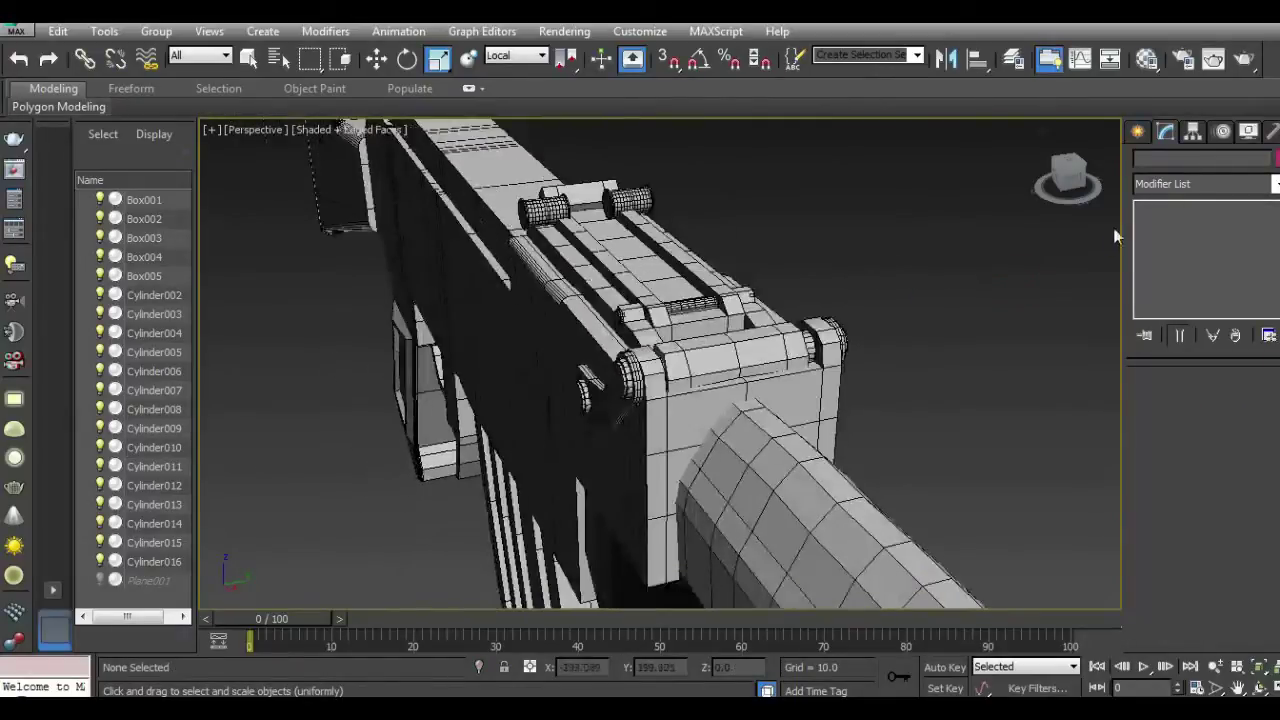
scroll(291, 180, down, 3)
alt+middle_drag(286, 167, 830, 293)
scroll(828, 313, down, 2)
scroll(775, 352, up, 2)
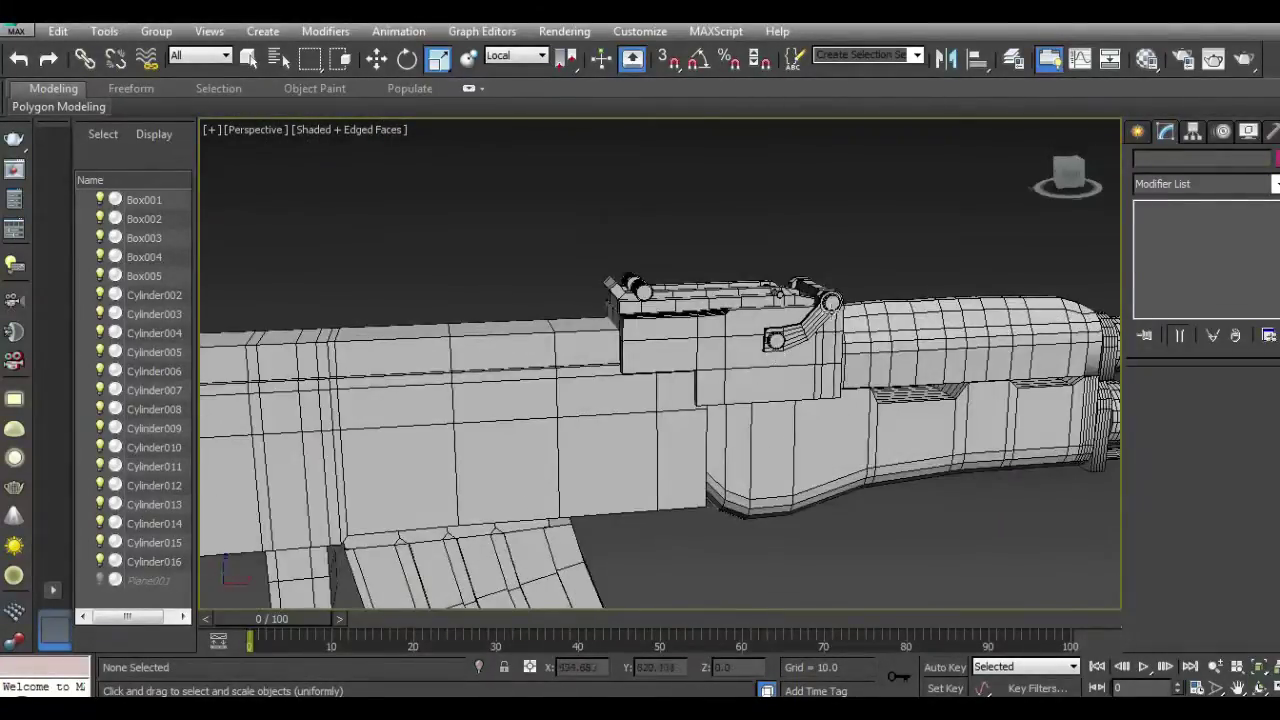
key(f)
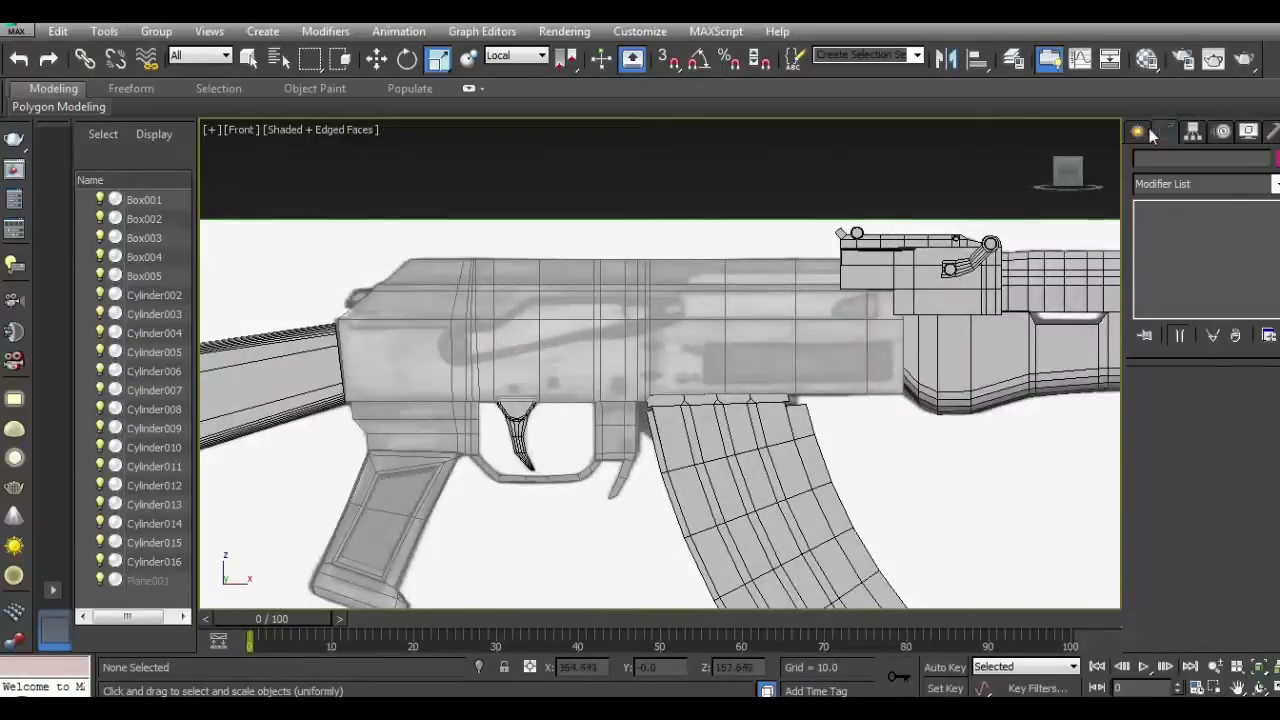
click(1149, 133)
click(1170, 292)
scroll(460, 352, up, 5)
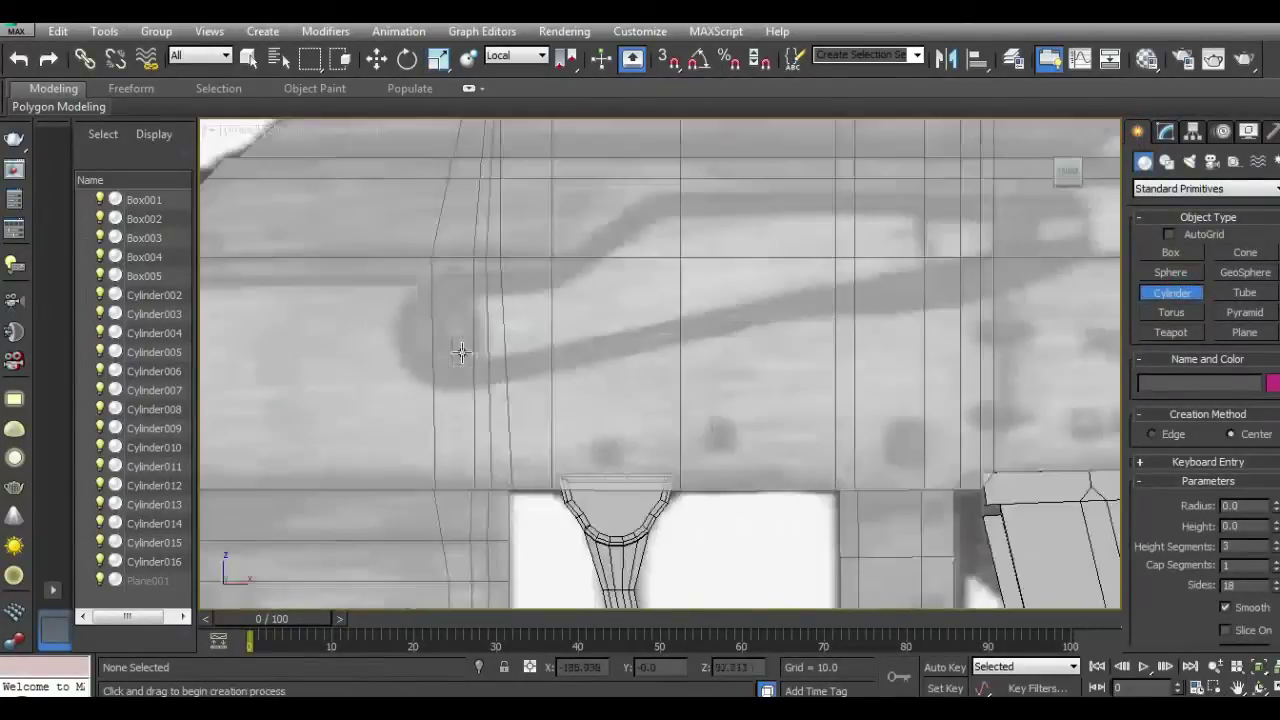
drag(453, 329, 509, 344)
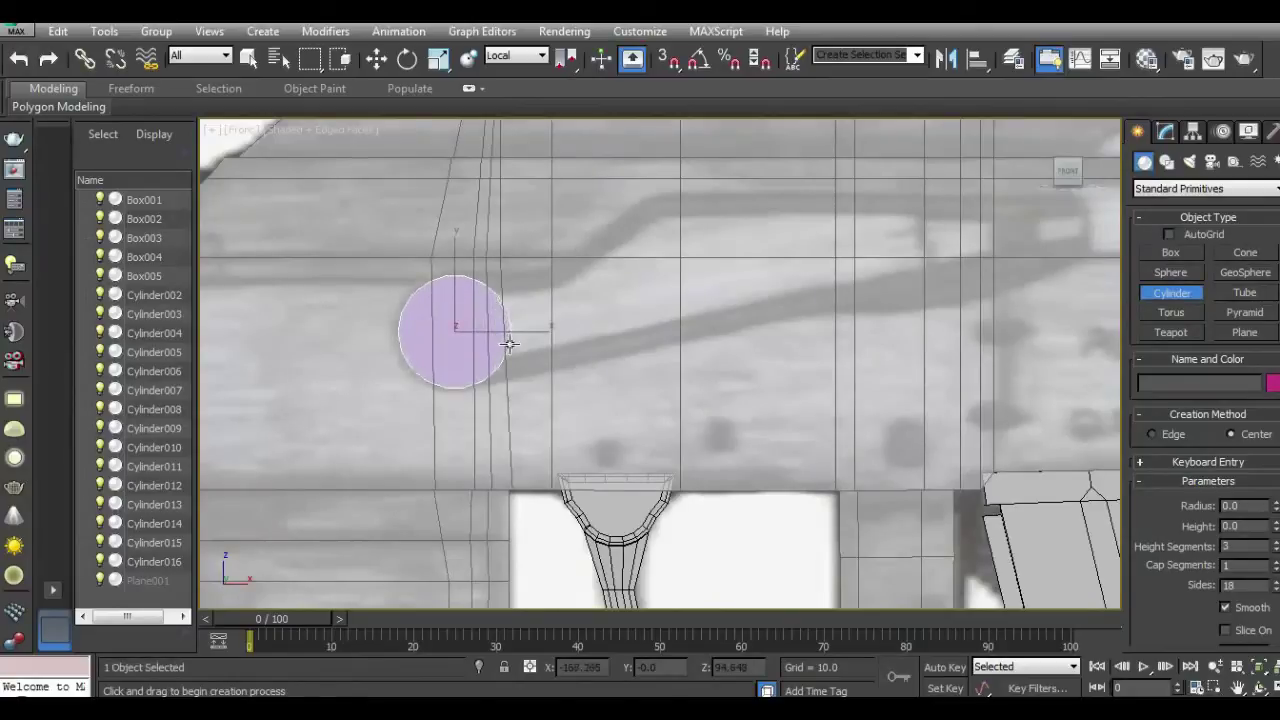
Step: Move the cylinder out onto the receiver surface and apply the grey slot-2 material
click(376, 58)
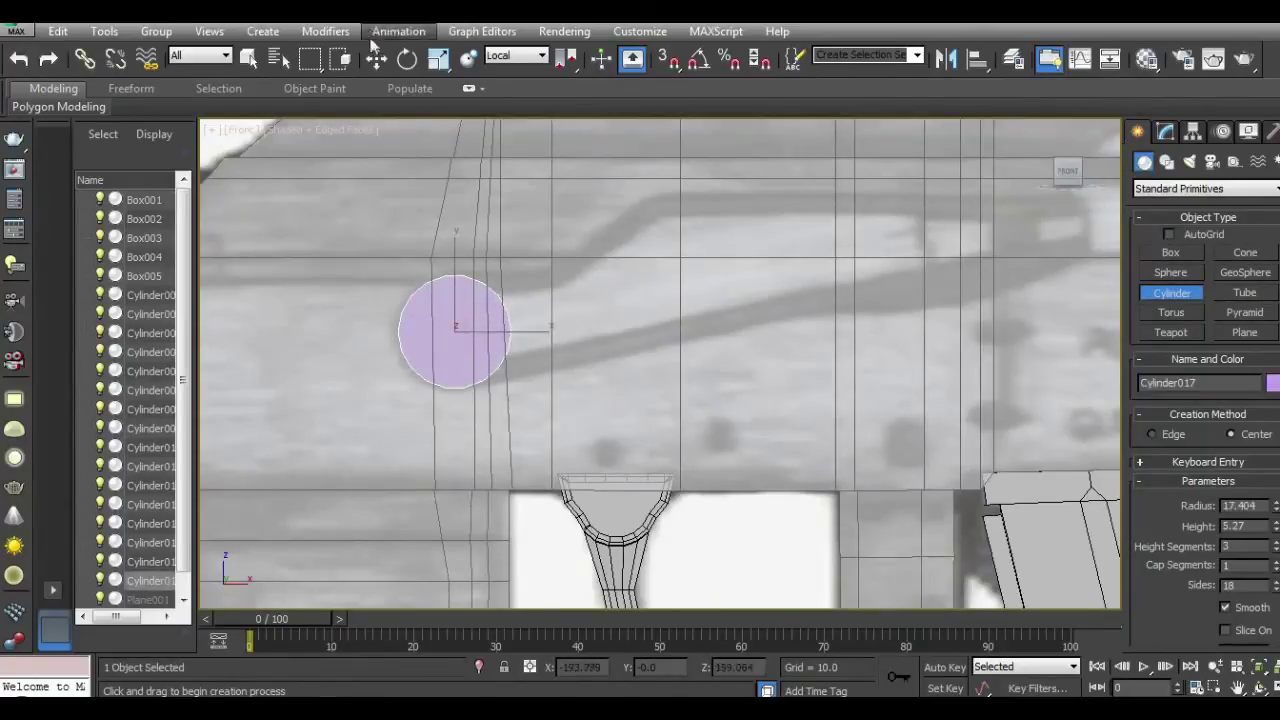
click(1148, 60)
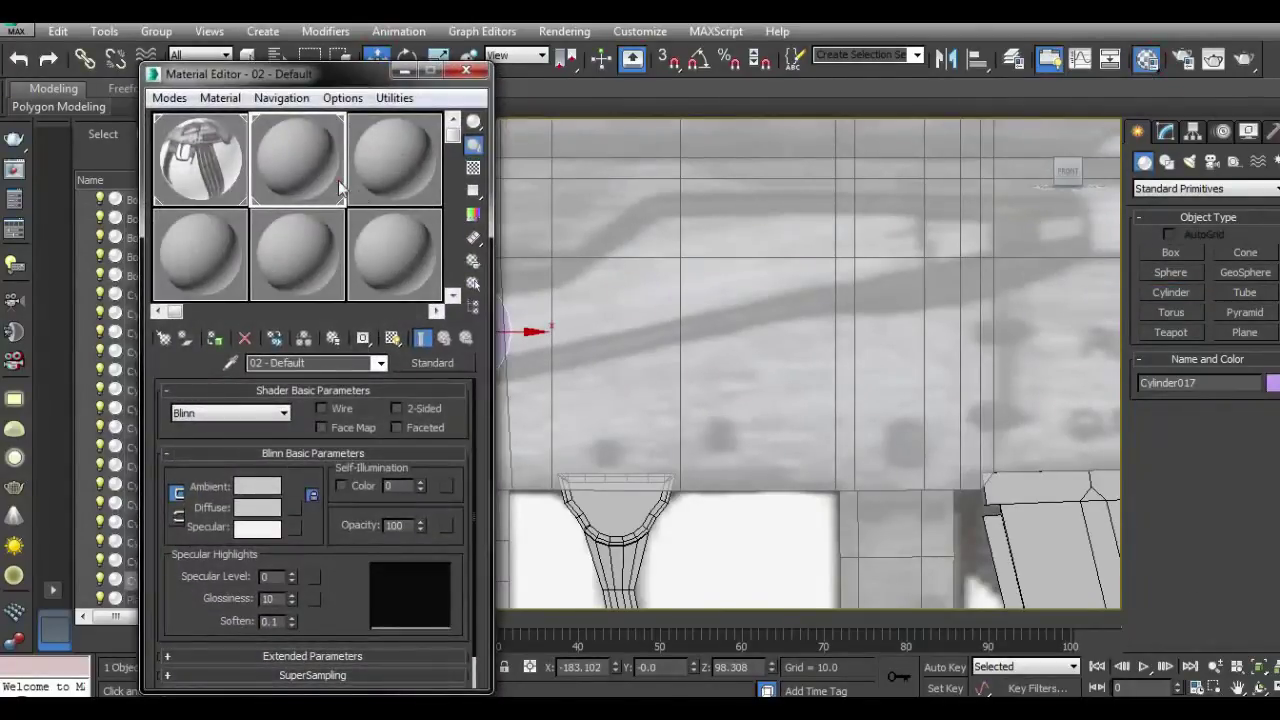
drag(370, 74, 287, 80)
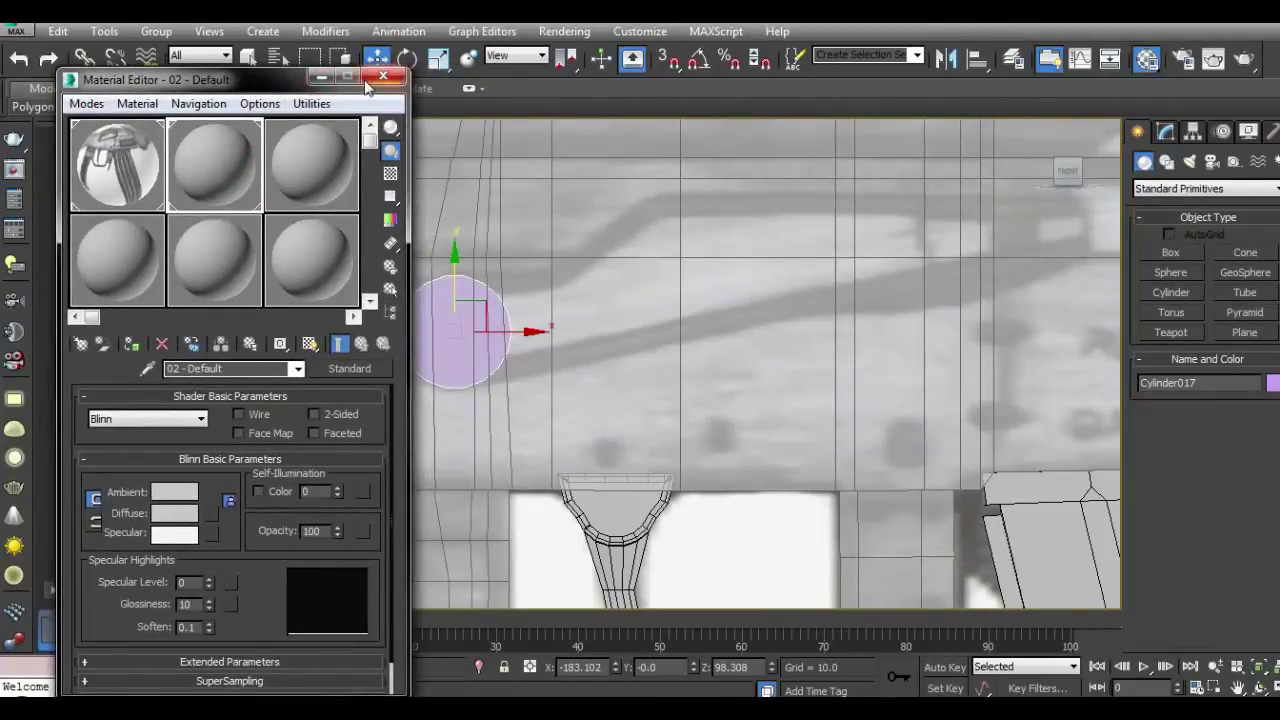
click(383, 76)
mouse_move(565, 243)
middle_down()
mouse_move(700, 294)
mouse_move(874, 304)
mouse_move(533, 262)
middle_up()
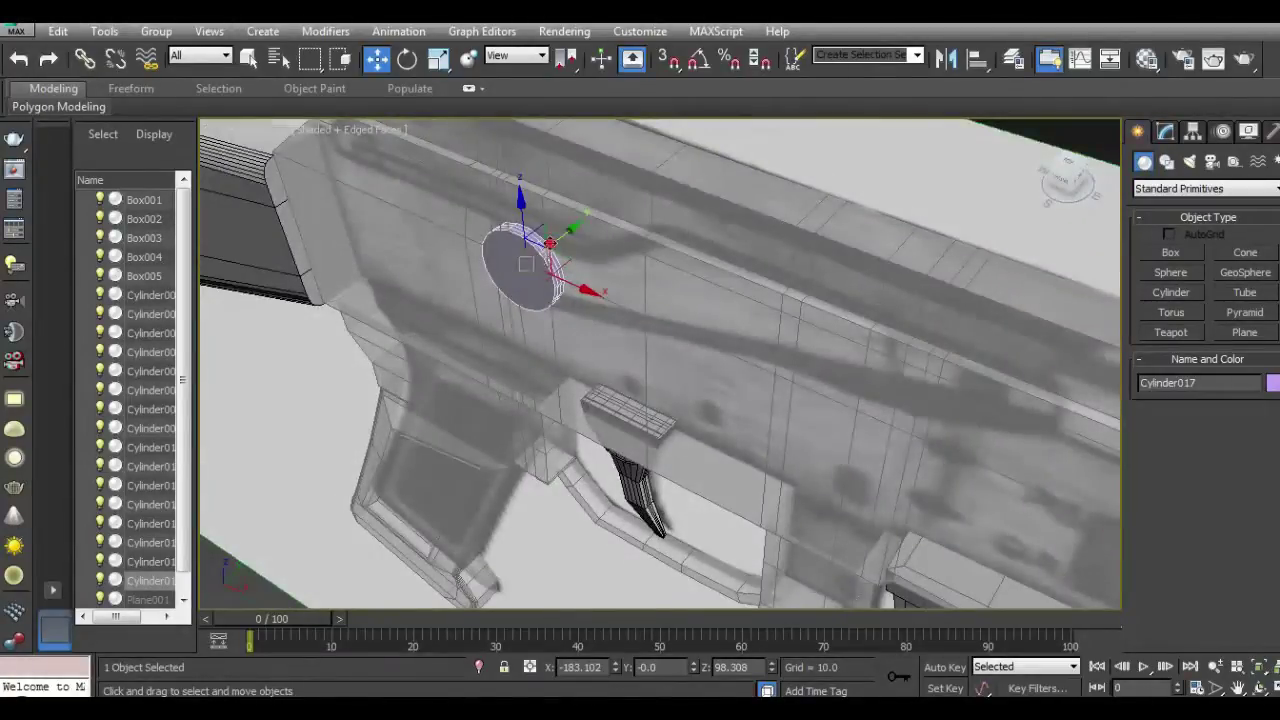
drag(548, 245, 513, 282)
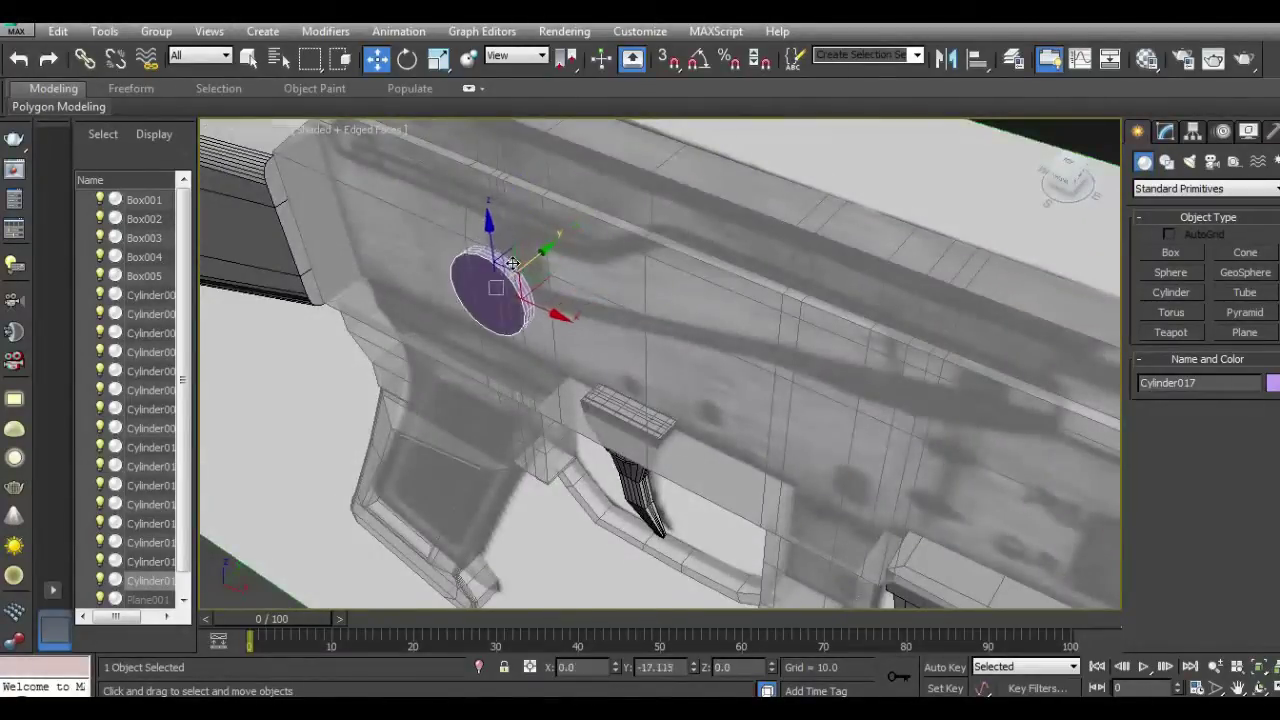
click(1147, 58)
drag(175, 177, 486, 288)
click(383, 77)
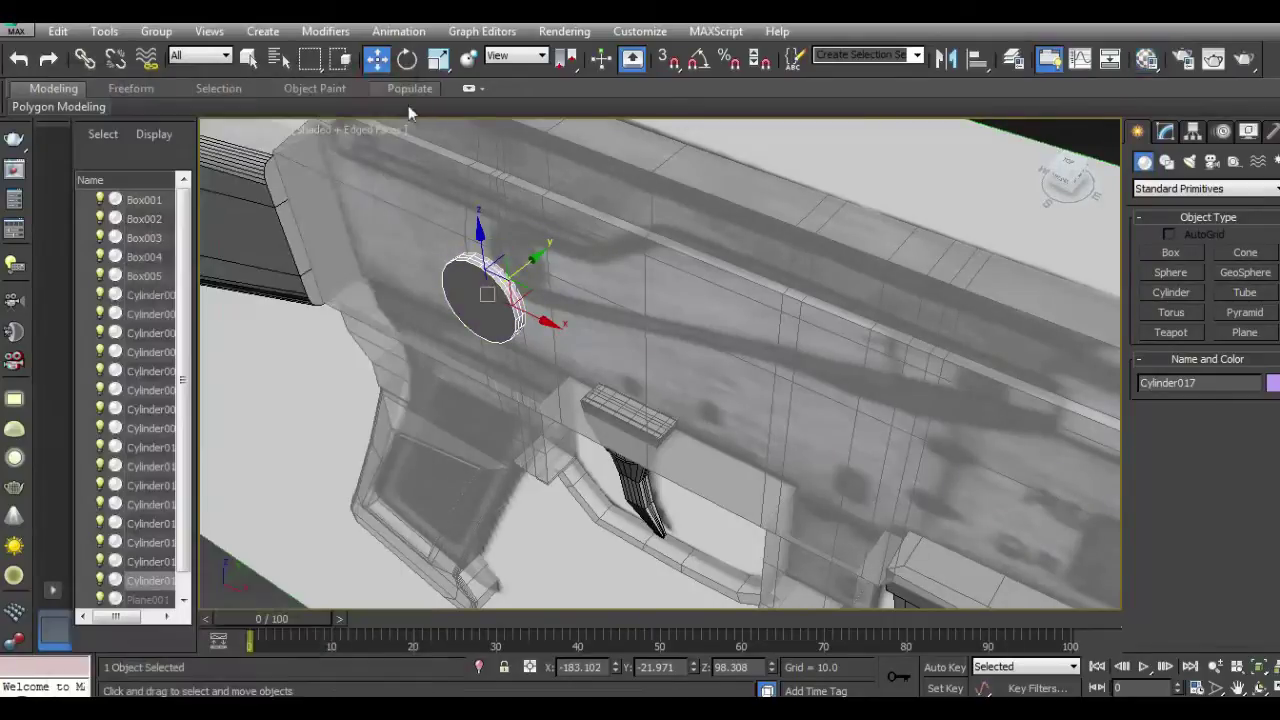
Step: Raise the cylinder's height to 9.065, keeping radius 17.404, in the Modify panel
click(1172, 134)
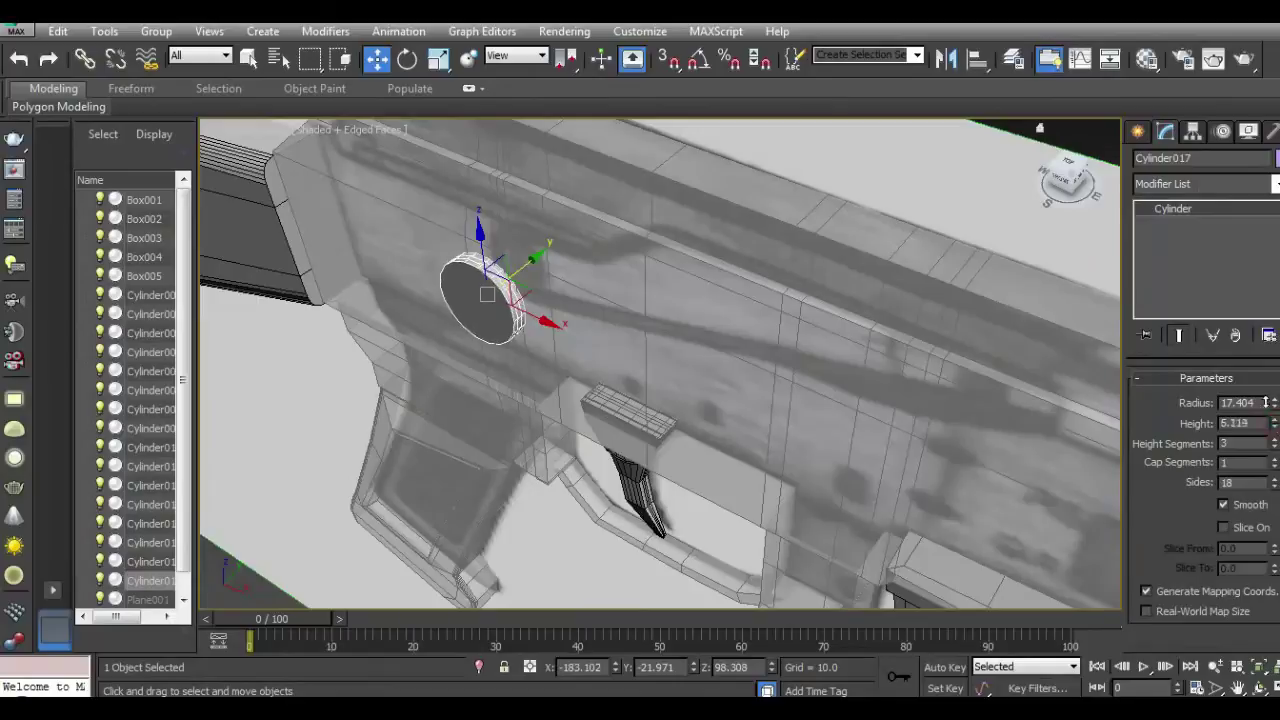
drag(1247, 366, 1242, 354)
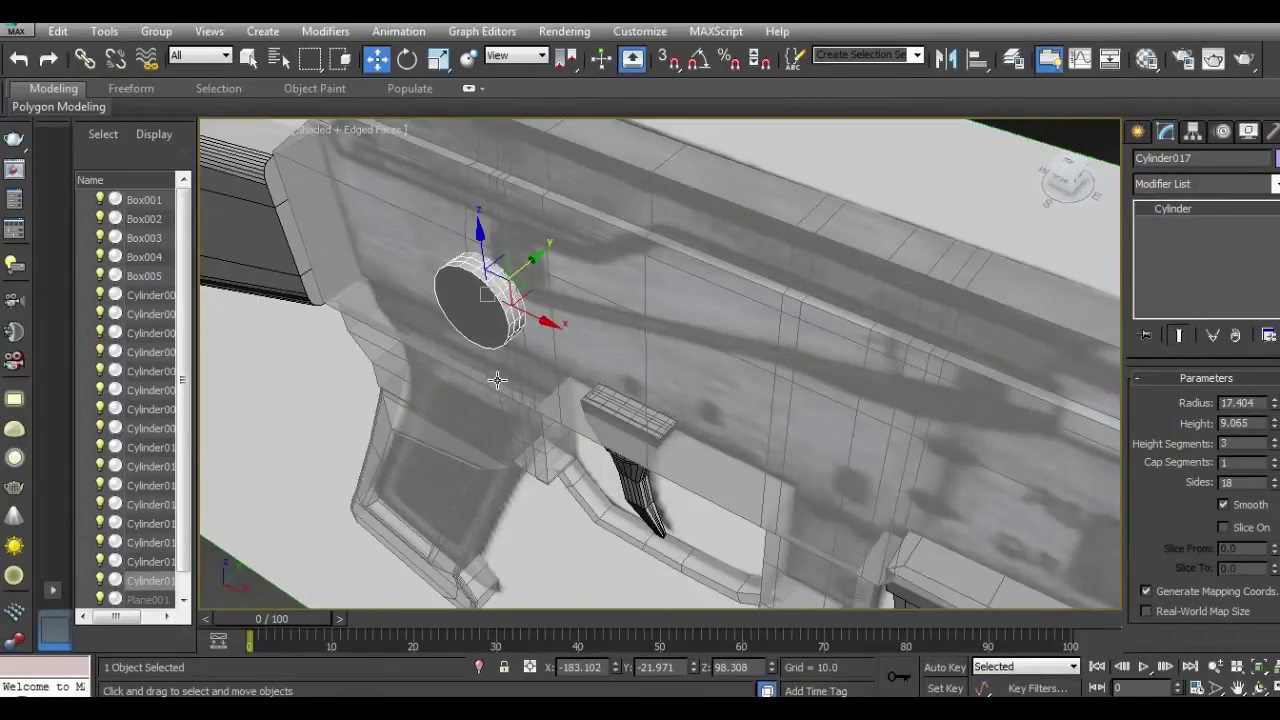
key(f)
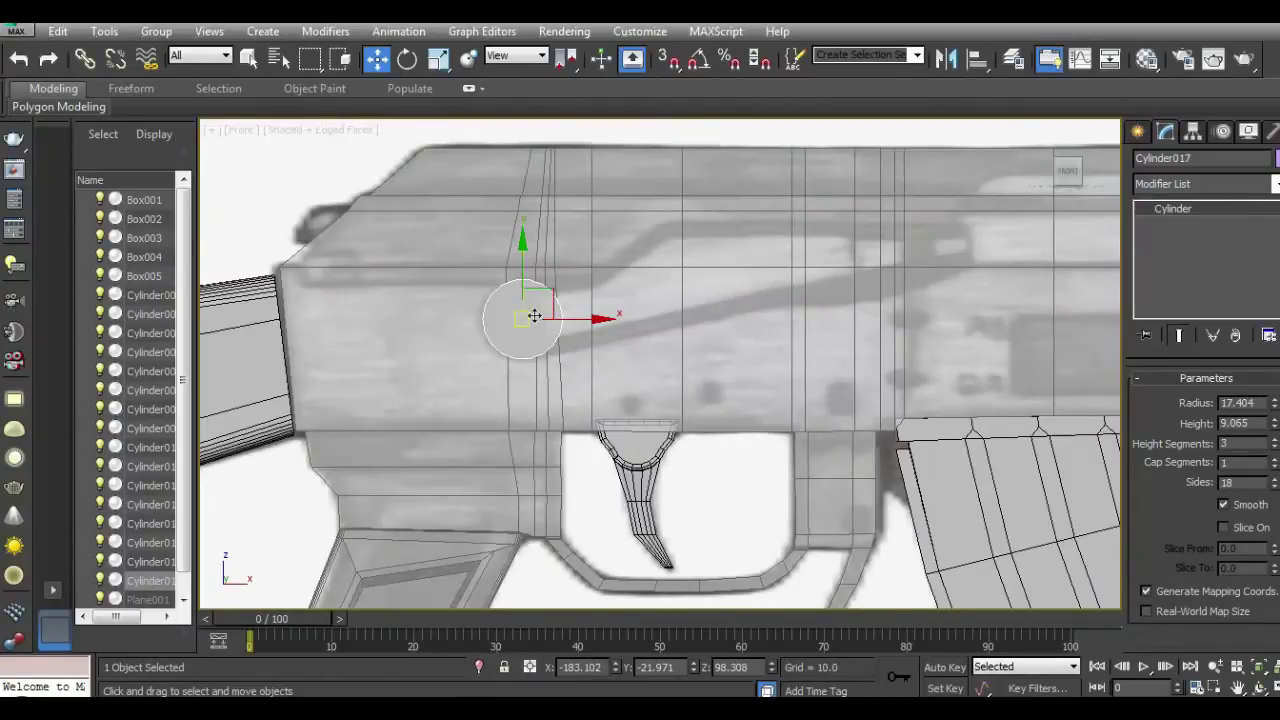
scroll(535, 316, up, 3)
right_click(1202, 269)
Step: Convert Cylinder017 to Editable Poly and pick several polygons on its outer rim
click(1220, 413)
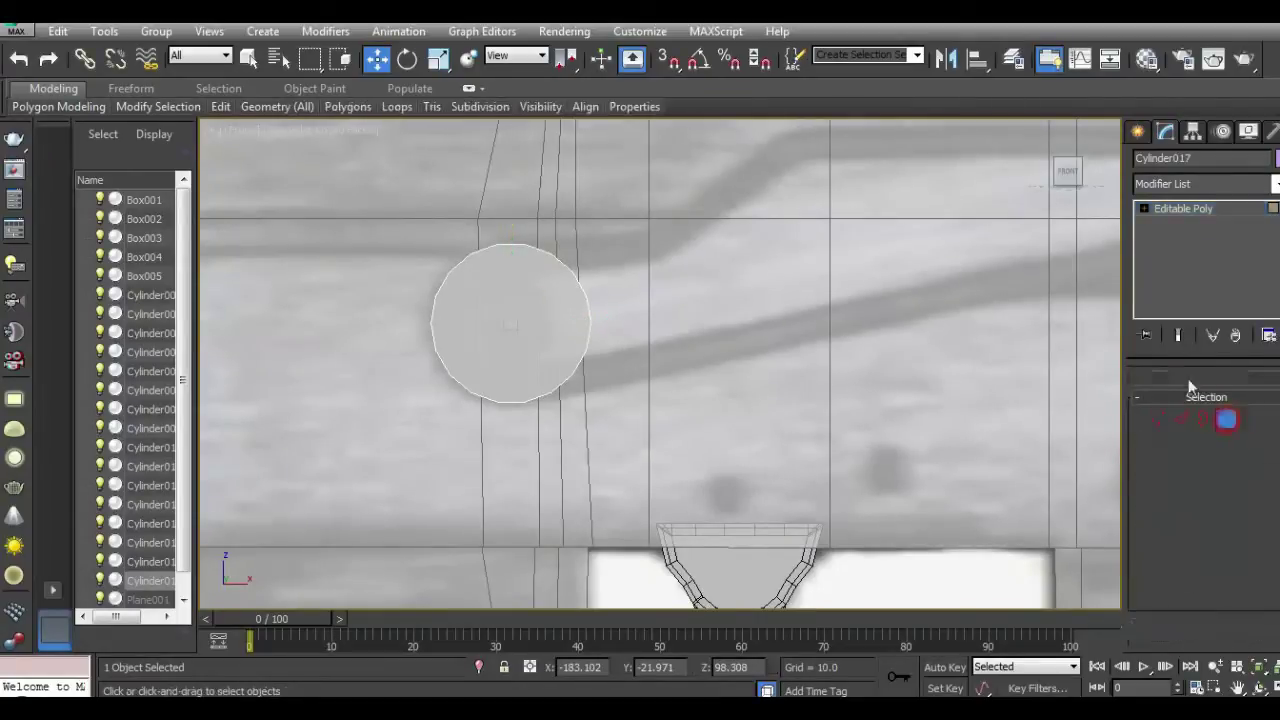
drag(1068, 178, 1050, 190)
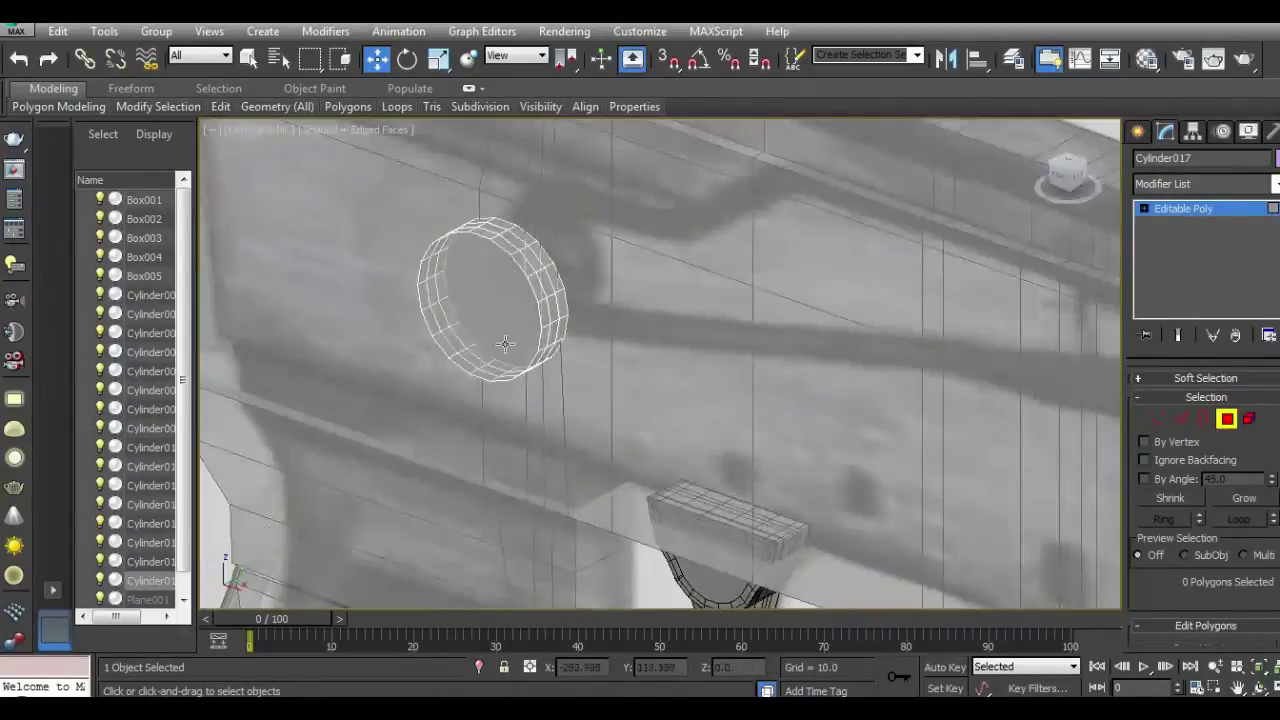
scroll(540, 310, up, 3)
click(553, 302)
ctrl+click(548, 262)
ctrl+click(560, 348)
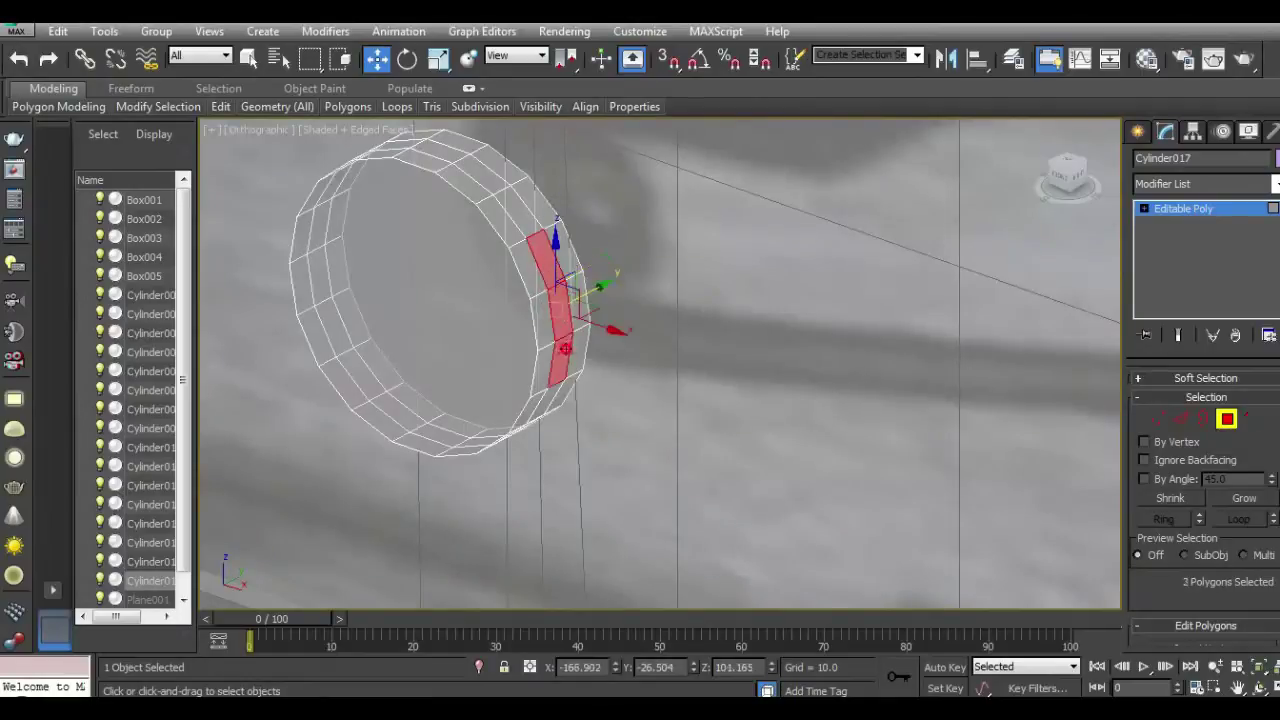
ctrl+click(540, 255)
ctrl+click(543, 330)
ctrl+click(545, 282)
ctrl+click(578, 300)
ctrl+click(572, 285)
ctrl+click(521, 256)
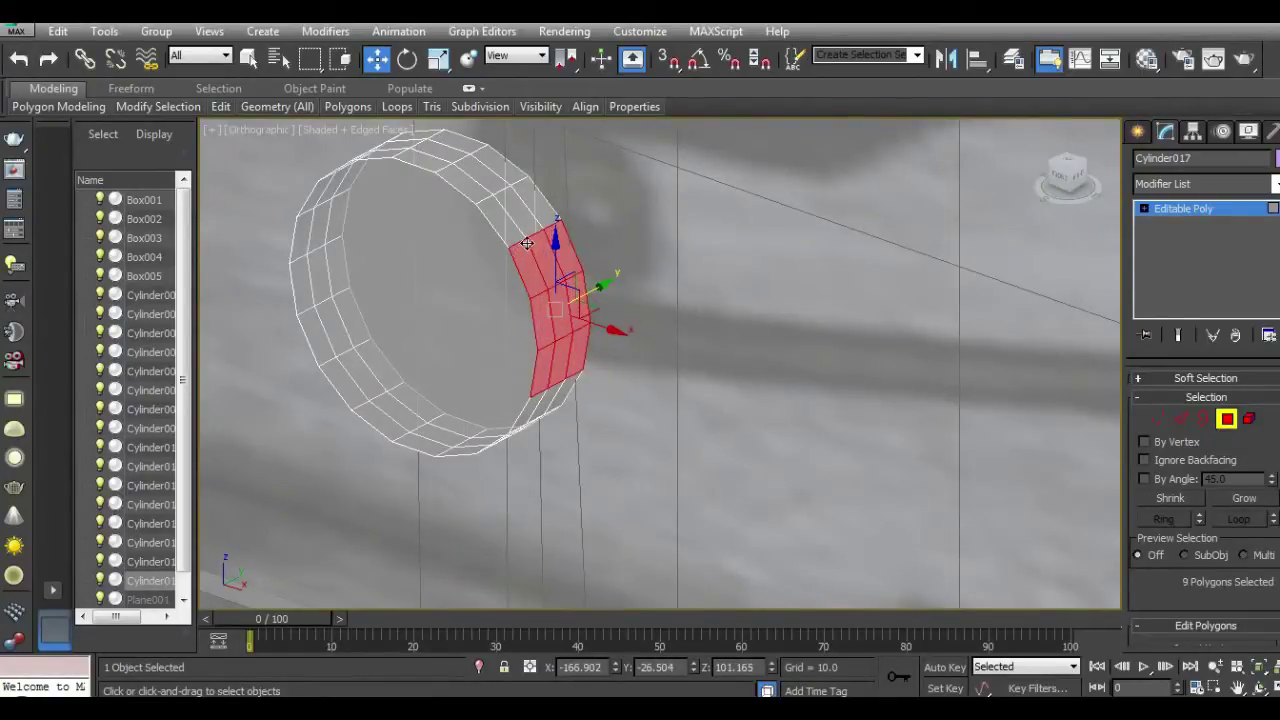
Step: Grow the rim selection and drop the front cap, leaving 15 right-side polygons
key(f)
scroll(556, 290, up, 3)
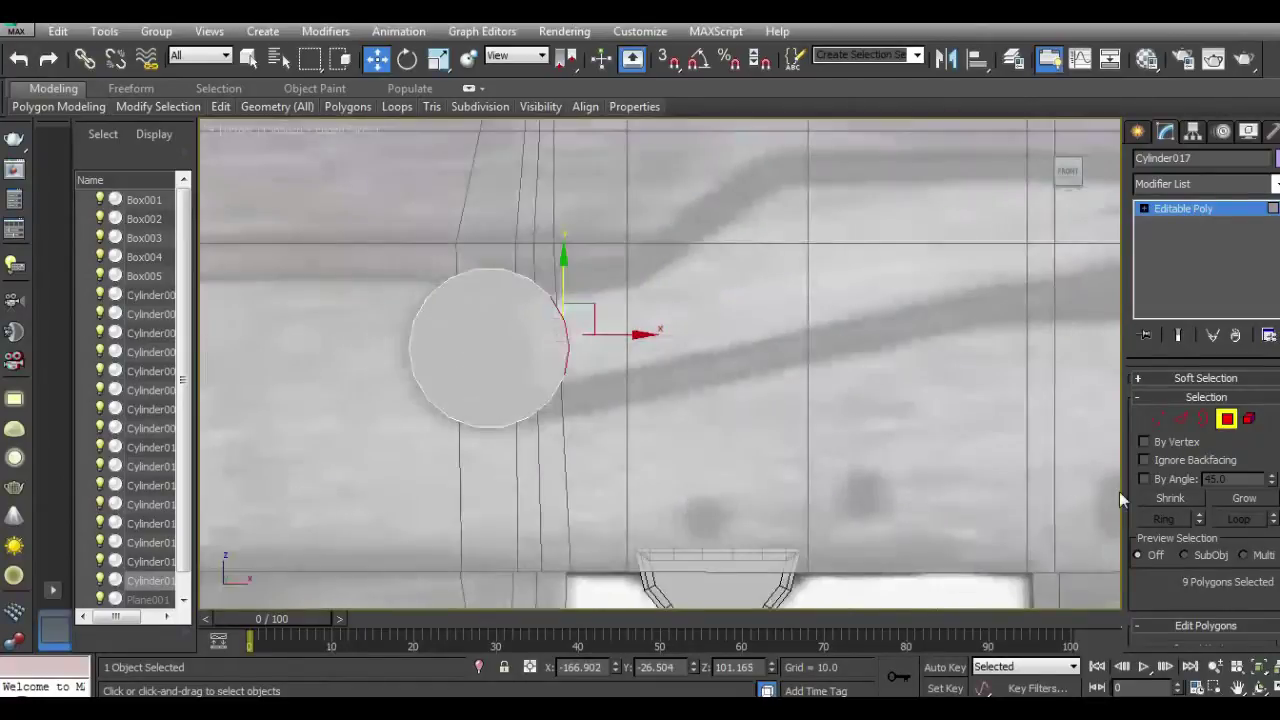
click(1236, 499)
alt+click(470, 343)
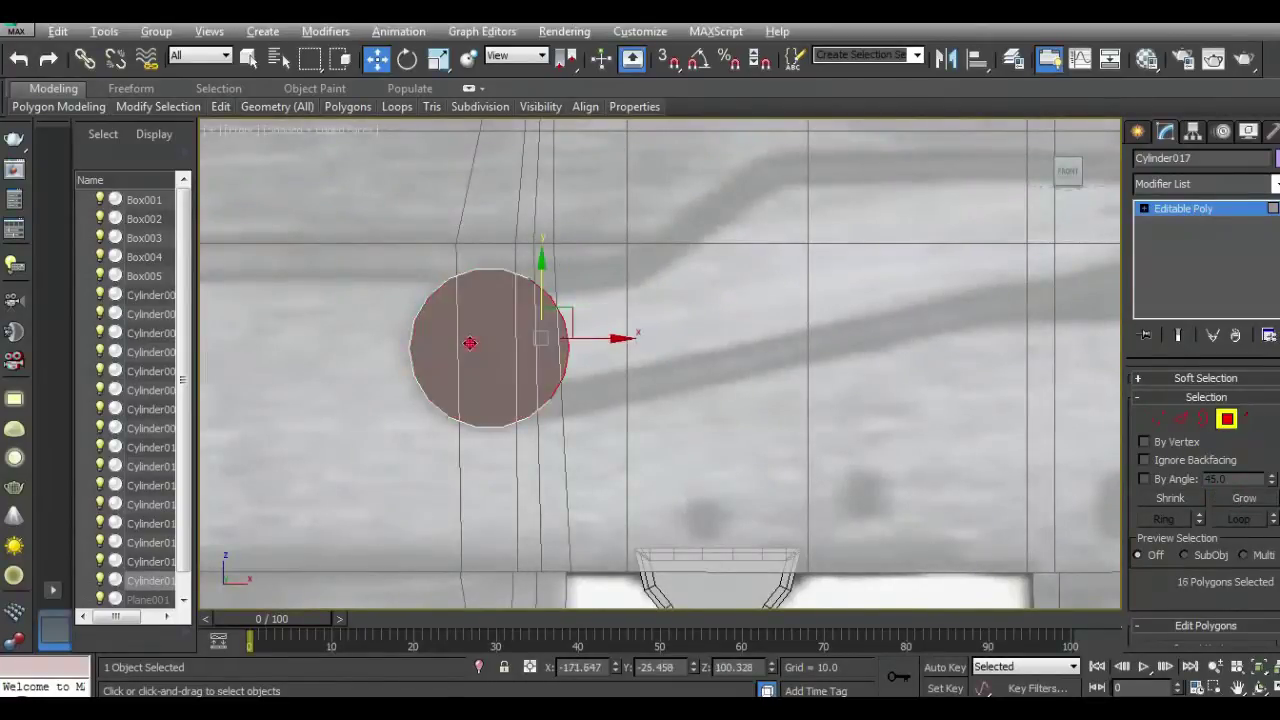
alt+middle_drag(531, 410, 1068, 279)
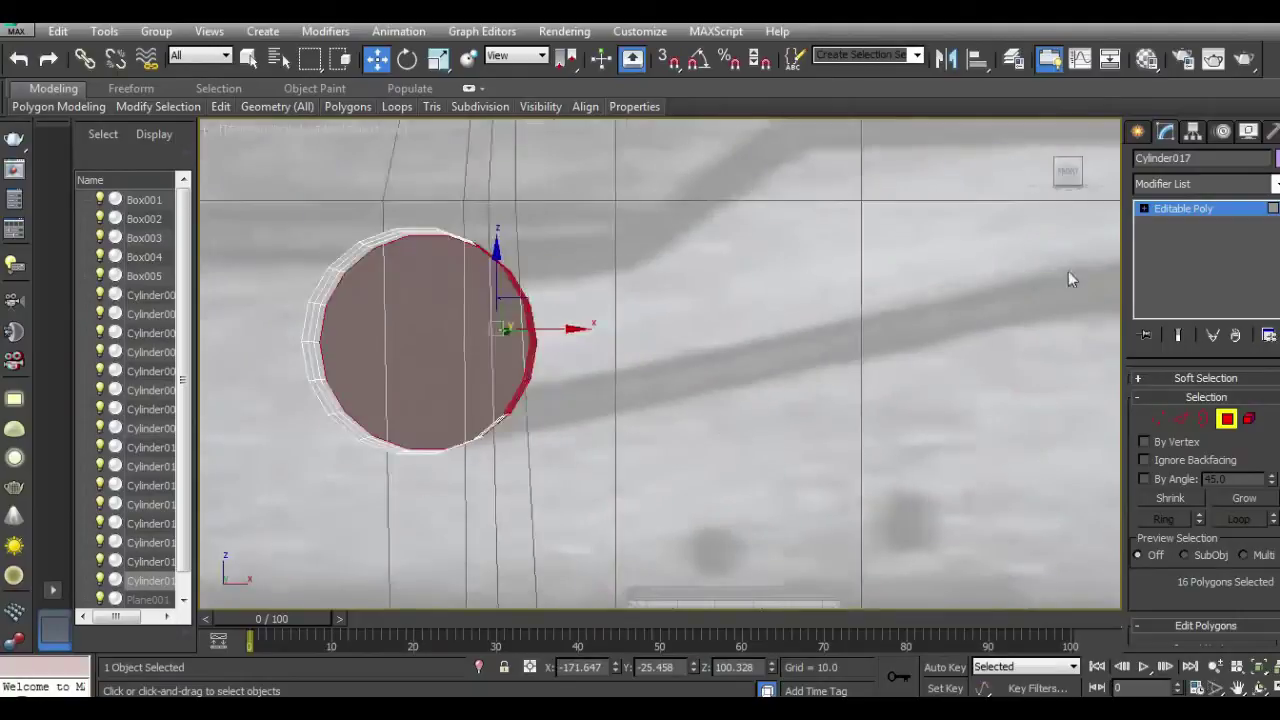
mouse_move(1064, 188)
mouse_down()
mouse_move(1045, 185)
mouse_move(1031, 212)
mouse_move(1040, 245)
mouse_move(1094, 192)
mouse_move(1043, 235)
mouse_up()
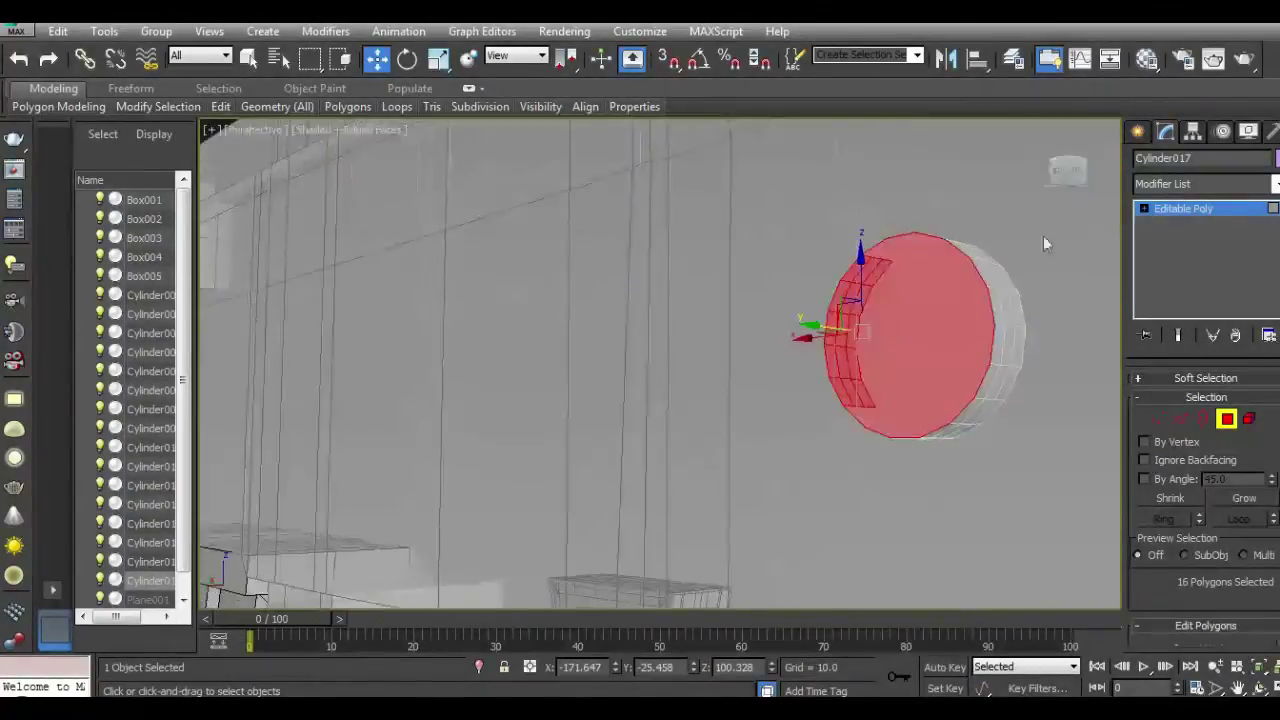
click(1049, 178)
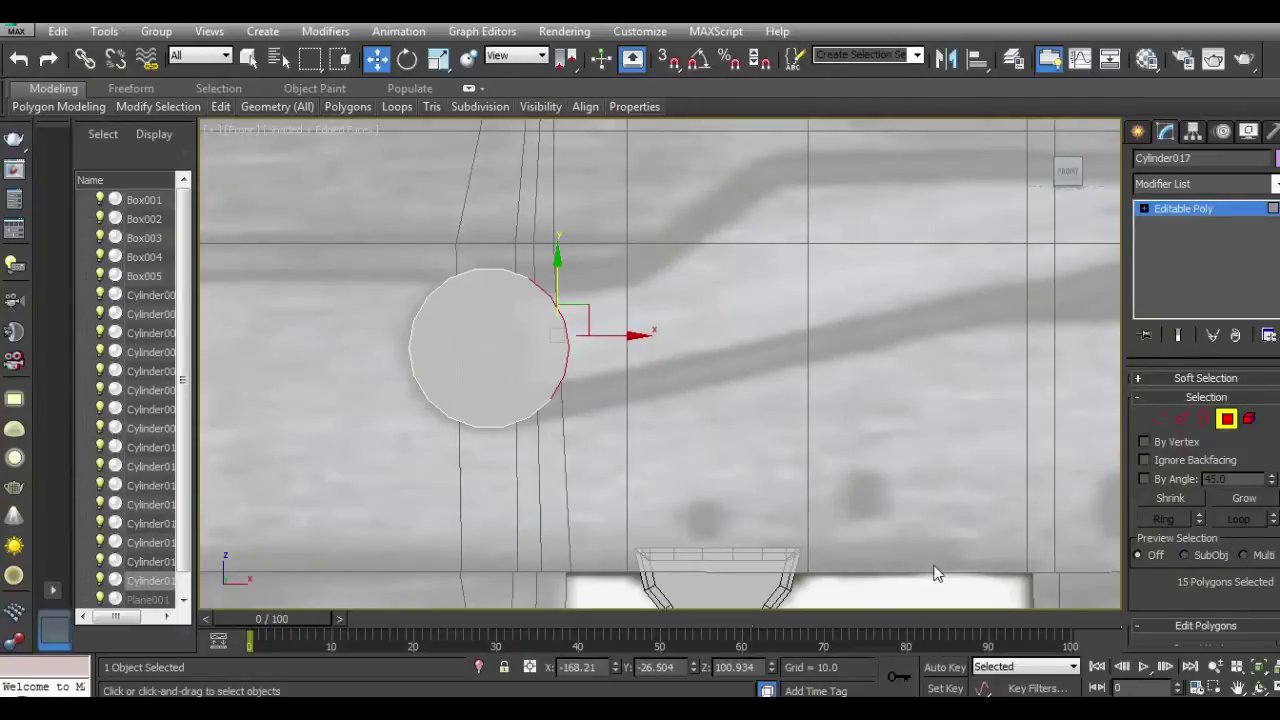
Step: Try a 12.484 local-normal extrusion of the rim polygons, then cancel it
scroll(1168, 527, down, 3)
click(1196, 530)
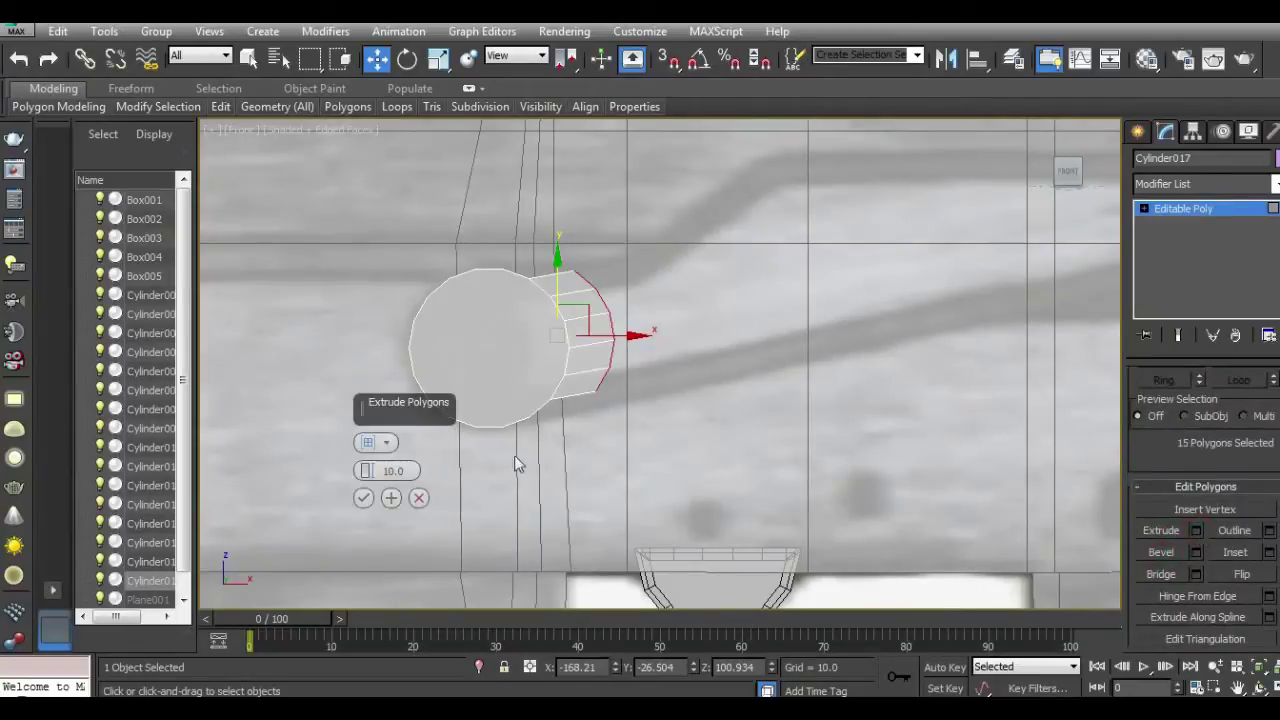
drag(367, 472, 366, 458)
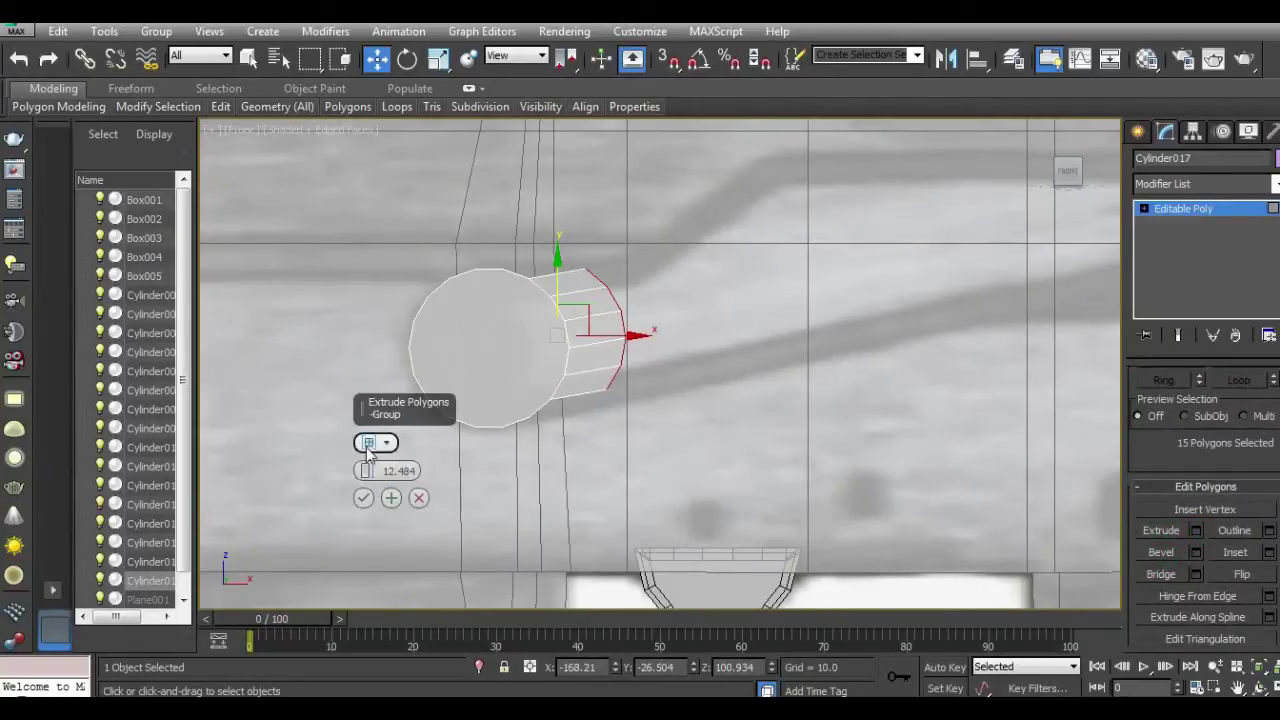
click(368, 444)
click(420, 498)
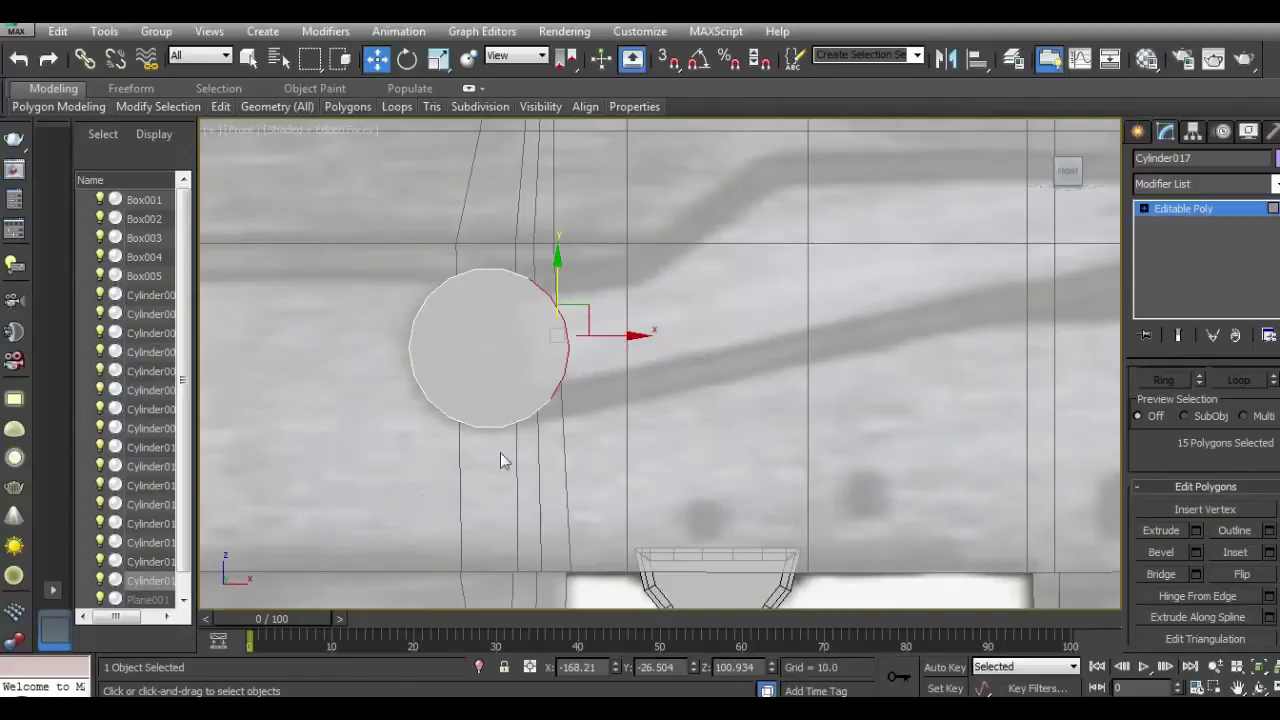
scroll(516, 280, up, 2)
scroll(518, 270, up, 2)
scroll(521, 259, up, 2)
Step: Refine the selection to just the right-side polygons, removing the front cap faces
click(525, 258)
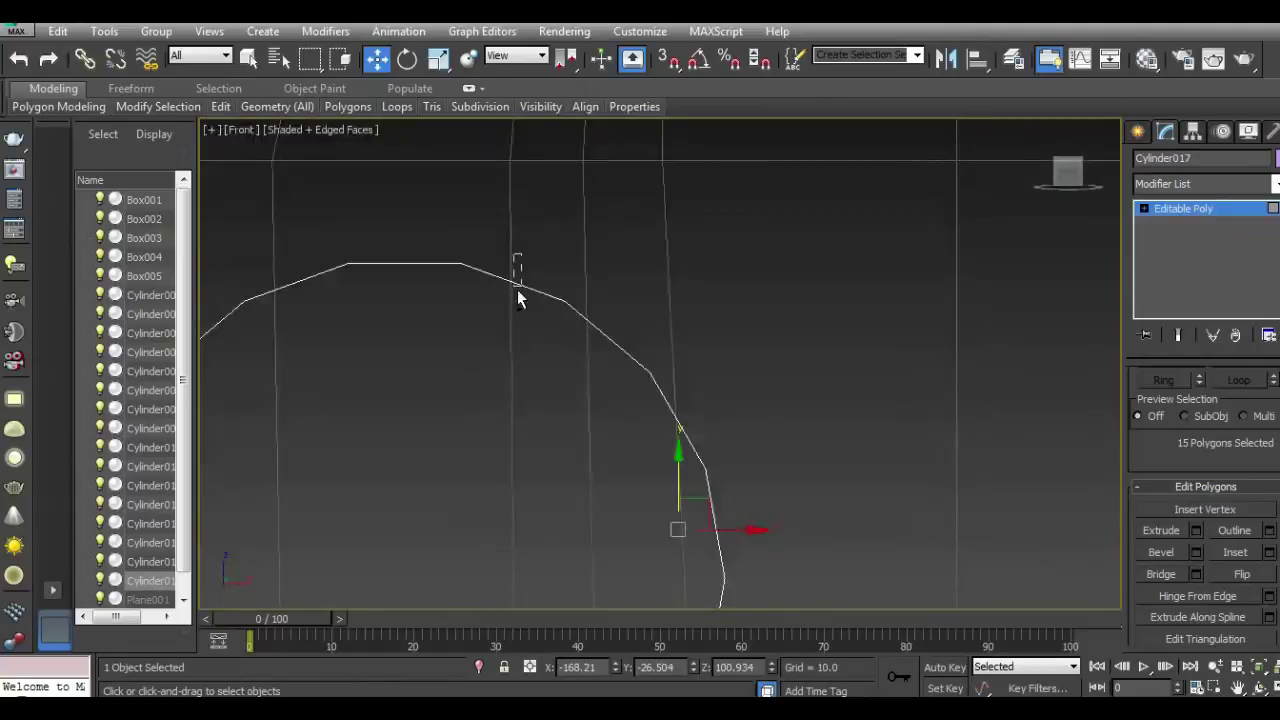
middle_drag(517, 326, 552, 131)
scroll(552, 131, down, 3)
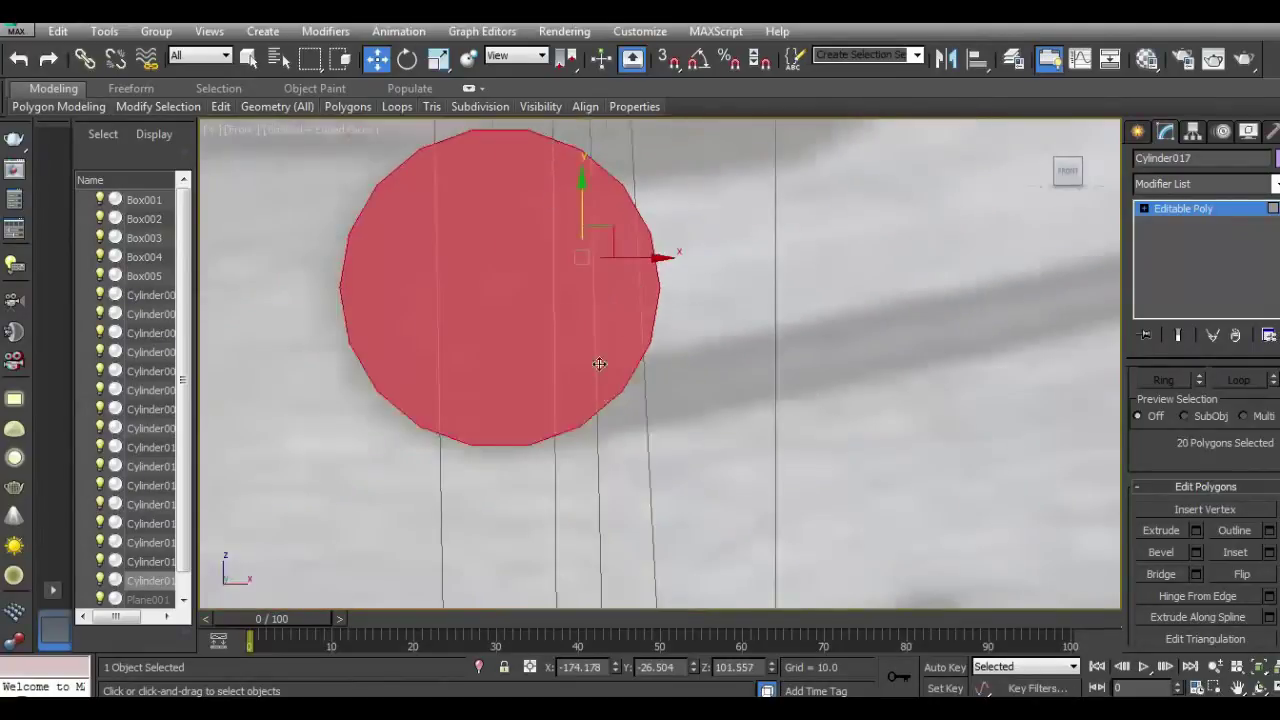
alt+click(526, 363)
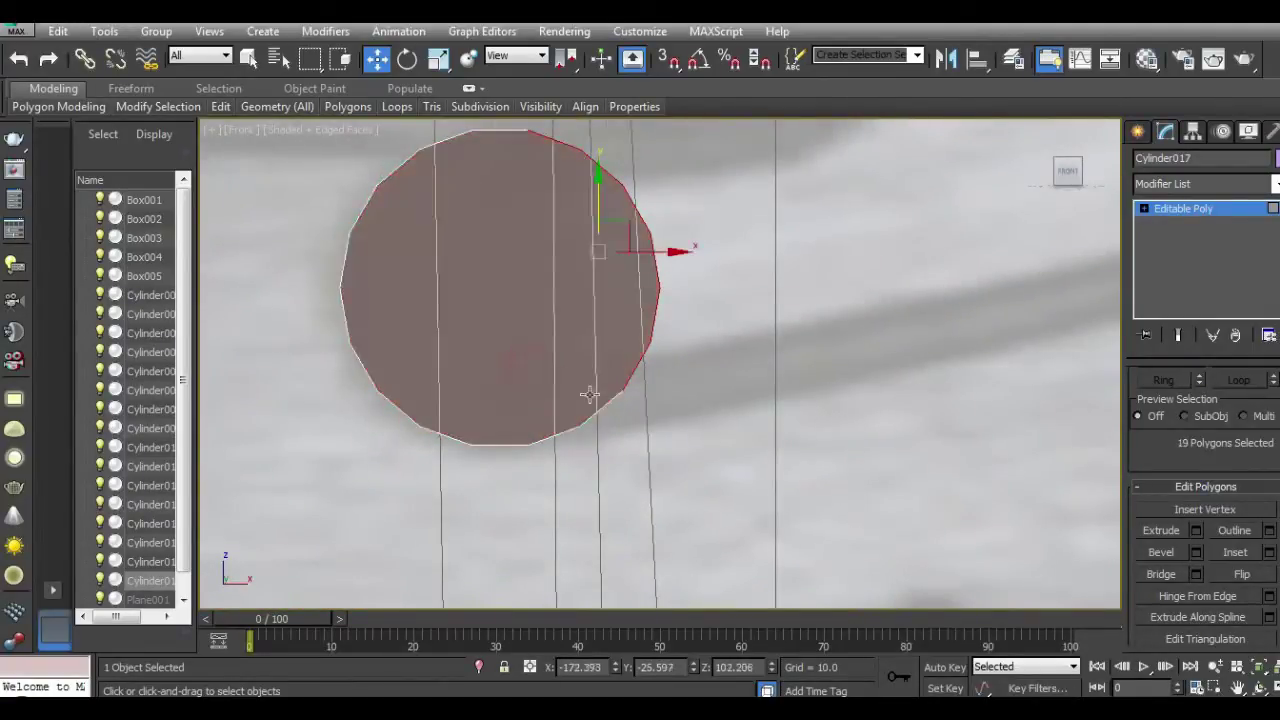
ctrl+click(603, 415)
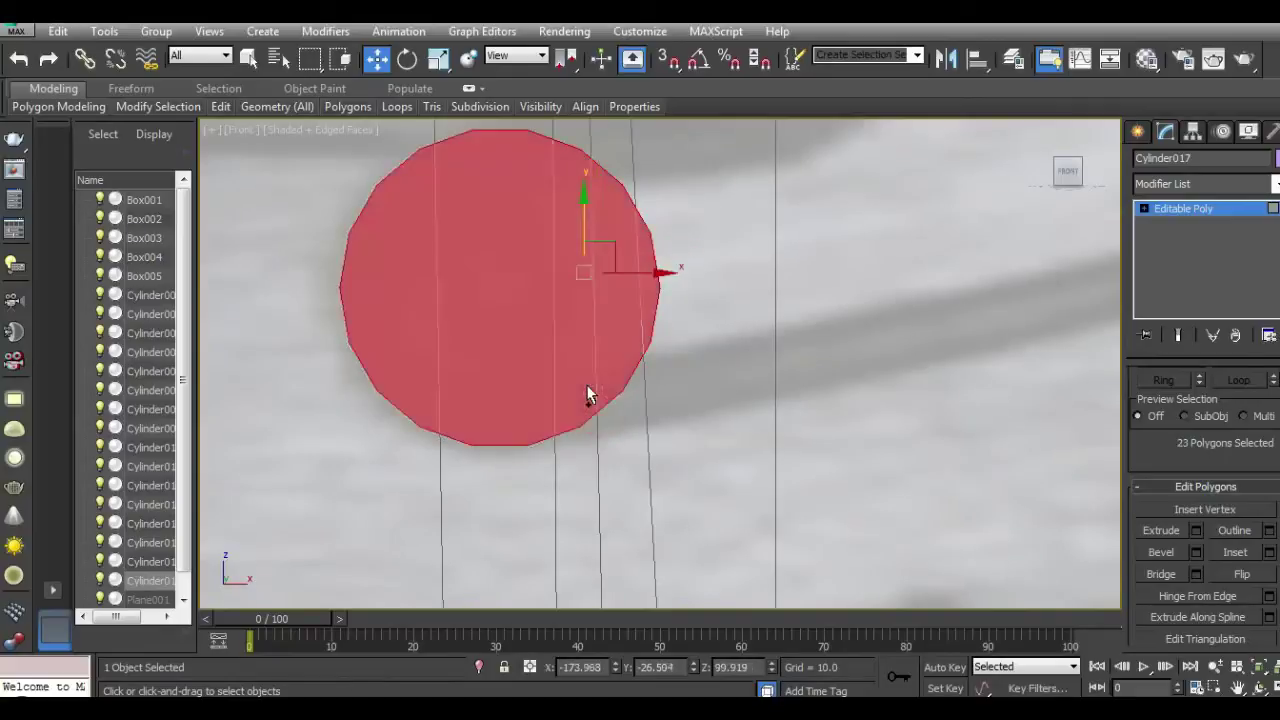
alt+click(549, 367)
mouse_move(1052, 157)
mouse_down()
mouse_move(1100, 172)
mouse_move(360, 187)
mouse_move(742, 364)
mouse_up()
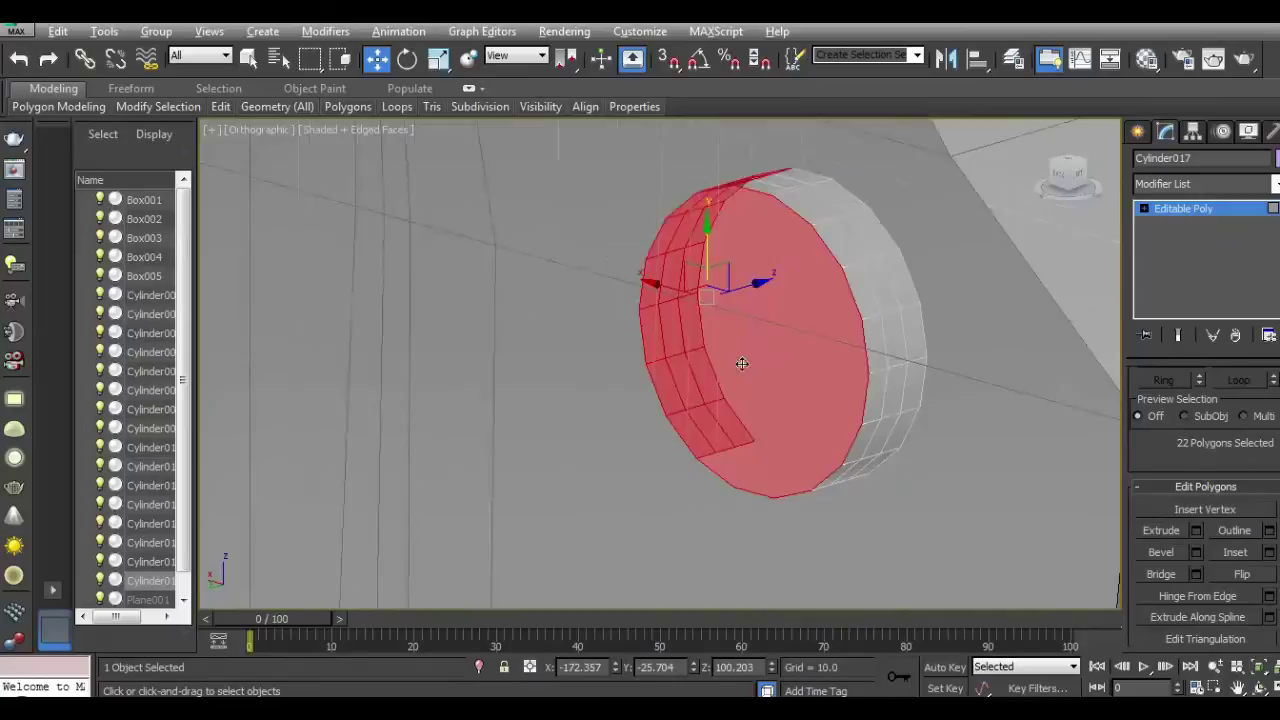
alt+click(742, 364)
key(f)
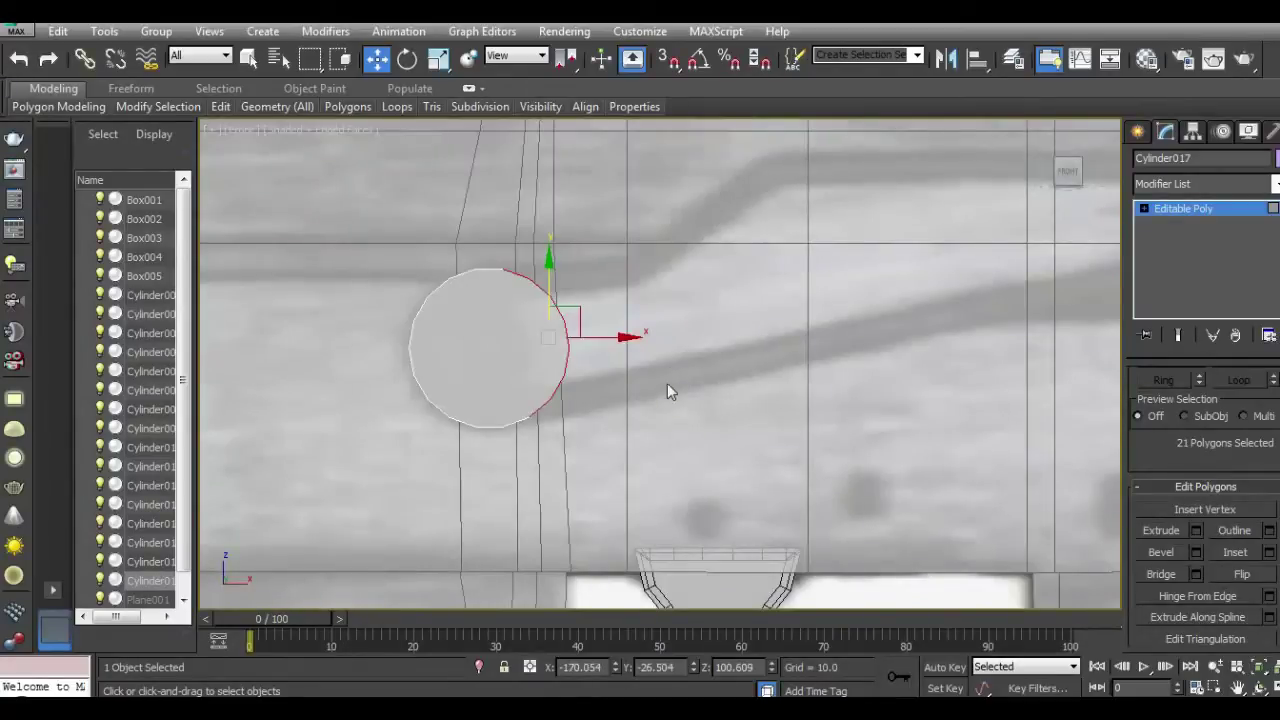
key(1)
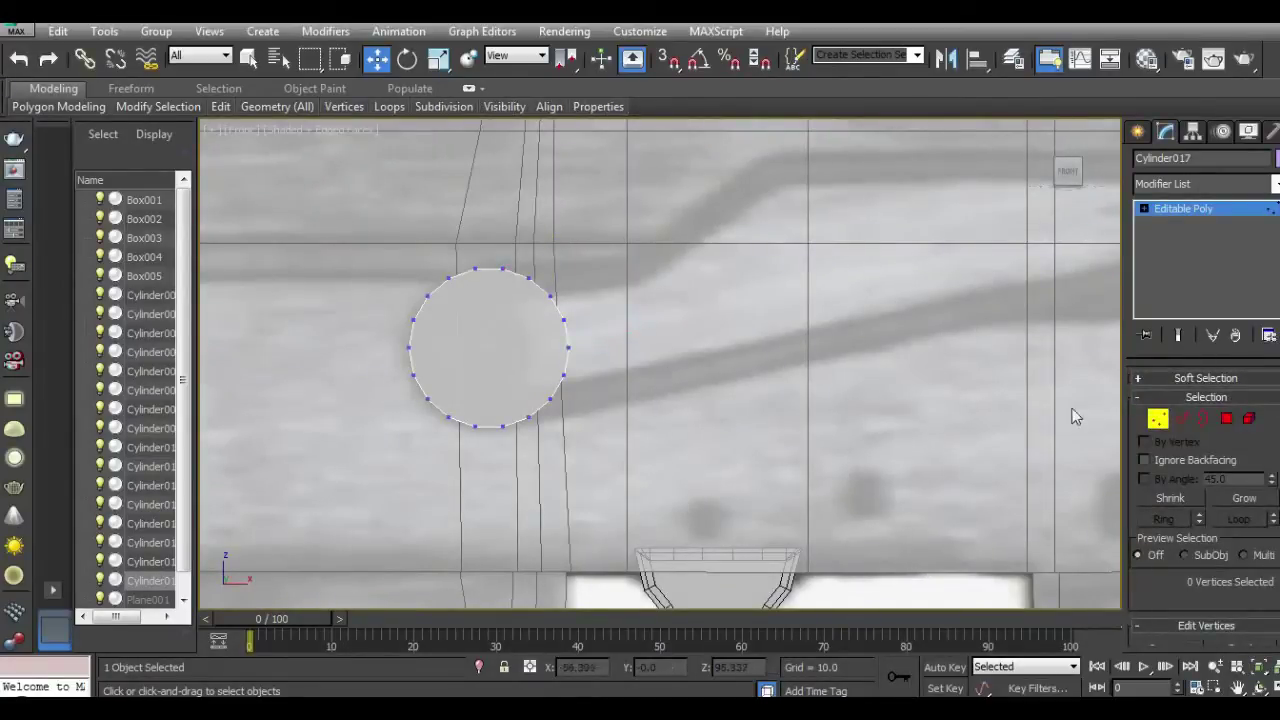
click(1227, 420)
drag(1196, 587, 1180, 453)
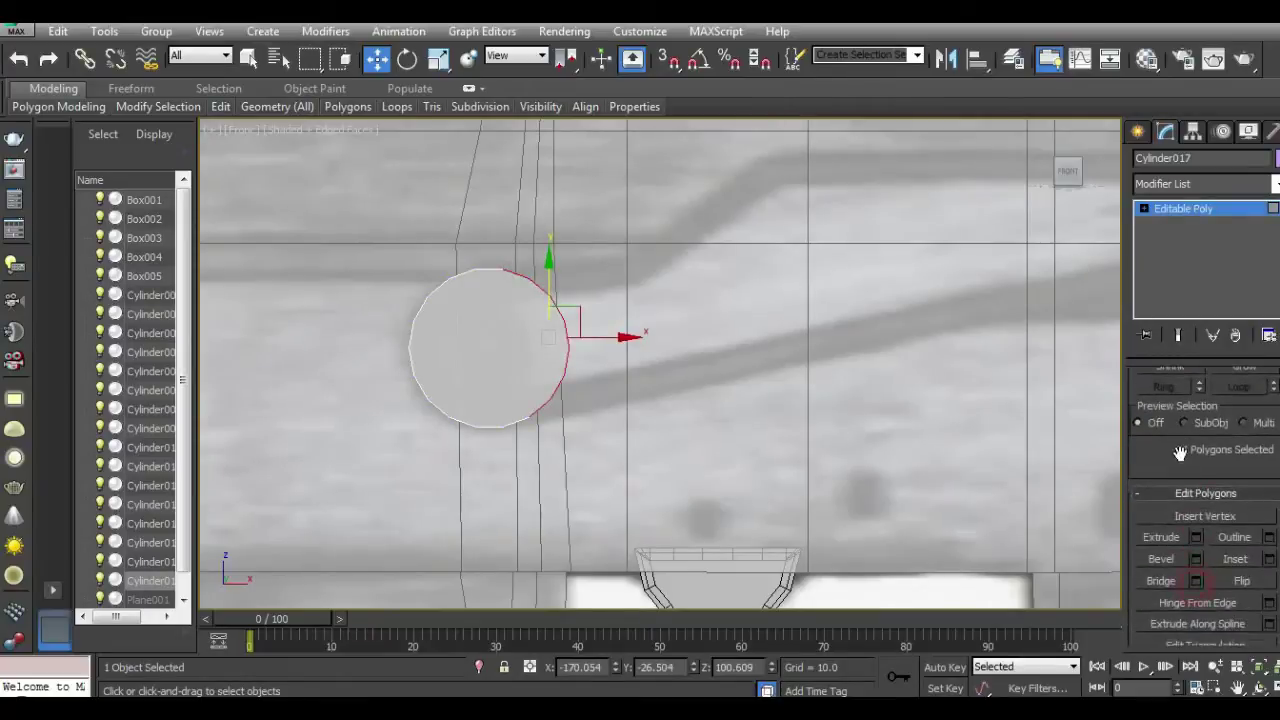
Step: Extrude the side polygons as a group about 14 units and make the end face planar
click(1197, 538)
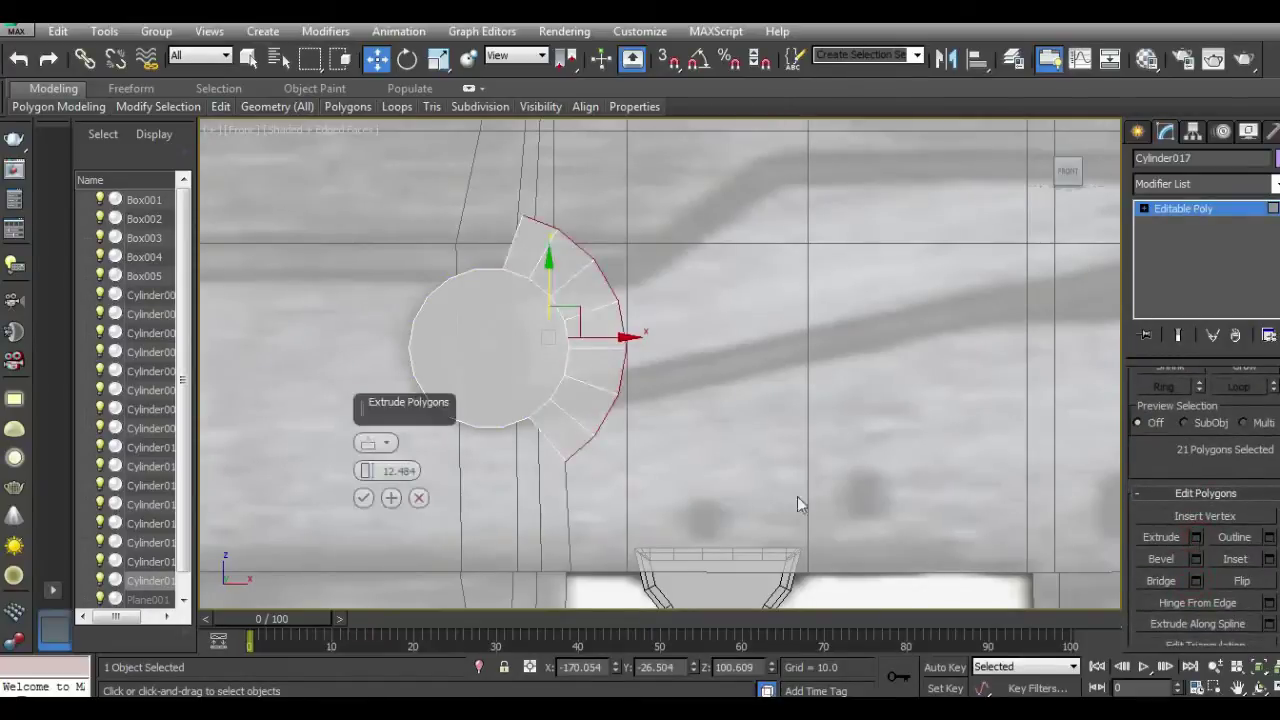
click(378, 447)
drag(366, 478, 368, 440)
click(363, 497)
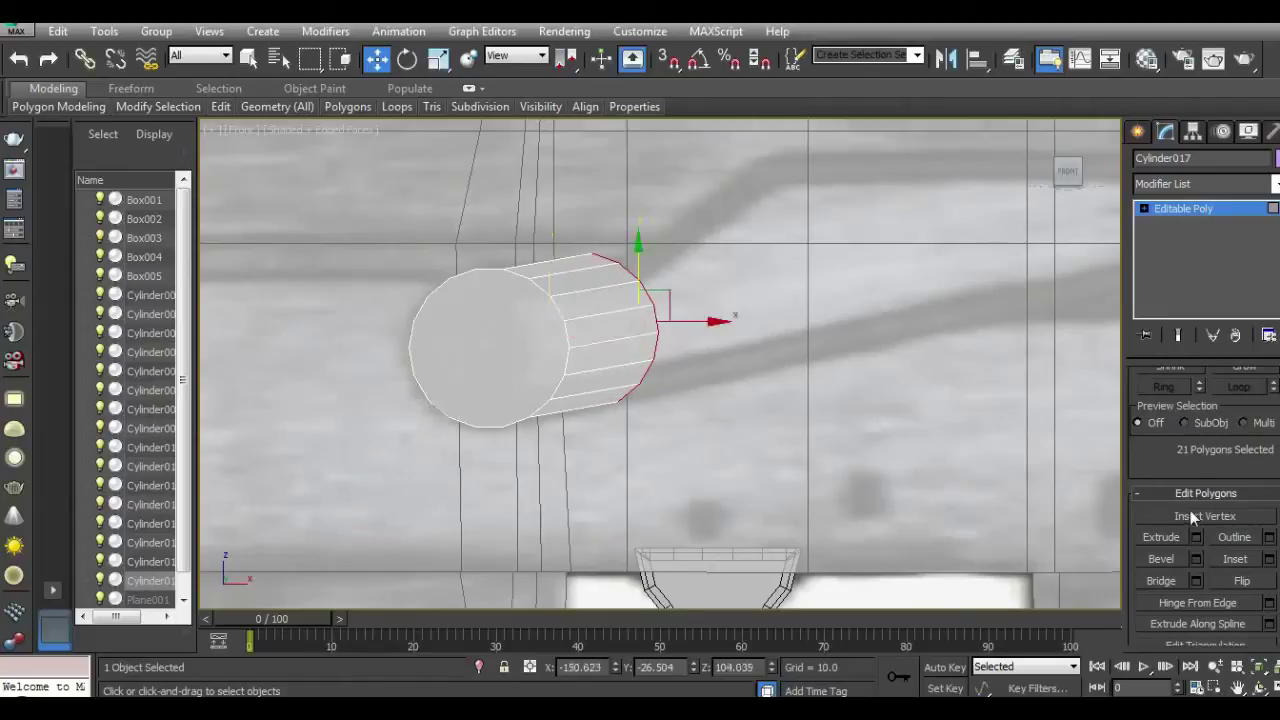
scroll(1182, 458, down, 10)
click(1191, 593)
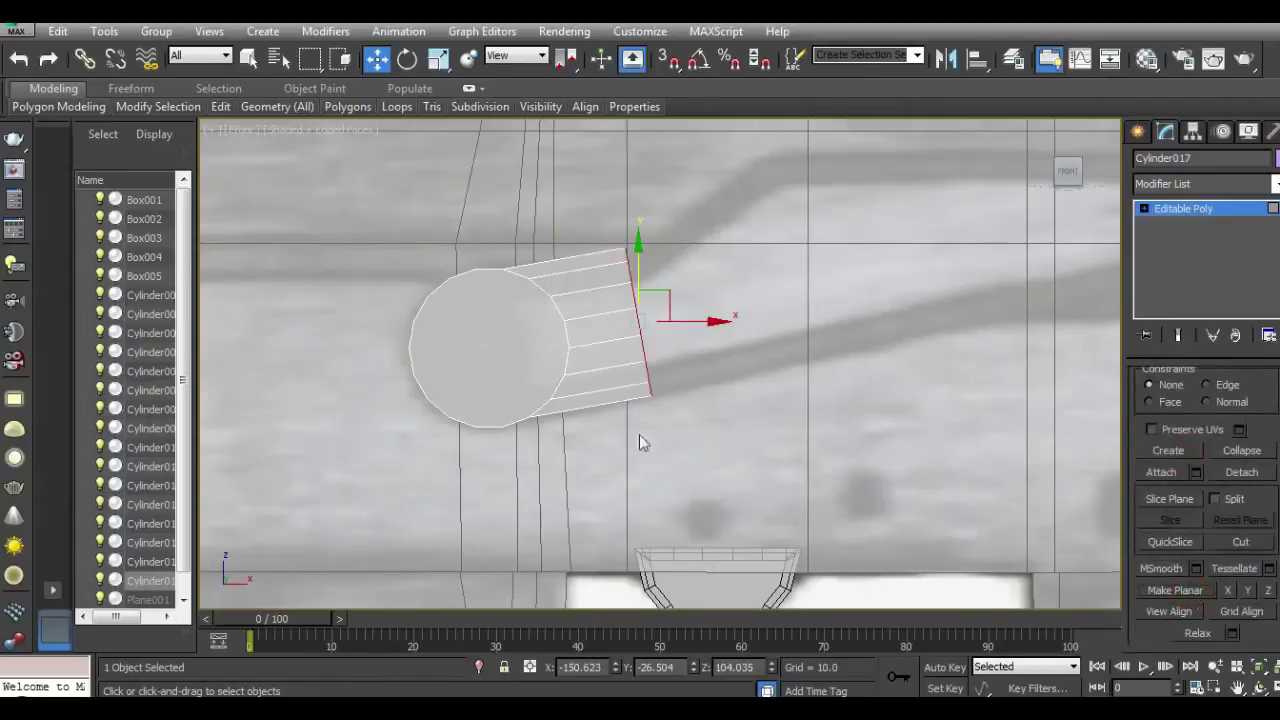
click(438, 59)
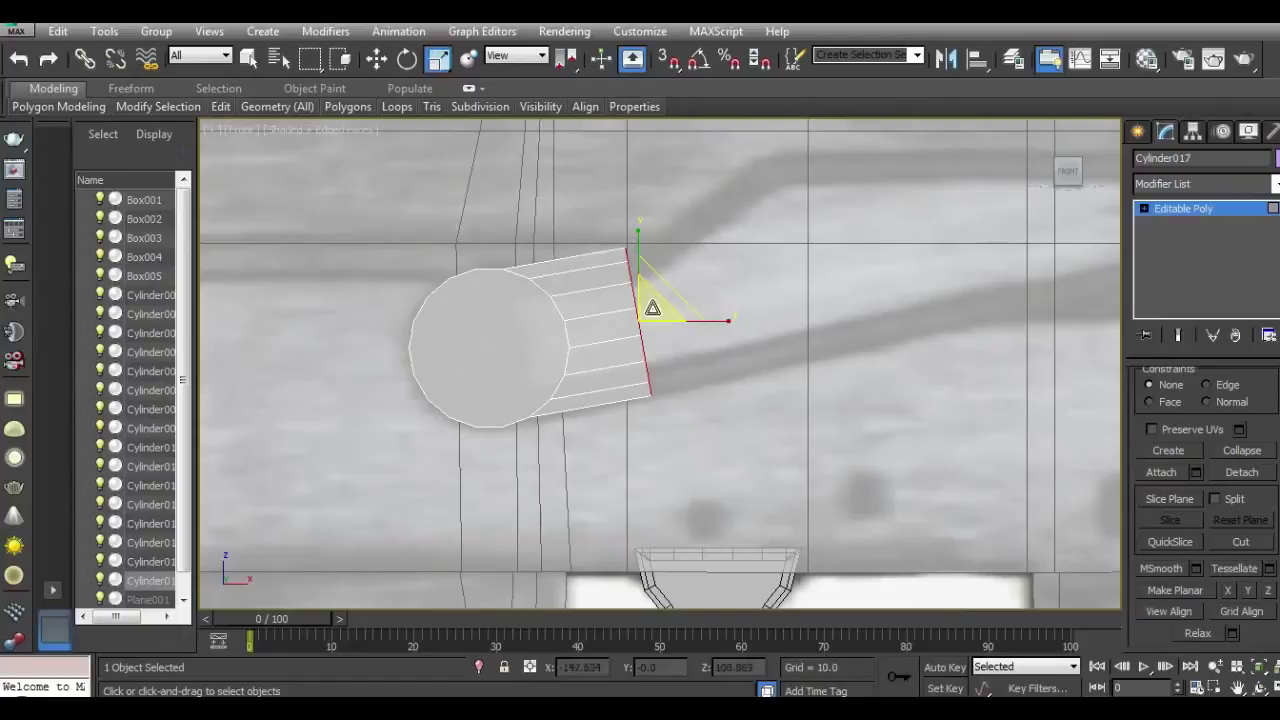
Step: Nudge the stub's end face right and extrude it again by about 32 units
key(w)
drag(676, 318, 688, 322)
middle_drag(688, 322, 614, 331)
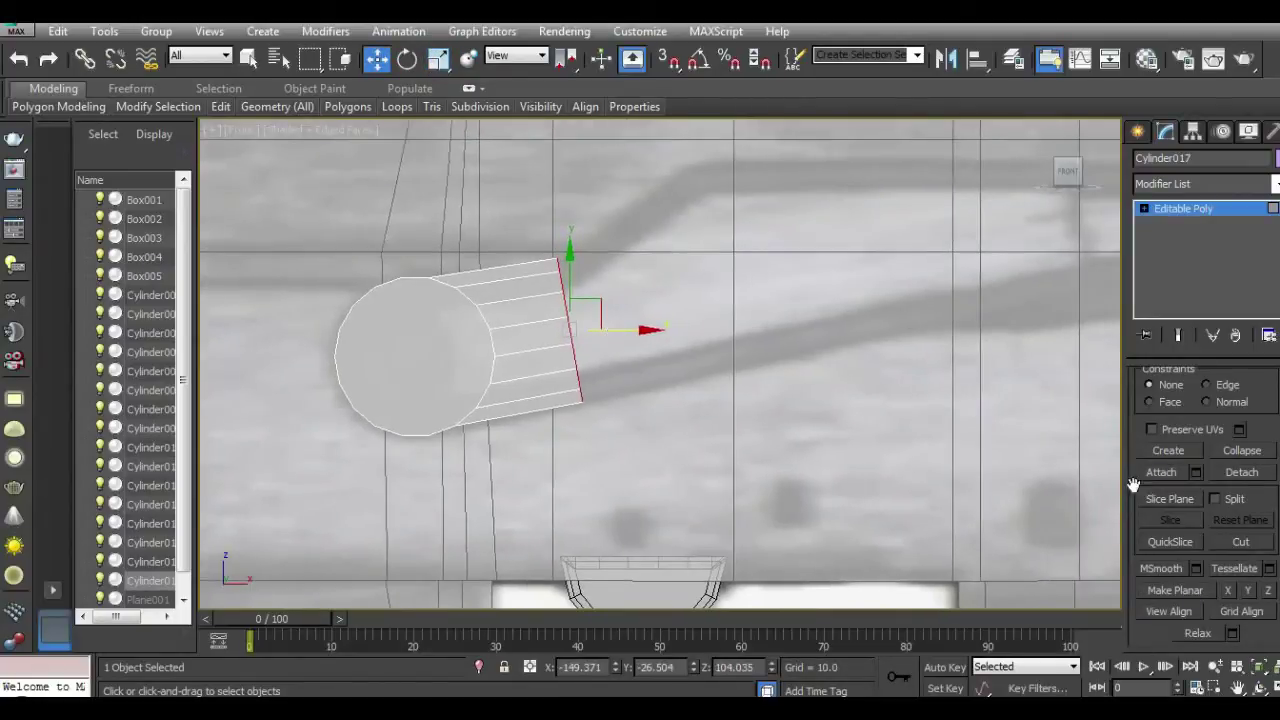
drag(1263, 401, 1259, 553)
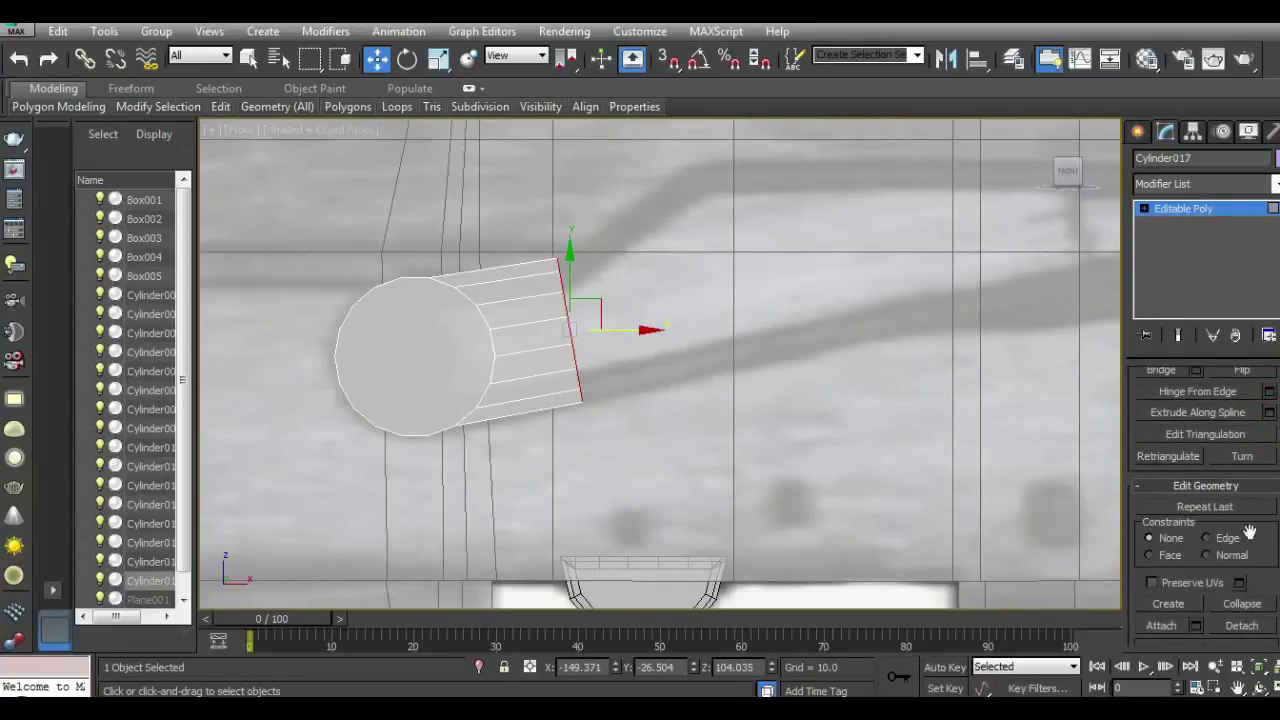
drag(1249, 533, 1259, 607)
click(1197, 417)
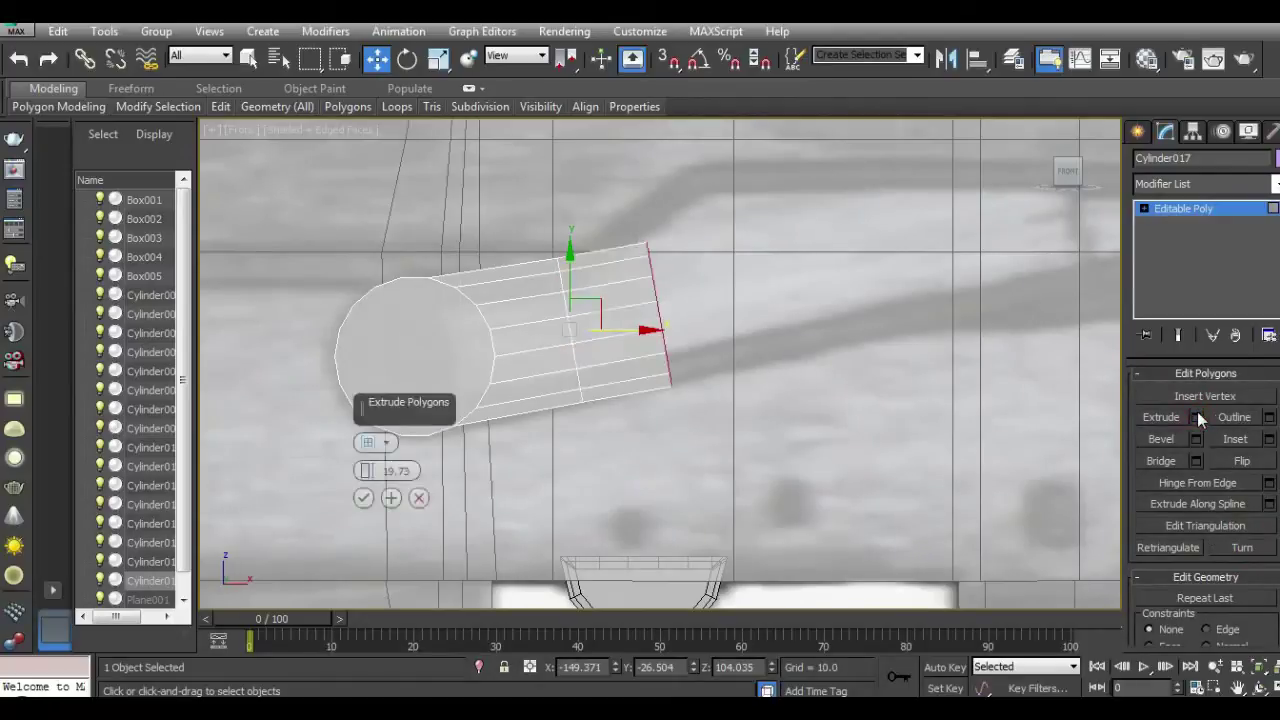
drag(366, 470, 366, 412)
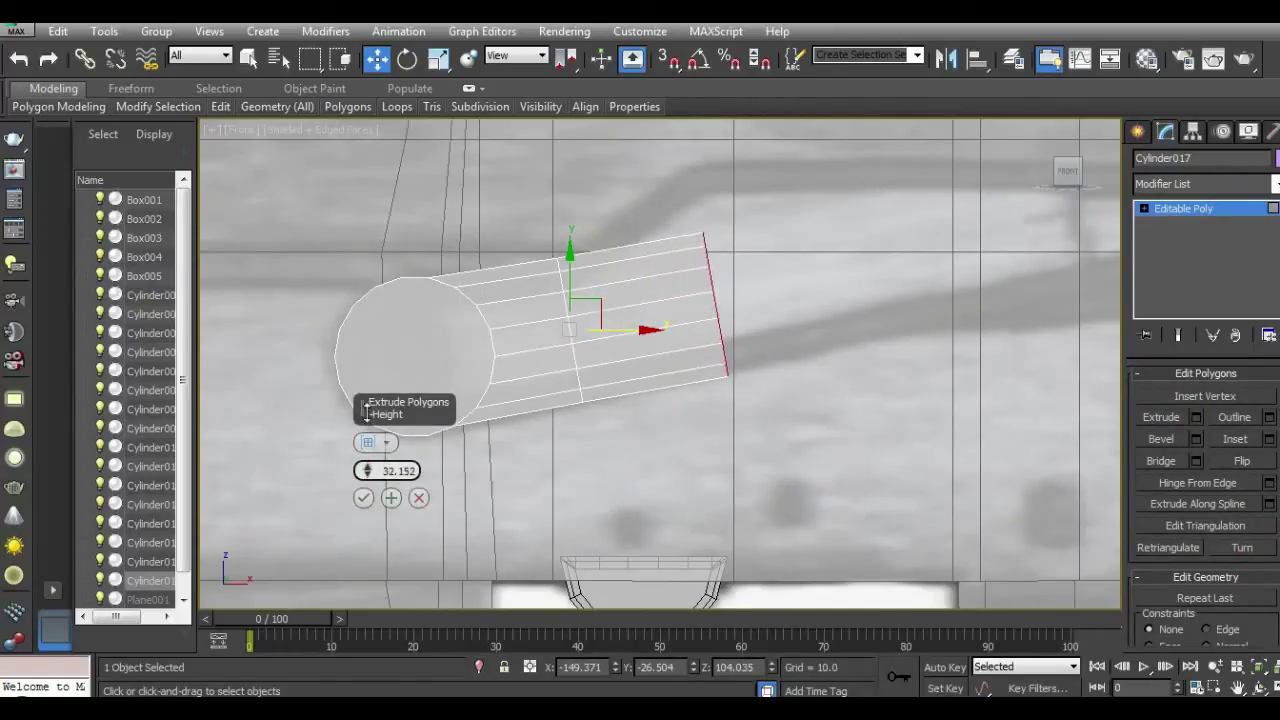
click(363, 497)
Step: Switch to the Local reference coordinate system and push the end face further out along Z
click(517, 55)
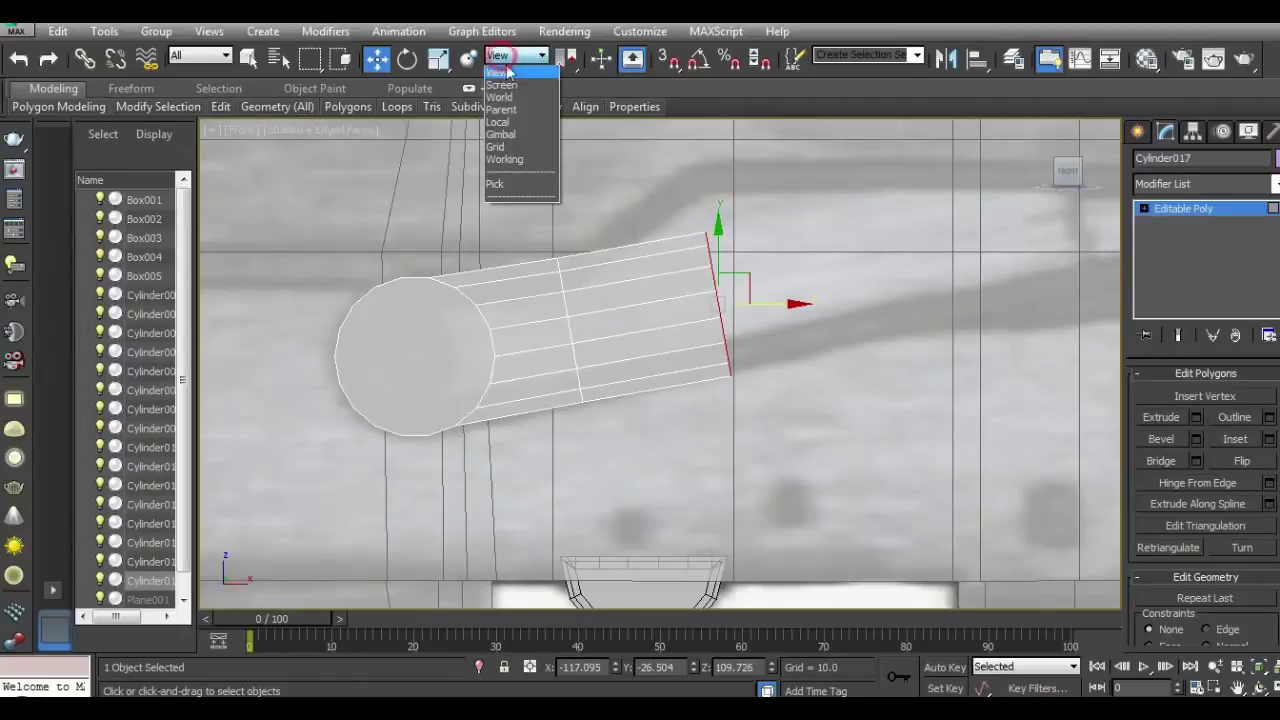
click(518, 117)
drag(776, 293, 790, 290)
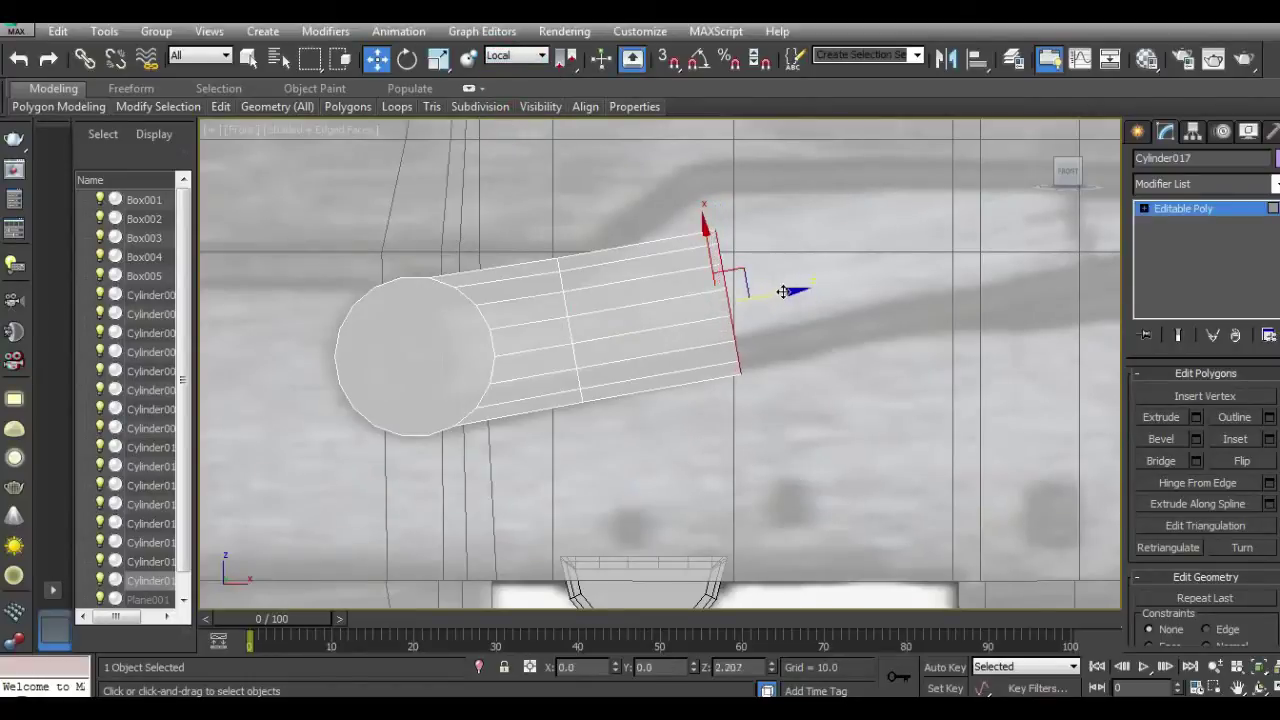
drag(719, 251, 734, 246)
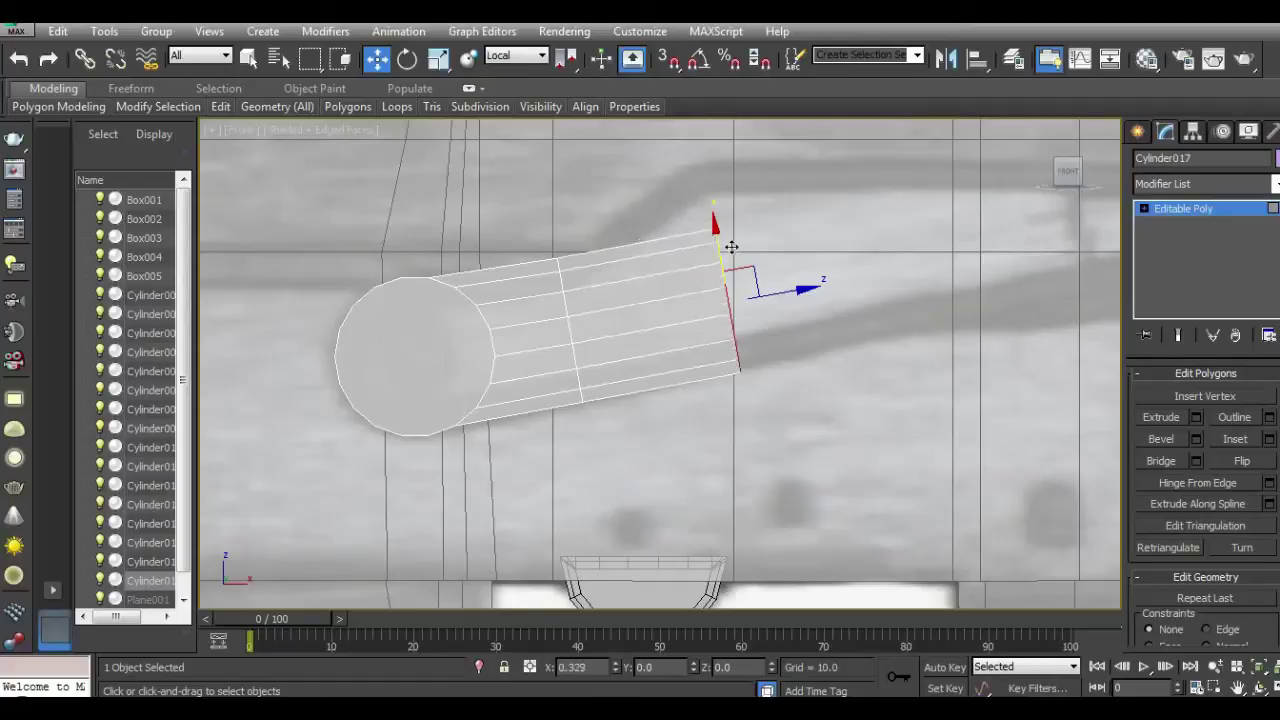
click(1145, 209)
Step: Select the end vertices and raise the top ones in View coordinates so the tip flares upward
key(1)
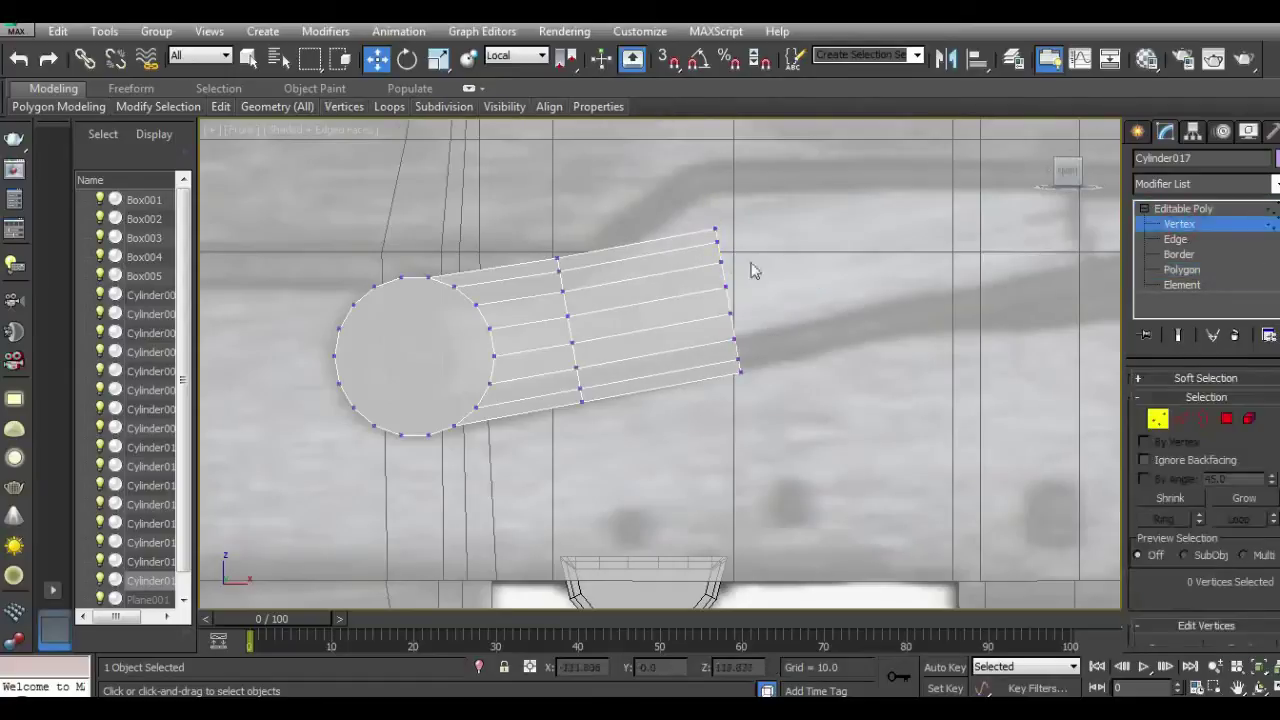
drag(777, 267, 777, 268)
drag(735, 337, 734, 320)
click(18, 58)
click(516, 56)
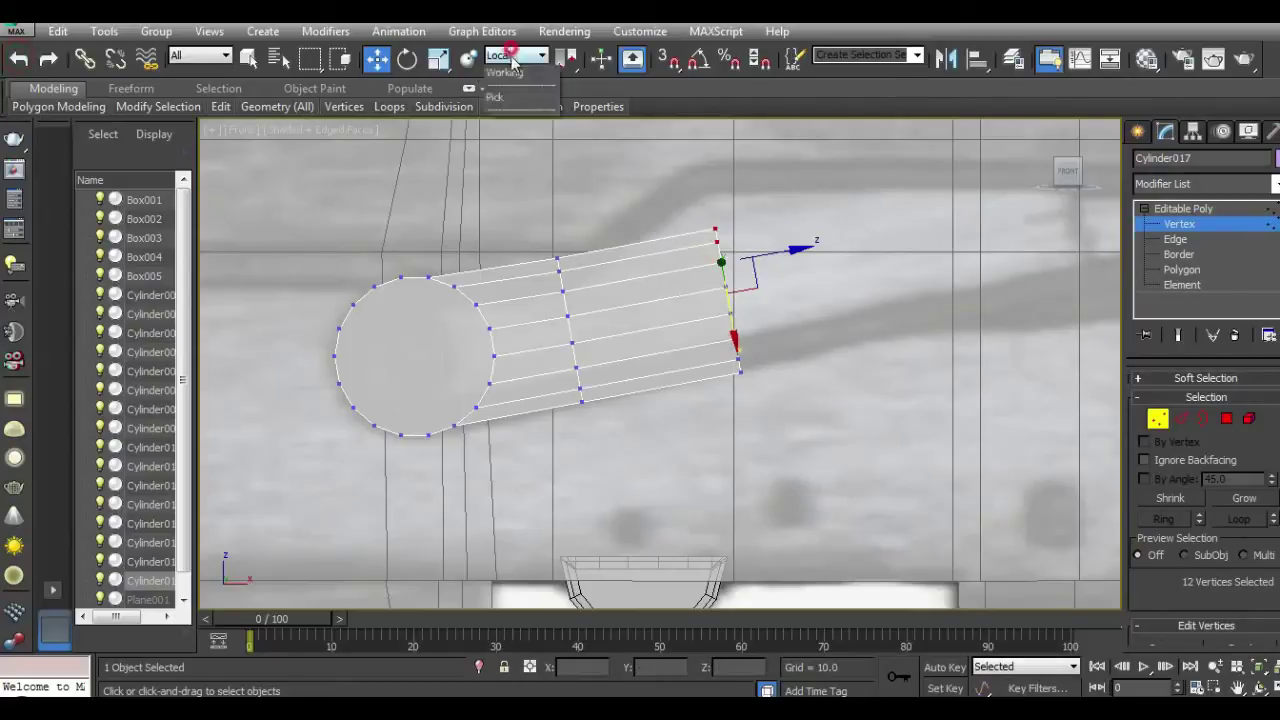
click(513, 72)
mouse_move(719, 200)
mouse_down()
mouse_move(723, 140)
mouse_move(808, 257)
mouse_up()
drag(726, 190, 719, 196)
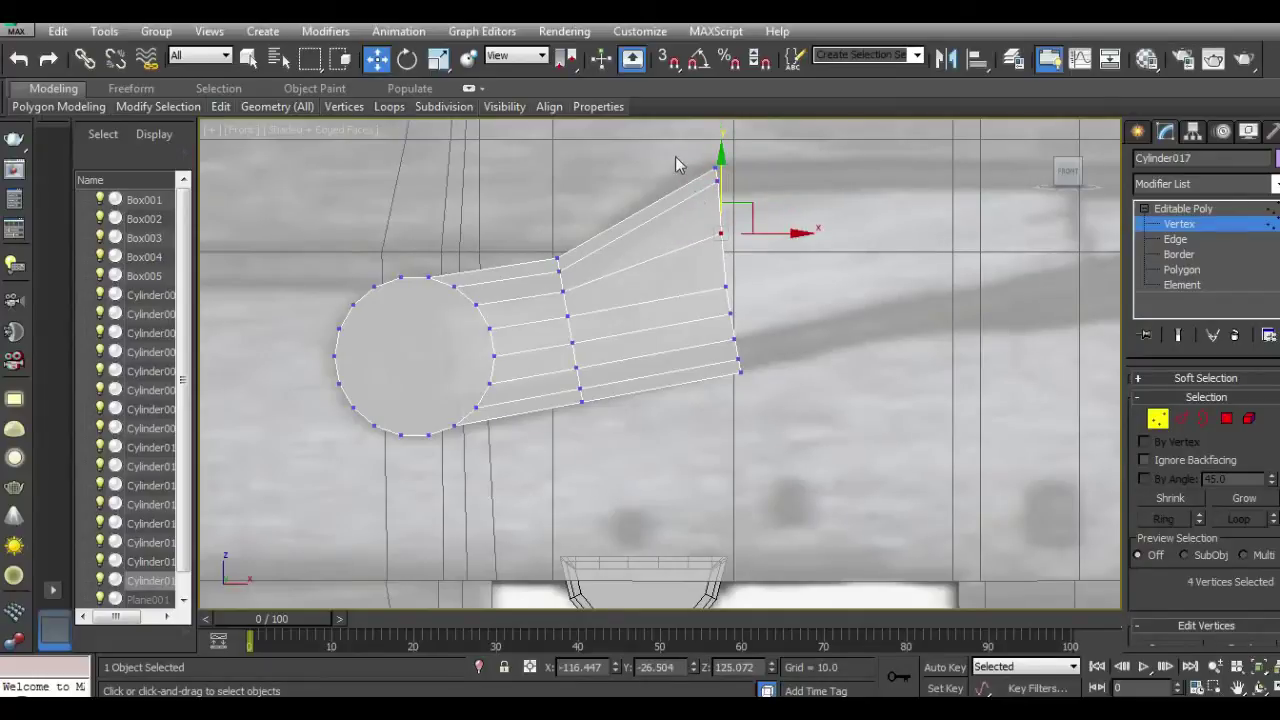
Step: Shift the whole end column of vertices slightly left and Make Planar the flared end face
drag(676, 150, 824, 392)
drag(776, 282, 762, 280)
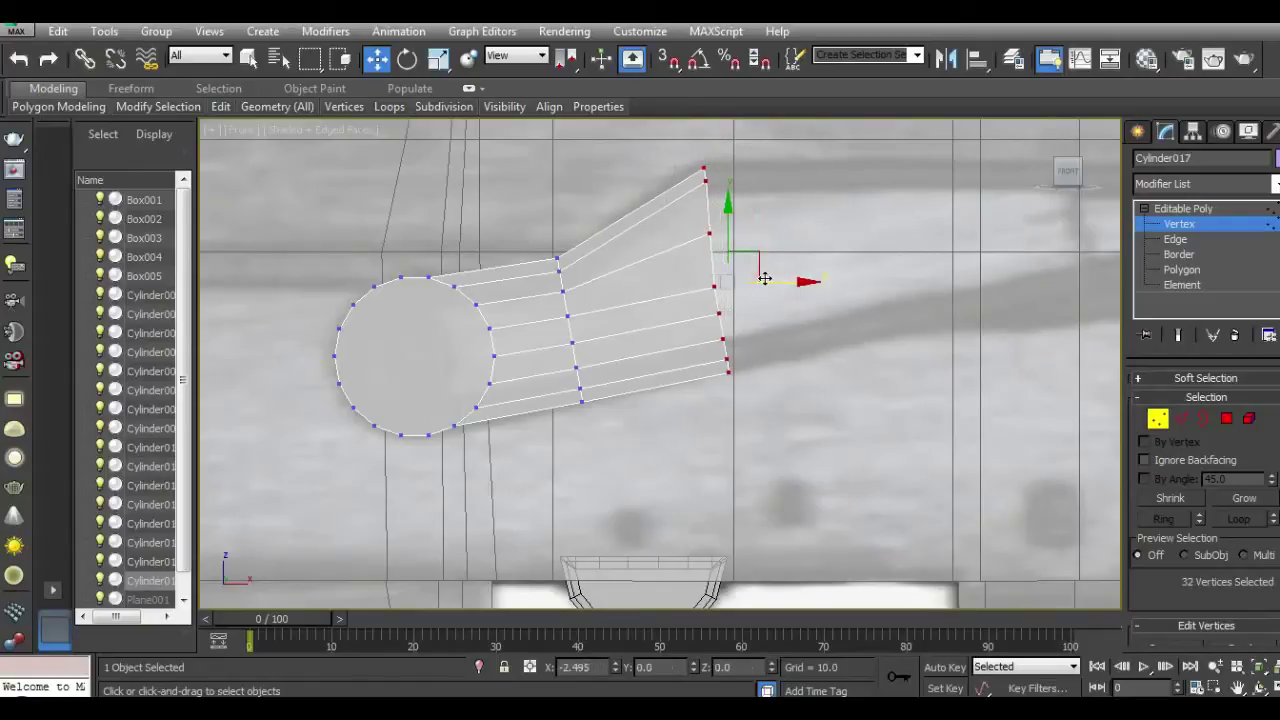
click(1227, 420)
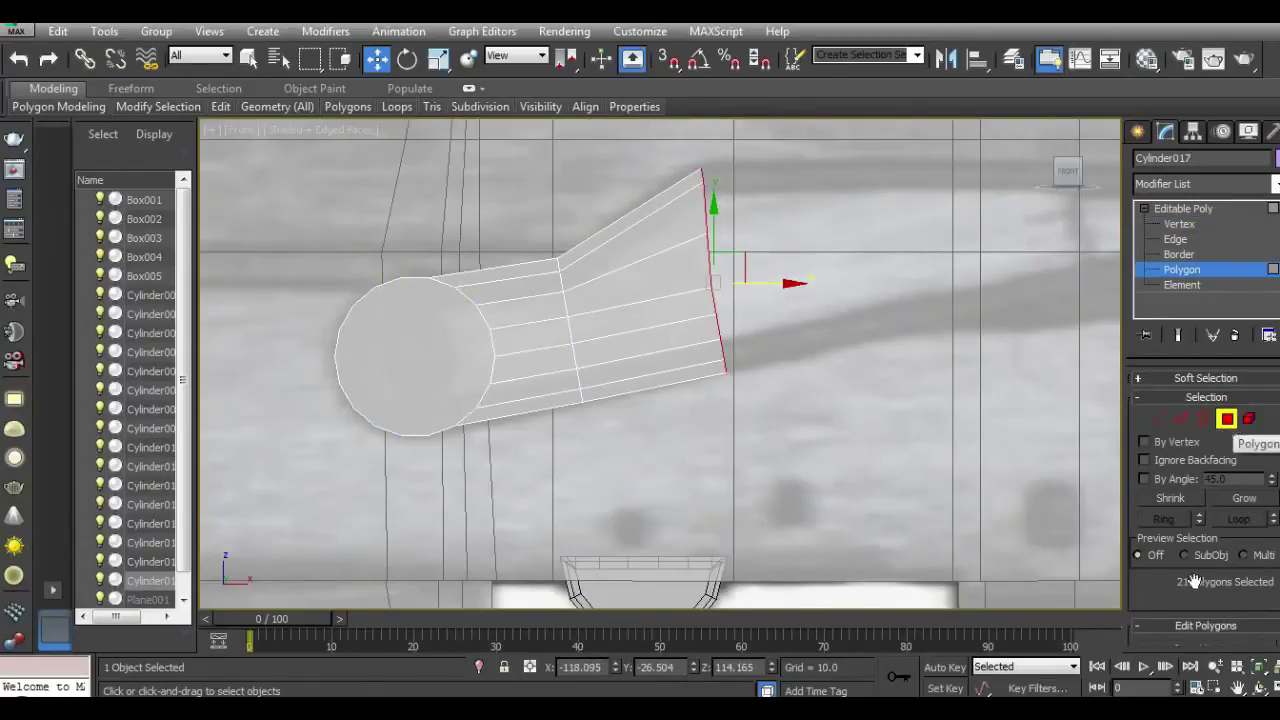
scroll(1196, 590, down, 5)
click(1179, 621)
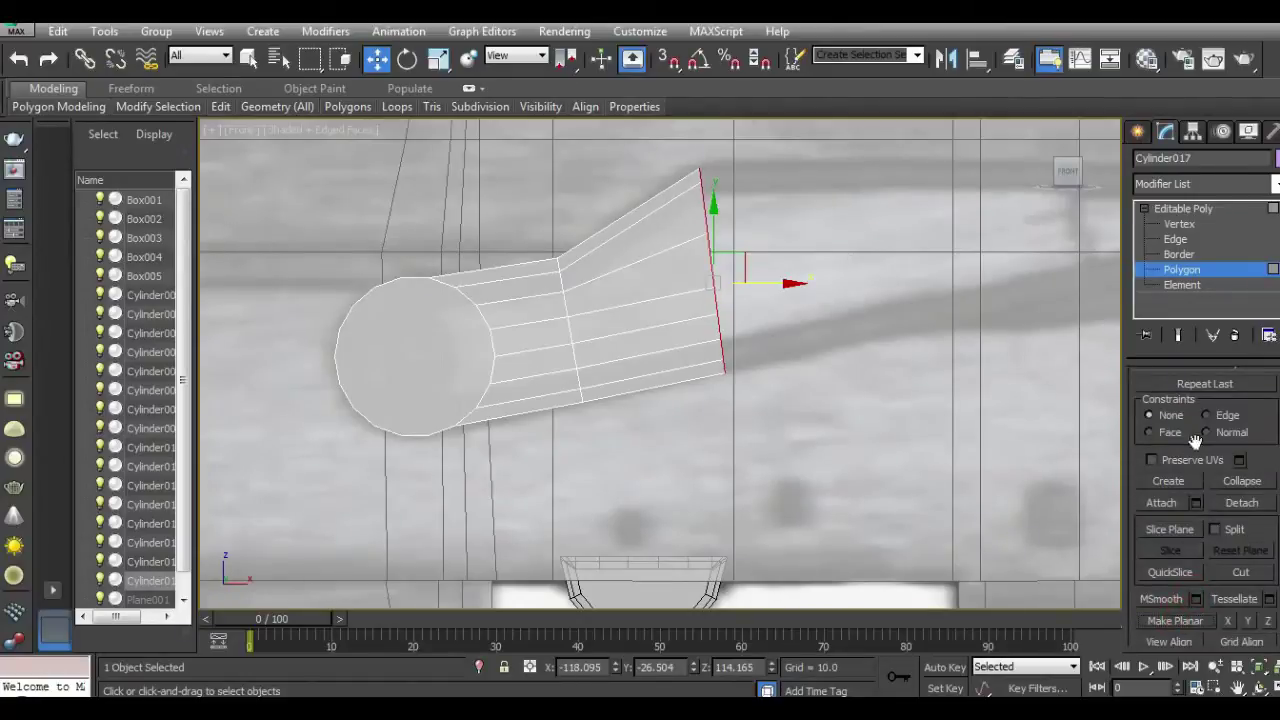
drag(1256, 404, 1266, 591)
Step: Extrude the end face once more and scale it down to 95 percent
click(1196, 388)
mouse_move(710, 301)
middle_down()
mouse_move(640, 351)
mouse_move(582, 357)
middle_up()
click(363, 497)
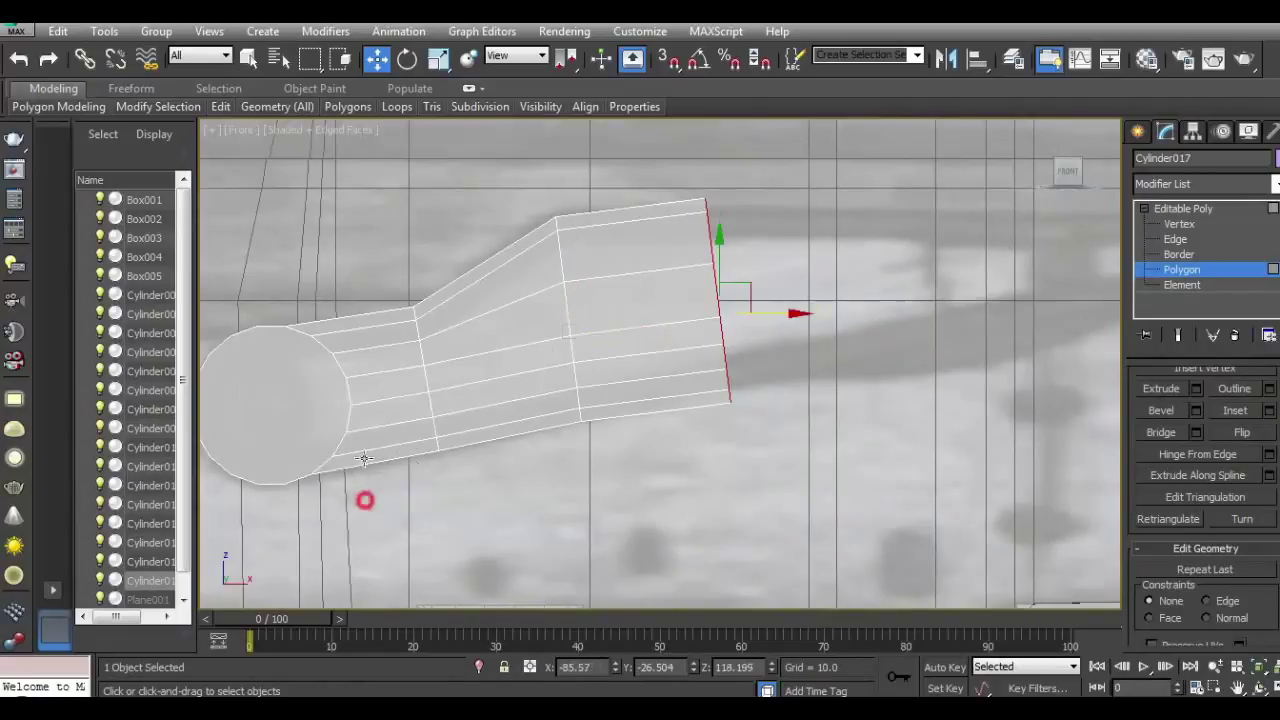
key(r)
click(728, 295)
drag(728, 295, 731, 298)
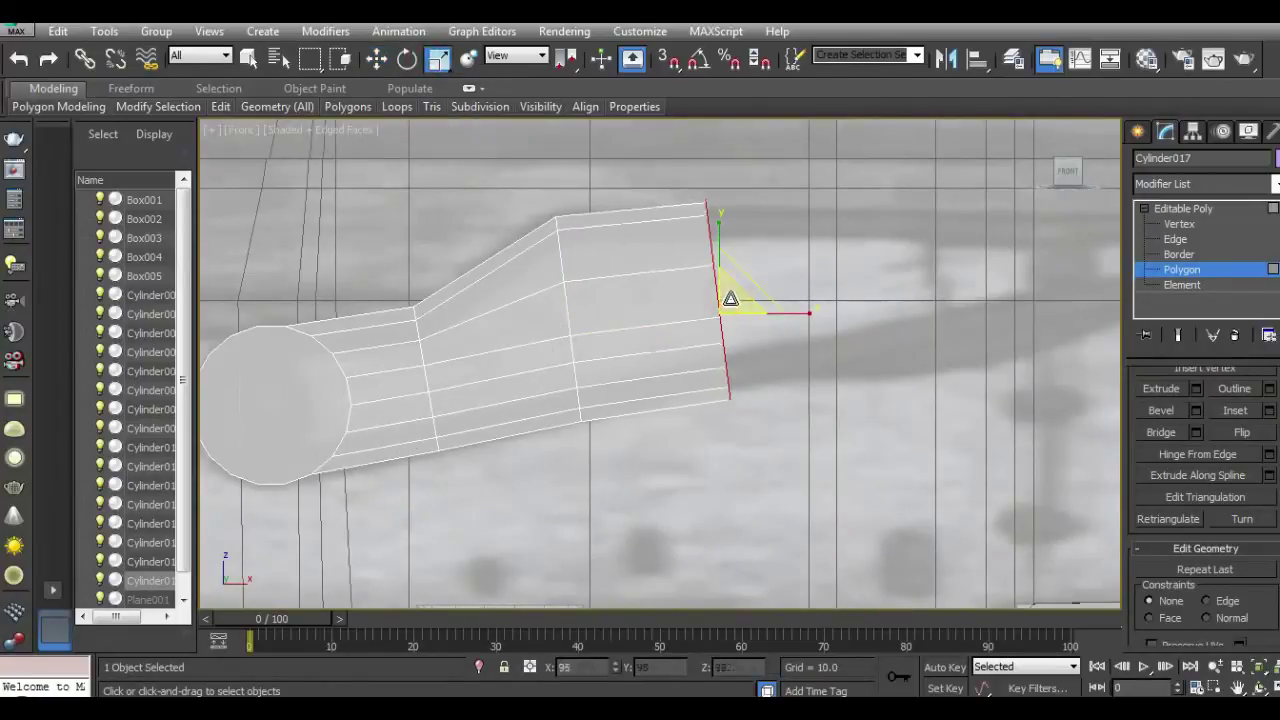
Step: Extrude a longer end segment, shrink its face slightly and rotate it to stand vertical
click(1196, 388)
mouse_move(900, 406)
middle_down()
mouse_move(758, 391)
mouse_move(685, 401)
middle_up()
drag(368, 470, 367, 469)
click(363, 497)
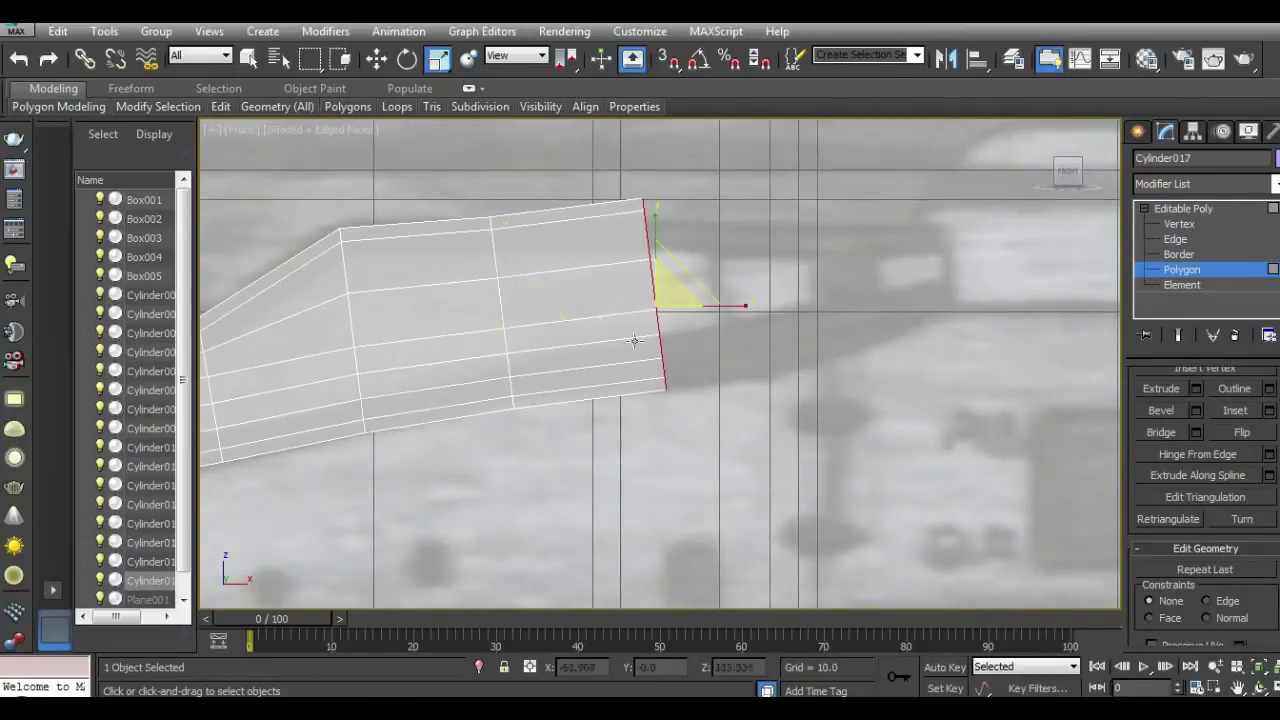
drag(669, 291, 666, 298)
key(e)
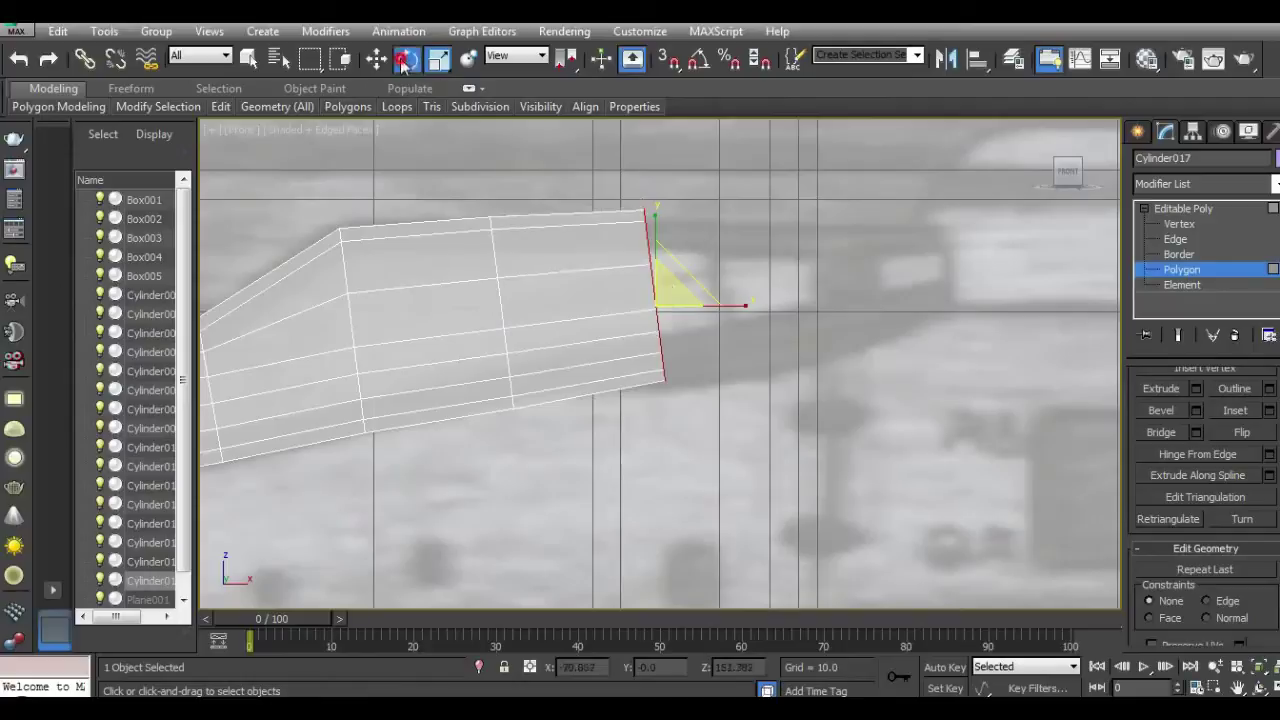
mouse_move(688, 244)
mouse_down()
mouse_move(700, 263)
mouse_move(654, 258)
mouse_up()
key(w)
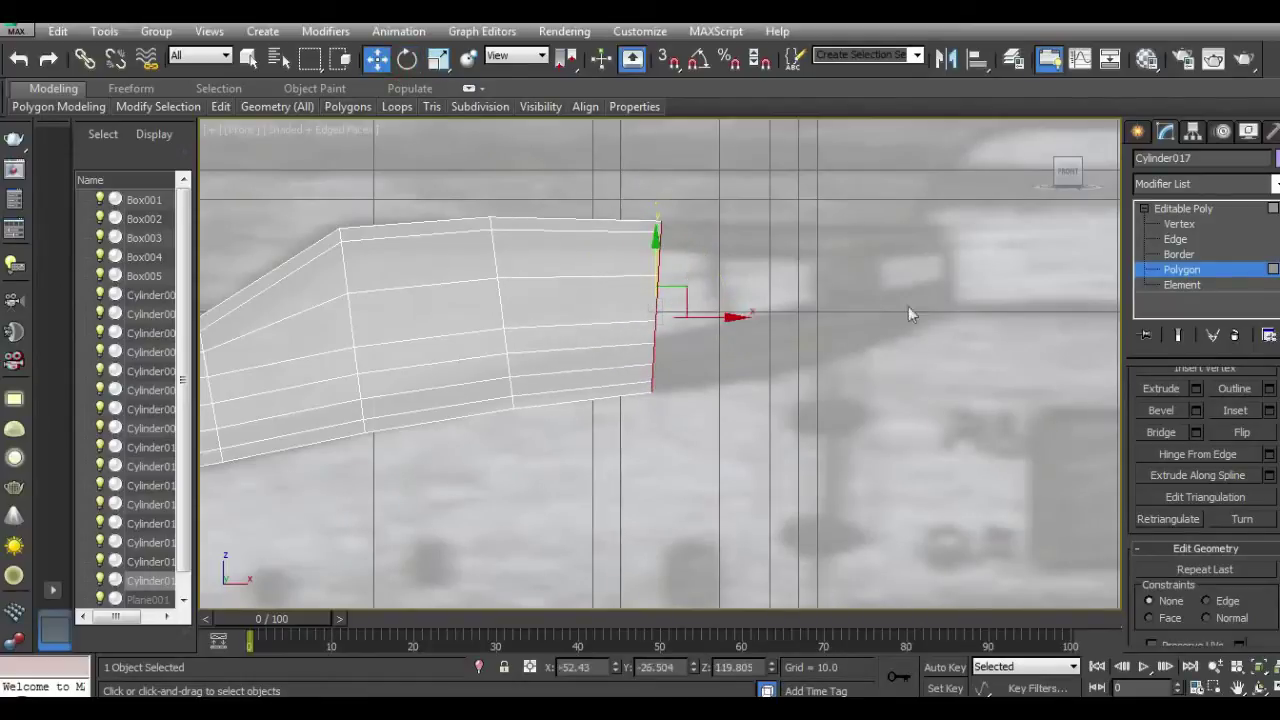
Step: Extrude another segment, then raise and scale down its end face to taper the lever
click(1196, 388)
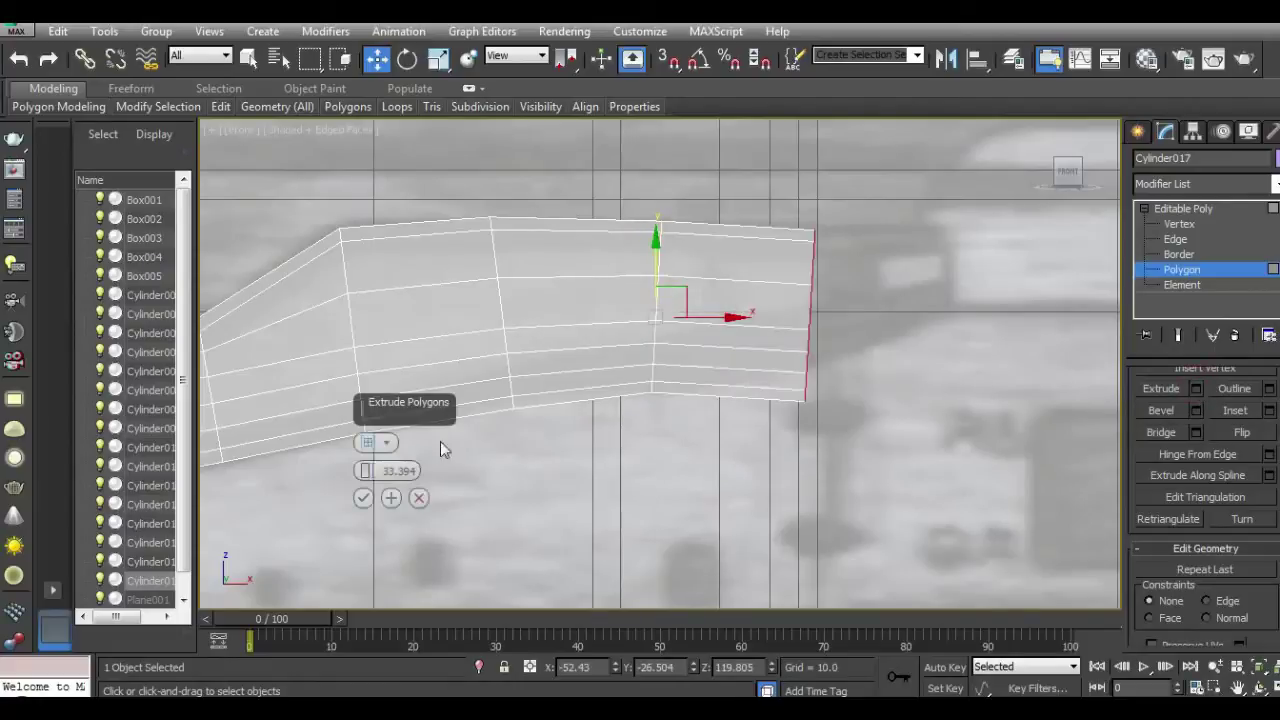
click(367, 494)
drag(806, 277, 806, 267)
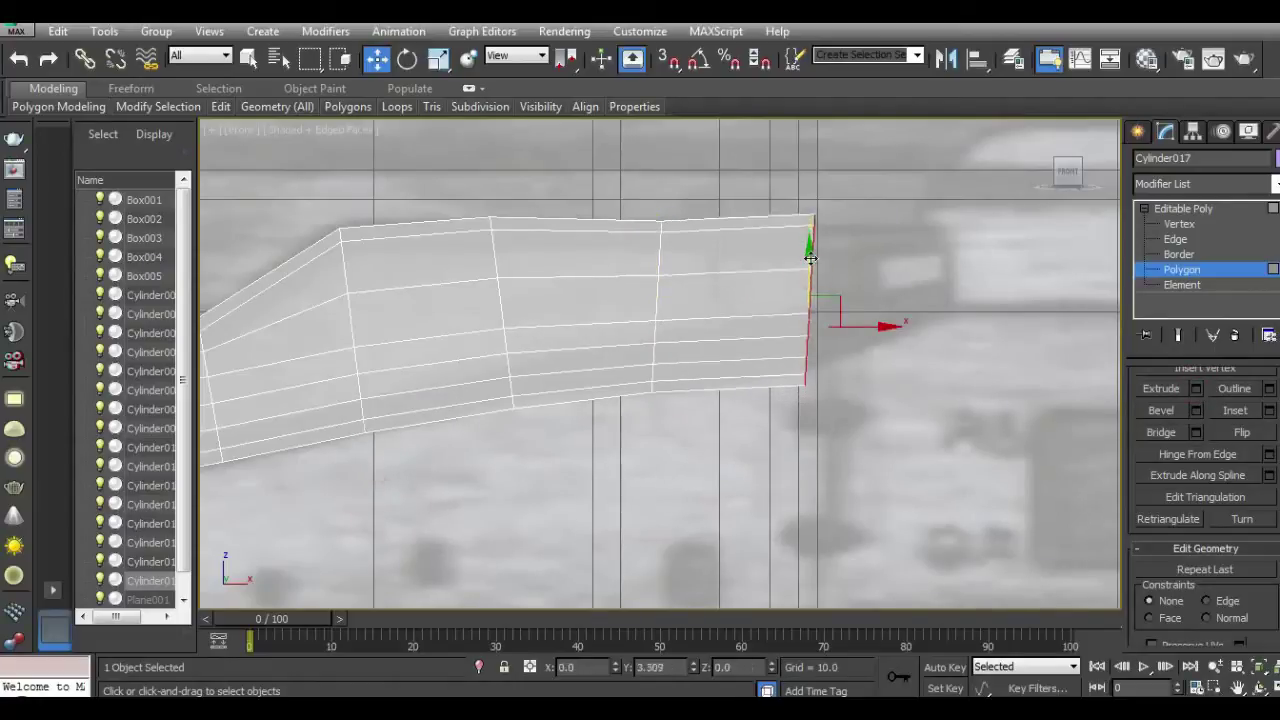
click(438, 58)
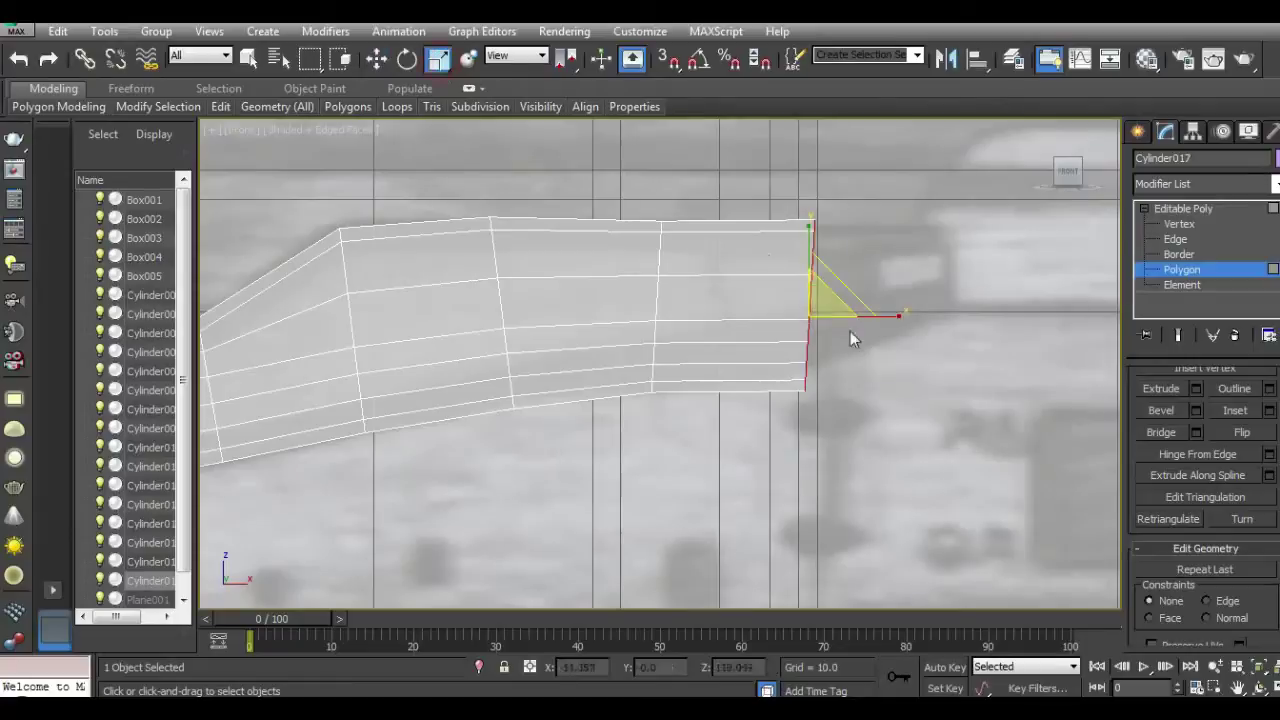
drag(828, 300, 828, 322)
key(w)
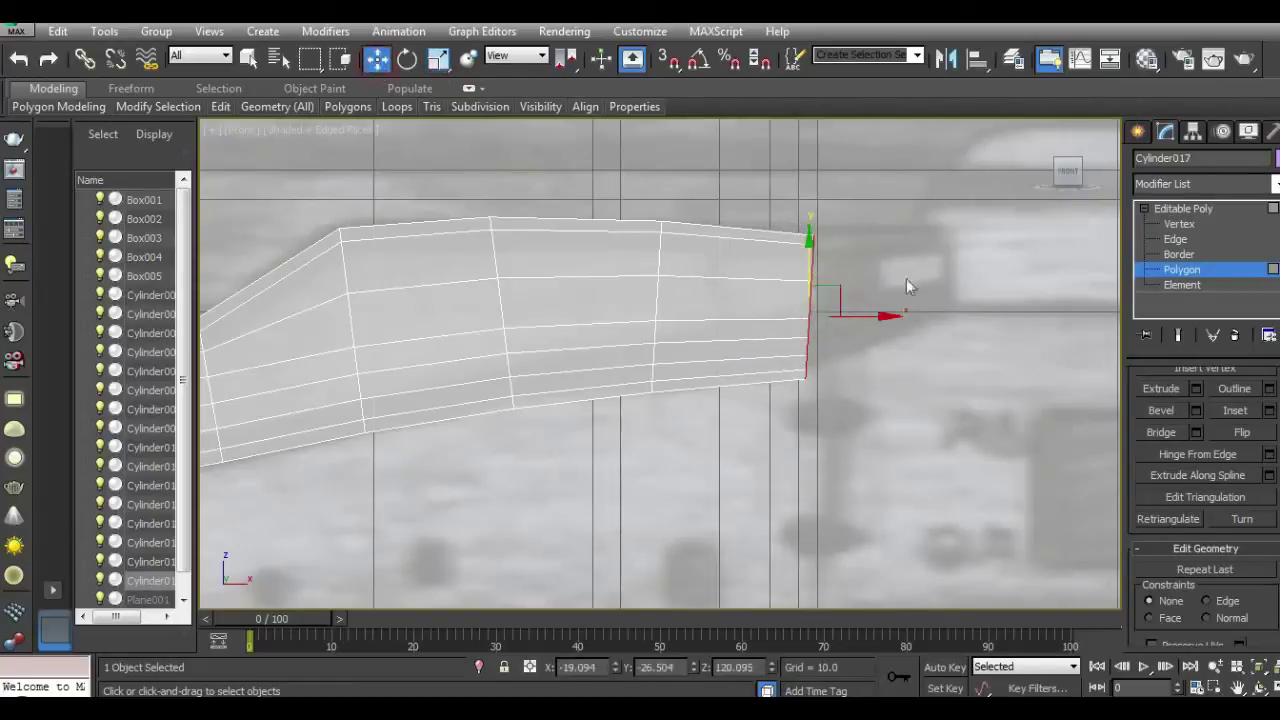
drag(810, 265, 828, 256)
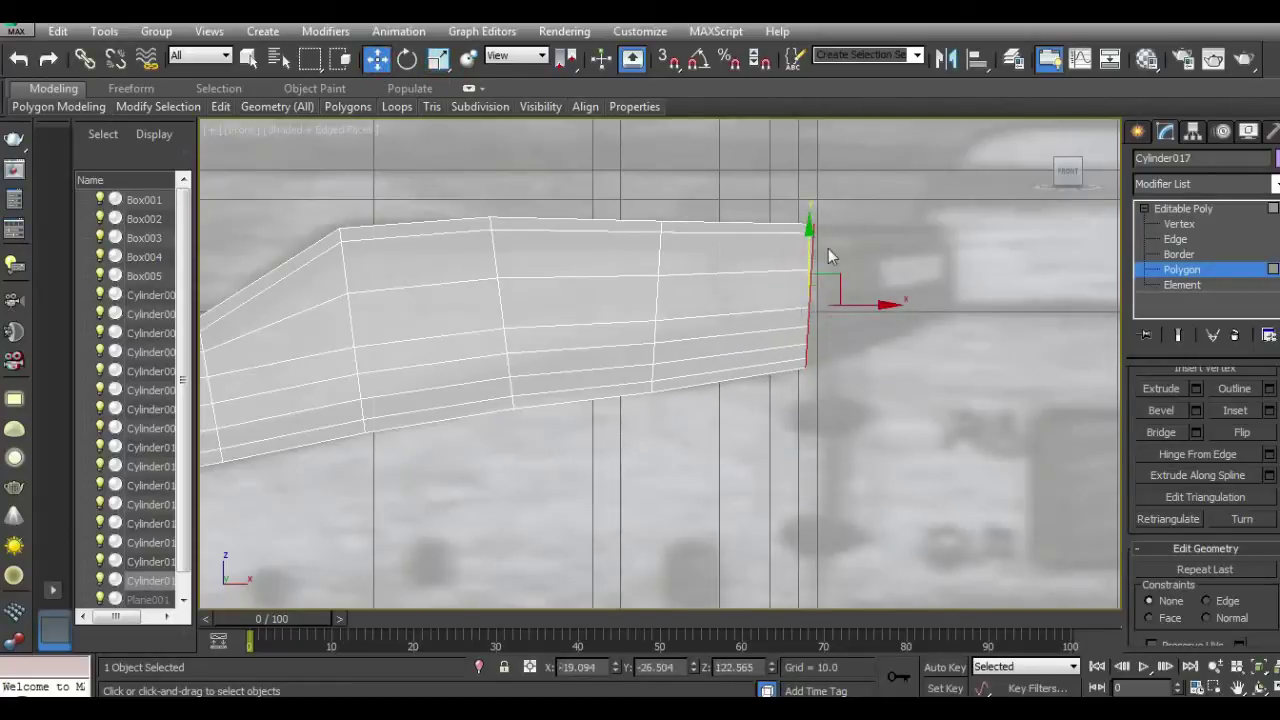
Step: Extrude a shorter final segment and raise and position its squared-off end face
click(1197, 389)
drag(365, 470, 367, 484)
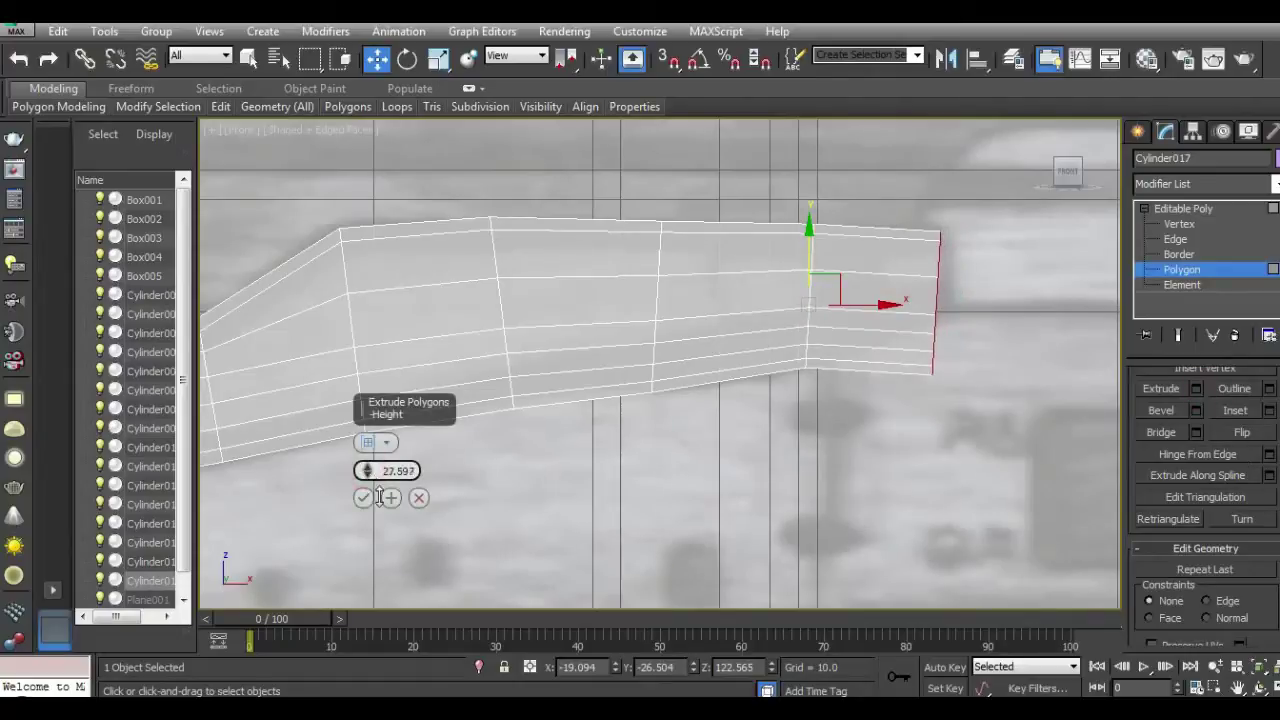
click(362, 497)
mouse_move(936, 264)
mouse_down()
mouse_move(936, 242)
mouse_move(977, 220)
mouse_move(991, 234)
mouse_move(962, 300)
mouse_up()
click(407, 58)
key(r)
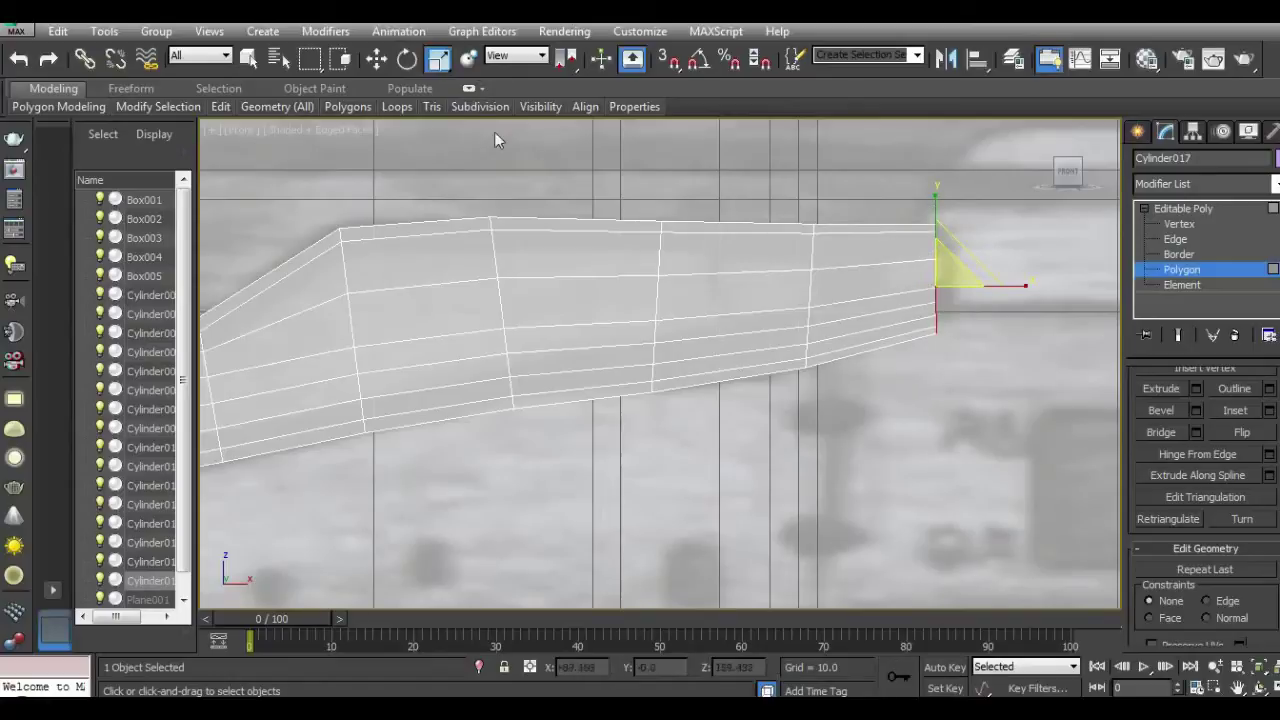
click(376, 58)
drag(935, 236, 995, 277)
Step: Switch Cylinder017 to Edge level and select edge loops around the lever
key(r)
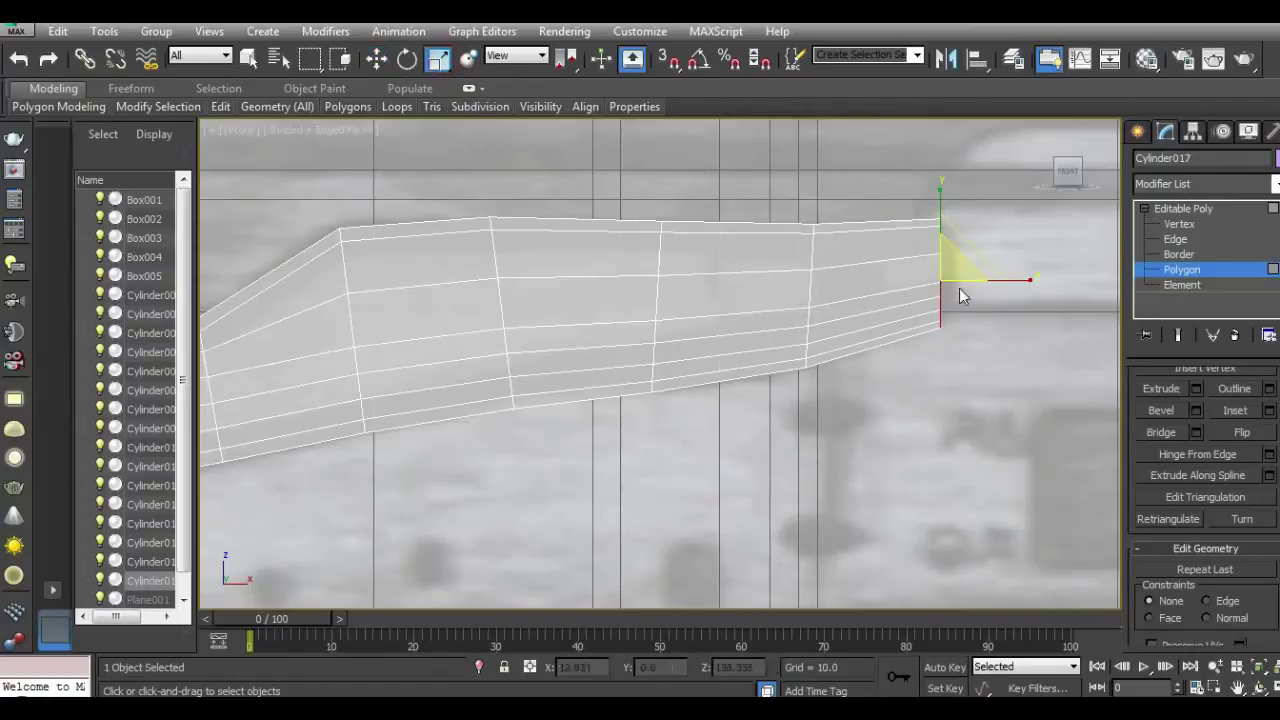
scroll(834, 226, down, 3)
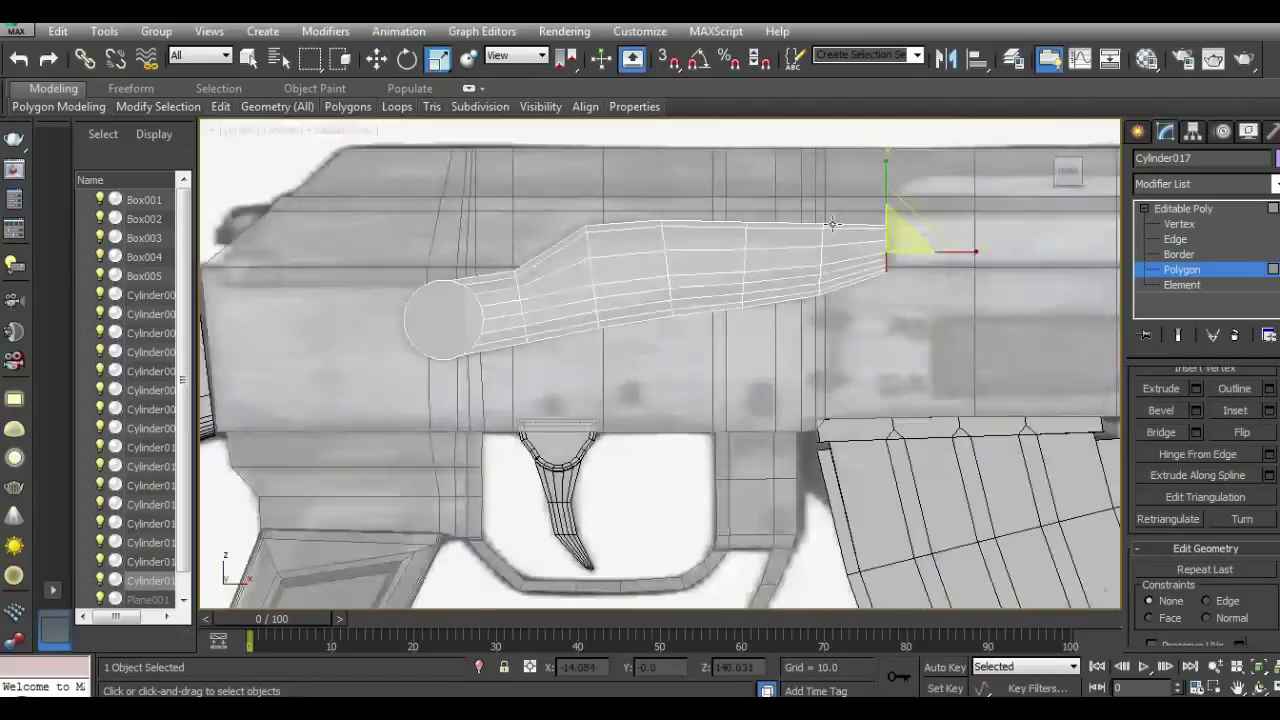
scroll(832, 224, down, 1)
click(1190, 224)
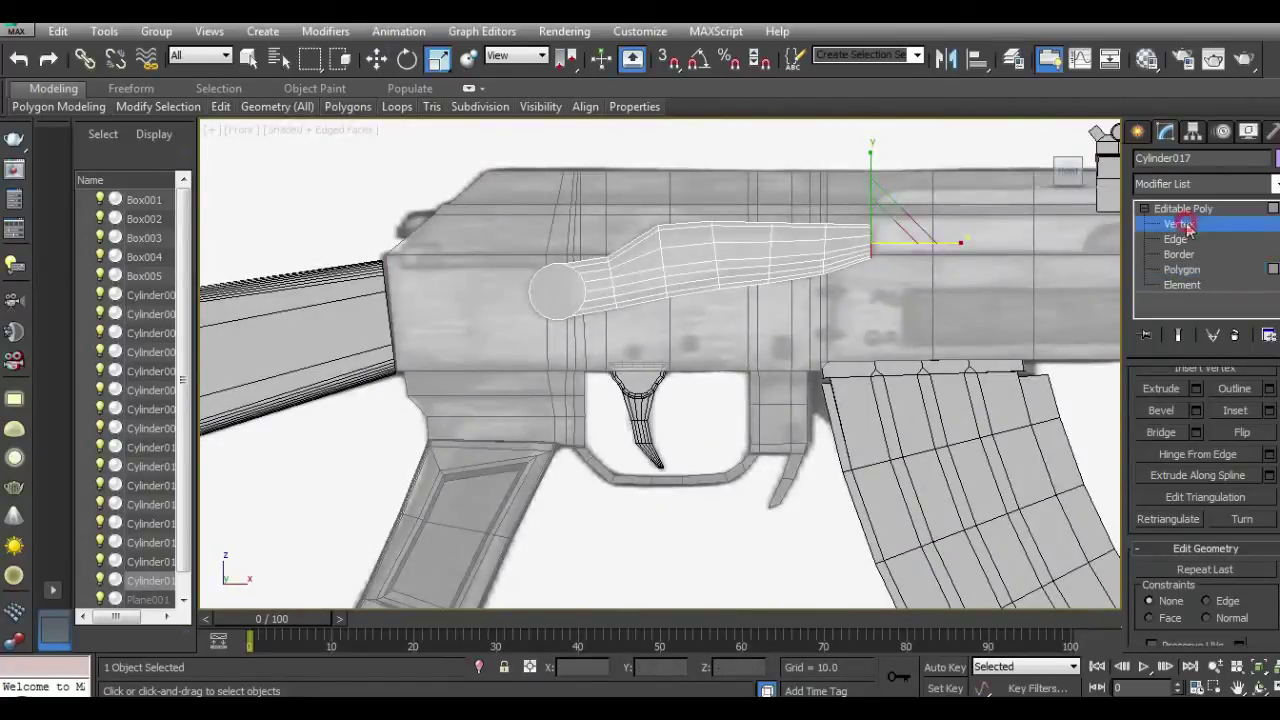
click(1185, 240)
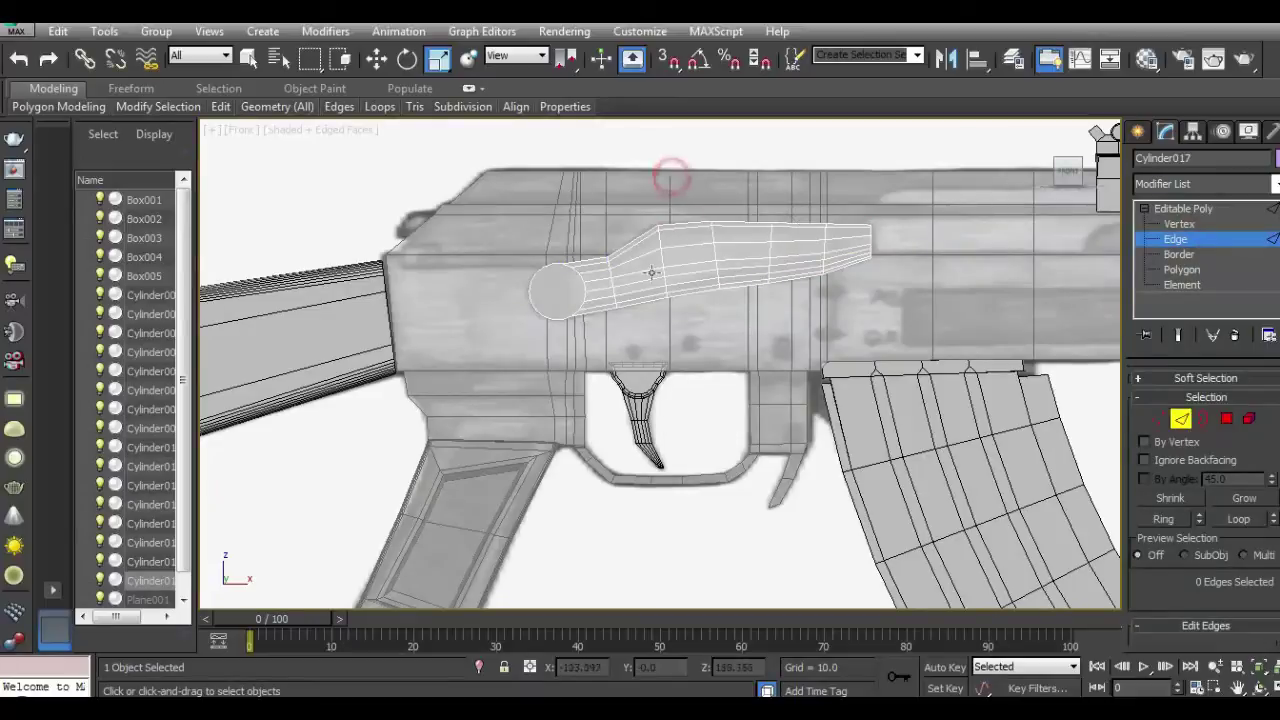
scroll(656, 273, up, 3)
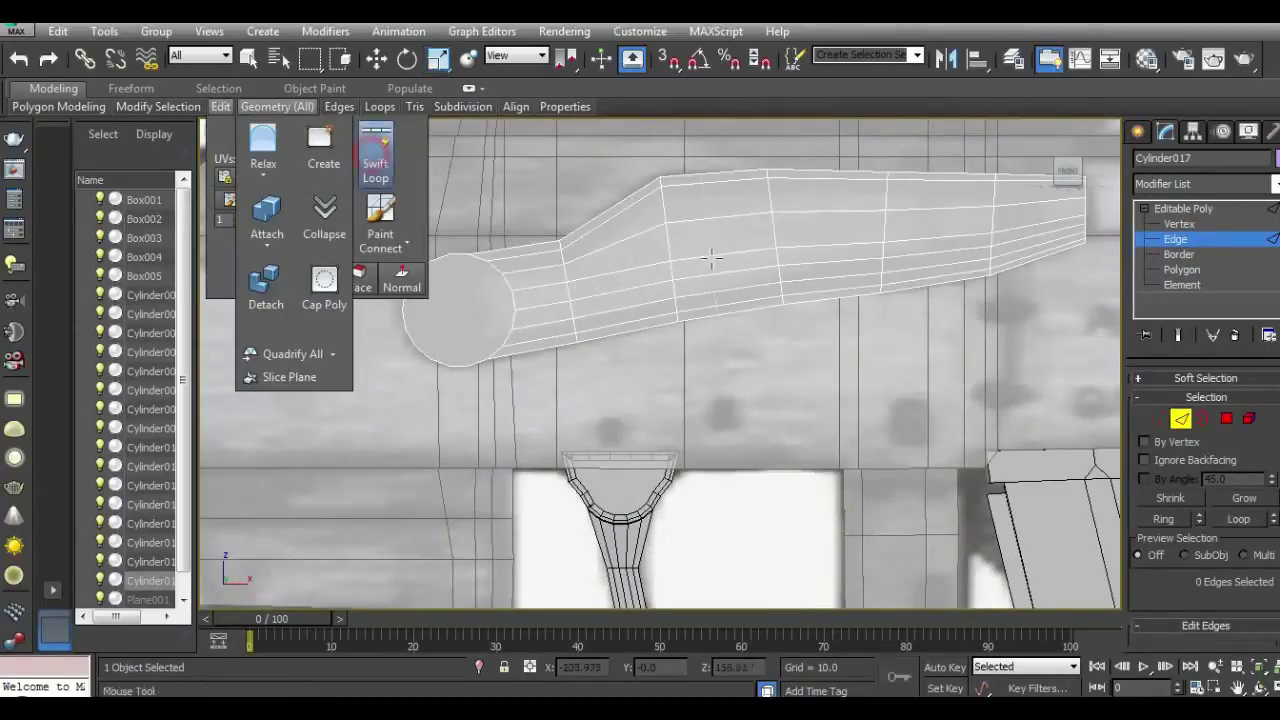
double_click(659, 231)
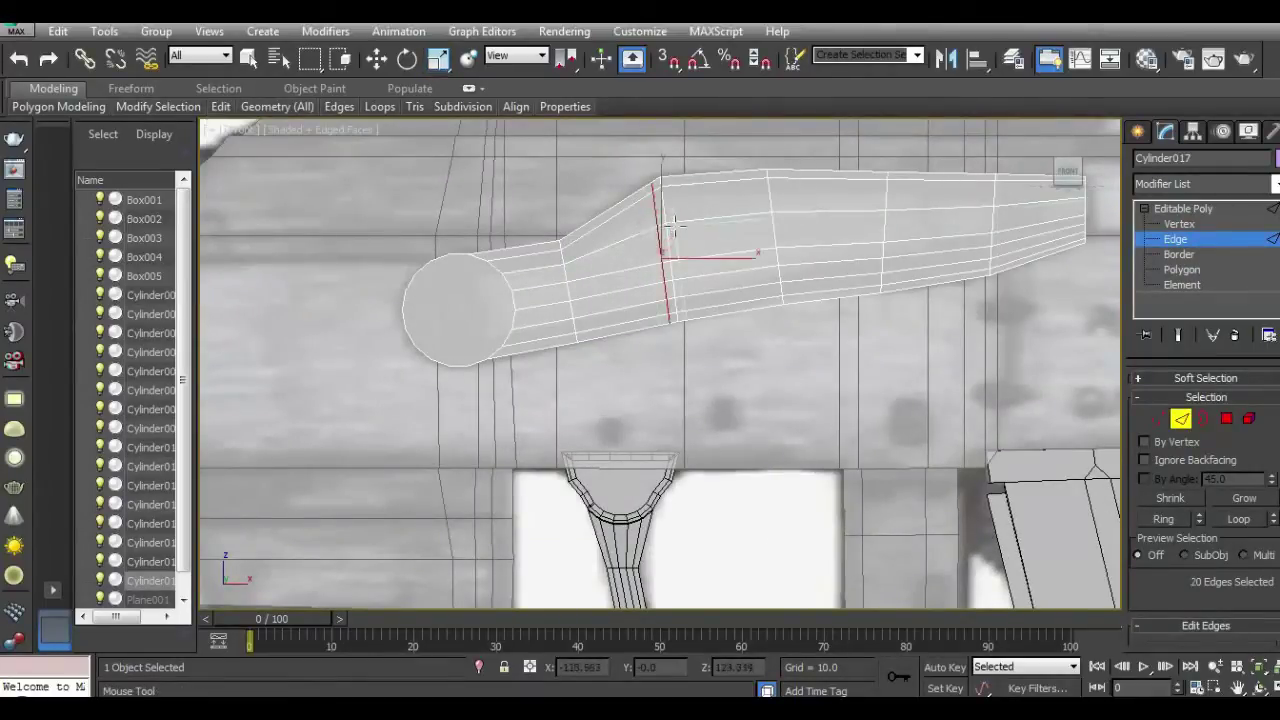
double_click(512, 276)
click(376, 60)
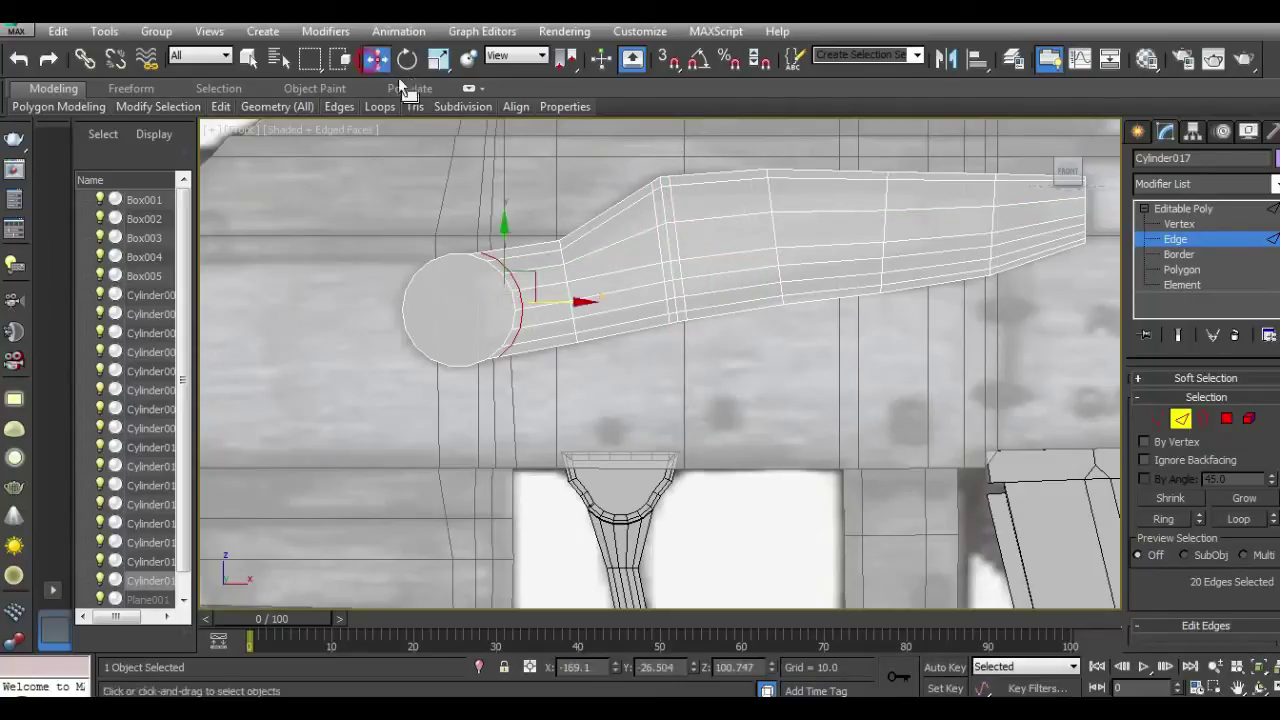
Step: Reselect Cylinder017 and add a Swift Loop edge loop near the lever's tip
click(1185, 208)
scroll(618, 340, down, 5)
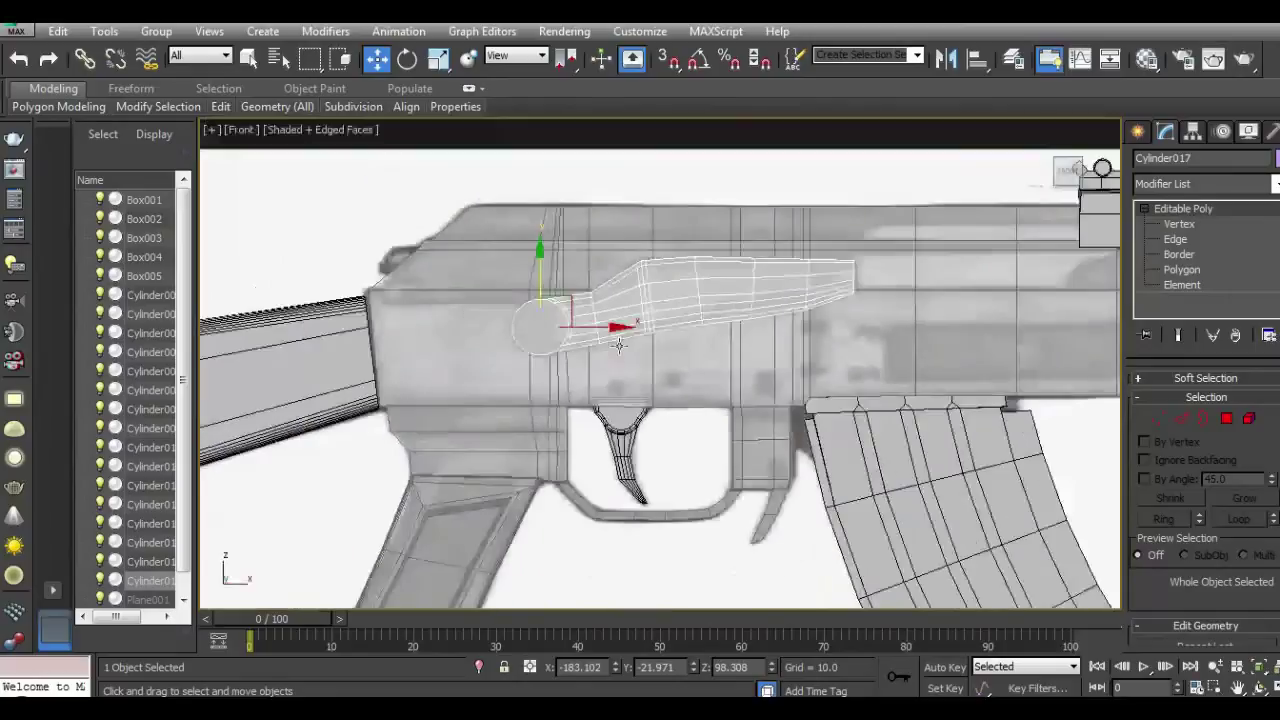
click(686, 440)
scroll(818, 271, up, 3)
click(880, 278)
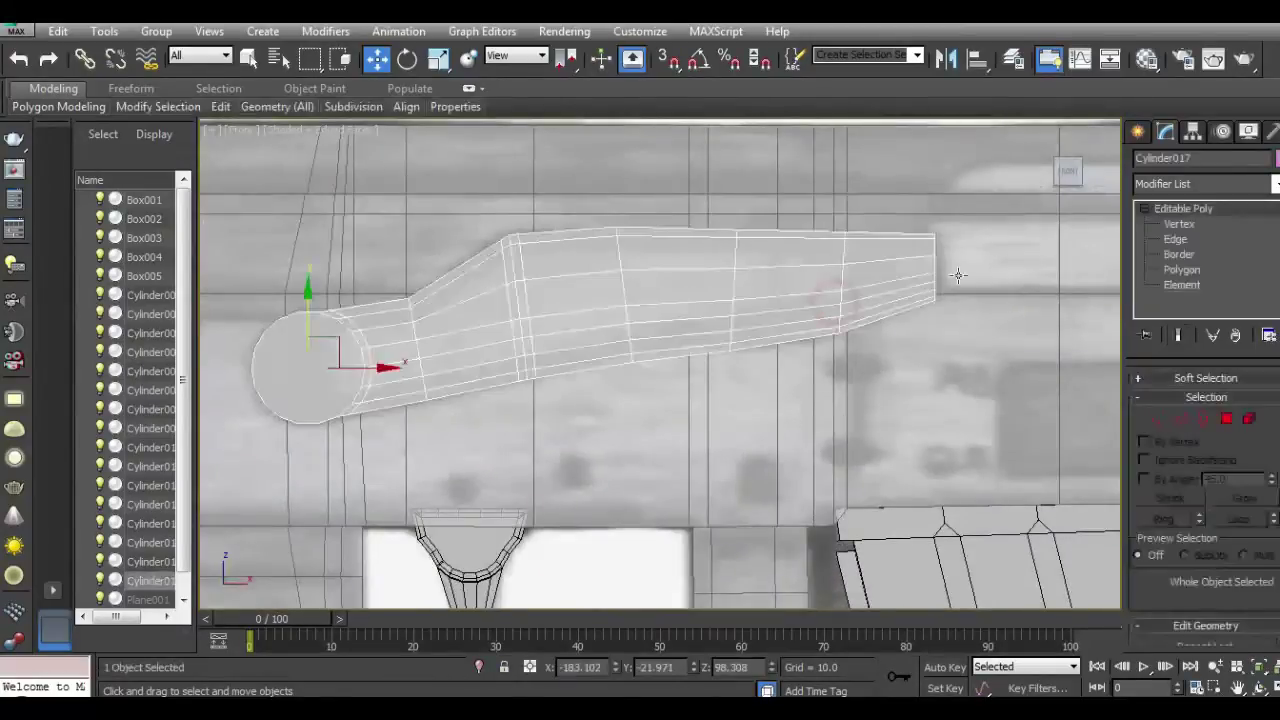
scroll(958, 276, up, 2)
click(373, 158)
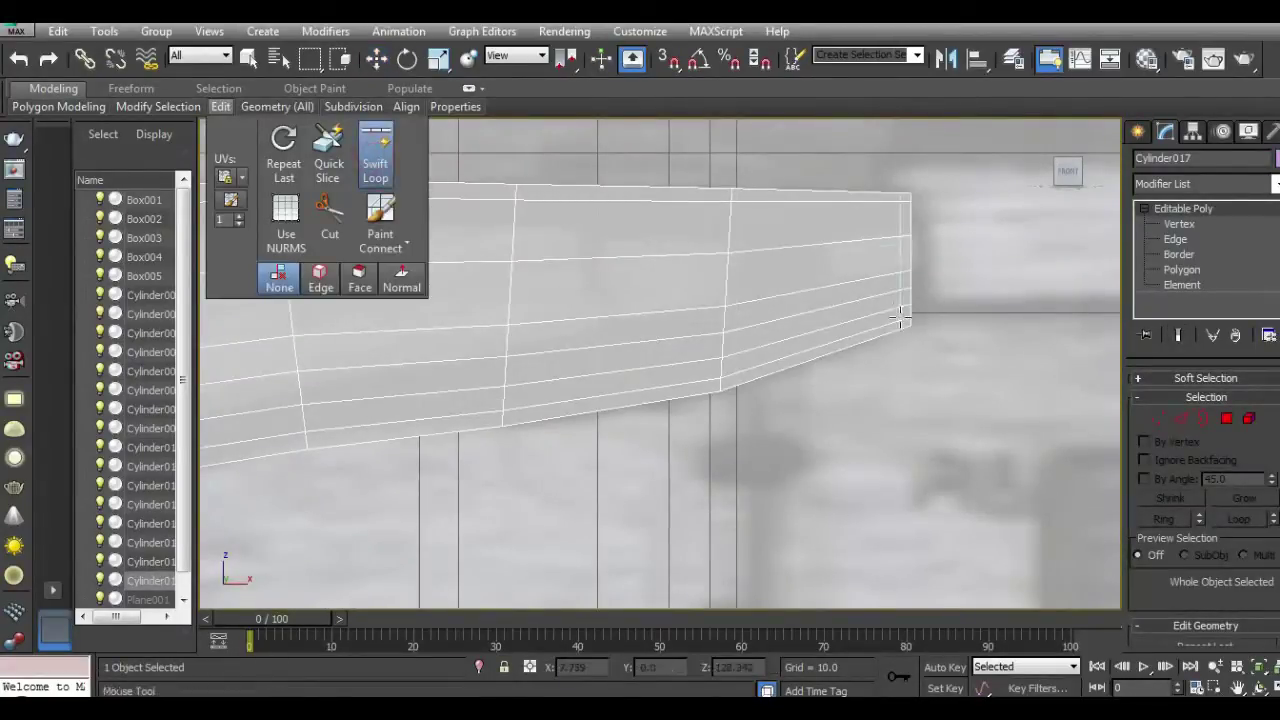
click(878, 298)
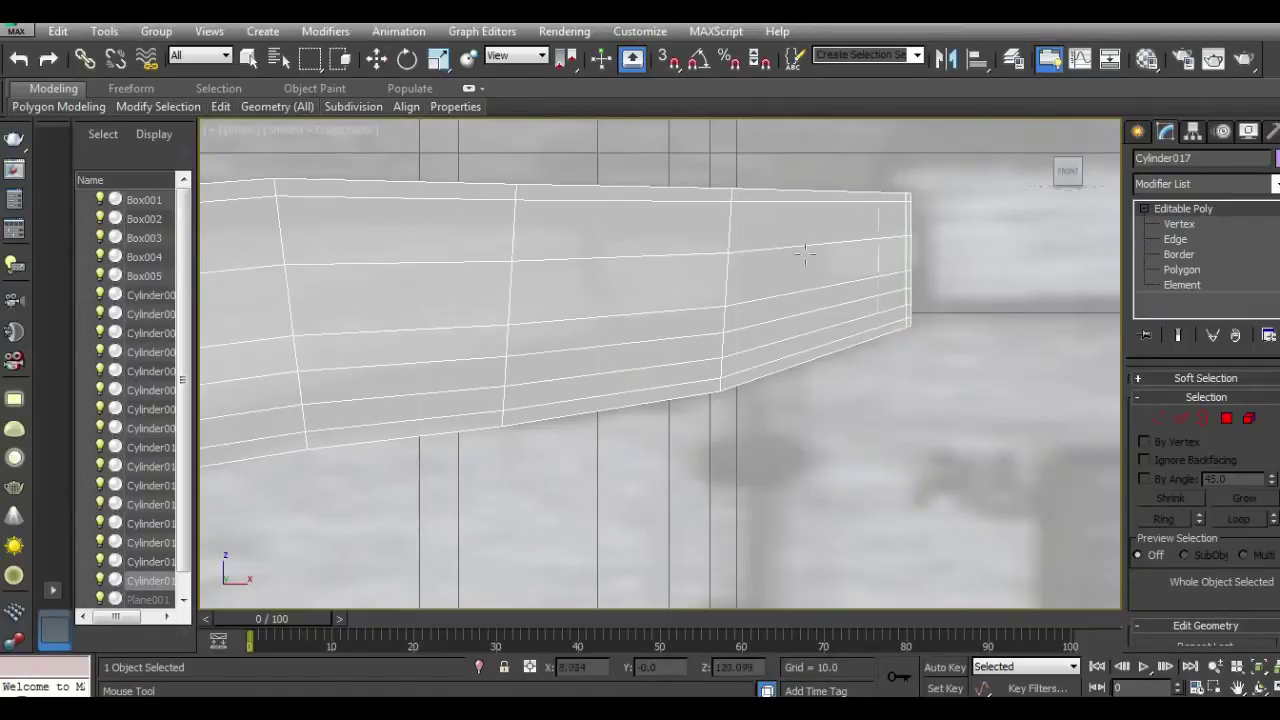
click(380, 60)
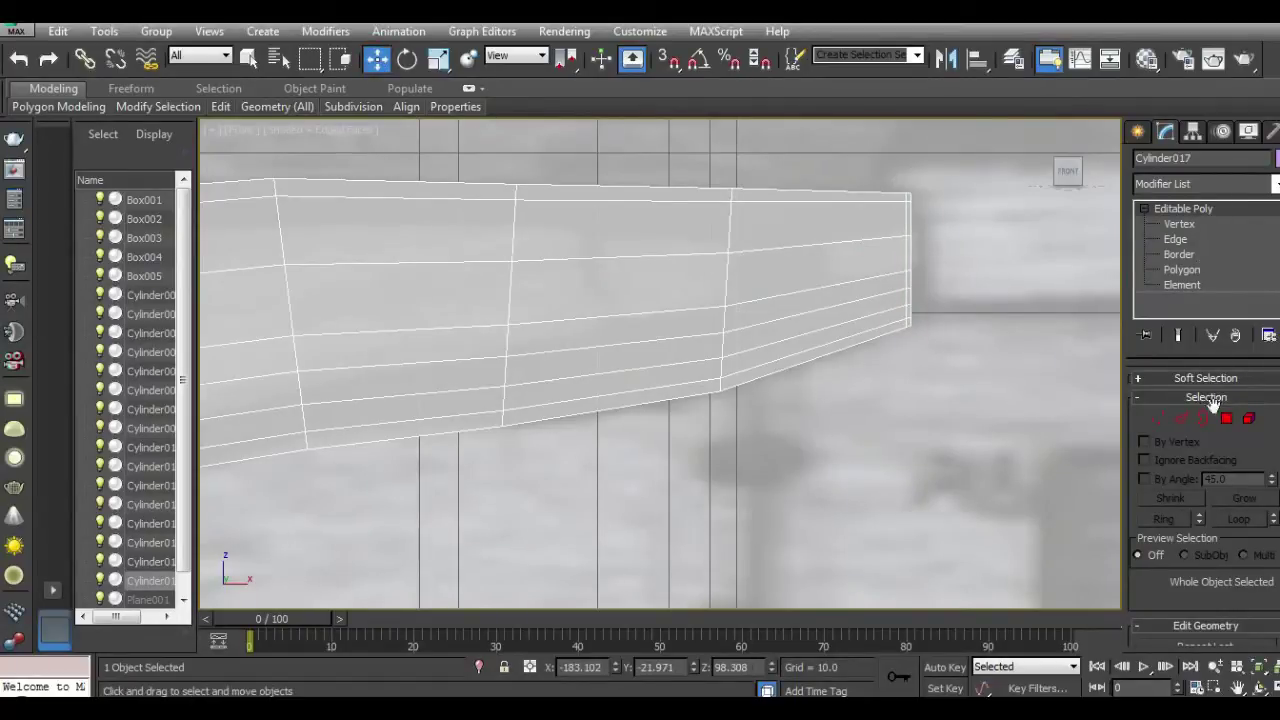
Step: Select the lever's top and bottom outline edge loops to check them, then clear the selection
click(1187, 425)
double_click(777, 189)
ctrl+double_click(821, 359)
scroll(923, 366, down, 4)
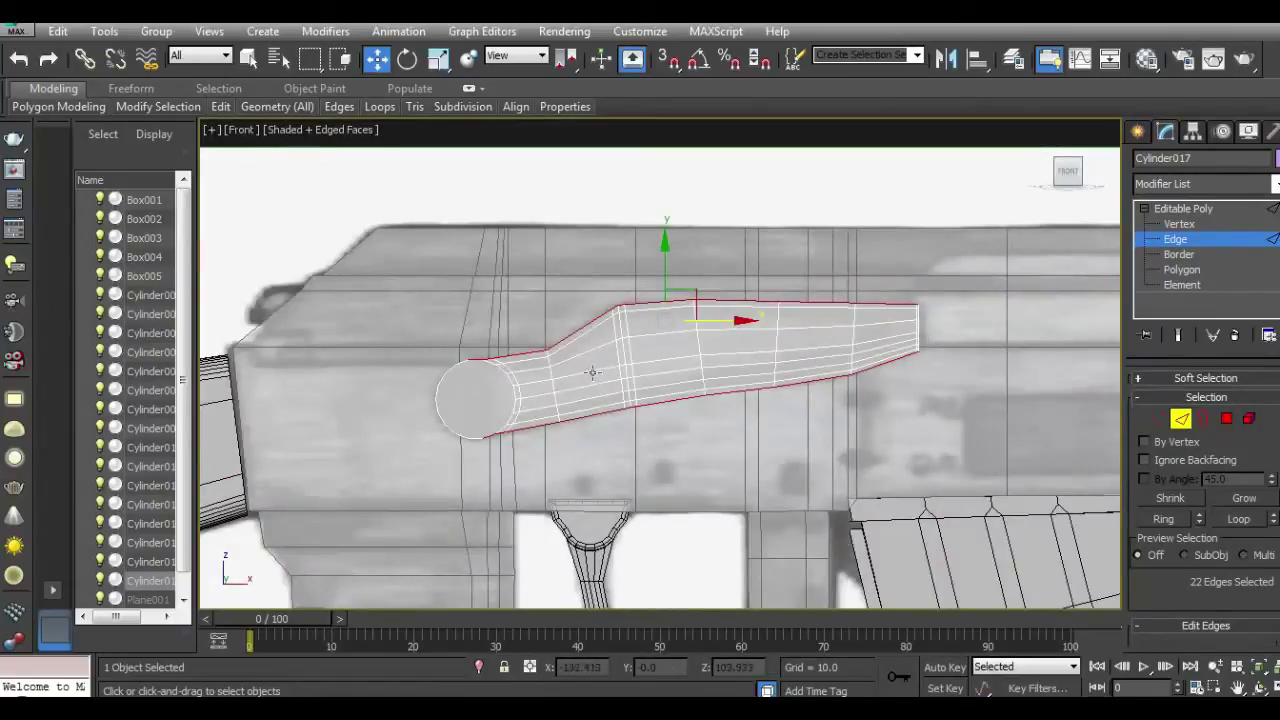
scroll(569, 366, up, 2)
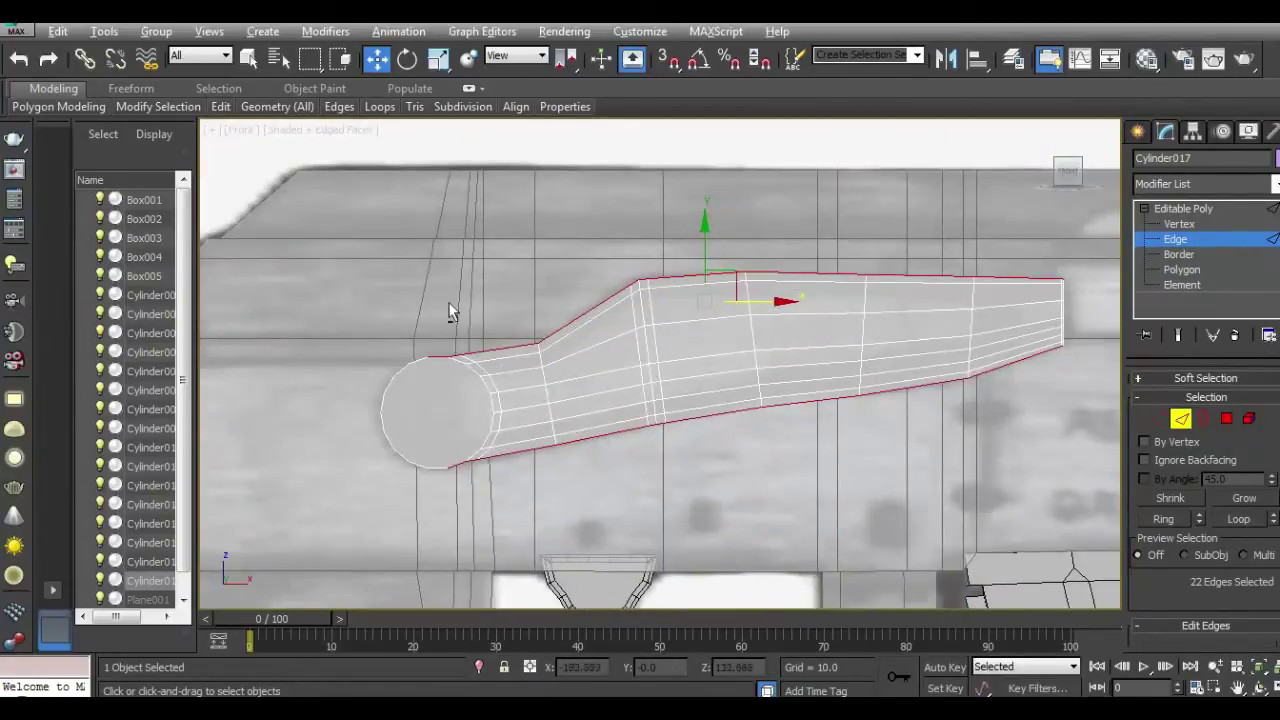
click(776, 487)
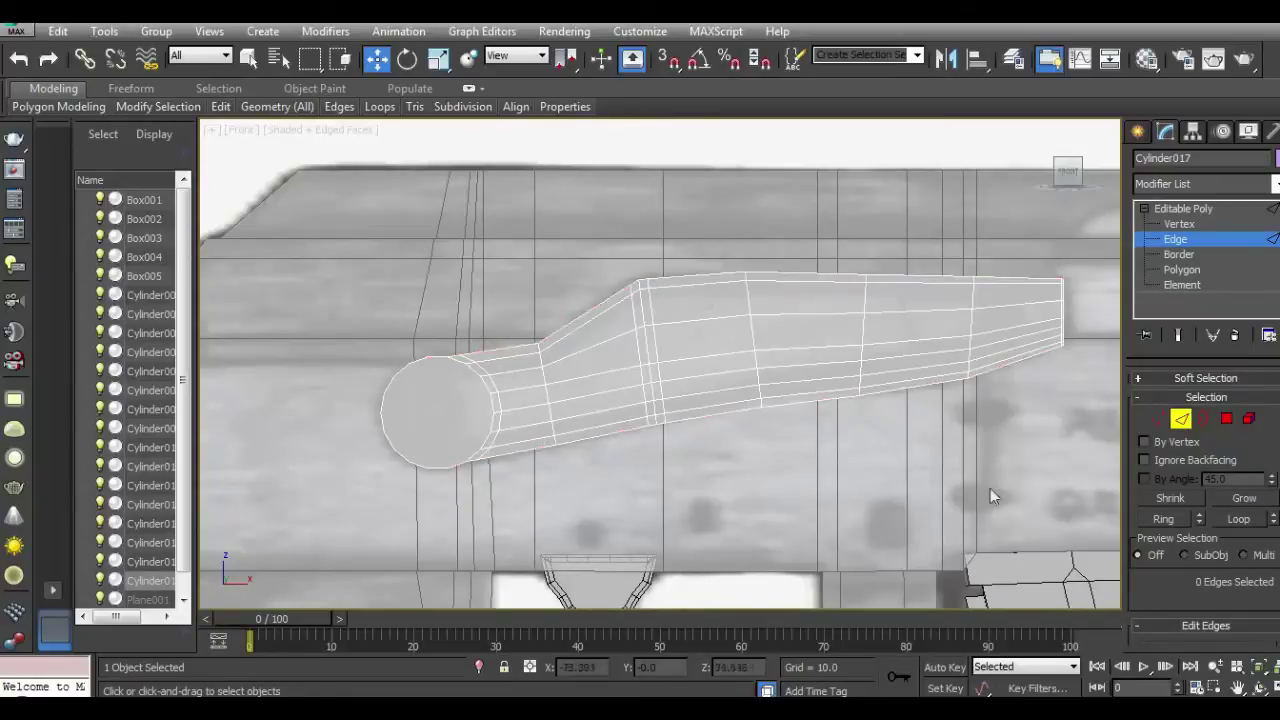
Step: Inset the lever's round pivot end-cap face by about 10.516 units
click(1227, 419)
click(449, 414)
scroll(417, 441, up, 2)
scroll(417, 441, up, 2)
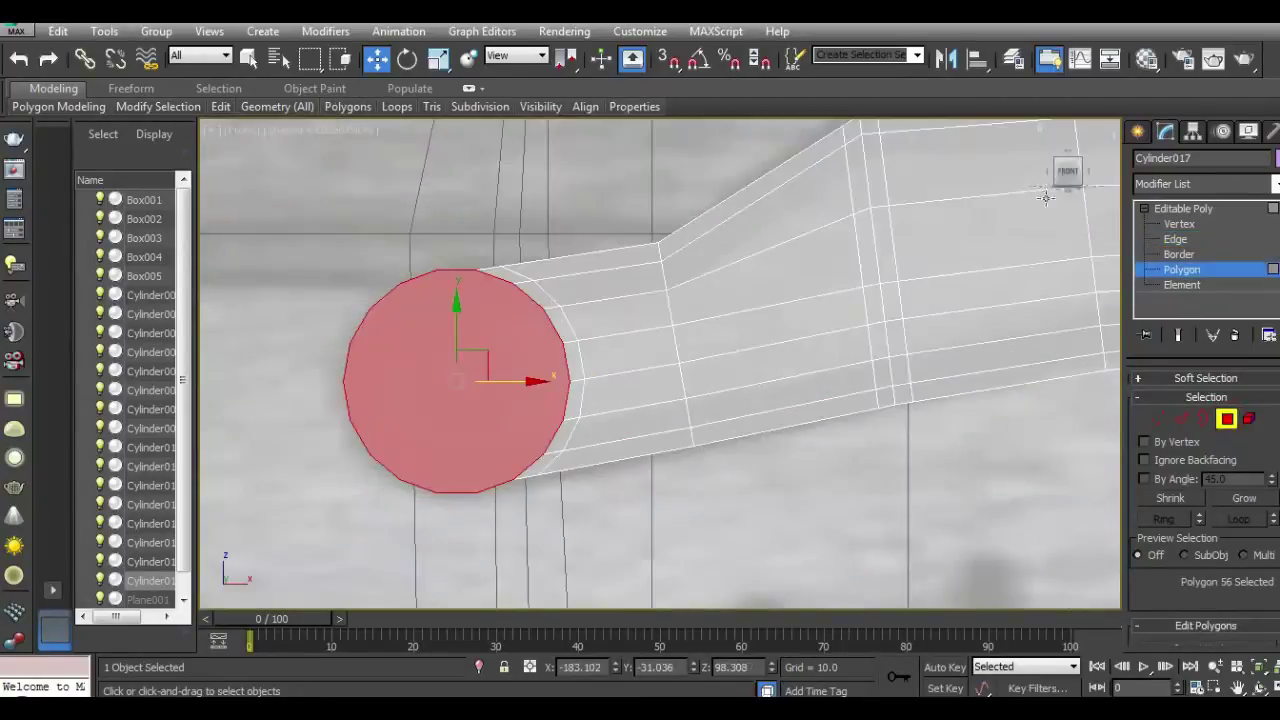
drag(1203, 568, 1195, 388)
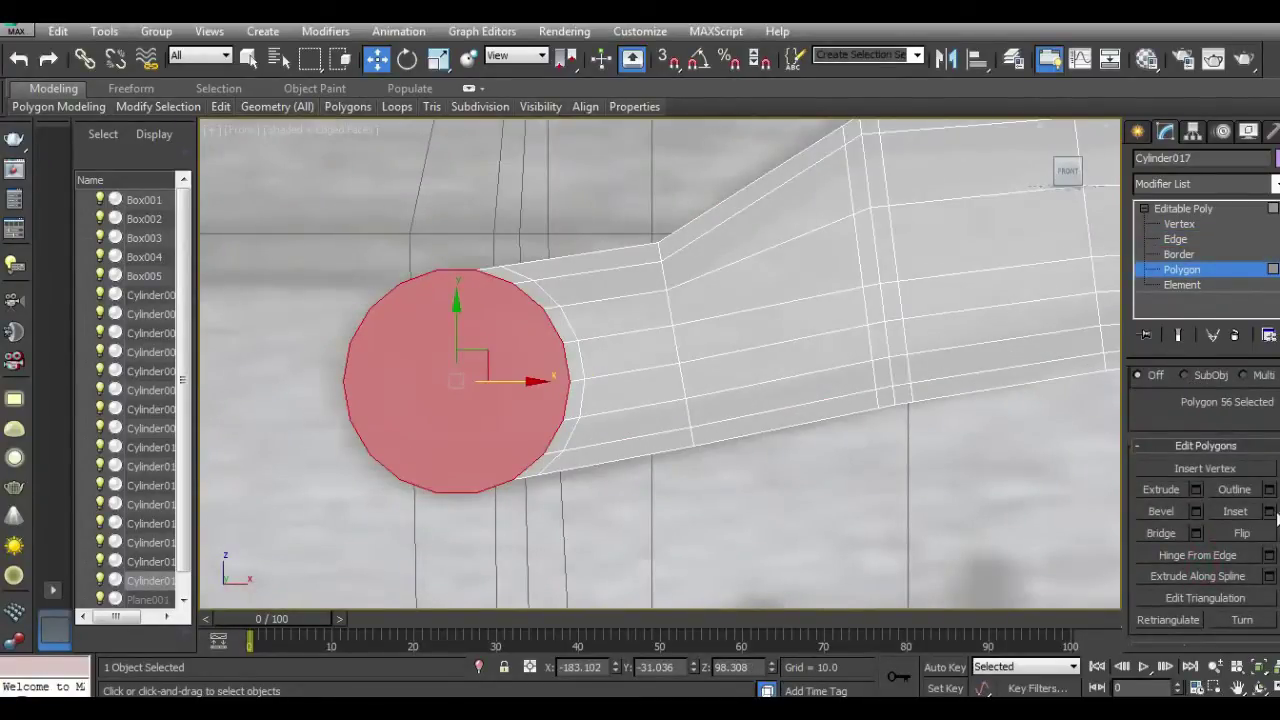
click(1269, 511)
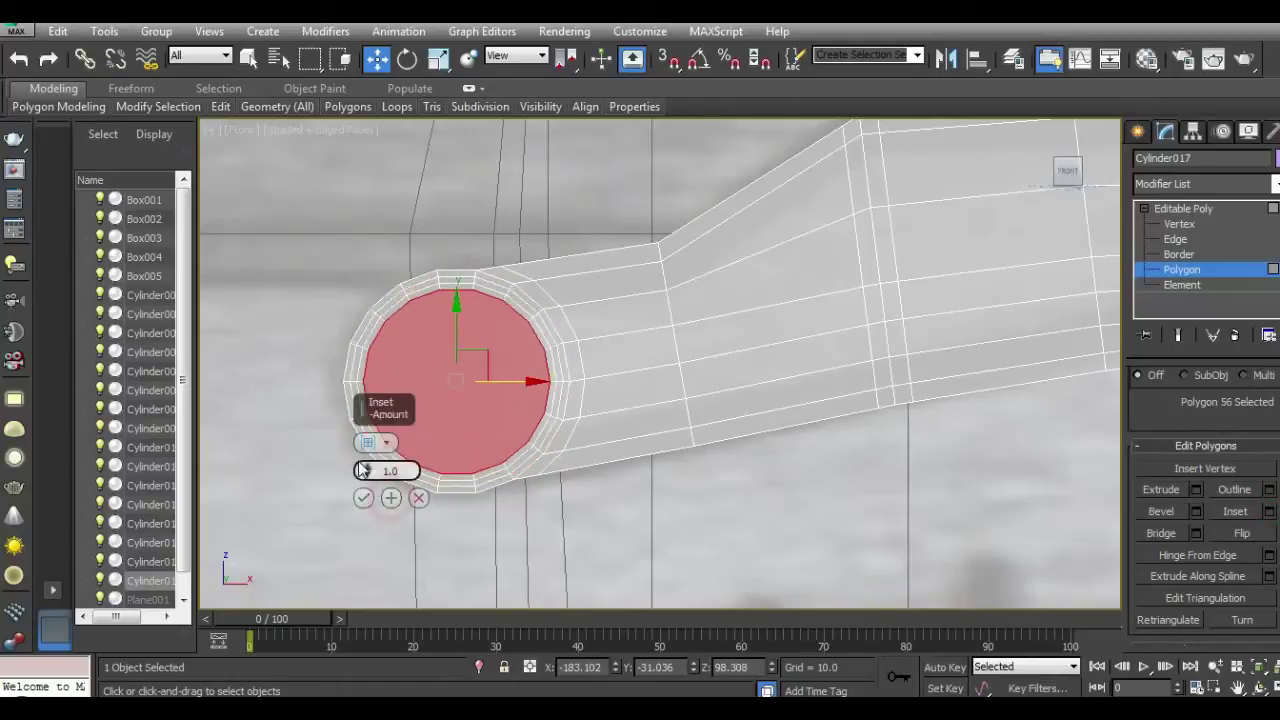
drag(369, 472, 369, 420)
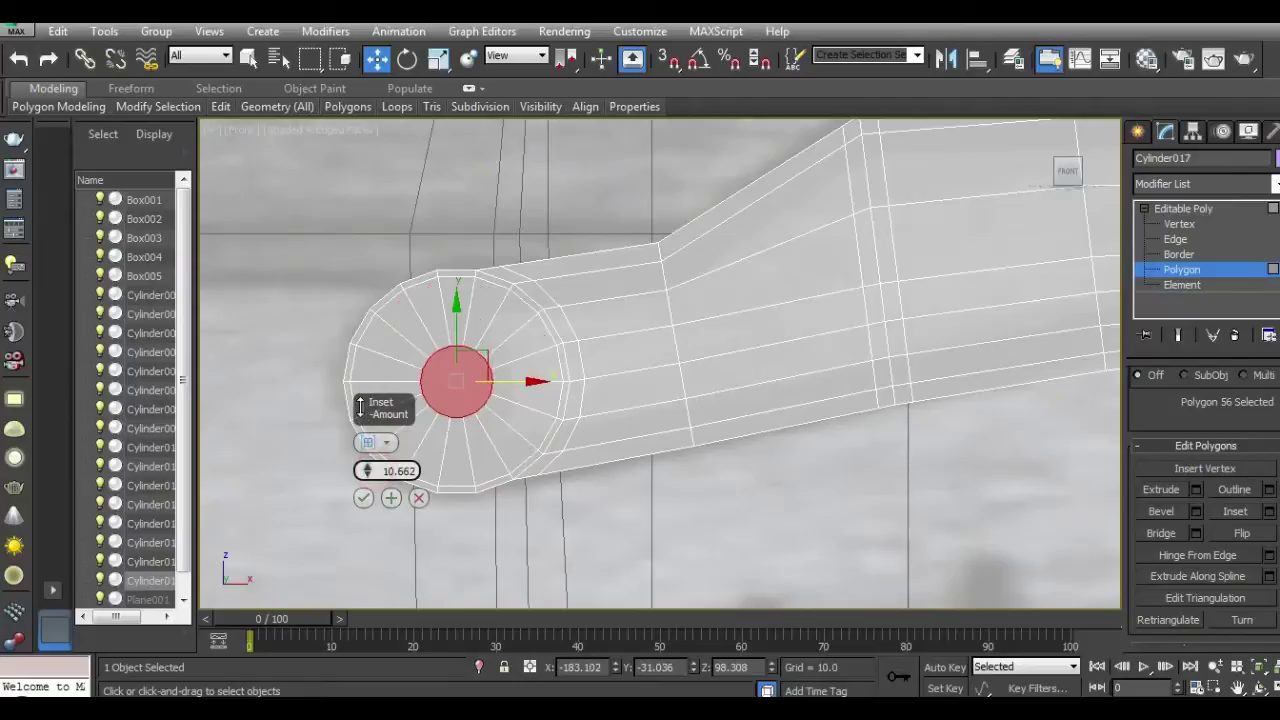
click(363, 496)
Step: Select Cylinder017, open and close its Object Color dialog, then deselect and zoom out
click(1165, 210)
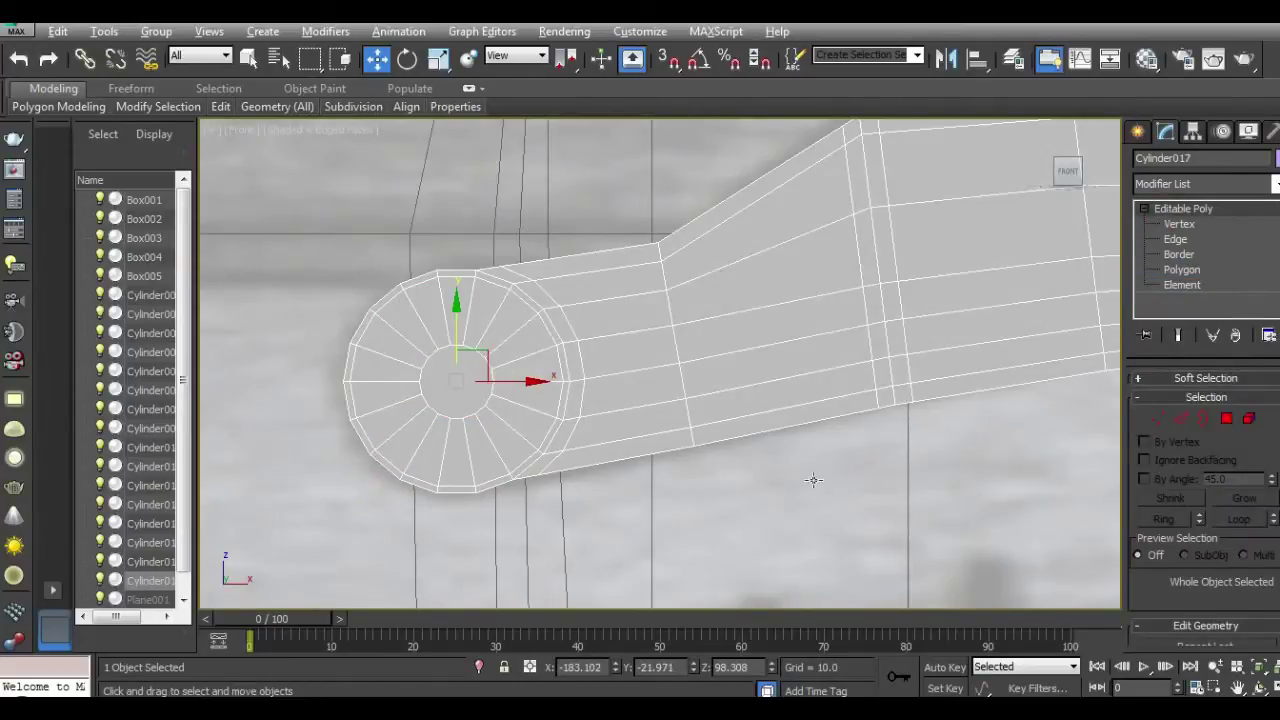
click(629, 416)
scroll(607, 397, down, 5)
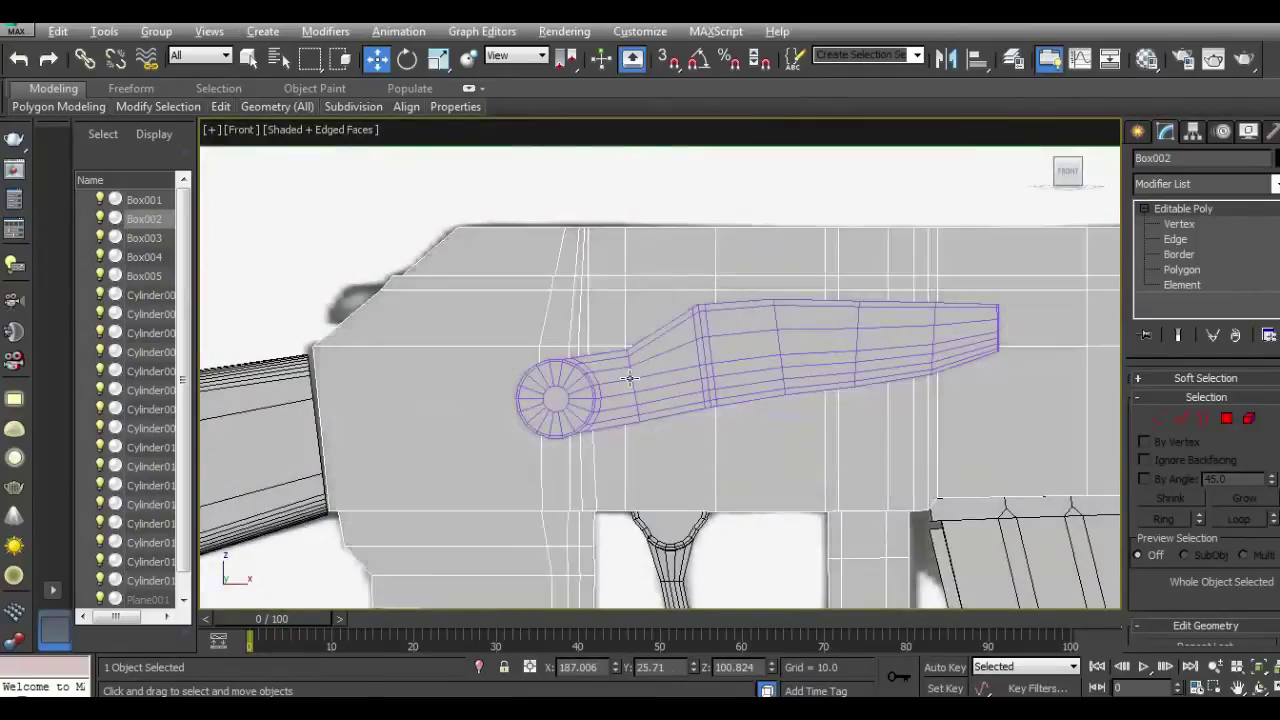
click(629, 378)
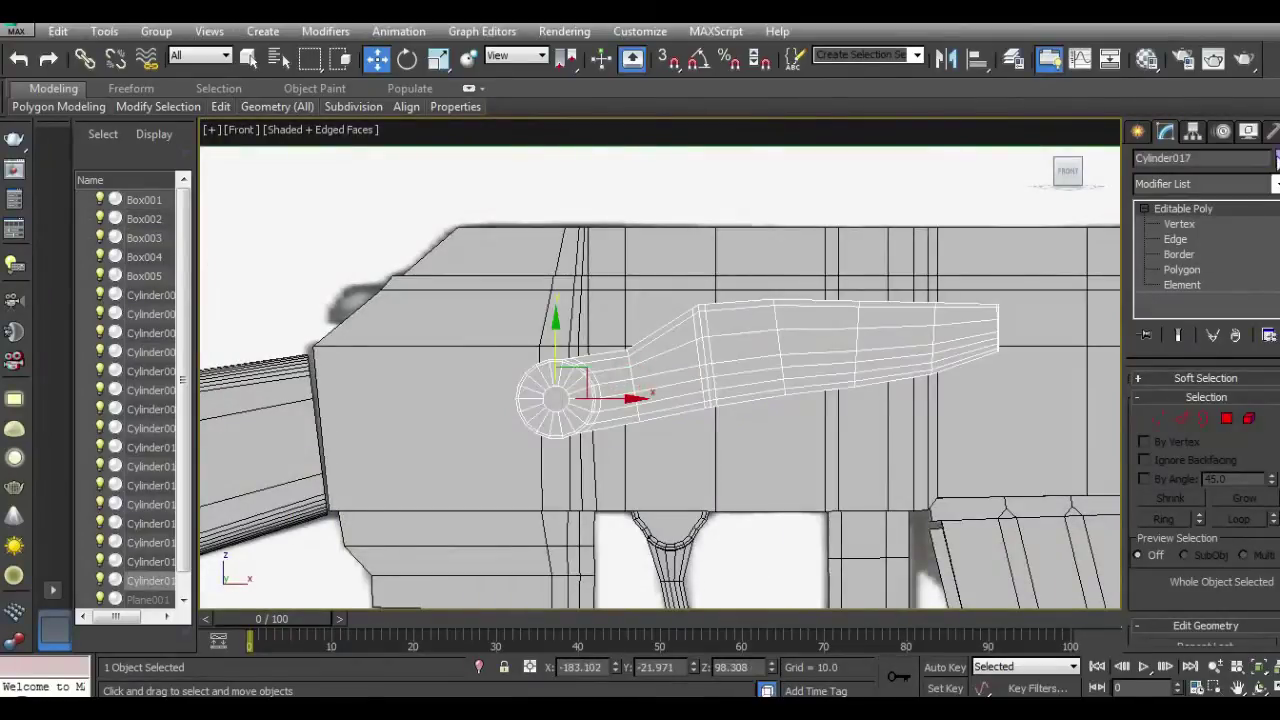
click(1277, 158)
click(743, 462)
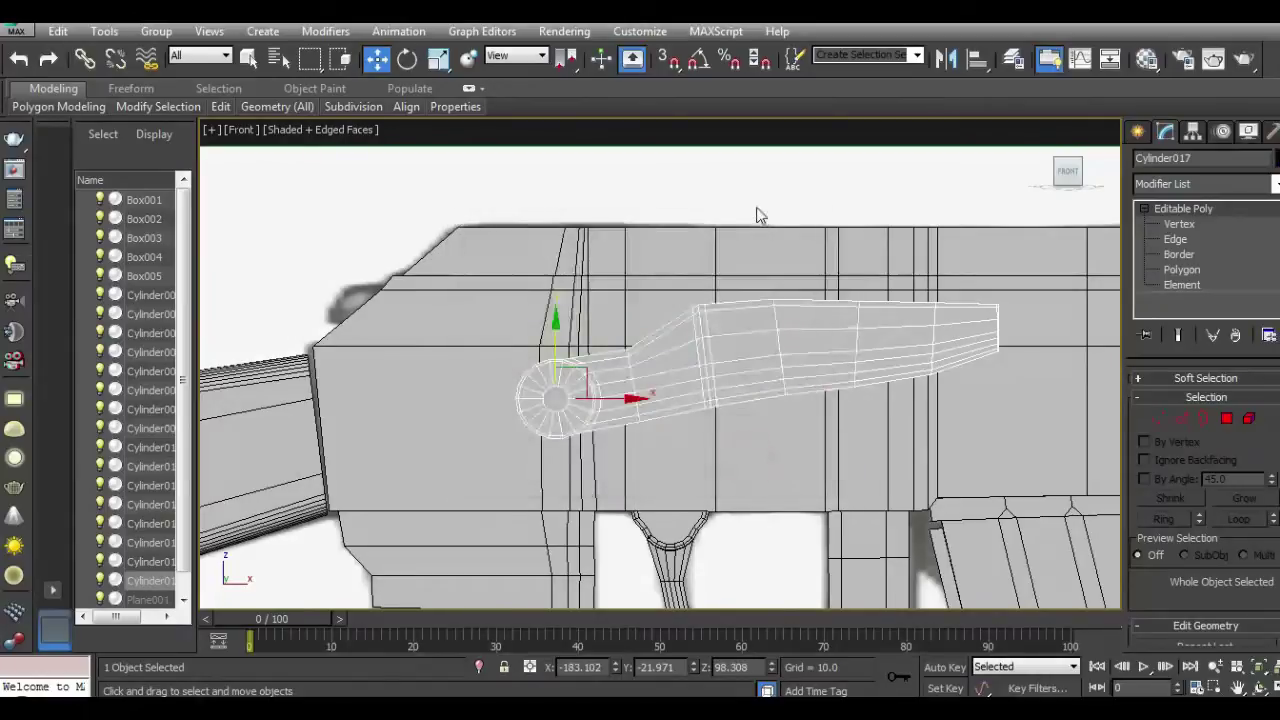
click(757, 208)
scroll(562, 361, down, 2)
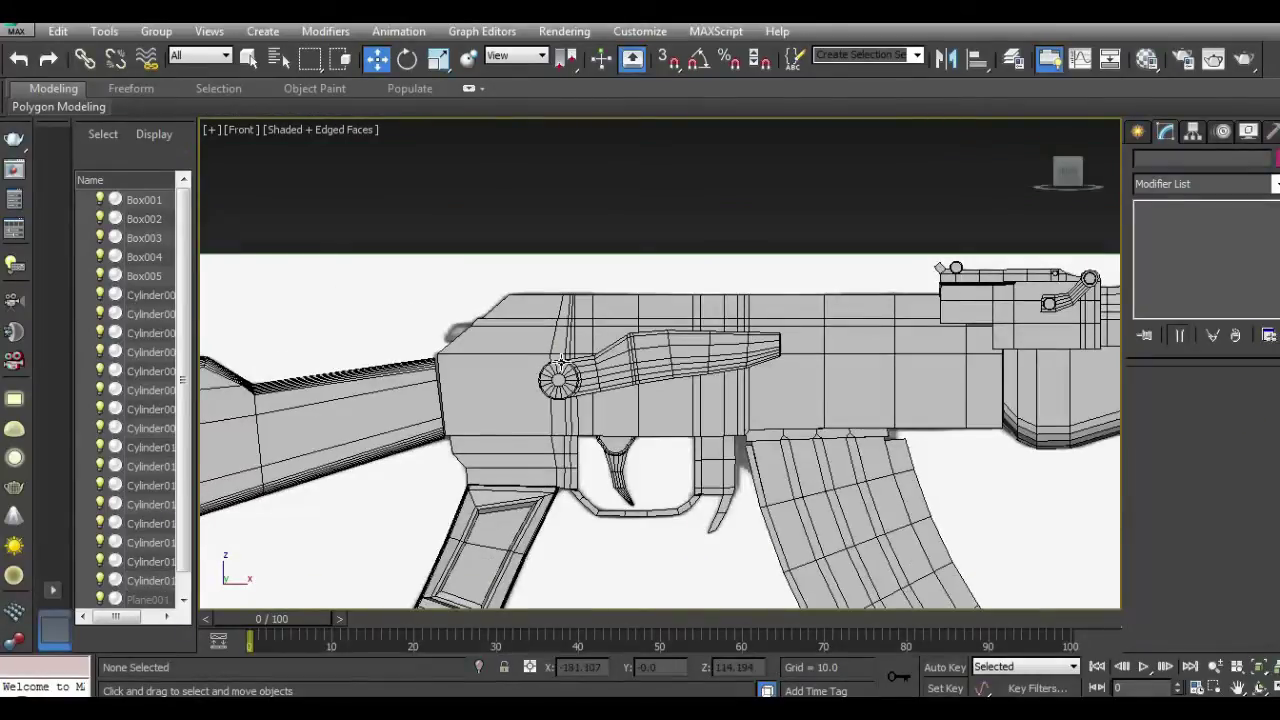
Step: Shift-drag clone the small cylinder as Cylinder018 and move it left toward the lever
scroll(1075, 290, up, 1)
scroll(1090, 285, up, 1)
scroll(1095, 283, up, 2)
click(997, 333)
shift+drag(1003, 333, 425, 333)
click(648, 438)
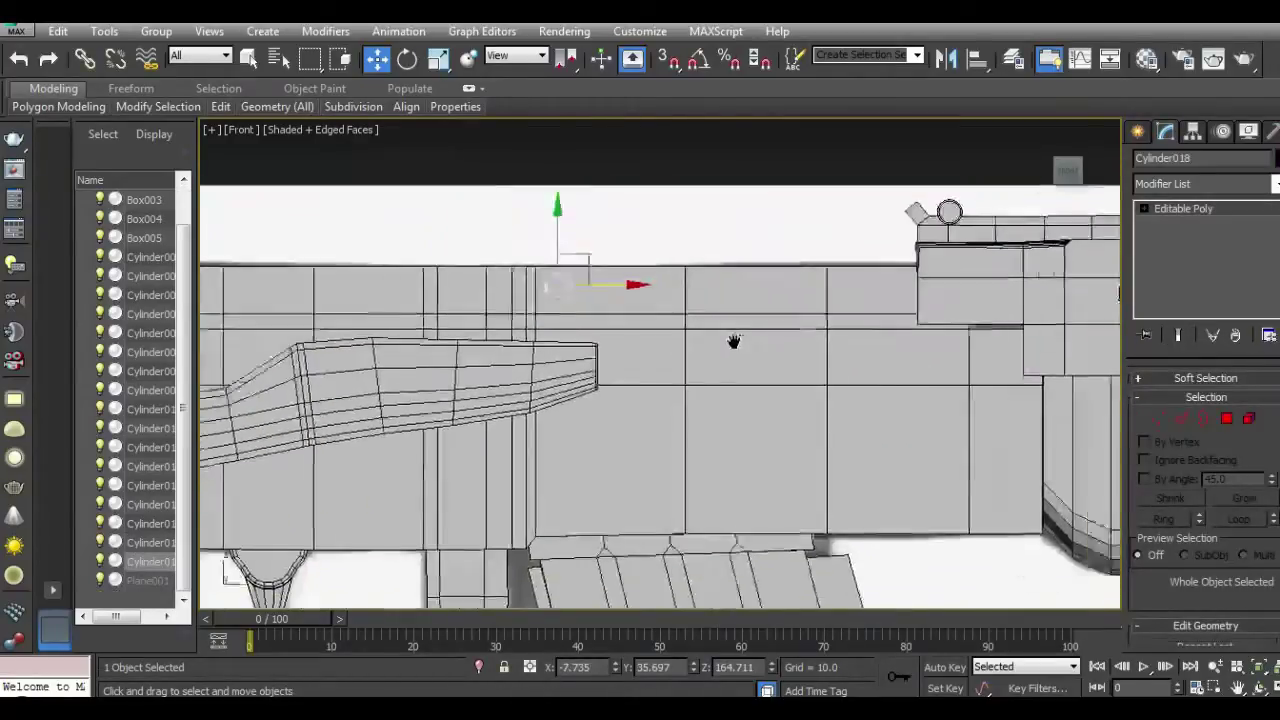
scroll(734, 340, up, 2)
scroll(682, 260, up, 2)
drag(682, 260, 372, 275)
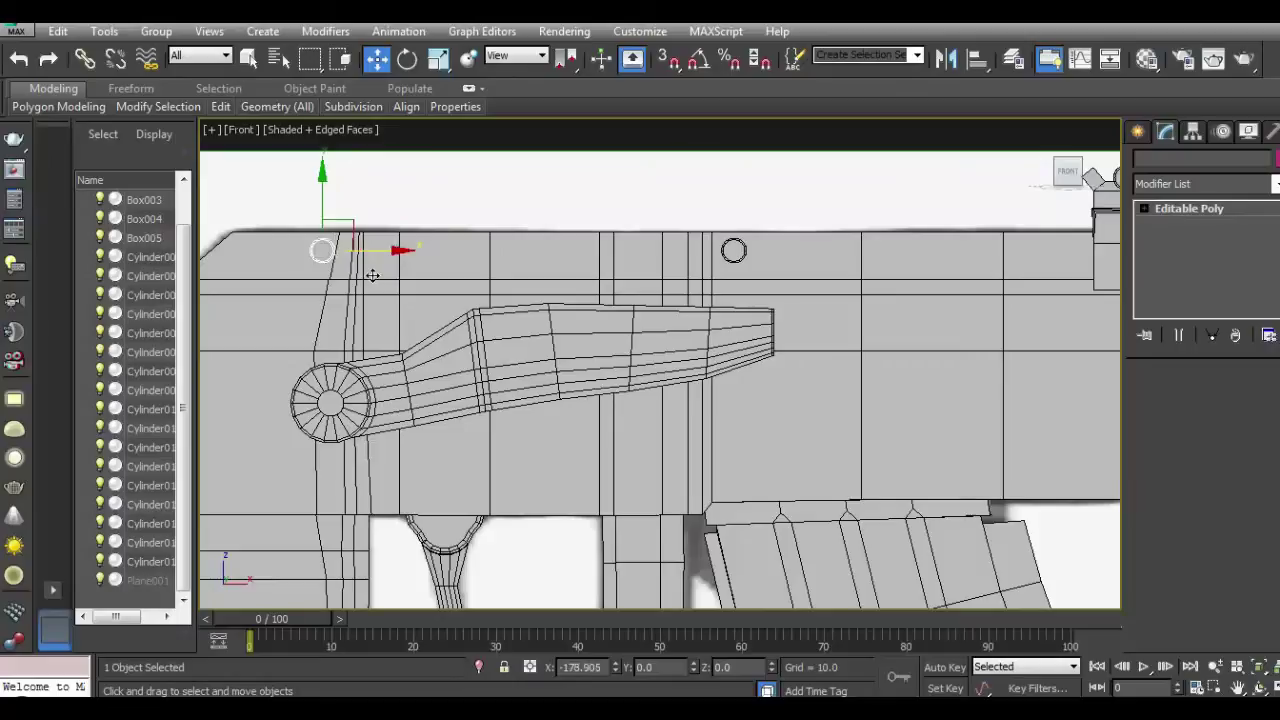
shift+click(372, 275)
click(723, 434)
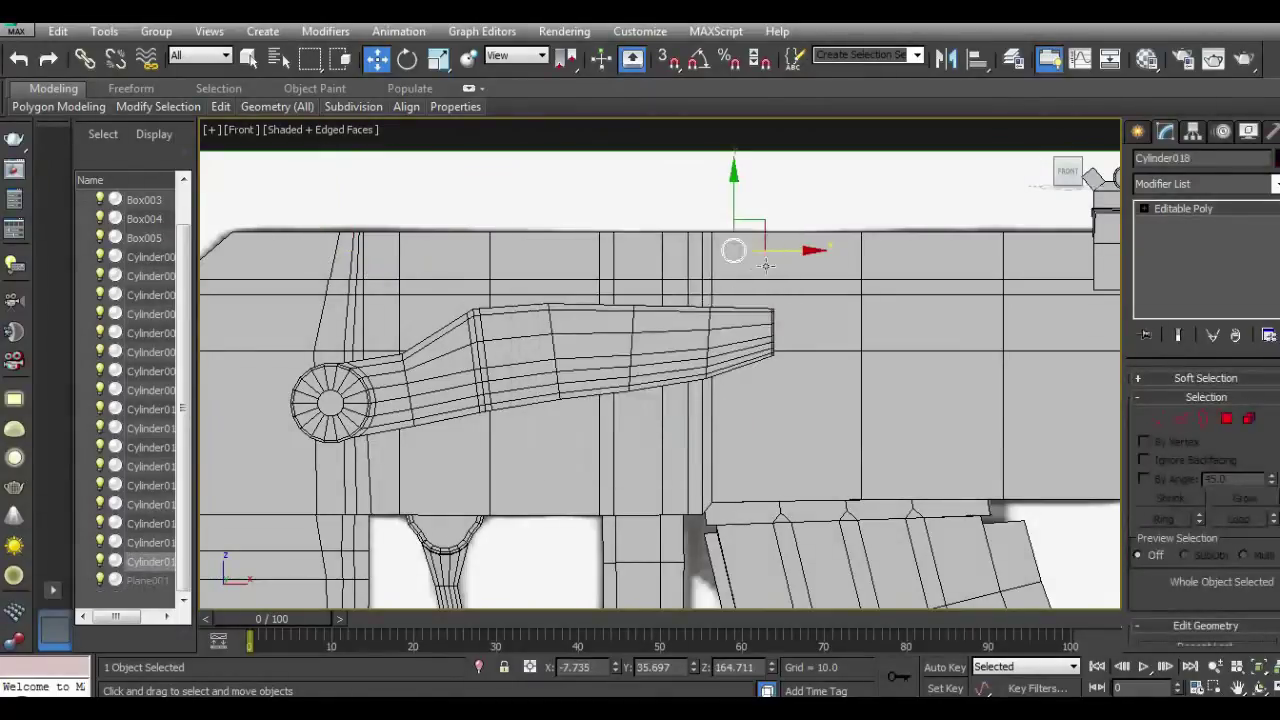
Step: Move the pin onto the lever's pivot circle and hide the Plane001 reference plane
mouse_move(765, 250)
mouse_down()
mouse_move(362, 215)
mouse_move(362, 340)
mouse_move(378, 402)
mouse_up()
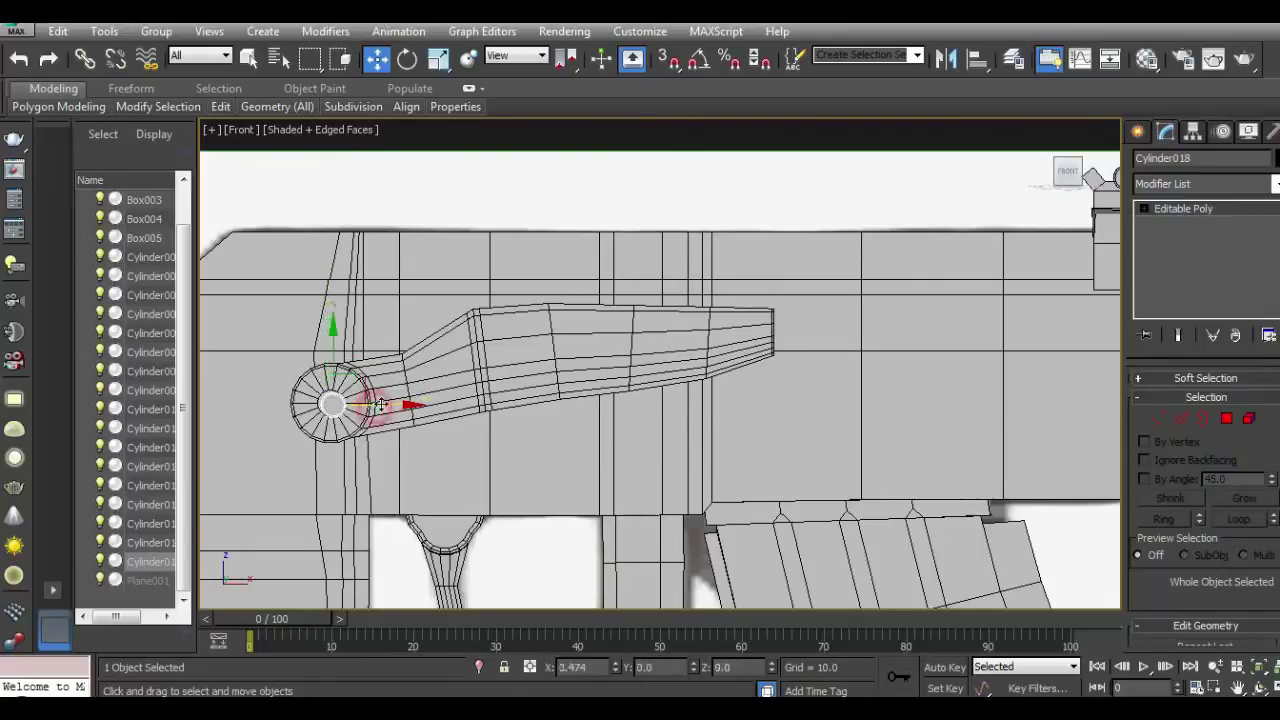
key(r)
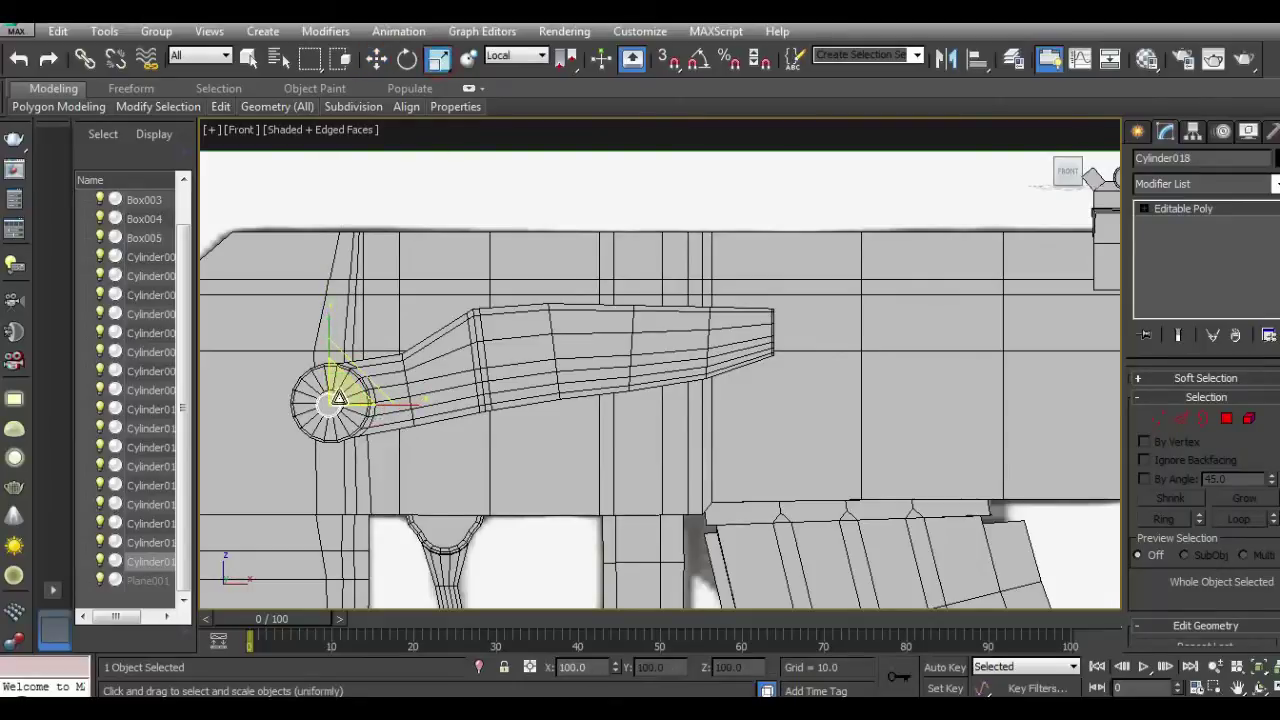
click(502, 200)
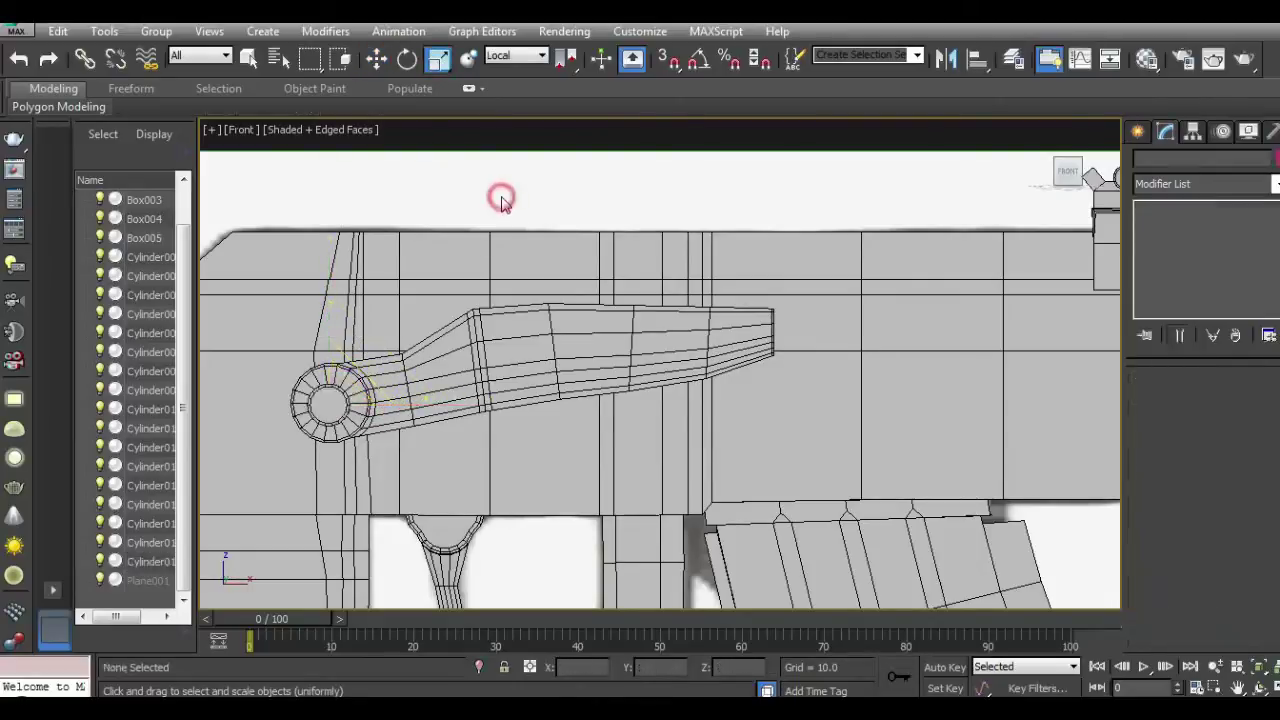
scroll(597, 262, down, 4)
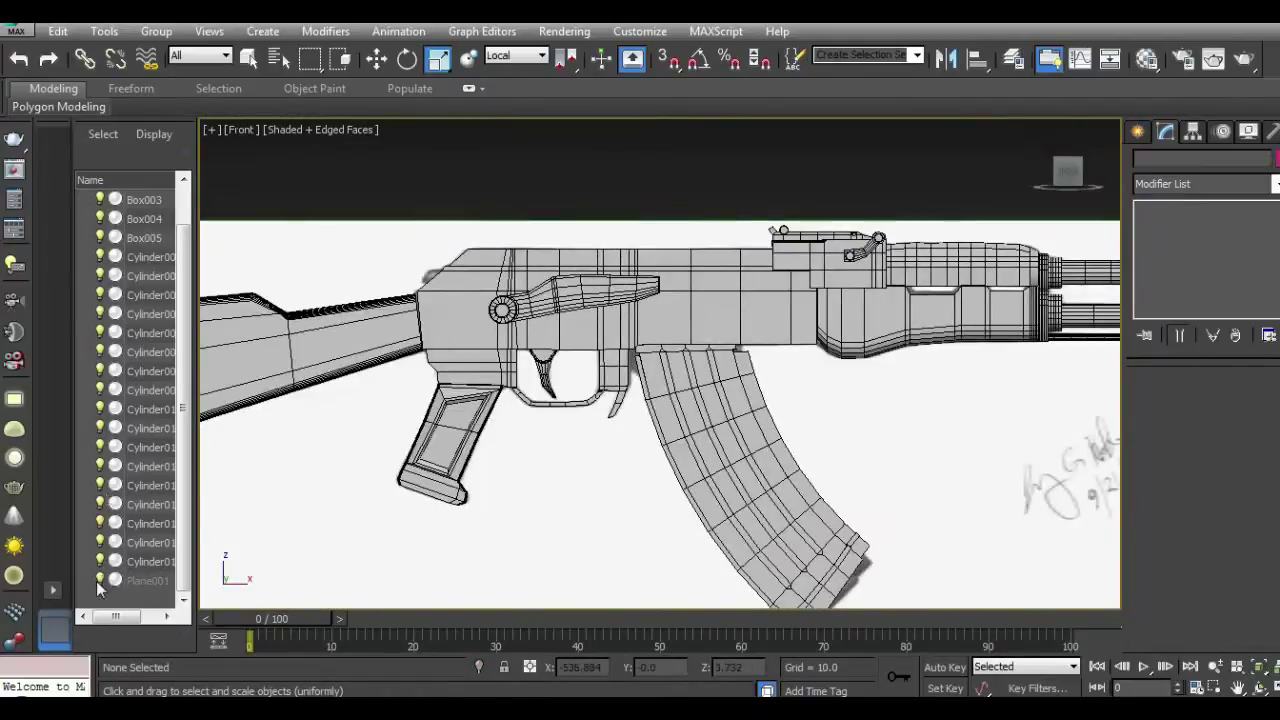
click(99, 580)
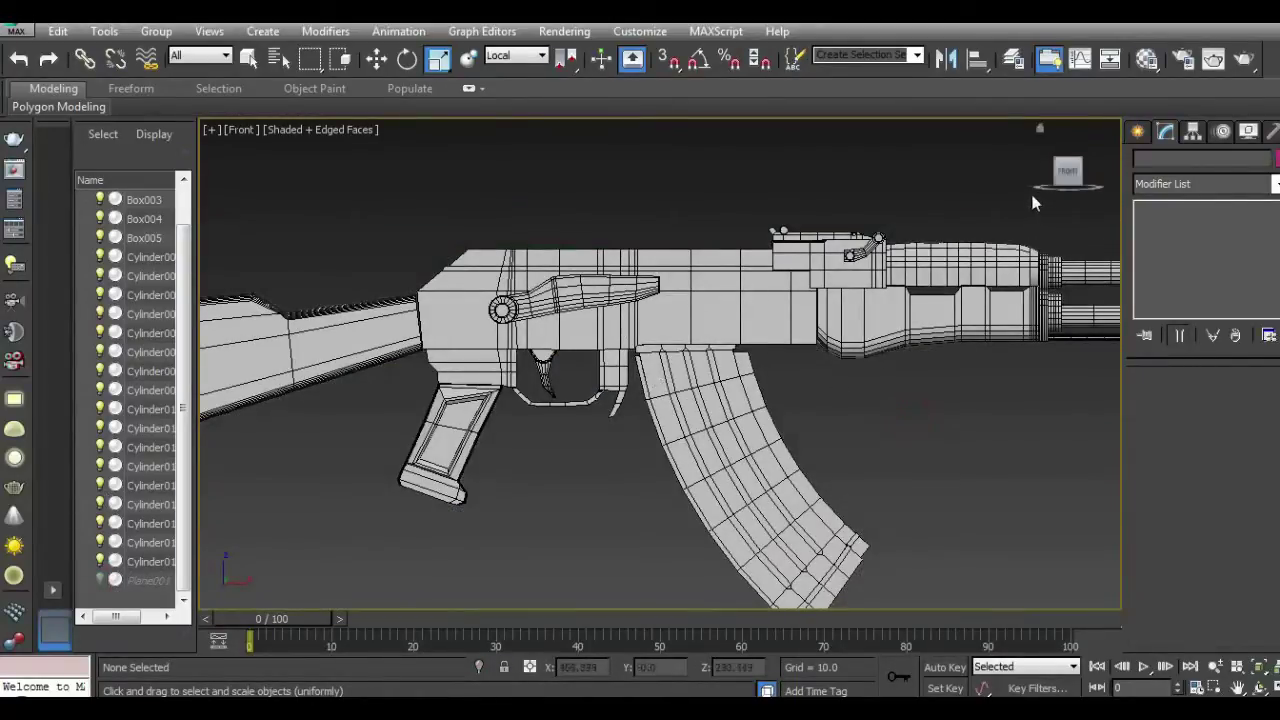
Step: Scale Cylinder018 down and shorter, and seat it in the lever's inset pivot hole
mouse_move(1066, 172)
mouse_down()
mouse_move(1026, 193)
mouse_move(1023, 228)
mouse_up()
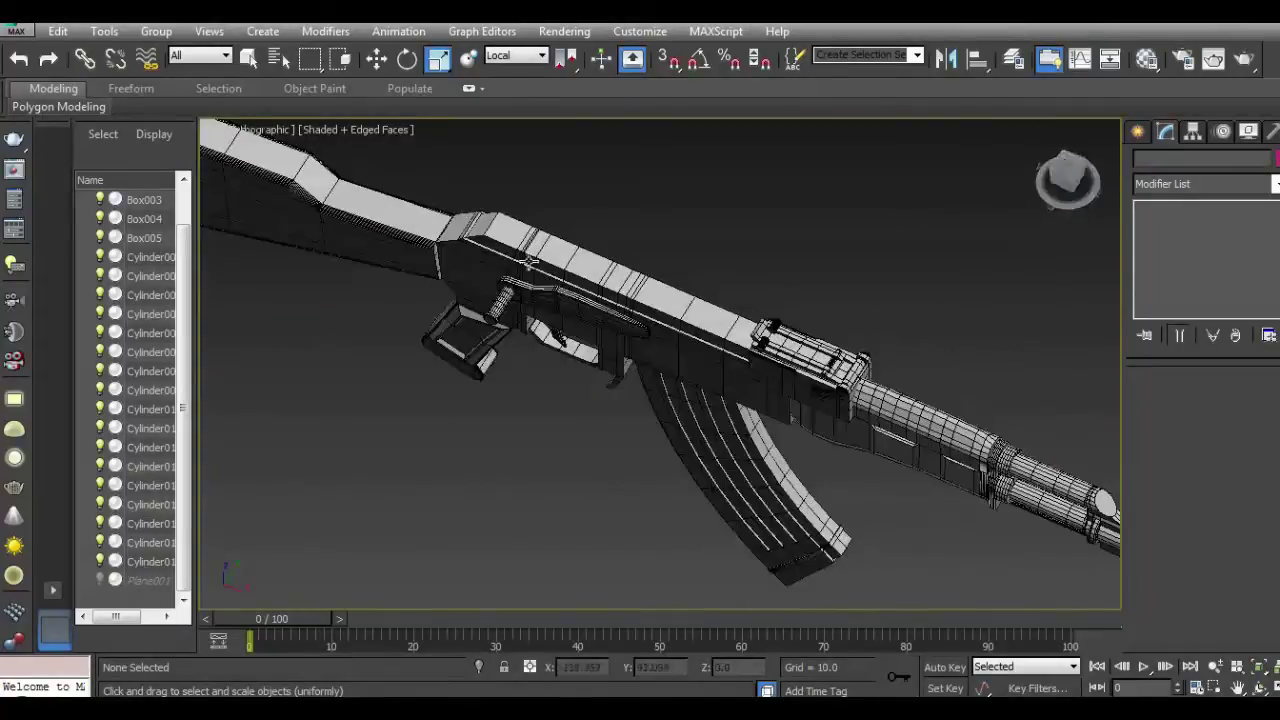
scroll(525, 262, up, 5)
click(498, 360)
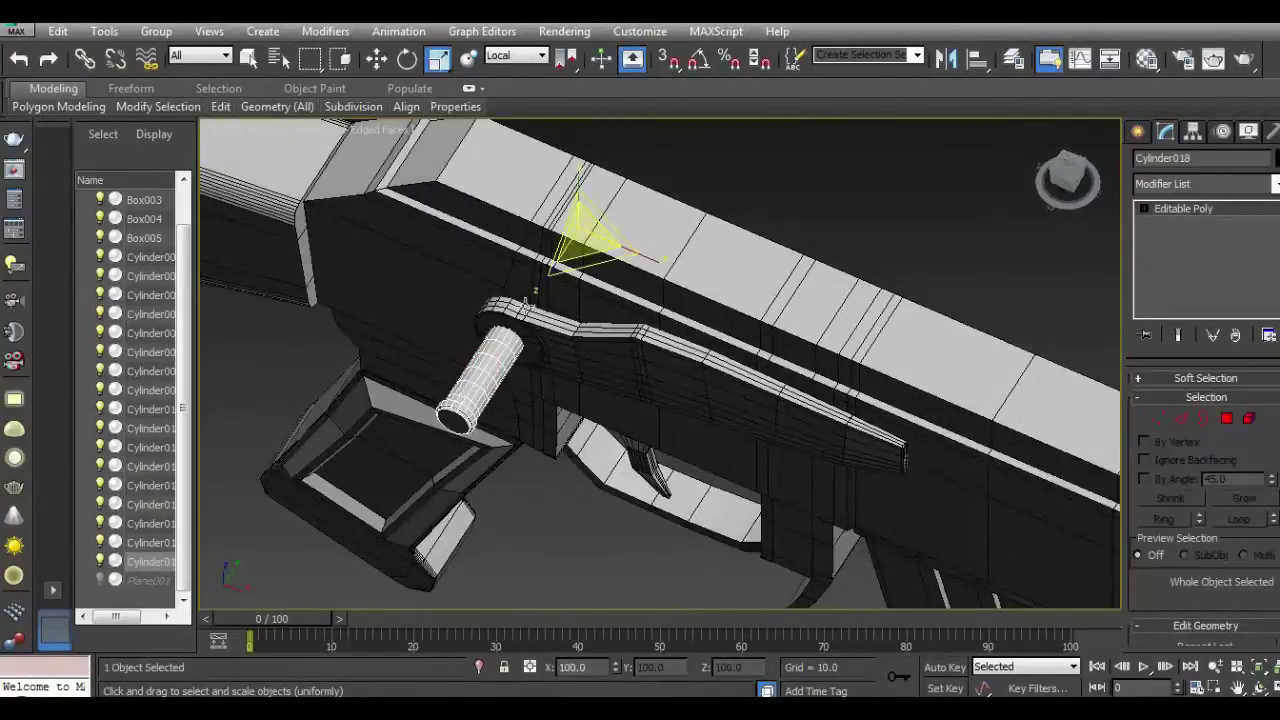
drag(540, 294, 572, 240)
key(w)
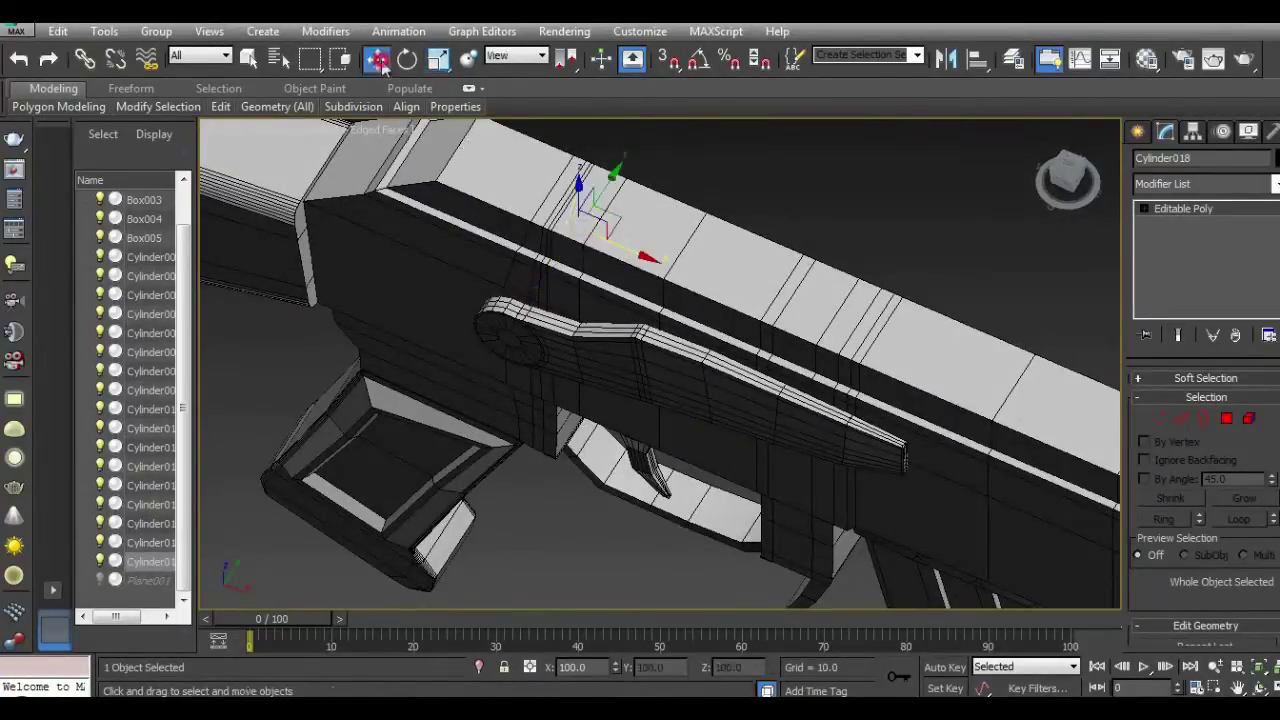
mouse_move(592, 180)
mouse_down()
mouse_move(538, 303)
mouse_move(580, 298)
mouse_up()
click(438, 58)
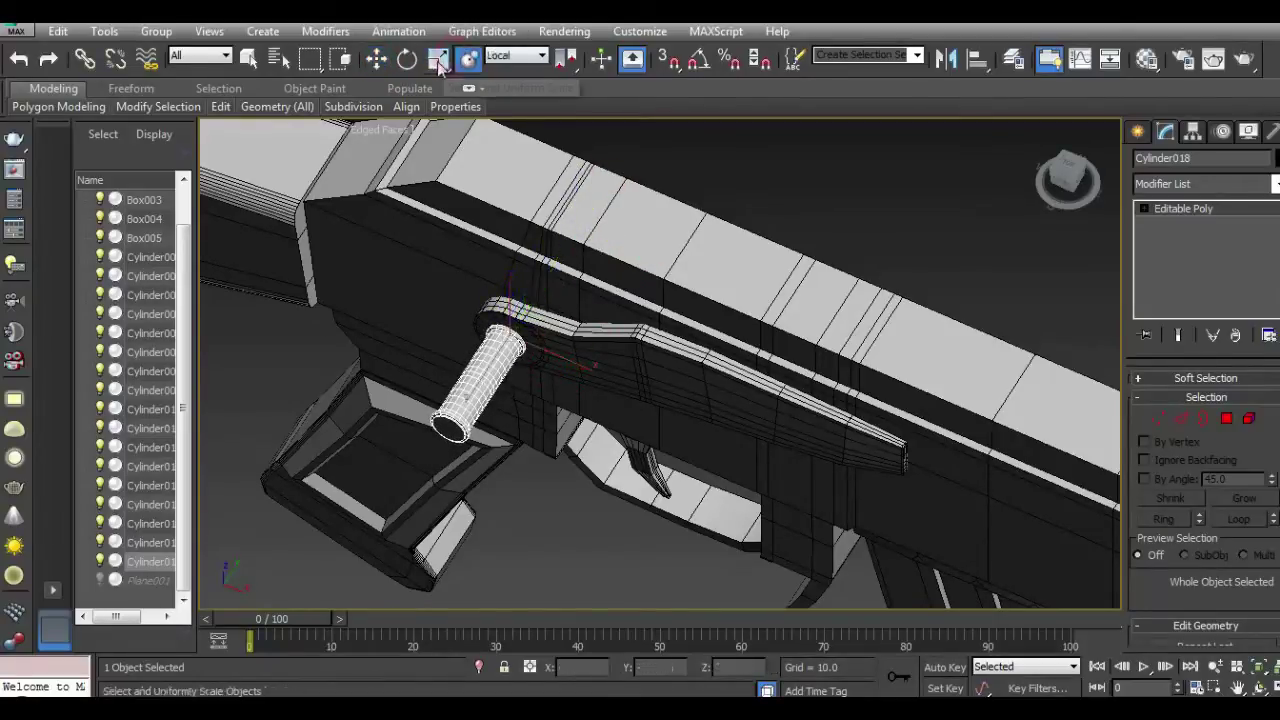
mouse_move(497, 345)
mouse_down()
mouse_move(487, 375)
mouse_move(495, 362)
mouse_up()
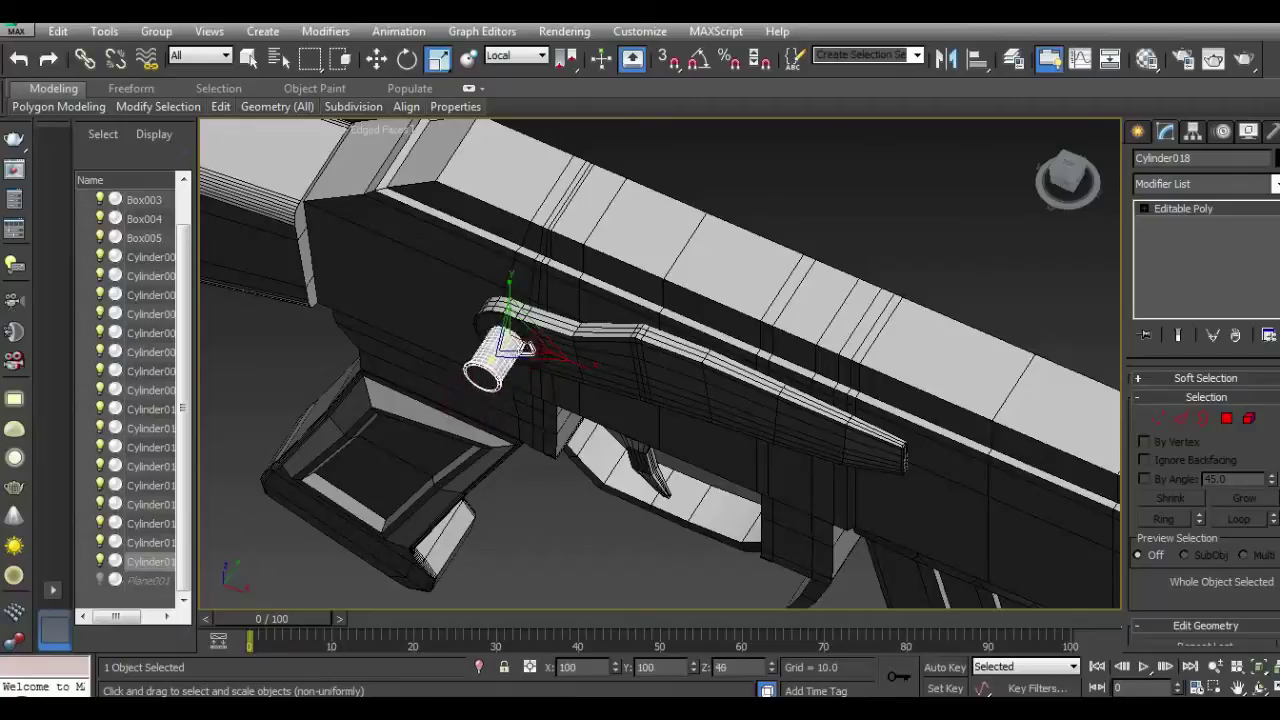
click(377, 58)
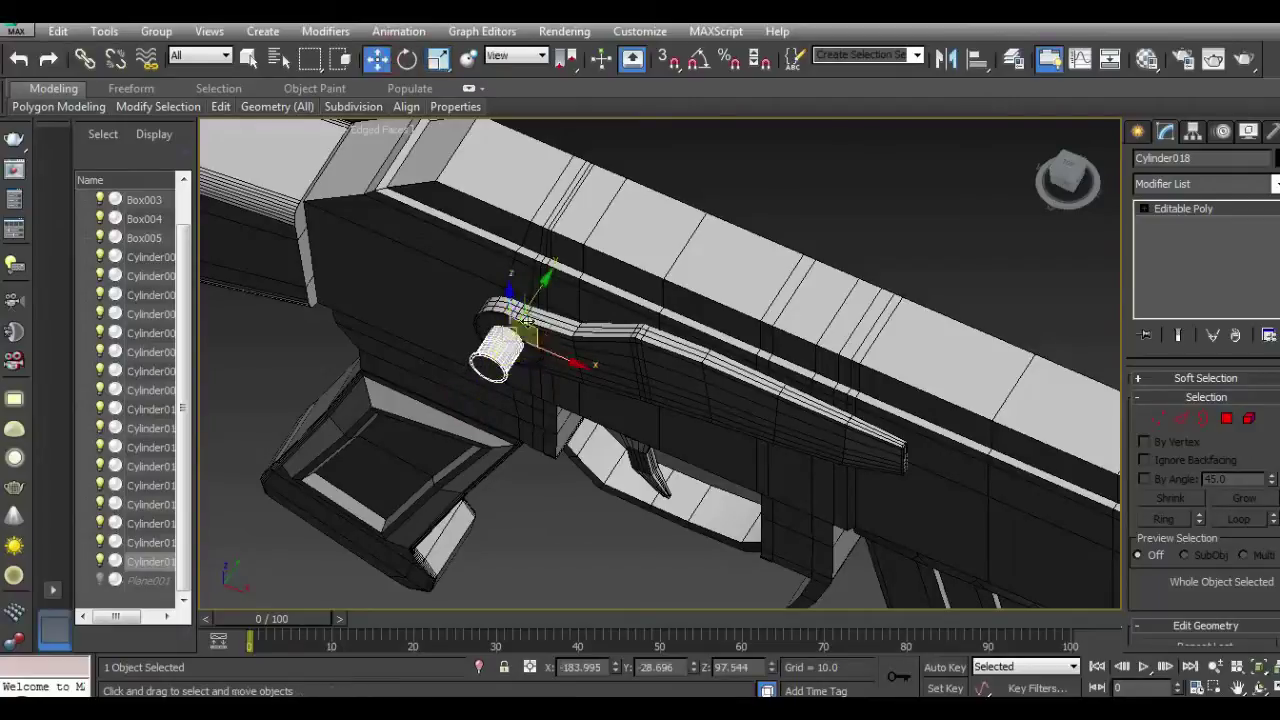
drag(540, 298, 552, 285)
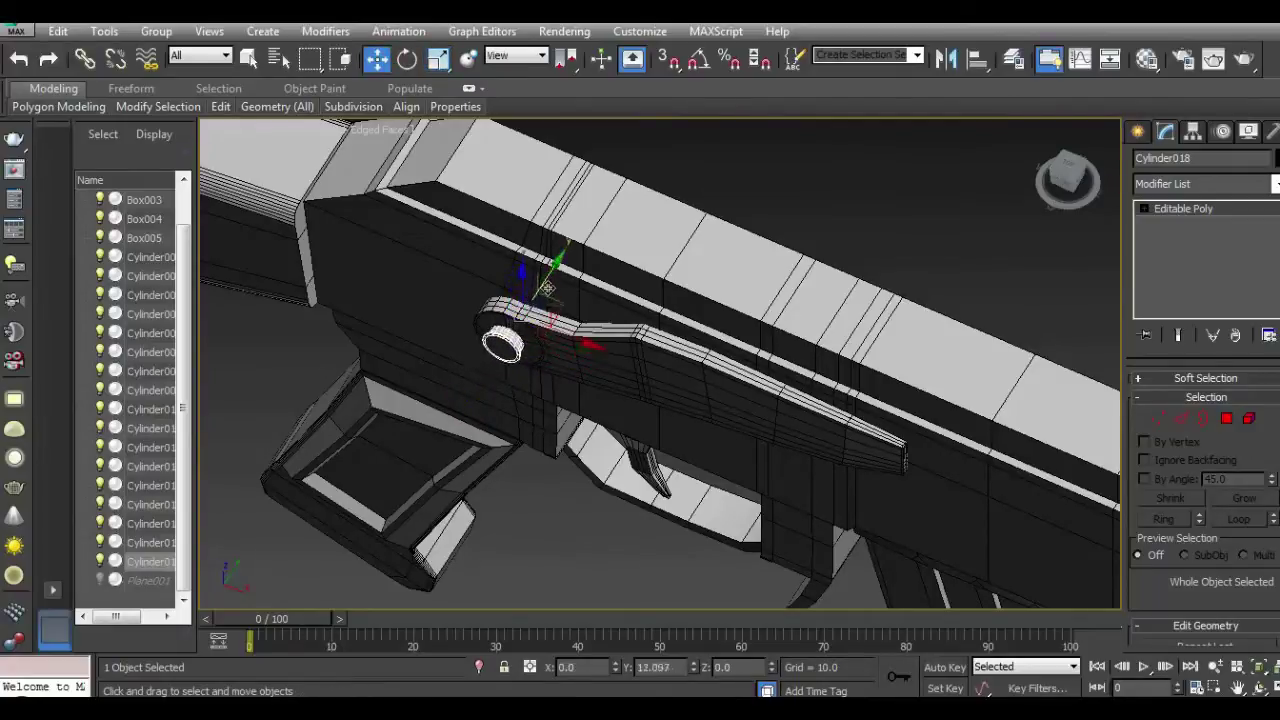
click(754, 205)
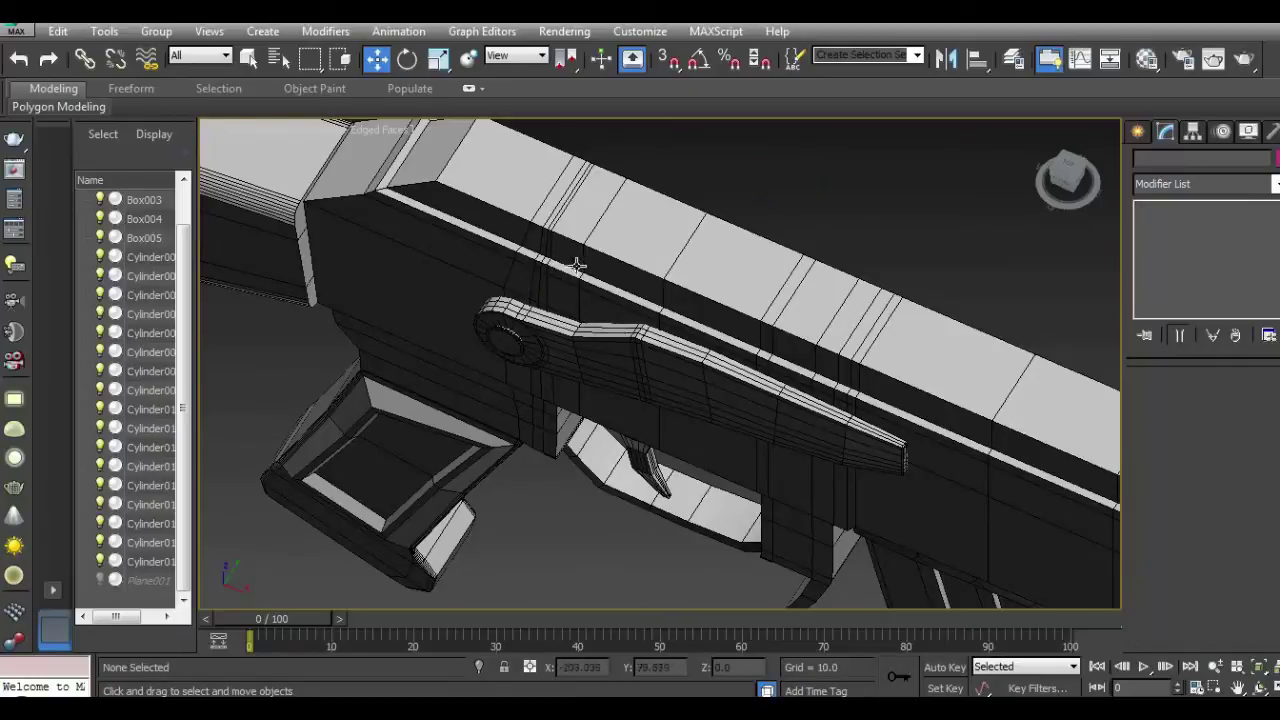
scroll(577, 265, down, 8)
Step: Select Cylinder004 and Cylinder006, hide them, and unhide the Plane001 wooden reference plane
click(1068, 178)
drag(1117, 172, 1009, 155)
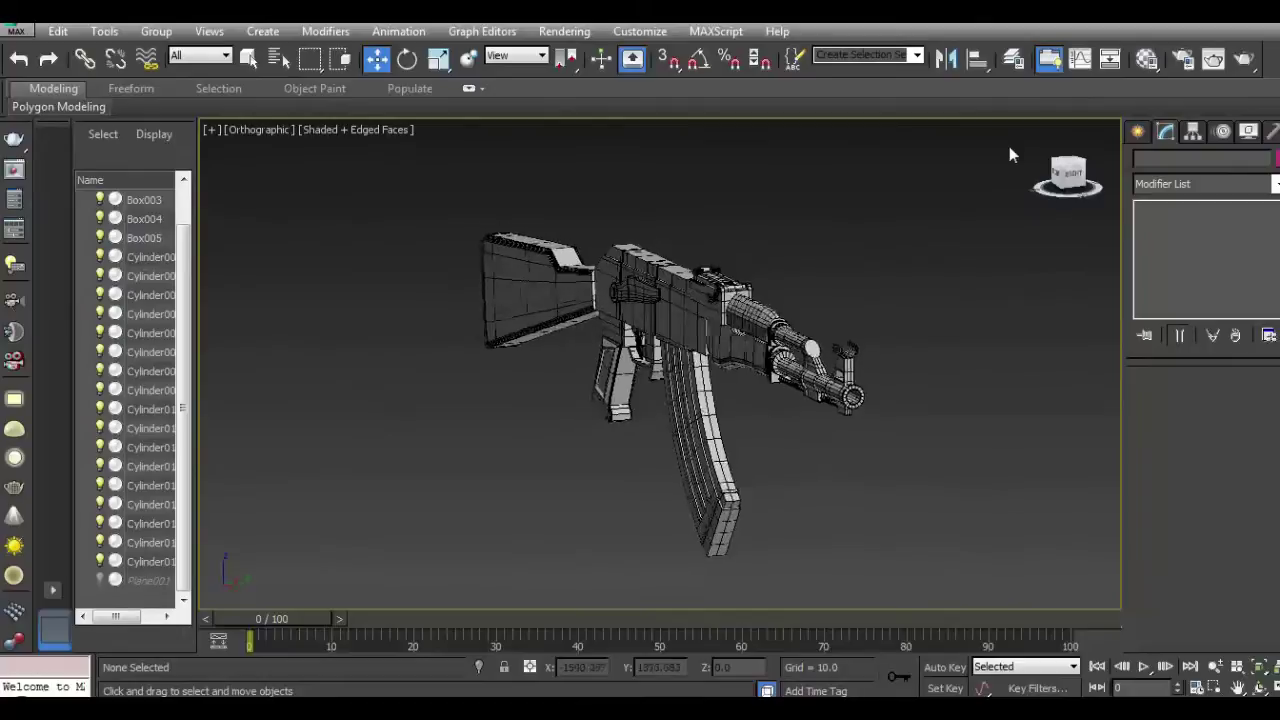
click(1068, 172)
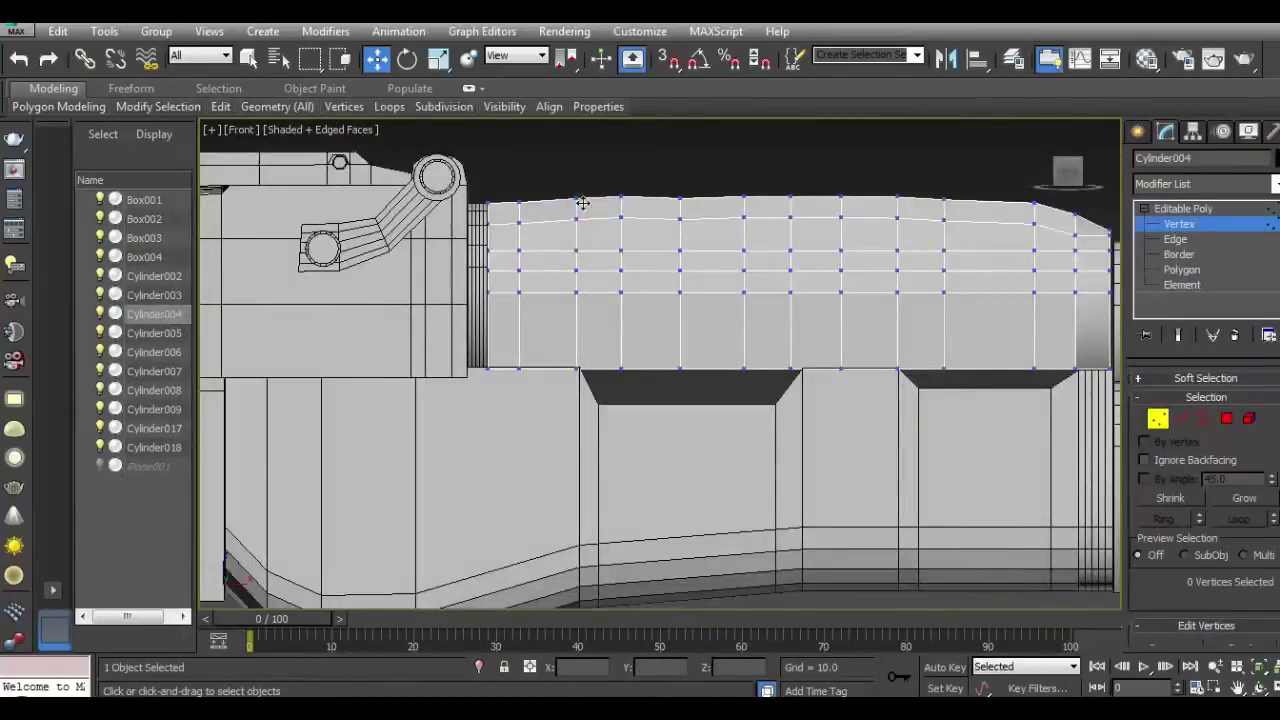
click(1190, 209)
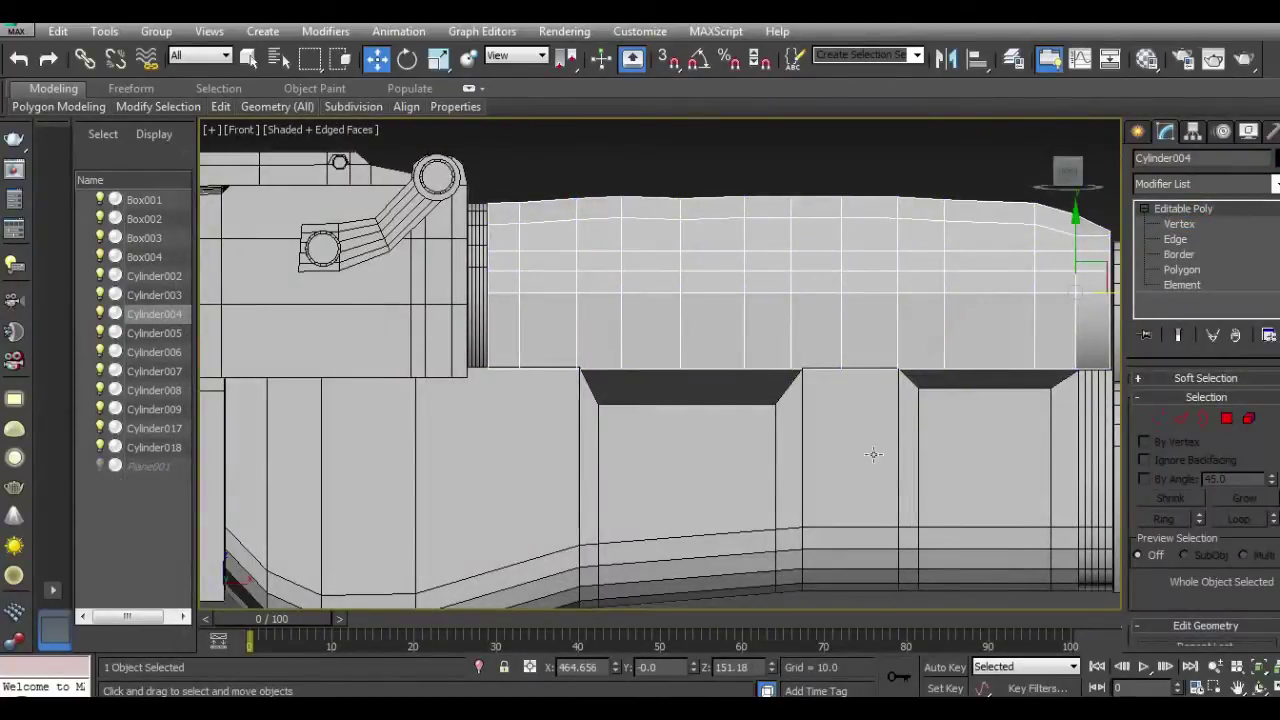
ctrl+click(811, 400)
scroll(656, 315, down, 3)
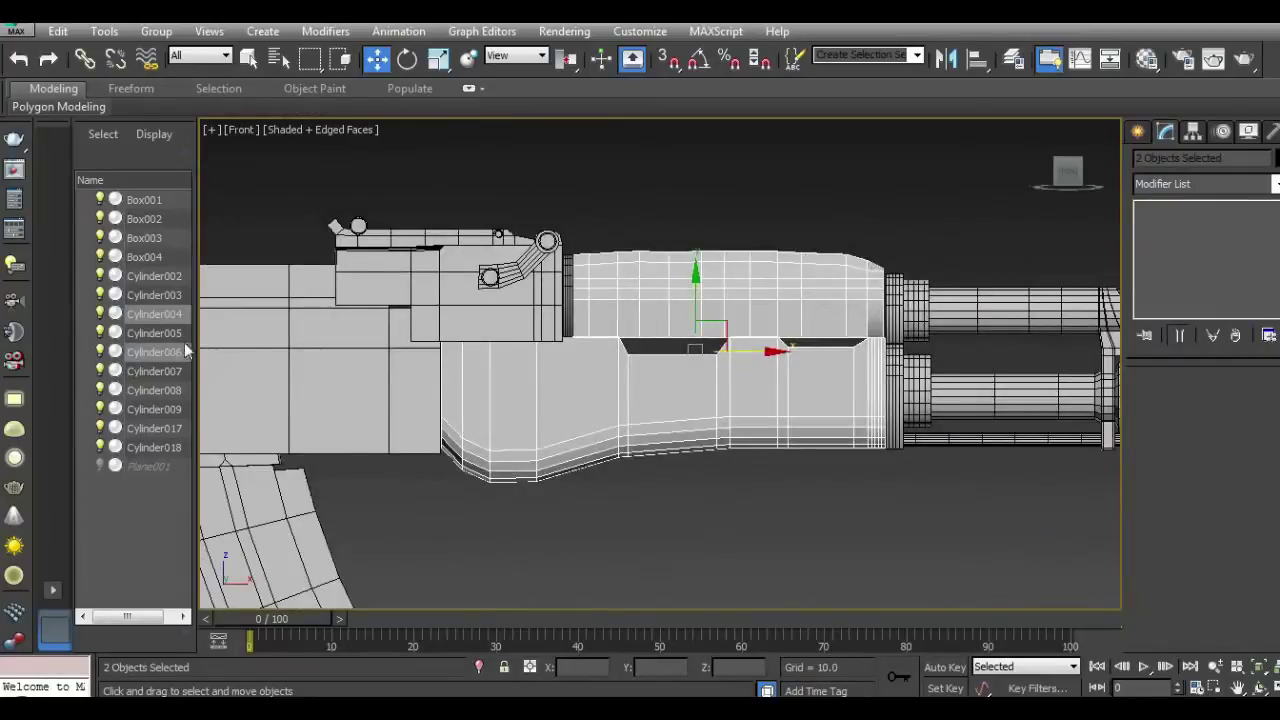
click(100, 353)
click(104, 466)
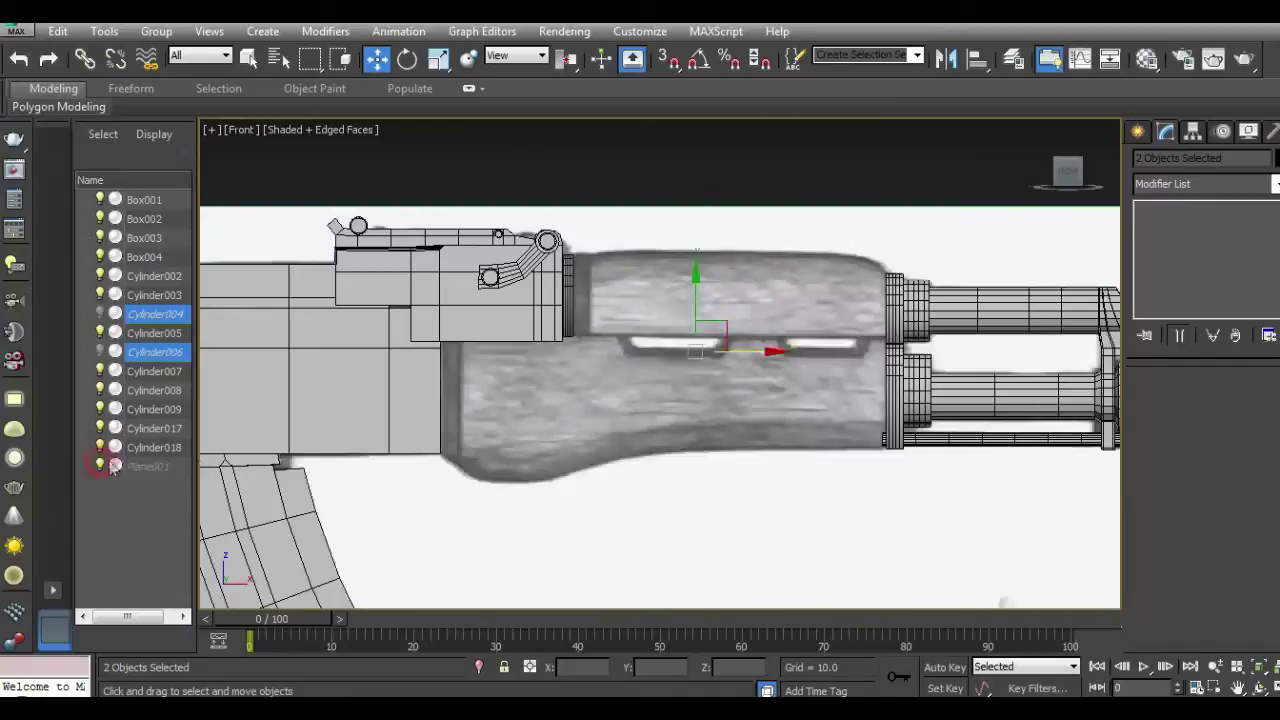
click(686, 494)
scroll(766, 317, up, 1)
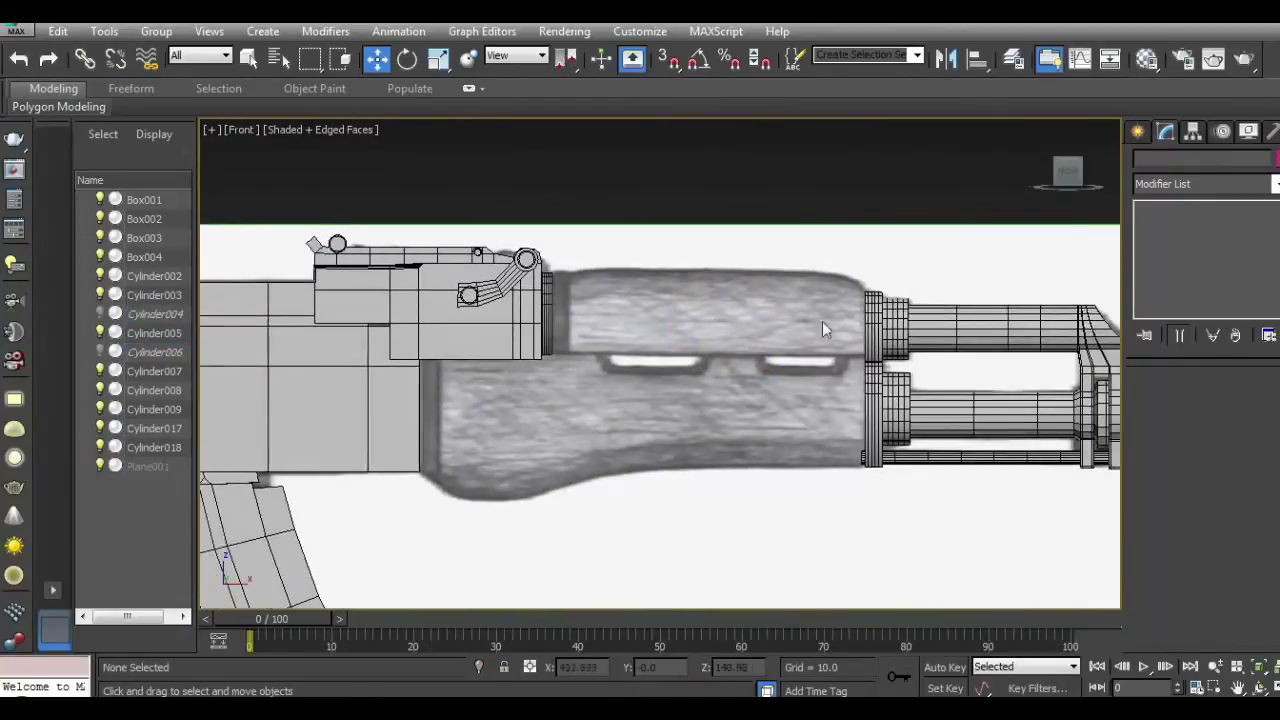
scroll(822, 321, up, 3)
Step: Draw a flat box over the upper wooden handguard of the reference image
click(1138, 131)
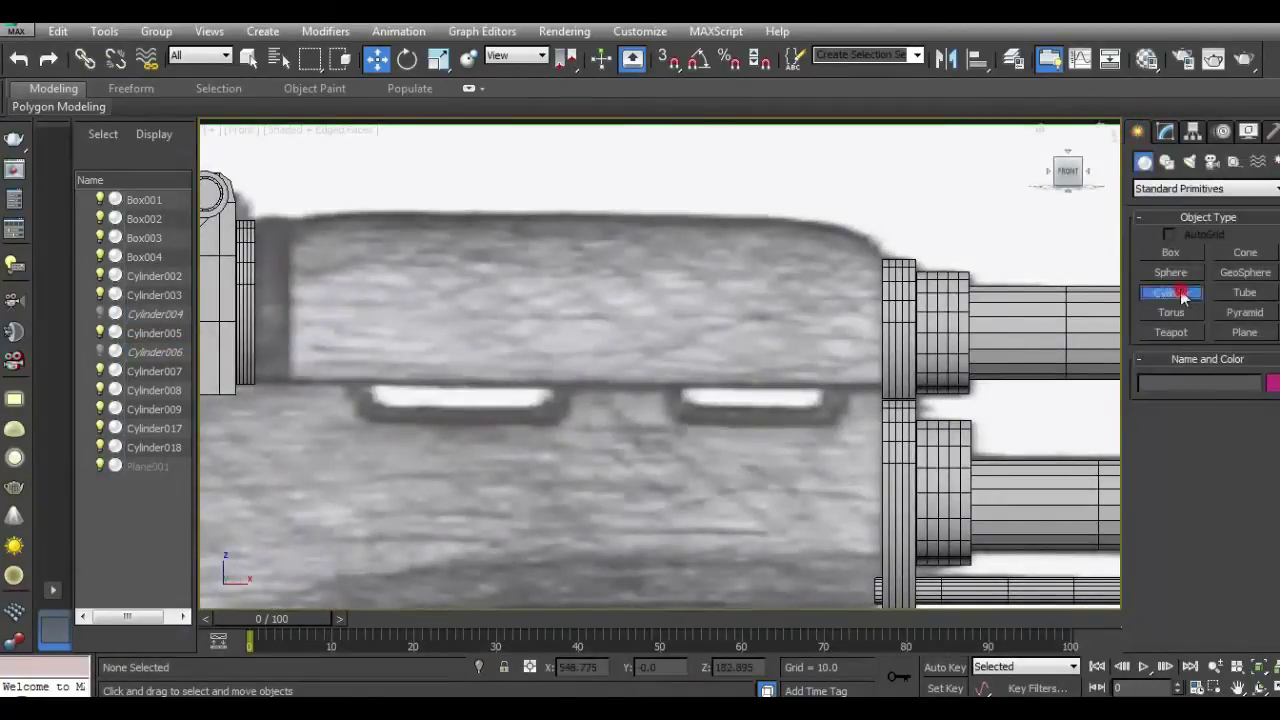
click(1170, 252)
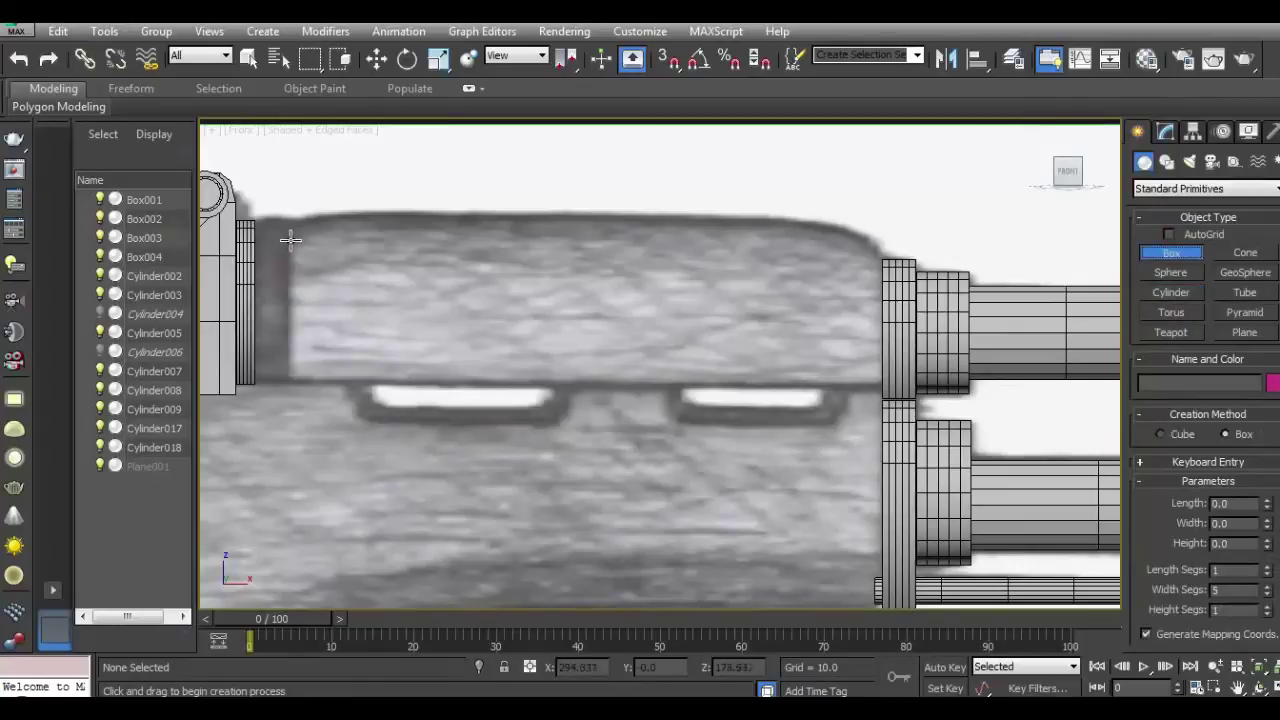
drag(291, 240, 880, 384)
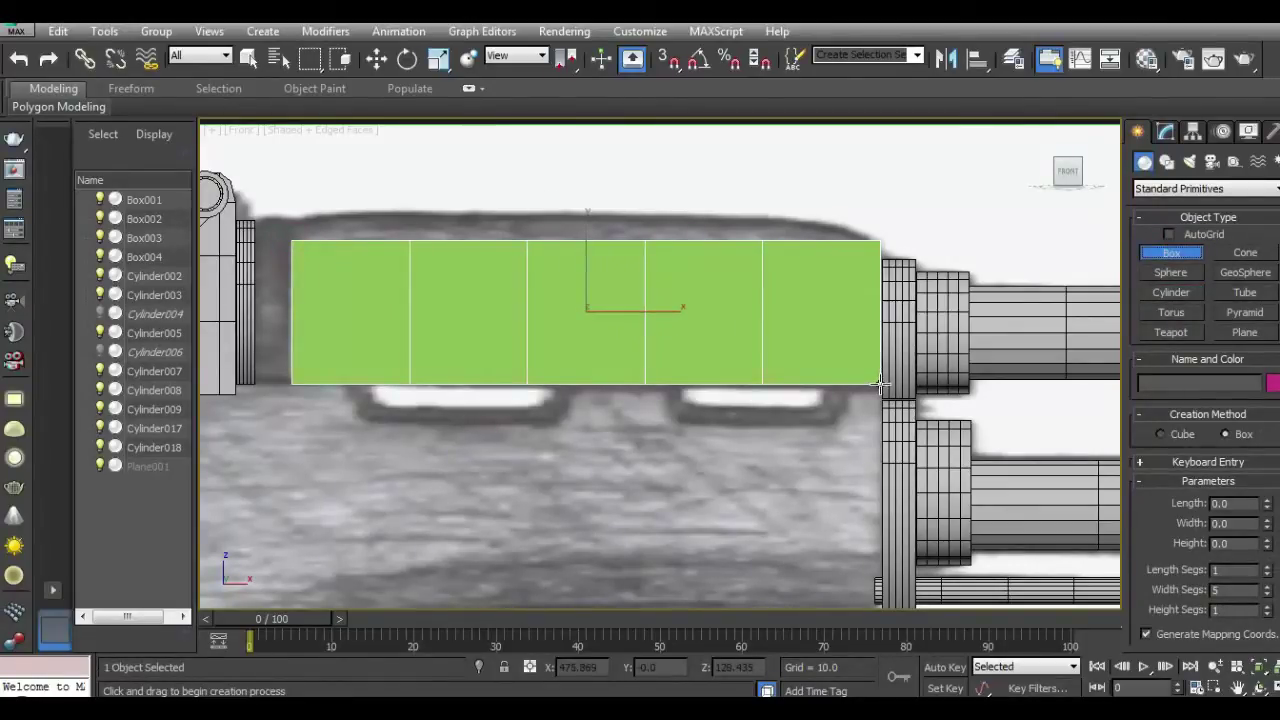
click(880, 384)
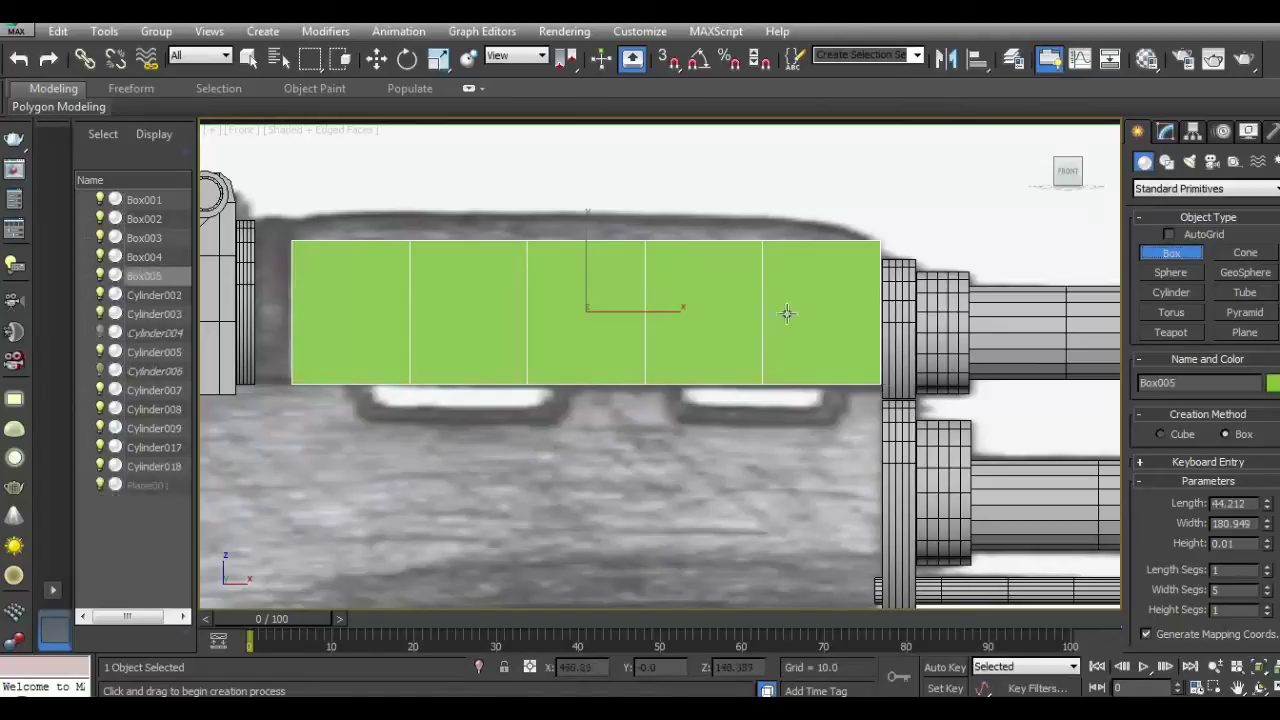
key(w)
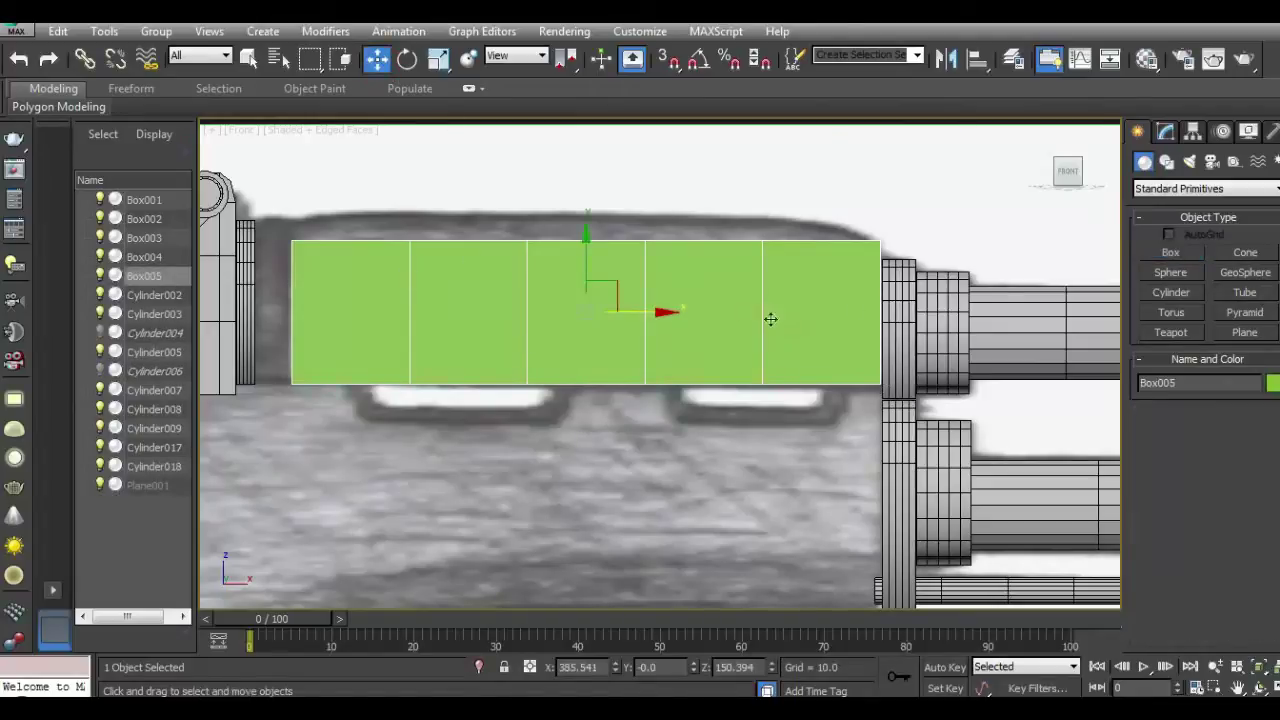
Step: Apply the rifle's grey default material to Box005 through the Material Editor
drag(1068, 170, 676, 279)
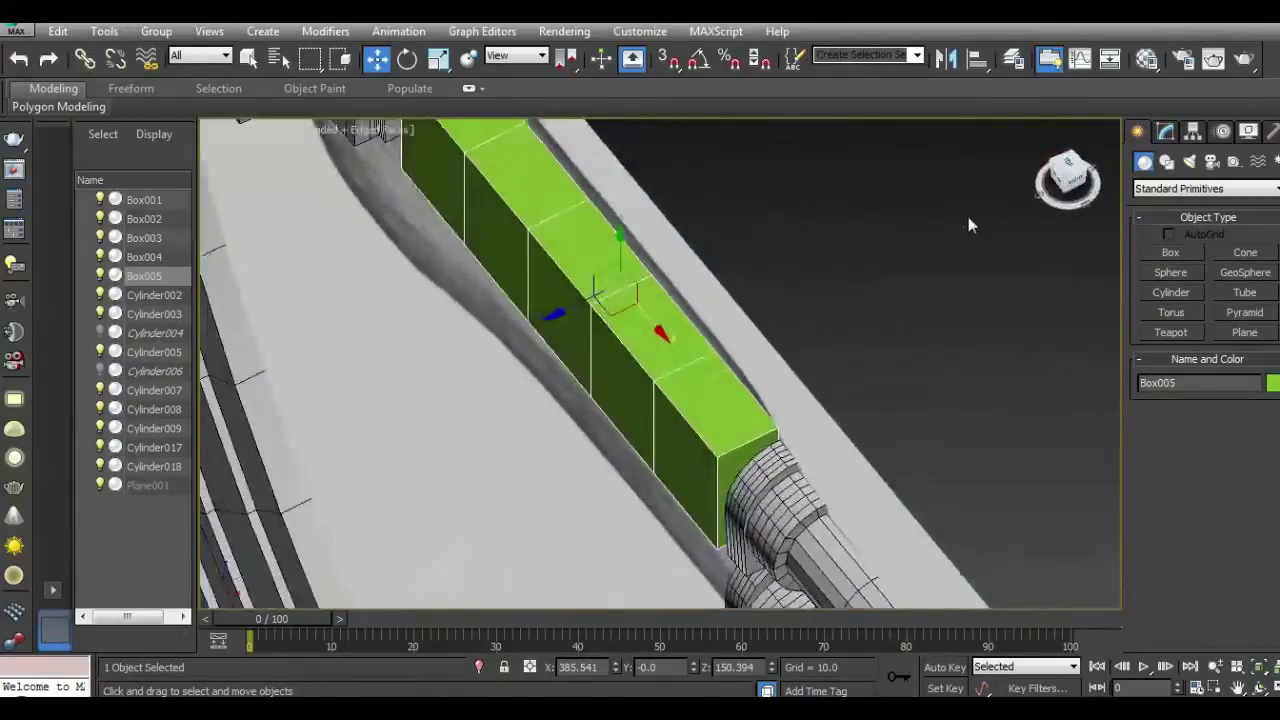
middle_drag(676, 279, 681, 400)
key(m)
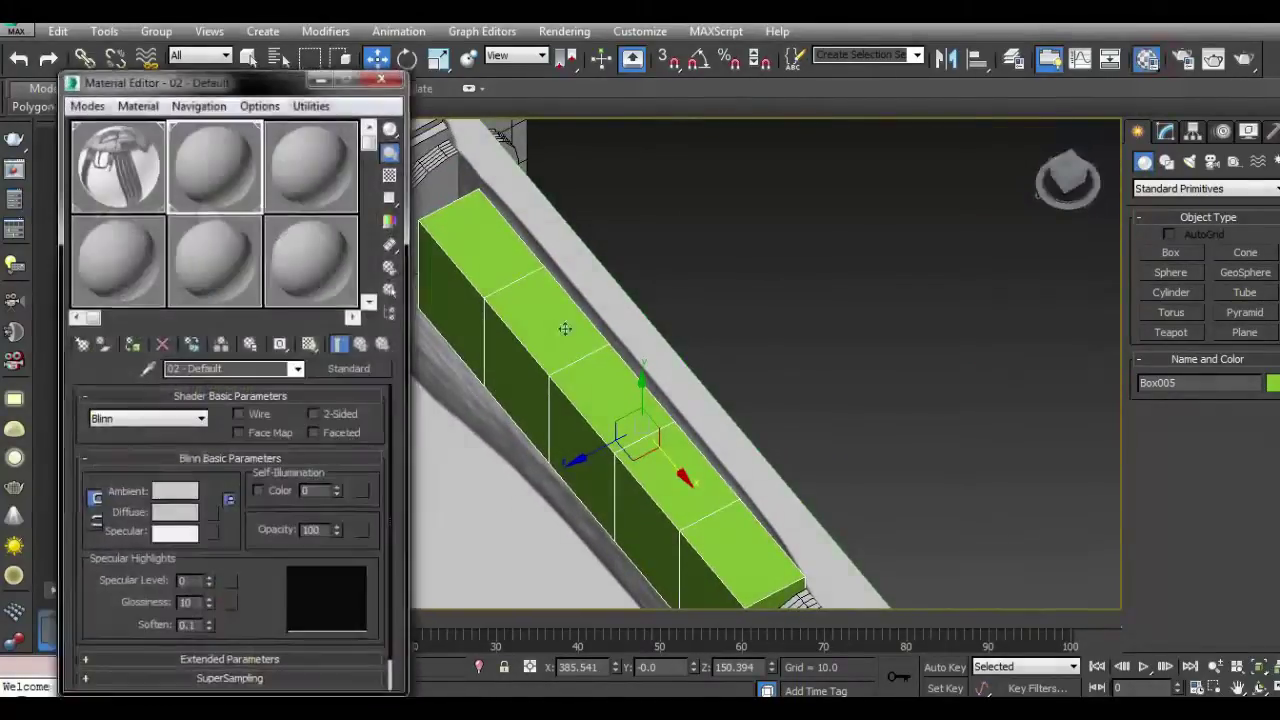
drag(323, 233, 437, 259)
click(383, 77)
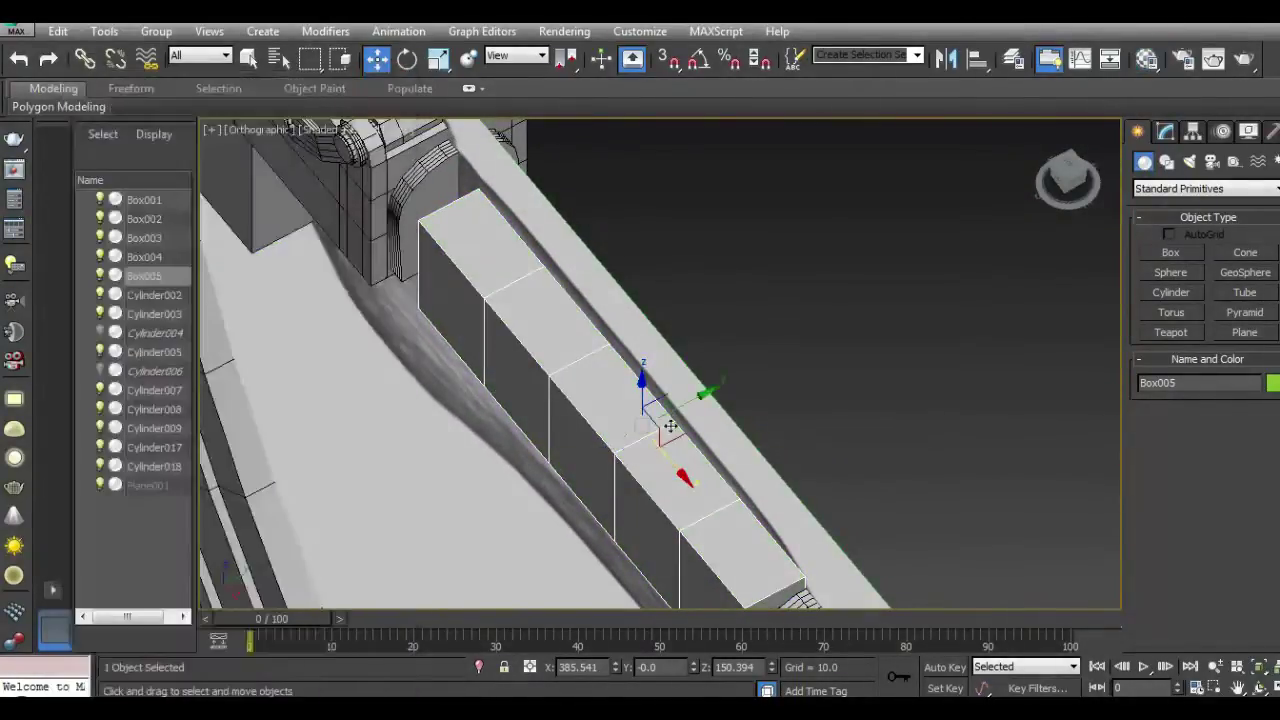
mouse_move(1068, 177)
mouse_down()
mouse_move(993, 181)
mouse_move(1105, 268)
mouse_up()
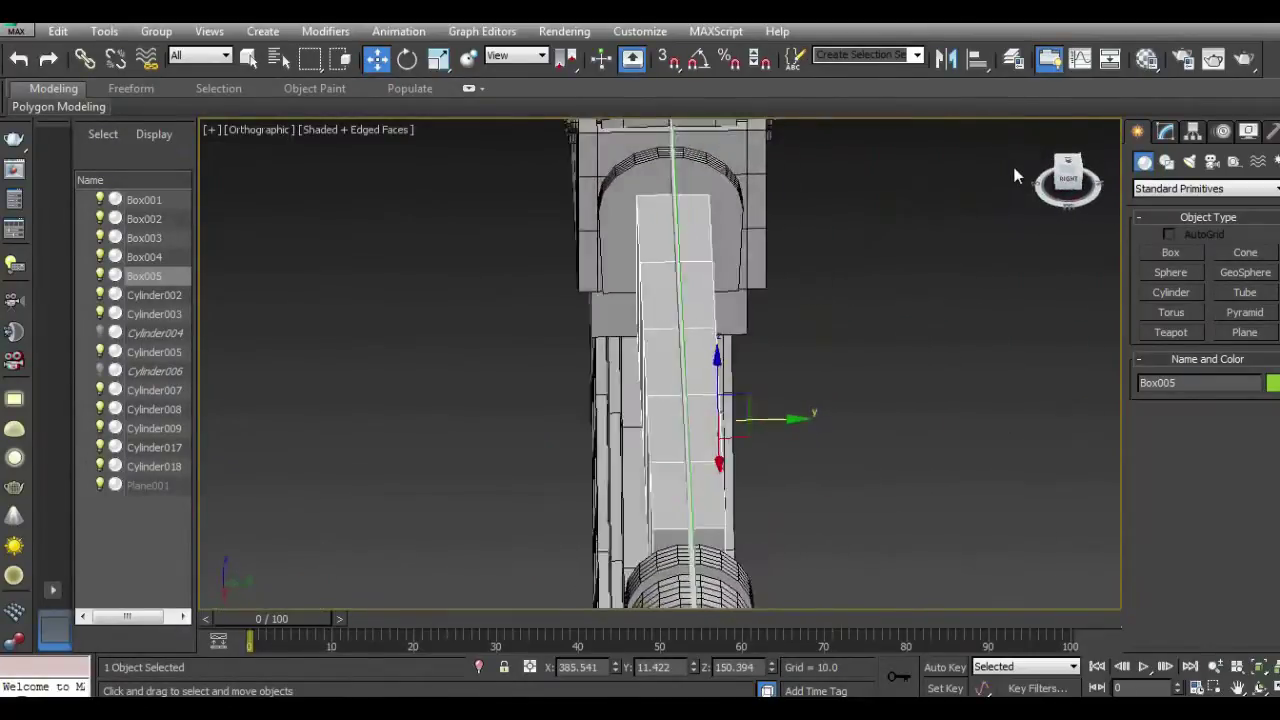
Step: Set Box005's Height to 55.175 and Length to 52.171
click(1166, 133)
drag(1264, 442, 1264, 400)
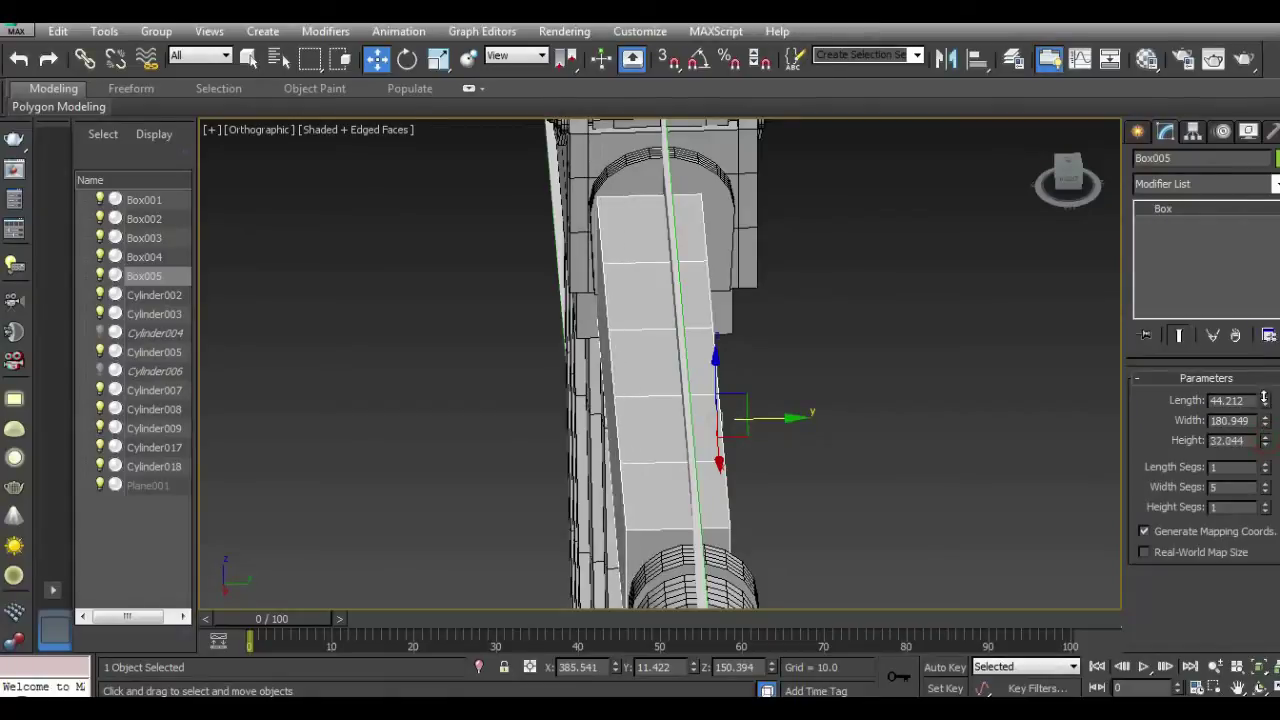
drag(789, 411, 815, 411)
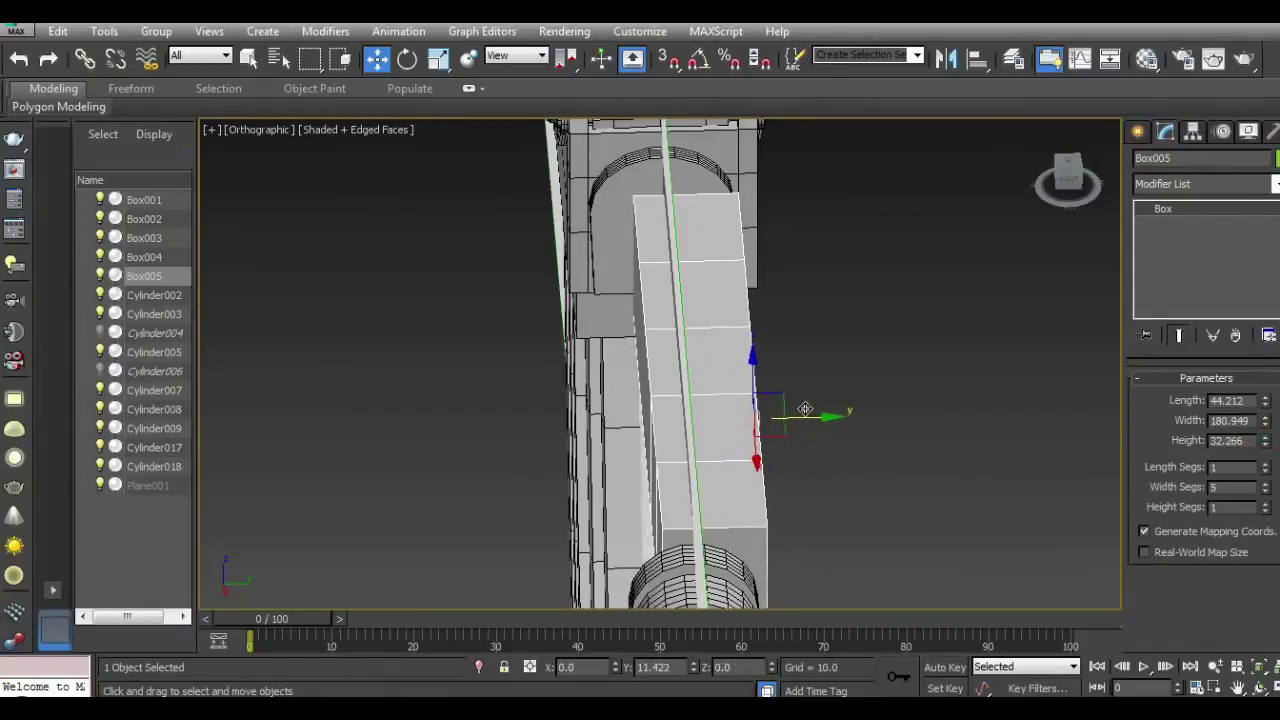
drag(1265, 443, 1241, 367)
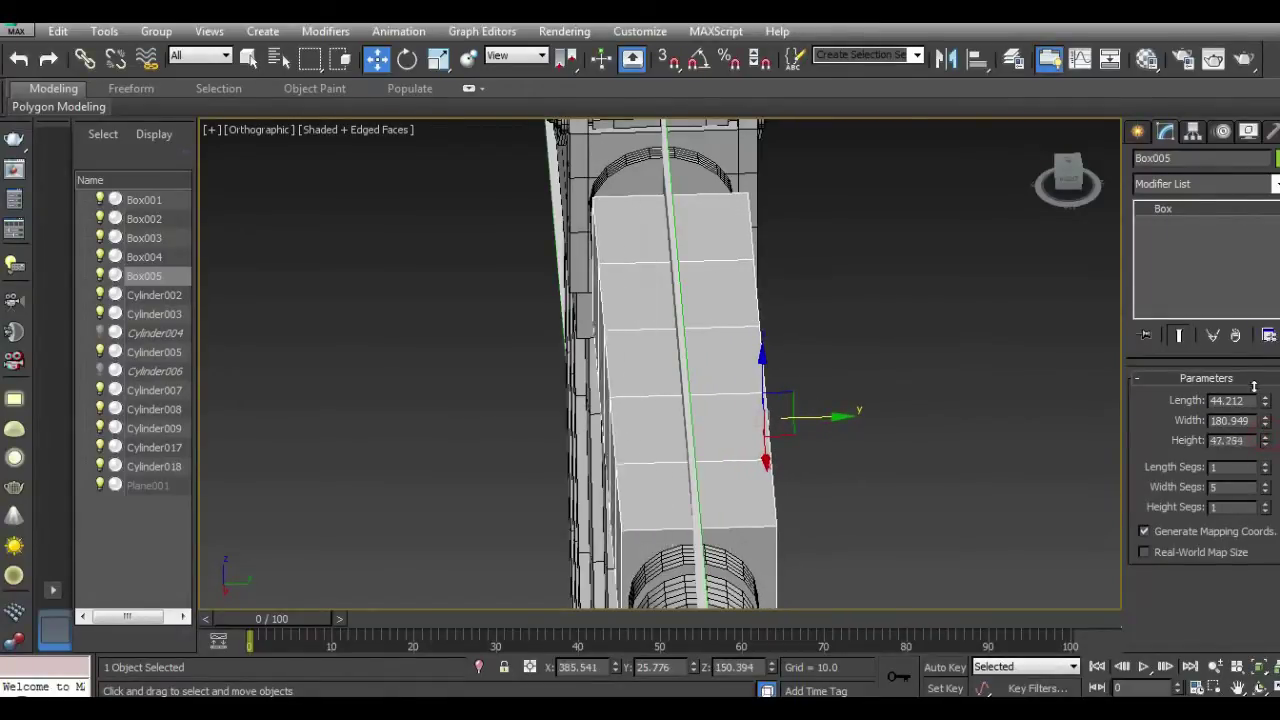
click(1068, 182)
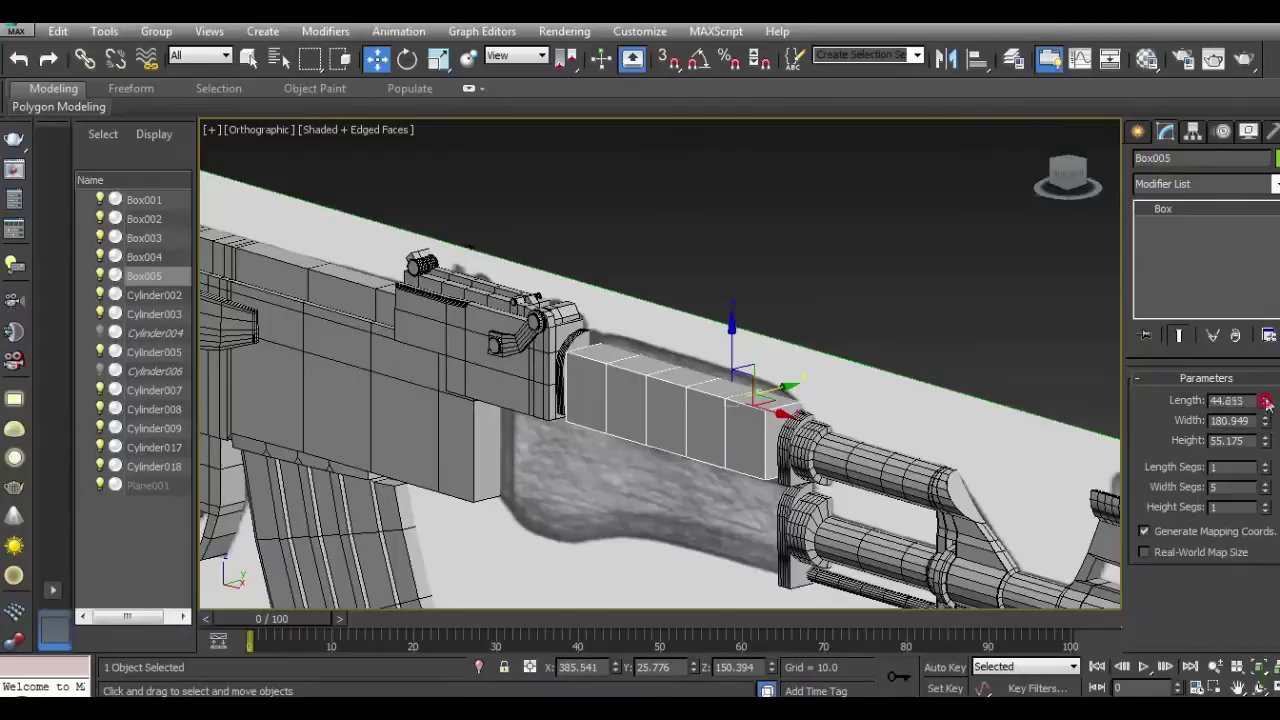
drag(1265, 400, 1261, 381)
Step: In Front view, align Box005 over the upper wooden handguard between receiver and barrel
key(f)
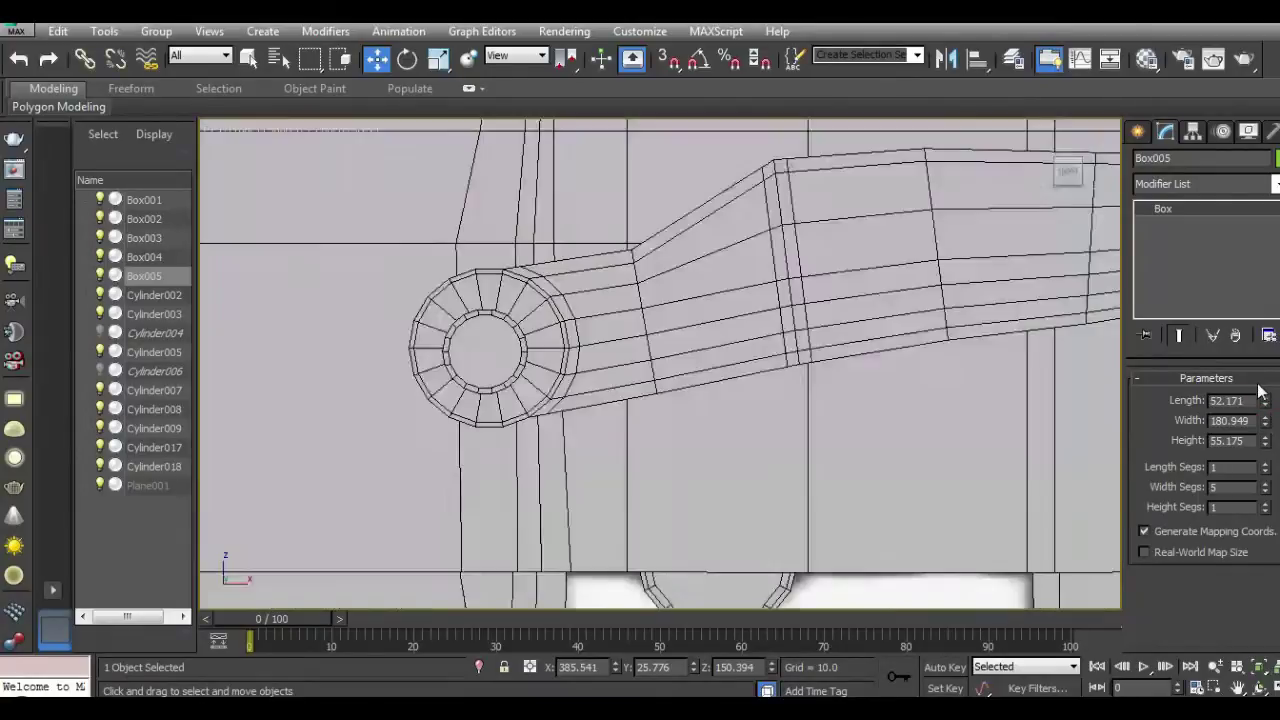
scroll(520, 410, down, 3)
mouse_move(520, 410)
middle_down()
mouse_move(855, 385)
mouse_move(749, 383)
middle_up()
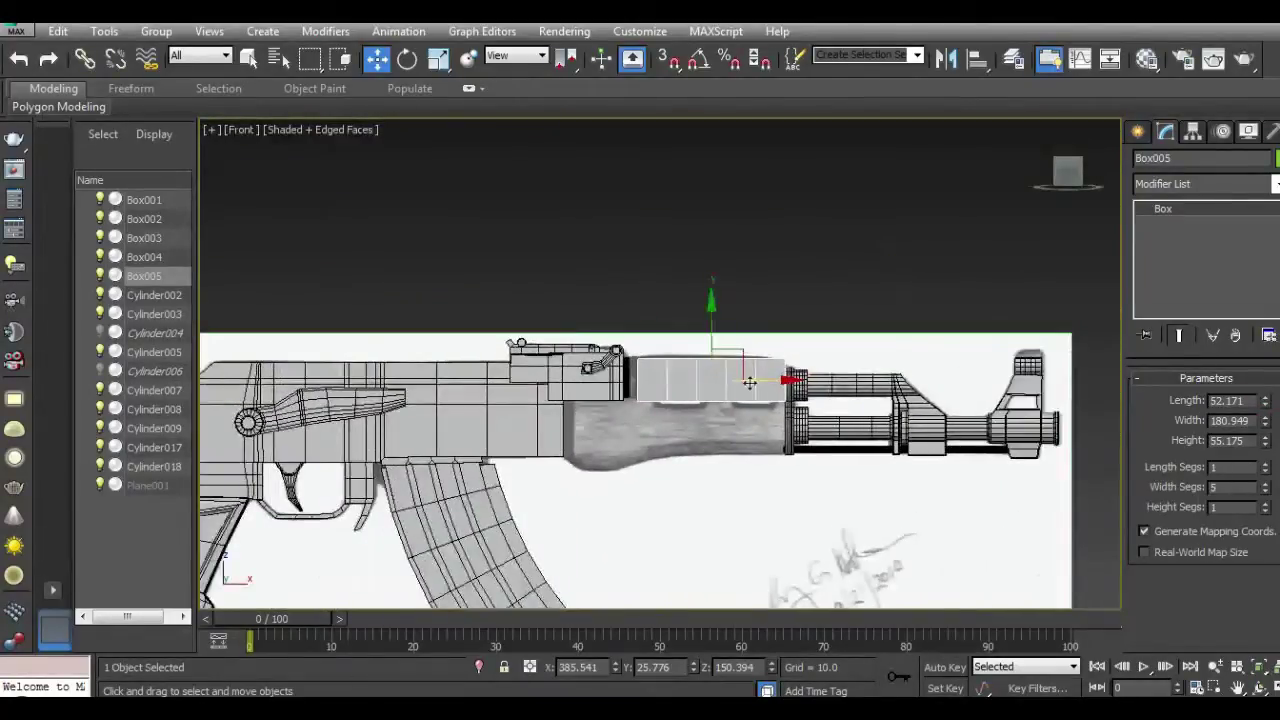
scroll(775, 385, up, 3)
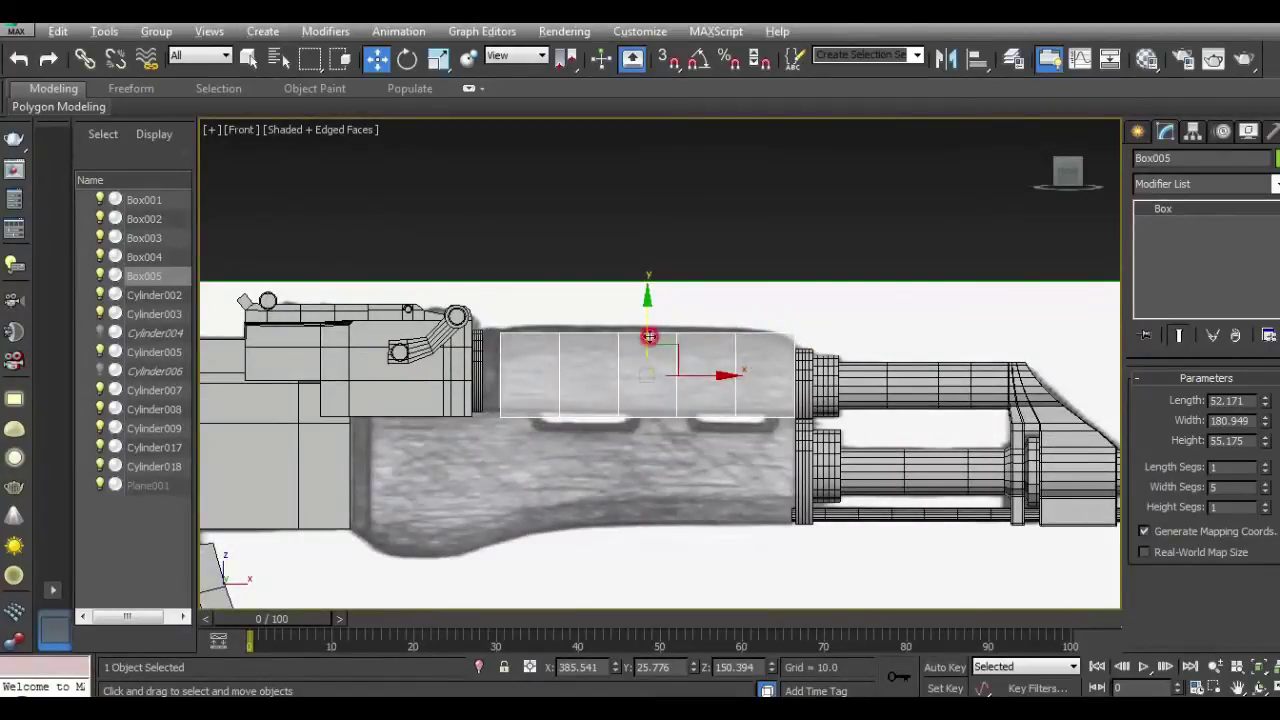
drag(649, 337, 649, 331)
drag(693, 369, 689, 367)
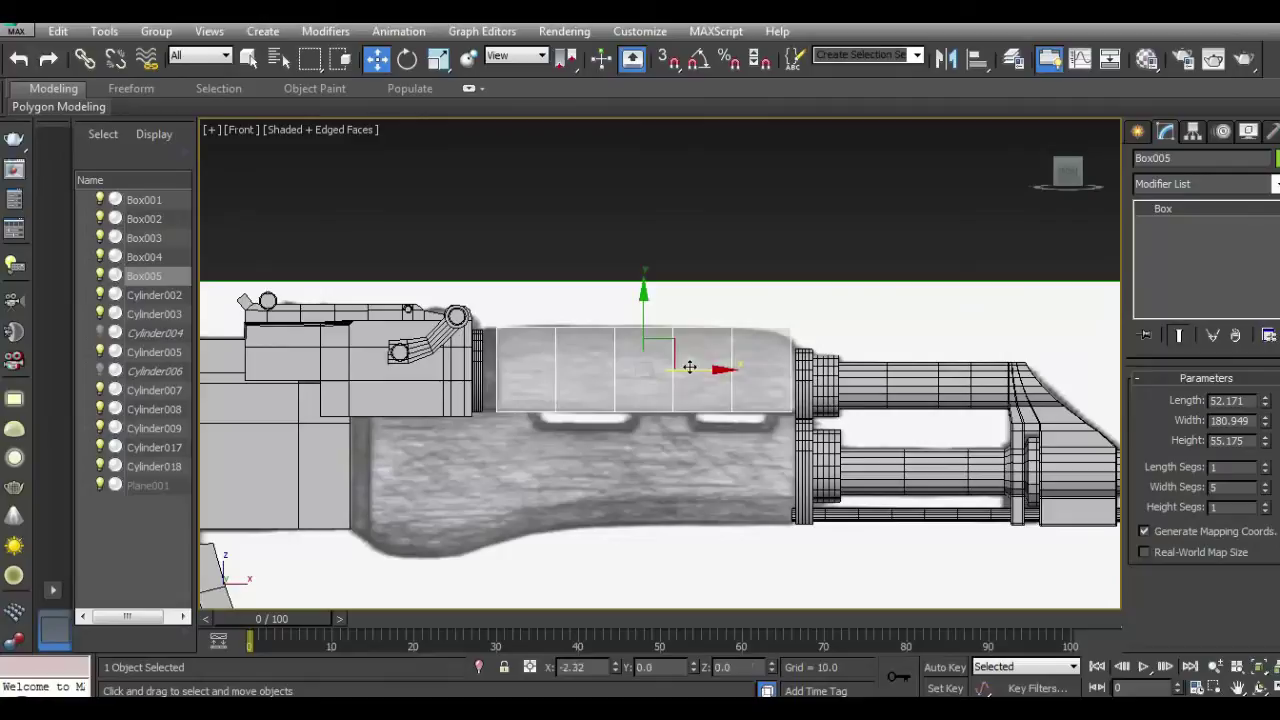
scroll(689, 367, up, 1)
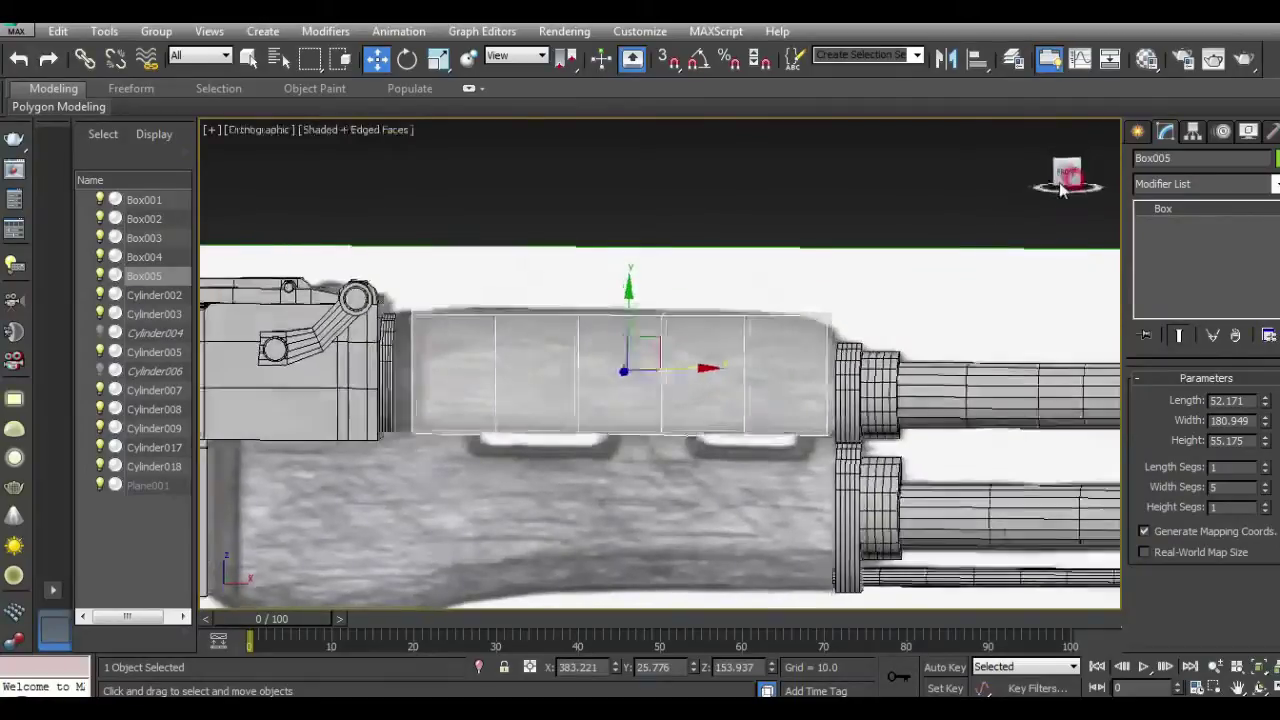
Step: Orbit around to check the box placement, then zoom in again in Front view
drag(1060, 180, 930, 206)
alt+middle_drag(937, 199, 912, 322)
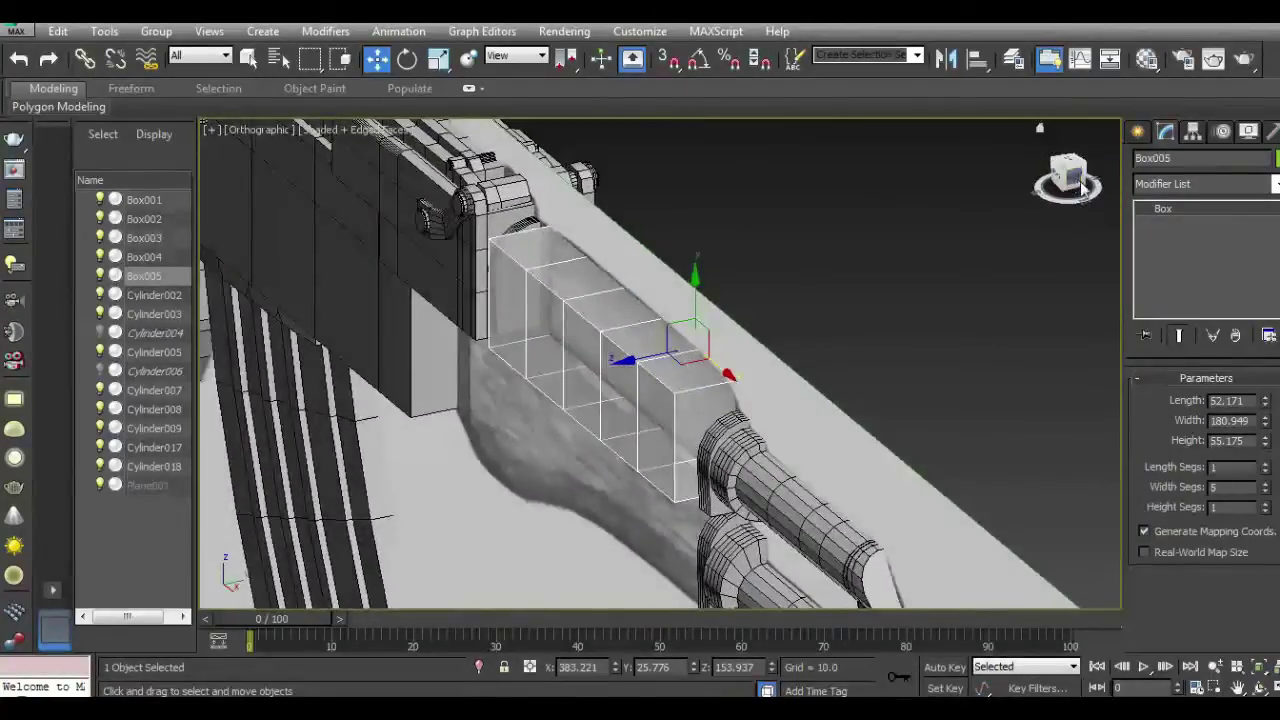
key(f)
scroll(890, 340, down, 2)
scroll(880, 355, down, 1)
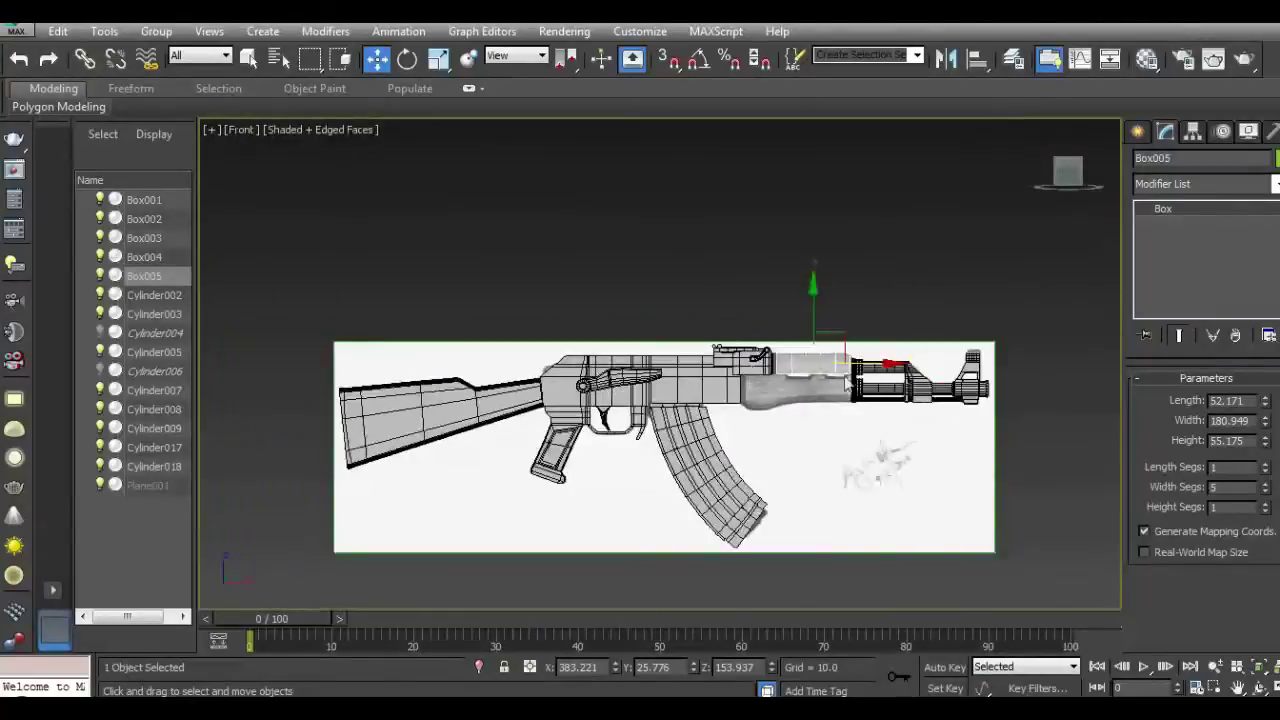
scroll(868, 366, up, 5)
scroll(751, 363, up, 2)
scroll(754, 363, up, 2)
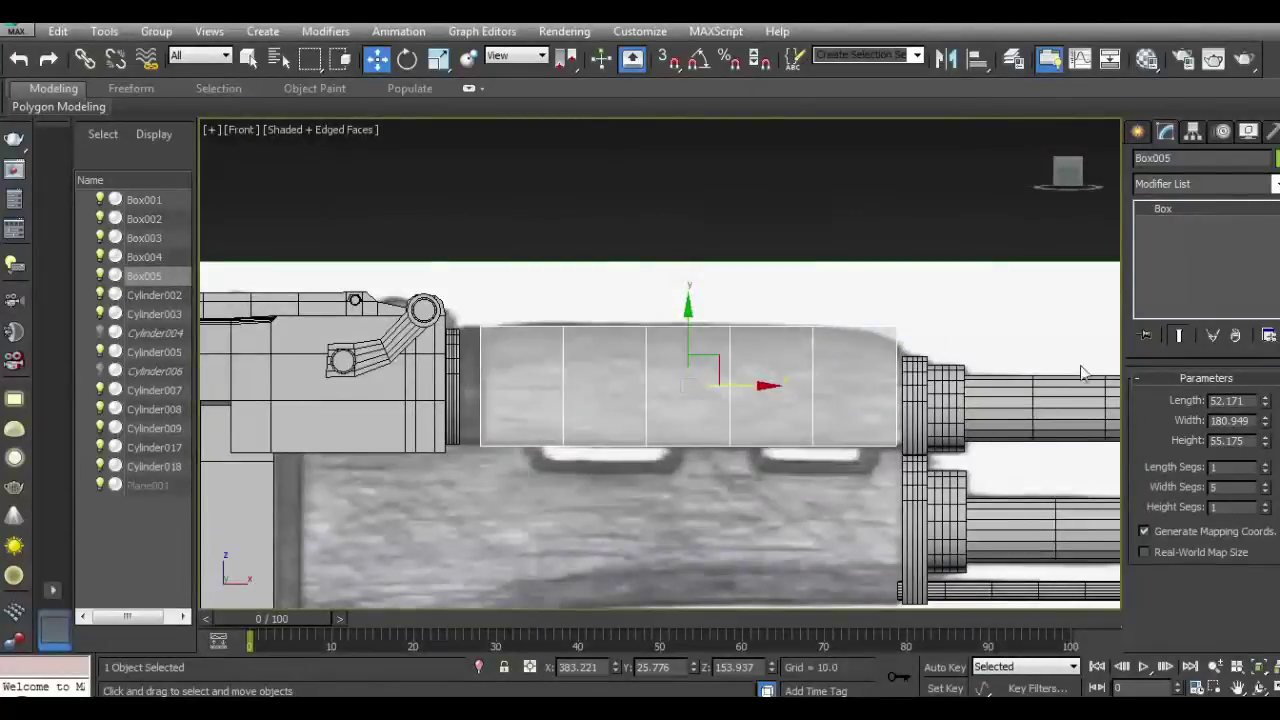
scroll(945, 348, up, 2)
Step: Convert Box005 to an Editable Poly and add a Swift Loop near its front end
right_click(1177, 262)
click(1180, 406)
click(1157, 418)
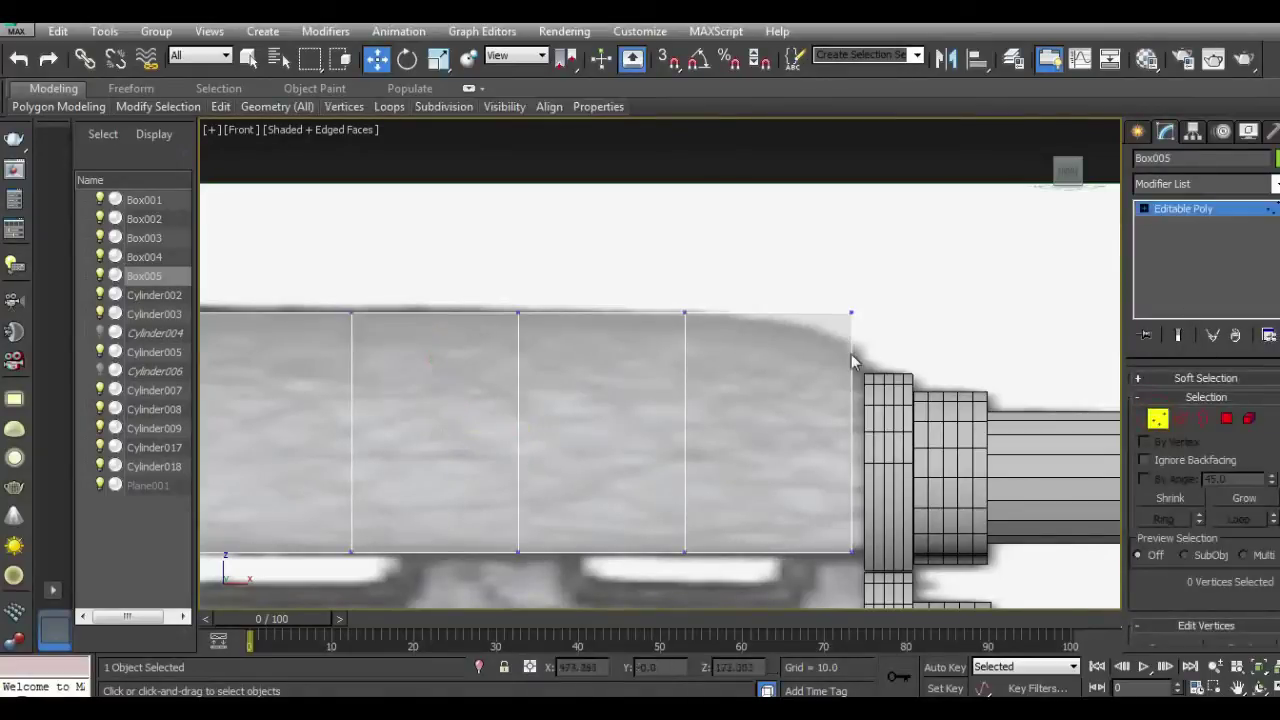
click(277, 106)
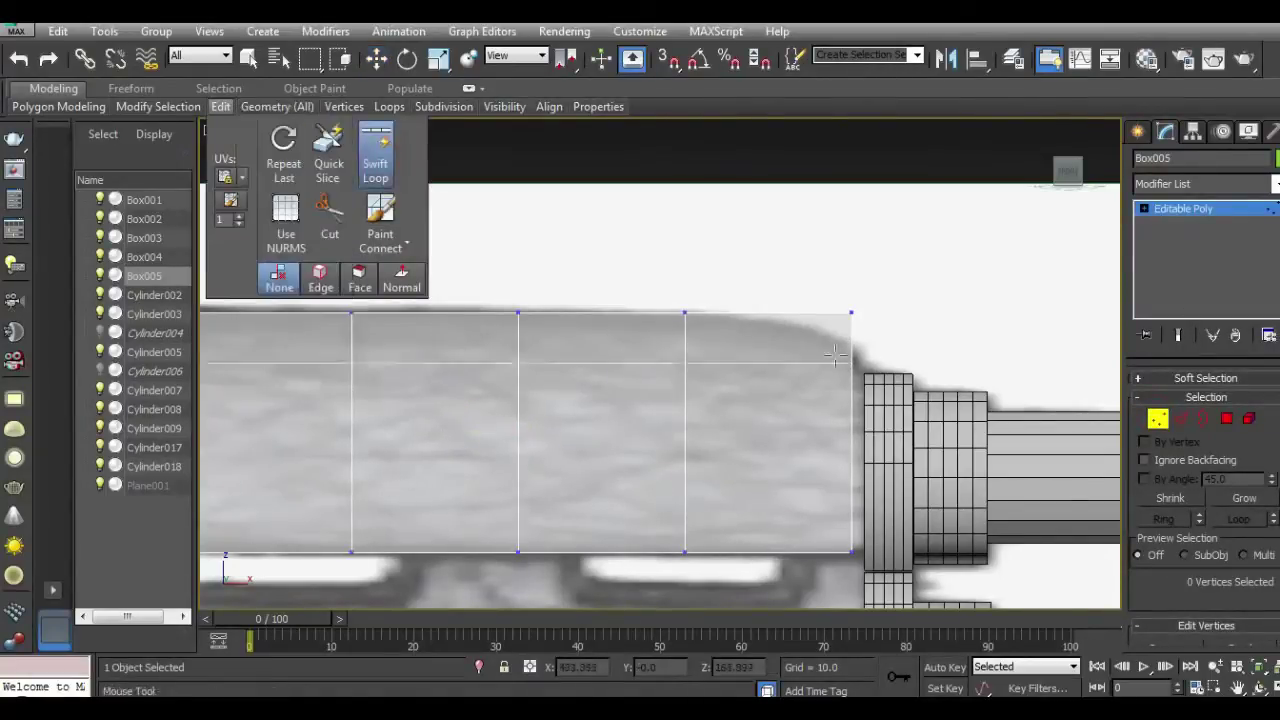
click(374, 155)
click(801, 323)
Step: Lower the top front vertices to slope the box's front corner
key(w)
mouse_move(810, 374)
mouse_down()
mouse_move(905, 282)
mouse_move(758, 305)
mouse_move(819, 351)
mouse_up()
drag(804, 292, 806, 312)
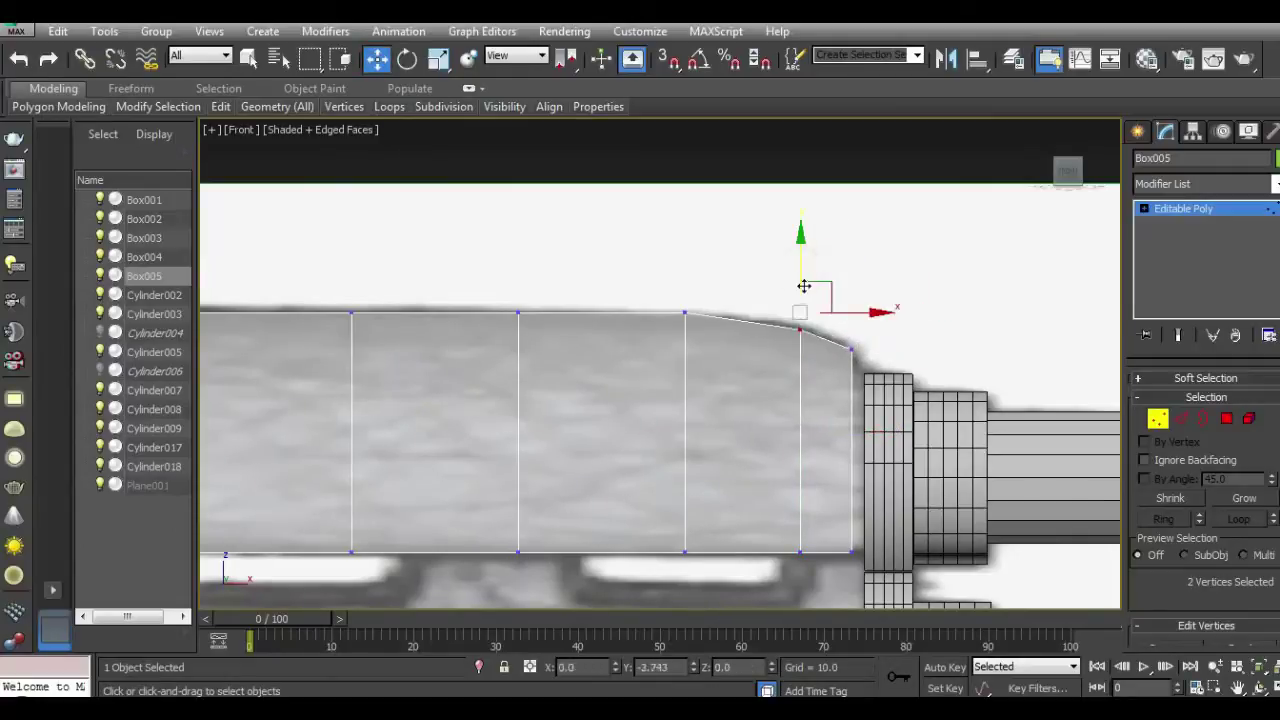
scroll(982, 350, down, 3)
scroll(658, 330, up, 2)
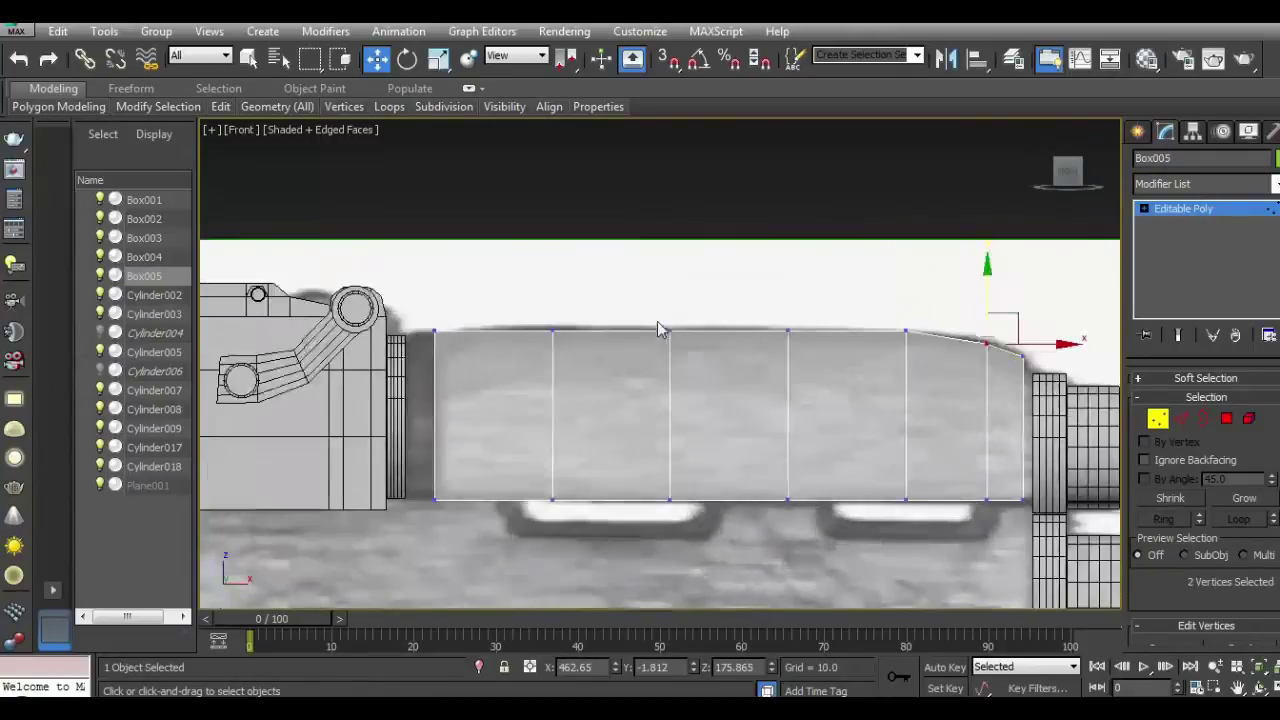
Step: Select Box005's top long edge loops and turn off its see-through display
click(1191, 421)
double_click(822, 332)
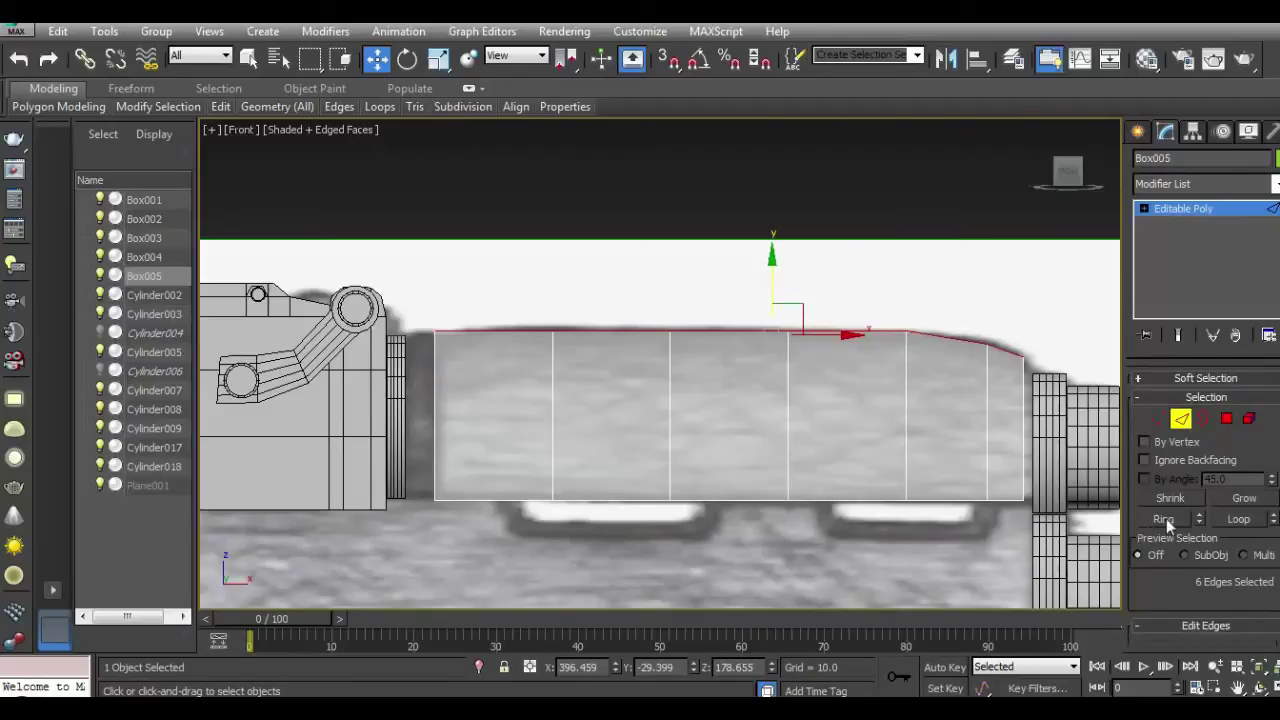
drag(1068, 172, 932, 195)
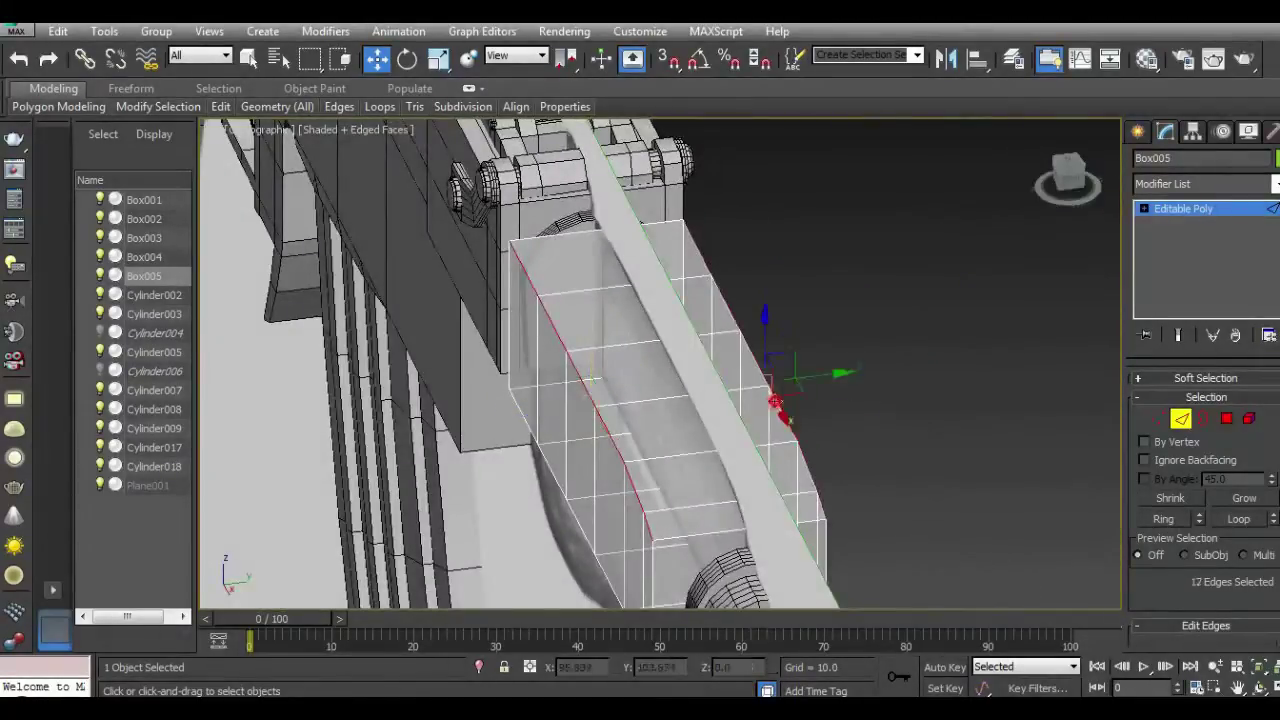
drag(1217, 578, 1208, 481)
key(alt+x)
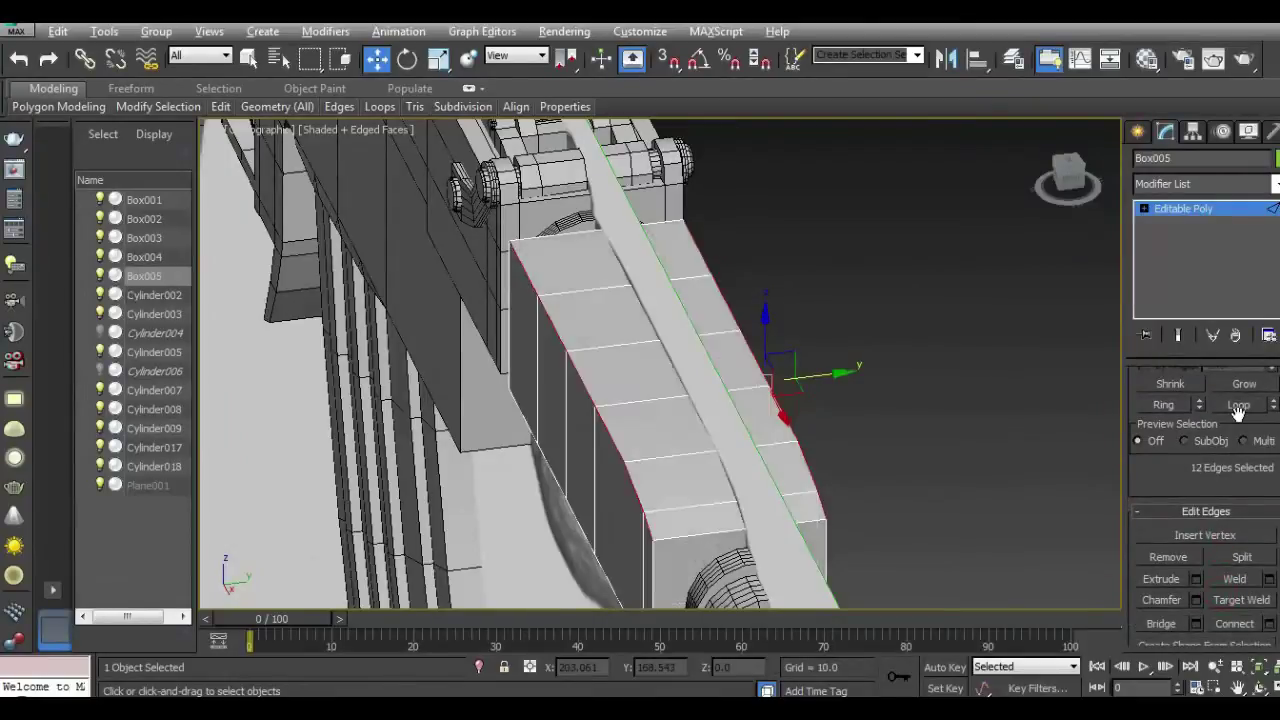
Step: Chamfer the selected top edges by 10.37 with 1 segment
click(1195, 599)
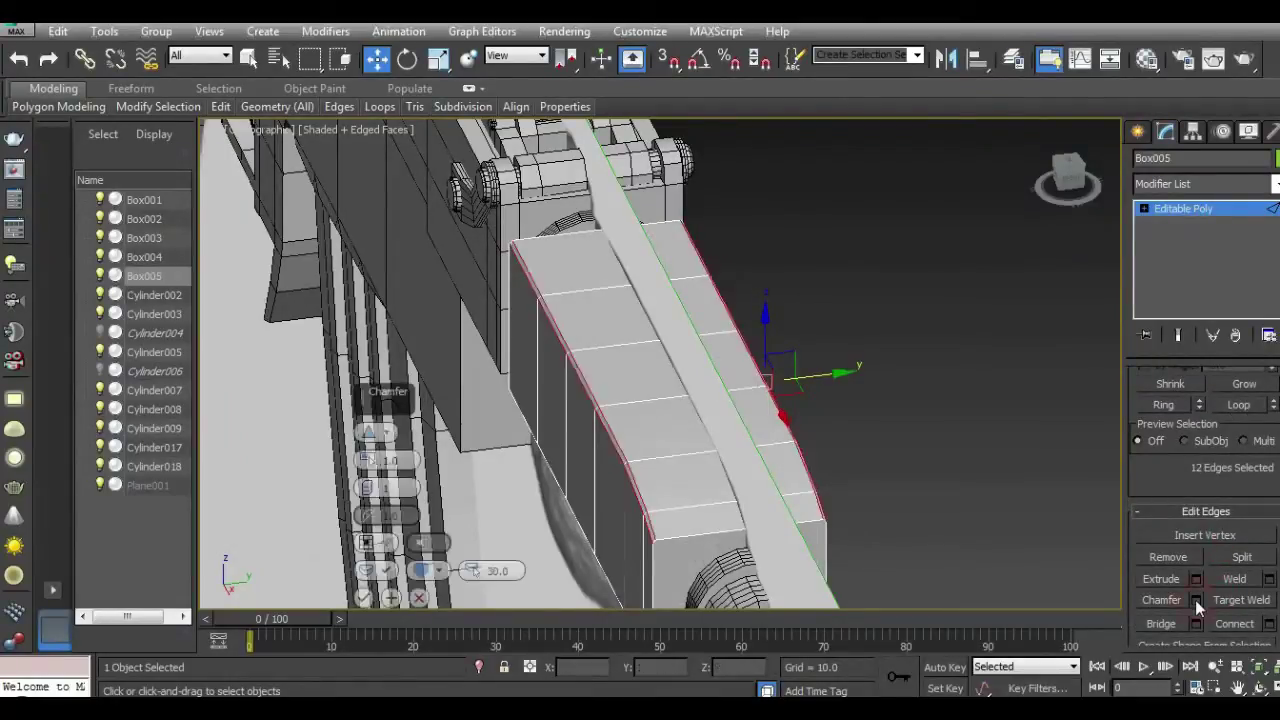
drag(390, 400, 984, 273)
click(968, 436)
drag(956, 327, 950, 295)
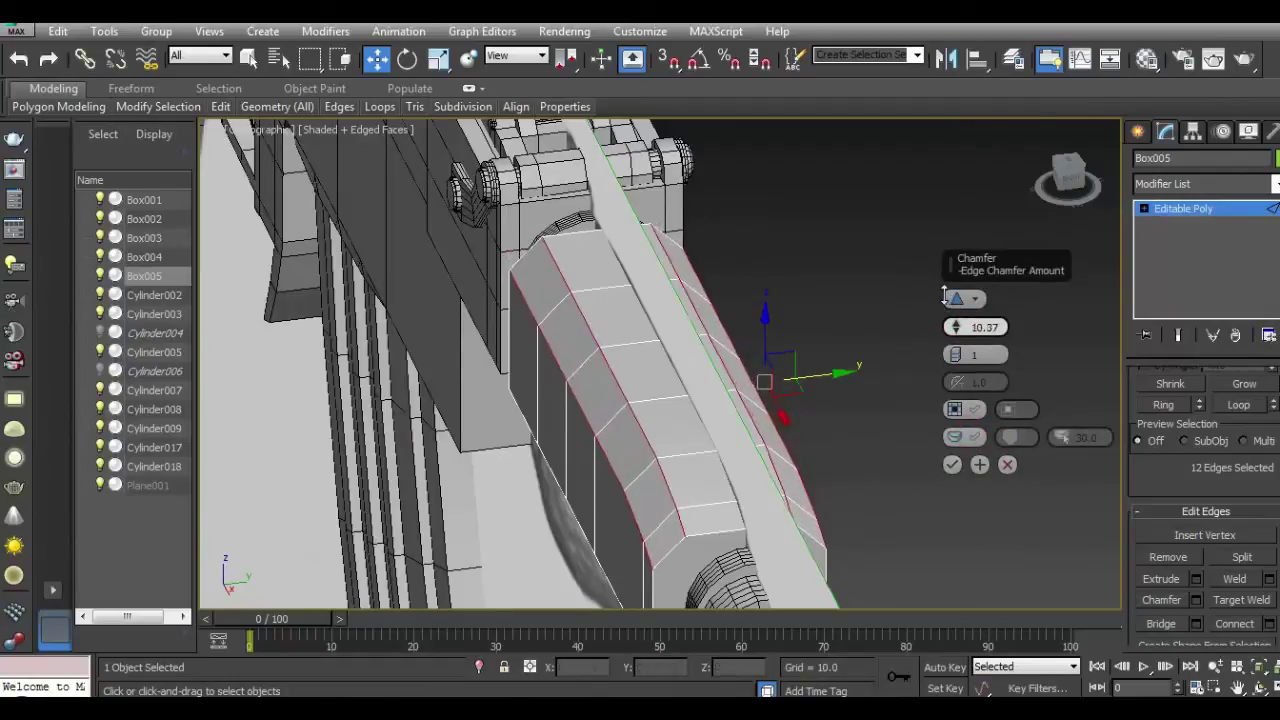
click(1068, 185)
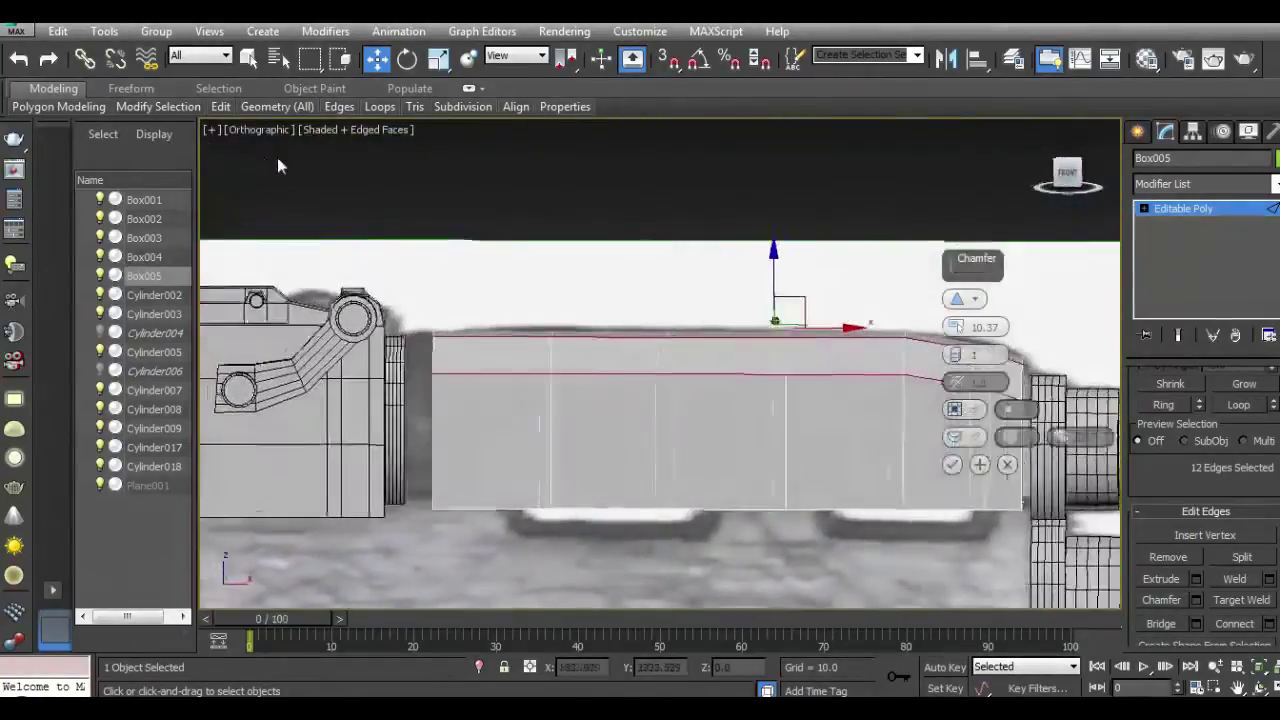
mouse_move(278, 168)
alt+middle_down()
mouse_move(1098, 175)
mouse_move(951, 262)
alt+middle_up()
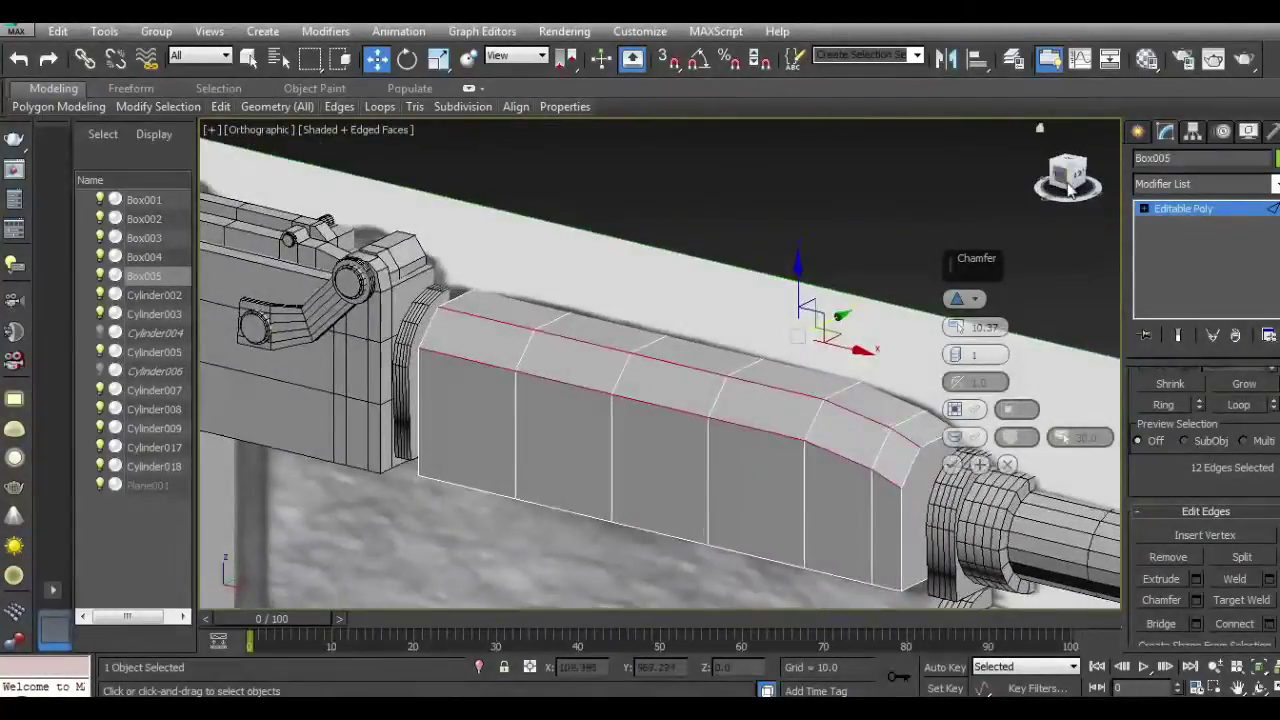
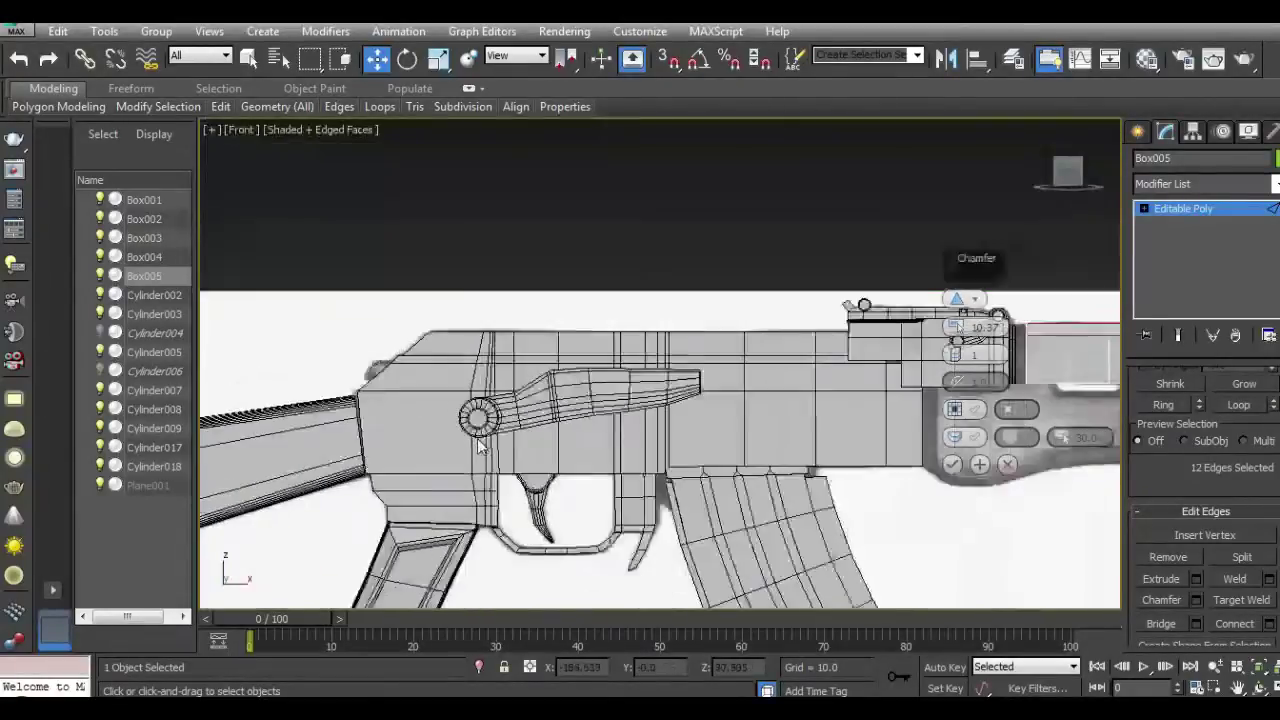
Step: Chamfer the handguard's 12 long top edges at 10.37 with 6 segments for rounded corners
scroll(836, 356, up, 2)
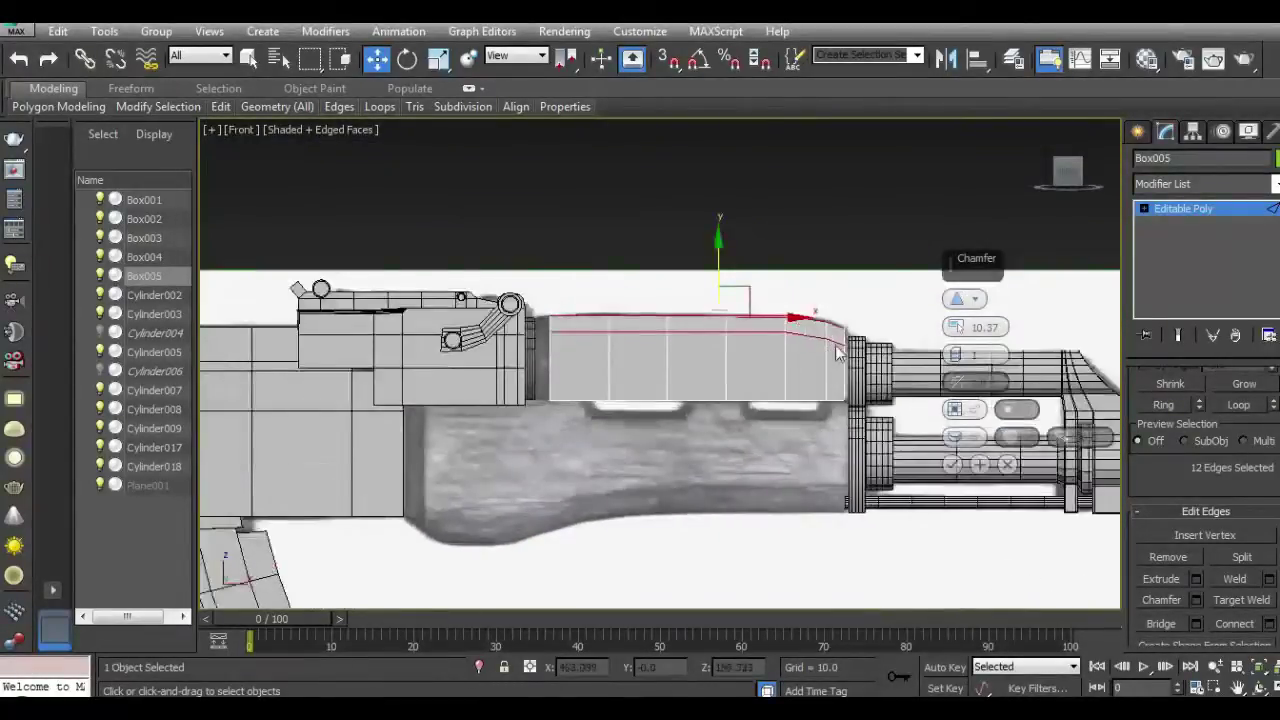
drag(1073, 186, 936, 197)
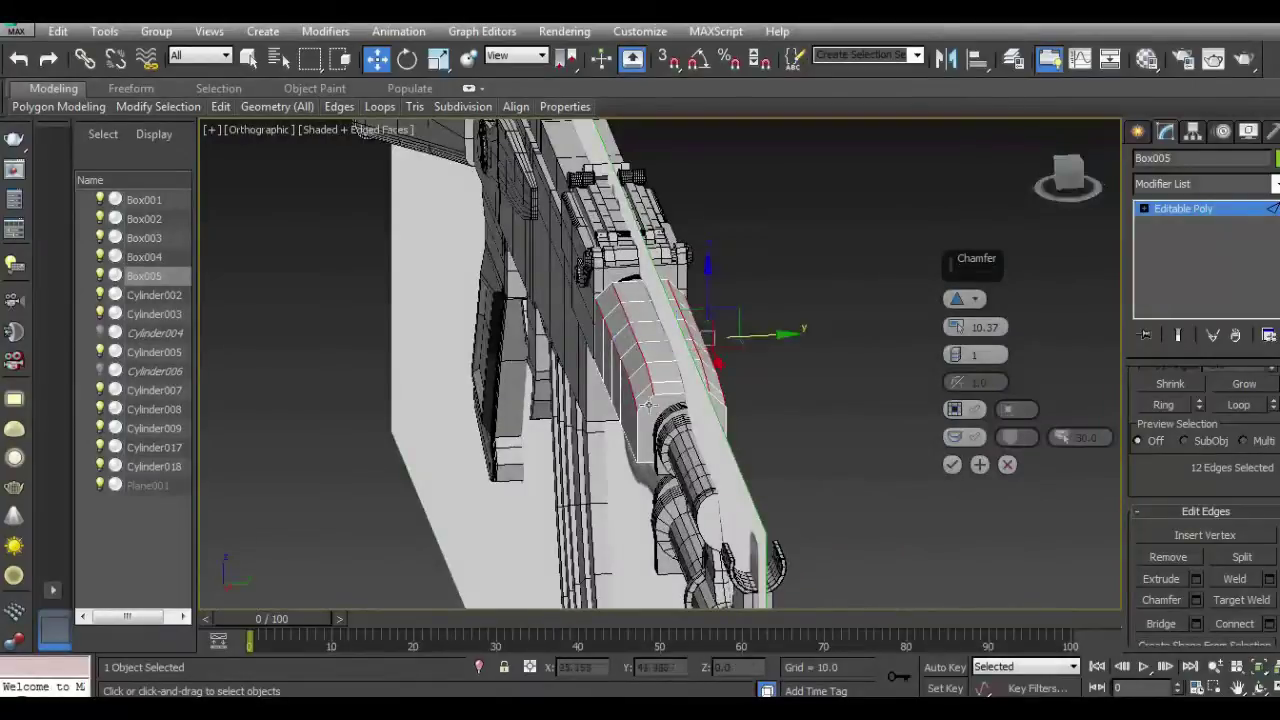
scroll(953, 470, up, 2)
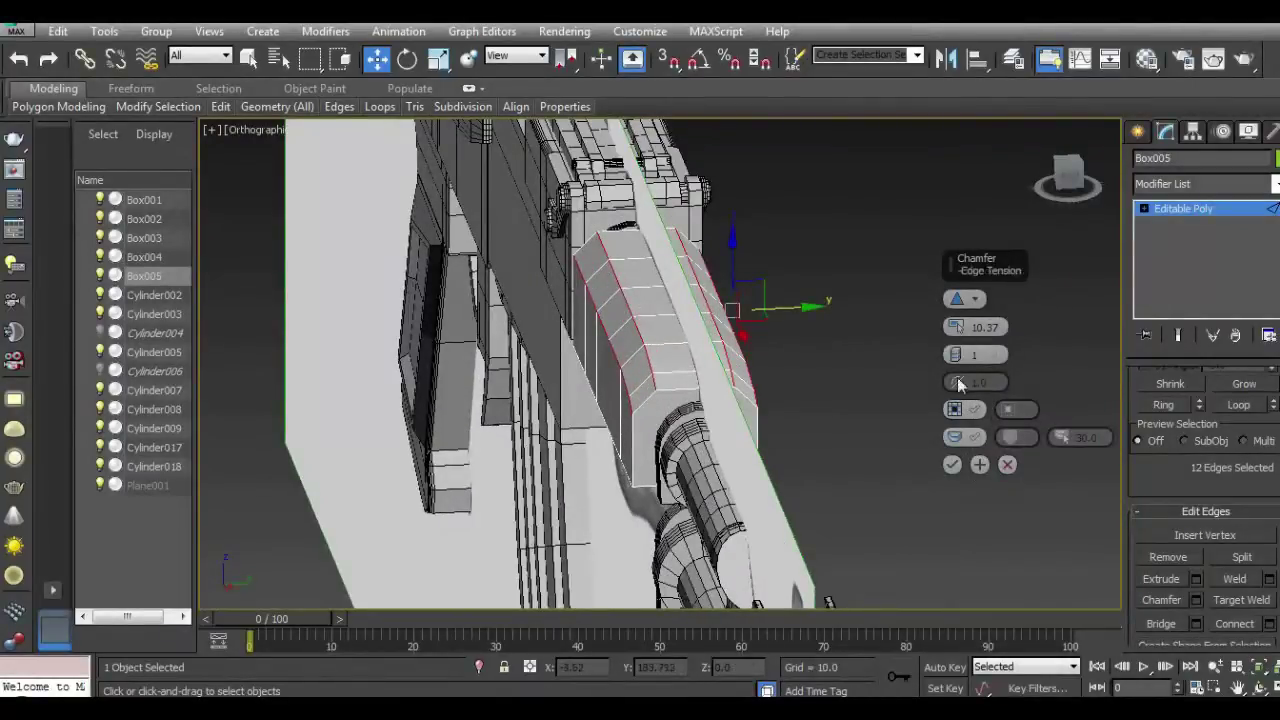
drag(958, 362, 960, 350)
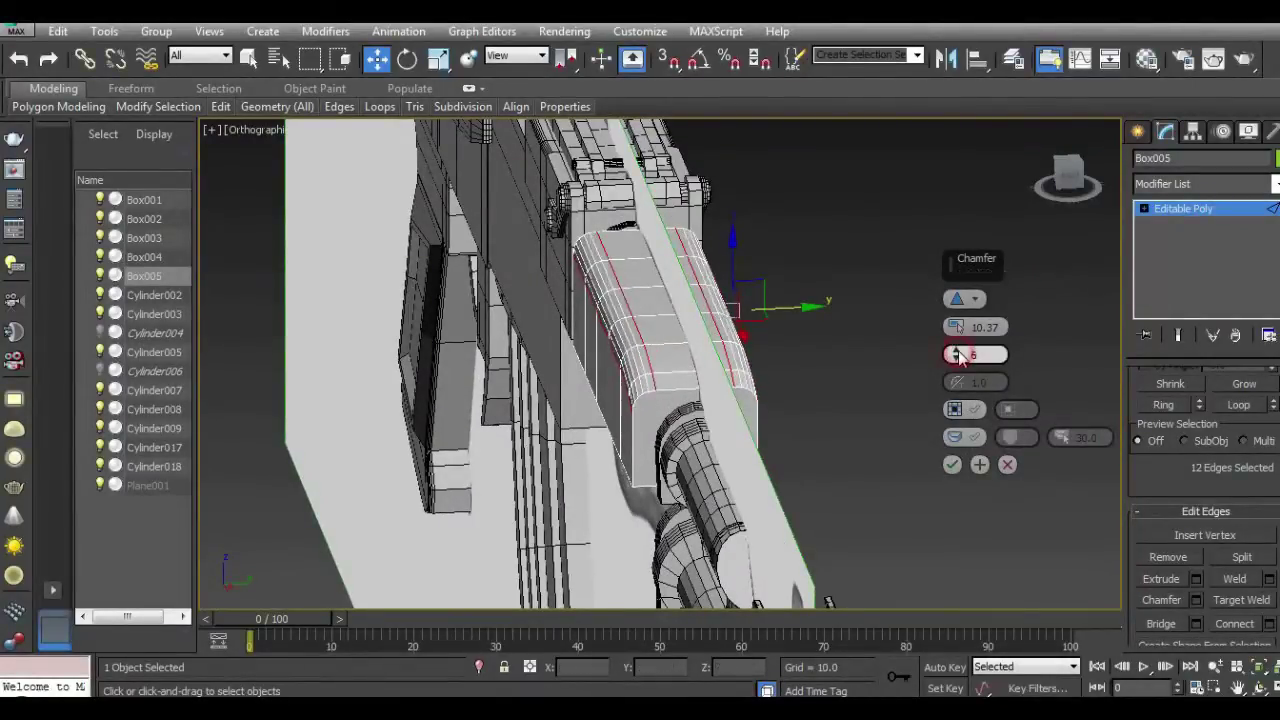
click(951, 466)
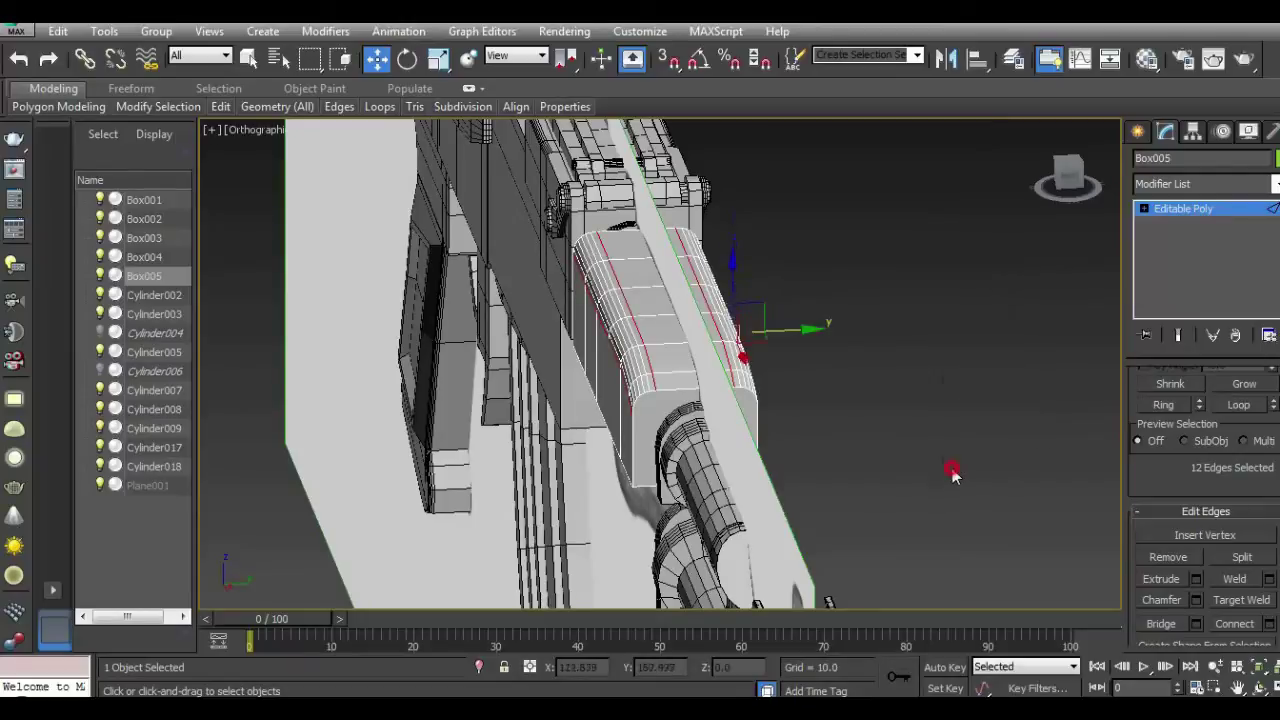
click(1166, 206)
Step: Give the handguard Box005 a black object colour
click(929, 434)
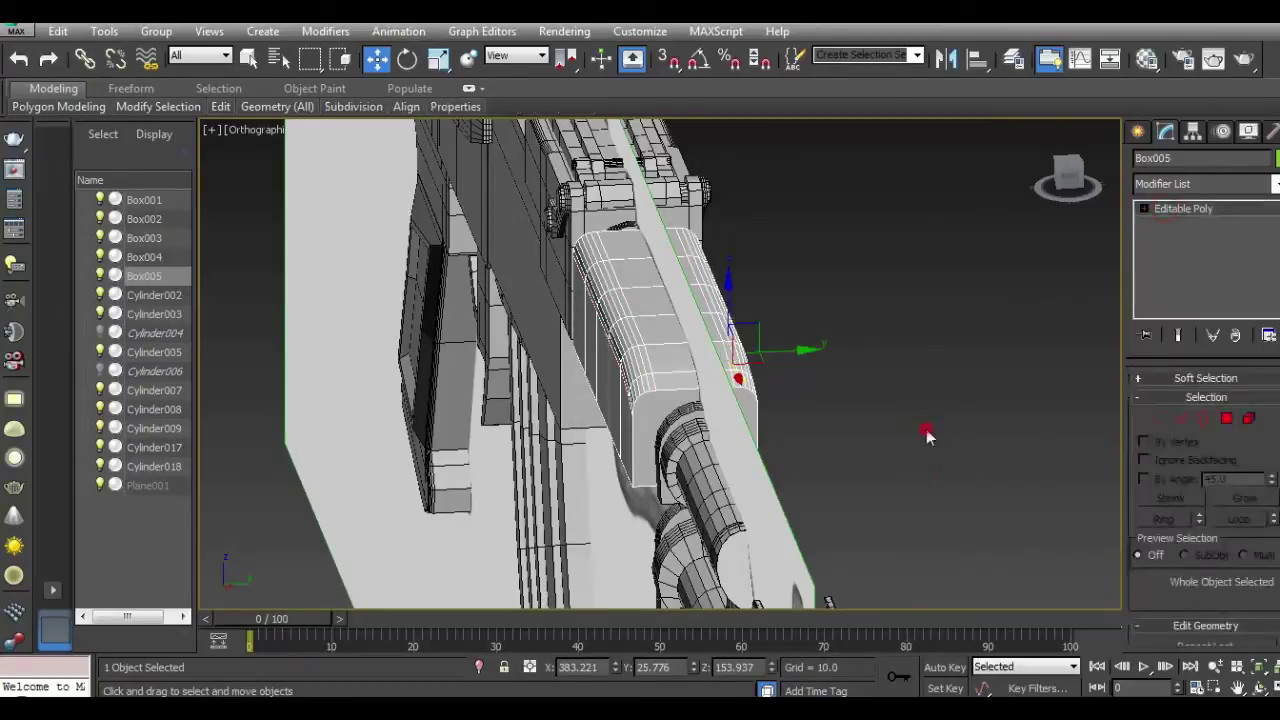
drag(1068, 178, 1108, 186)
mouse_move(1108, 186)
alt+middle_down()
mouse_move(277, 171)
mouse_move(751, 360)
alt+middle_up()
click(751, 360)
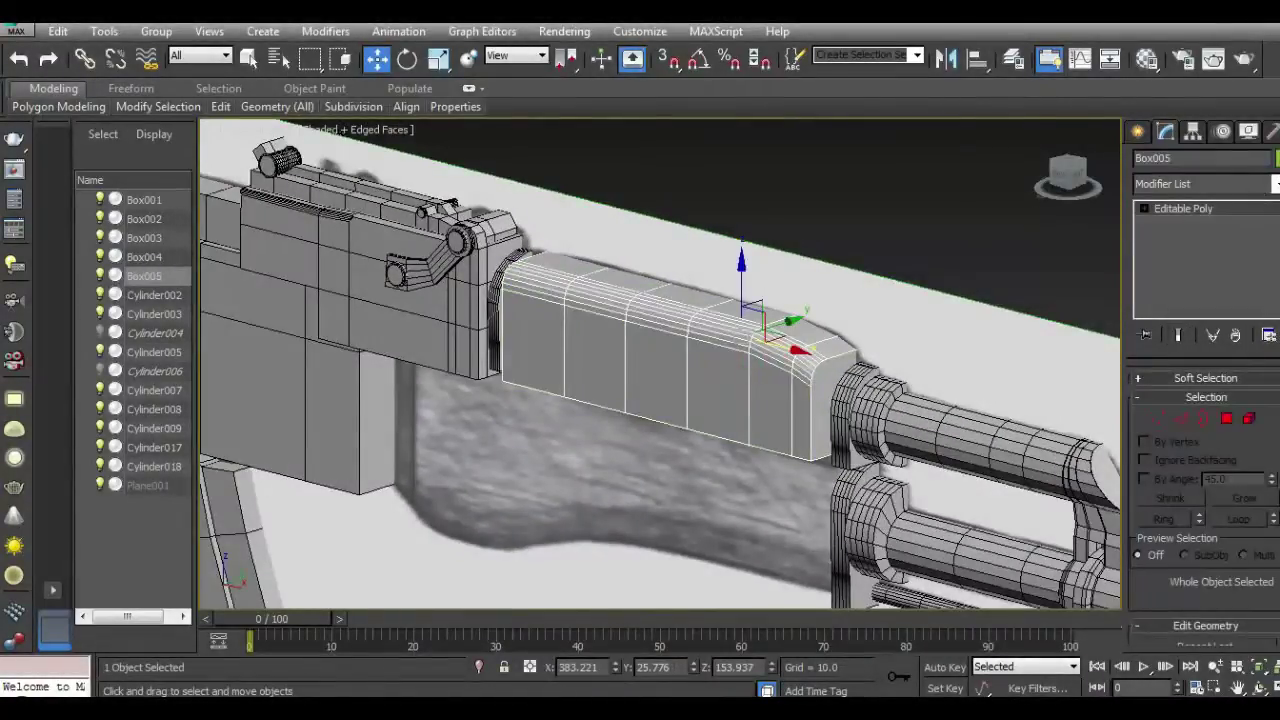
click(1277, 158)
click(792, 402)
click(745, 462)
Step: Hide the Plane001 reference image, switch to Front view and select Box005
click(944, 251)
click(114, 487)
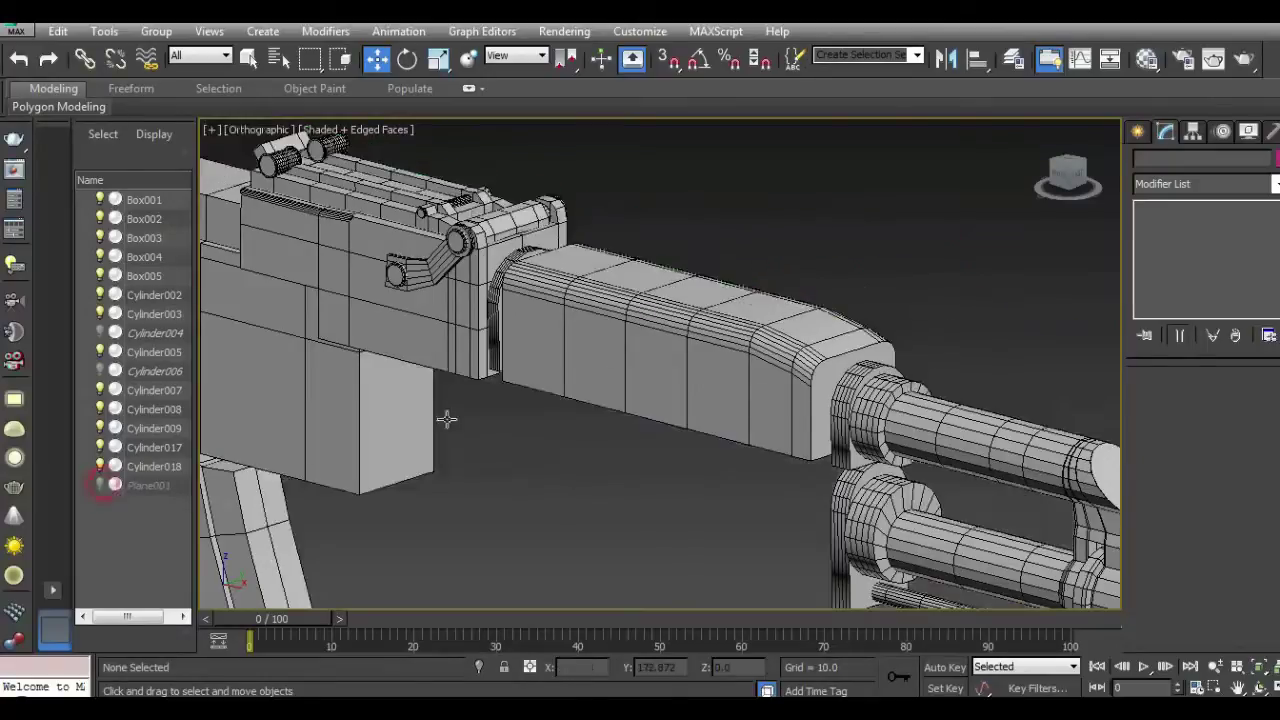
click(1068, 172)
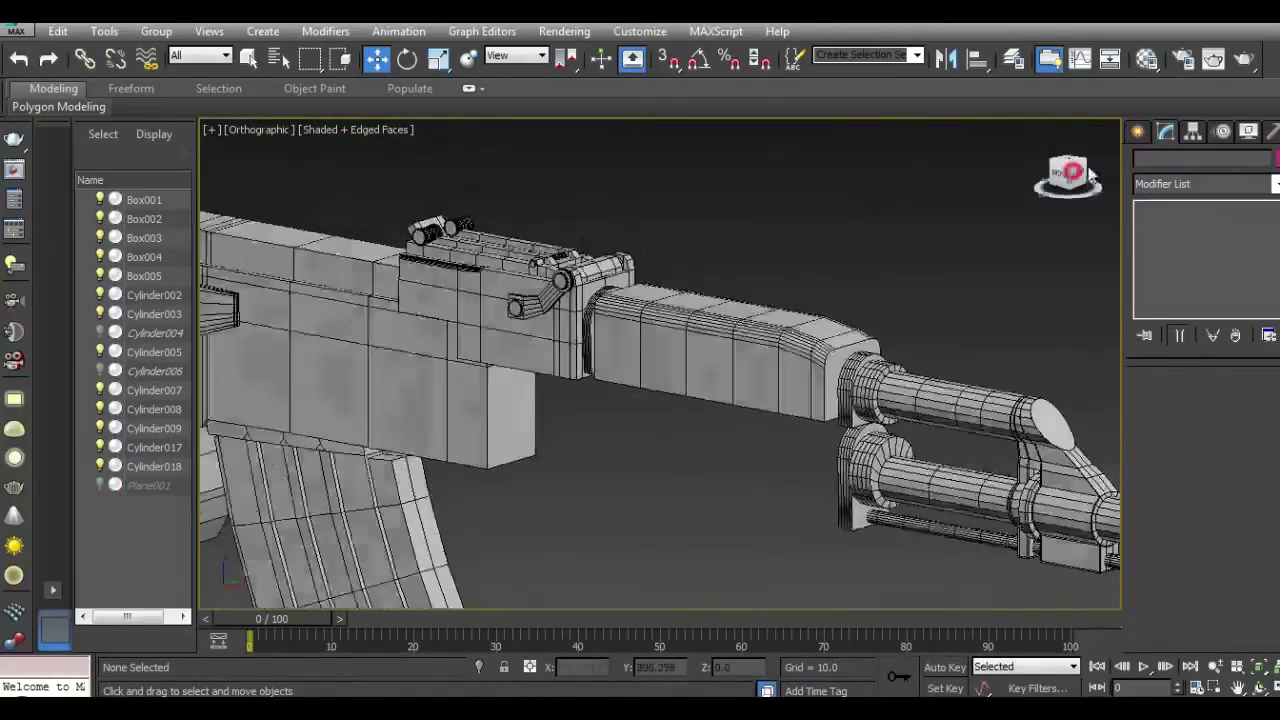
scroll(506, 326, up, 10)
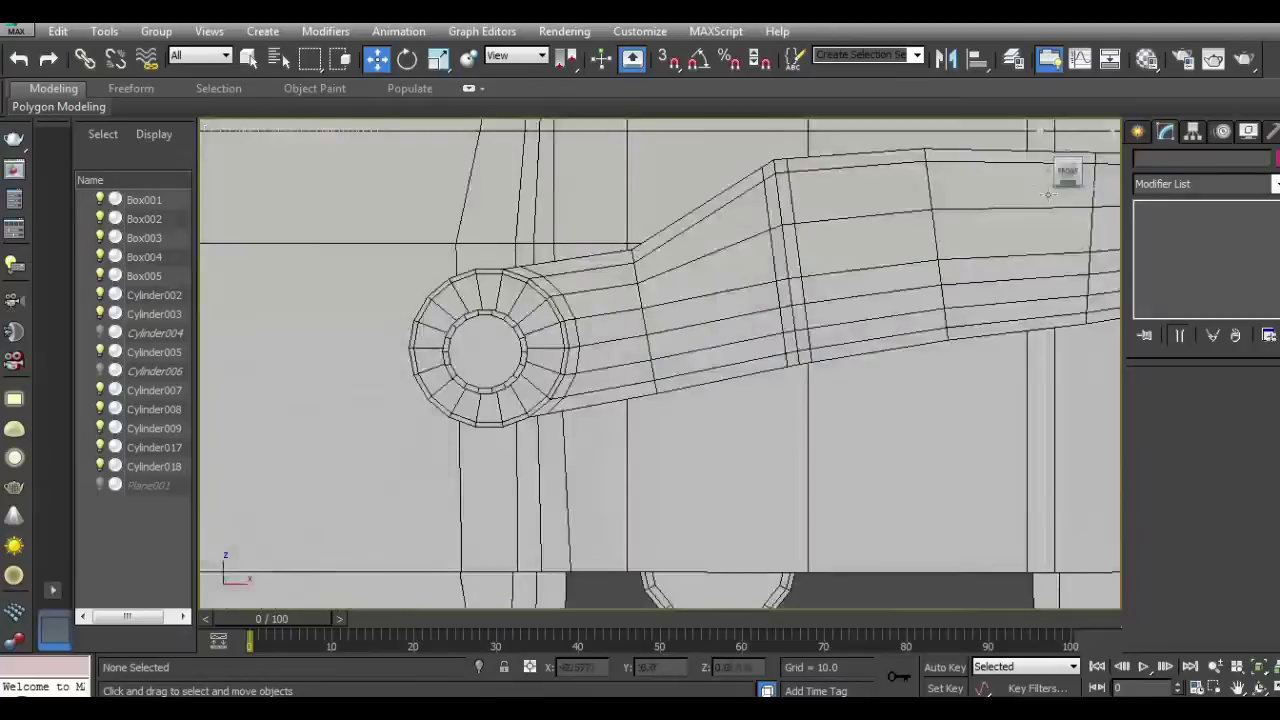
scroll(613, 372, down, 10)
scroll(800, 352, up, 3)
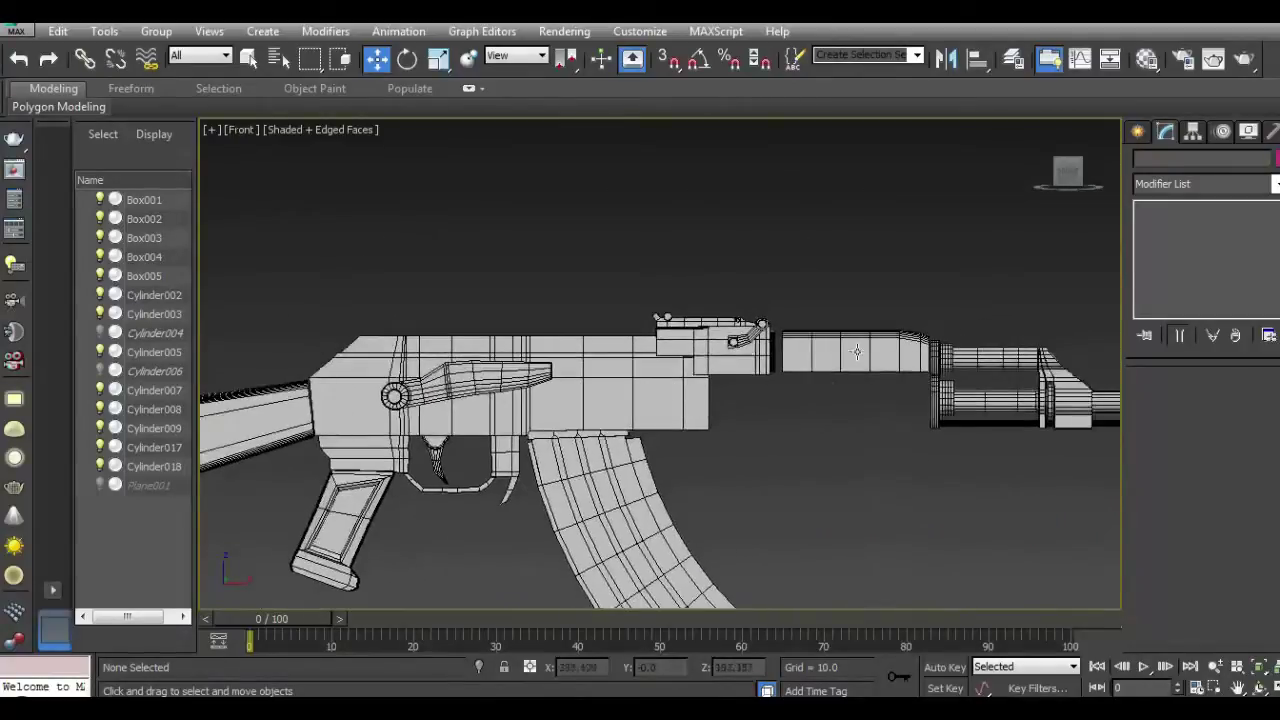
scroll(800, 352, up, 4)
scroll(800, 352, up, 2)
click(737, 363)
Step: In Vertex mode, move Box005's left-end vertex column toward the receiver
key(1)
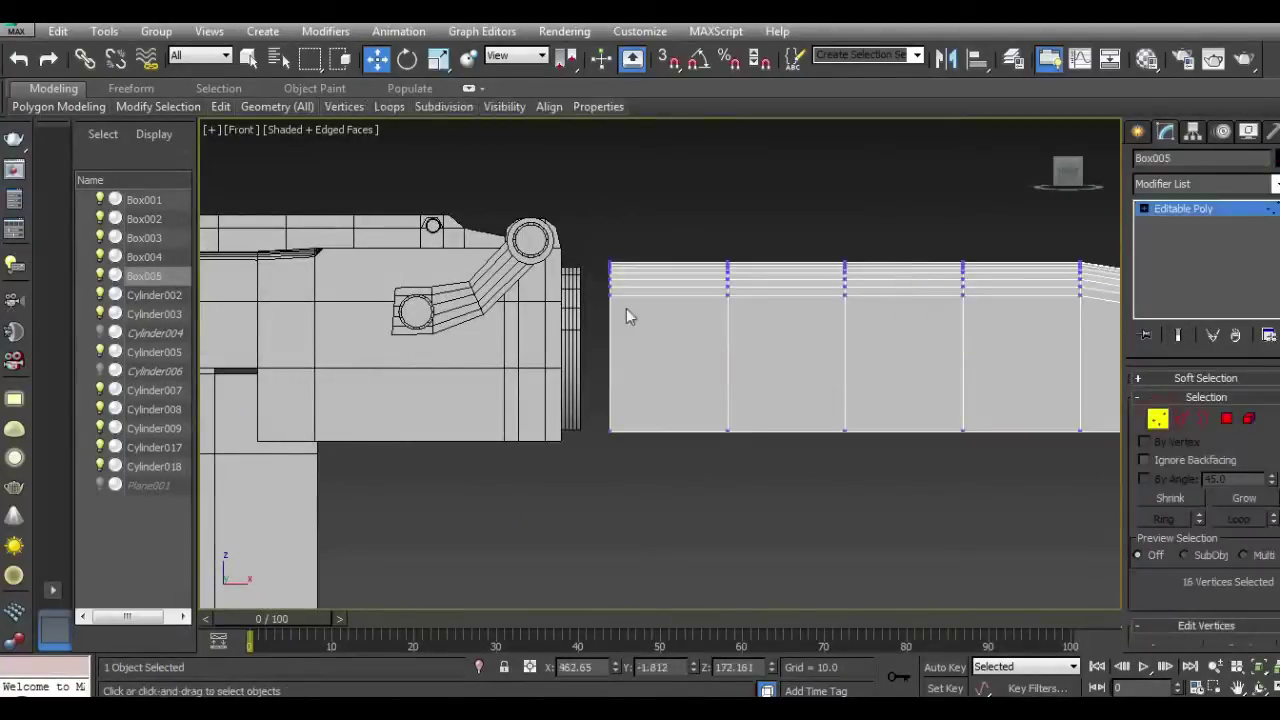
drag(654, 414, 671, 477)
drag(658, 292, 631, 287)
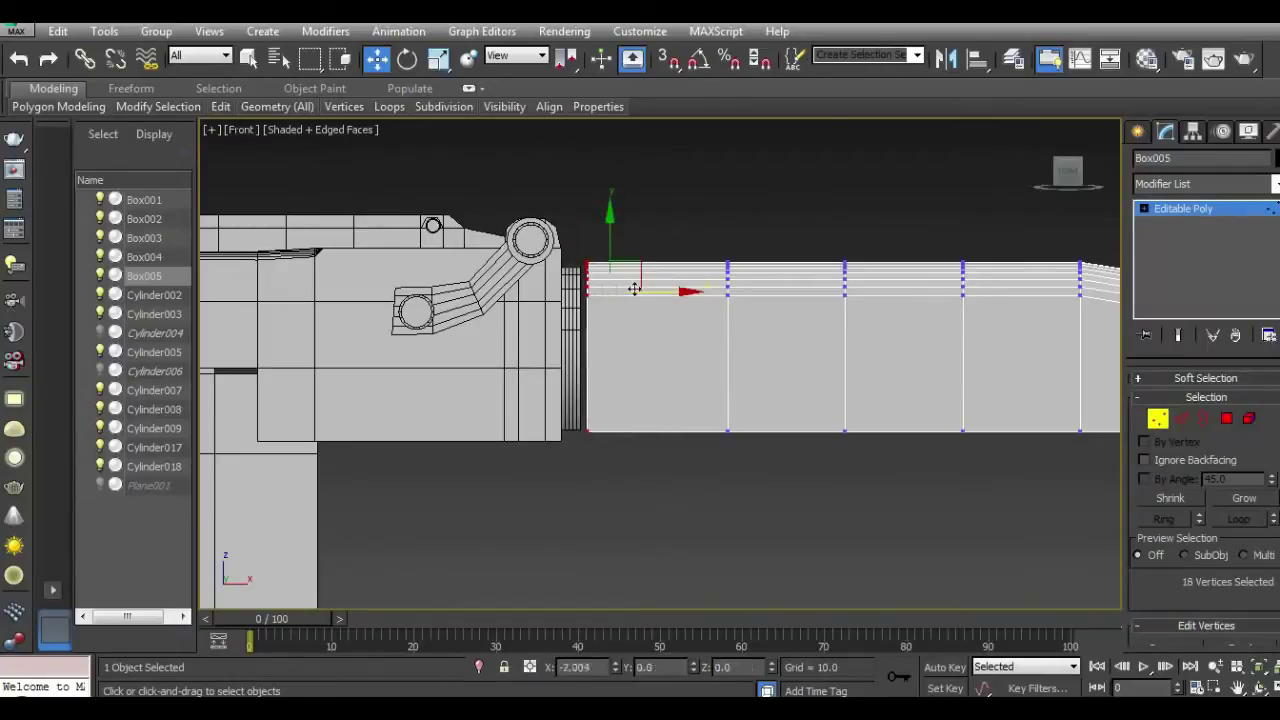
Step: Stretch Box005's right-end vertices forward to meet the front barrel section
scroll(595, 308, down, 2)
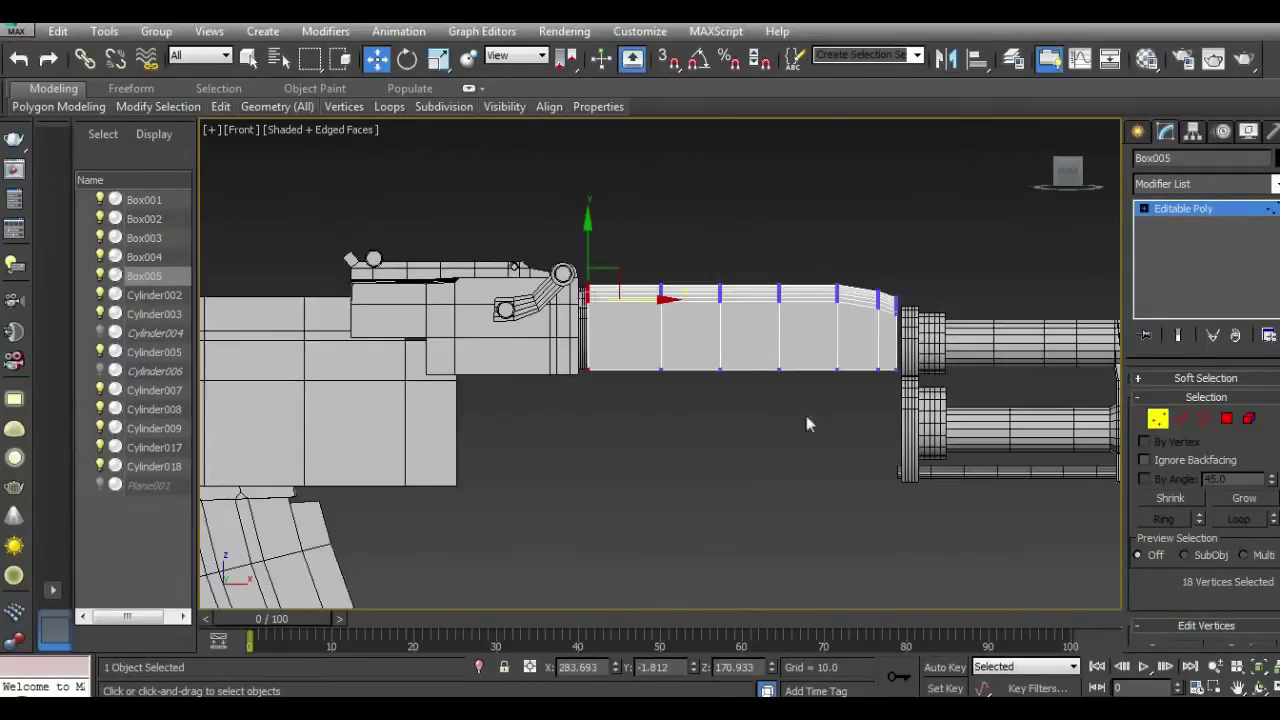
scroll(918, 359, up, 2)
scroll(919, 315, up, 2)
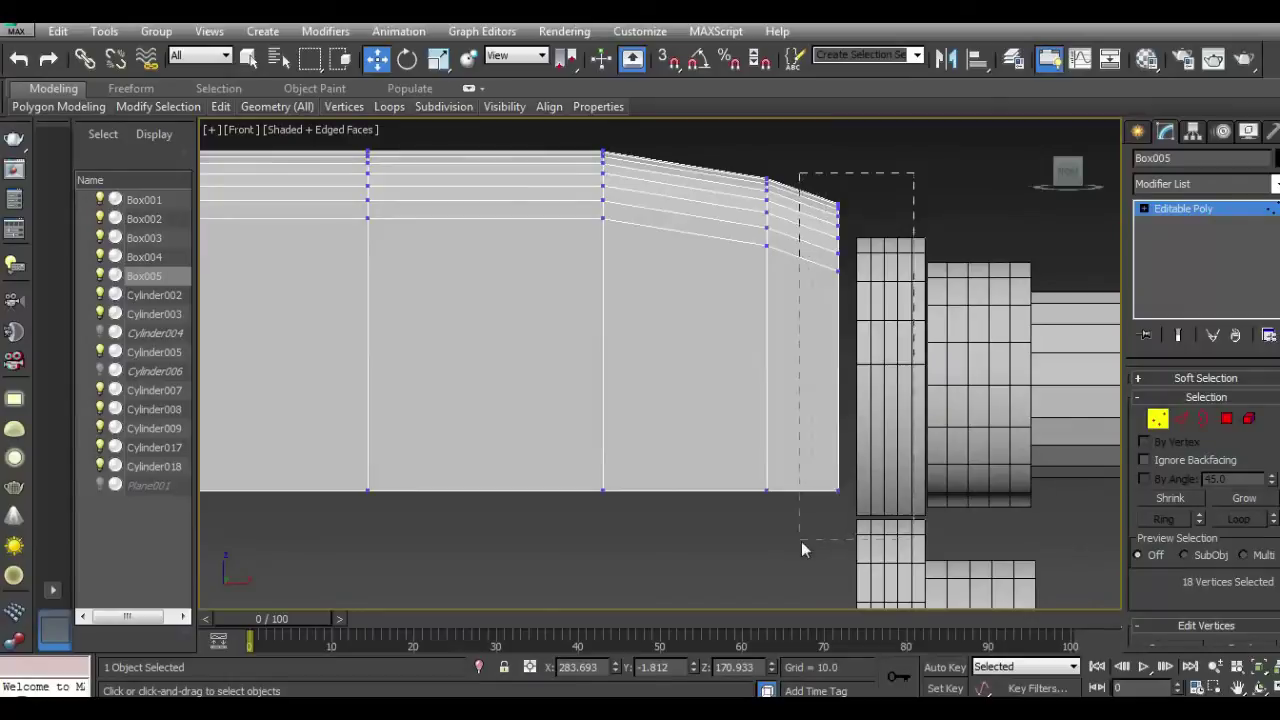
drag(877, 252, 895, 250)
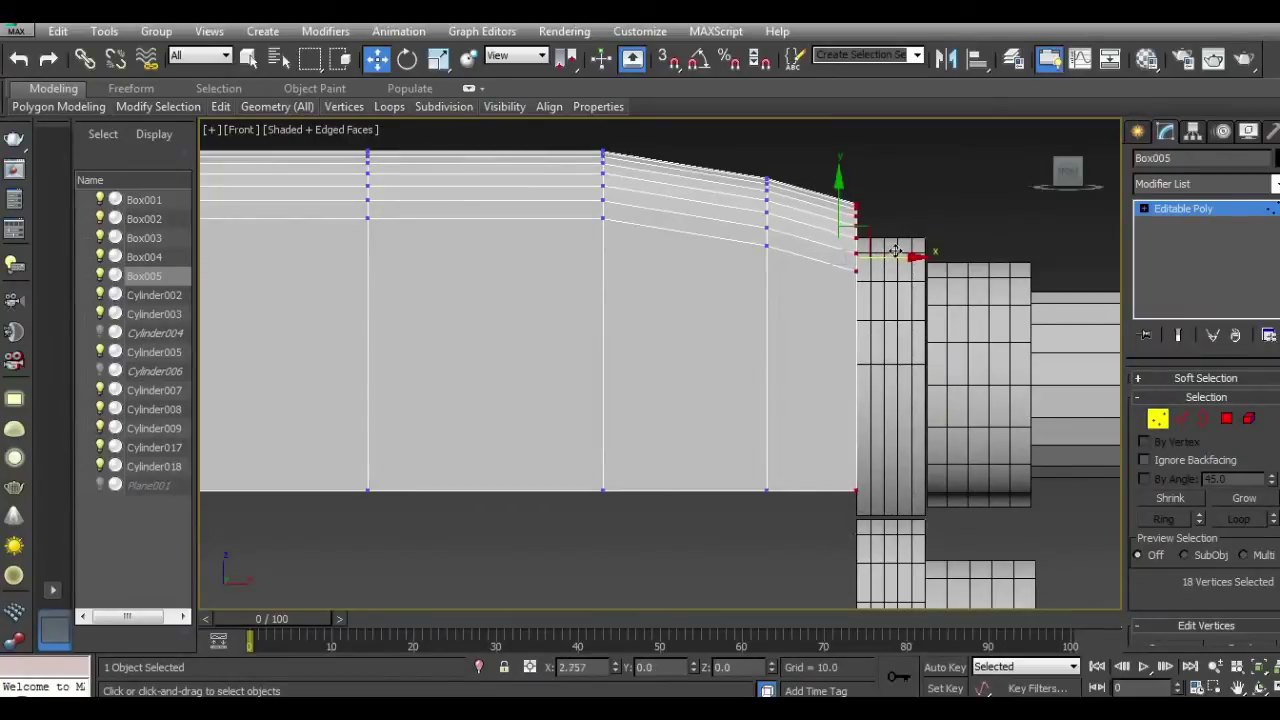
scroll(937, 288, down, 2)
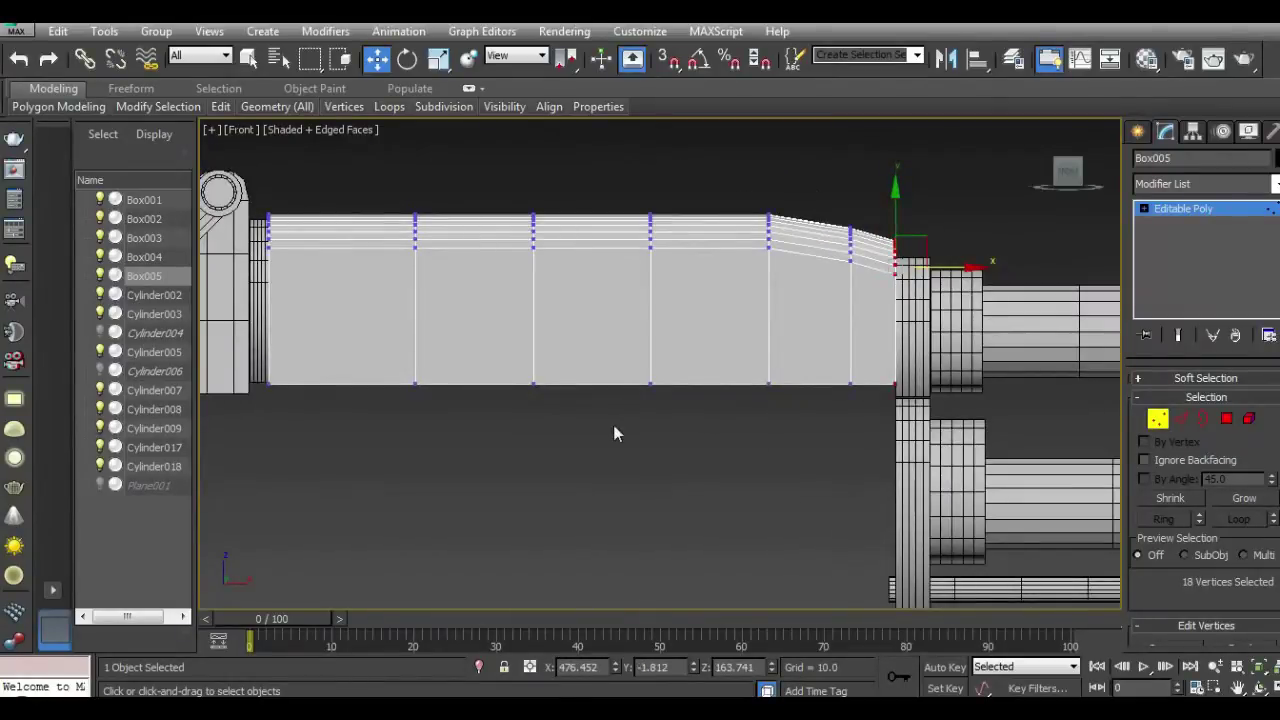
click(101, 487)
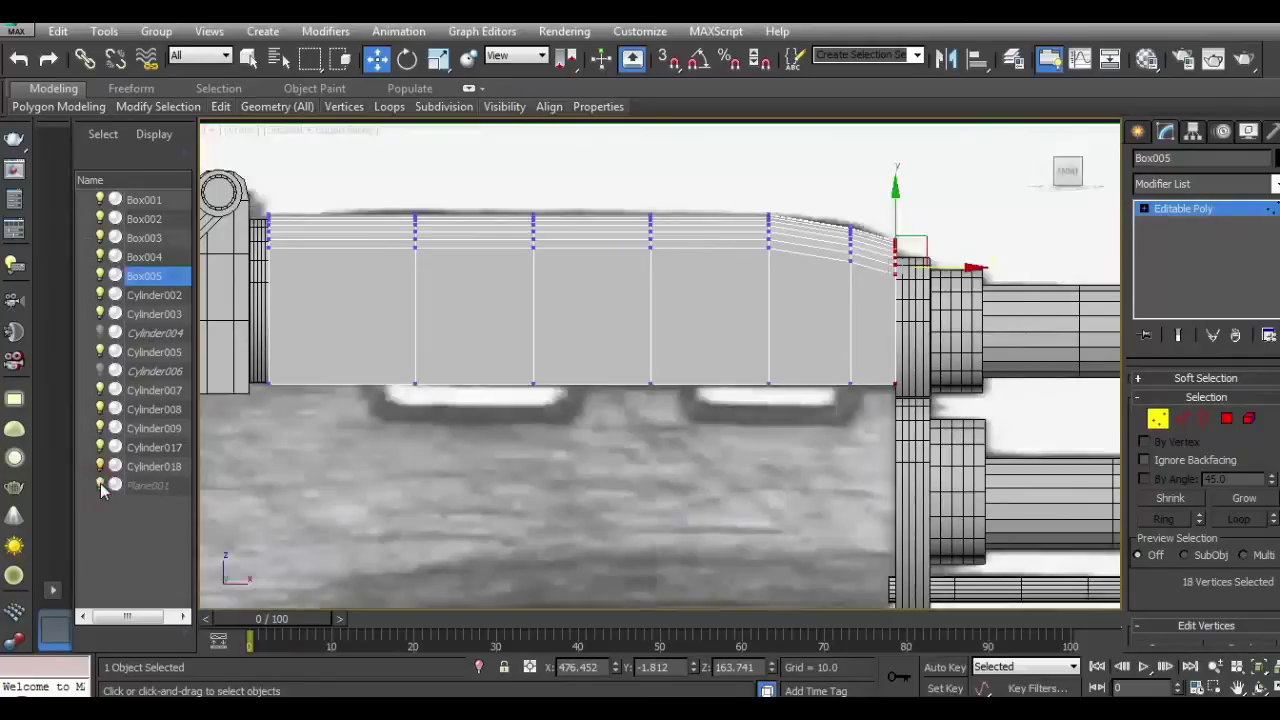
click(1141, 213)
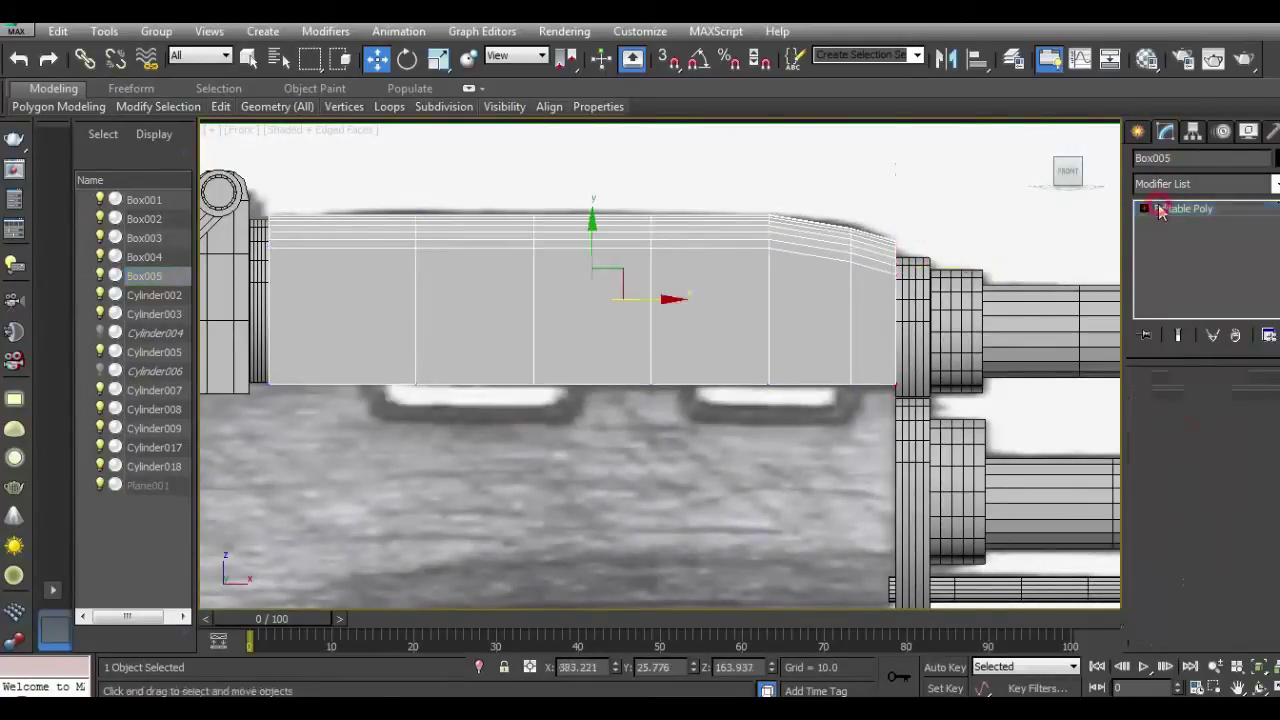
click(990, 212)
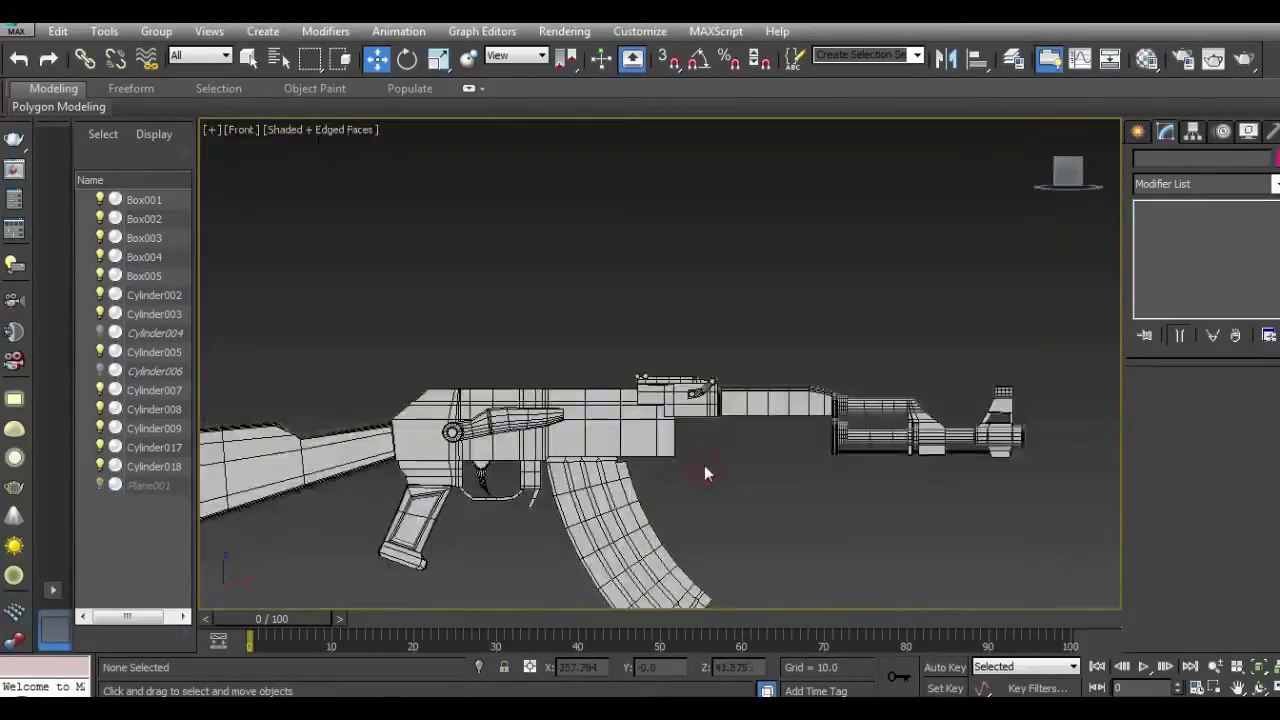
Step: Draw a new box, Box006, over the lower wooden handguard in Front view
click(102, 485)
scroll(776, 485, up, 5)
scroll(724, 362, up, 3)
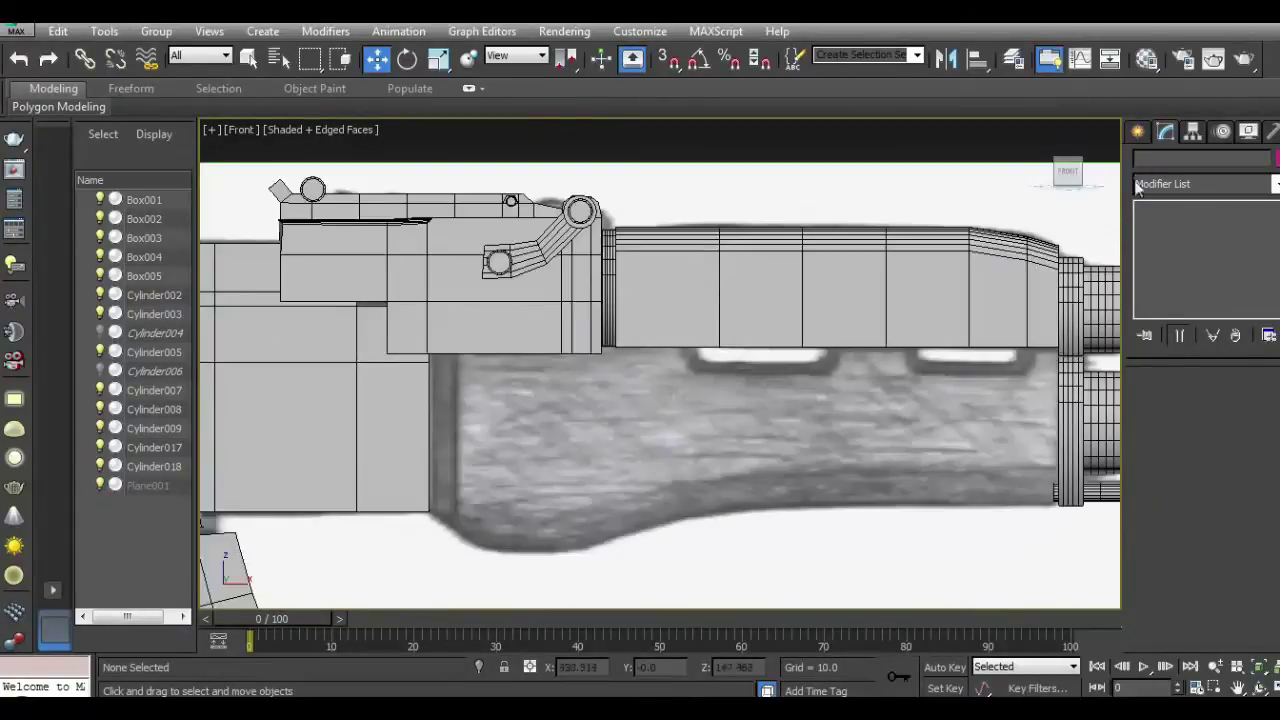
click(1137, 131)
click(1172, 252)
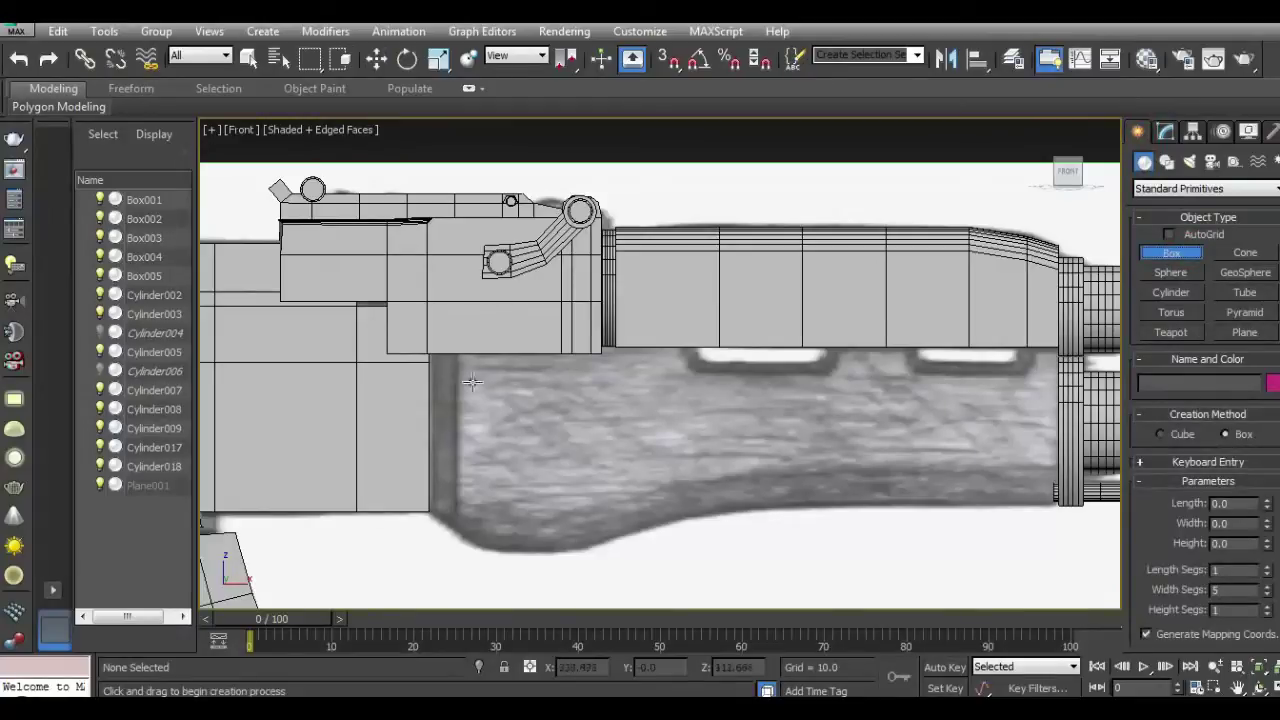
drag(463, 372, 1054, 511)
click(960, 437)
Step: Apply the grey default material to Box006 from the Material Editor
click(1147, 60)
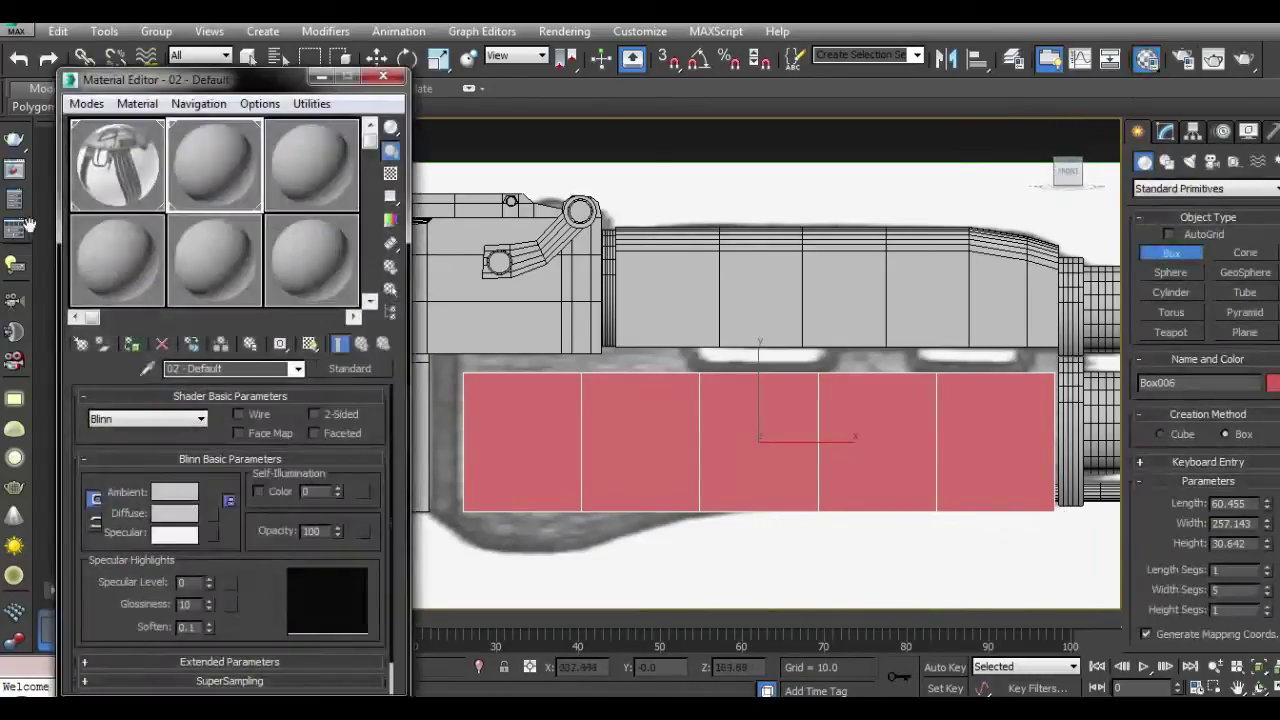
drag(295, 232, 566, 406)
click(321, 77)
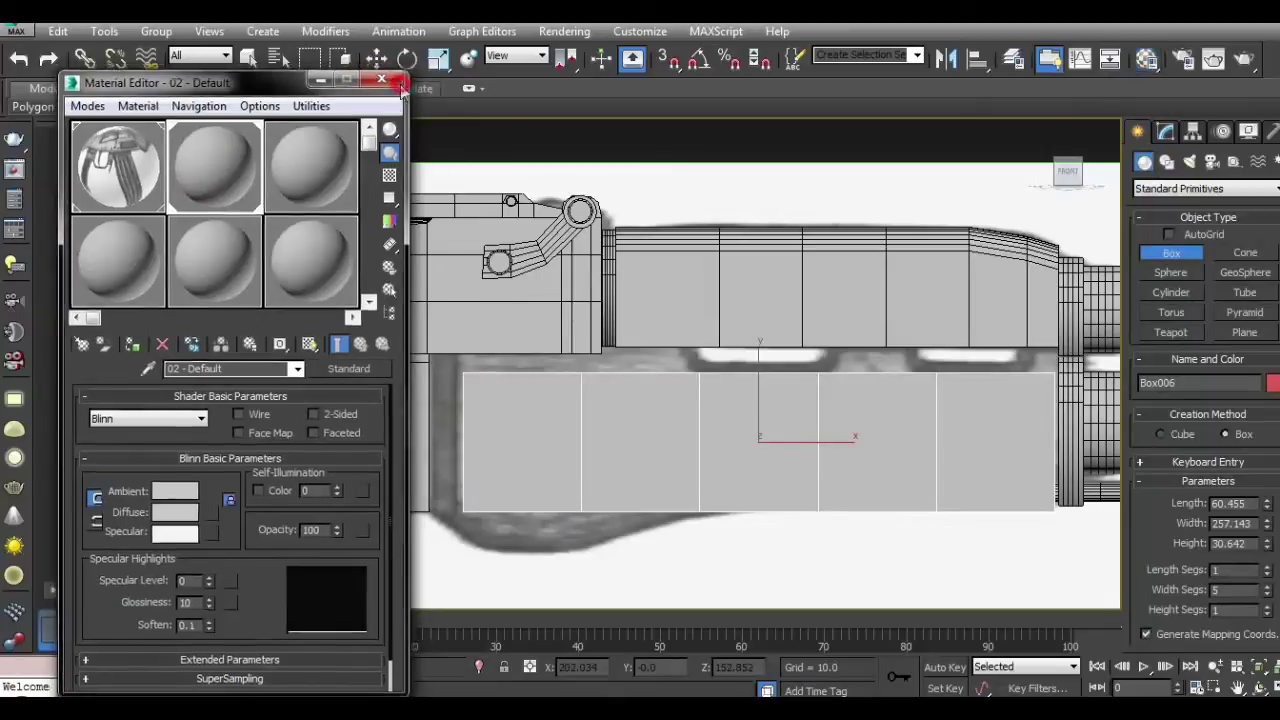
click(376, 57)
mouse_move(1064, 174)
mouse_down()
mouse_move(1052, 187)
mouse_move(917, 188)
mouse_up()
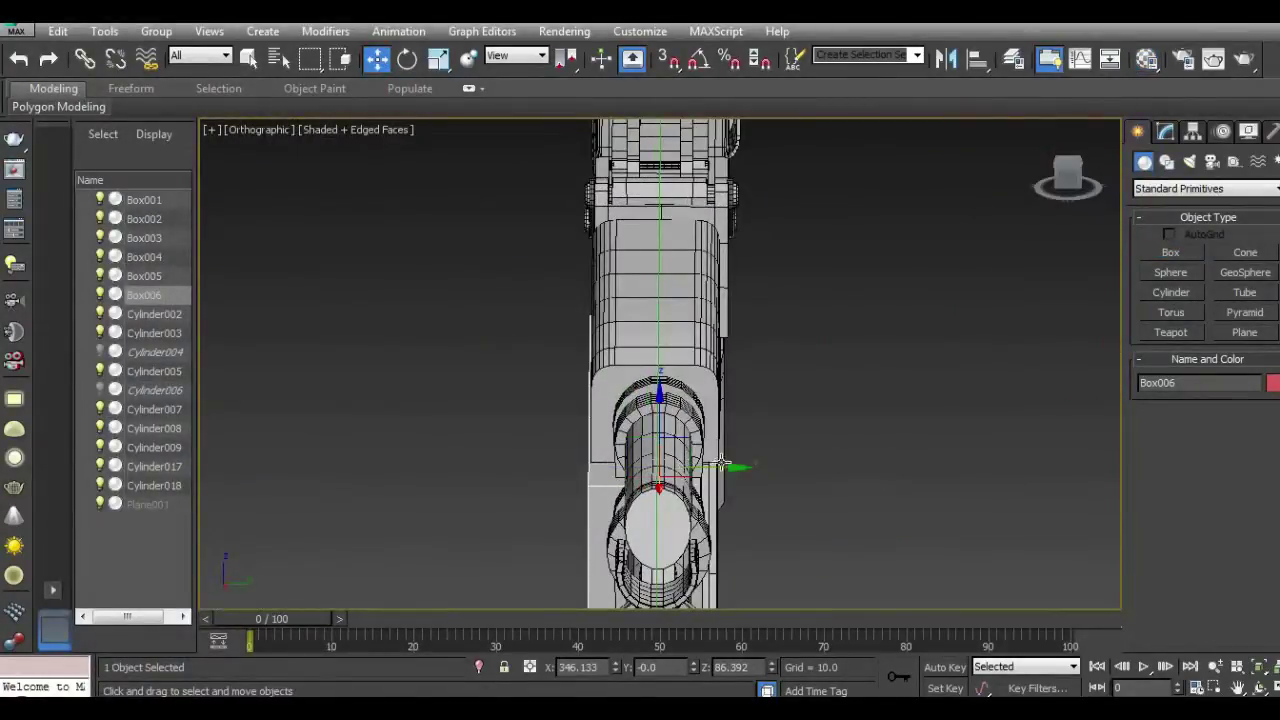
Step: Centre Box006 on the barrel line in Top view
drag(722, 465, 736, 467)
key(t)
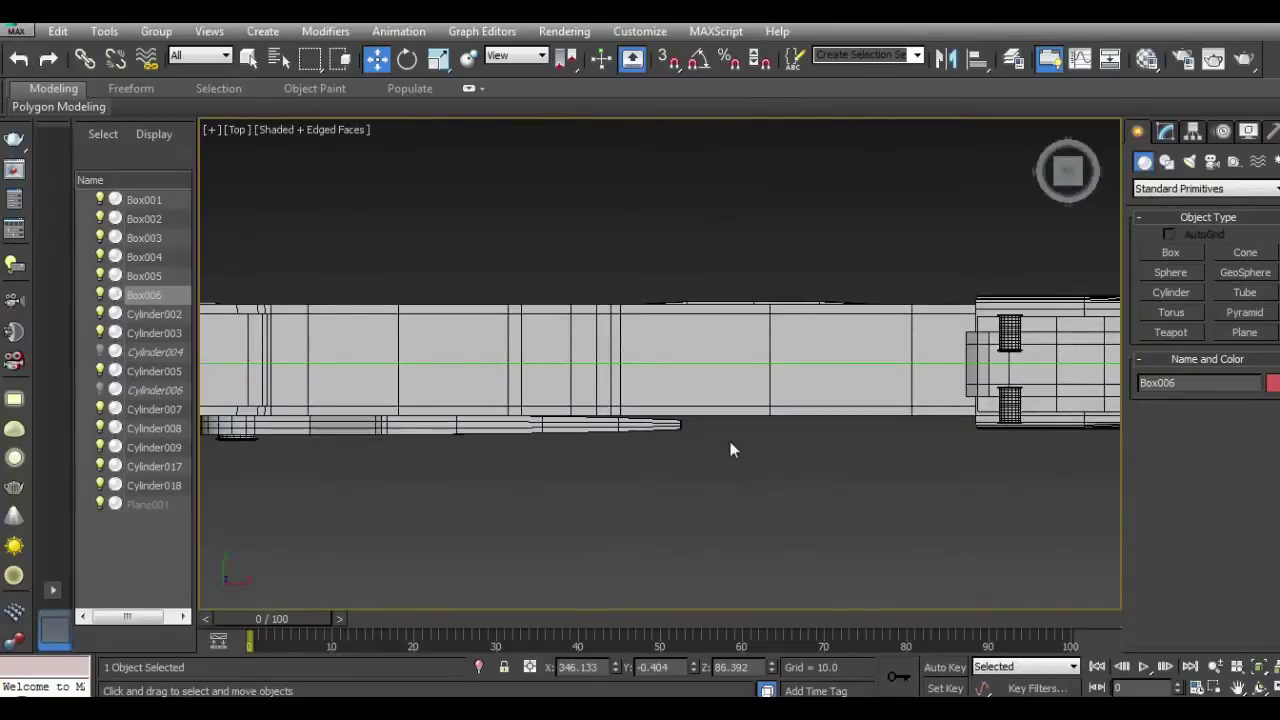
scroll(730, 450, down, 3)
scroll(848, 457, up, 1)
scroll(848, 457, up, 1)
scroll(848, 457, up, 1)
drag(702, 383, 730, 321)
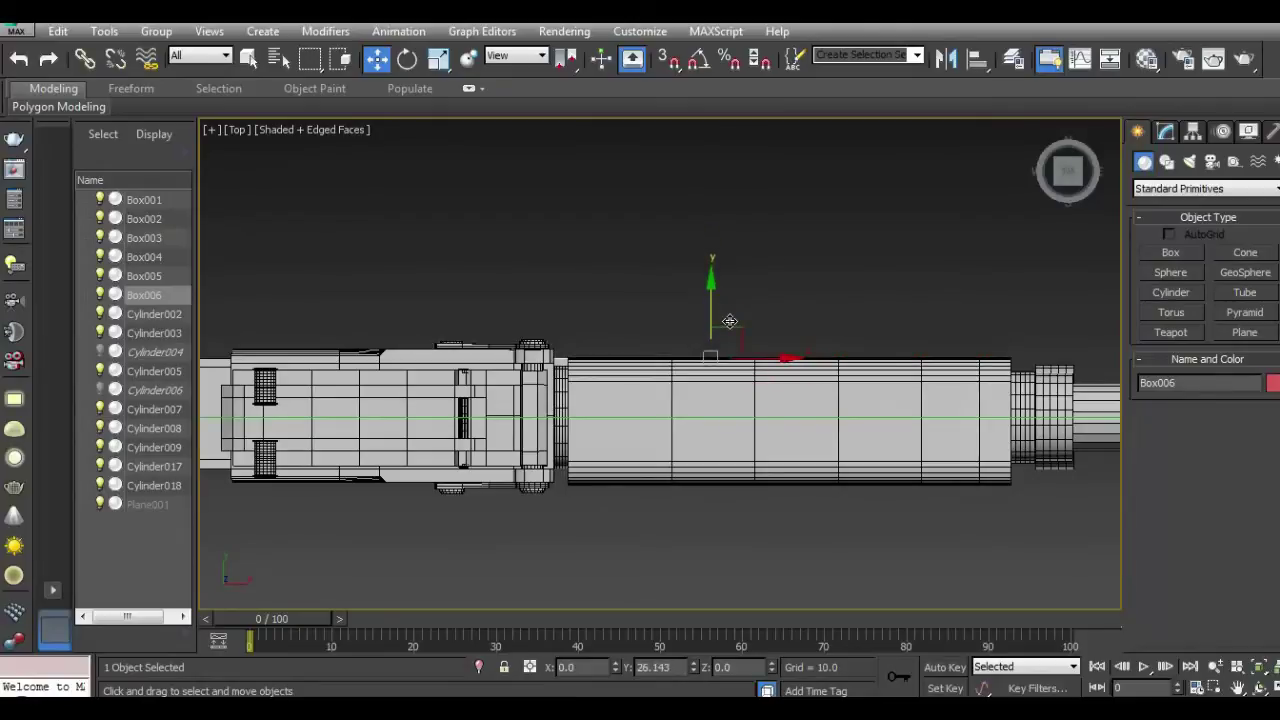
Step: Raise Box006's Height to 55.768 and return to Front view
click(1164, 132)
drag(1266, 443, 1263, 357)
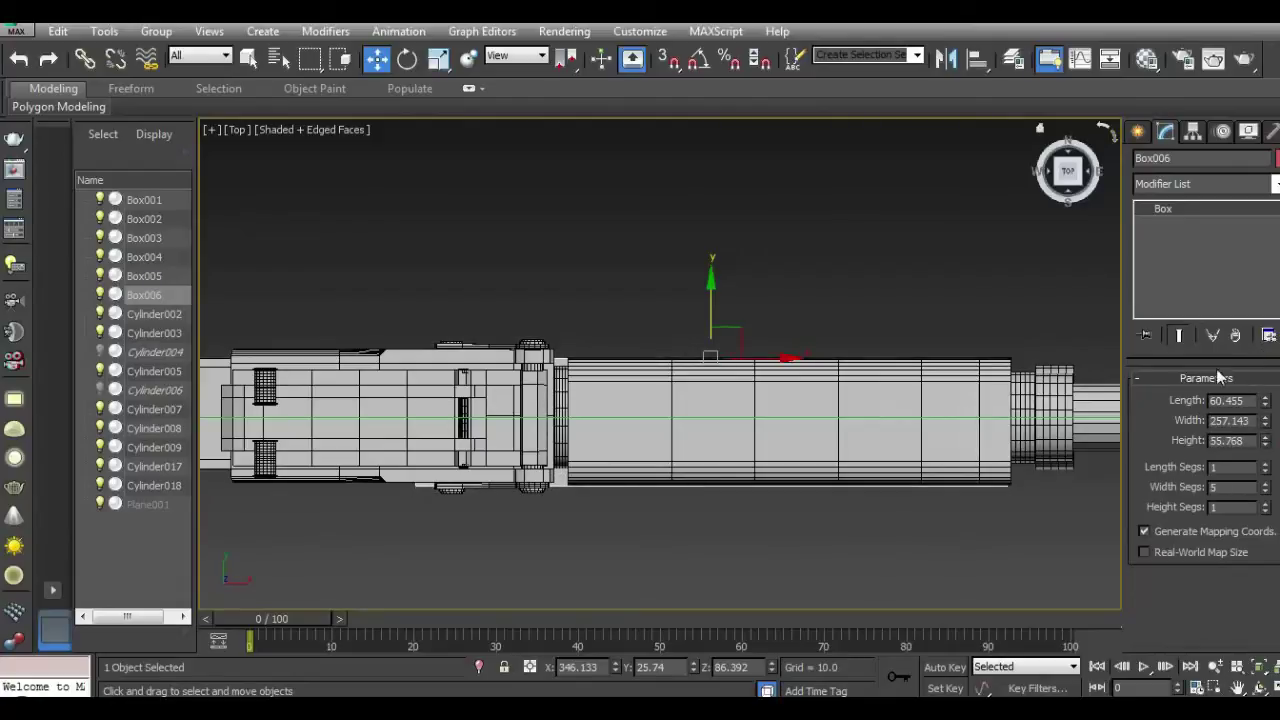
key(f)
scroll(810, 481, up, 2)
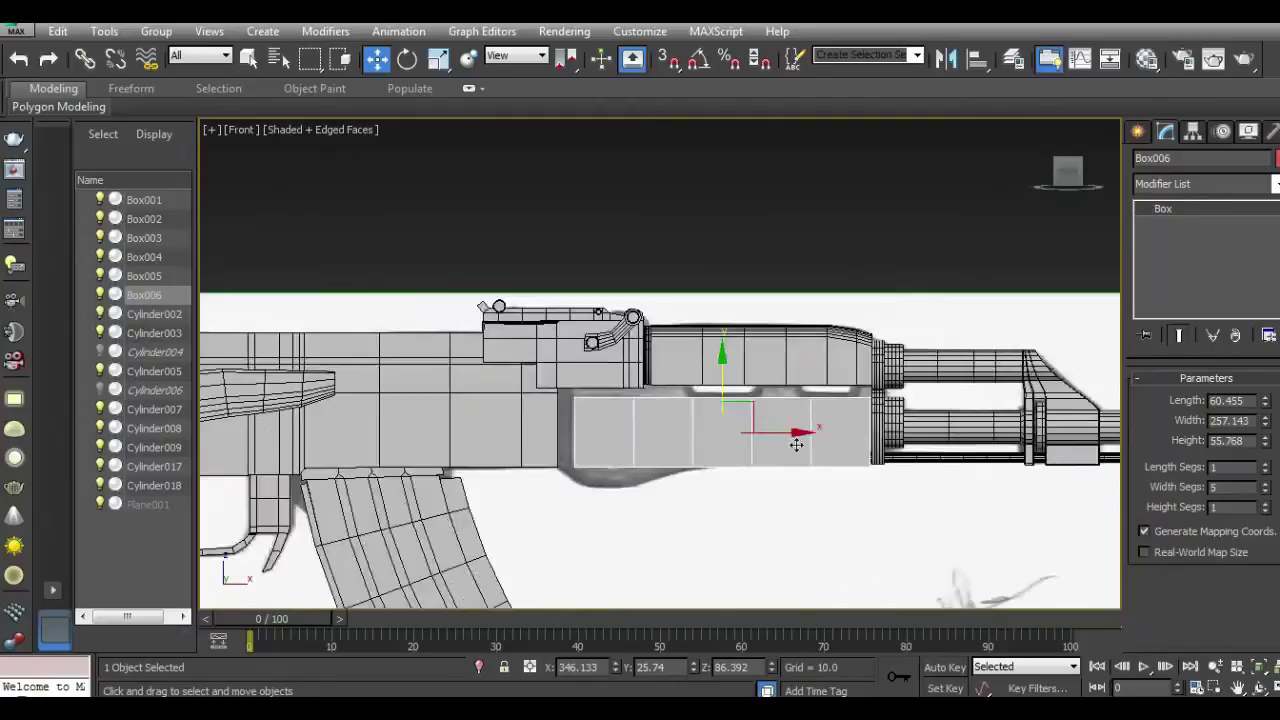
scroll(796, 445, up, 3)
scroll(731, 440, up, 2)
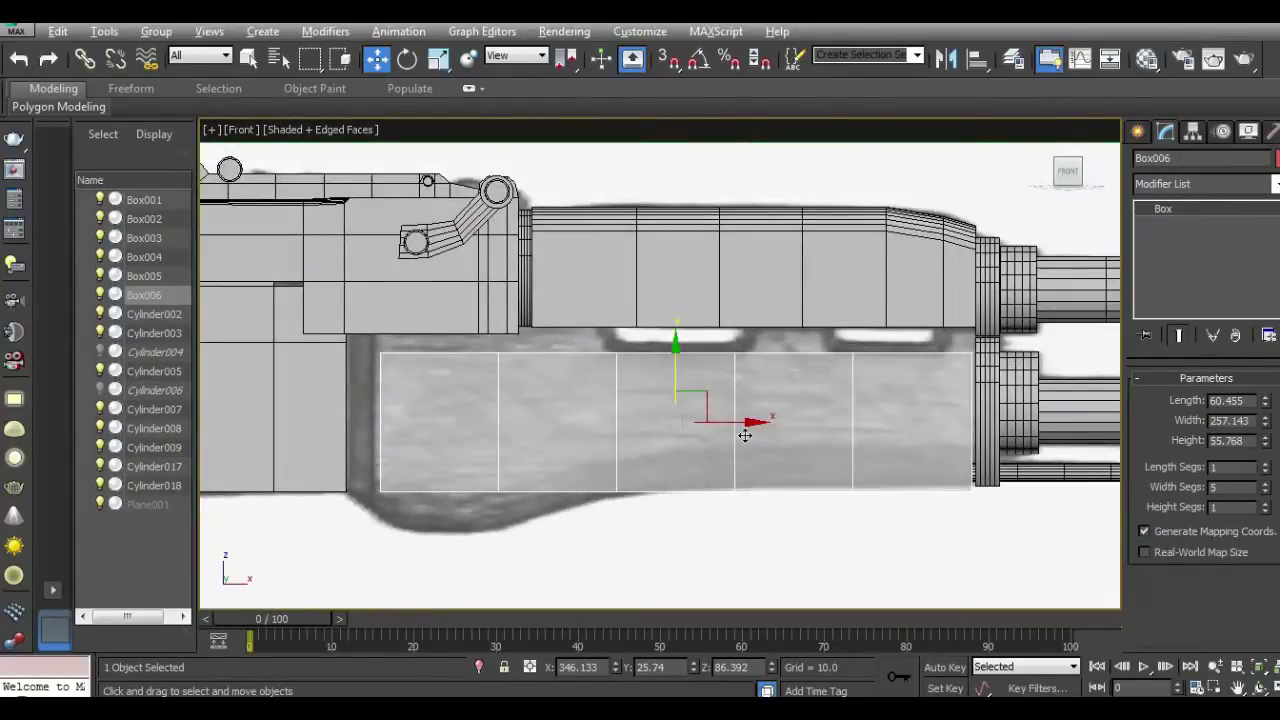
Step: Convert Box006 to Editable Poly and shift its right-end vertical edge loop slightly left
right_click(1203, 256)
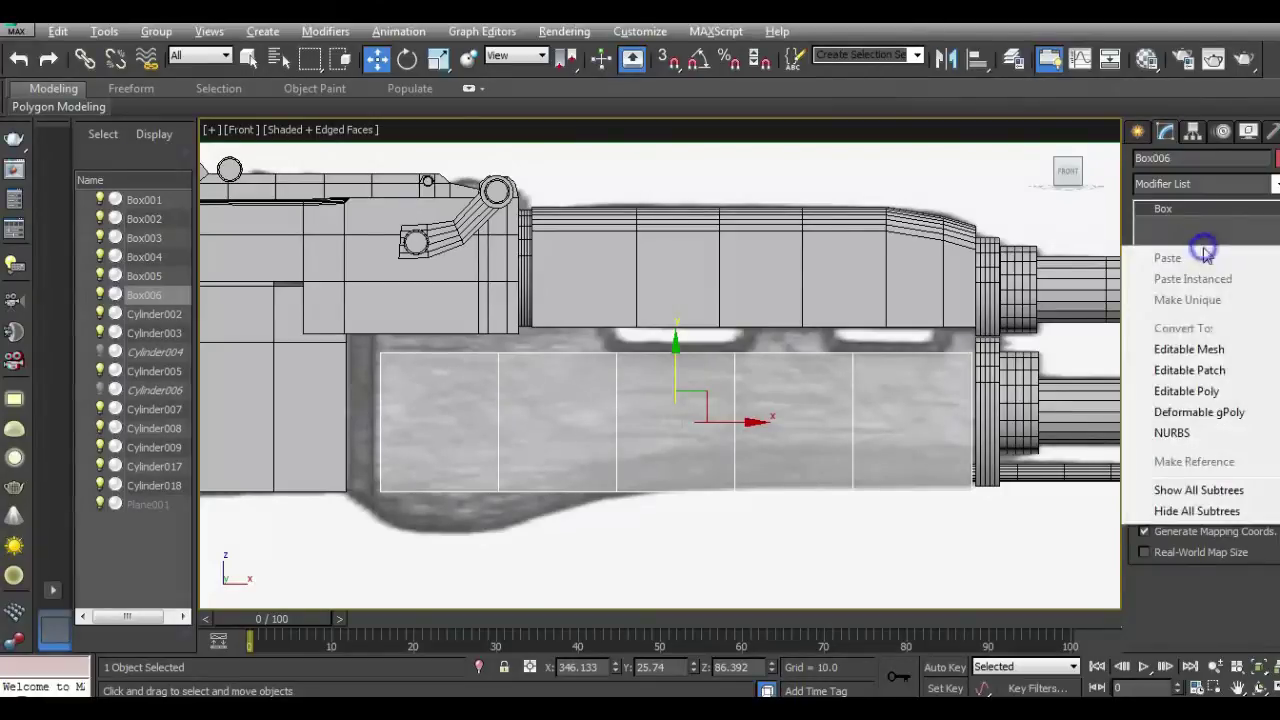
click(1182, 392)
click(1181, 419)
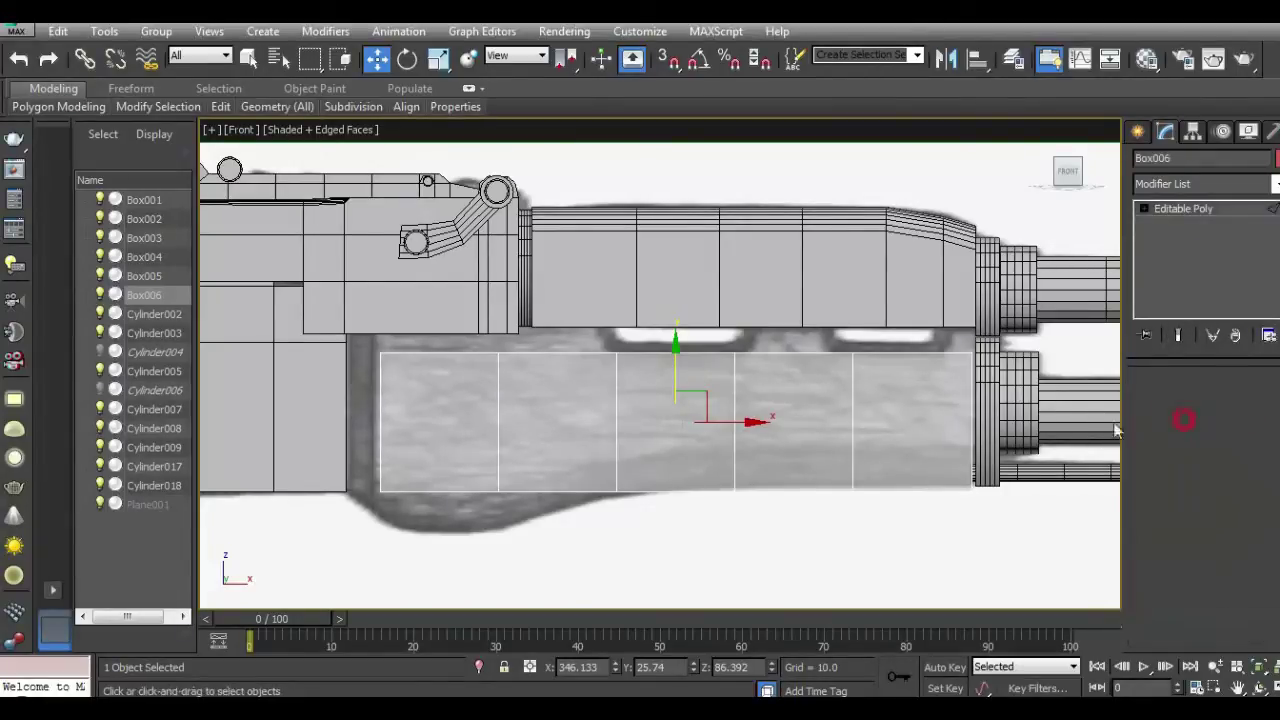
double_click(617, 423)
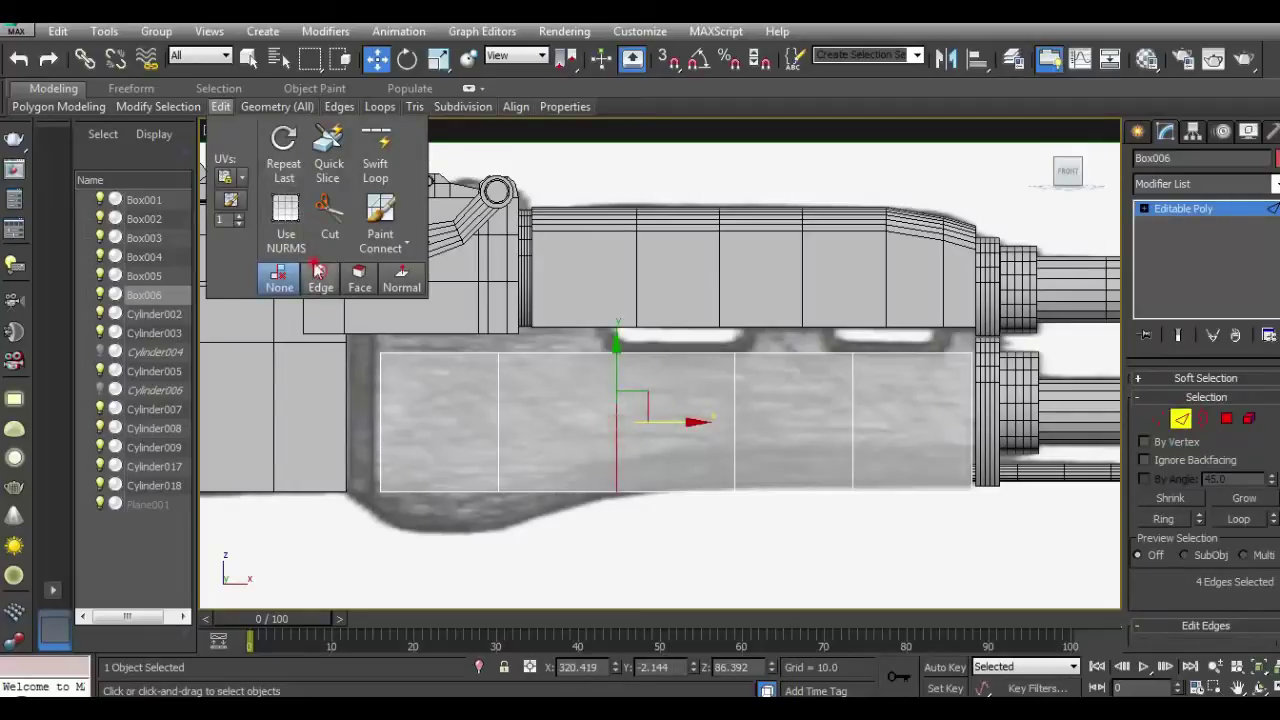
click(731, 414)
double_click(852, 415)
click(898, 417)
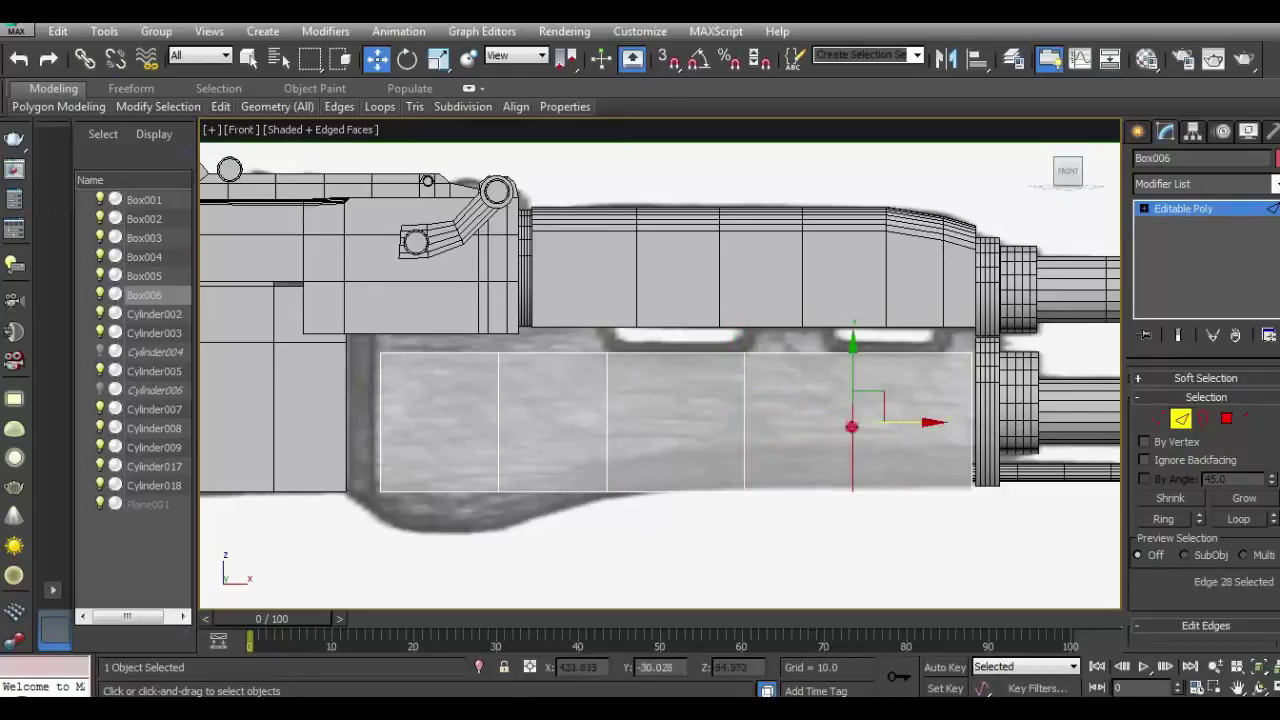
drag(893, 427, 858, 423)
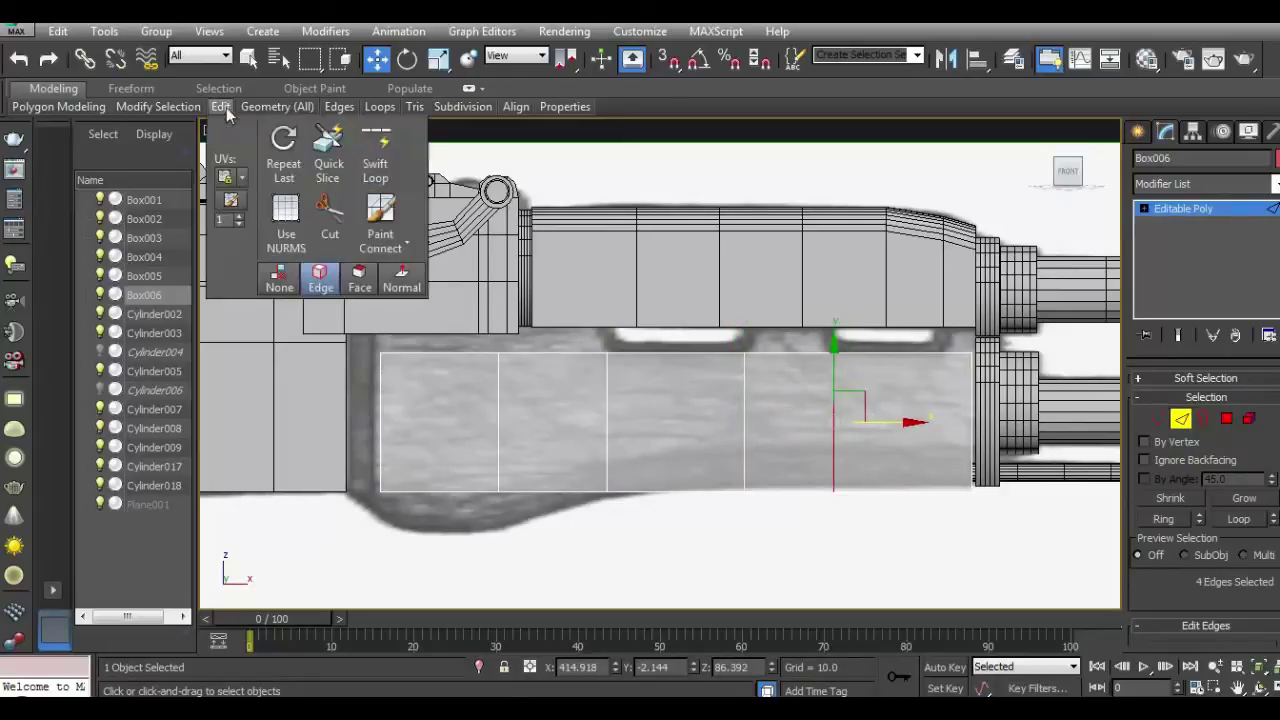
Step: Add a new vertical edge loop near Box006's right end with Swift Loop
click(372, 168)
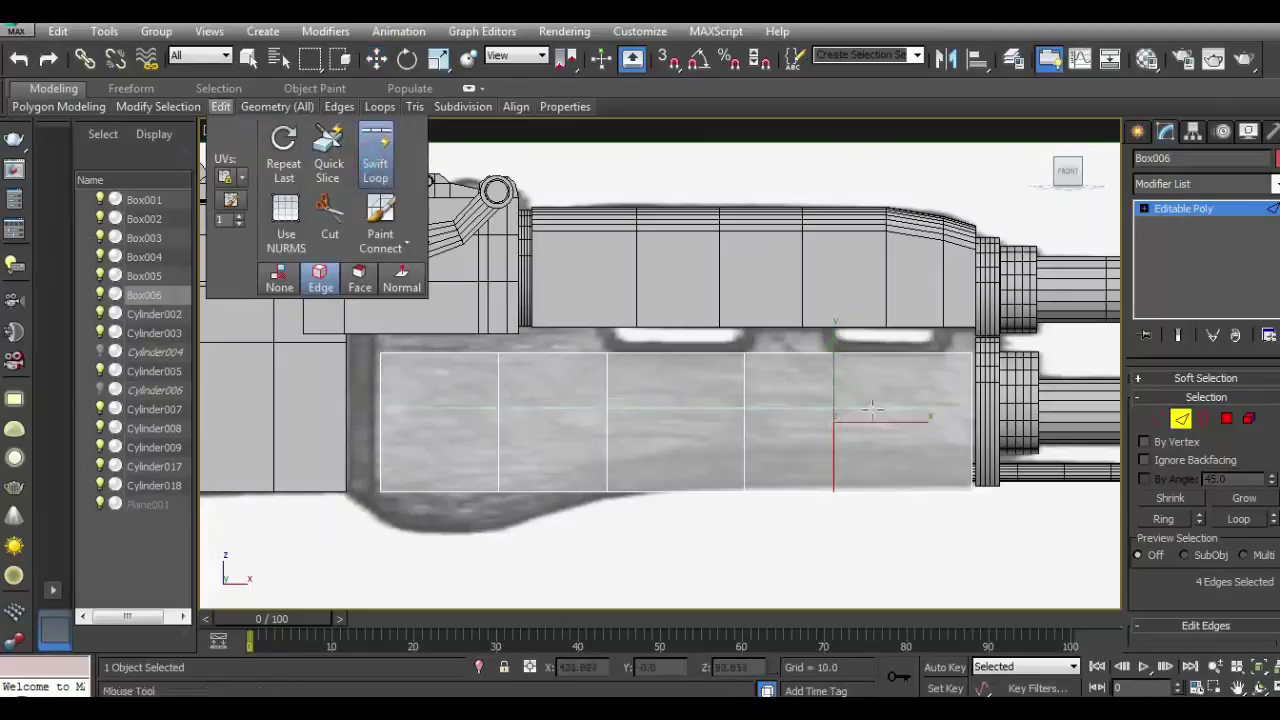
click(940, 368)
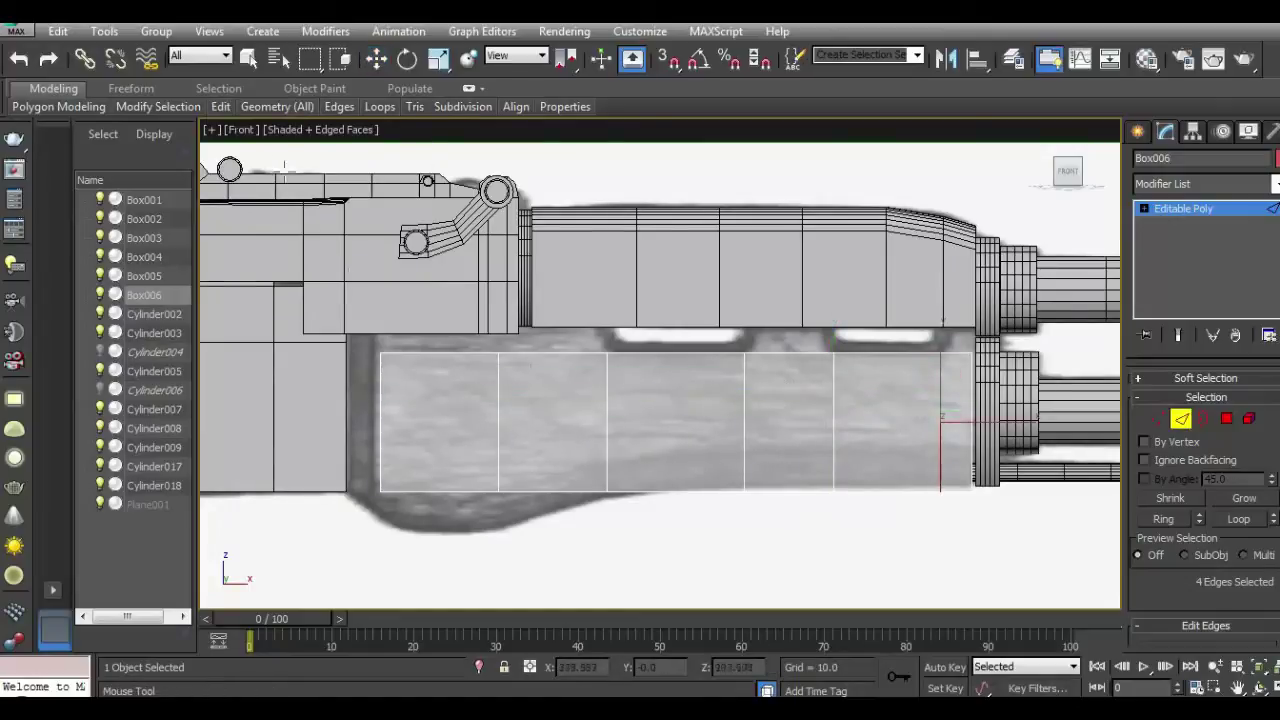
click(376, 59)
scroll(930, 420, up, 1)
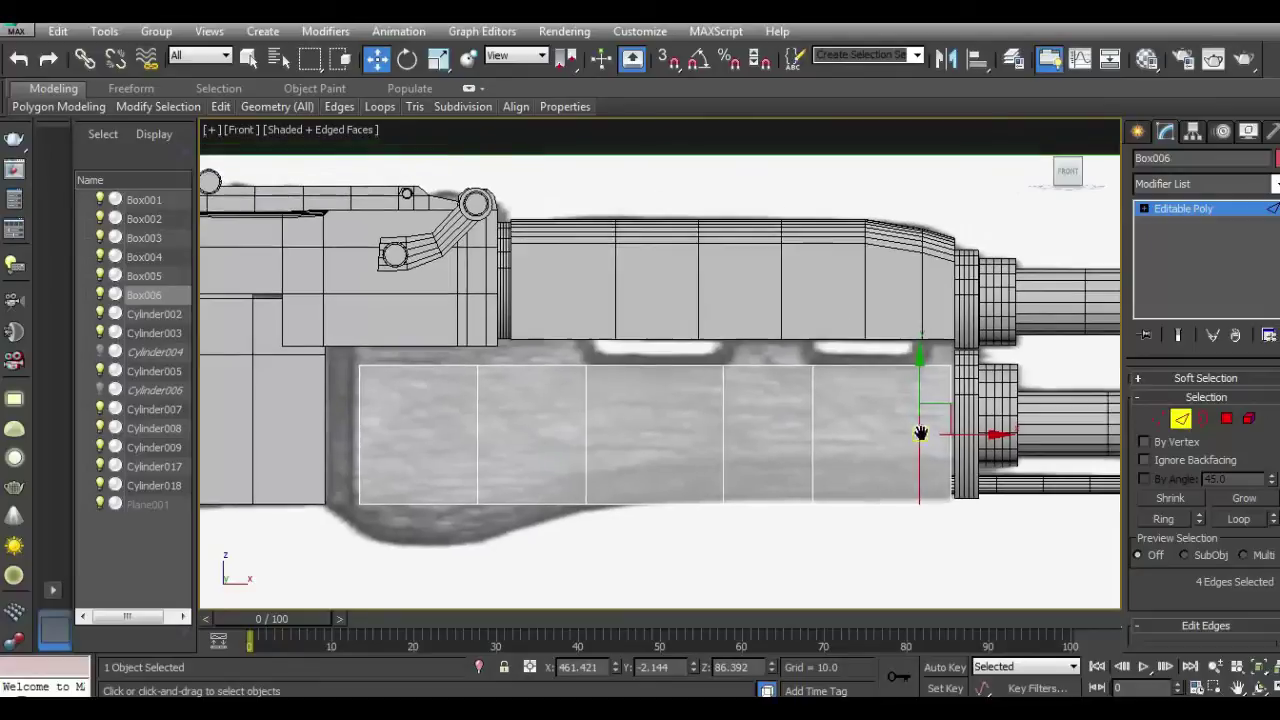
scroll(960, 383, up, 2)
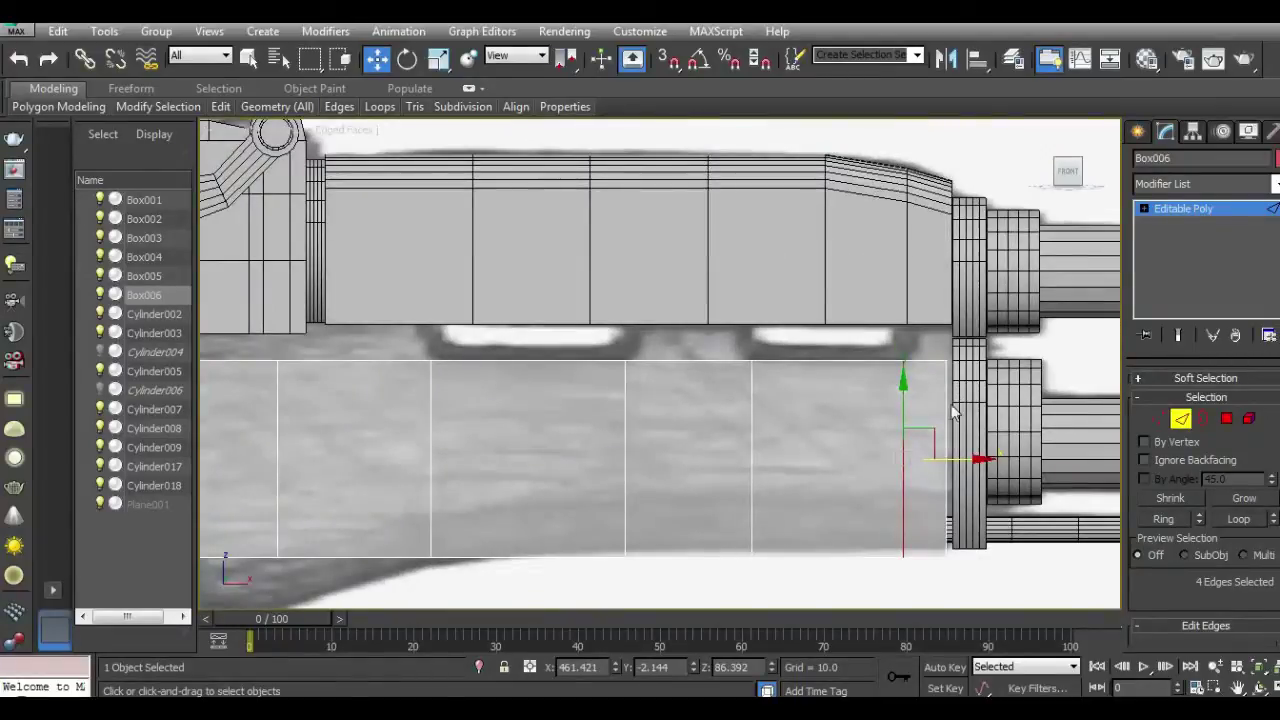
click(1228, 420)
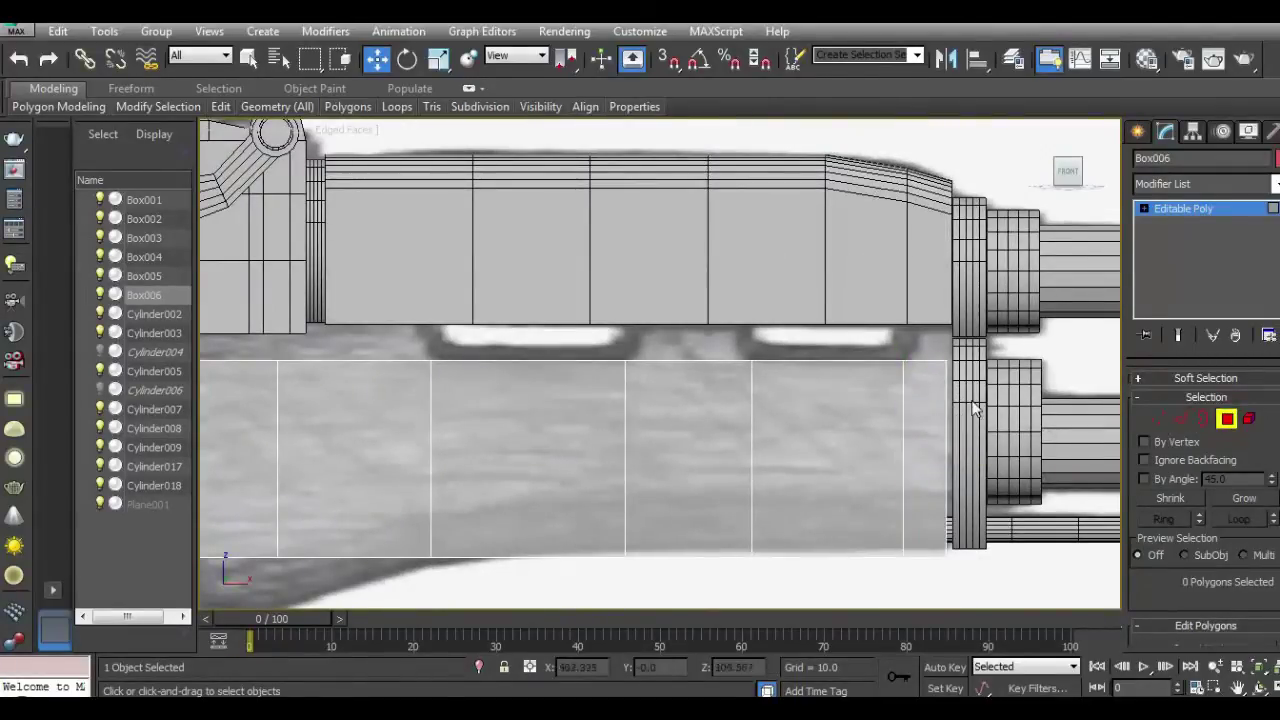
Step: Select two narrow top faces on Box006's right side
middle_drag(971, 408, 1005, 388)
scroll(910, 373, down, 3)
alt+middle_drag(910, 373, 899, 456)
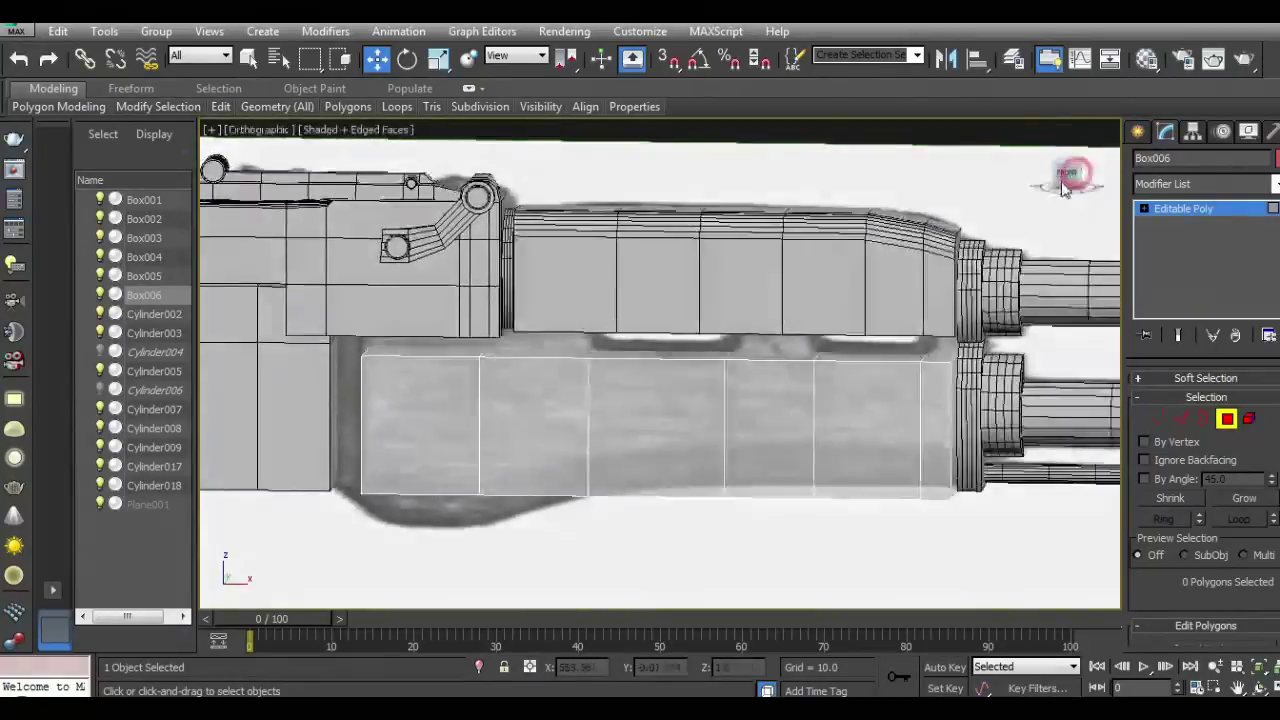
click(918, 388)
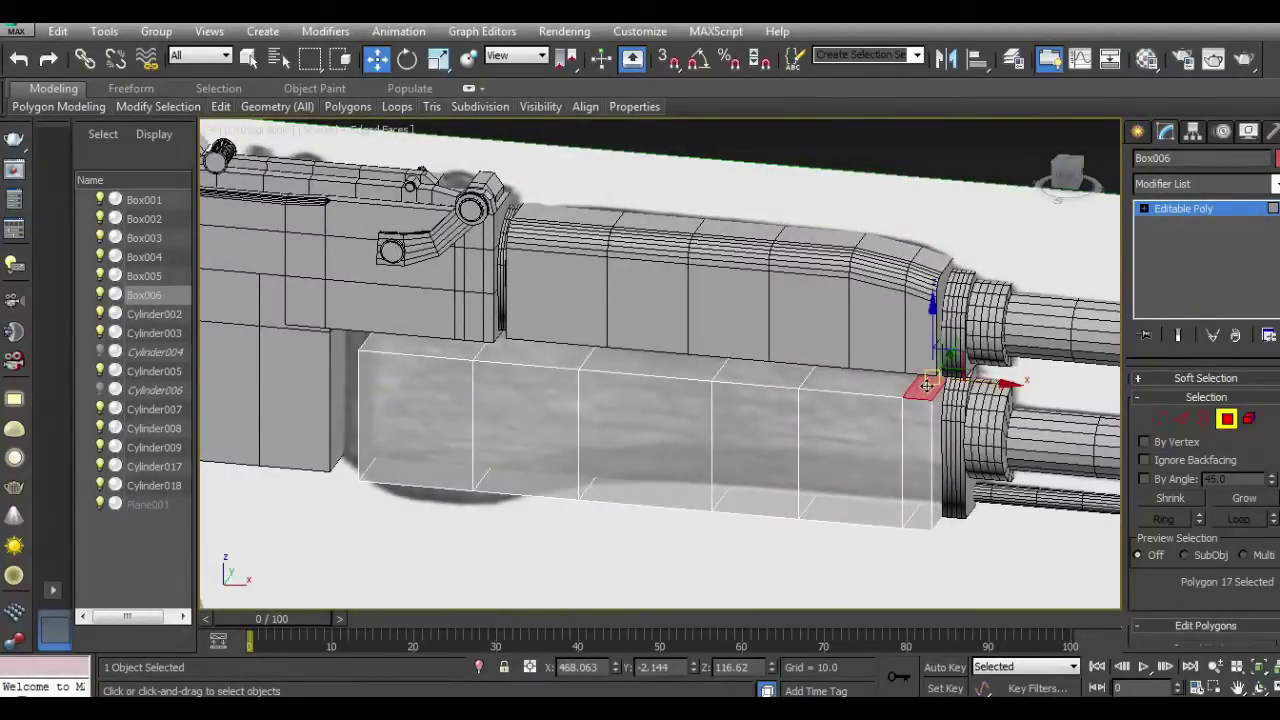
key(f)
scroll(832, 452, up, 3)
scroll(700, 430, up, 3)
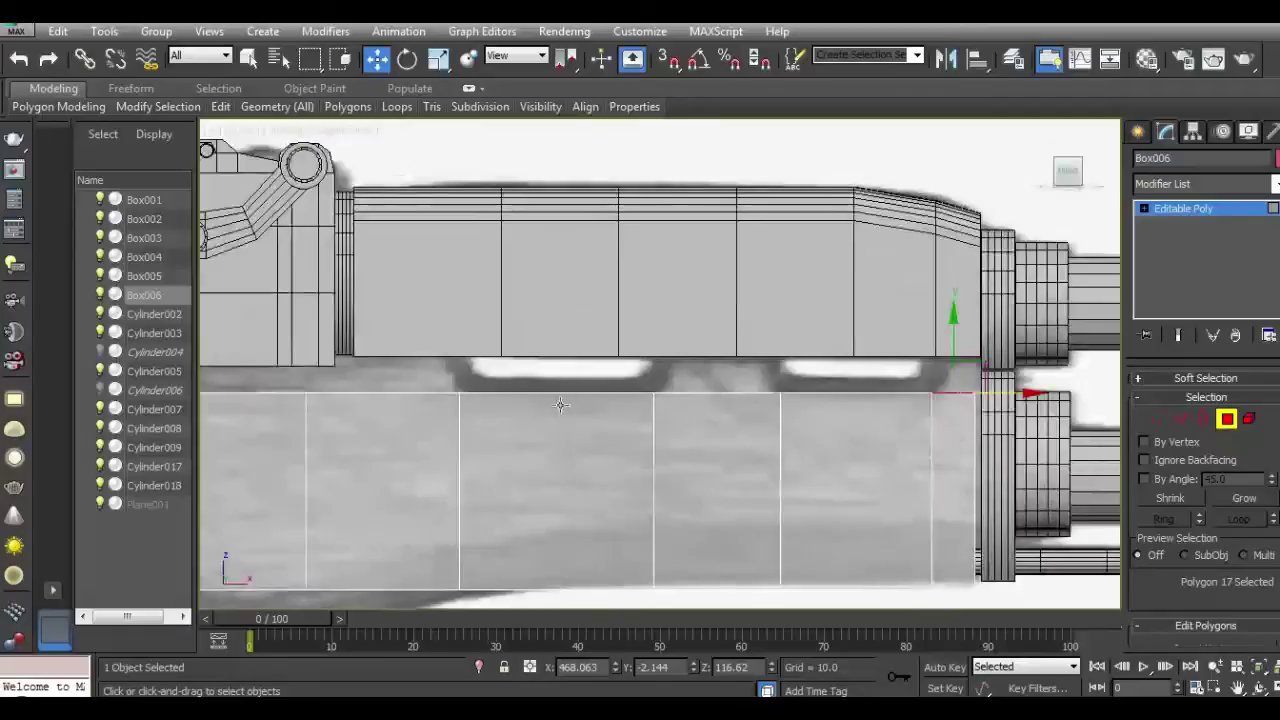
mouse_move(818, 352)
alt+middle_down()
mouse_move(857, 331)
mouse_move(766, 374)
mouse_move(779, 363)
alt+middle_up()
ctrl+click(794, 380)
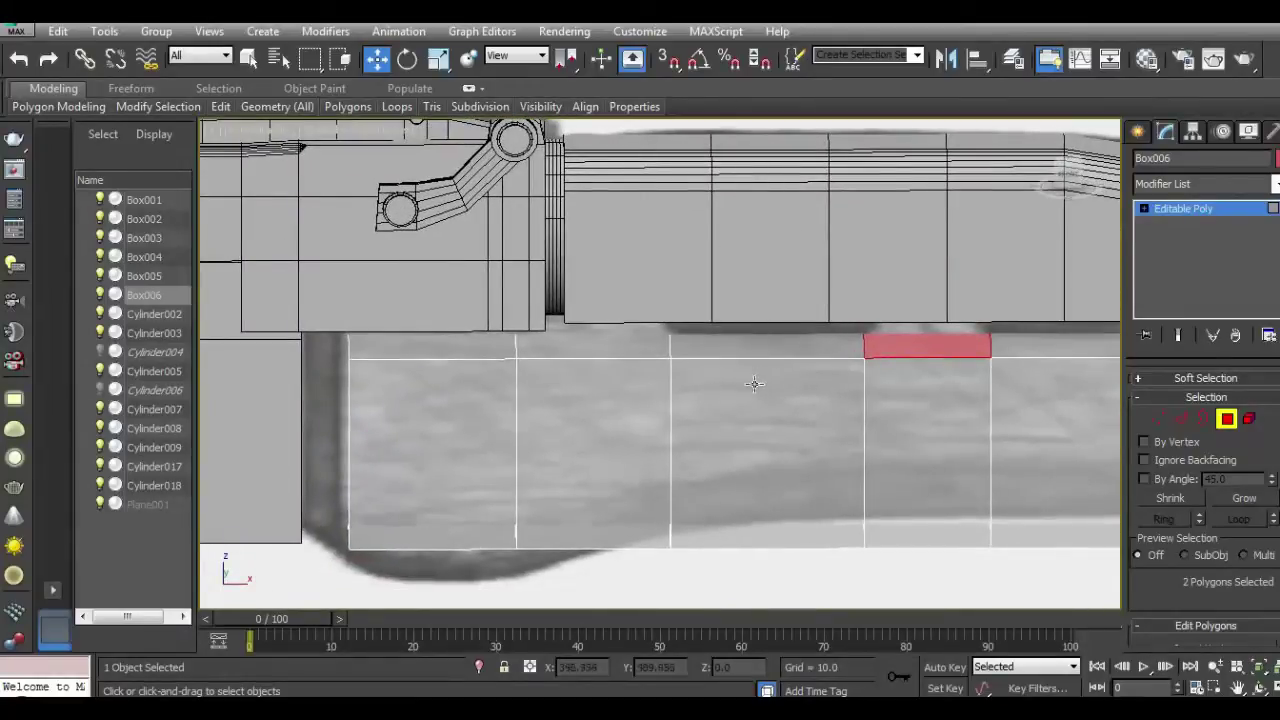
Step: Add two more top strip faces toward the left end to the selection
scroll(760, 382, down, 5)
scroll(760, 435, up, 3)
scroll(750, 422, up, 1)
middle_drag(754, 449, 706, 414)
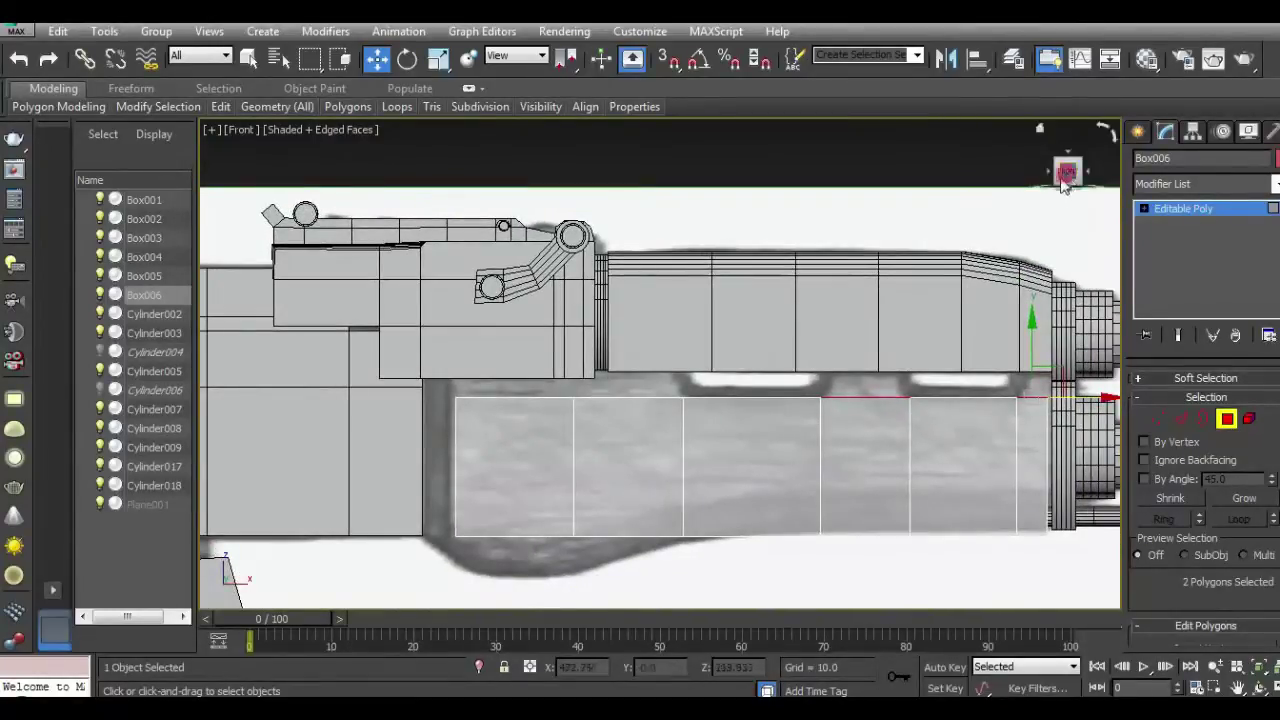
drag(1066, 166, 897, 298)
ctrl+click(620, 407)
ctrl+click(505, 403)
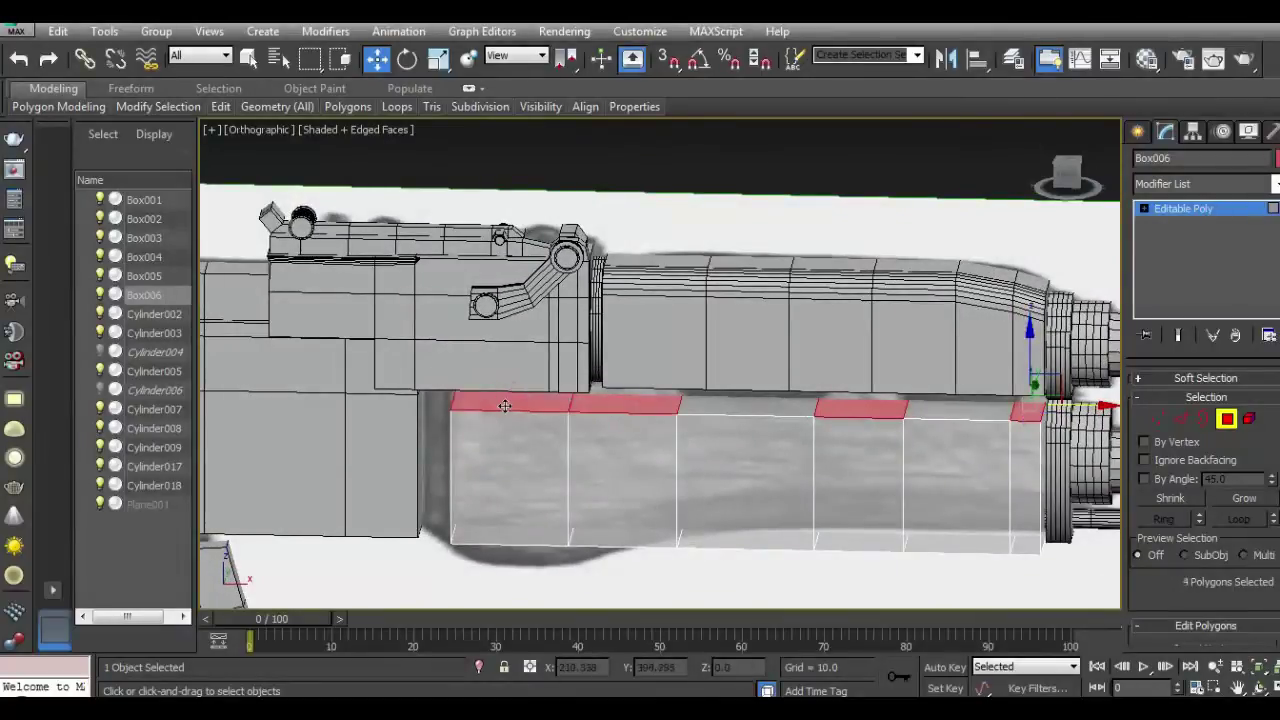
key(f)
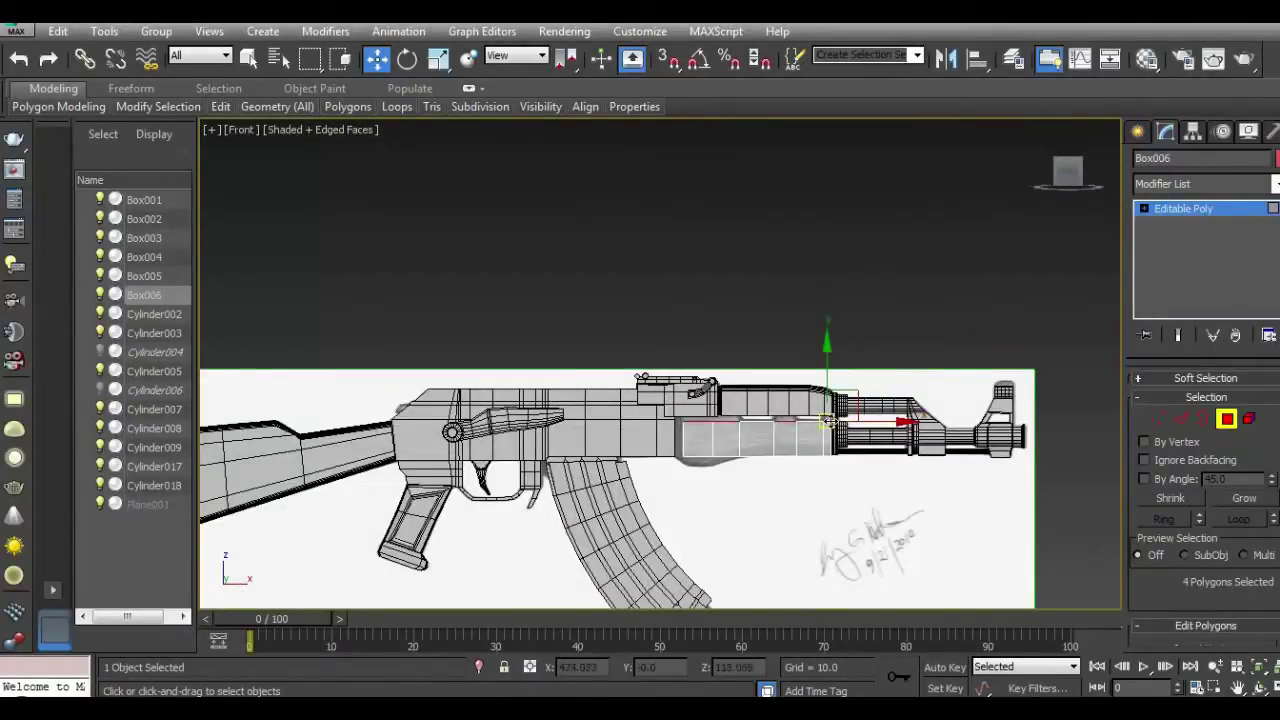
scroll(821, 423, up, 4)
scroll(821, 423, up, 3)
drag(1188, 562, 1206, 445)
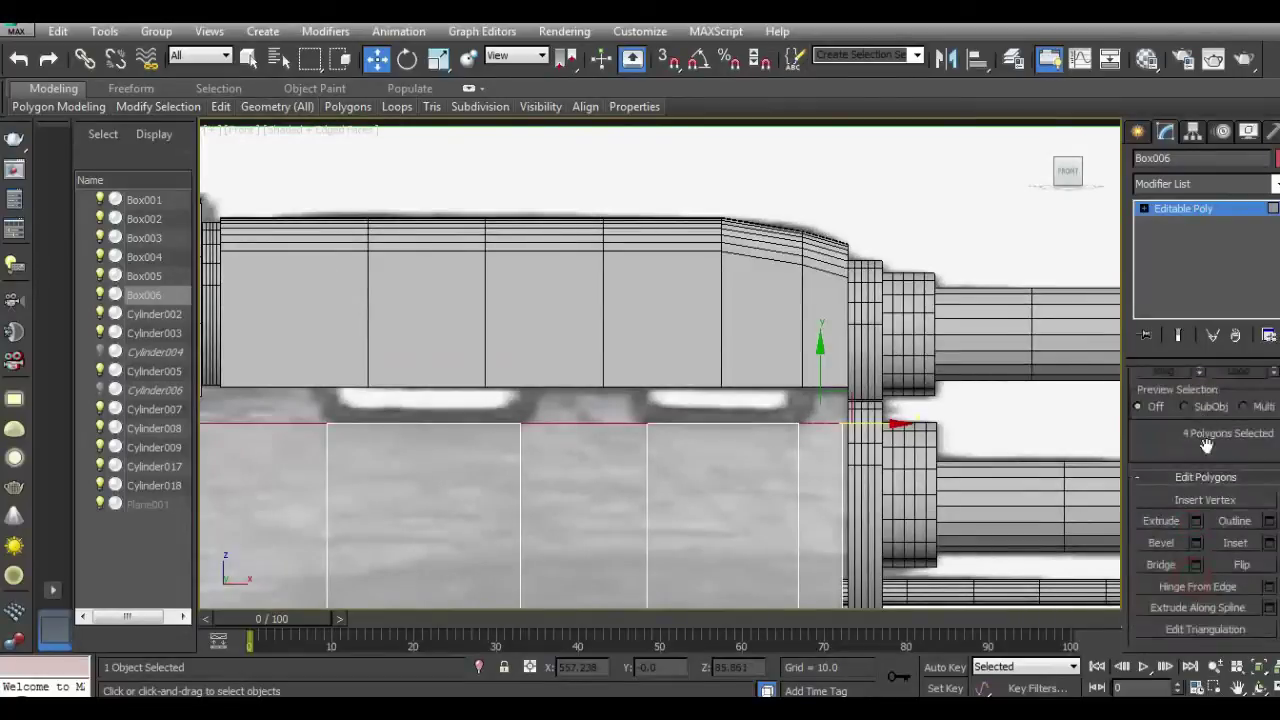
Step: Extrude the four selected top faces upward by 11.171
click(1197, 521)
middle_drag(800, 450, 958, 410)
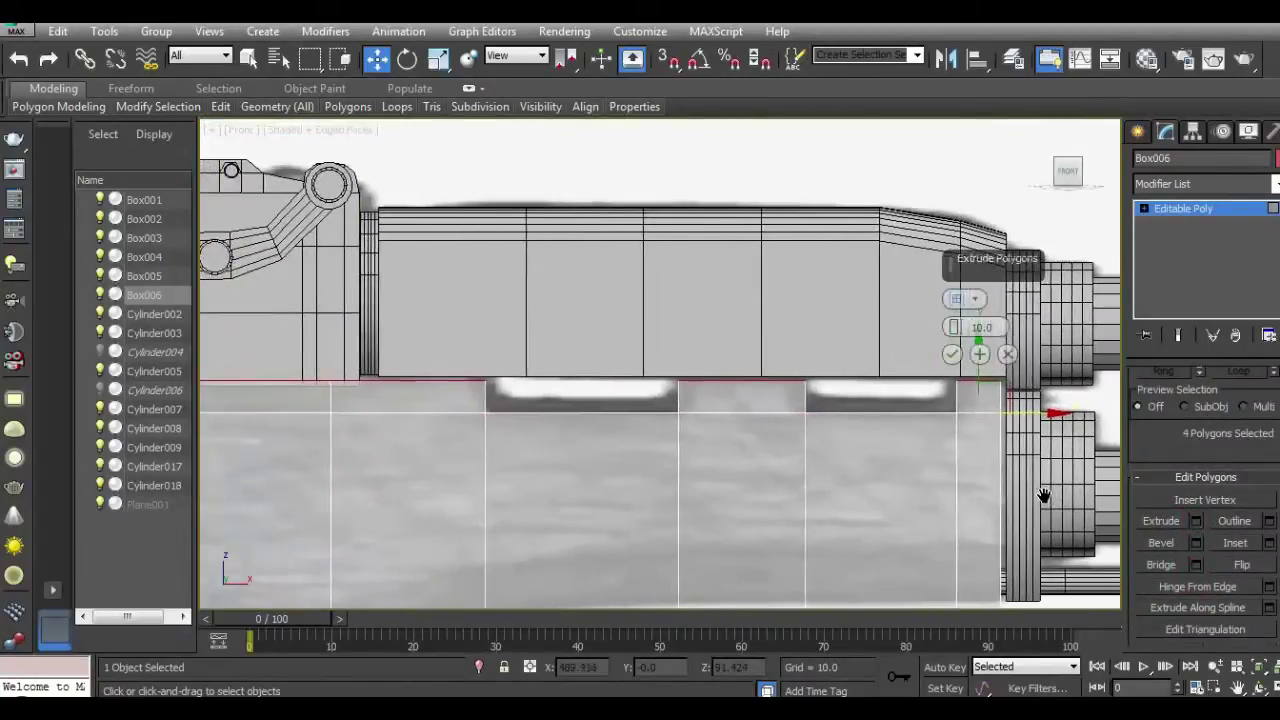
drag(955, 327, 955, 300)
middle_drag(644, 342, 808, 320)
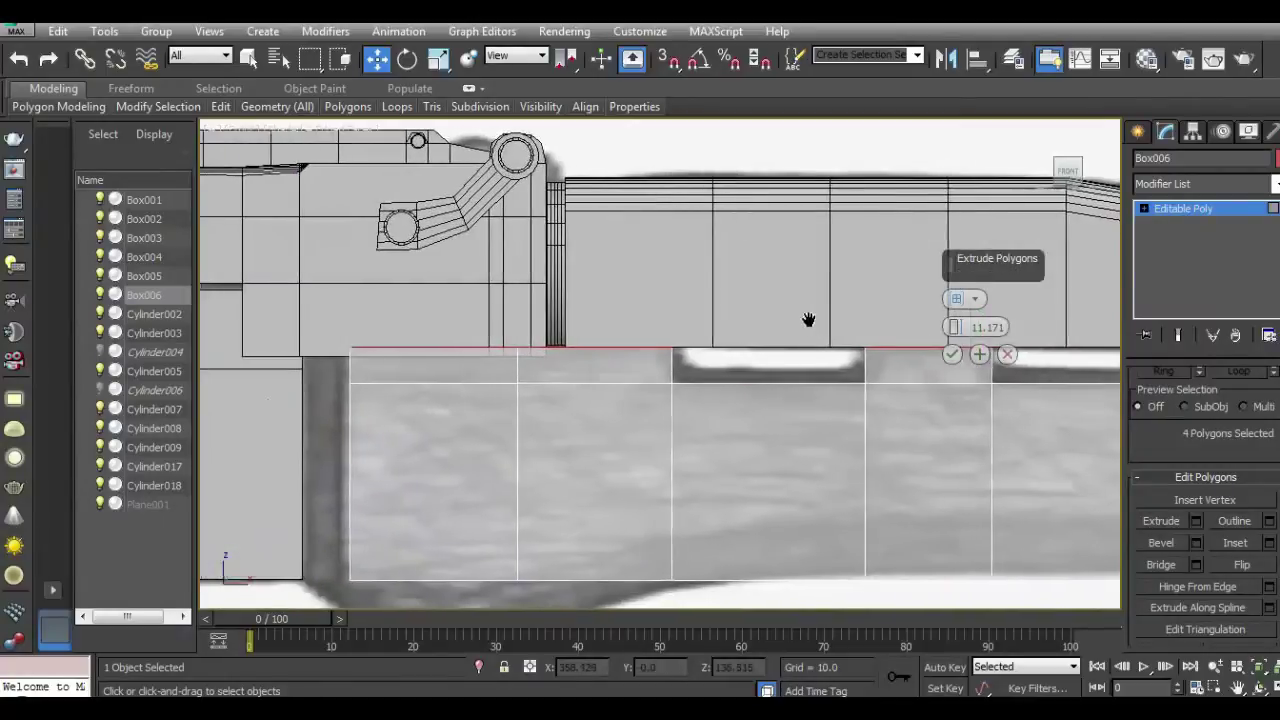
click(951, 354)
click(1145, 209)
Step: Select the first tab's edge vertices and shift them right to slant its side
click(1178, 224)
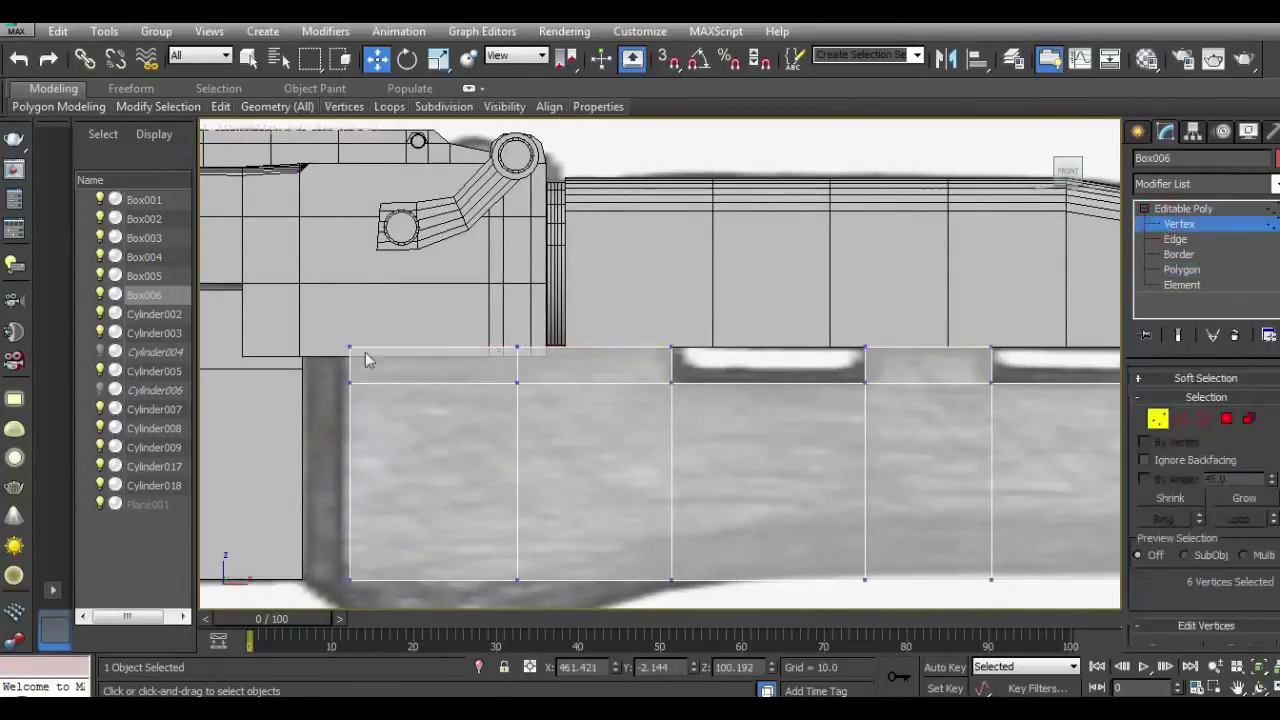
mouse_move(295, 300)
mouse_down()
mouse_move(683, 373)
mouse_move(697, 394)
mouse_up()
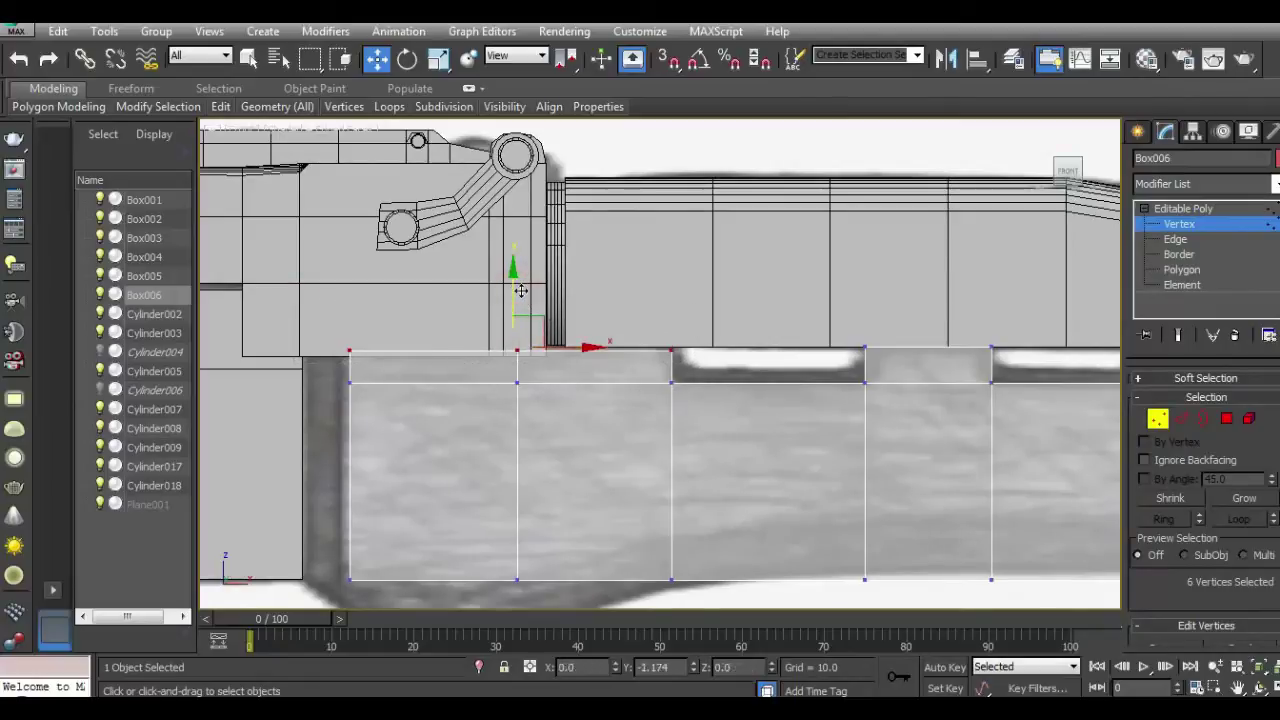
middle_drag(869, 374, 595, 374)
scroll(611, 395, up, 2)
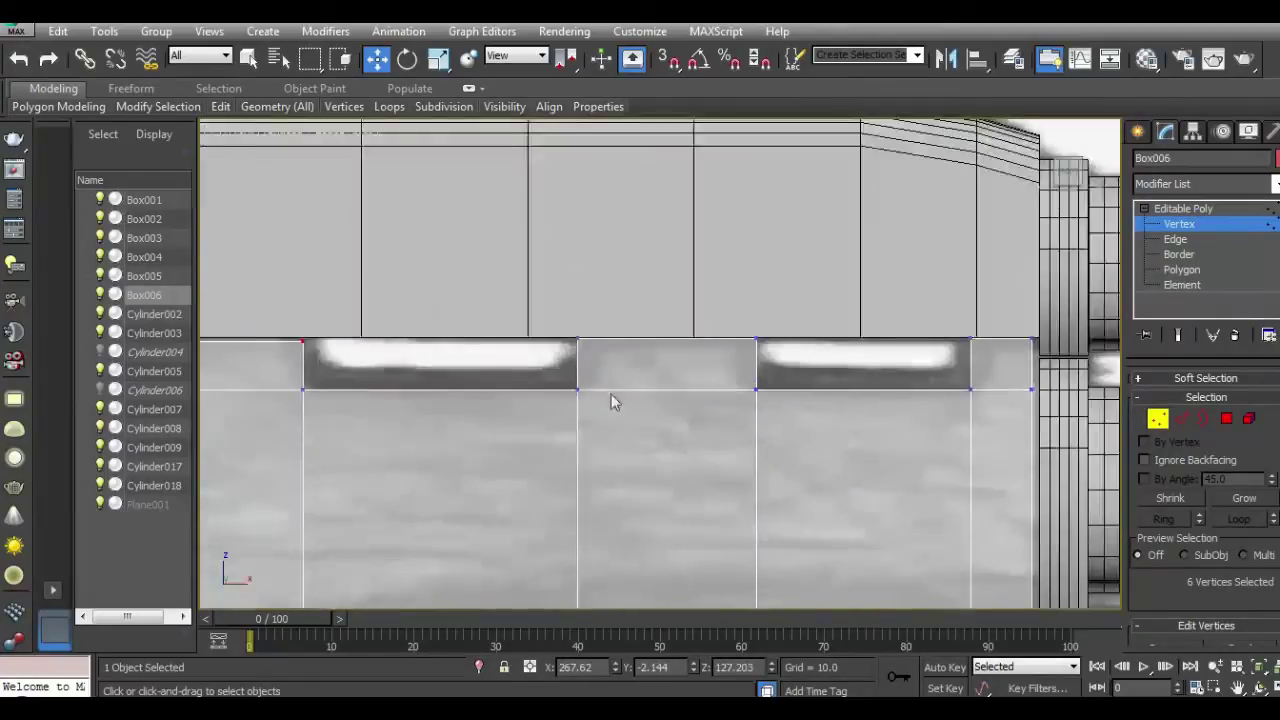
drag(555, 380, 627, 395)
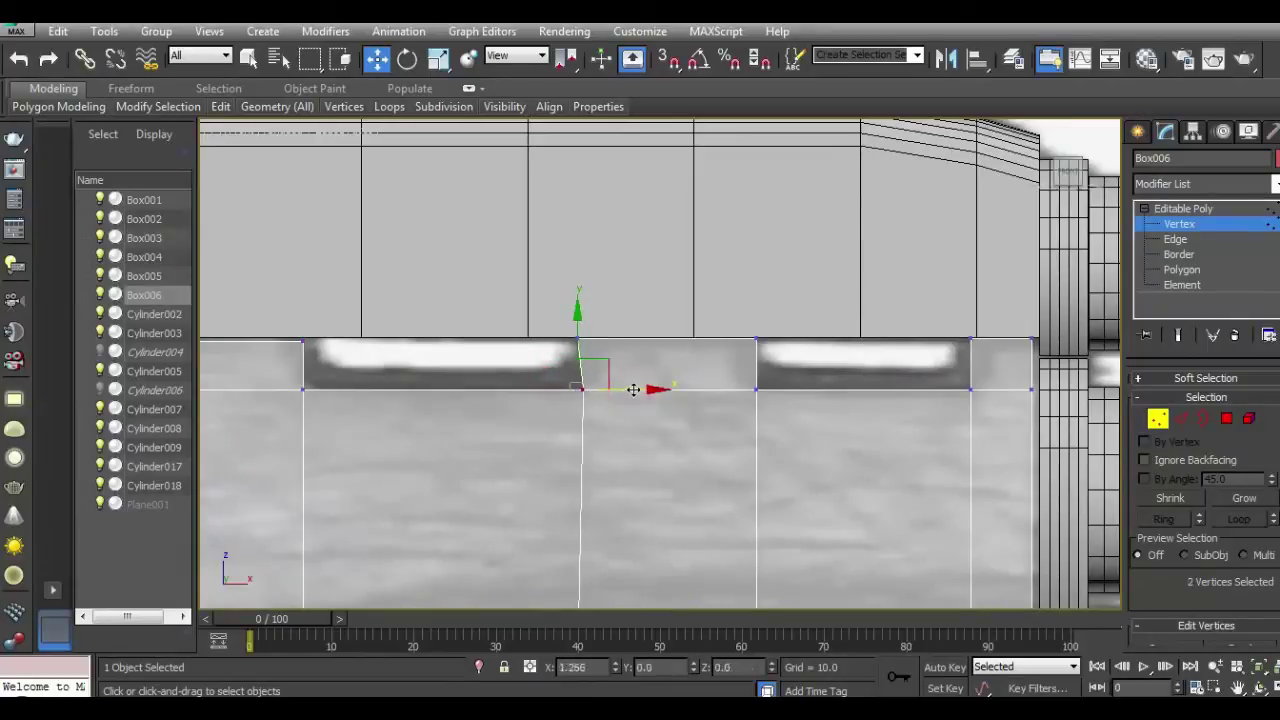
mouse_move(543, 311)
mouse_down()
mouse_move(617, 378)
mouse_move(628, 338)
mouse_up()
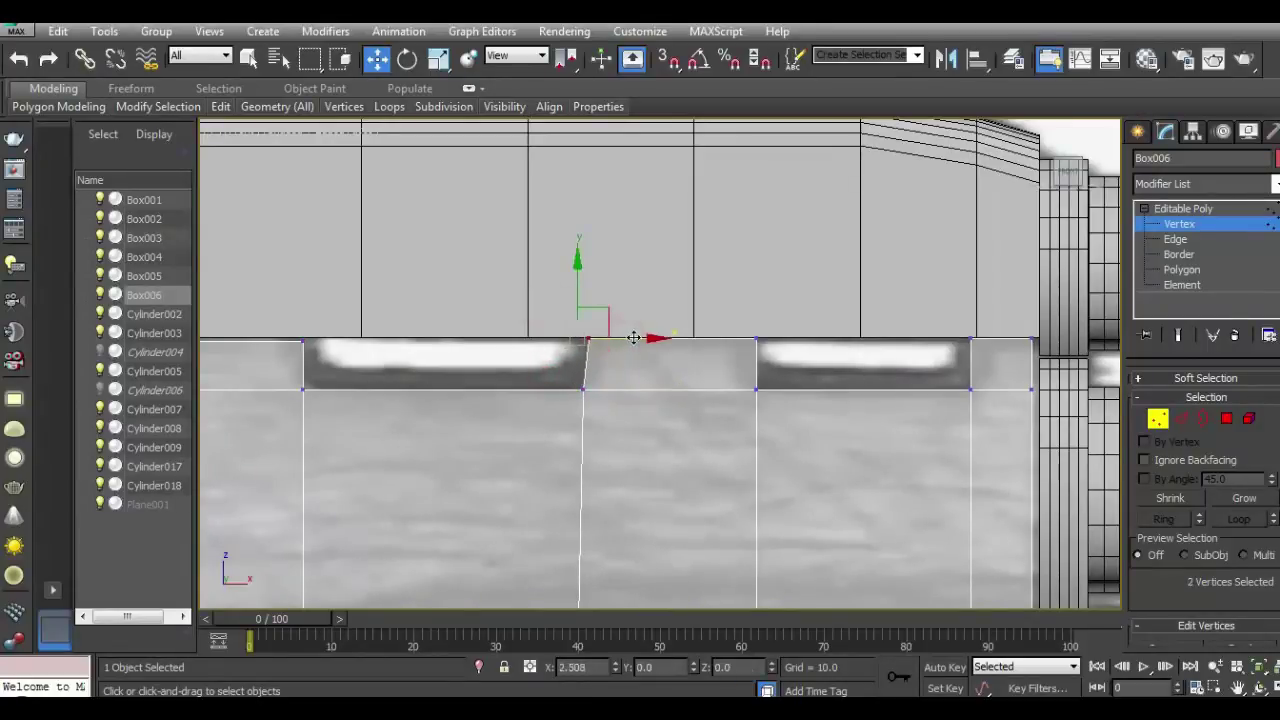
Step: Shift the remaining tab edges' top and bottom vertices to match the reference openings
mouse_move(740, 297)
mouse_down()
mouse_move(804, 365)
mouse_move(800, 340)
mouse_up()
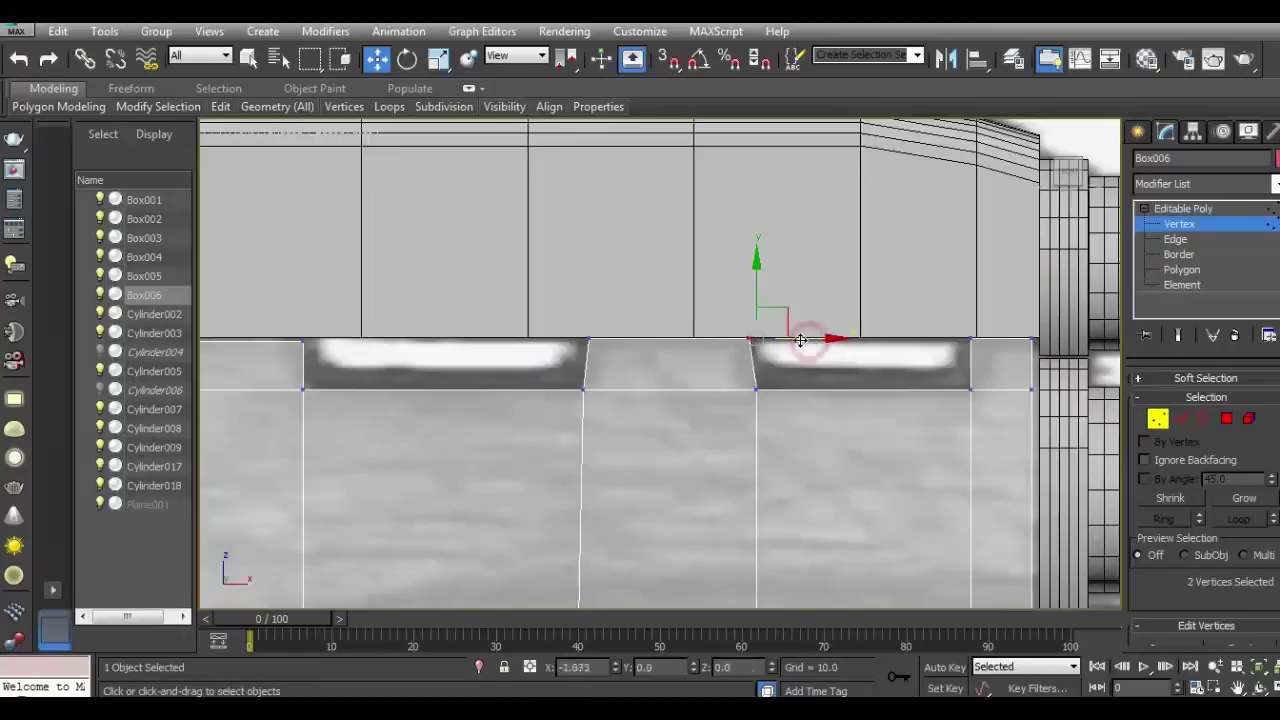
mouse_move(728, 397)
mouse_down()
mouse_move(800, 420)
mouse_move(794, 386)
mouse_up()
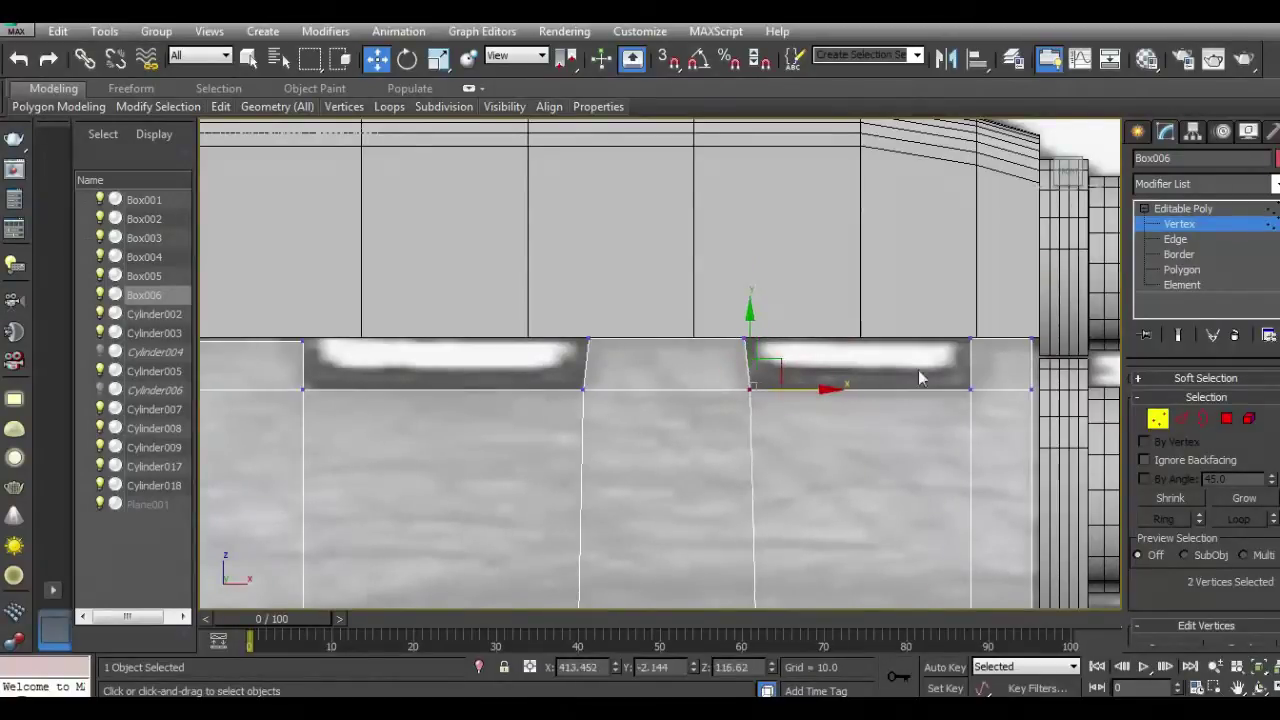
mouse_move(952, 326)
mouse_down()
mouse_move(1004, 357)
mouse_move(1016, 343)
mouse_up()
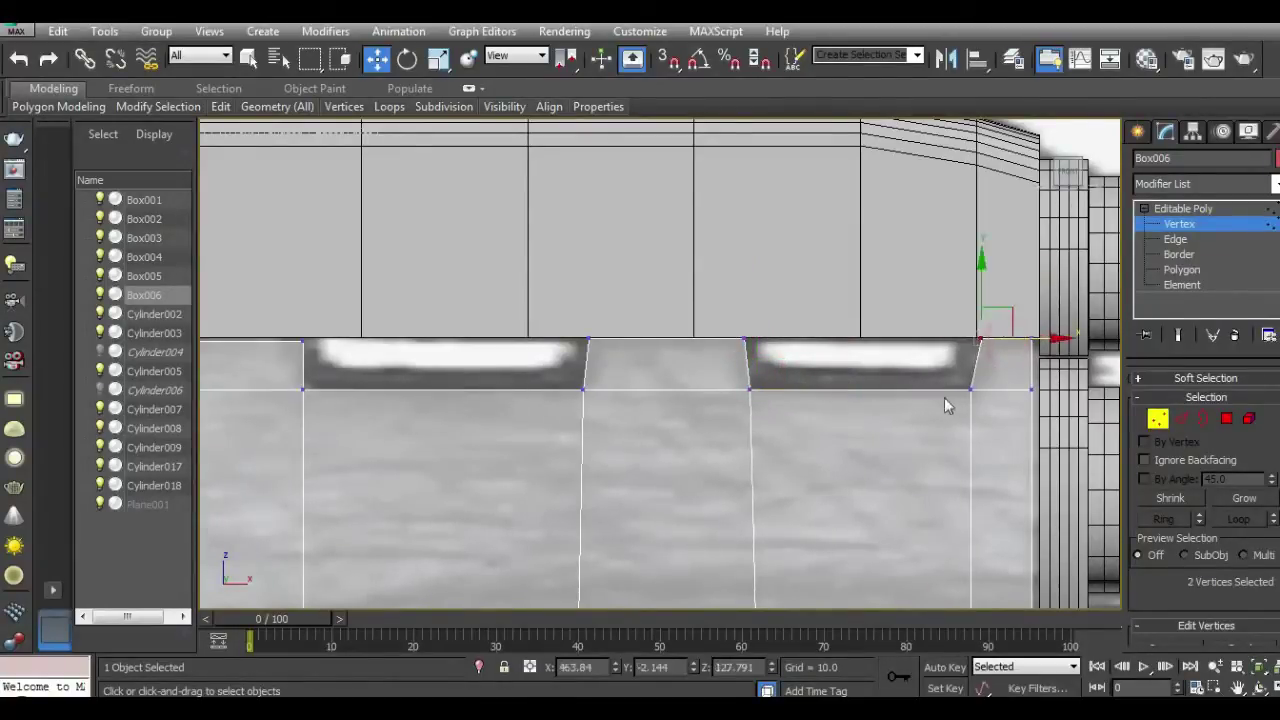
drag(989, 414, 1014, 390)
scroll(1008, 390, down, 1)
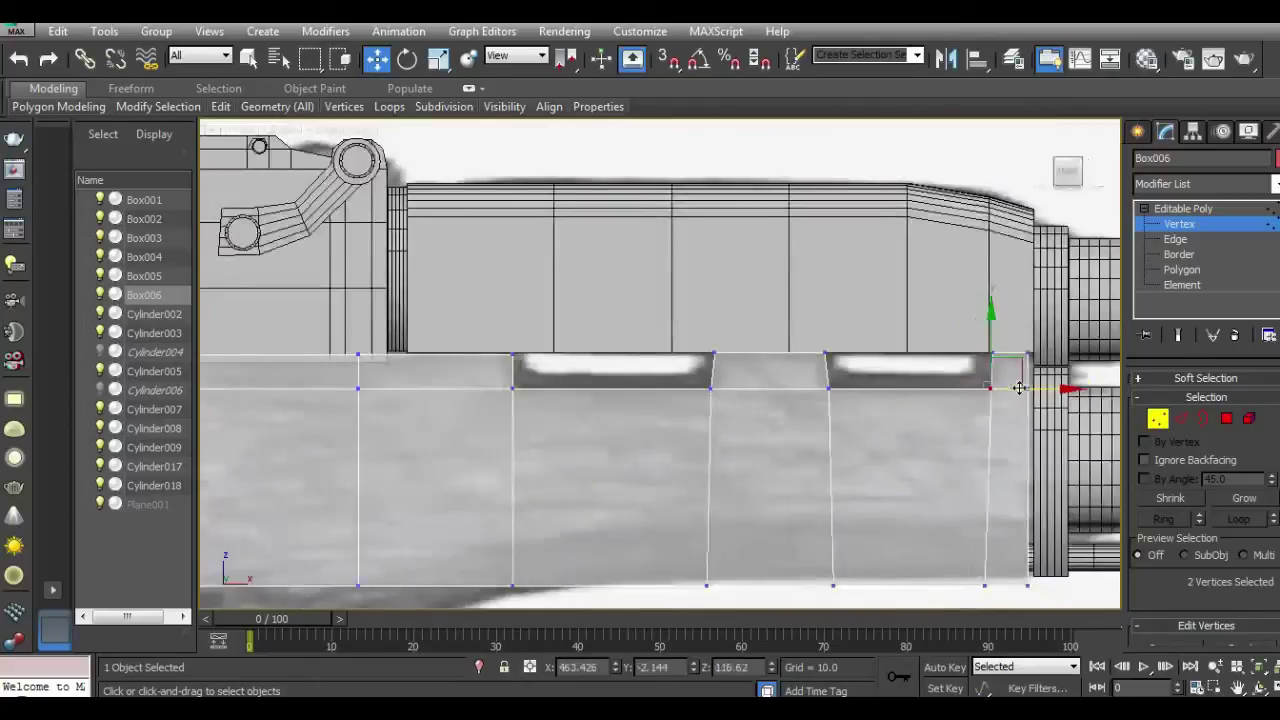
scroll(1008, 390, down, 1)
scroll(874, 439, down, 1)
scroll(817, 417, up, 1)
Step: Pull Box006's bottom vertices down into a V point near its left end
scroll(680, 485, up, 2)
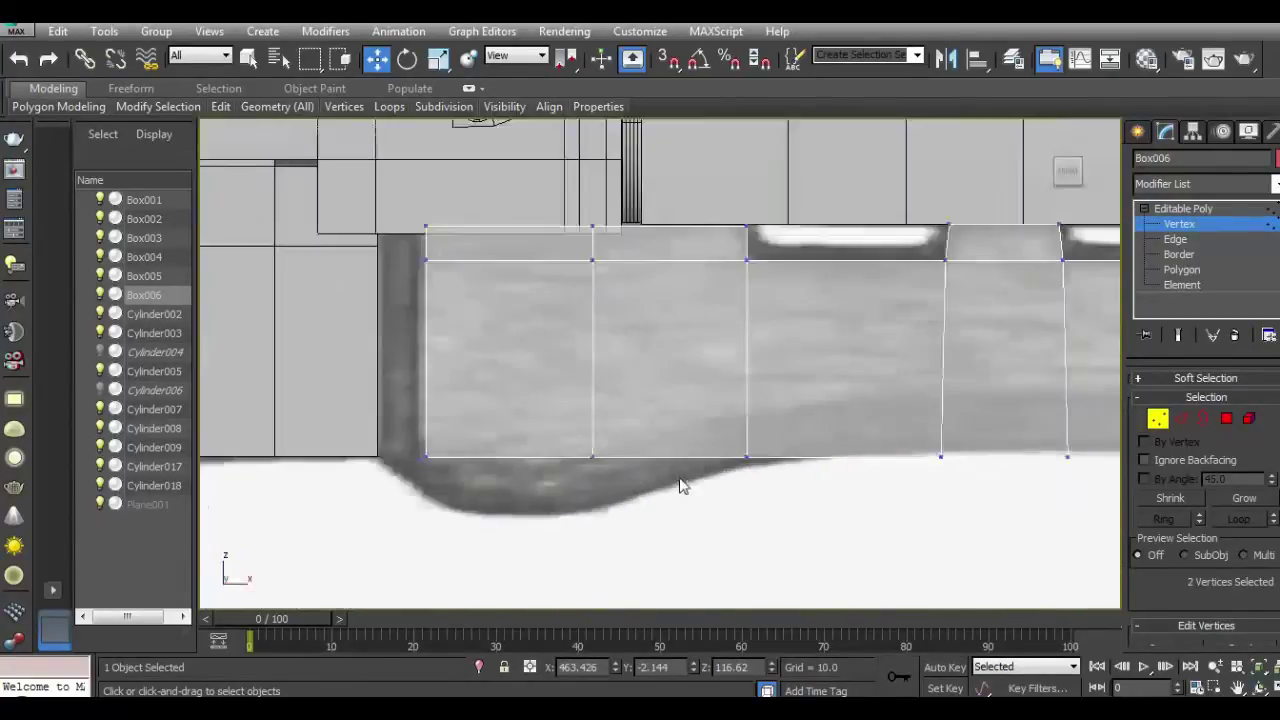
drag(458, 430, 510, 452)
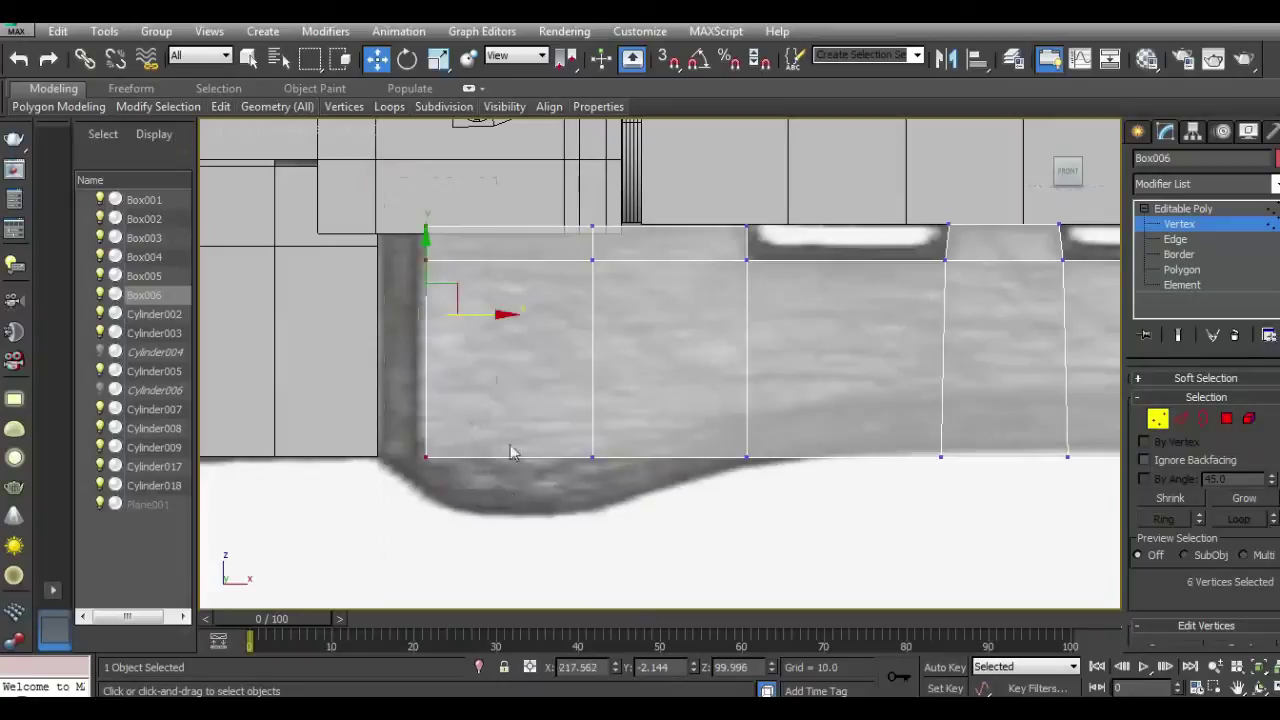
mouse_move(488, 320)
mouse_down()
mouse_move(443, 319)
mouse_move(477, 321)
mouse_up()
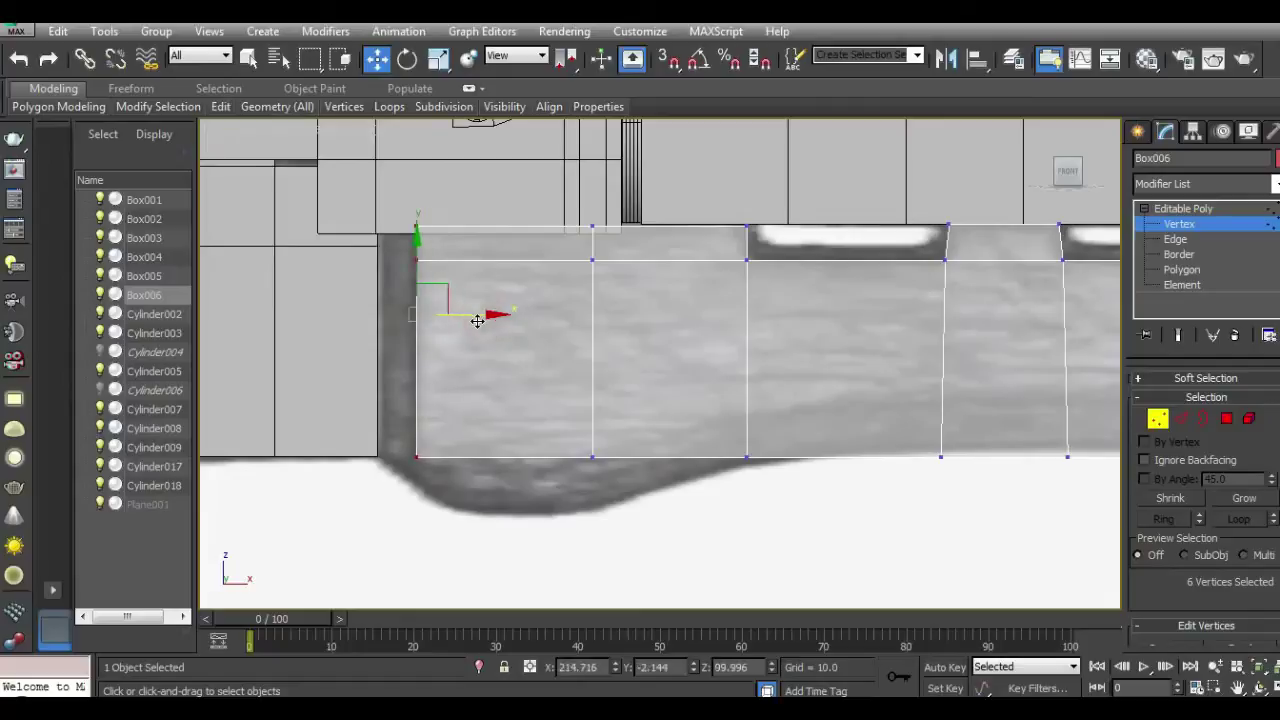
drag(663, 523, 662, 521)
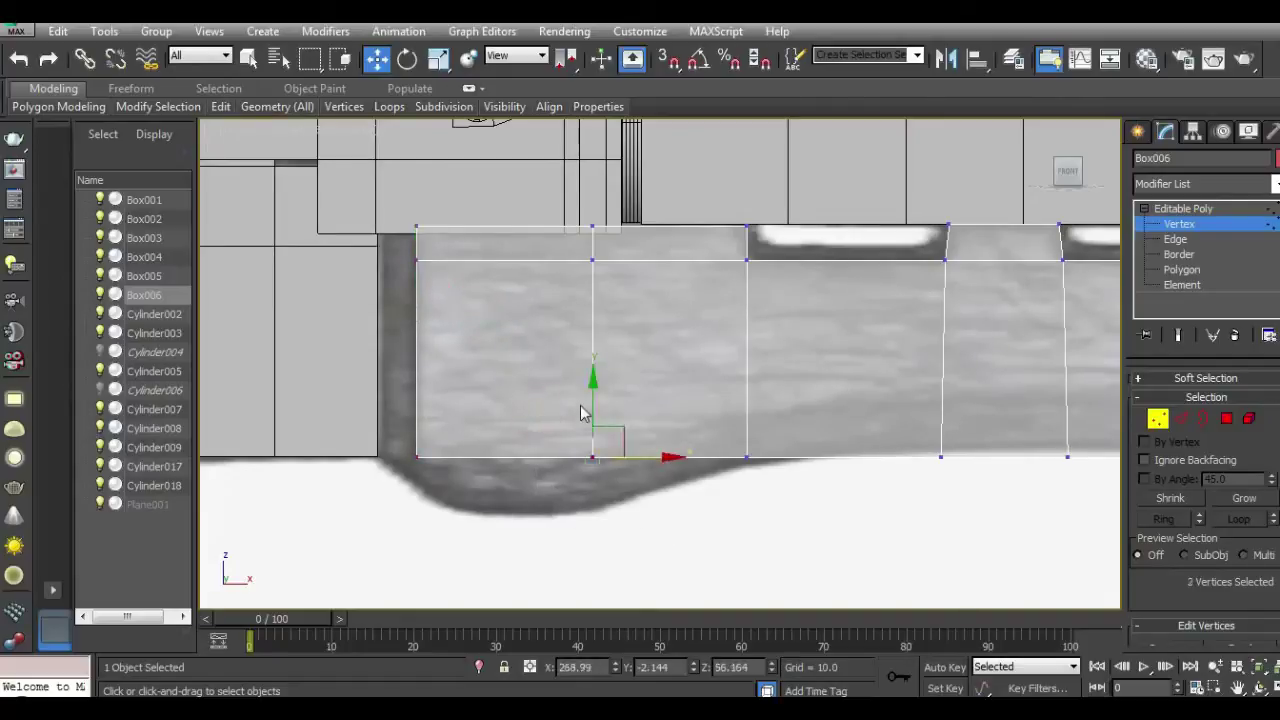
drag(592, 410, 596, 461)
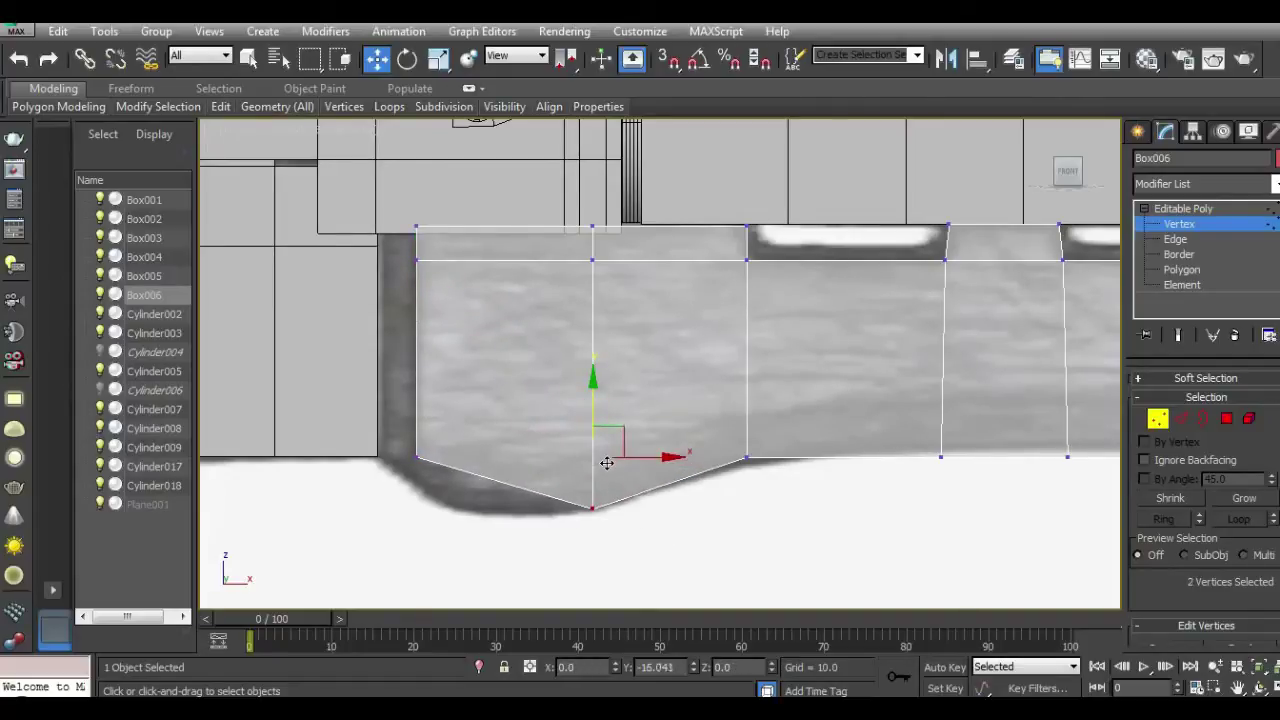
drag(464, 515, 463, 514)
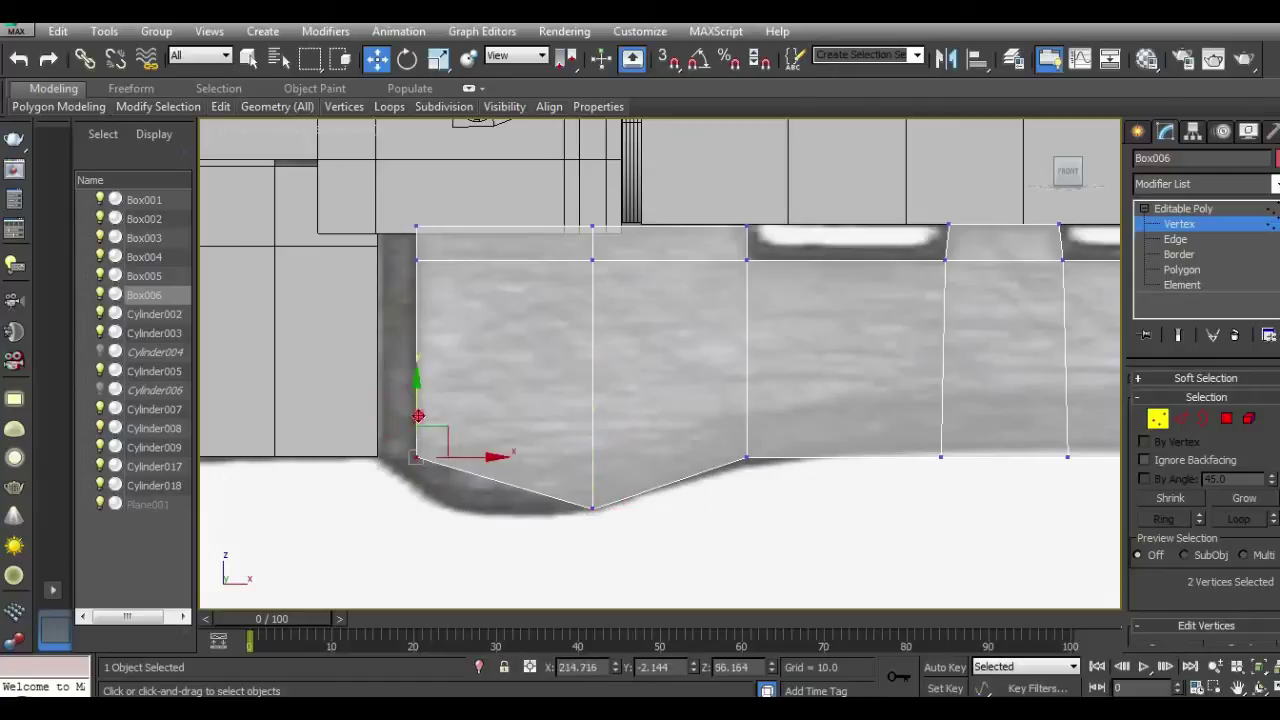
drag(418, 416, 420, 444)
Step: Add a Swift Loop edge loop left of the point and lower it to round the curve
click(375, 150)
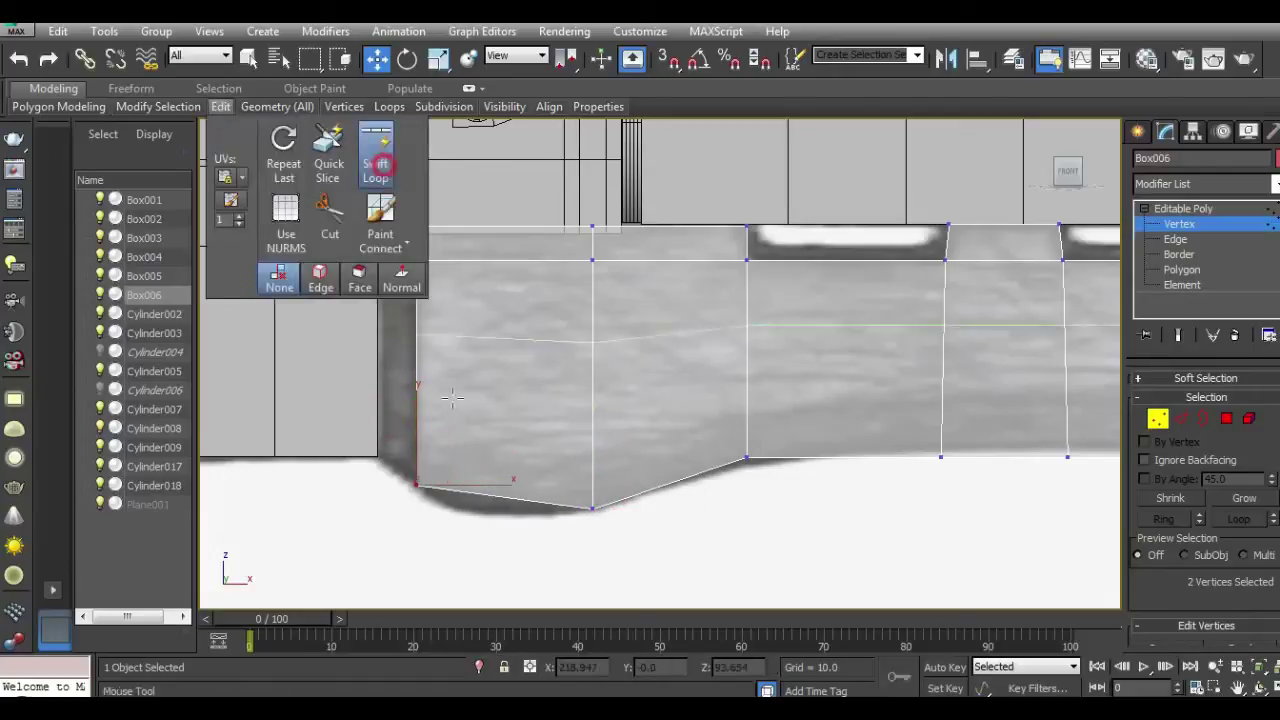
click(497, 493)
right_click(457, 449)
drag(497, 443, 475, 474)
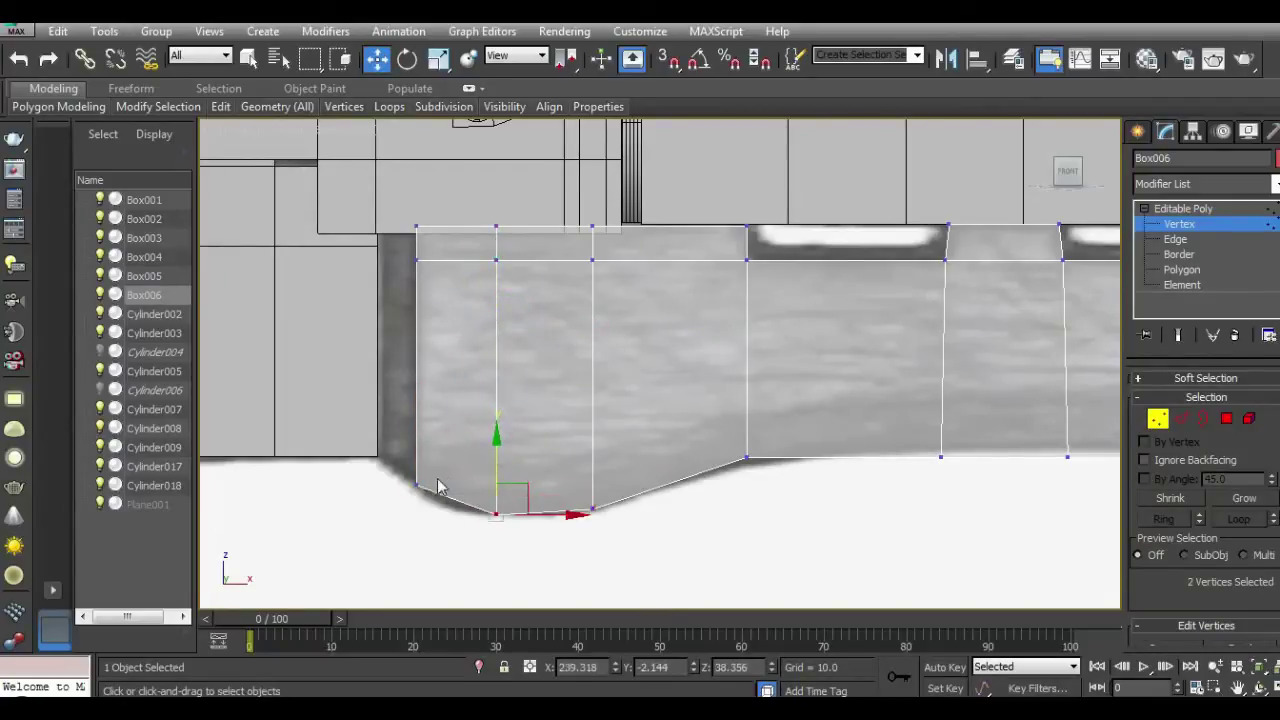
Step: Add a second edge loop near the left end and adjust bottom vertices to smooth the dip
mouse_move(220, 106)
click(375, 150)
click(447, 495)
right_click(497, 462)
drag(424, 483, 485, 550)
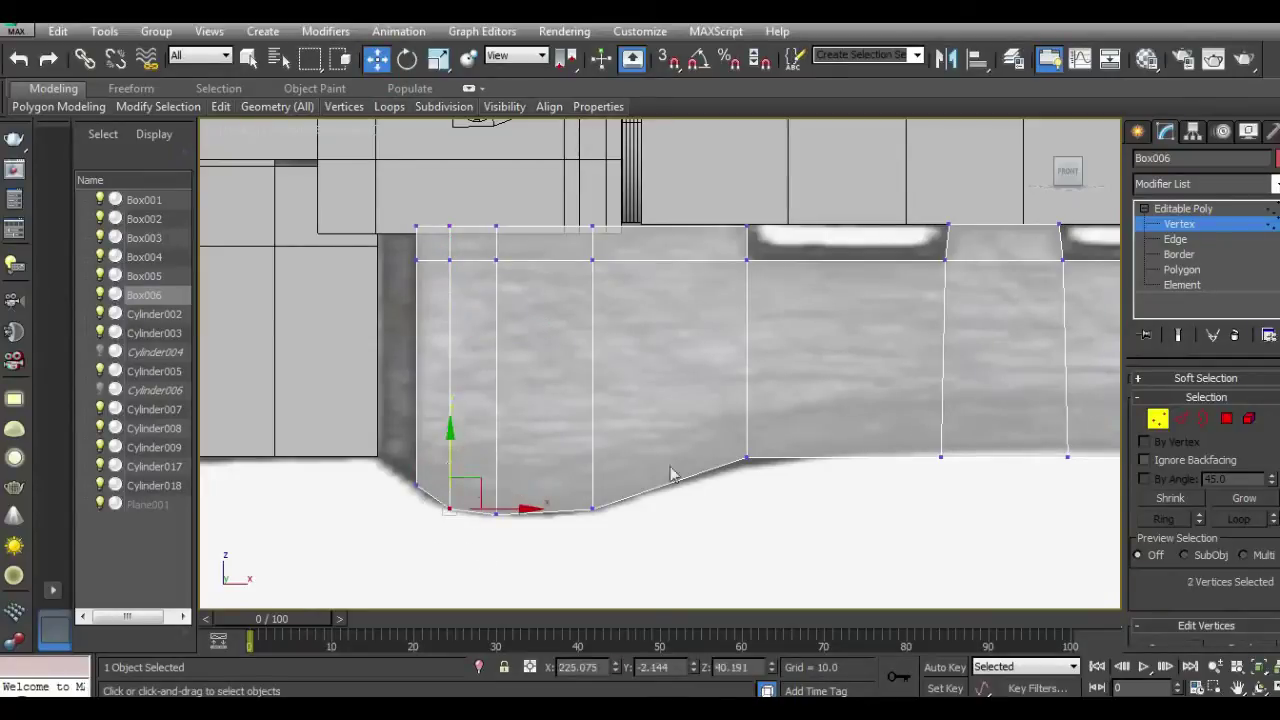
click(756, 458)
drag(749, 409, 752, 414)
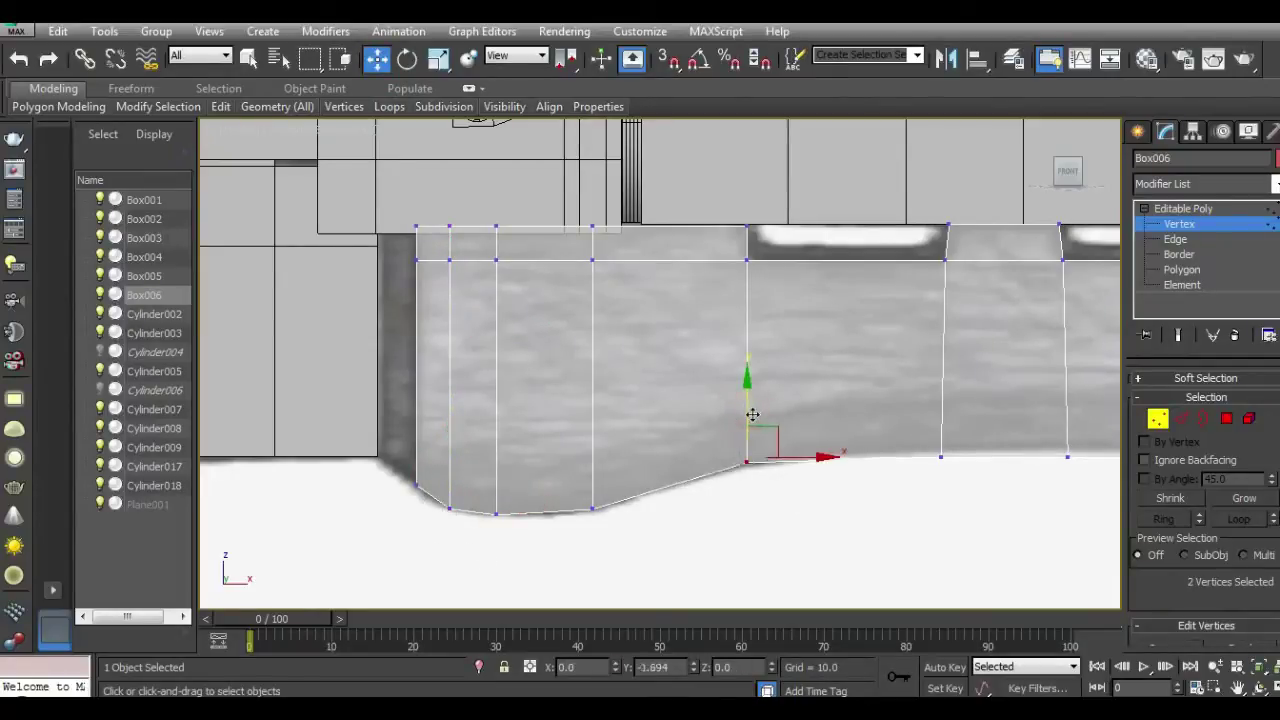
scroll(486, 394, down, 3)
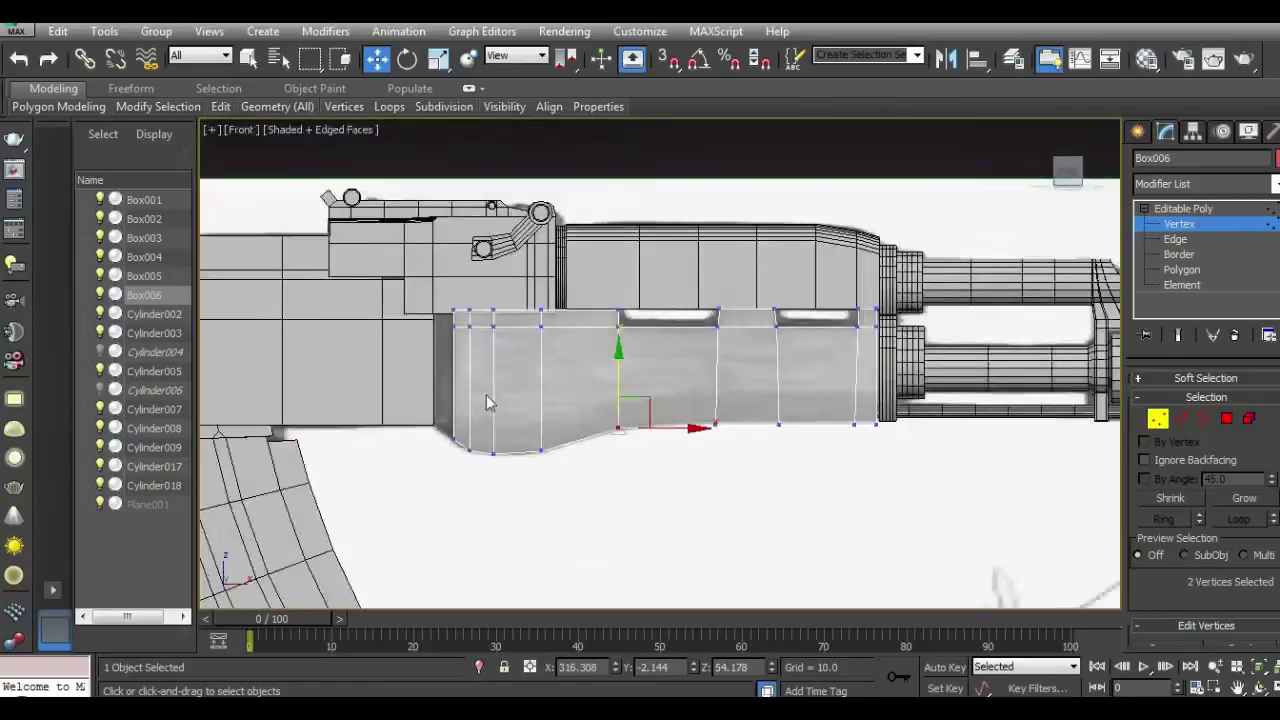
scroll(852, 379, up, 2)
Step: Select both bottom edge loops of Box006 in Edge mode
key(2)
double_click(805, 447)
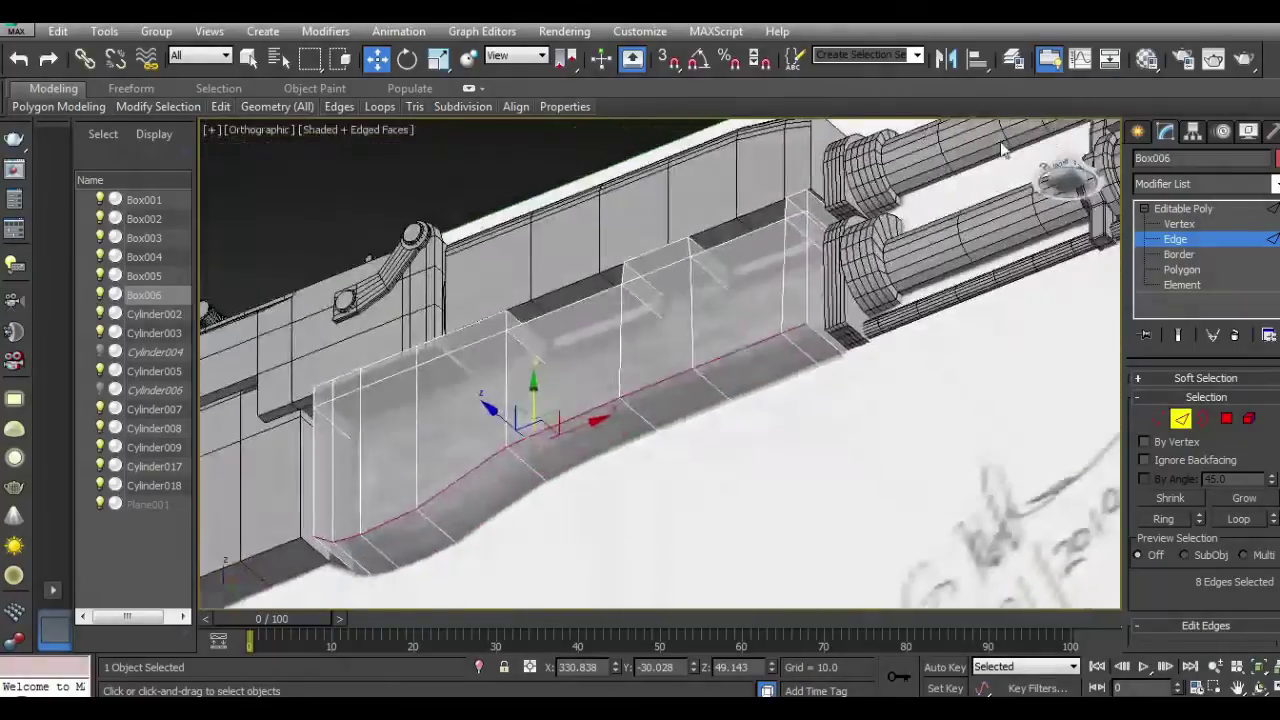
drag(1065, 178, 980, 260)
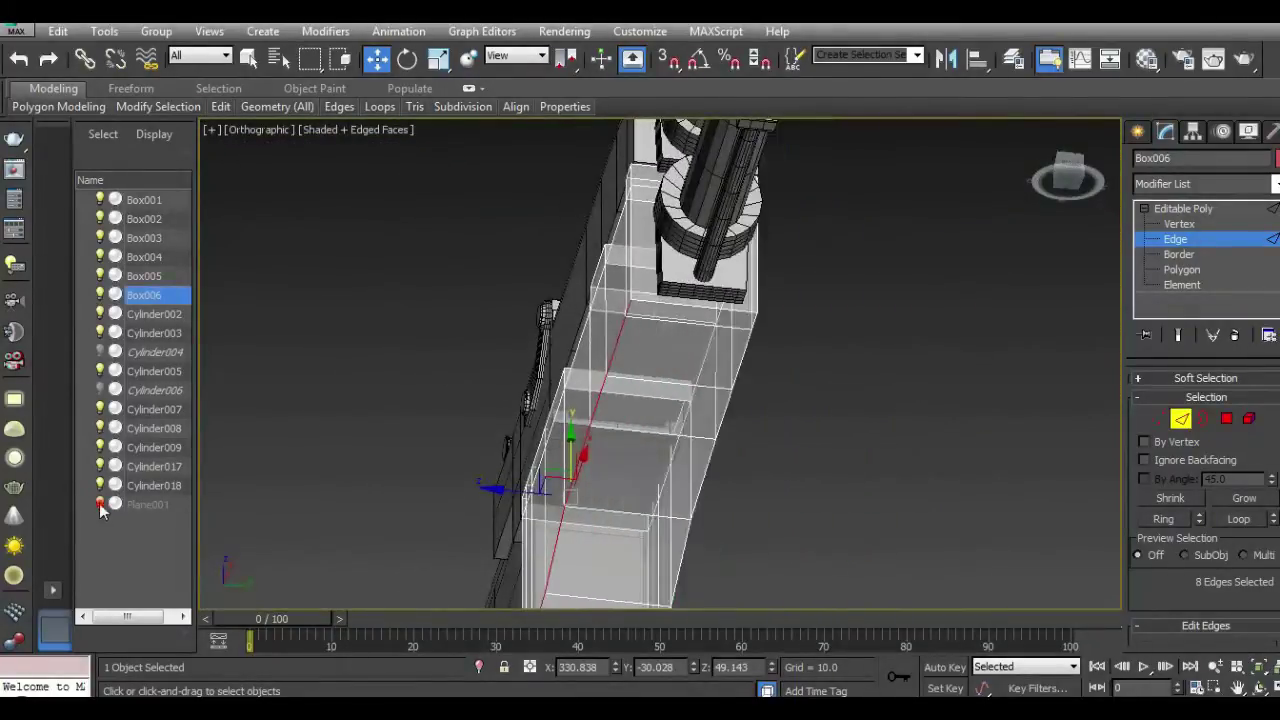
ctrl+double_click(722, 413)
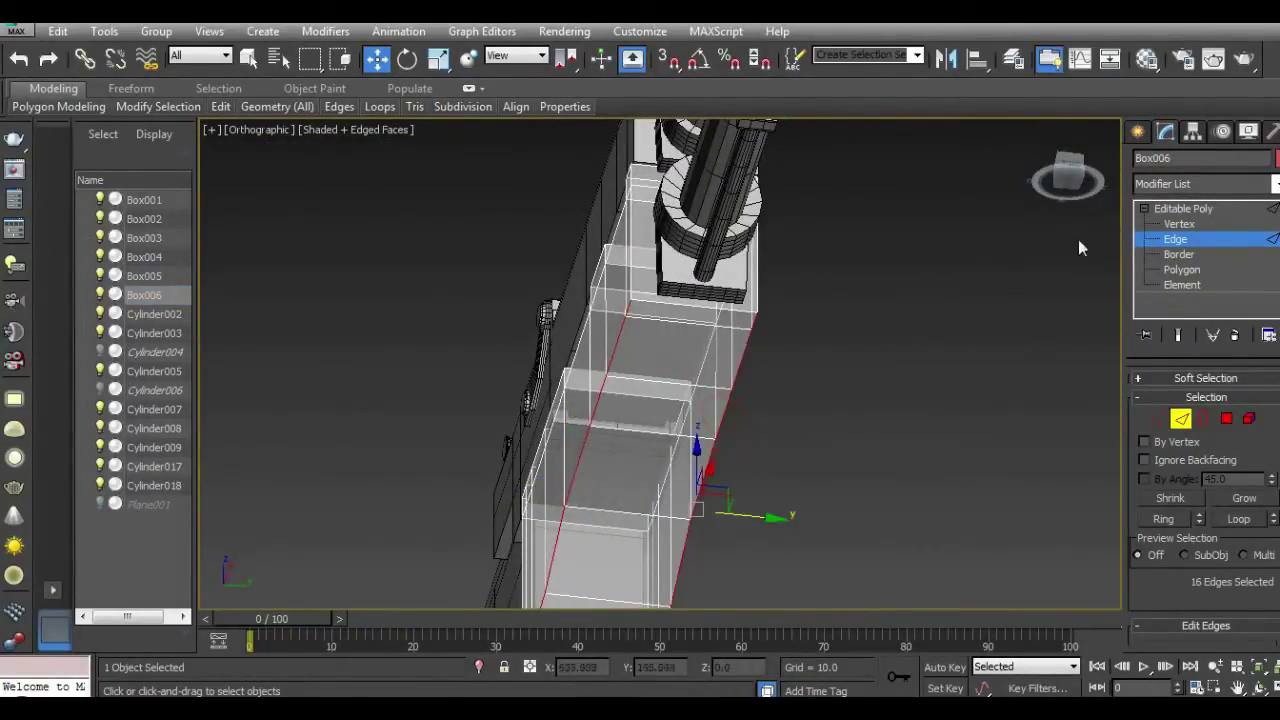
drag(1068, 178, 1137, 487)
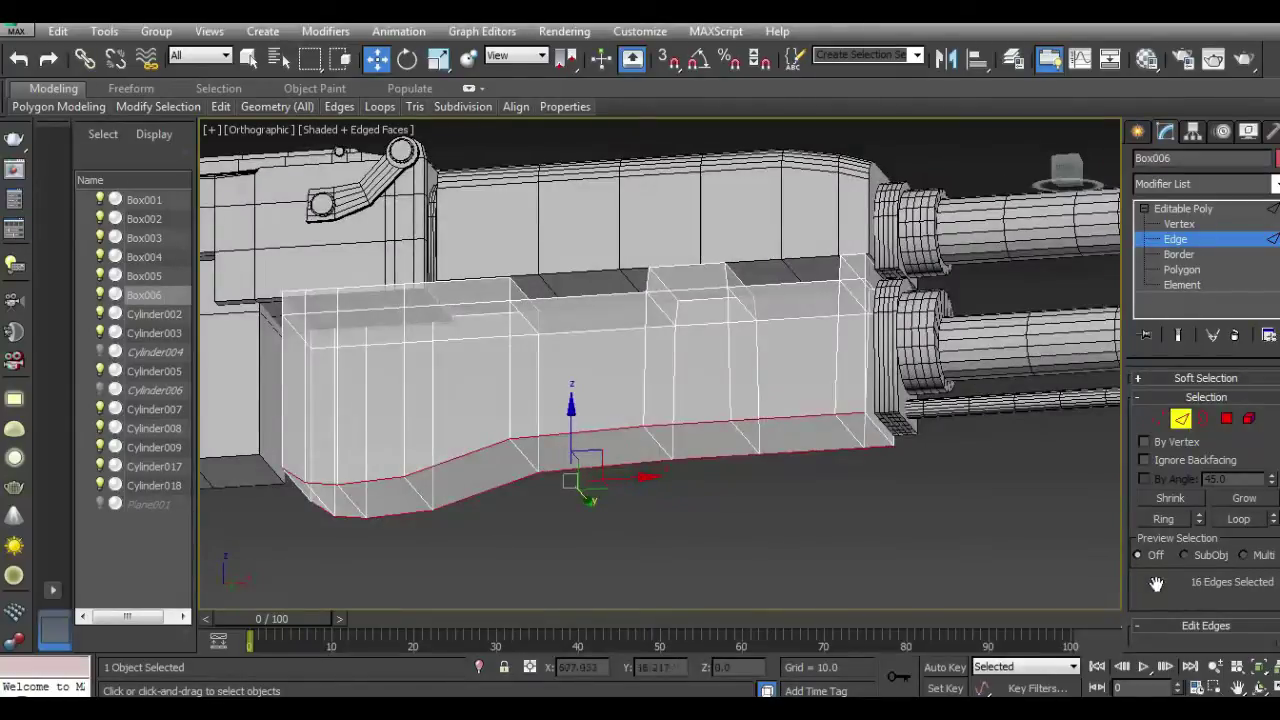
Step: Chamfer the selected edges with Smooth off, amount 8.867 and 7 segments
scroll(1156, 583, down, 4)
click(1197, 527)
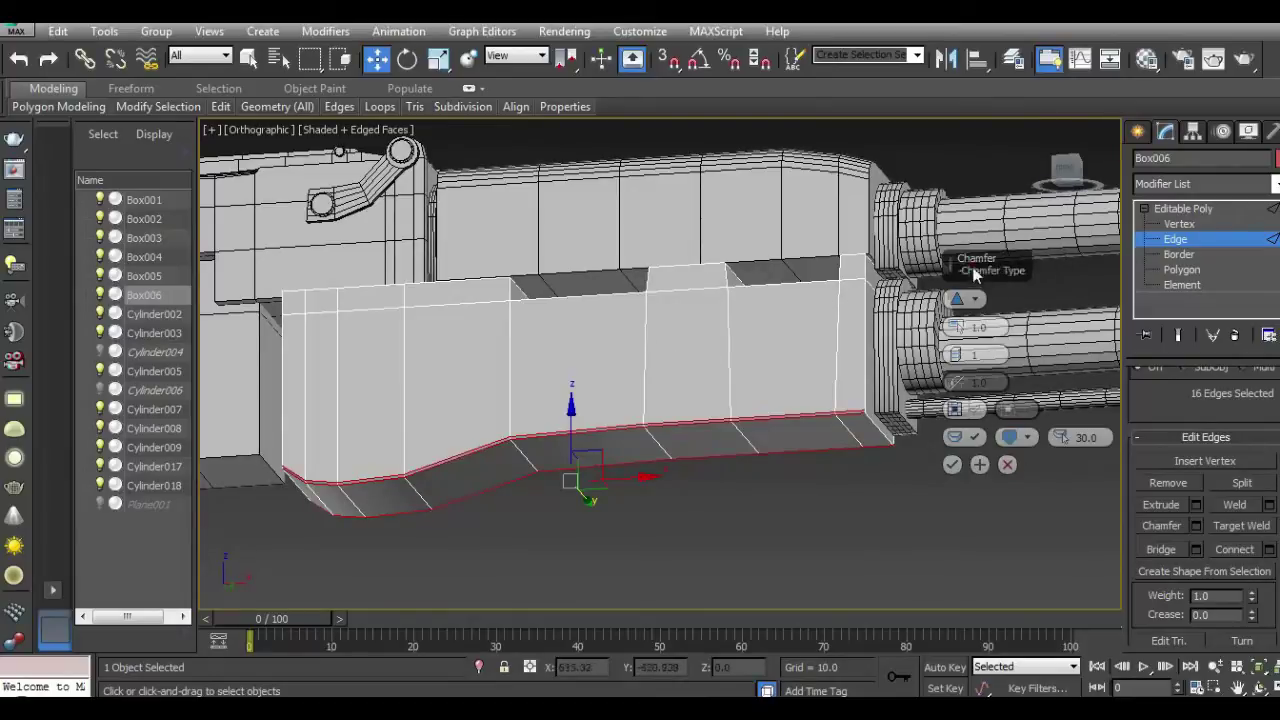
drag(975, 262, 875, 376)
click(872, 556)
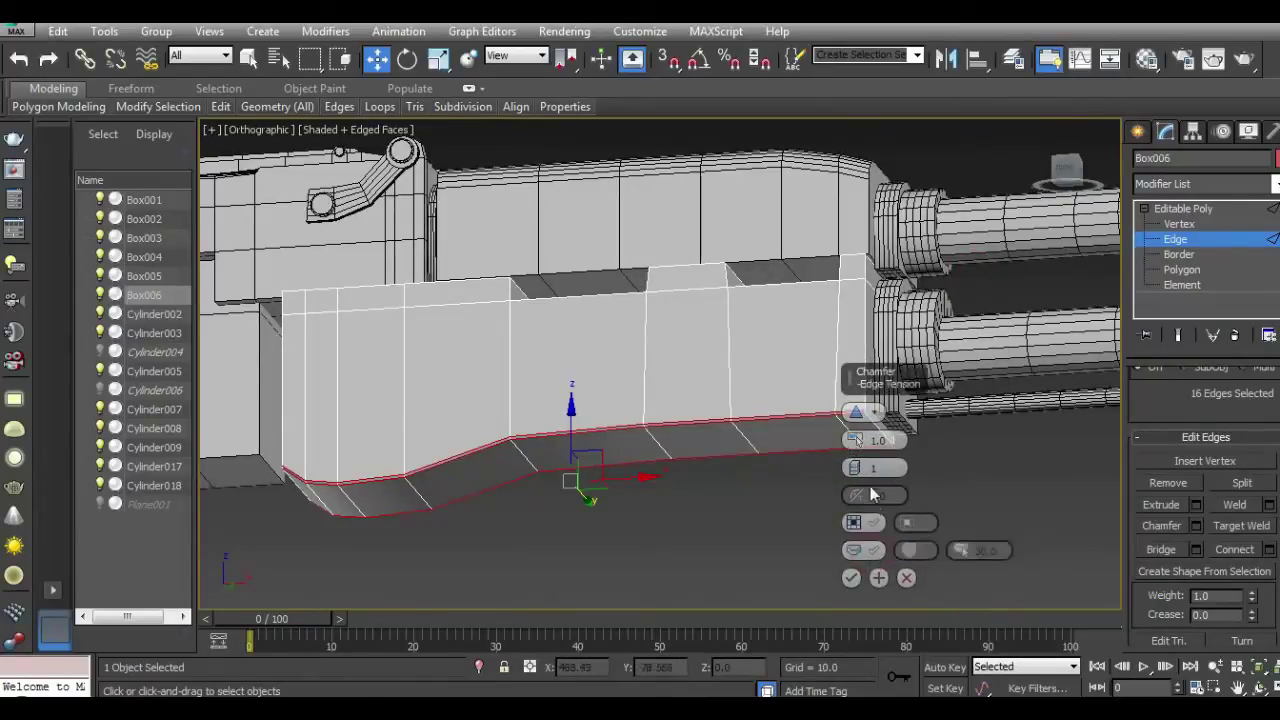
drag(853, 446, 853, 425)
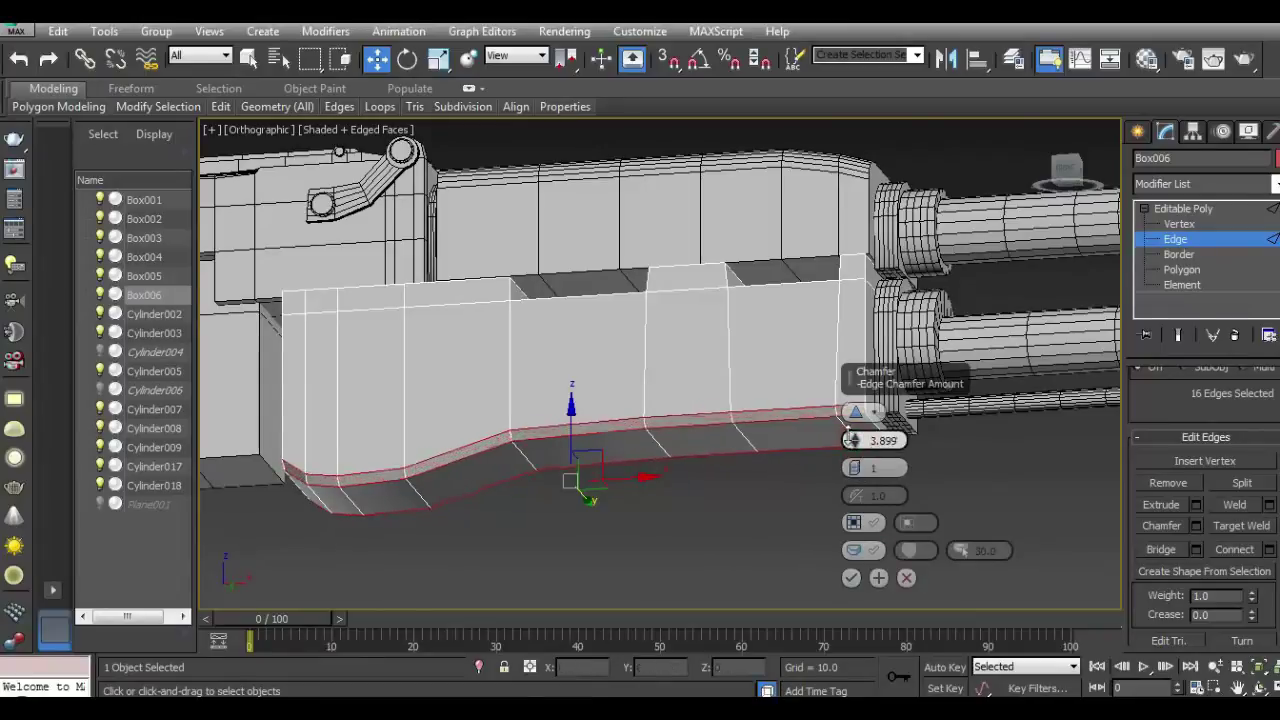
mouse_move(1066, 172)
mouse_down()
mouse_move(997, 192)
mouse_move(208, 180)
mouse_move(908, 262)
mouse_up()
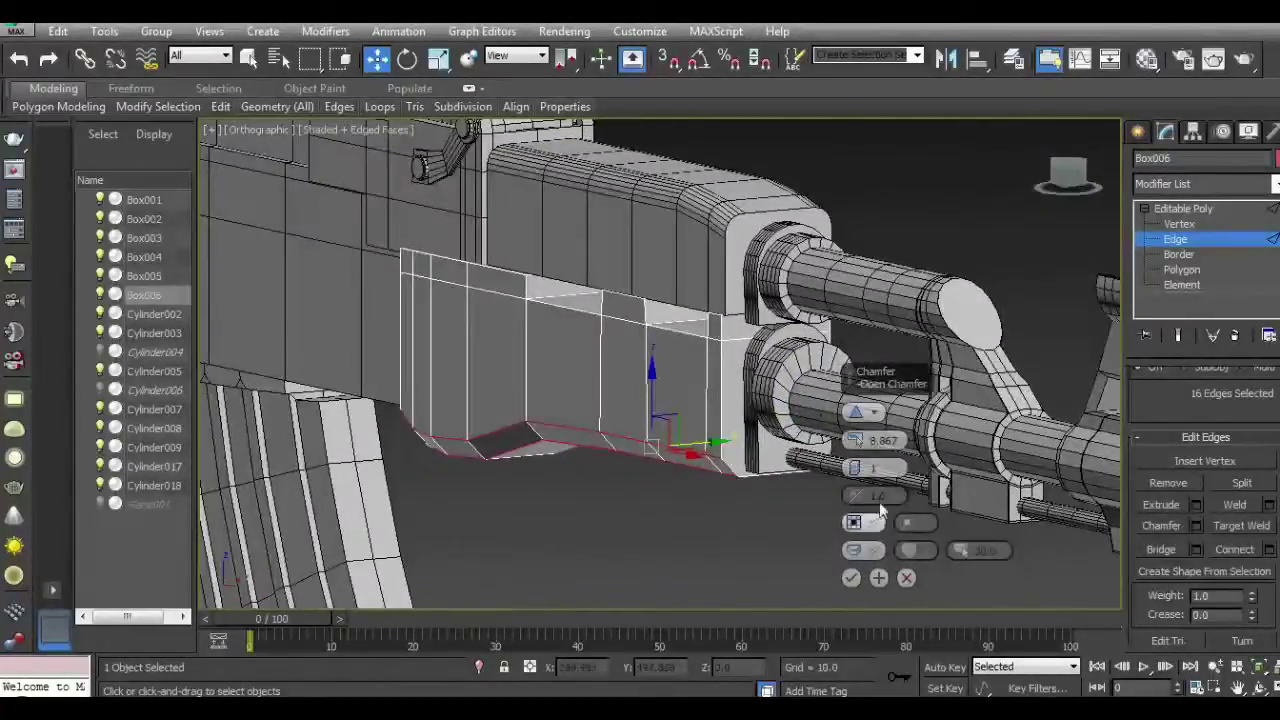
drag(857, 466, 857, 450)
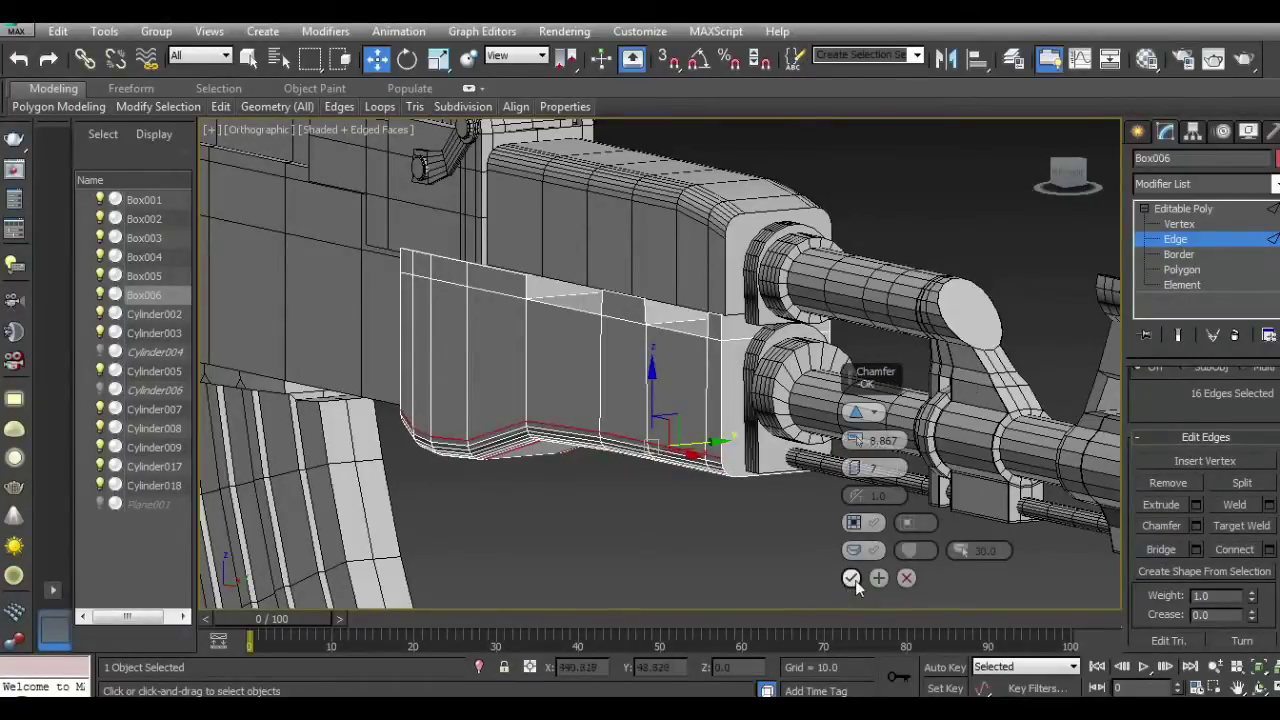
click(852, 578)
click(1066, 172)
alt+middle_drag(997, 158, 1080, 200)
Step: Give Box006 a dark custom object colour
click(1190, 212)
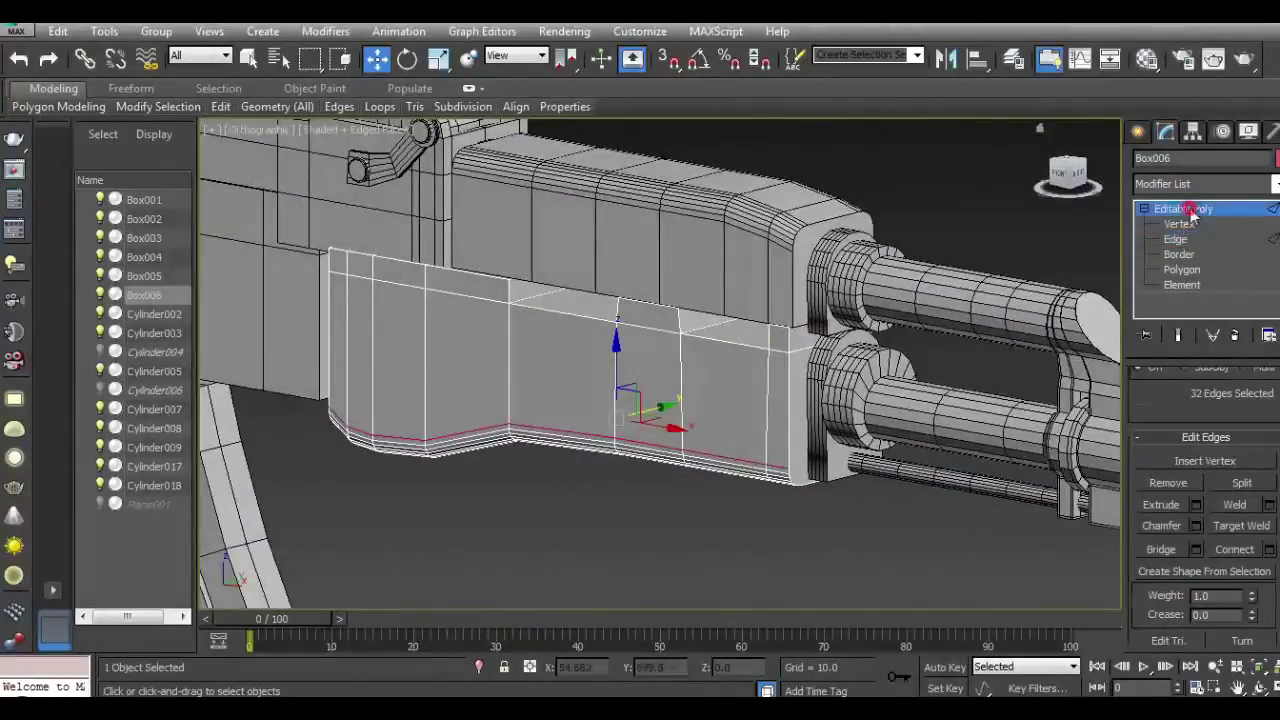
click(940, 525)
click(660, 420)
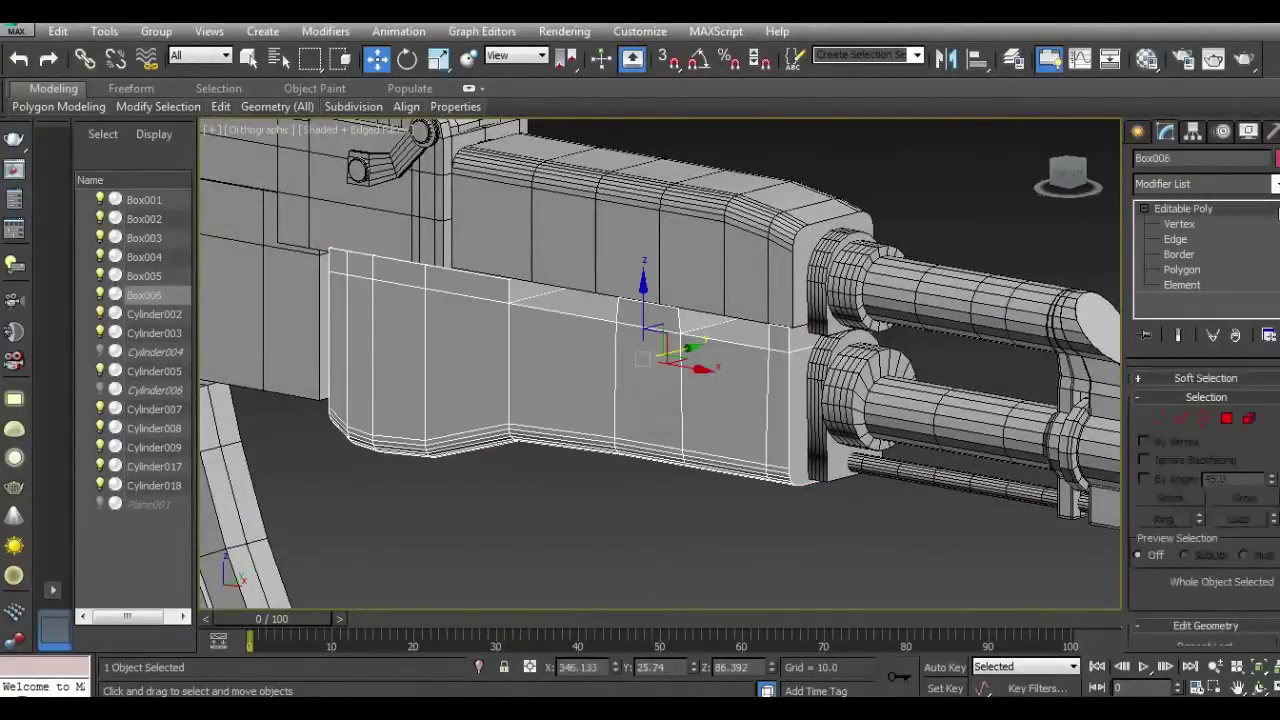
click(1276, 158)
click(792, 398)
click(740, 460)
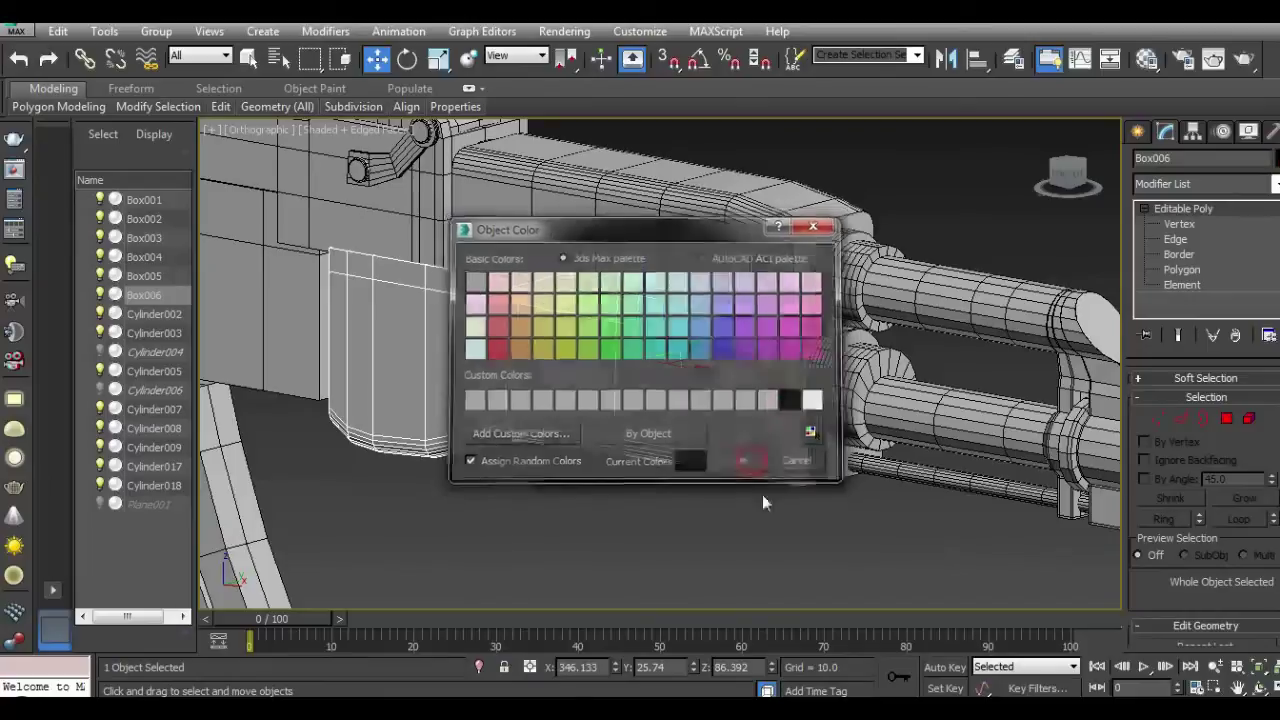
click(792, 540)
Step: Switch to the Front view, reselect Box006 and unhide the Plane001 reference plane
scroll(792, 540, down, 2)
key(f)
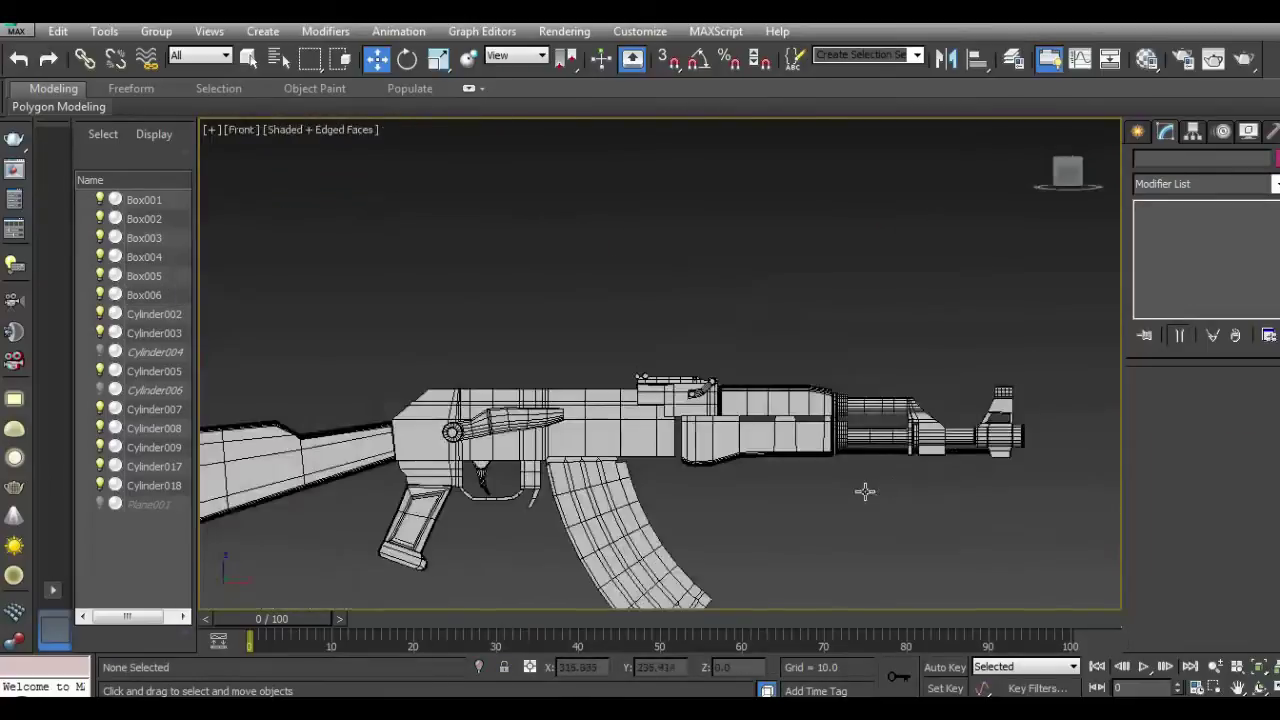
scroll(726, 478, up, 3)
scroll(700, 462, up, 3)
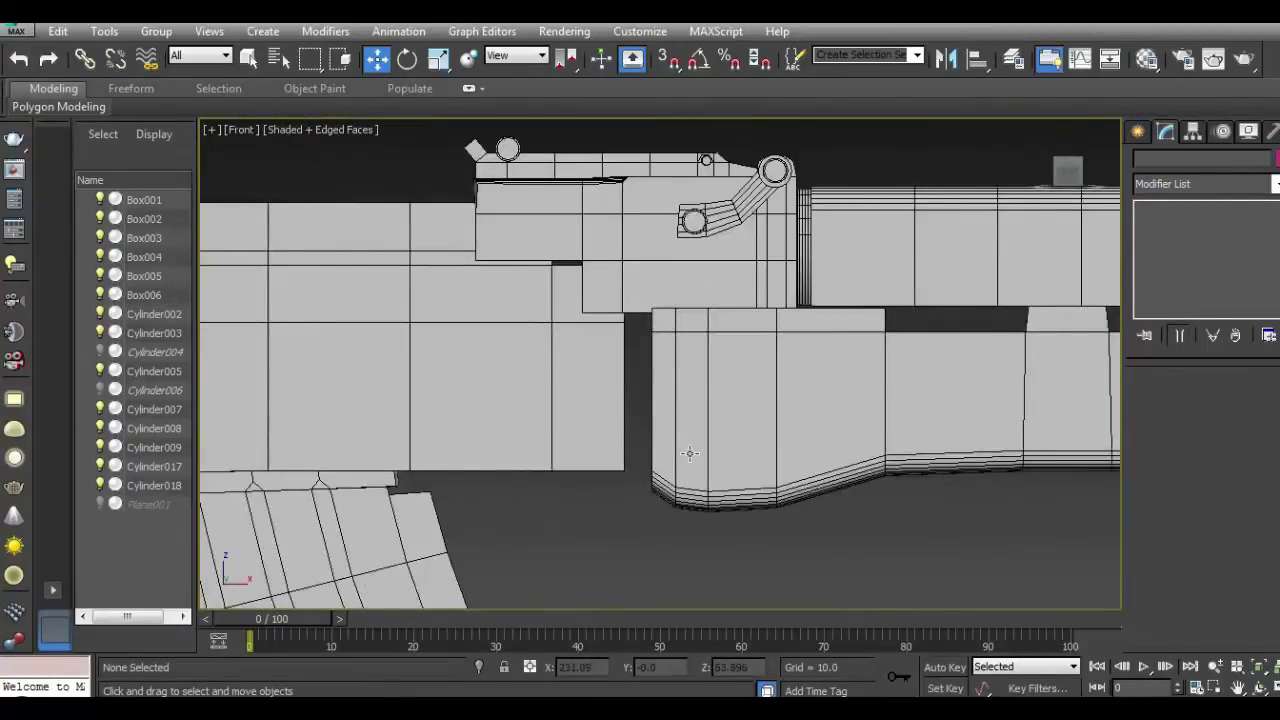
click(689, 453)
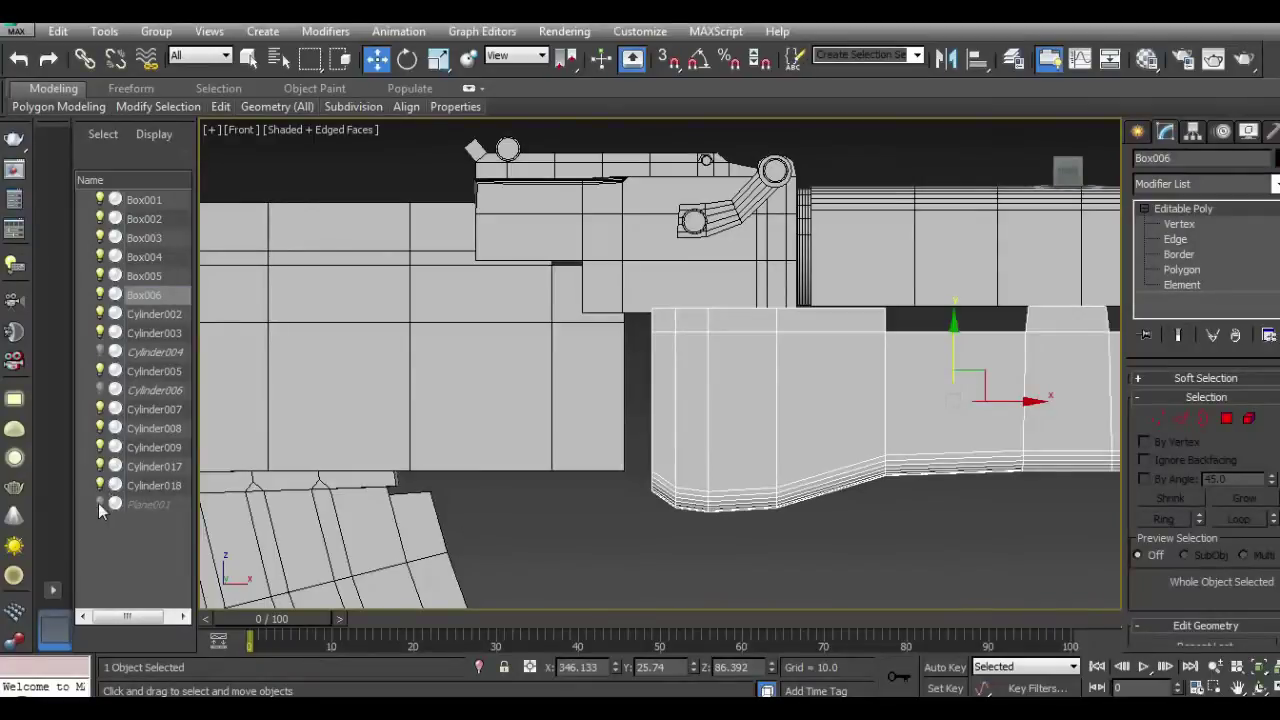
click(99, 506)
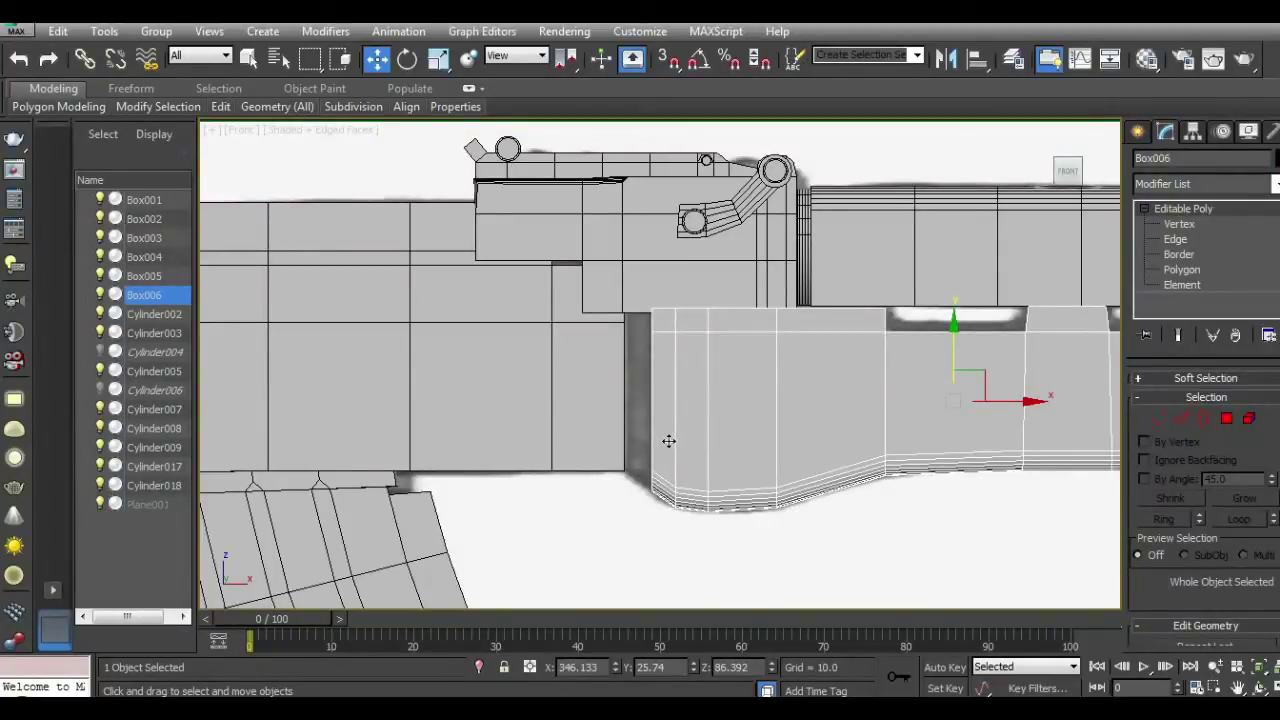
Step: Select Box006's left-end vertices and check them against the reference by toggling the object's visibility
click(1157, 418)
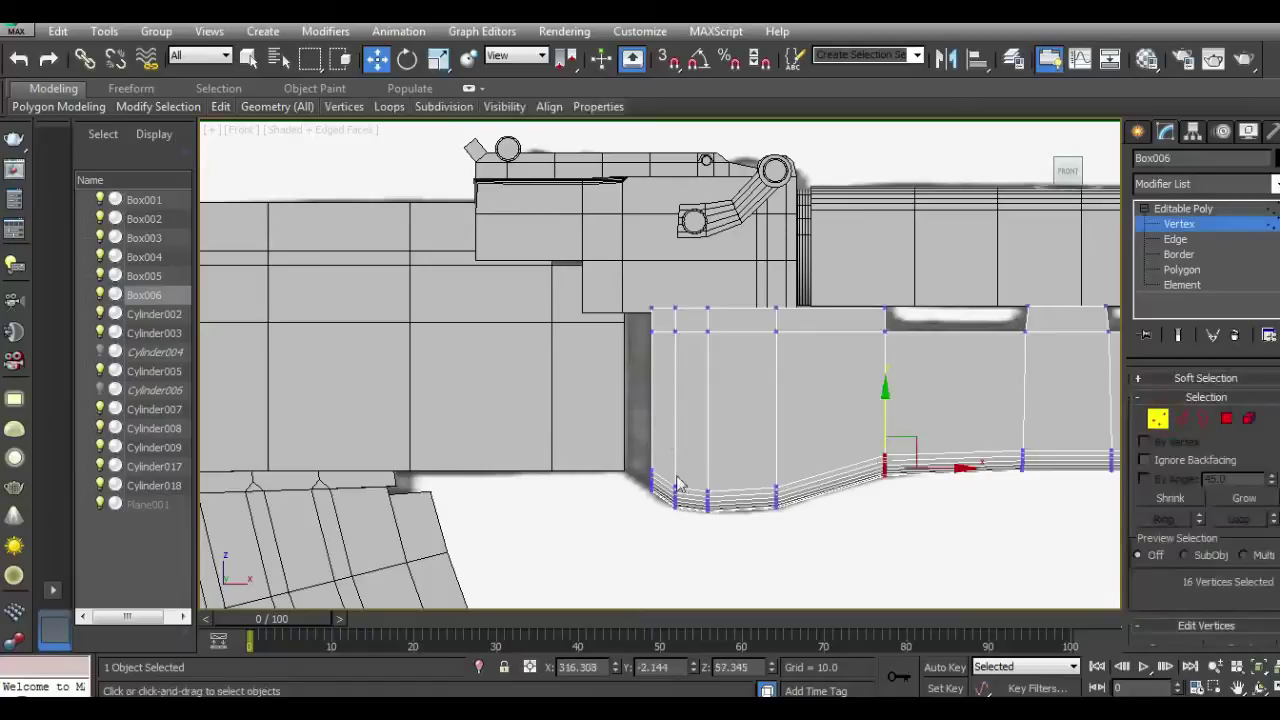
drag(668, 512, 669, 510)
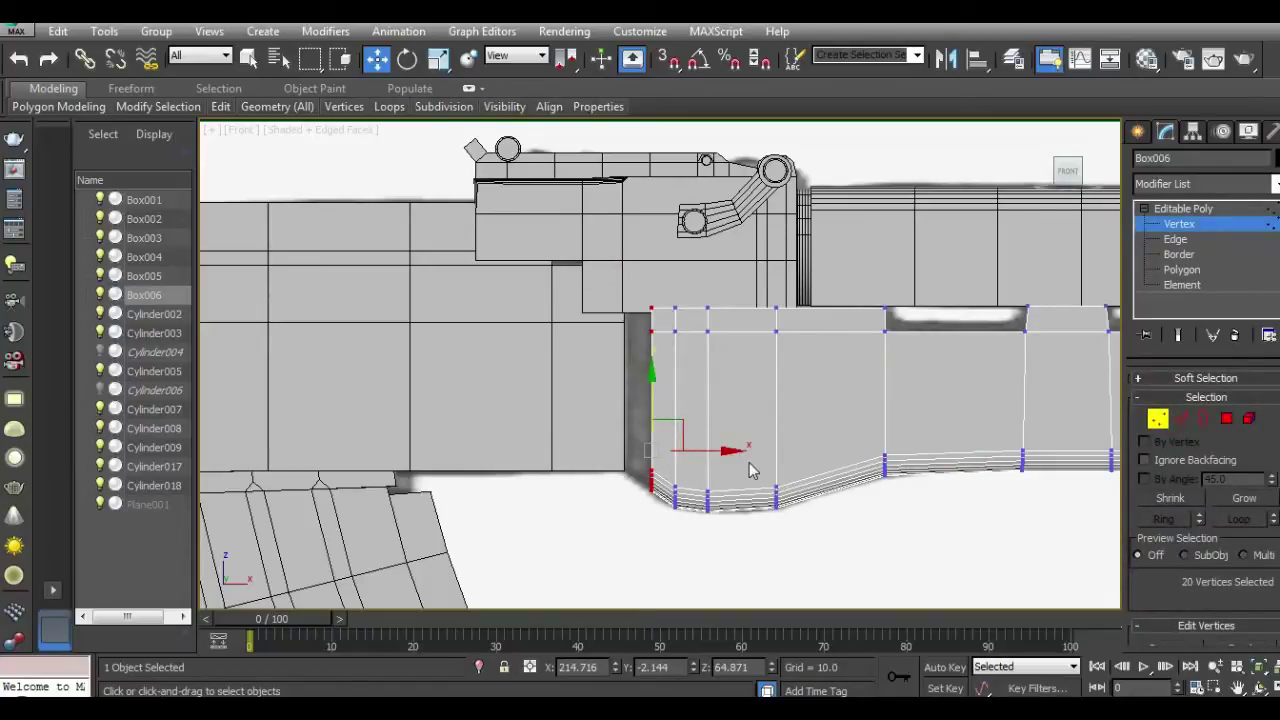
click(99, 300)
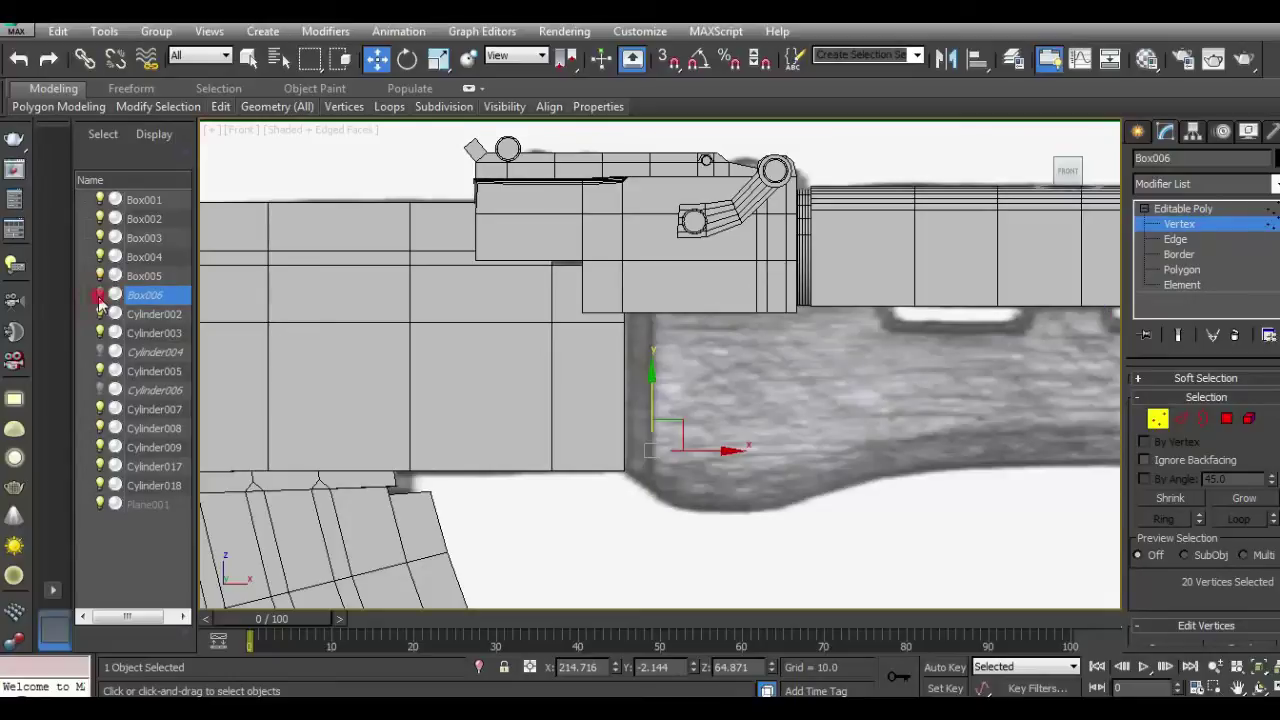
click(99, 298)
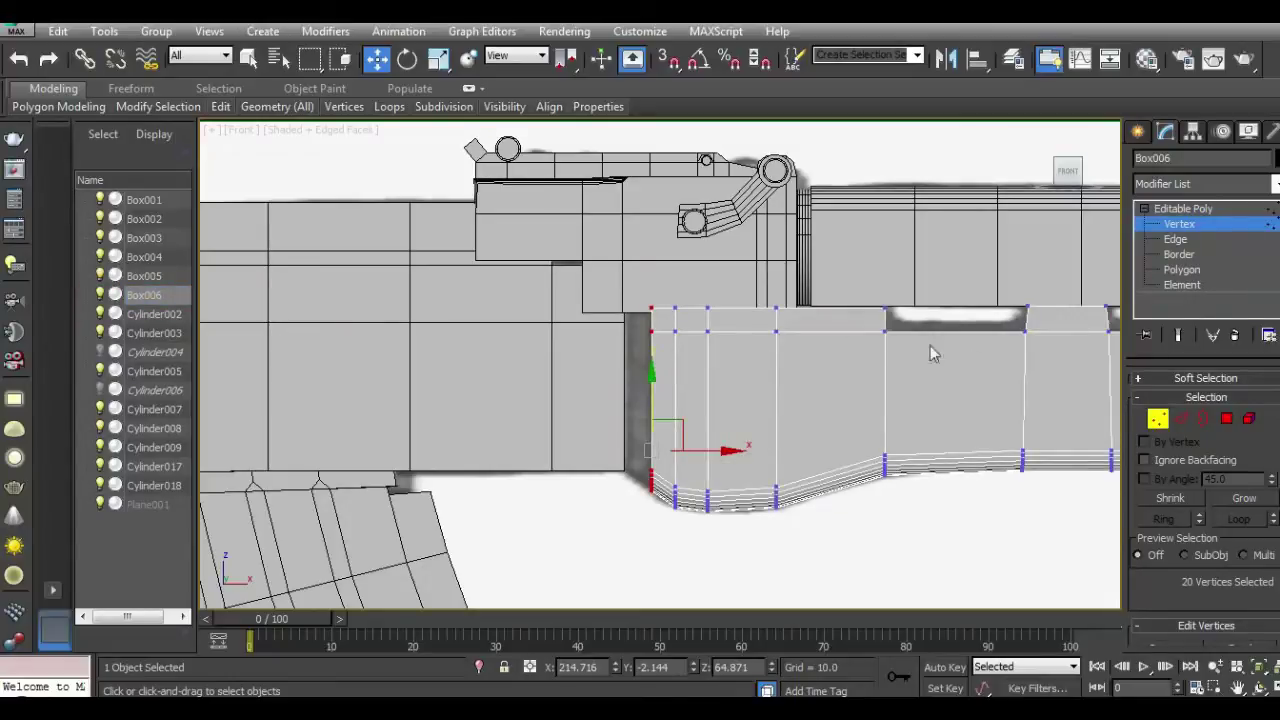
Step: Extrude Box006's two front-end faces by 11.171, then select the left-end vertices
click(1226, 418)
drag(1068, 172, 1112, 182)
click(676, 318)
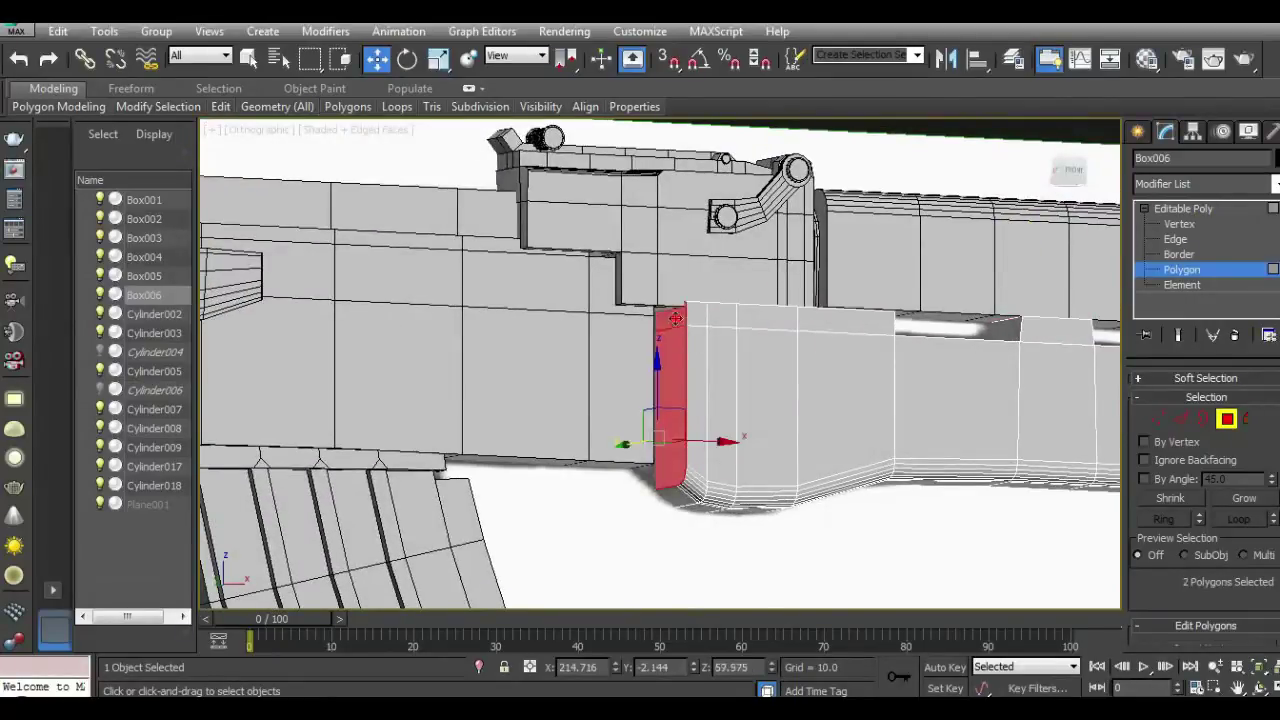
key(f)
key(z)
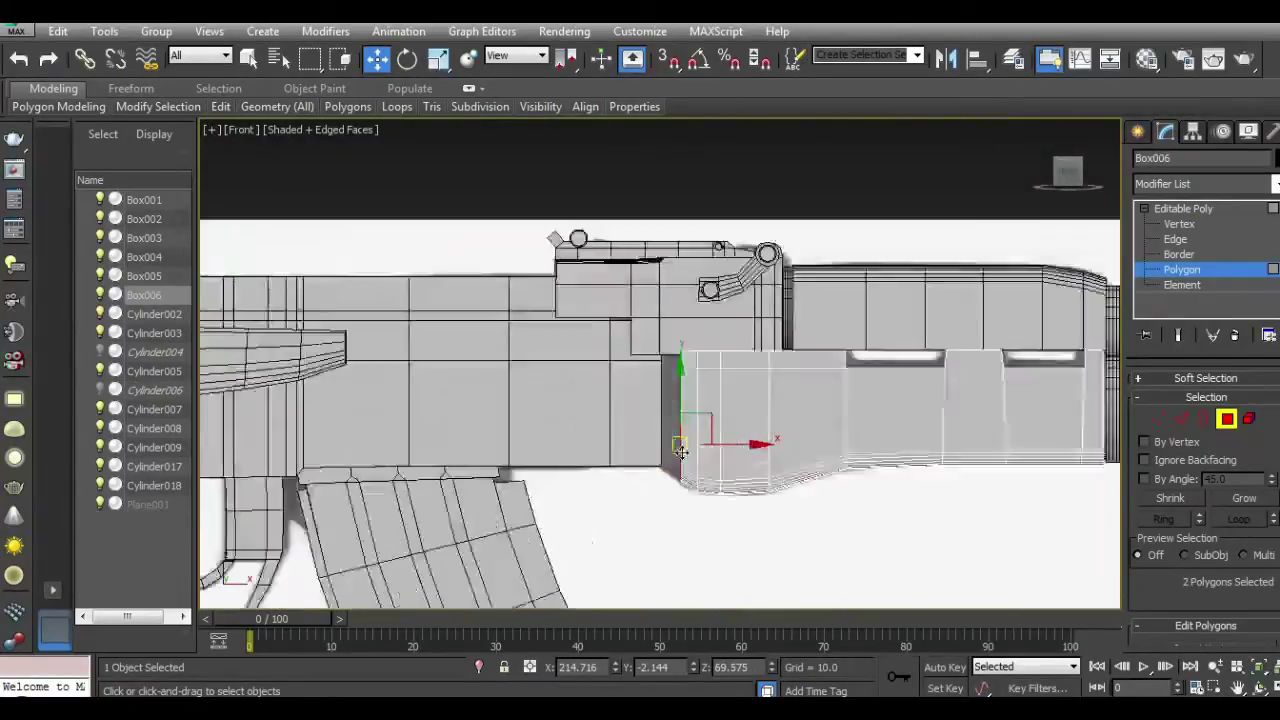
drag(1187, 591, 1187, 431)
click(1196, 510)
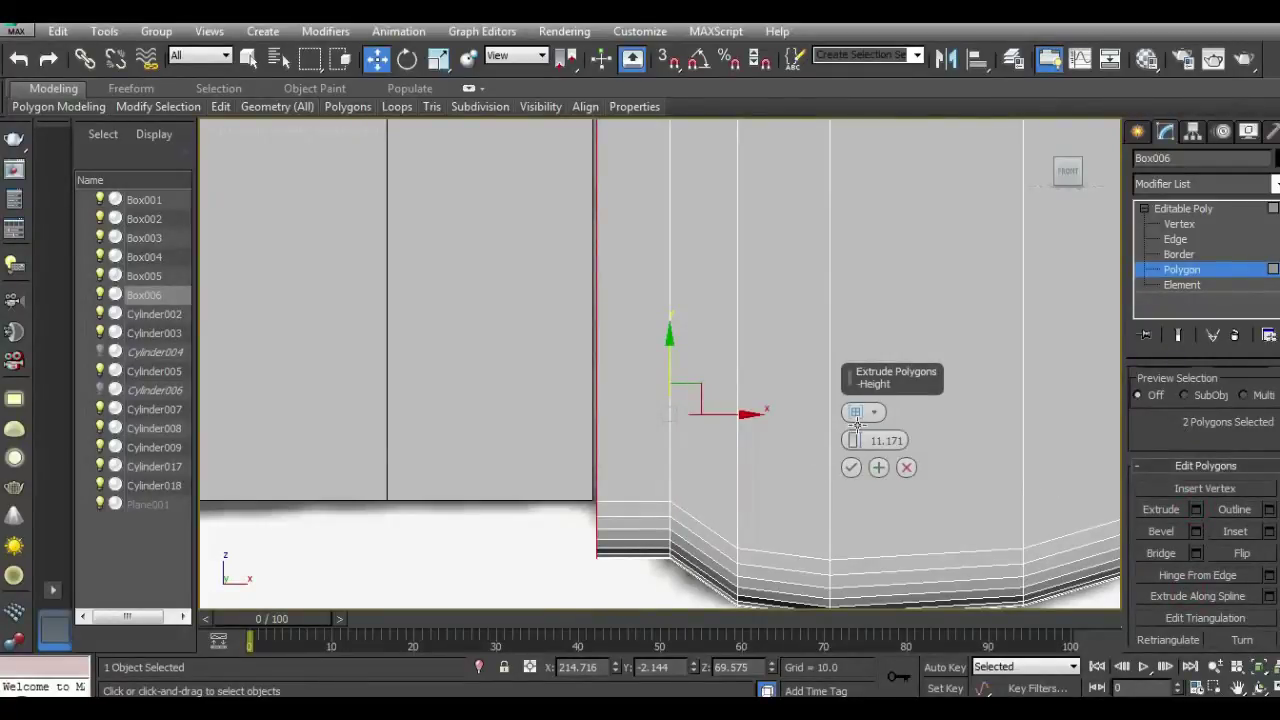
click(851, 467)
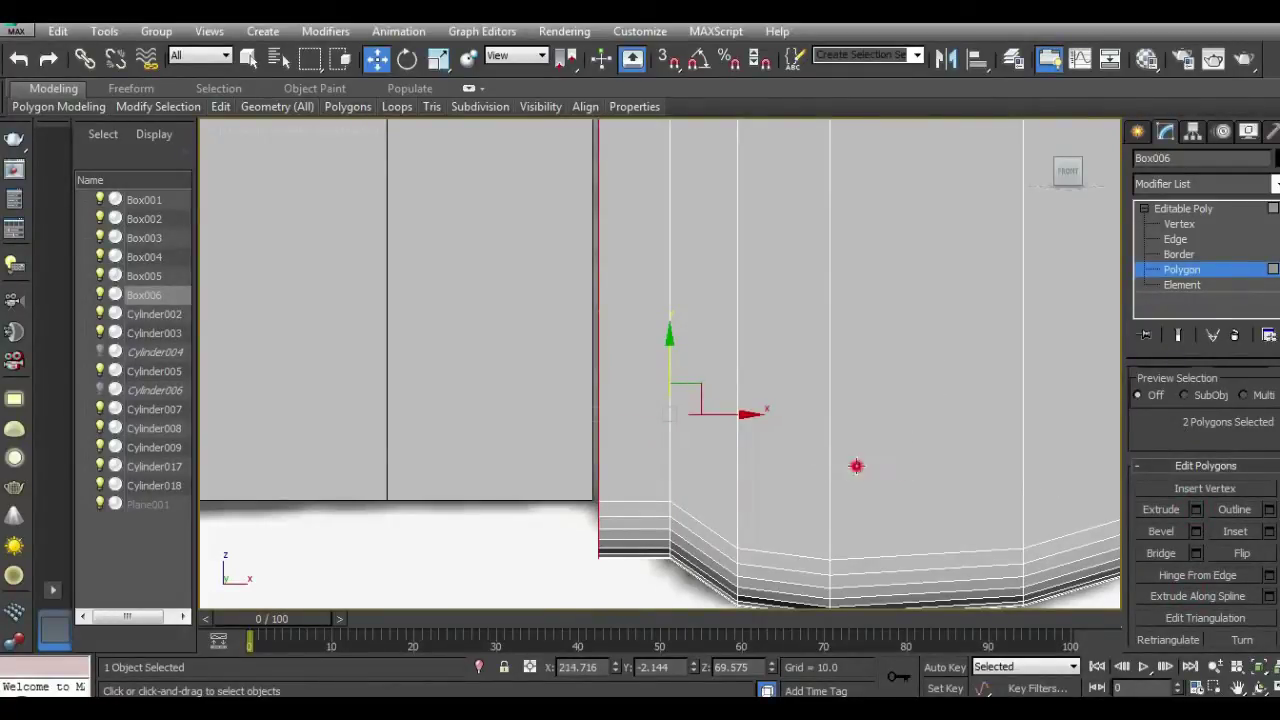
click(1178, 226)
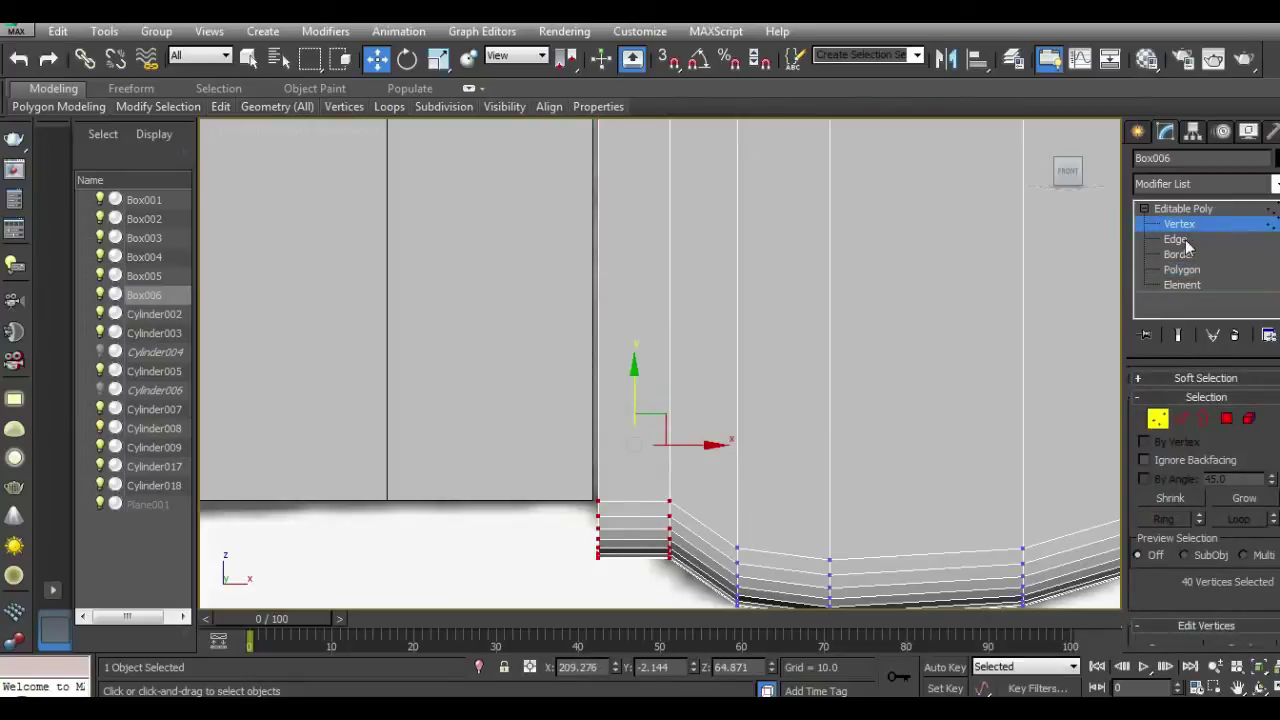
drag(575, 475, 630, 590)
Step: Move the left-end, top-row and right-end vertices to adjust Box006's upper edge
drag(598, 480, 597, 450)
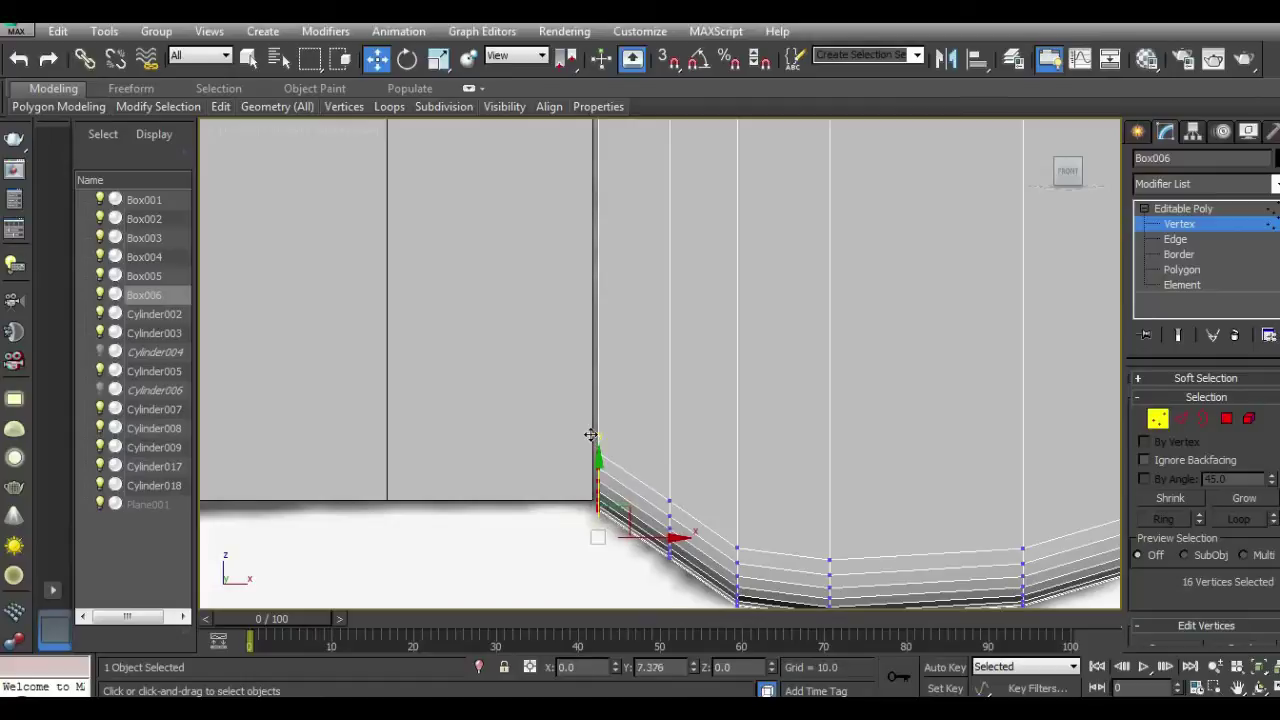
scroll(598, 455, down, 3)
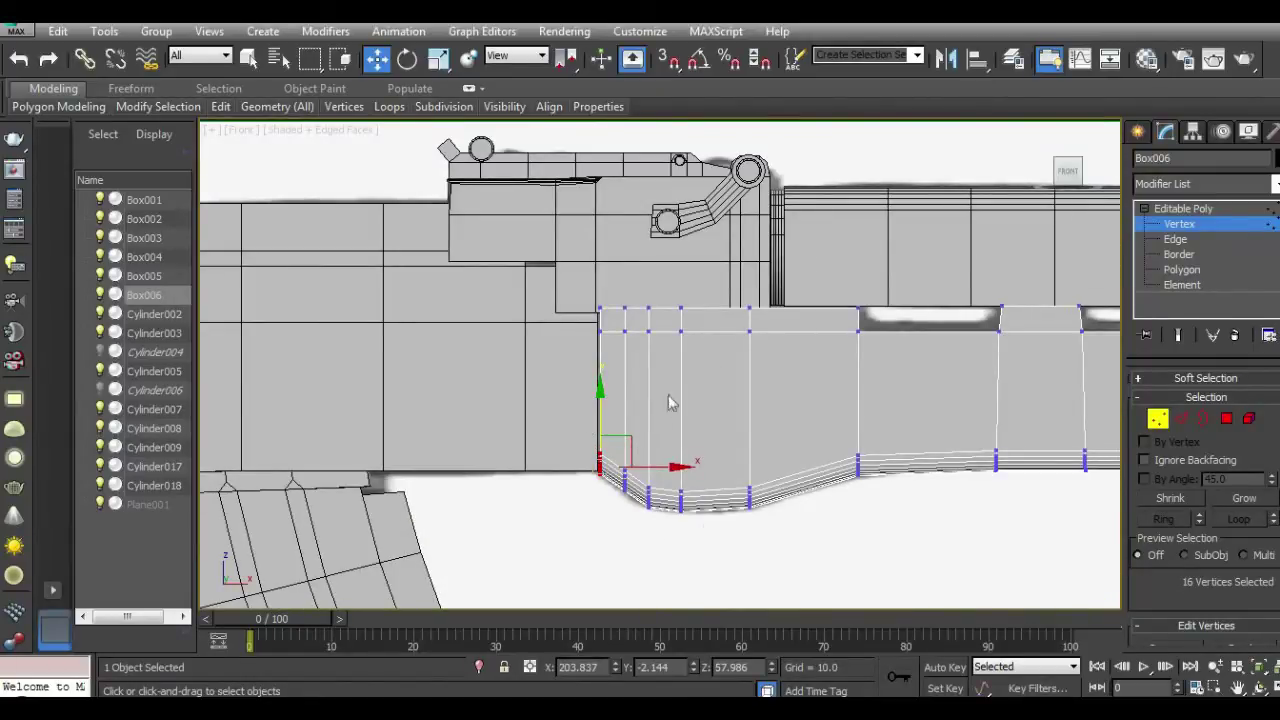
scroll(645, 335, up, 3)
scroll(629, 343, up, 2)
mouse_move(463, 288)
mouse_down()
mouse_move(883, 344)
mouse_move(941, 374)
mouse_move(917, 361)
mouse_up()
drag(628, 273, 624, 289)
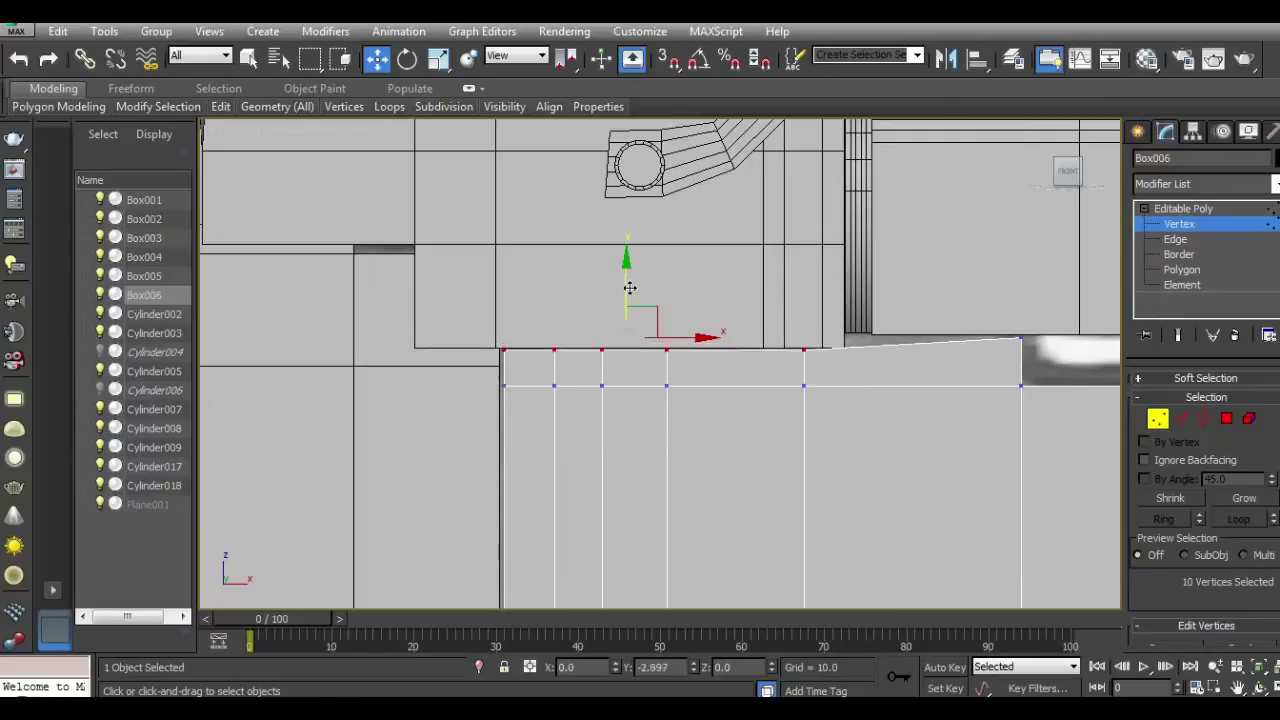
drag(885, 284, 1074, 371)
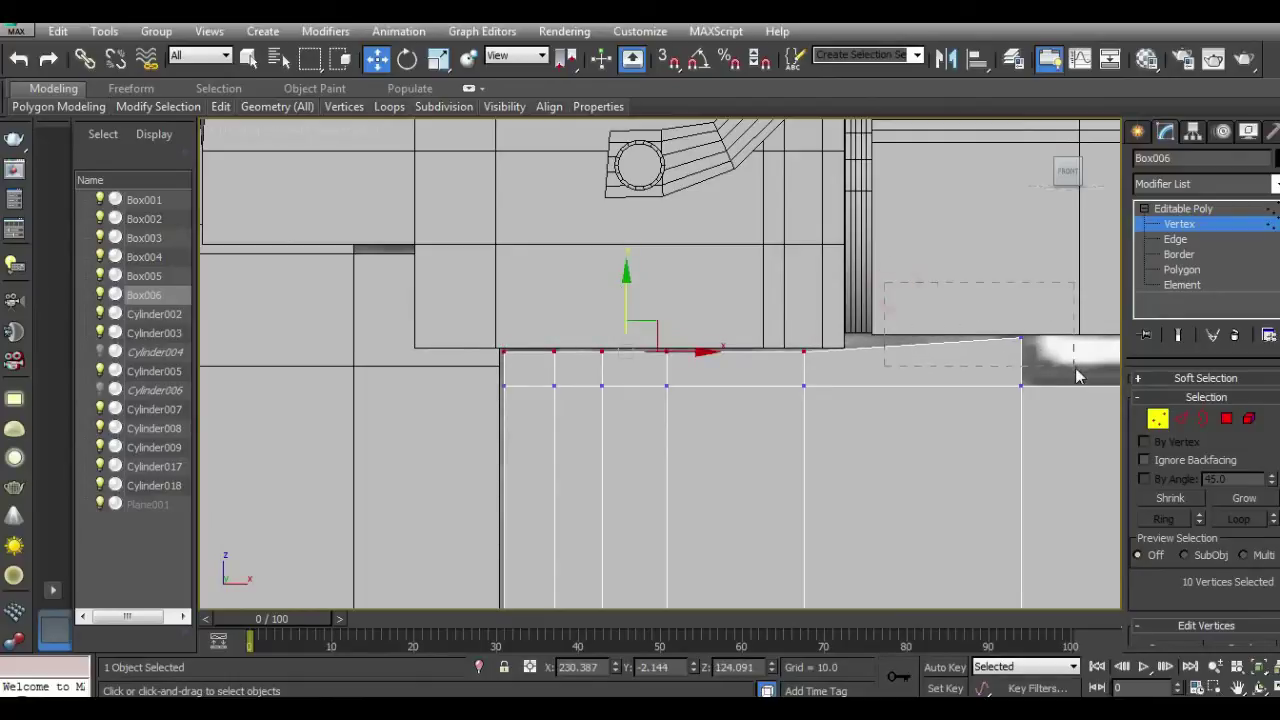
drag(1021, 292, 1024, 298)
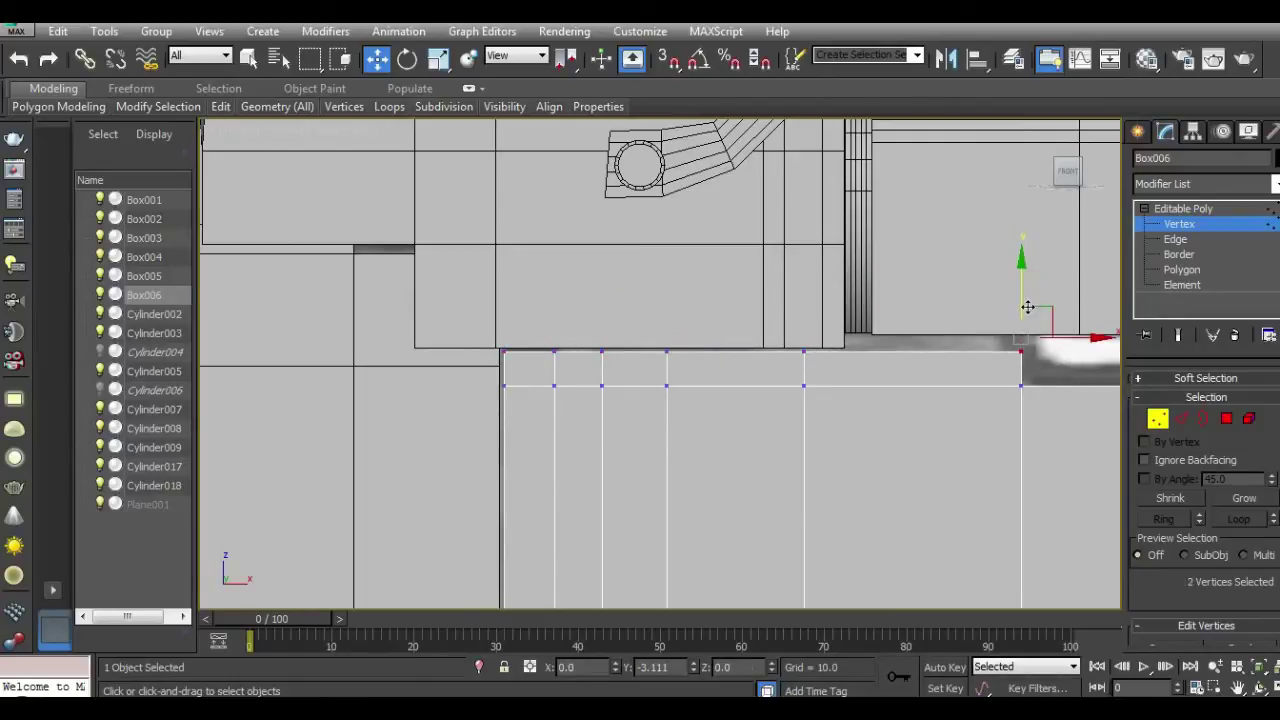
click(1027, 307)
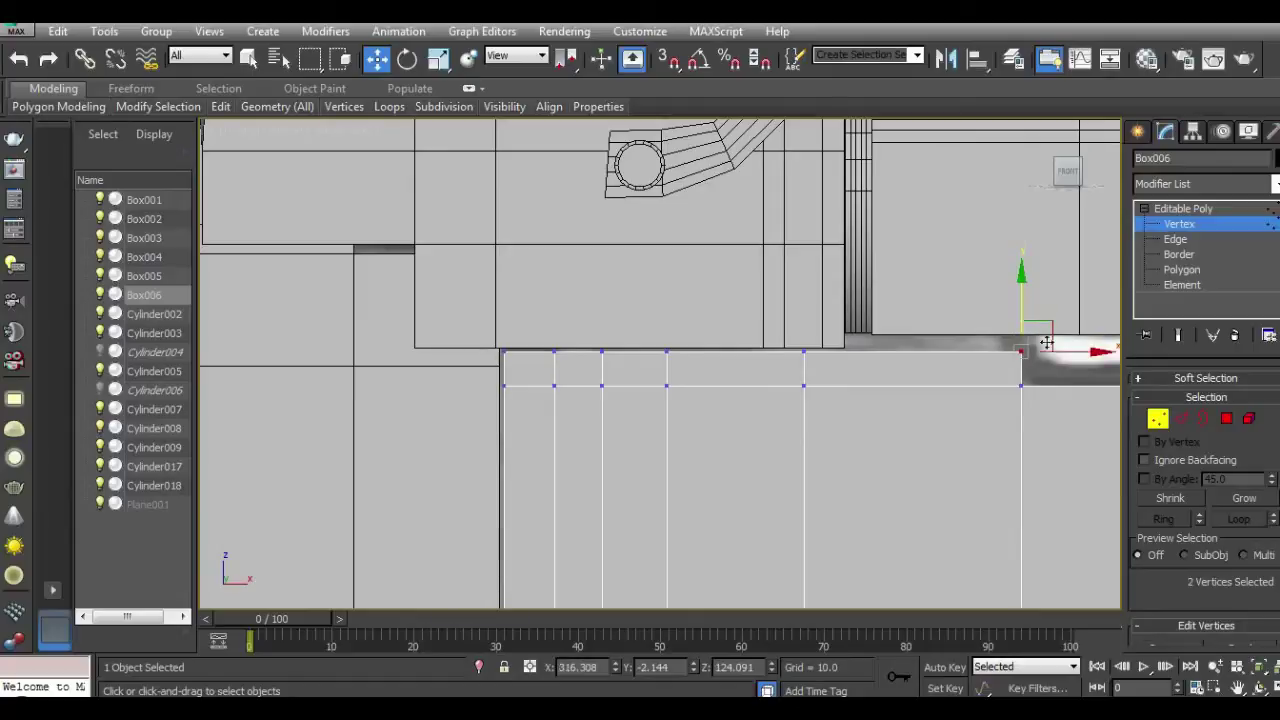
Step: Undo the vertex adjustments and loop-select the leftmost polygon column
click(19, 59)
click(19, 59)
click(19, 59)
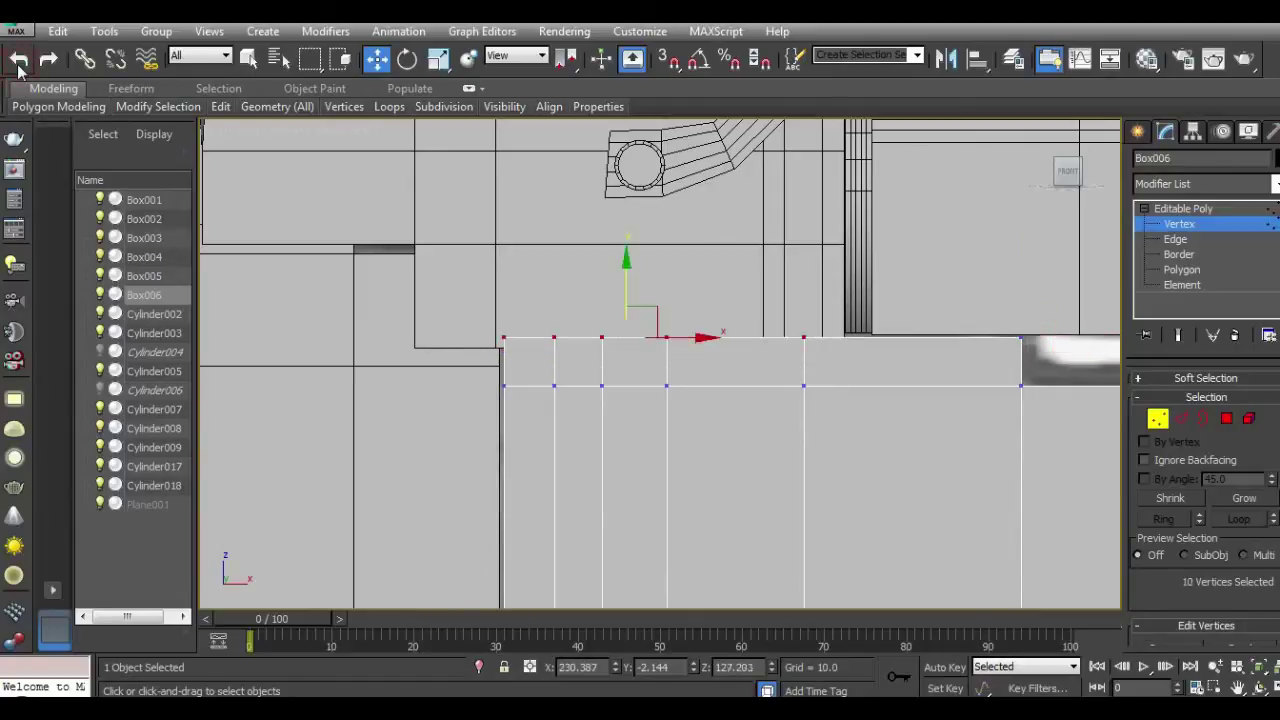
click(488, 390)
middle_drag(488, 390, 506, 220)
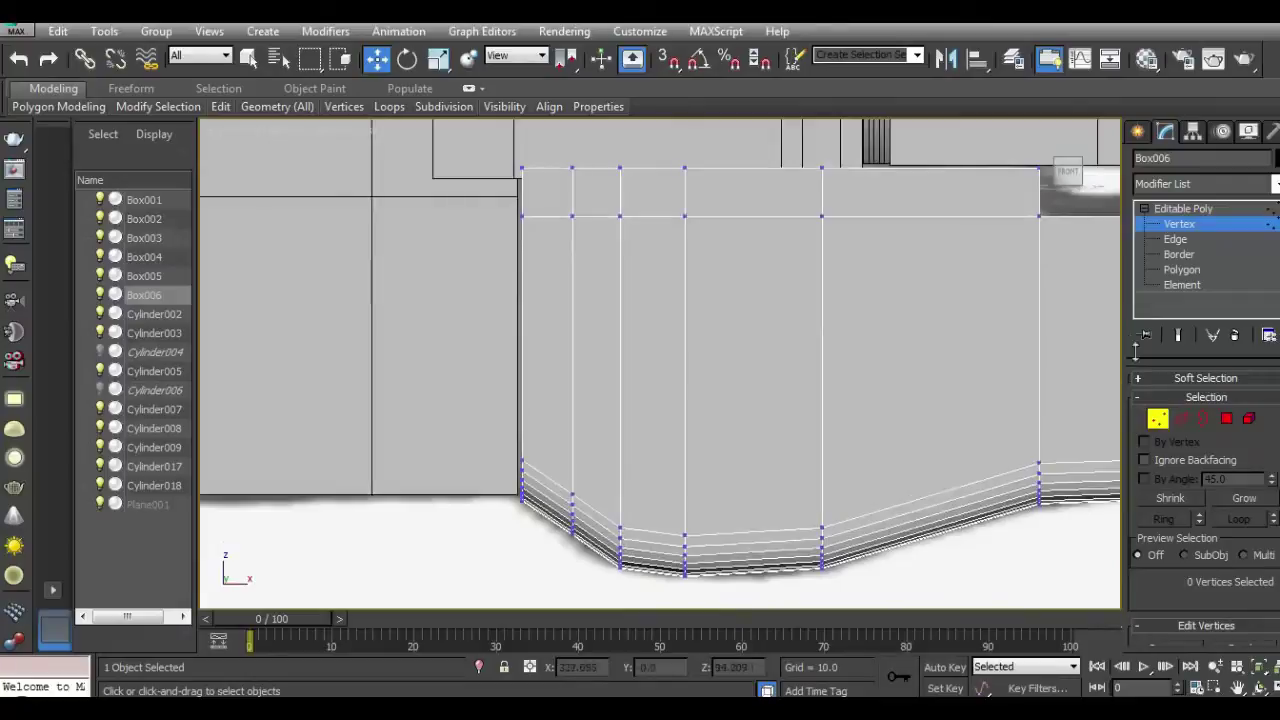
click(1226, 418)
click(540, 342)
shift+click(566, 515)
Step: Preview an extrusion of the column, cancel it, and deselect the strip's top polygon
middle_drag(594, 450, 604, 512)
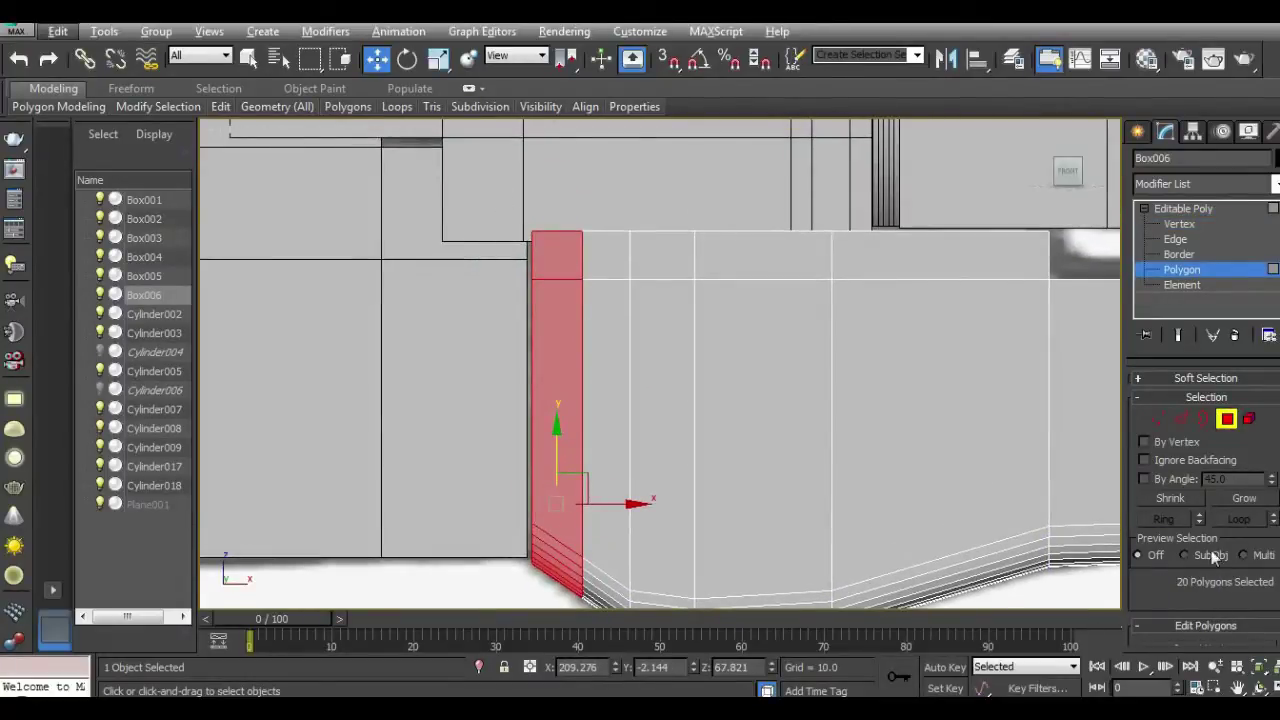
scroll(1200, 520, down, 2)
scroll(1200, 520, down, 3)
click(1196, 524)
drag(853, 440, 860, 472)
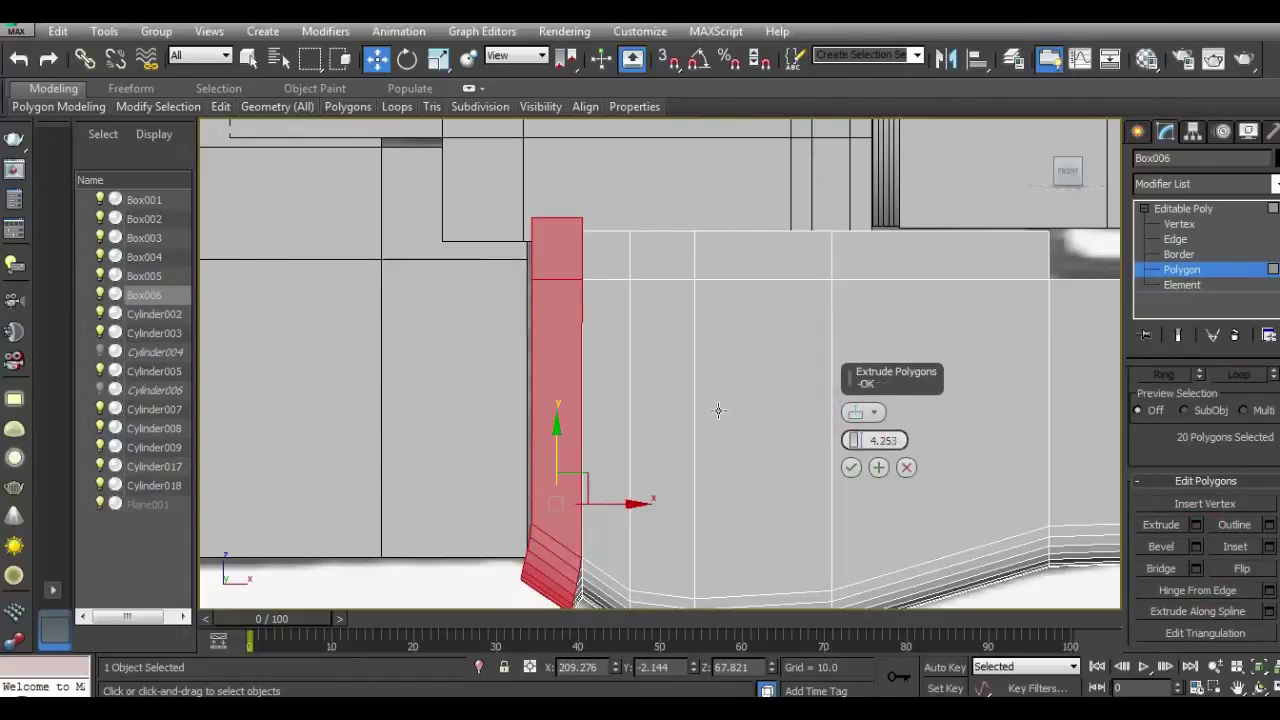
scroll(716, 420, down, 3)
mouse_move(1113, 192)
mouse_down()
mouse_move(896, 129)
mouse_move(877, 151)
mouse_move(1052, 188)
mouse_move(1045, 180)
mouse_up()
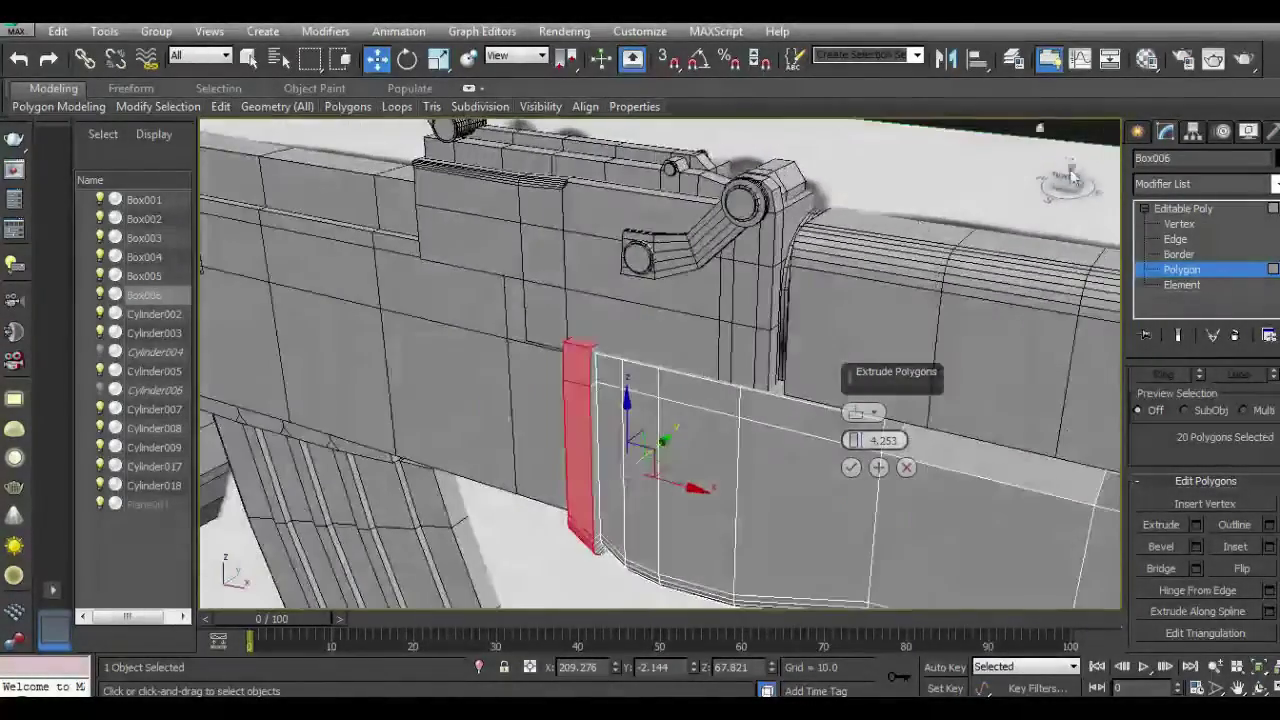
alt+middle_drag(714, 320, 642, 332)
scroll(581, 307, up, 3)
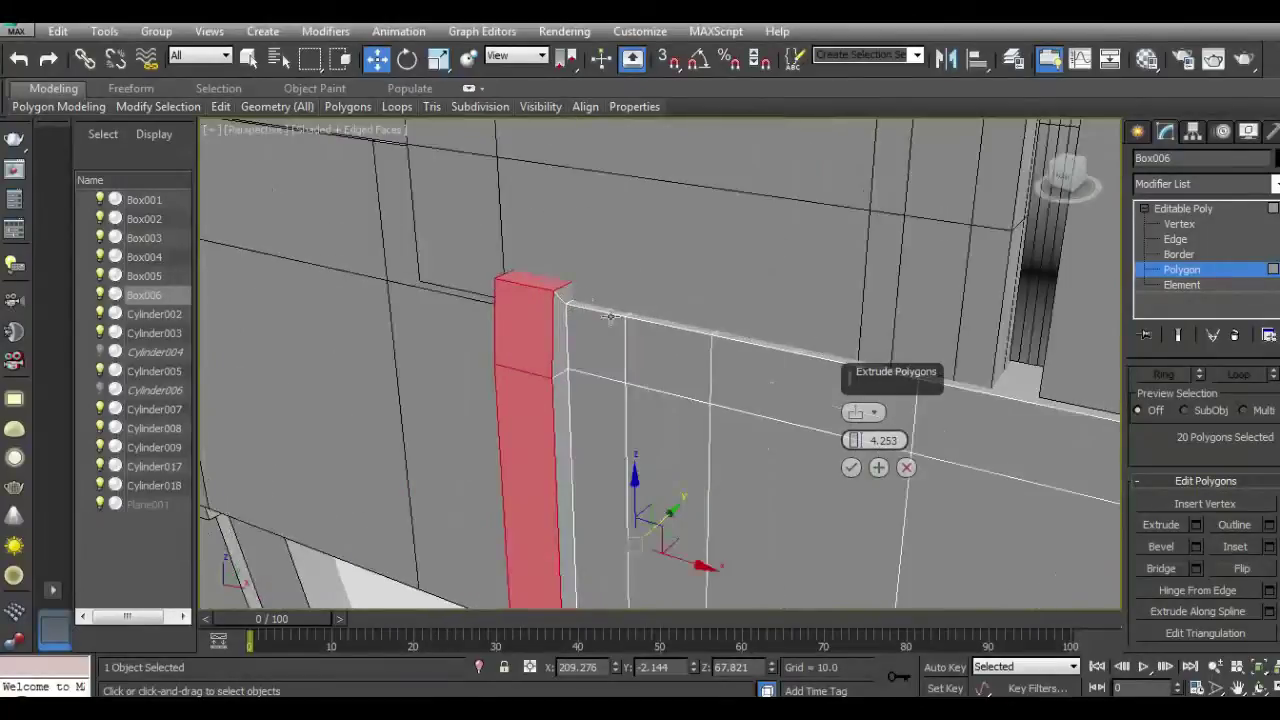
click(906, 467)
alt+click(577, 291)
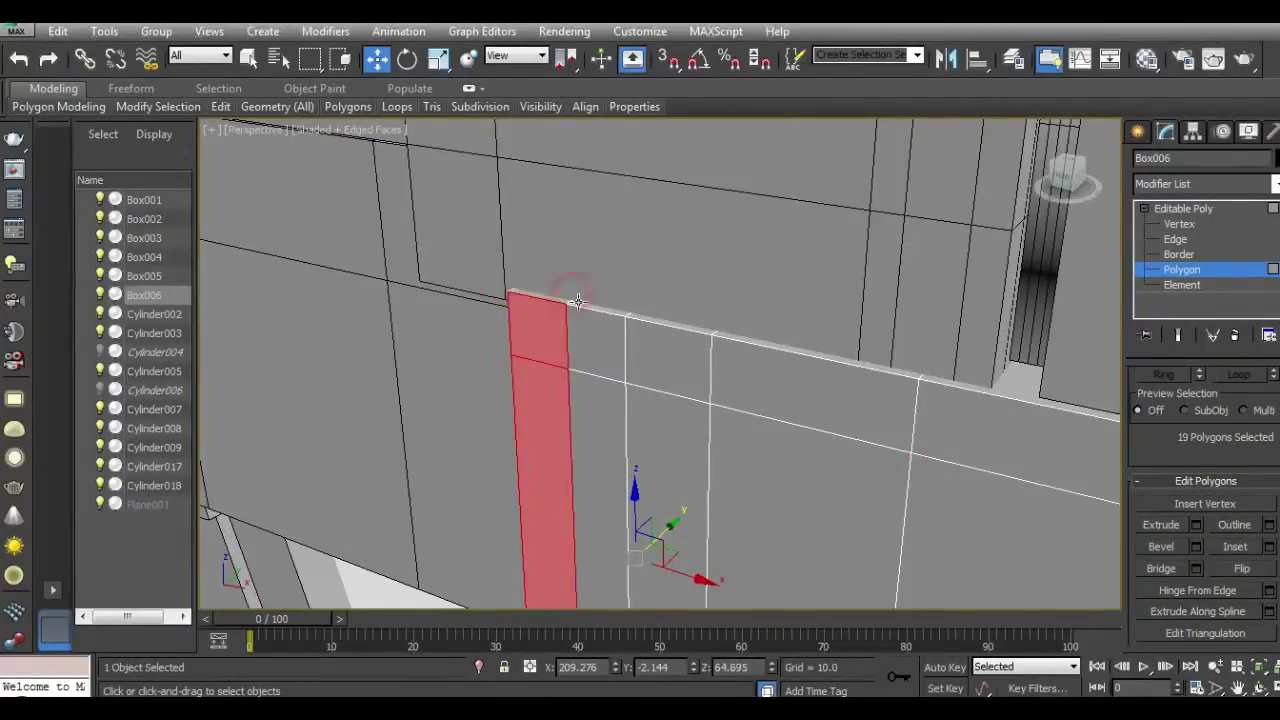
Step: Extrude the 19 selected polygons outward by 2.023
click(479, 667)
click(481, 667)
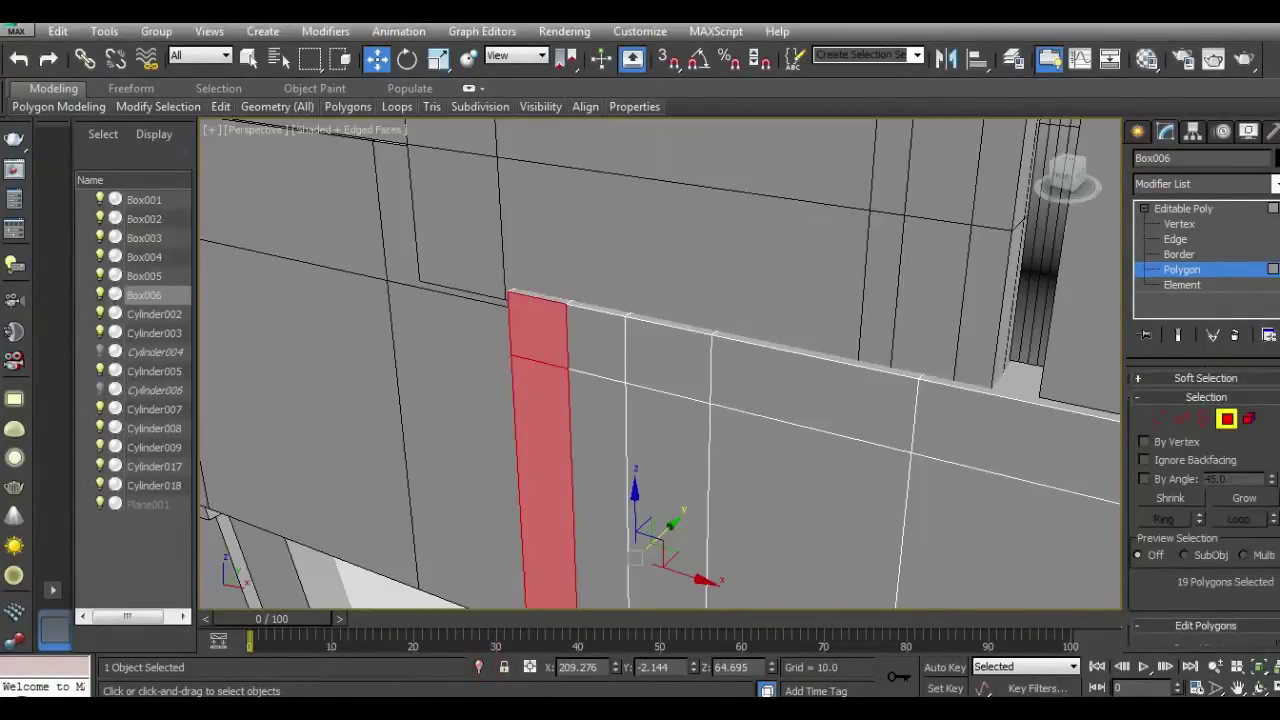
scroll(1200, 598, down, 3)
click(1197, 552)
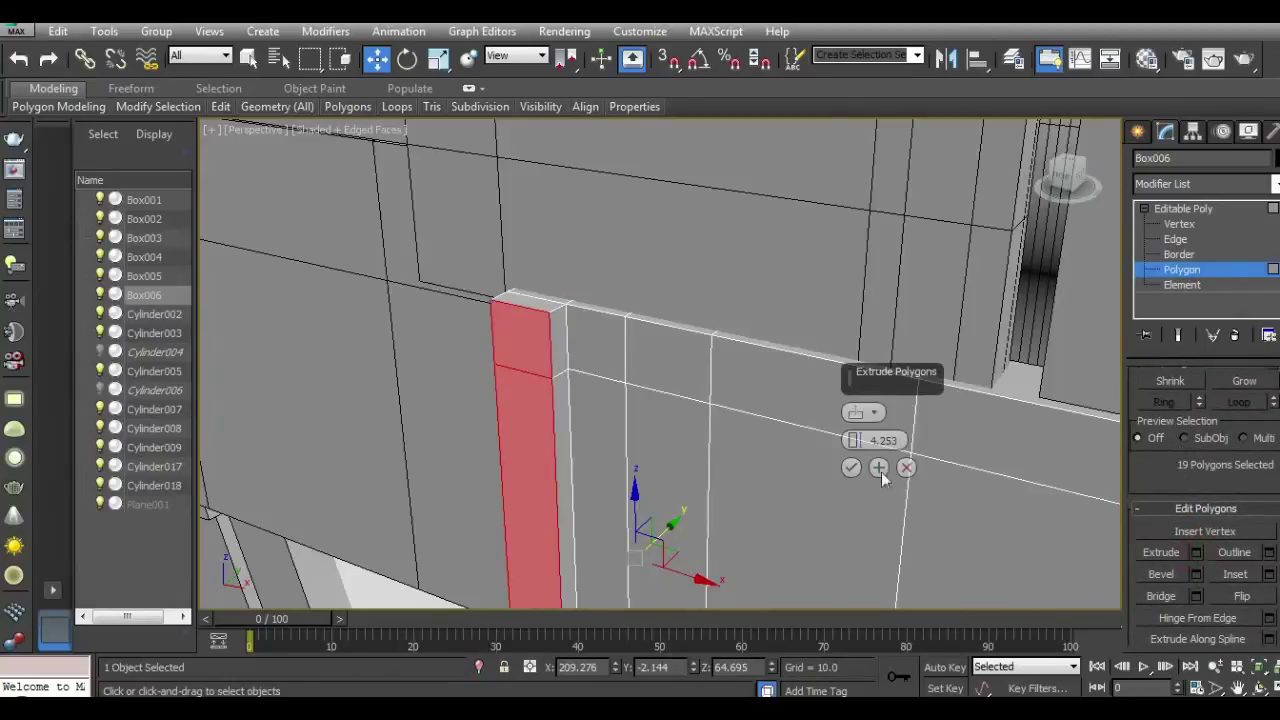
drag(1068, 172, 578, 189)
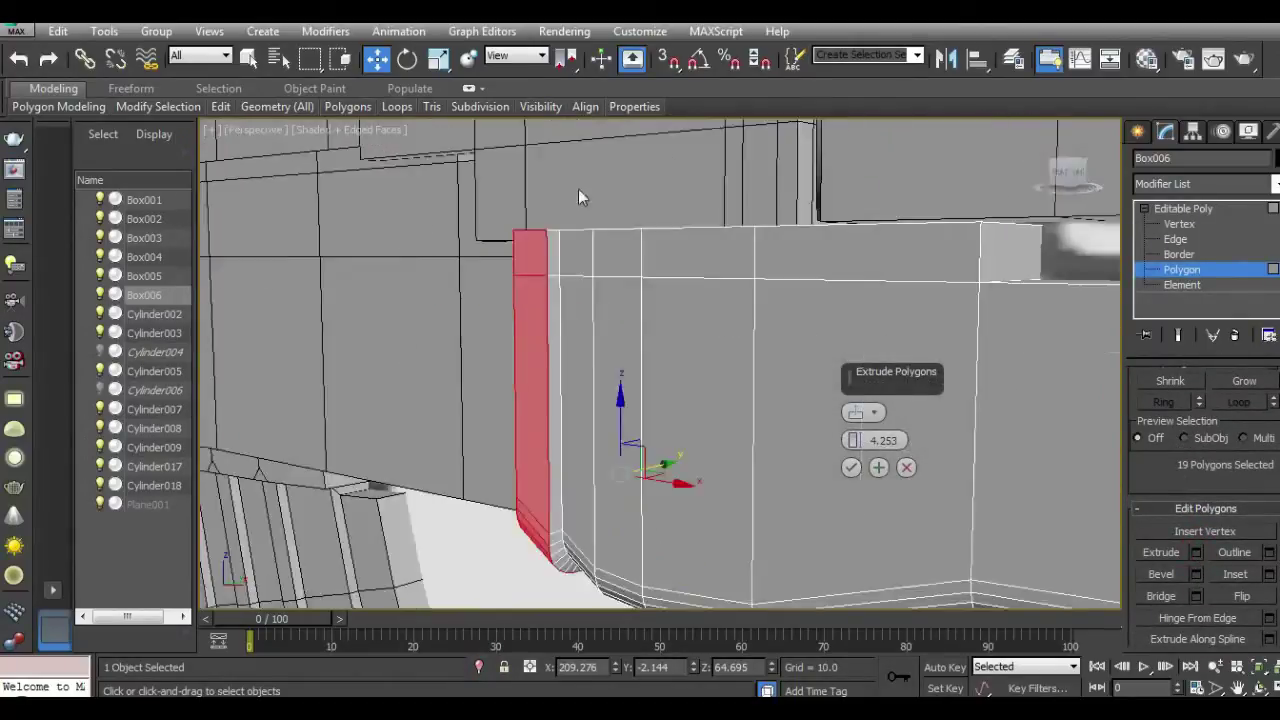
drag(855, 441, 855, 443)
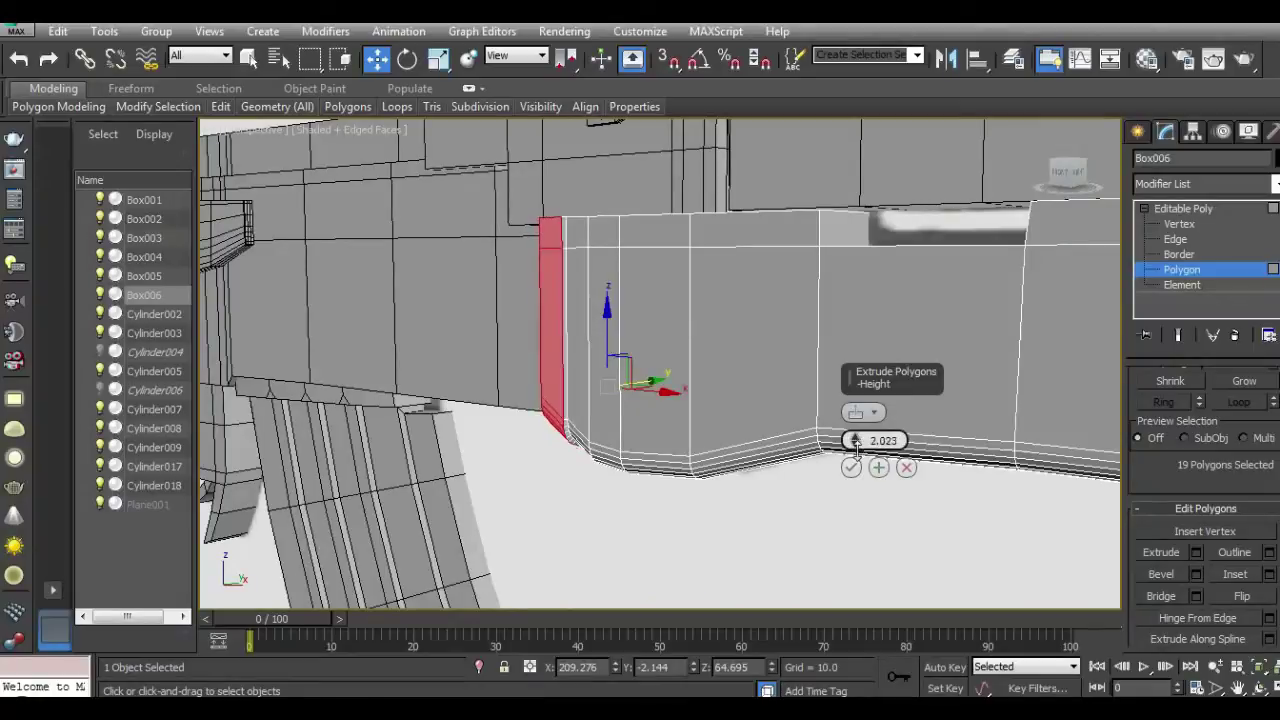
click(851, 466)
Step: Exit polygon editing, orbit around the whole rifle and hide the Plane001 backdrop
click(1200, 208)
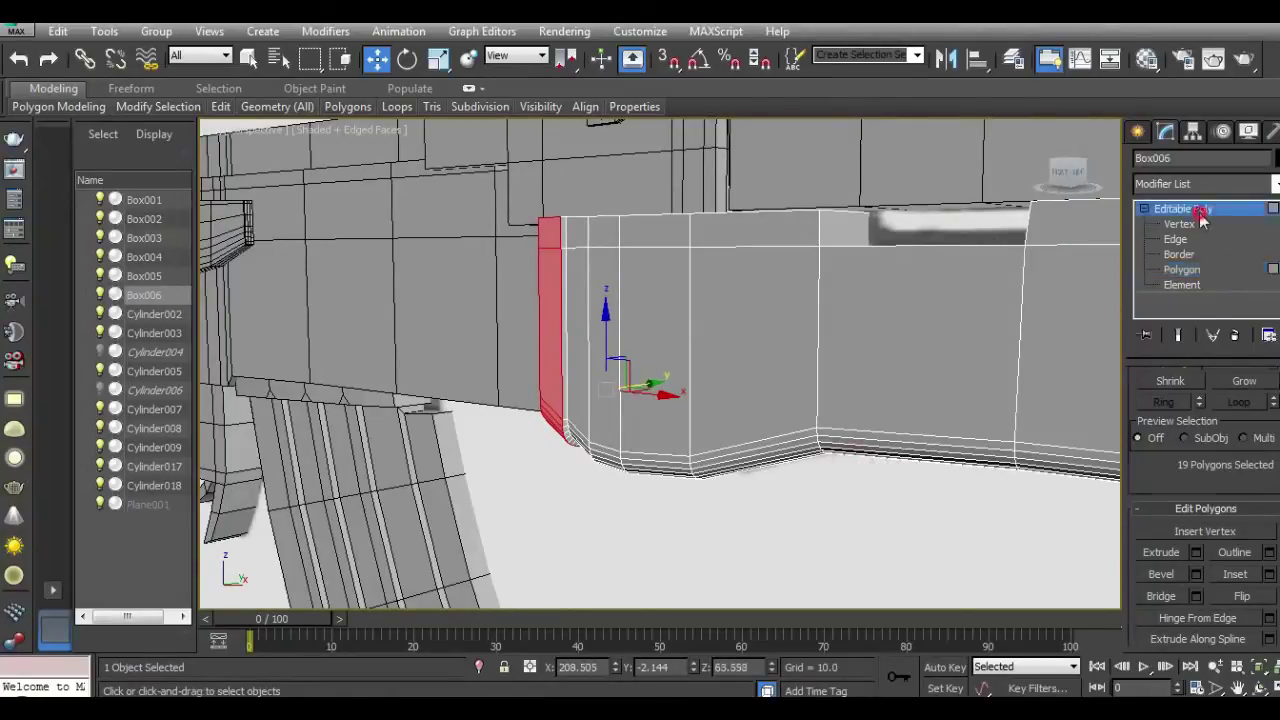
click(903, 499)
scroll(725, 505, down, 5)
mouse_move(1068, 177)
mouse_down()
mouse_move(280, 150)
mouse_move(229, 171)
mouse_up()
alt+middle_drag(229, 171, 1006, 183)
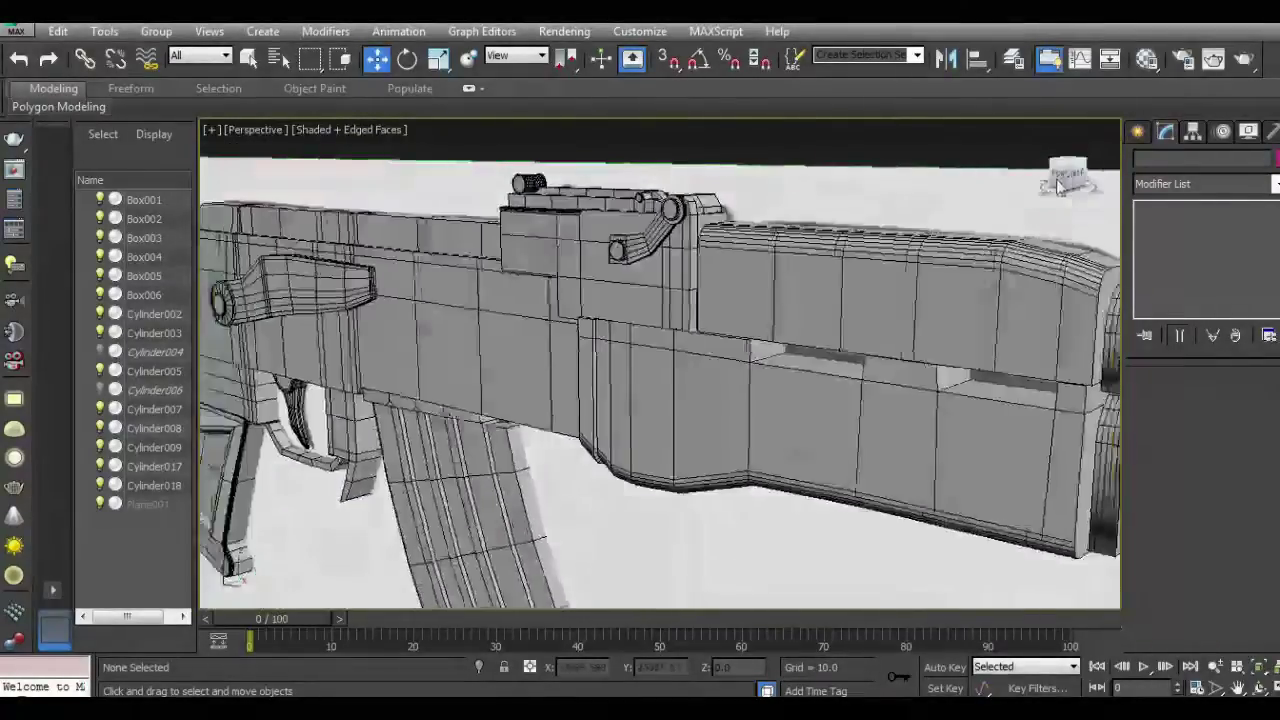
scroll(712, 380, down, 3)
scroll(718, 400, down, 3)
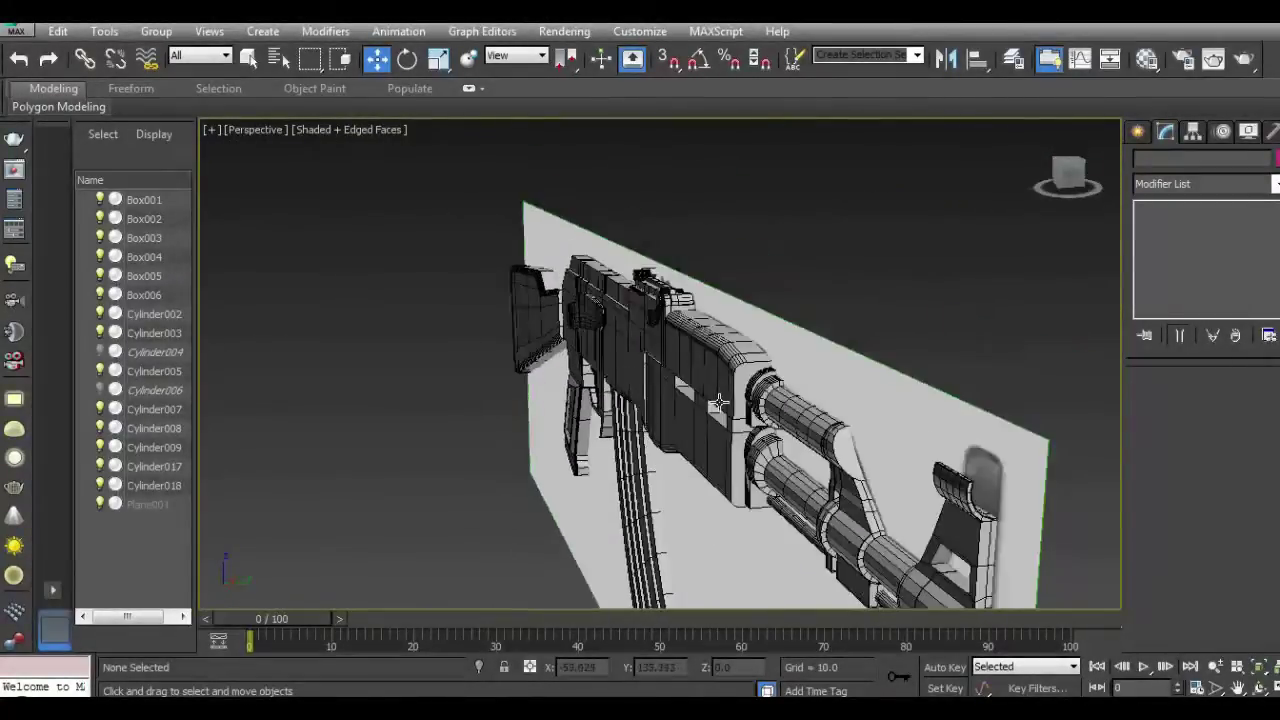
drag(1068, 177, 205, 181)
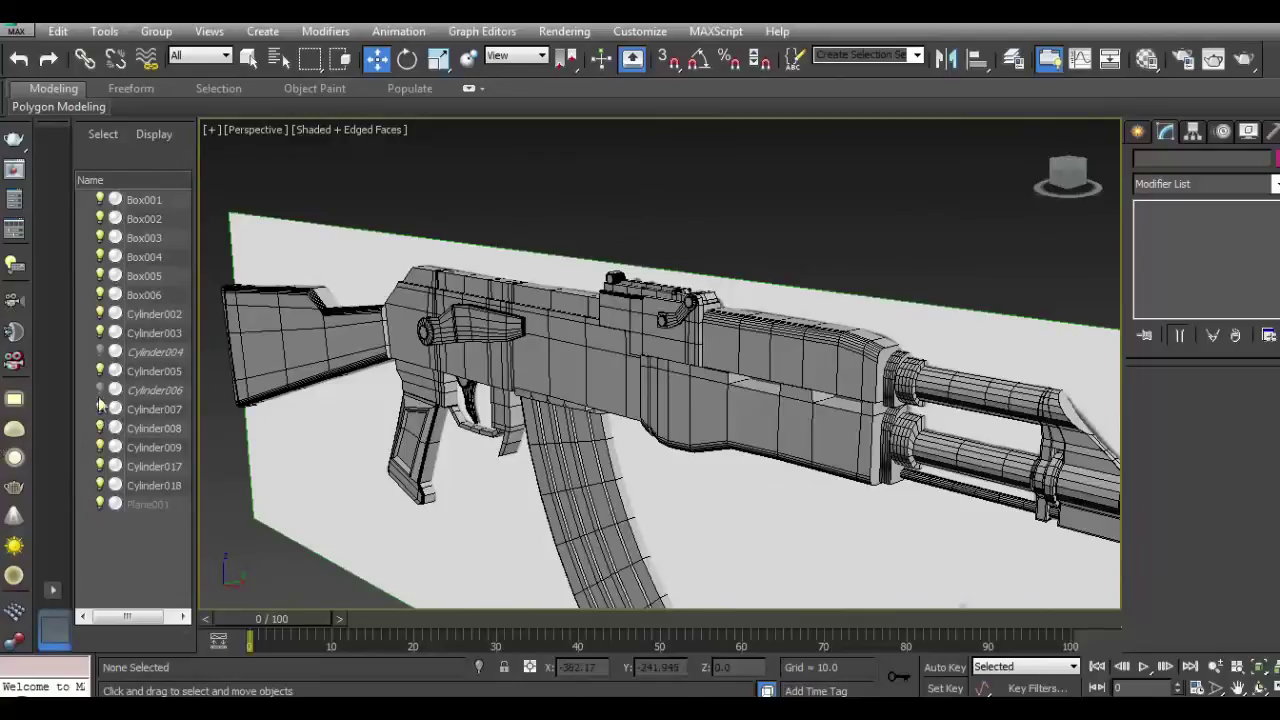
click(100, 503)
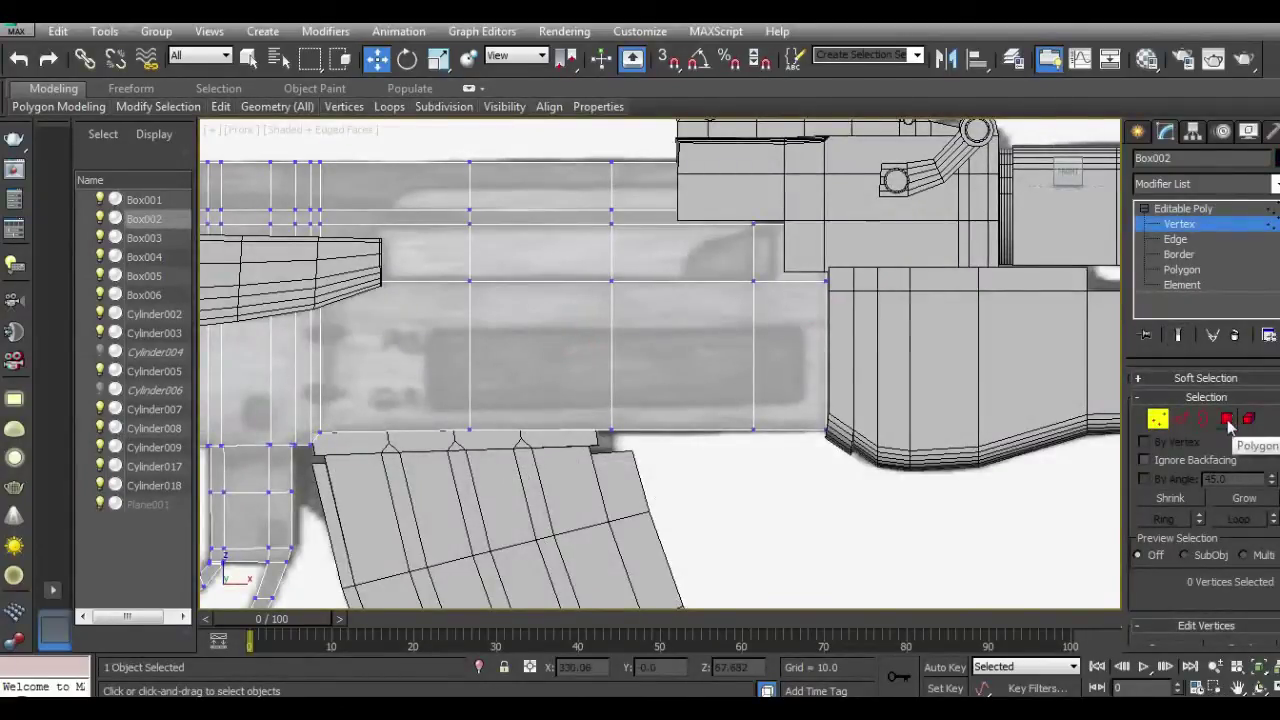
Step: Add two vertical and two horizontal edge loops across Box002's receiver
click(222, 107)
click(372, 150)
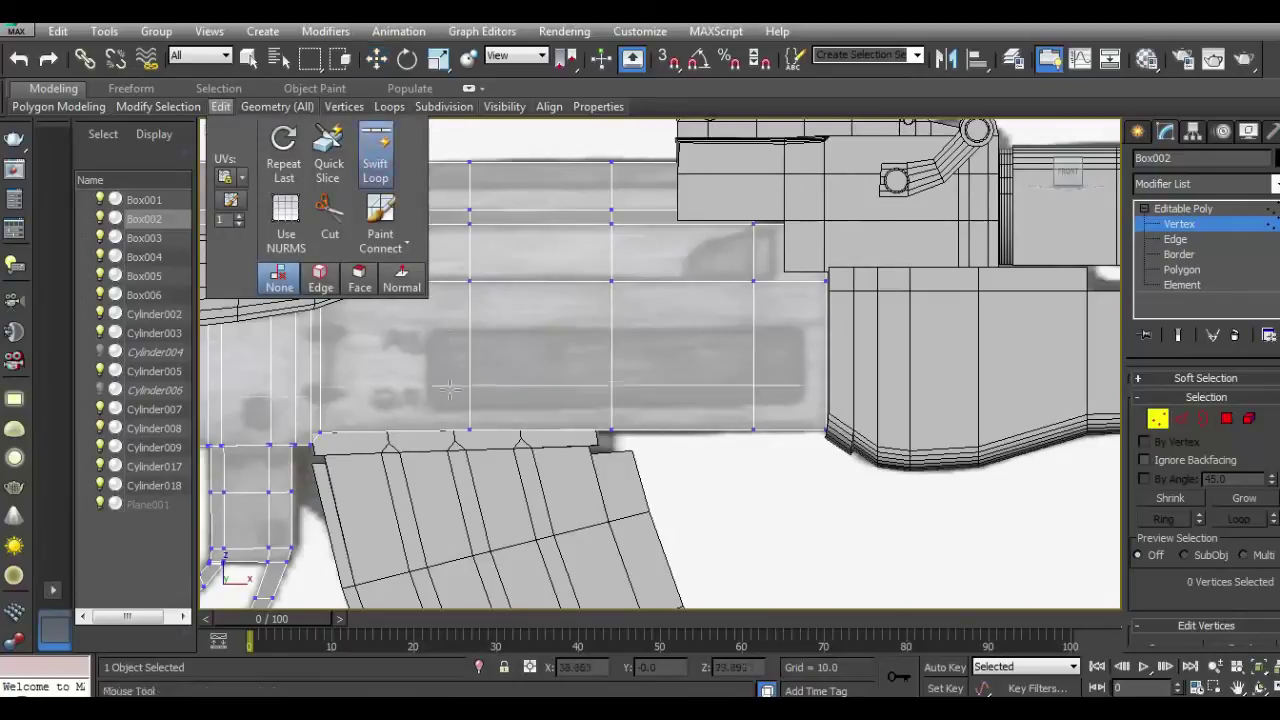
click(433, 425)
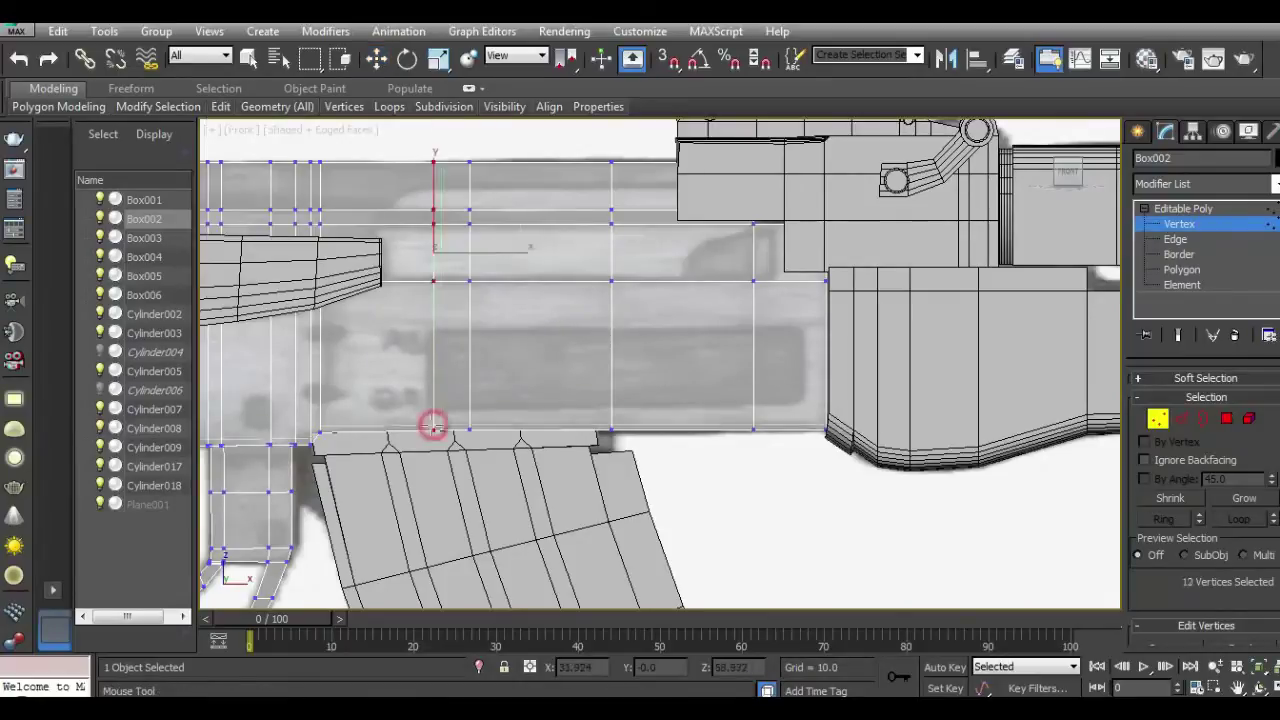
click(802, 428)
click(768, 328)
click(770, 410)
click(378, 59)
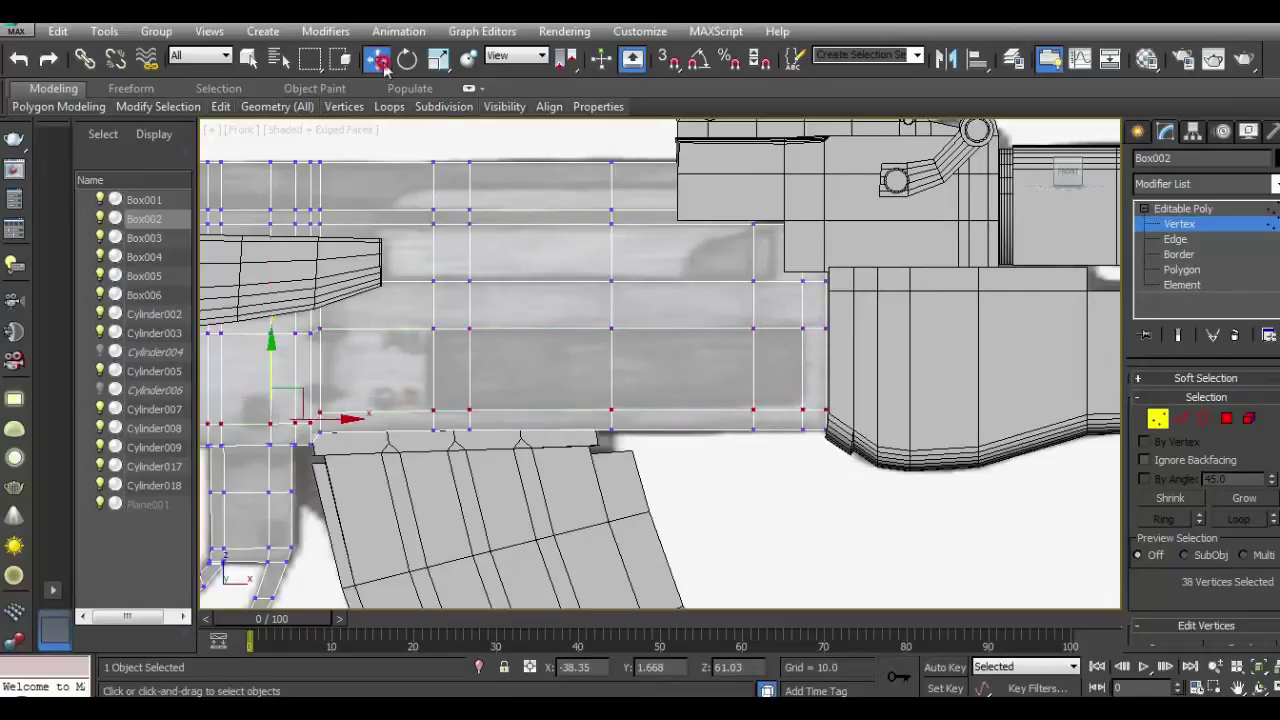
Step: Select the four polygons of the receiver's middle band
click(1226, 418)
click(445, 378)
ctrl+click(557, 394)
ctrl+click(657, 382)
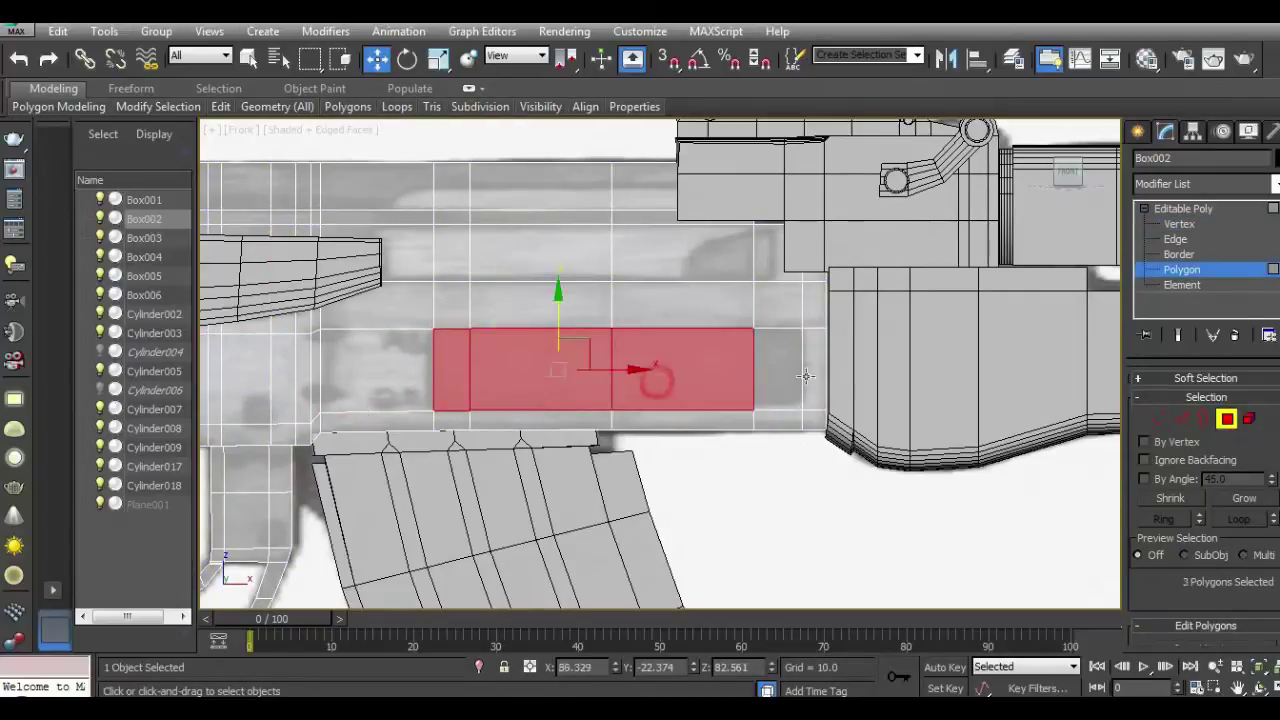
ctrl+click(785, 372)
scroll(1203, 538, down, 3)
scroll(1203, 538, down, 2)
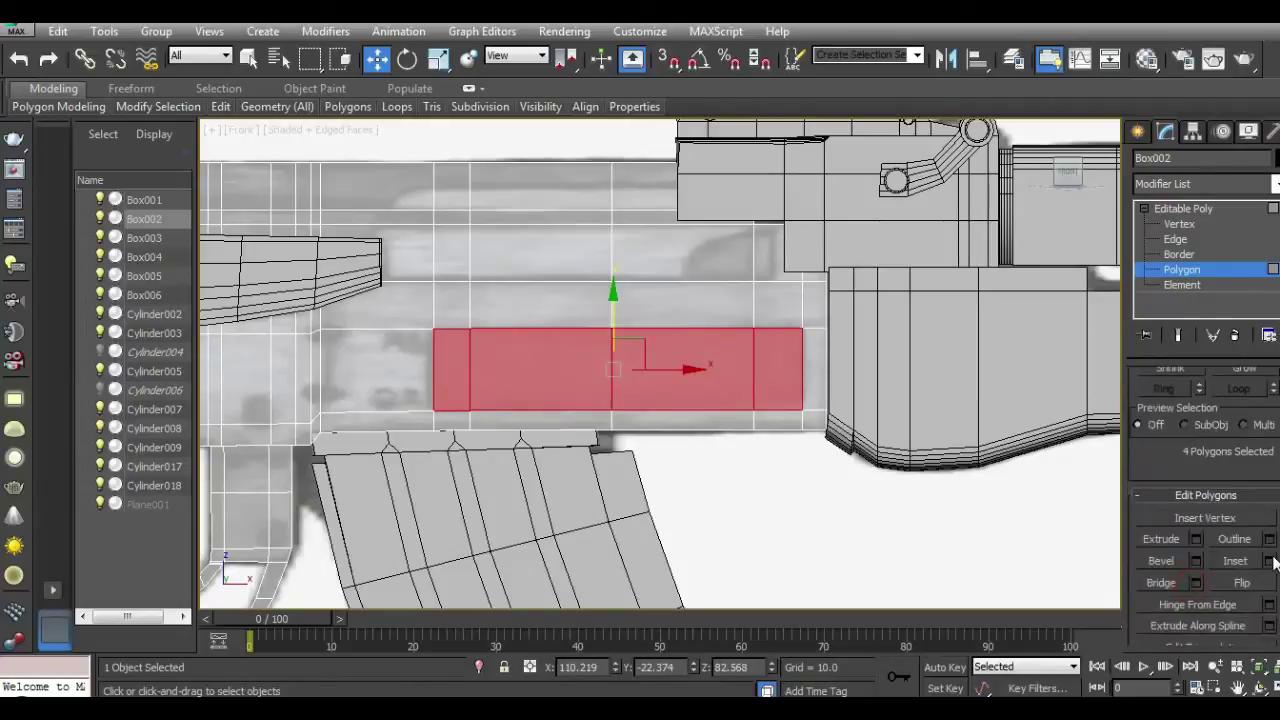
Step: Cancel a trial extrusion and instead bevel the band inward into a recessed panel
click(1196, 539)
mouse_move(1056, 170)
alt+middle_down()
mouse_move(1000, 194)
mouse_move(577, 276)
alt+middle_up()
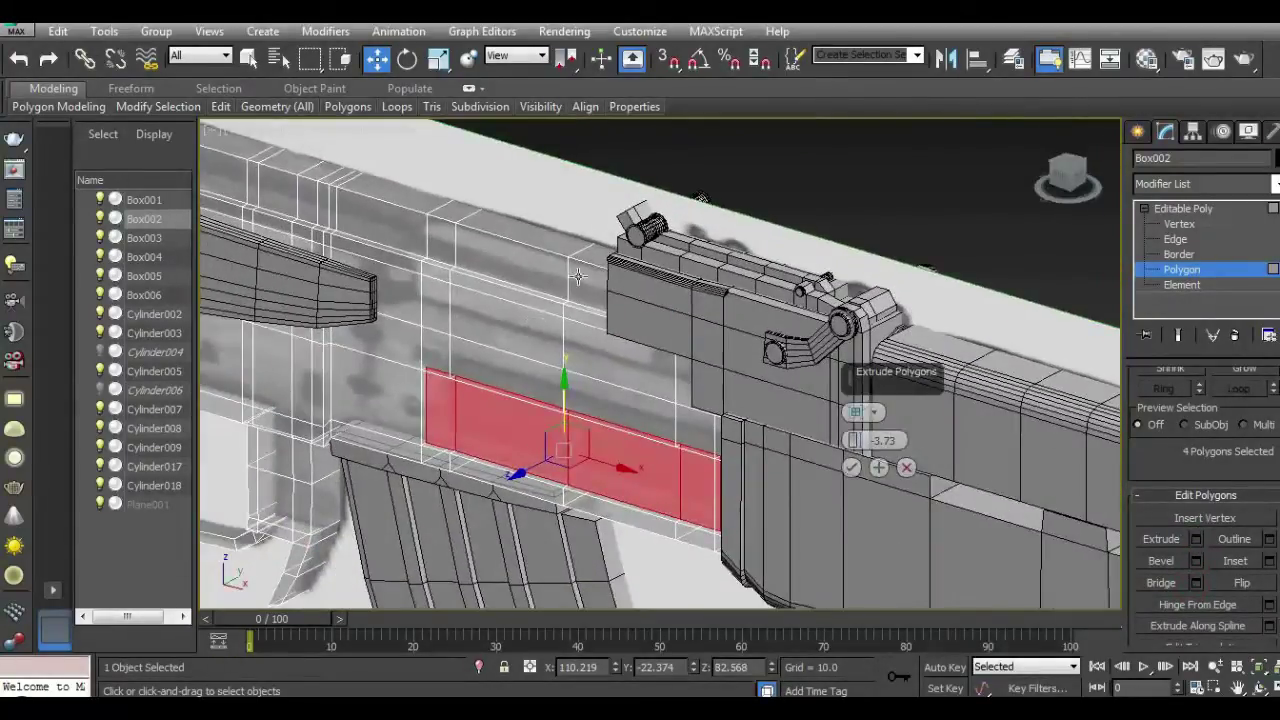
key(alt+x)
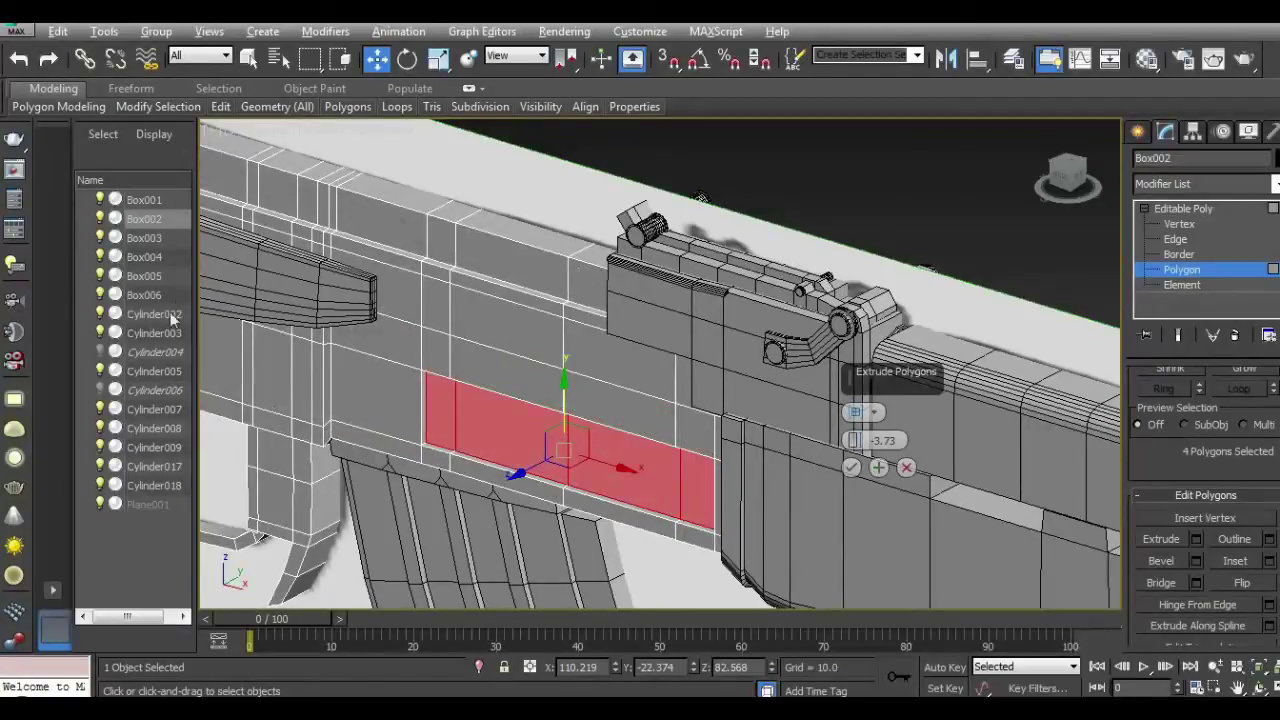
click(102, 505)
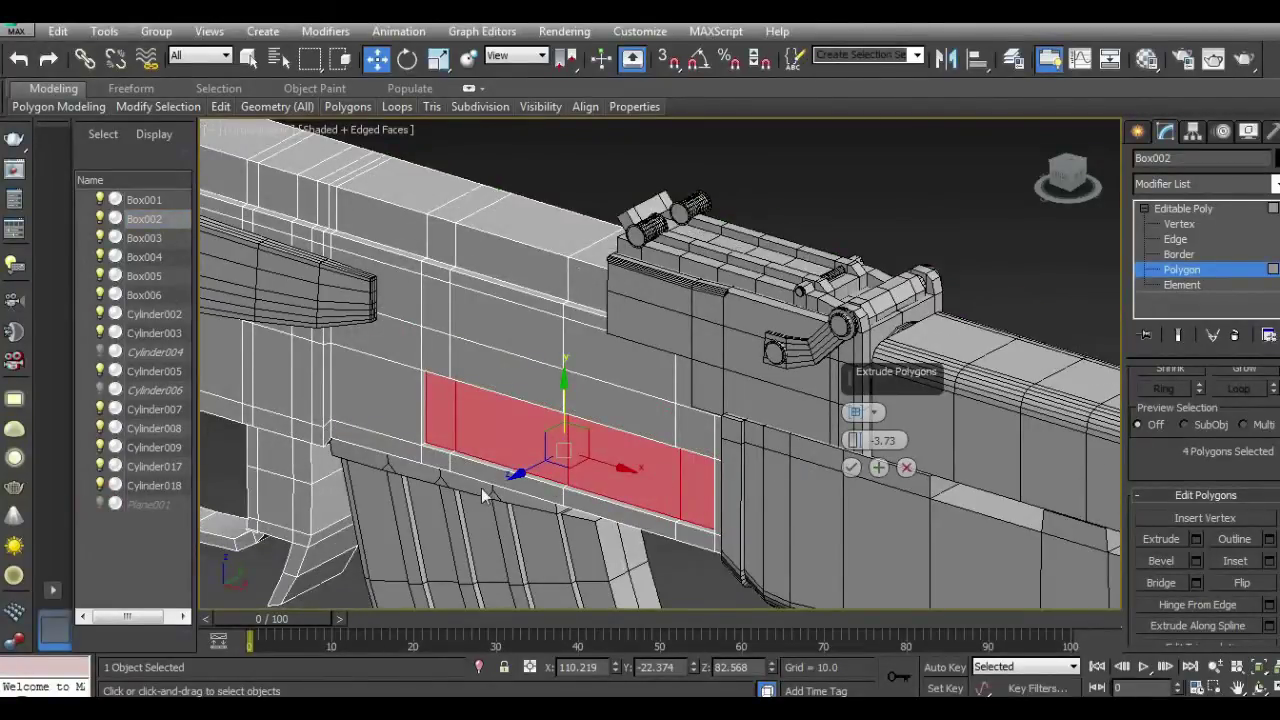
scroll(481, 488, up, 3)
click(905, 468)
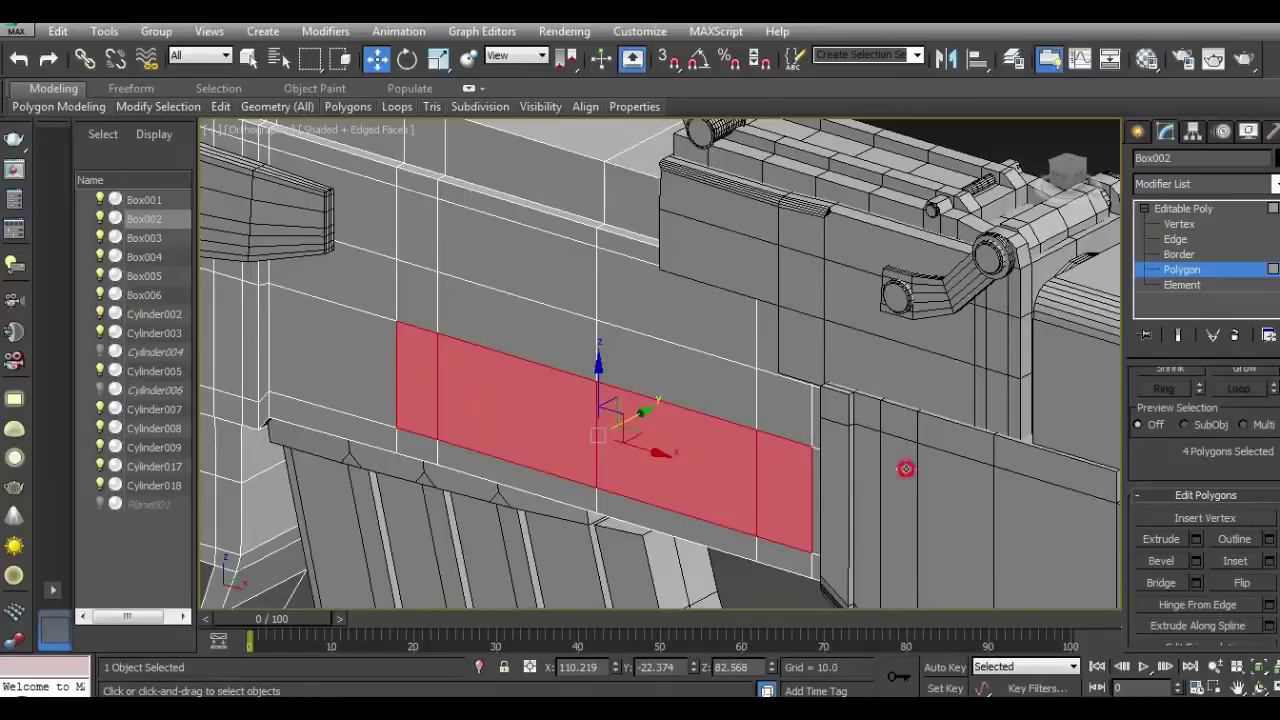
click(1197, 561)
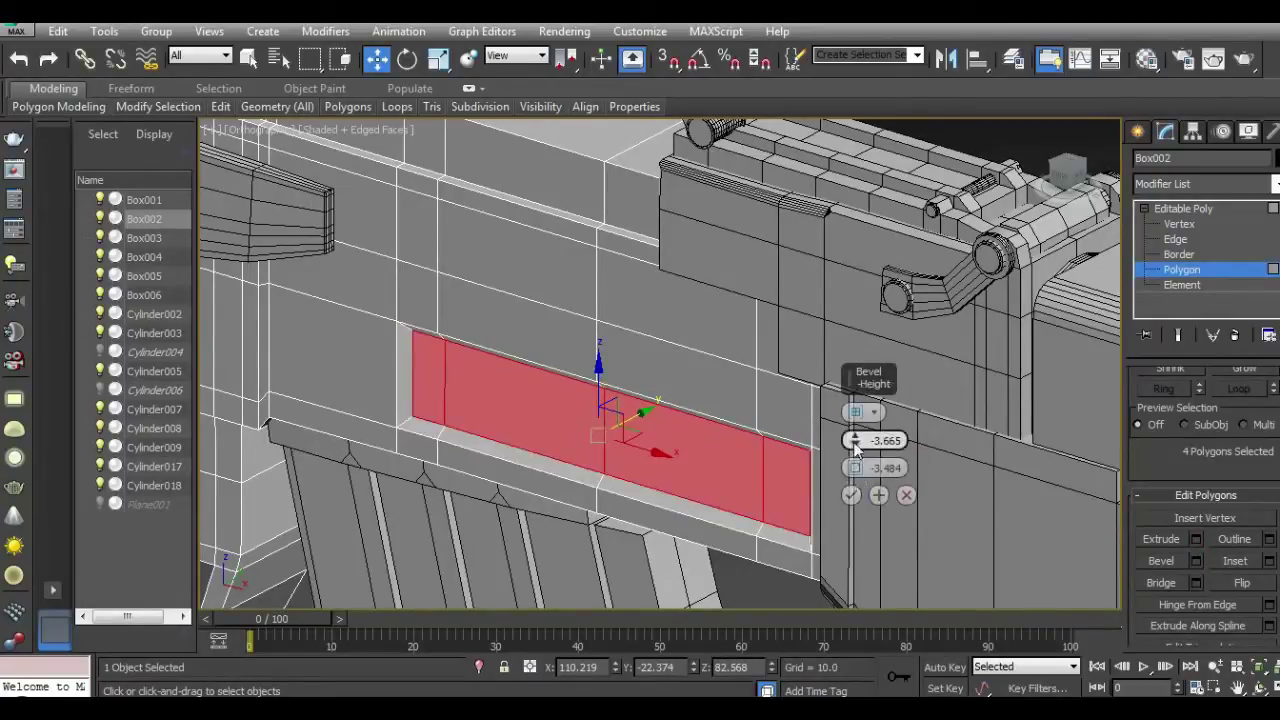
drag(851, 445, 851, 440)
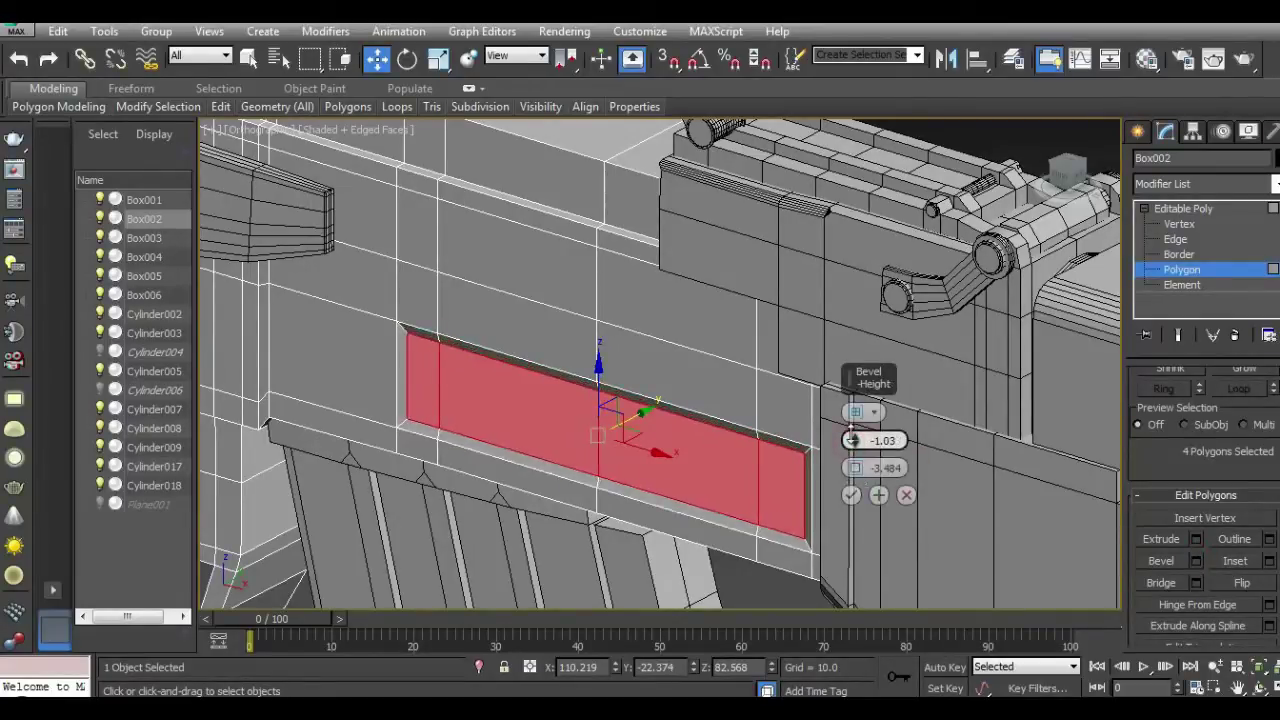
click(851, 494)
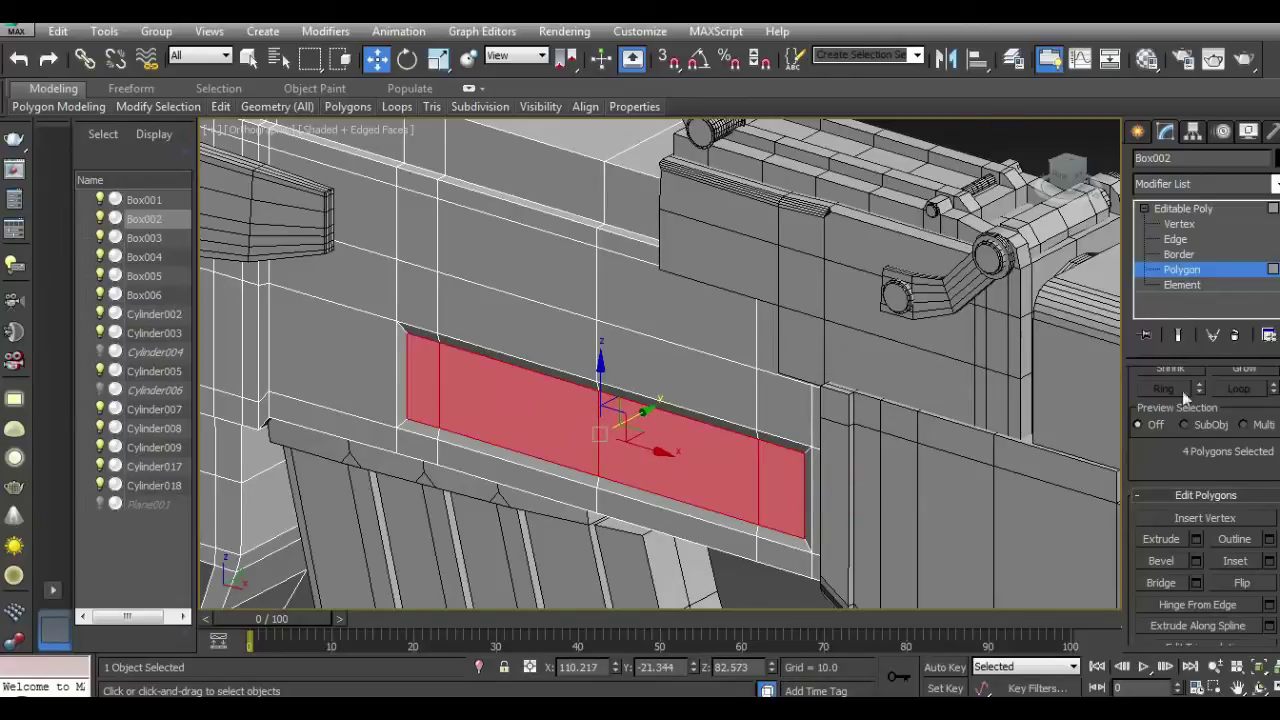
Step: Ring-select the panel border edges and connect them with 4 segments at pinch 20
click(1175, 240)
click(601, 482)
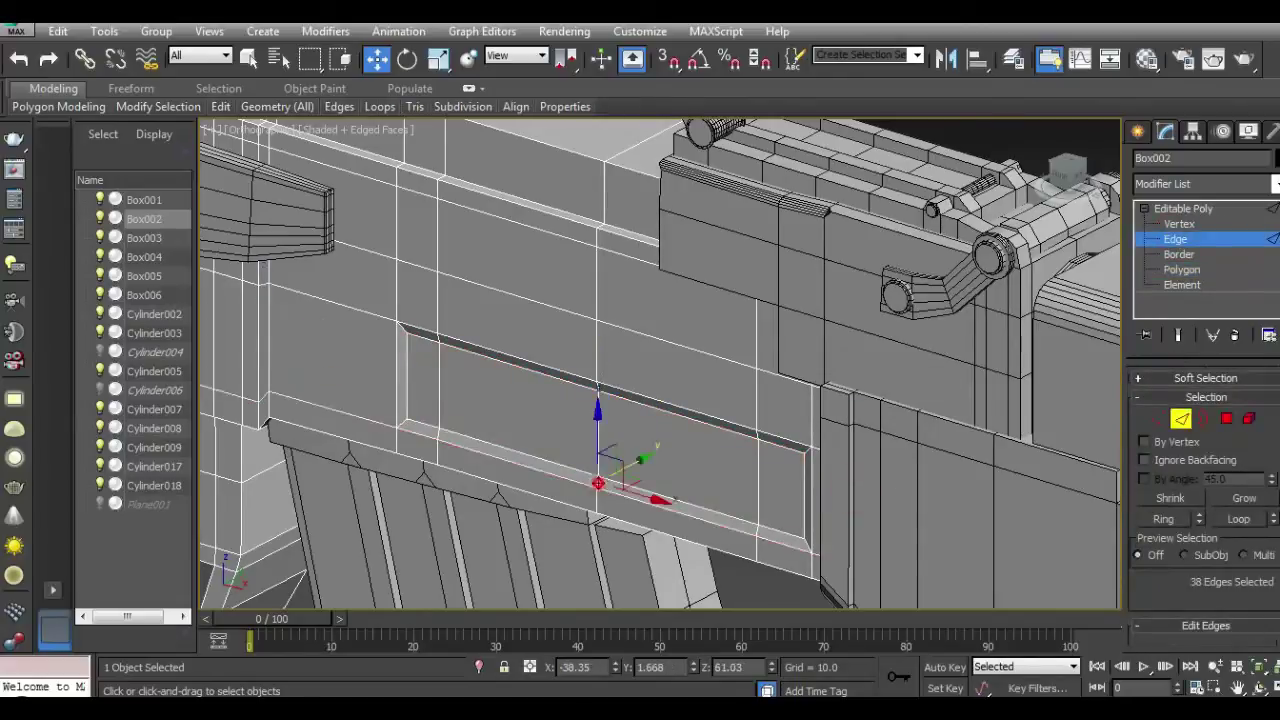
click(1163, 518)
scroll(1185, 456, down, 3)
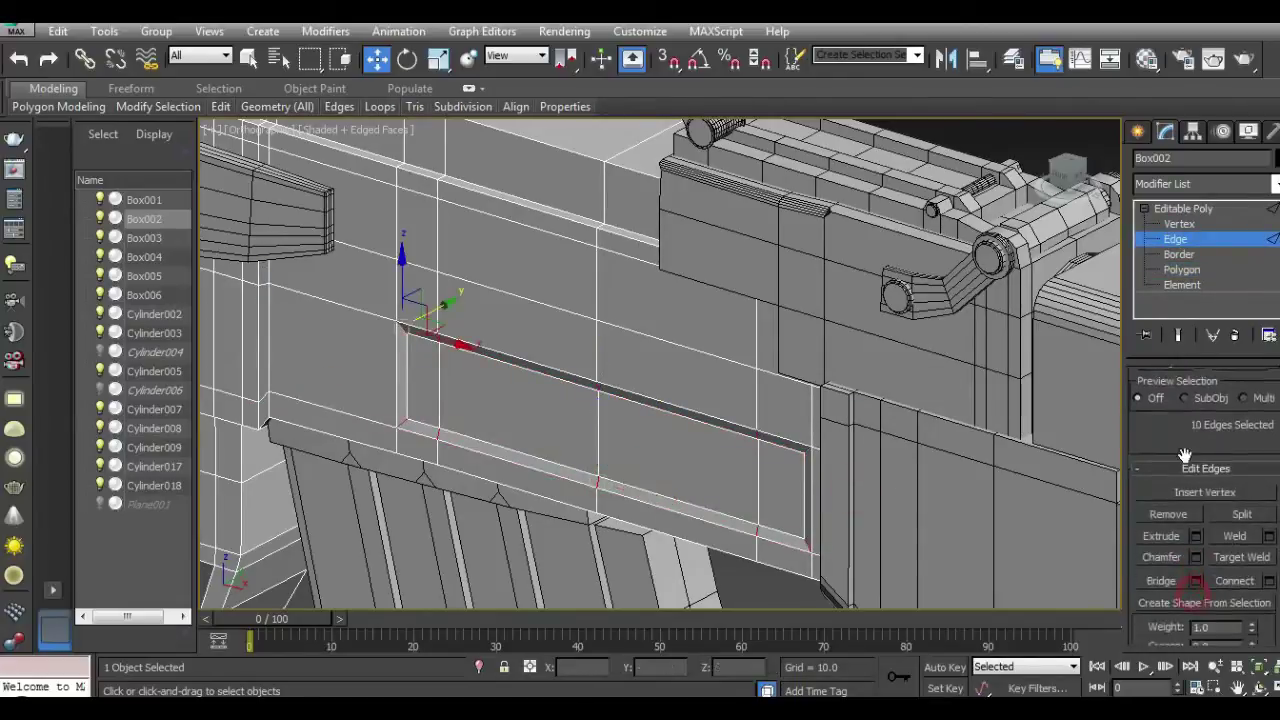
click(1270, 581)
drag(852, 412, 860, 475)
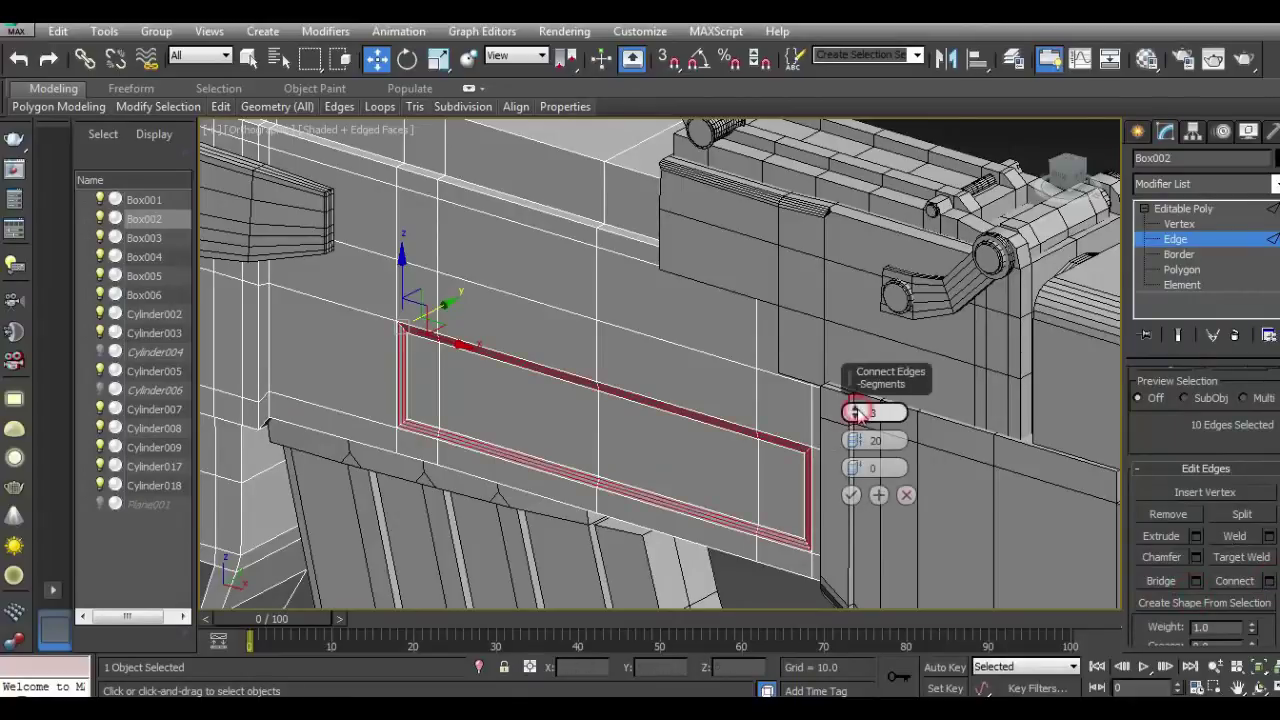
click(850, 495)
click(1183, 238)
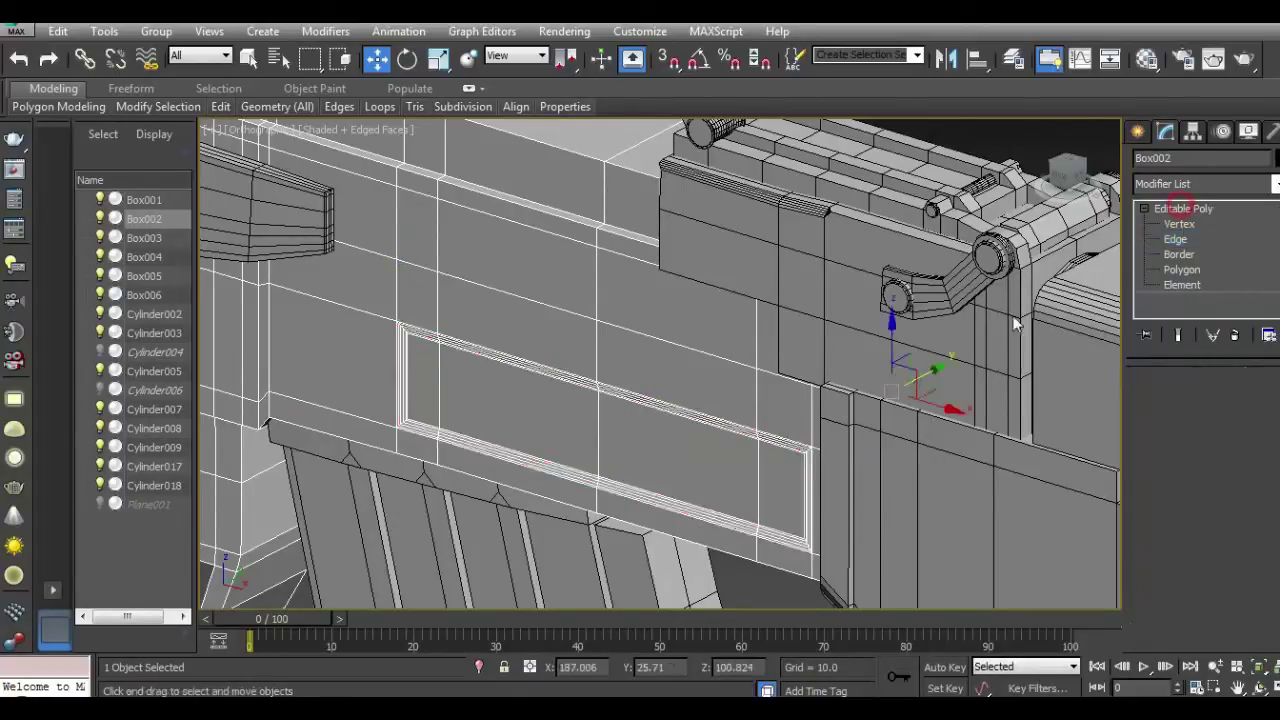
click(775, 584)
mouse_move(740, 450)
alt+middle_down()
mouse_move(722, 442)
mouse_move(727, 489)
alt+middle_up()
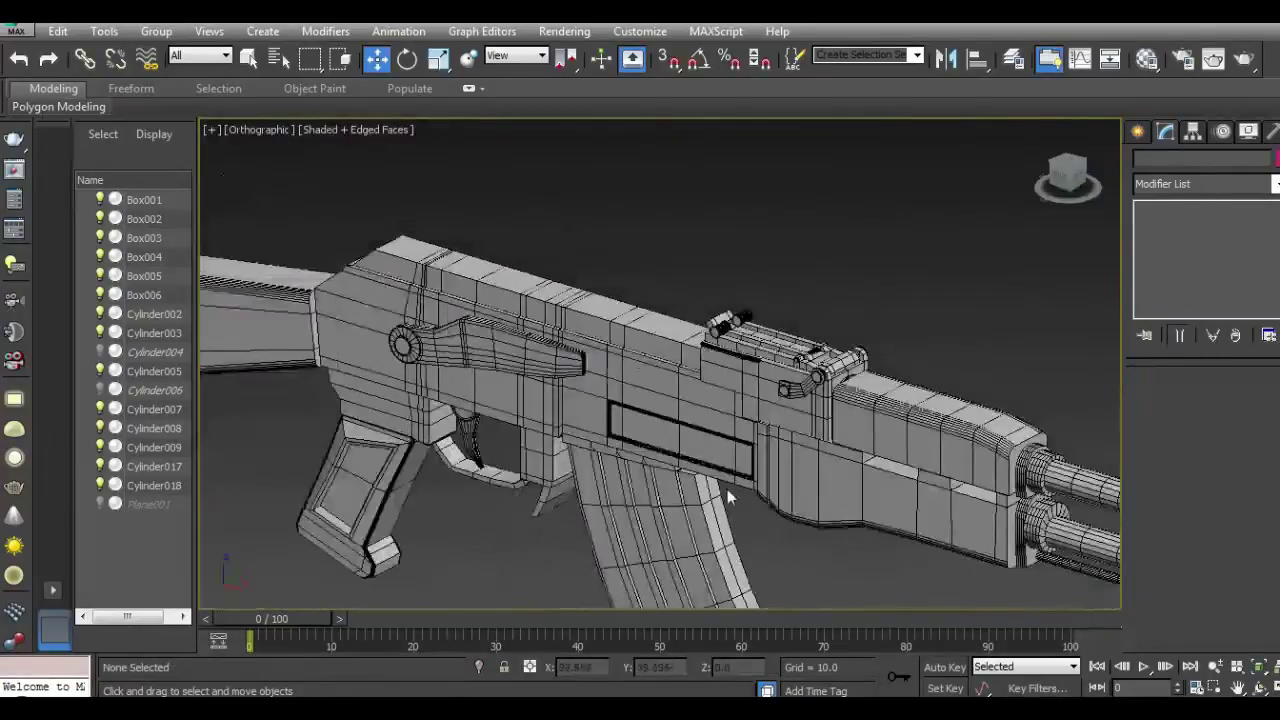
Step: Select Box002 and inset the small sloped face at the receiver's front top corner in Polygon mode
click(1066, 178)
scroll(237, 171, up, 2)
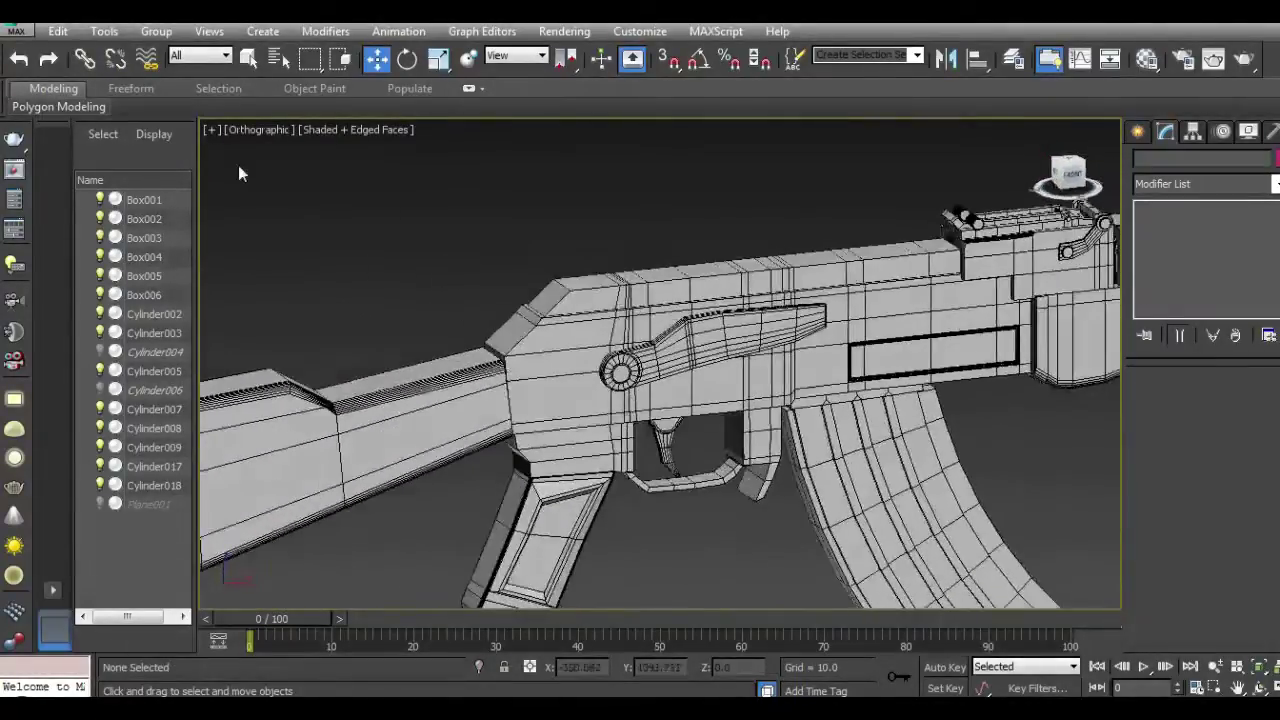
alt+middle_drag(237, 171, 622, 322)
scroll(556, 305, up, 2)
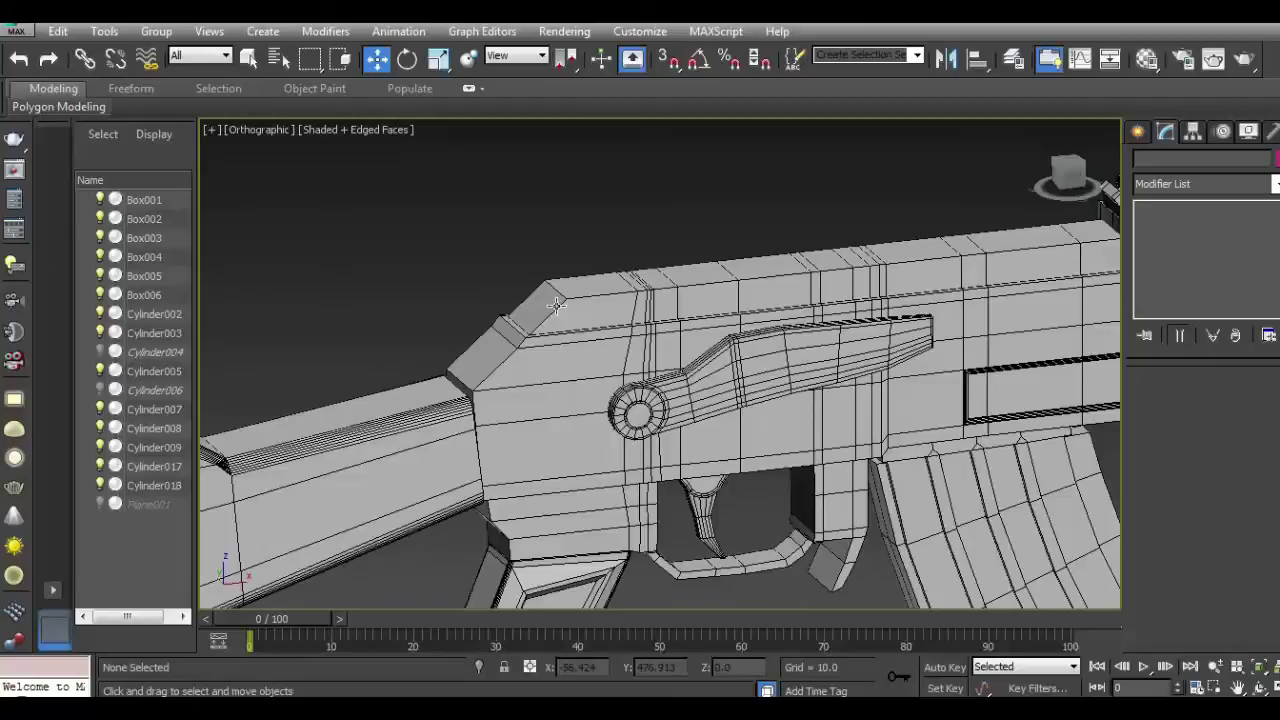
key(f)
click(486, 377)
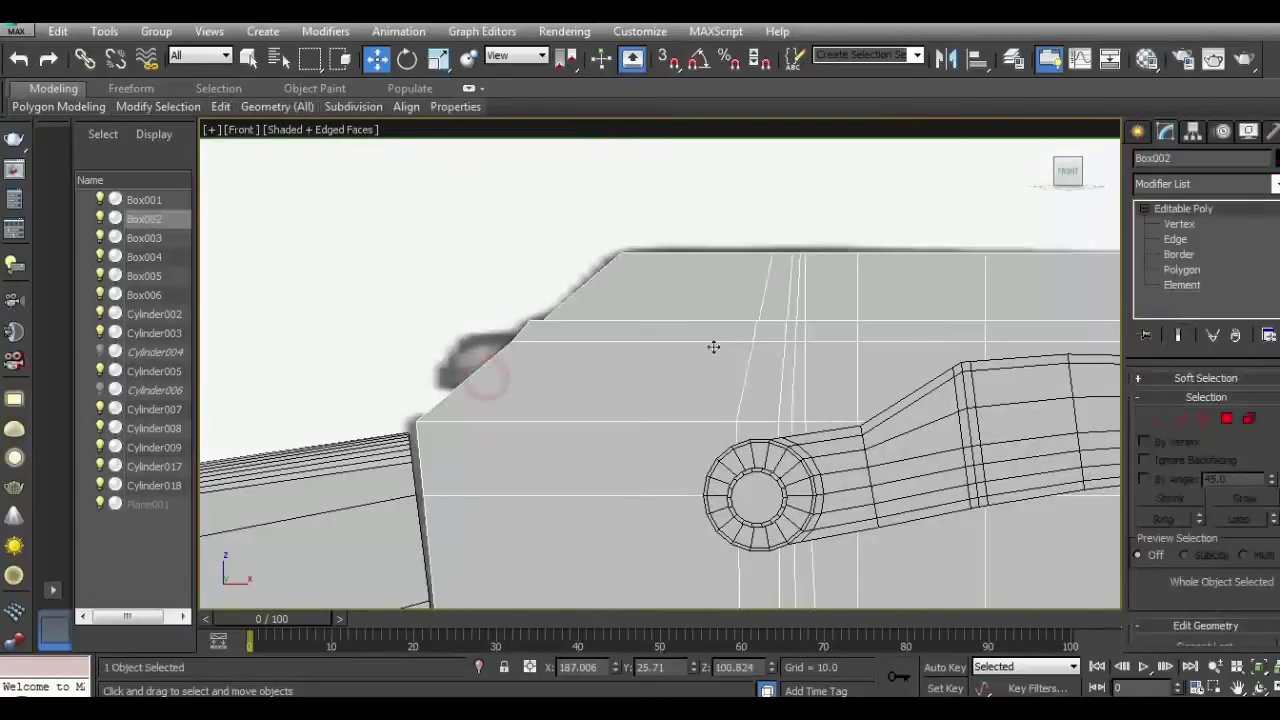
click(1227, 419)
drag(1066, 170, 1045, 185)
click(500, 408)
scroll(510, 414, up, 2)
scroll(1230, 568, down, 5)
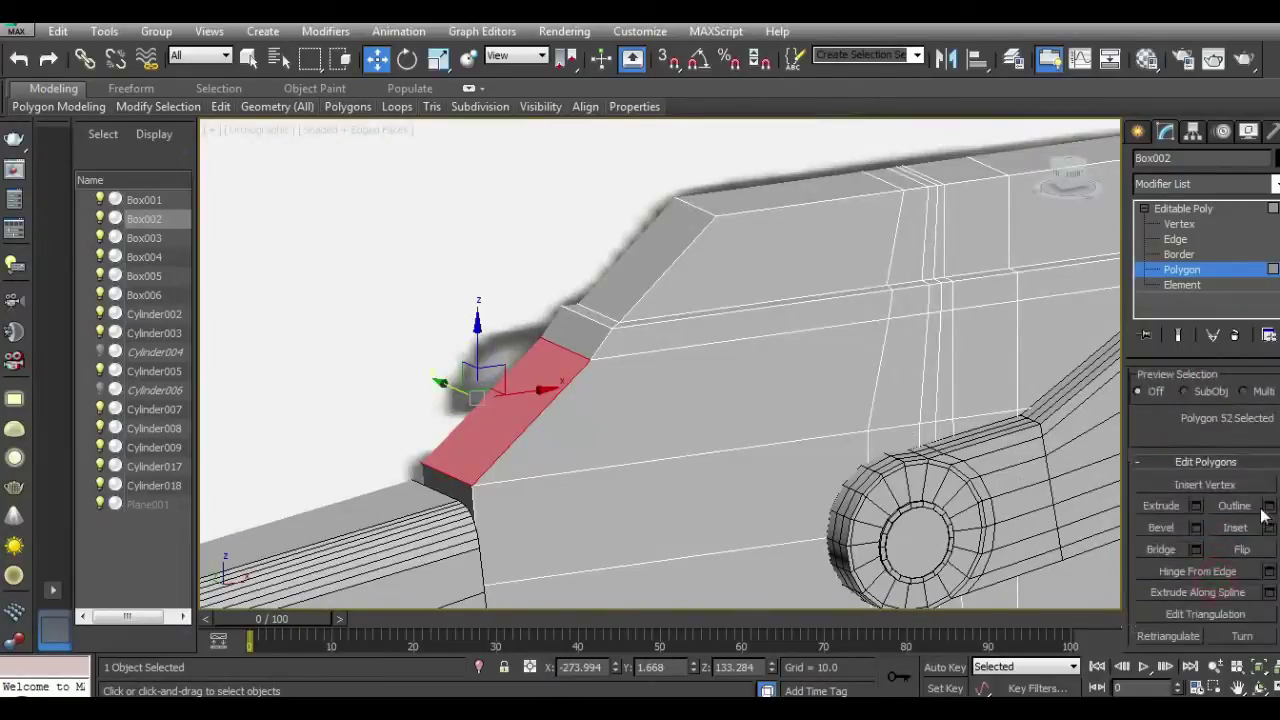
click(1268, 528)
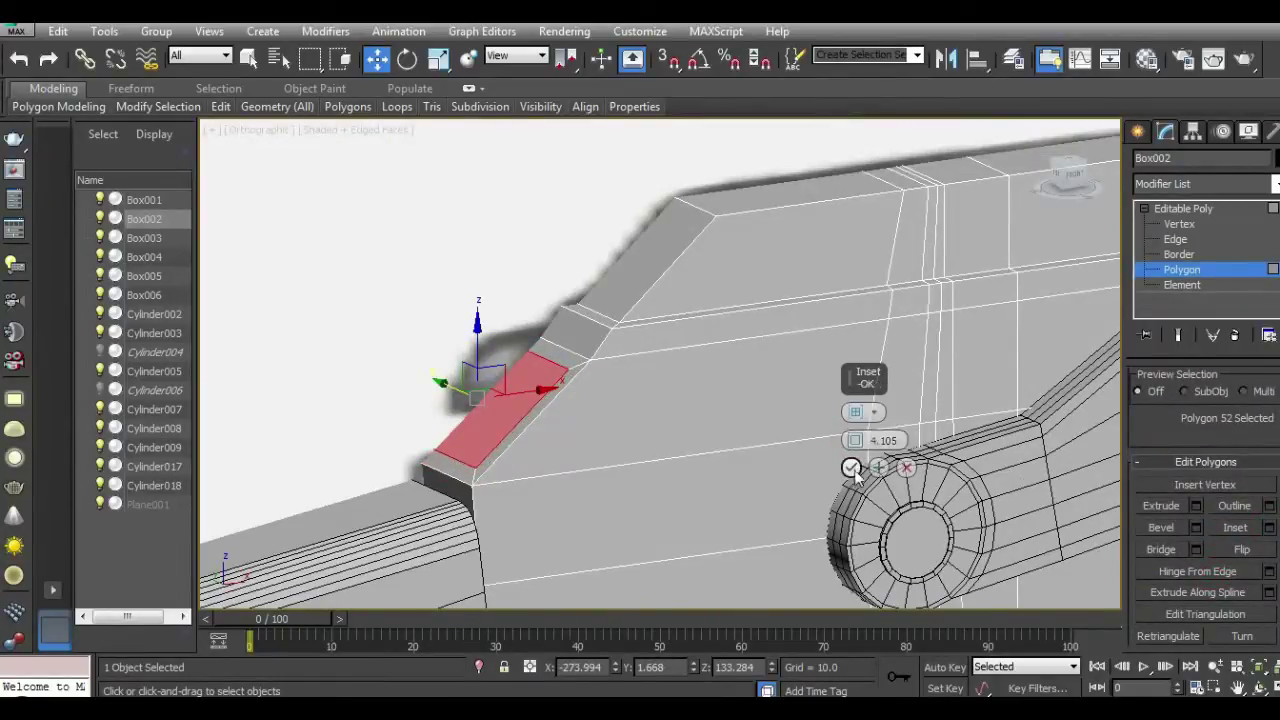
click(850, 467)
Step: Try extruding the inset face, then cancel the extrusion
click(1196, 506)
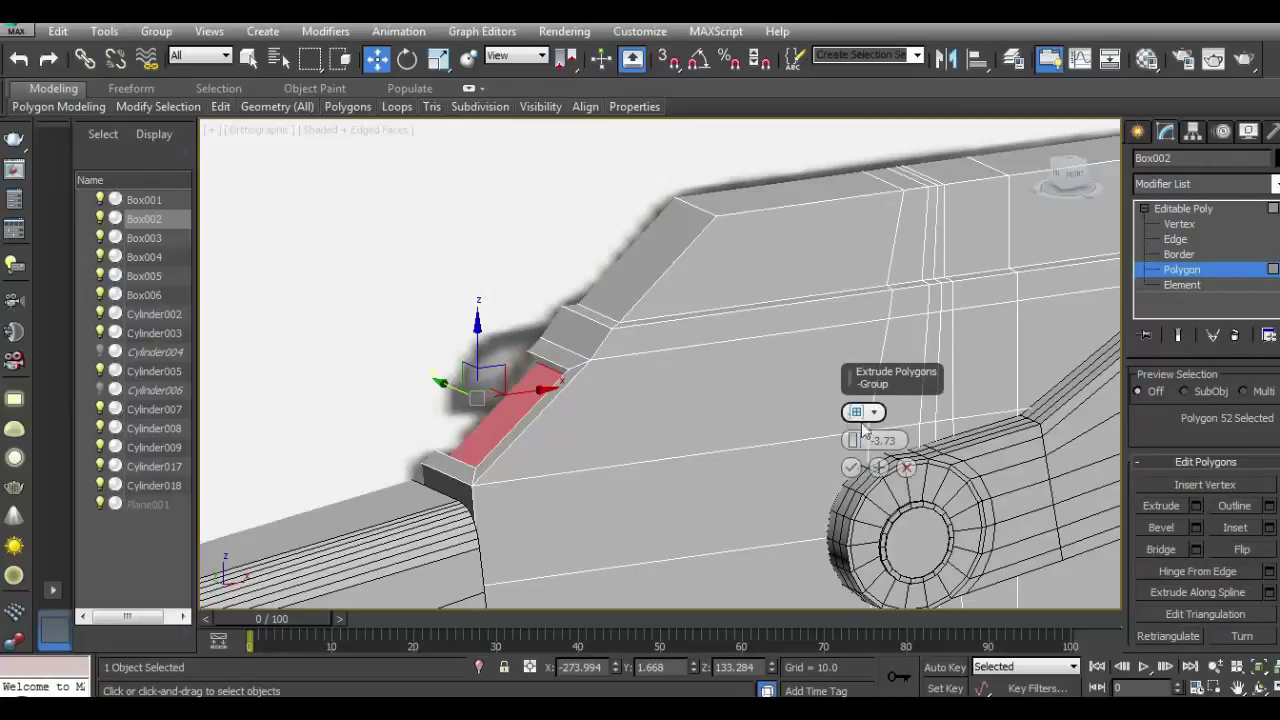
drag(855, 440, 802, 388)
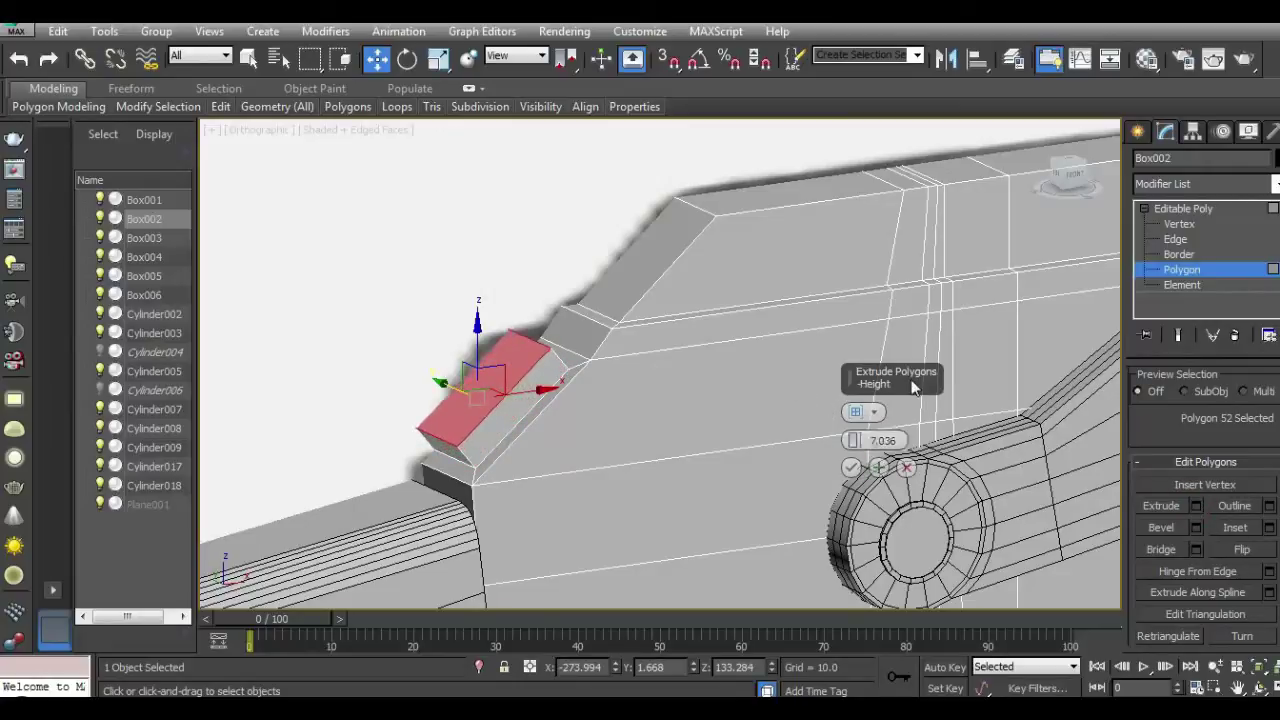
key(f)
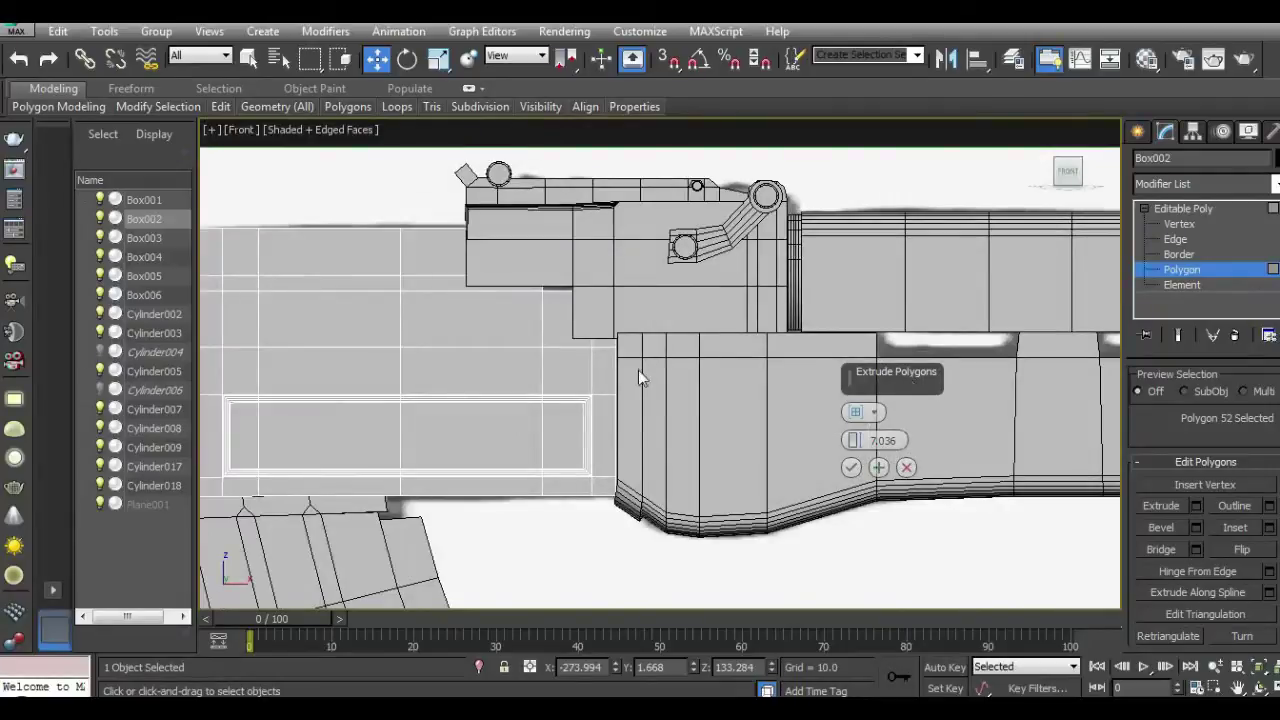
scroll(820, 392, down, 4)
scroll(334, 363, up, 3)
scroll(381, 360, up, 3)
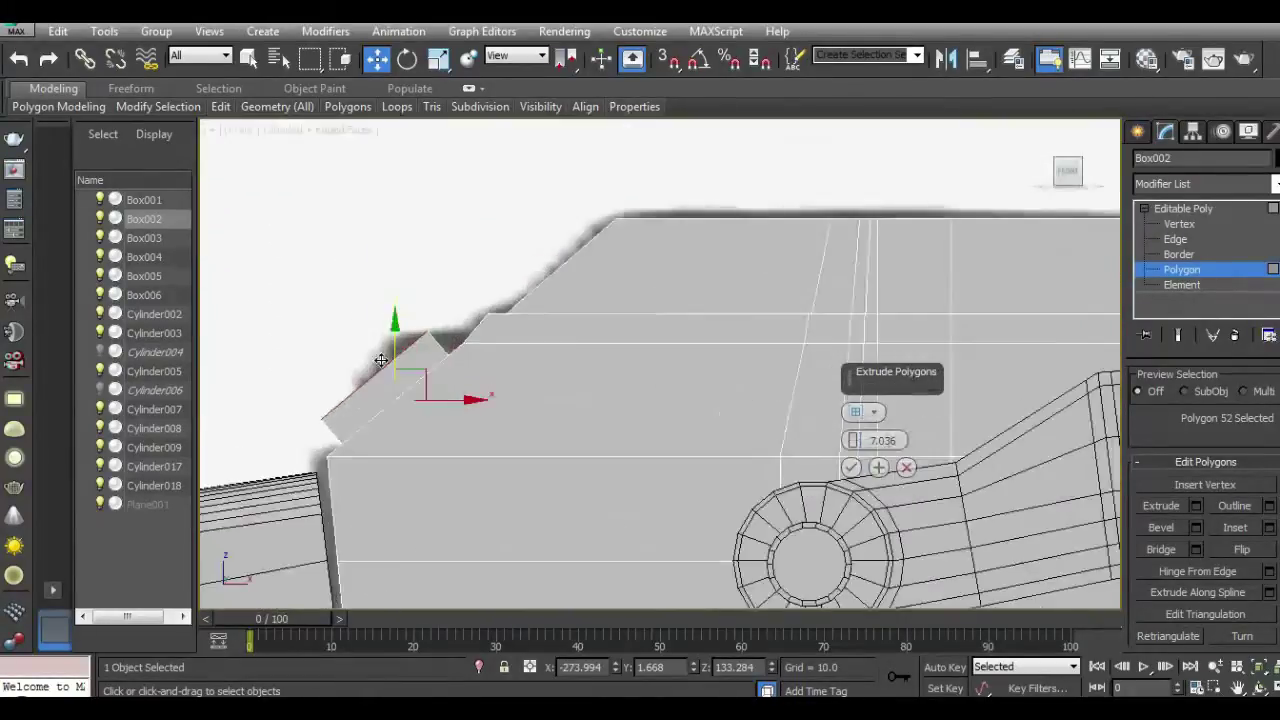
scroll(381, 360, up, 2)
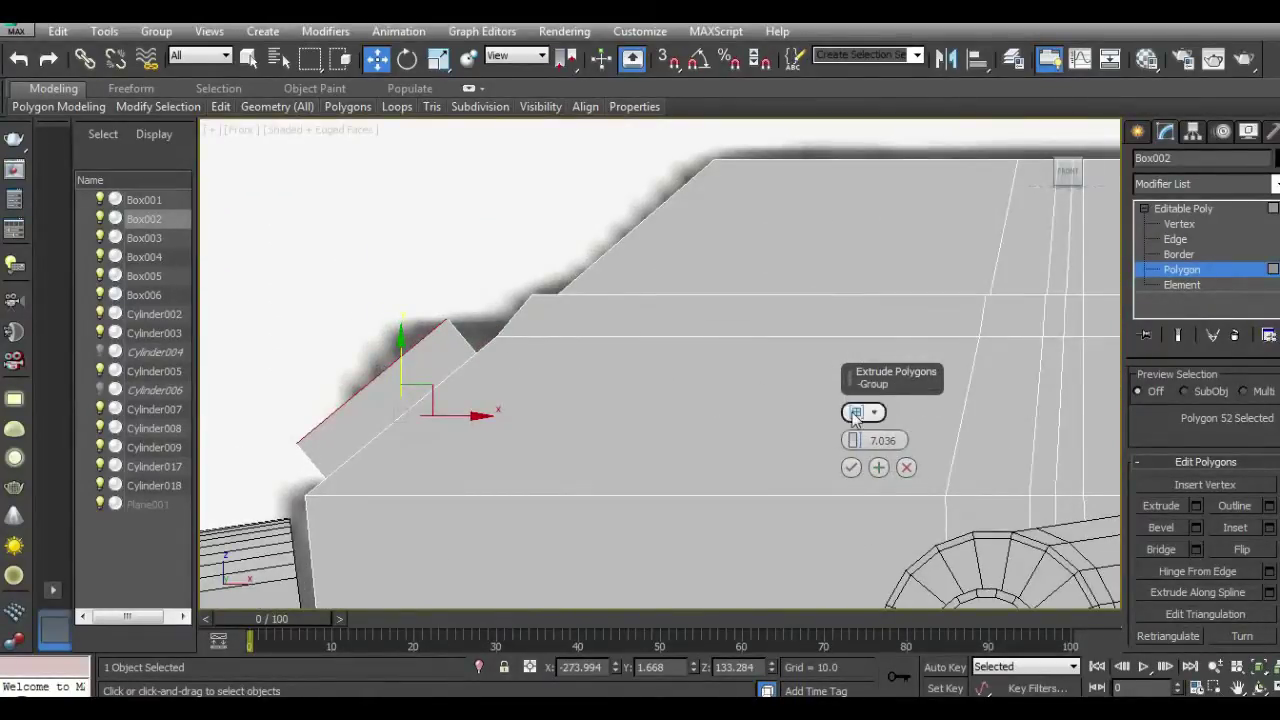
click(906, 467)
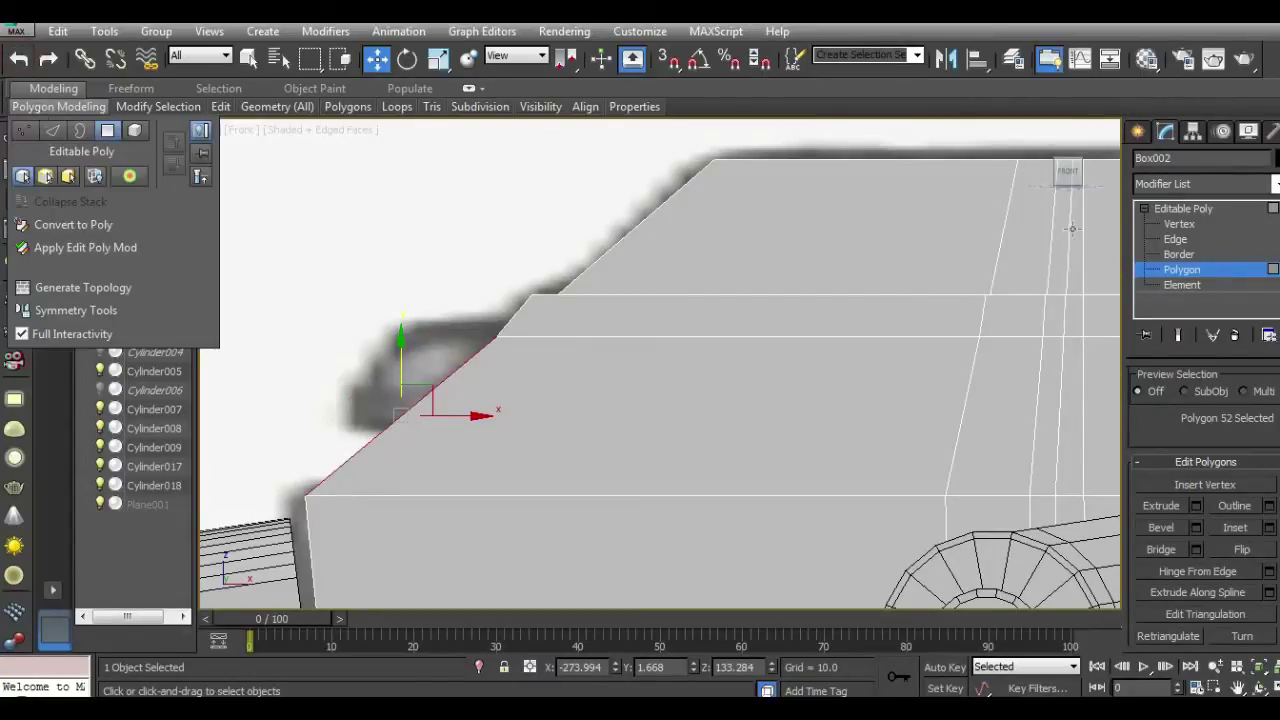
Step: Add the adjacent sloped face and inset both faces by 6.301
drag(1066, 171, 1070, 175)
ctrl+click(552, 341)
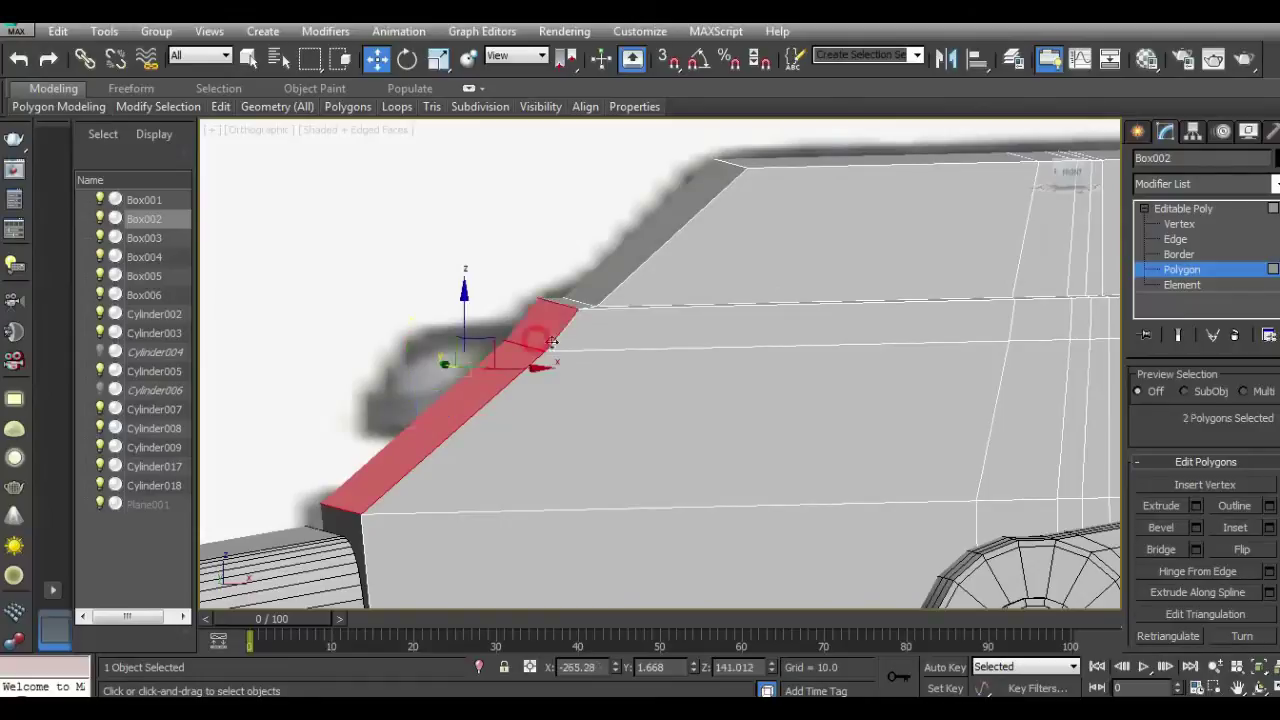
click(1269, 527)
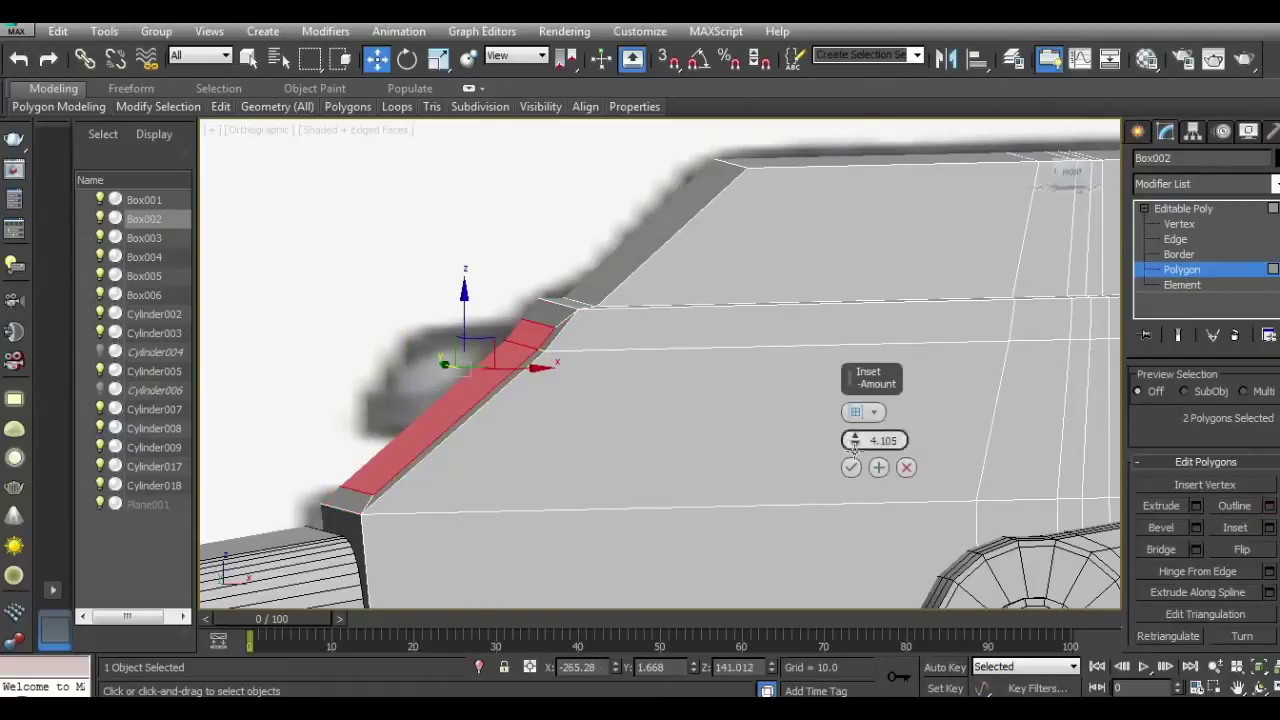
drag(858, 443, 858, 426)
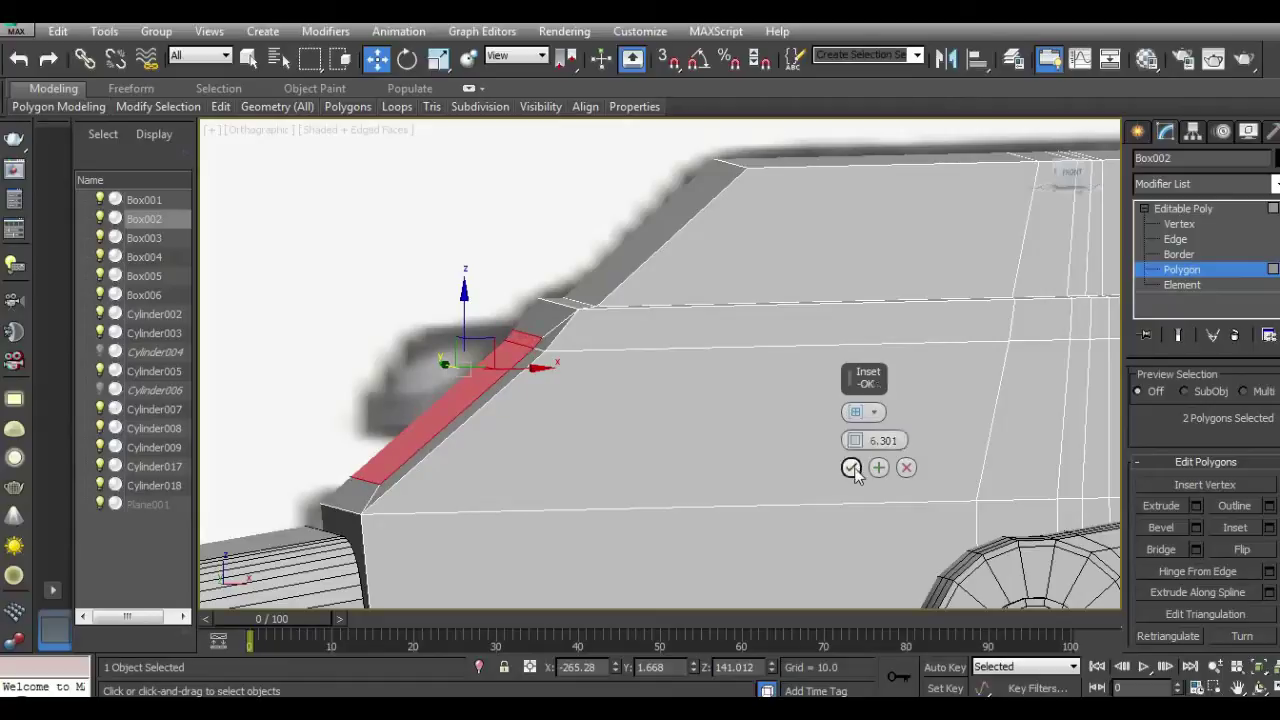
click(851, 467)
Step: Extrude the two inset faces outward on Box002
key(f)
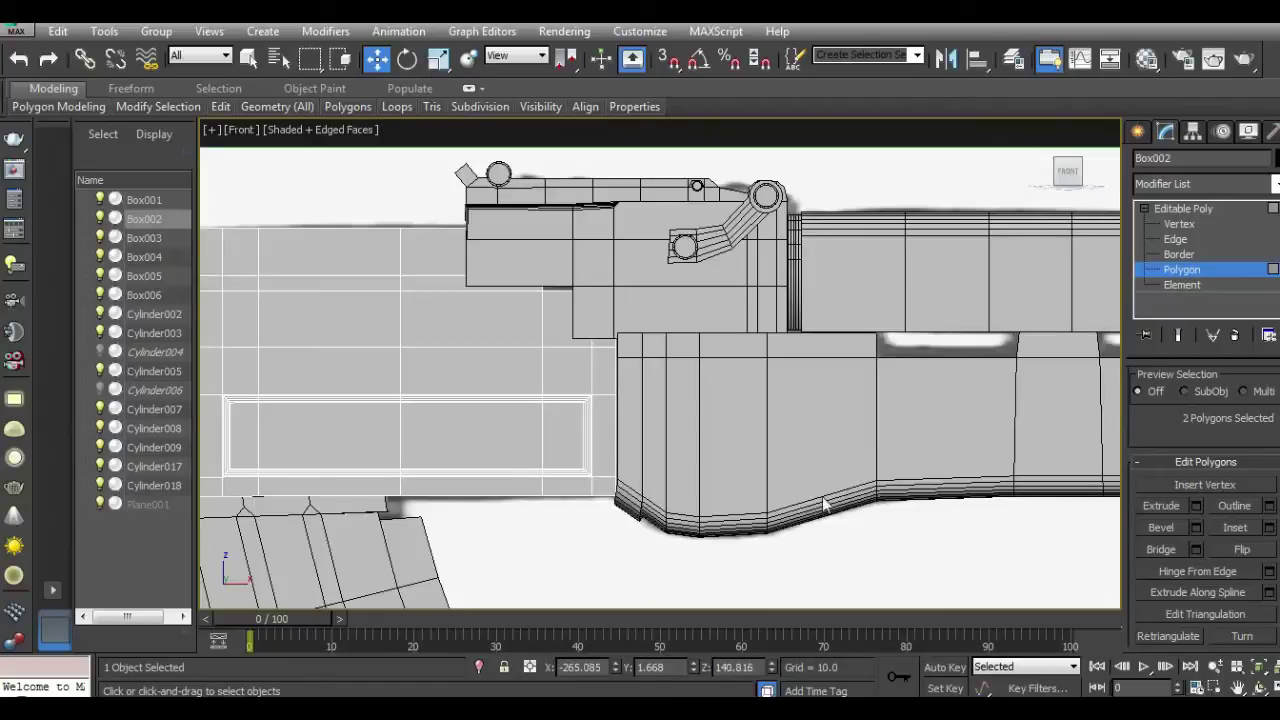
scroll(830, 505, down, 5)
scroll(630, 445, up, 4)
scroll(652, 412, up, 3)
scroll(652, 412, up, 1)
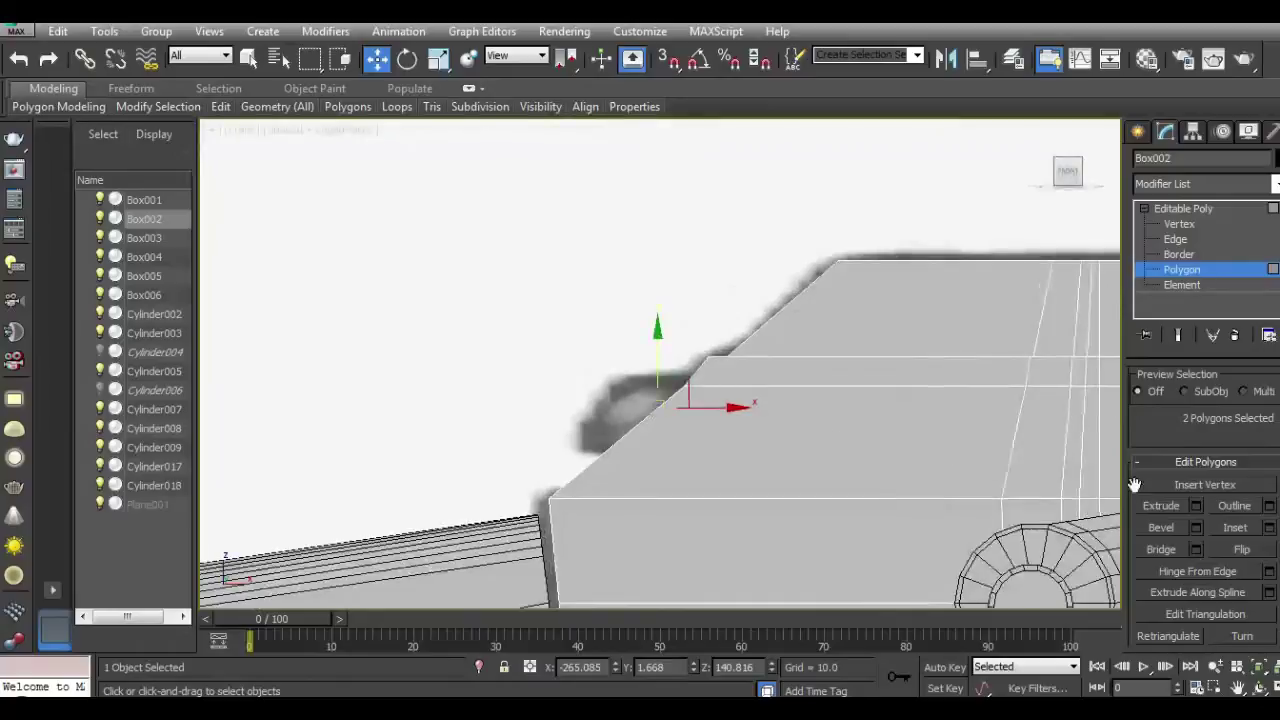
click(1197, 506)
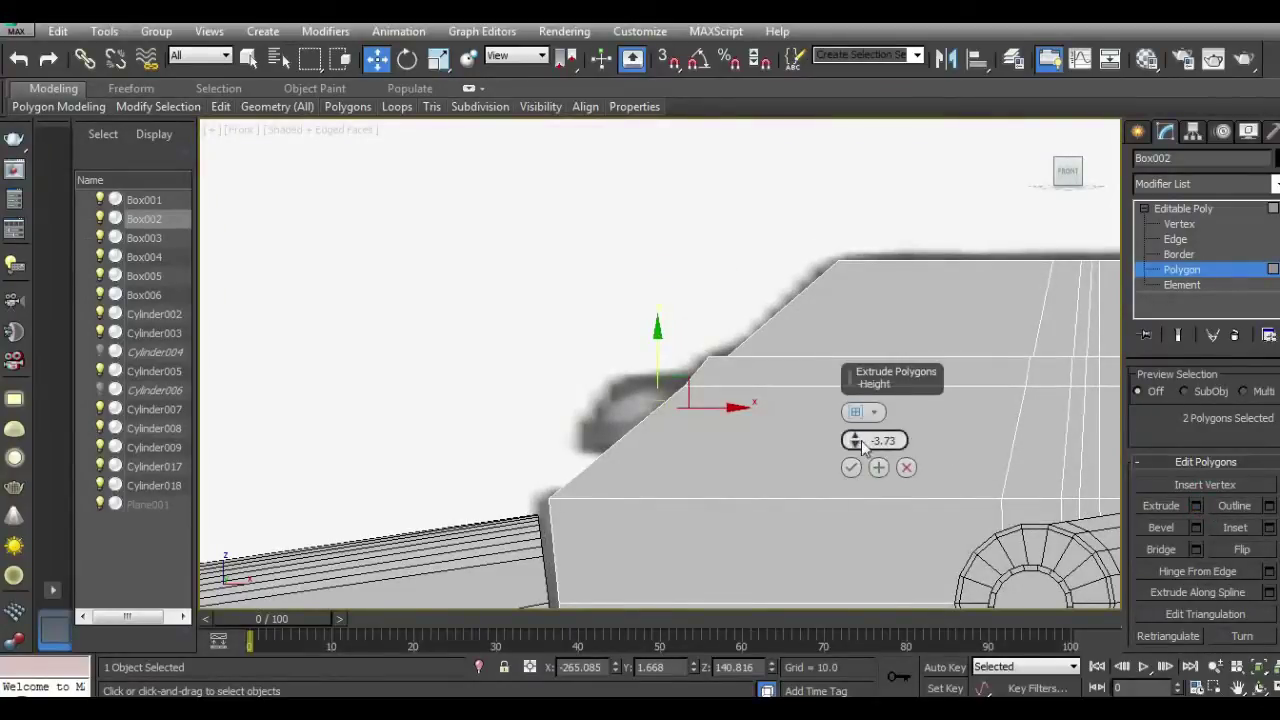
drag(854, 440, 799, 377)
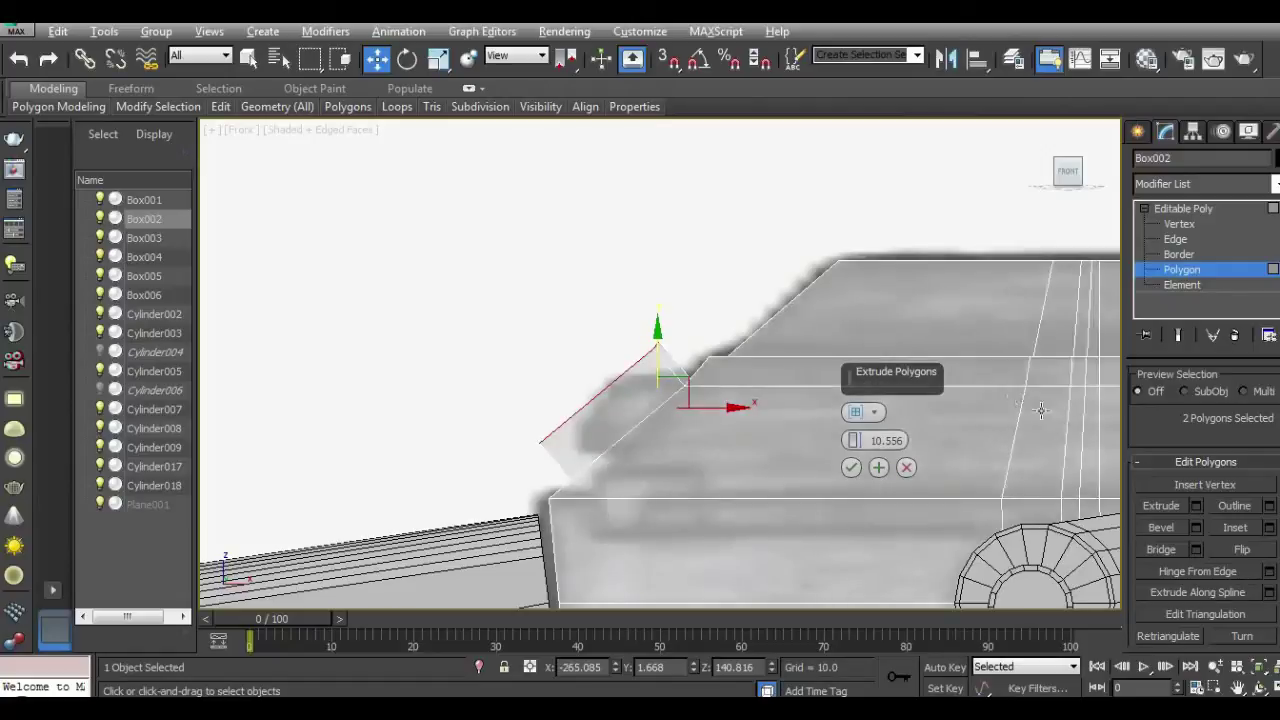
click(848, 467)
Step: Scale down the extruded faces and move the tip's upper vertices down and left to reshape it
key(r)
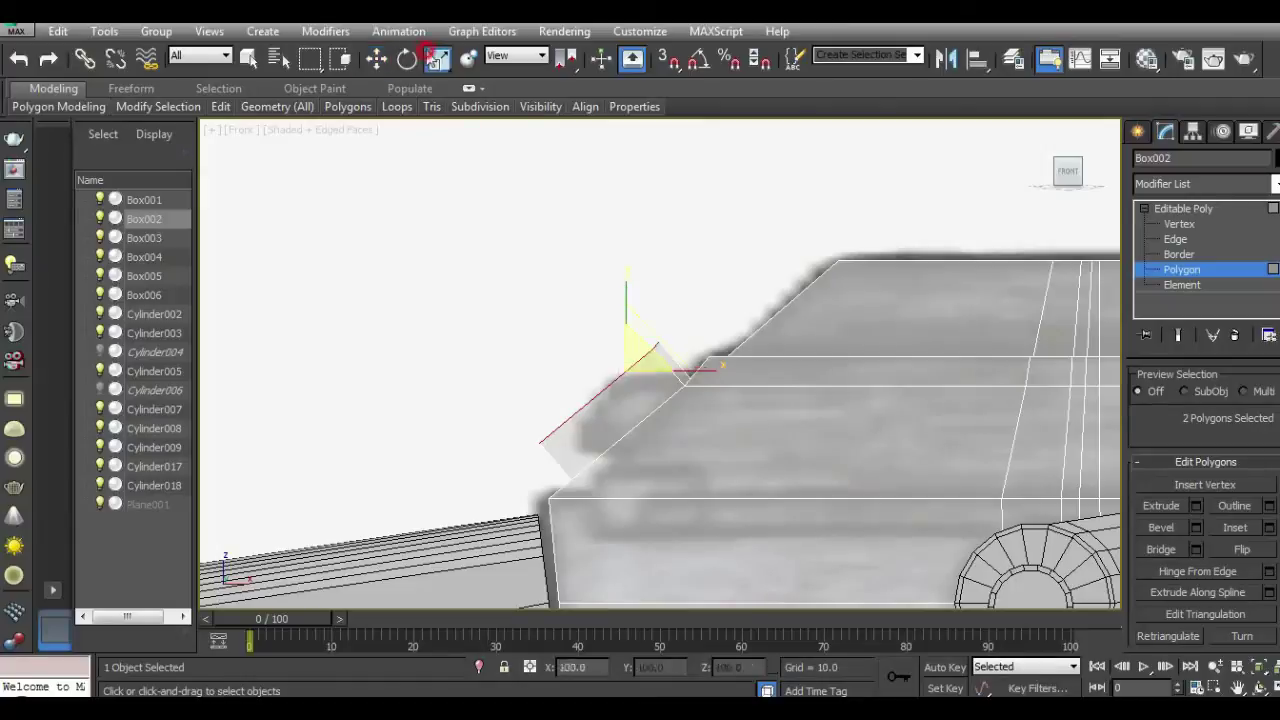
drag(632, 354, 628, 418)
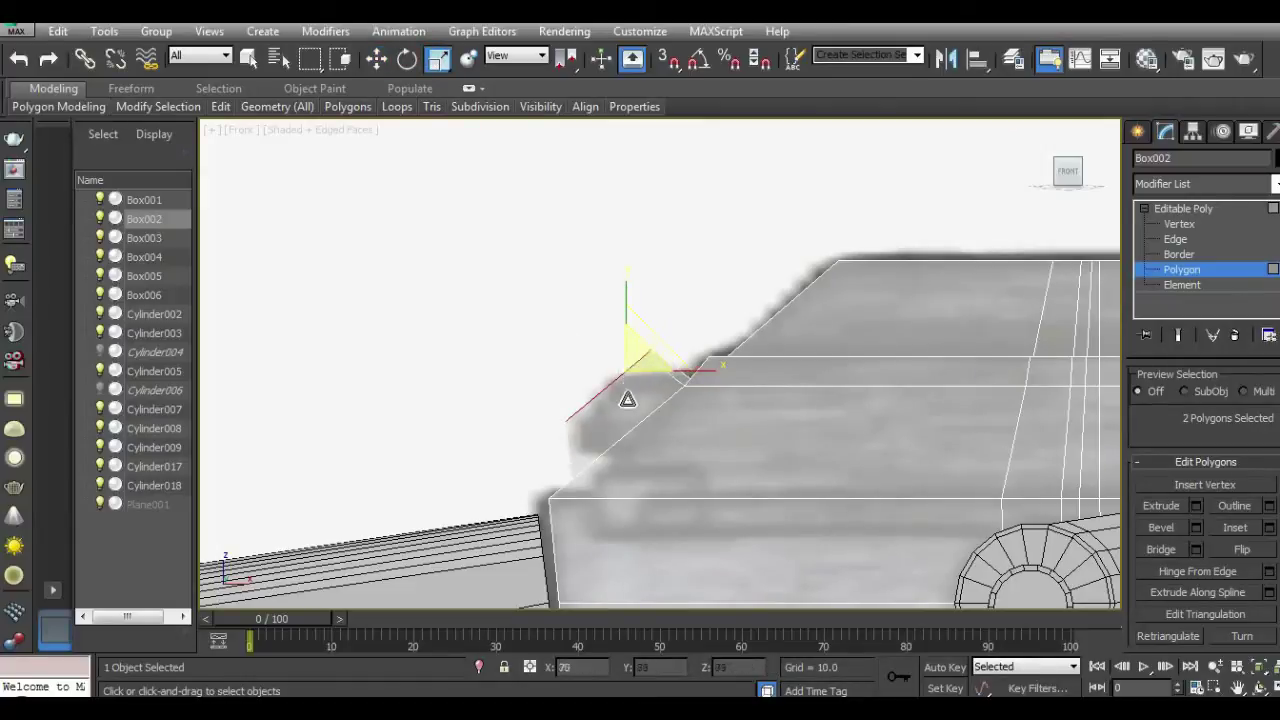
click(376, 60)
click(1180, 224)
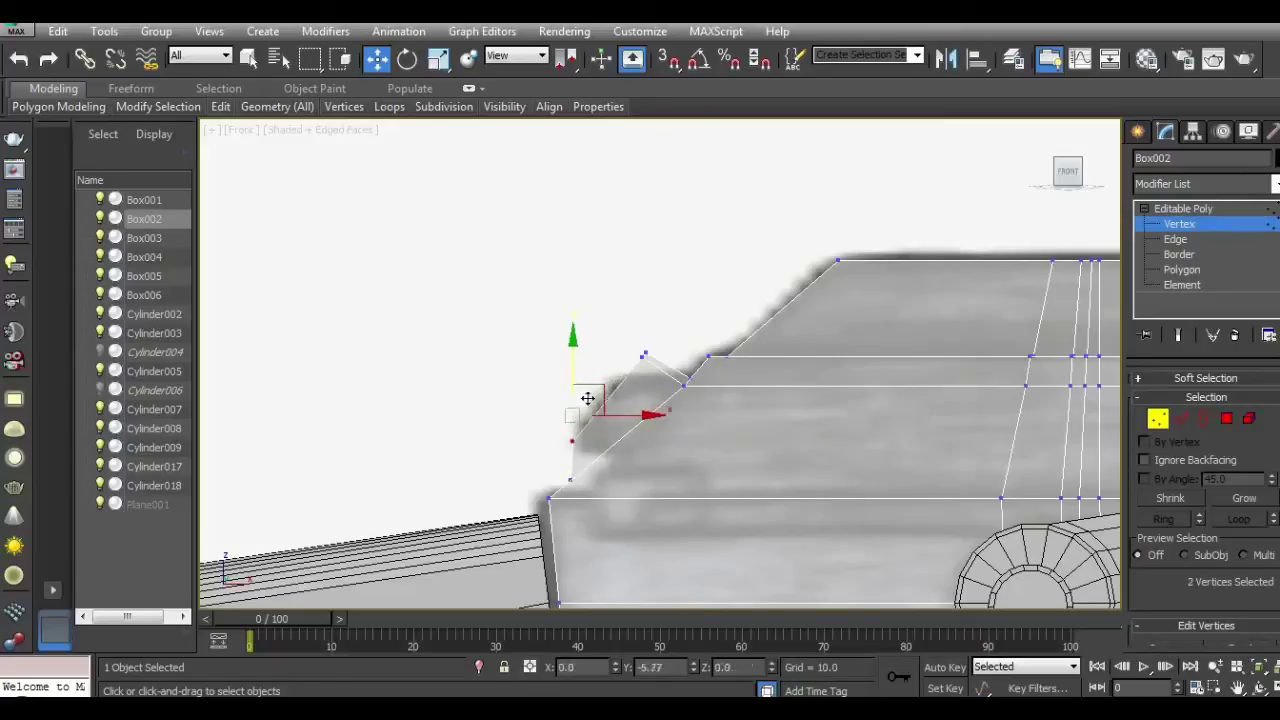
ctrl+drag(606, 323, 690, 392)
drag(676, 337, 646, 358)
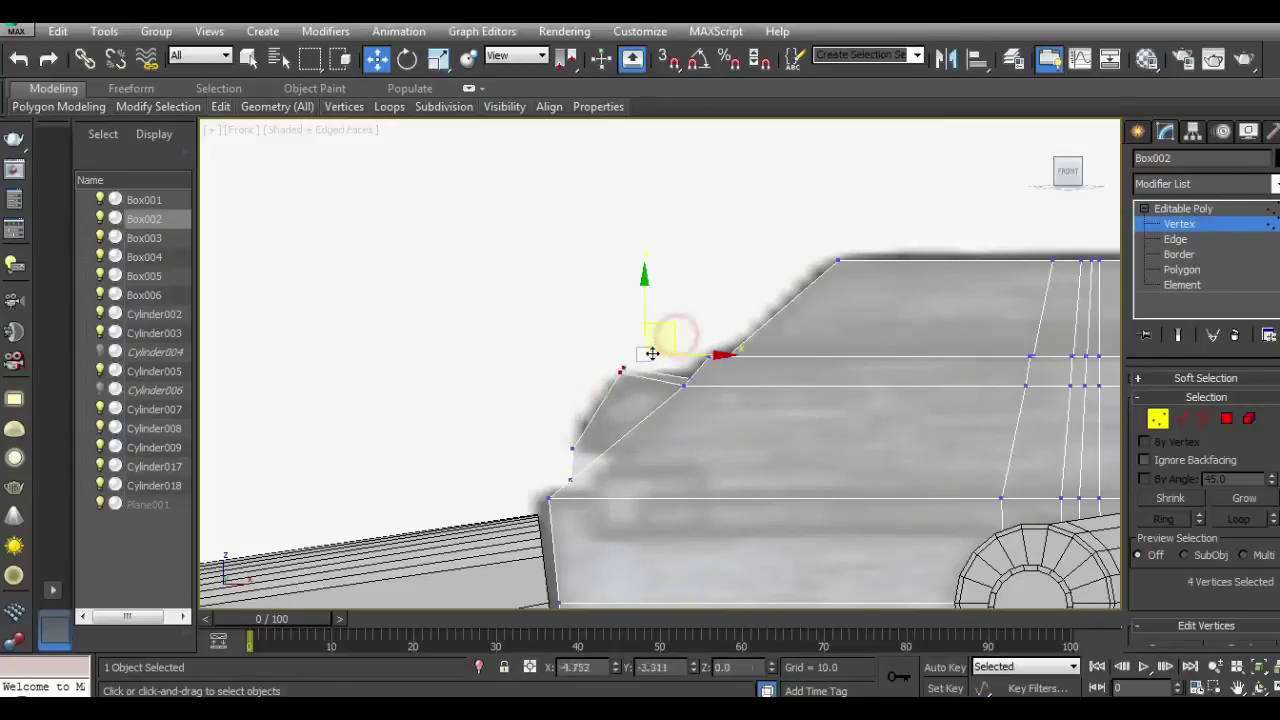
Step: Orbit the Perspective view until the recess on Box002 is seen front-on
scroll(596, 455, up, 3)
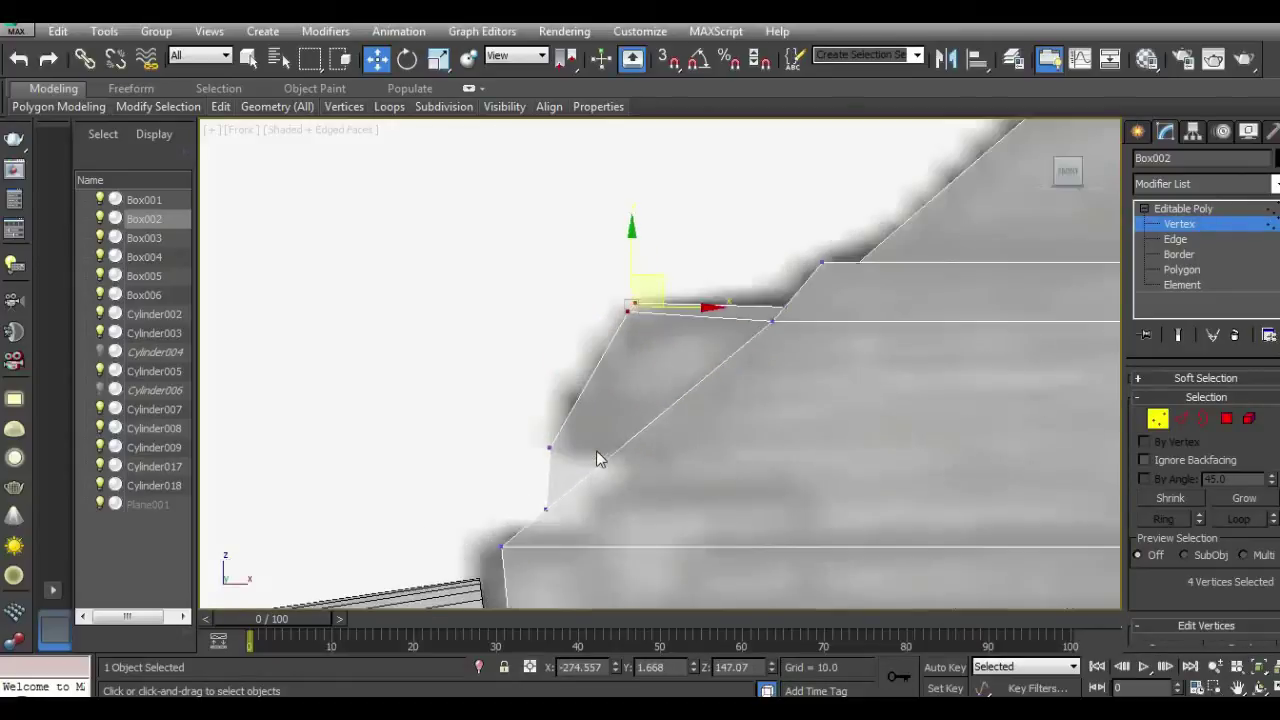
scroll(581, 450, down, 2)
scroll(586, 400, down, 2)
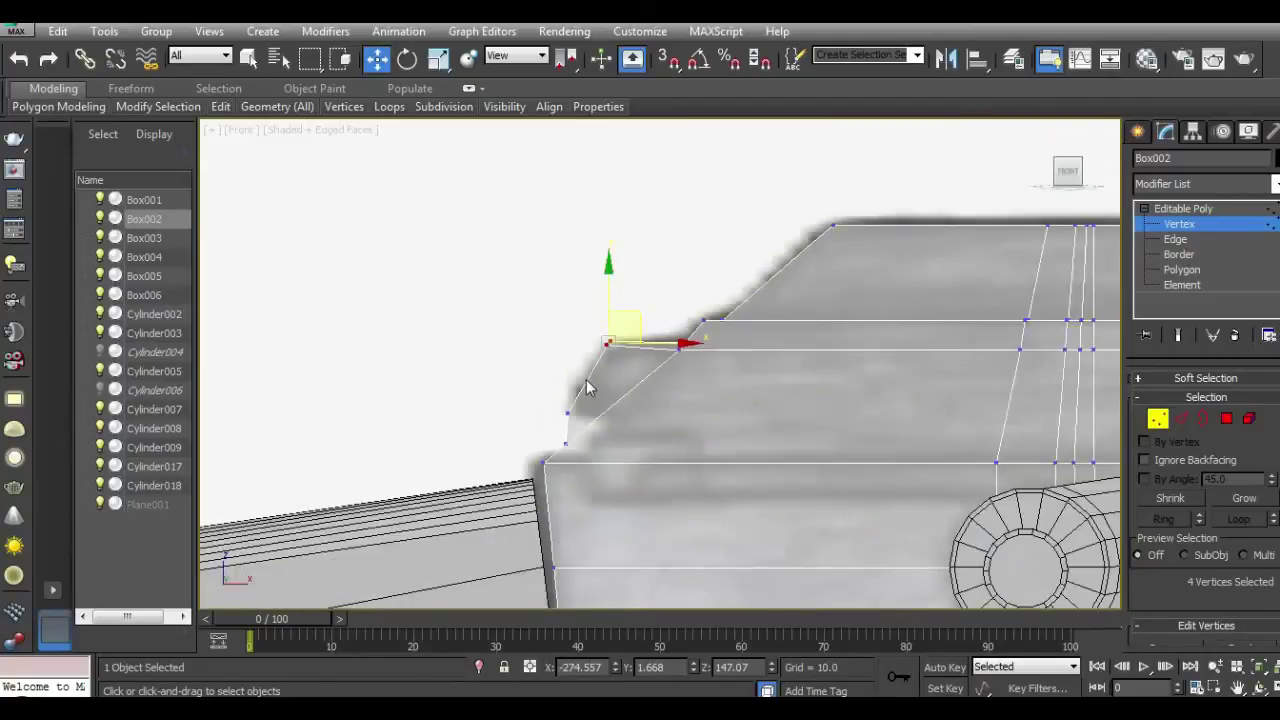
scroll(583, 432, up, 1)
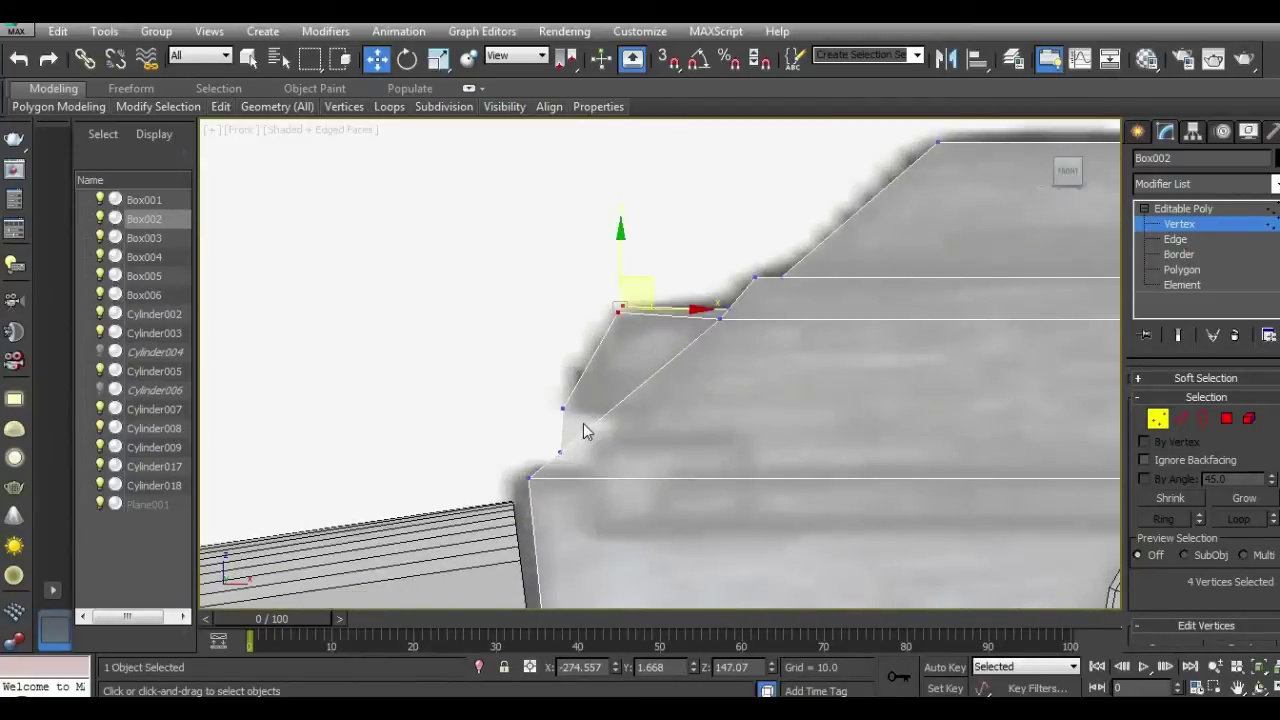
alt+middle_drag(617, 425, 617, 425)
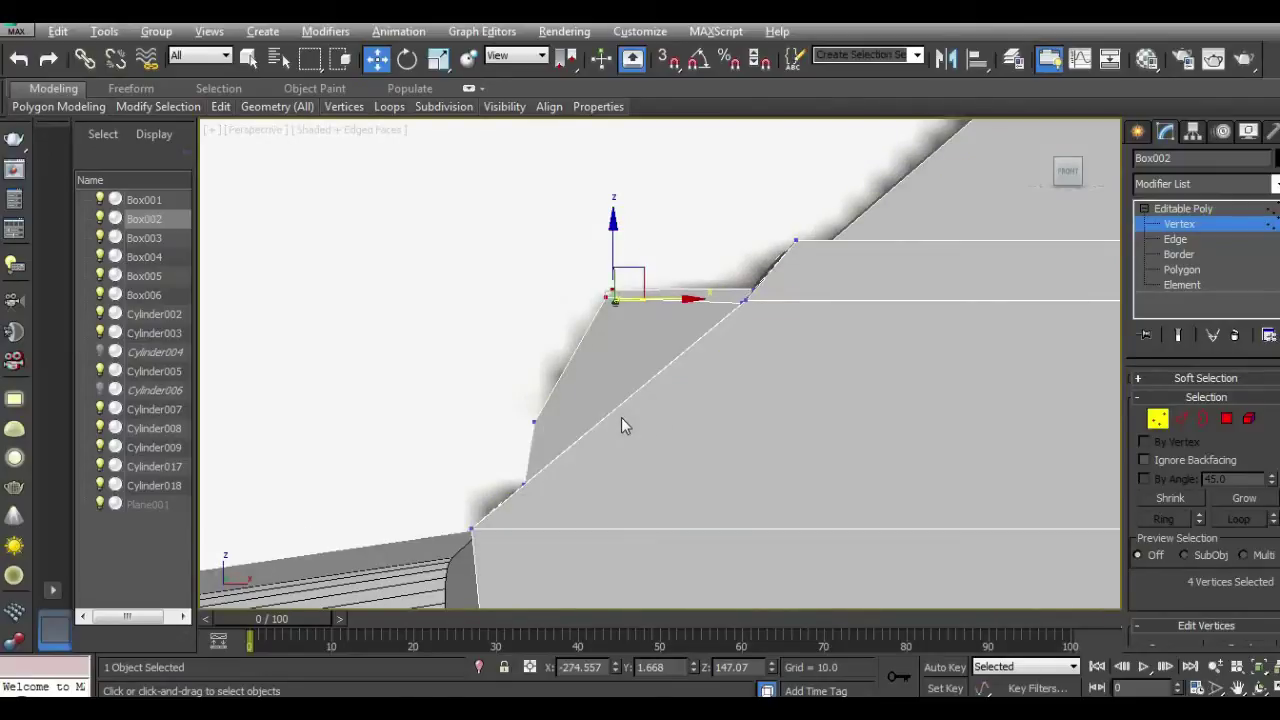
drag(1055, 185, 57, 584)
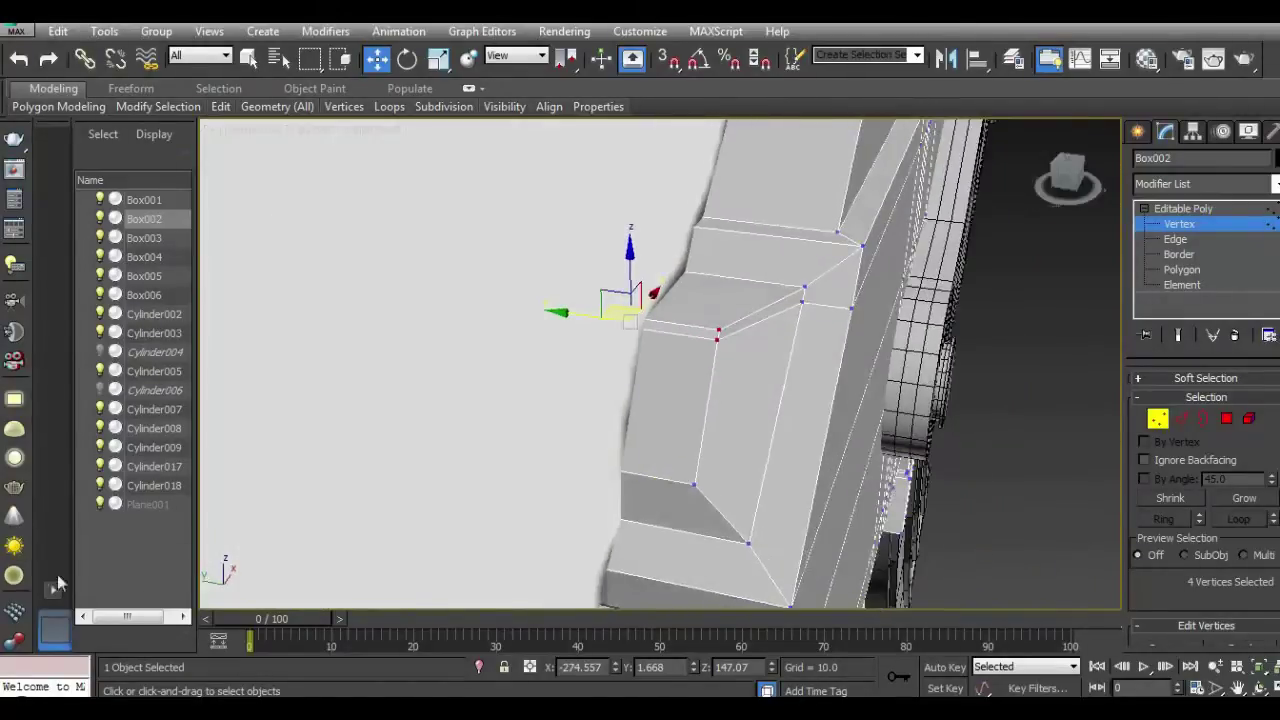
key(shift+z)
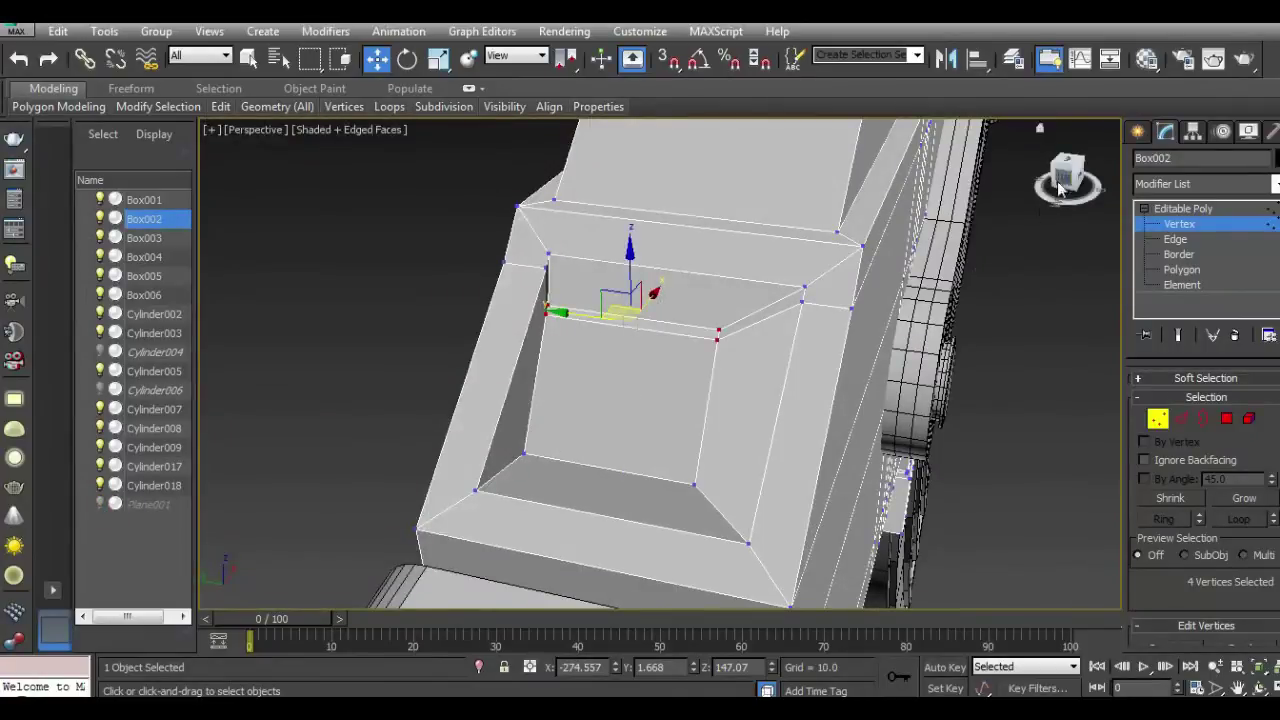
mouse_move(1117, 179)
mouse_down()
mouse_move(203, 172)
mouse_move(898, 243)
mouse_up()
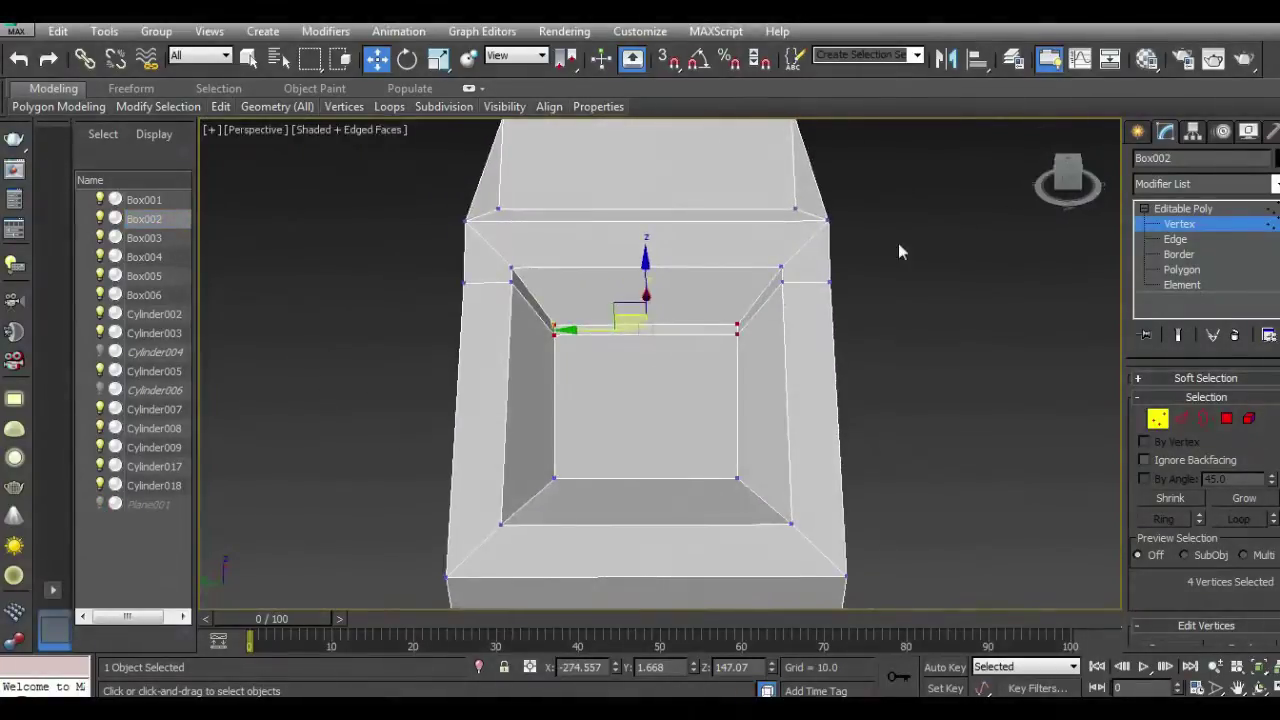
Step: Shift one rim edge of the recess slightly along X in Edge mode
click(1181, 419)
click(680, 324)
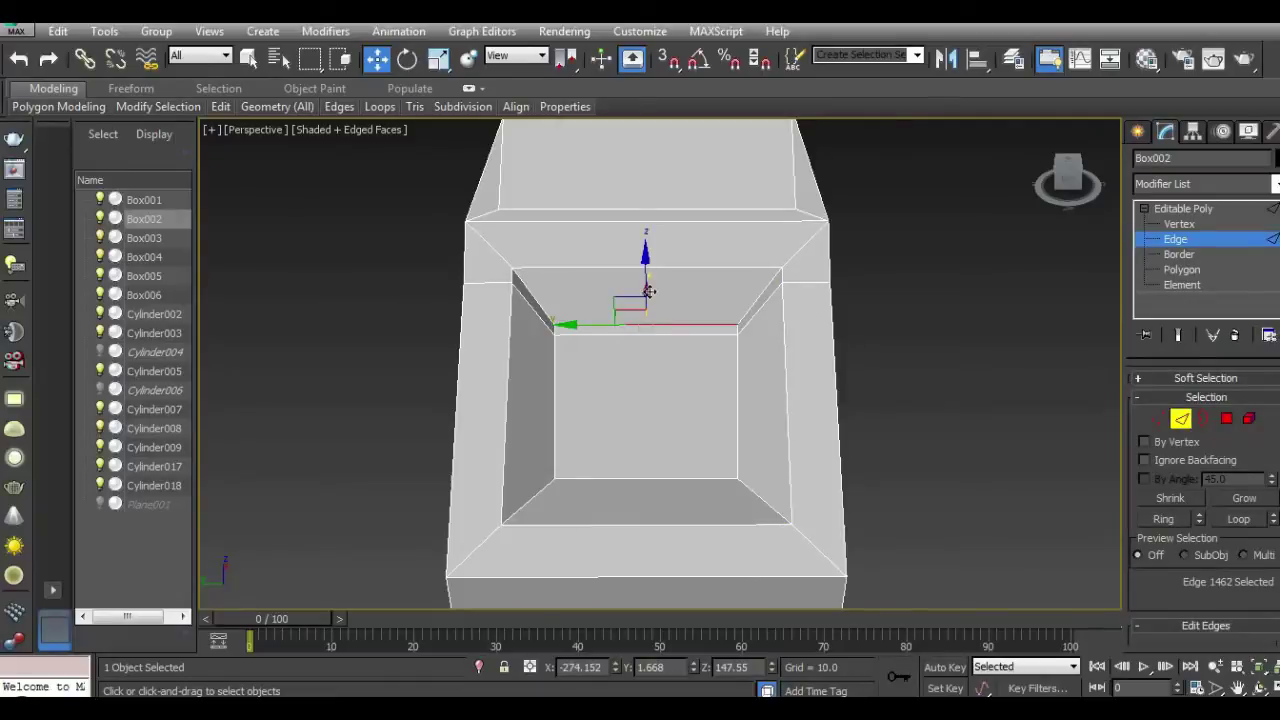
drag(1068, 180, 954, 162)
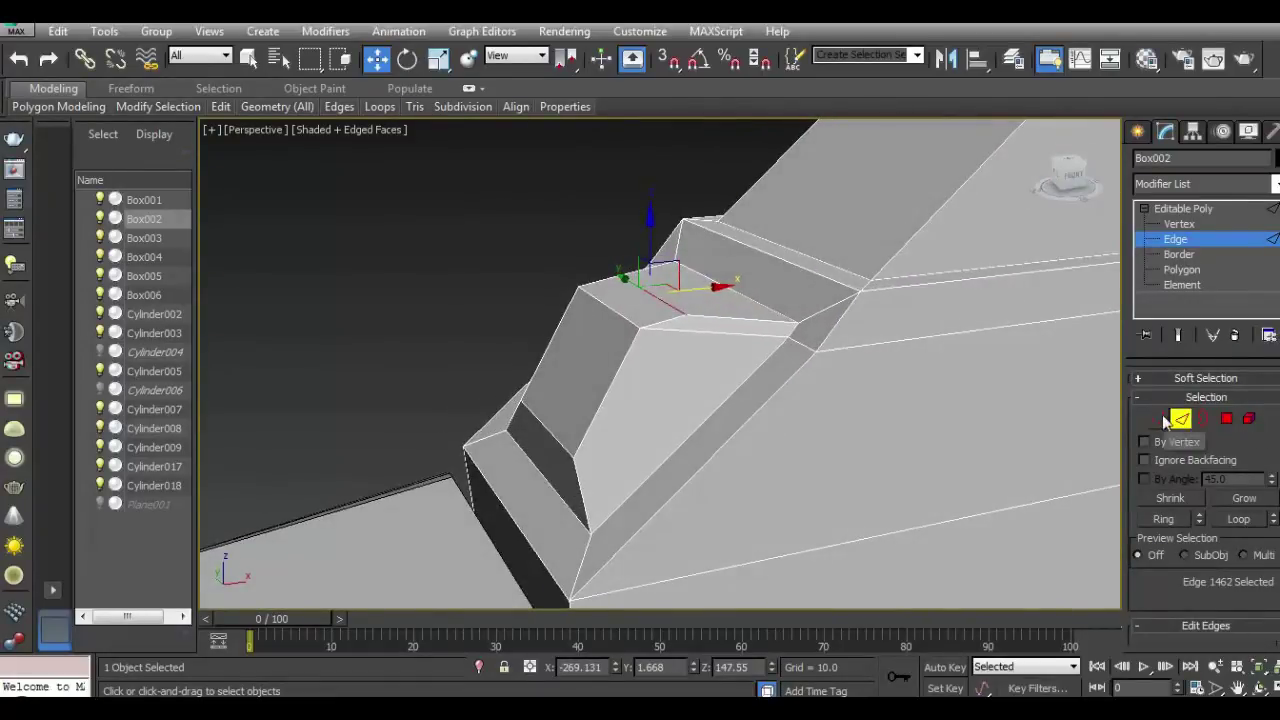
click(628, 318)
drag(657, 298, 686, 297)
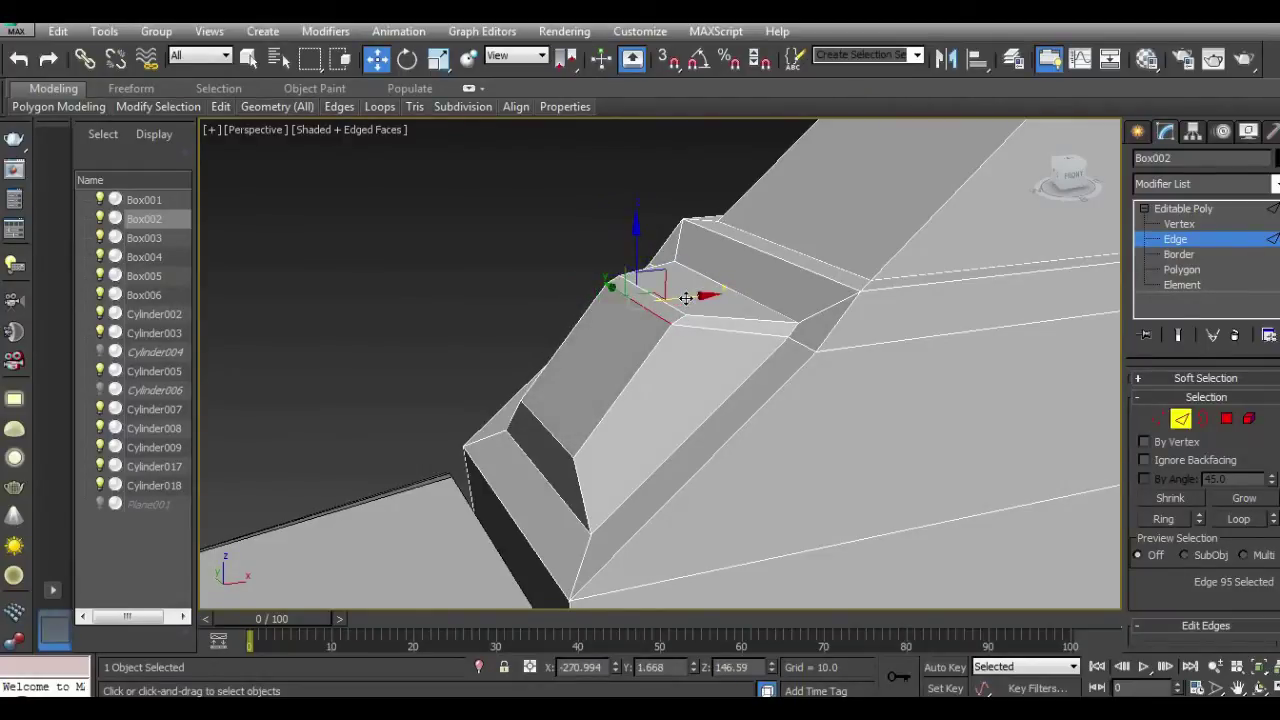
Step: Loop-select the six faces around the raised block and inset them as a trial
click(1229, 420)
click(768, 393)
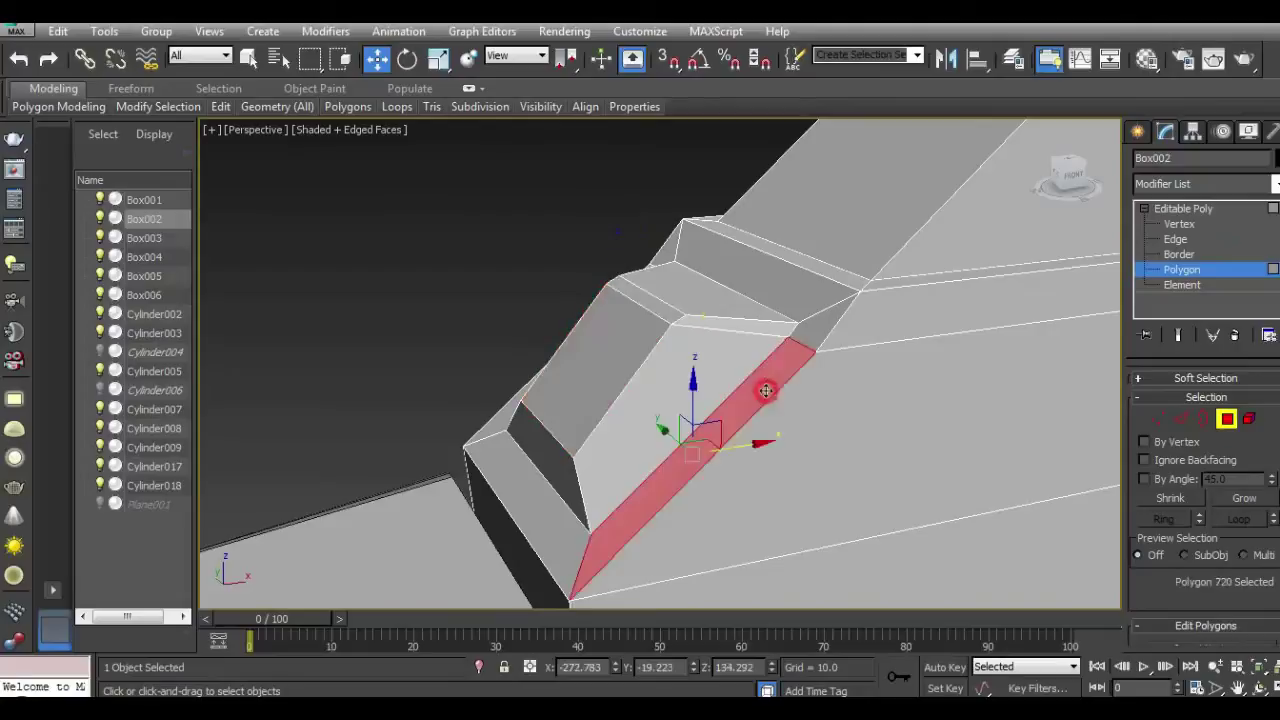
shift+click(800, 337)
scroll(1220, 600, down, 3)
scroll(1220, 600, down, 2)
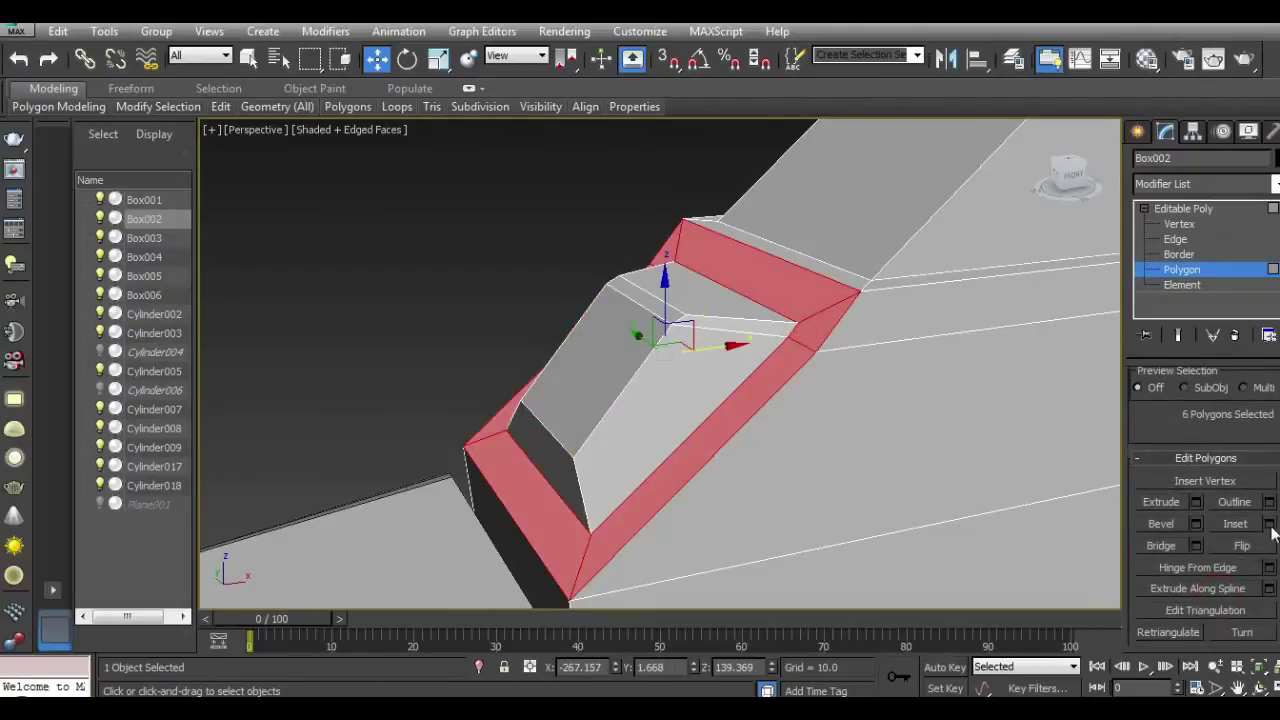
click(1268, 523)
drag(855, 440, 869, 462)
click(855, 468)
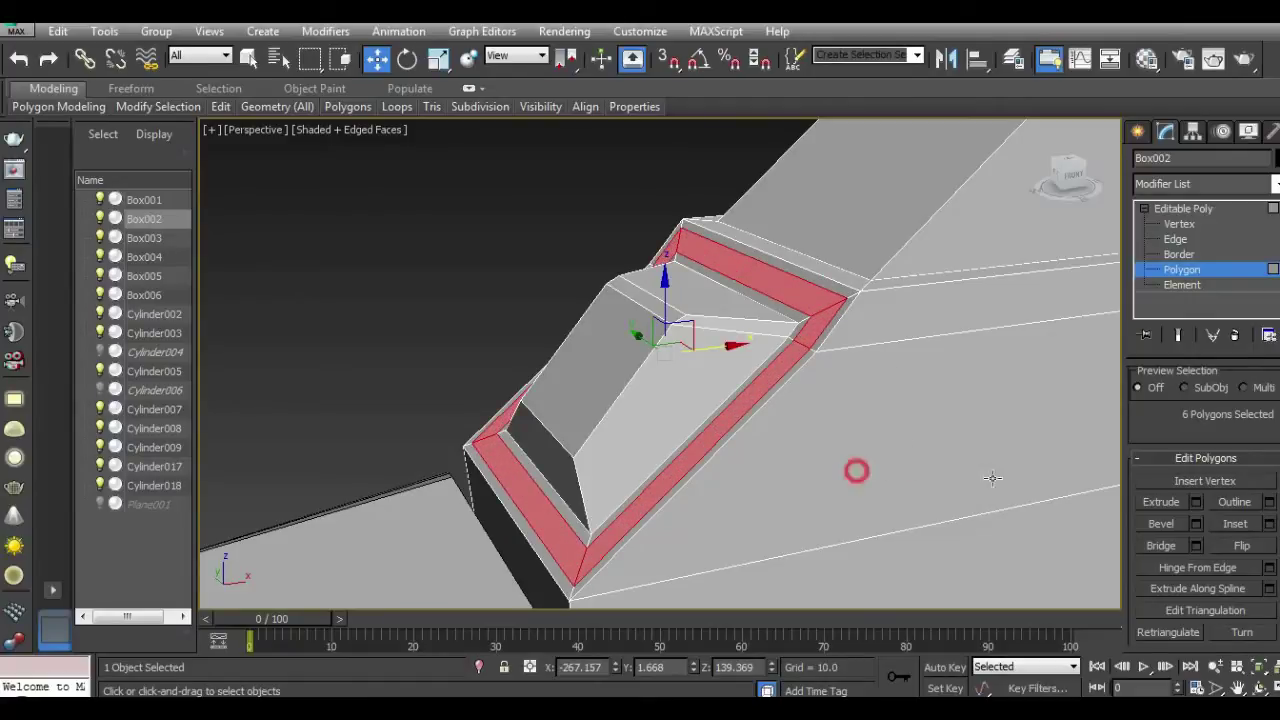
Step: Cancel a trial extrusion, undo the inset and clear the face selection
click(1197, 502)
drag(855, 440, 896, 512)
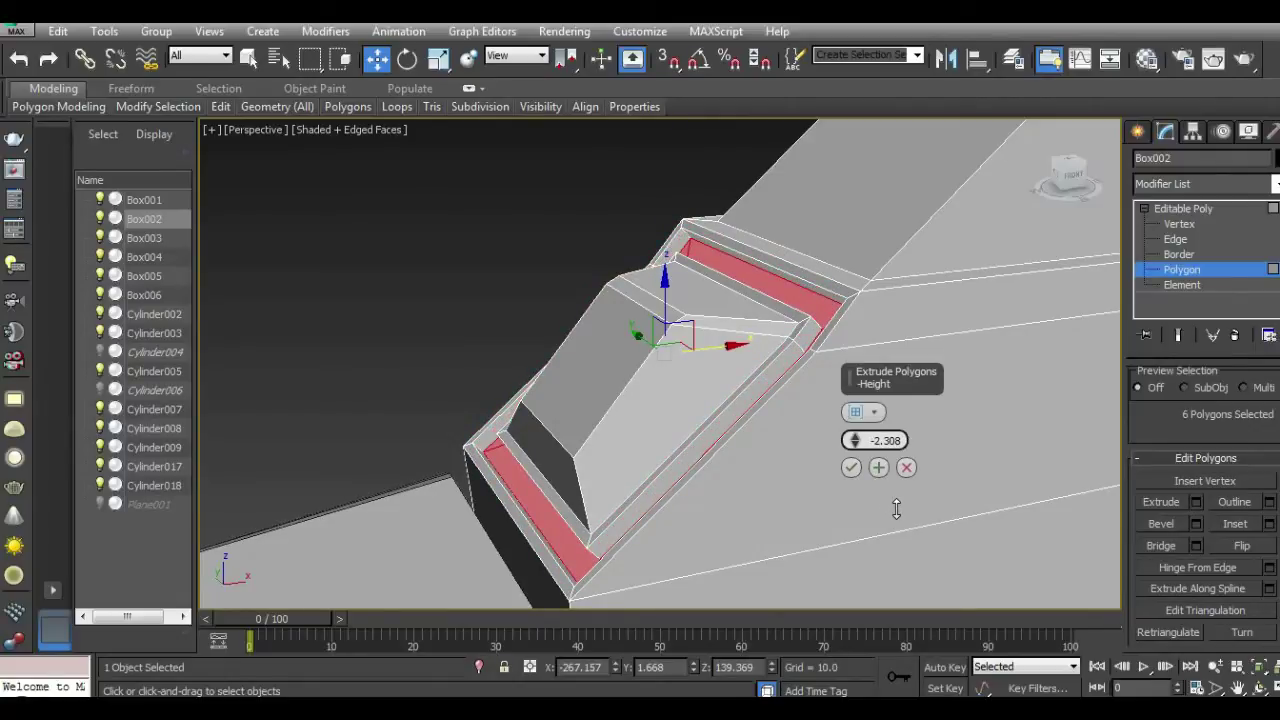
click(906, 467)
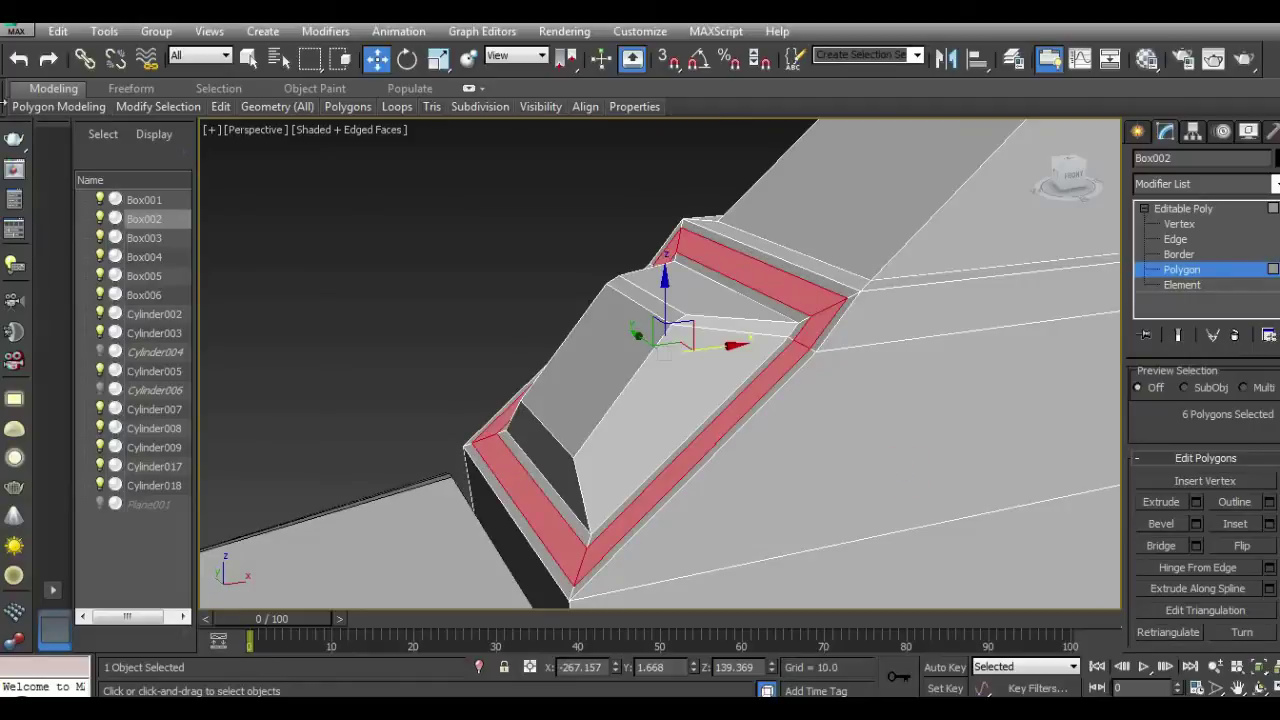
click(22, 61)
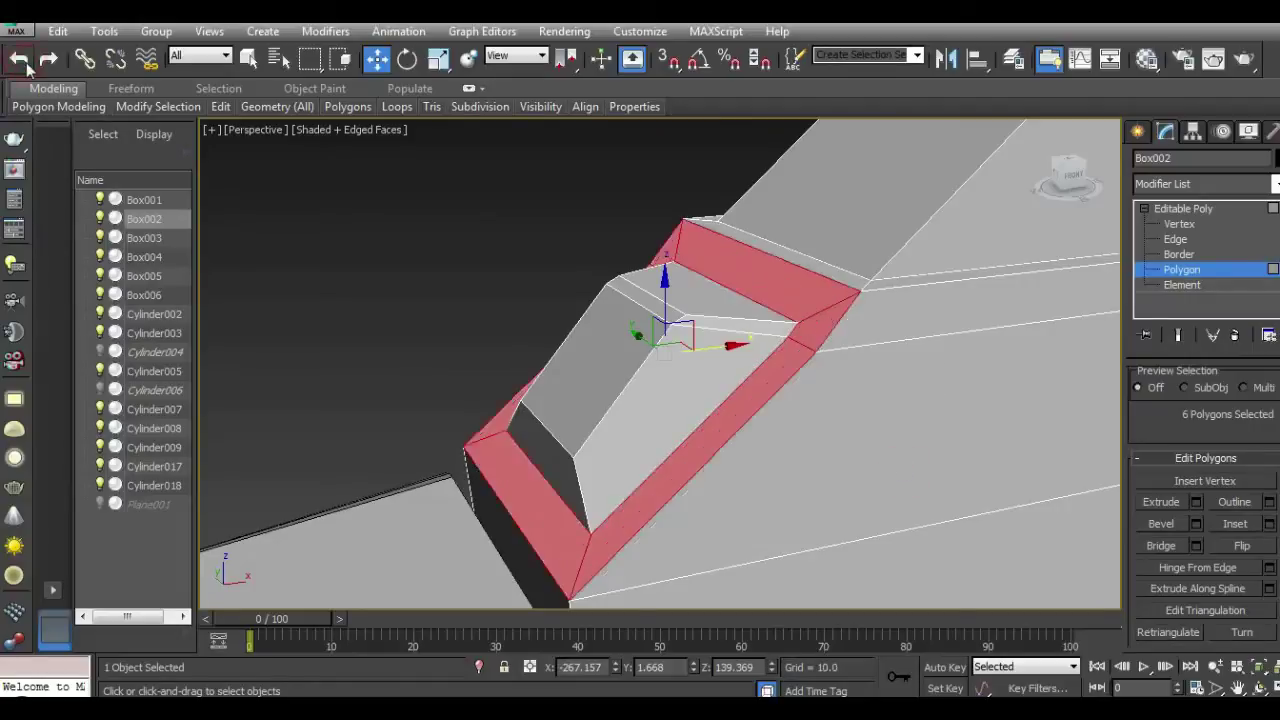
click(464, 208)
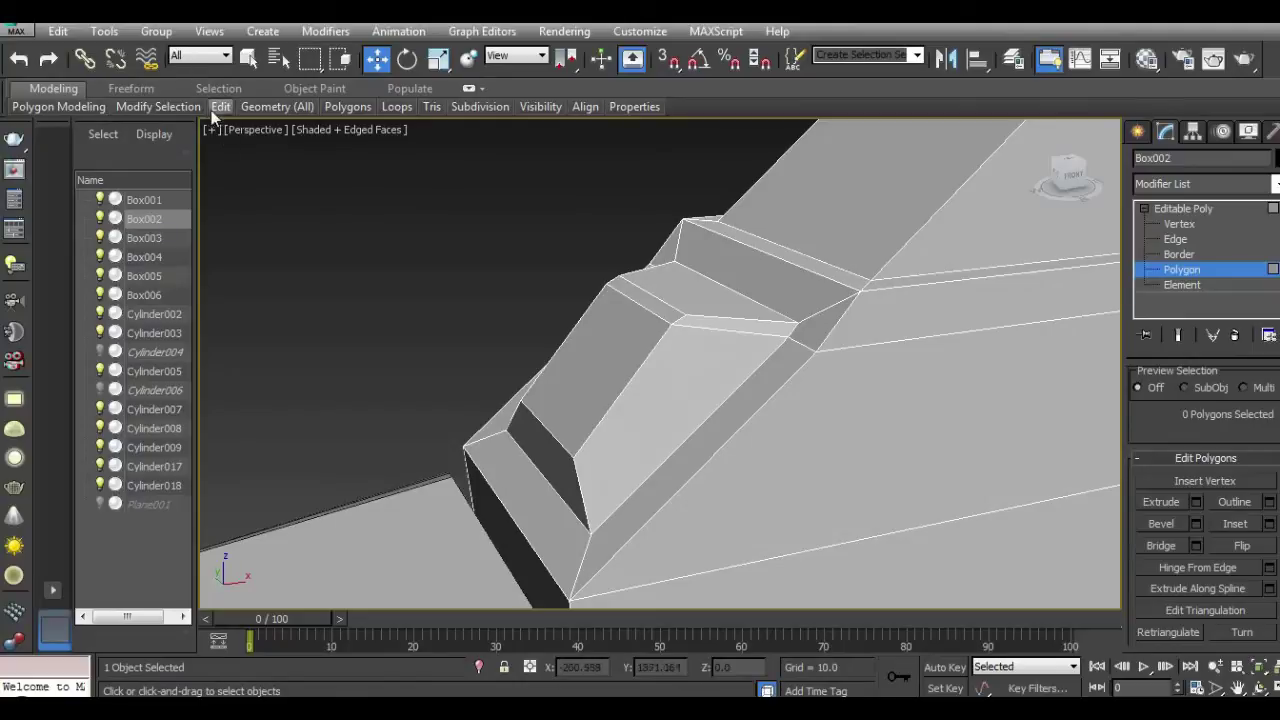
Step: Try a Swift Loop across the lower faces, then undo it
mouse_move(220, 106)
click(376, 145)
click(591, 545)
click(22, 59)
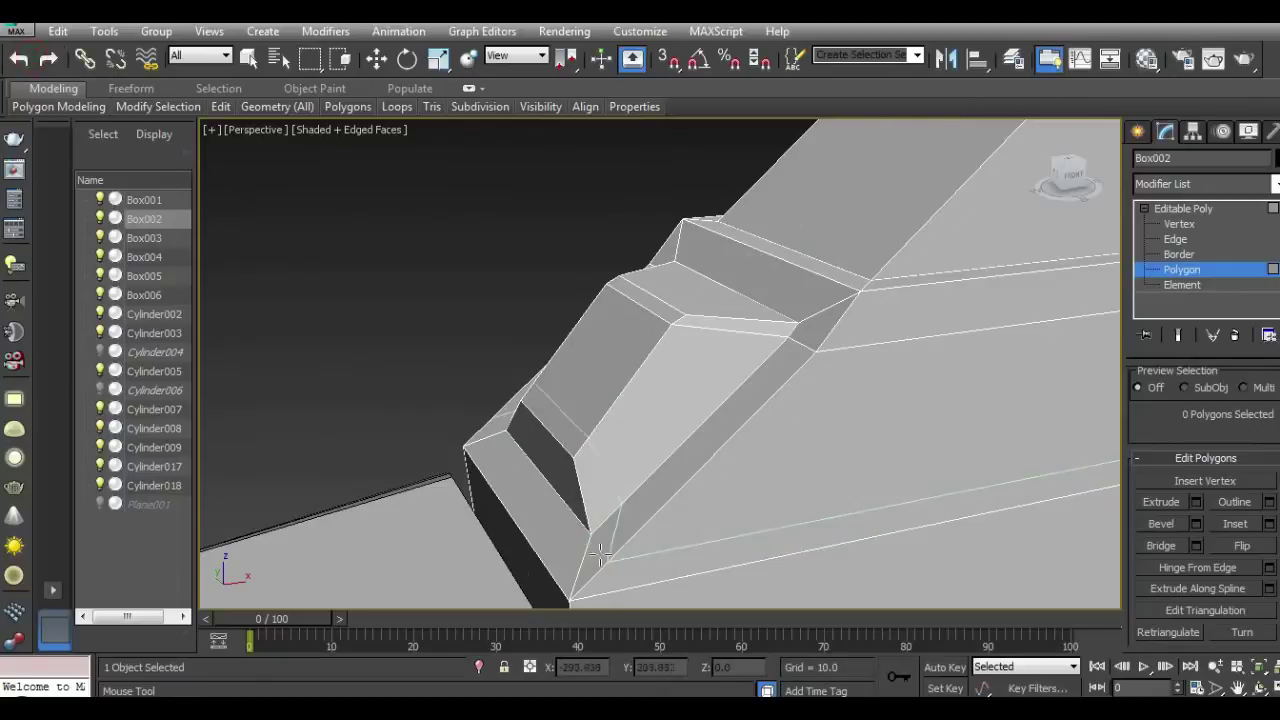
key(w)
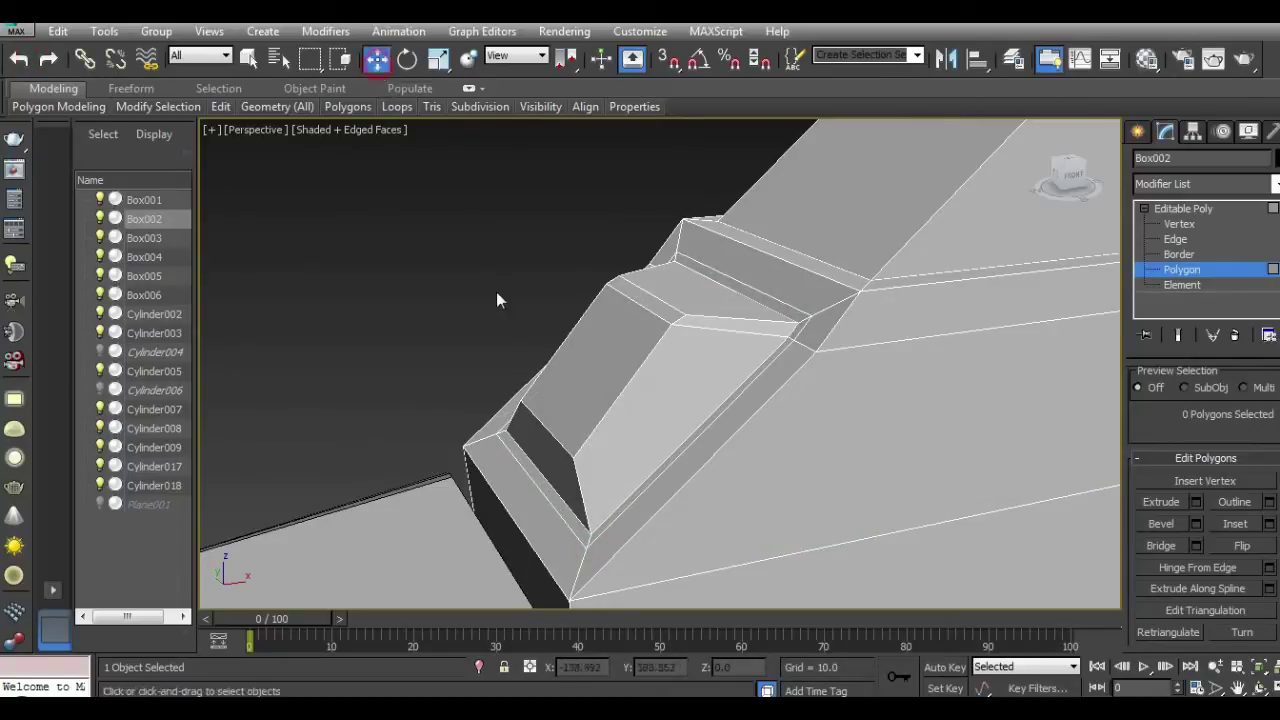
Step: Extrude the loop of six faces to a negative height, then deselect Box002
shift+click(592, 530)
click(1196, 501)
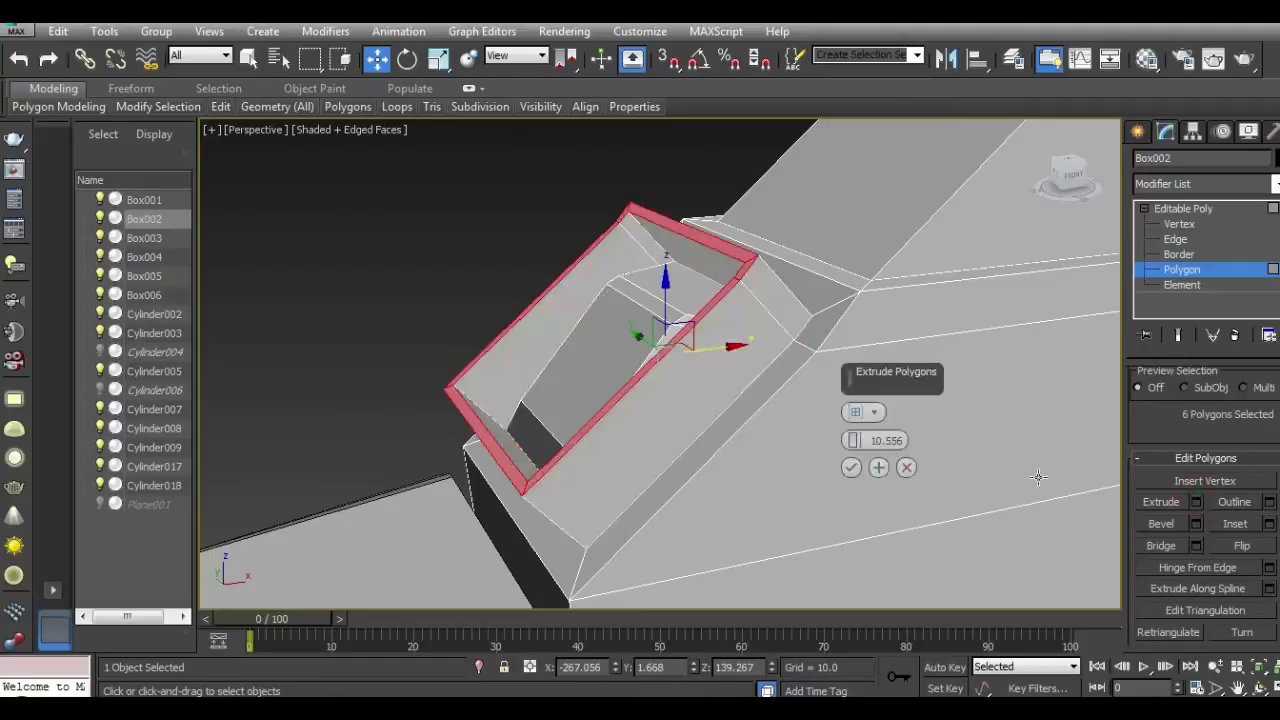
drag(853, 440, 941, 527)
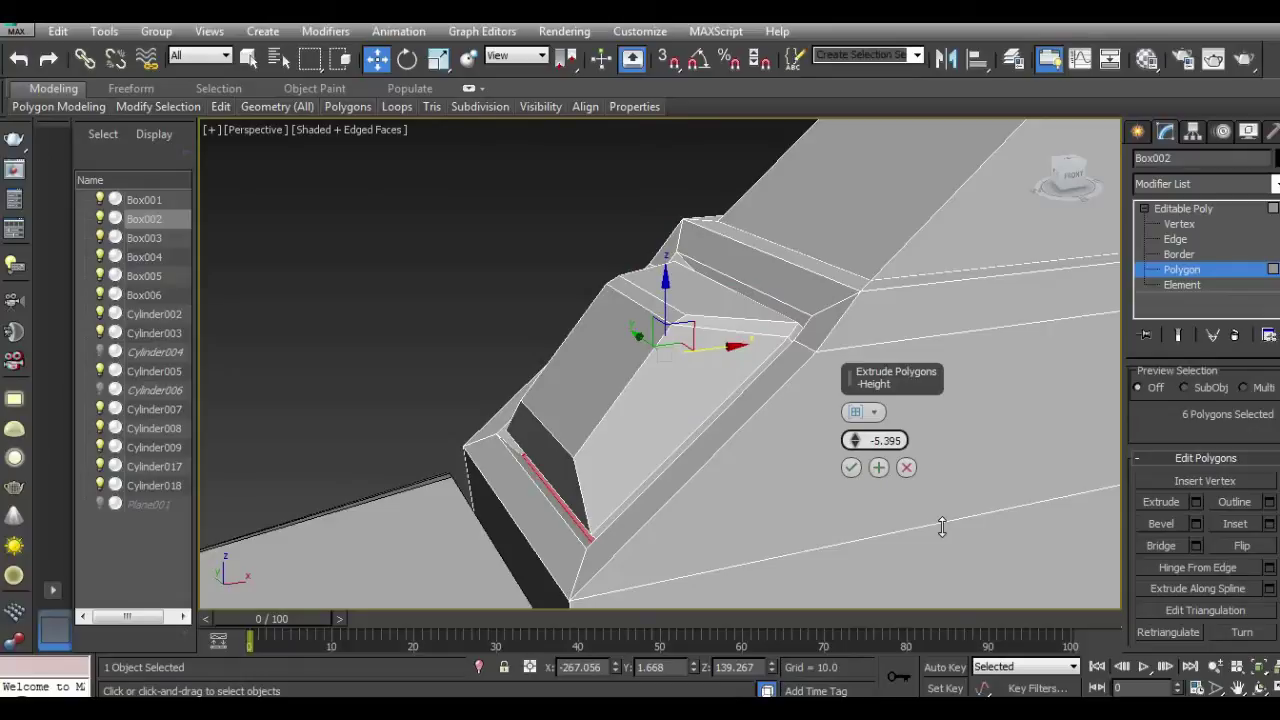
click(851, 467)
click(1185, 208)
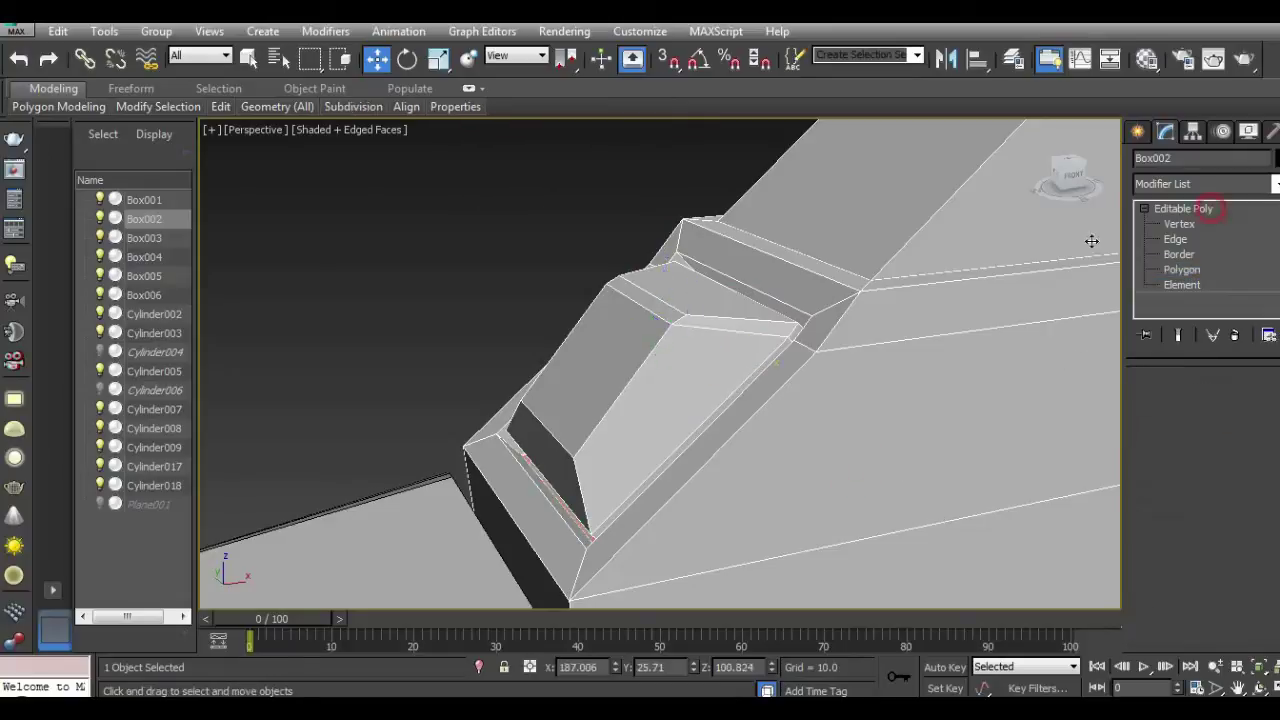
click(477, 355)
scroll(477, 355, down, 5)
scroll(477, 355, down, 3)
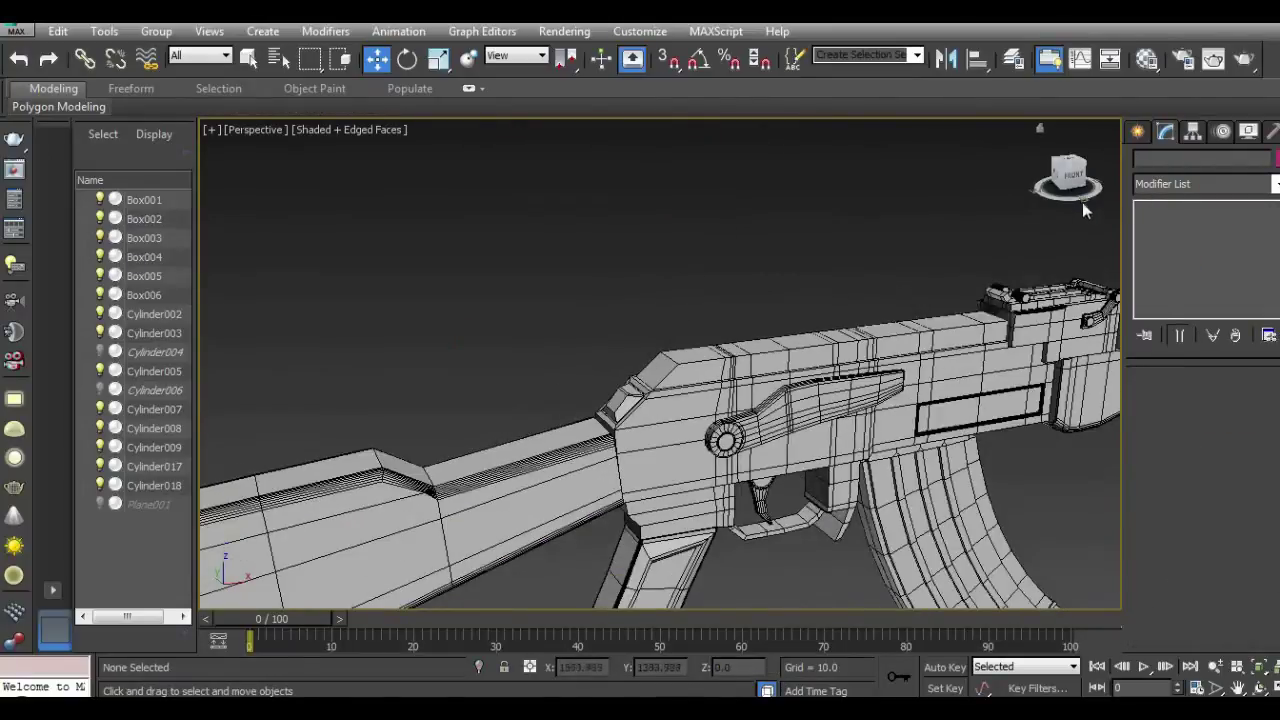
Step: Select the raised block's two top faces on Box002 and move them up along Z
scroll(604, 412, up, 5)
scroll(606, 408, up, 3)
click(624, 376)
click(1226, 418)
click(645, 321)
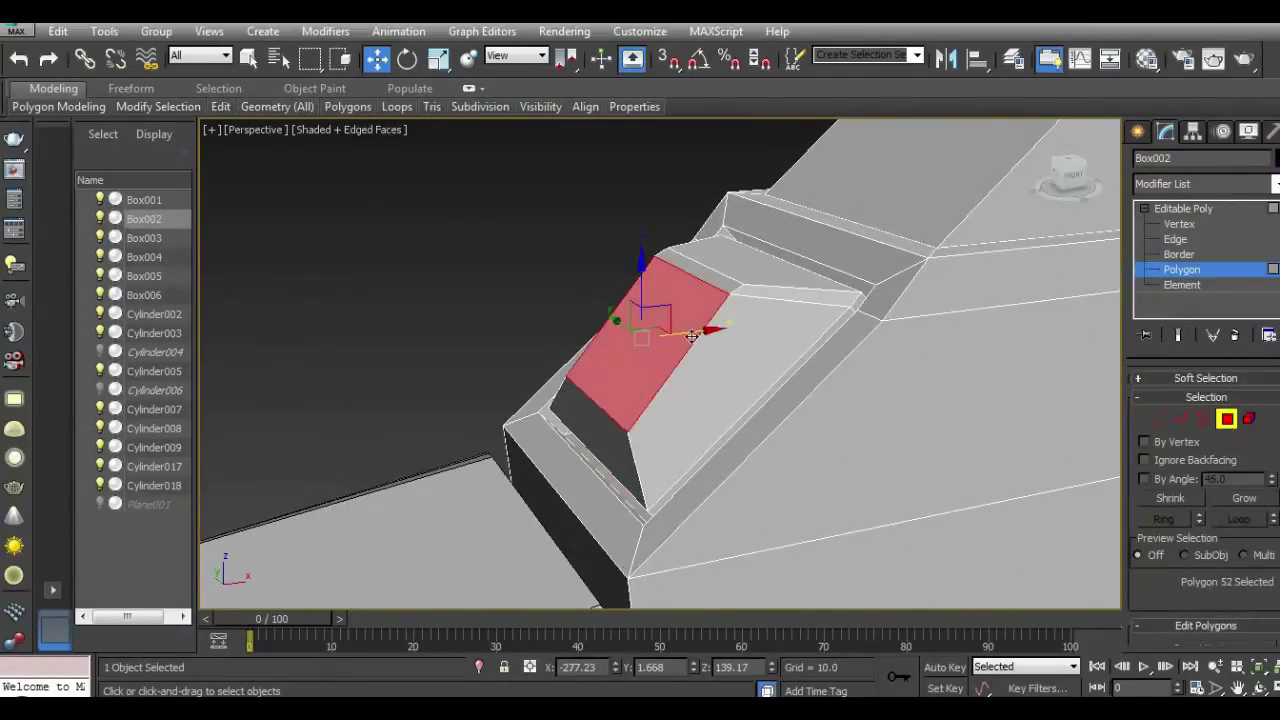
drag(691, 336, 676, 325)
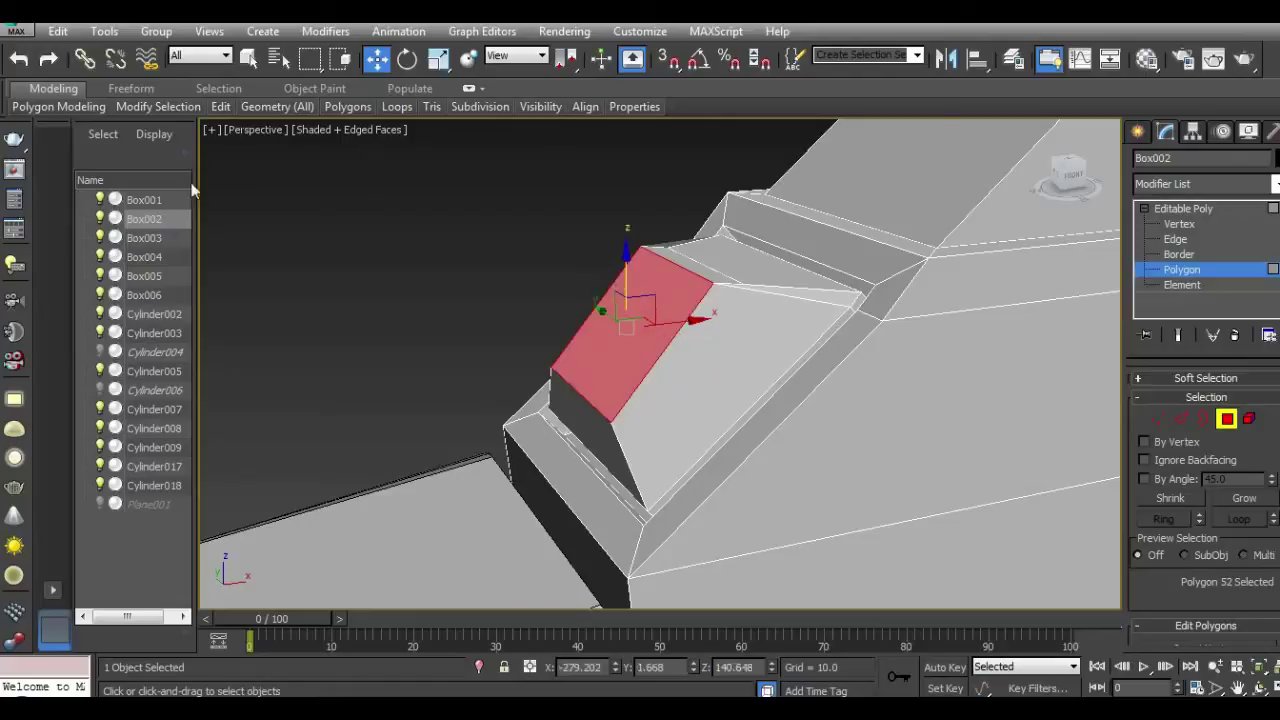
key(ctrl+z)
ctrl+click(676, 268)
drag(676, 268, 638, 234)
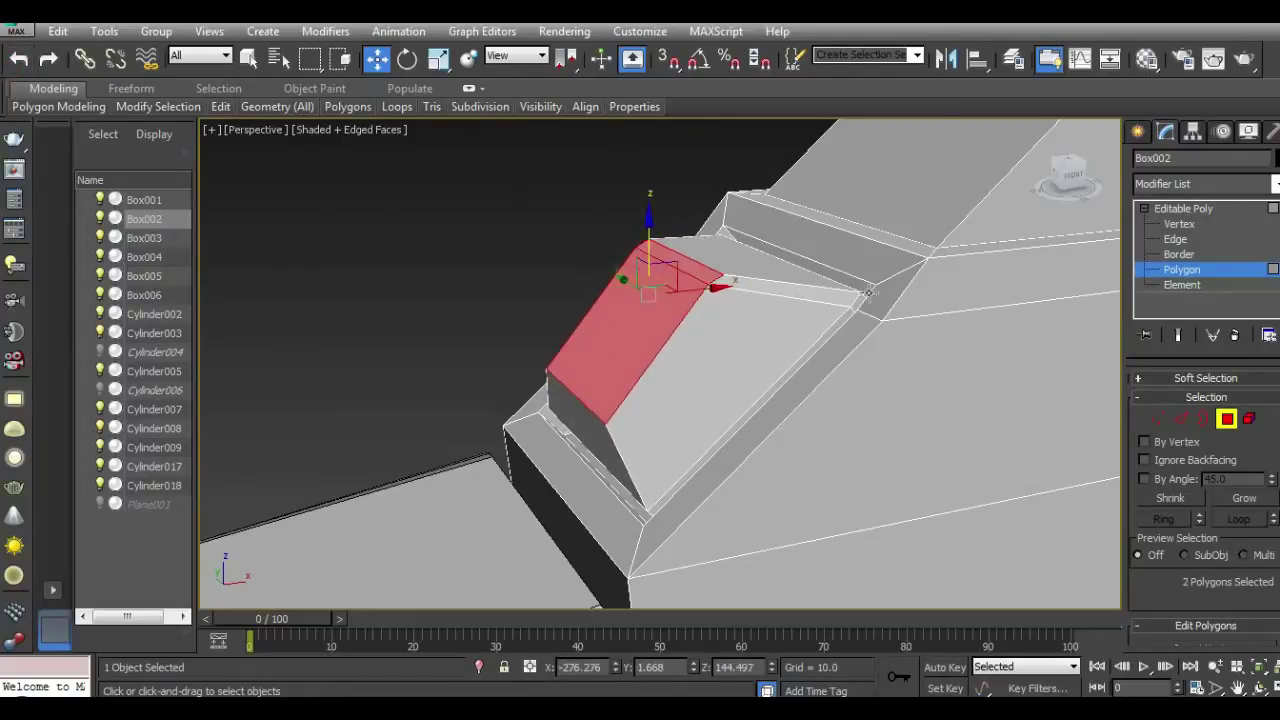
Step: Ring-select the six crossing edges and Connect them with 2 segments at Pinch 98
click(1176, 240)
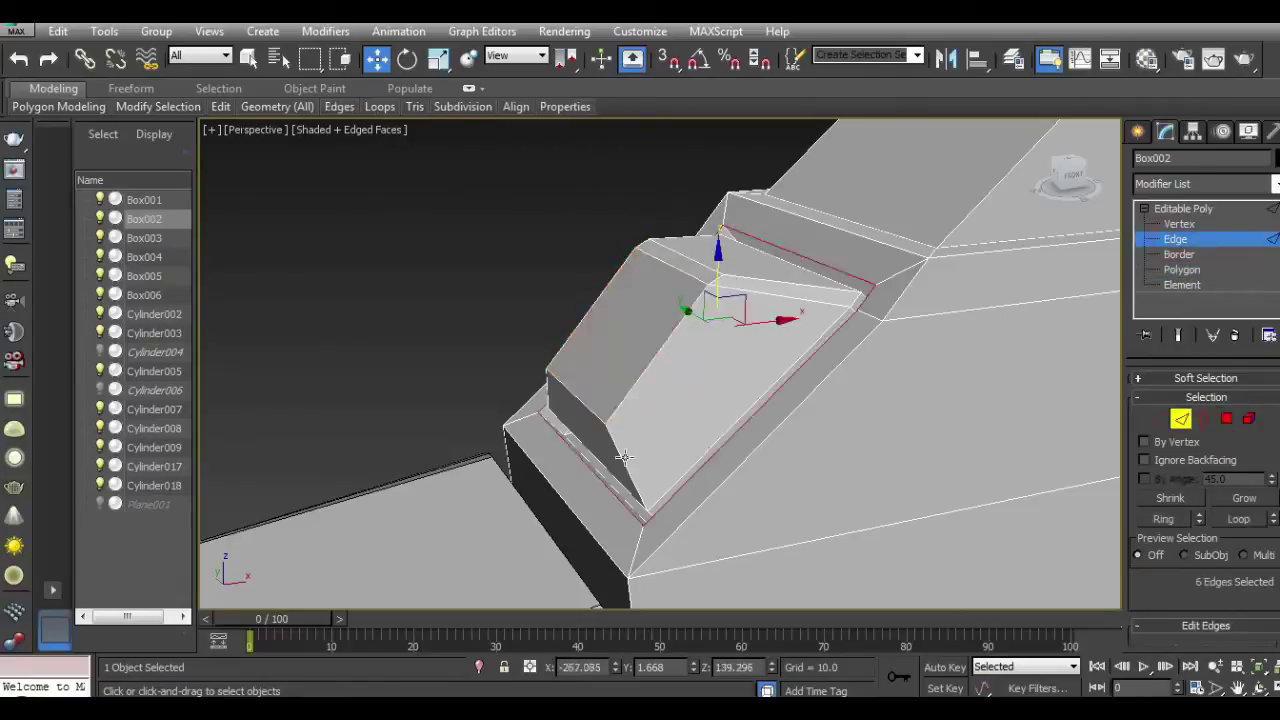
click(620, 455)
click(1163, 518)
scroll(1204, 572, down, 5)
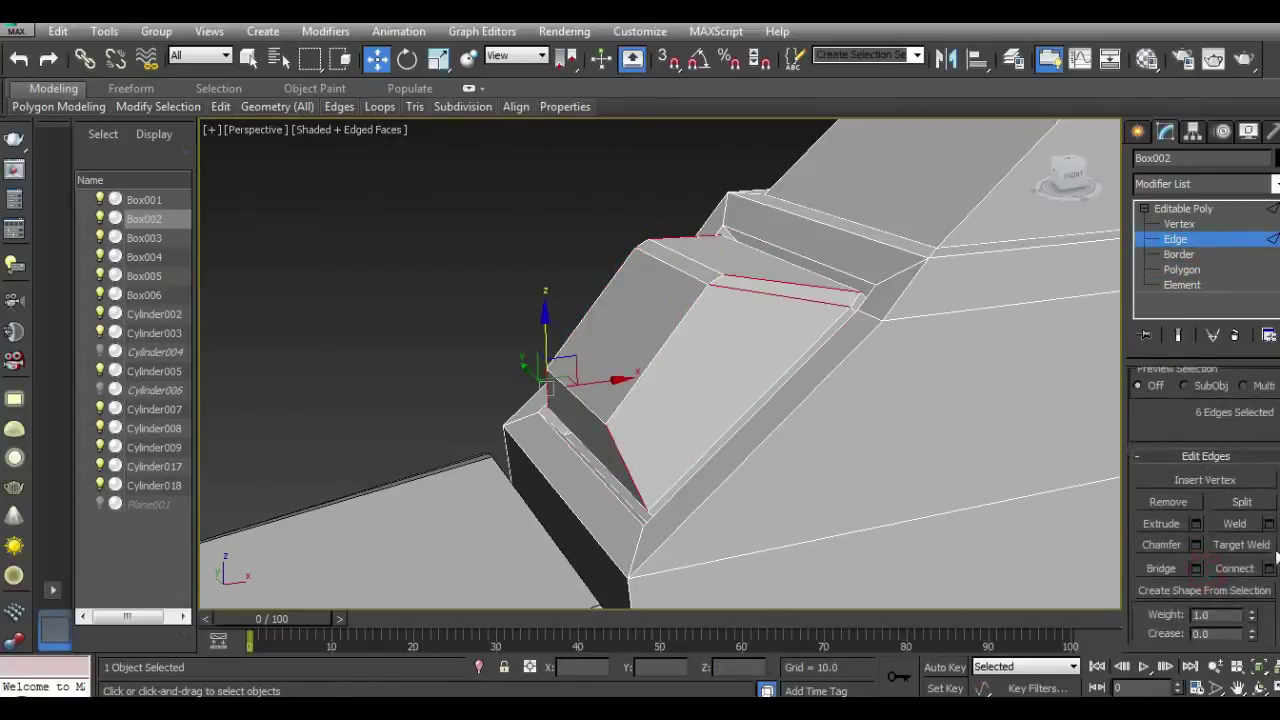
click(1268, 568)
click(850, 415)
drag(853, 440, 869, 142)
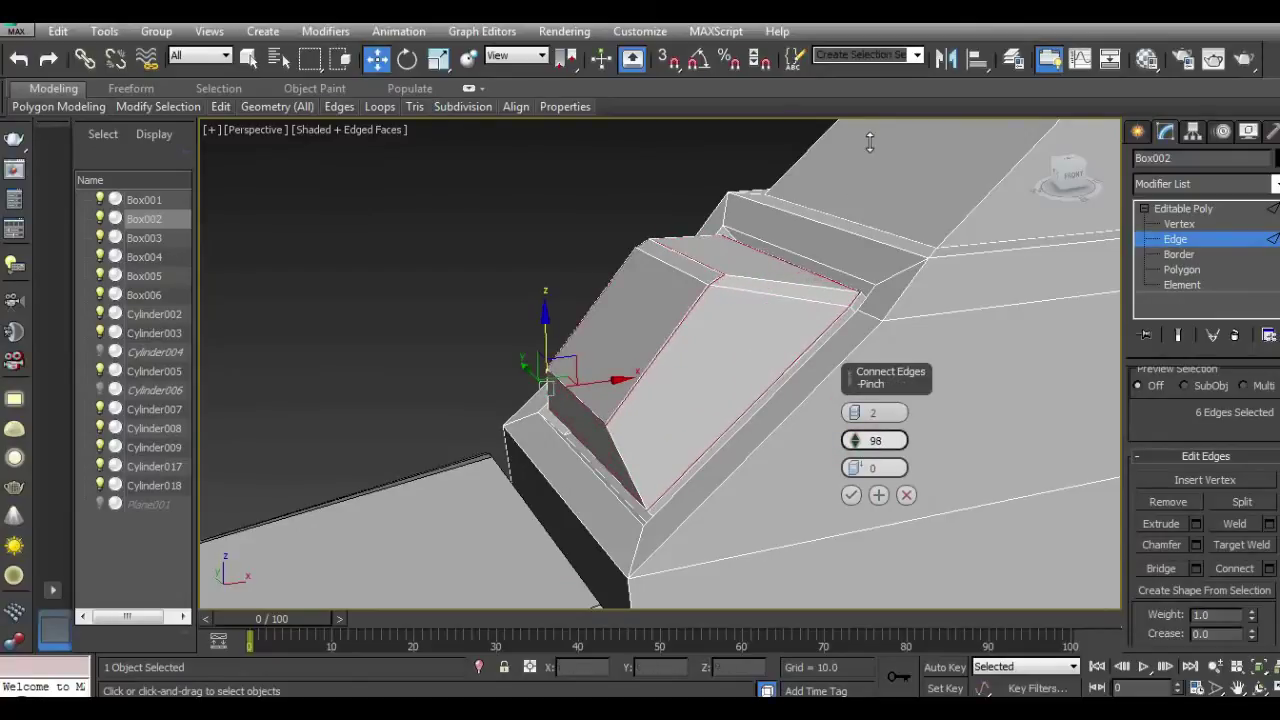
click(846, 494)
key(2)
click(492, 282)
Step: Switch the viewport to Realistic shading with Edged Faces off, then orbit around the rifle
key(z)
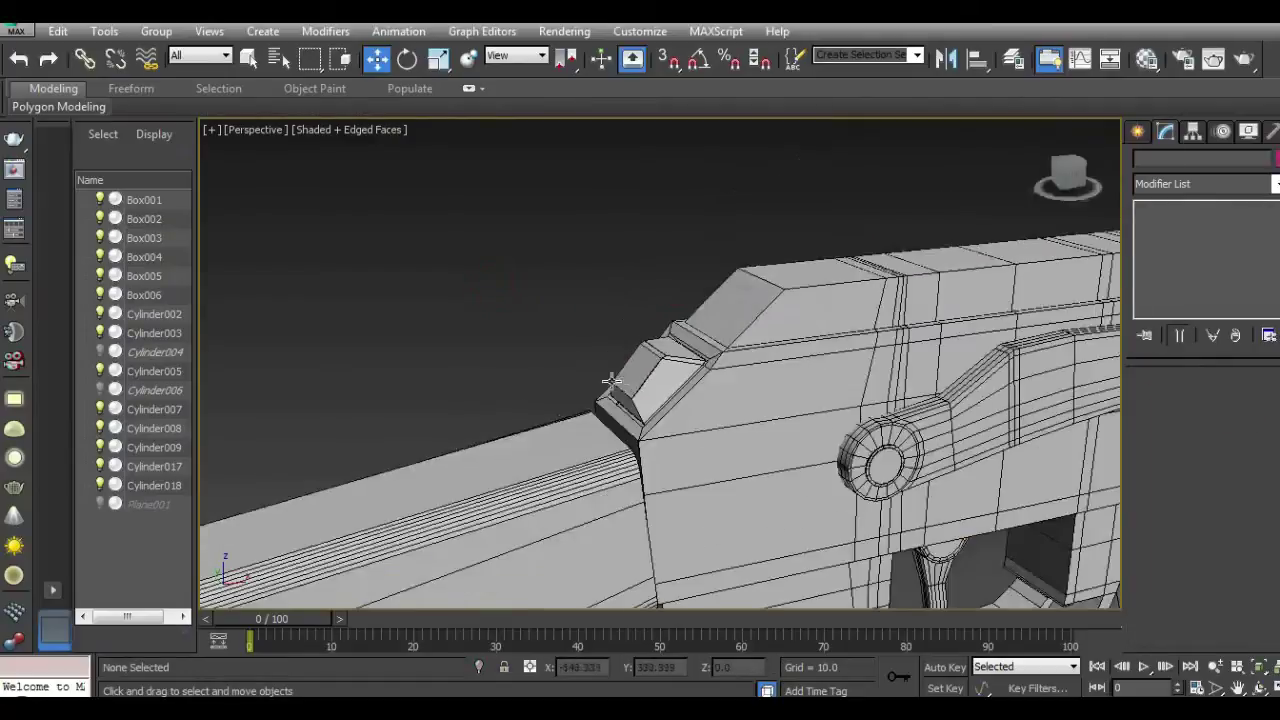
mouse_move(1066, 178)
mouse_down()
mouse_move(236, 176)
mouse_move(377, 209)
mouse_move(232, 178)
mouse_move(343, 126)
mouse_up()
click(313, 134)
click(365, 151)
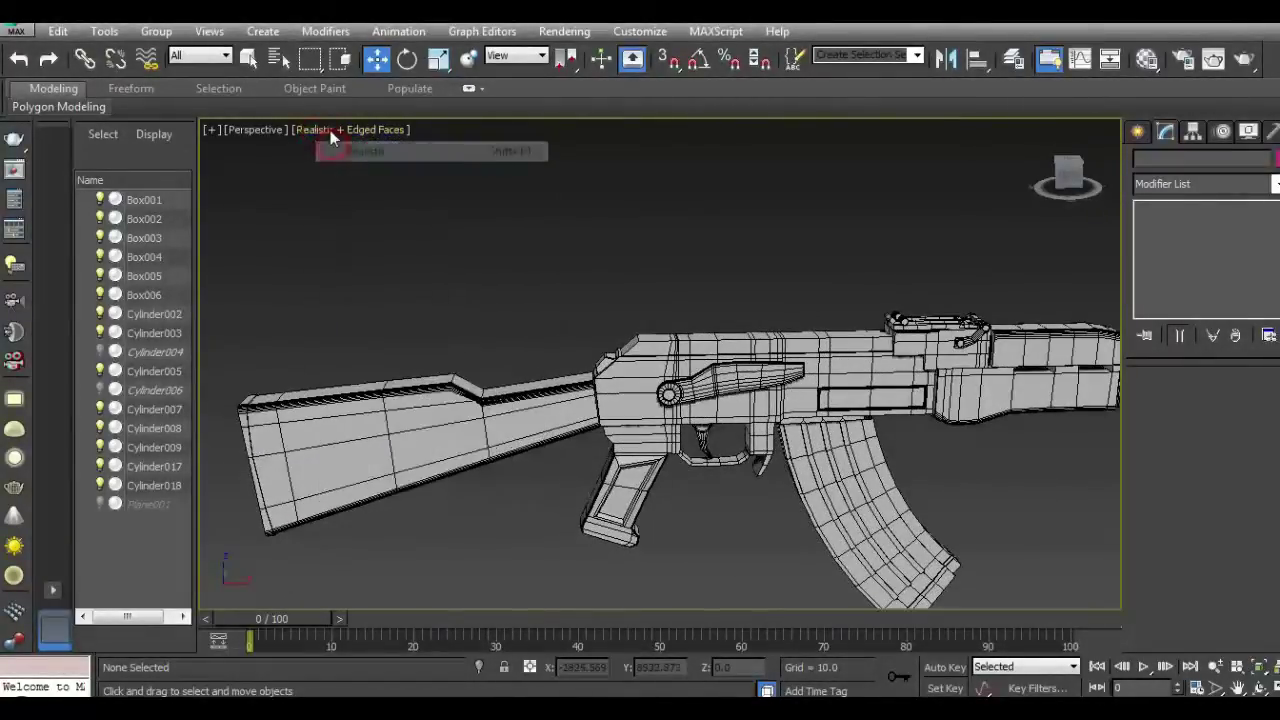
click(369, 138)
click(422, 216)
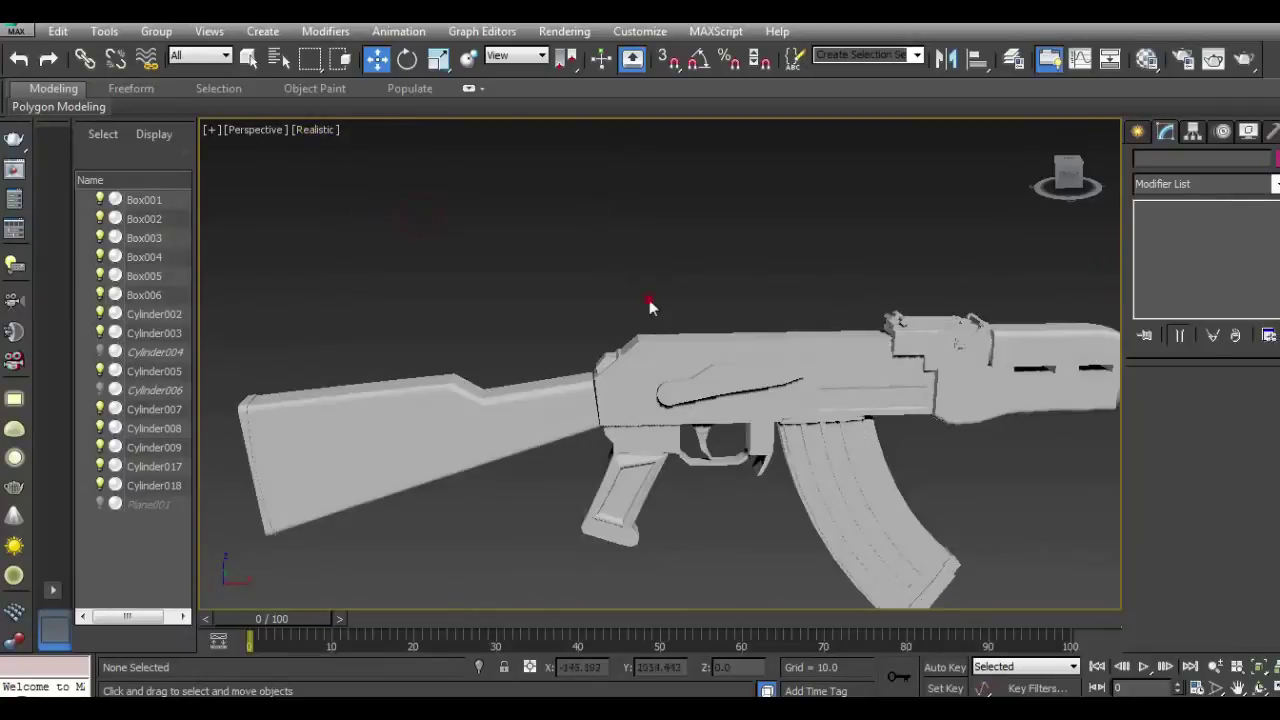
drag(1066, 174, 947, 181)
alt+middle_drag(947, 181, 977, 180)
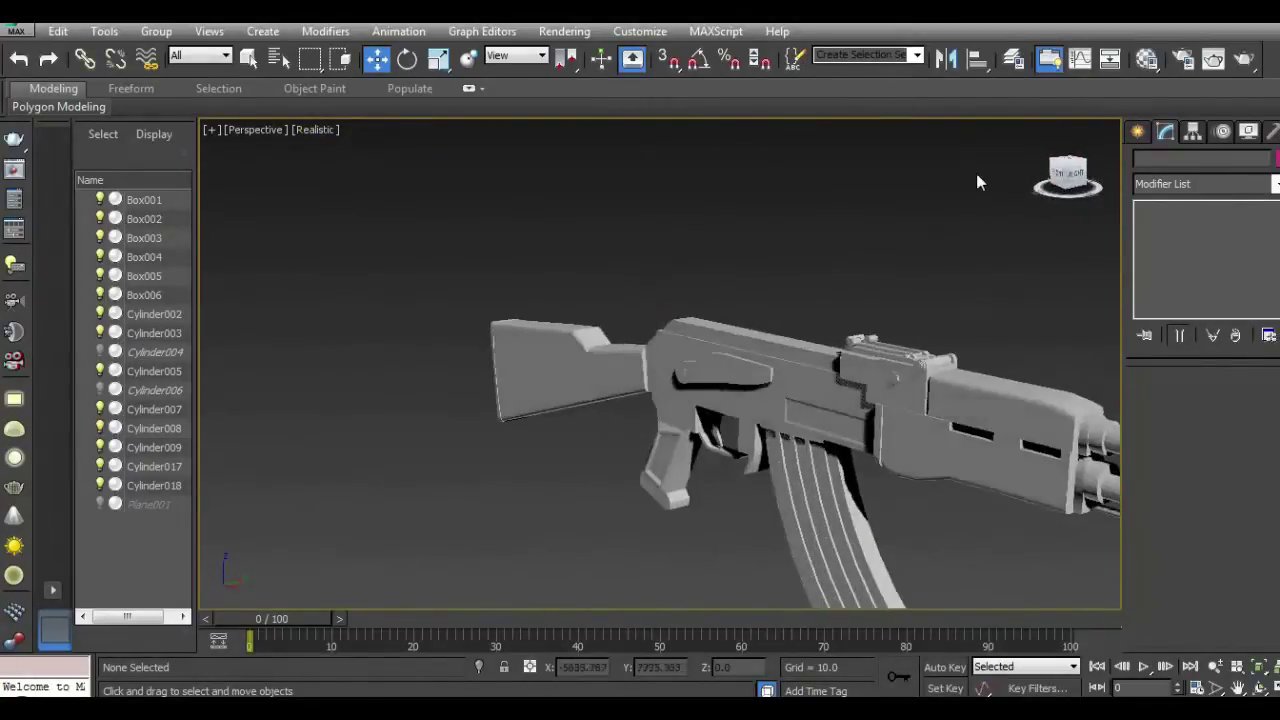
alt+middle_drag(1054, 303, 757, 271)
mouse_move(1068, 176)
mouse_down()
mouse_move(1104, 207)
mouse_move(1085, 155)
mouse_up()
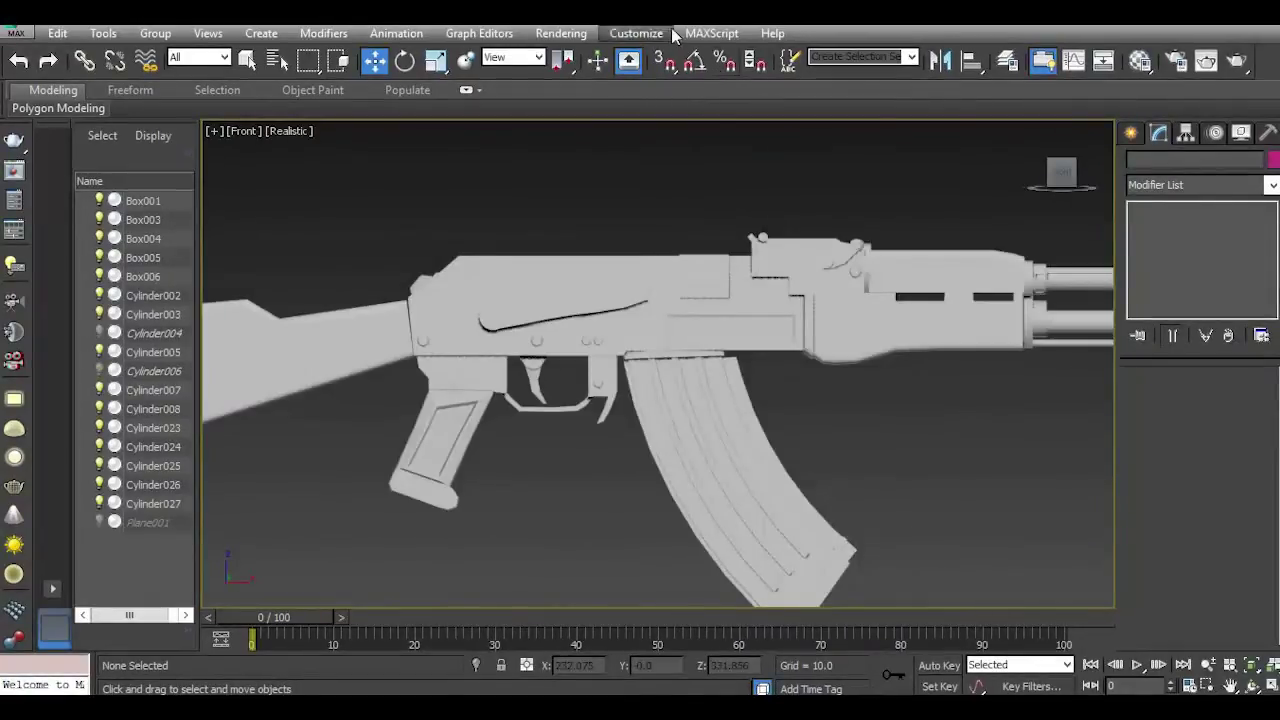
Step: Select the magazine Box004 and delete its Unwrap UVW modifier
click(712, 436)
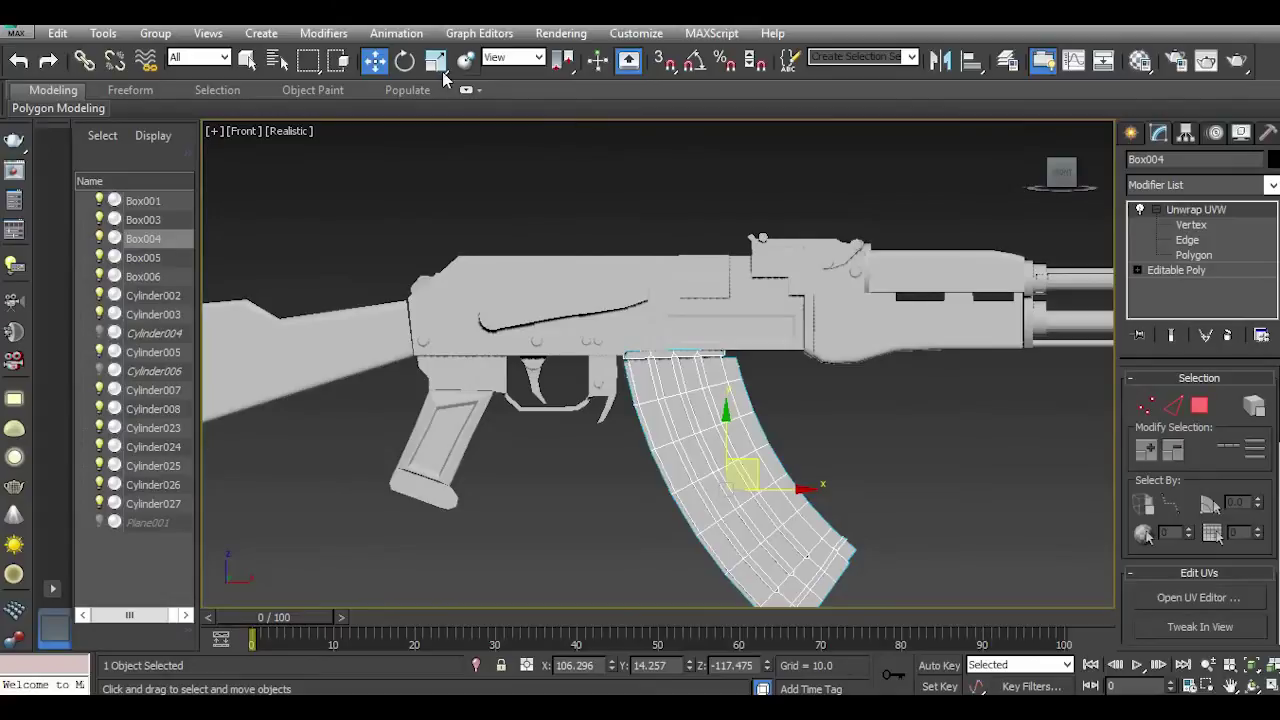
right_click(1222, 209)
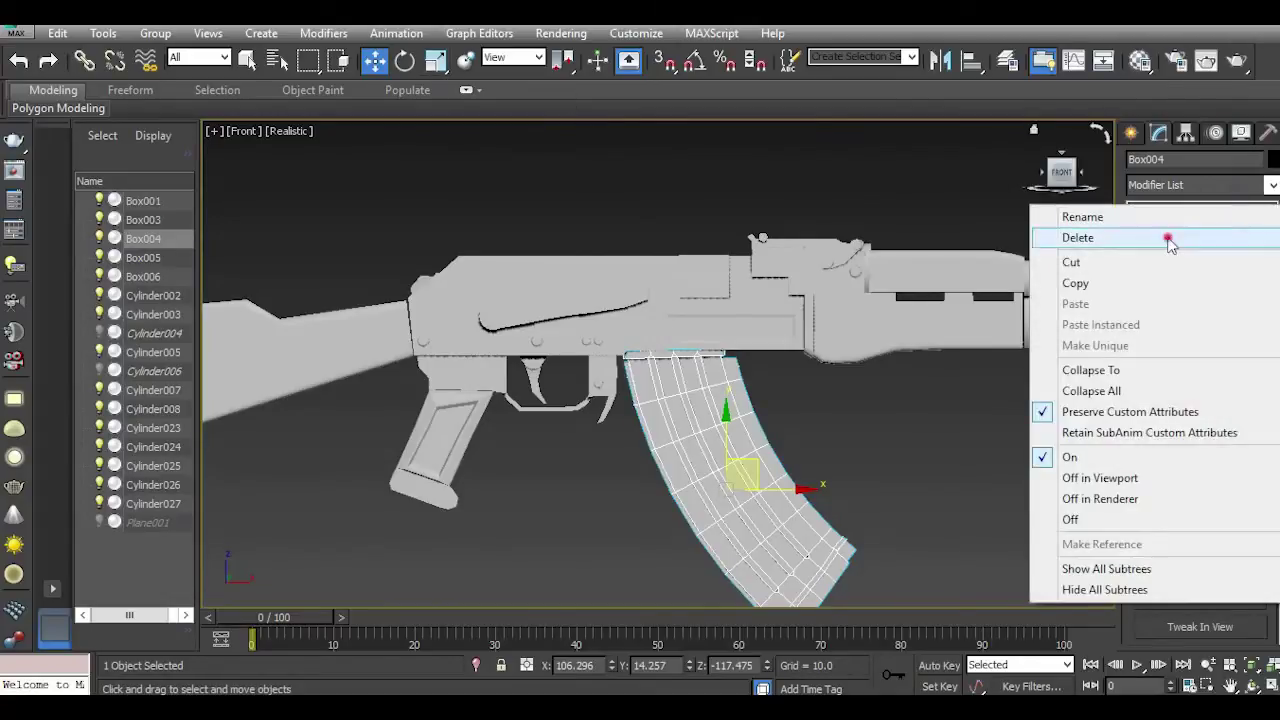
click(1169, 239)
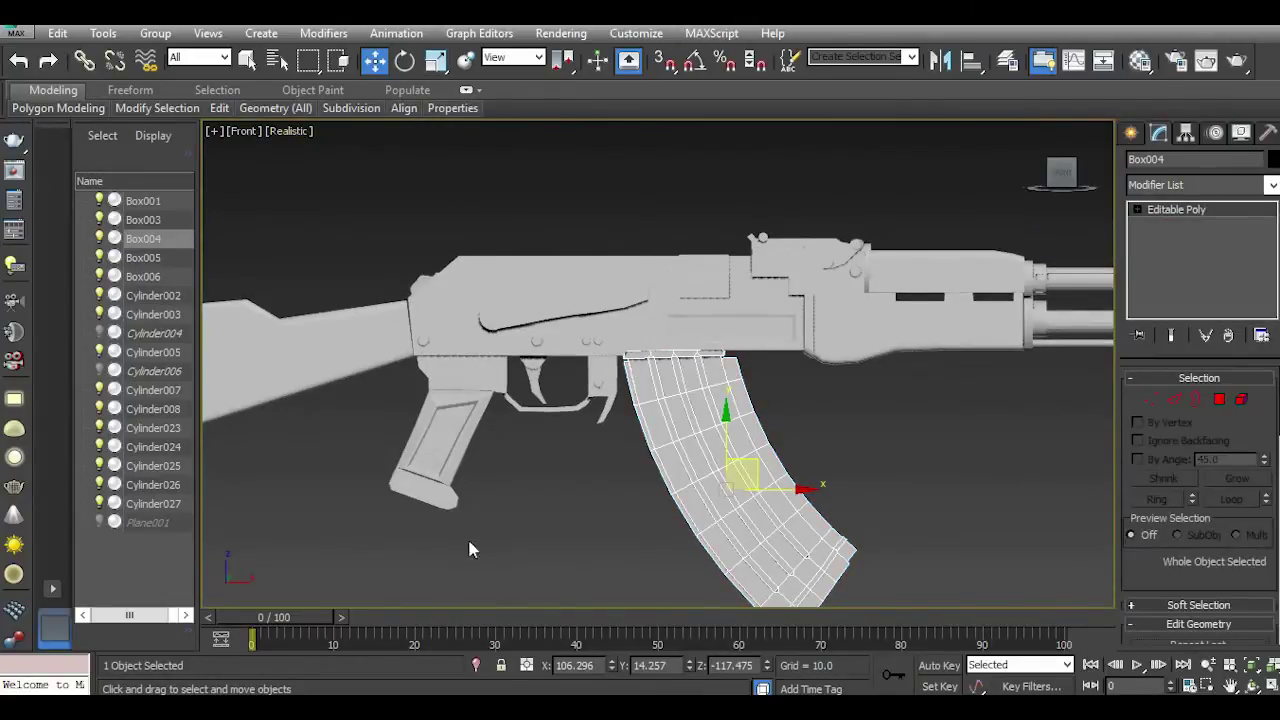
Step: Isolate the magazine in a Perspective view and browse the Modifier List
click(476, 665)
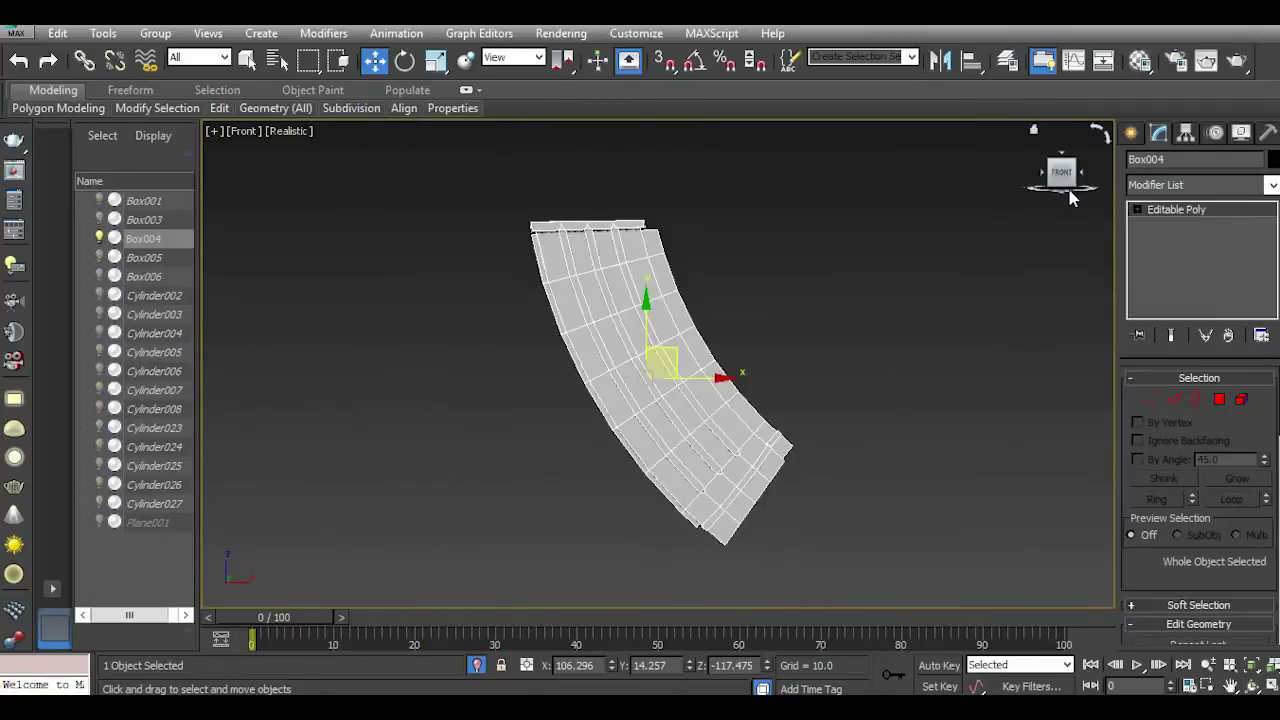
key(p)
alt+middle_drag(1068, 196, 707, 212)
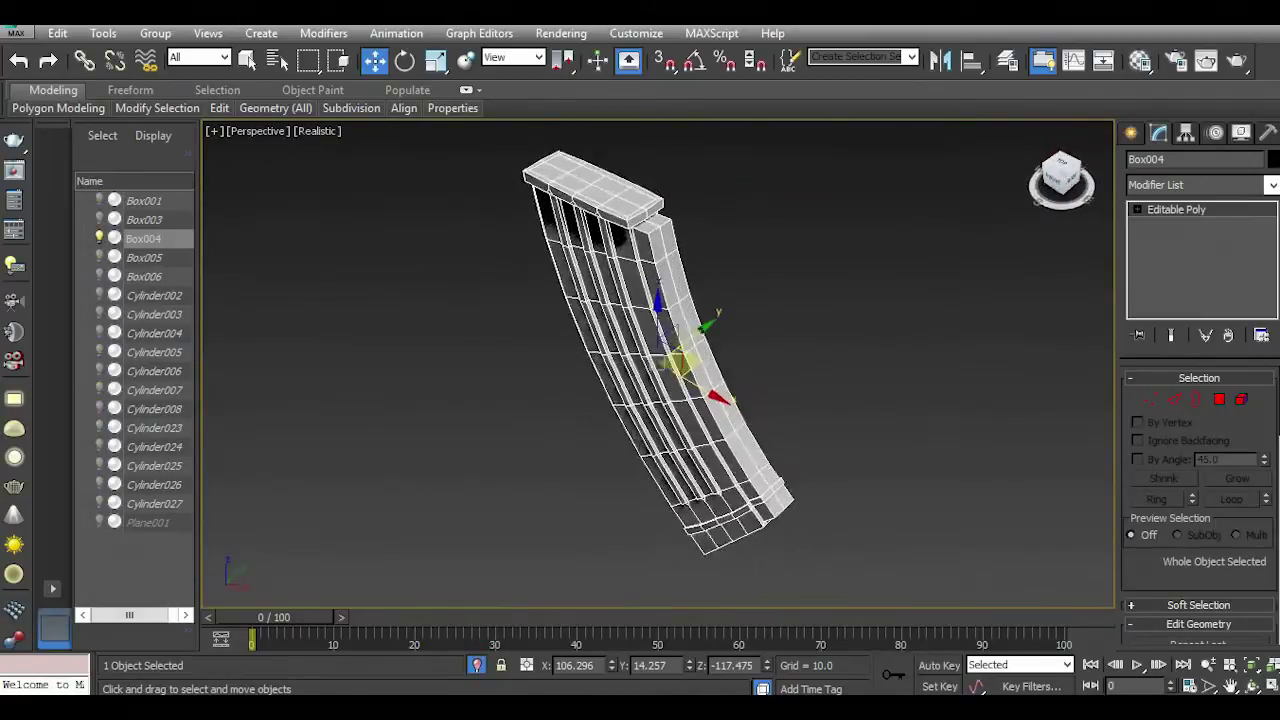
scroll(707, 212, up, 2)
scroll(707, 212, up, 2)
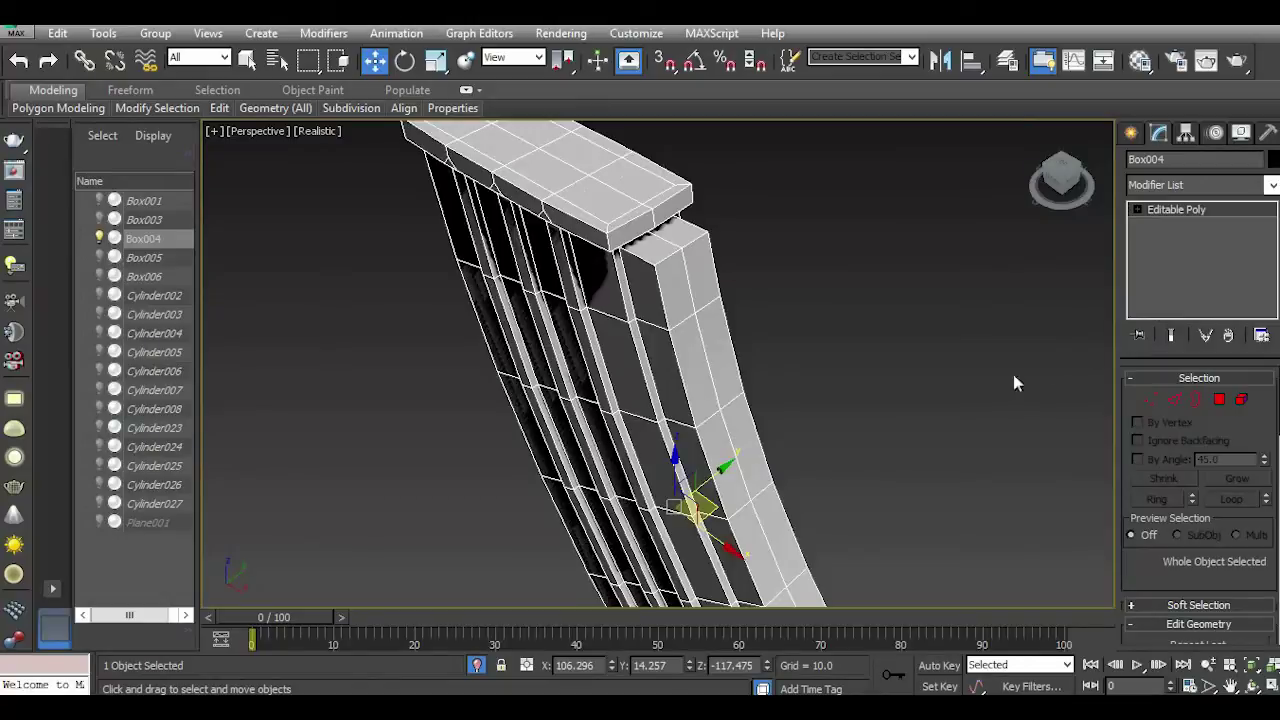
click(1272, 185)
drag(1270, 262, 1268, 572)
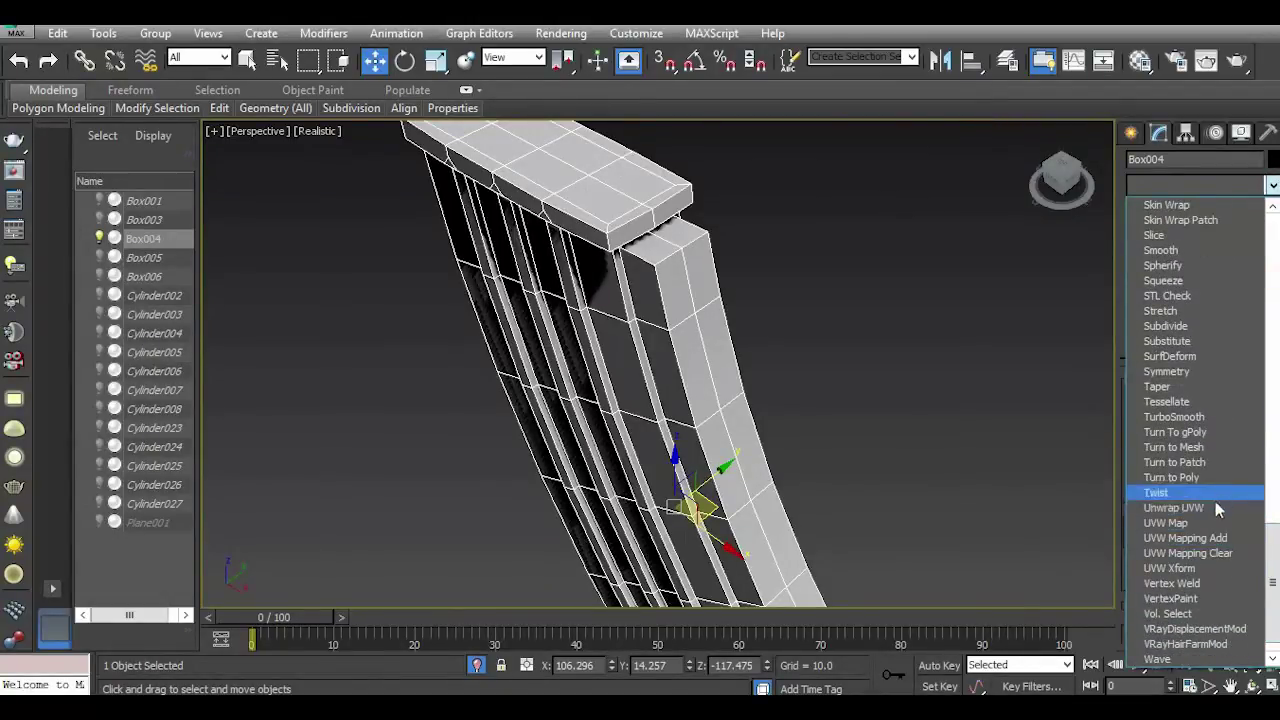
Step: Add an Unwrap UVW modifier to the magazine, open the UV editor and select all its polygons
click(1214, 507)
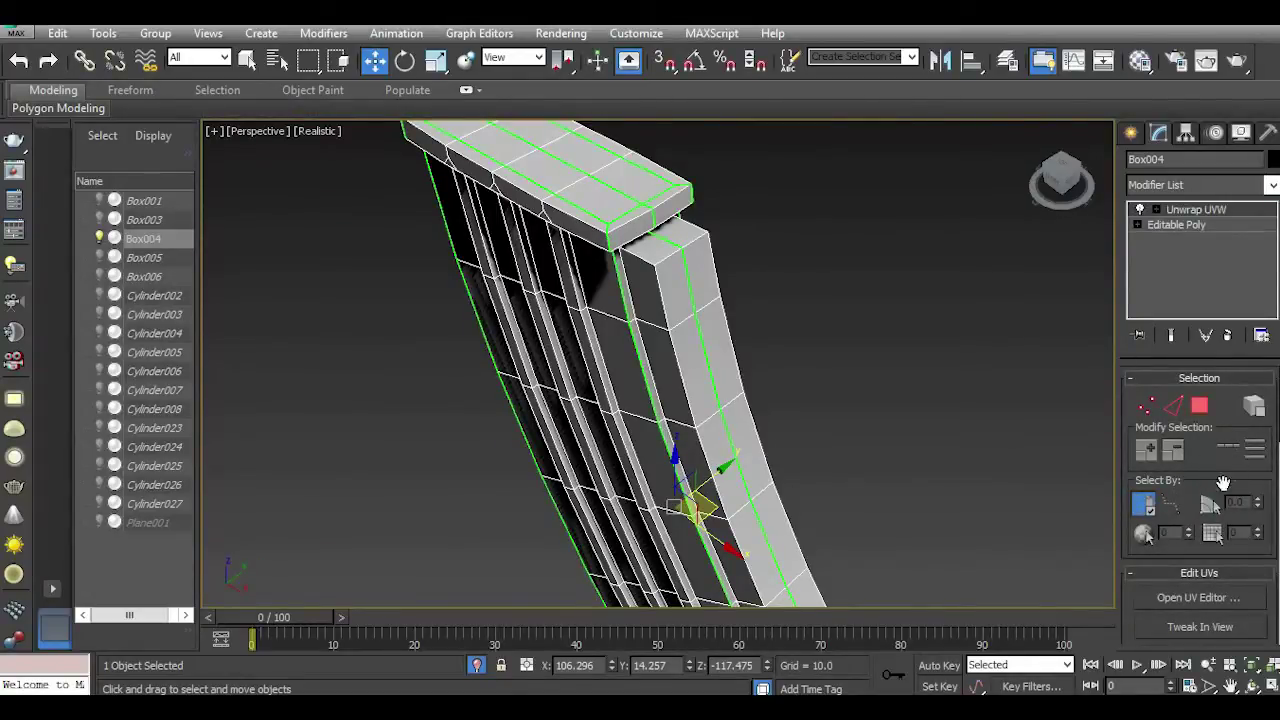
click(1201, 598)
click(1200, 406)
scroll(842, 385, down, 4)
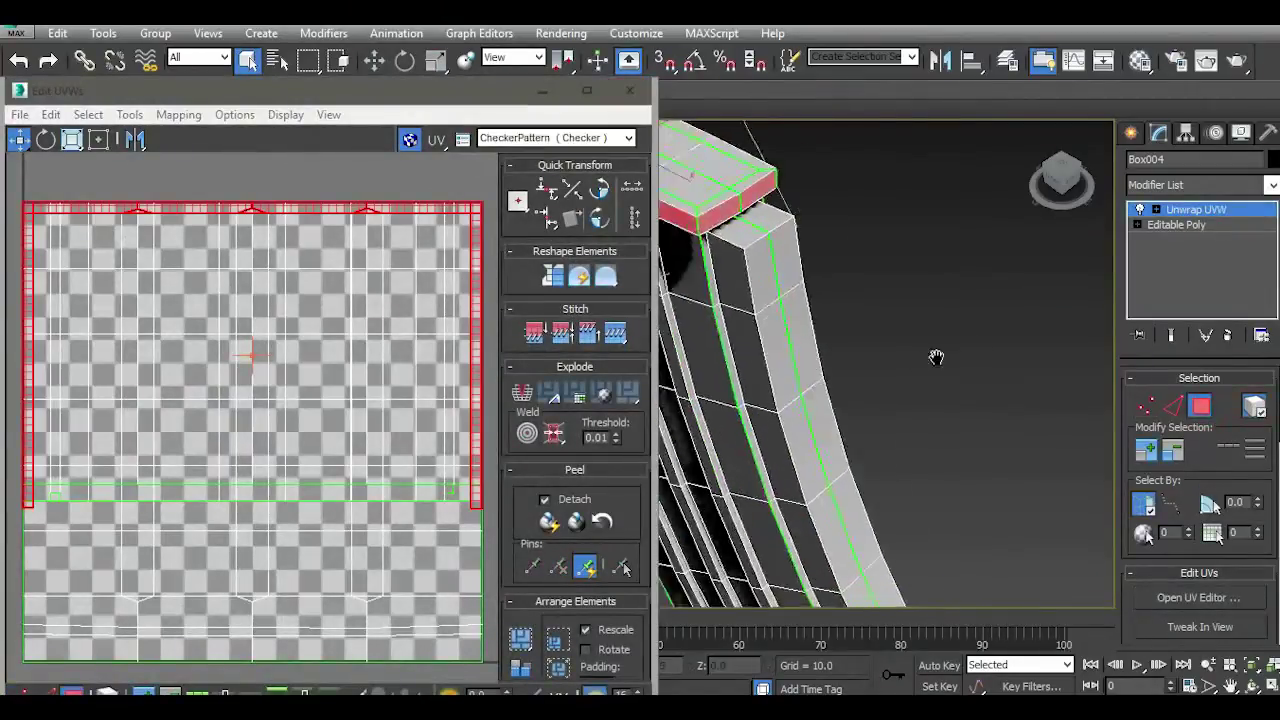
click(800, 430)
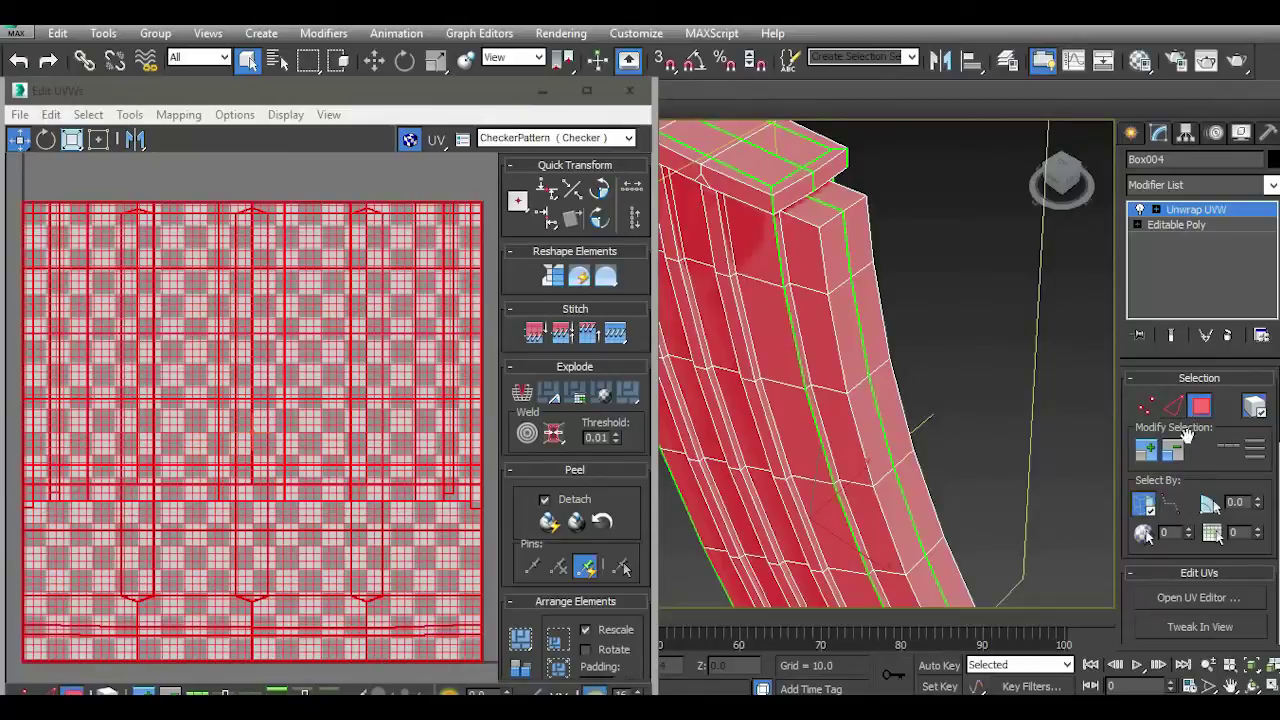
click(1146, 507)
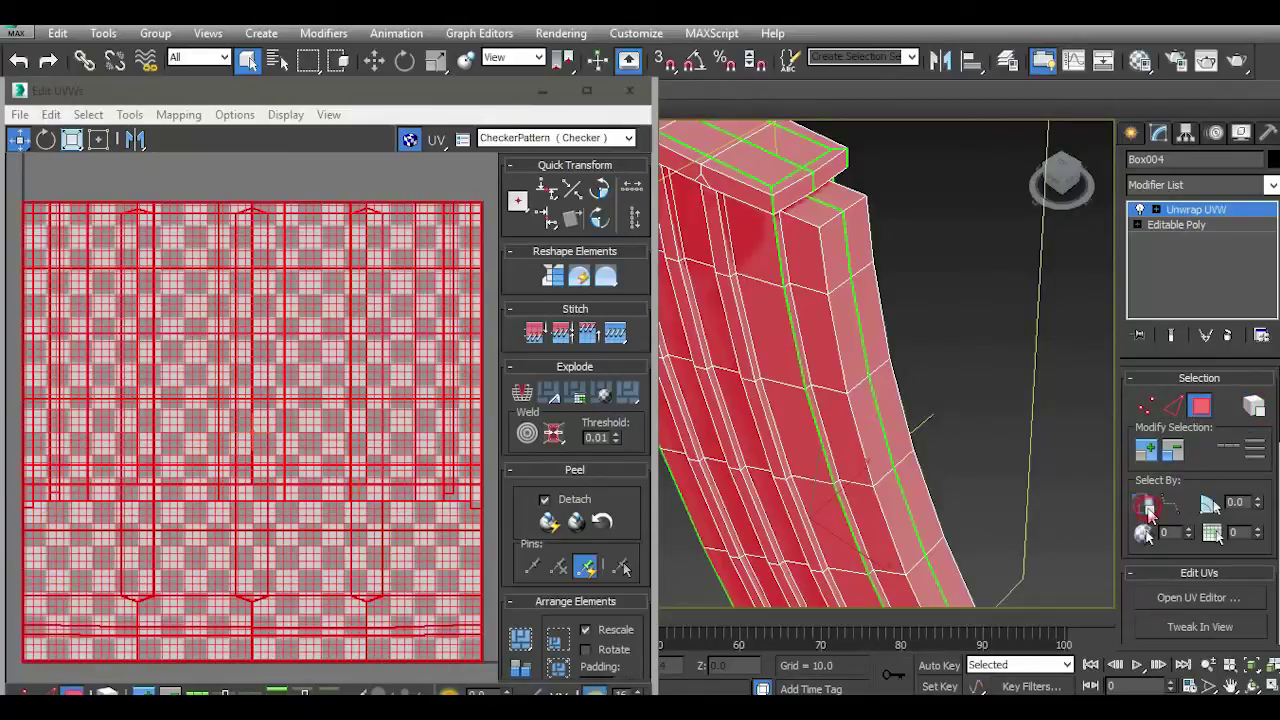
Step: Scroll through the Unwrap UVW panel and enable Point to Point Seams
scroll(1274, 414, down, 2)
scroll(1274, 430, down, 2)
scroll(1275, 460, down, 2)
scroll(1276, 490, down, 2)
drag(1276, 495, 1274, 588)
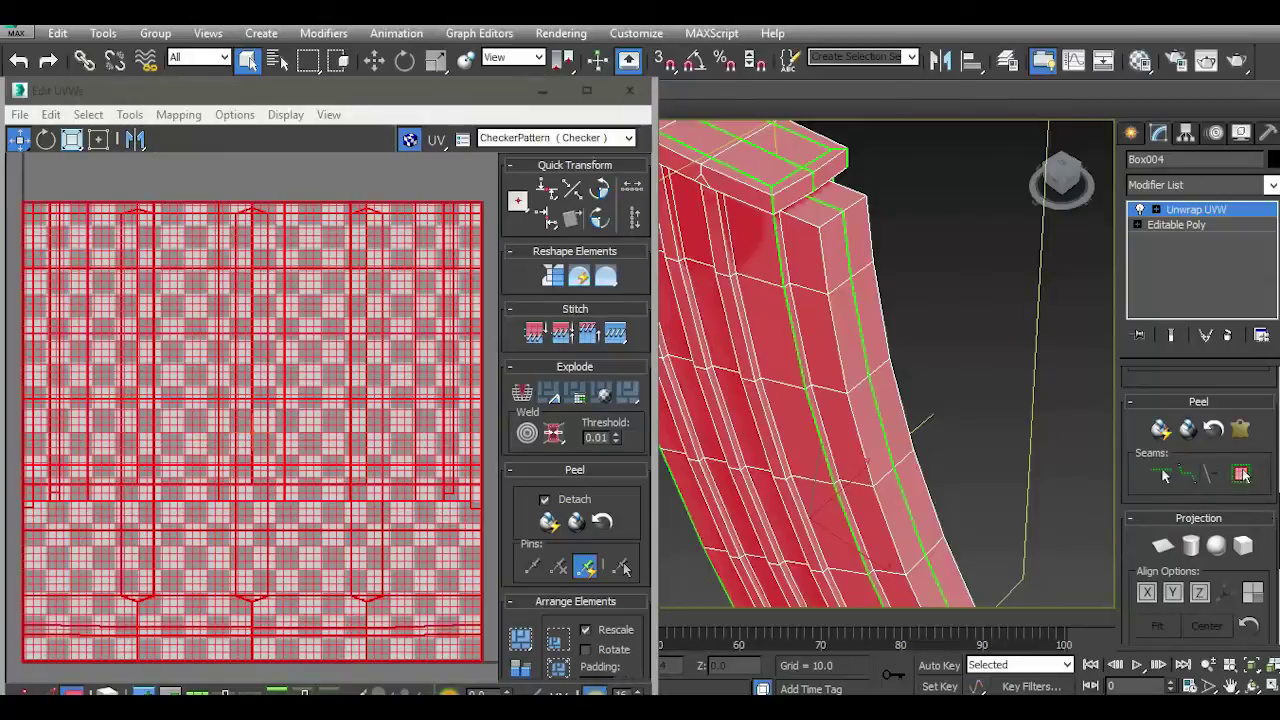
scroll(1163, 475, up, 5)
scroll(1163, 450, down, 6)
scroll(1163, 445, down, 3)
scroll(1165, 480, up, 5)
scroll(1167, 503, down, 1)
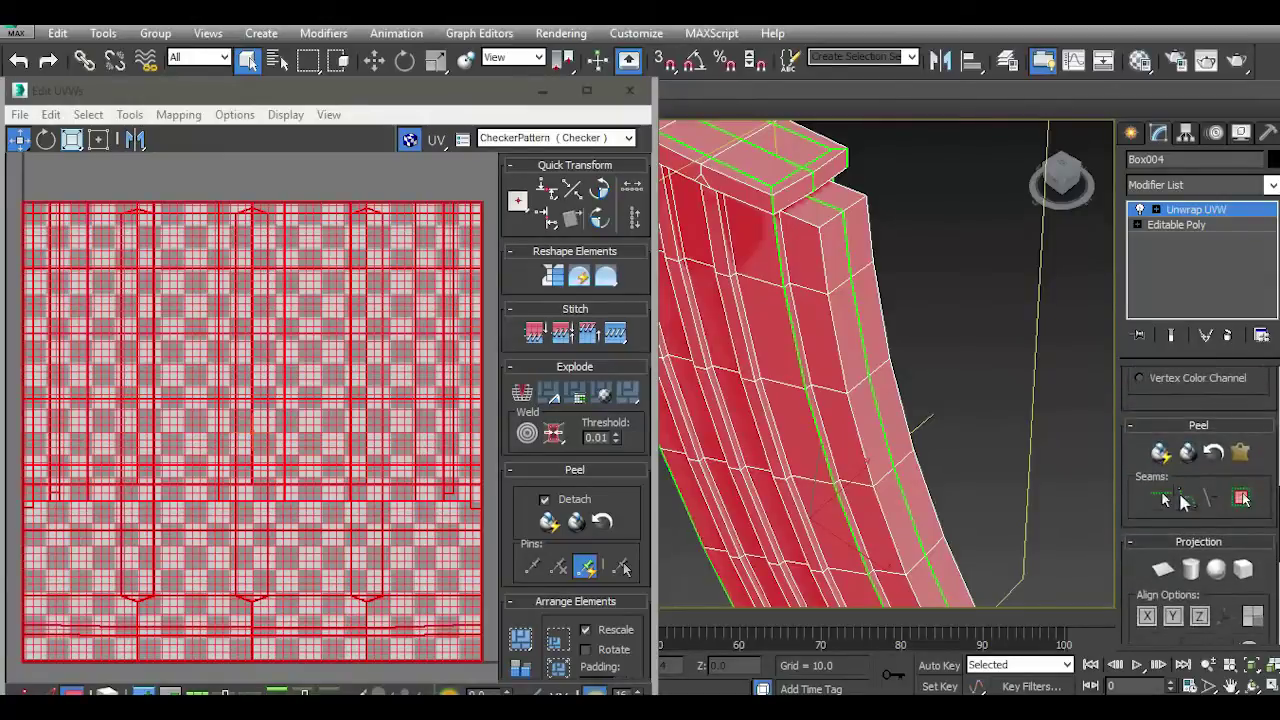
click(1186, 499)
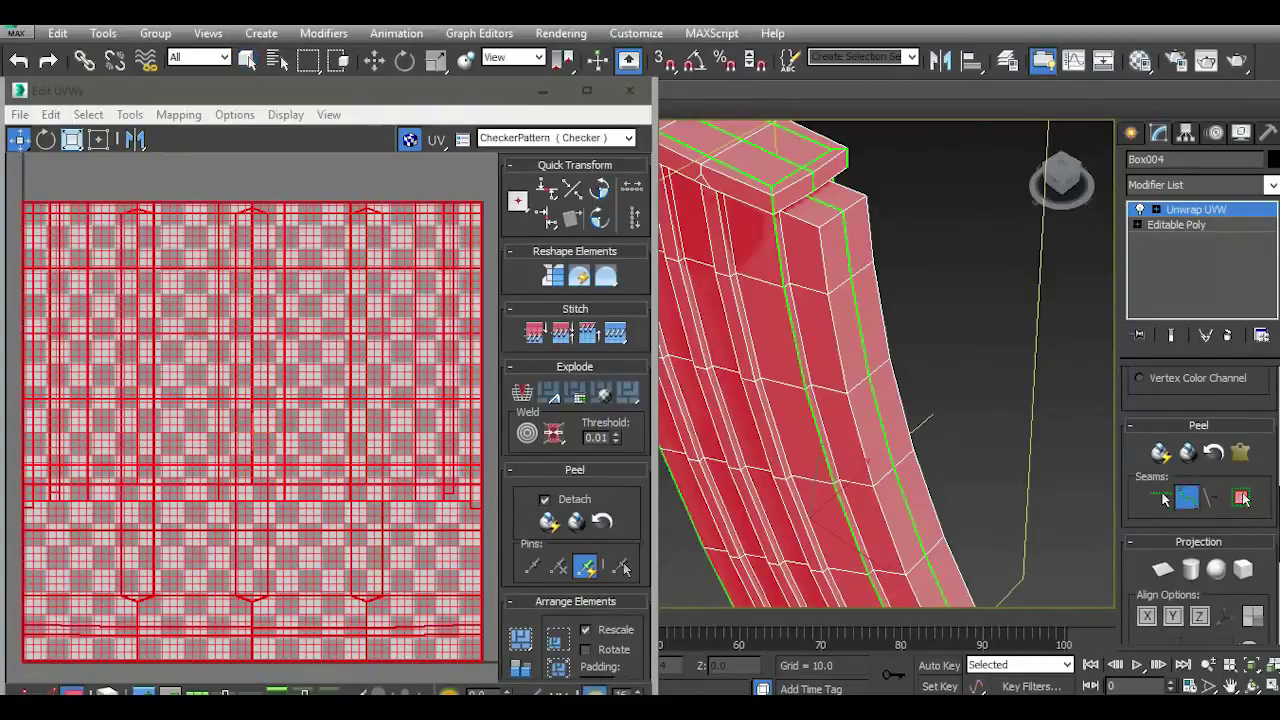
Step: Uncheck Map Seams so the green map seams are hidden on the magazine
scroll(1163, 499, down, 2)
scroll(1190, 520, down, 2)
scroll(1230, 560, down, 1)
scroll(1270, 590, down, 1)
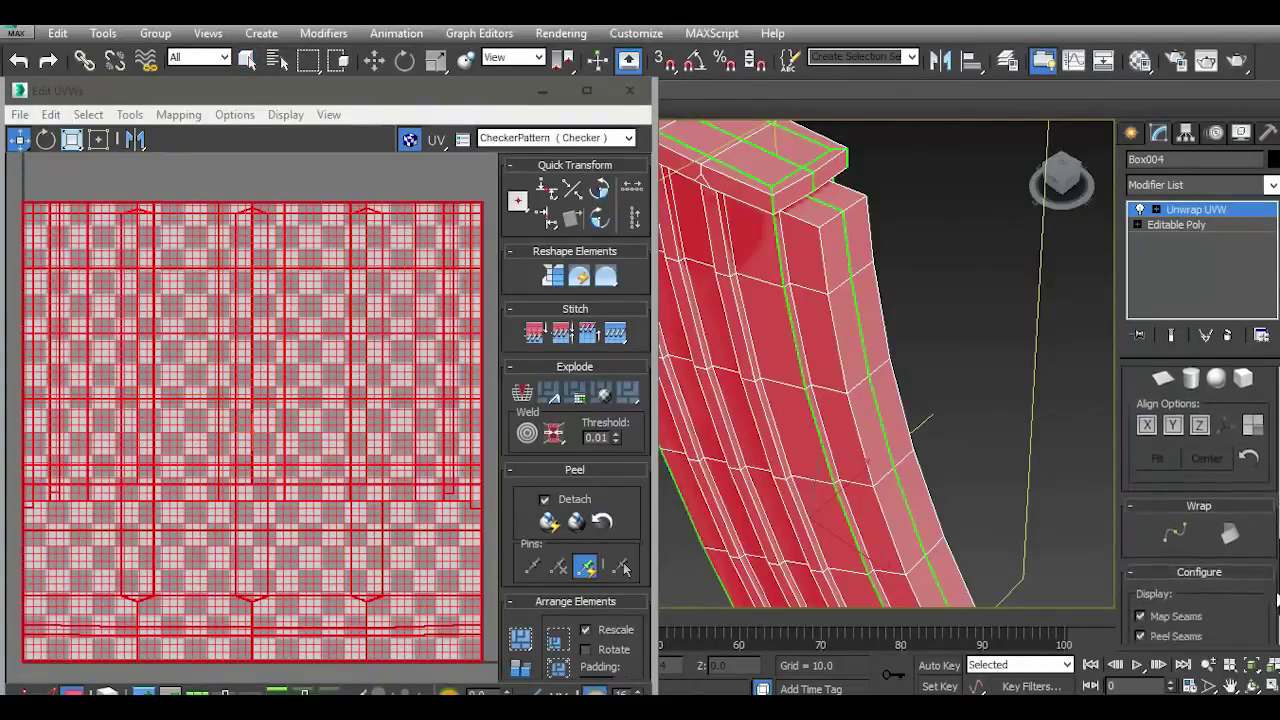
scroll(1276, 598, down, 2)
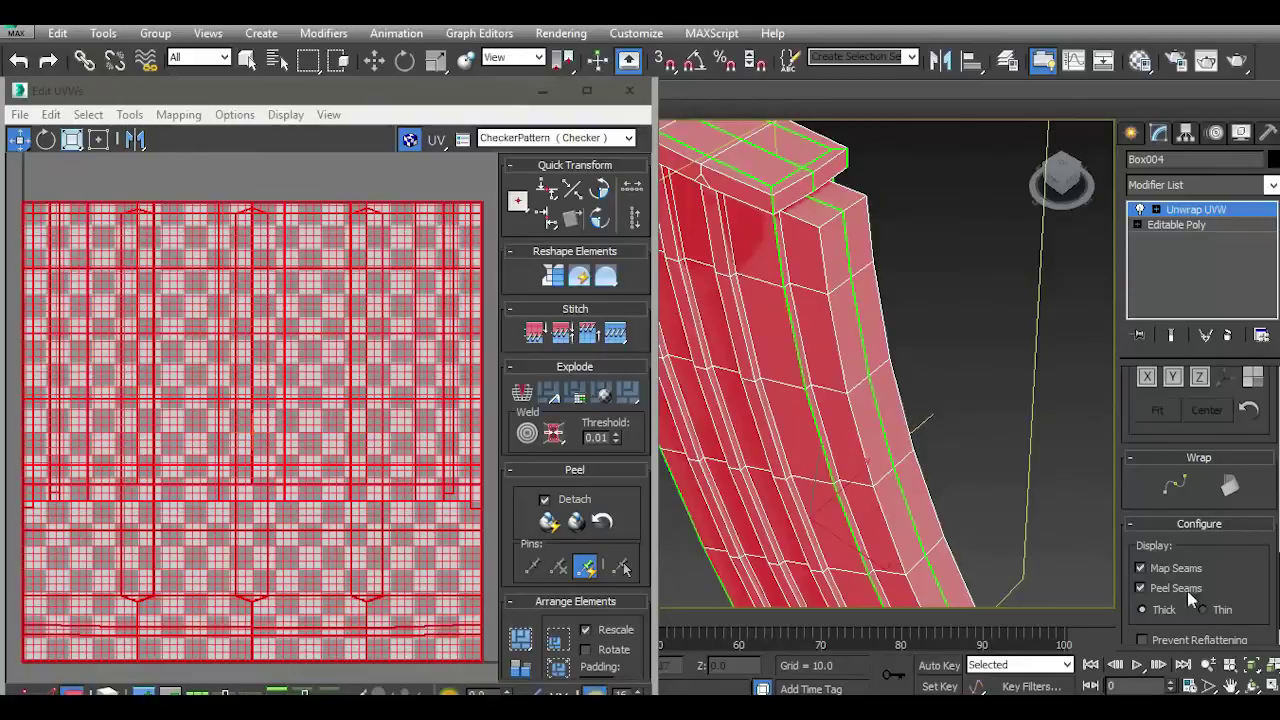
click(1137, 568)
click(1137, 568)
click(1139, 570)
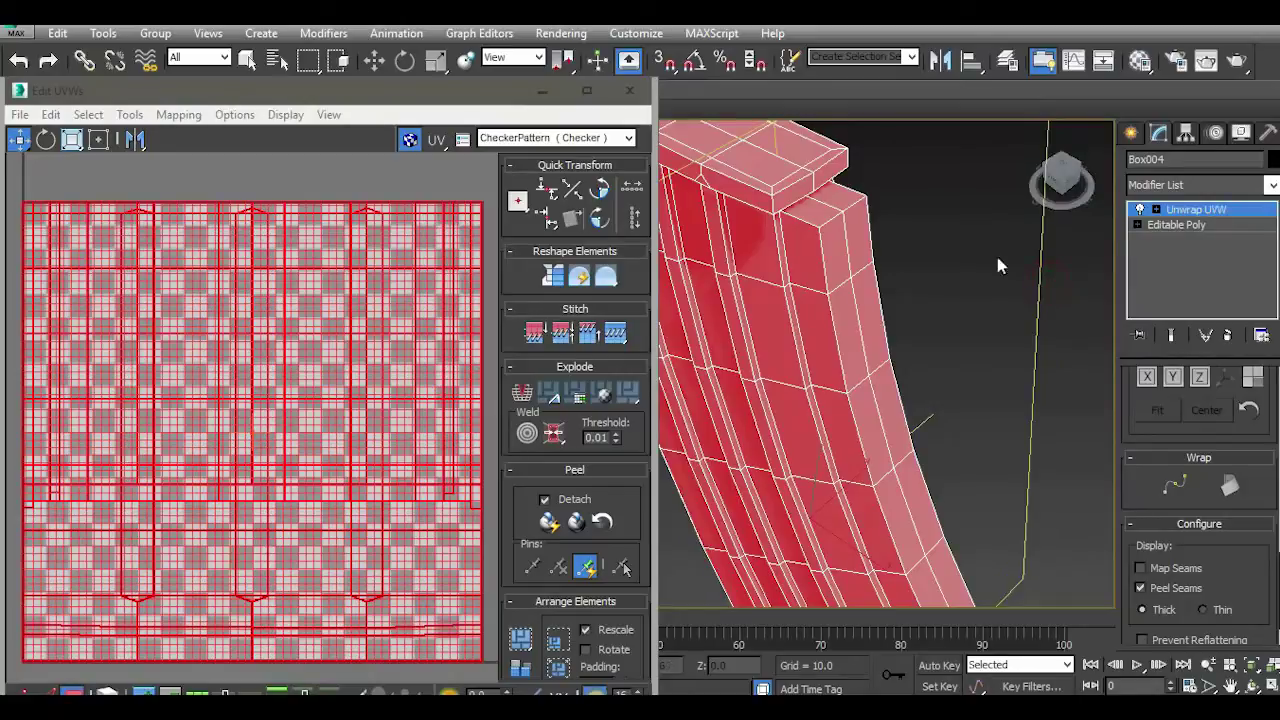
Step: Close the Edit UVWs window and toggle the Unwrap UVW face mode off and back on
click(629, 90)
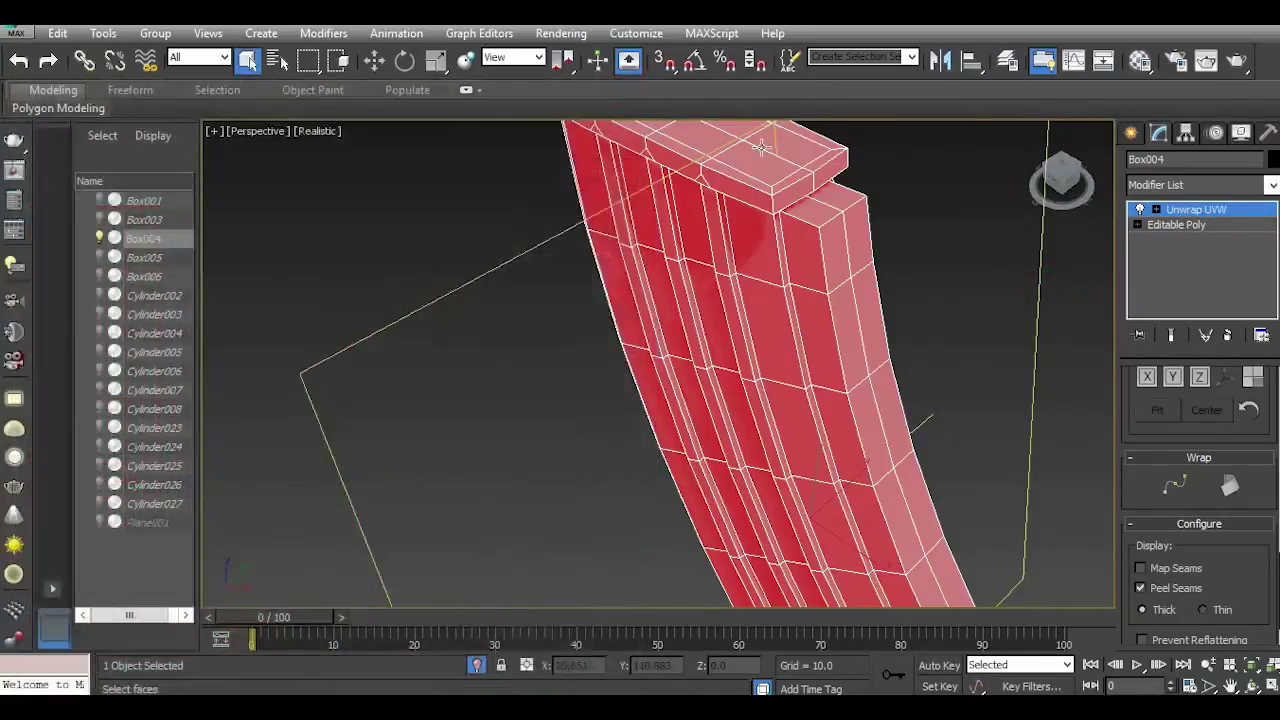
click(1189, 218)
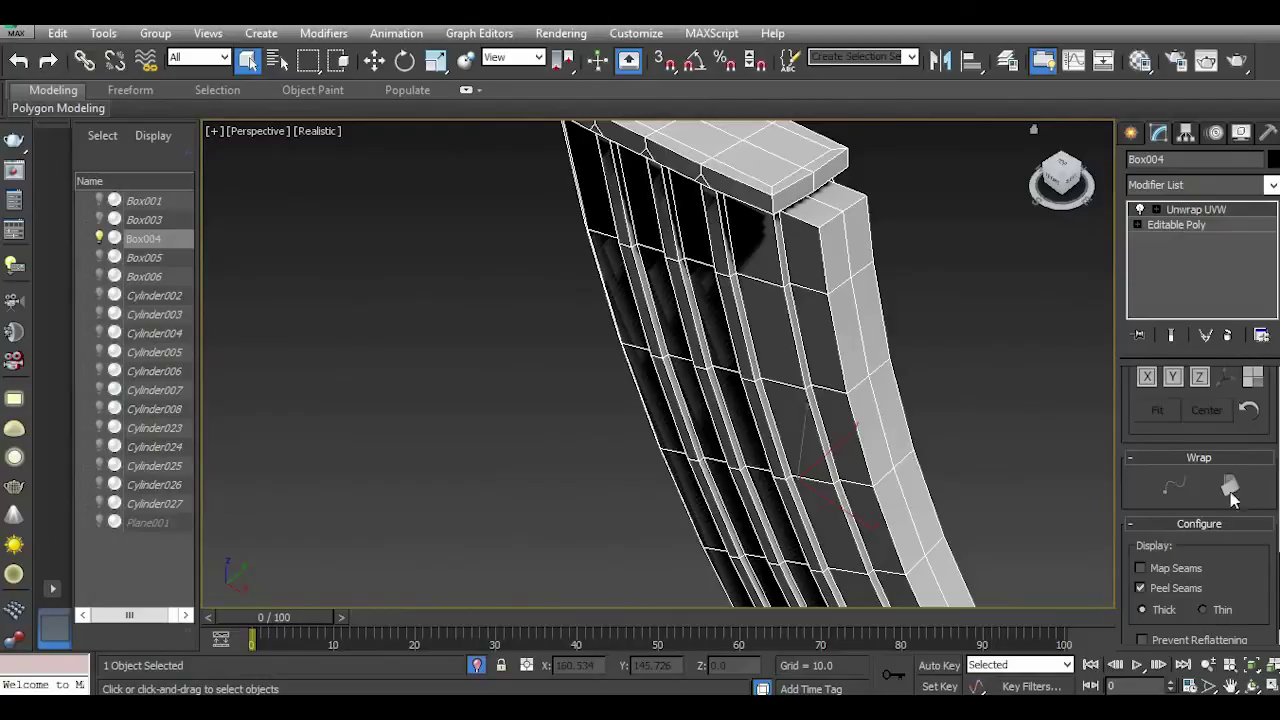
click(1183, 212)
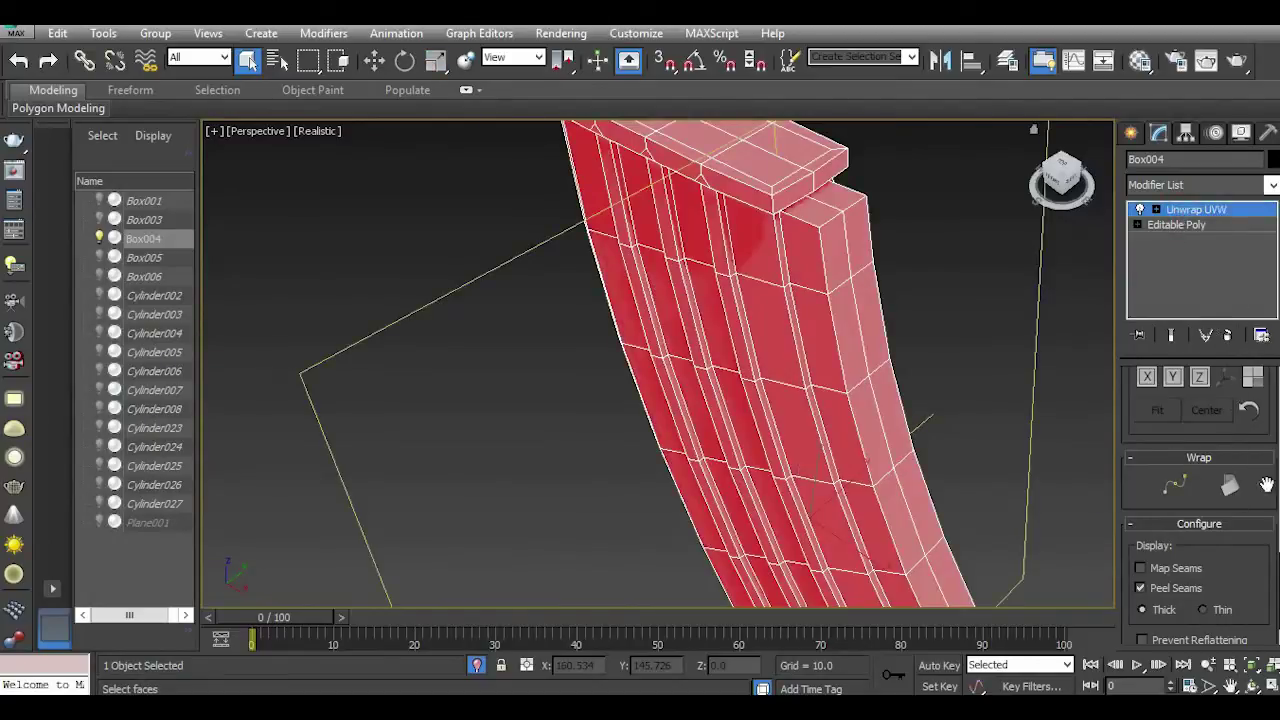
scroll(1200, 450, up, 5)
scroll(1200, 450, up, 5)
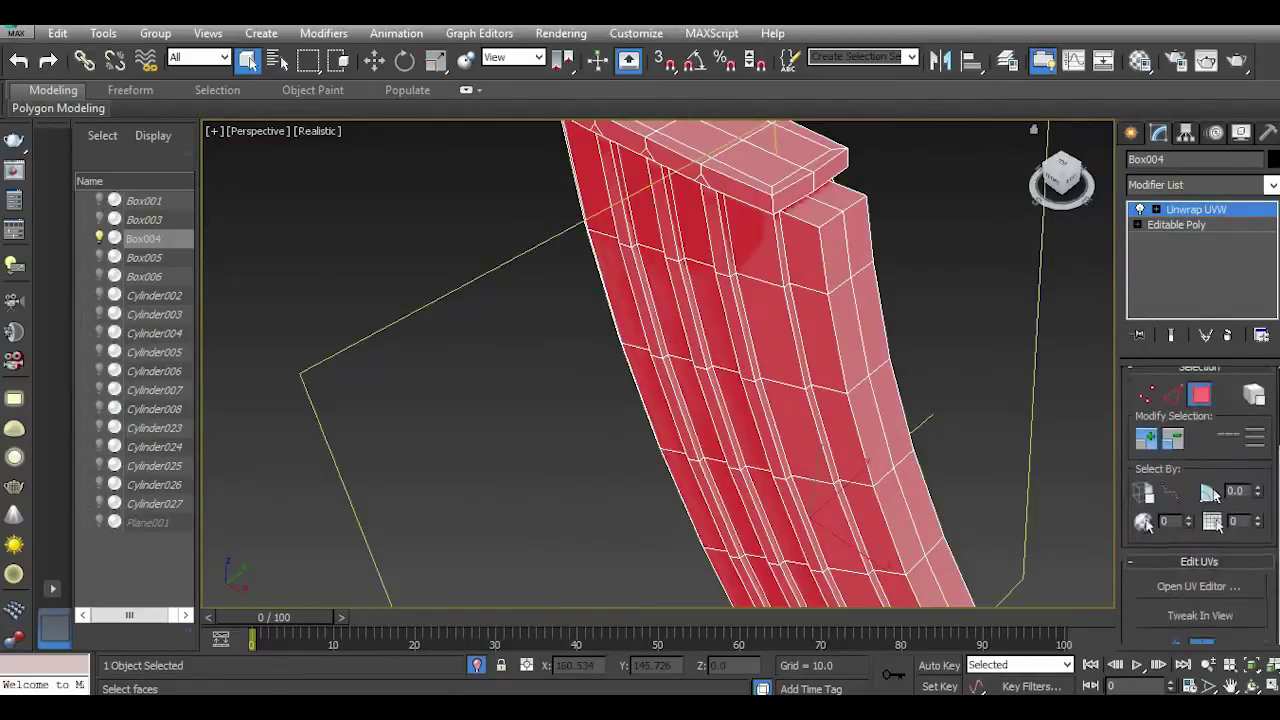
scroll(1200, 450, up, 3)
Step: Switch to vertex selection with Point to Point Seams on, then expand Unwrap UVW's sub-object levels
click(1147, 405)
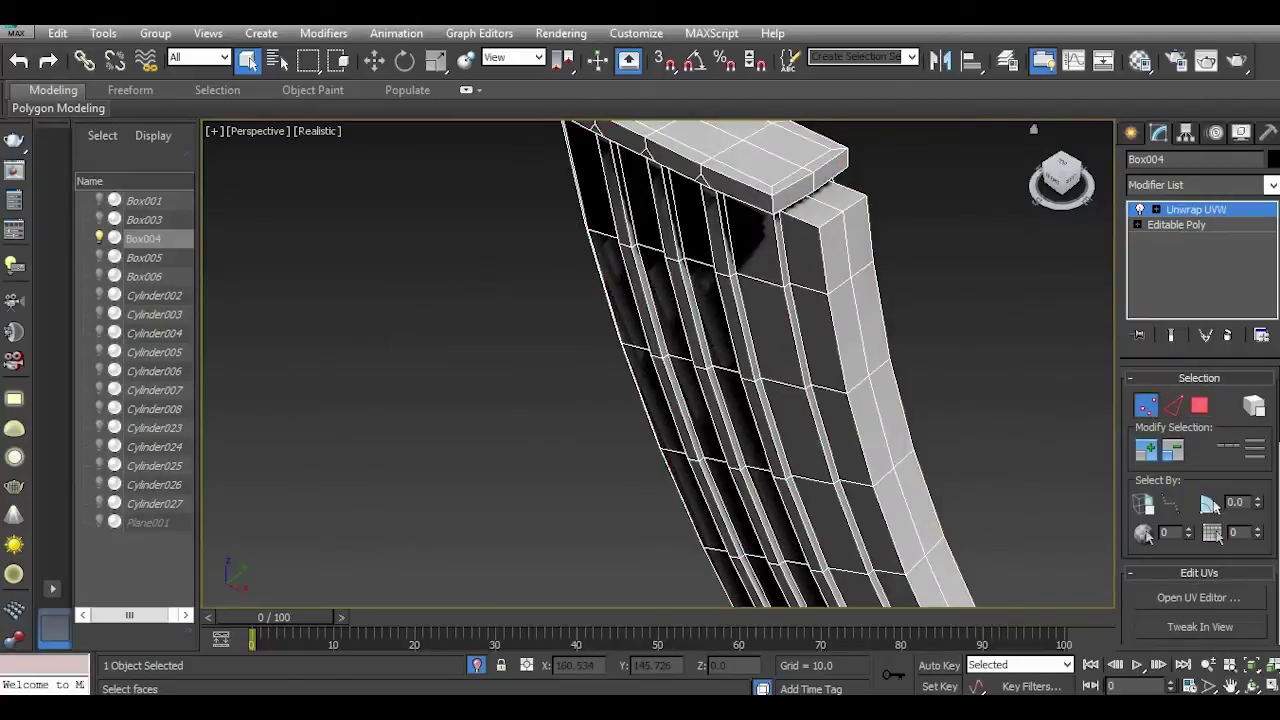
scroll(1145, 535, down, 5)
scroll(1190, 470, up, 2)
click(1189, 459)
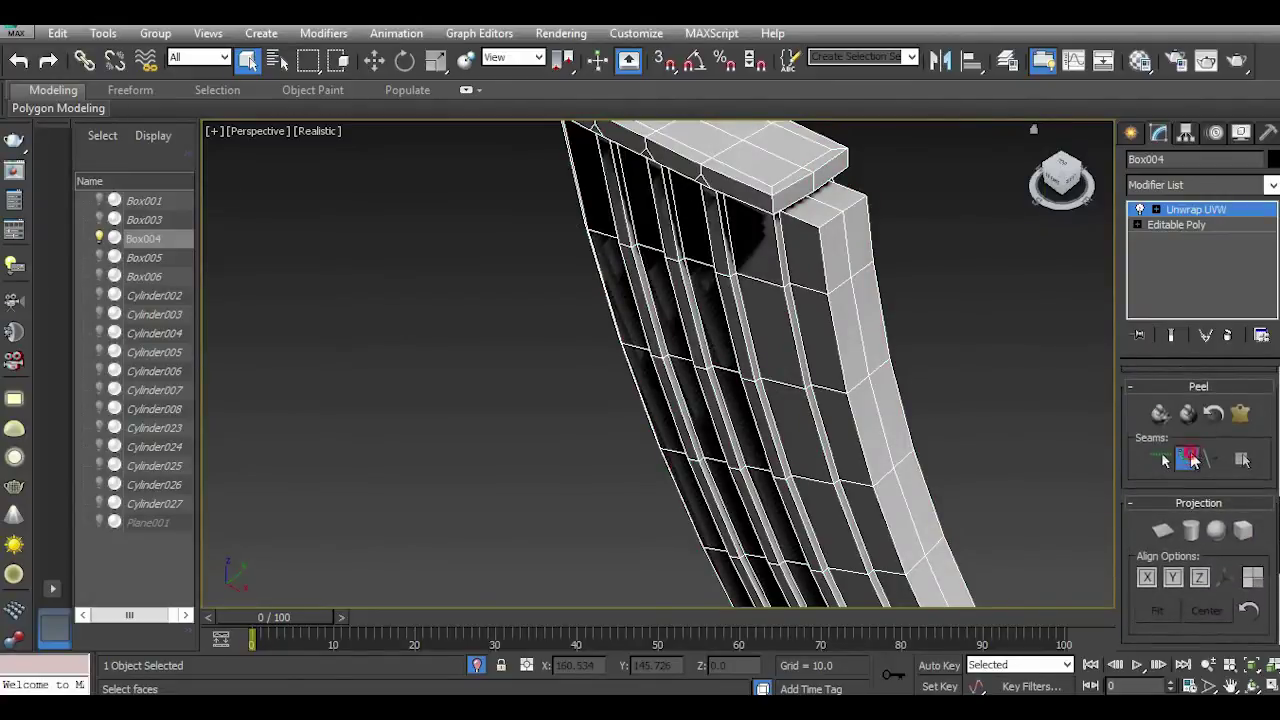
mouse_move(880, 351)
alt+middle_down()
mouse_move(829, 437)
mouse_move(705, 352)
alt+middle_up()
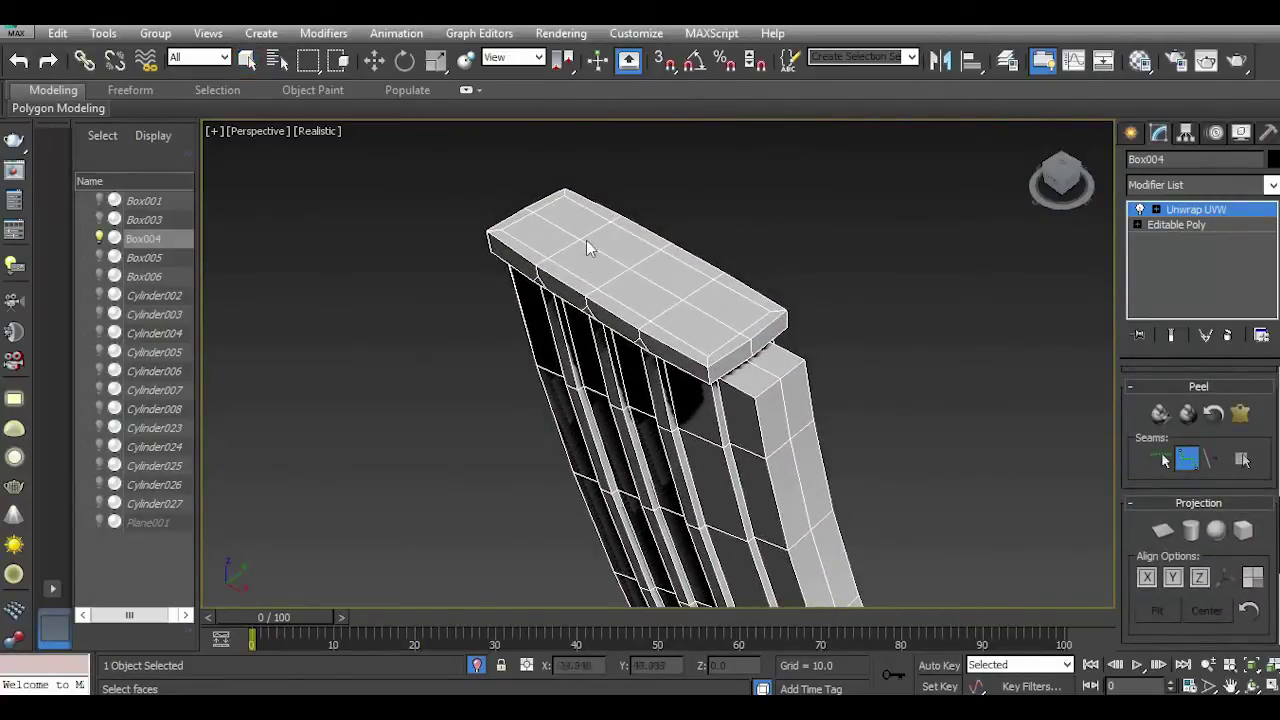
scroll(586, 240, up, 2)
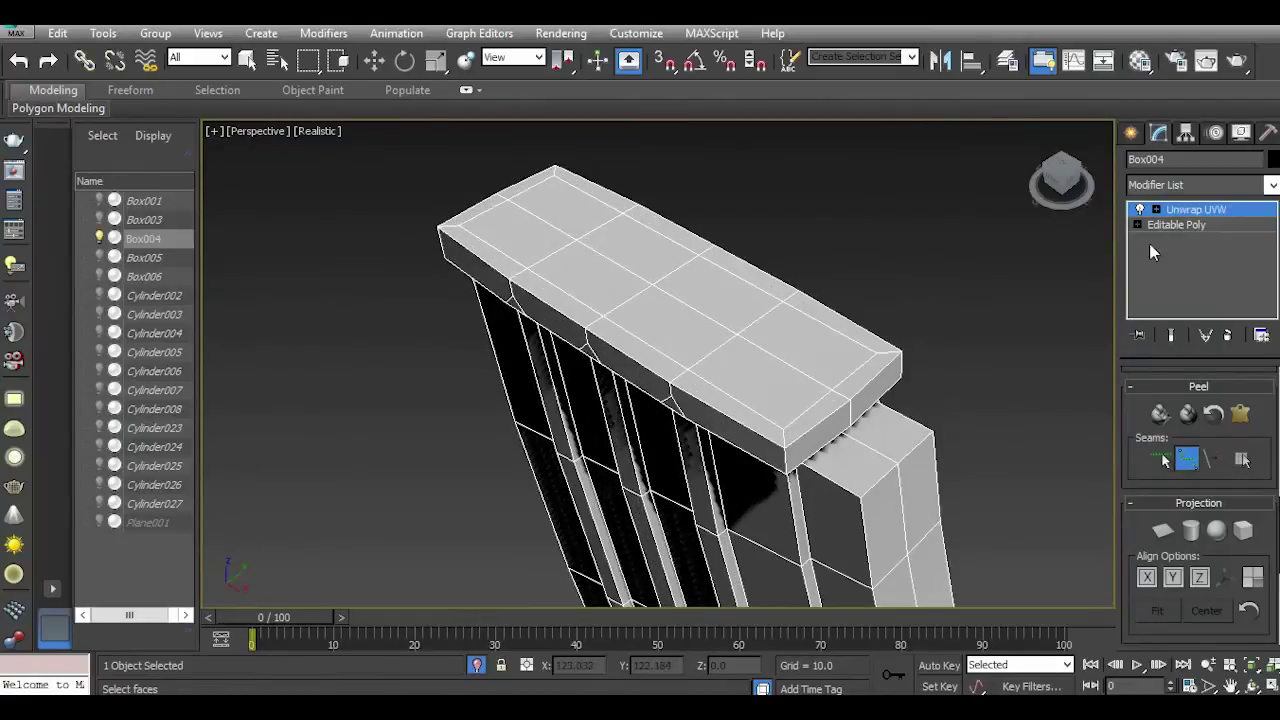
click(1157, 209)
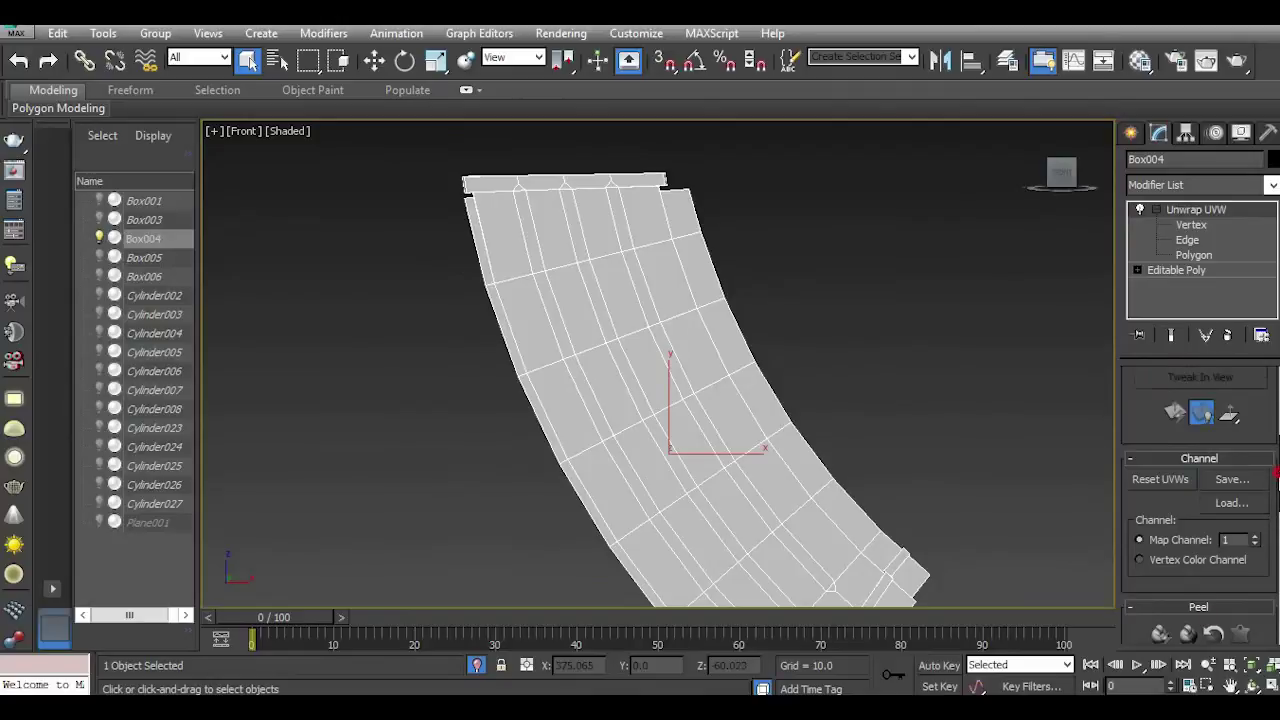
scroll(1276, 470, down, 5)
Step: Pick the Vertex level, turn on Point to Point Seams and start a seam at the top strip's right corner
click(1192, 225)
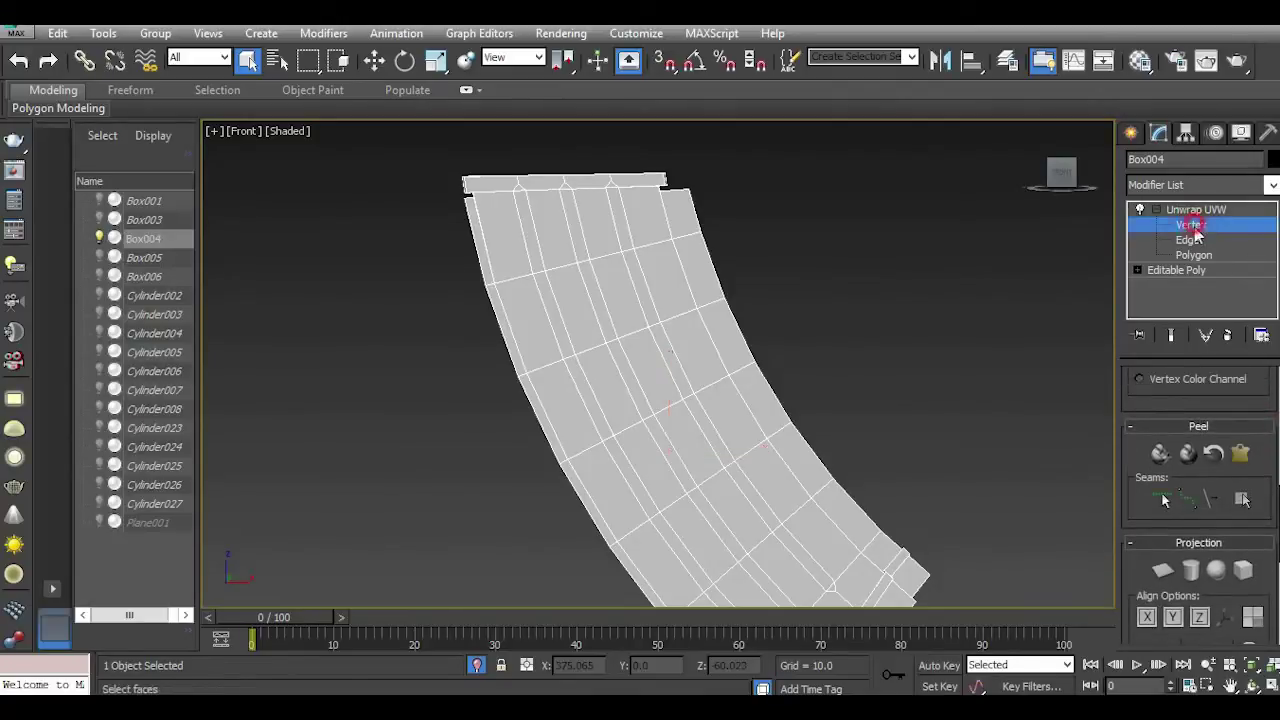
click(1188, 498)
middle_drag(502, 257, 502, 289)
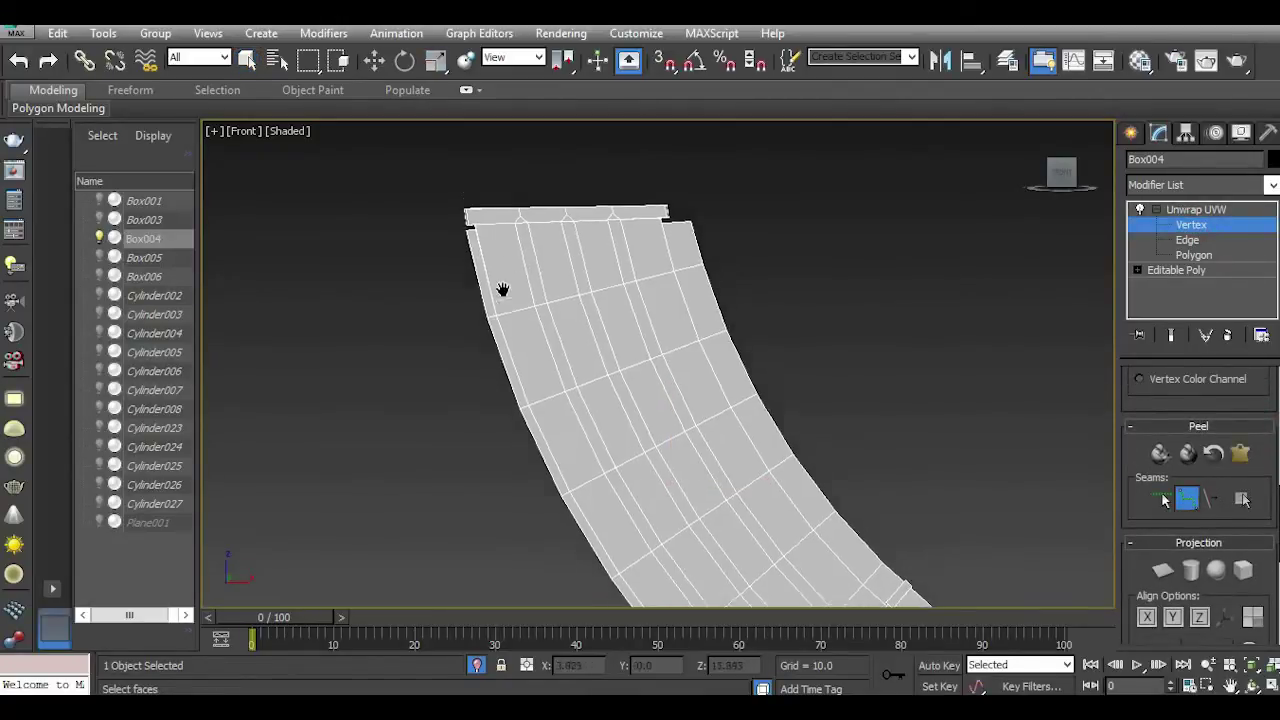
scroll(471, 241, up, 3)
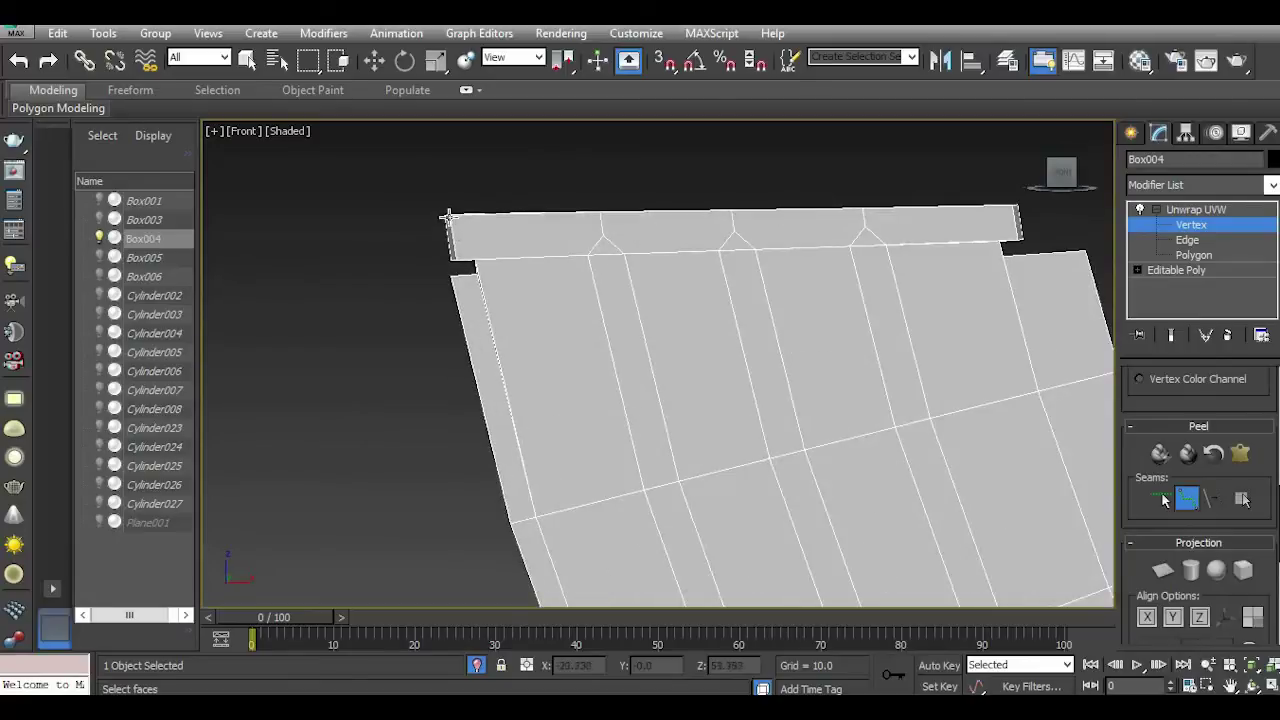
click(1015, 205)
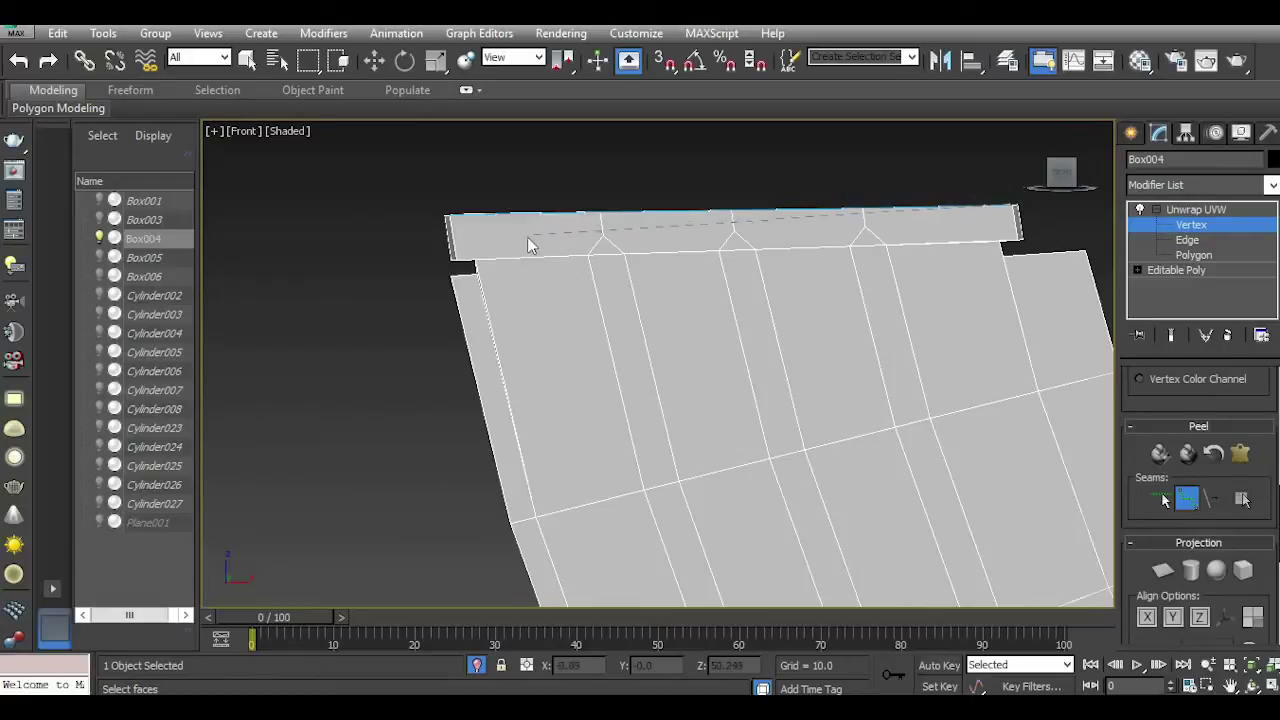
key(p)
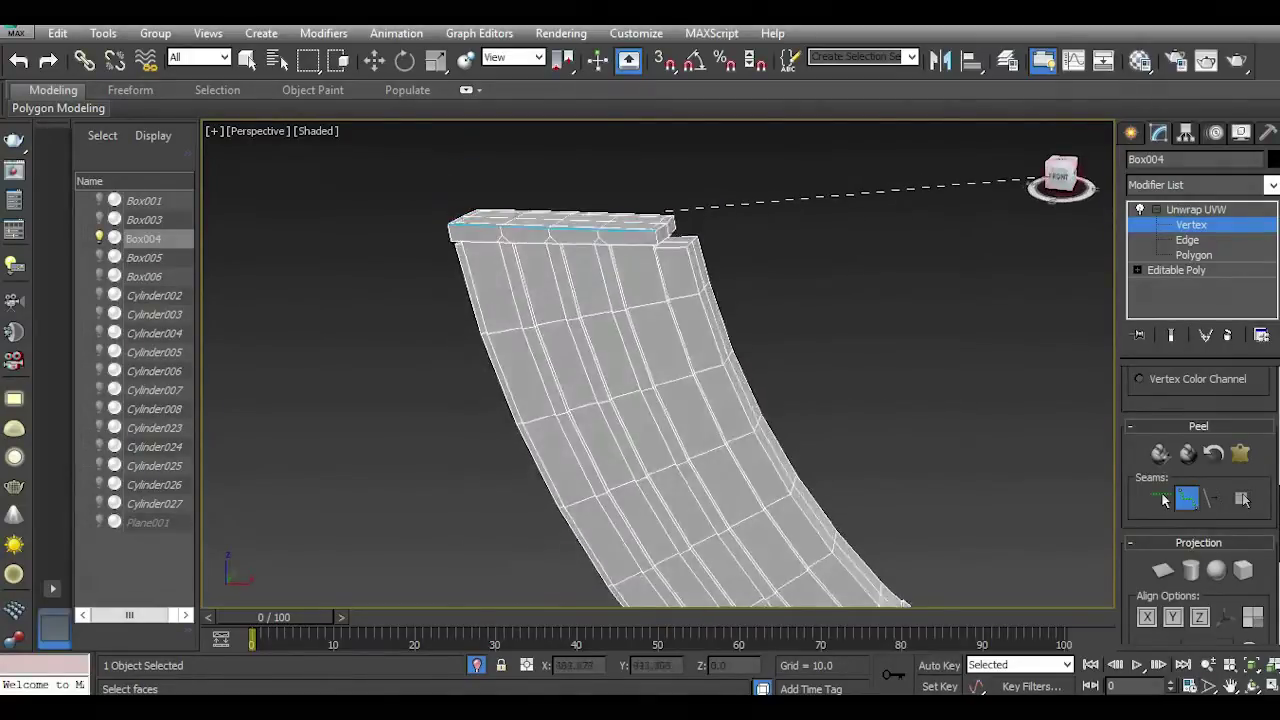
drag(1040, 183, 1030, 190)
scroll(645, 260, up, 3)
scroll(665, 266, up, 3)
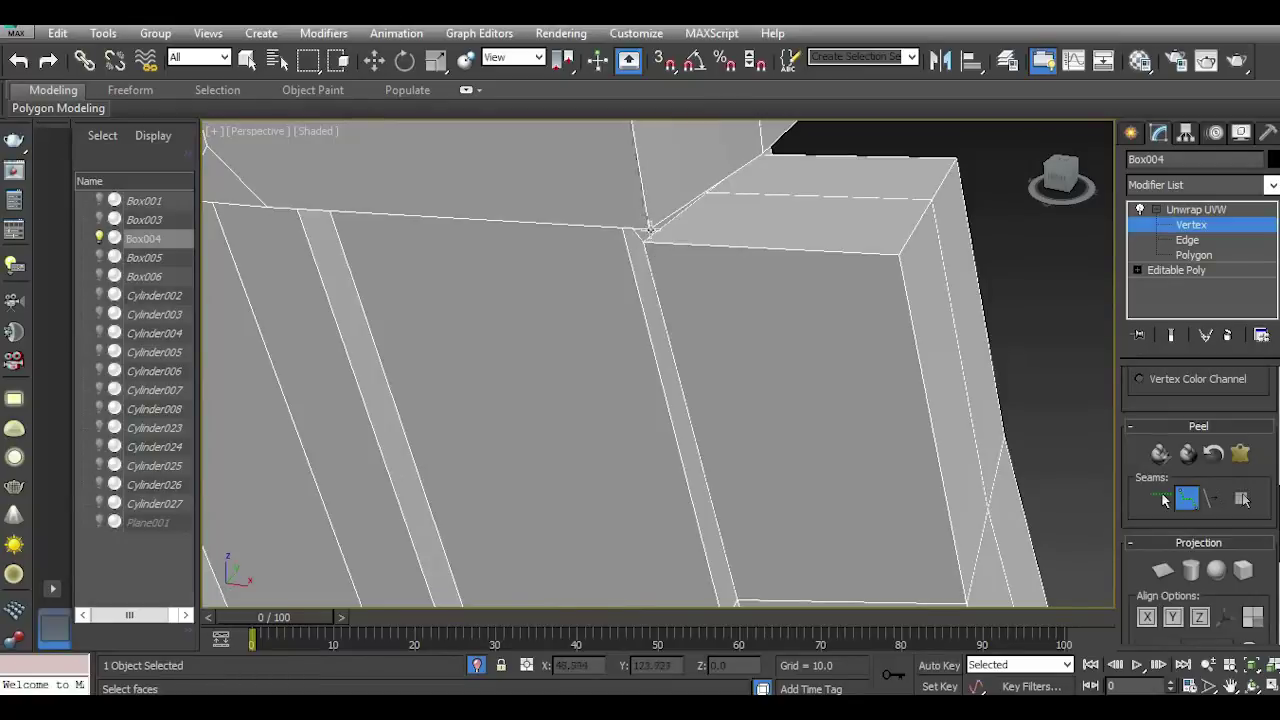
Step: Run the seam along the top edge and down the outer side edge to the bottom corner
click(645, 241)
click(897, 253)
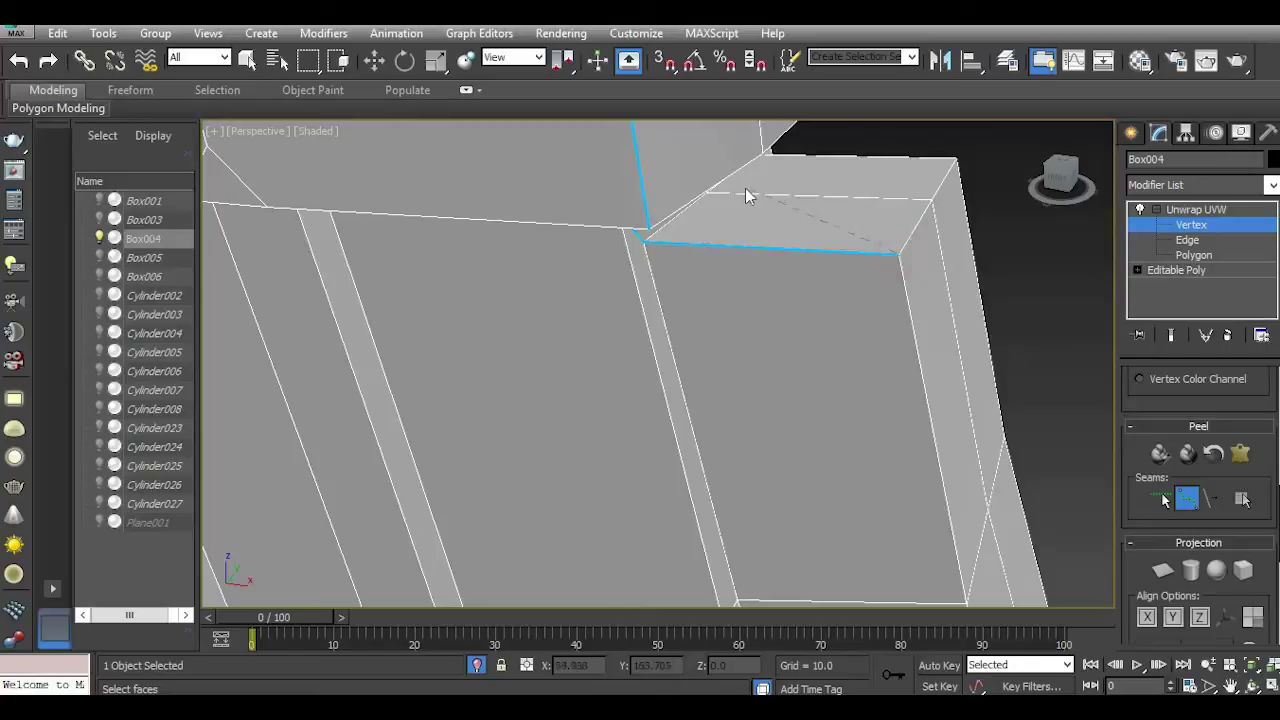
scroll(750, 200, down, 5)
middle_drag(785, 268, 862, 342)
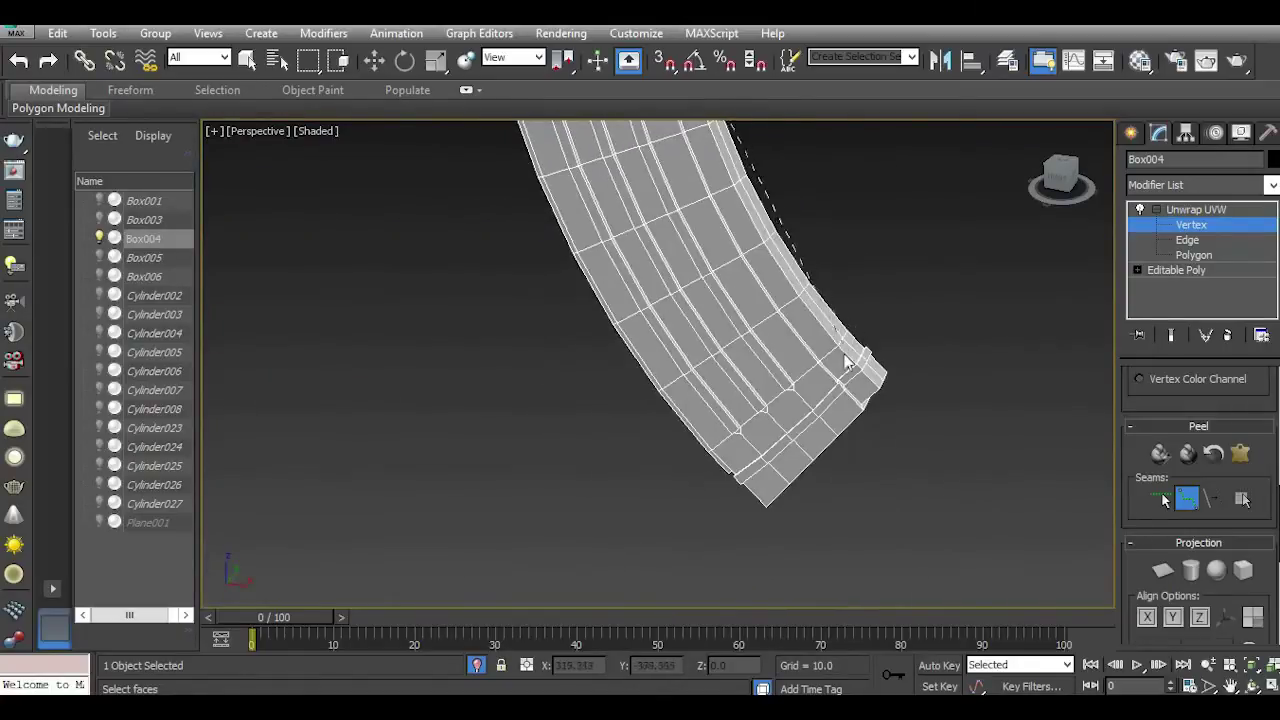
scroll(844, 362, up, 3)
click(829, 334)
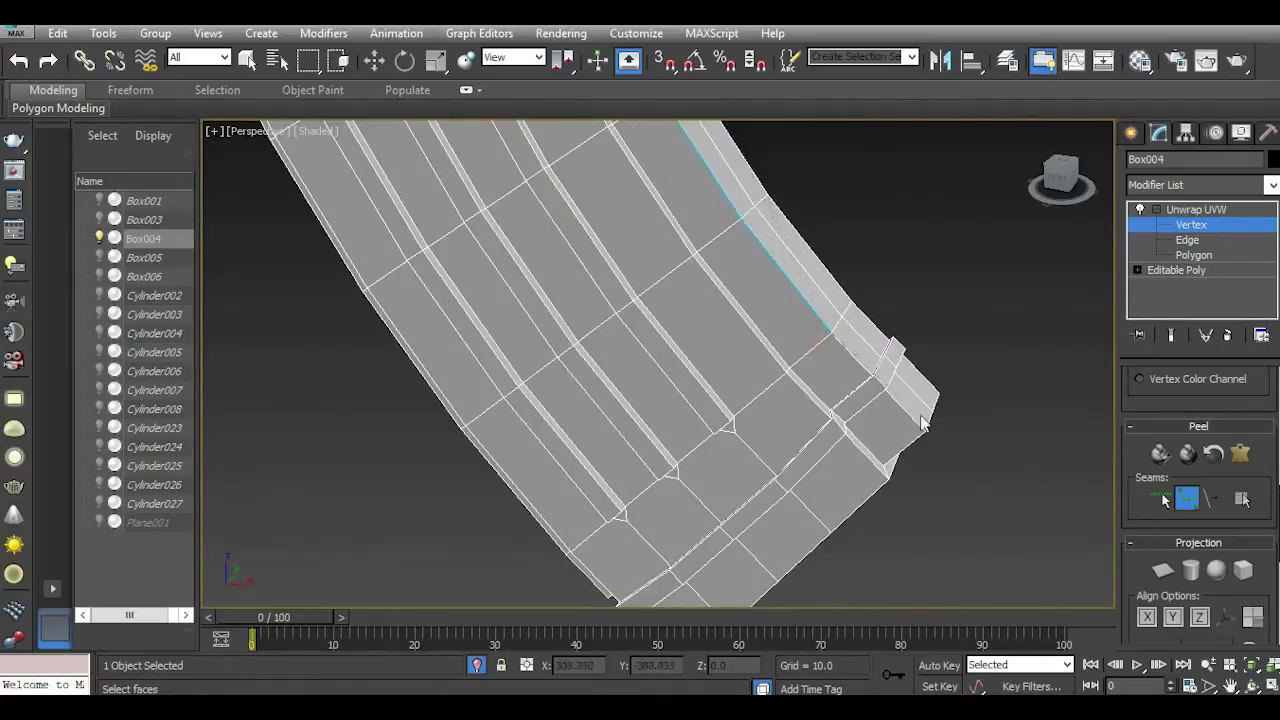
scroll(887, 480, up, 4)
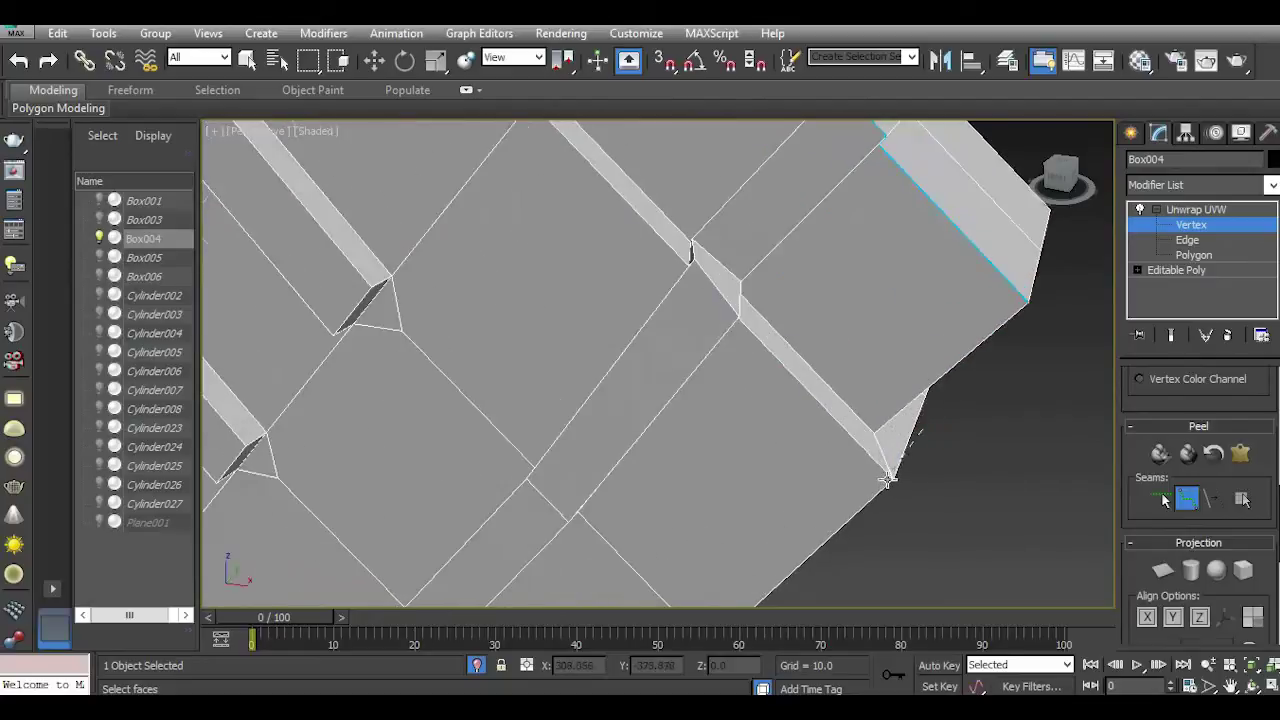
click(893, 480)
scroll(873, 465, down, 3)
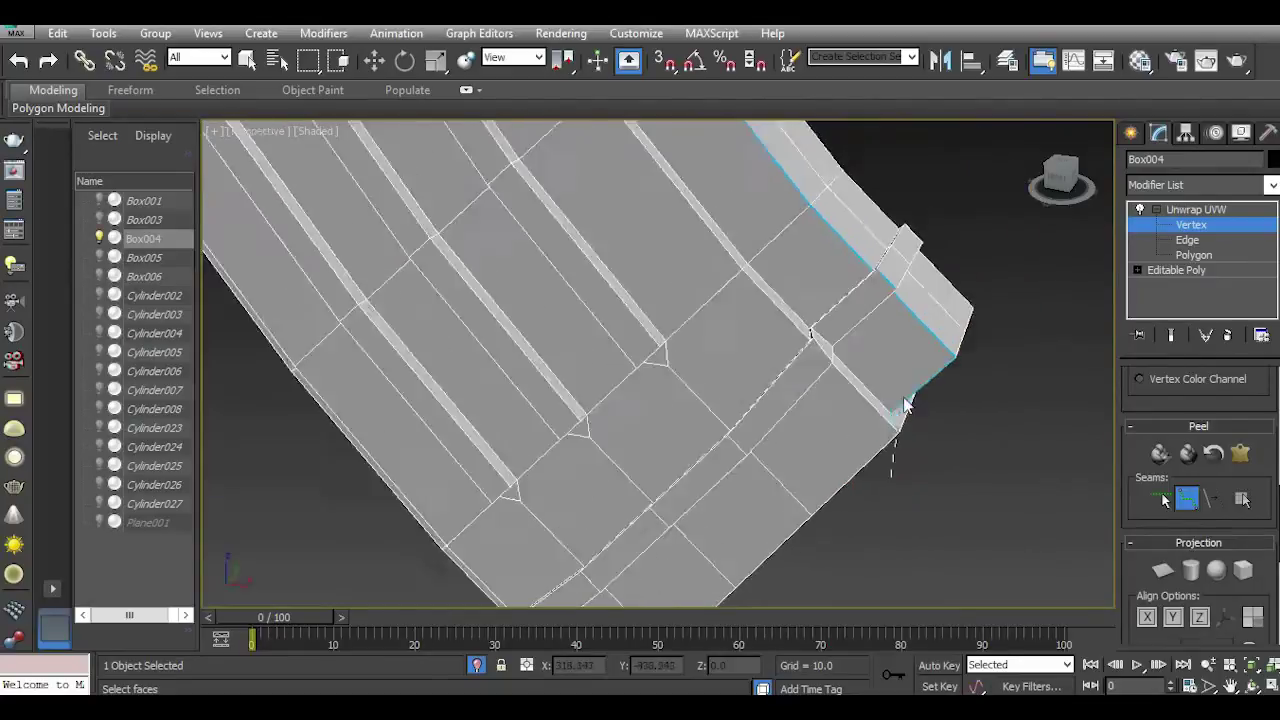
scroll(790, 540, down, 3)
click(759, 551)
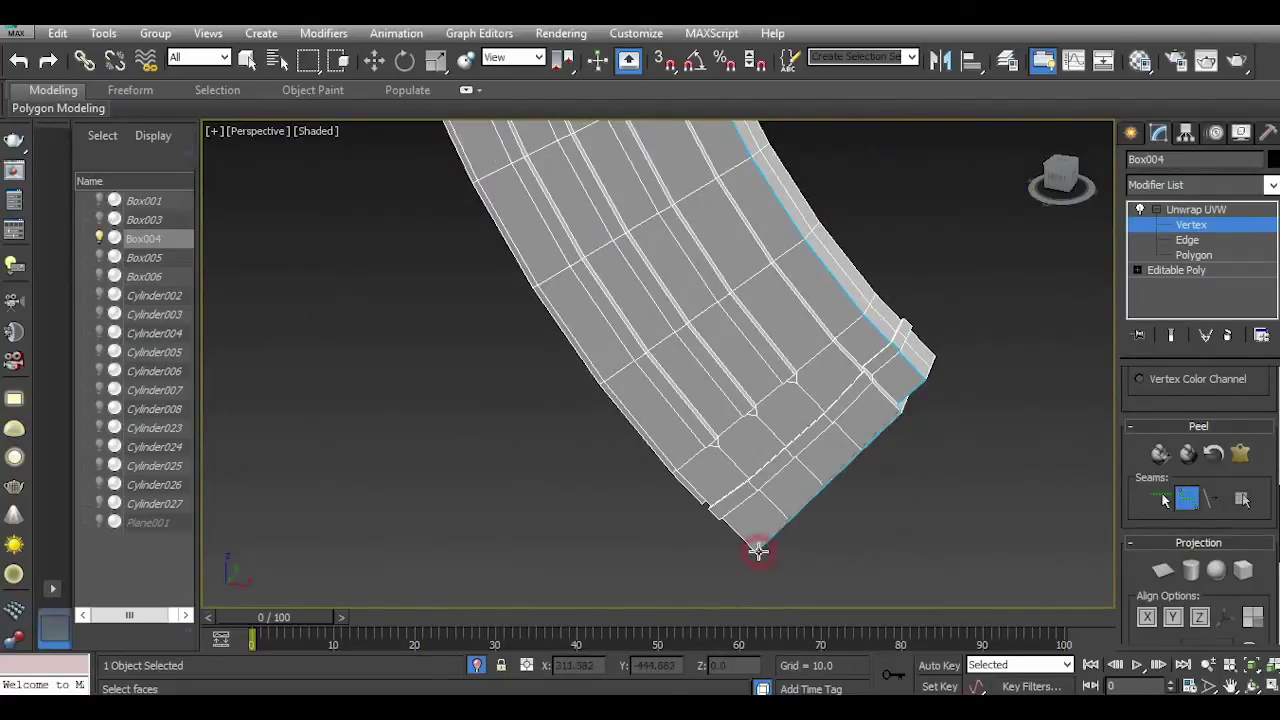
click(1060, 176)
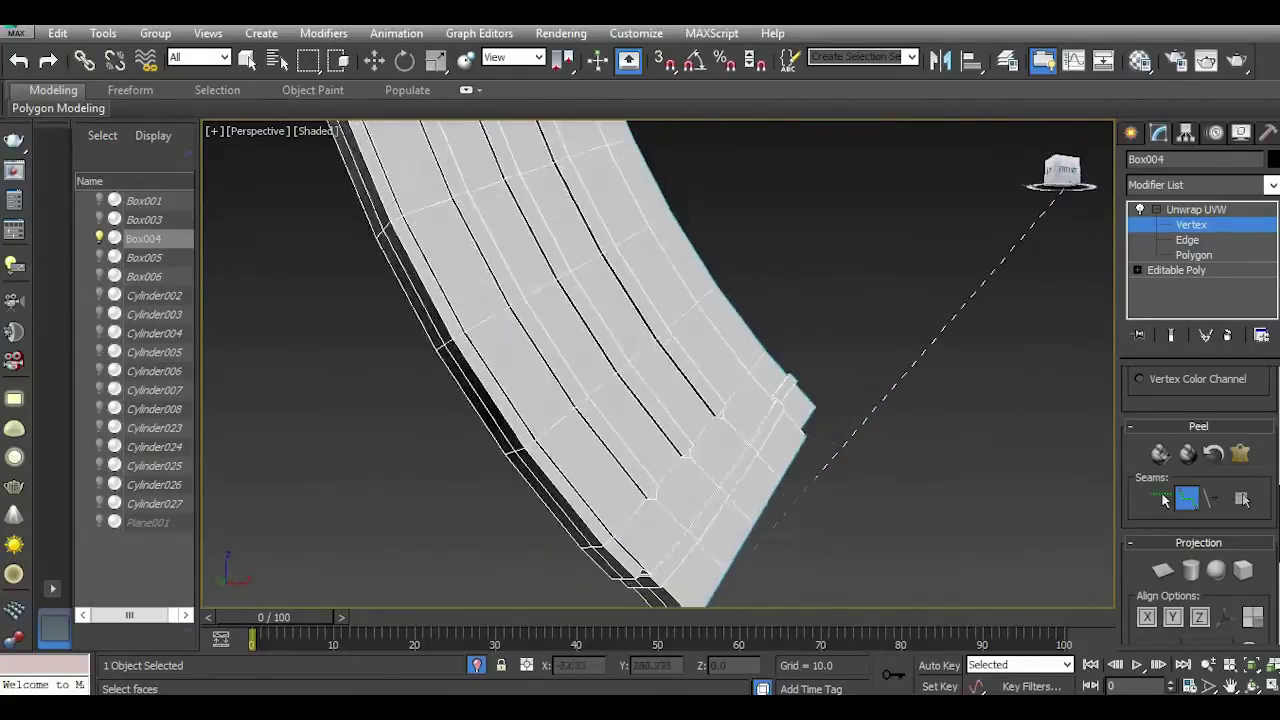
Step: On the magazine's other side, seam from the bottom corner up the left column edge to the top
alt+middle_drag(646, 466, 706, 512)
scroll(706, 512, up, 3)
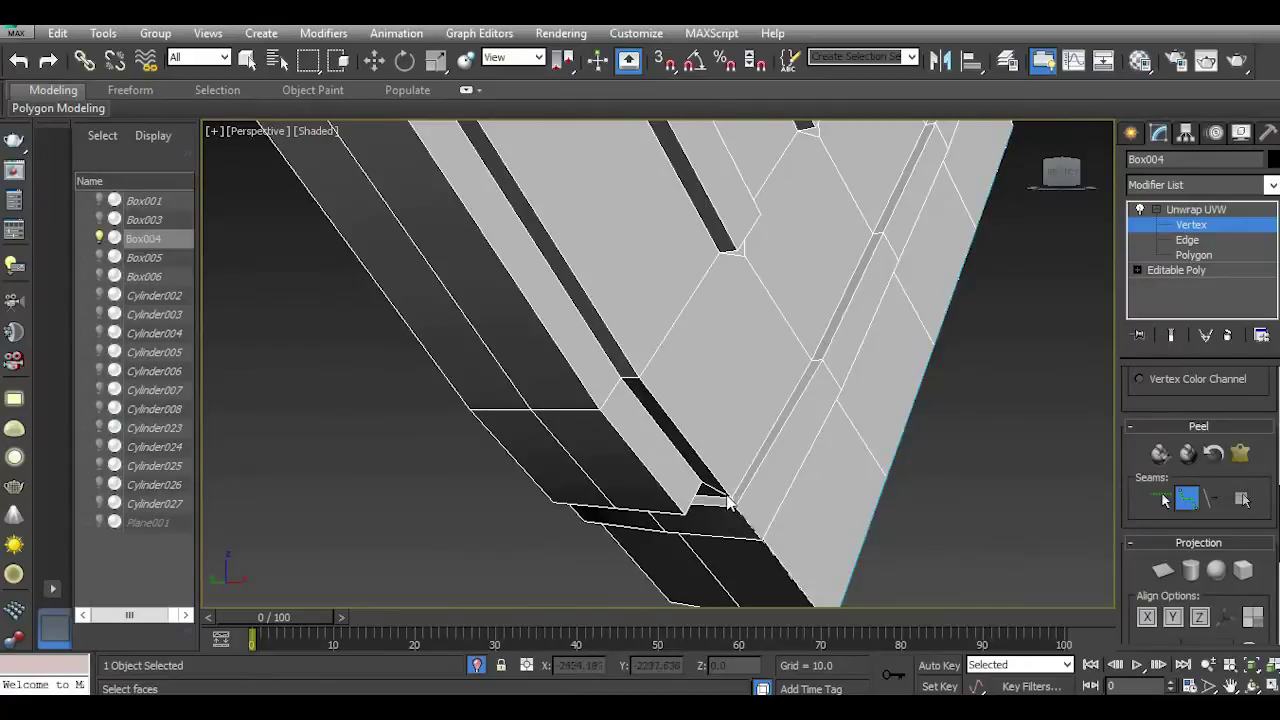
click(698, 483)
click(687, 514)
click(601, 409)
scroll(601, 409, down, 5)
scroll(610, 395, down, 3)
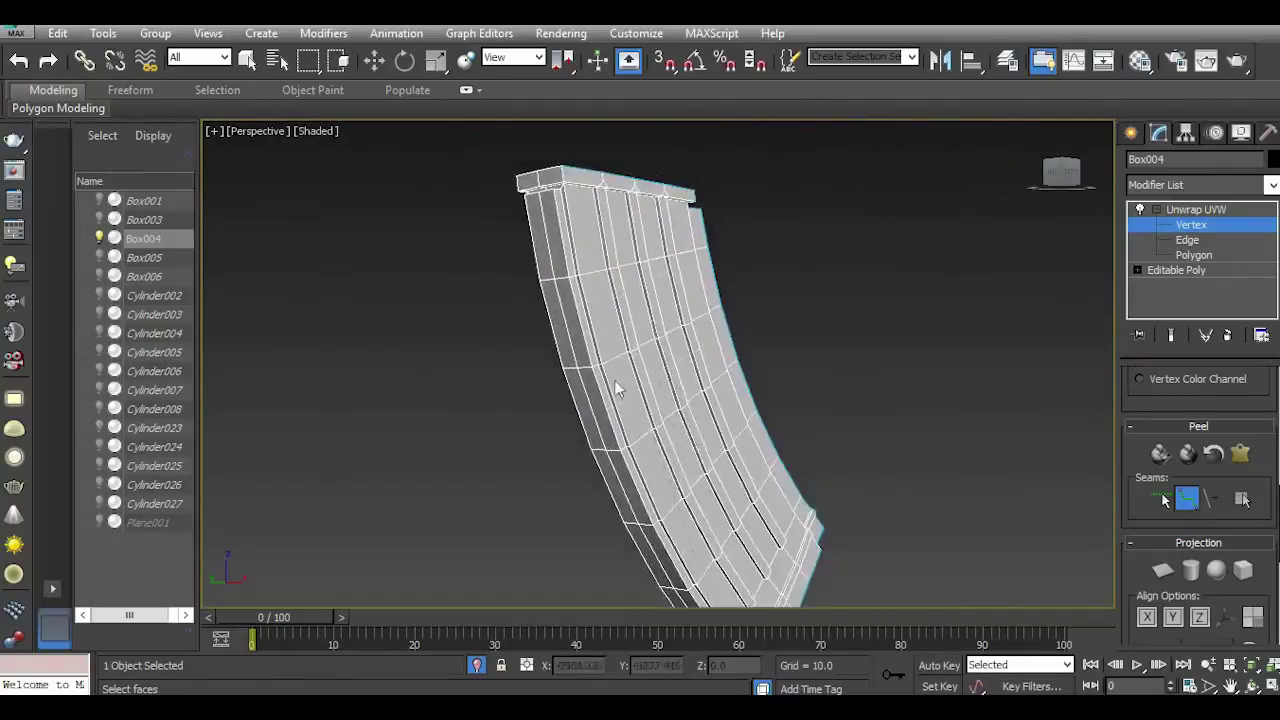
alt+middle_drag(567, 278, 574, 288)
scroll(574, 288, up, 5)
click(544, 263)
click(579, 263)
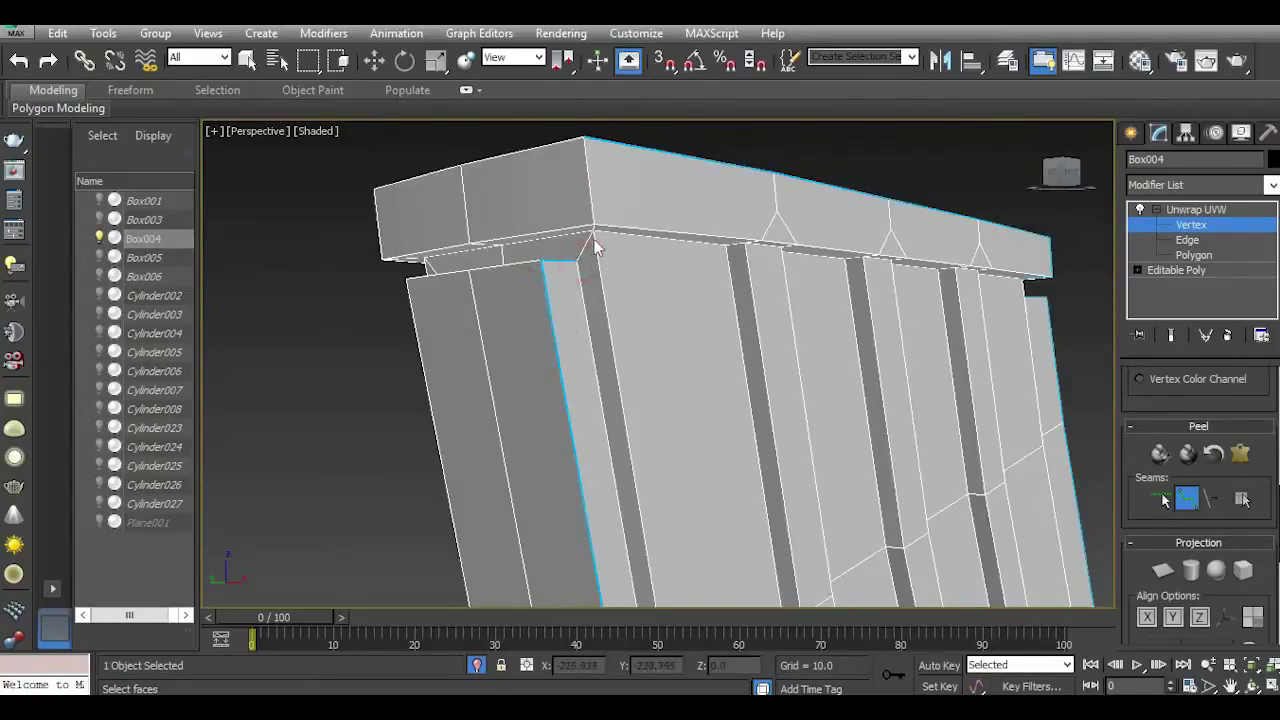
click(596, 226)
click(583, 137)
Step: Restart seam drawing and run a seam from below the lip down to and along the bottom edge
drag(1062, 172, 1040, 195)
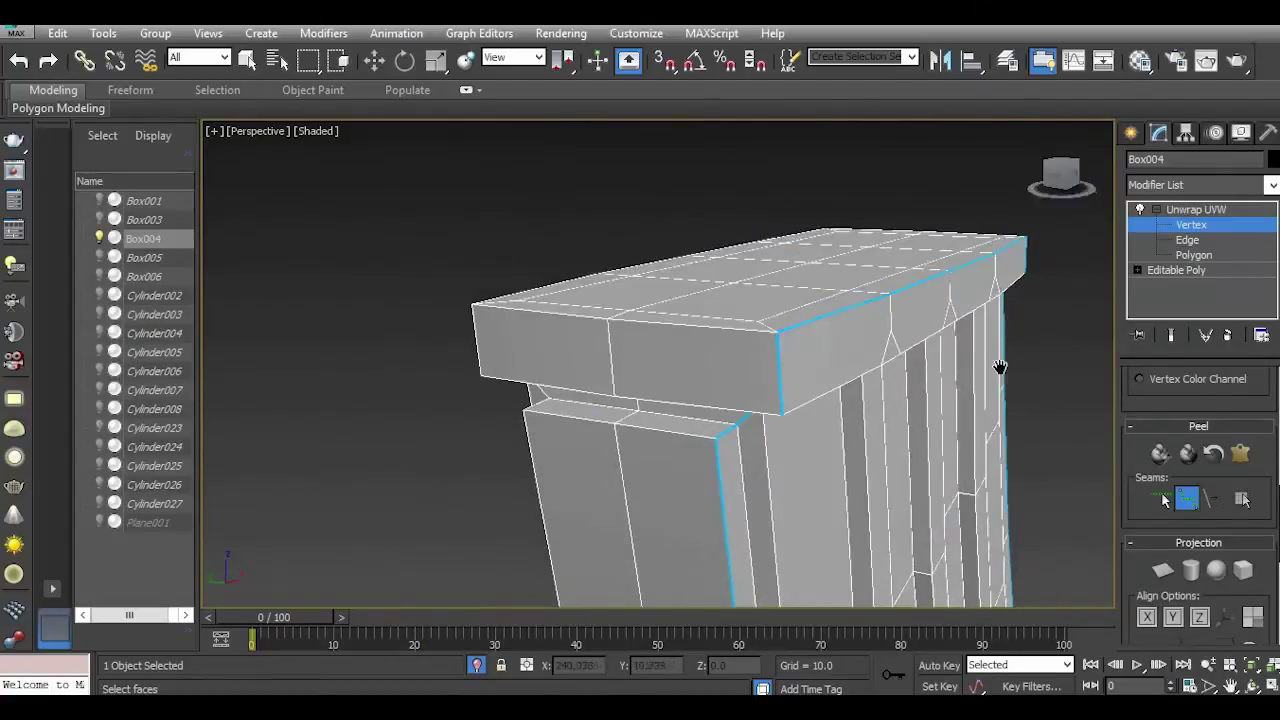
alt+middle_drag(820, 300, 755, 224)
scroll(720, 240, down, 3)
scroll(698, 255, down, 3)
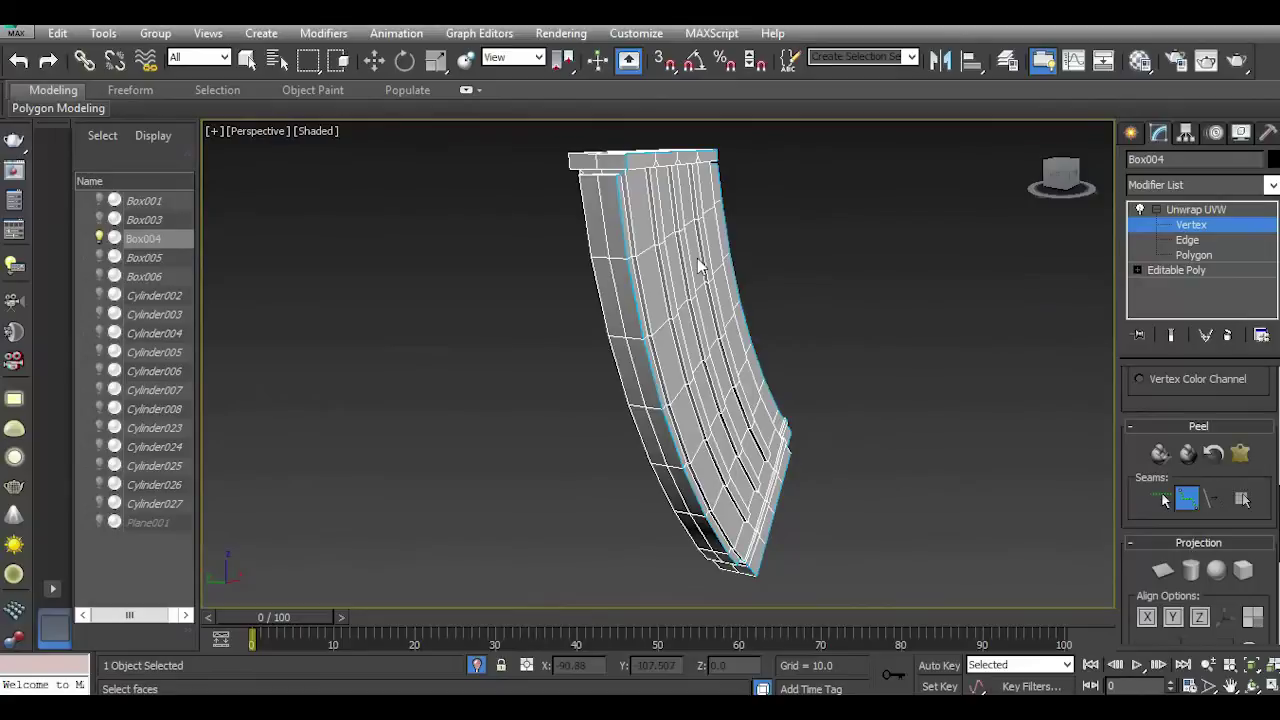
scroll(620, 140, up, 3)
right_click(512, 175)
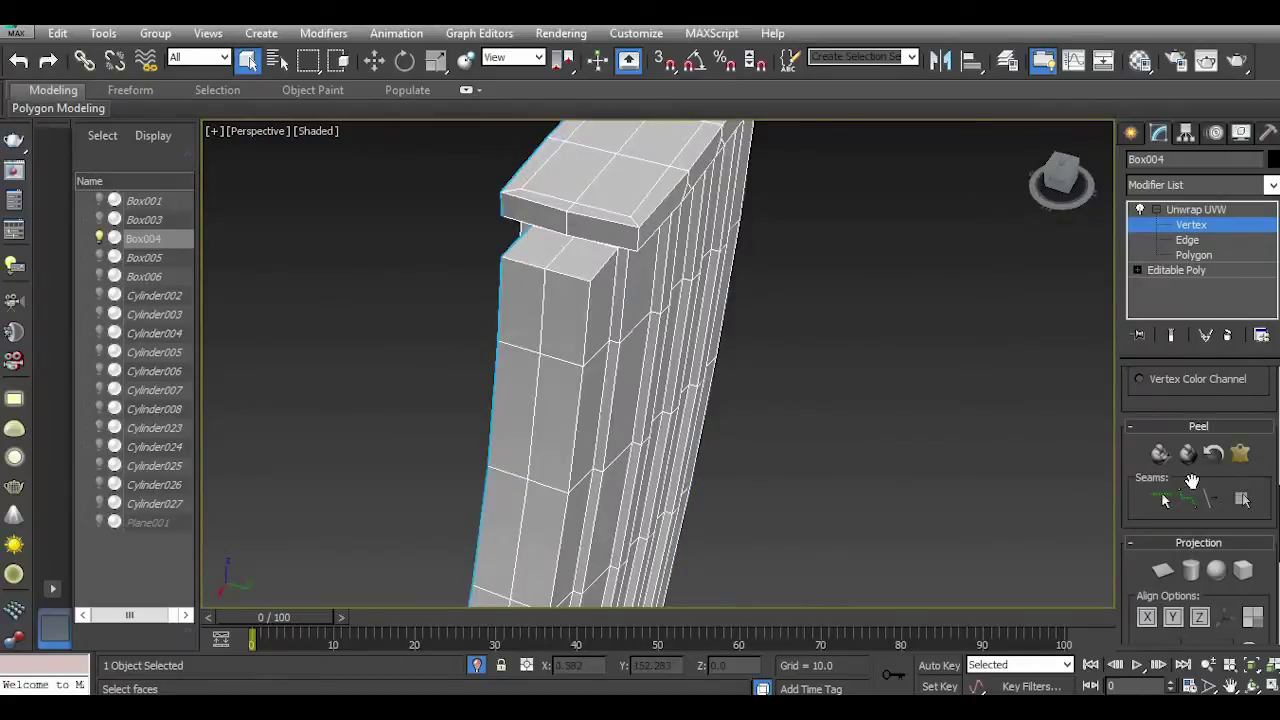
click(1188, 497)
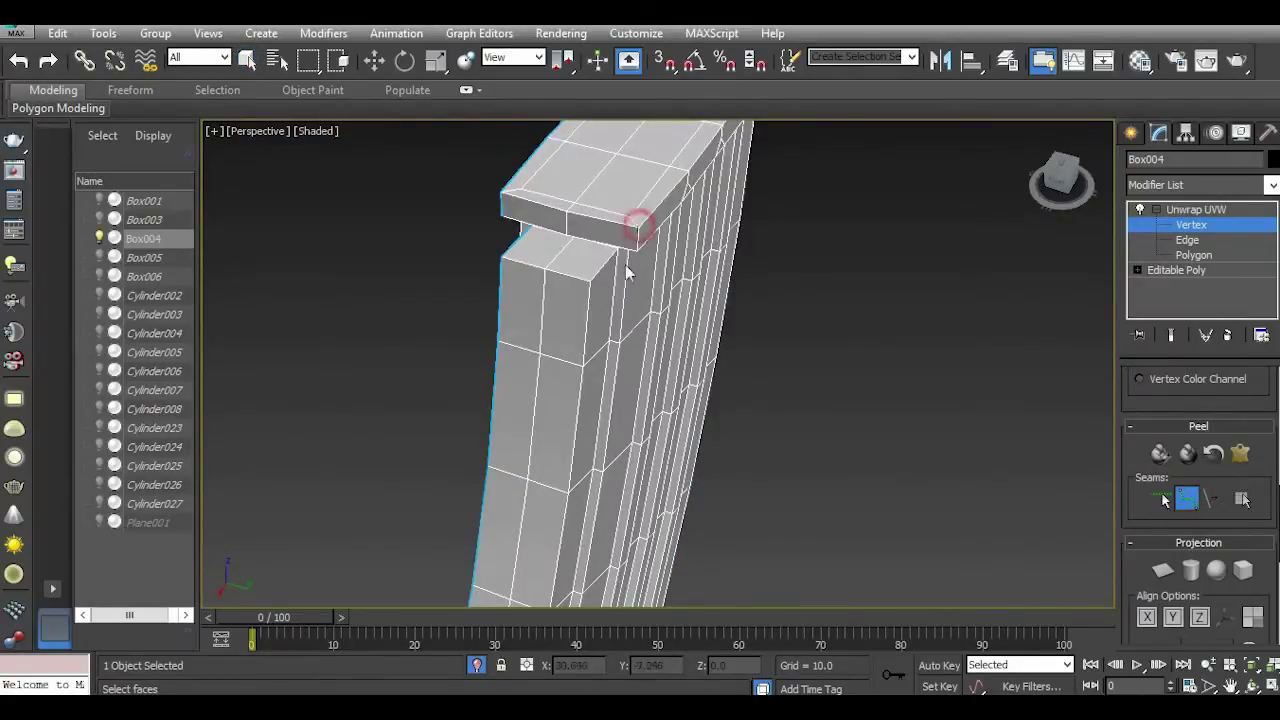
click(590, 283)
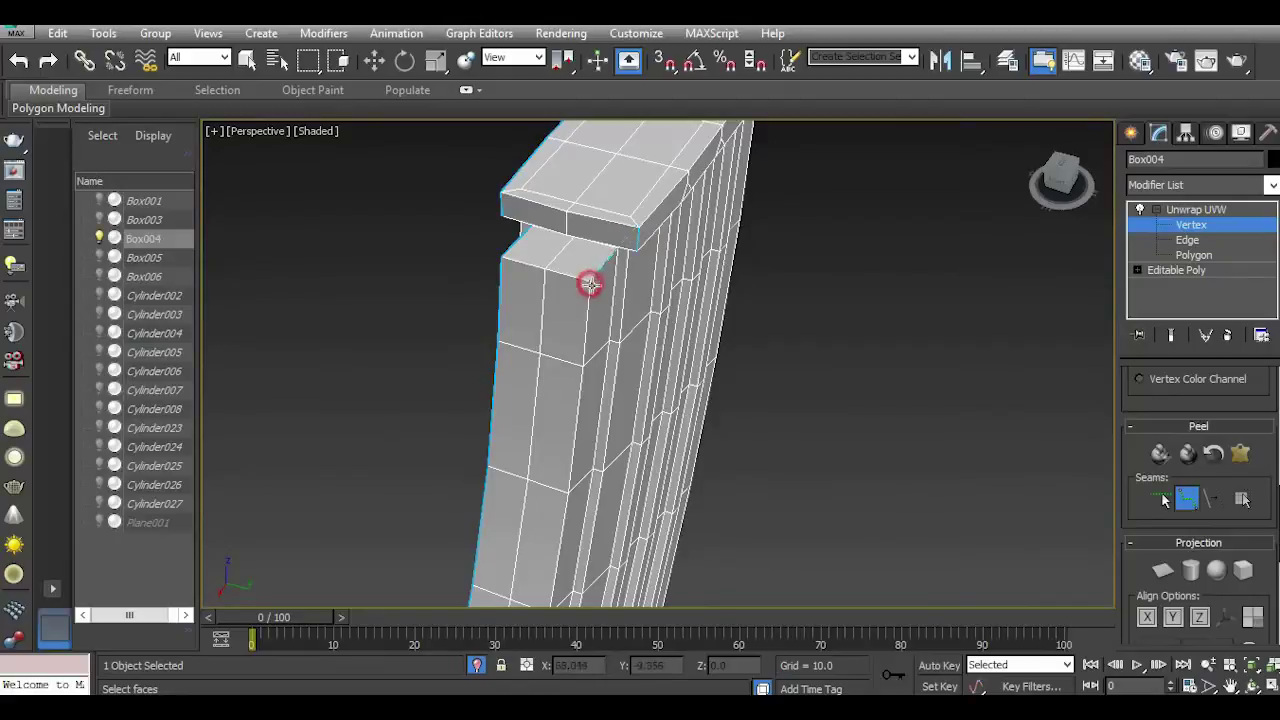
middle_drag(597, 329, 663, 109)
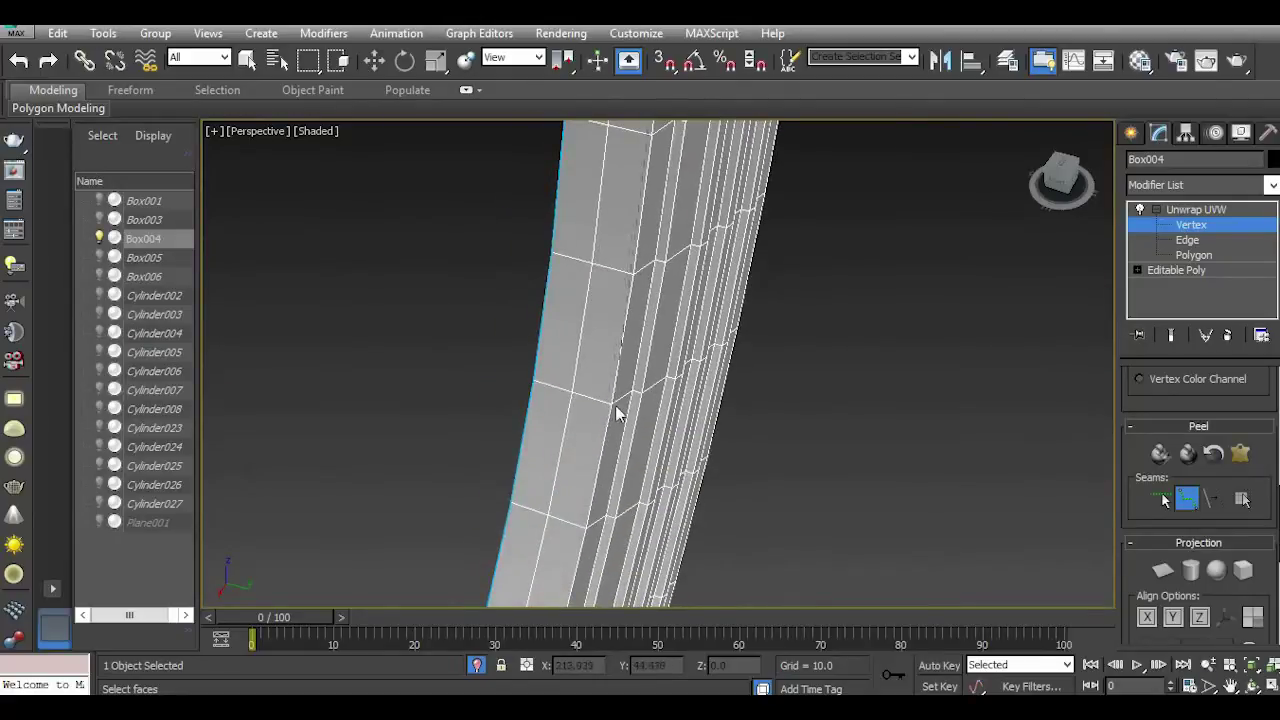
middle_drag(631, 380, 692, 396)
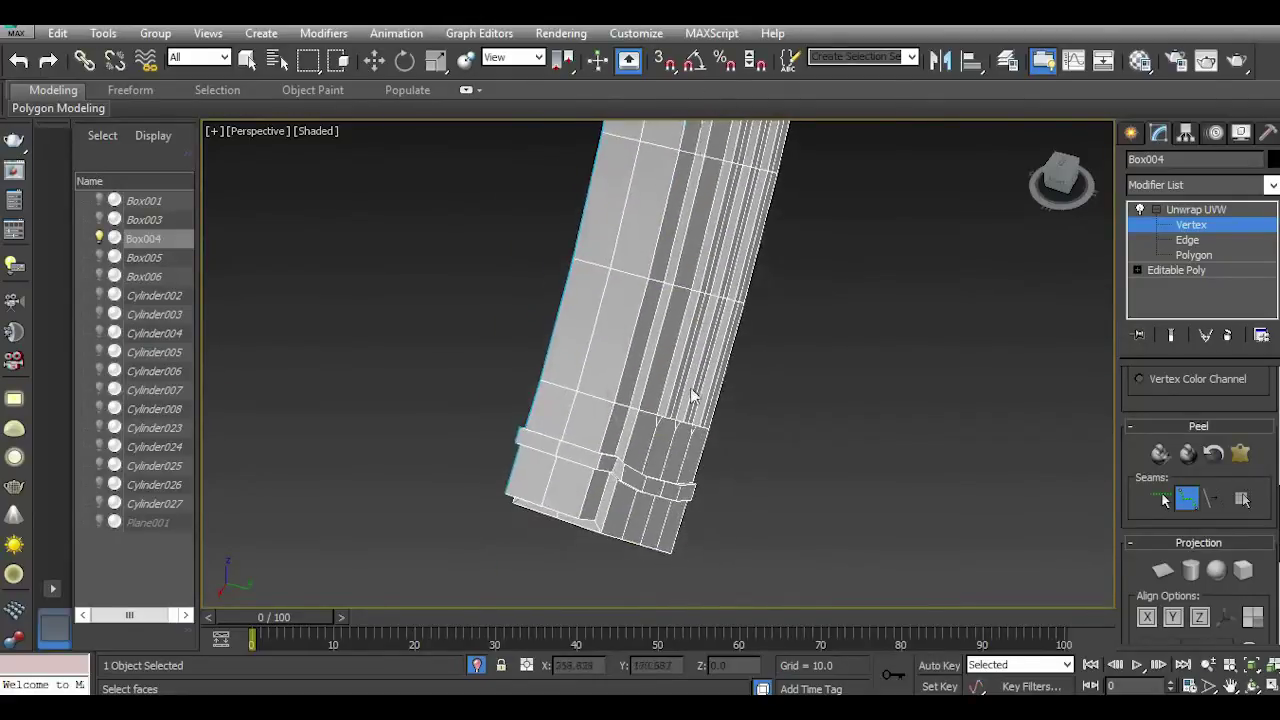
click(600, 535)
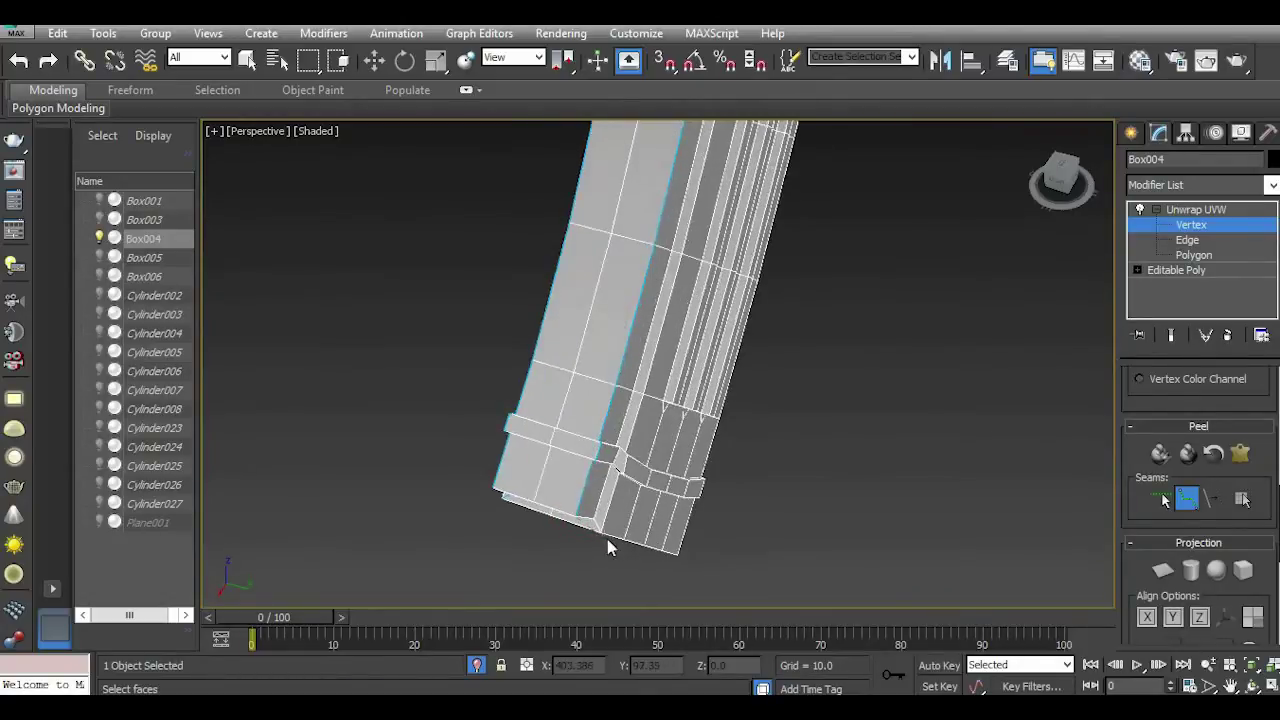
click(678, 556)
Step: Seam the opposite side from the bottom edge up to the top lip, then exit seam drawing
scroll(1000, 340, up, 6)
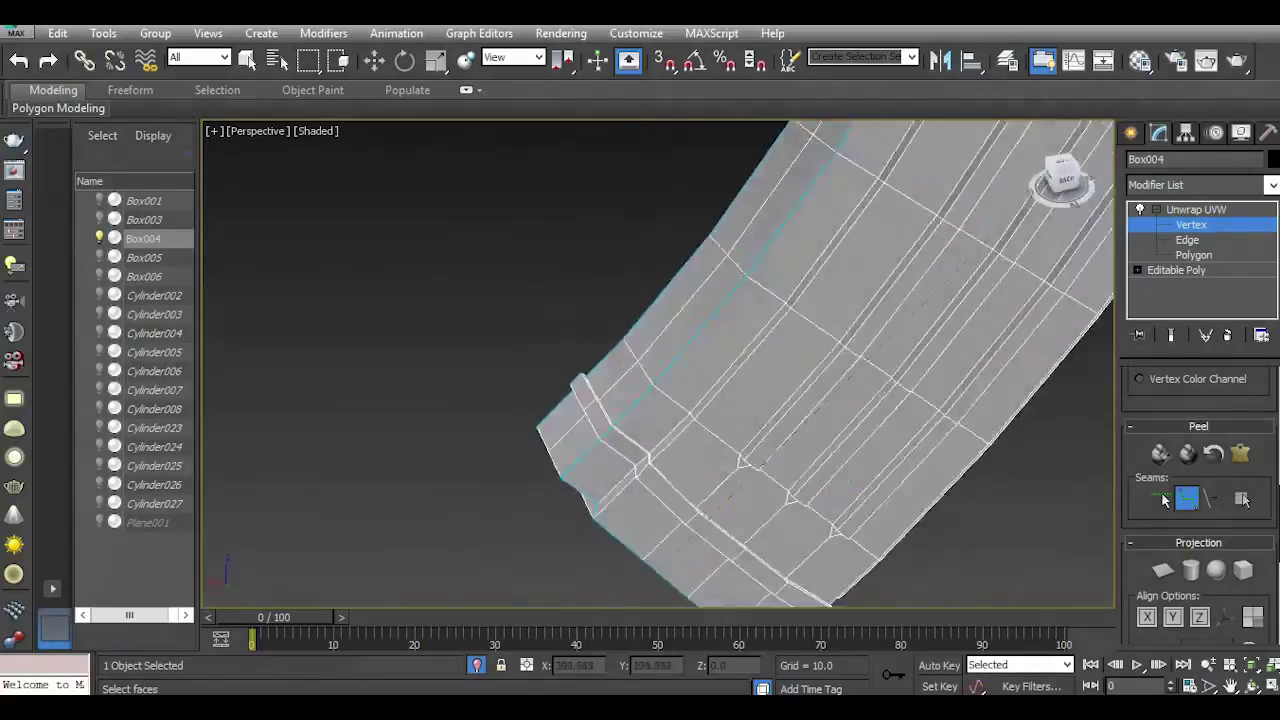
middle_drag(946, 463, 680, 283)
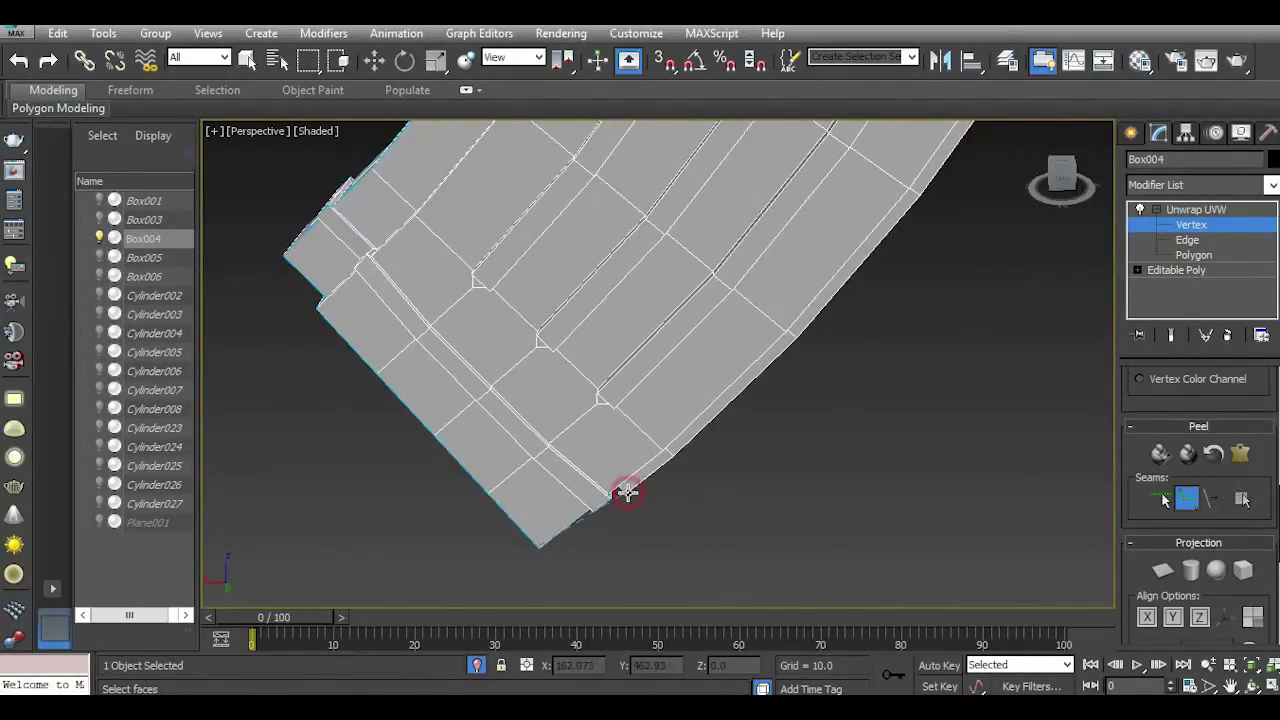
drag(1060, 182, 1007, 270)
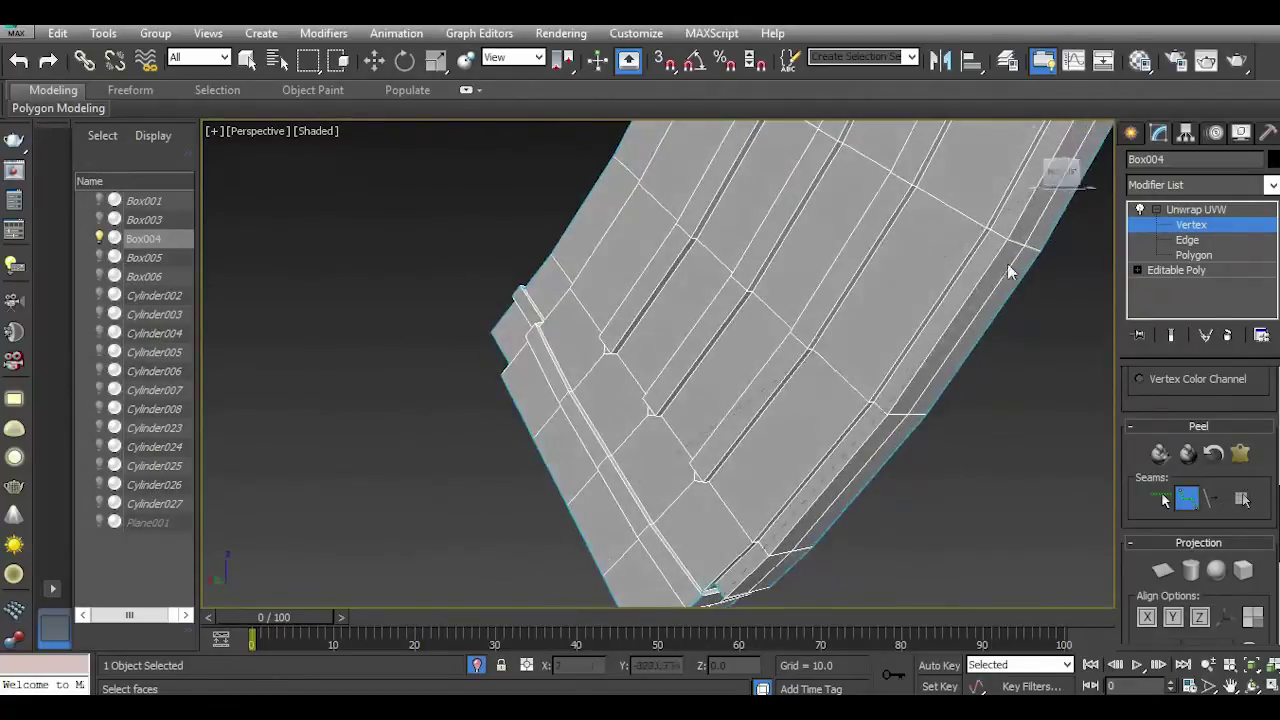
mouse_move(1007, 270)
middle_down()
mouse_move(796, 305)
mouse_move(792, 322)
middle_up()
click(566, 535)
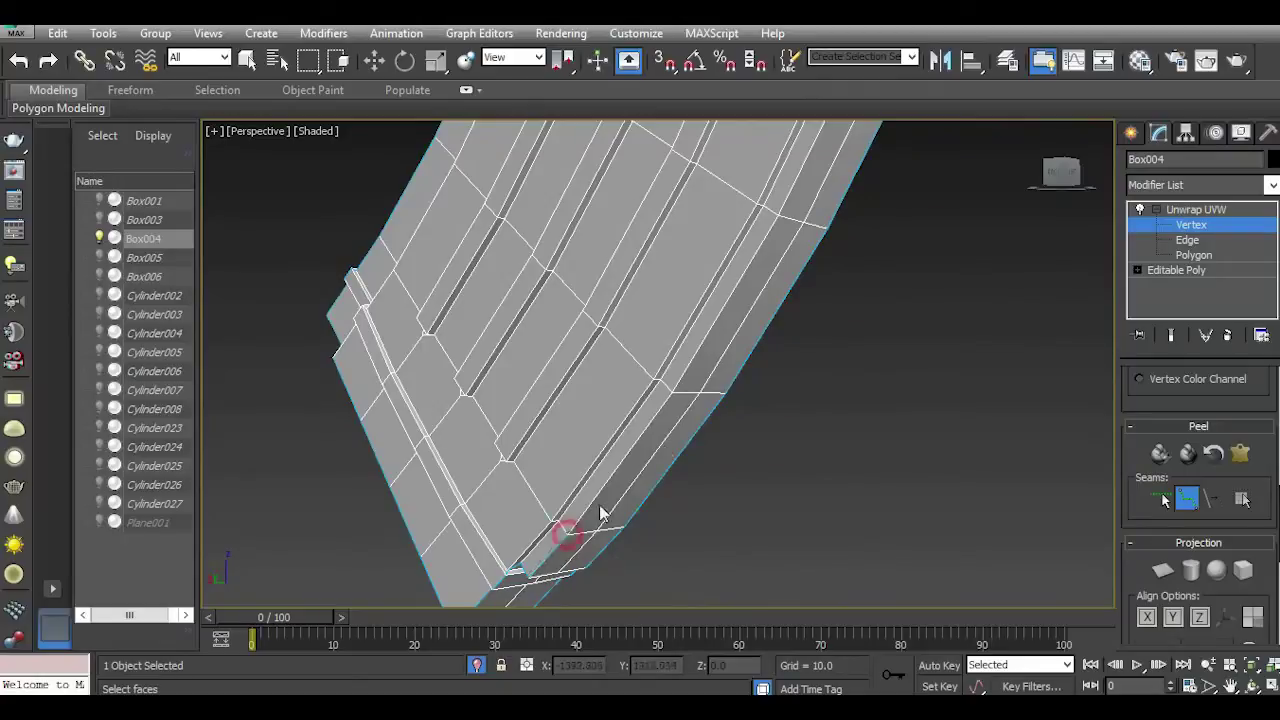
scroll(729, 477, up, 3)
click(850, 253)
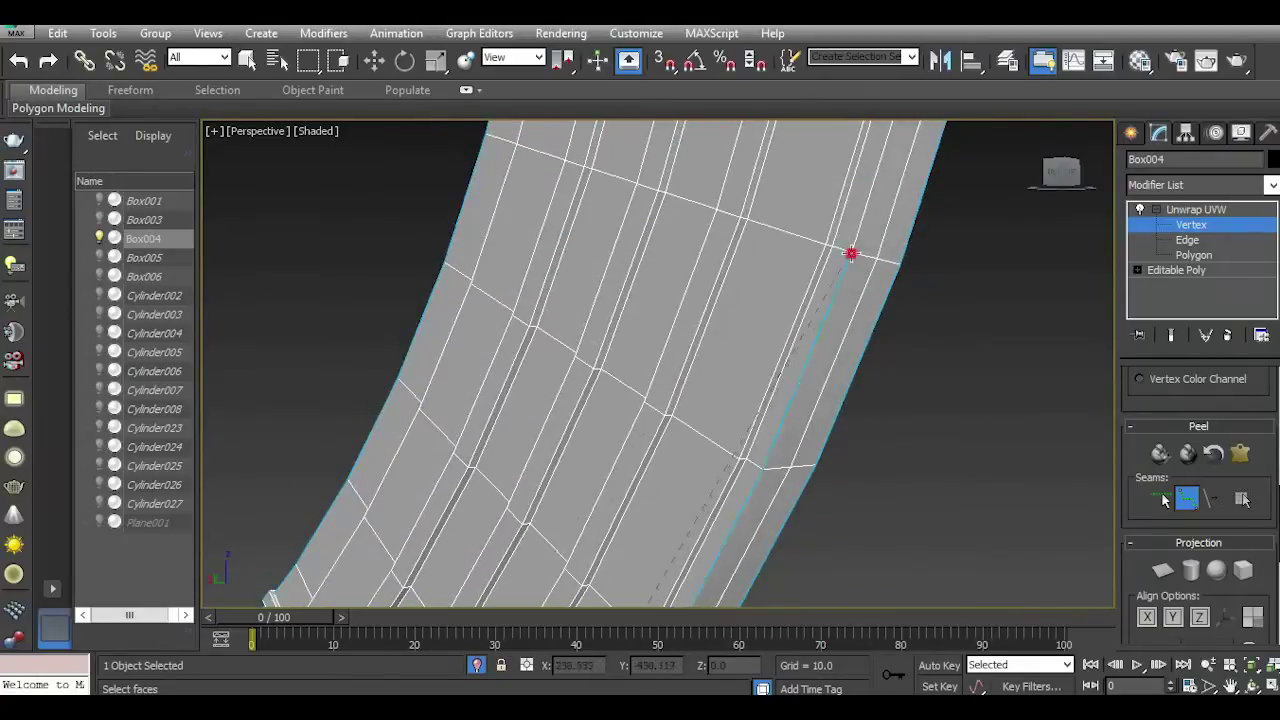
mouse_move(868, 225)
alt+middle_down()
mouse_move(791, 426)
mouse_move(794, 320)
mouse_move(789, 357)
mouse_move(830, 290)
alt+middle_up()
scroll(847, 265, up, 2)
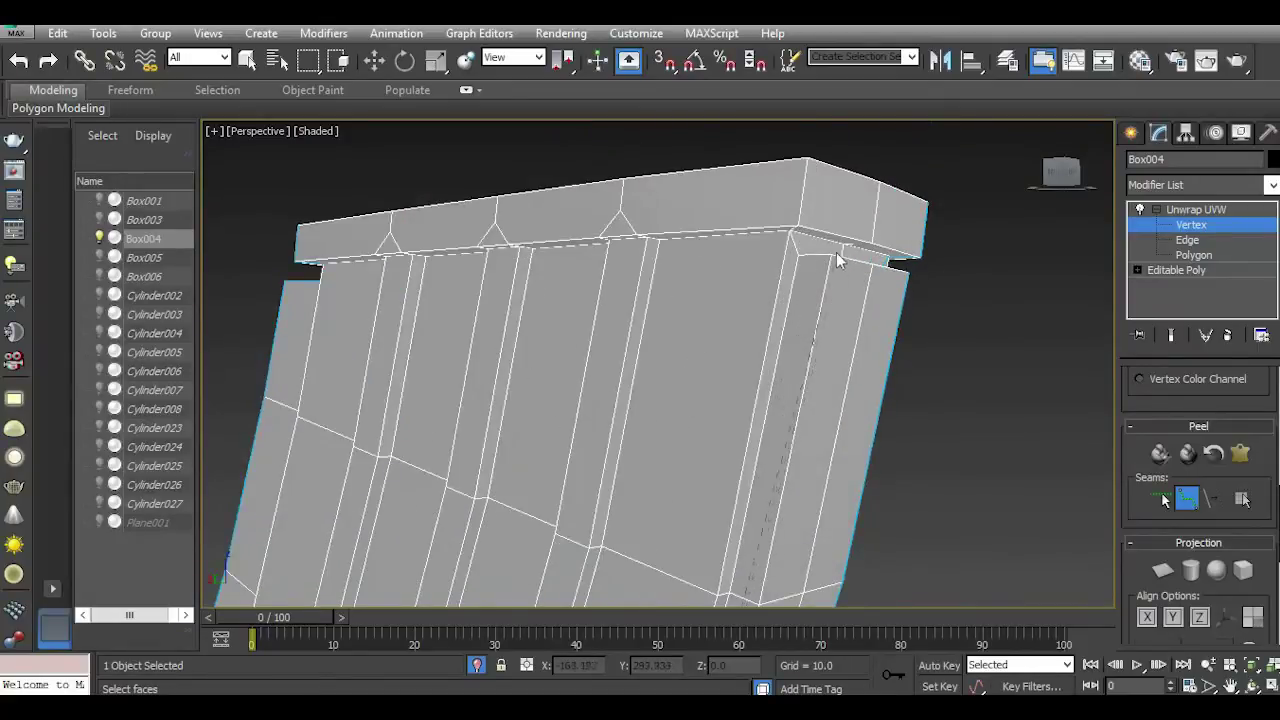
click(834, 252)
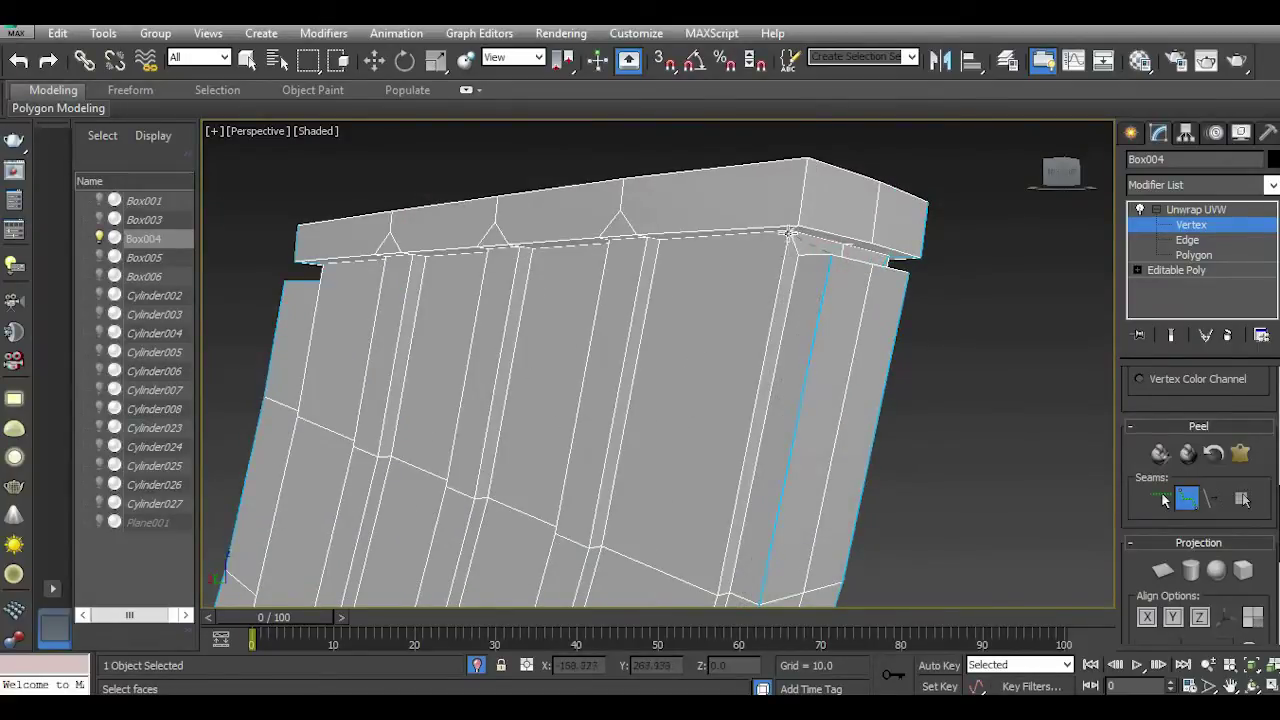
click(789, 233)
click(299, 224)
right_click(540, 246)
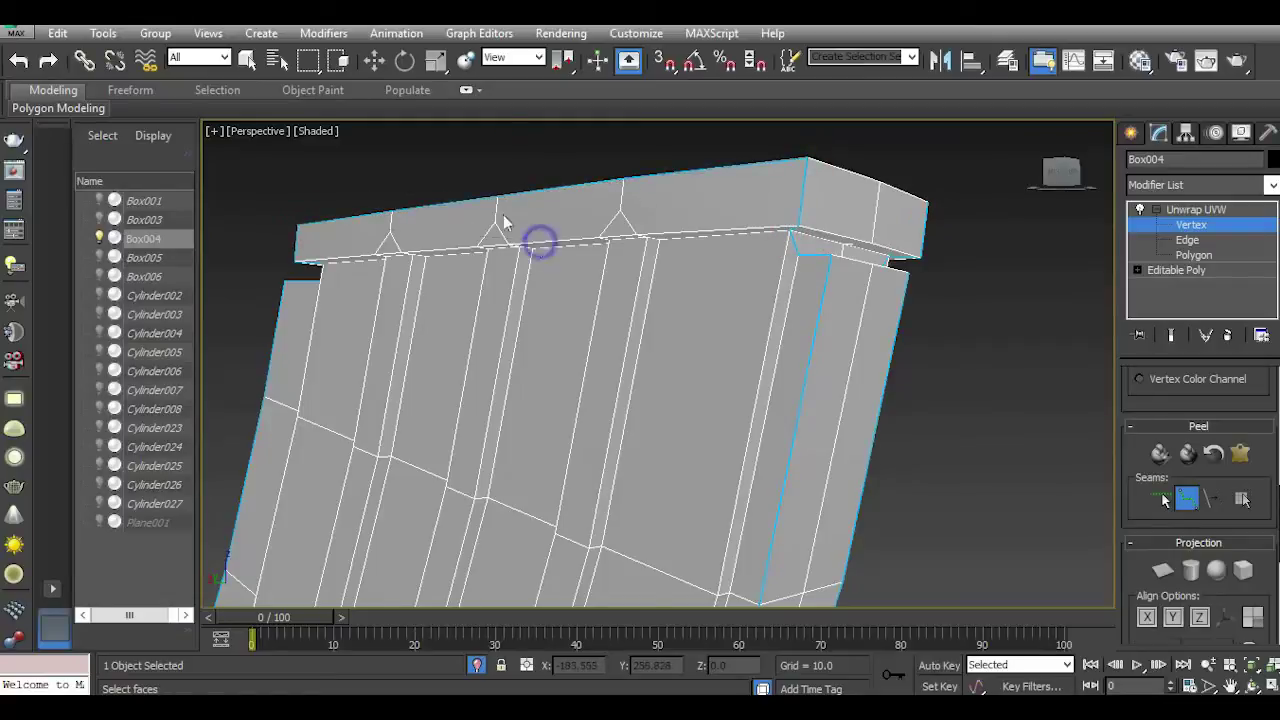
click(1197, 505)
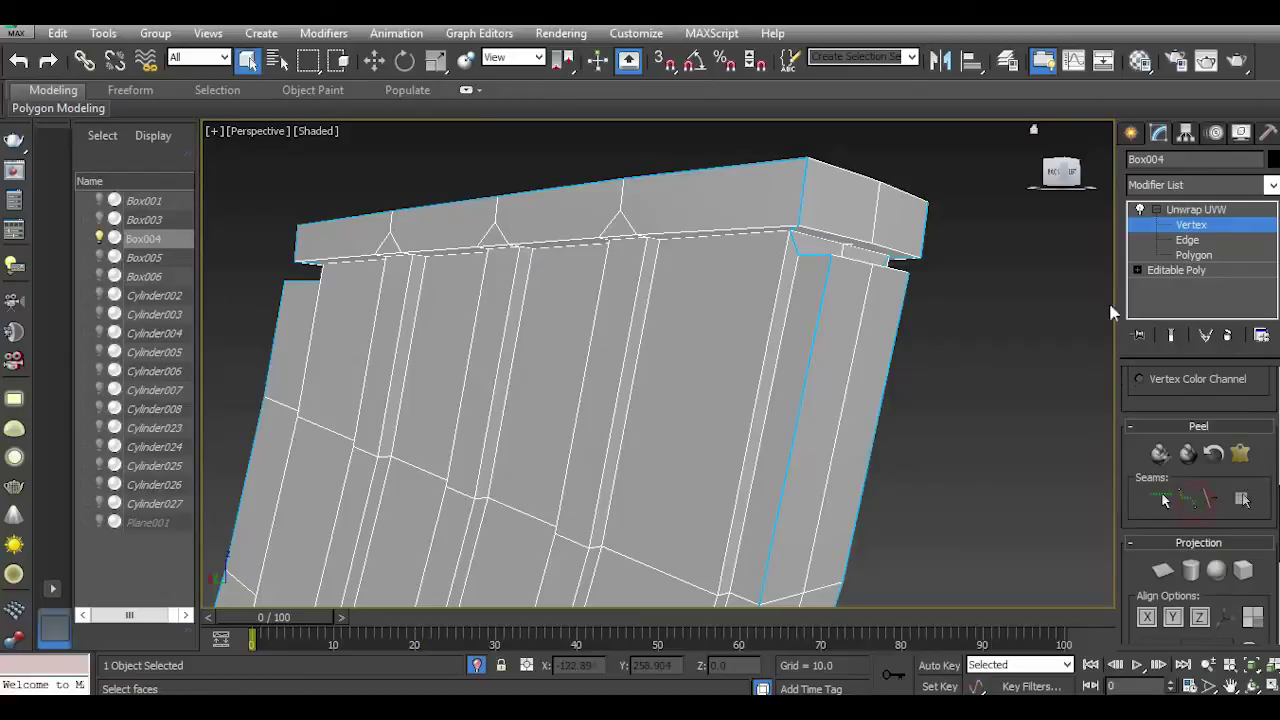
Step: Orbit around the magazine to check the finished seams from several angles
drag(1062, 186, 660, 228)
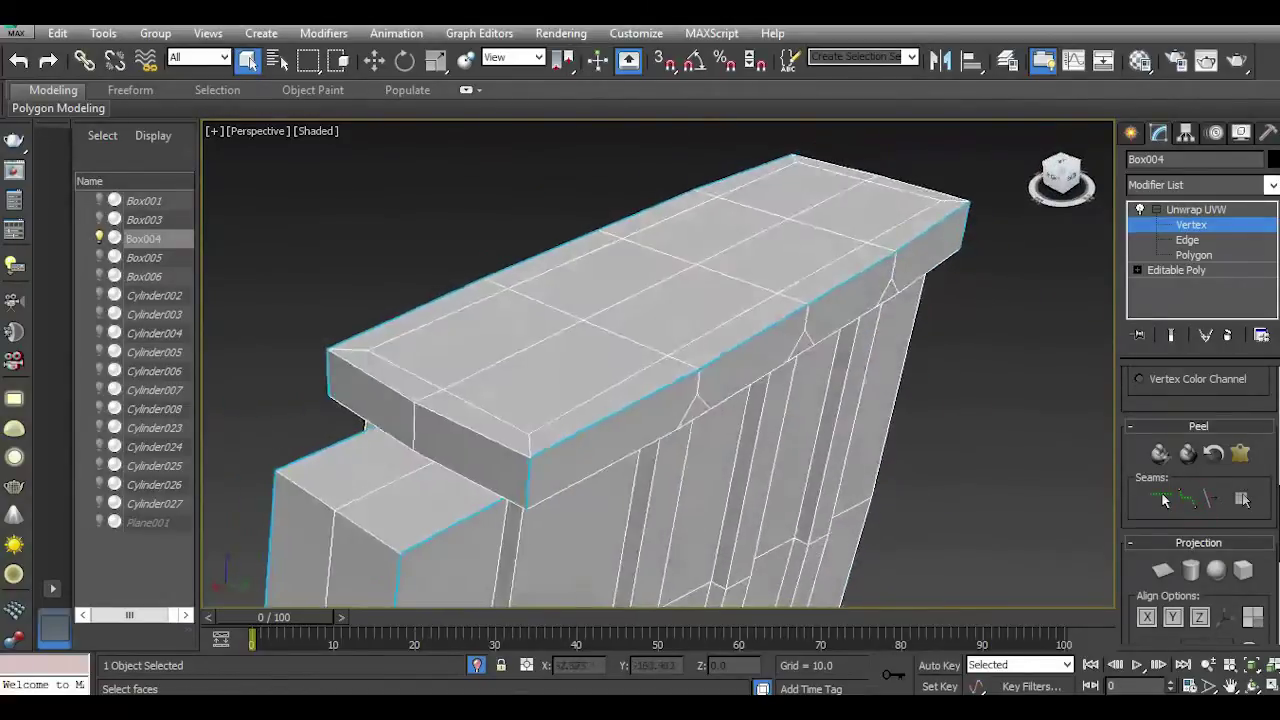
scroll(652, 222, down, 3)
scroll(649, 220, down, 2)
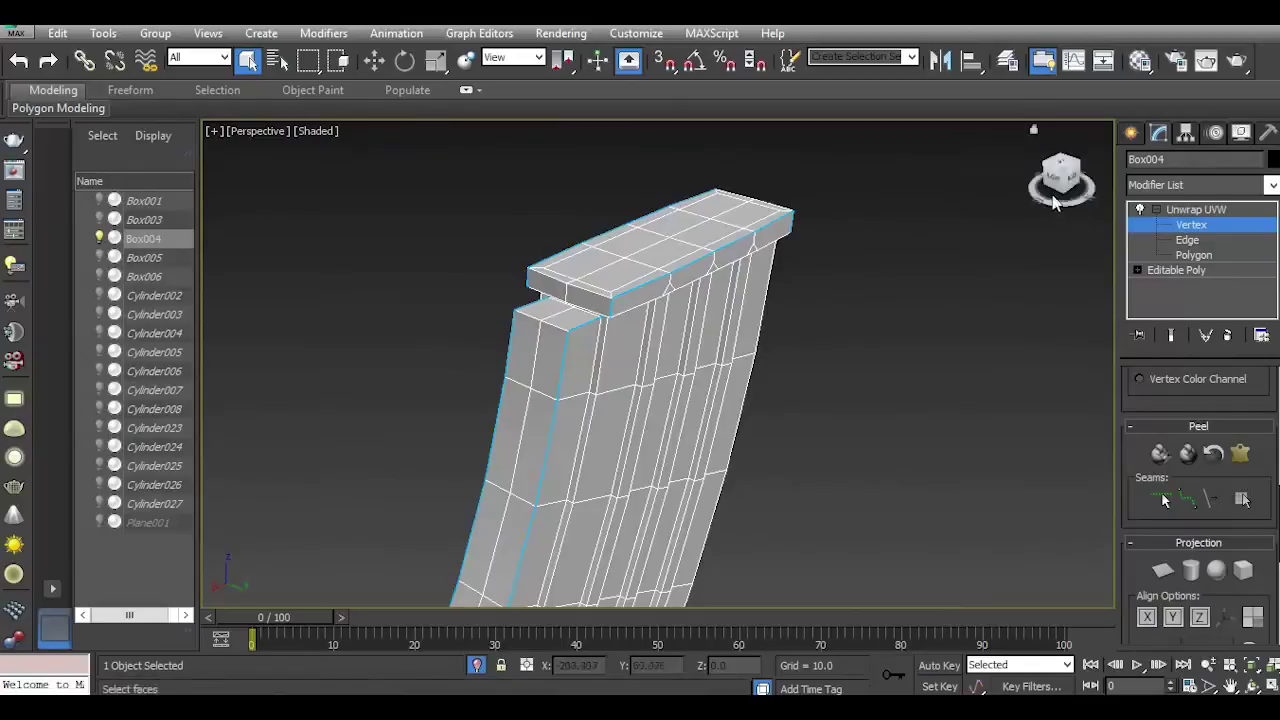
alt+middle_drag(660, 360, 720, 340)
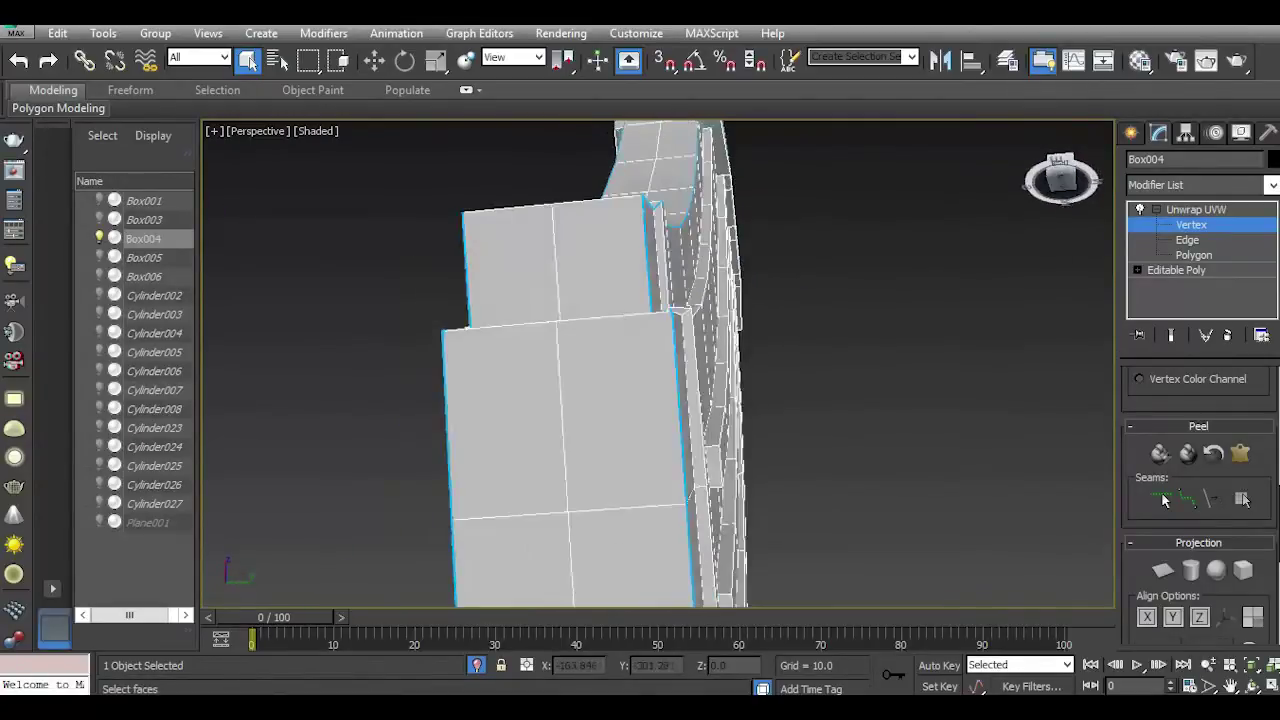
drag(1063, 190, 791, 374)
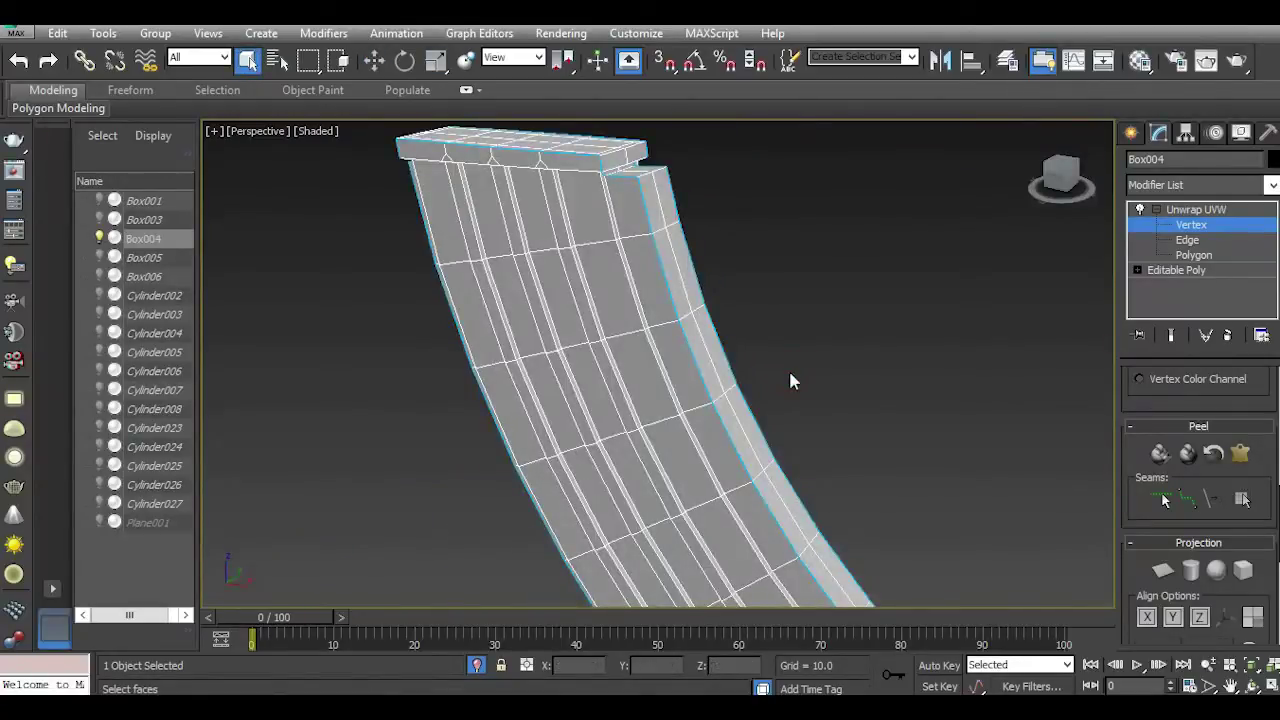
Step: Select one side face of the magazine and grow the selection to the whole front side
click(1208, 256)
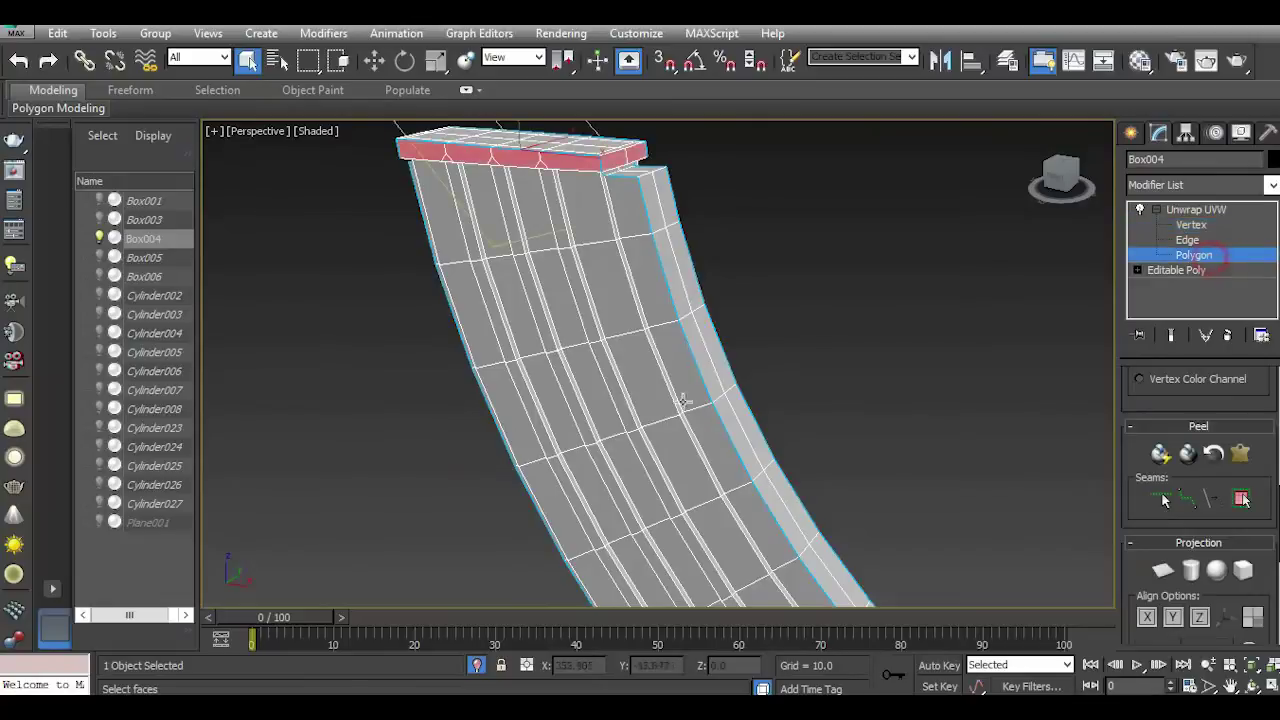
click(636, 494)
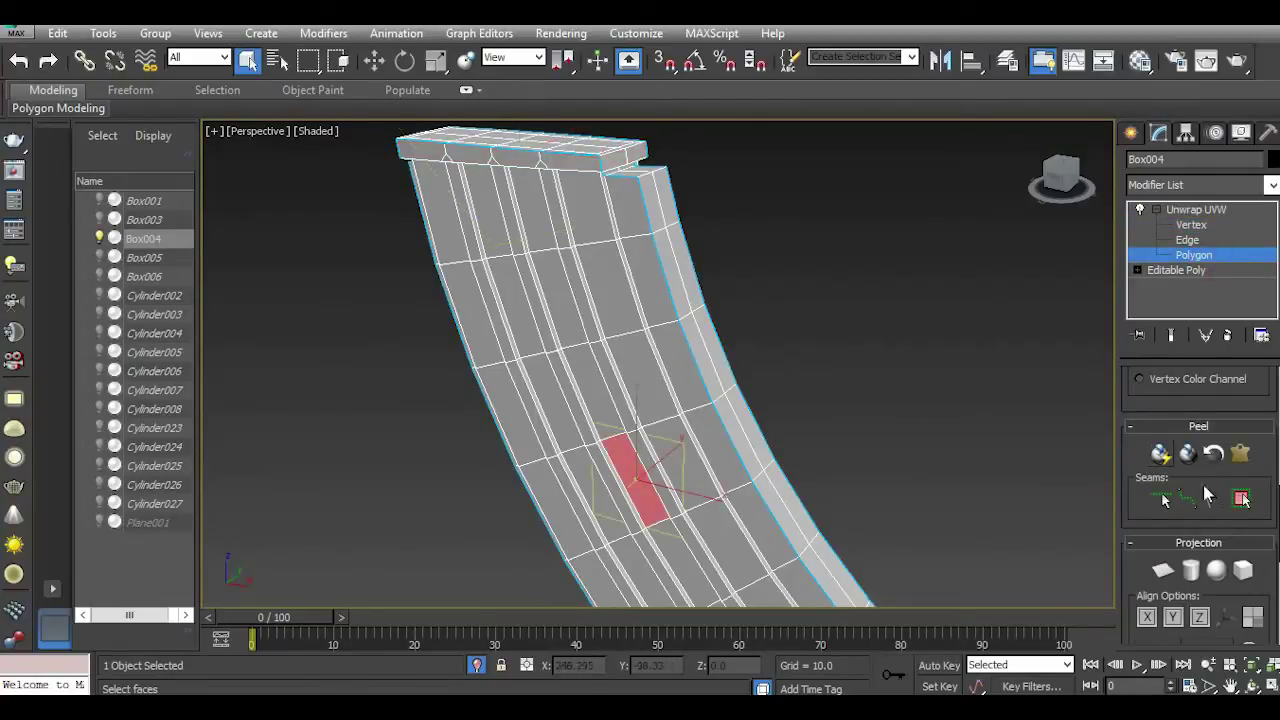
click(1240, 499)
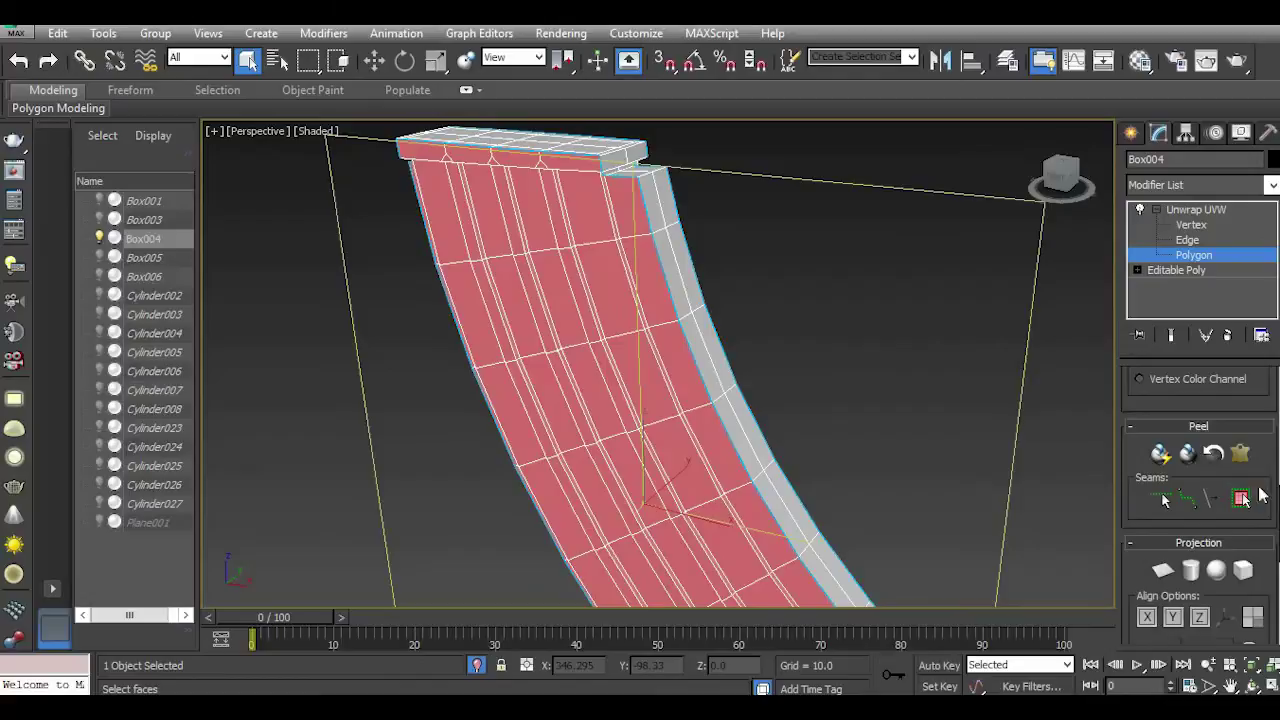
scroll(1242, 501, down, 3)
scroll(1242, 501, down, 3)
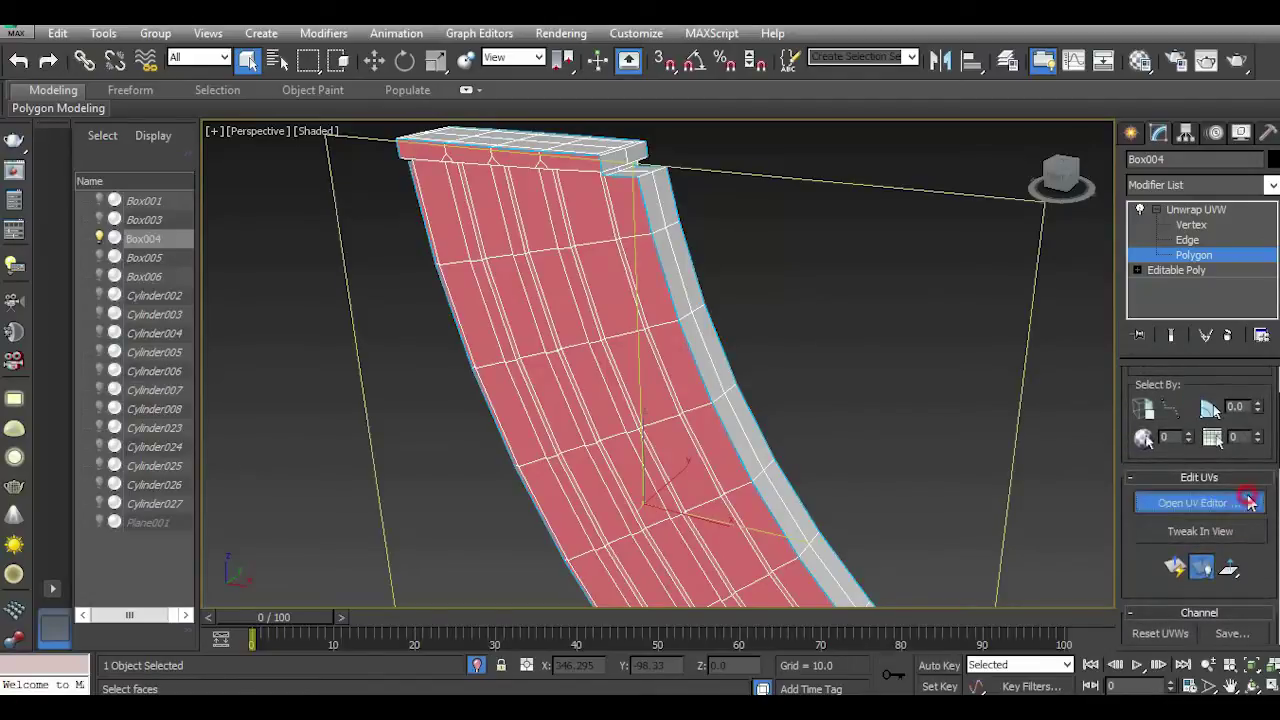
Step: Open the UV editor with the CheckerPattern preview and peel the selected faces into a flat island
click(1190, 503)
click(692, 89)
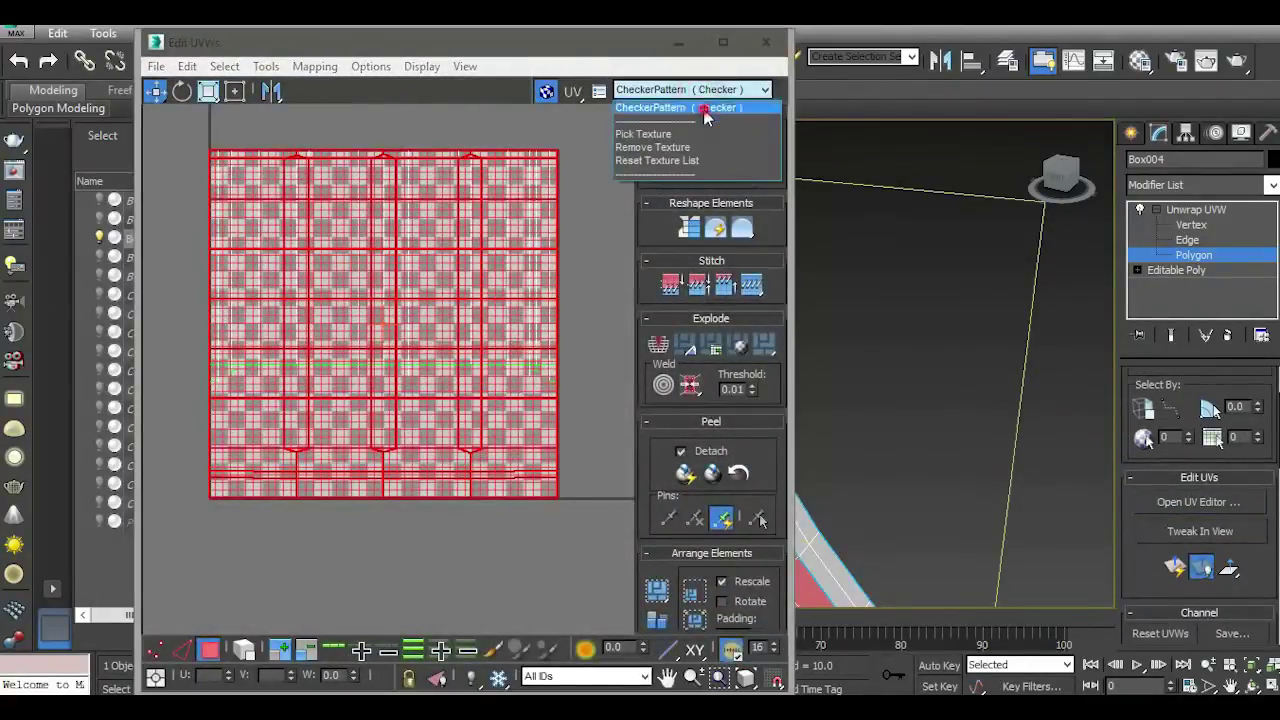
click(703, 106)
alt+middle_drag(912, 362, 1003, 312)
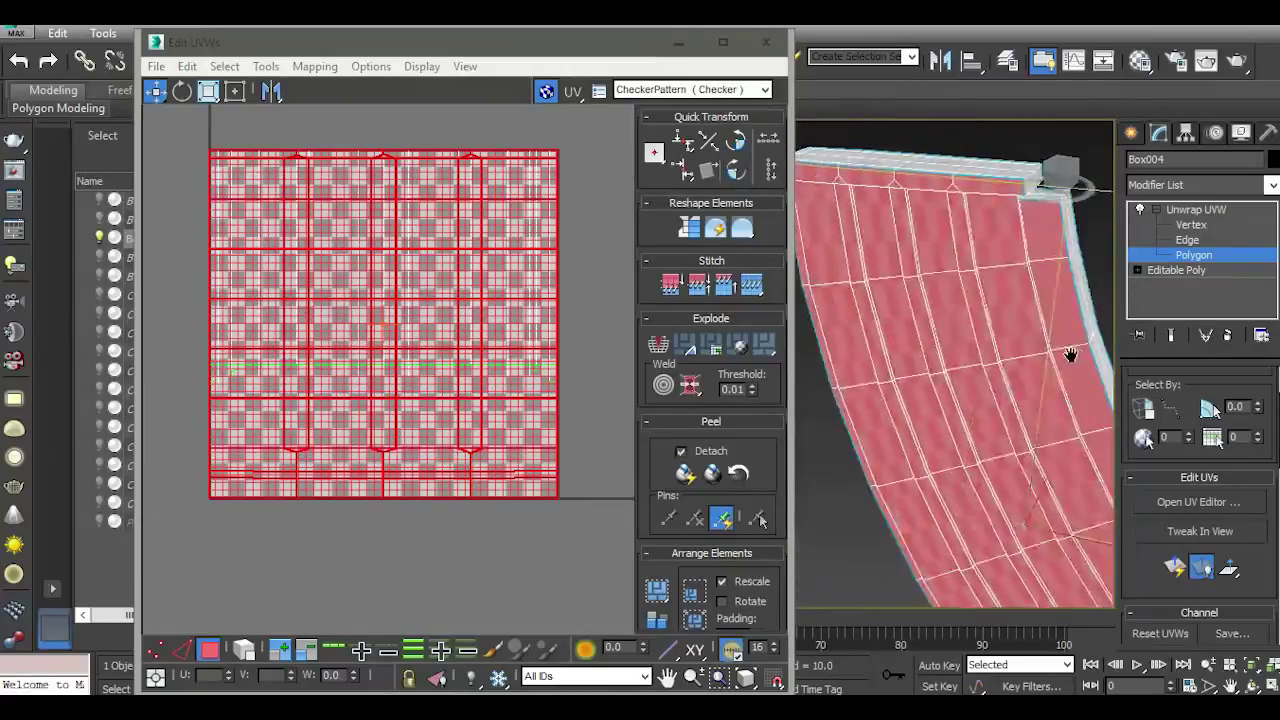
scroll(1038, 317, up, 4)
scroll(918, 297, down, 3)
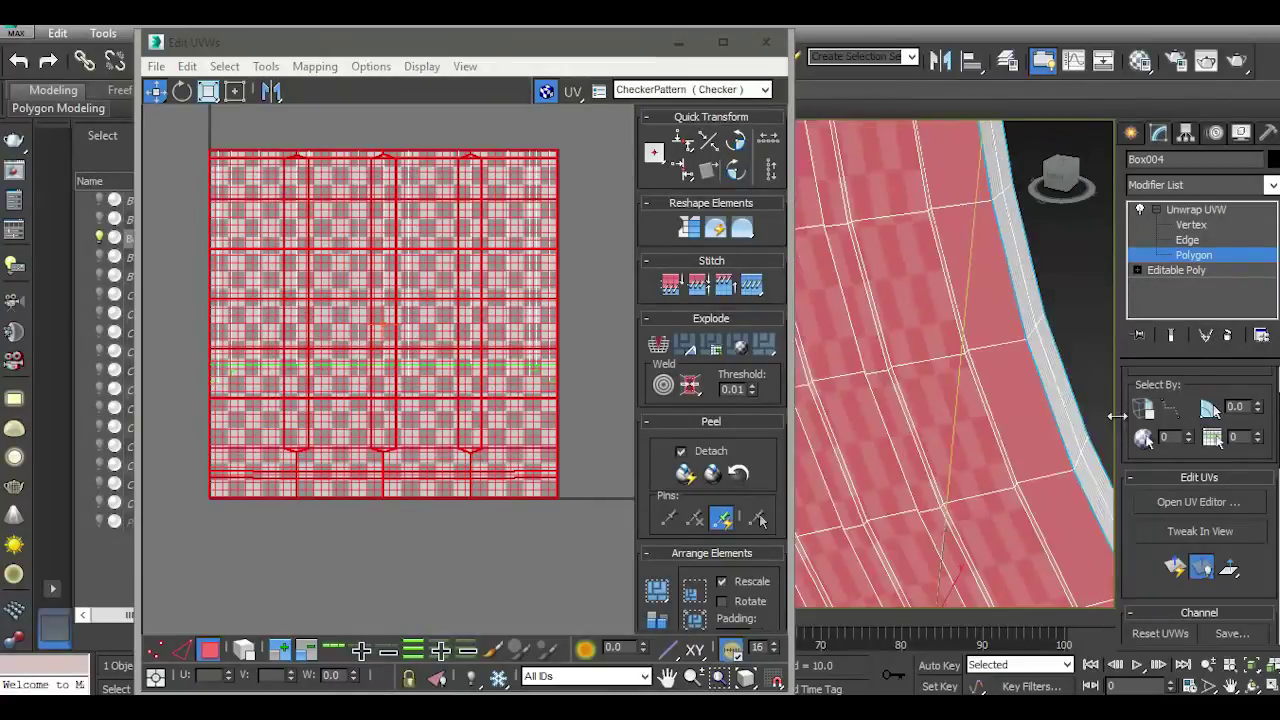
click(1177, 567)
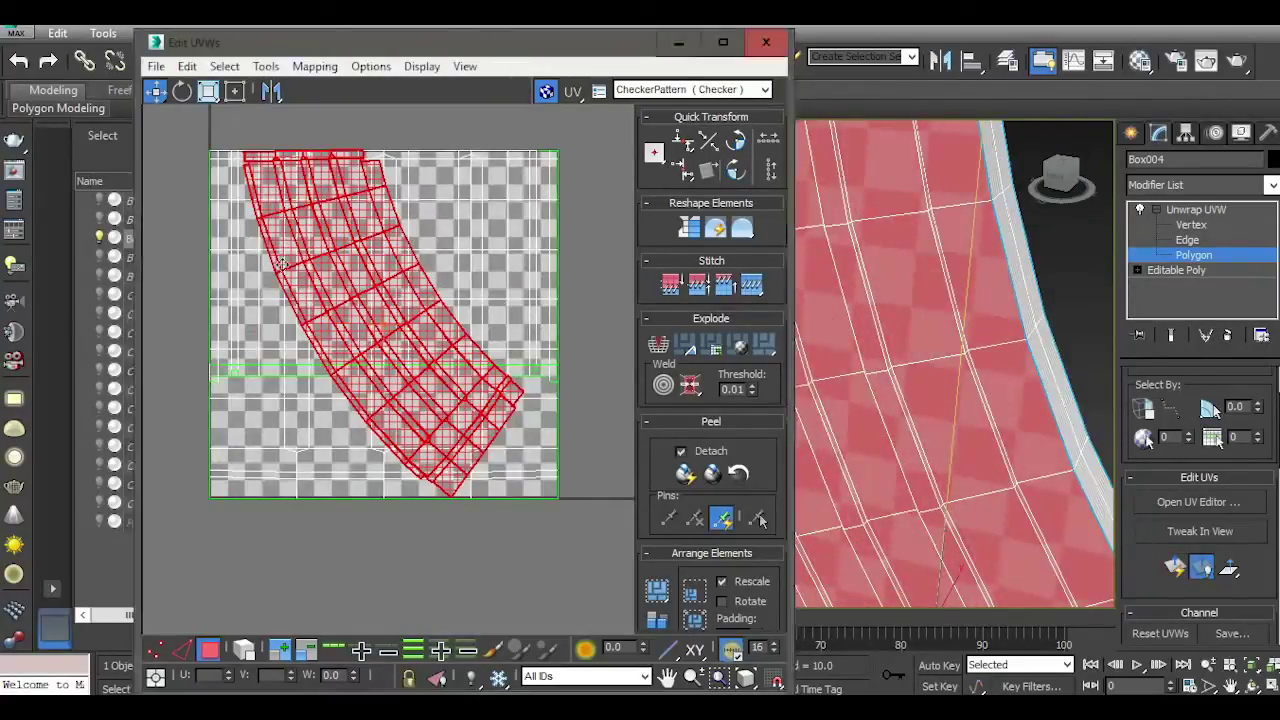
Step: Rotate the peeled island to near vertical in the UV editor
click(182, 92)
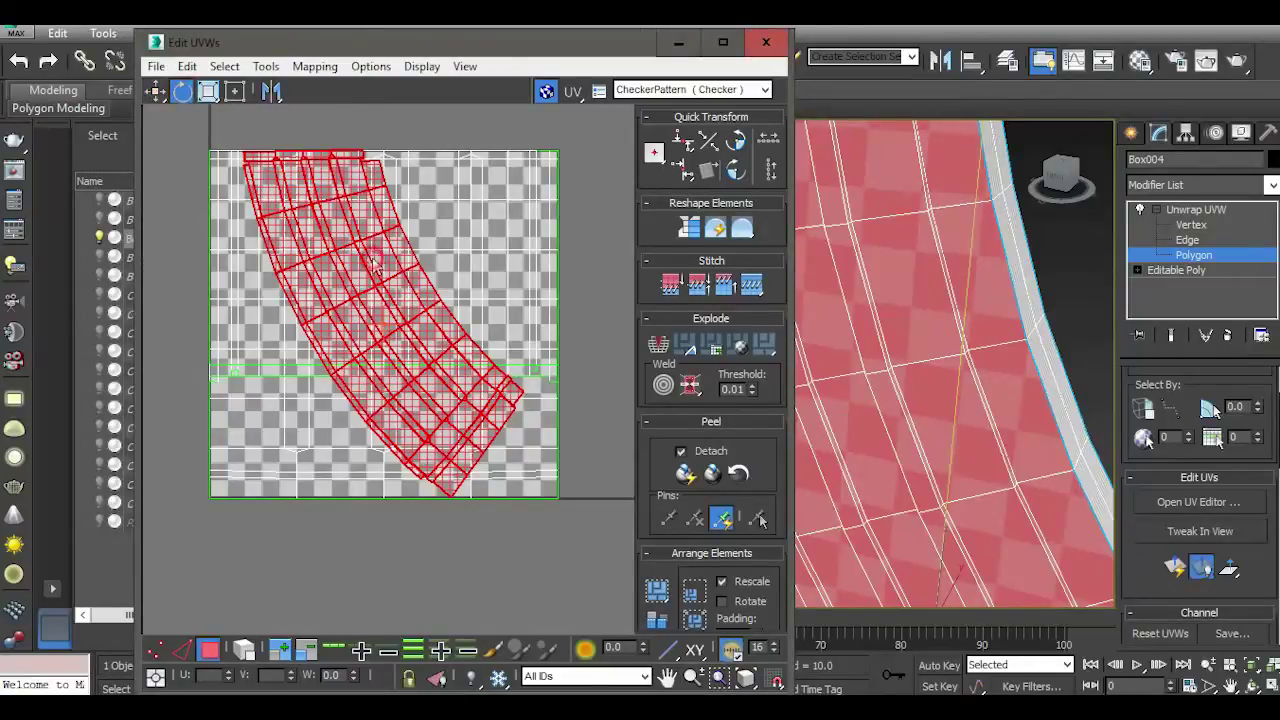
drag(375, 265, 400, 332)
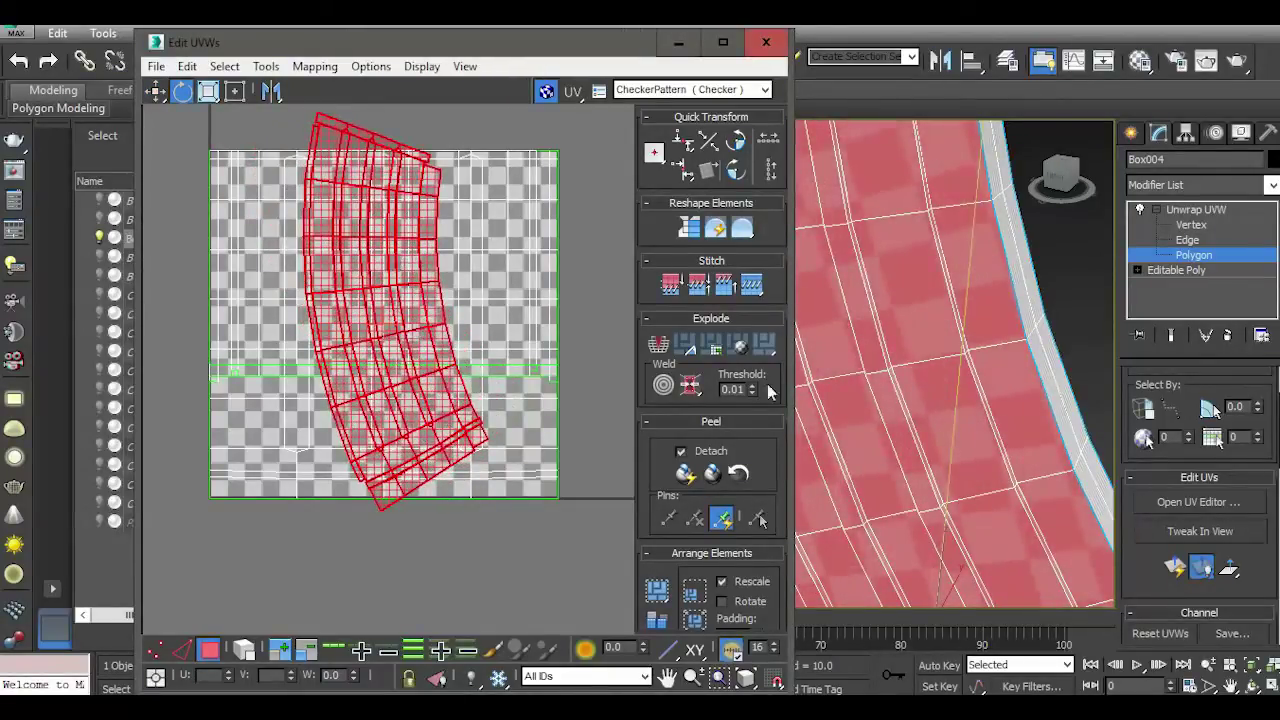
drag(583, 58, 430, 30)
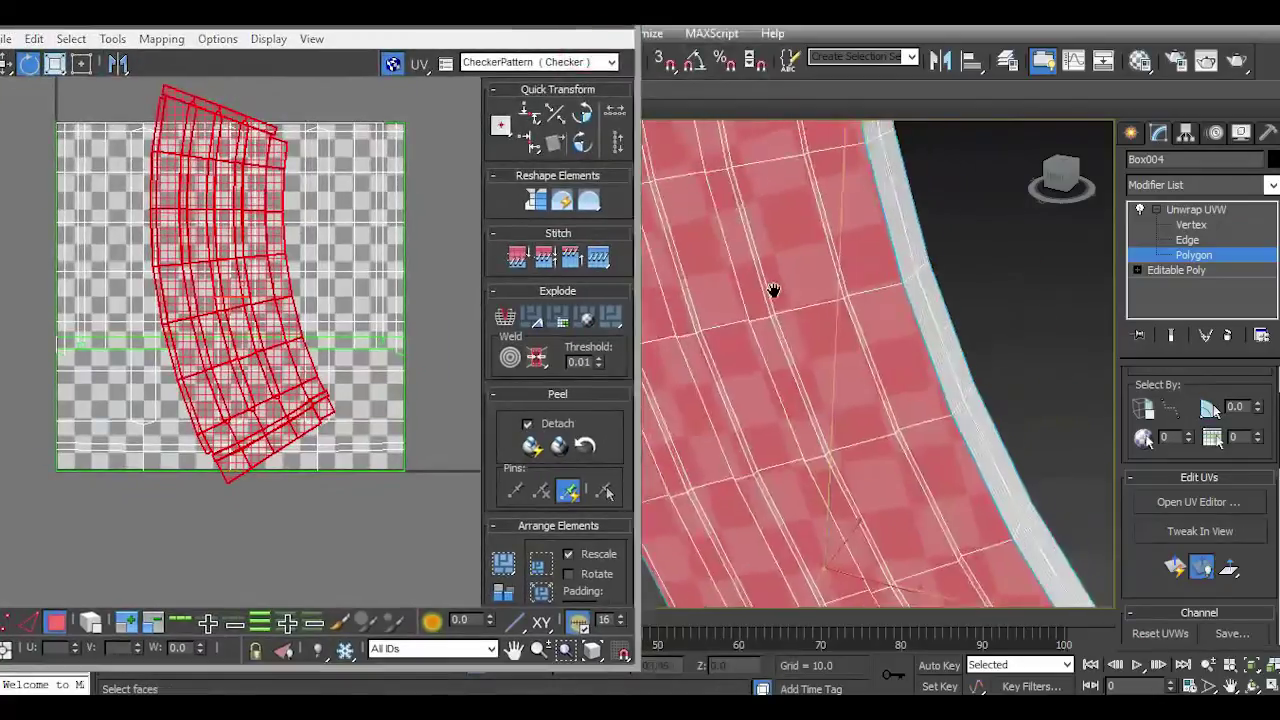
alt+middle_drag(771, 286, 843, 308)
scroll(955, 544, up, 1)
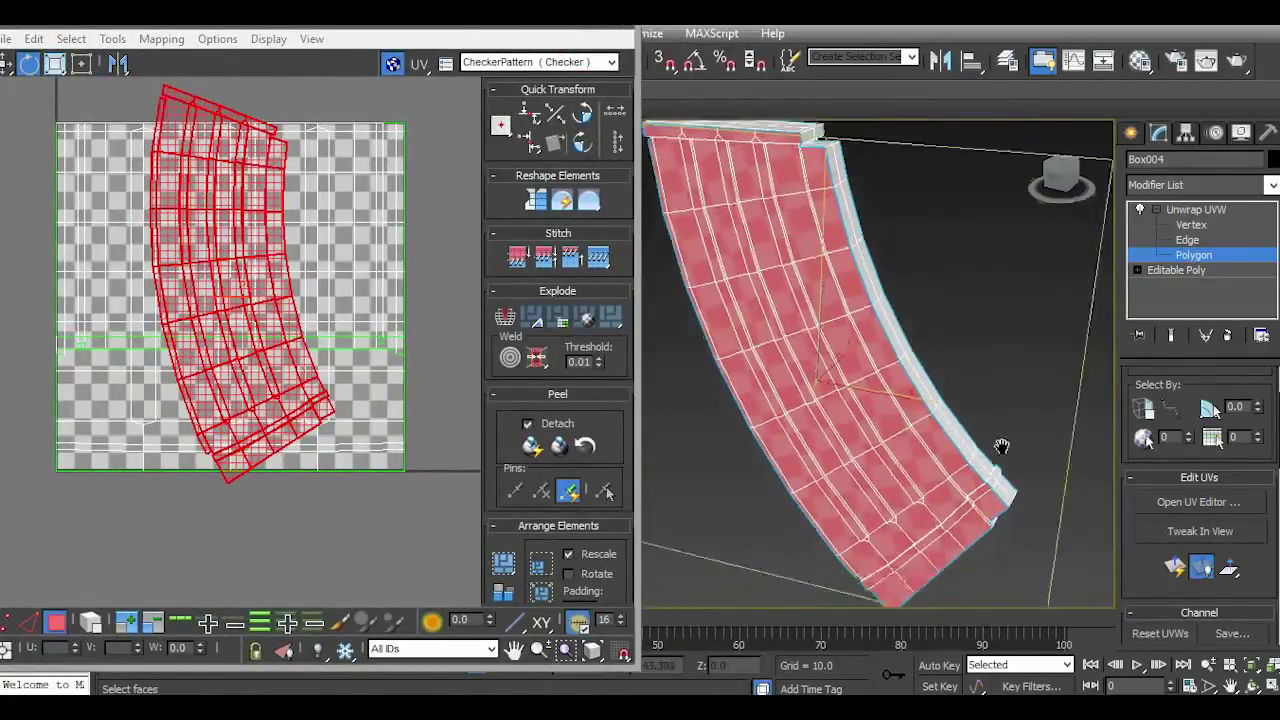
scroll(955, 544, up, 1)
scroll(954, 544, up, 1)
scroll(954, 544, up, 1)
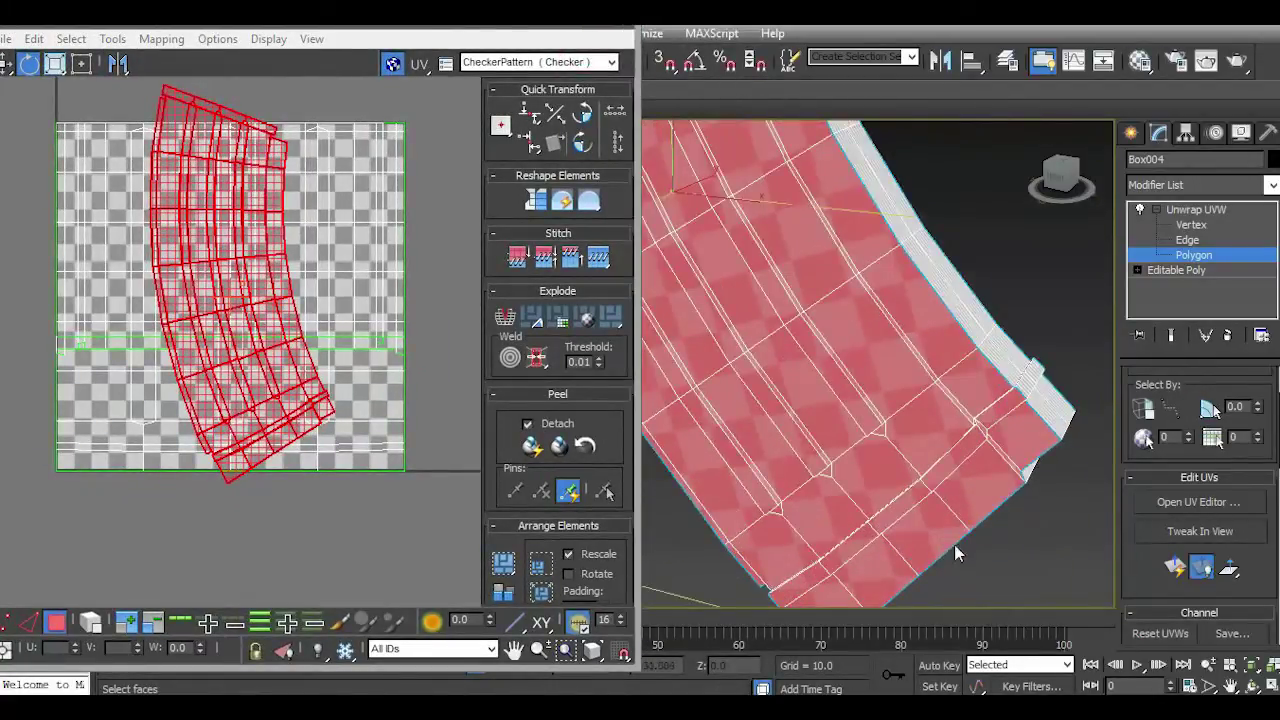
Step: Fine-tune the island to a steep upright tilt and move it left, out of the checker square
drag(284, 335, 241, 321)
alt+middle_drag(800, 420, 858, 505)
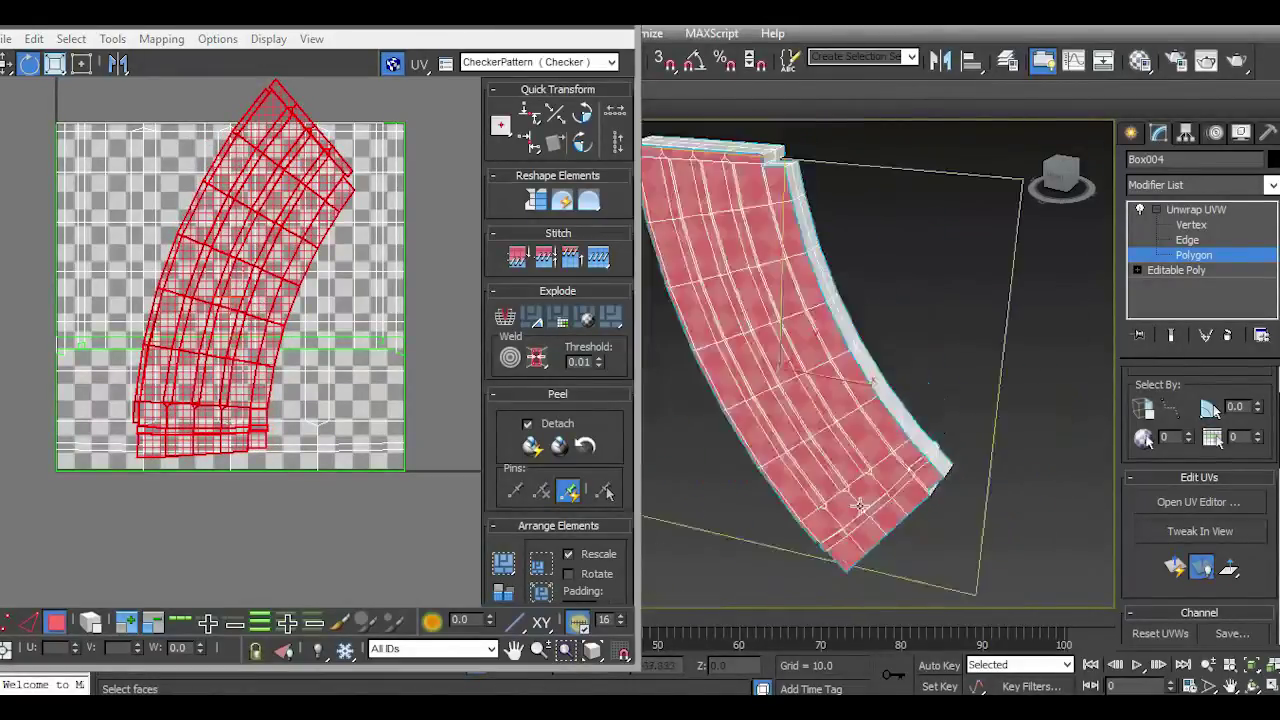
scroll(741, 210, up, 3)
scroll(697, 152, up, 3)
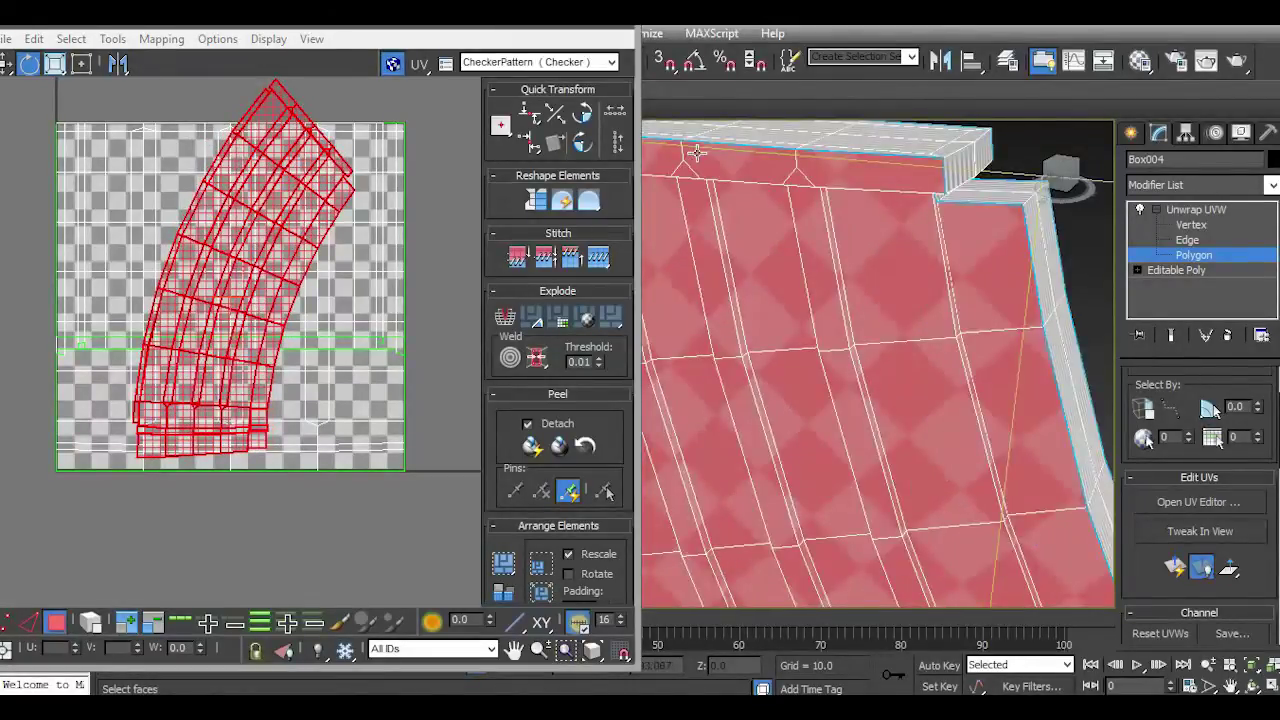
scroll(775, 185, down, 2)
scroll(780, 188, down, 4)
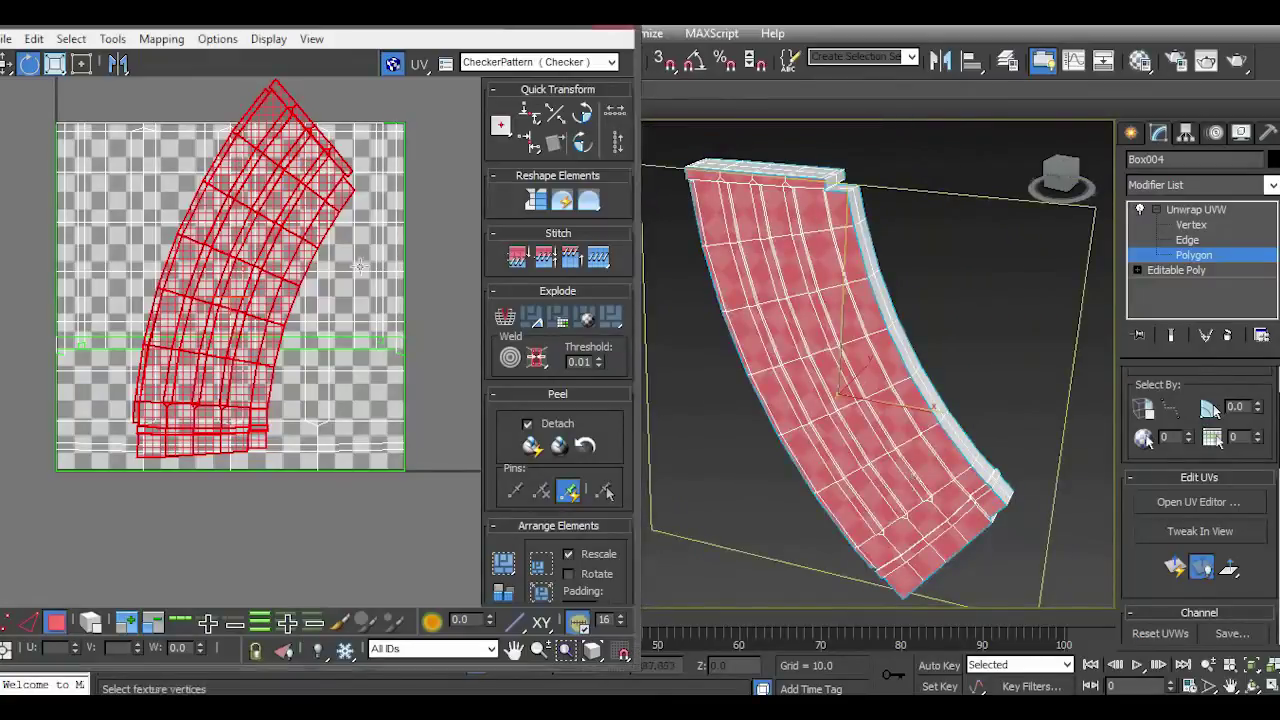
drag(272, 289, 301, 215)
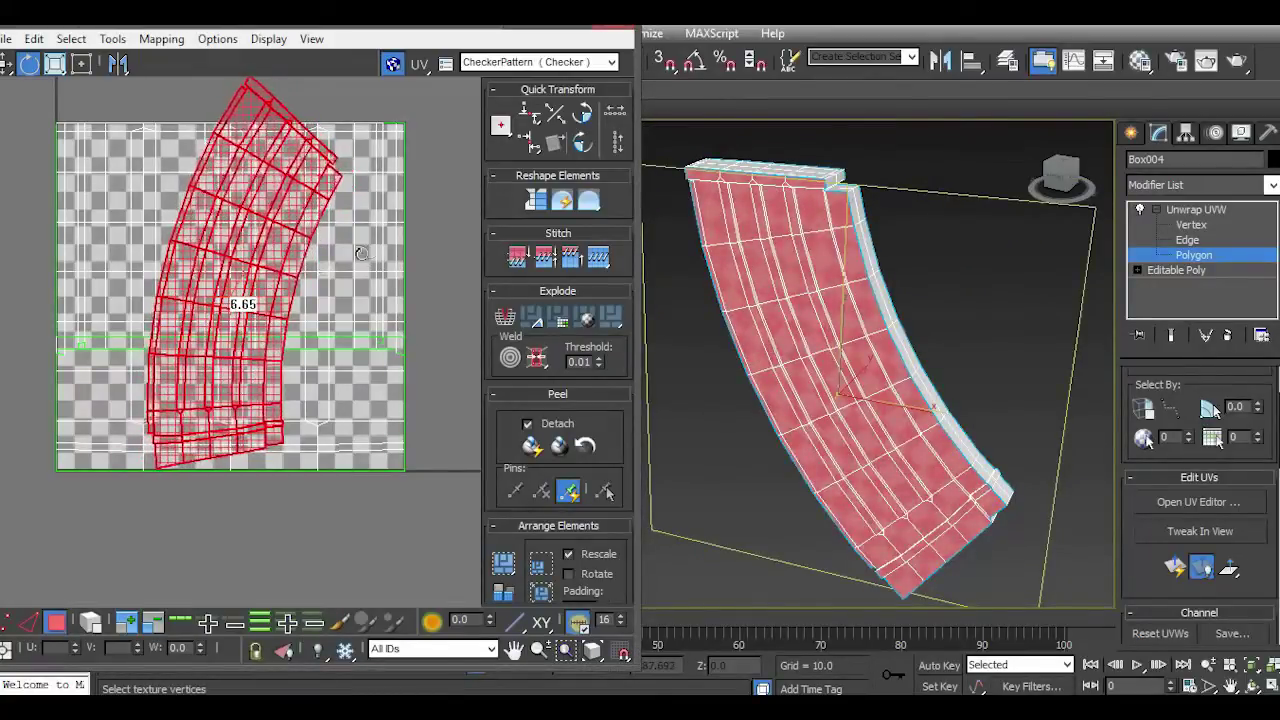
scroll(918, 505, up, 5)
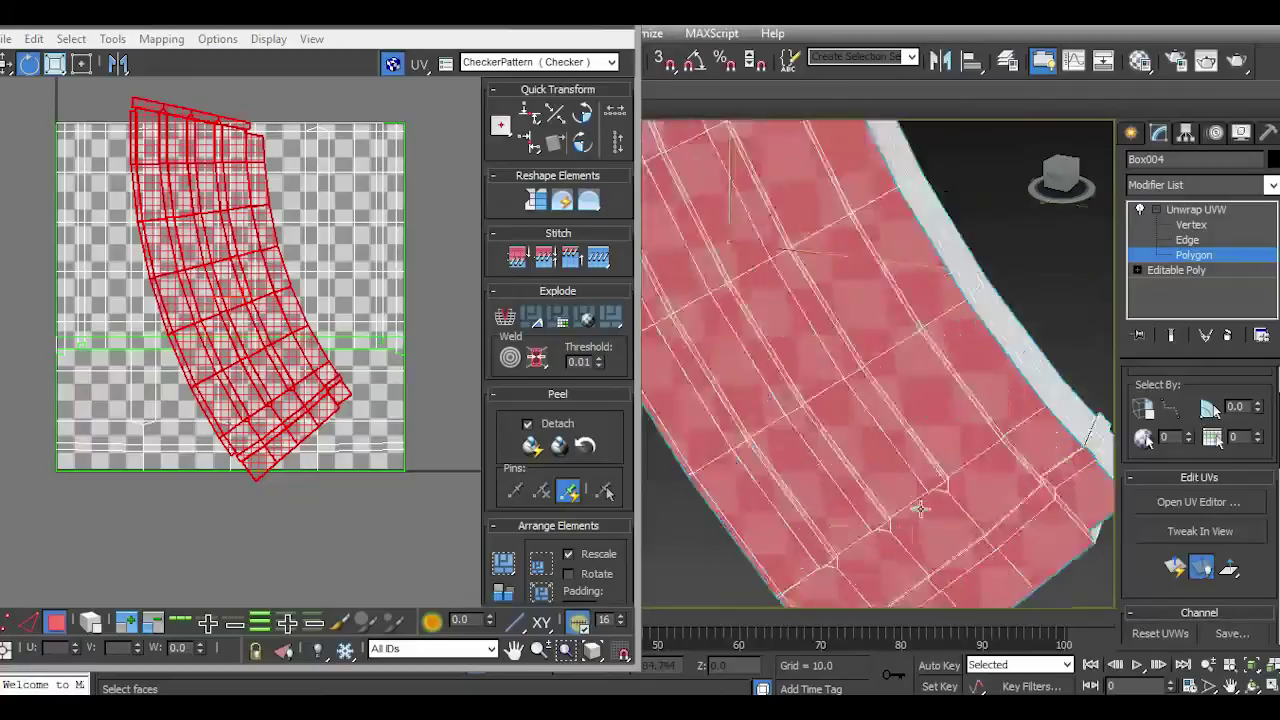
mouse_move(267, 371)
mouse_down()
mouse_move(435, 350)
mouse_move(298, 488)
mouse_up()
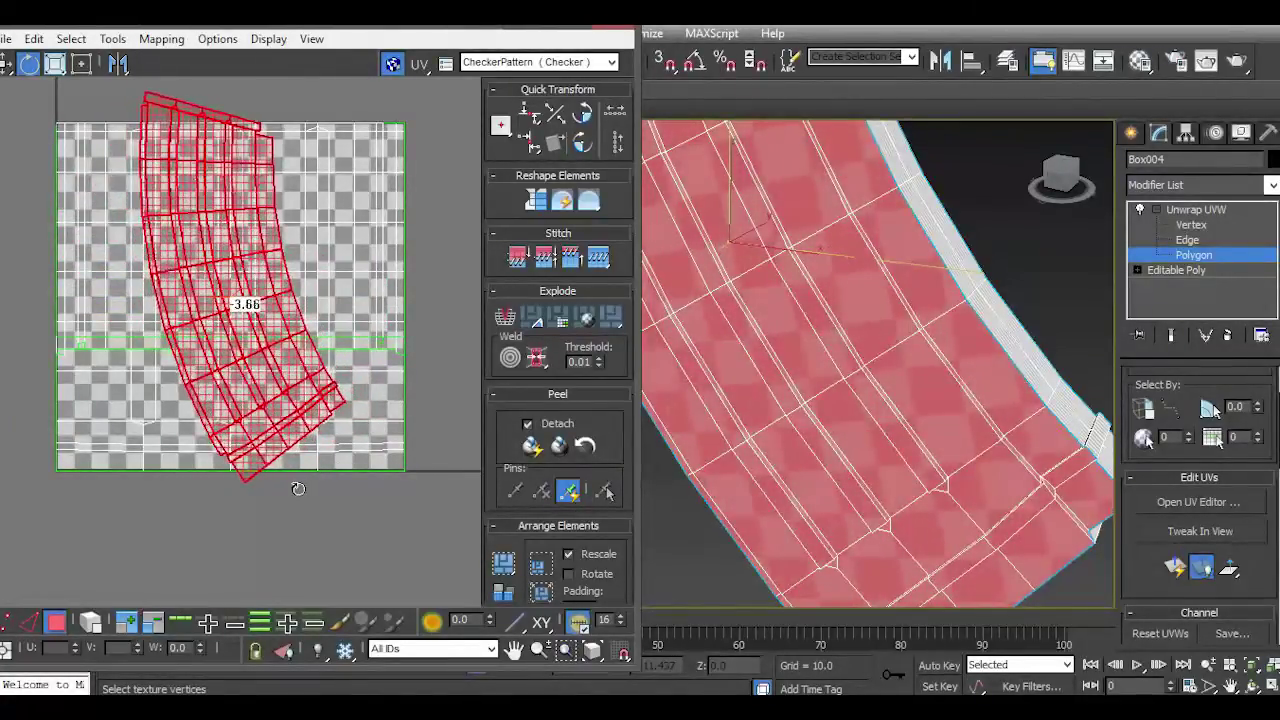
scroll(284, 314, down, 3)
scroll(284, 314, down, 2)
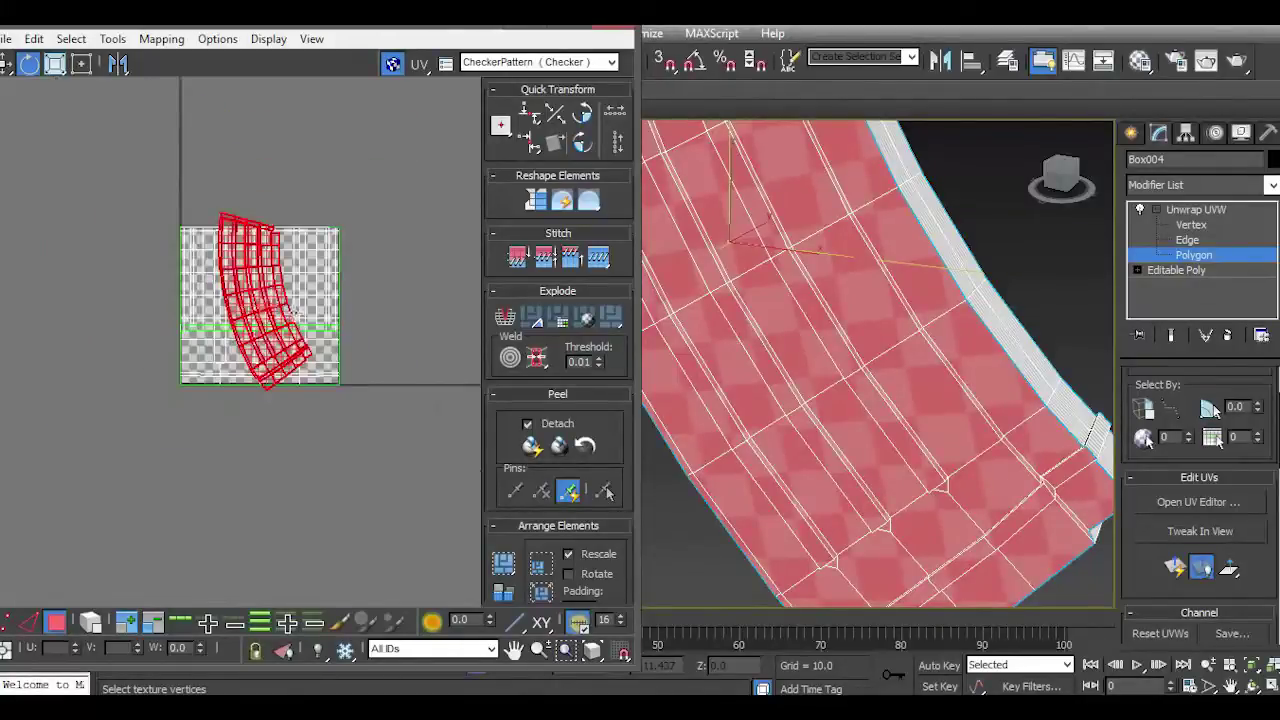
click(6, 63)
drag(270, 316, 112, 312)
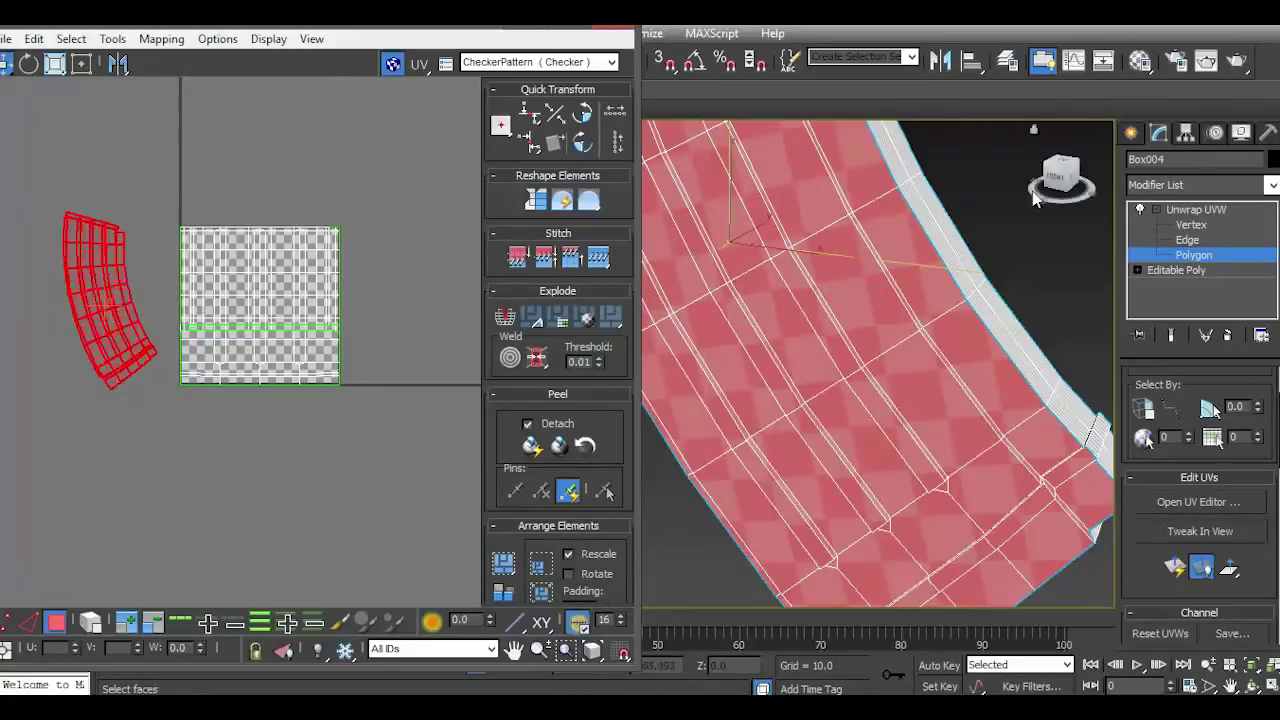
Step: Select all faces on the magazine's other side and peel them into a flat UV island
mouse_move(971, 285)
alt+middle_down()
mouse_move(900, 300)
mouse_move(813, 288)
alt+middle_up()
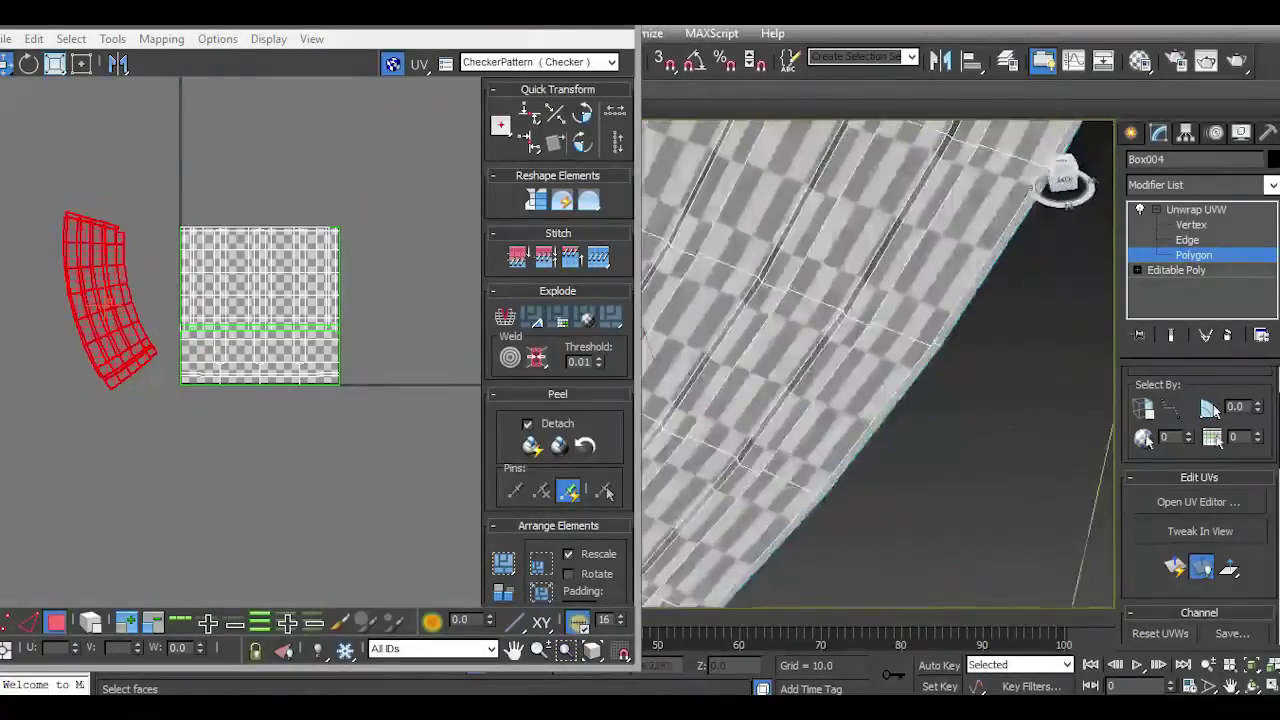
click(663, 396)
scroll(670, 390, down, 3)
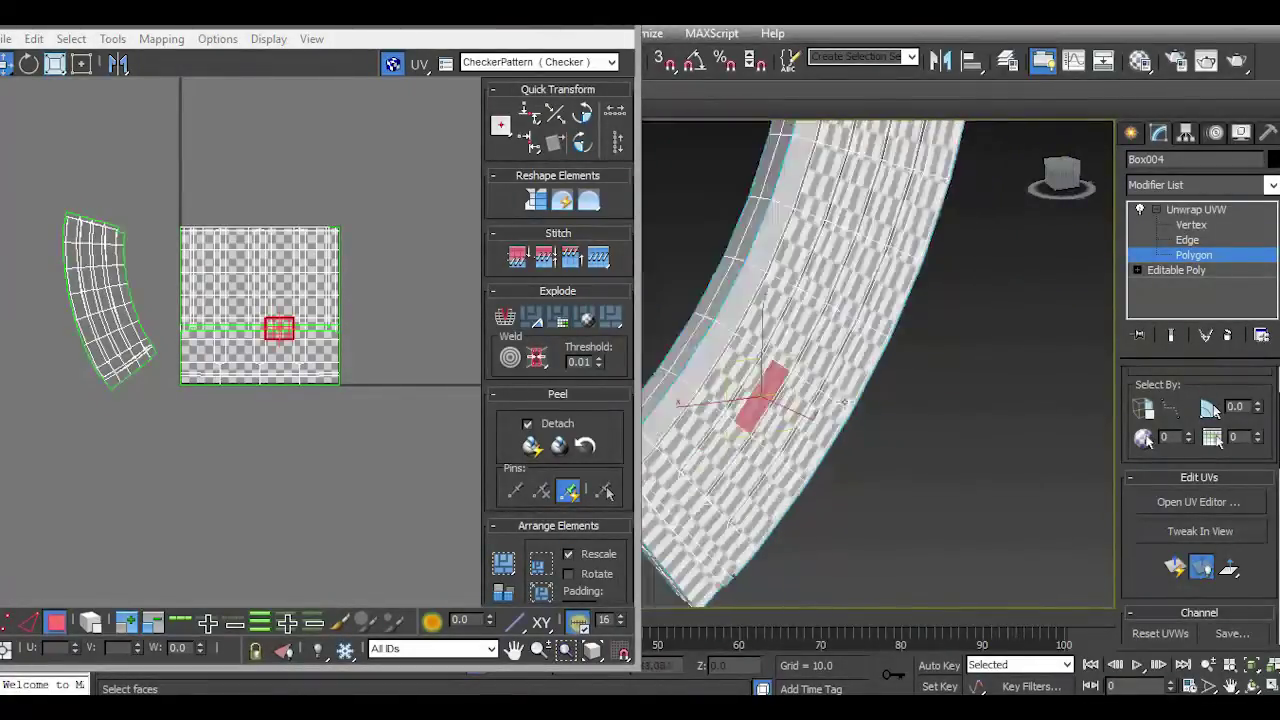
scroll(849, 409, down, 3)
scroll(1200, 480, down, 2)
scroll(1200, 500, down, 2)
scroll(1210, 520, down, 2)
click(1240, 557)
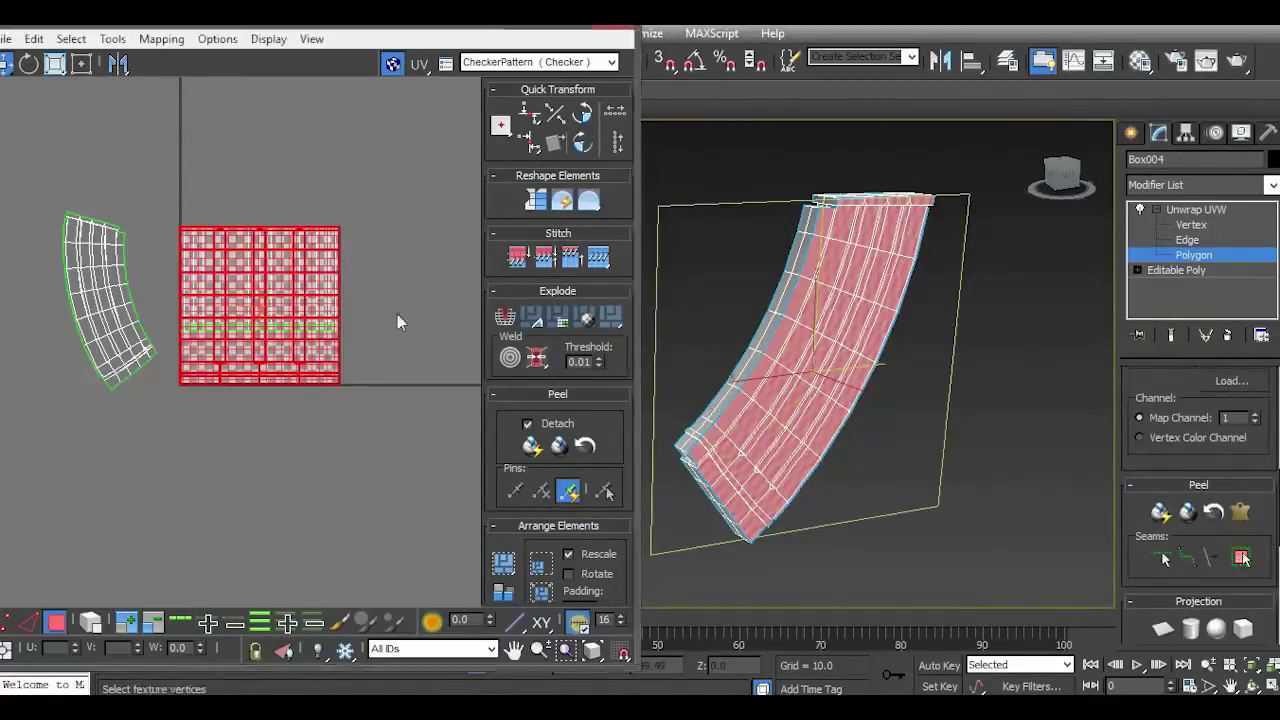
scroll(1208, 522, up, 3)
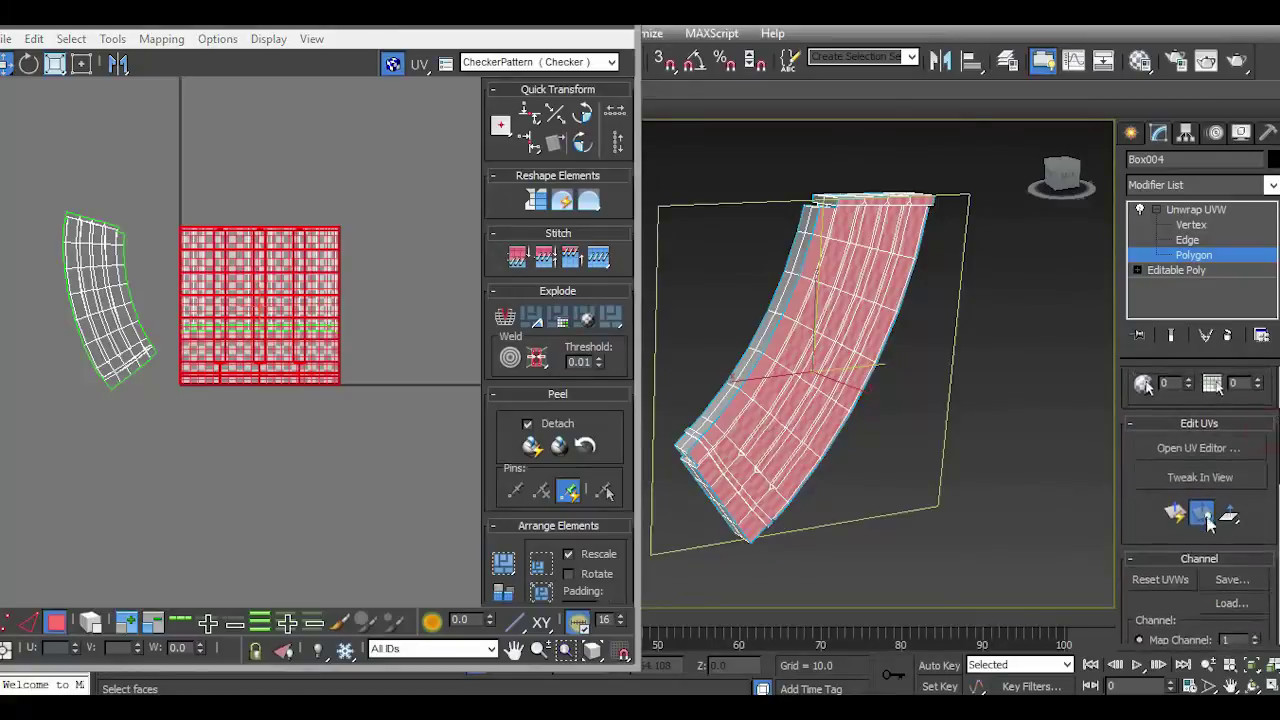
click(1176, 514)
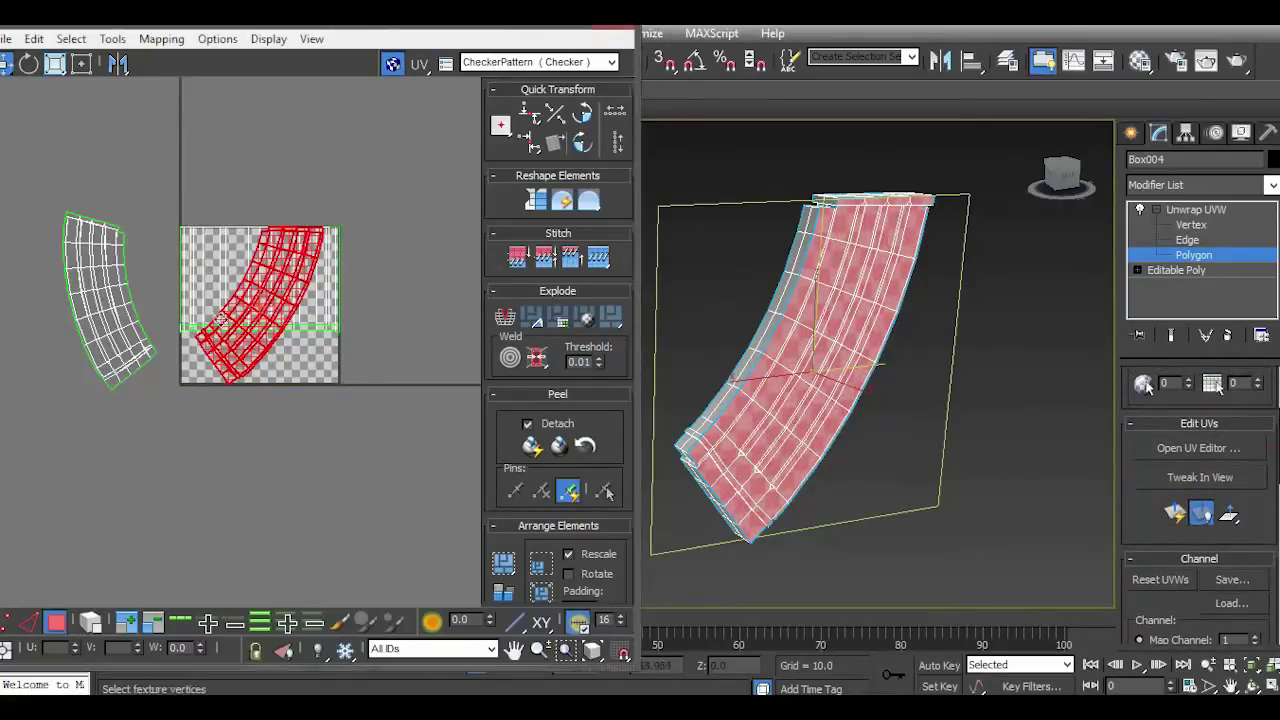
Step: Rotate the new peeled island upright, then rotate the first island upright beside it
scroll(218, 318, up, 3)
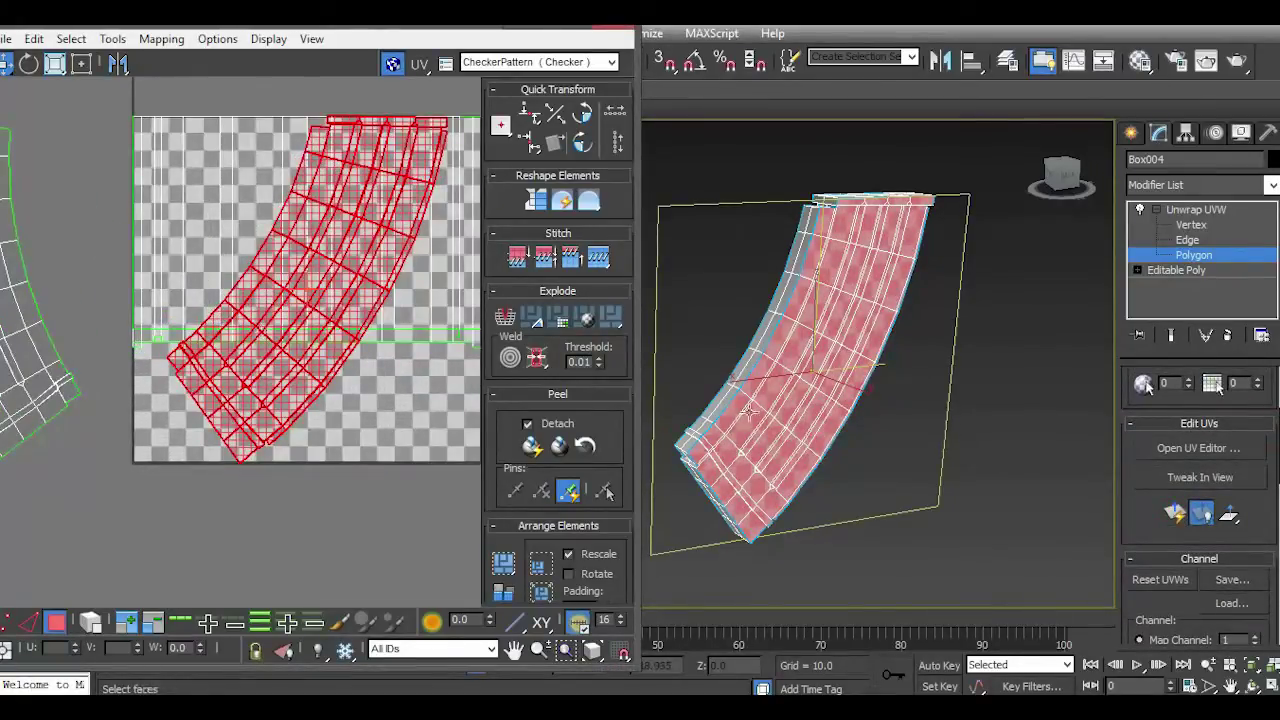
scroll(800, 428, up, 3)
scroll(802, 430, up, 2)
scroll(727, 328, down, 2)
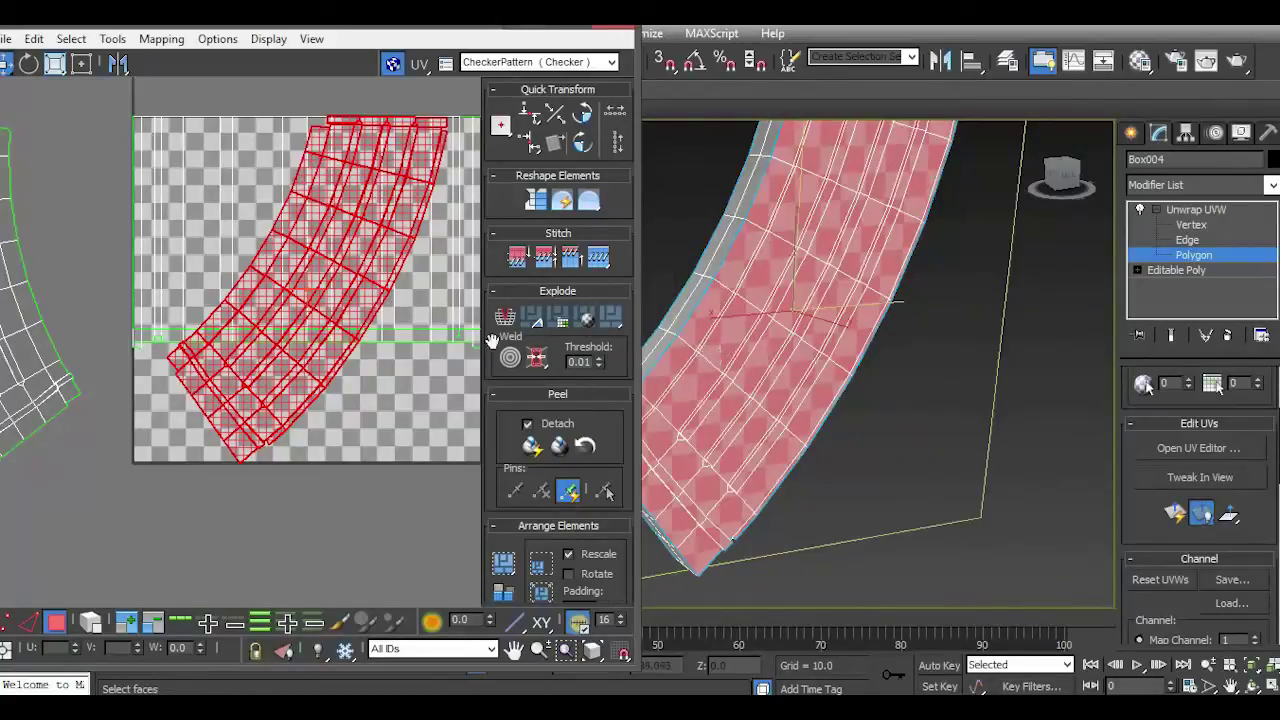
key(e)
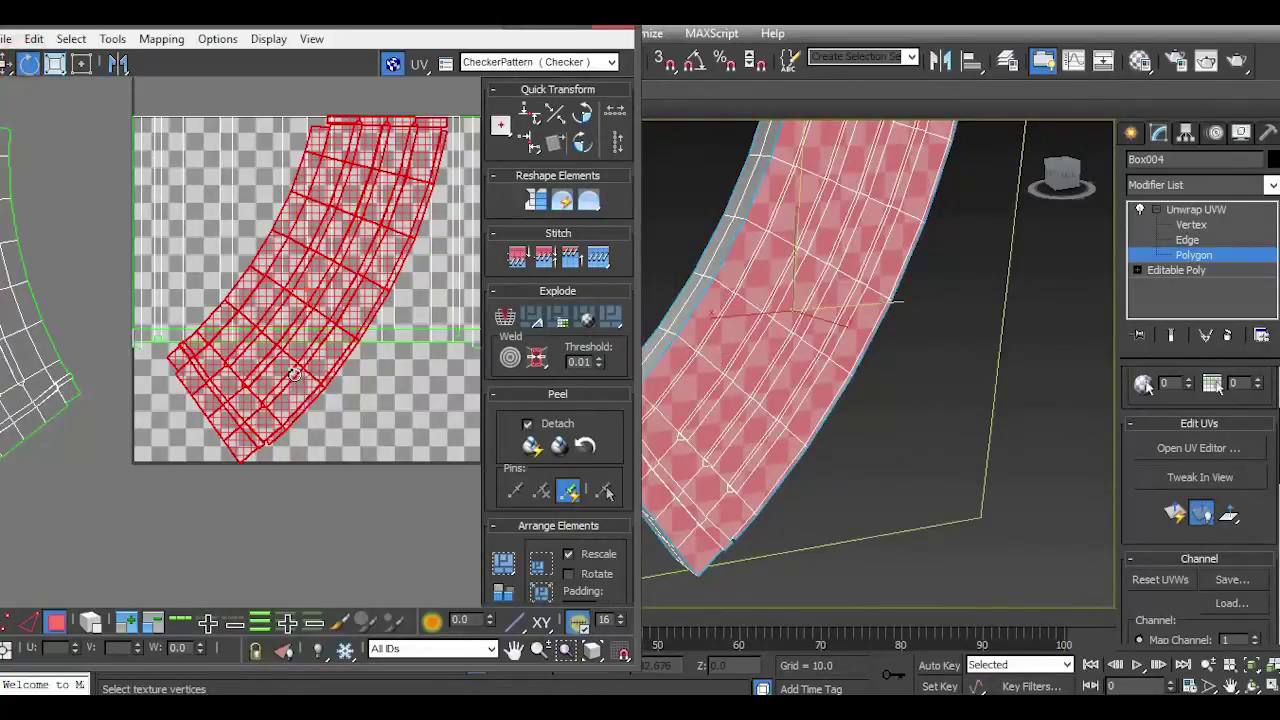
drag(296, 373, 340, 364)
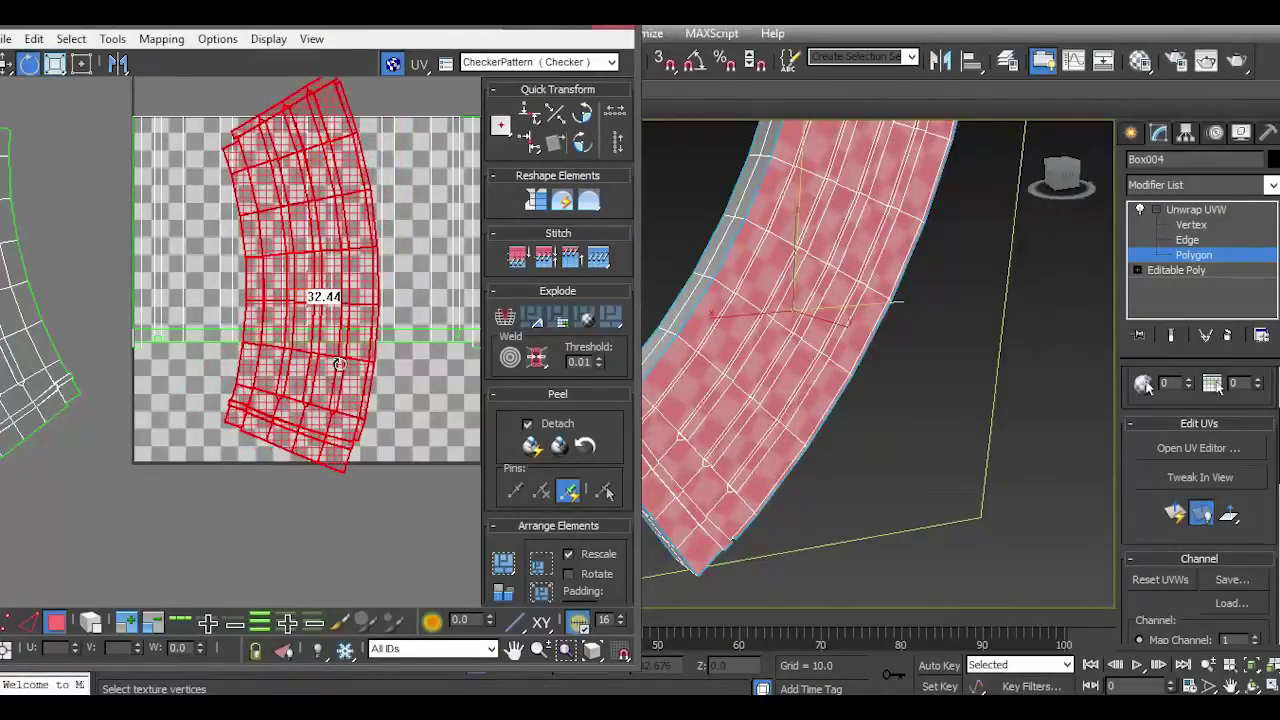
scroll(296, 450, down, 2)
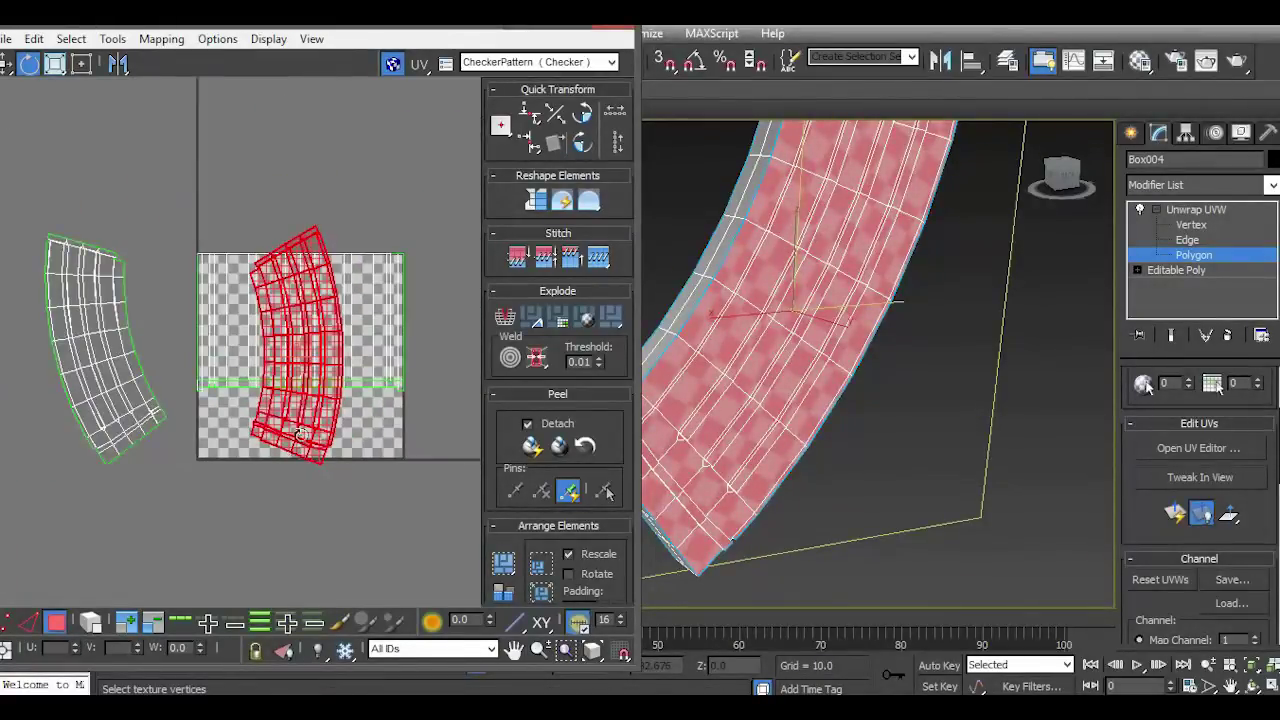
drag(301, 434, 308, 440)
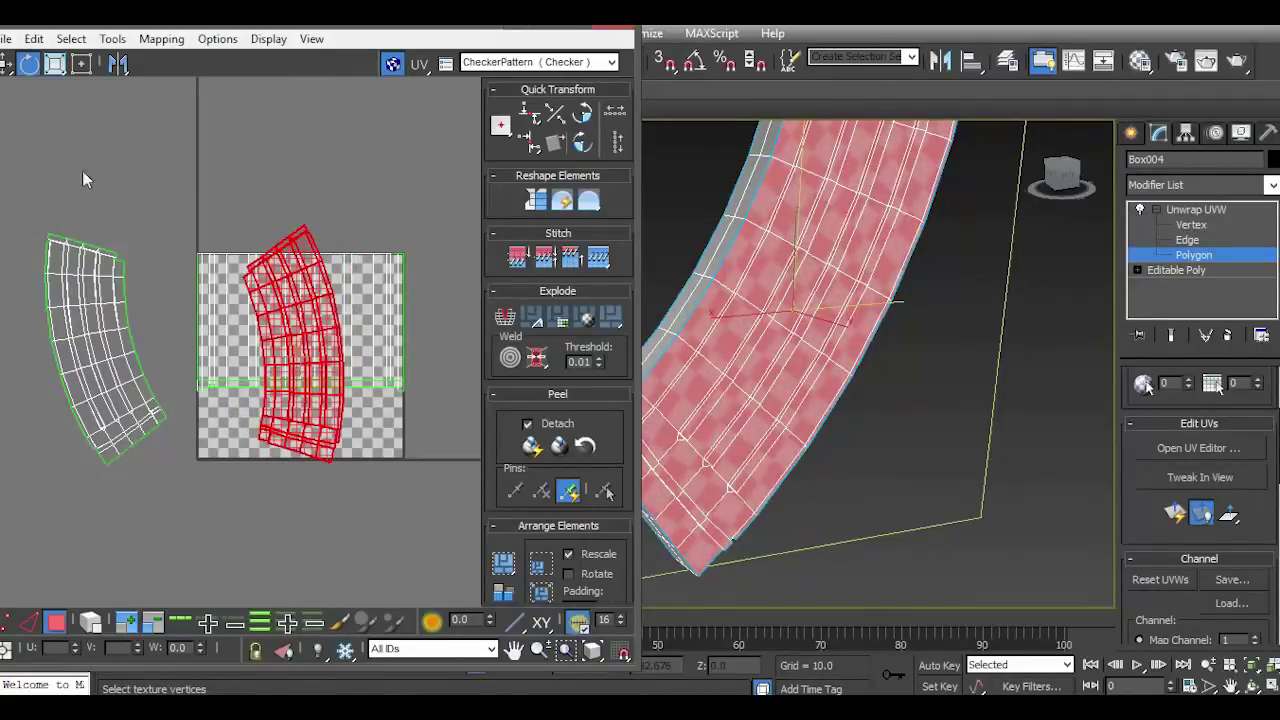
click(158, 453)
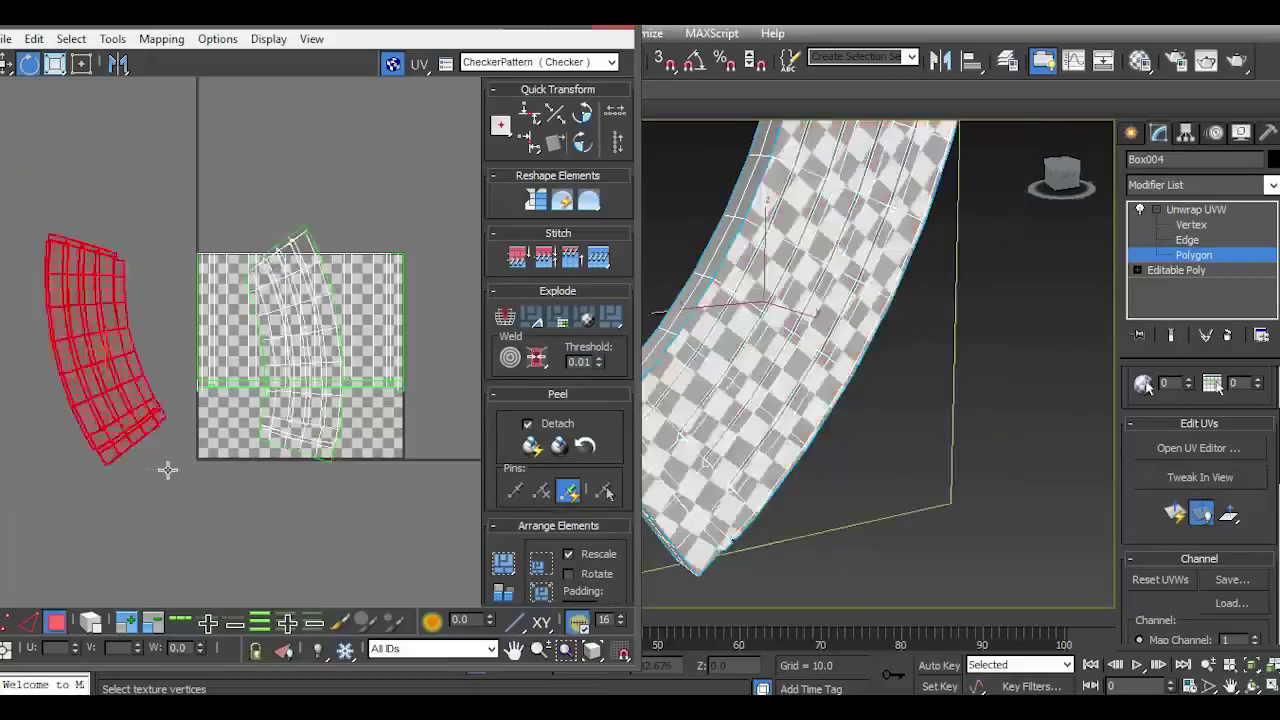
drag(137, 437, 113, 432)
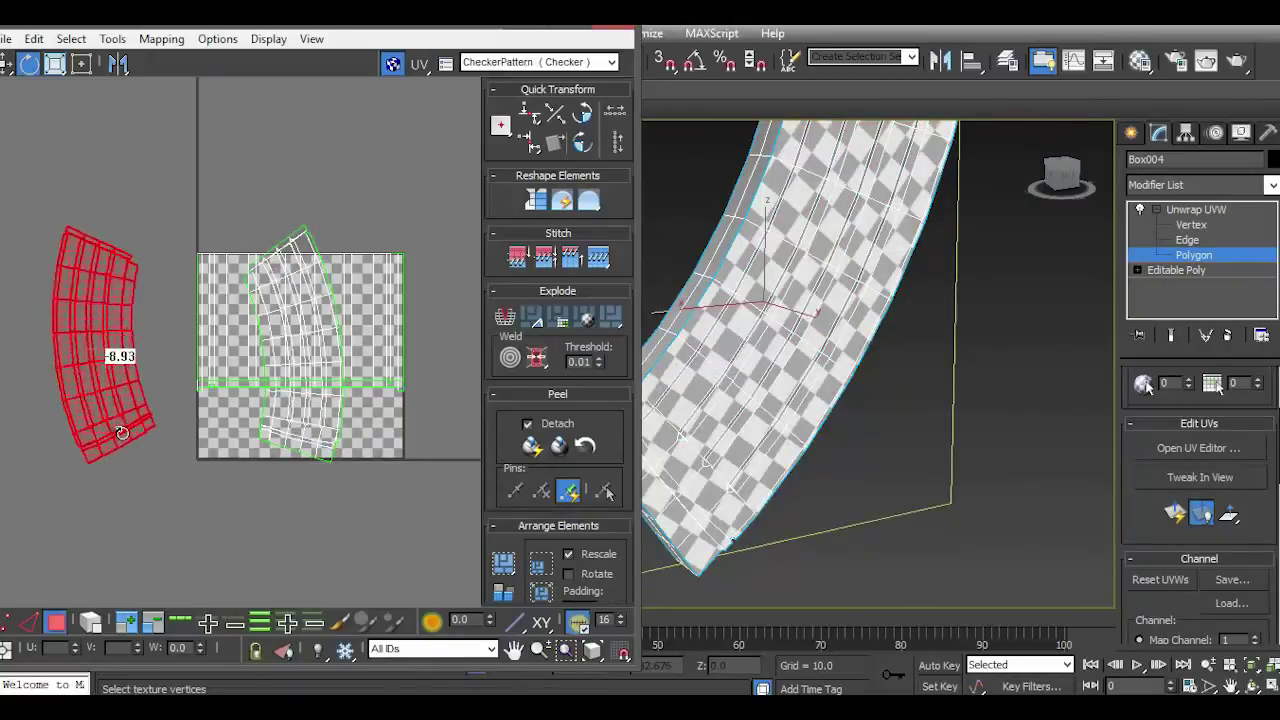
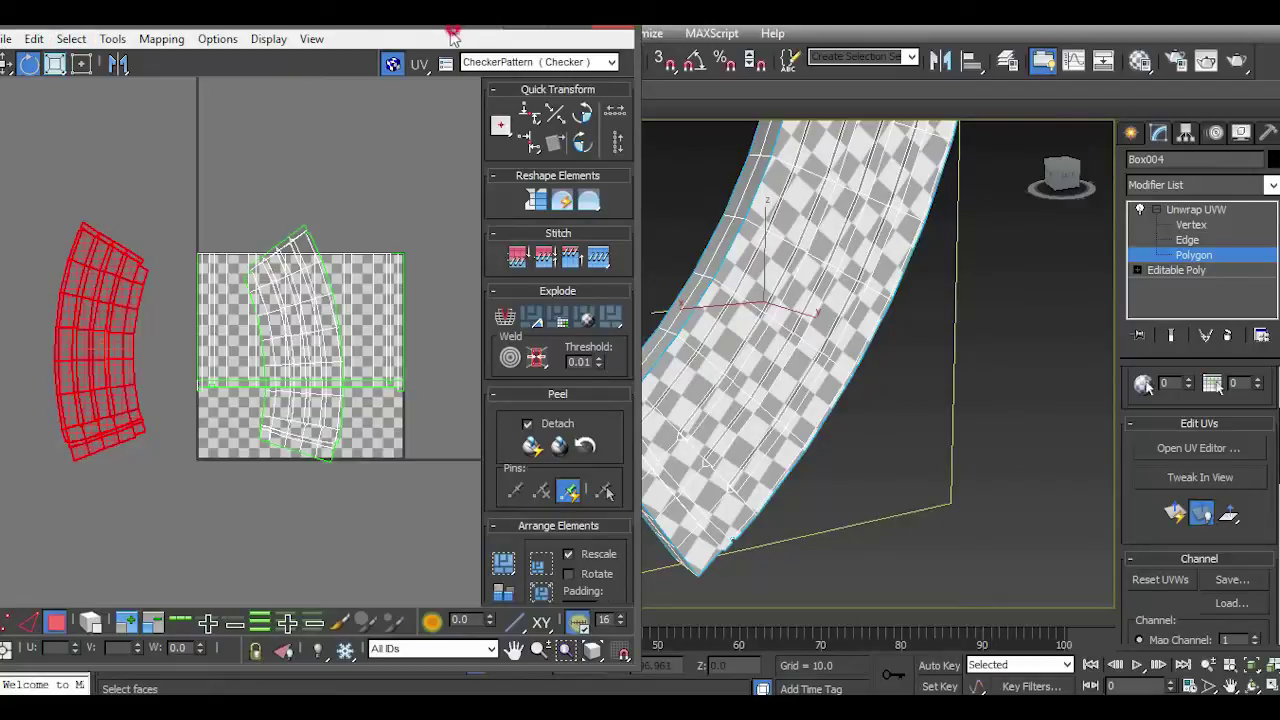
Step: In Right view, select all the polygons of Box004's side column
drag(452, 36, 252, 206)
click(258, 130)
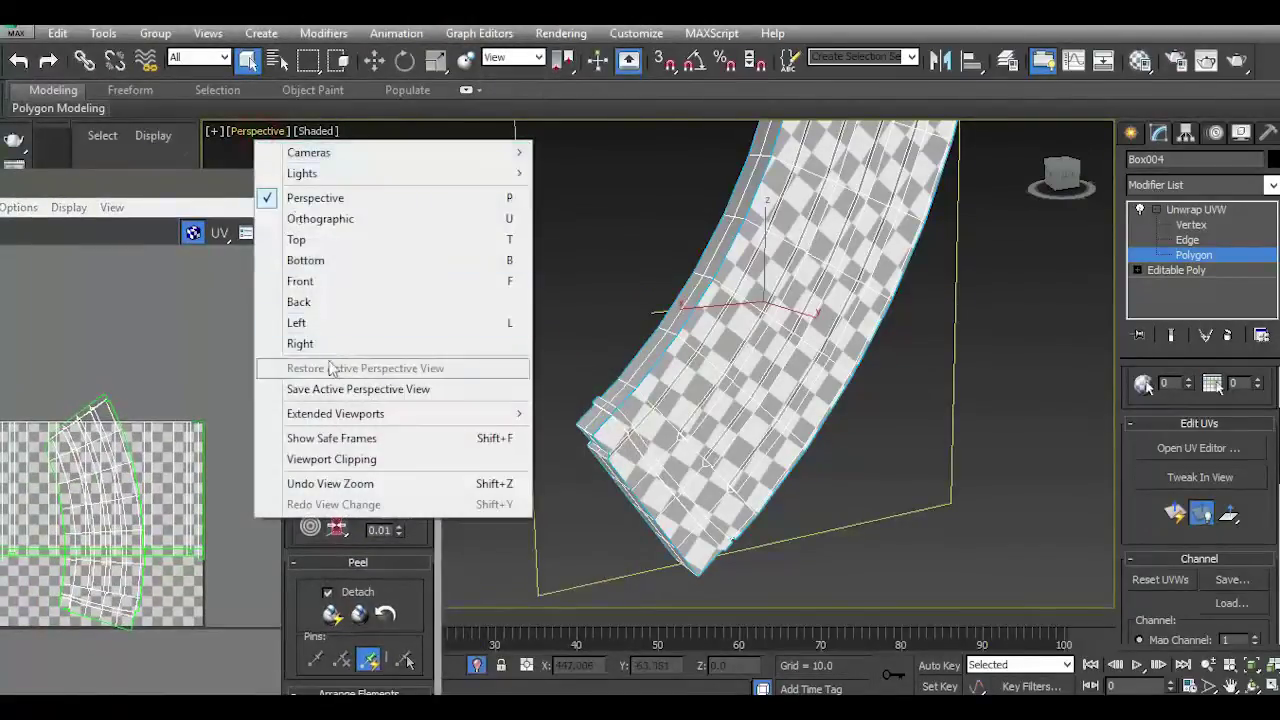
click(300, 343)
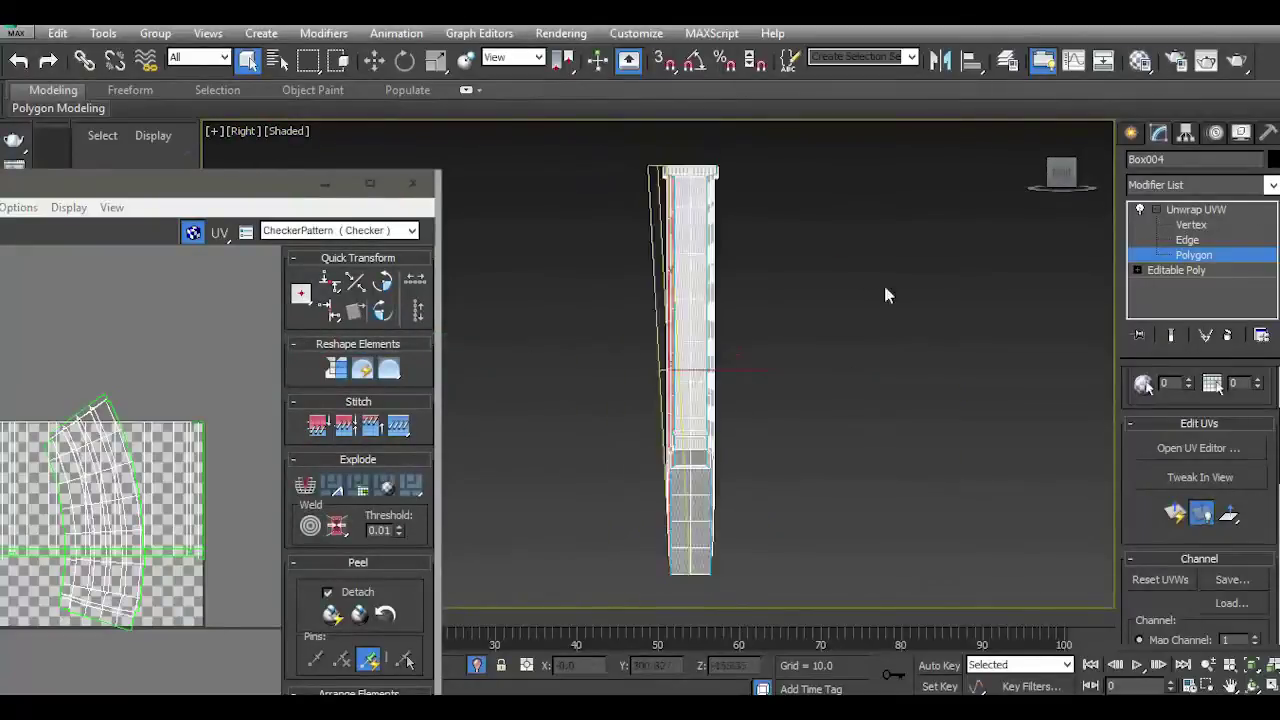
click(683, 160)
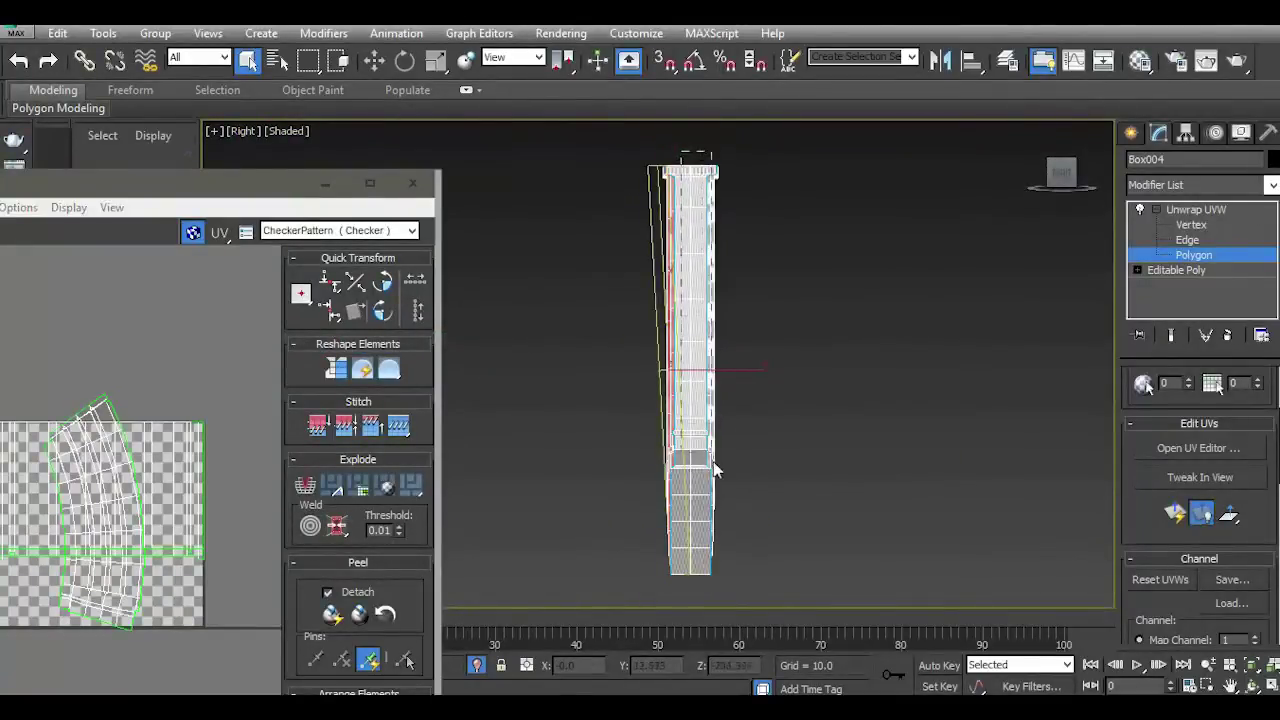
key(ctrl+a)
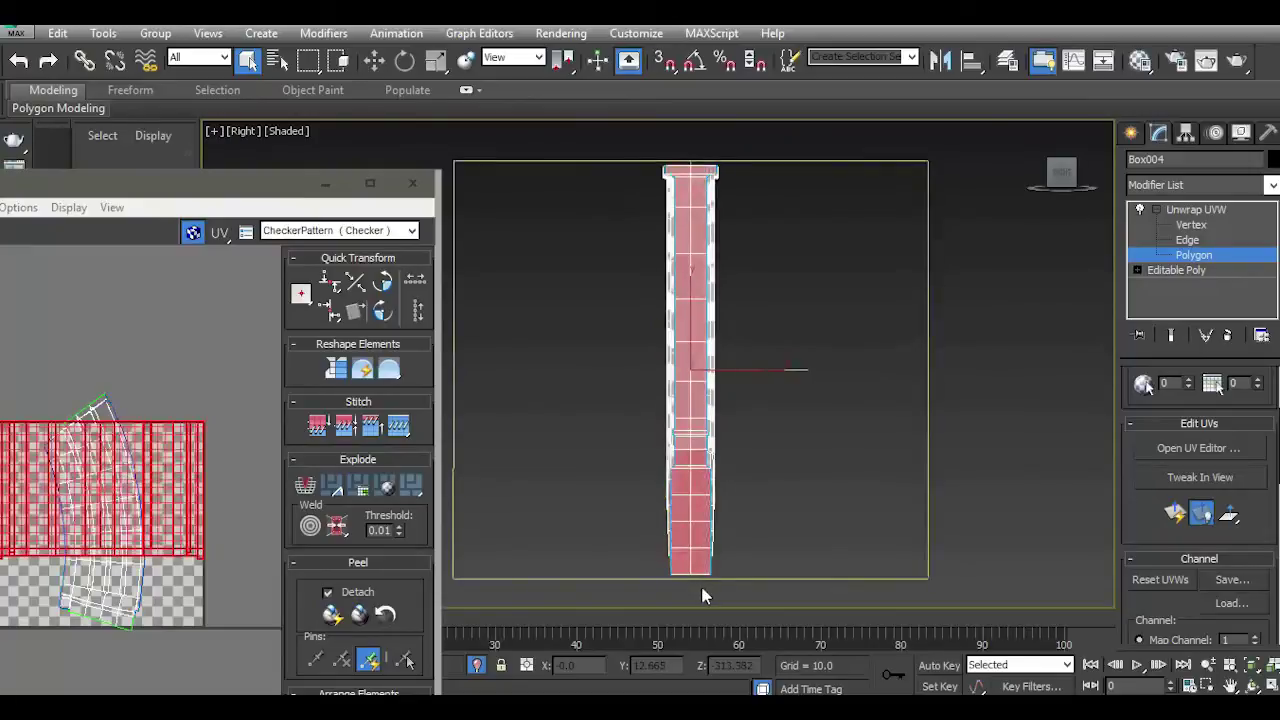
Step: Back in Perspective, add the top rim polygons to the selection
key(p)
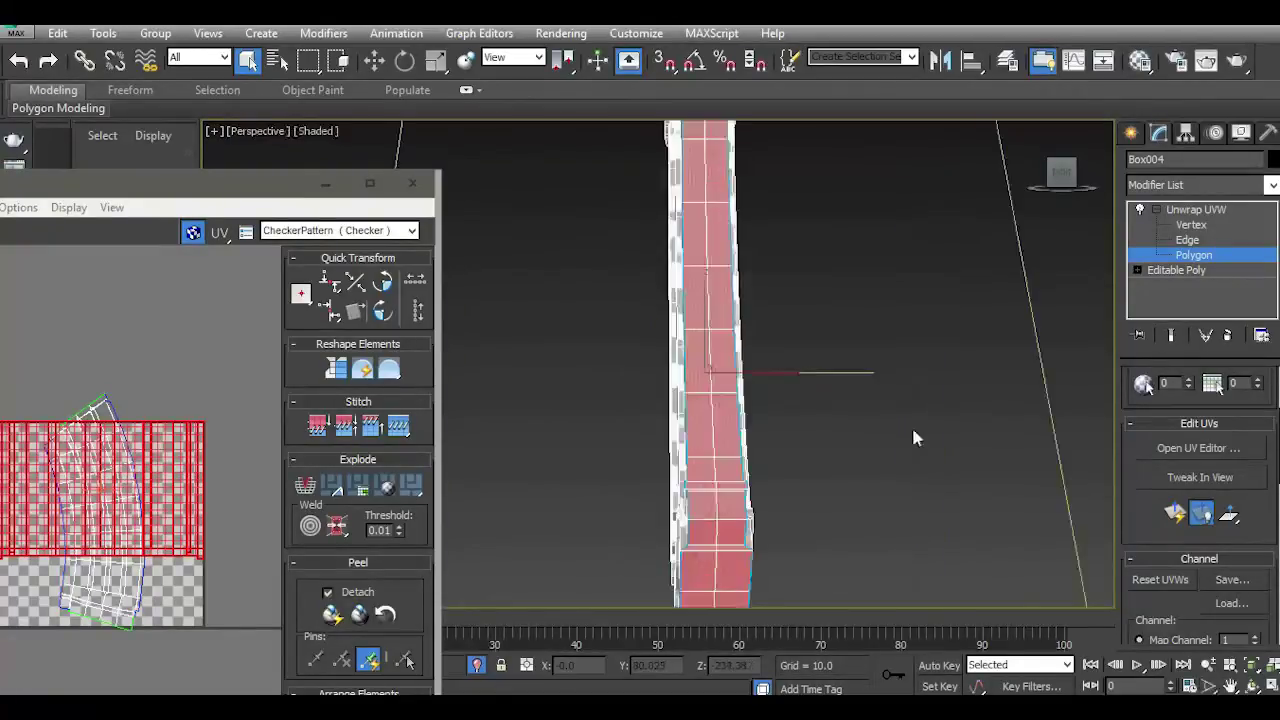
drag(1060, 174, 848, 222)
scroll(683, 227, up, 5)
drag(612, 264, 951, 335)
scroll(951, 335, down, 3)
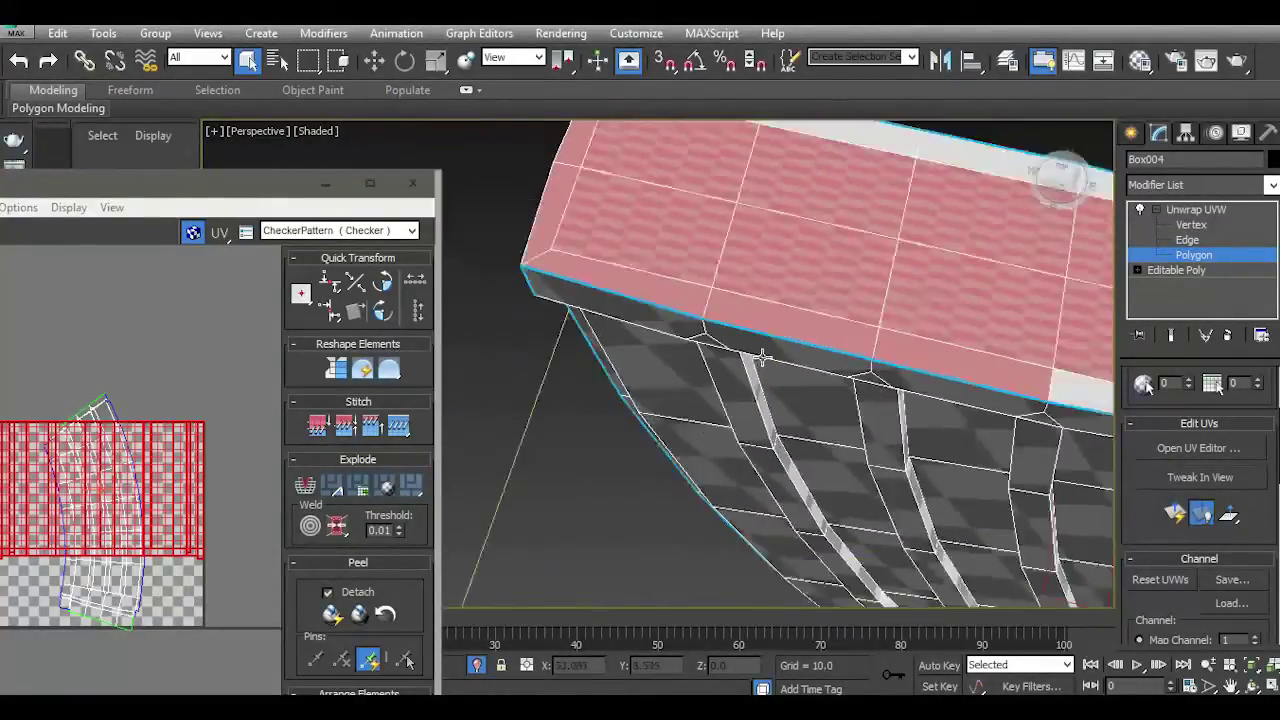
scroll(951, 335, down, 2)
mouse_move(989, 380)
mouse_down()
mouse_move(1013, 254)
mouse_move(790, 205)
mouse_move(684, 228)
mouse_up()
scroll(684, 228, down, 3)
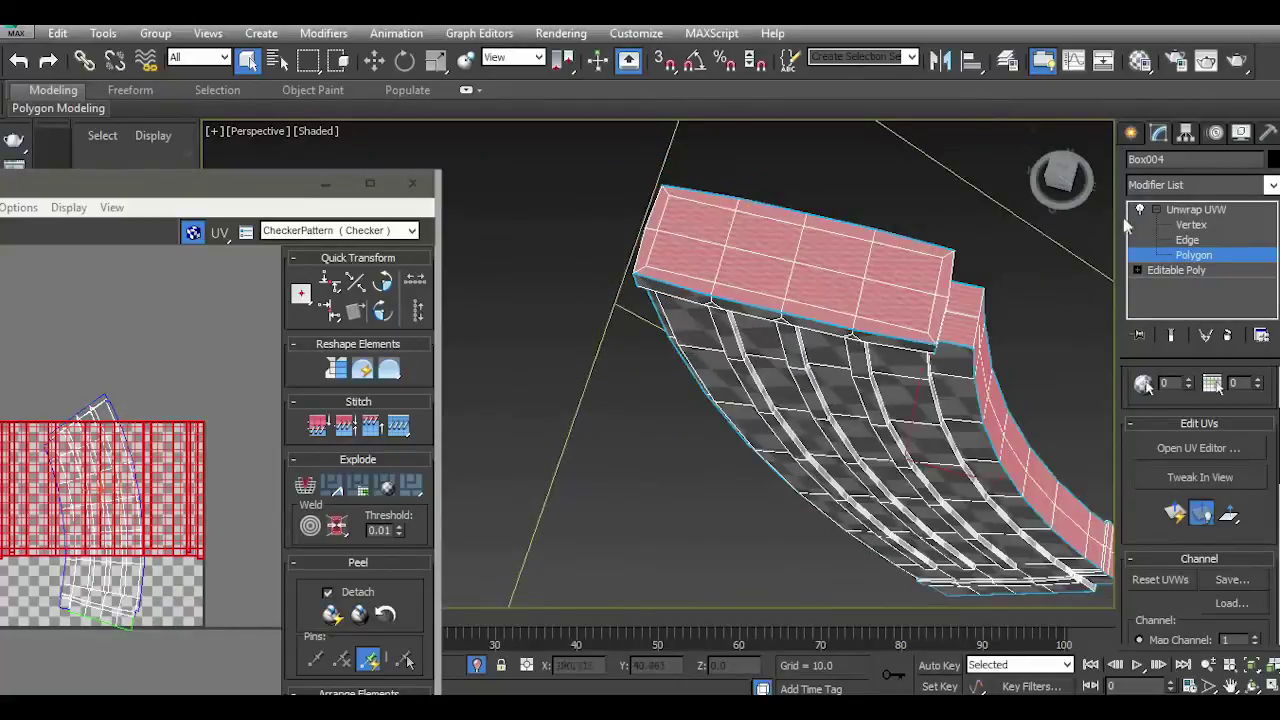
mouse_move(684, 228)
alt+middle_down()
mouse_move(820, 318)
mouse_move(720, 340)
mouse_move(690, 270)
mouse_move(720, 230)
alt+middle_up()
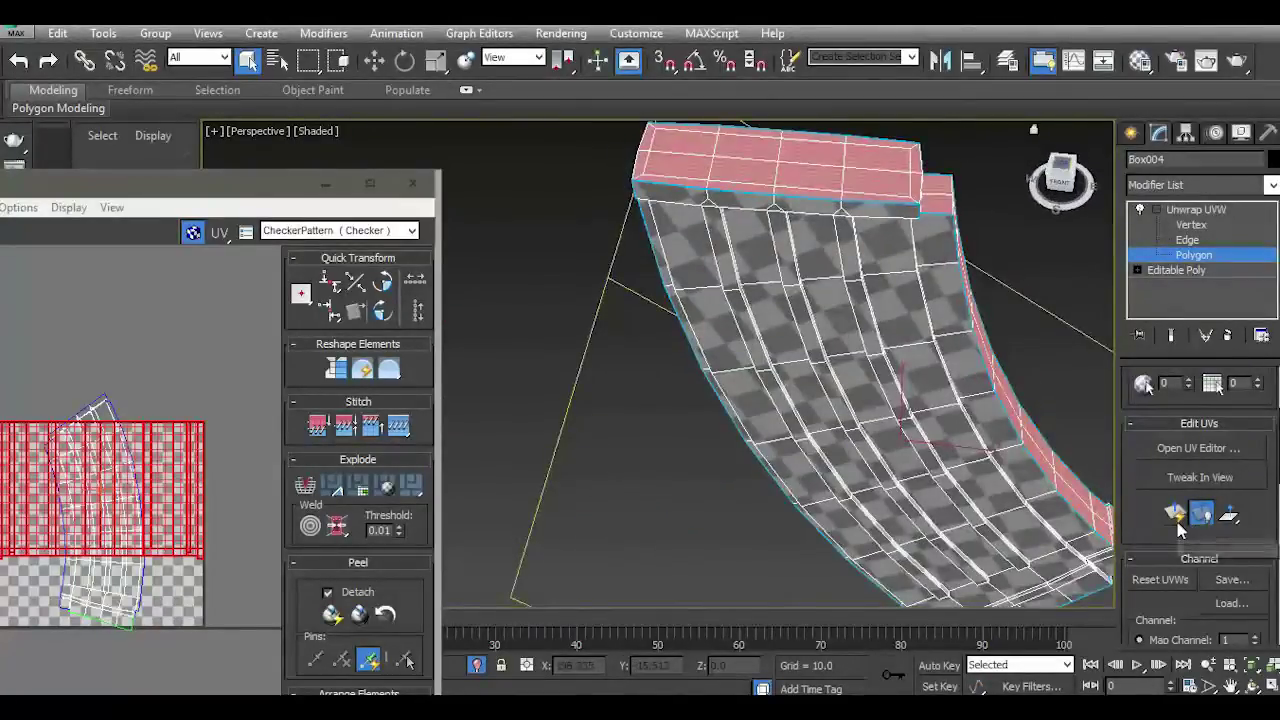
drag(285, 186, 444, 91)
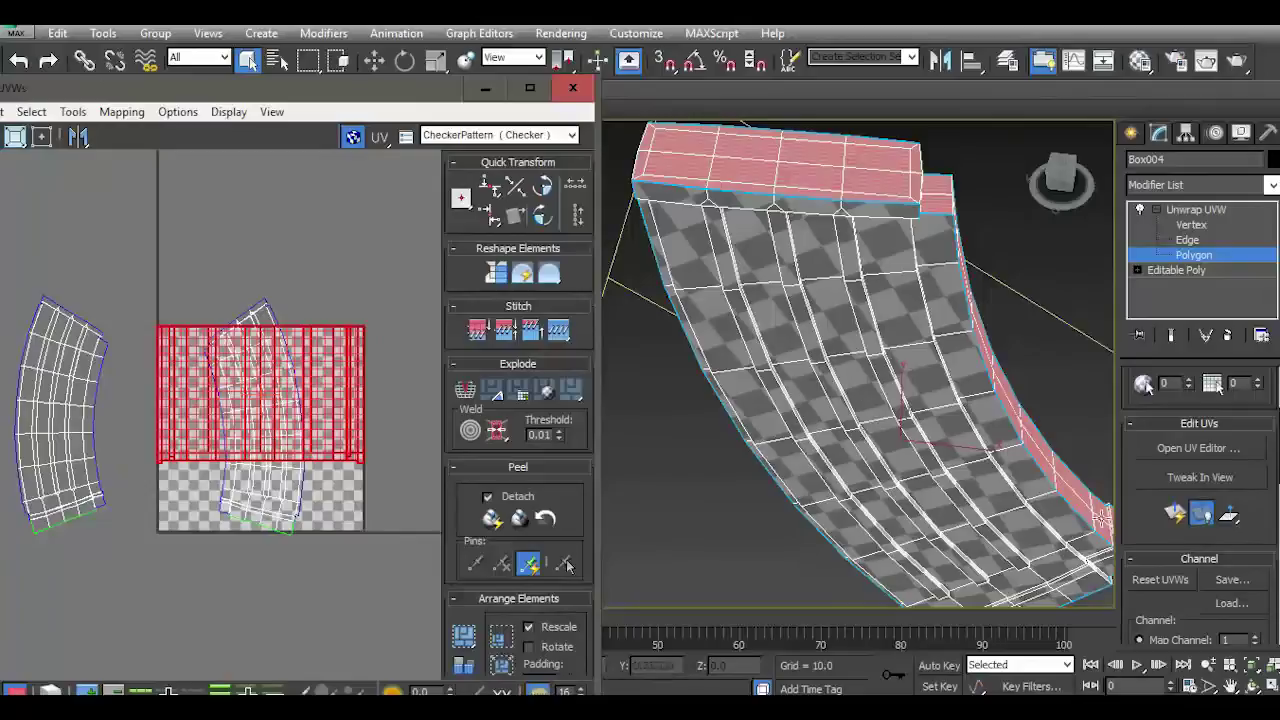
Step: Quick Peel the selected faces into a flat UV strip
click(1175, 514)
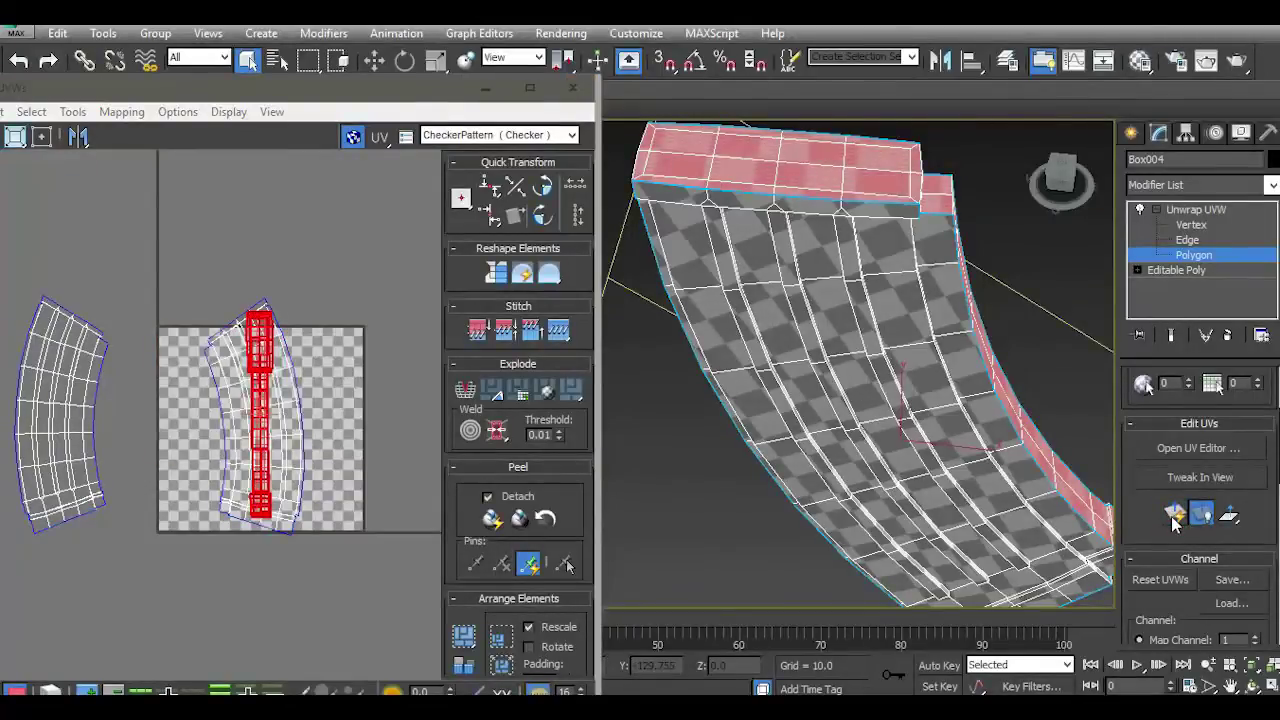
mouse_move(1051, 193)
mouse_down()
mouse_move(1000, 200)
mouse_move(1062, 182)
mouse_up()
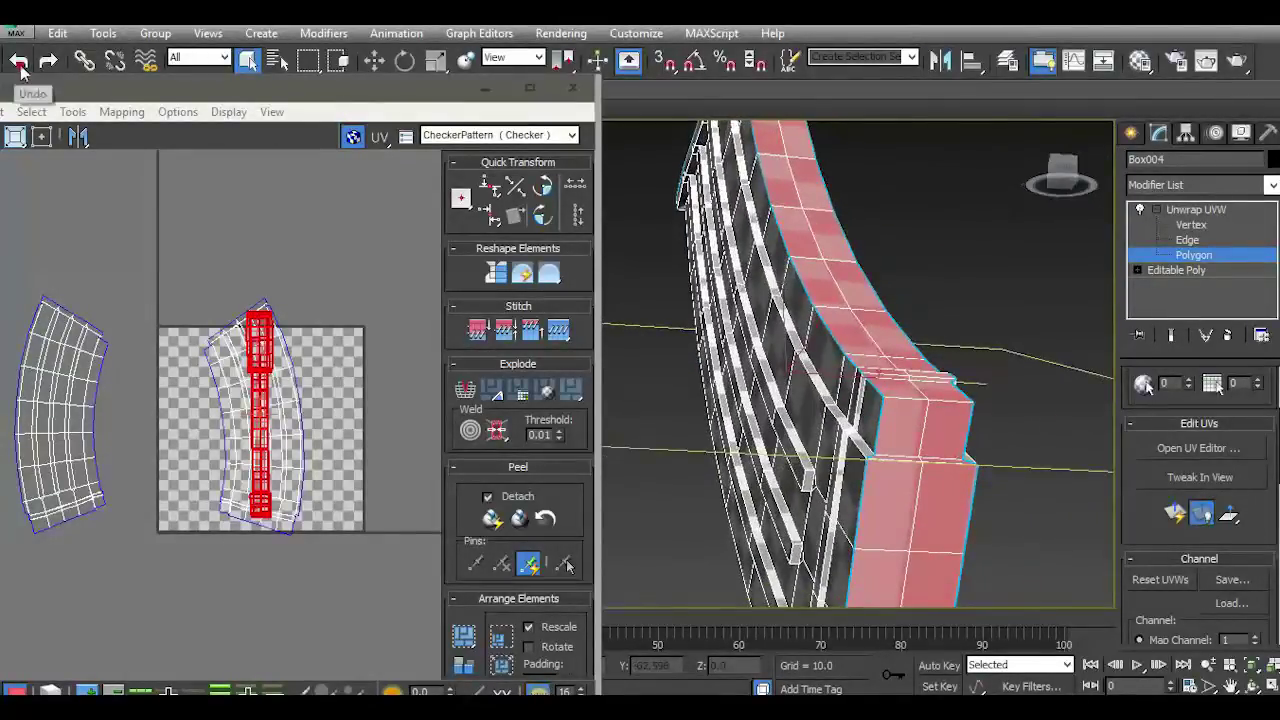
click(20, 66)
click(47, 61)
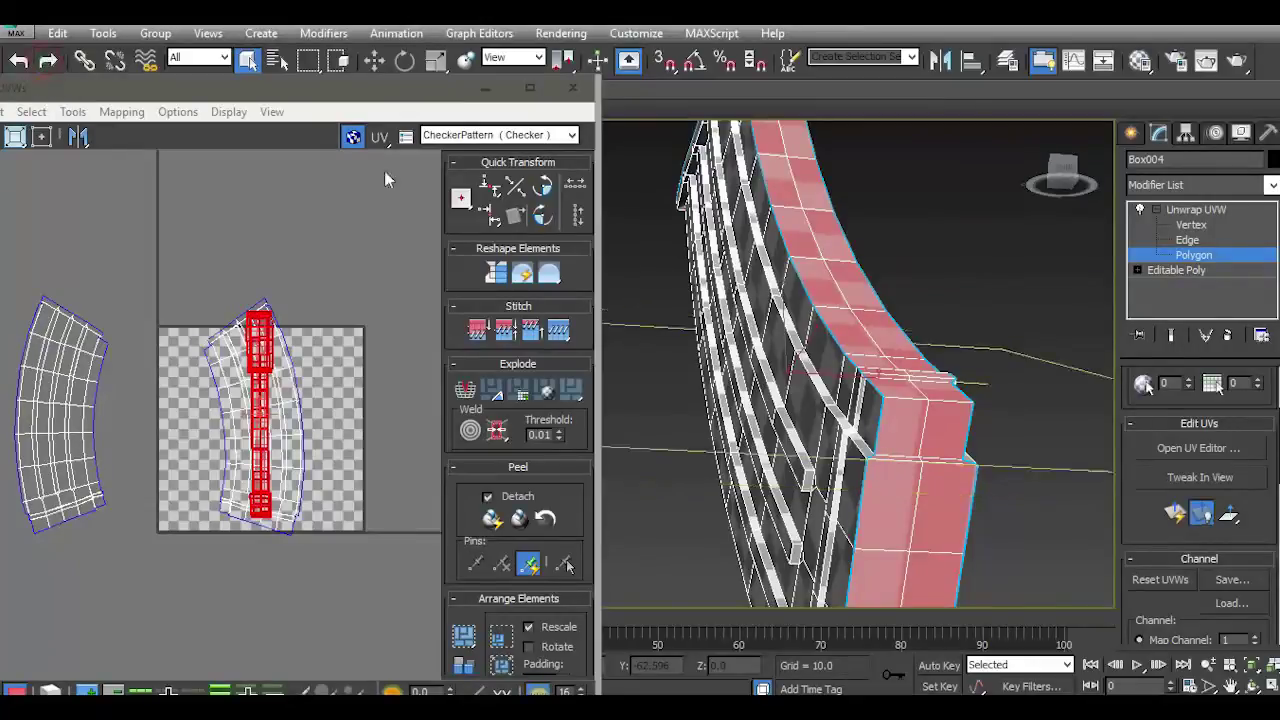
Step: Select the end-strip faces one by one and Quick Peel them flat
middle_drag(881, 428, 860, 278)
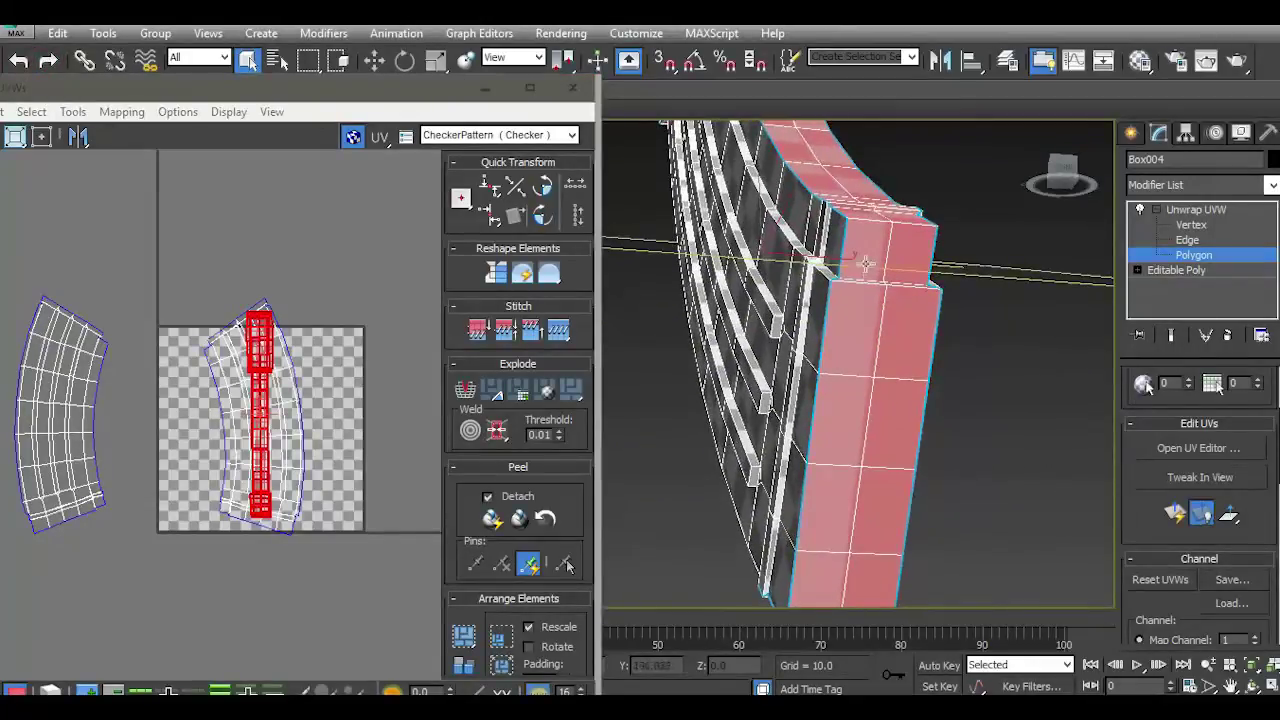
click(866, 264)
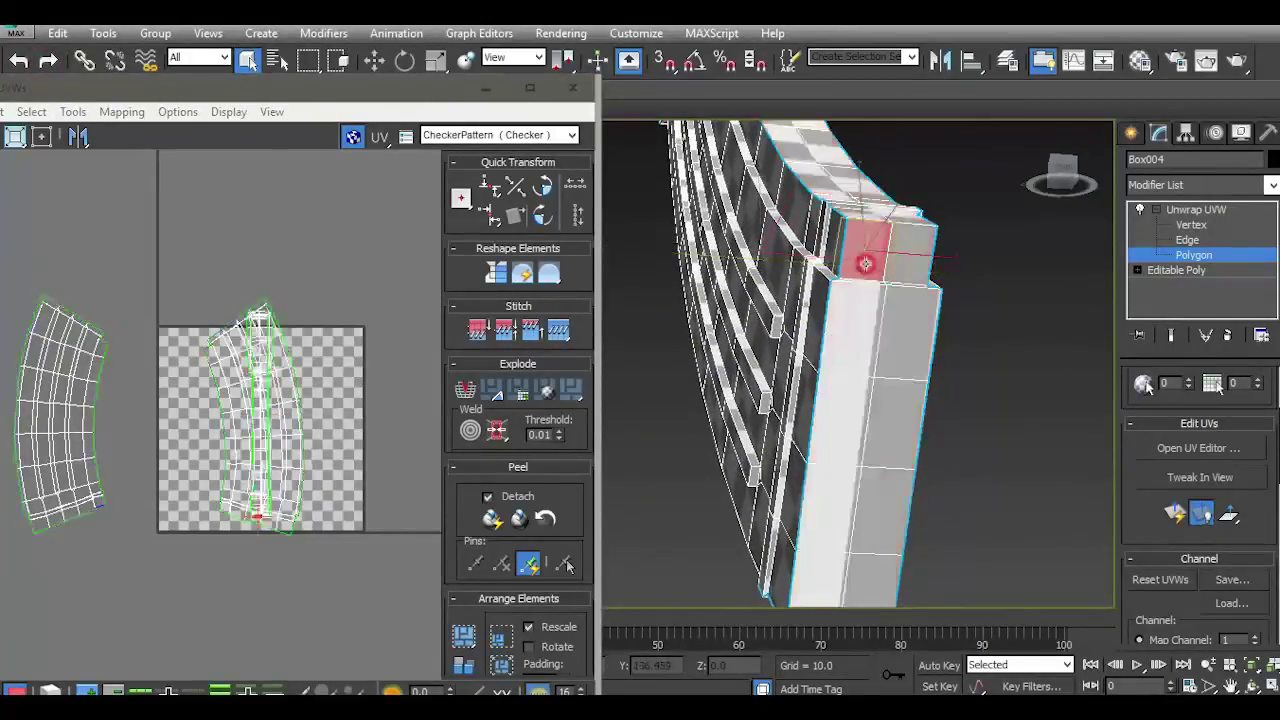
ctrl+click(886, 323)
alt+middle_drag(871, 323, 858, 356)
ctrl+click(872, 345)
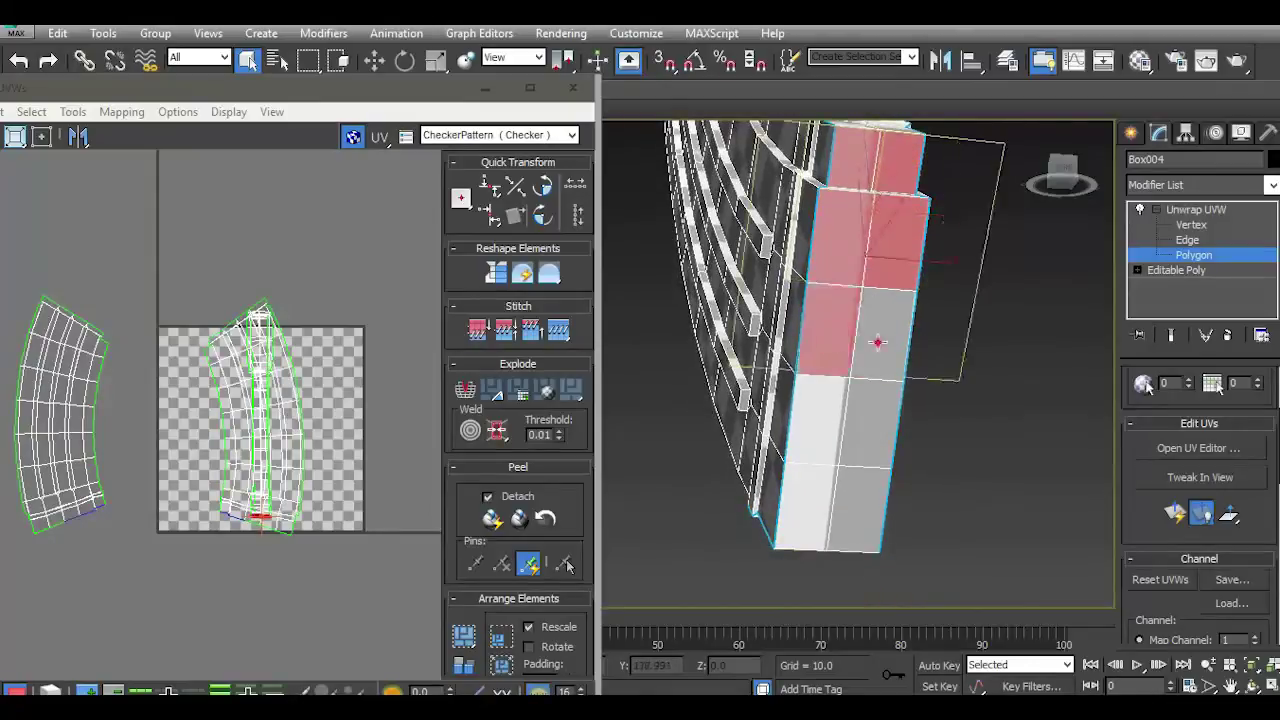
ctrl+click(849, 380)
ctrl+click(849, 426)
ctrl+click(798, 509)
ctrl+click(865, 513)
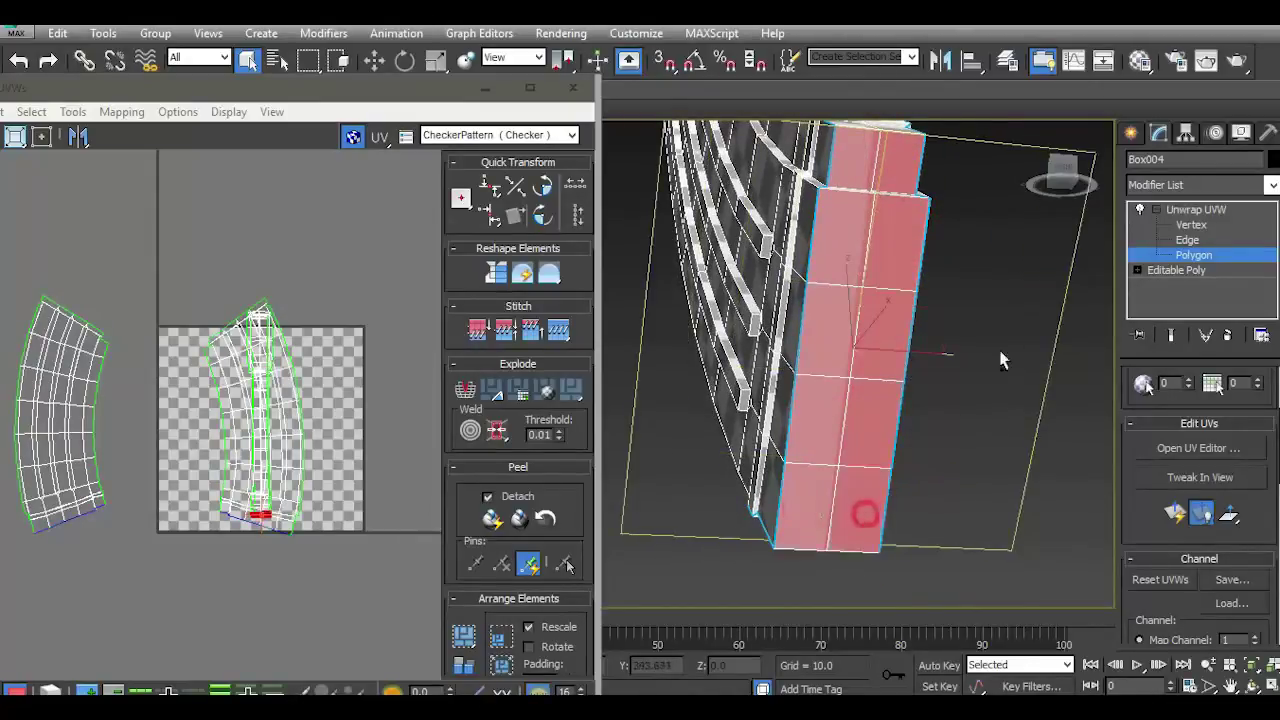
drag(1068, 180, 1066, 172)
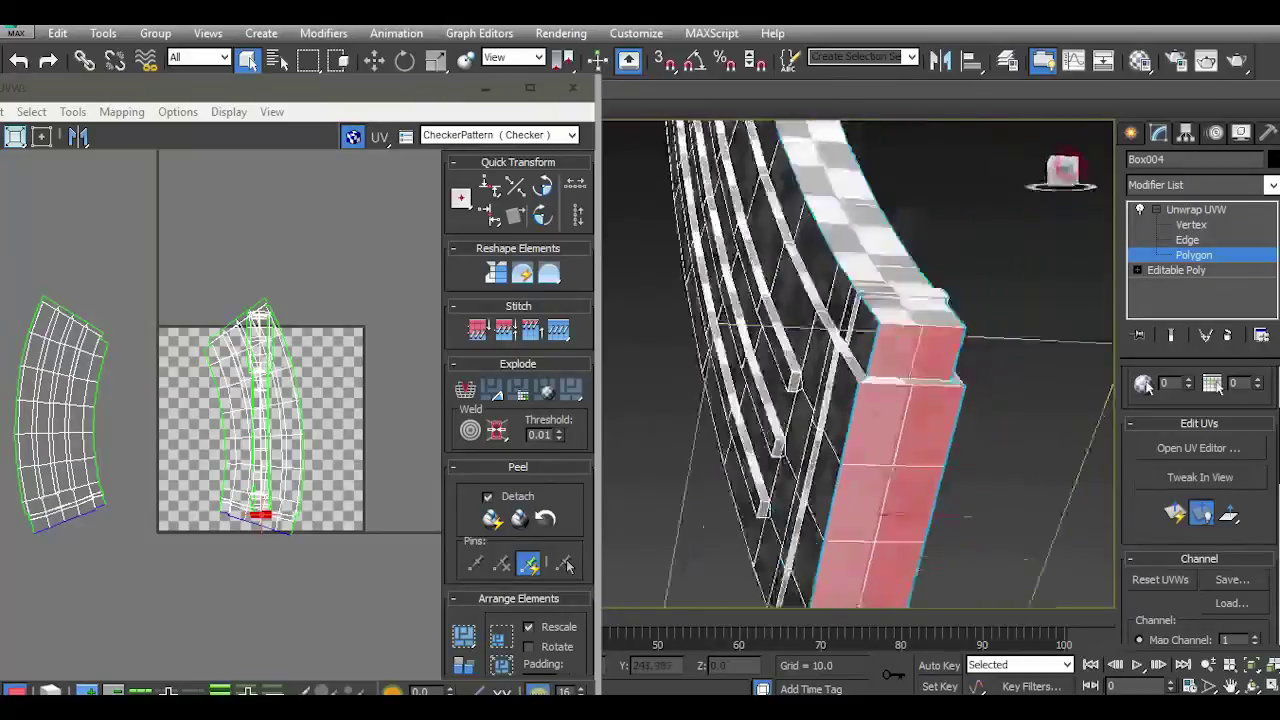
click(1174, 513)
alt+middle_drag(985, 496, 981, 359)
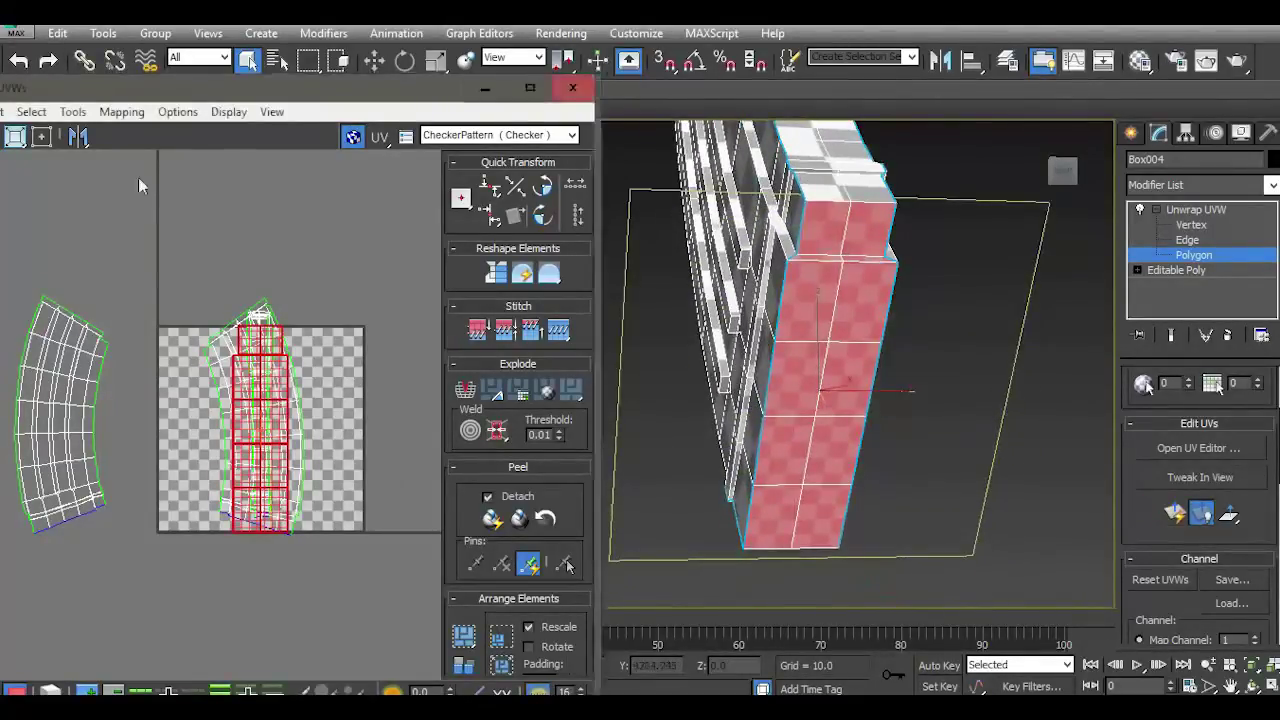
drag(110, 88, 215, 62)
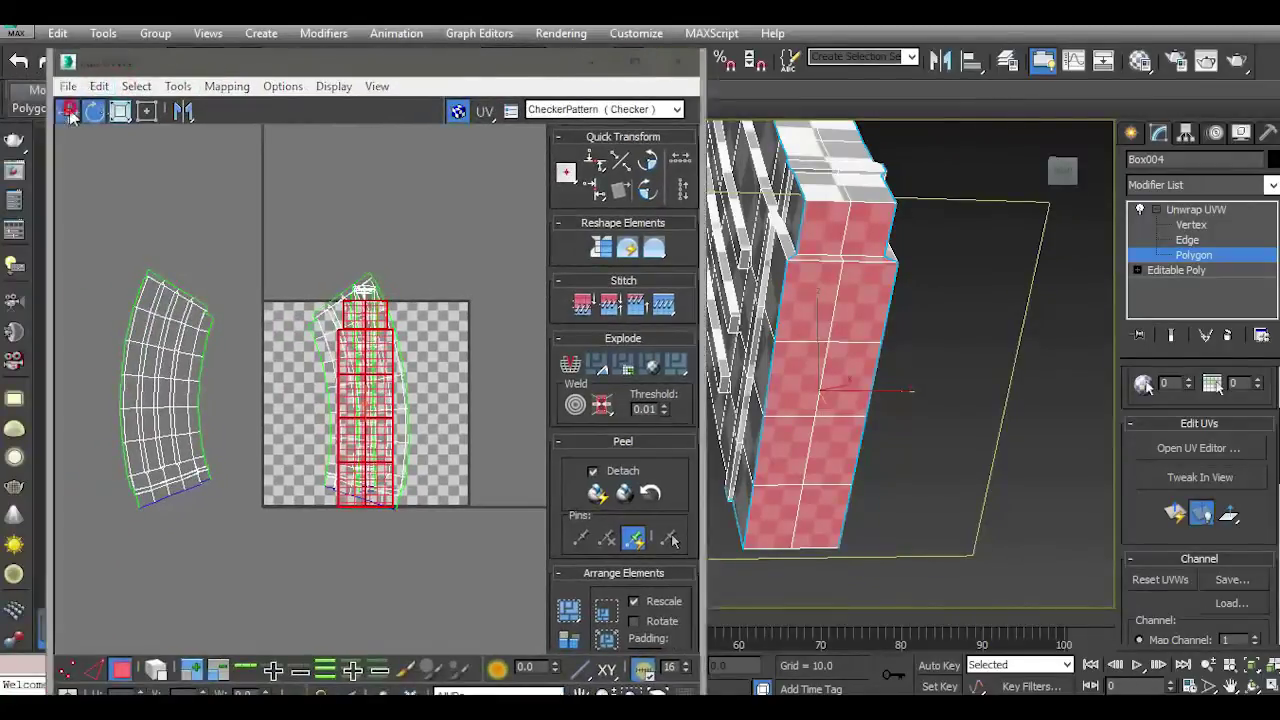
Step: Move the straight strip off the checker, then grow-select the curved shell and shift it left
drag(370, 400, 502, 400)
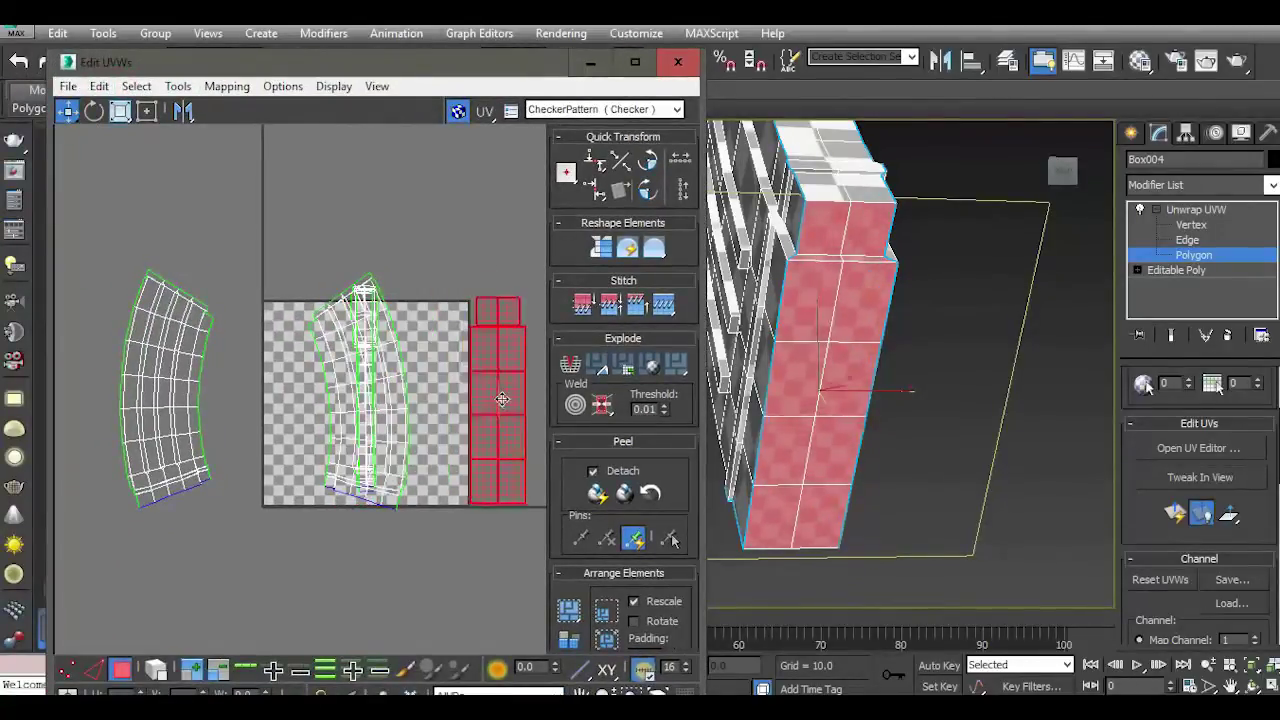
scroll(391, 426, up, 2)
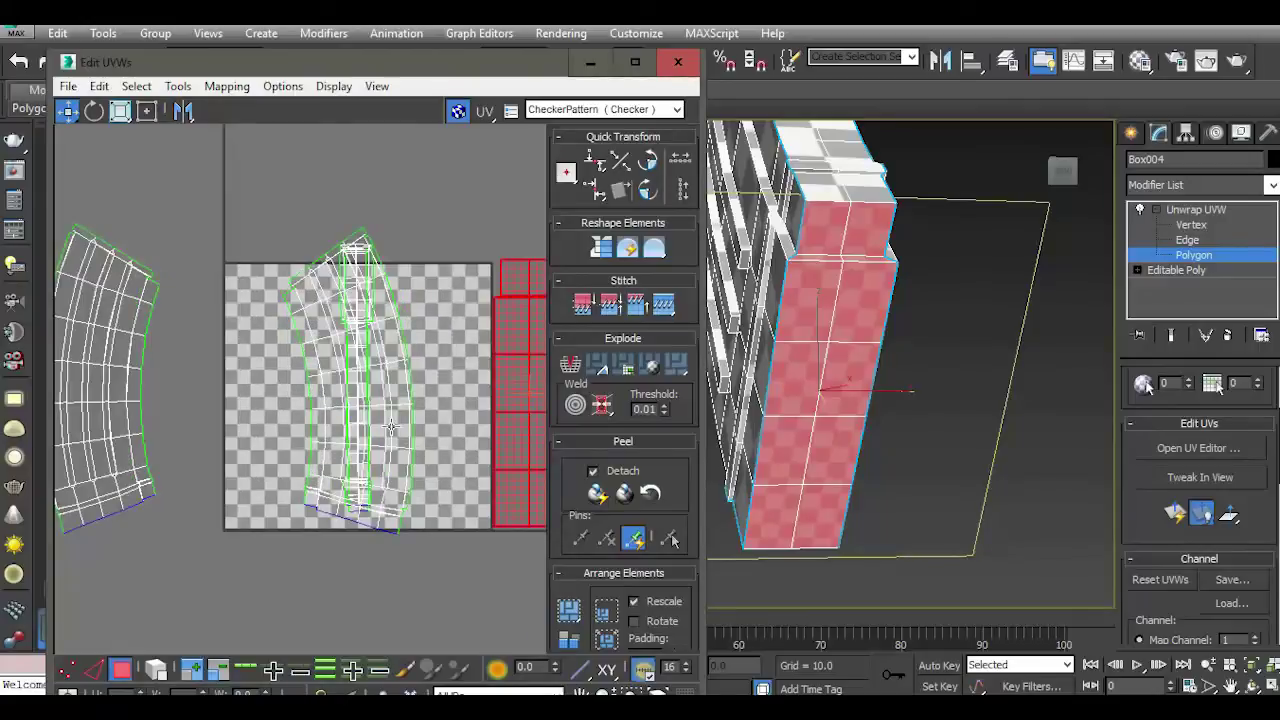
scroll(391, 426, up, 1)
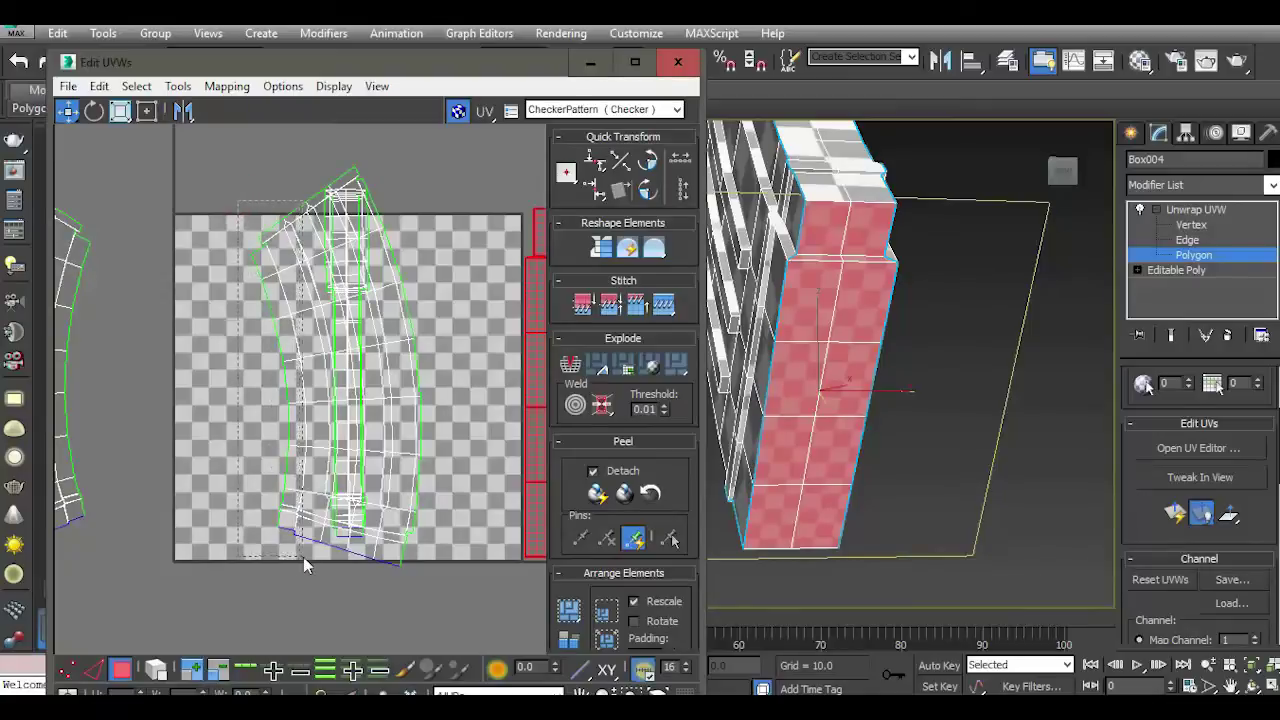
drag(303, 562, 303, 557)
click(183, 677)
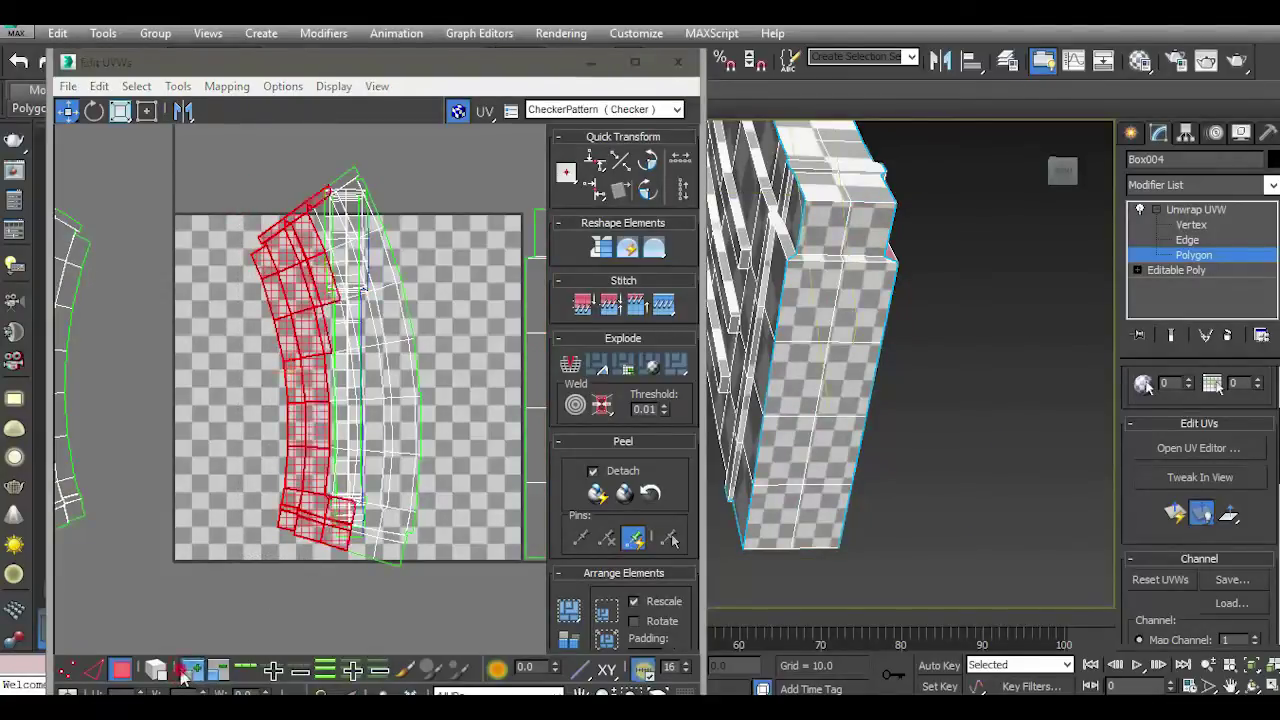
click(183, 677)
click(183, 677)
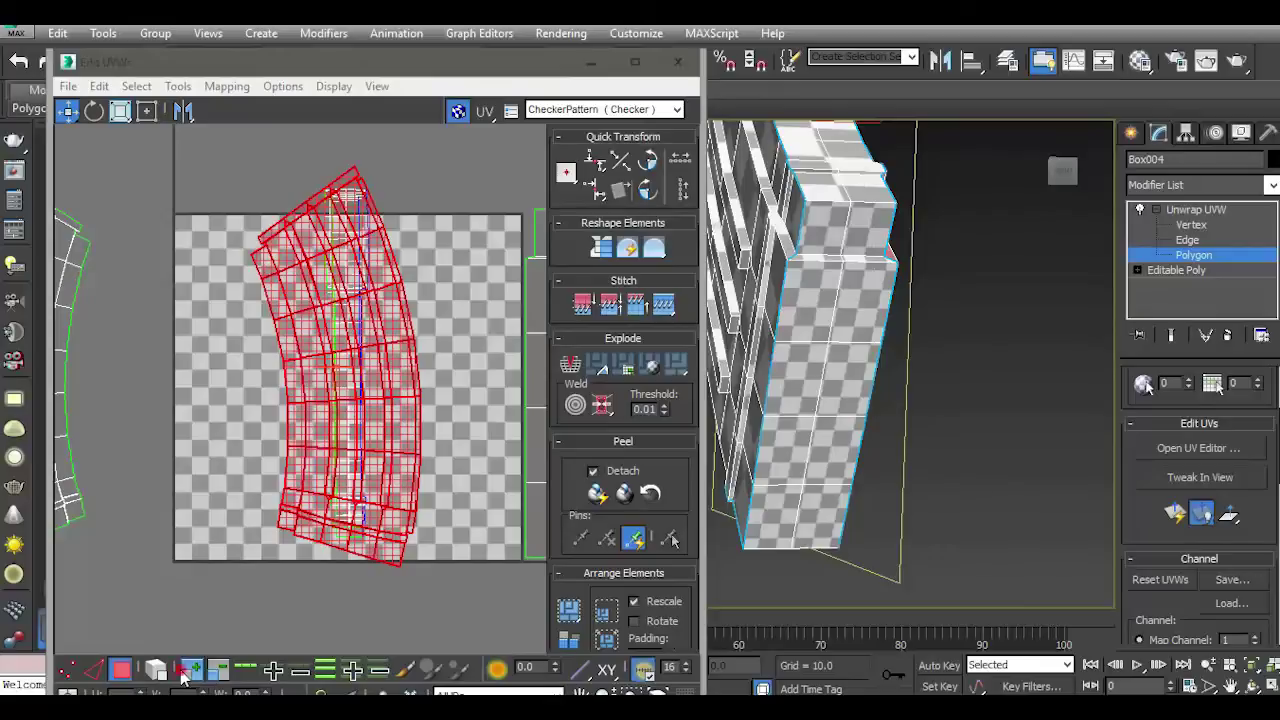
drag(398, 462, 260, 440)
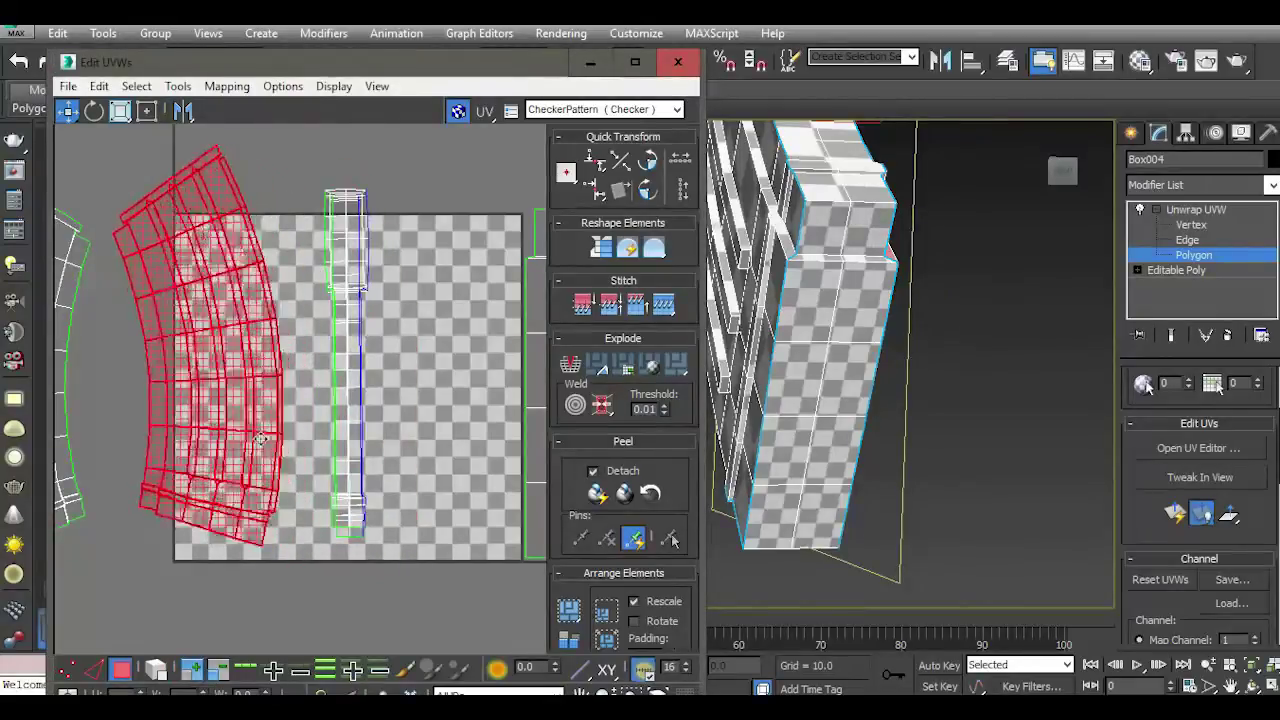
scroll(357, 395, down, 2)
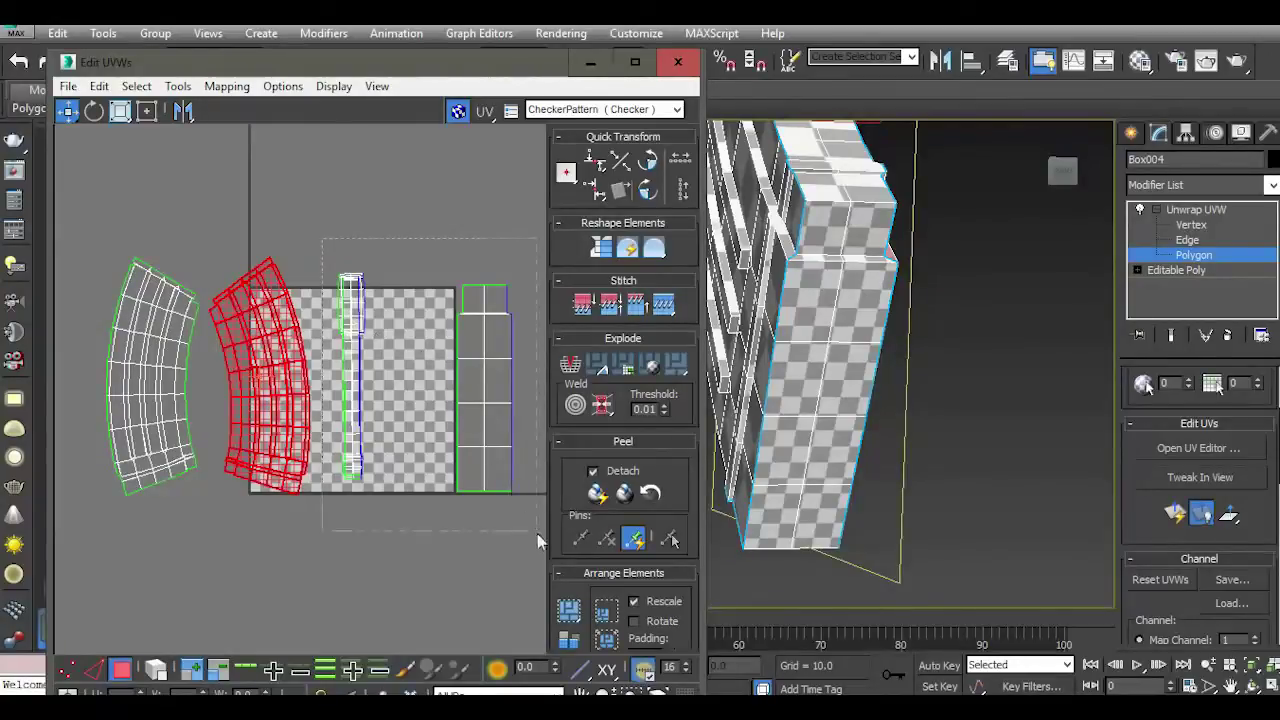
Step: Move the narrow strip shells aside and centre both curved shells on the checker square
drag(537, 541, 477, 509)
middle_drag(477, 509, 345, 521)
drag(340, 455, 489, 384)
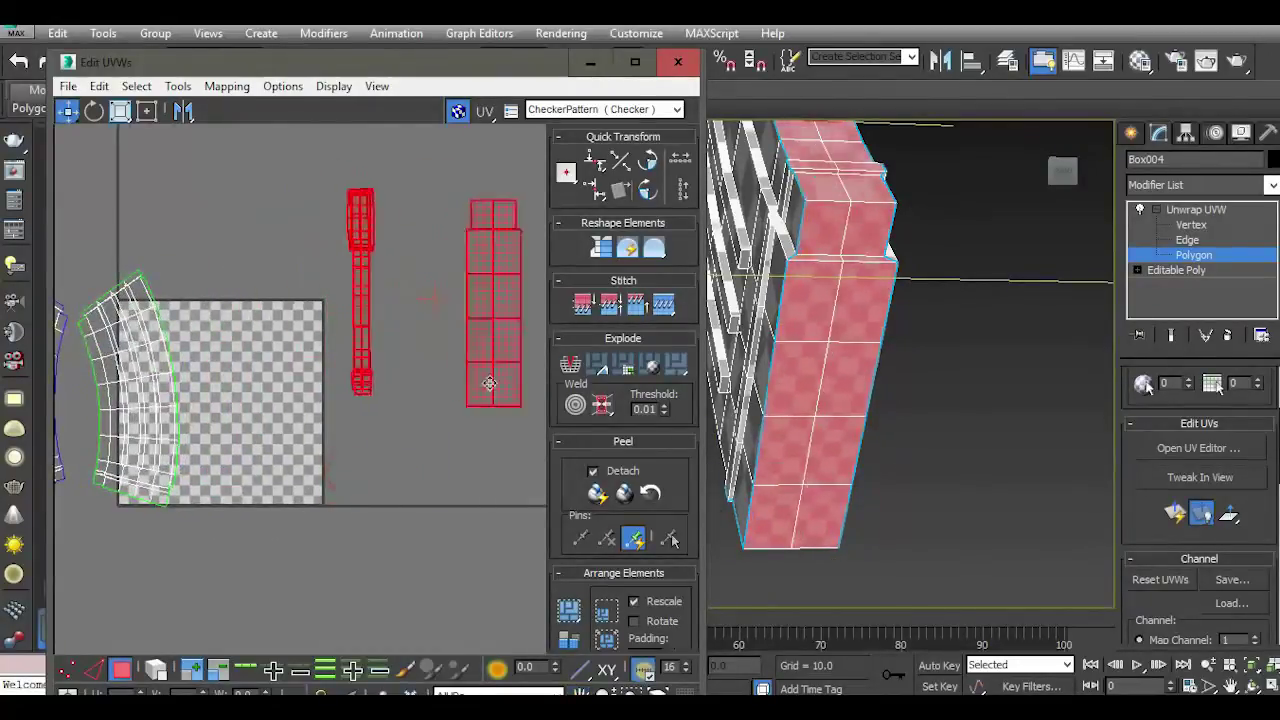
middle_drag(332, 411, 510, 354)
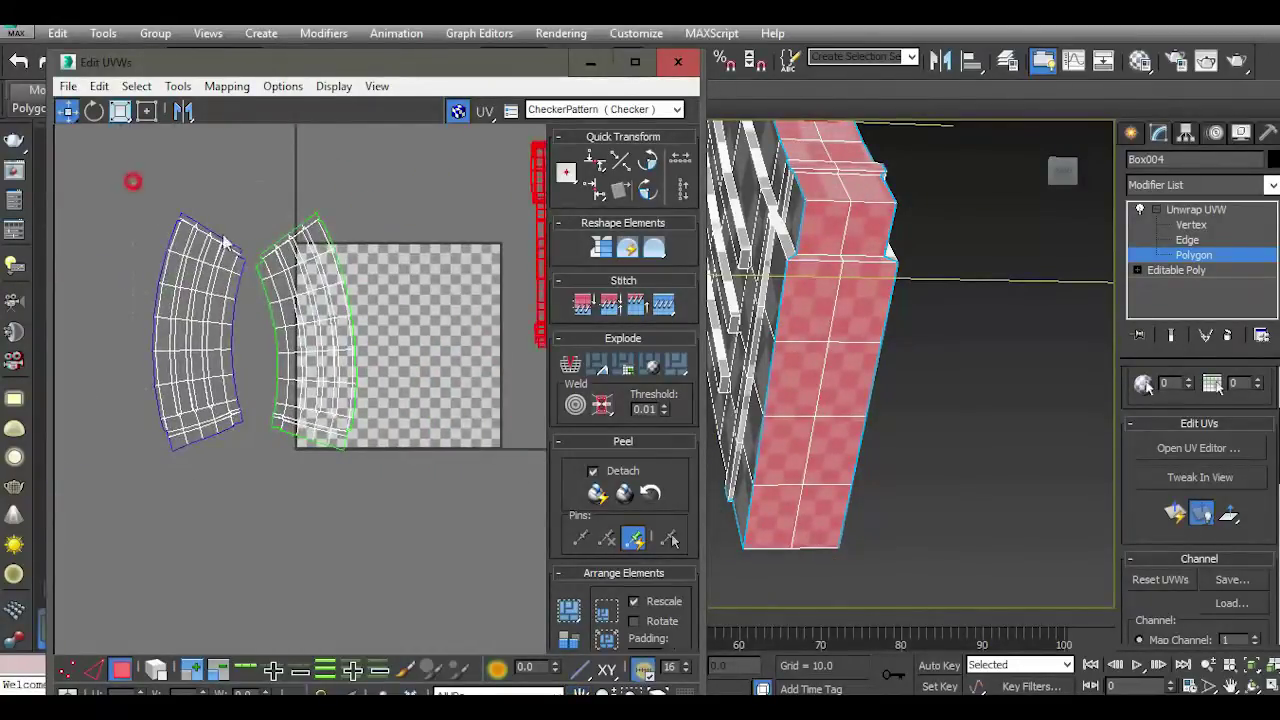
key(ctrl+i)
drag(218, 386, 366, 388)
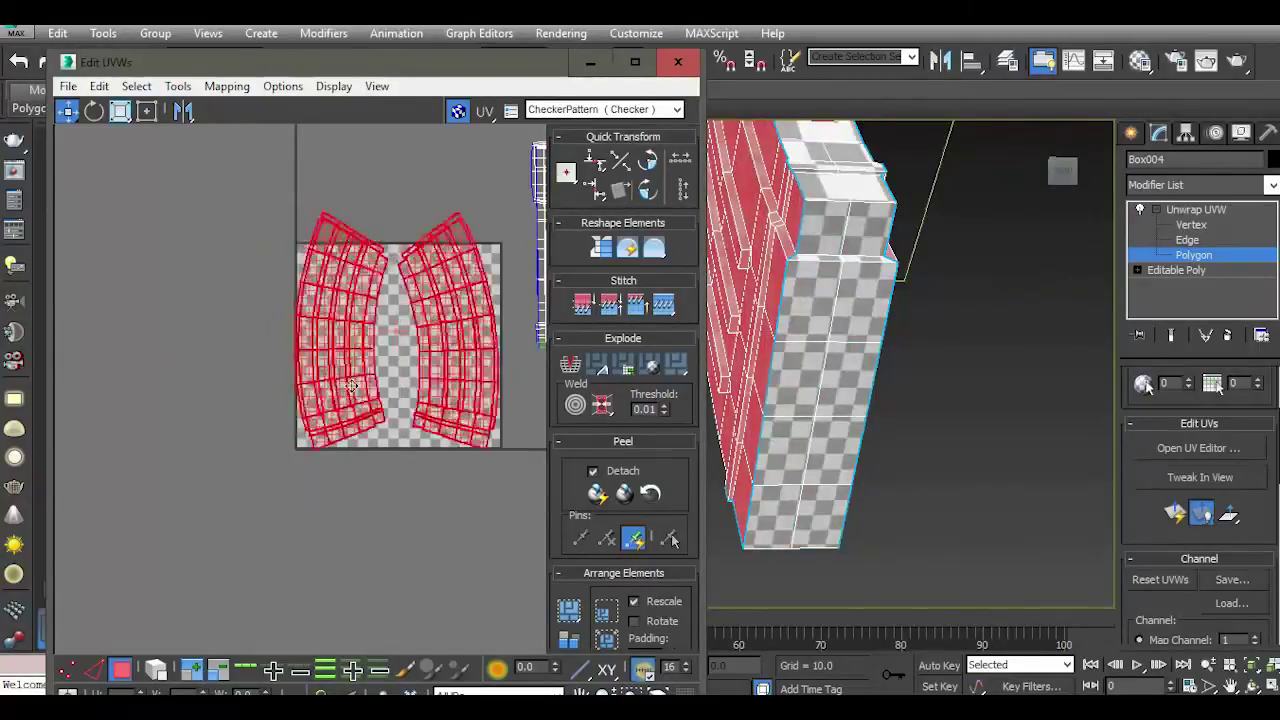
middle_drag(326, 401, 182, 448)
Step: Scale the two curved shells down to fit the checker tile and nudge them lower
scroll(183, 447, down, 5)
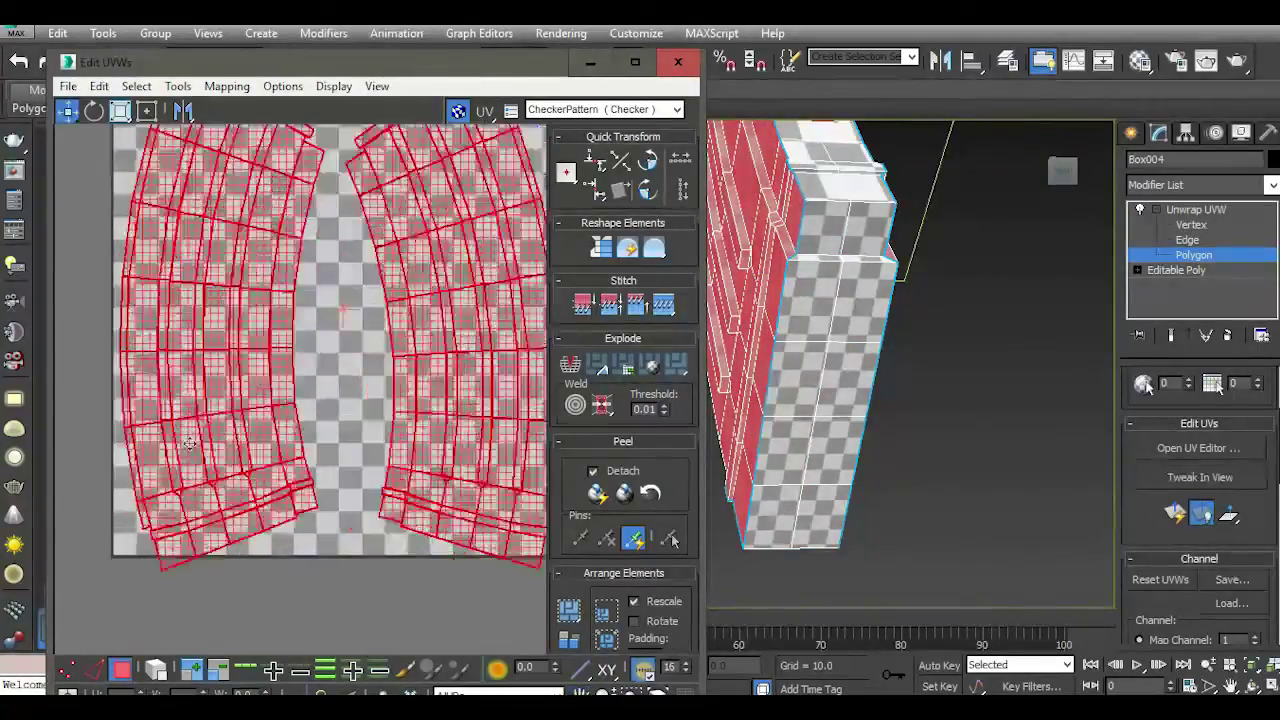
click(120, 110)
scroll(232, 366, up, 4)
drag(232, 366, 226, 372)
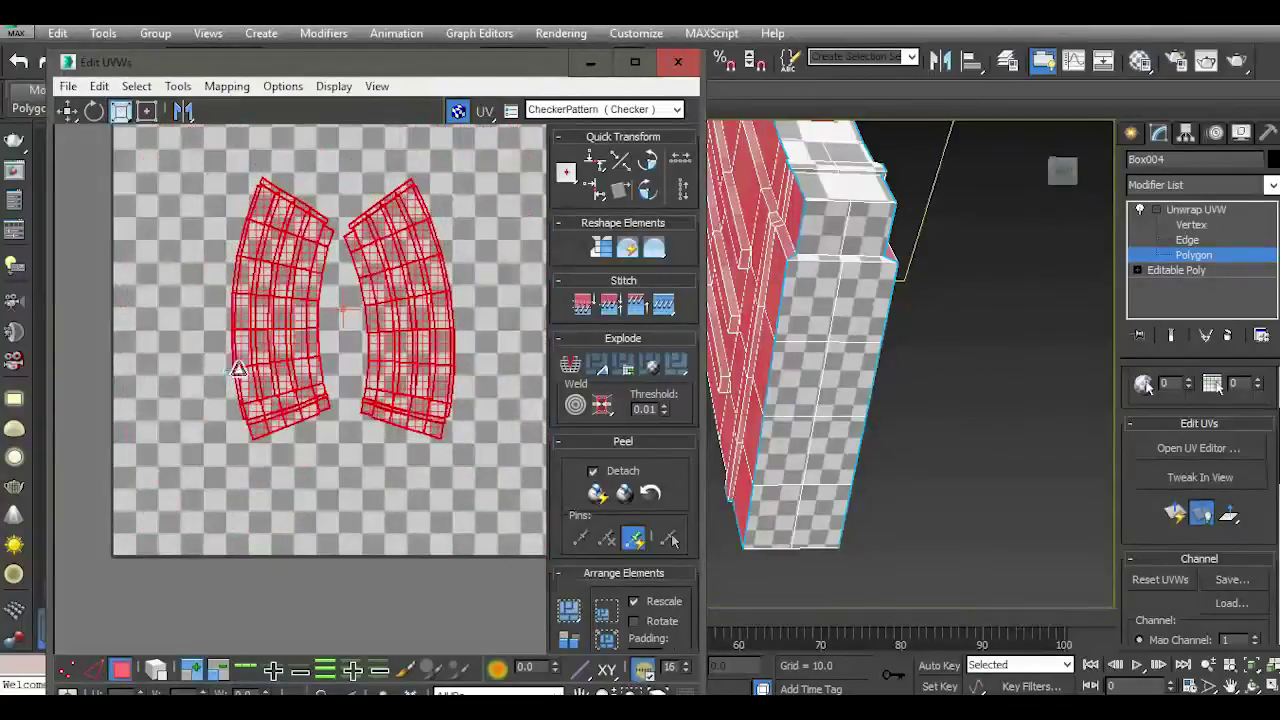
scroll(232, 366, up, 2)
click(67, 110)
mouse_move(262, 316)
mouse_down()
mouse_move(272, 424)
mouse_move(268, 402)
mouse_up()
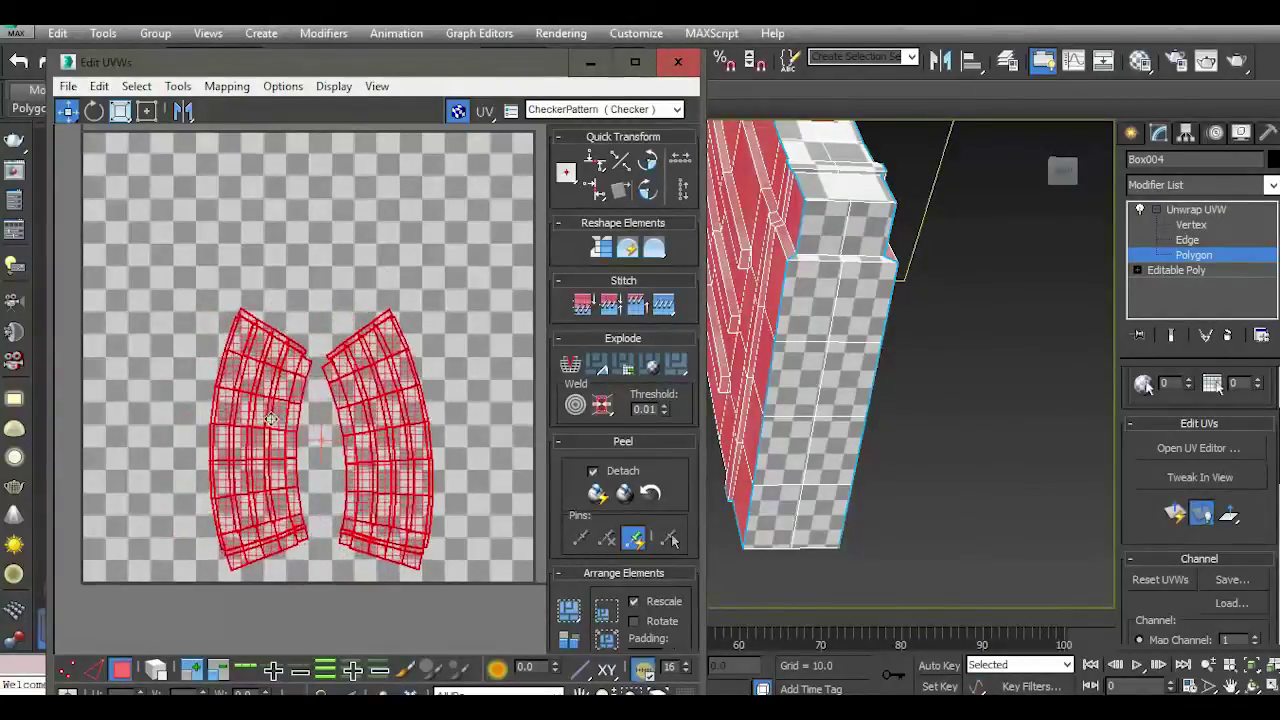
click(1052, 176)
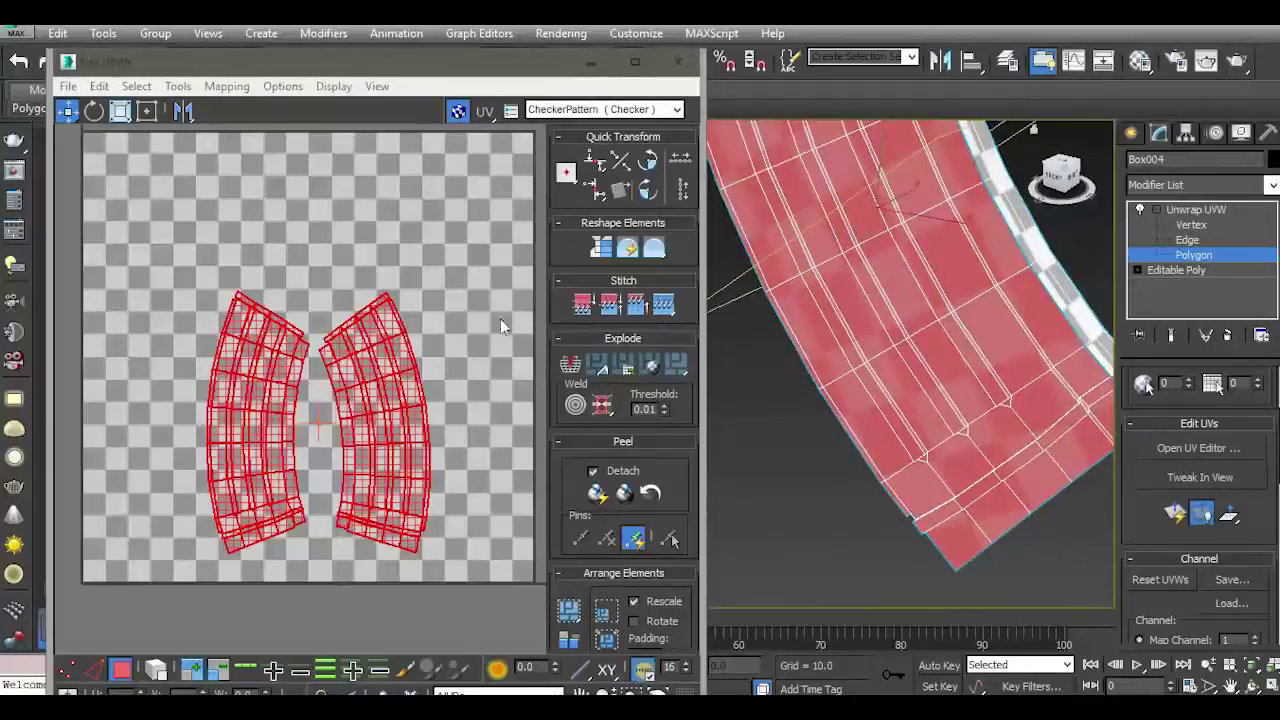
Step: Move the two strip shells into the texture square and shrink them
scroll(305, 385, down, 3)
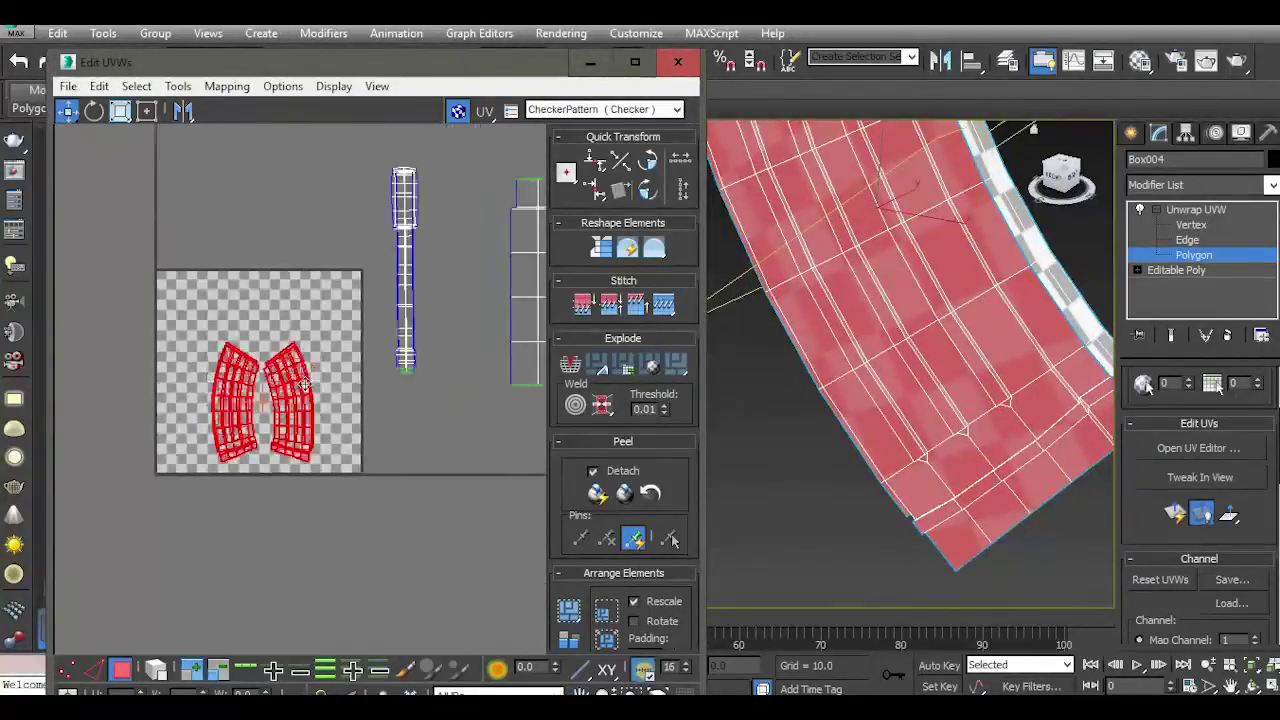
drag(368, 158, 628, 385)
drag(404, 336, 190, 408)
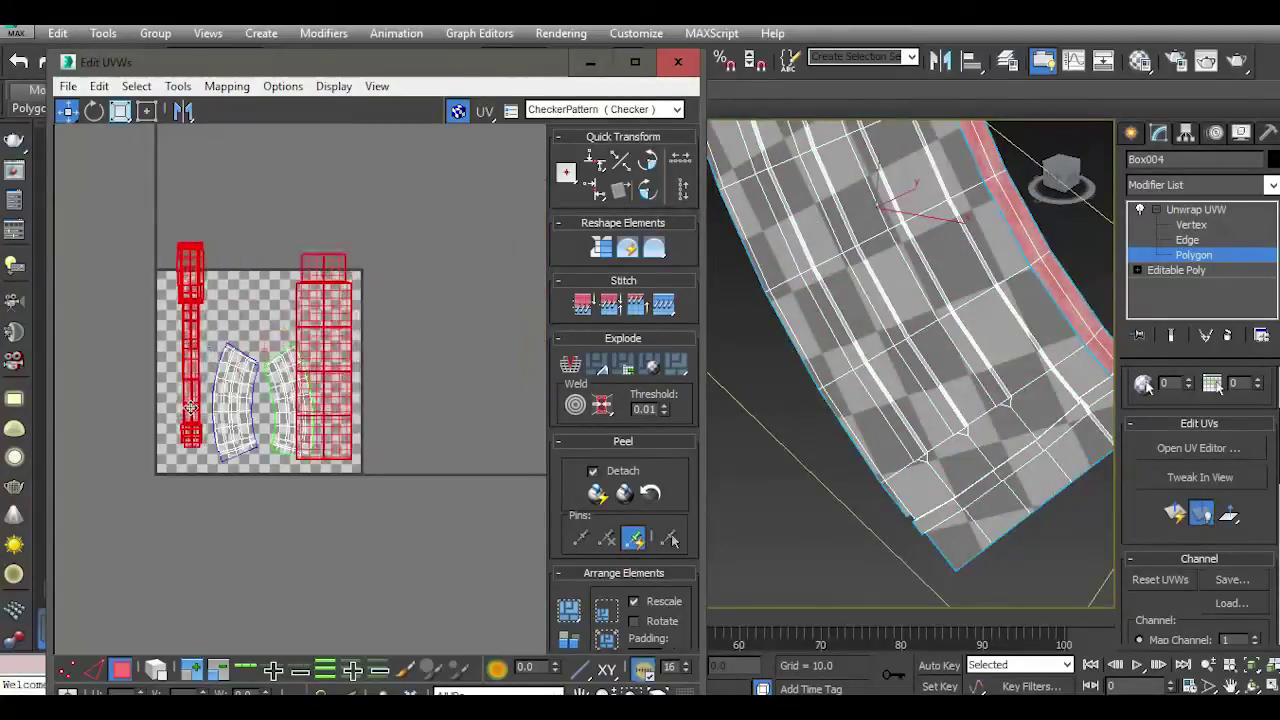
scroll(257, 411, up, 3)
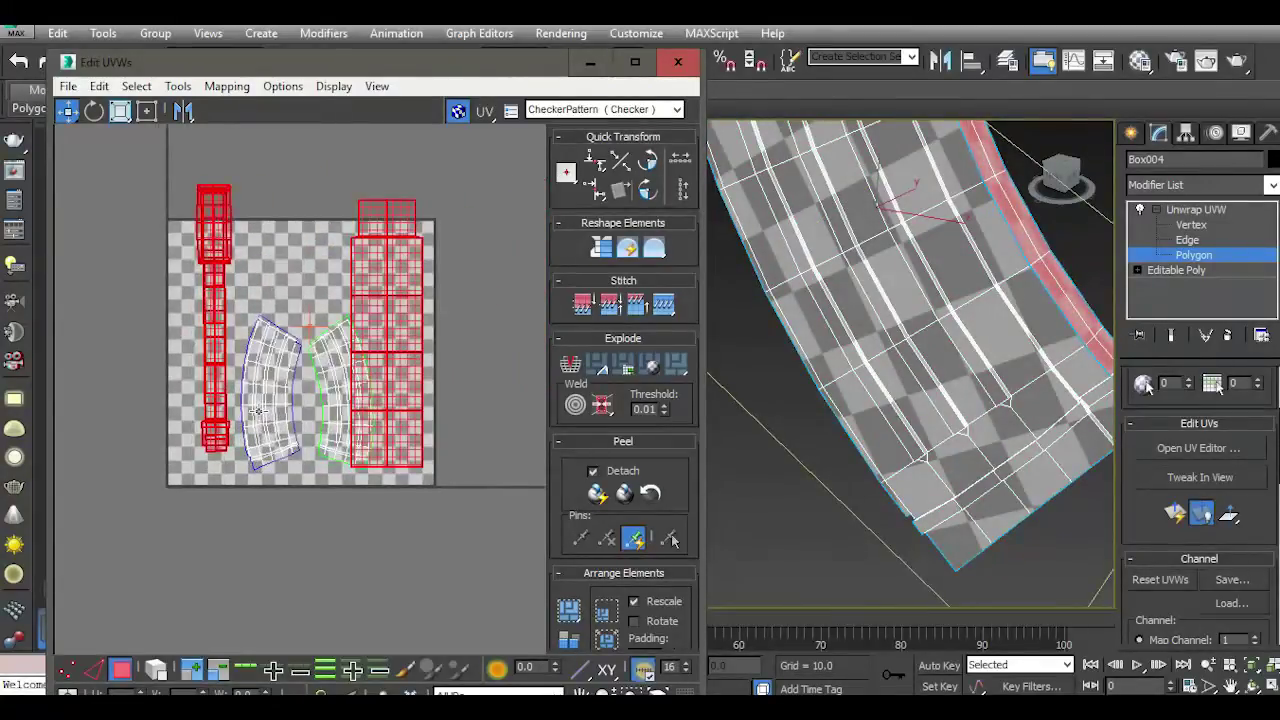
scroll(257, 411, up, 2)
click(120, 110)
drag(197, 285, 218, 290)
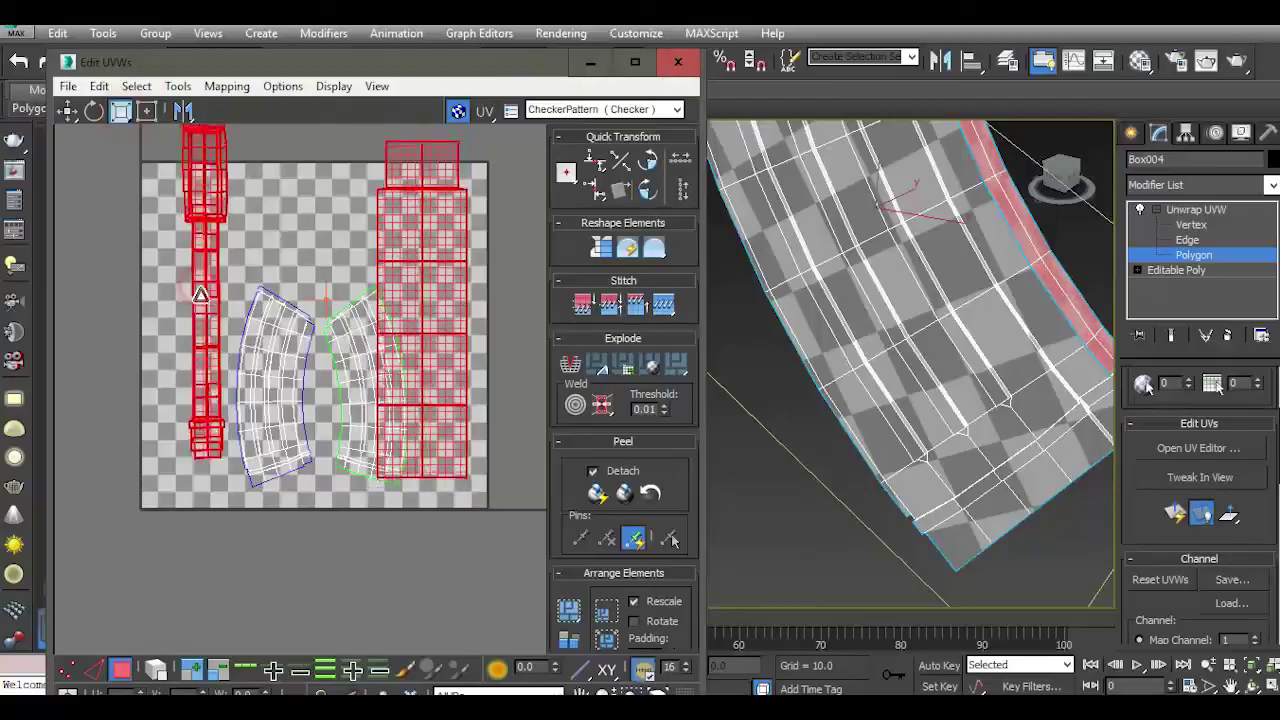
click(67, 110)
mouse_move(216, 239)
mouse_down()
mouse_move(195, 285)
mouse_move(246, 283)
mouse_move(115, 276)
mouse_move(211, 272)
mouse_move(214, 284)
mouse_up()
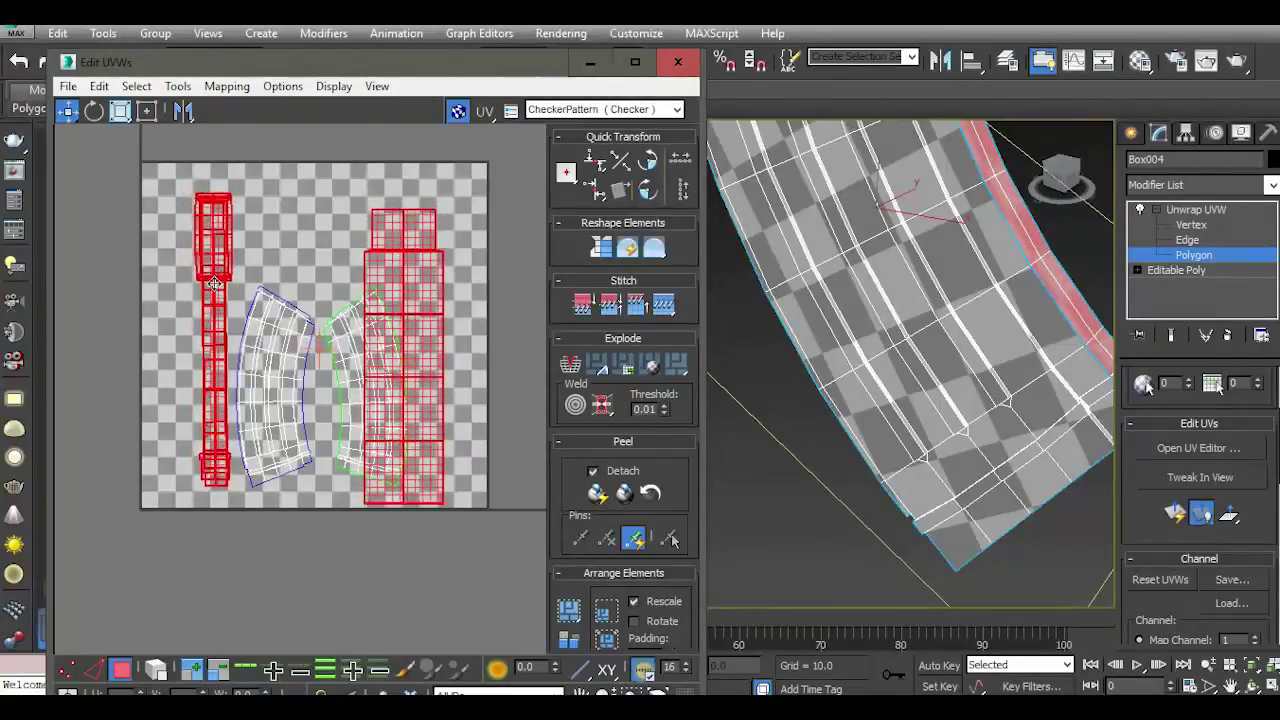
Step: Select only the thin left strip shell and slide it further left
middle_drag(209, 238, 252, 232)
drag(214, 178, 265, 440)
drag(258, 487, 284, 617)
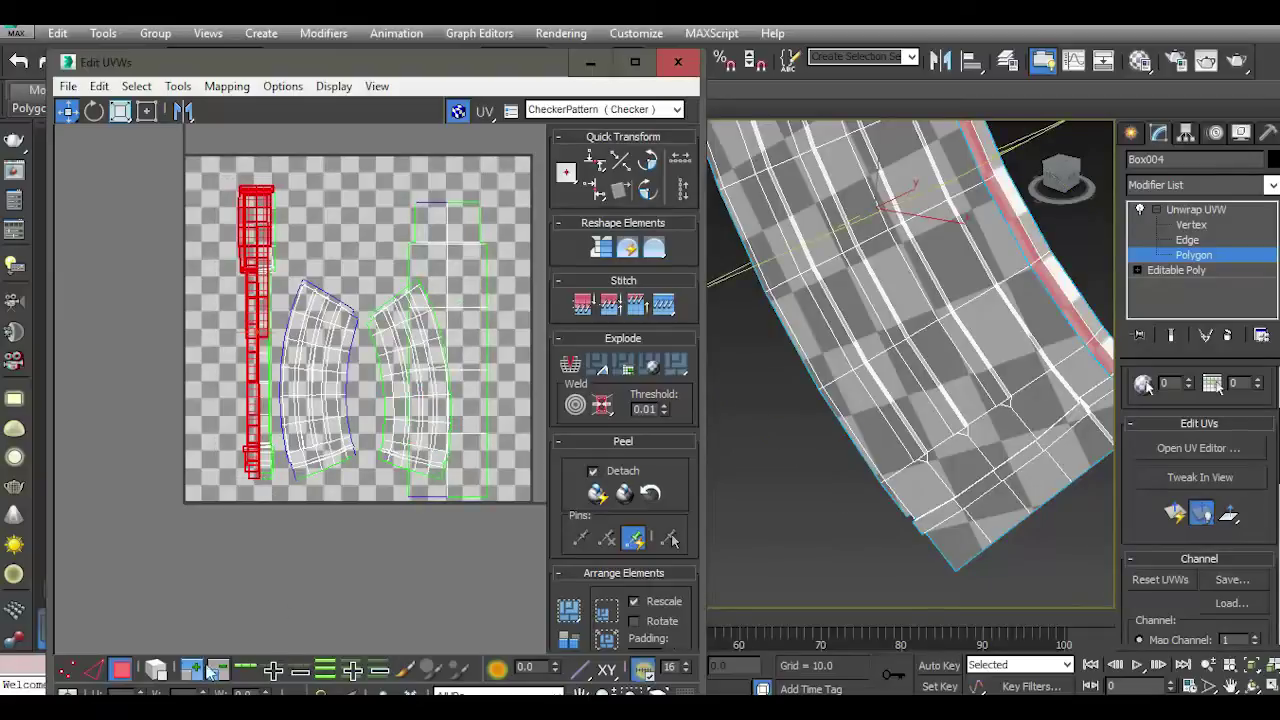
drag(257, 388, 216, 380)
Step: Widen the right vertical strip shell, then scale it down to fit the square
alt+middle_drag(1019, 251, 960, 260)
middle_drag(466, 259, 402, 244)
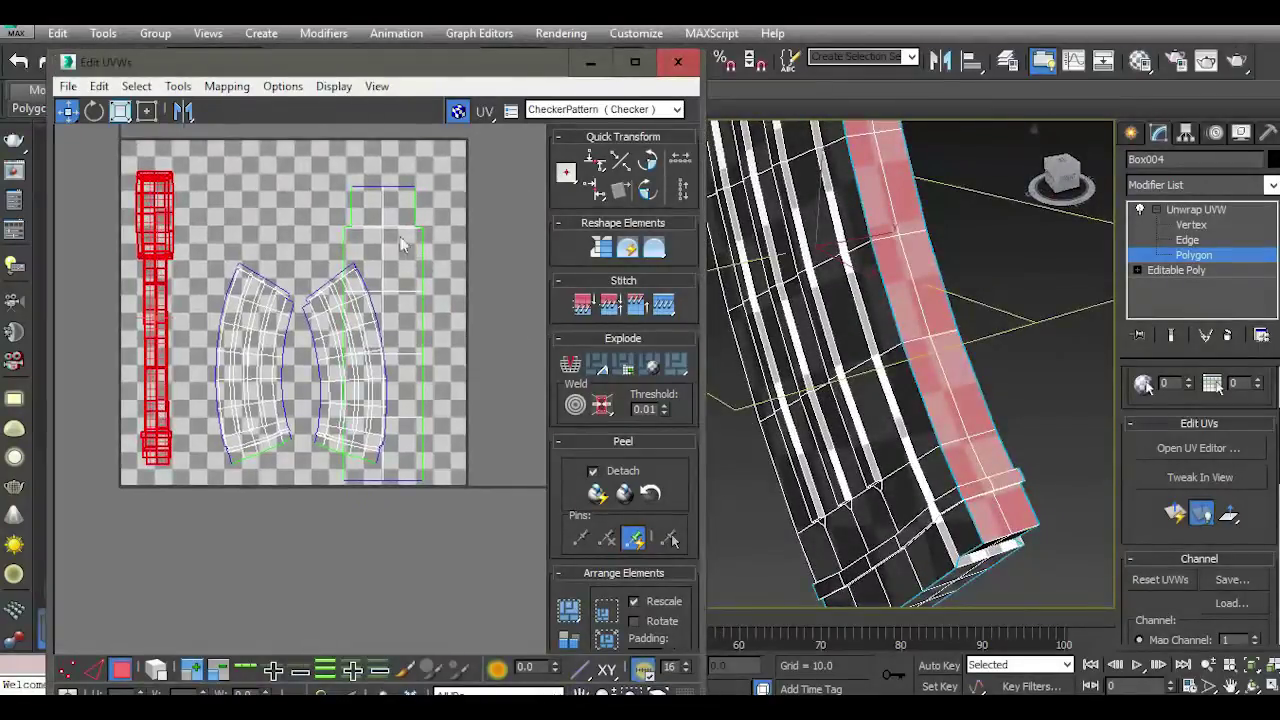
mouse_move(427, 185)
mouse_down()
mouse_move(394, 388)
mouse_move(402, 528)
mouse_up()
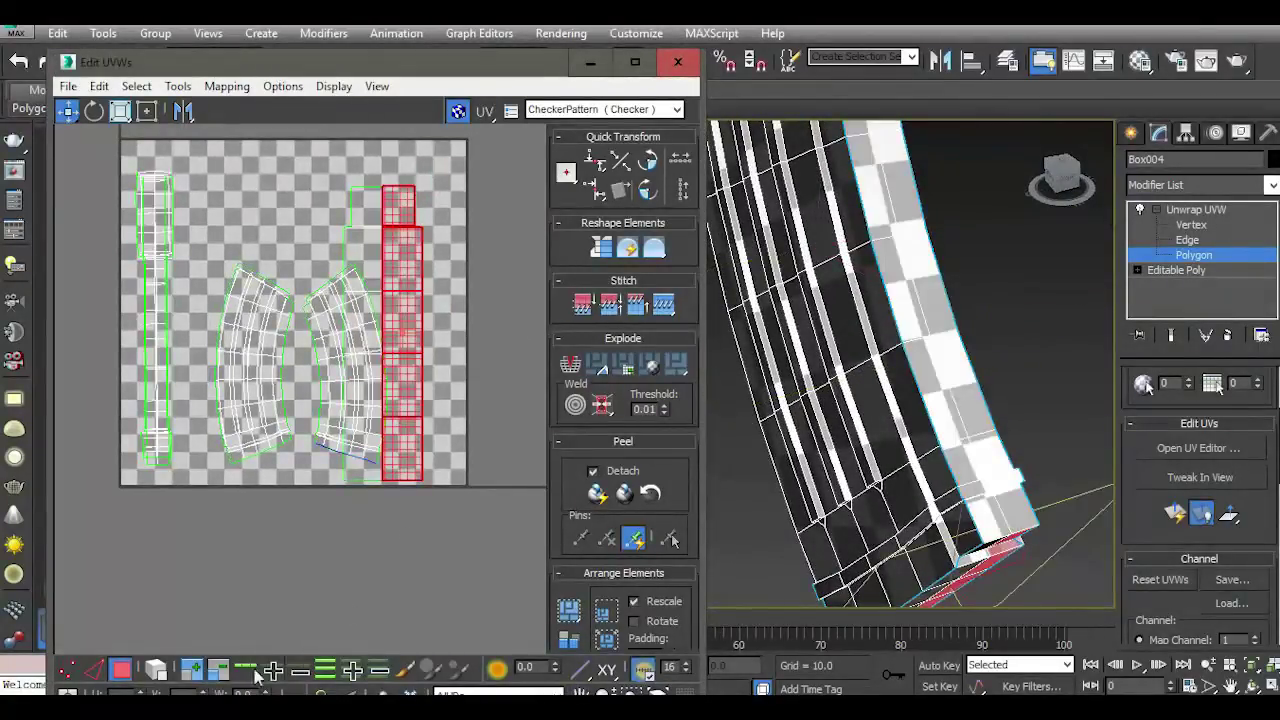
drag(404, 393, 428, 393)
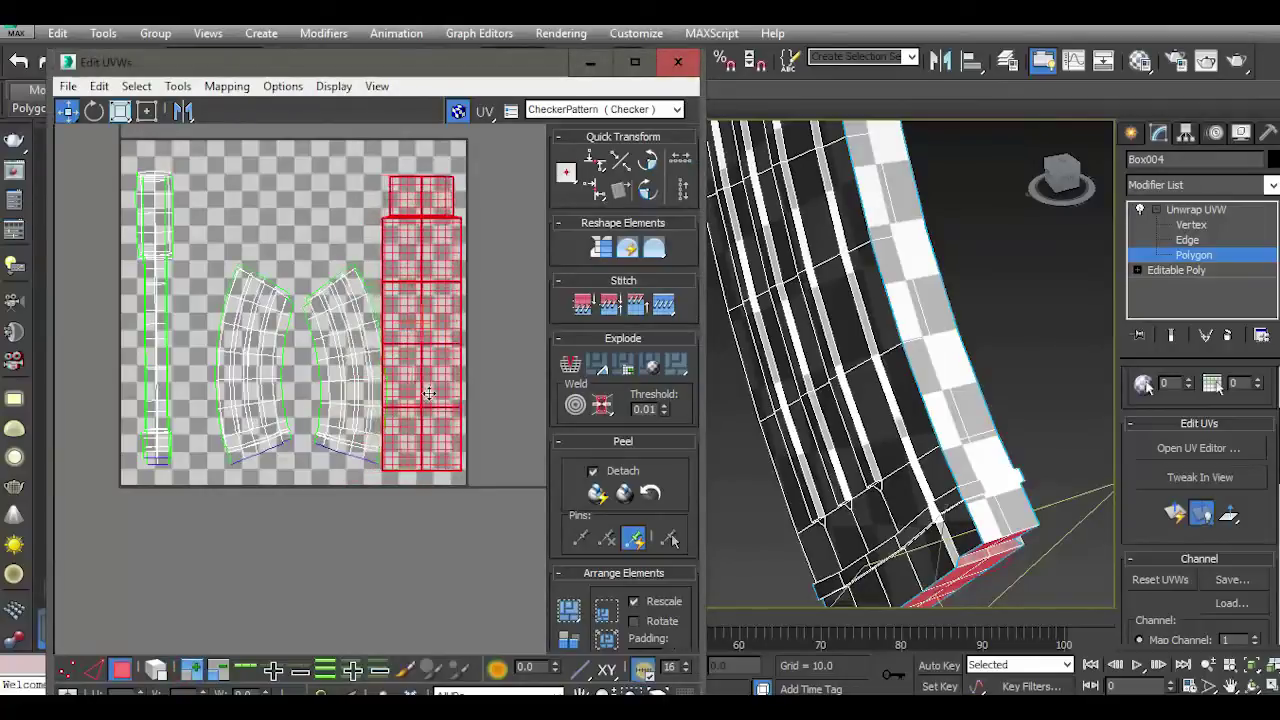
click(121, 111)
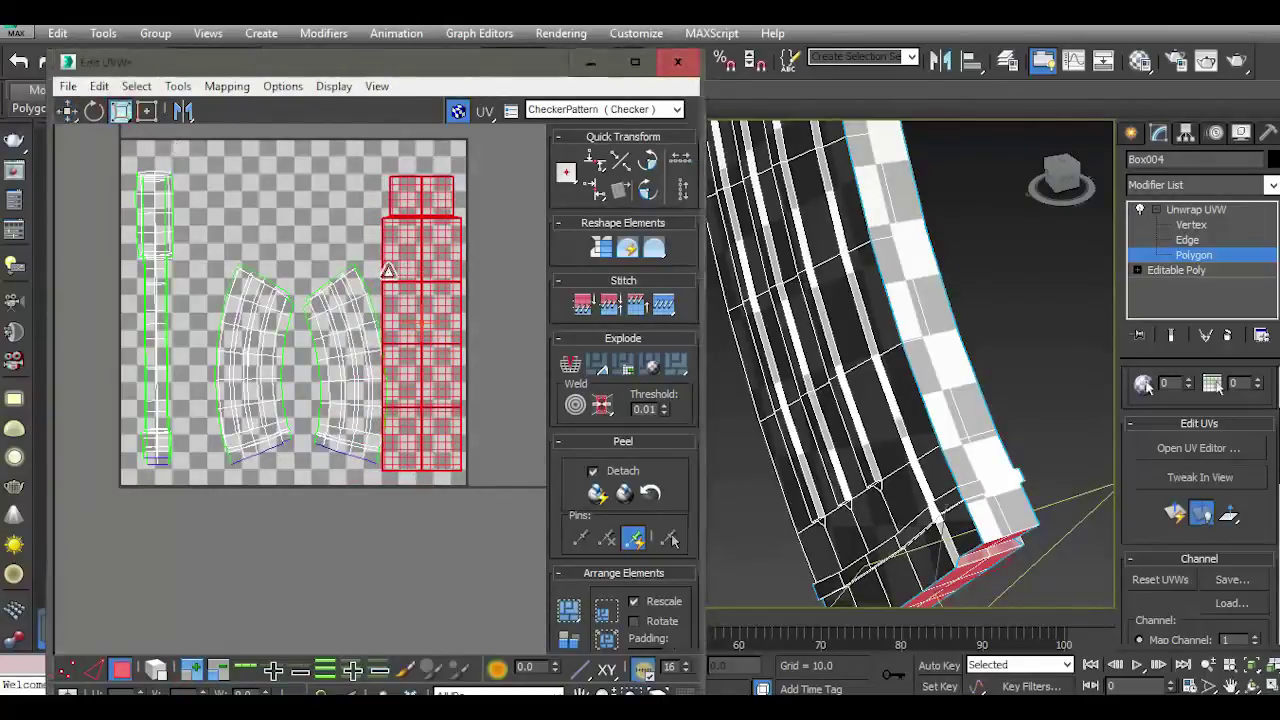
drag(420, 283, 430, 313)
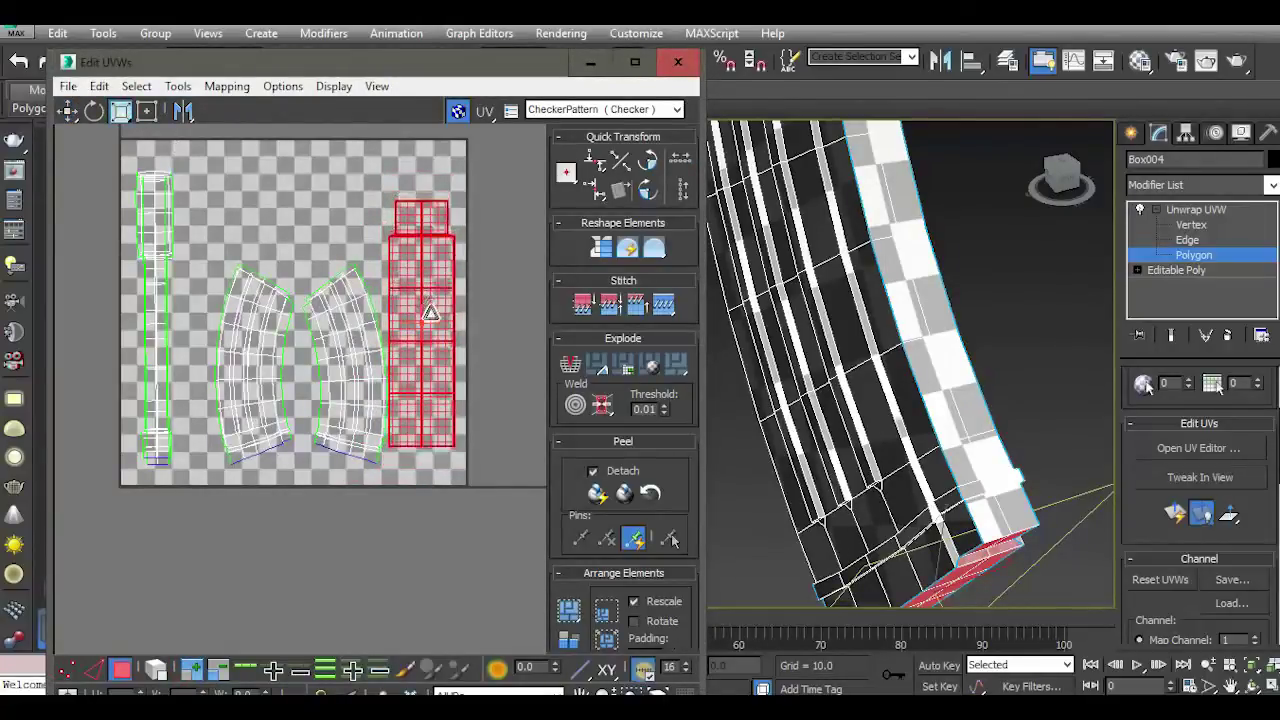
Step: Rotate the wide strip 90° to horizontal and place it along the square's top
click(1062, 168)
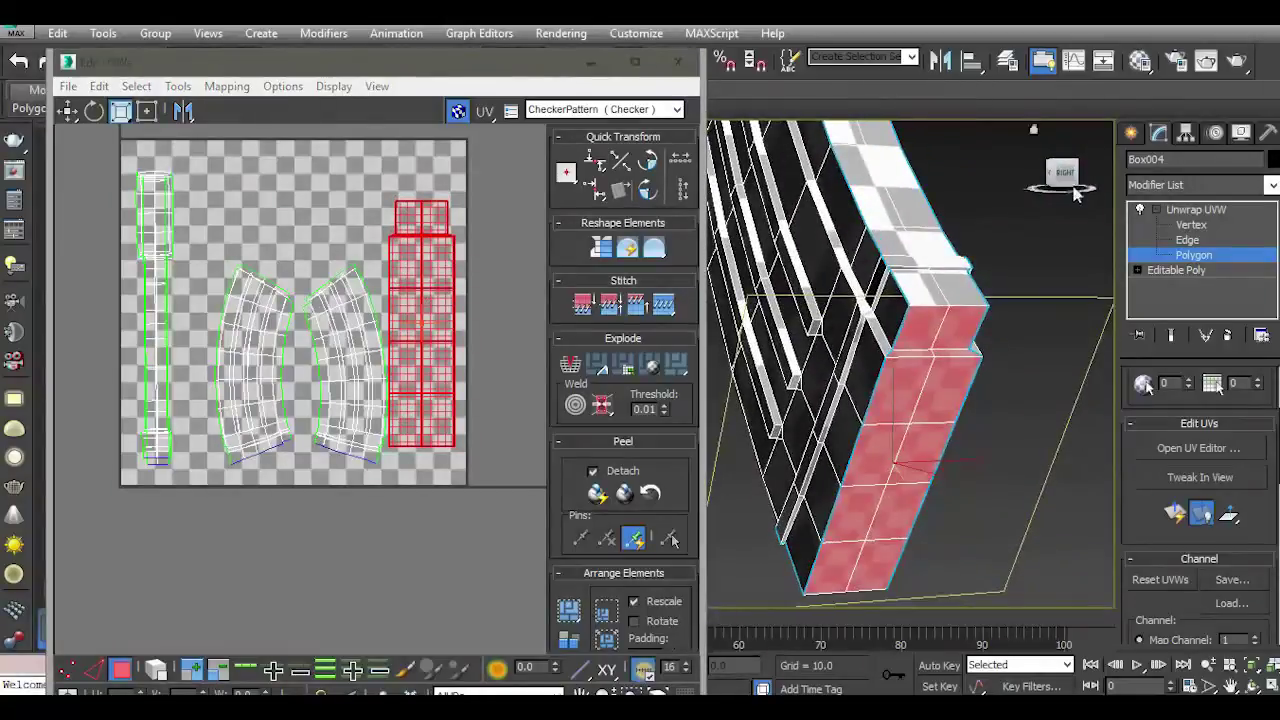
click(94, 111)
drag(428, 318, 386, 292)
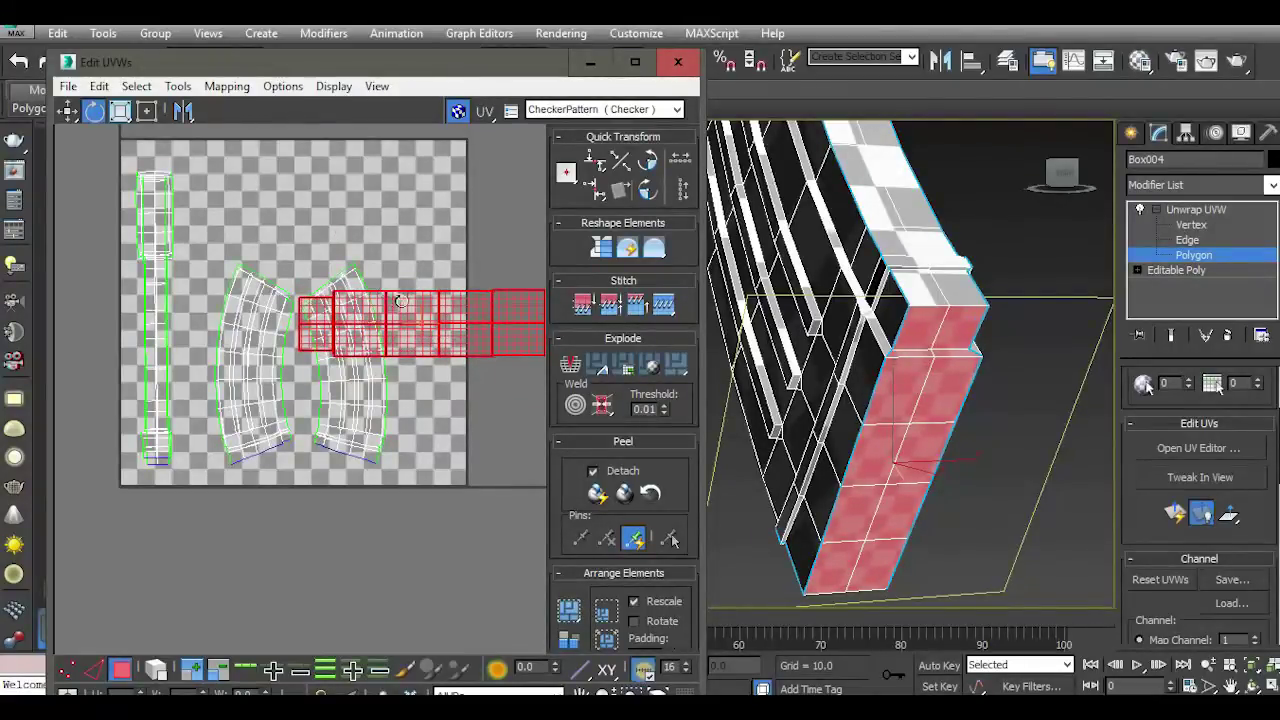
click(68, 111)
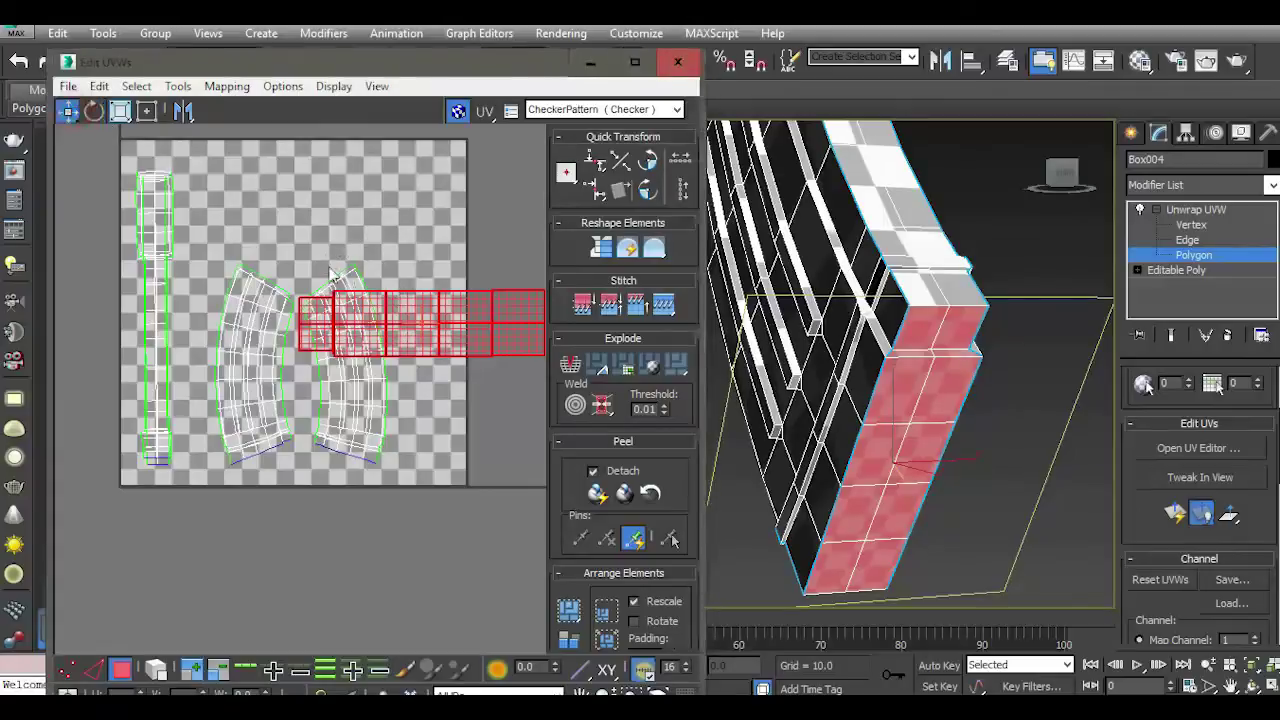
drag(405, 330, 308, 209)
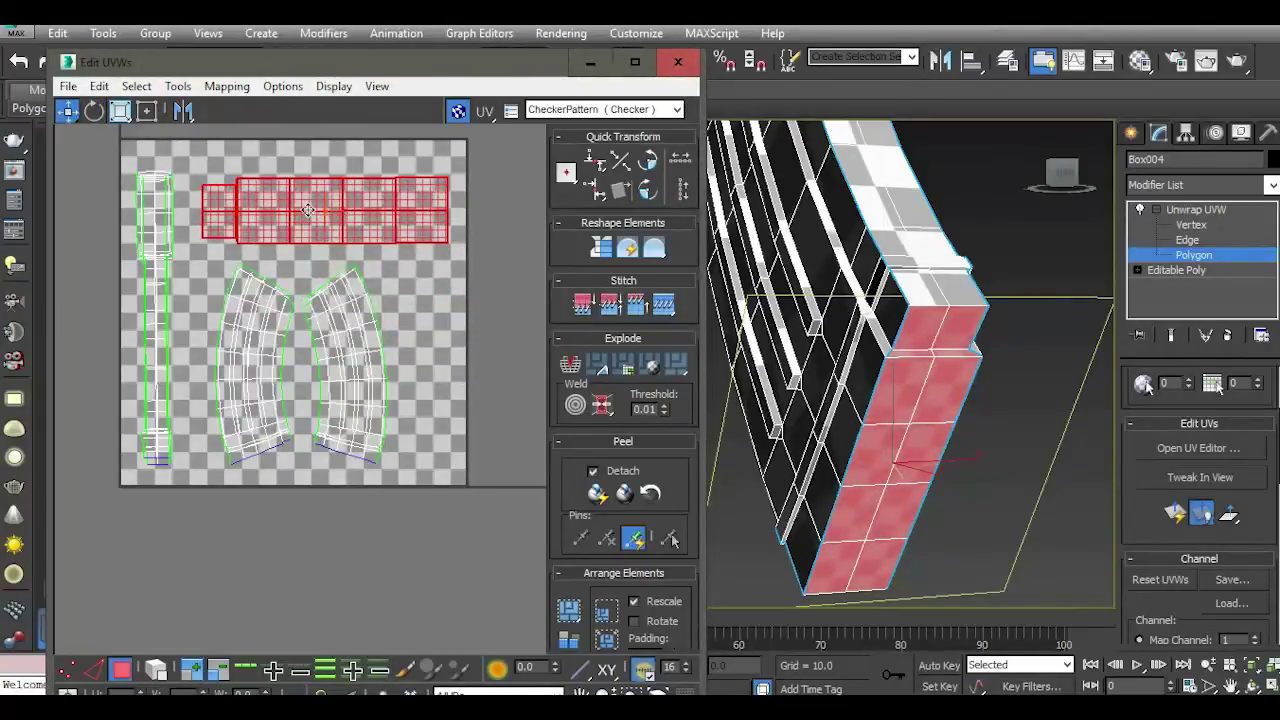
click(487, 343)
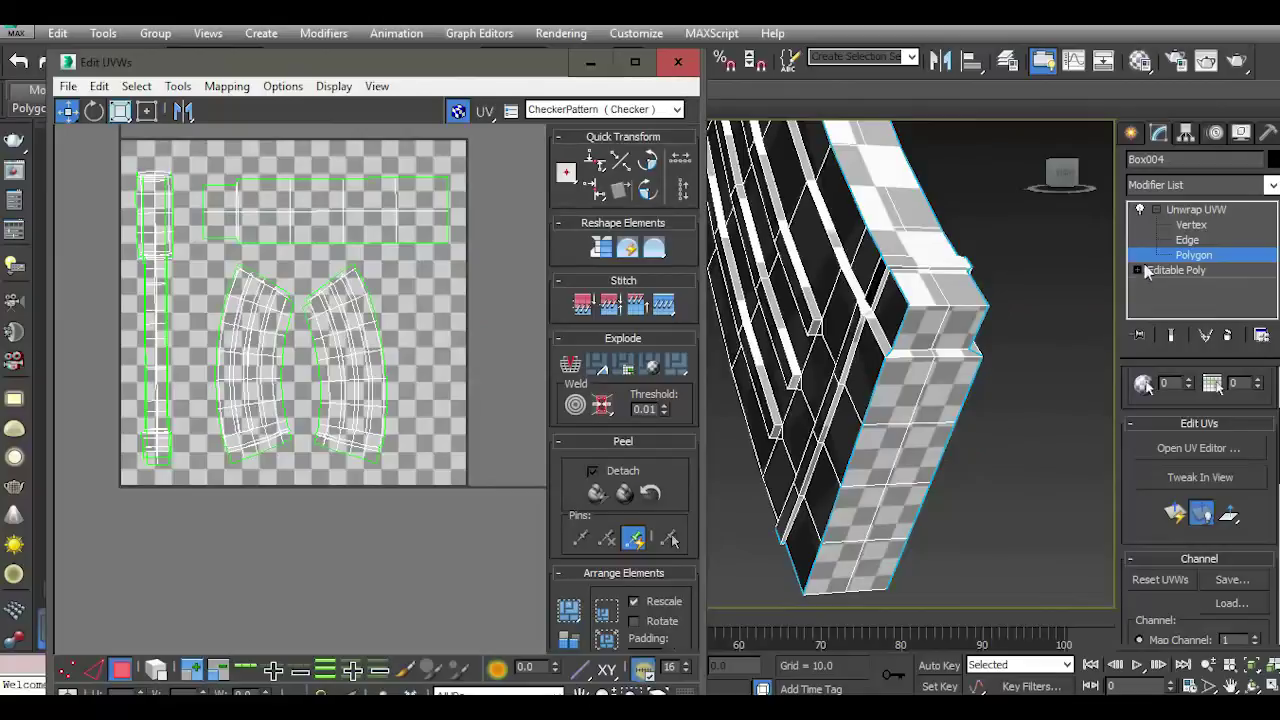
drag(1060, 178, 1062, 170)
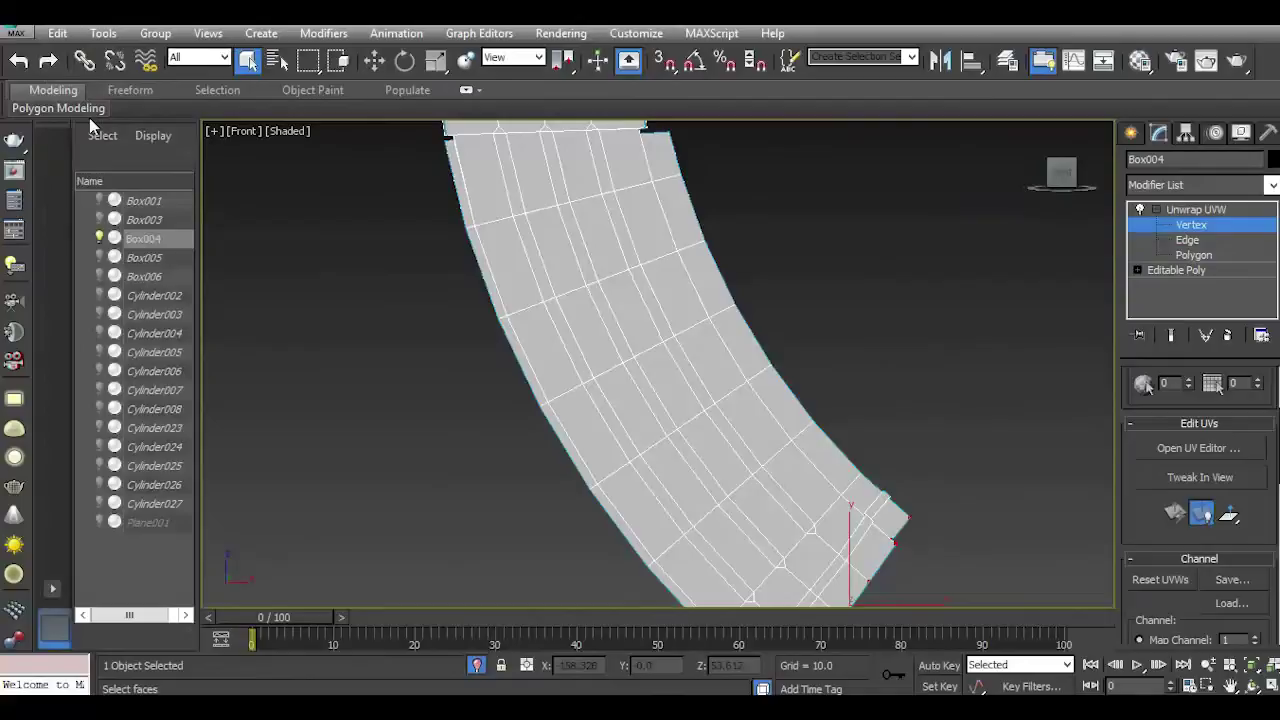
Step: Apply the Box004CompleteMap material to Box004 from the Material Editor
click(1137, 61)
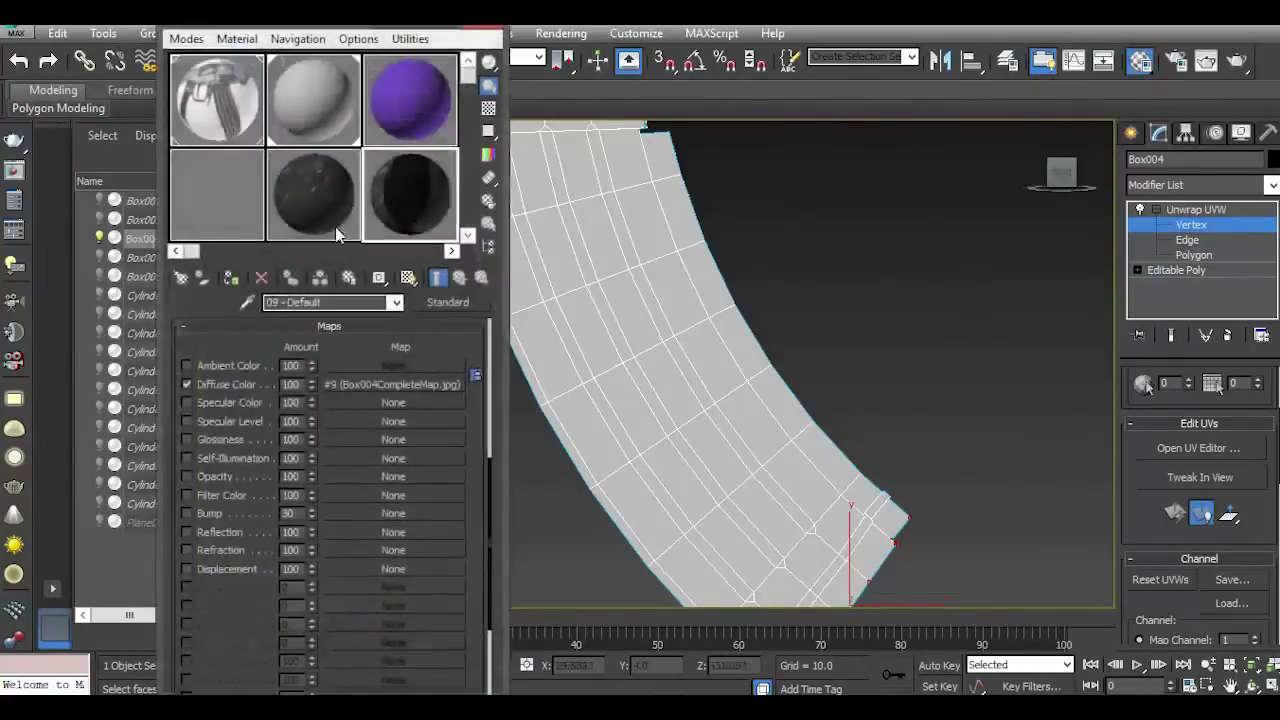
drag(541, 263, 600, 296)
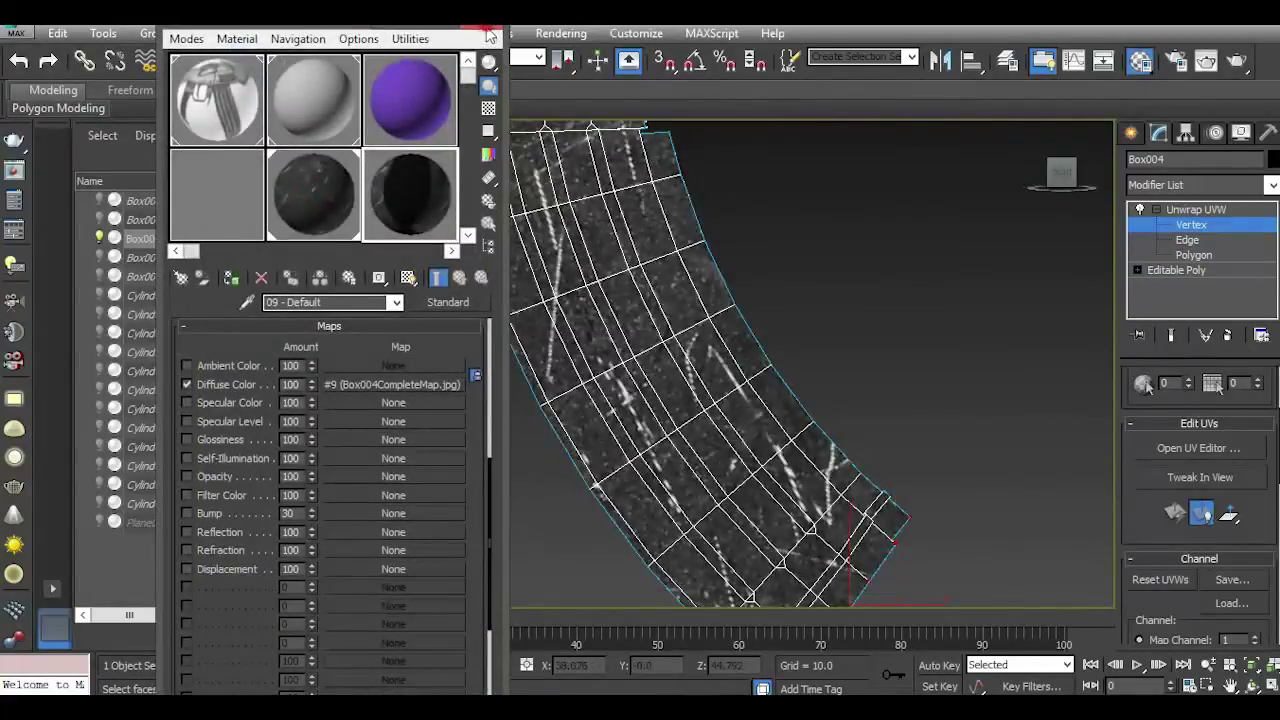
click(489, 35)
Step: Leave vertex editing, toggle the Unwrap UVW modifier off and on, and deselect Box004
click(1188, 211)
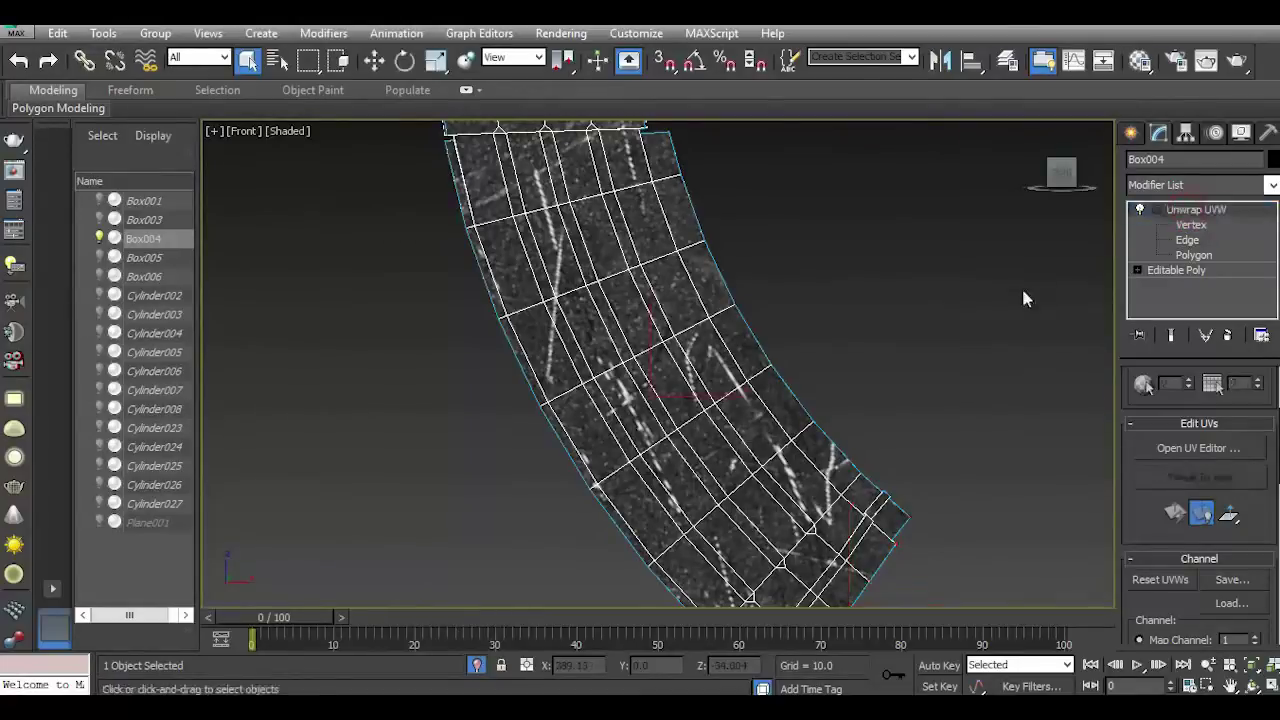
click(1140, 209)
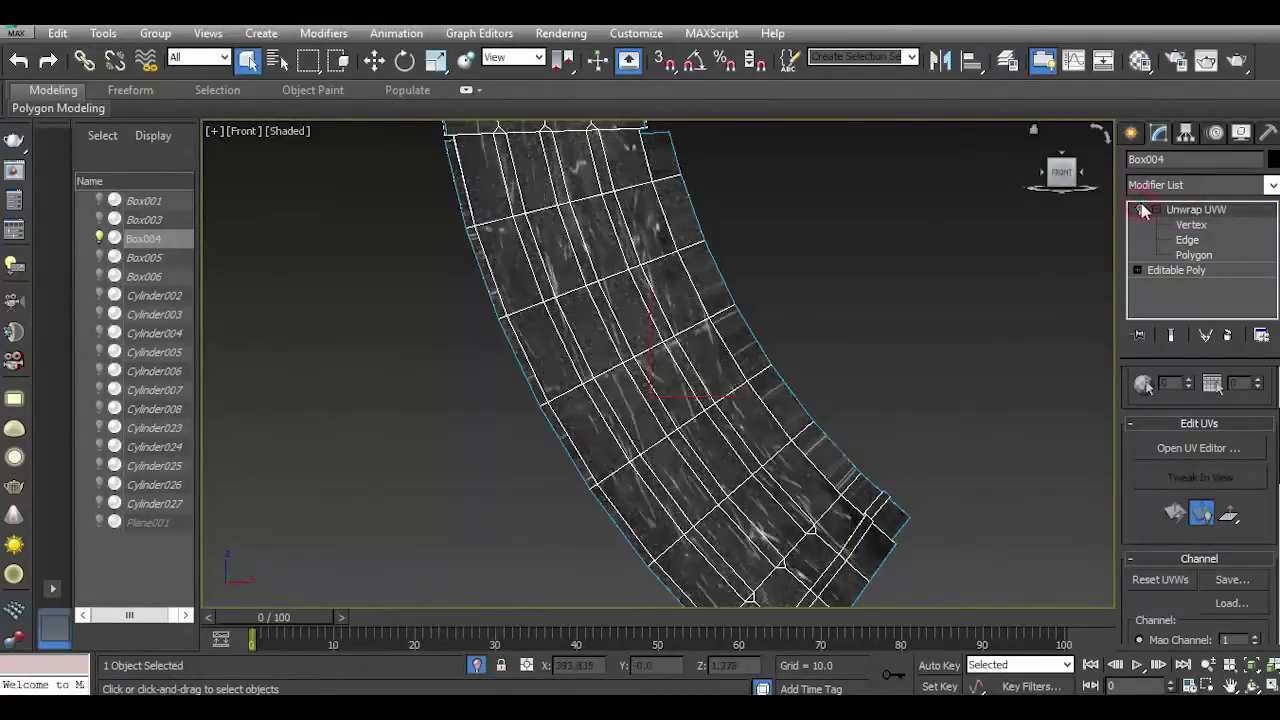
click(1141, 210)
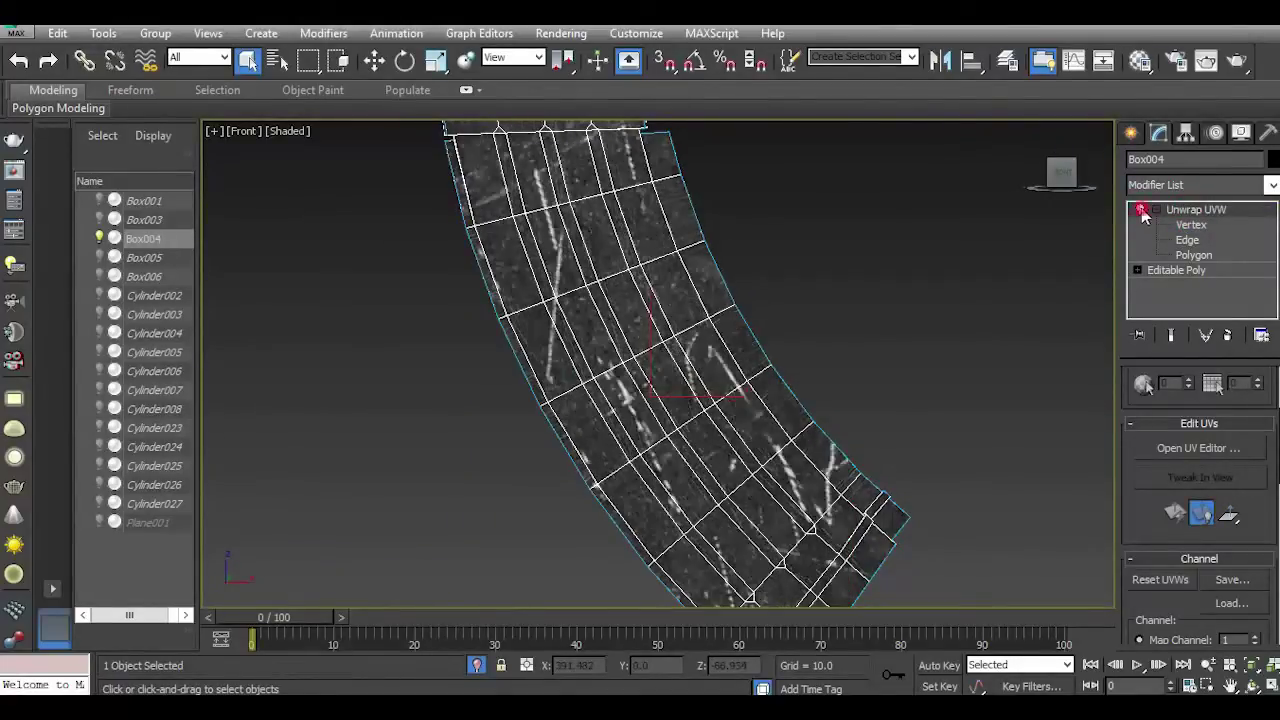
click(866, 322)
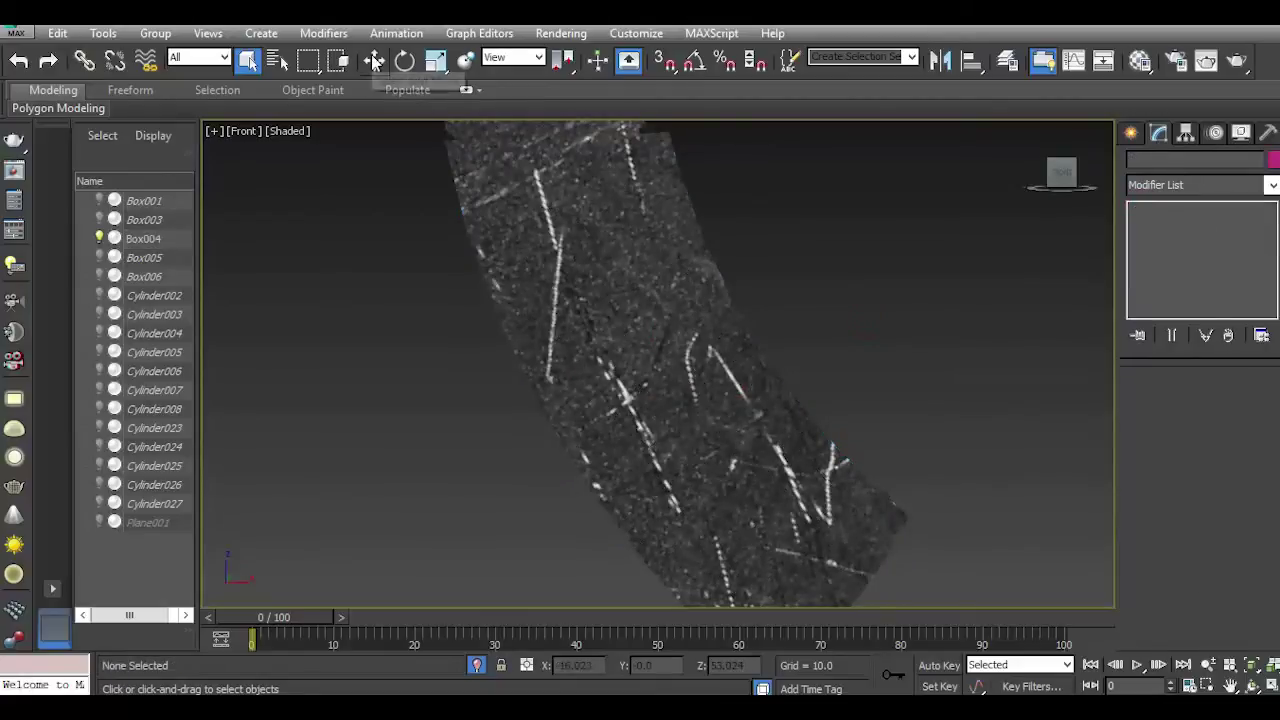
click(561, 33)
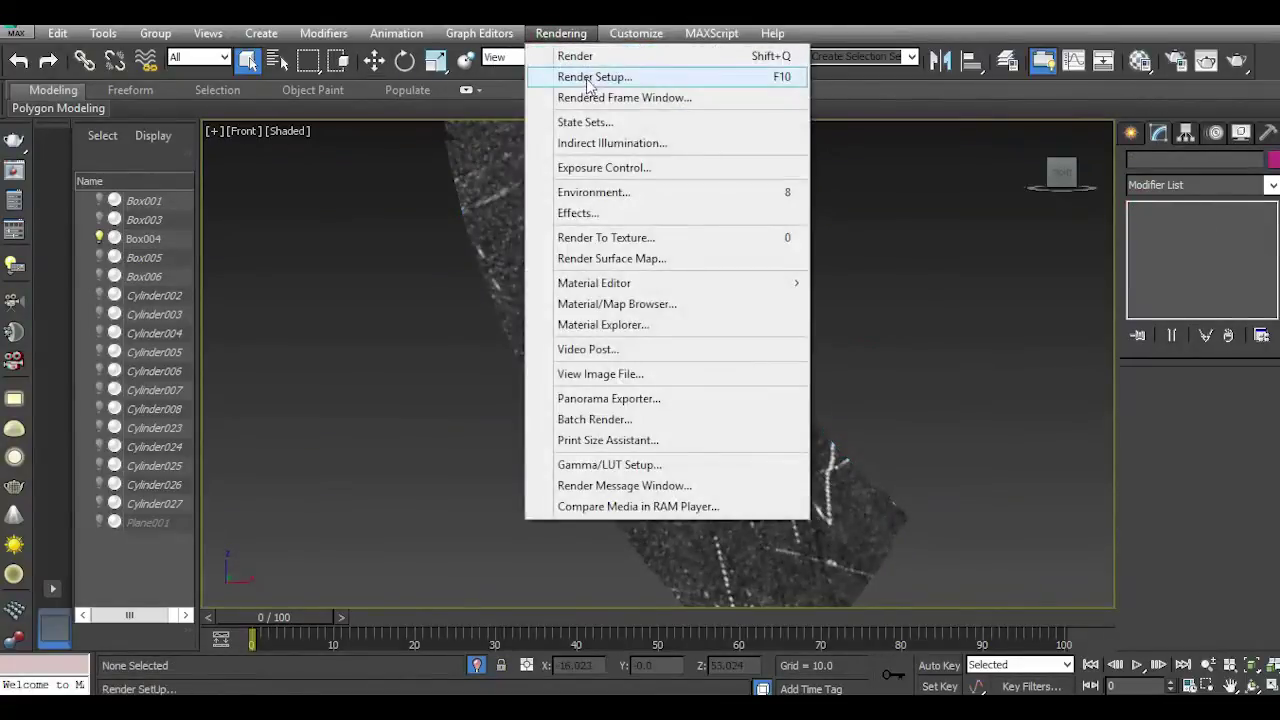
Step: Open Render To Texture, switch the viewport to Realistic shading and check the render setup
click(638, 238)
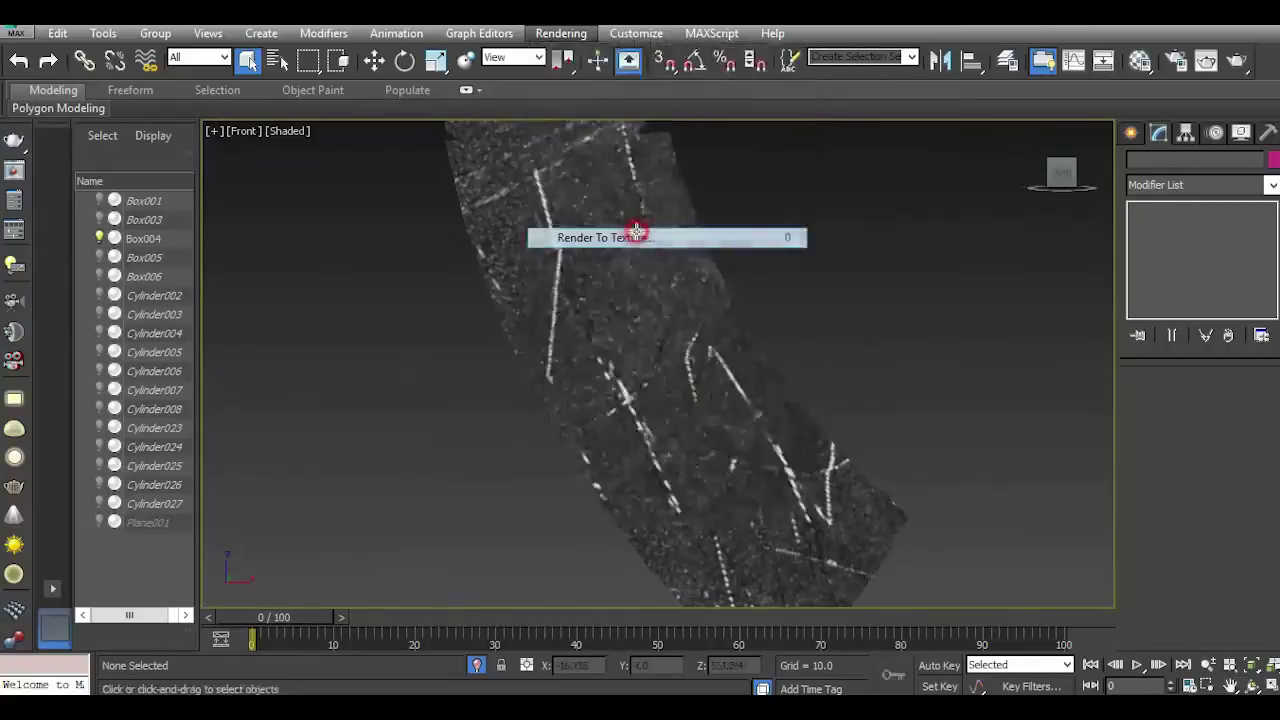
drag(274, 112, 282, 195)
click(298, 133)
click(313, 152)
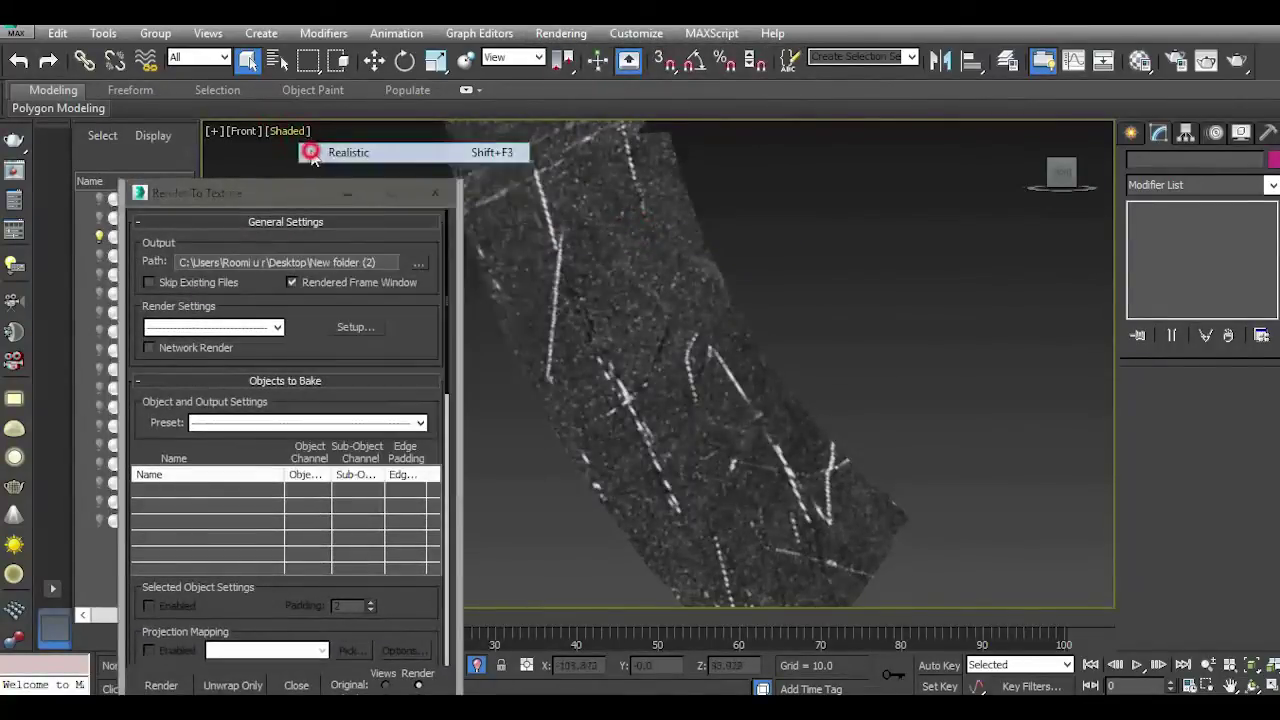
click(354, 328)
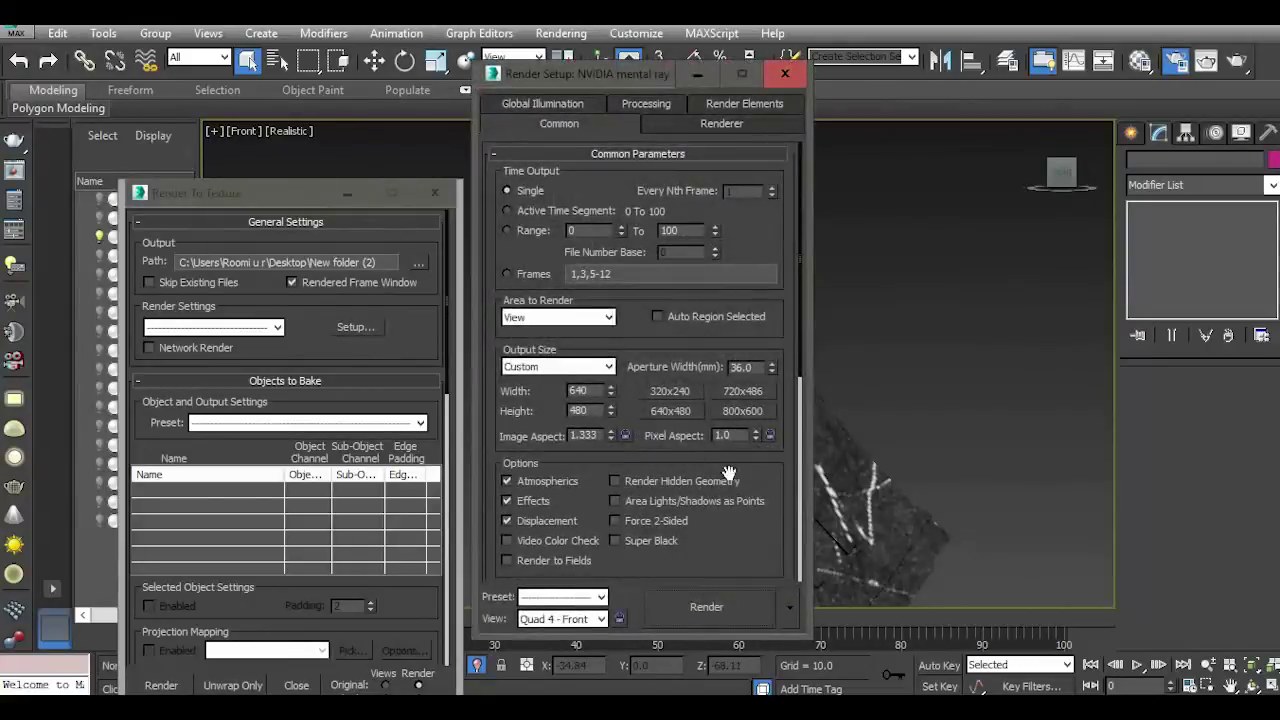
scroll(736, 483, down, 10)
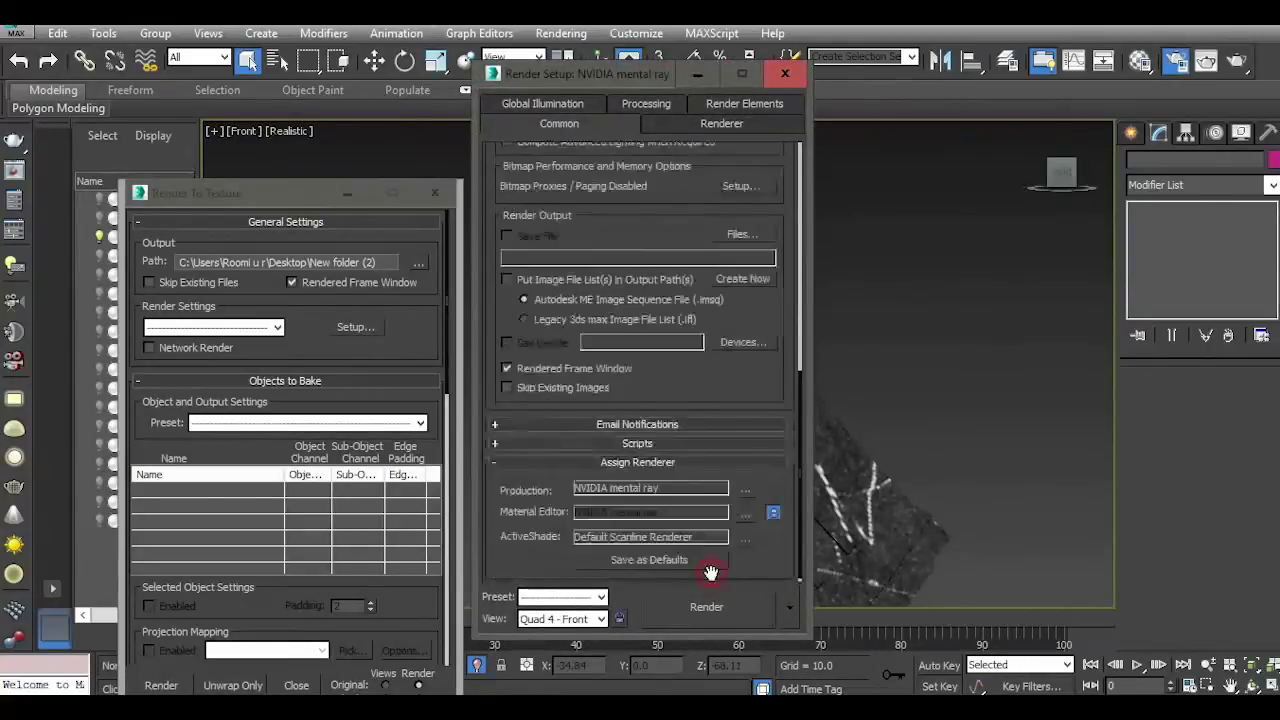
click(785, 74)
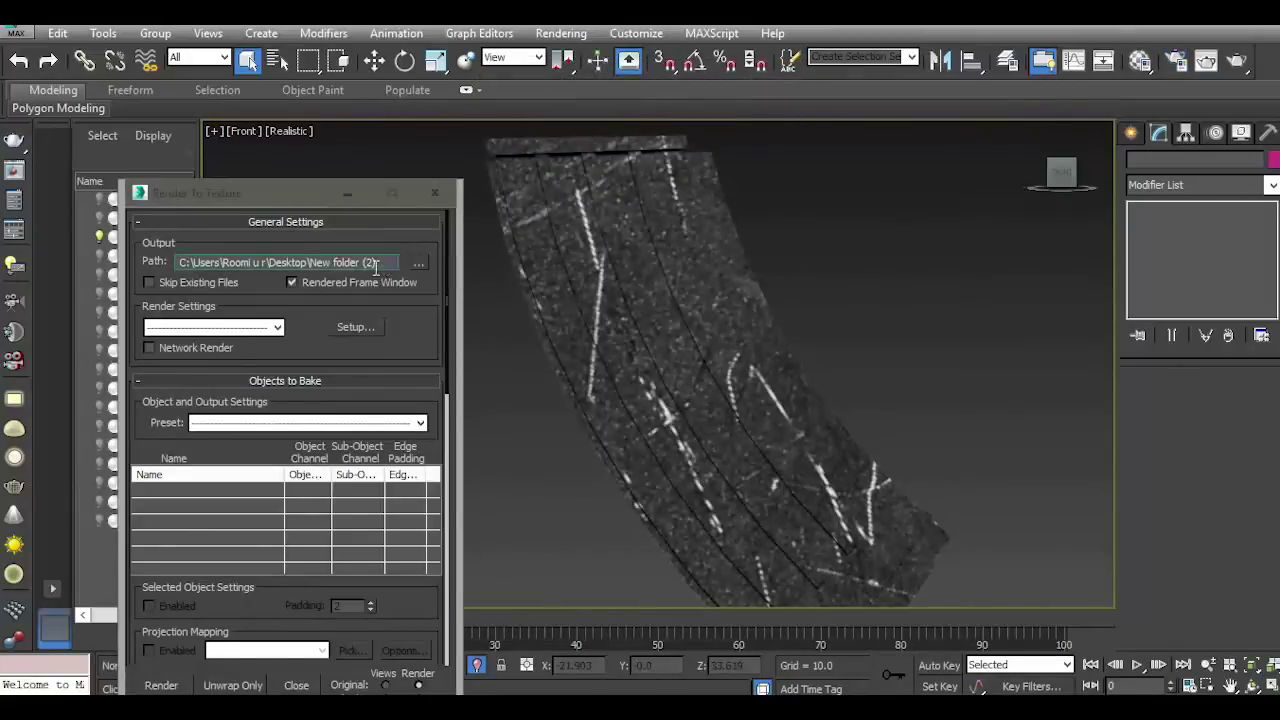
drag(320, 192, 322, 97)
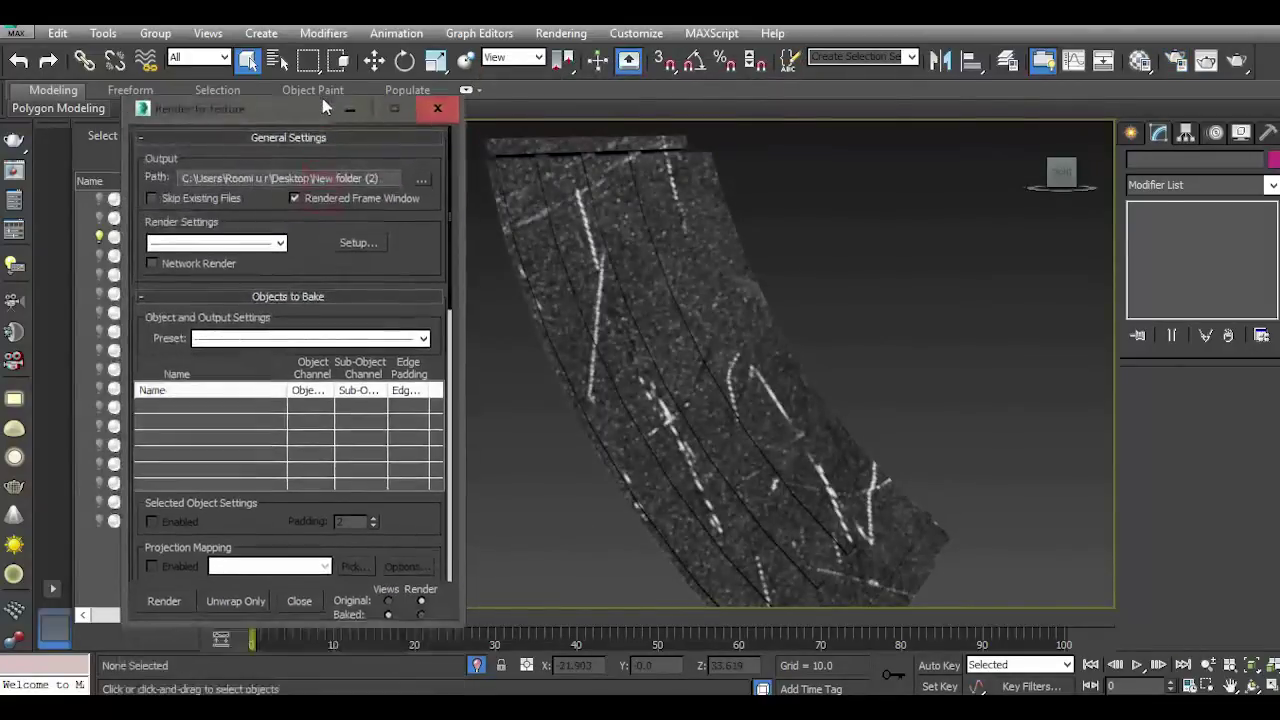
Step: Select Box004 and delete its old CompleteMap and Ambient Occlusion output elements
click(652, 425)
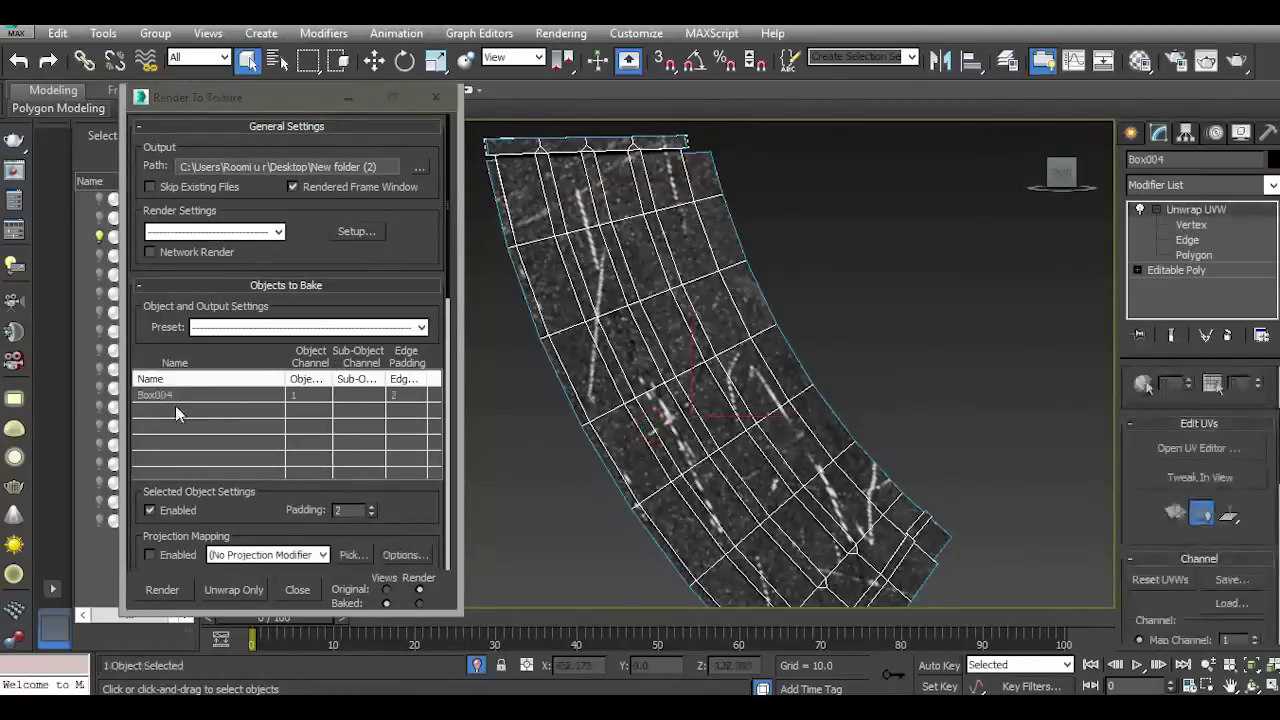
drag(433, 511, 378, 445)
key(w)
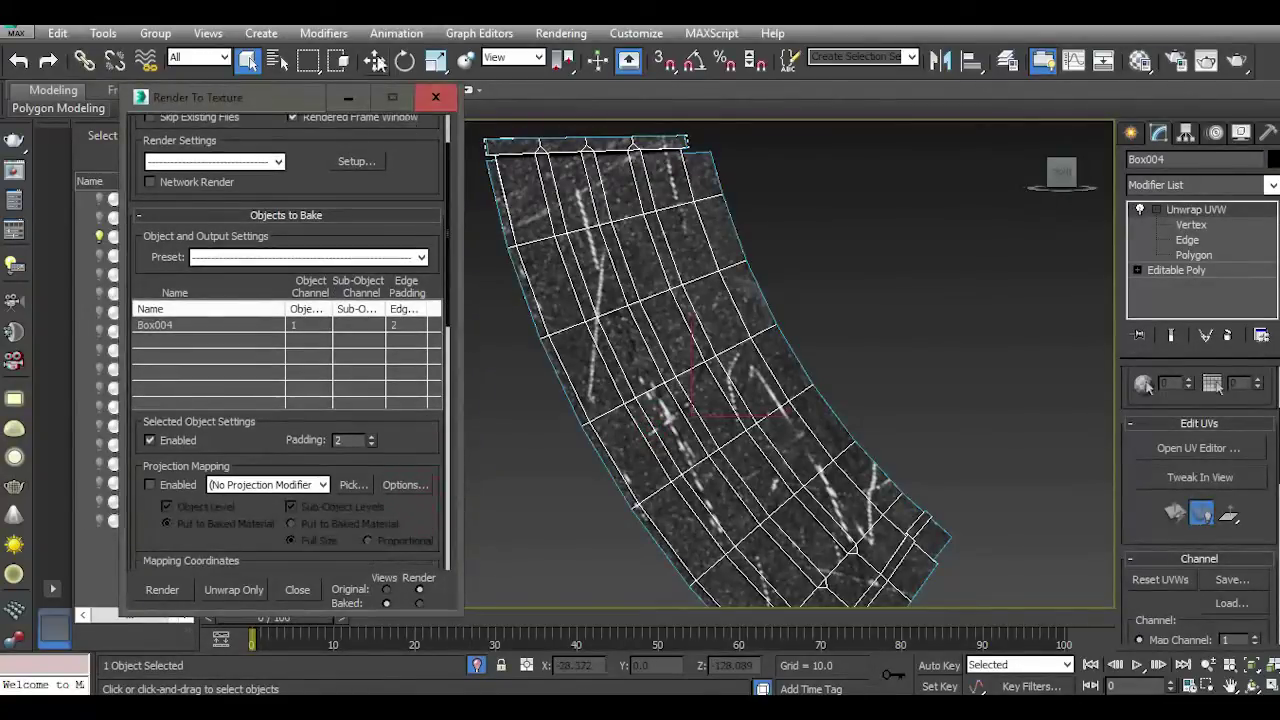
scroll(365, 400, down, 5)
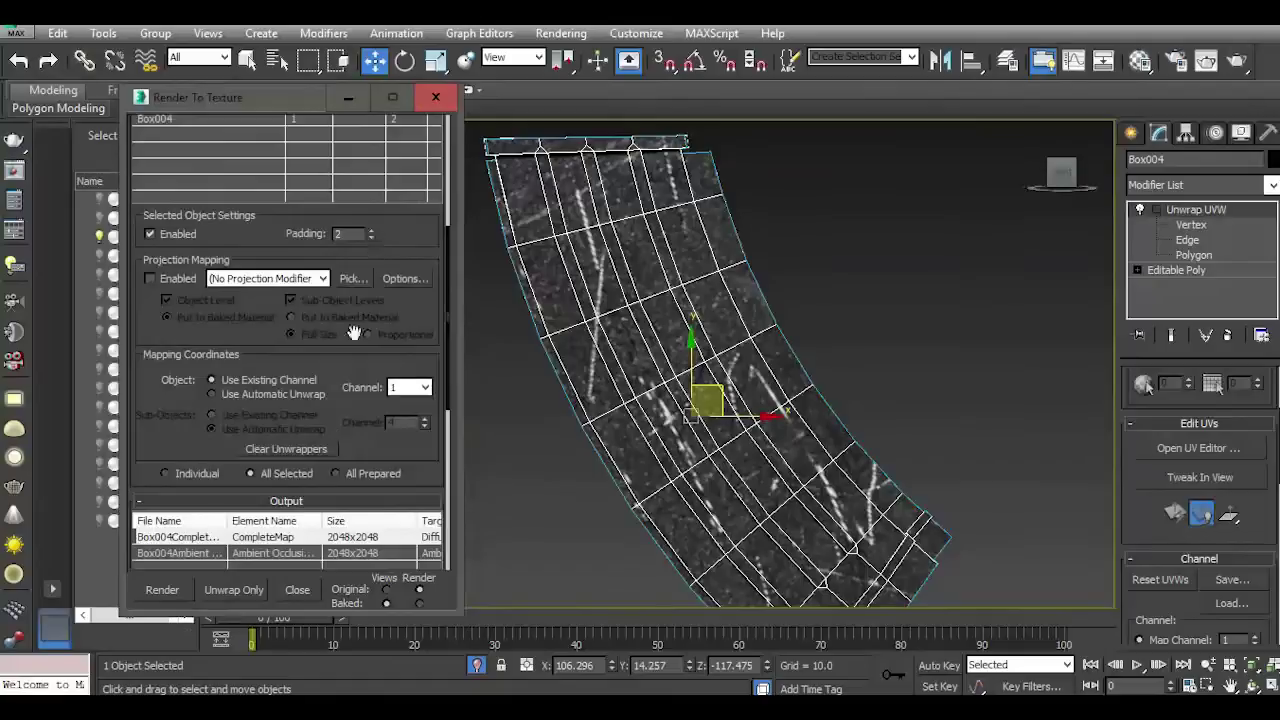
scroll(352, 450, down, 2)
click(350, 556)
click(350, 560)
click(212, 549)
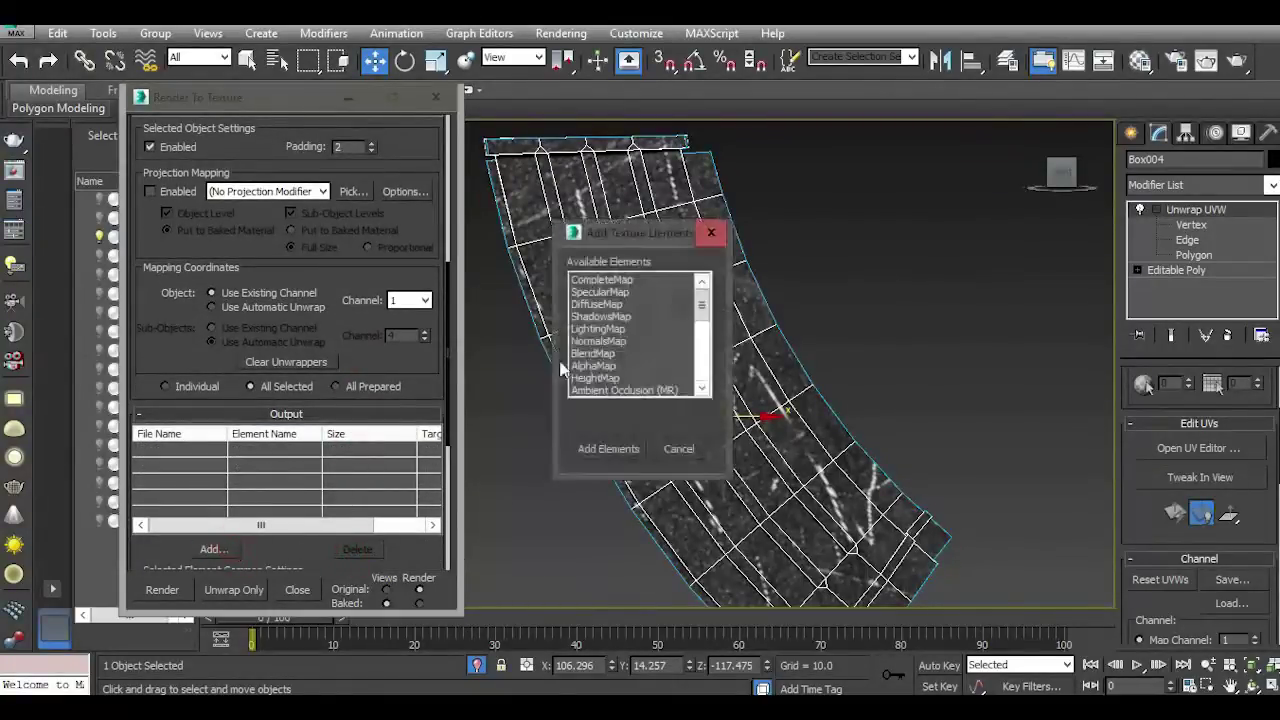
Step: Add a CompleteMap element at 2048x2048 targeting the Diffuse Color slot
click(592, 282)
click(592, 455)
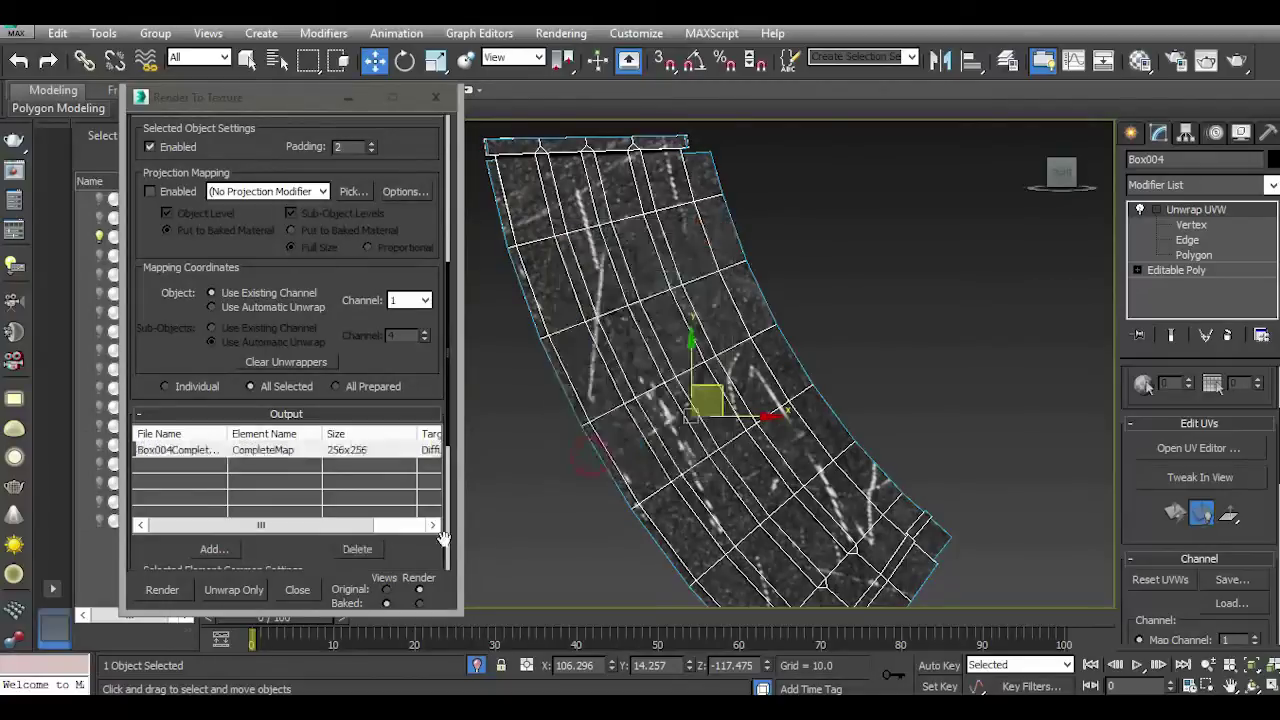
drag(388, 555, 352, 457)
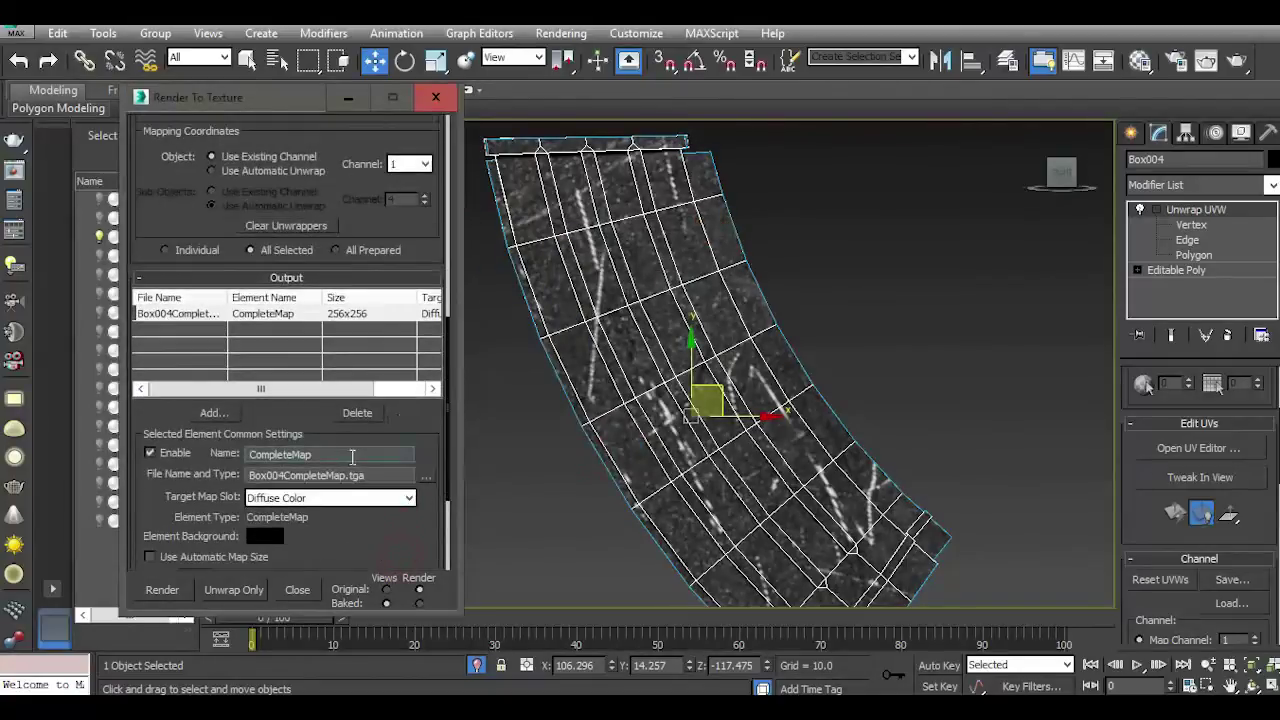
click(300, 497)
click(290, 513)
scroll(427, 426, down, 3)
click(405, 477)
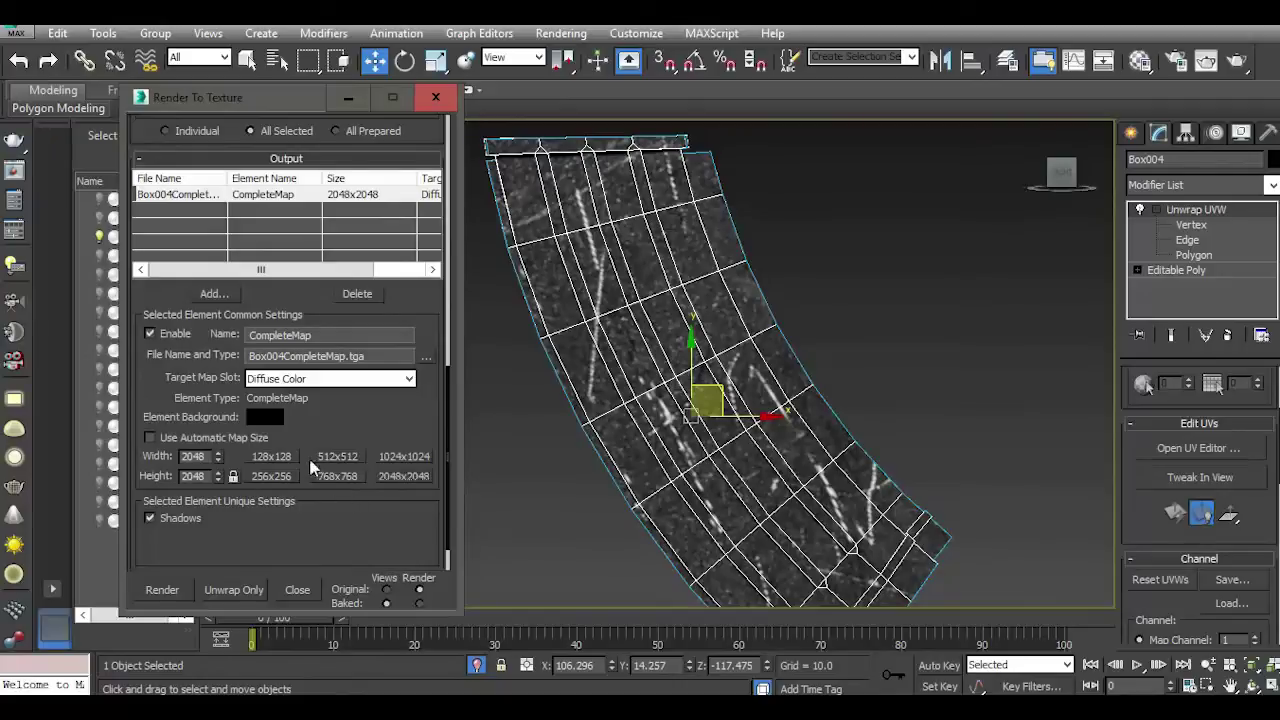
Step: Add an Ambient Occlusion (MR) element at 2048x2048 targeting Ambient Color, then start the bake
click(213, 293)
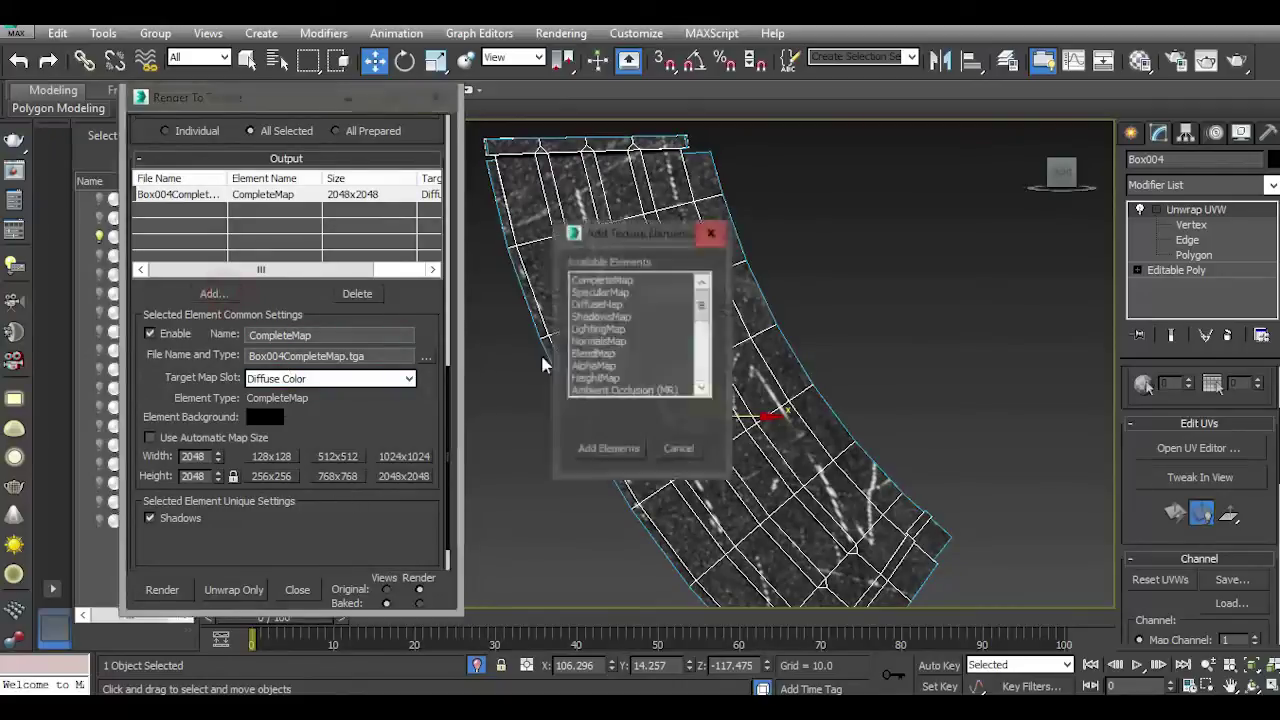
click(640, 378)
click(648, 390)
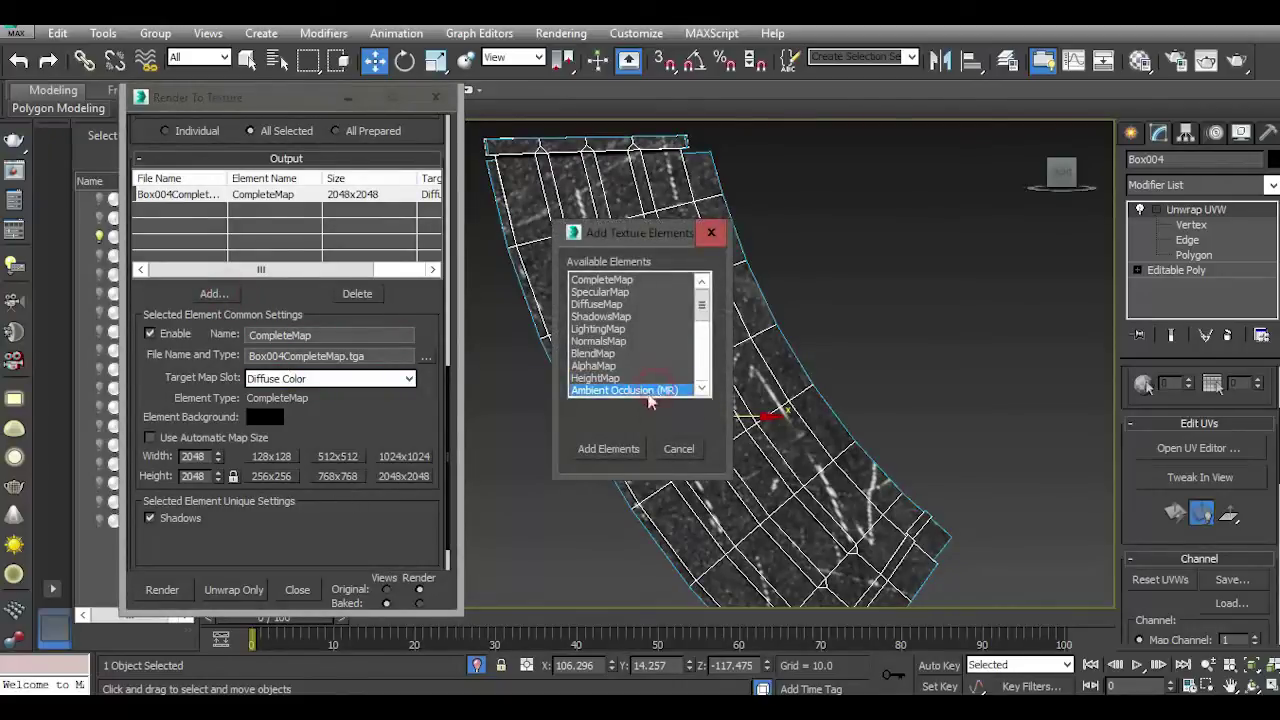
click(618, 451)
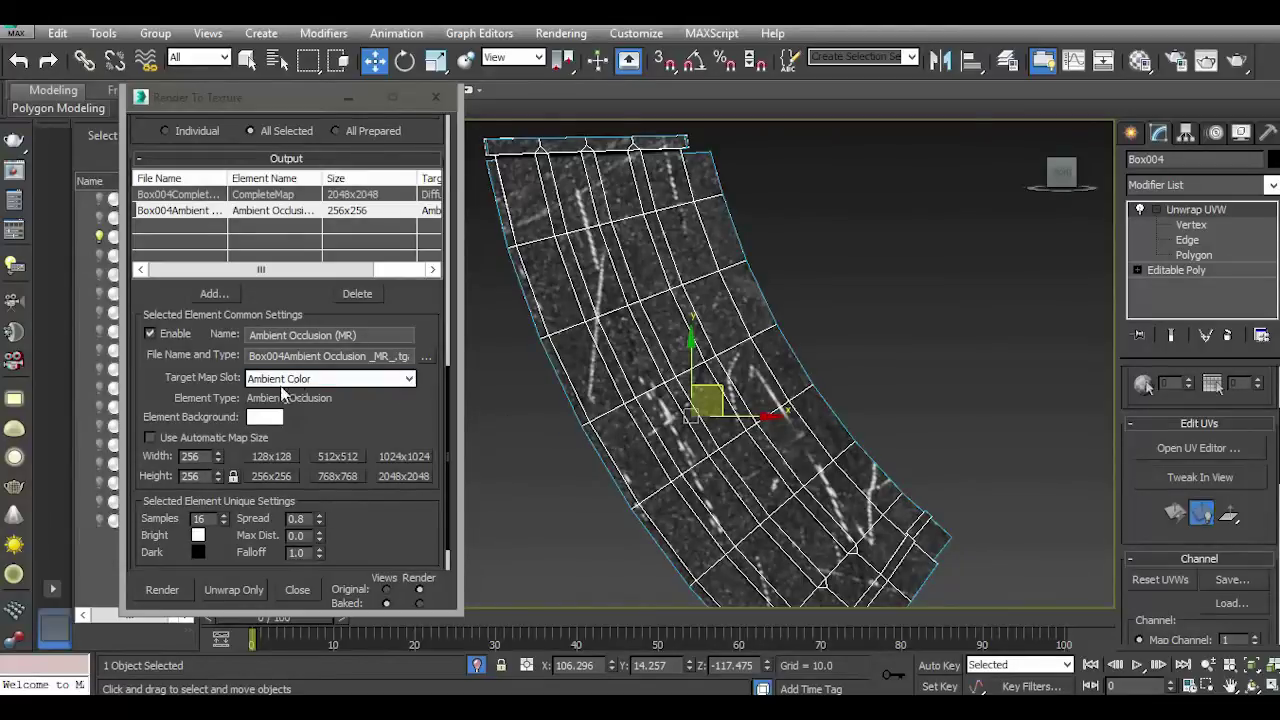
click(281, 380)
click(284, 396)
click(390, 478)
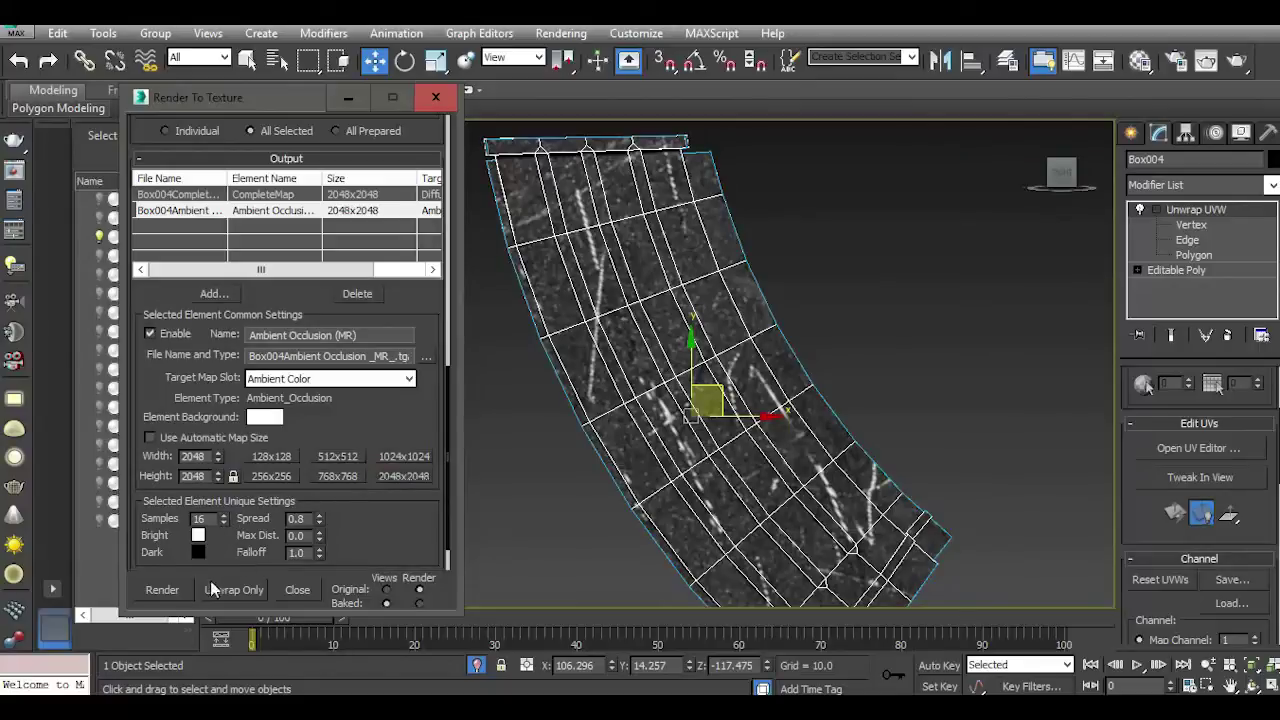
click(160, 590)
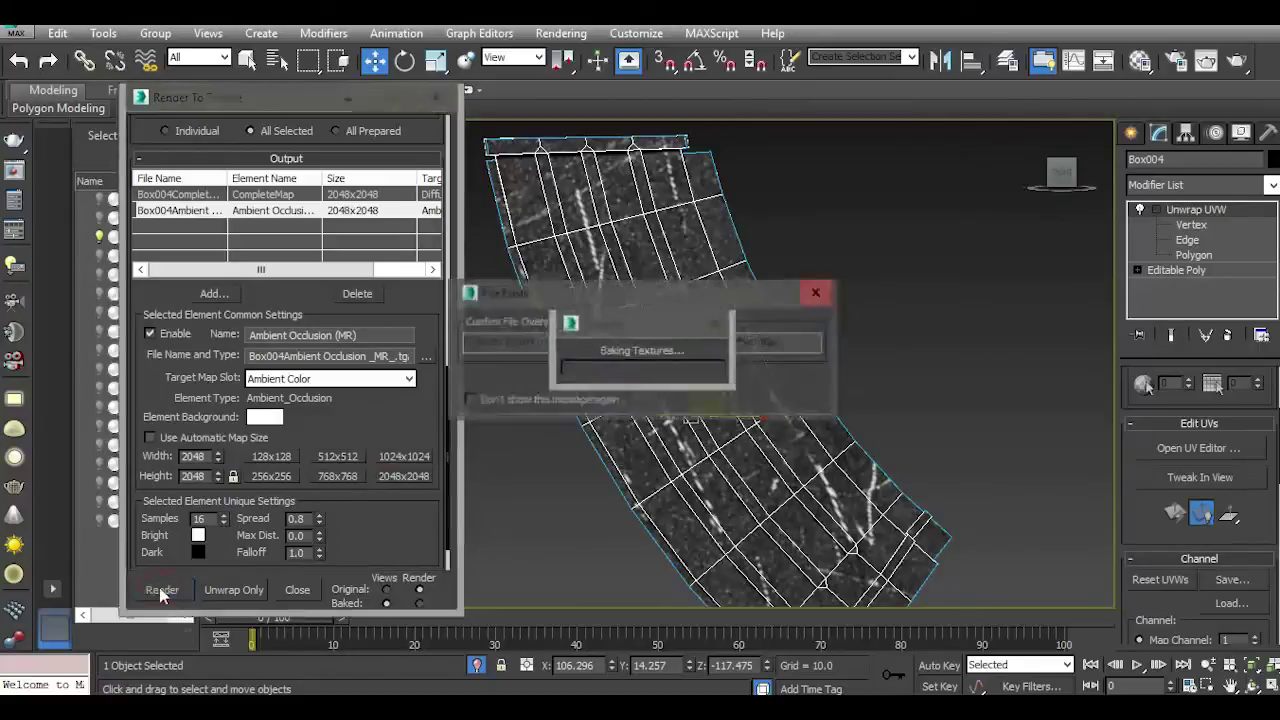
Step: Dismiss the overwrite prompt and place a standard Skylight (Sky001) in the scene
click(828, 290)
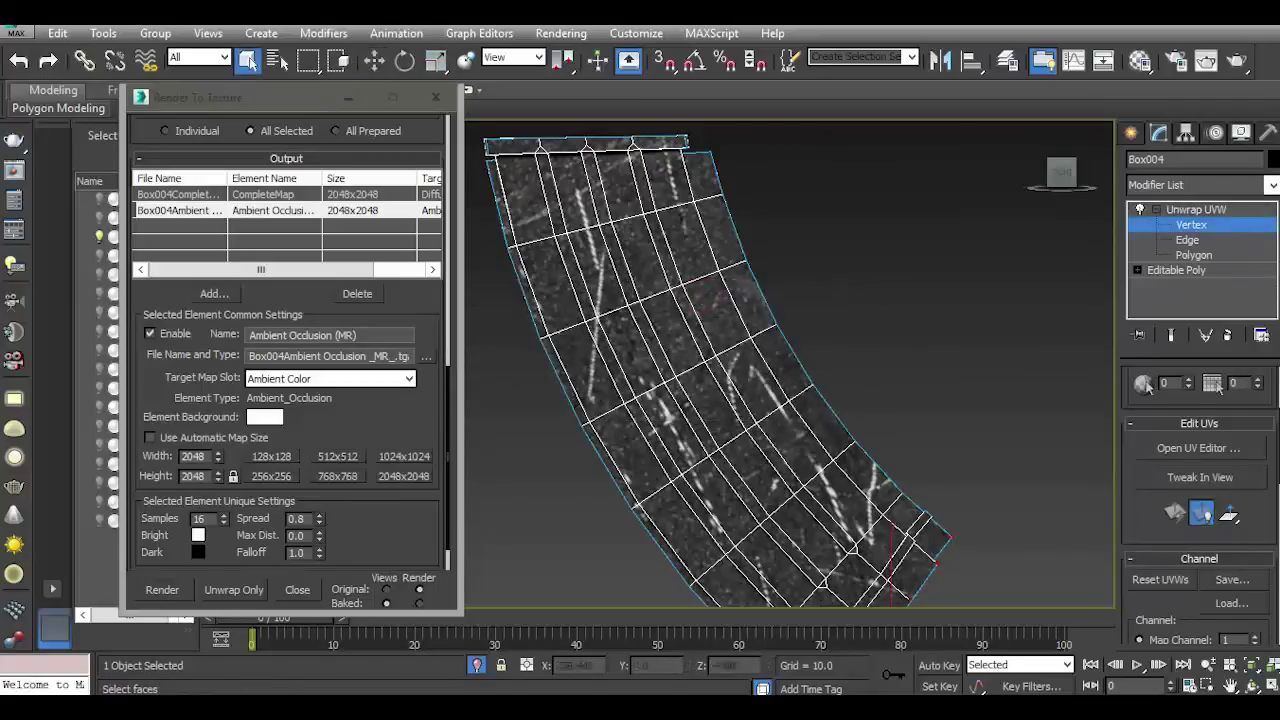
click(1131, 133)
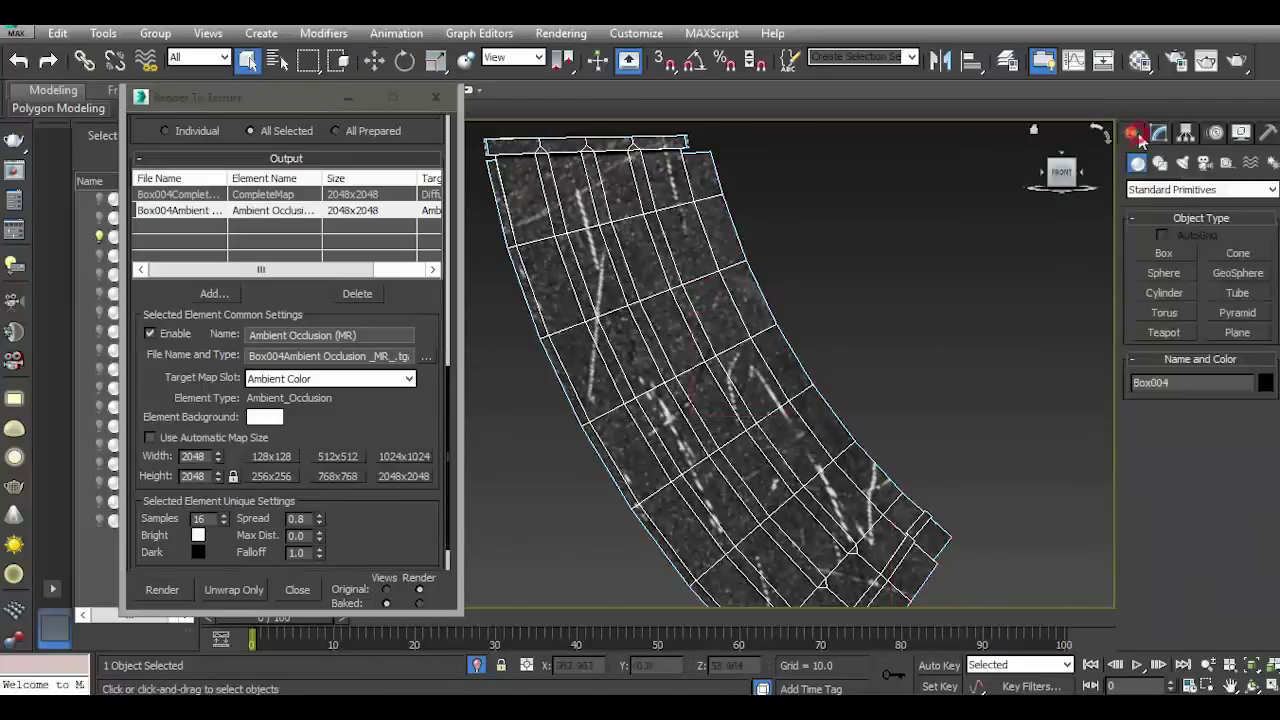
click(1185, 163)
click(1200, 189)
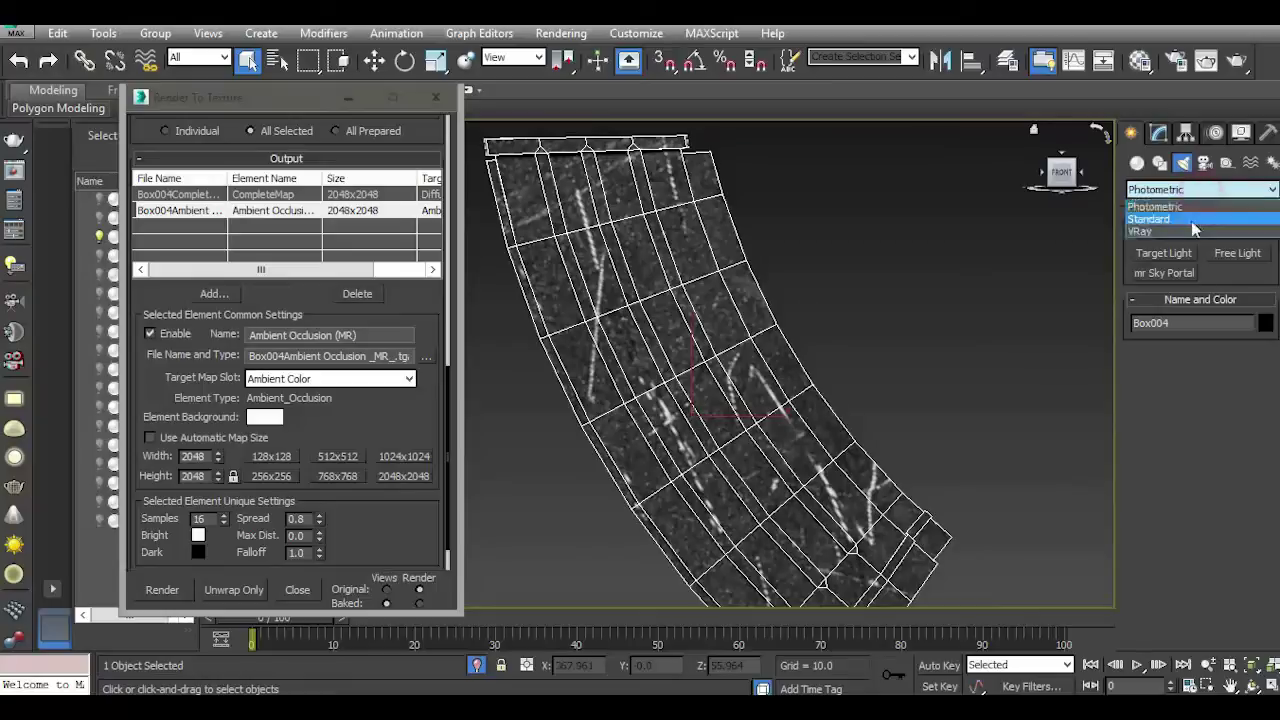
click(1195, 214)
click(1239, 293)
click(899, 441)
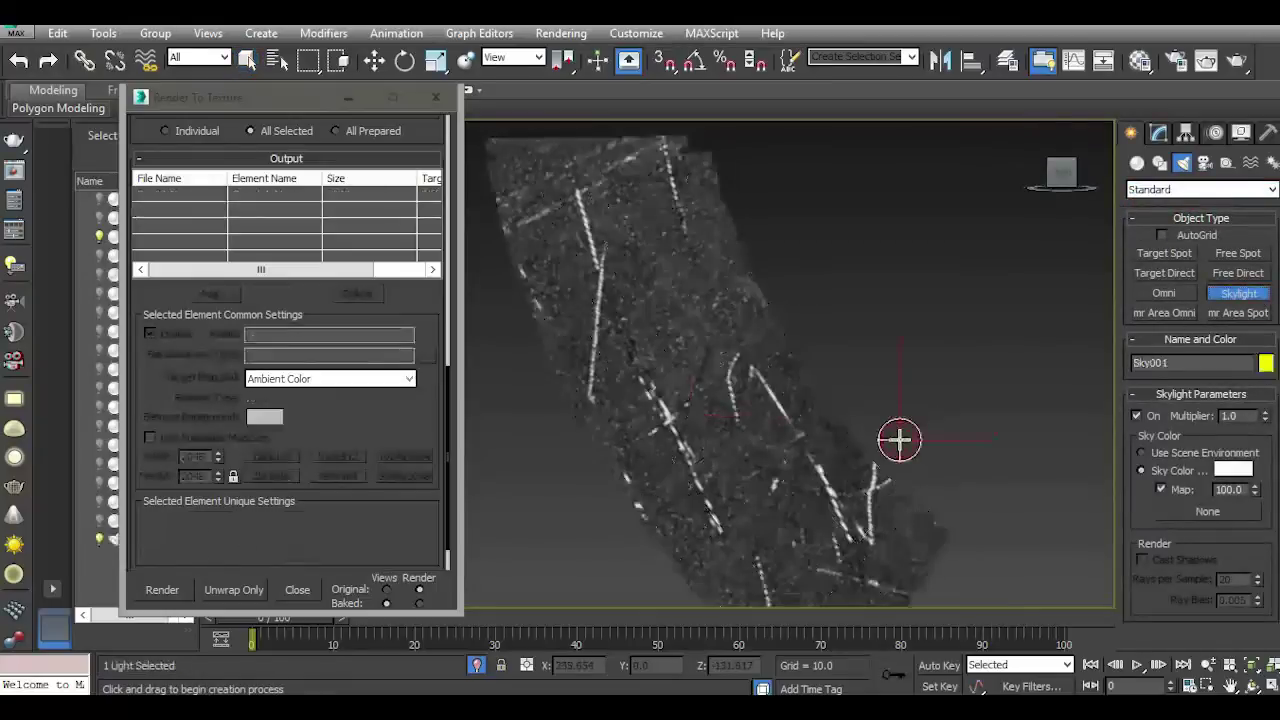
Step: Deselect the skylight and bring the Render To Texture window back to the front
click(372, 70)
click(820, 322)
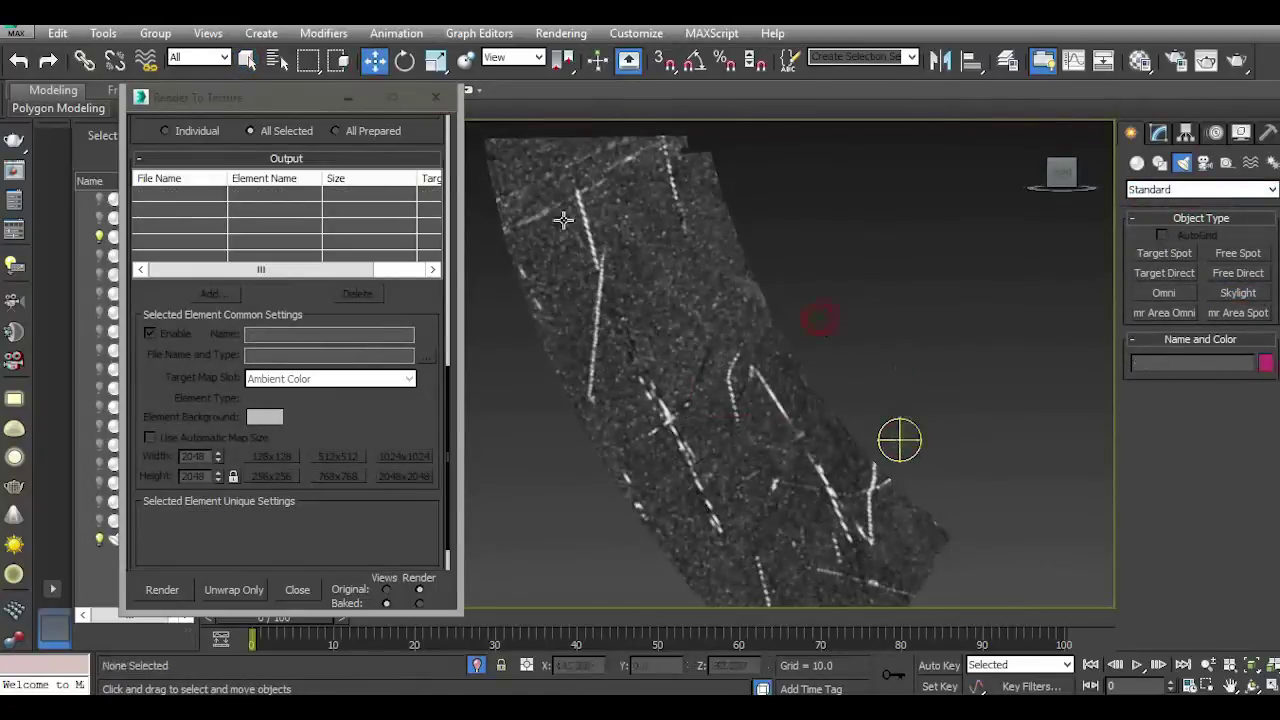
click(311, 108)
mouse_move(311, 108)
mouse_down()
mouse_move(335, 197)
mouse_move(325, 153)
mouse_up()
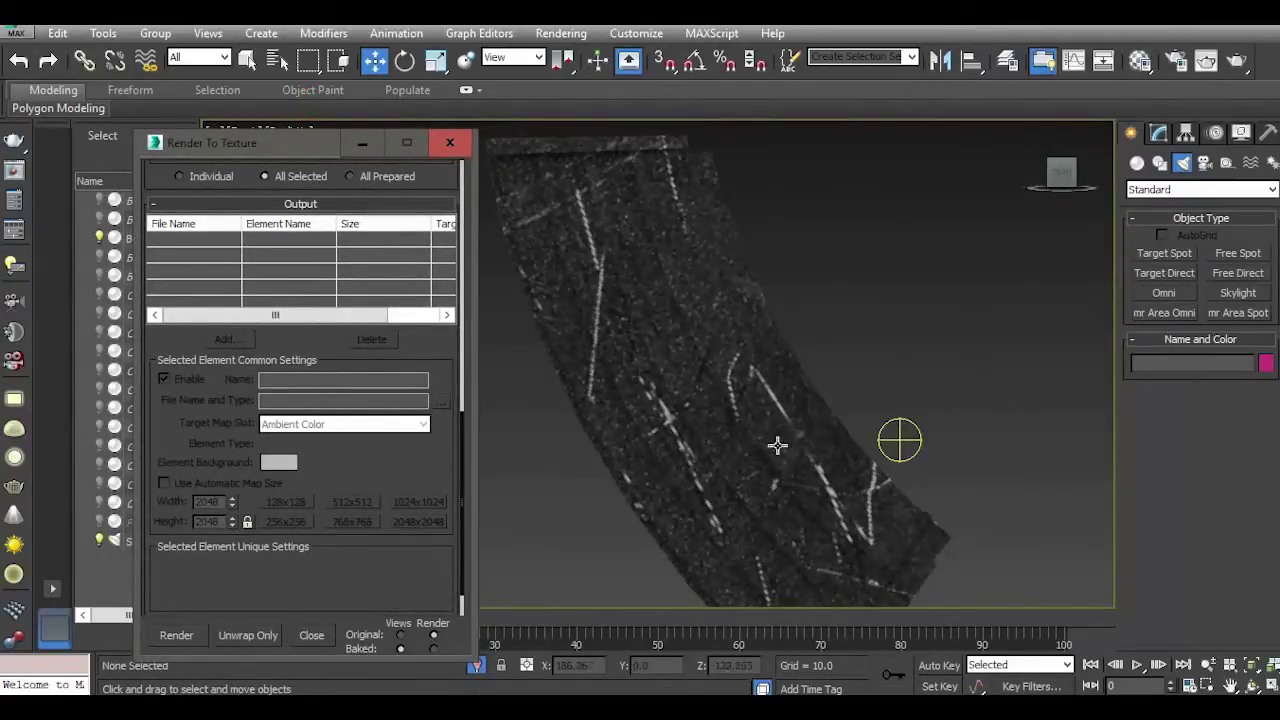
Step: Reselect Box004, render the bake and overwrite both the CompleteMap and Ambient Occlusion files
click(585, 334)
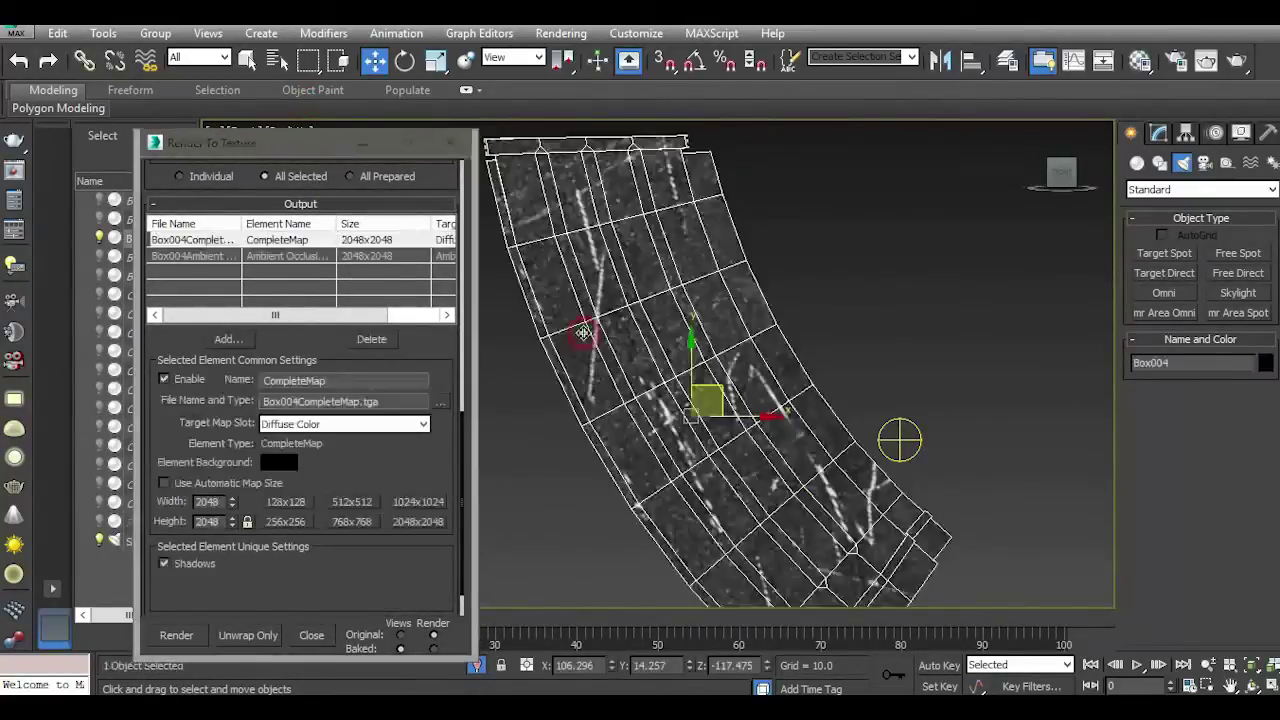
click(177, 636)
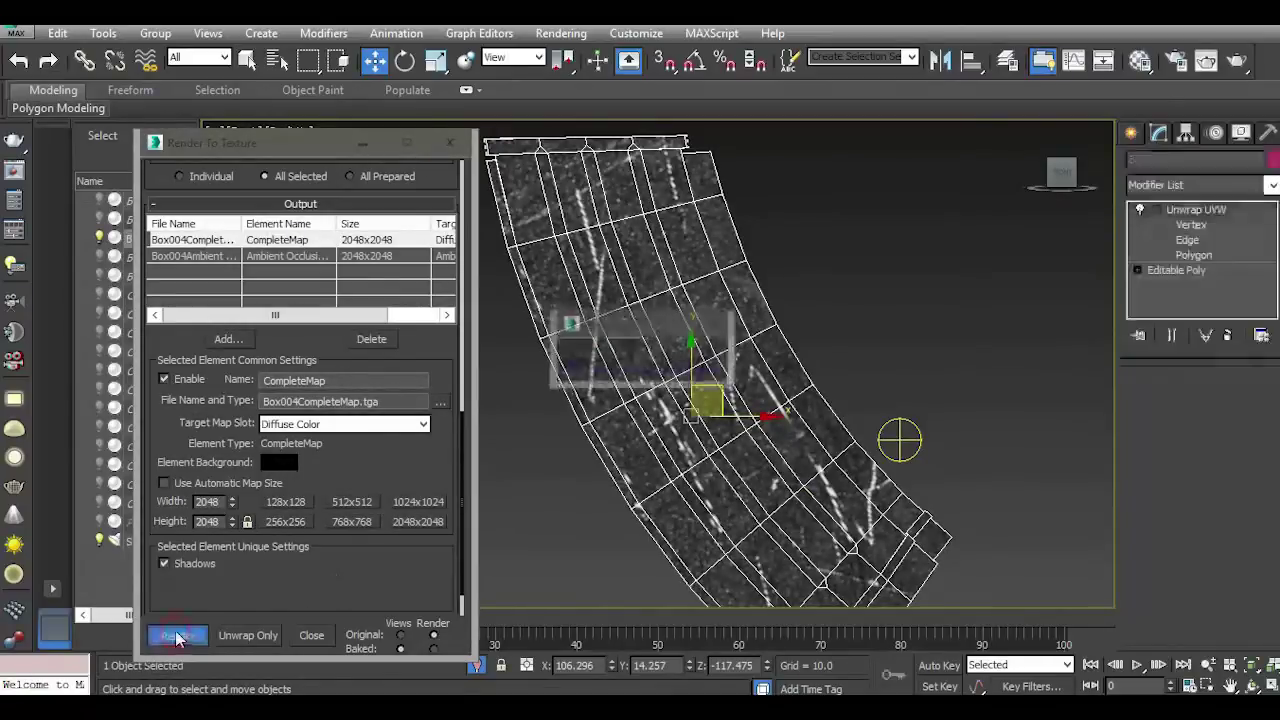
click(586, 378)
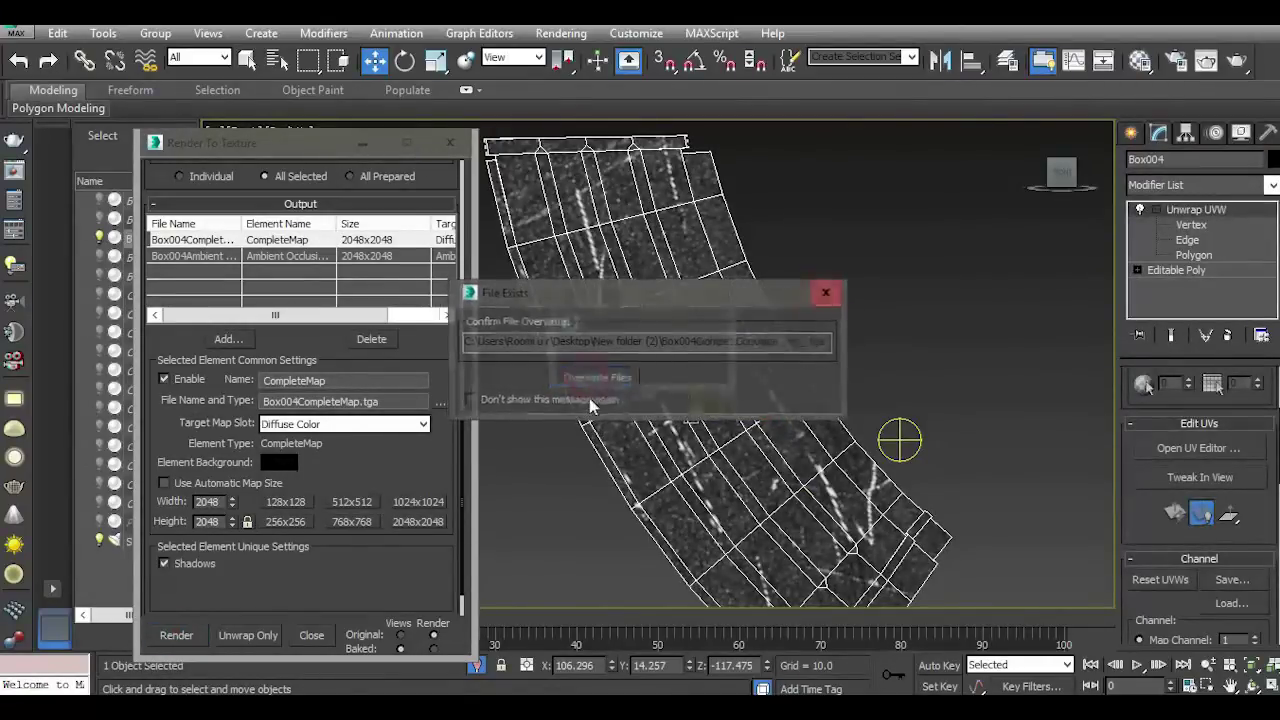
click(588, 380)
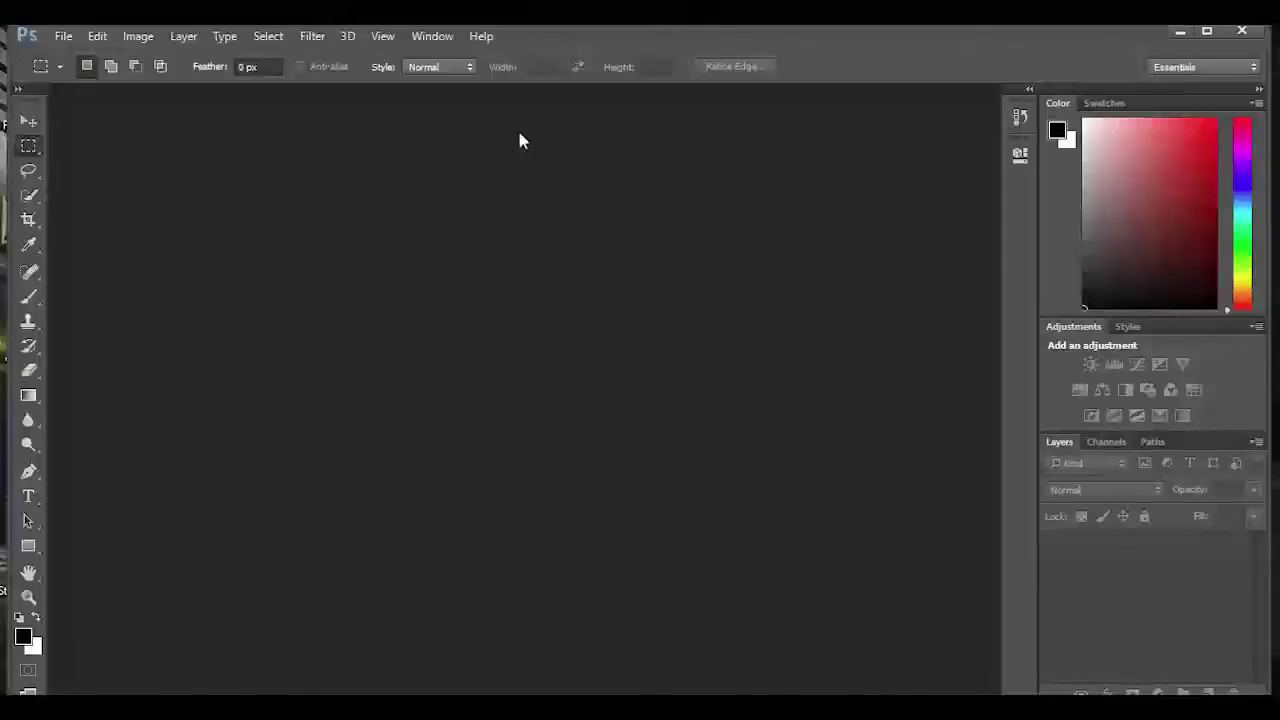
Step: Open Box004CompleteMap.tga and the baked ambient occlusion TGA in Photoshop from the maps folder
click(144, 684)
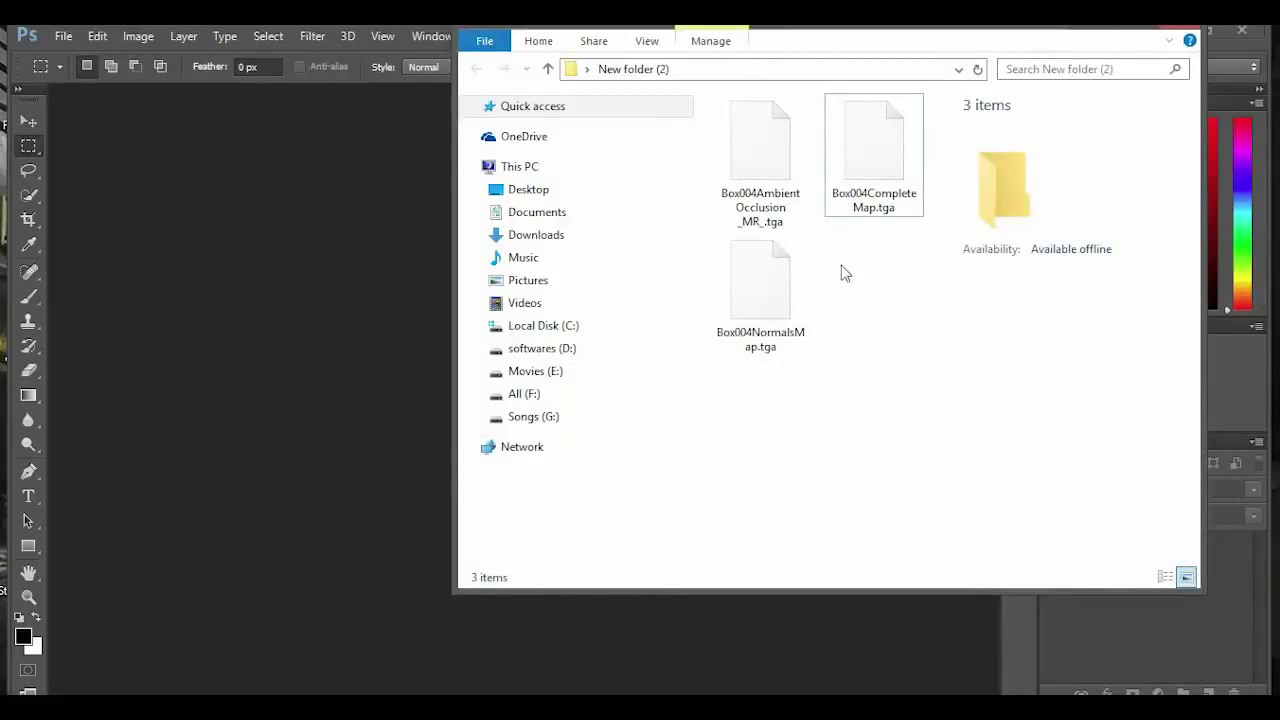
drag(852, 175, 302, 350)
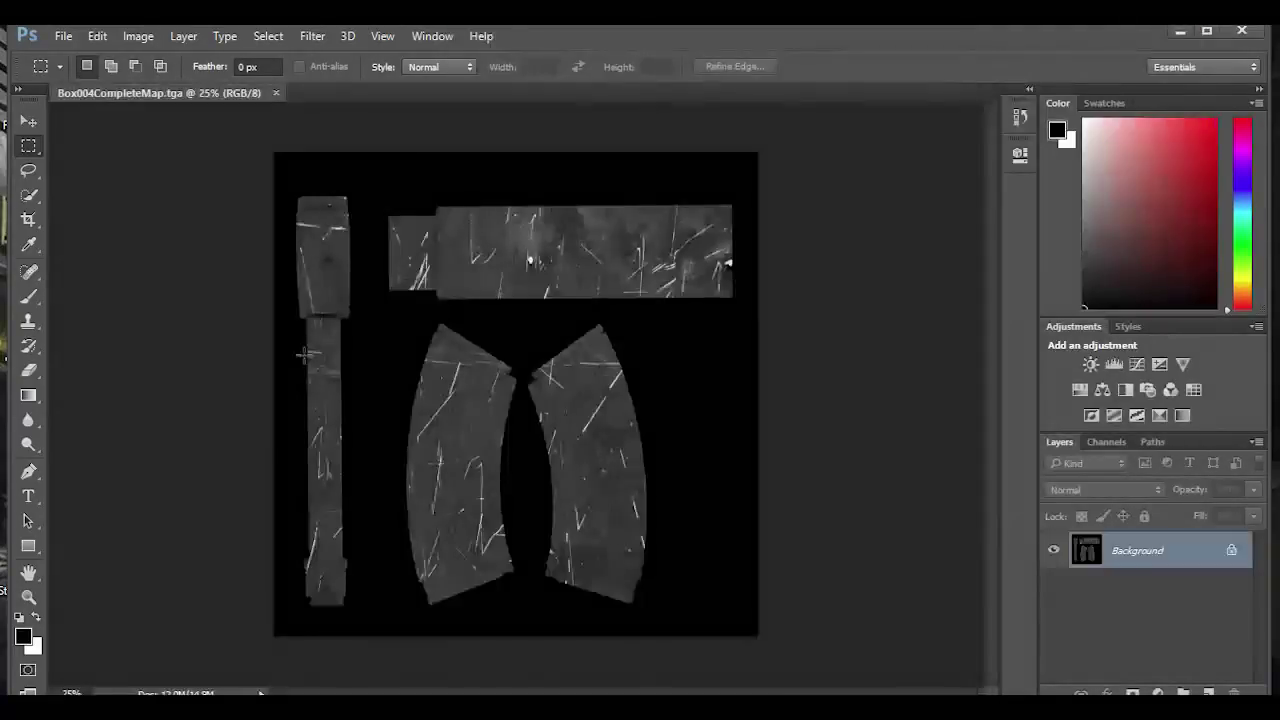
key(alt+Tab)
drag(760, 160, 366, 95)
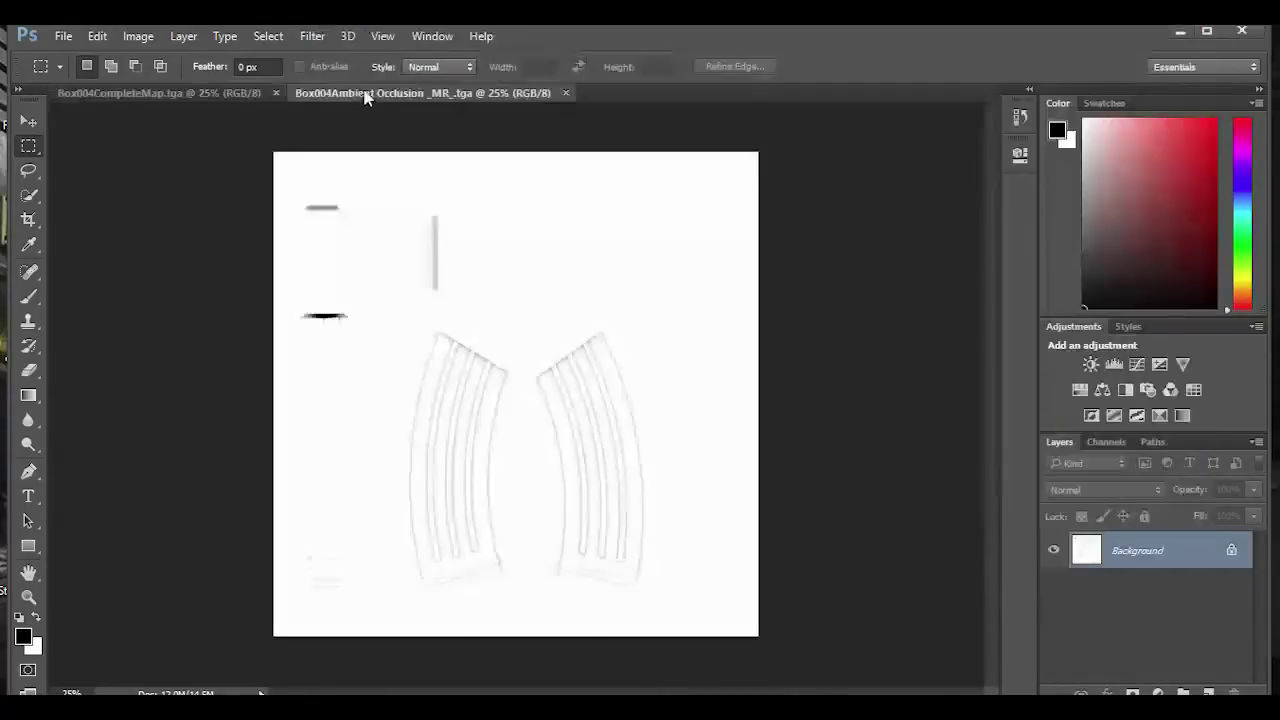
Step: Select and copy the entire ambient occlusion image
drag(268, 148, 829, 651)
click(97, 36)
click(234, 121)
Step: Paste the occlusion map as Layer 1 over Box004CompleteMap and unlock the background layer
click(146, 93)
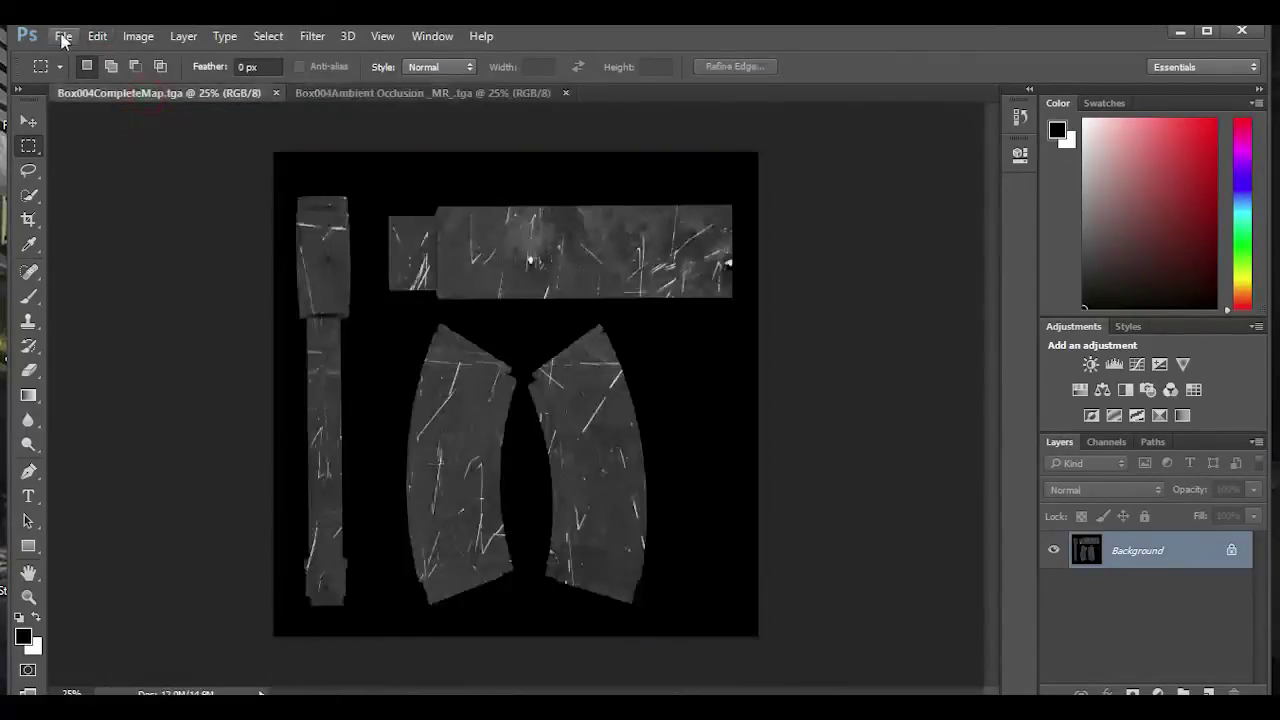
click(63, 36)
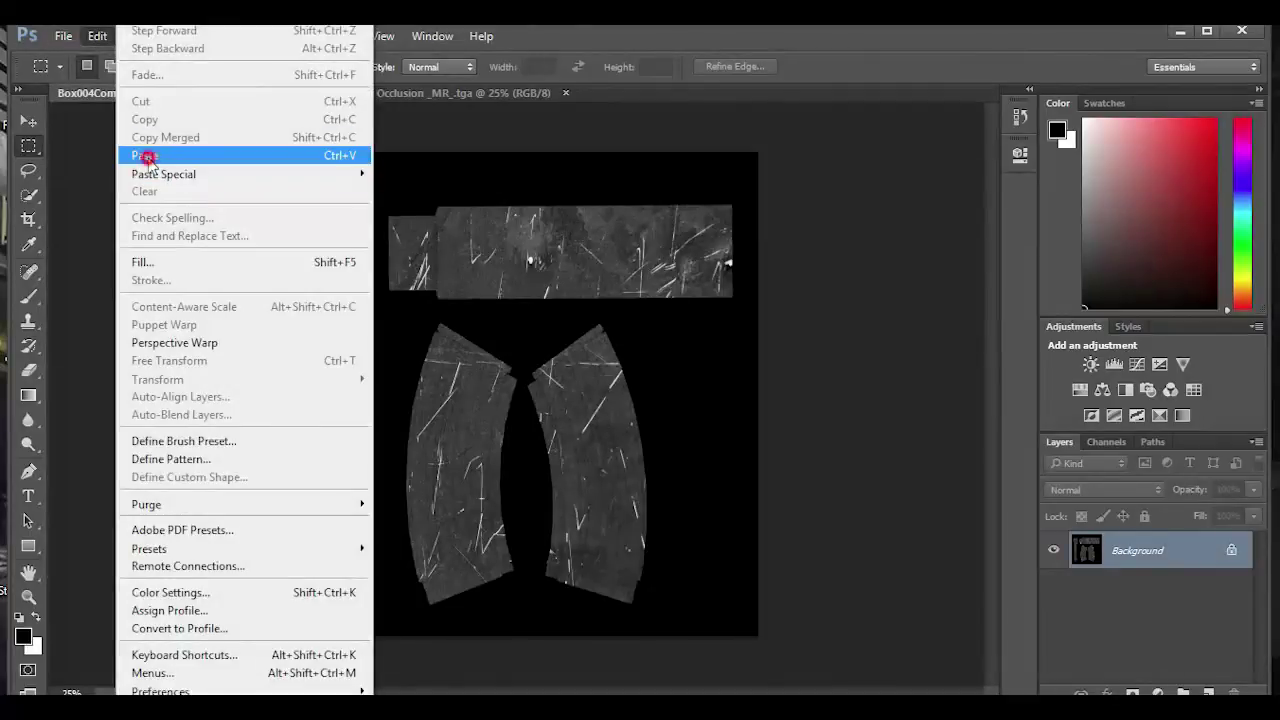
click(146, 155)
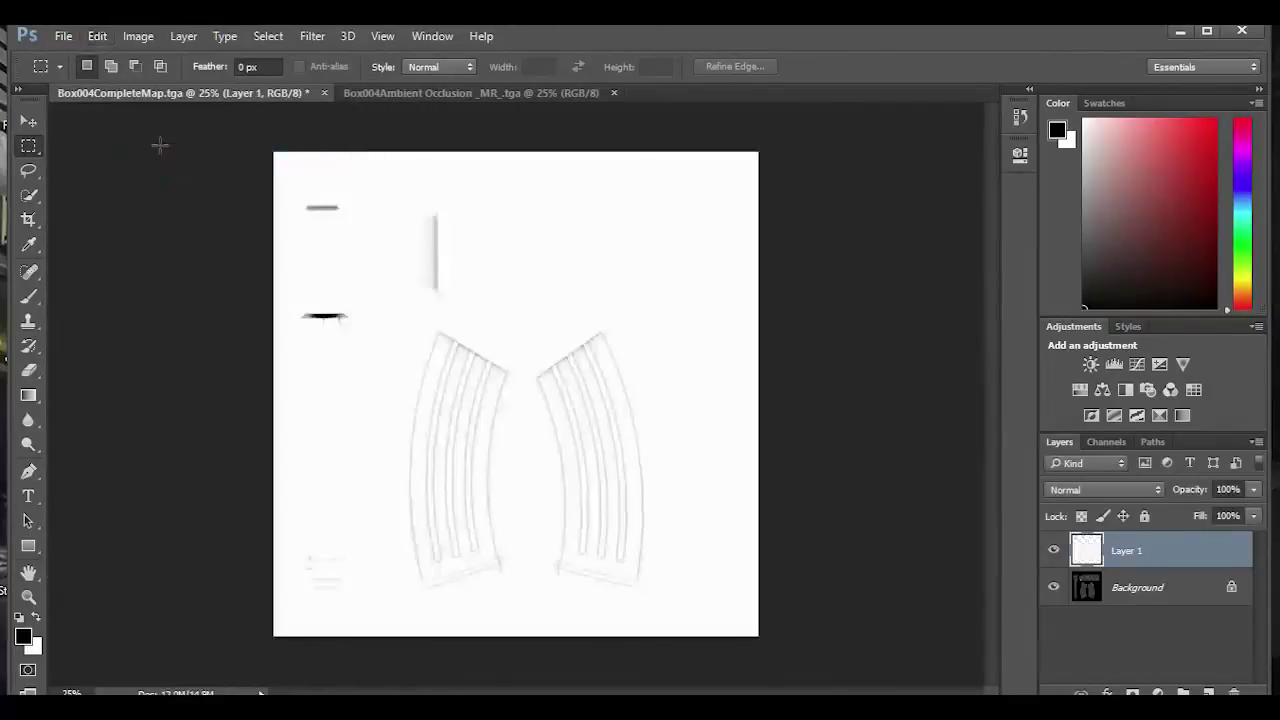
alt+double_click(1230, 588)
click(1150, 552)
Step: Apply the Stylize > Find Edges filter to the occlusion layer
click(316, 37)
click(338, 355)
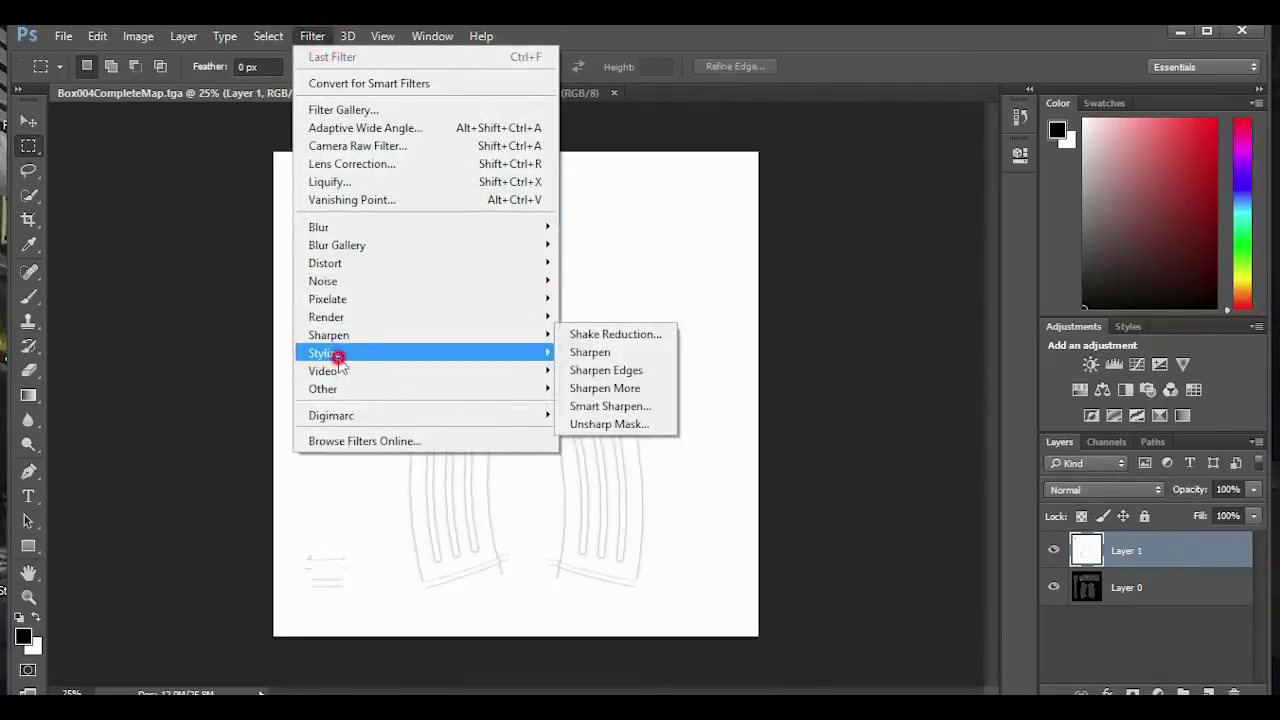
click(620, 406)
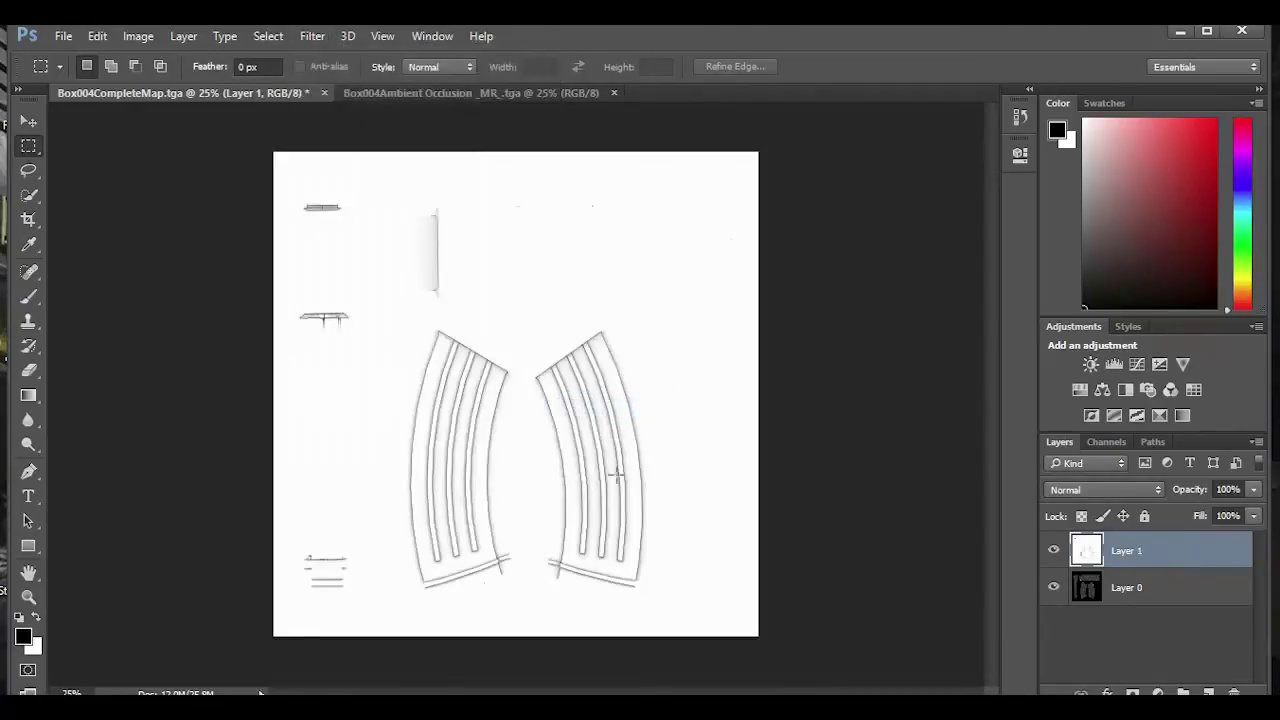
click(26, 123)
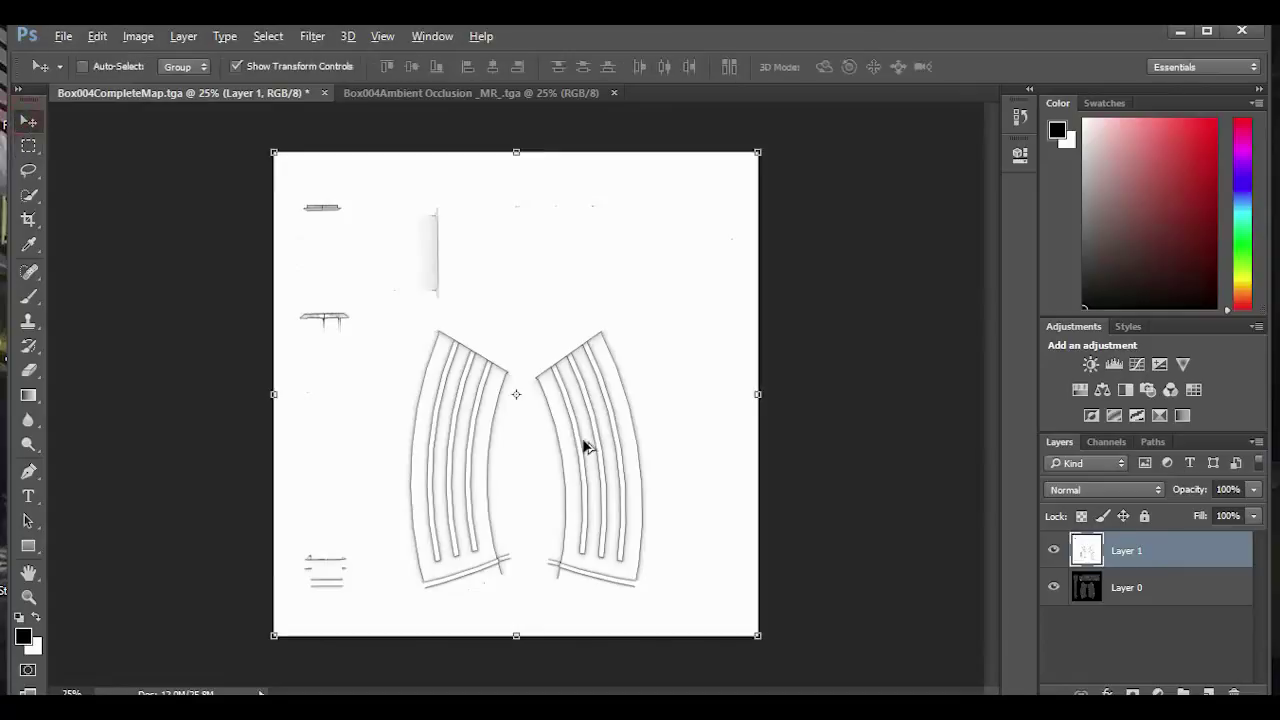
alt+scroll(582, 439, up, 1)
alt+scroll(582, 450, down, 1)
alt+scroll(582, 450, up, 1)
alt+scroll(582, 450, down, 1)
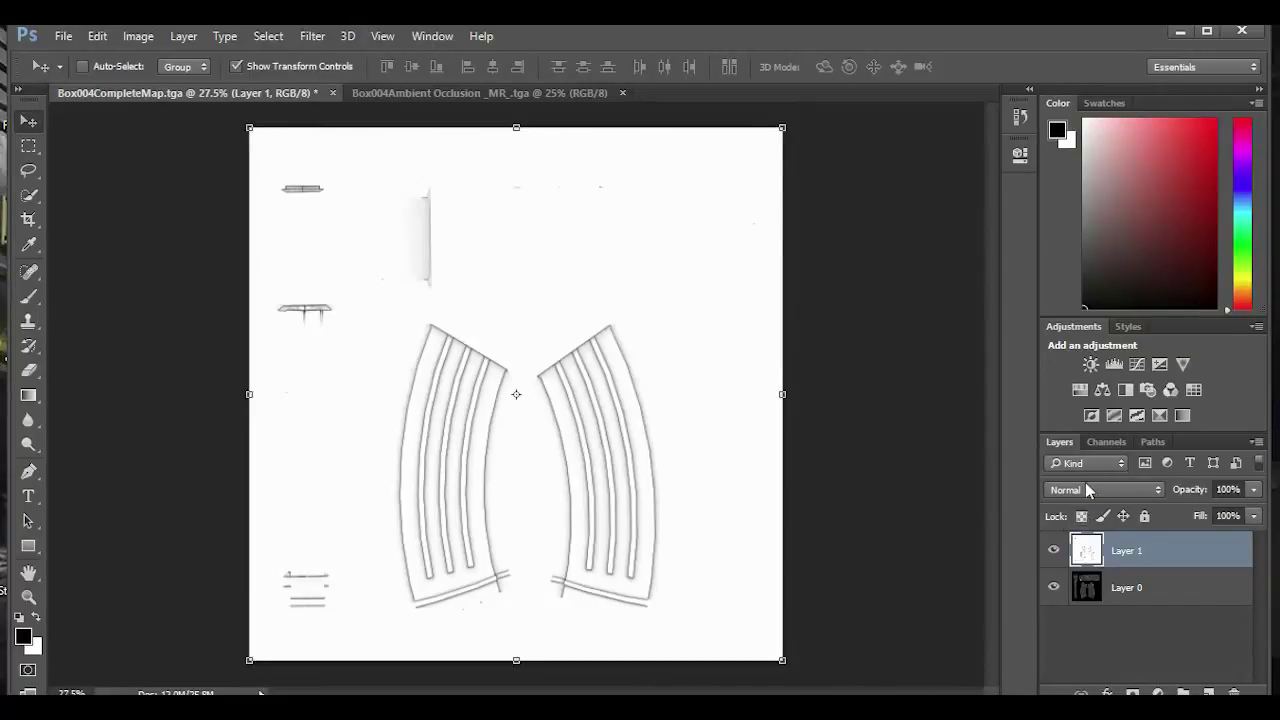
Step: Invert Layer 1 to light lines on black and blend it in Overlay mode
key(ctrl+i)
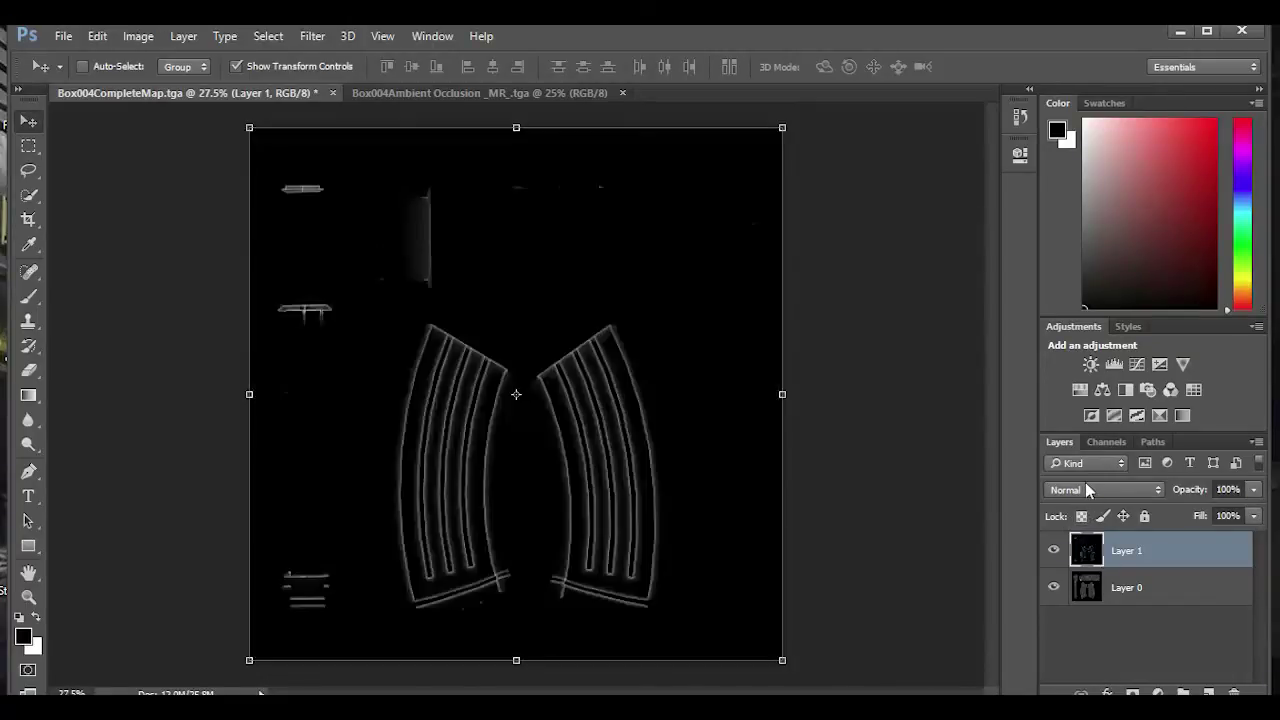
click(1089, 486)
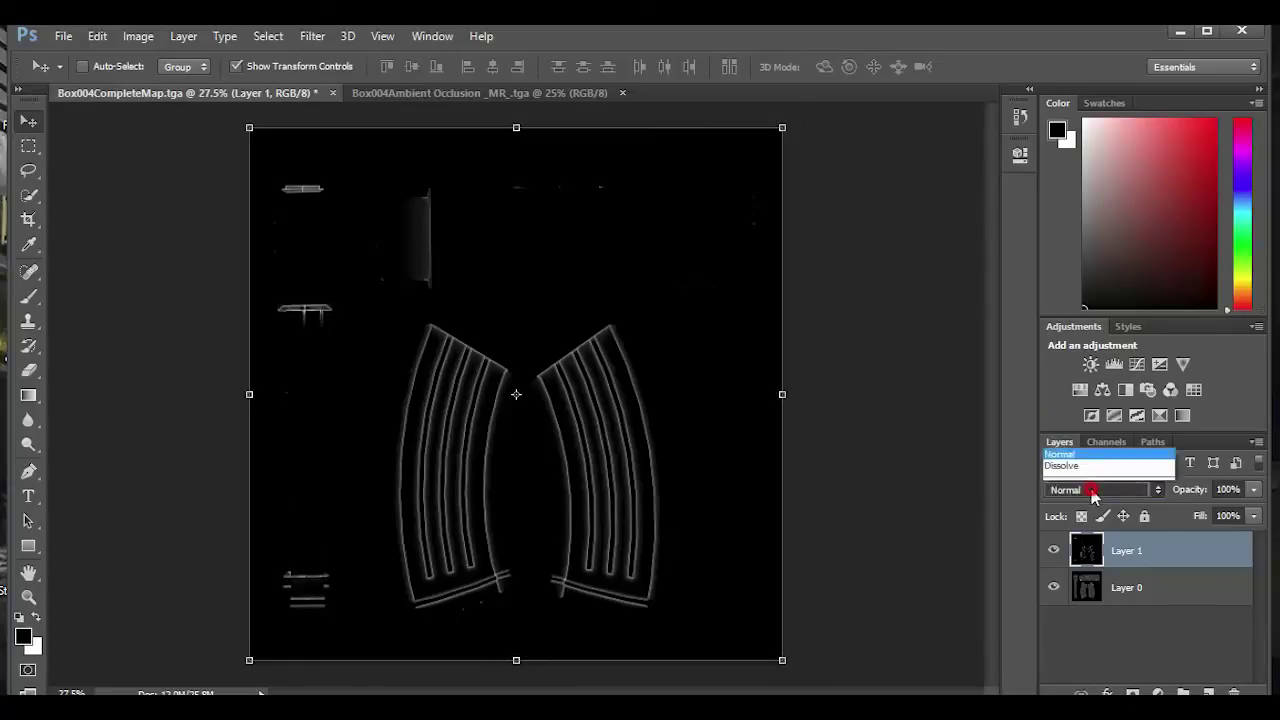
click(1090, 292)
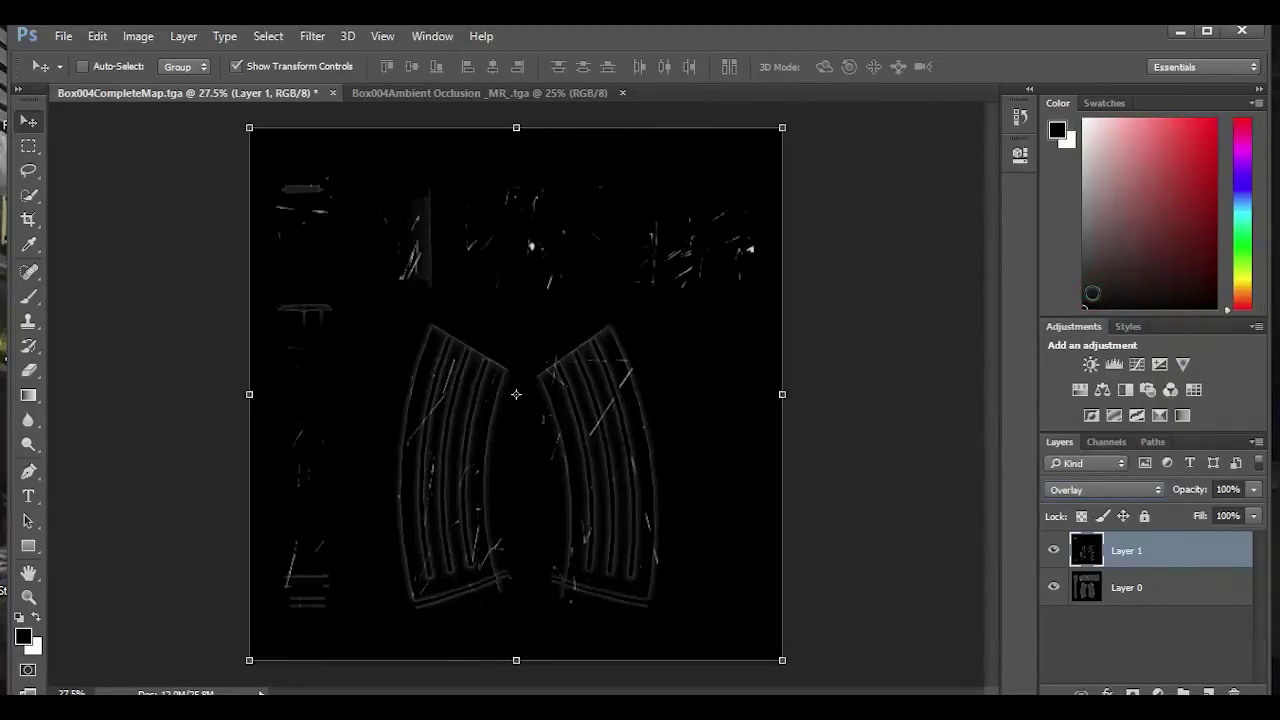
key(ctrl+u)
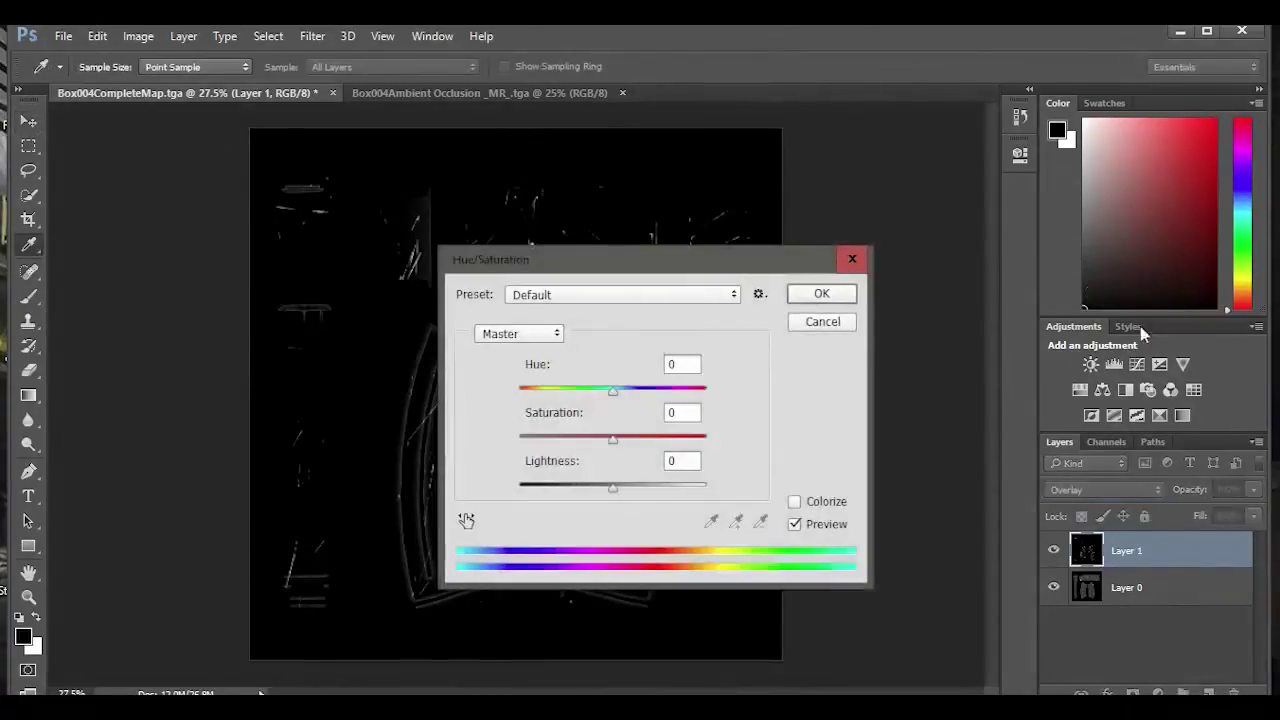
Step: Raise Layer 1's Hue/Saturation lightness to +16
drag(757, 268, 1037, 304)
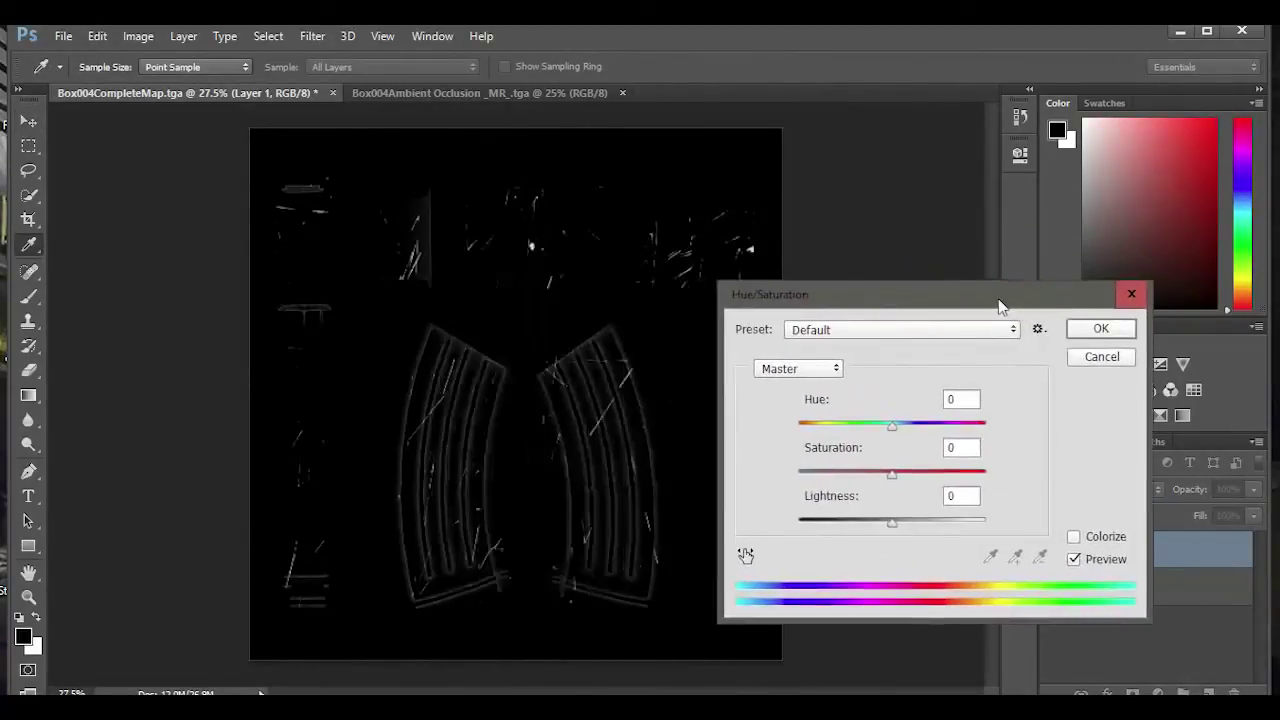
drag(893, 521, 905, 522)
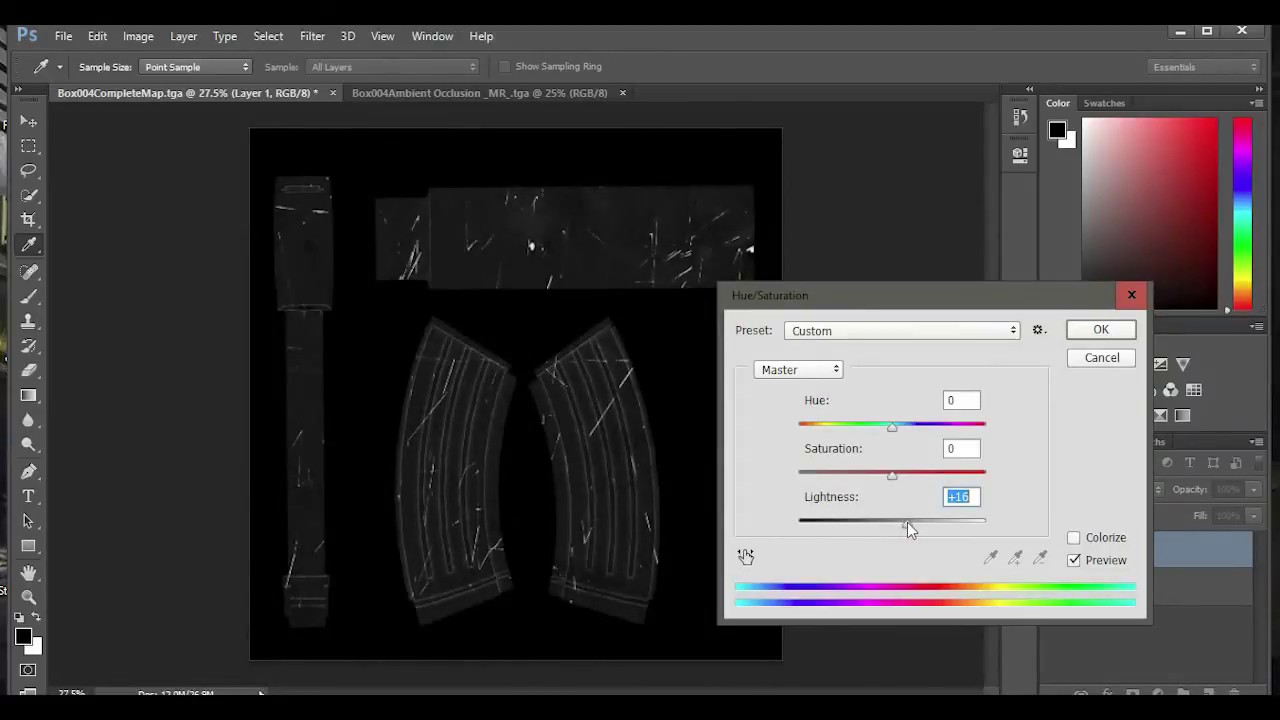
click(1088, 340)
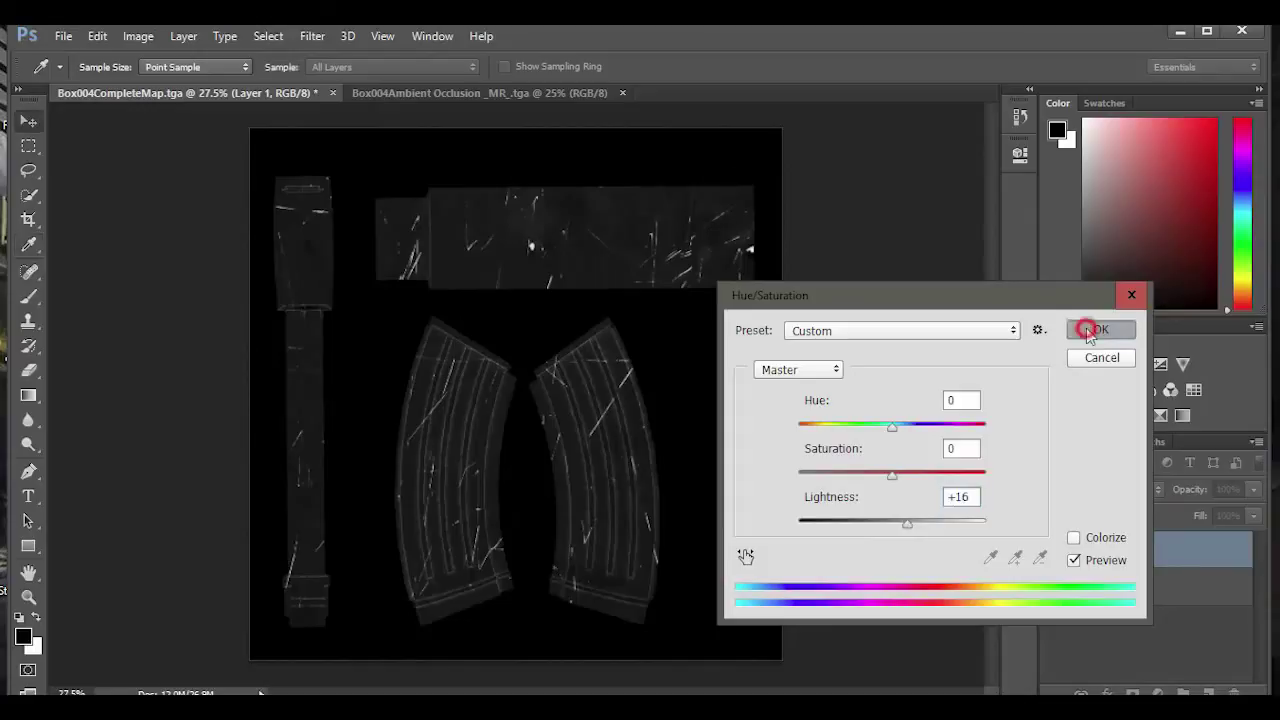
Step: Change Layer 1's blend mode to Color Dodge
key(v)
click(1097, 489)
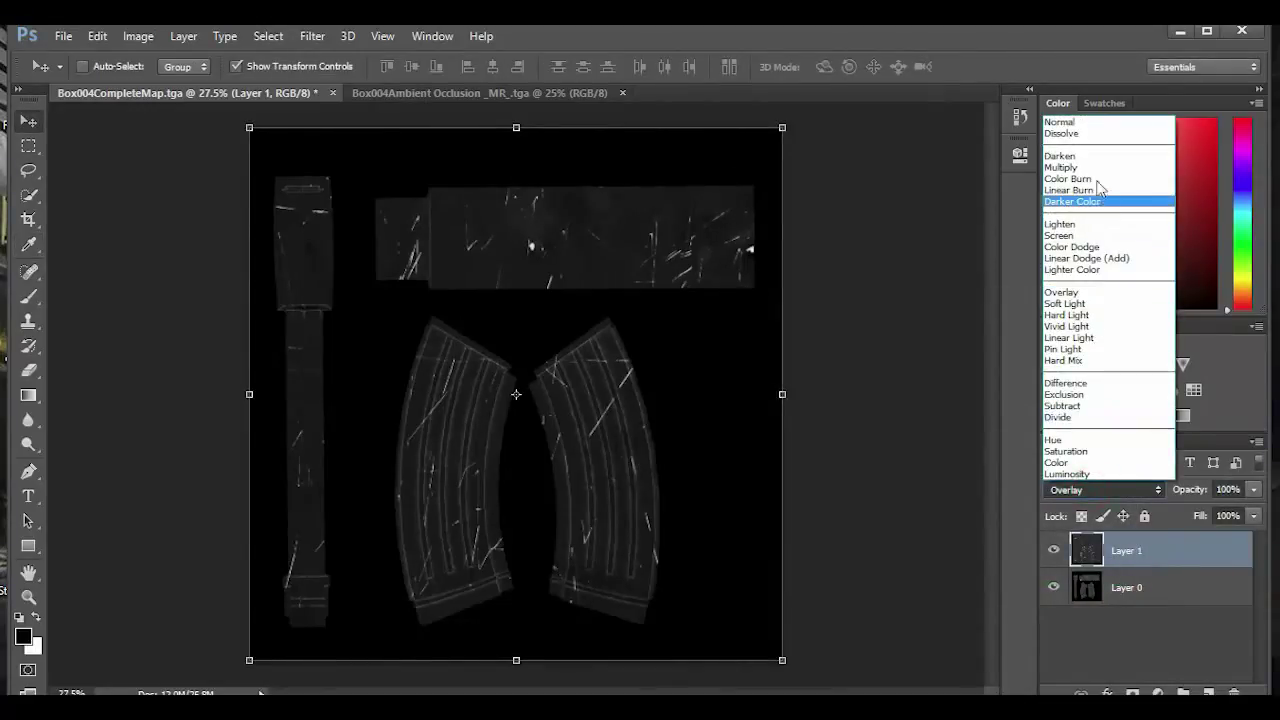
click(1106, 247)
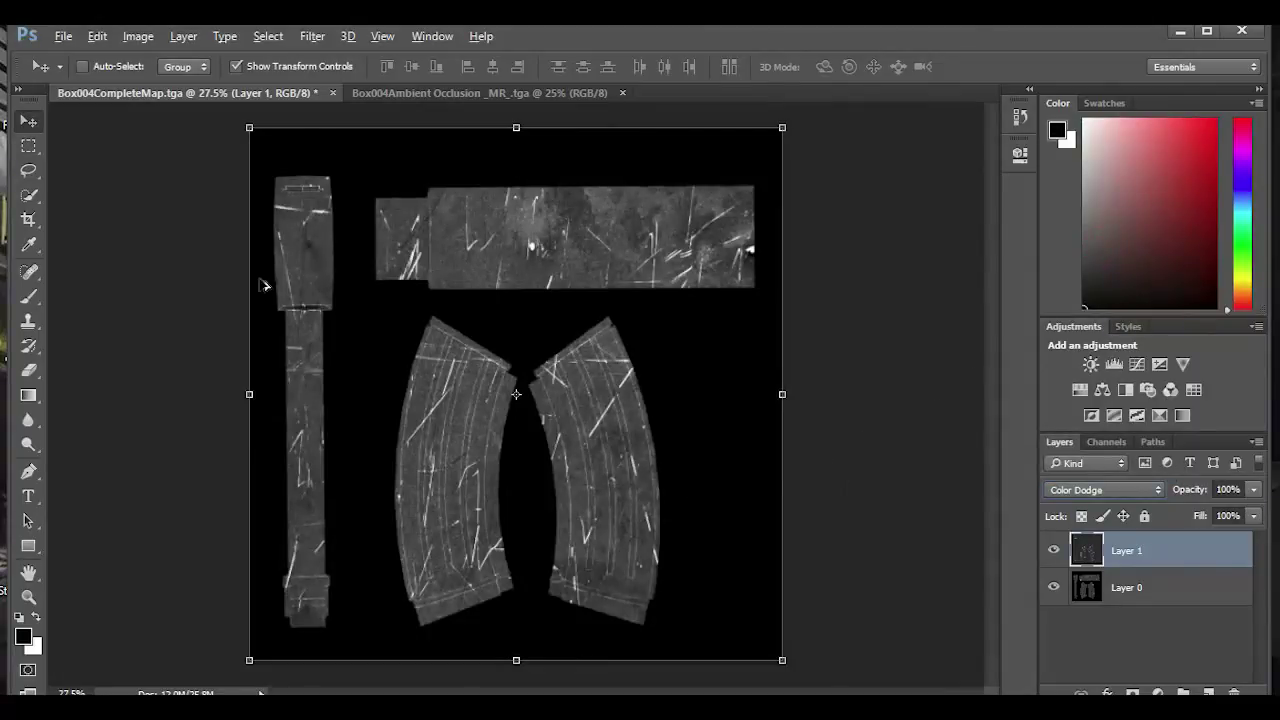
alt+scroll(374, 371, up, 2)
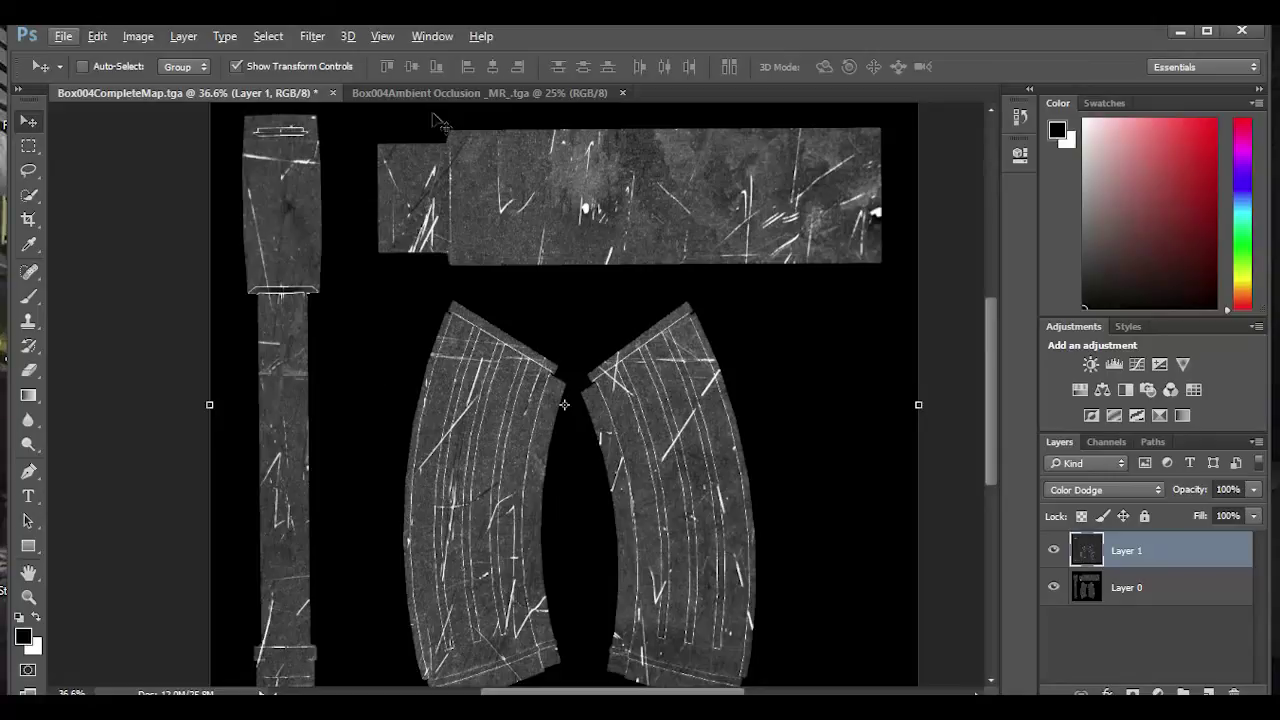
Step: Apply Filter Gallery's Spatter to Layer 1 with Spray Radius 25 and Smoothness 13
click(310, 38)
mouse_move(329, 335)
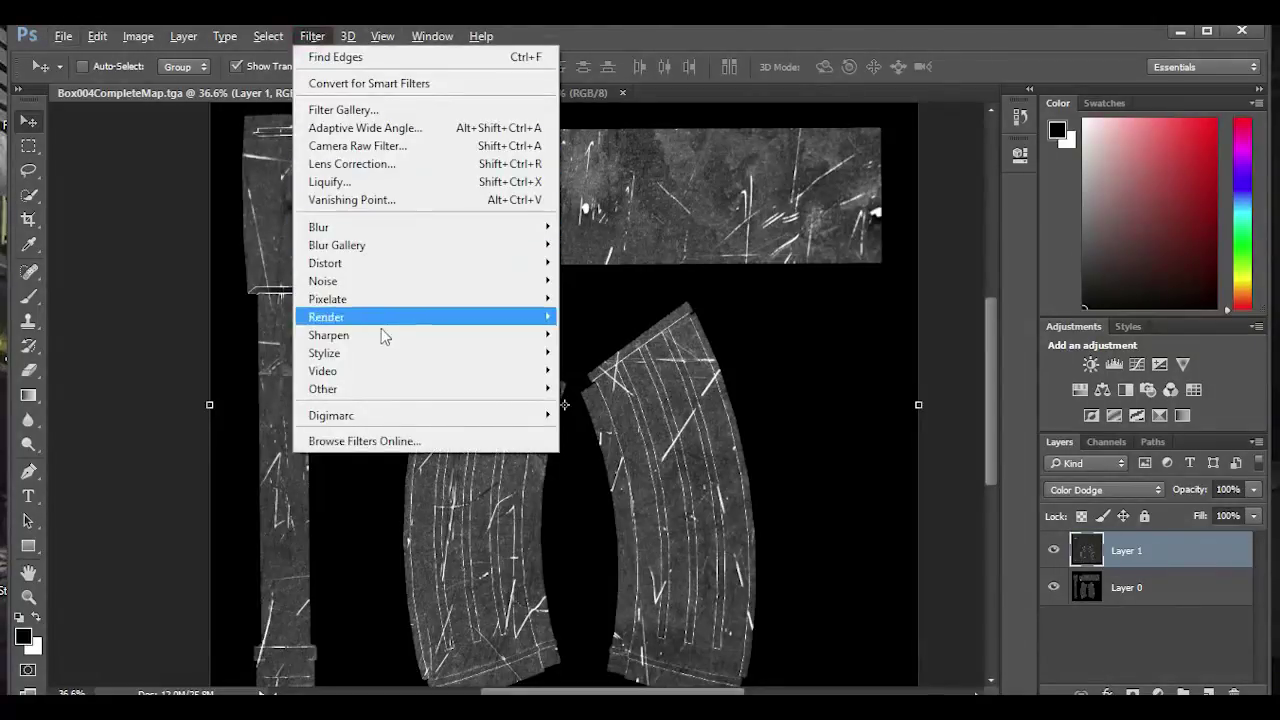
click(338, 110)
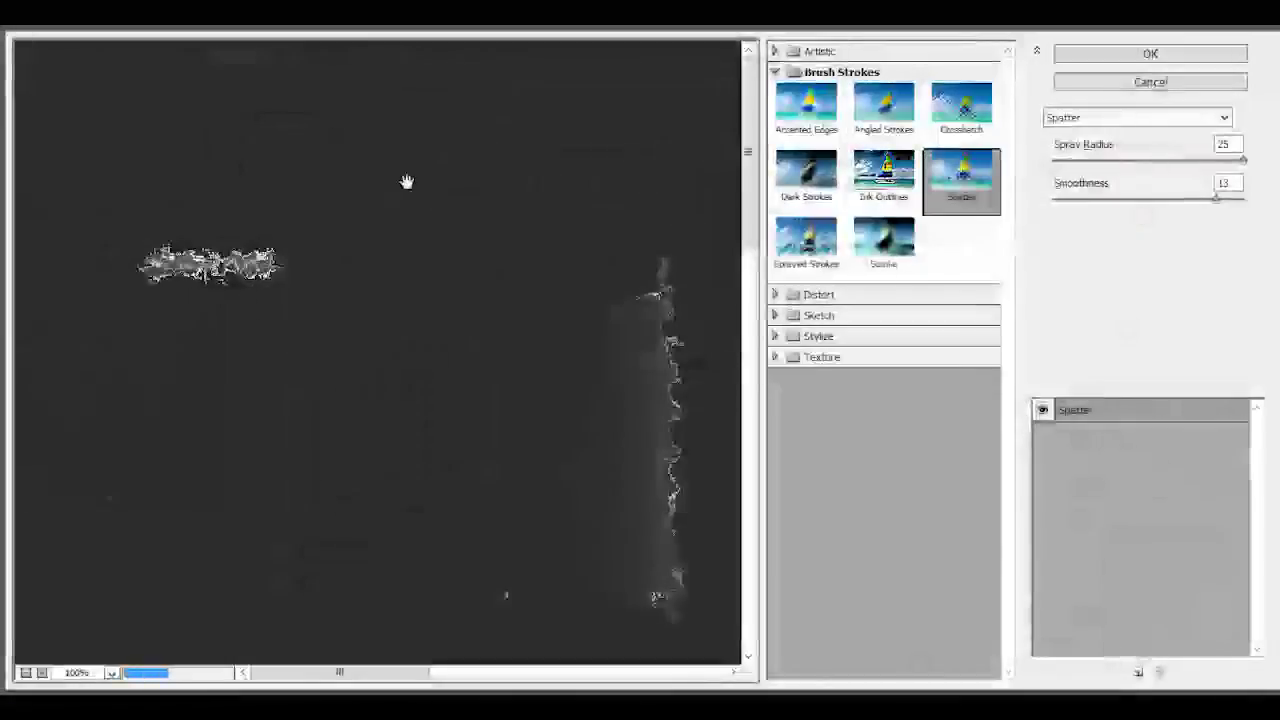
drag(432, 284, 420, 470)
drag(220, 383, 240, 150)
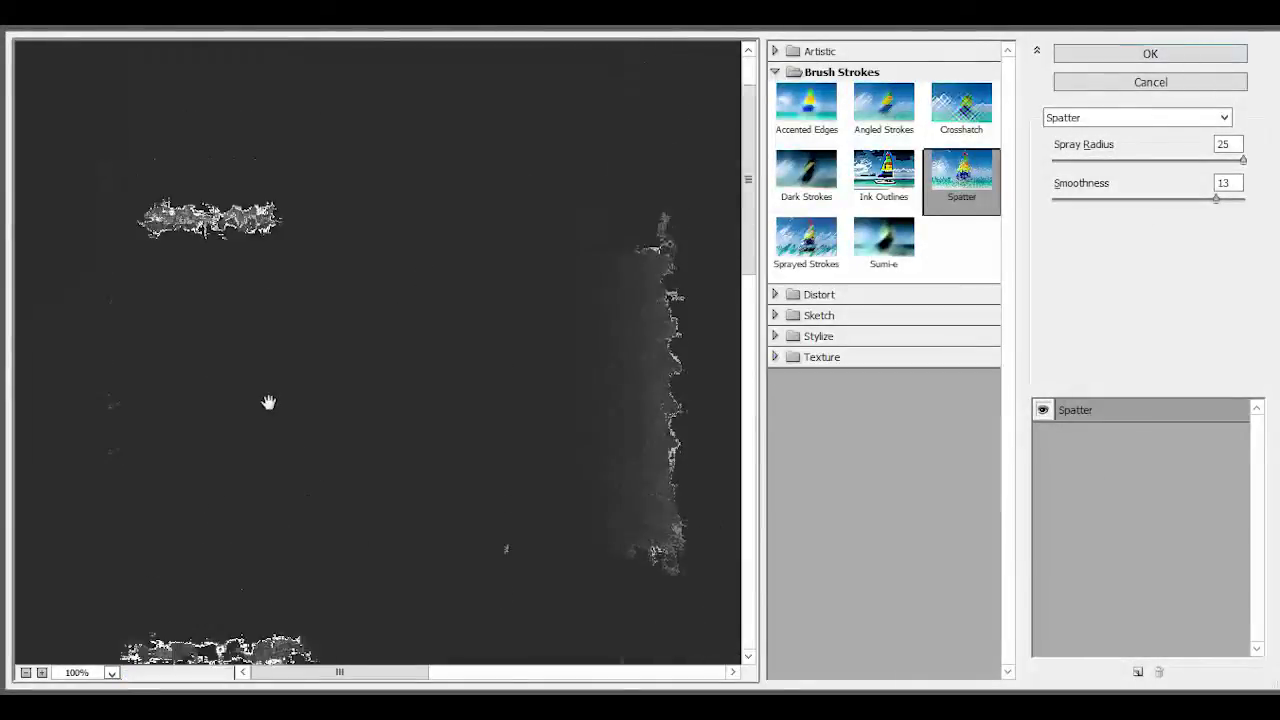
click(29, 673)
click(29, 673)
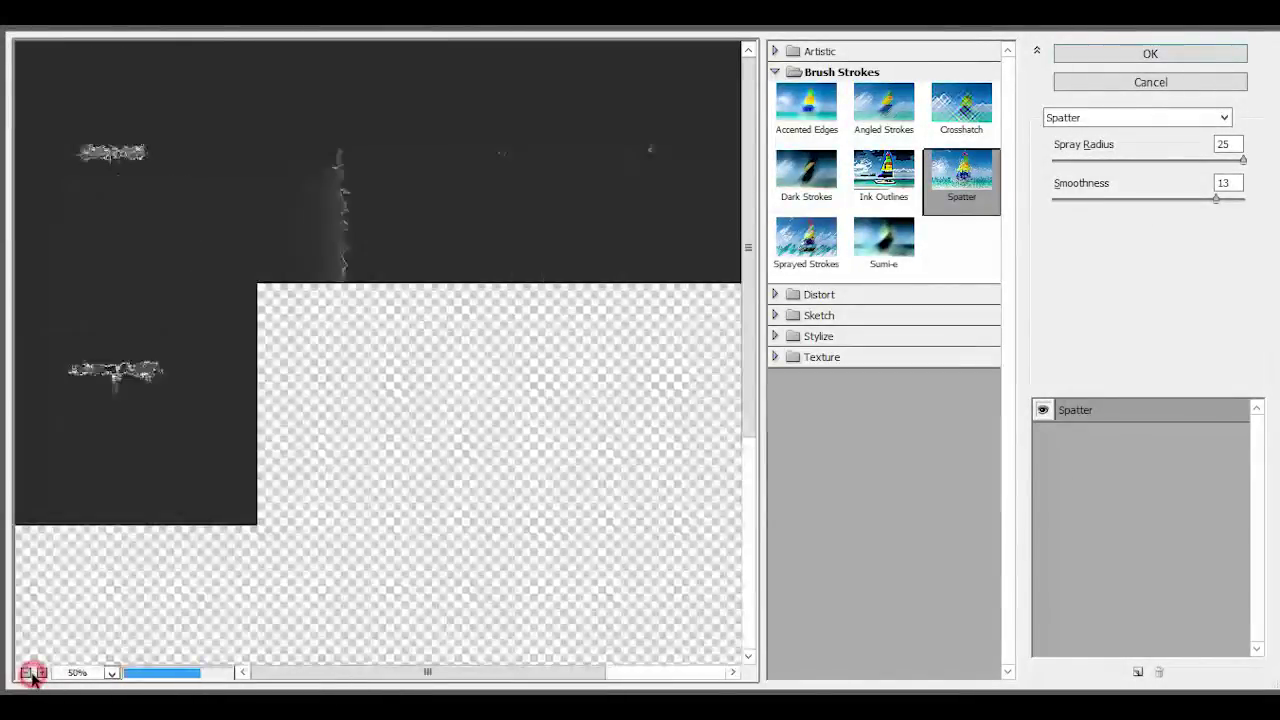
click(968, 186)
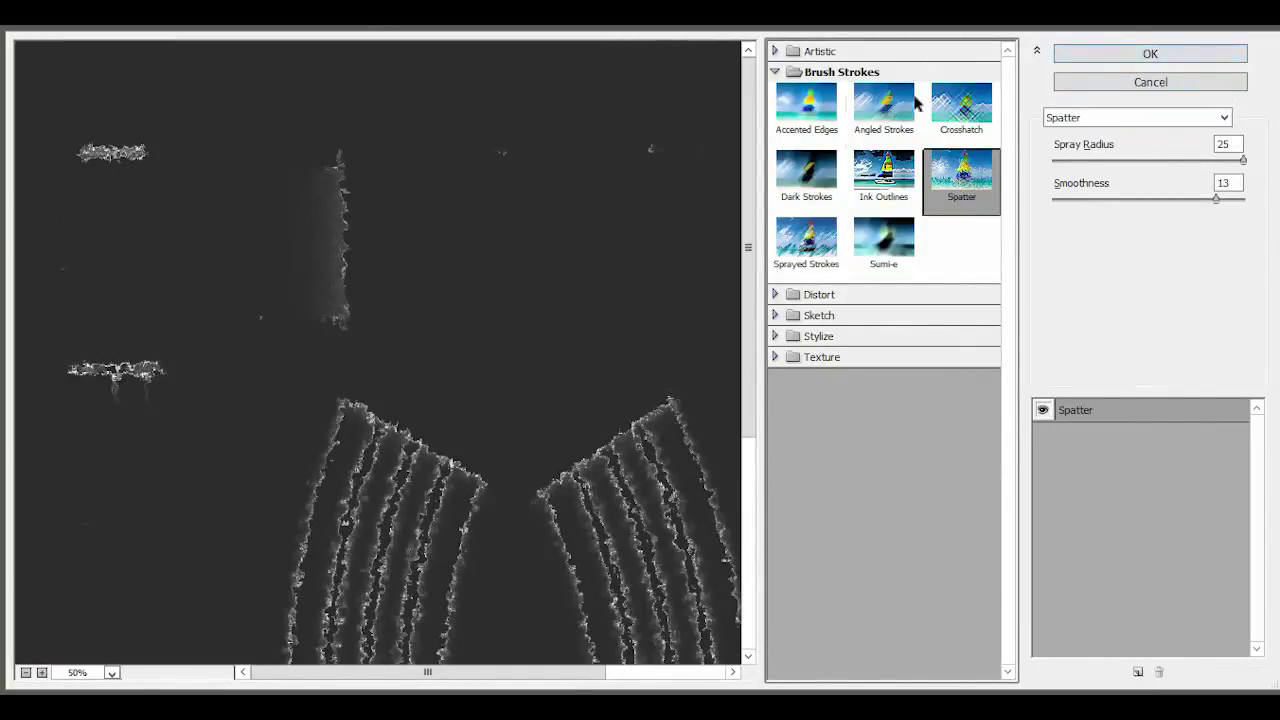
click(1108, 54)
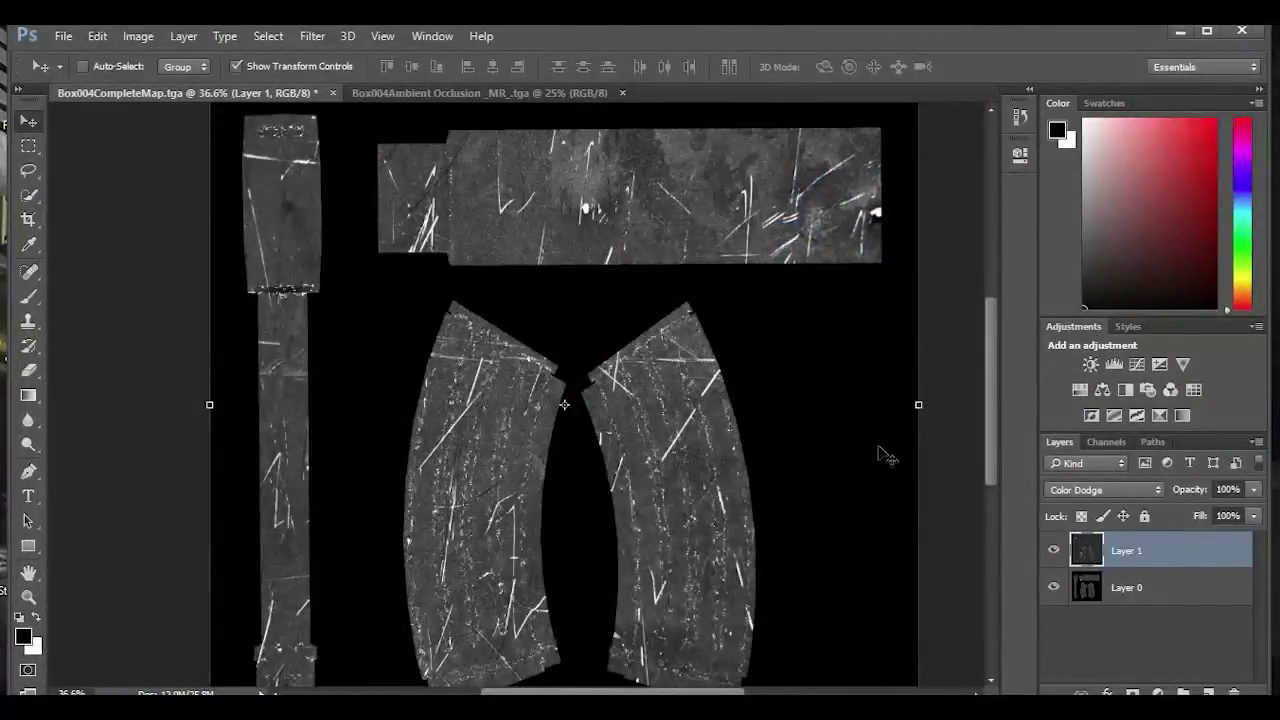
Step: Sharpen Layer 1 with Unsharp Mask at Amount 47% and Radius 6.9
click(312, 36)
mouse_move(329, 335)
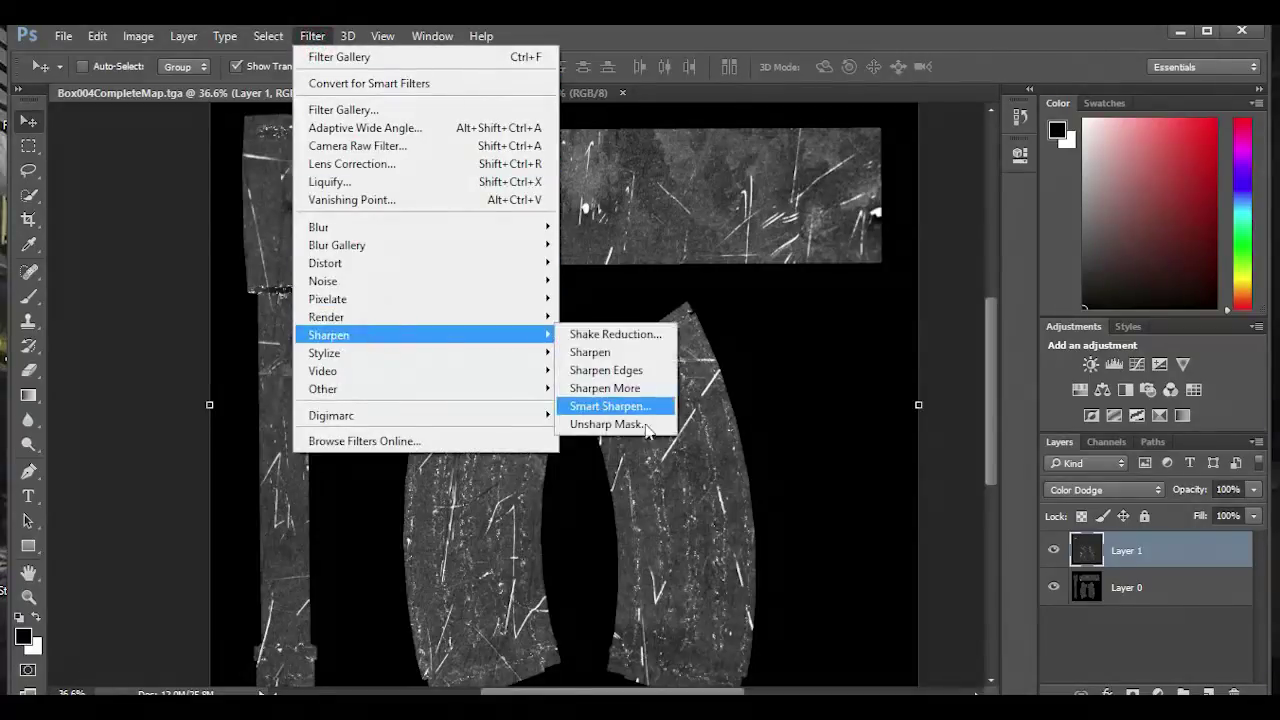
click(646, 430)
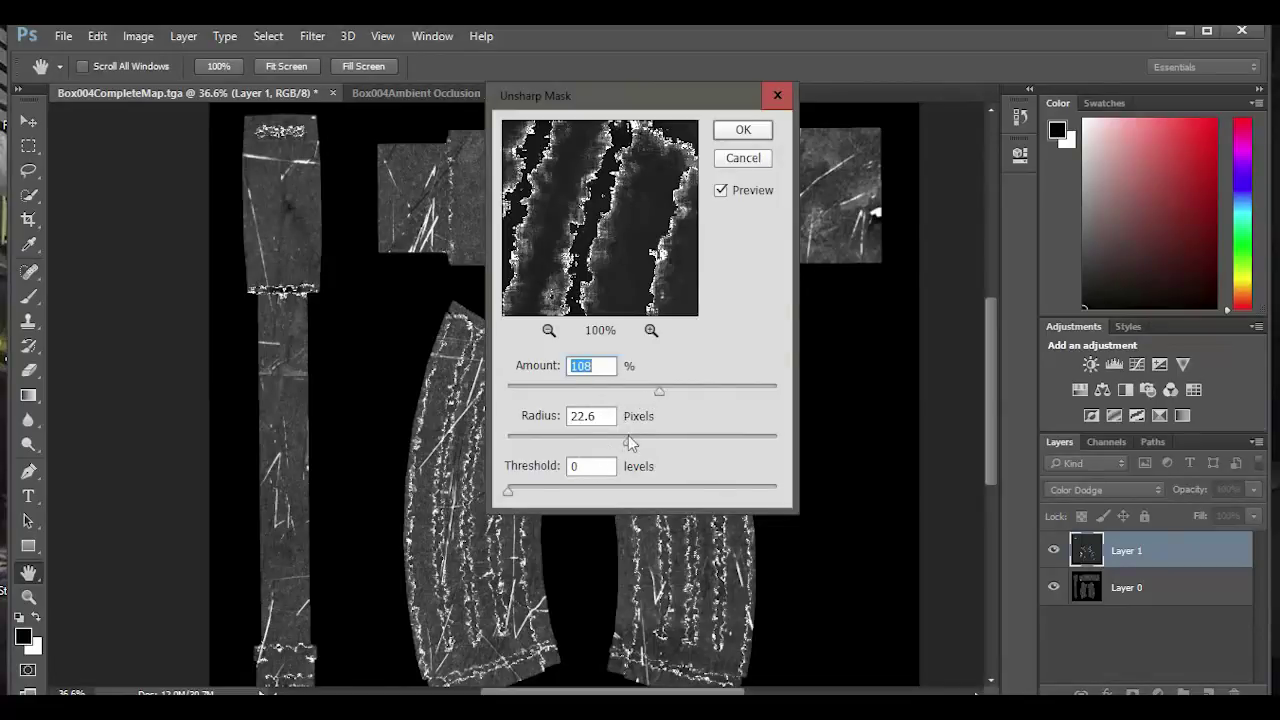
drag(629, 442, 588, 445)
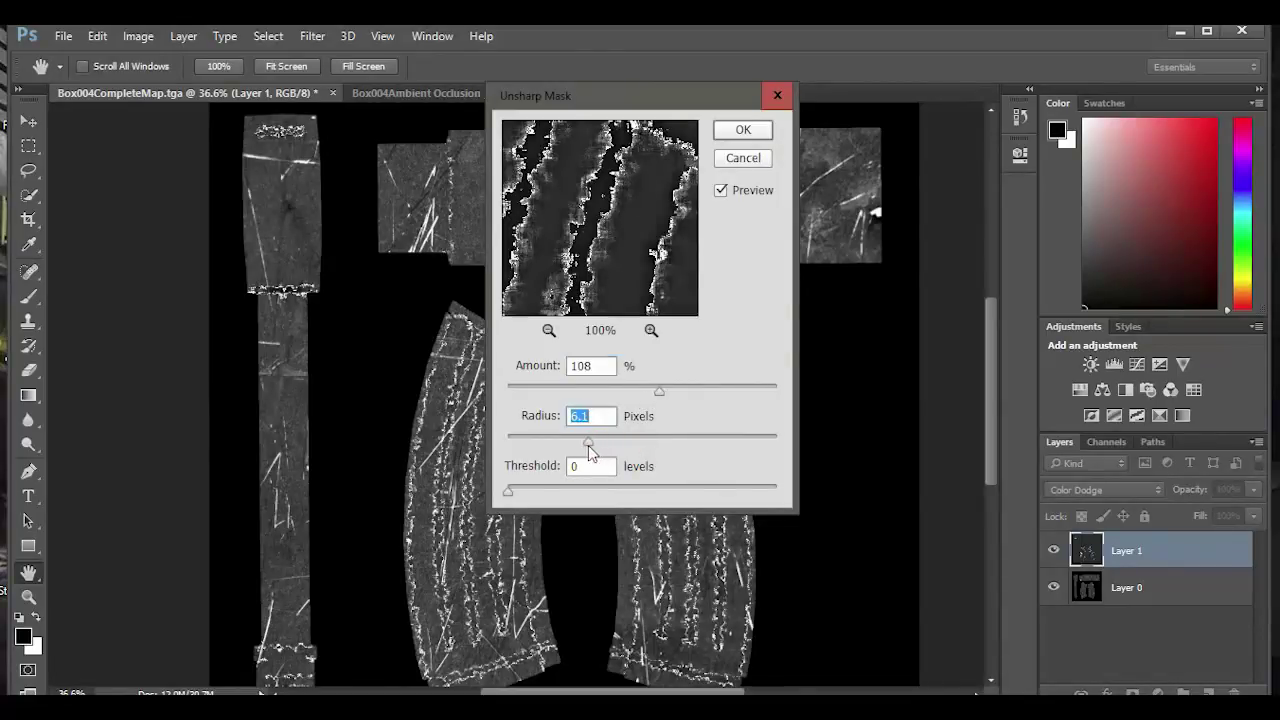
drag(658, 395, 589, 395)
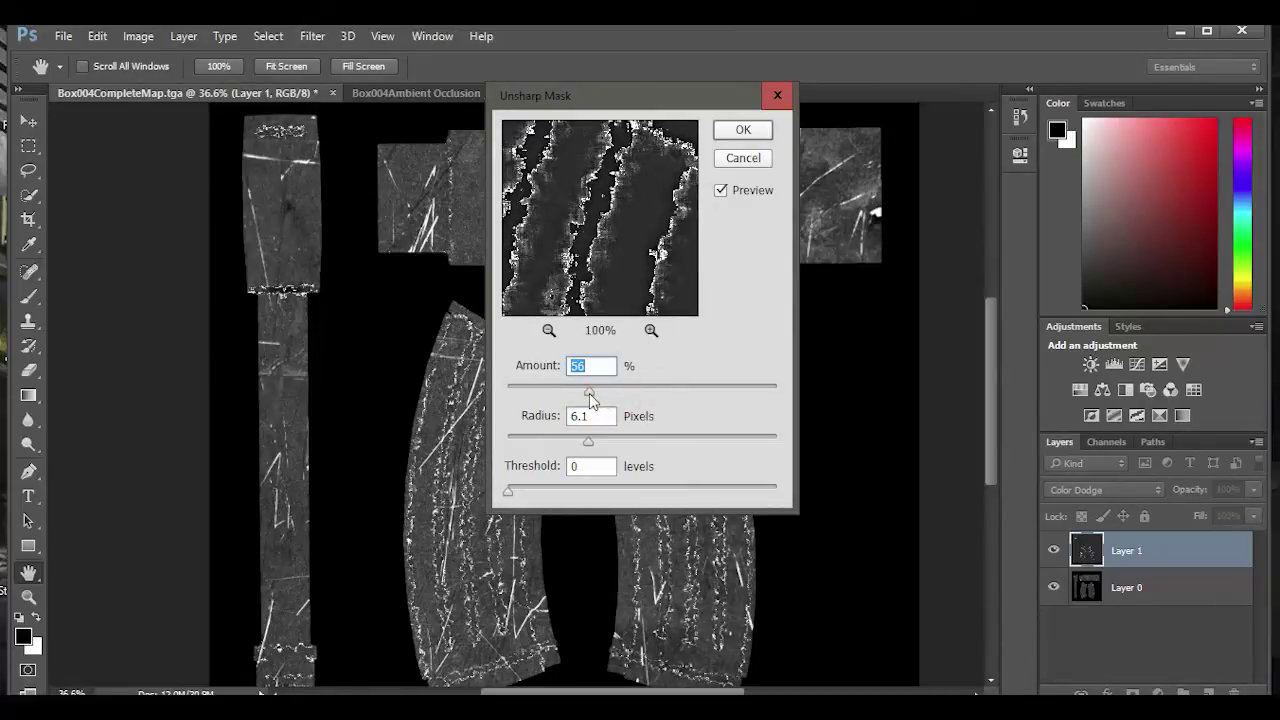
drag(589, 391, 539, 391)
mouse_move(588, 440)
mouse_down()
mouse_move(548, 439)
mouse_move(598, 442)
mouse_up()
drag(539, 391, 574, 392)
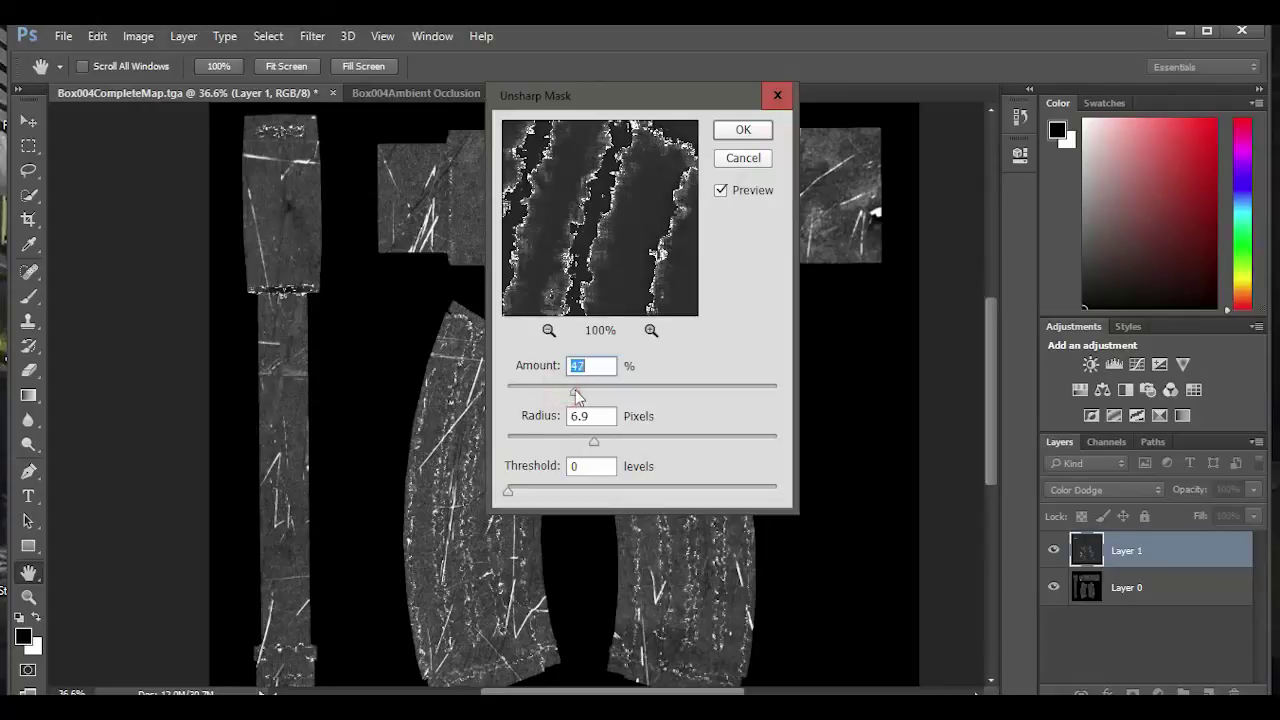
click(719, 137)
key(v)
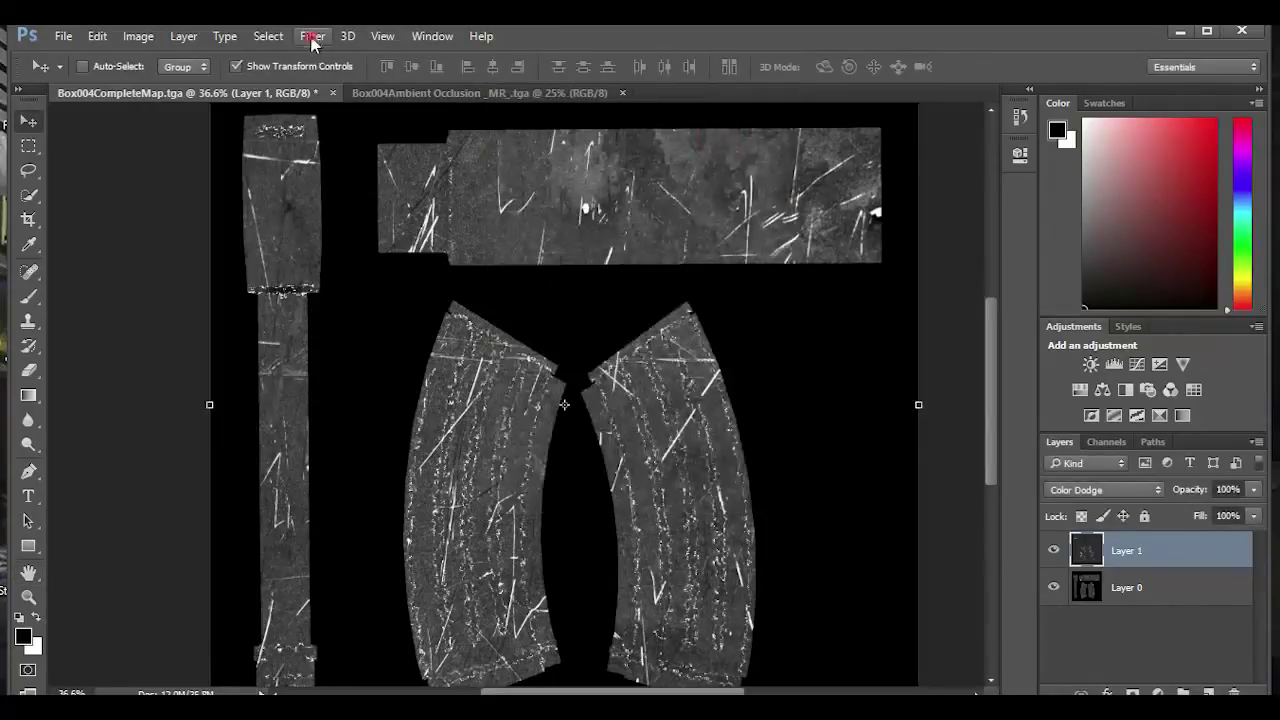
Step: Soften Layer 1 with a 0.4-pixel Gaussian Blur
click(312, 36)
click(332, 228)
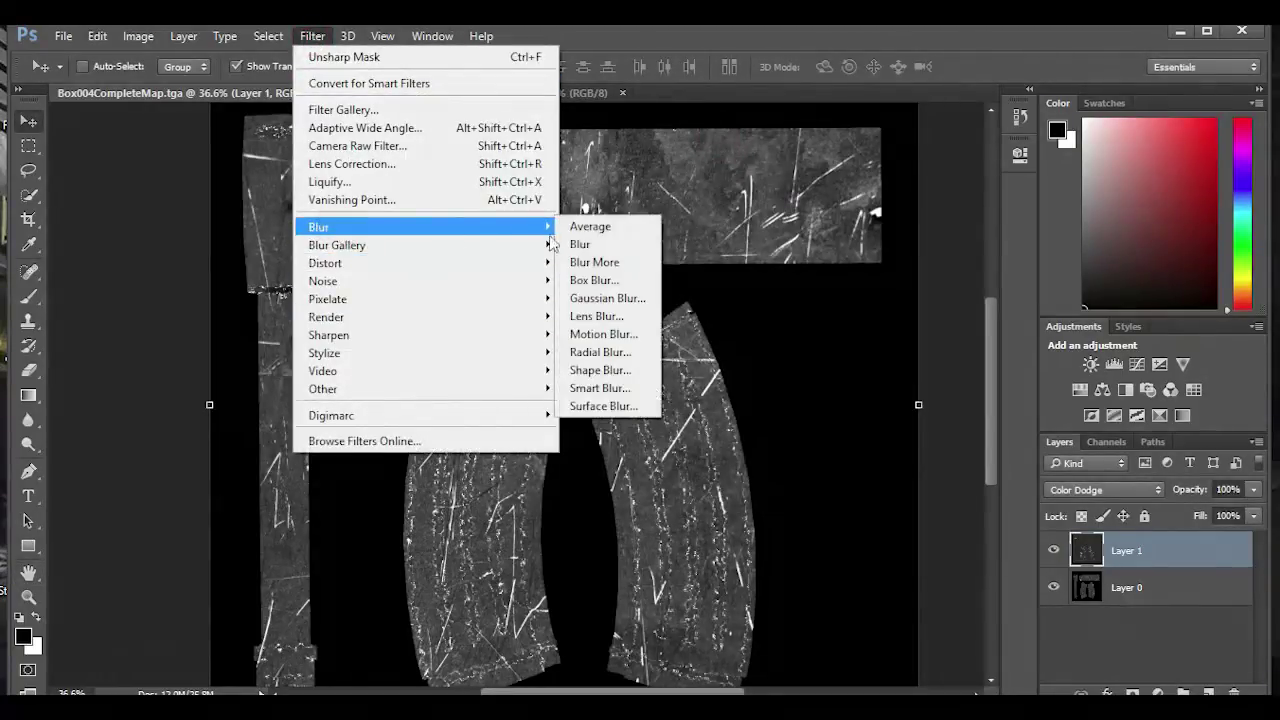
click(628, 297)
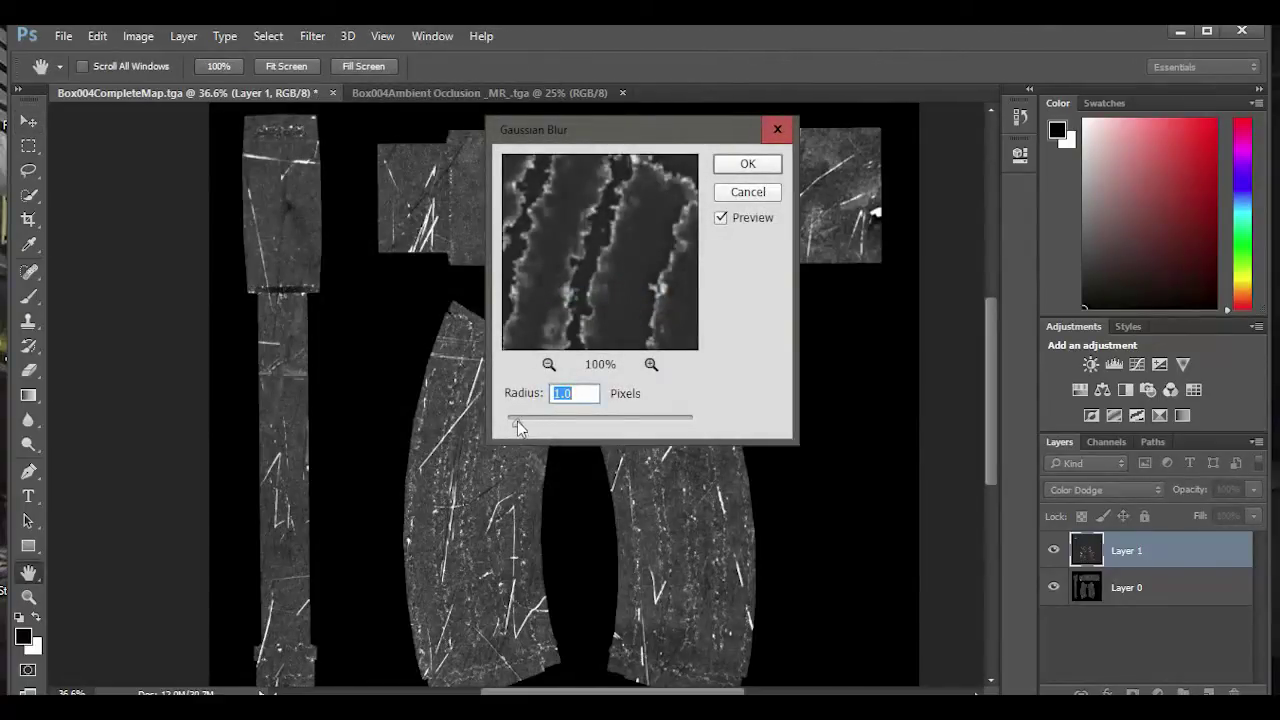
drag(516, 428, 512, 428)
click(746, 166)
key(v)
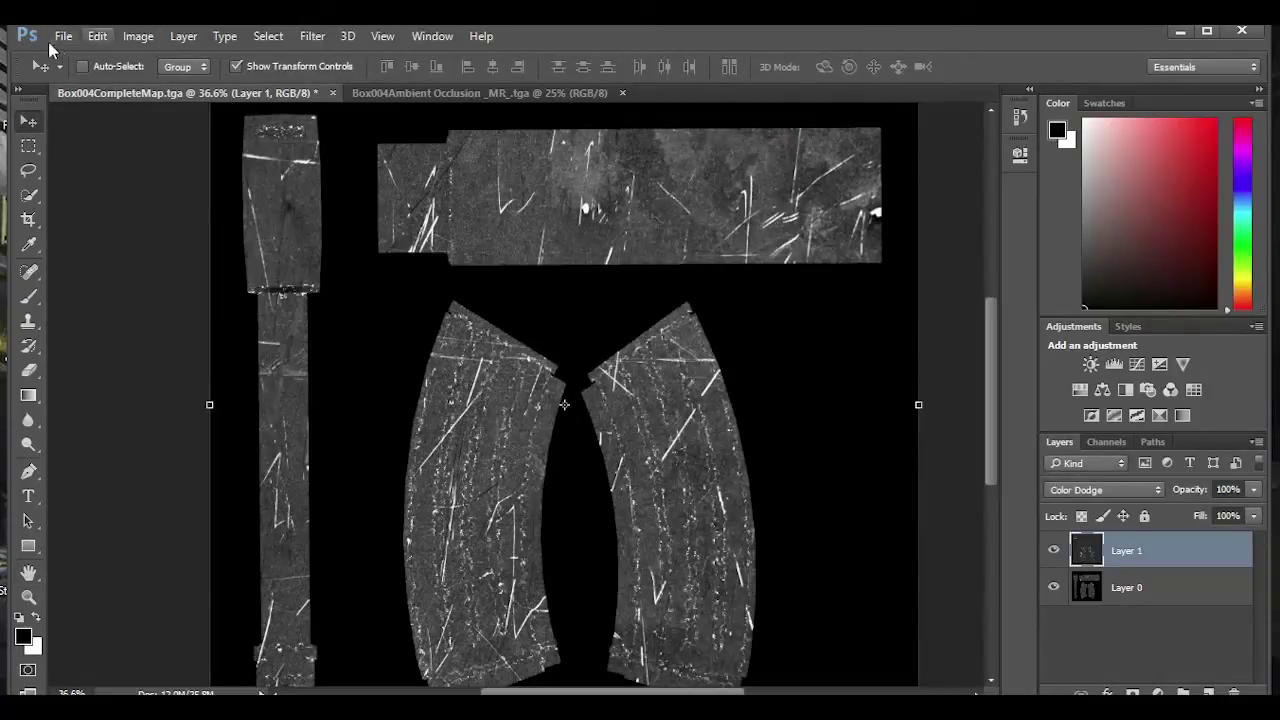
Step: Save Box004CompleteMap as a JPEG into New folder (2) on the Desktop
click(52, 40)
click(98, 245)
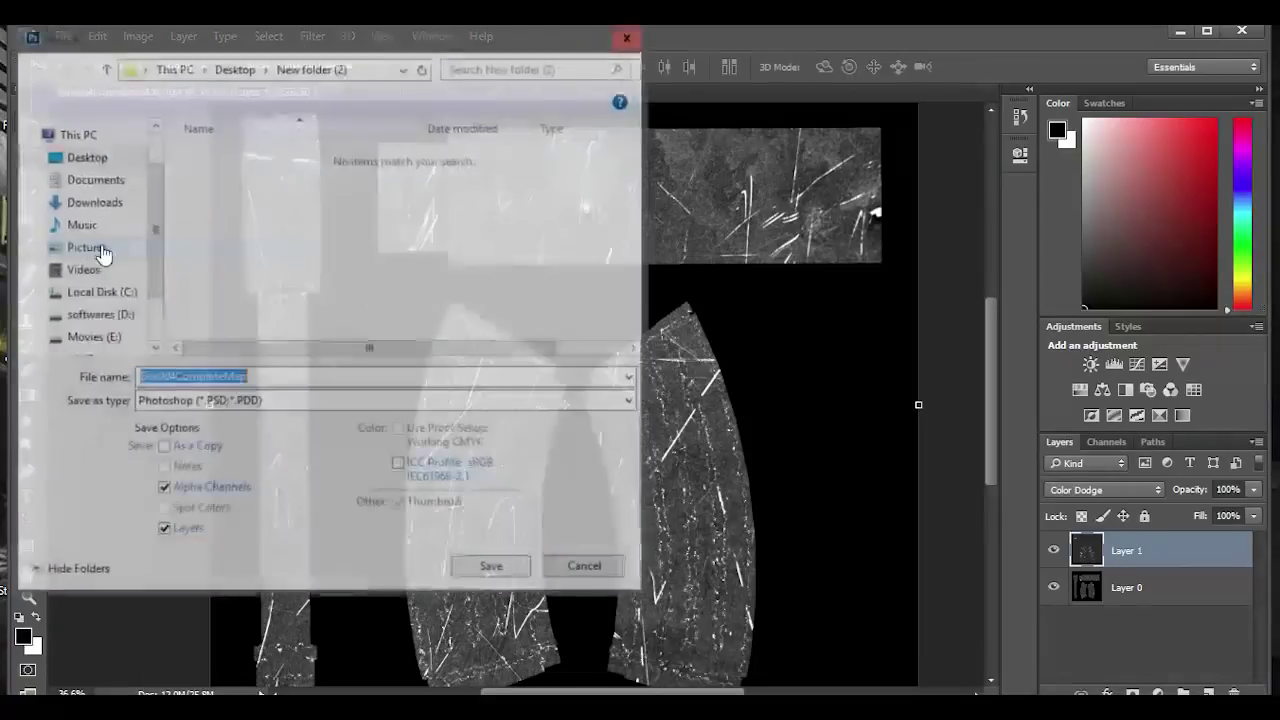
click(240, 401)
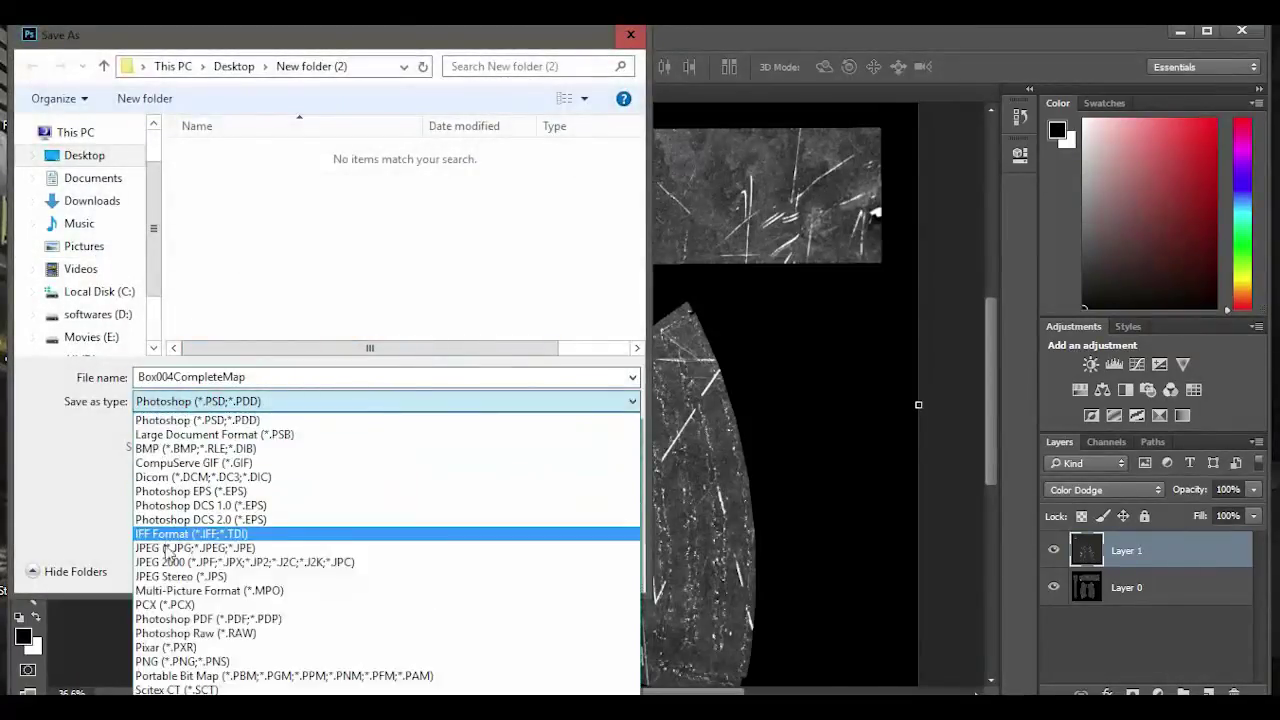
click(168, 549)
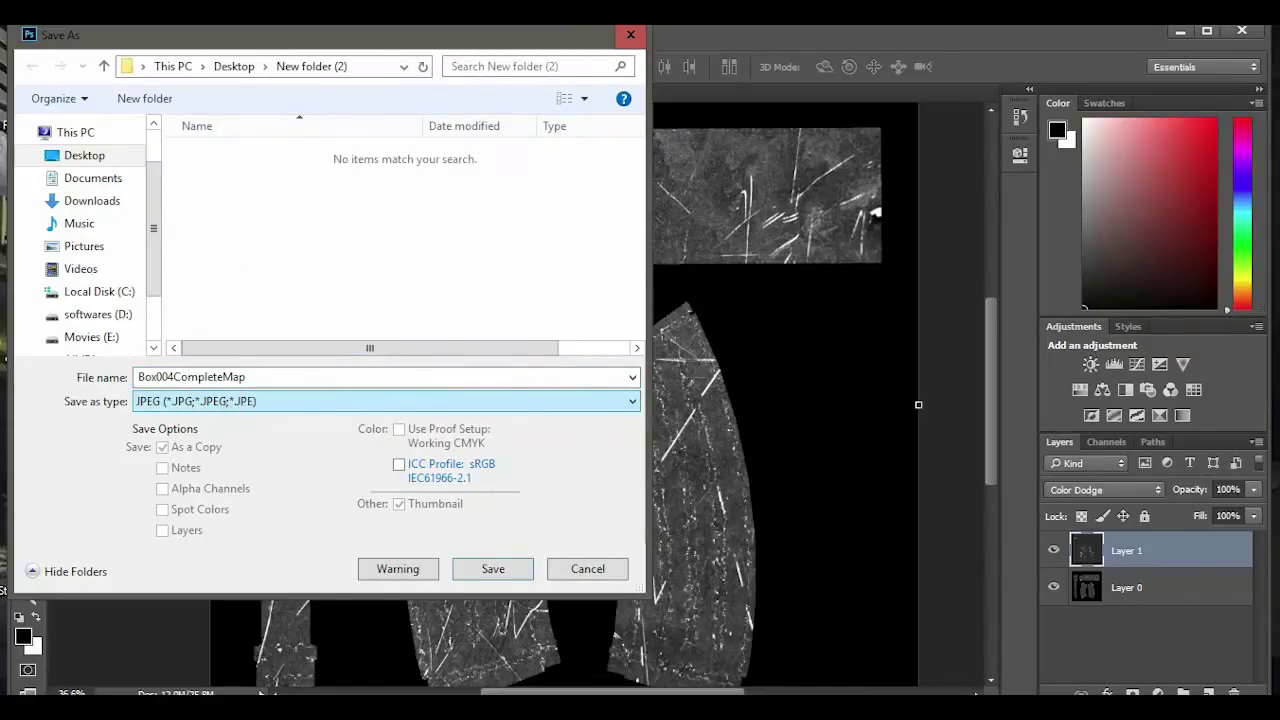
drag(320, 347, 222, 331)
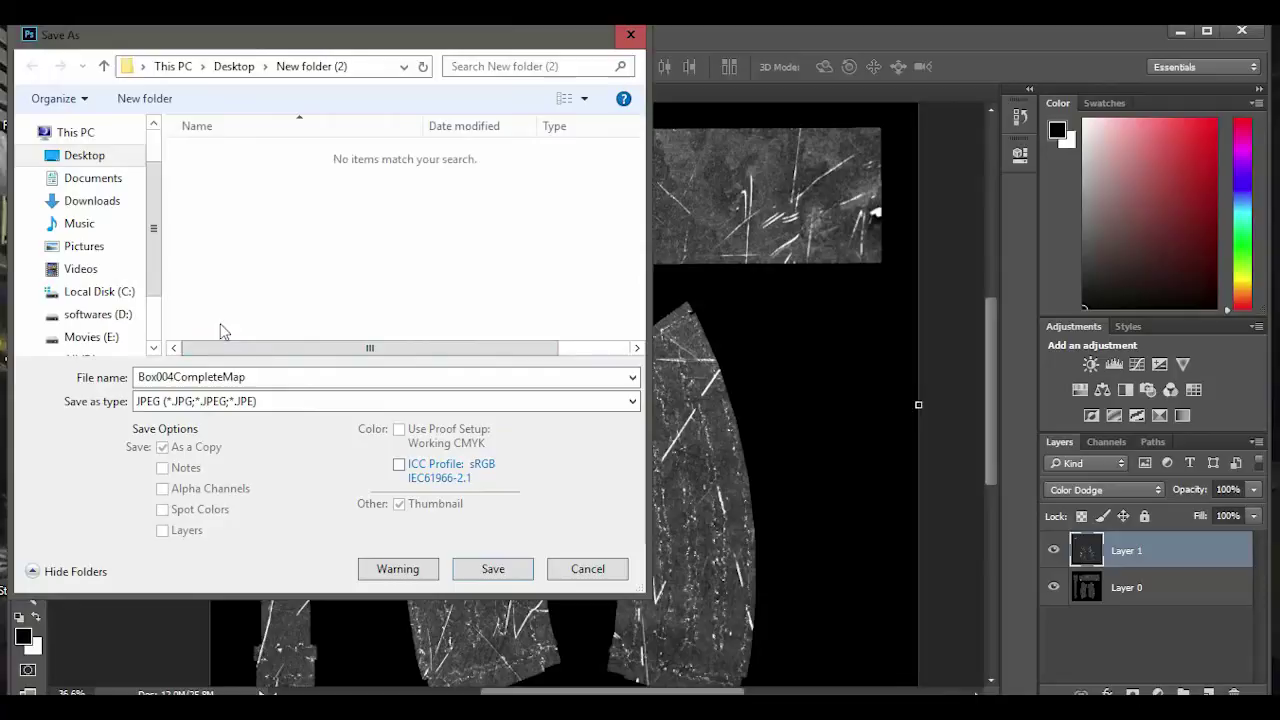
click(497, 567)
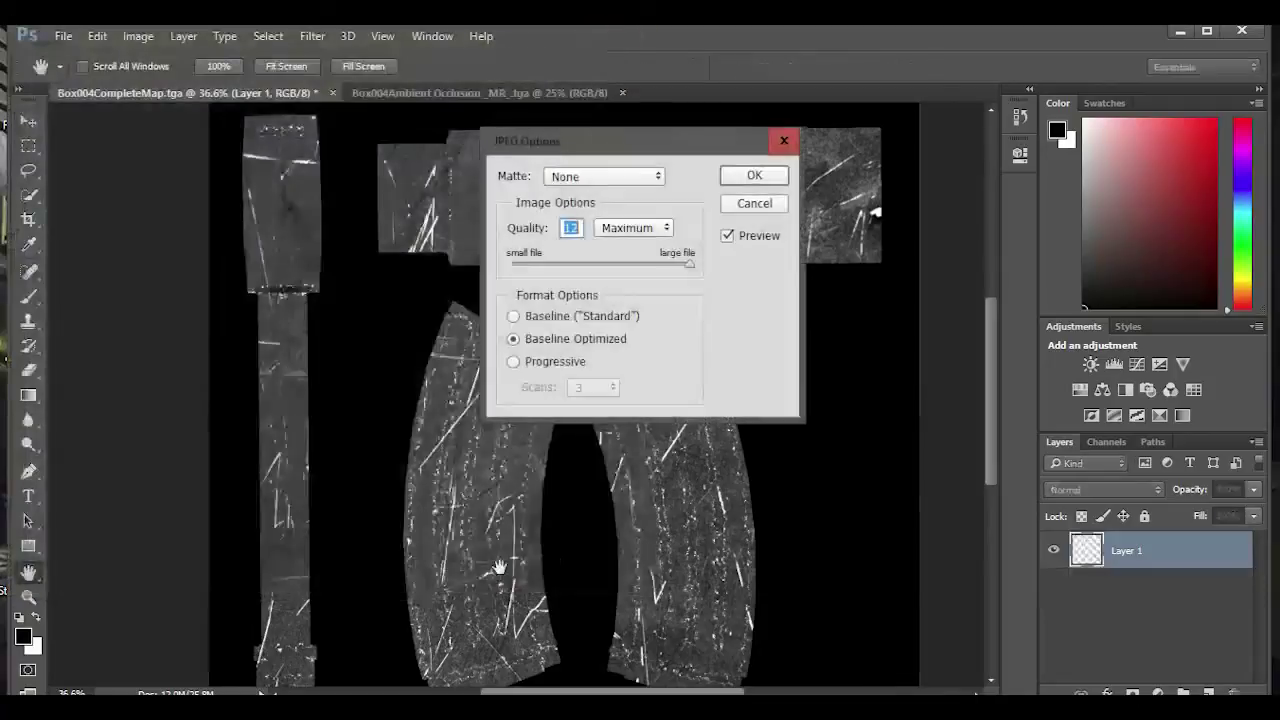